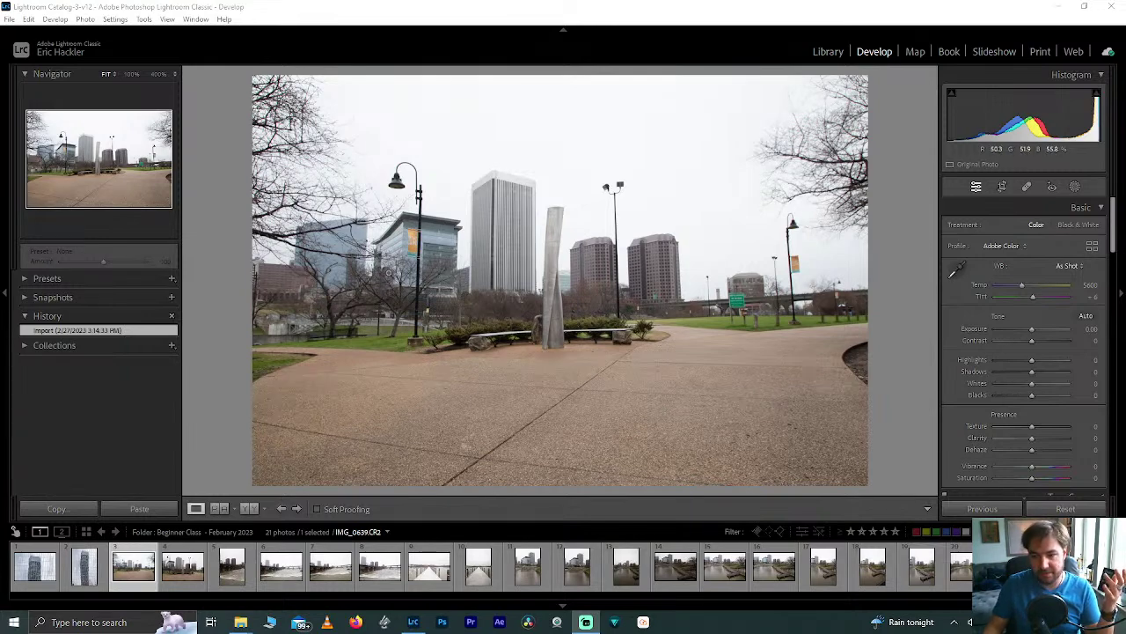
Examine the plaza photo's buildings, central sculpture and trees at 50% zoom, and return to the full view
click(361, 299)
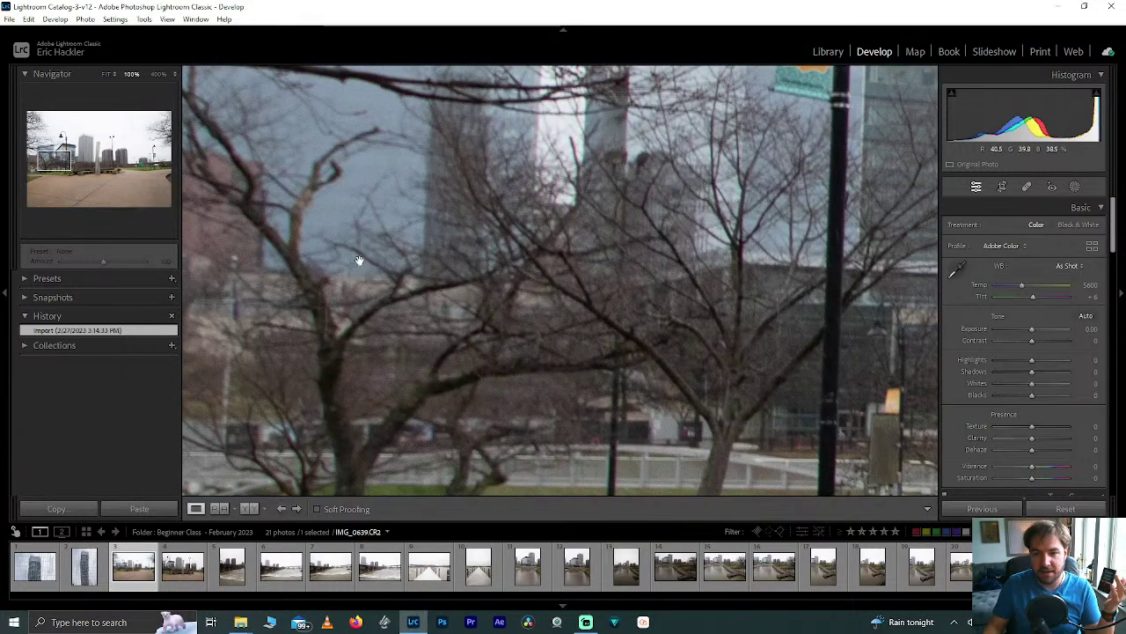
click(175, 74)
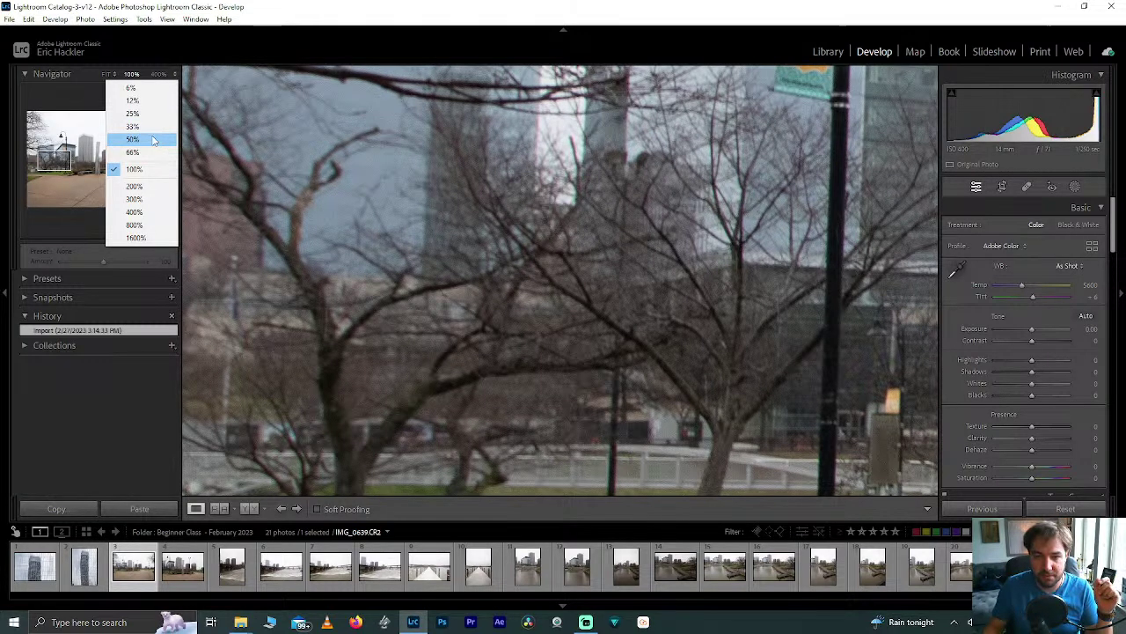
click(154, 141)
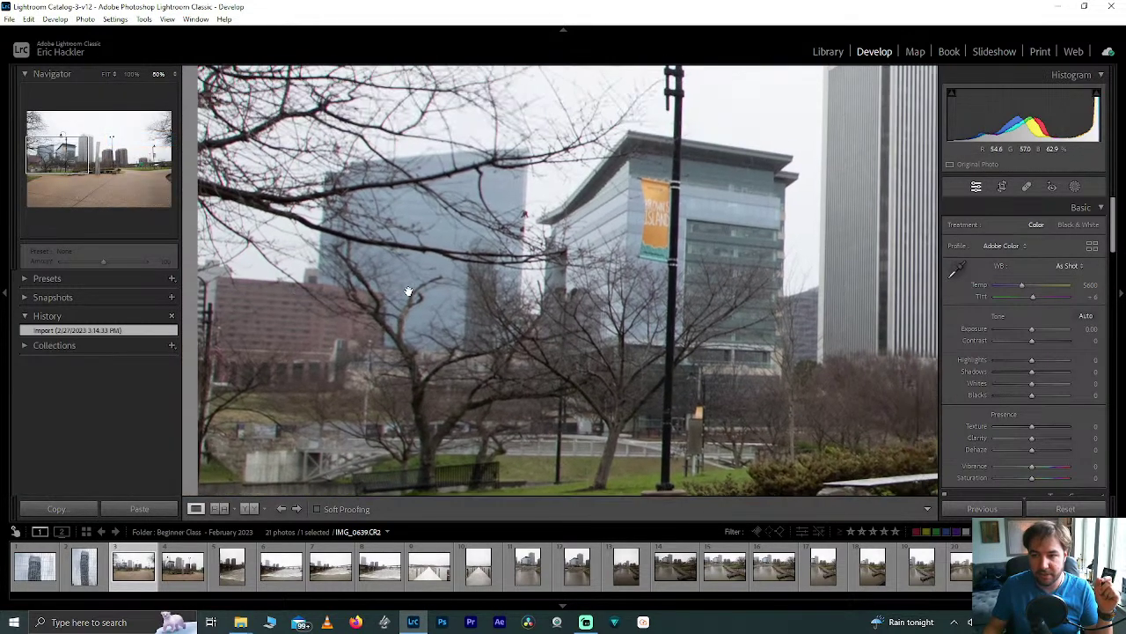
mouse_move(612, 350)
mouse_down()
mouse_move(542, 268)
mouse_move(503, 246)
mouse_up()
mouse_move(604, 257)
mouse_down()
mouse_move(550, 326)
mouse_move(578, 281)
mouse_move(593, 329)
mouse_move(519, 334)
mouse_move(492, 370)
mouse_move(520, 385)
mouse_up()
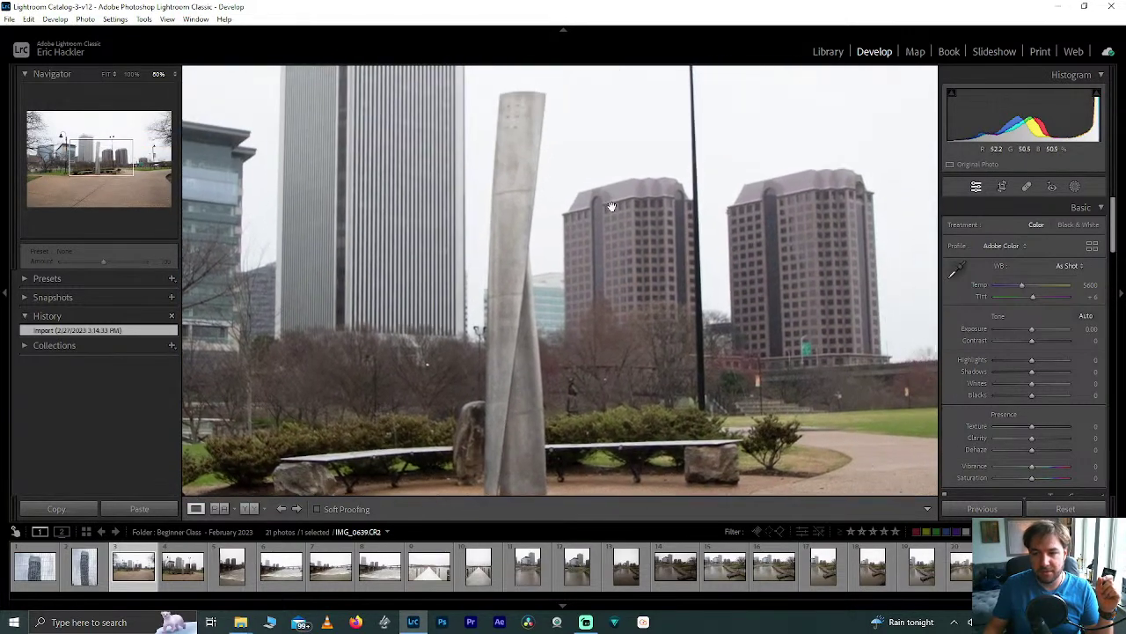
drag(604, 239, 465, 282)
mouse_move(382, 259)
mouse_down()
mouse_move(406, 377)
mouse_move(421, 361)
mouse_up()
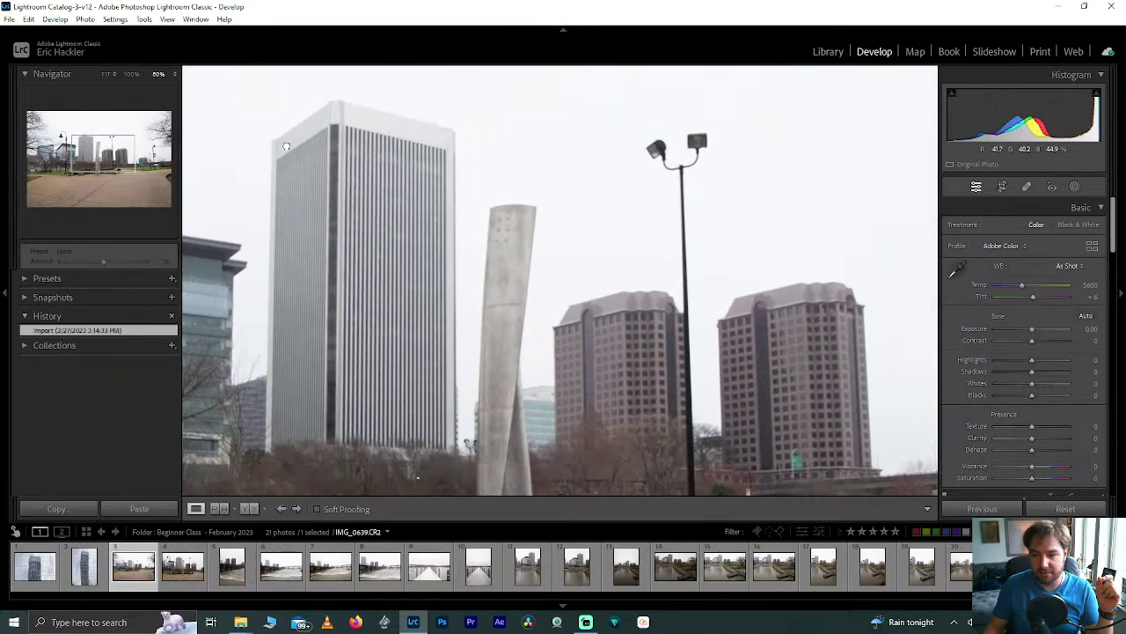
drag(563, 369, 413, 211)
drag(546, 190, 358, 202)
drag(631, 256, 491, 275)
drag(580, 343, 506, 253)
click(520, 350)
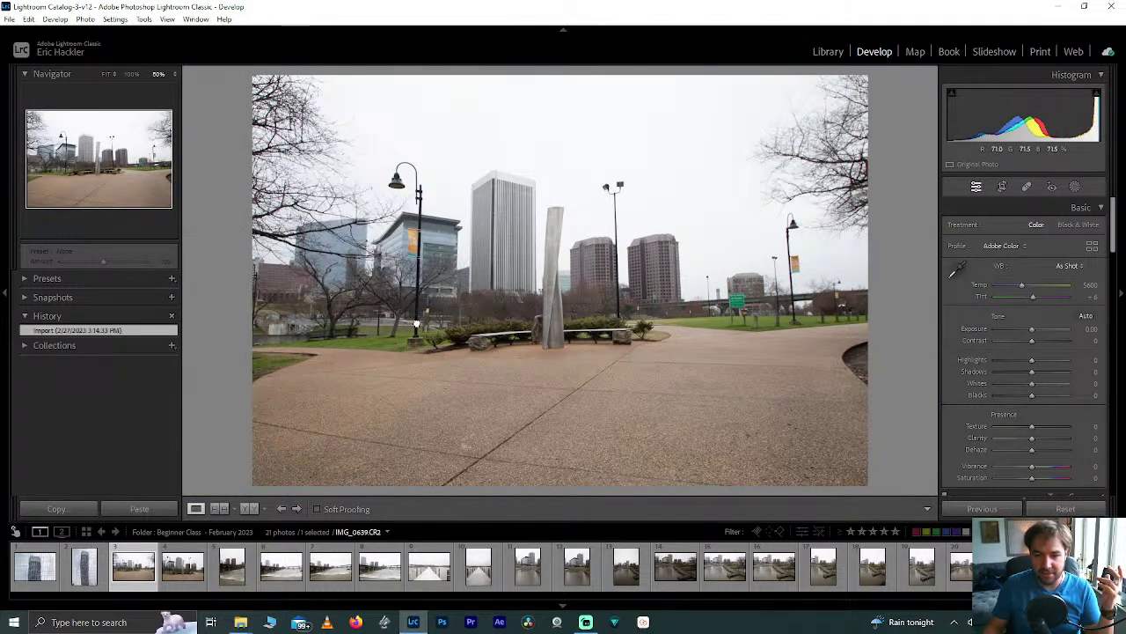
Examine the grass, path and bare trees along the plaza photo's left side at 50% zoom
click(416, 323)
drag(328, 327, 474, 348)
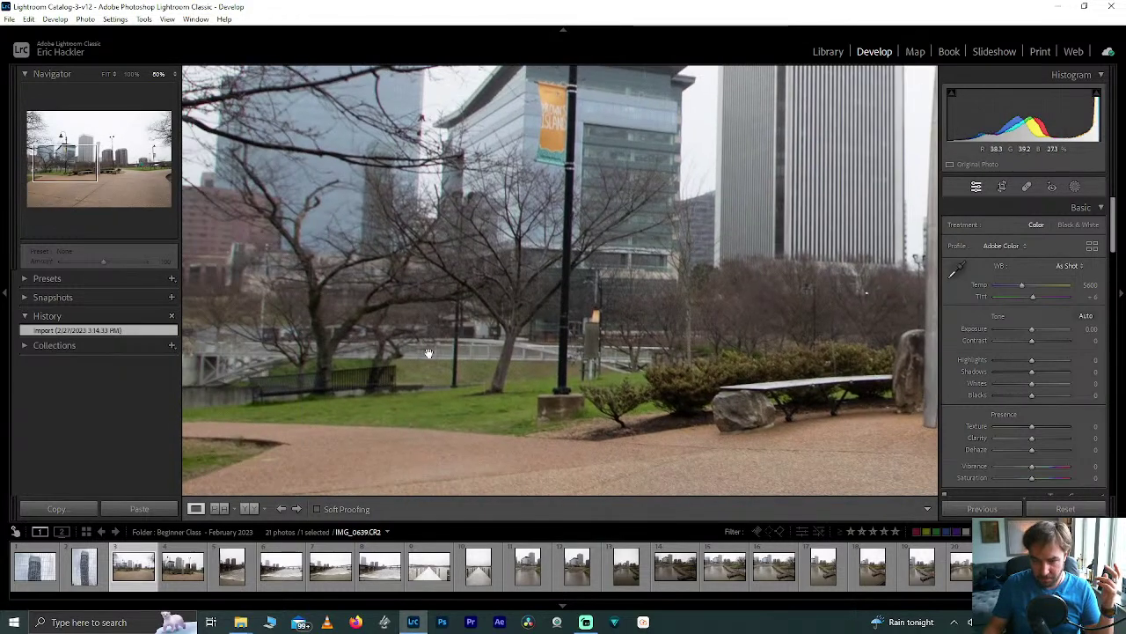
drag(244, 408, 304, 355)
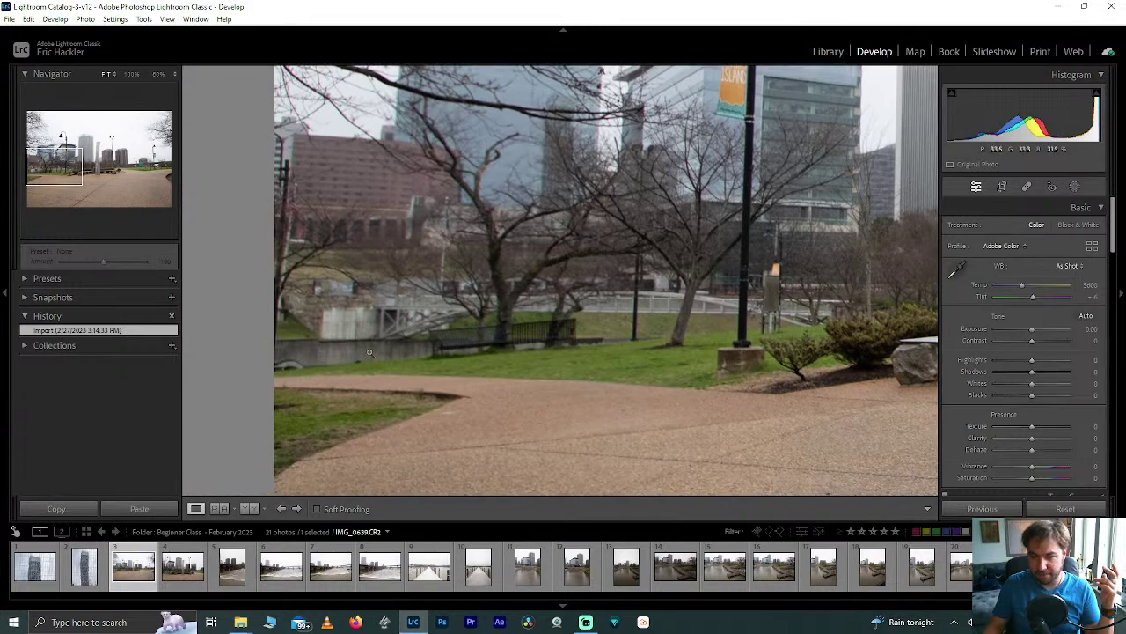
click(368, 352)
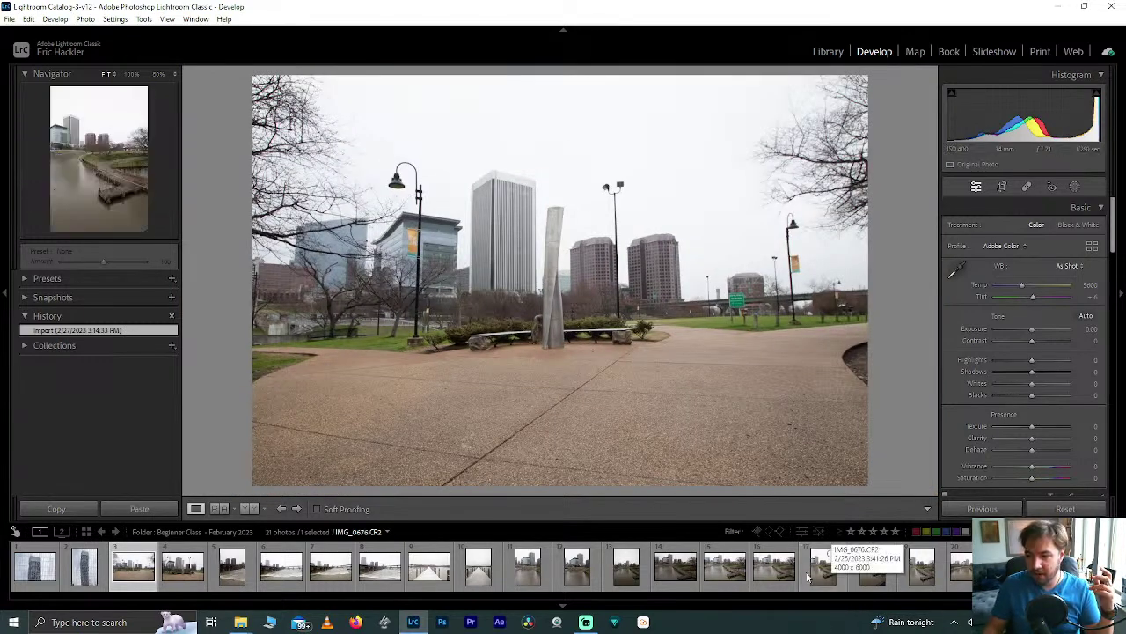
Compare the waterfront dock photos IMG_0672, IMG_0678 and IMG_0670, and return to IMG_0672
click(766, 572)
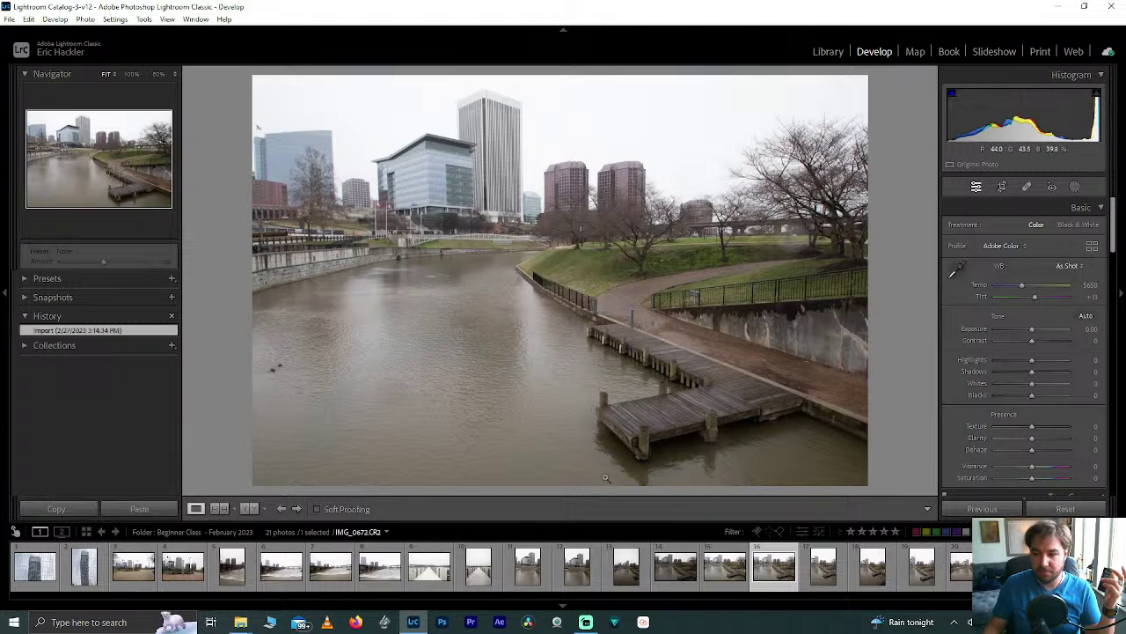
click(912, 577)
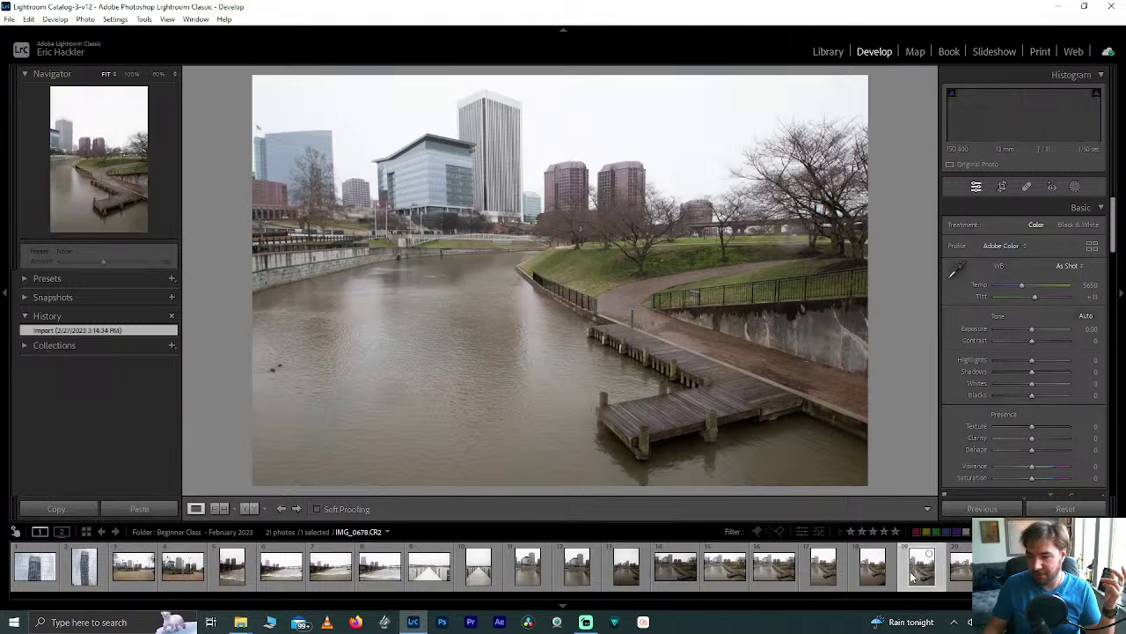
click(773, 570)
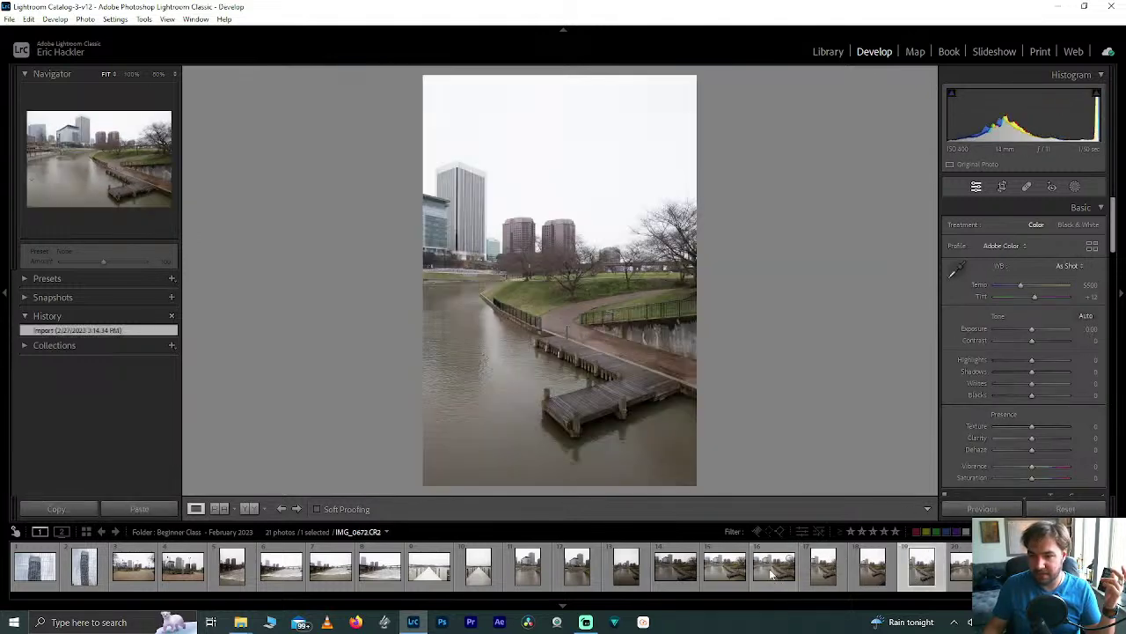
click(667, 569)
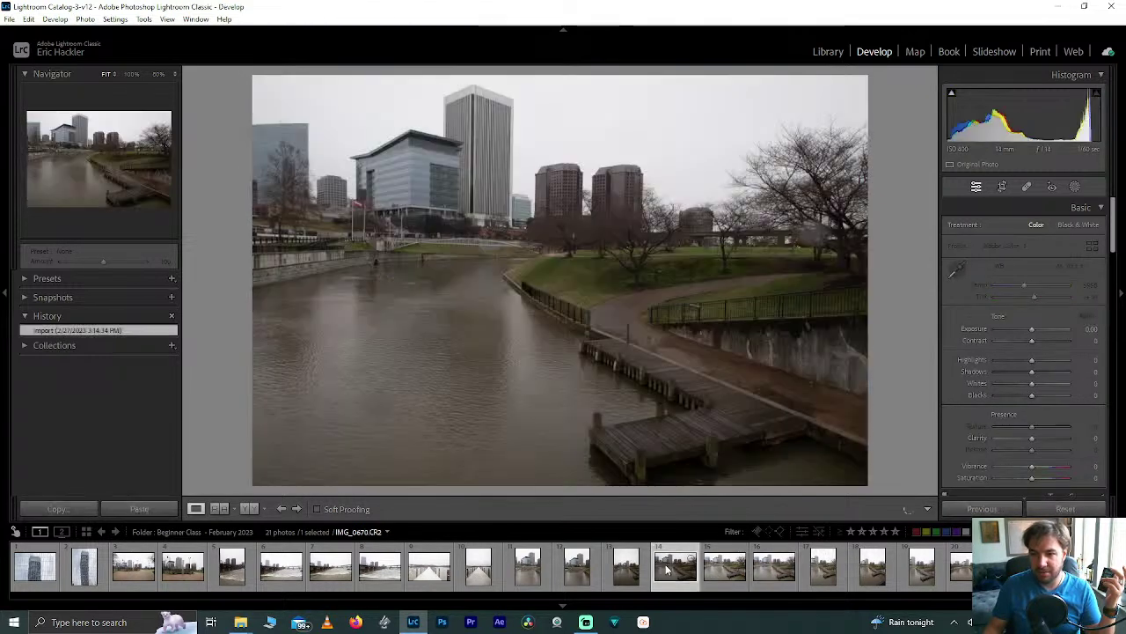
click(772, 570)
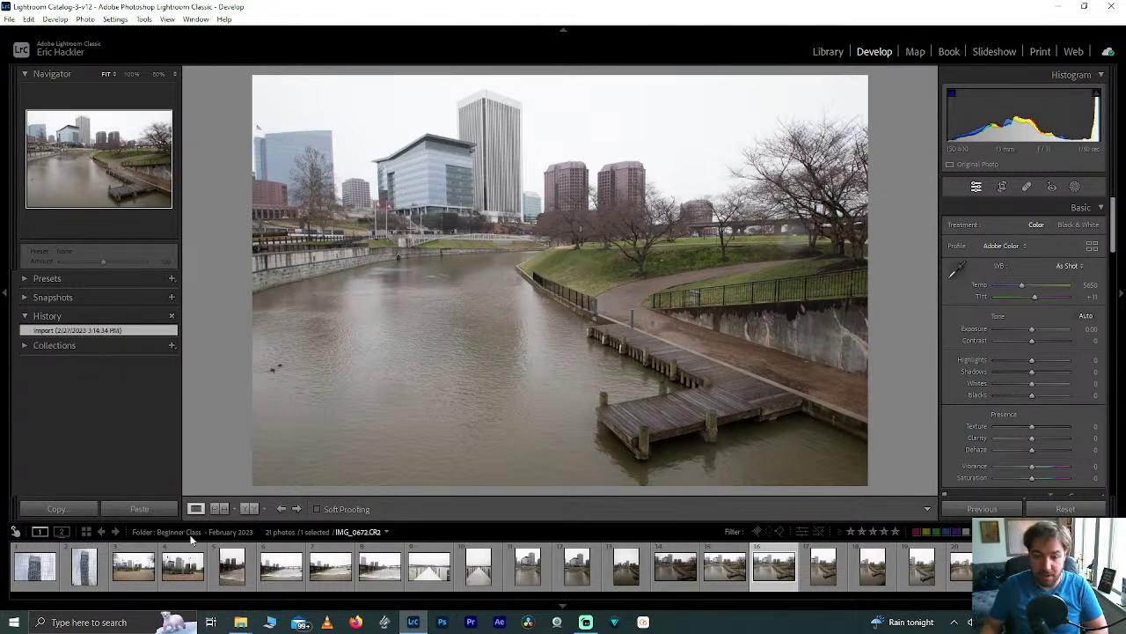
Look at the plaza photo IMG_0639 and the three river rapids photos with the railway bridge
click(138, 574)
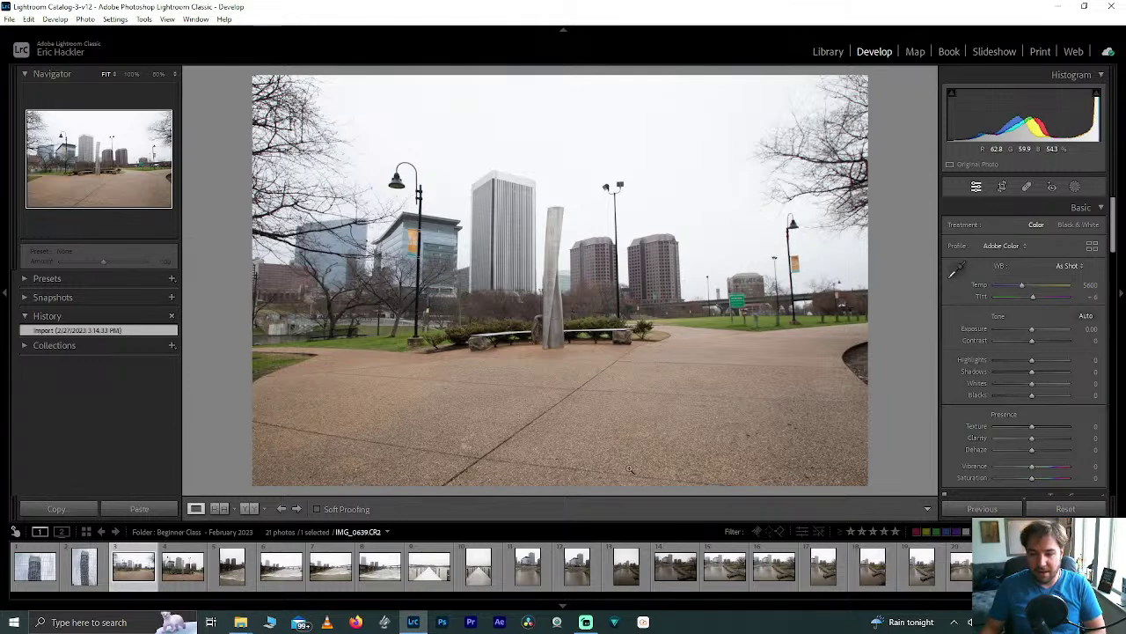
click(375, 570)
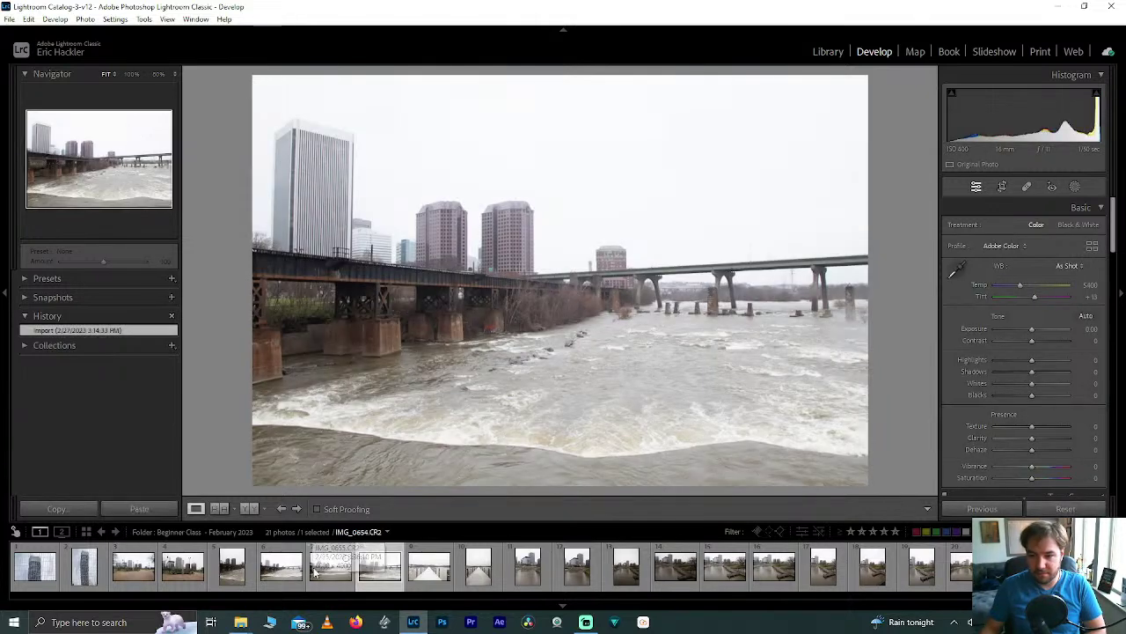
click(317, 570)
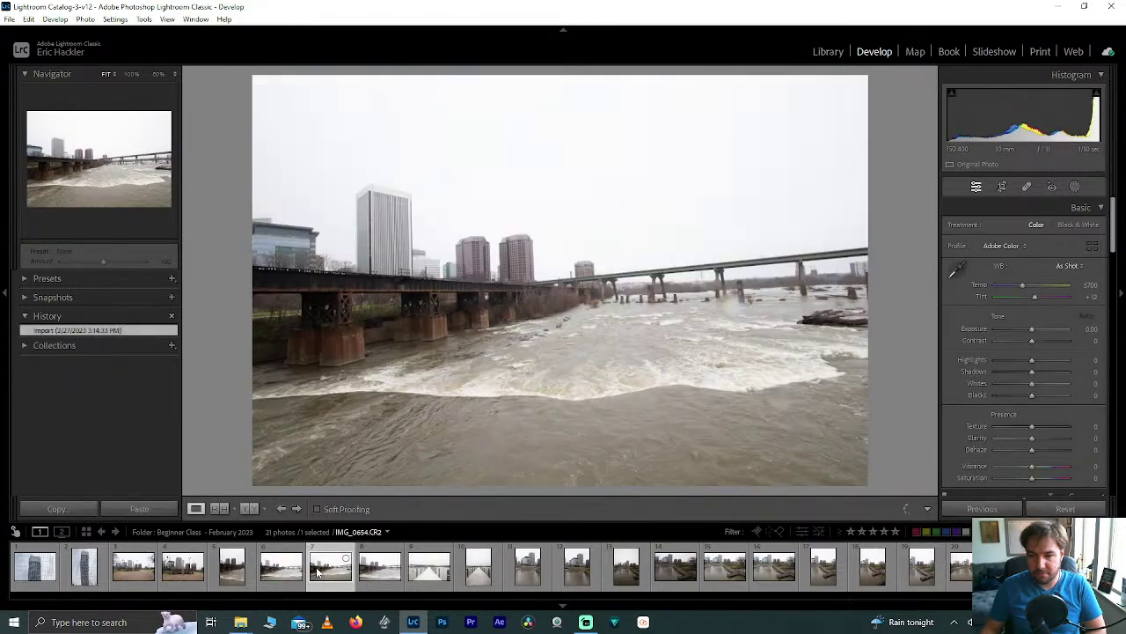
click(273, 570)
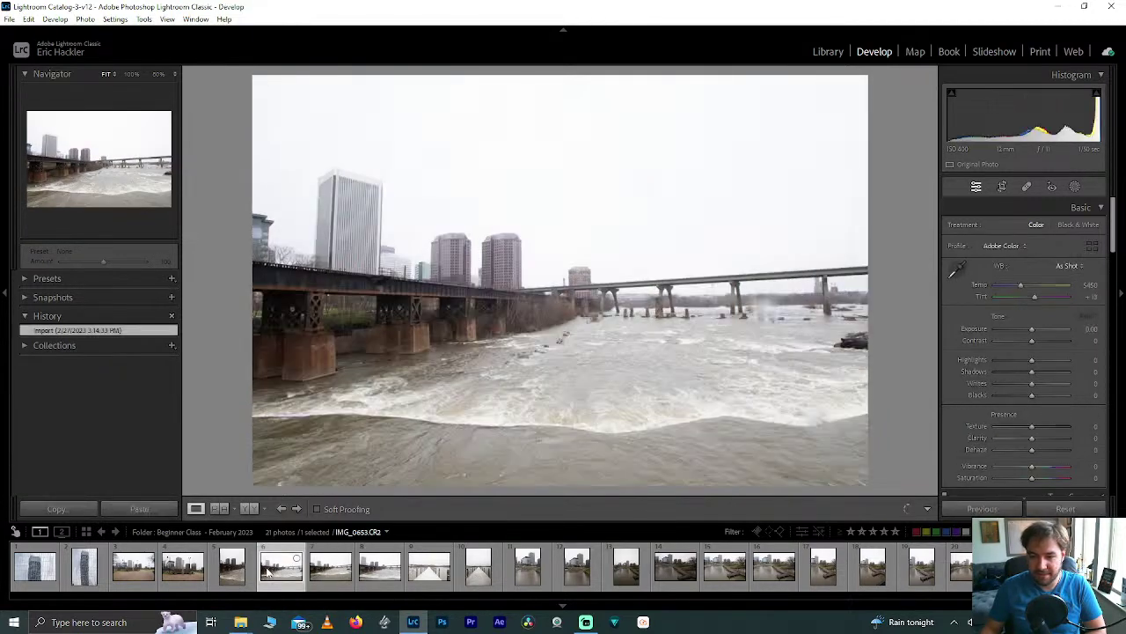
Examine the portrait tower-reflection photo IMG_0621 and compare it with the landscape version IMG_0620
click(84, 568)
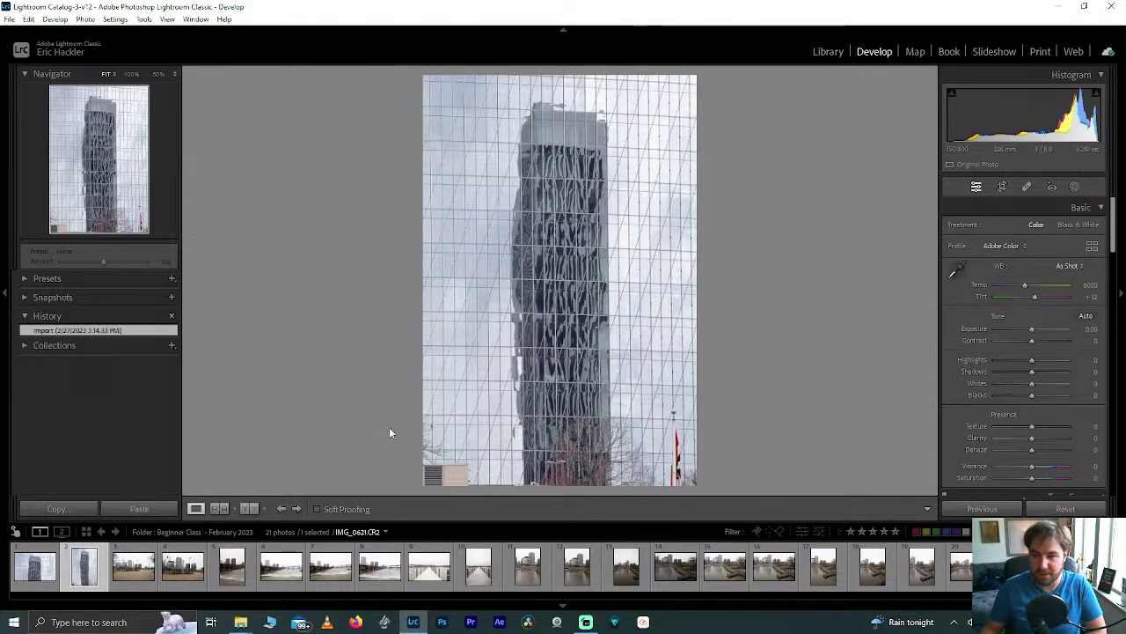
drag(410, 294, 483, 408)
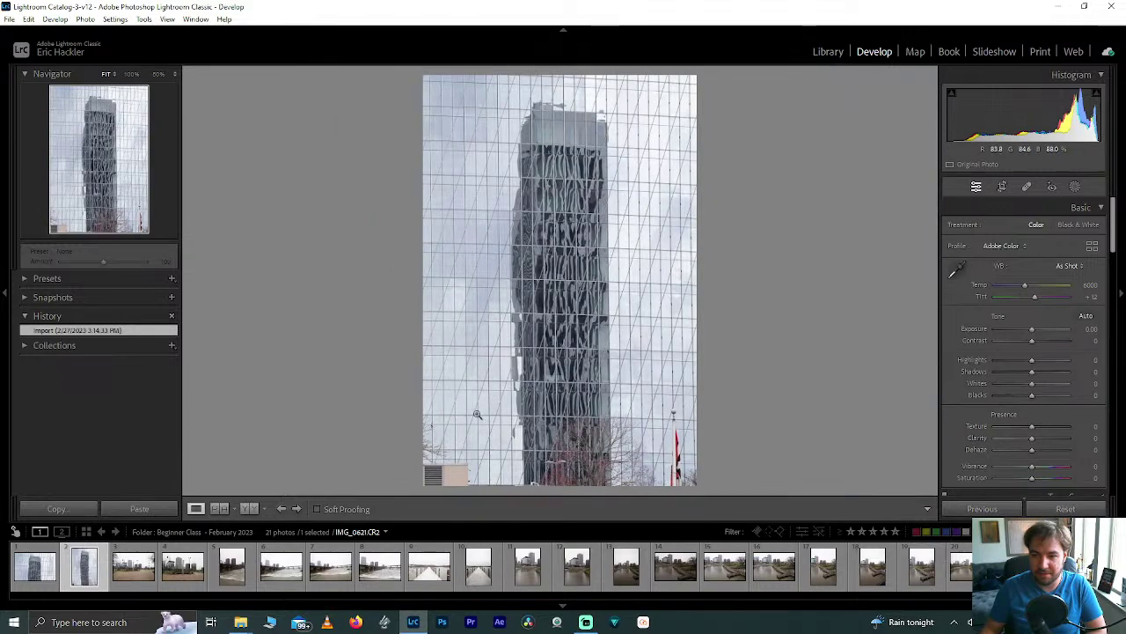
drag(472, 293, 494, 282)
click(34, 565)
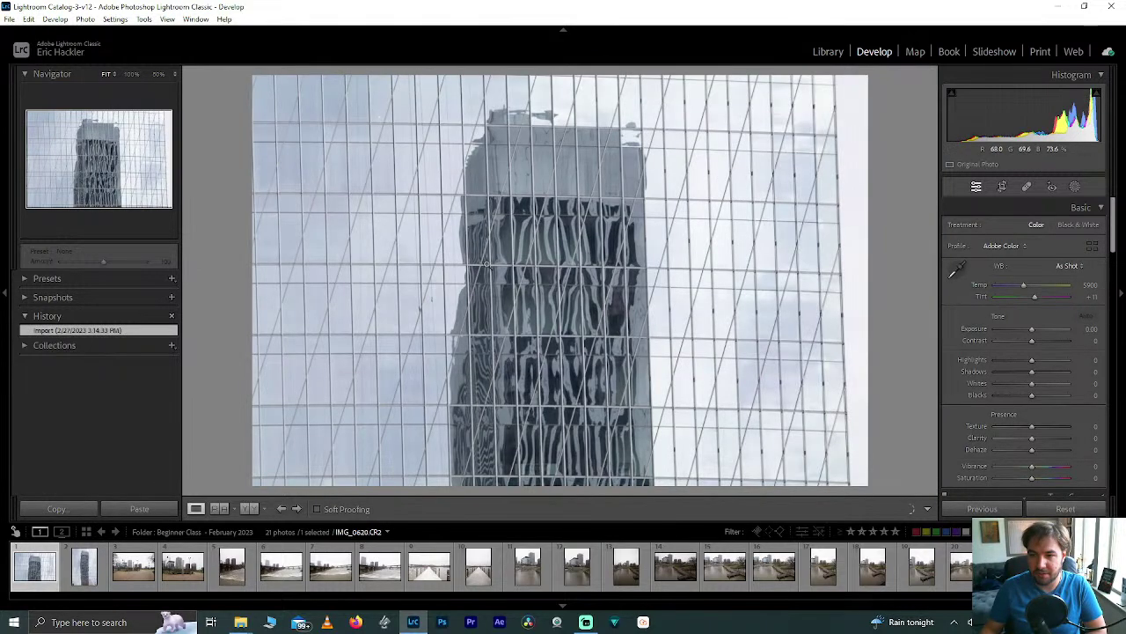
Crop the bottom and top edges of the portrait tower-reflection photo IMG_0621 and set its aspect ratio to 4 x 5 / 8 x 10
click(79, 574)
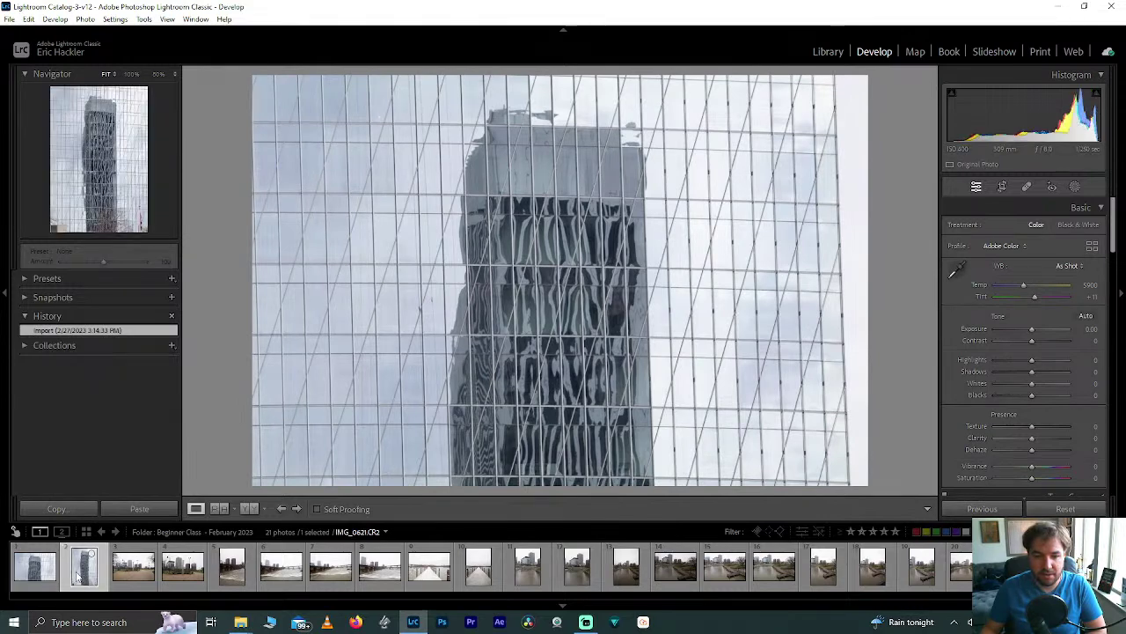
click(1001, 187)
drag(571, 483, 572, 418)
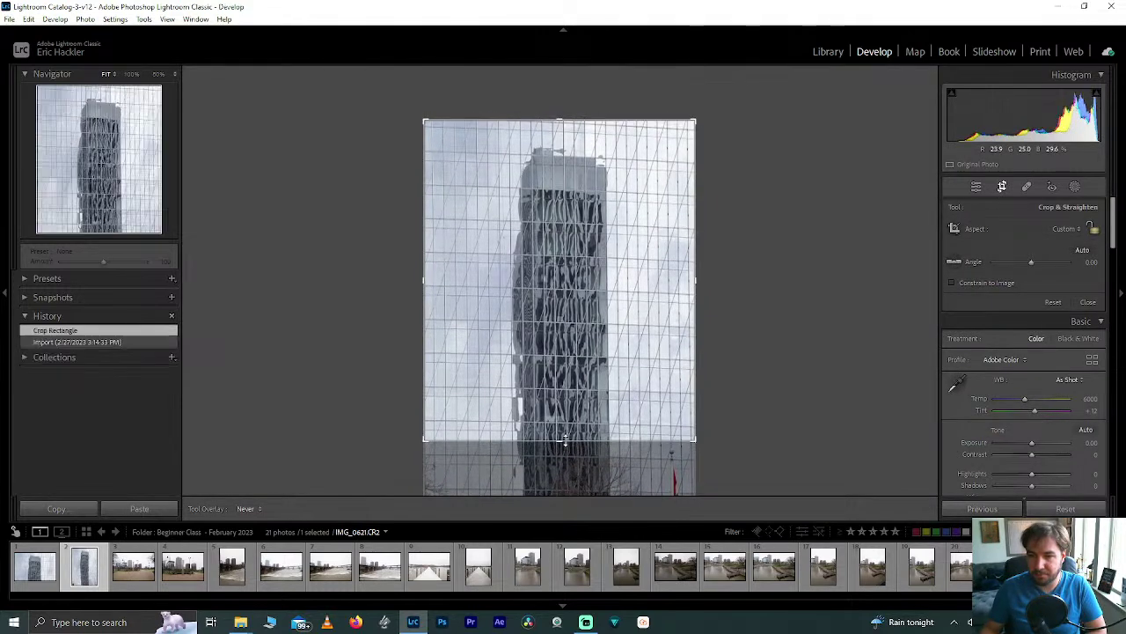
drag(554, 118, 552, 125)
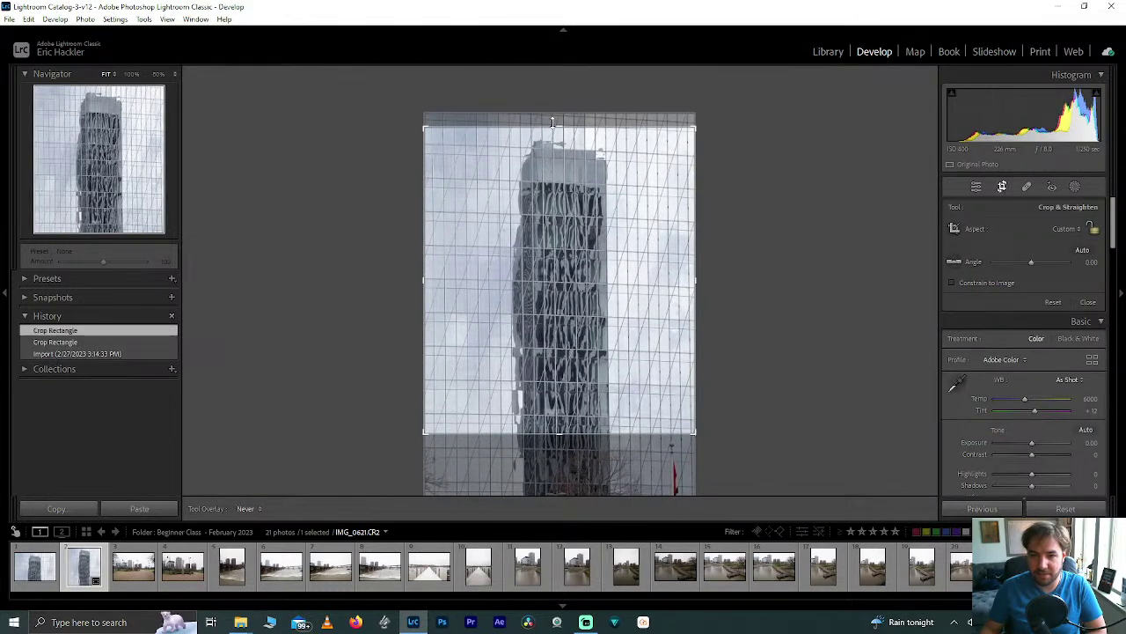
click(1067, 228)
click(1024, 300)
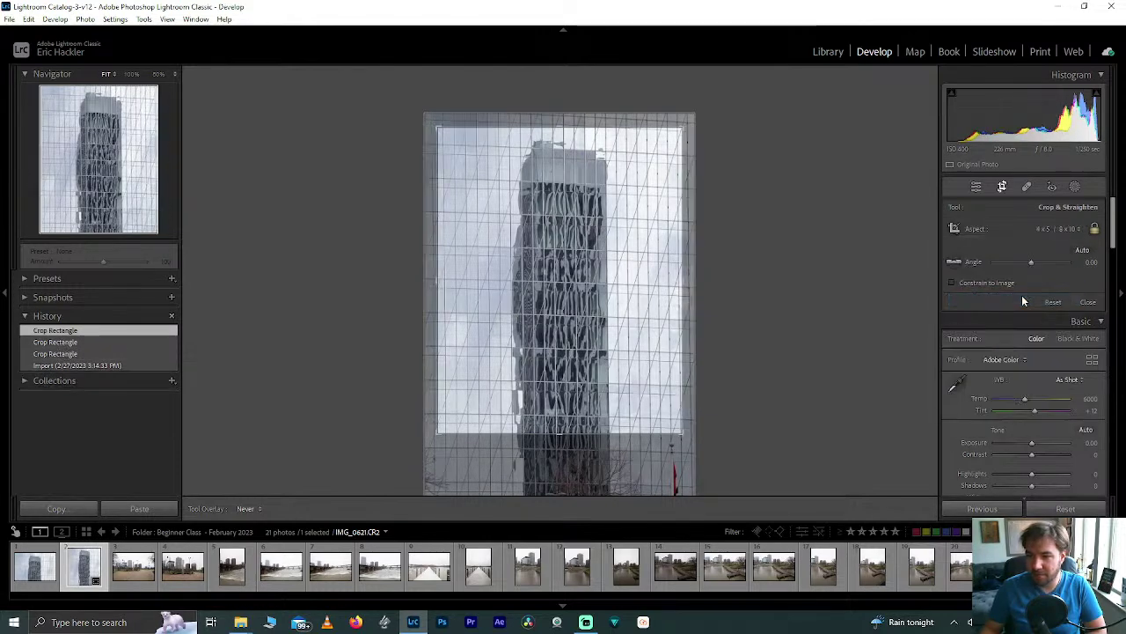
Enlarge the crop slightly, reposition the tower within the frame and apply the crop
drag(555, 125, 546, 88)
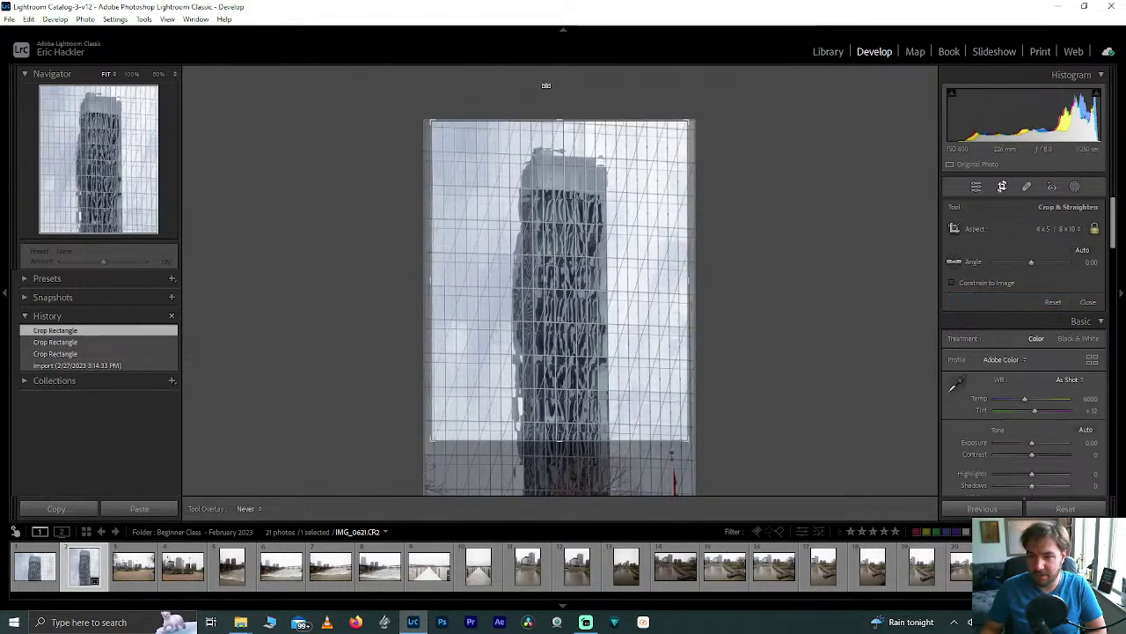
drag(577, 298, 573, 294)
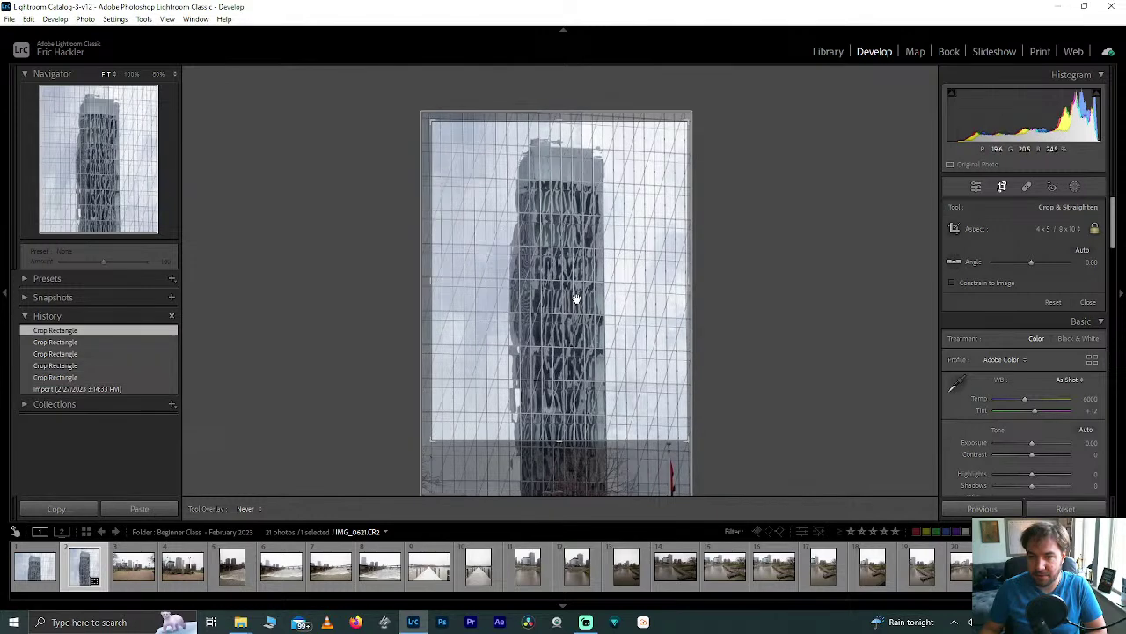
drag(543, 119, 544, 114)
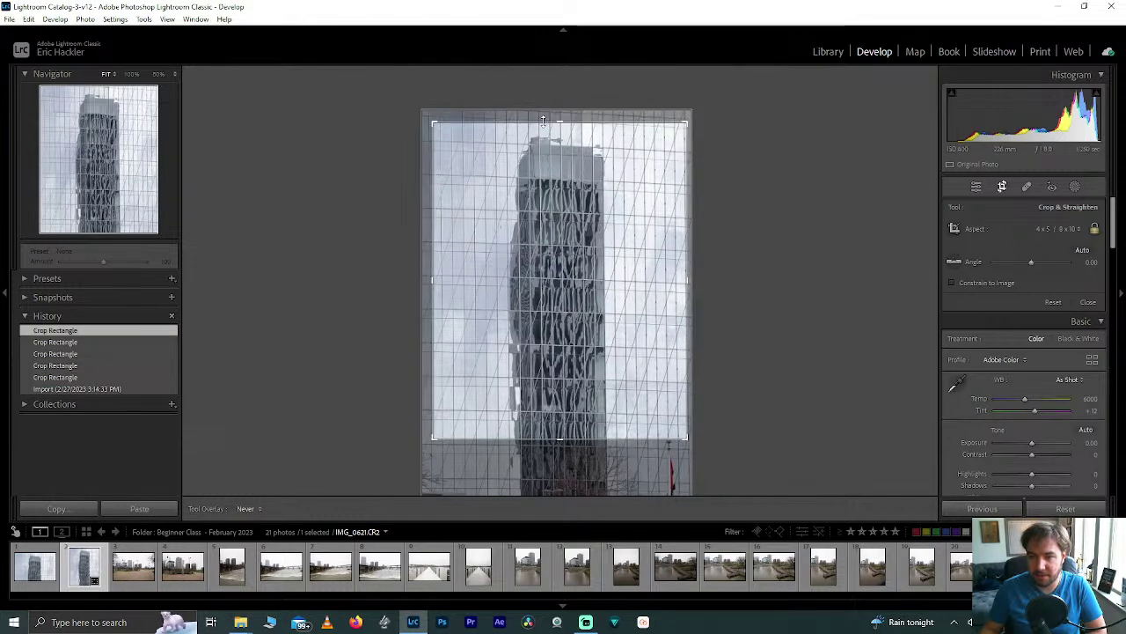
click(579, 234)
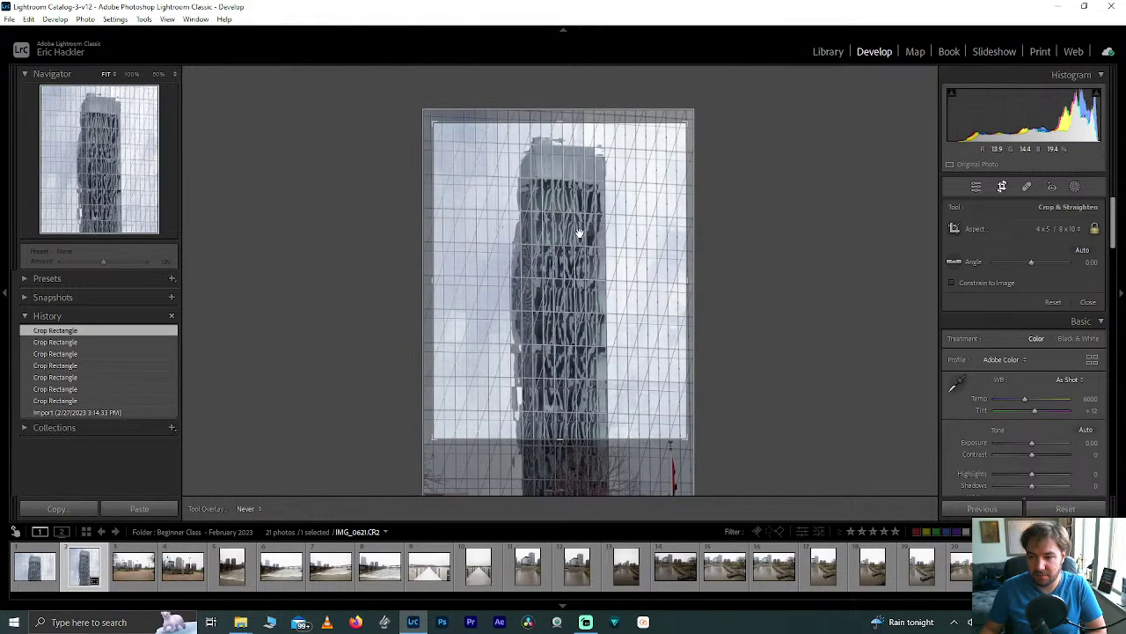
click(977, 186)
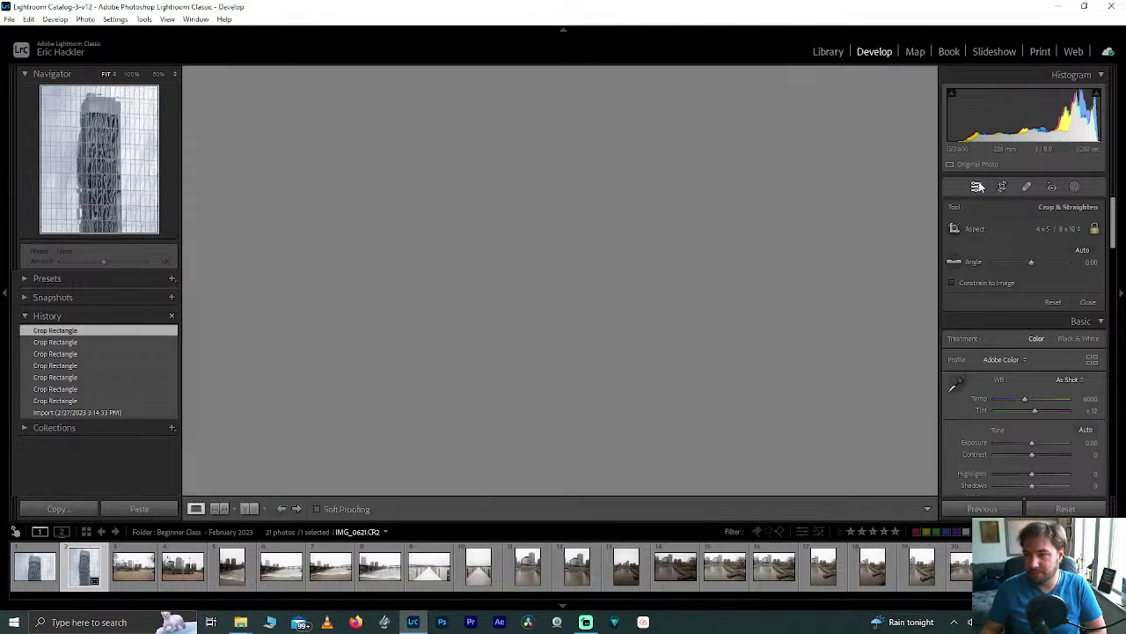
Try raising Clarity and Texture on the tower-reflection photo, and reset both to 0
drag(1033, 438, 1070, 429)
double_click(1047, 443)
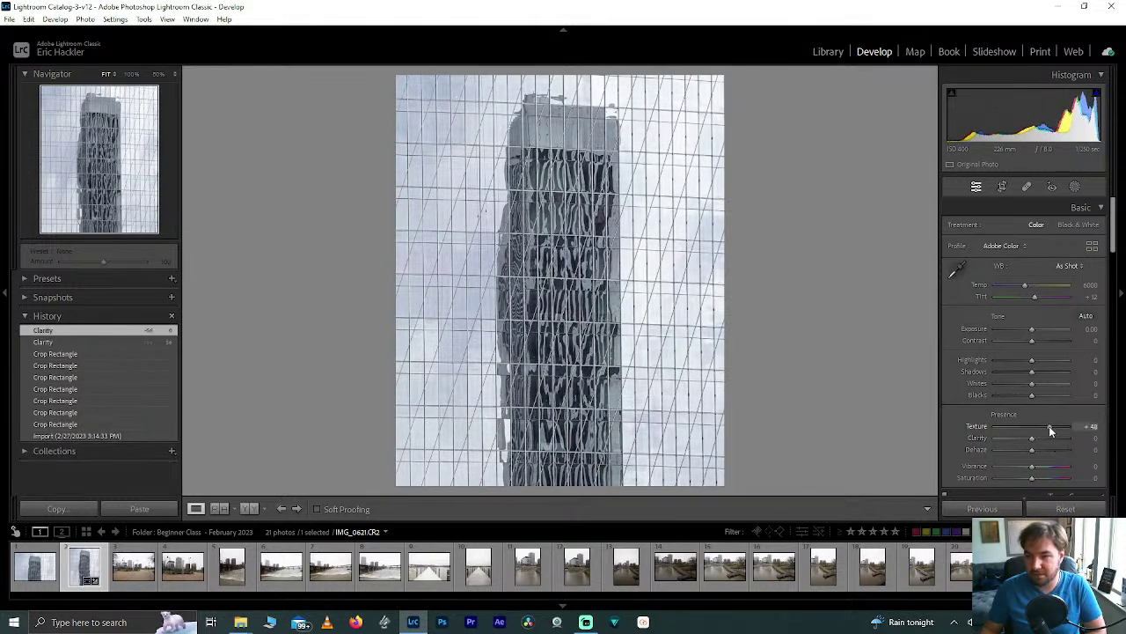
double_click(1070, 427)
Try raising Blacks and Shadows on the tower-reflection photo, and reset both to 0
click(599, 239)
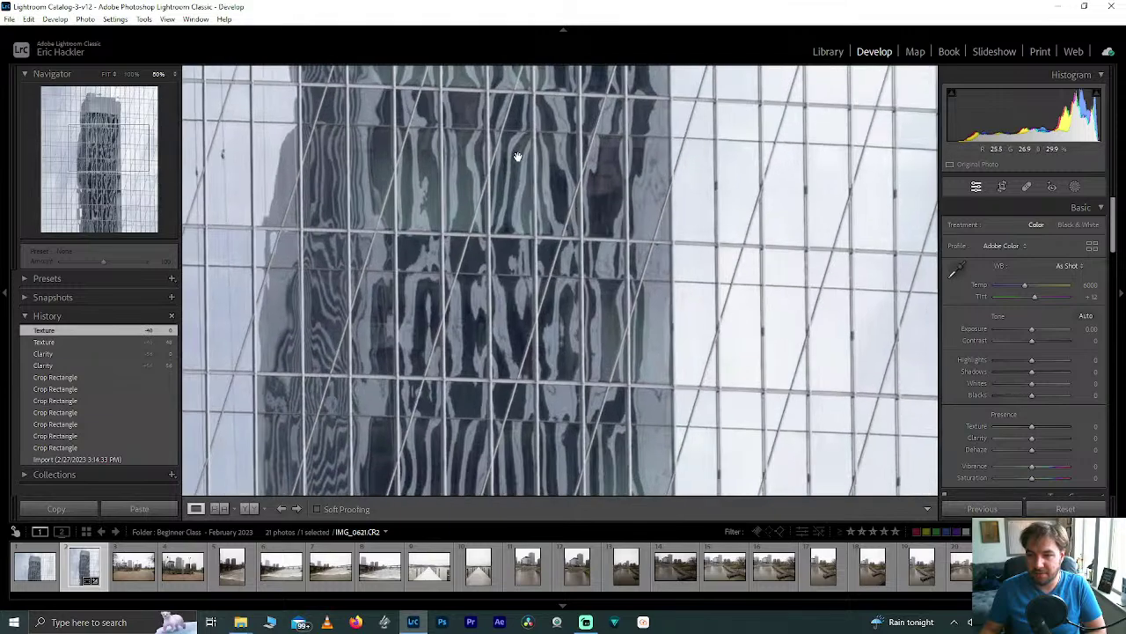
drag(516, 151, 586, 216)
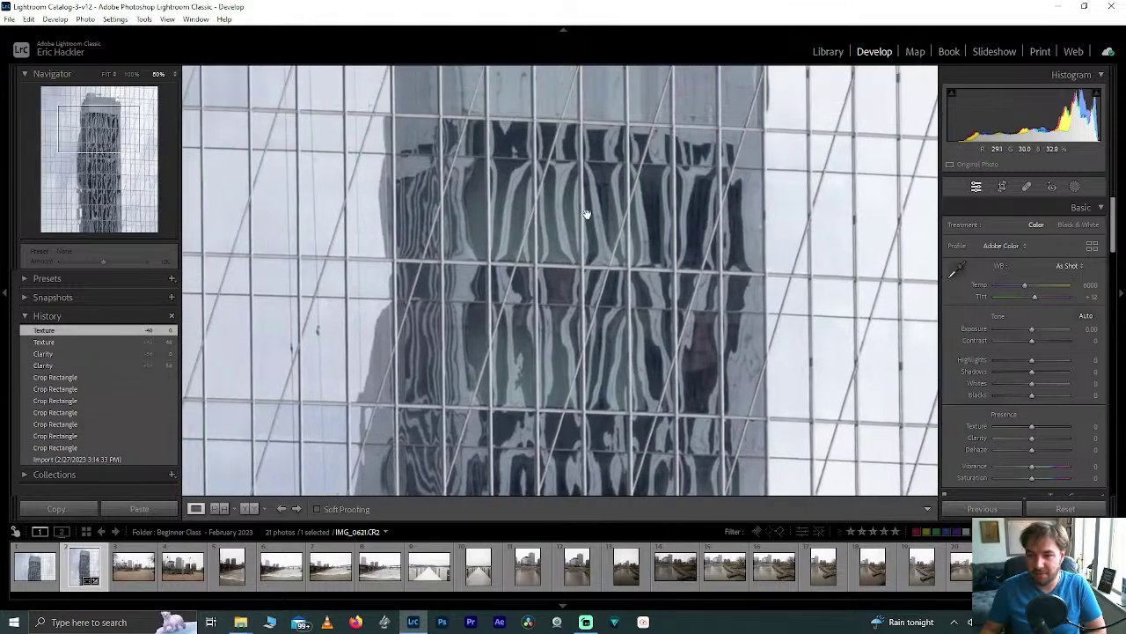
click(528, 259)
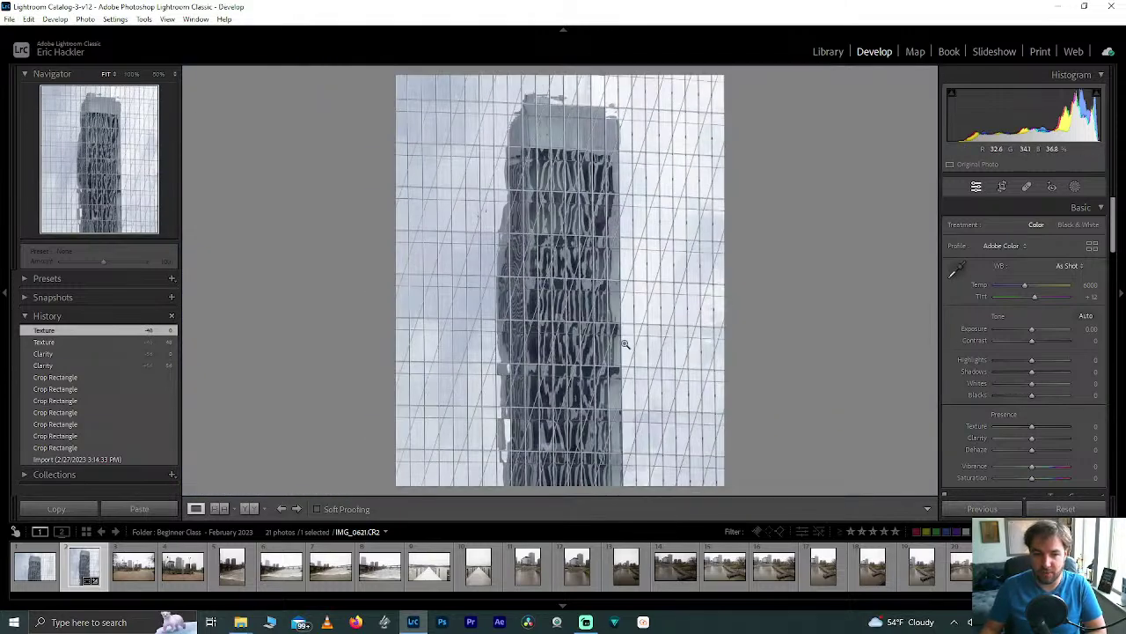
drag(998, 393, 1053, 395)
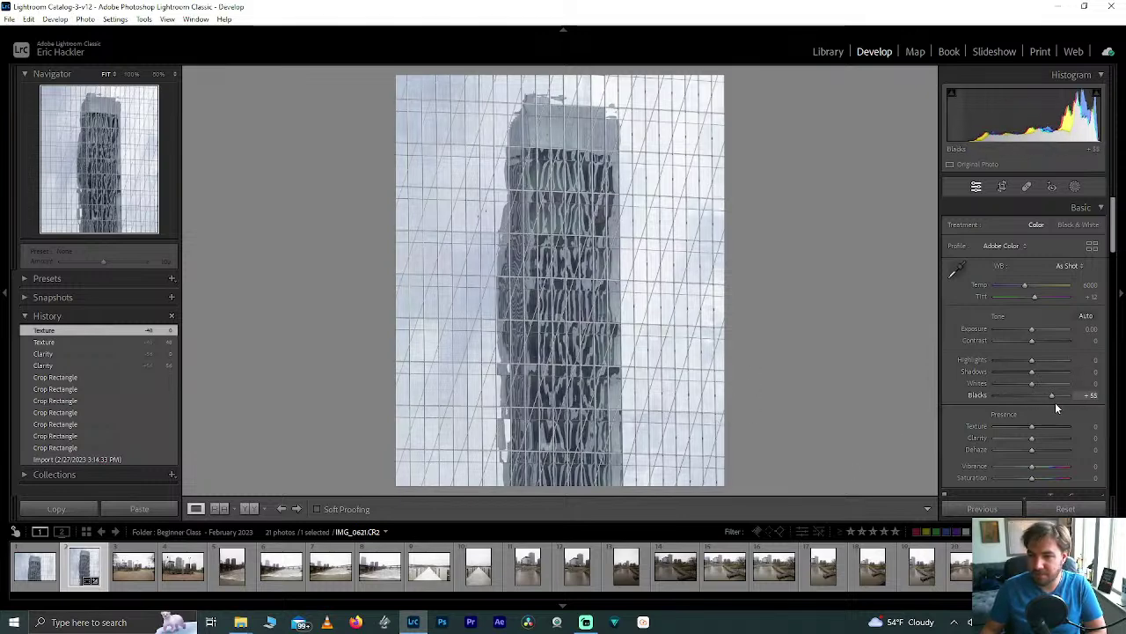
drag(1065, 402, 1019, 374)
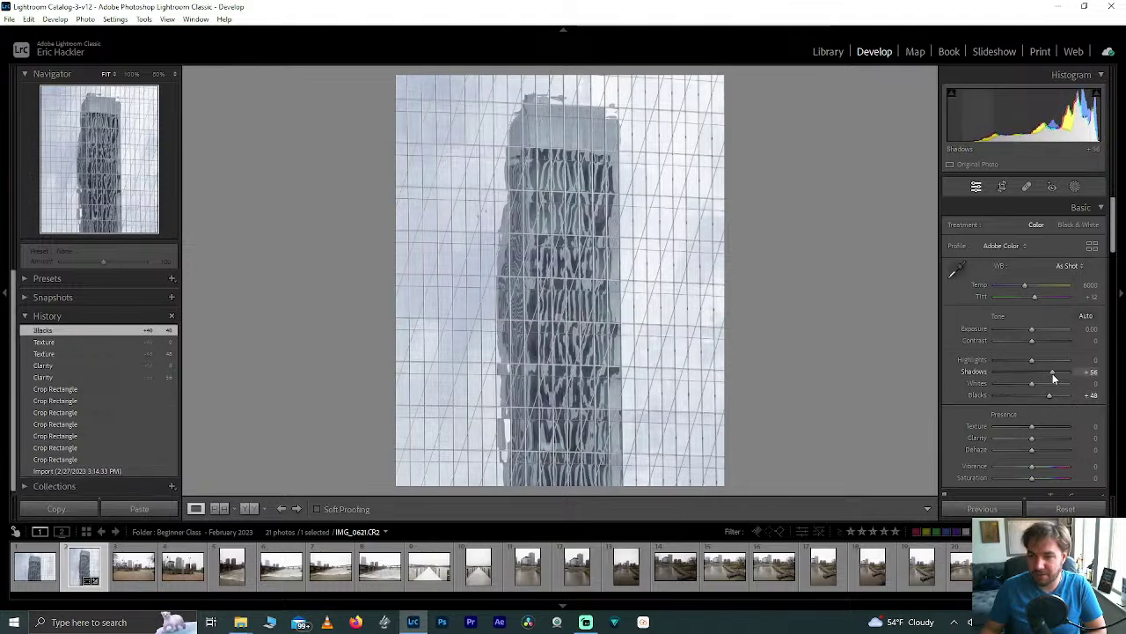
double_click(1021, 372)
double_click(1050, 396)
Set the tower-reflection photo's Shadows to +81, Blacks to −45, Highlights to −100 and Whites to +40
drag(1032, 372, 1015, 395)
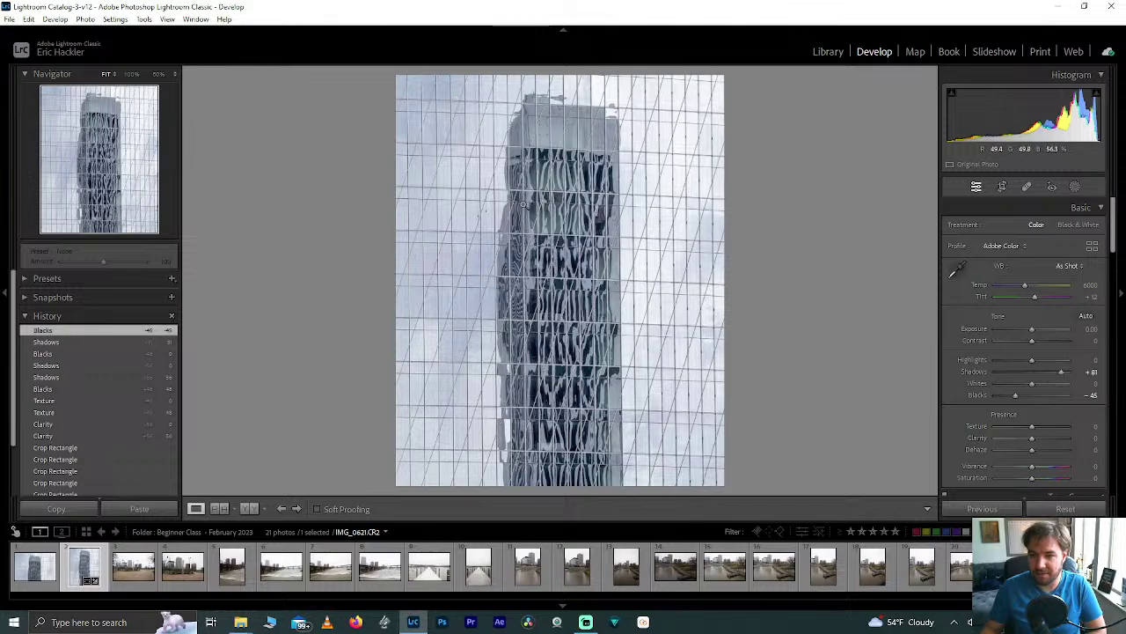
click(549, 134)
drag(548, 134, 552, 234)
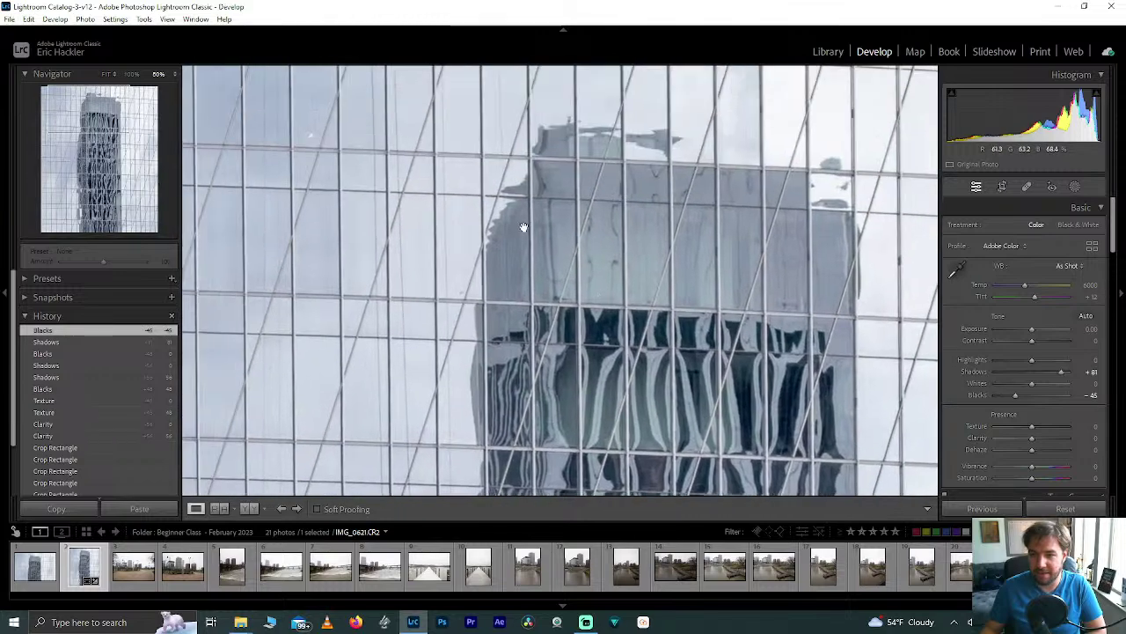
click(585, 241)
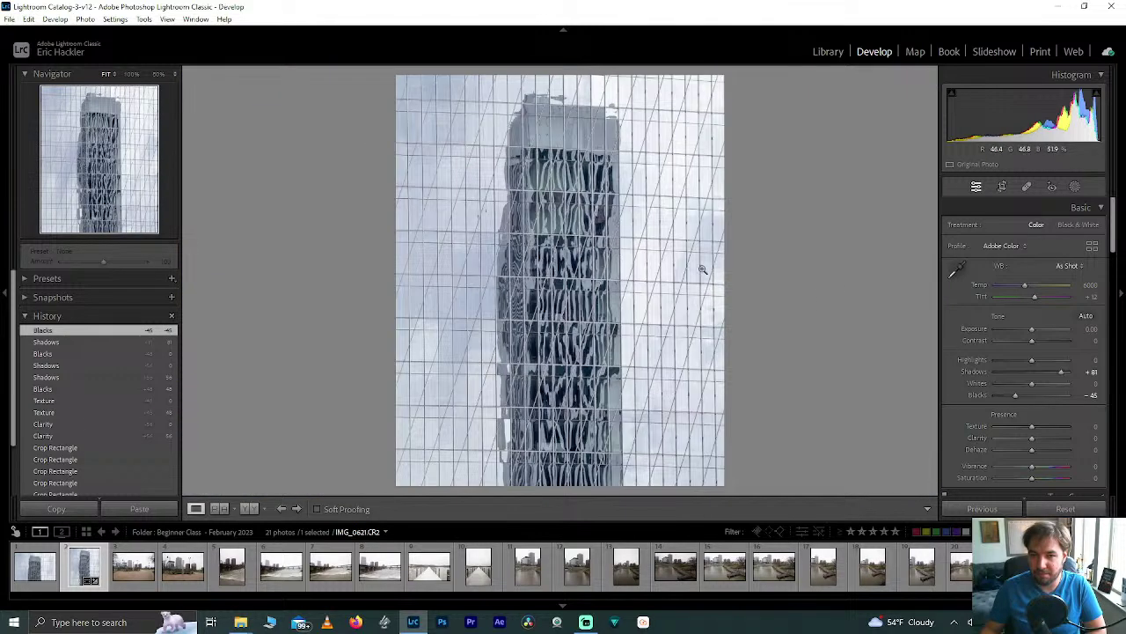
drag(1034, 363, 958, 358)
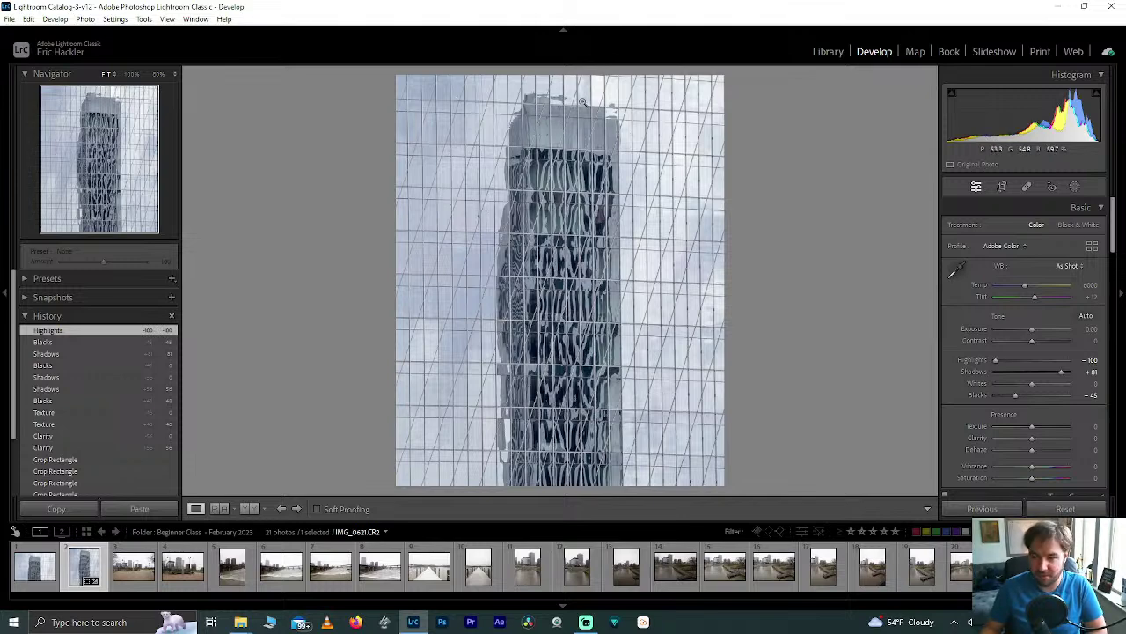
drag(1033, 384, 1049, 385)
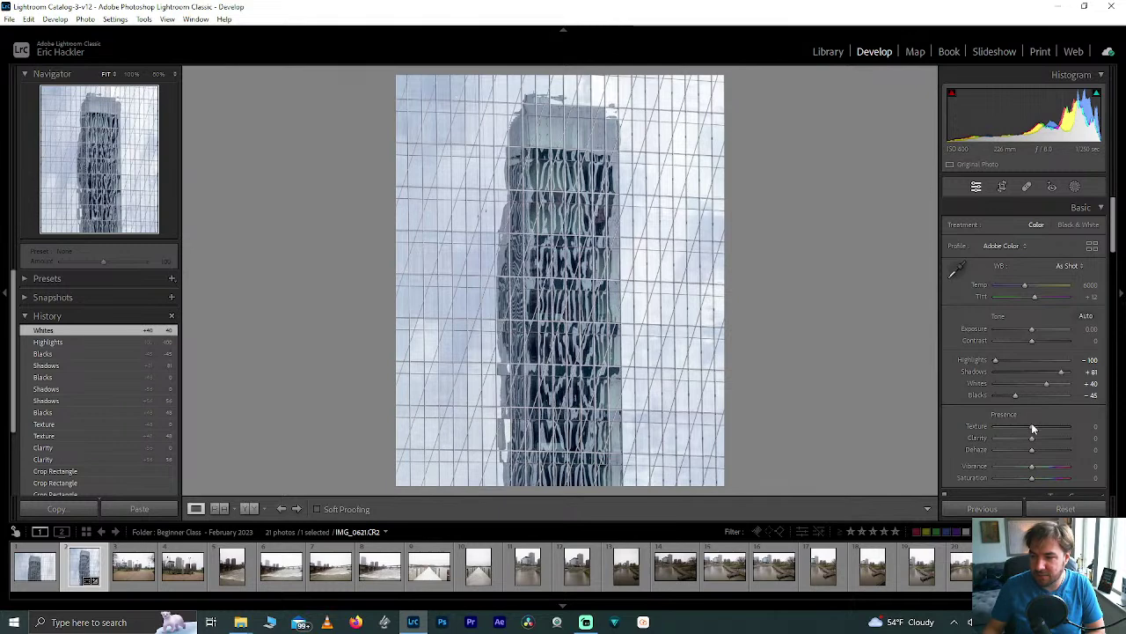
Set the photo's Clarity to +27, Texture to +66 and Dehaze to +16
drag(1032, 438, 1040, 446)
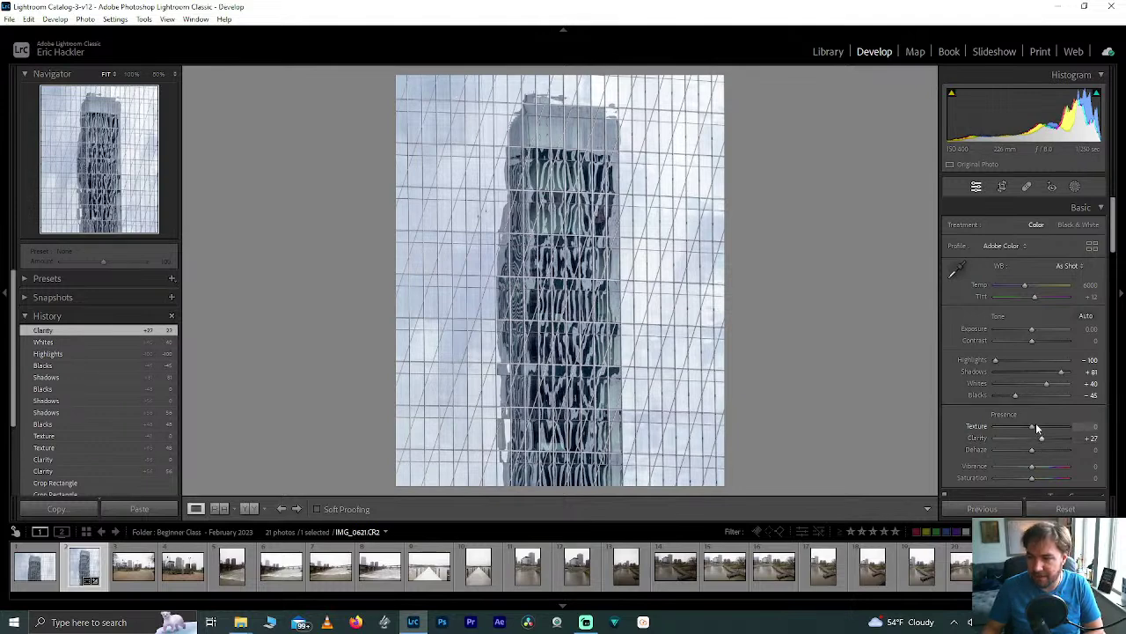
drag(1035, 425, 1060, 428)
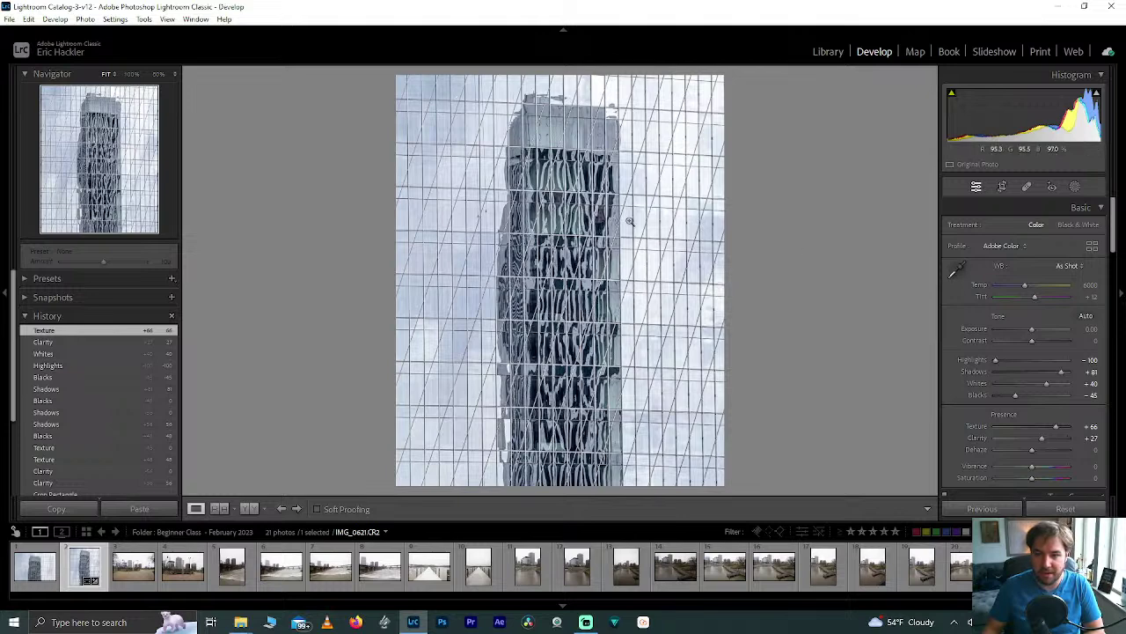
drag(1033, 449, 1039, 453)
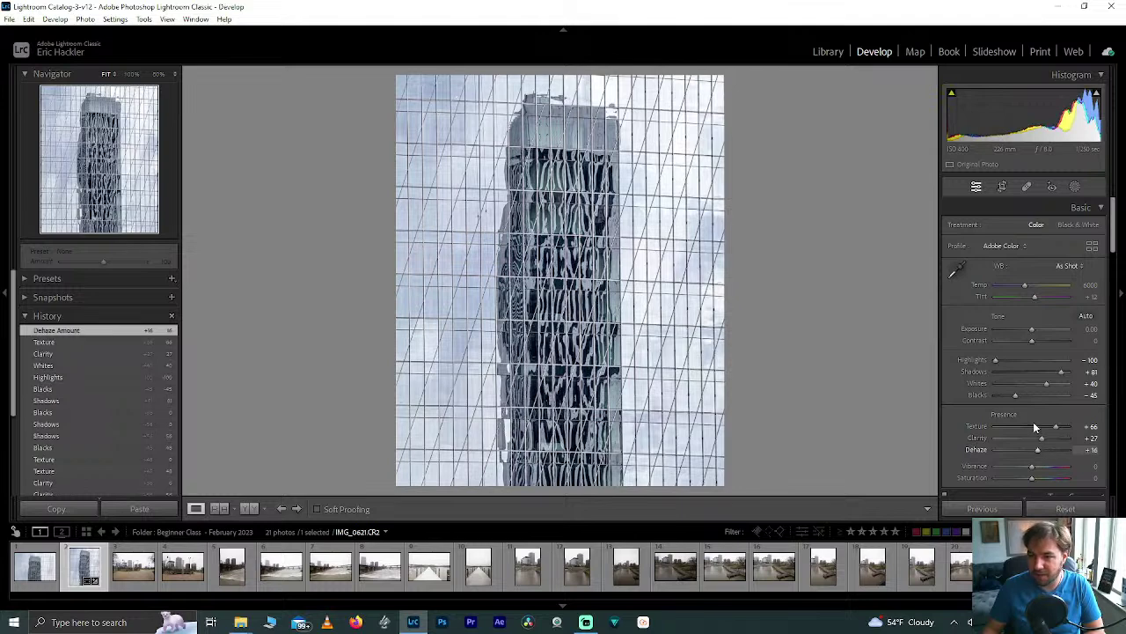
Set the color mix saturation of Blue to +66, Aqua to −100 and Purple to +54, leaving Green at 0
drag(1112, 231, 1107, 312)
drag(1036, 373, 1080, 368)
drag(948, 389, 945, 385)
drag(1034, 350, 1059, 352)
double_click(1060, 352)
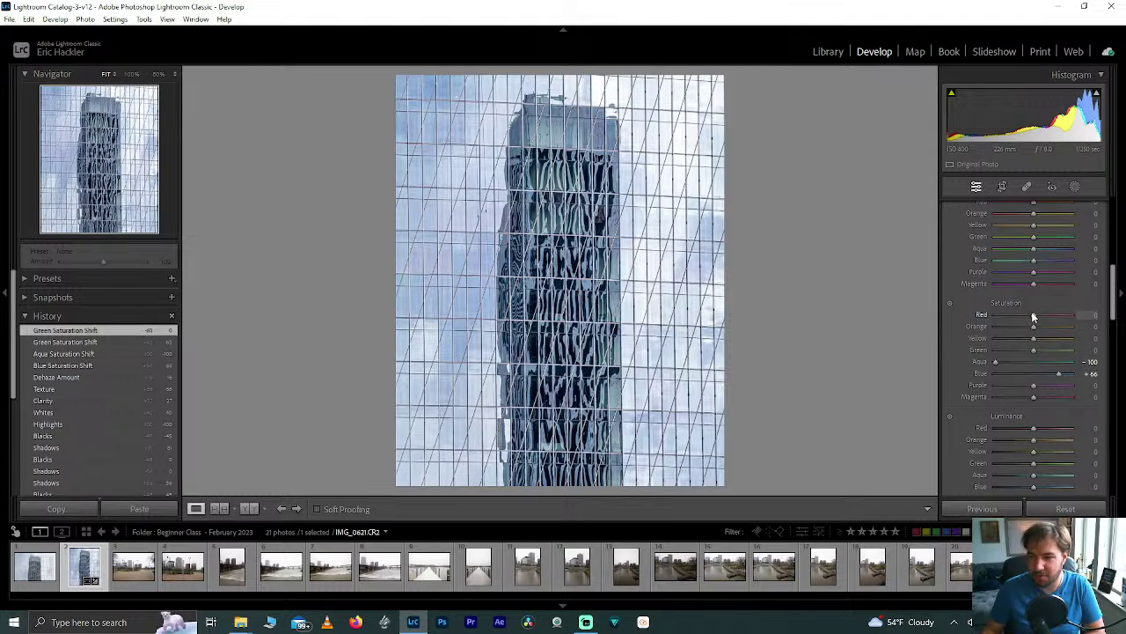
mouse_move(1034, 385)
mouse_down()
mouse_move(1086, 385)
mouse_move(1055, 385)
mouse_up()
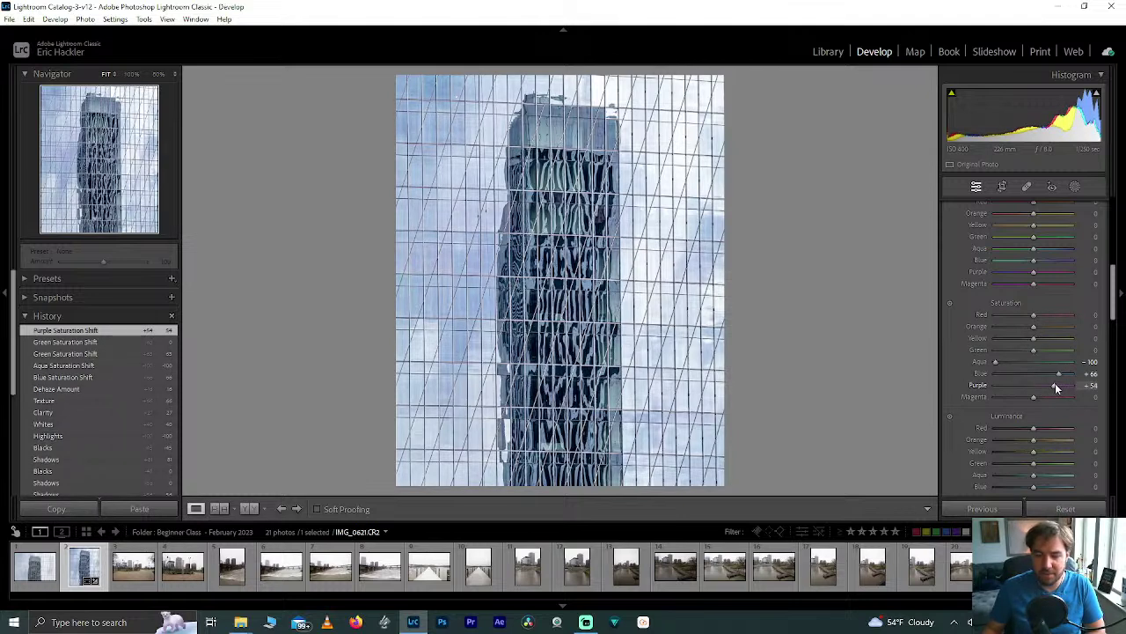
Try changing the Magenta and Orange saturation, and reset both to 0
drag(1033, 397, 1111, 397)
double_click(1035, 397)
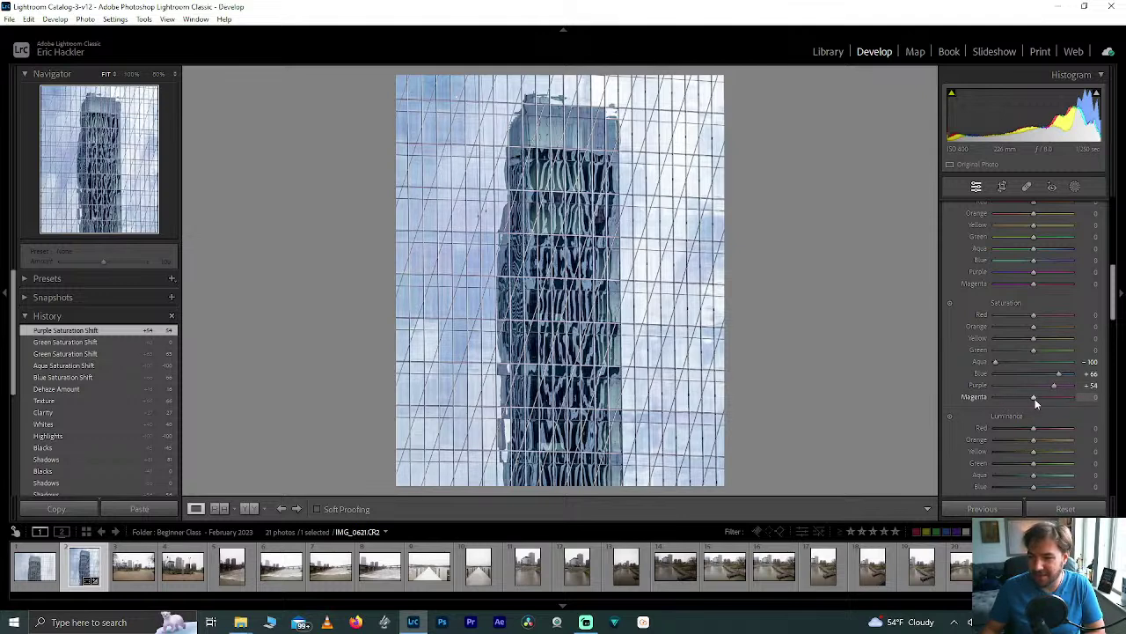
drag(1032, 326, 1057, 330)
double_click(1057, 330)
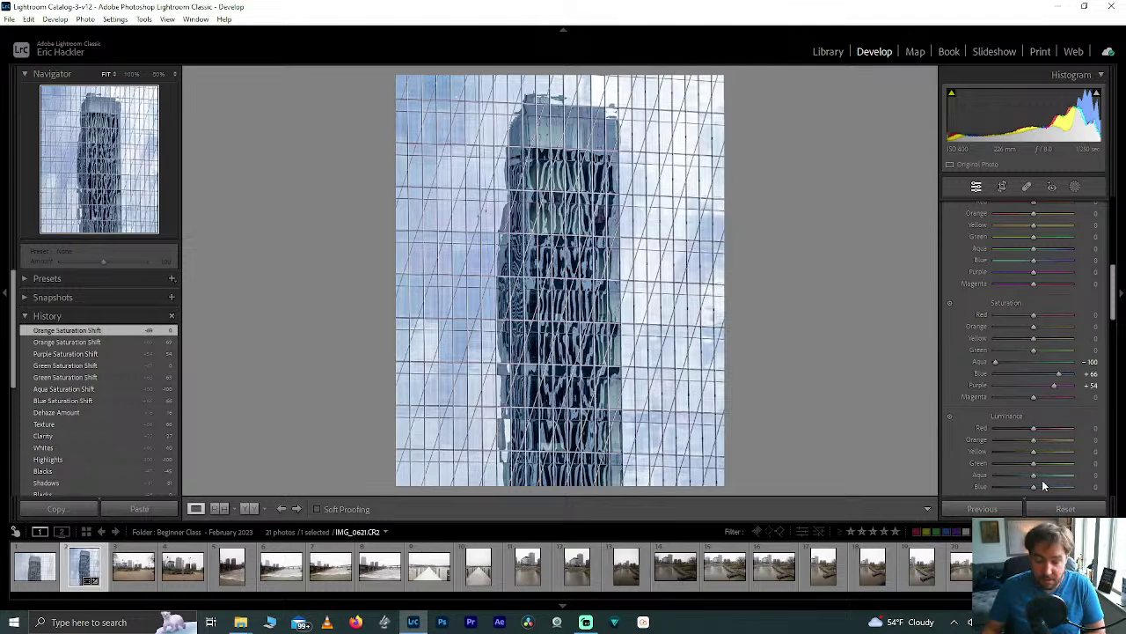
Set the Aqua luminance to +49, and try other Green saturation values before resetting it to 0
scroll(1115, 304, down, 2)
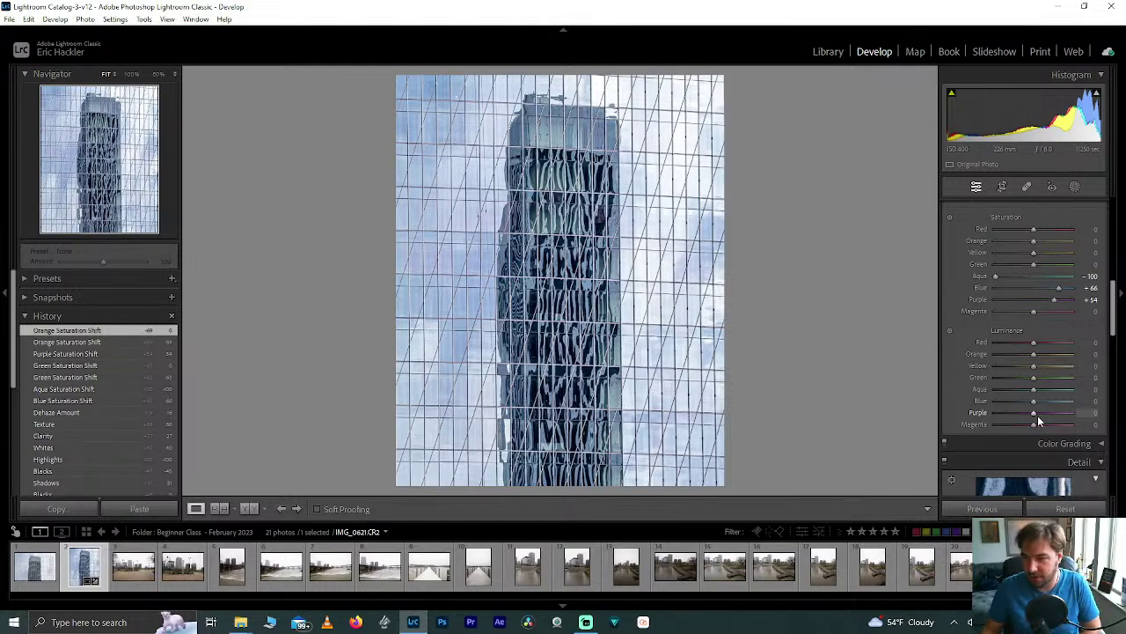
mouse_move(1035, 402)
mouse_down()
mouse_move(994, 401)
mouse_move(1052, 402)
mouse_move(1036, 388)
mouse_move(1098, 397)
mouse_move(962, 400)
mouse_move(1104, 399)
mouse_move(1055, 393)
mouse_up()
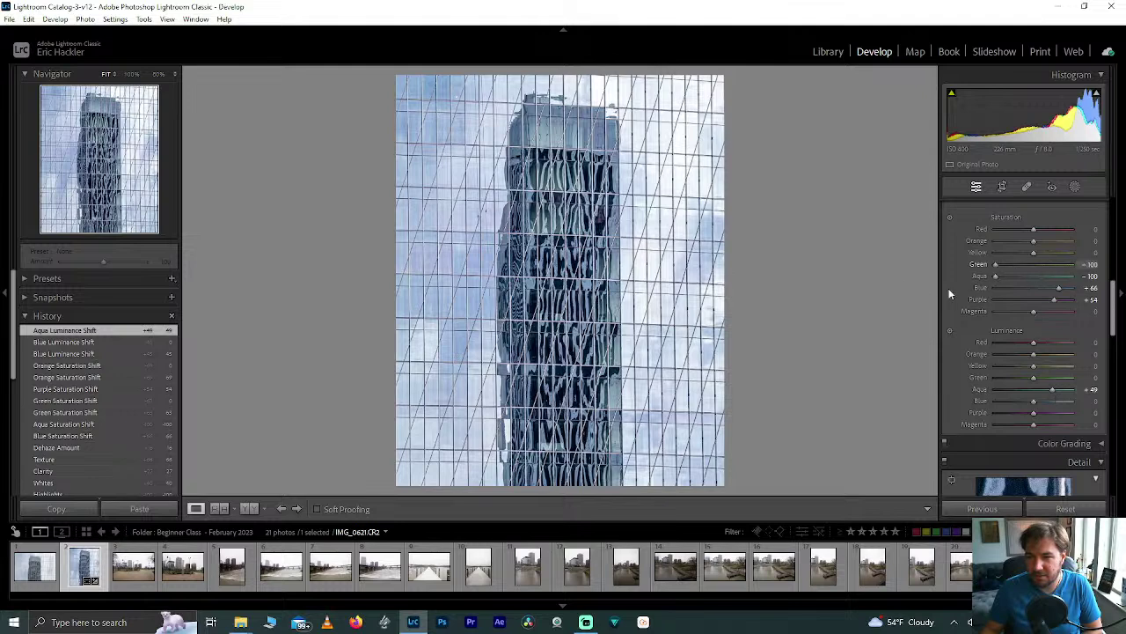
drag(1072, 264, 1051, 266)
double_click(1050, 267)
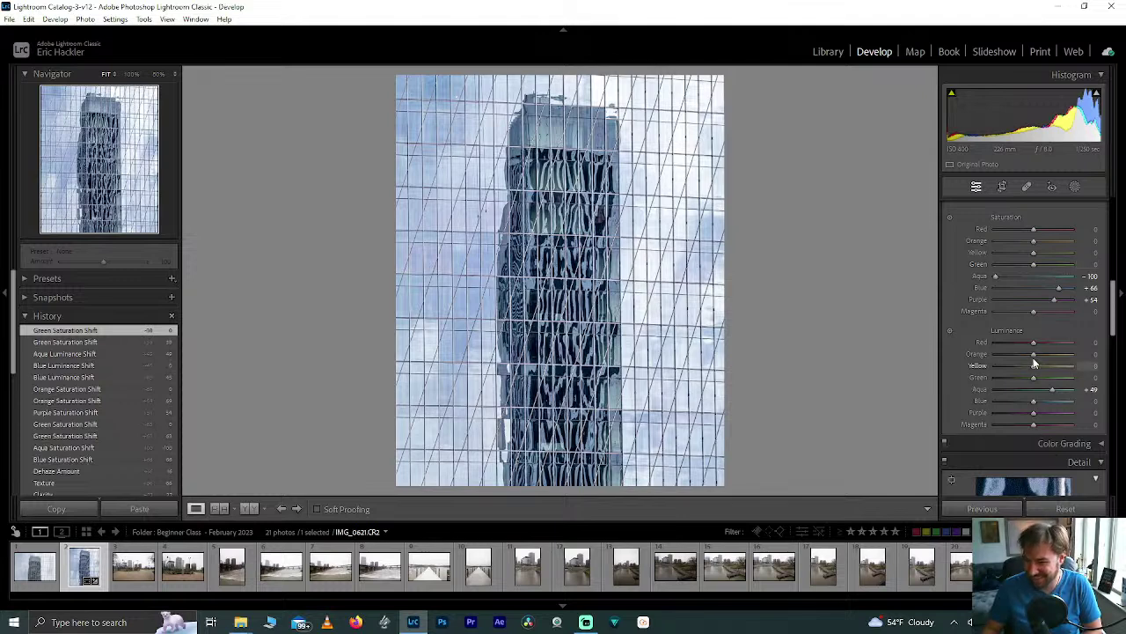
Try shifting the Yellow, Green and Blue luminance, and reset all three to 0
drag(1033, 369, 1024, 403)
double_click(1048, 382)
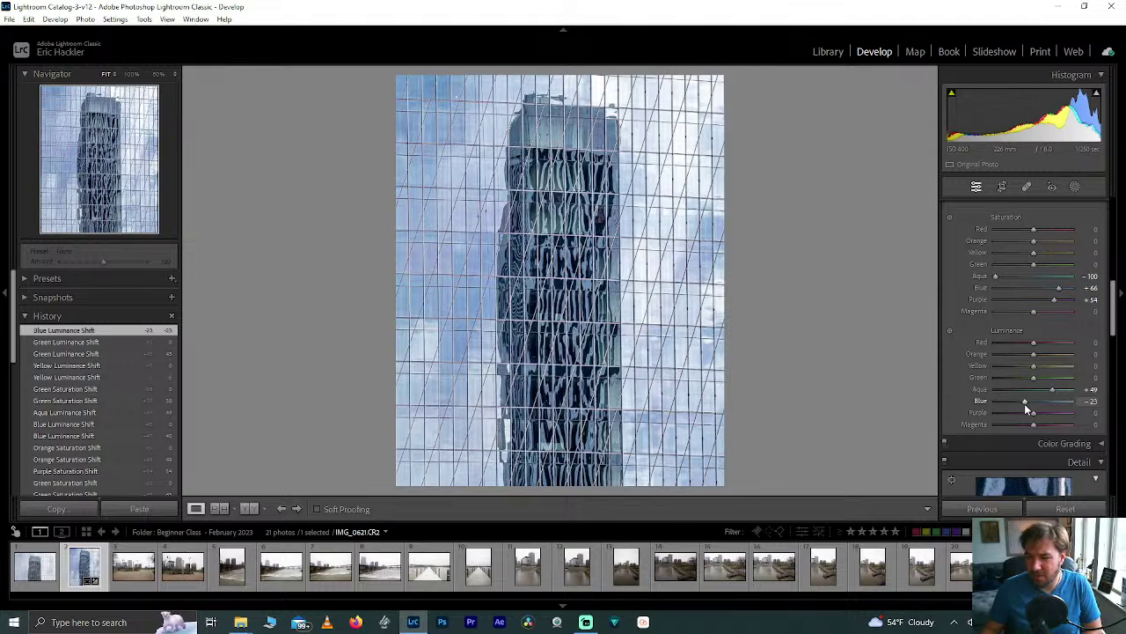
double_click(1024, 403)
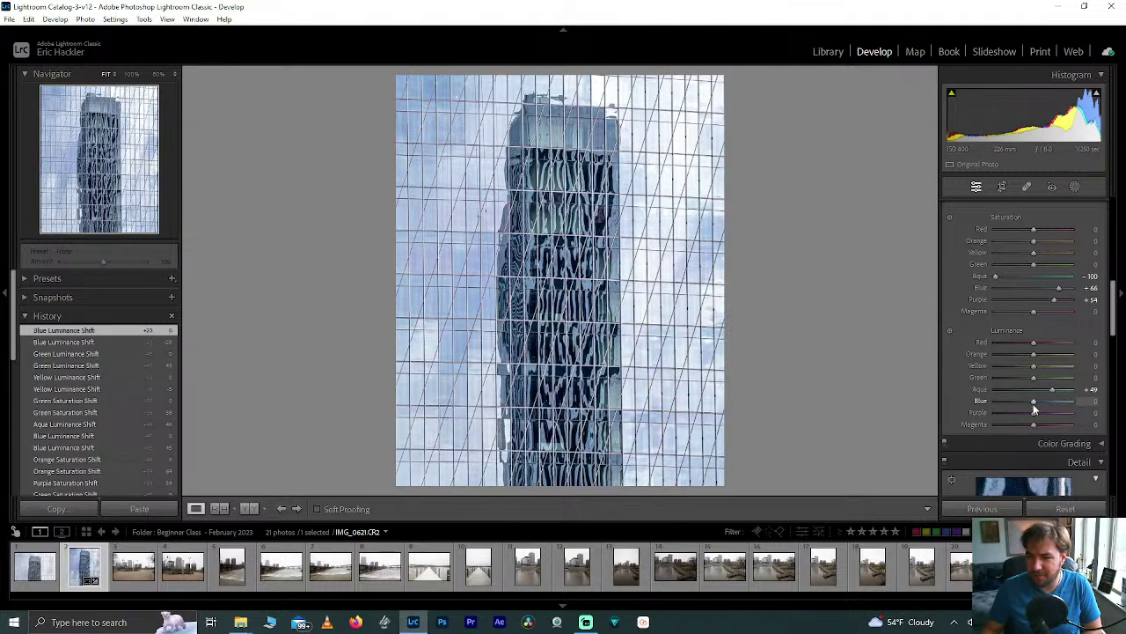
Set the Blue luminance to +8 and Purple luminance to +85, and try Magenta and Orange luminance before resetting them to 0
mouse_move(1035, 403)
mouse_down()
mouse_move(1052, 405)
mouse_move(1037, 402)
mouse_up()
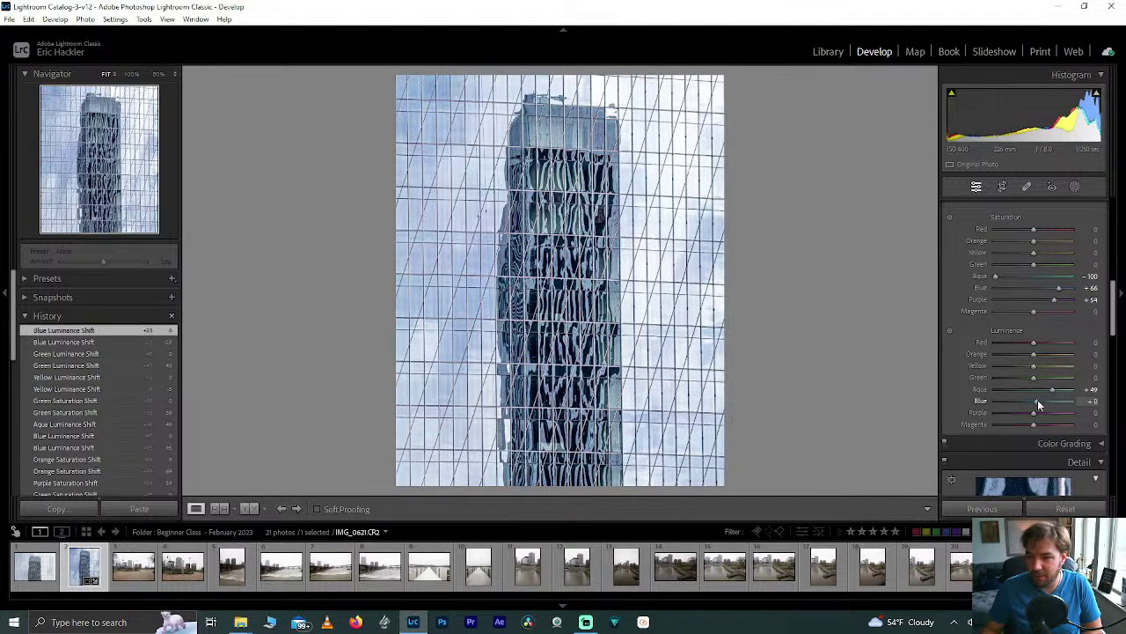
drag(1032, 414, 919, 432)
drag(1028, 426, 1029, 426)
double_click(1029, 426)
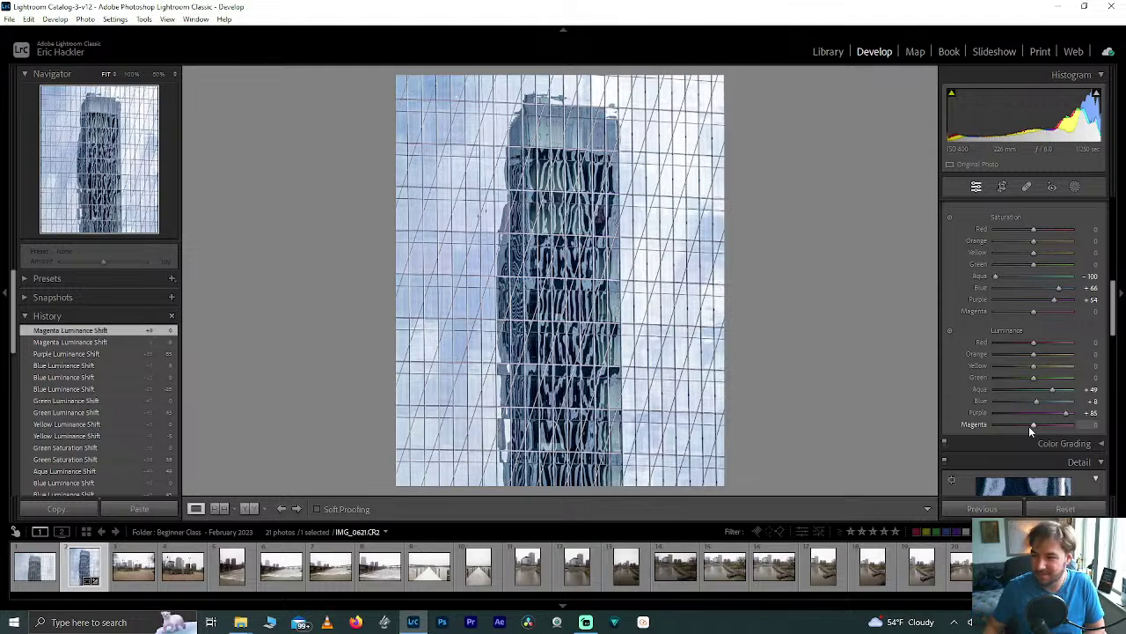
mouse_move(1114, 310)
mouse_down()
mouse_move(1111, 288)
mouse_move(1107, 314)
mouse_up()
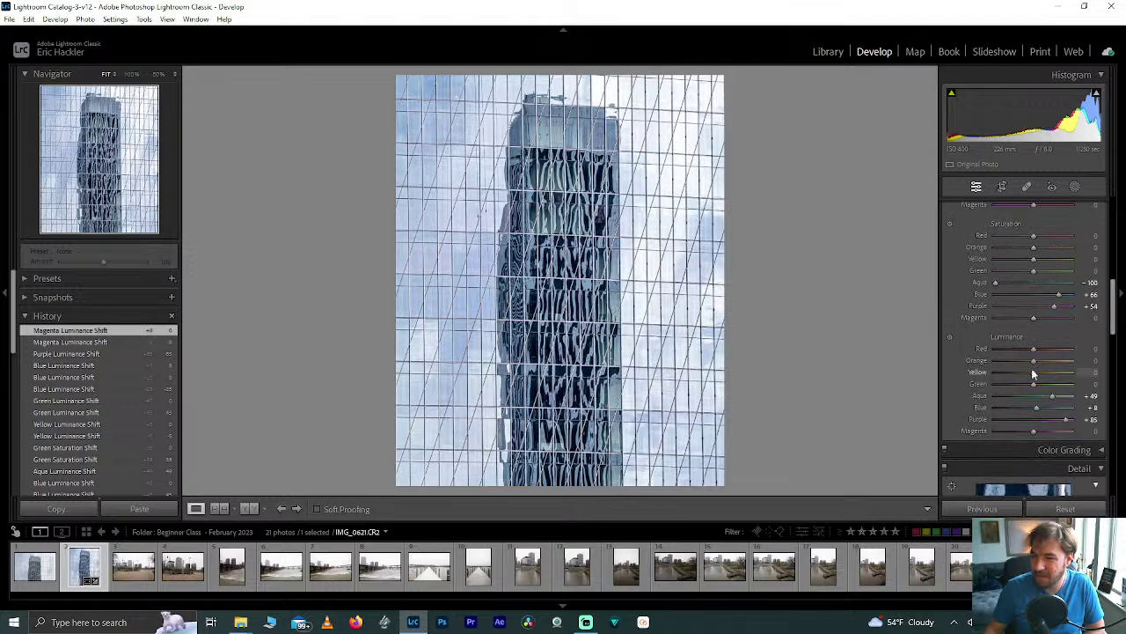
drag(1033, 361, 1070, 367)
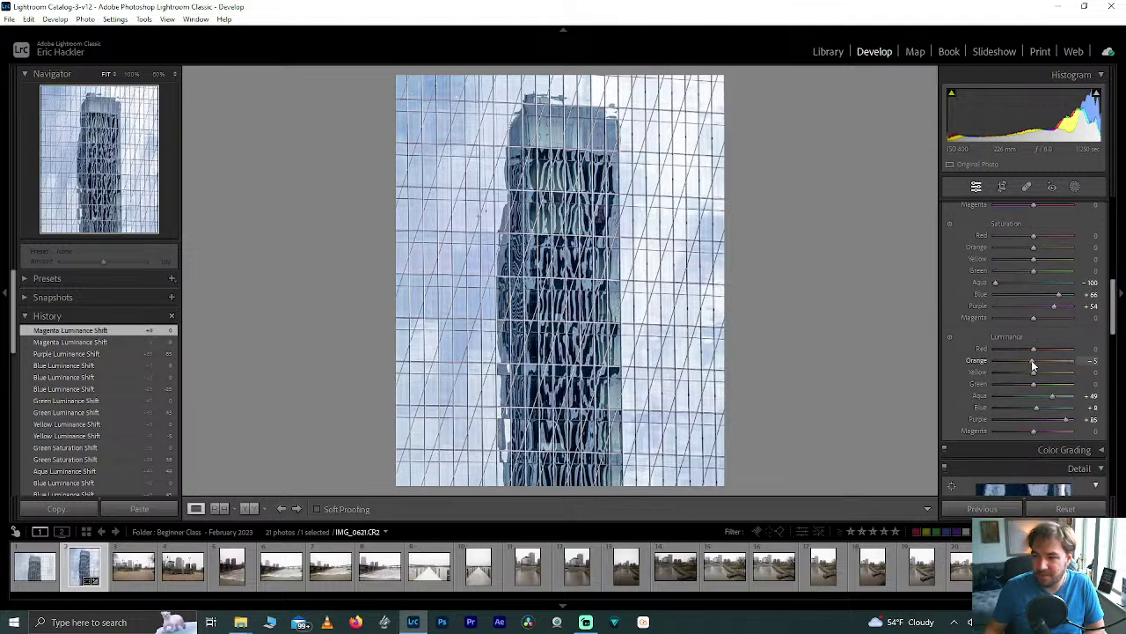
Set the tower-reflection photo's Vibrance to +29
drag(1114, 308, 1117, 247)
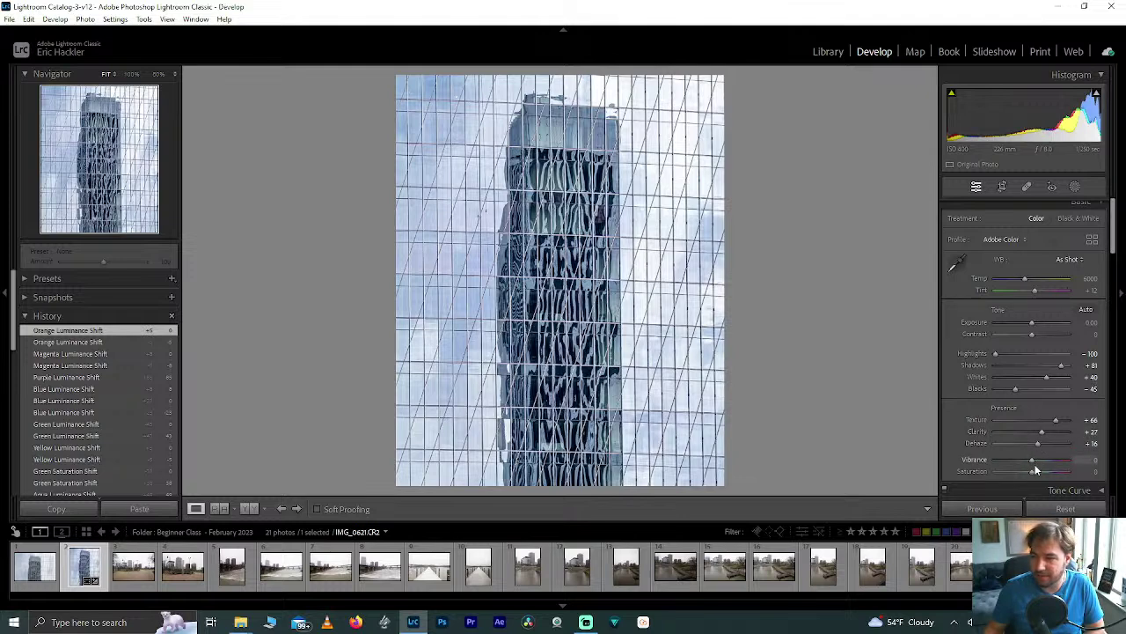
drag(1031, 459, 1040, 459)
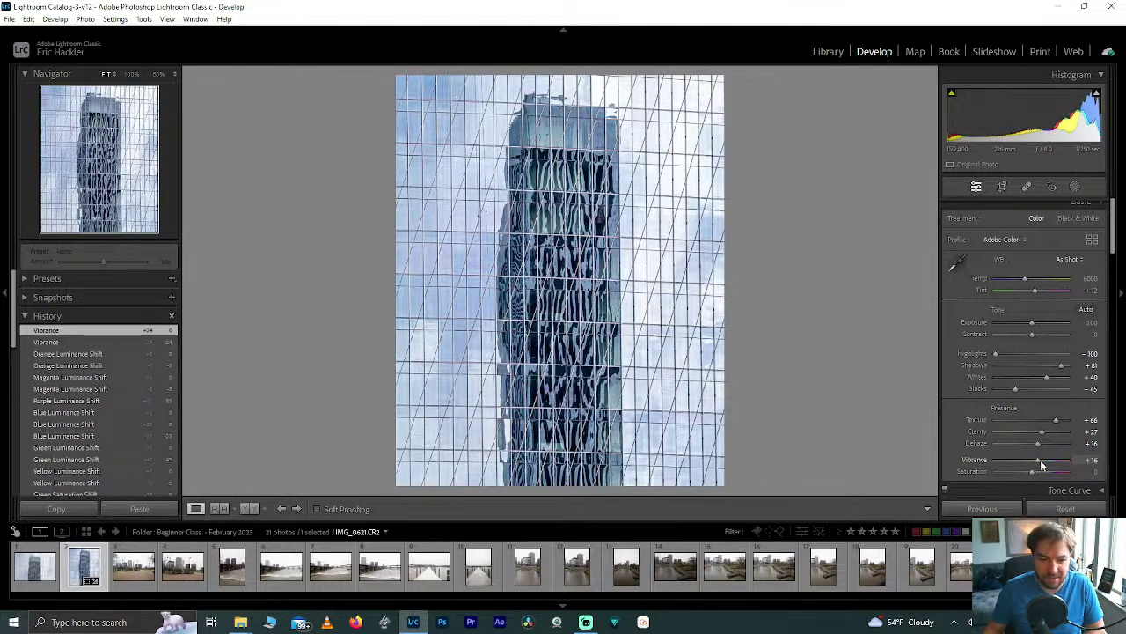
drag(1040, 459, 1045, 459)
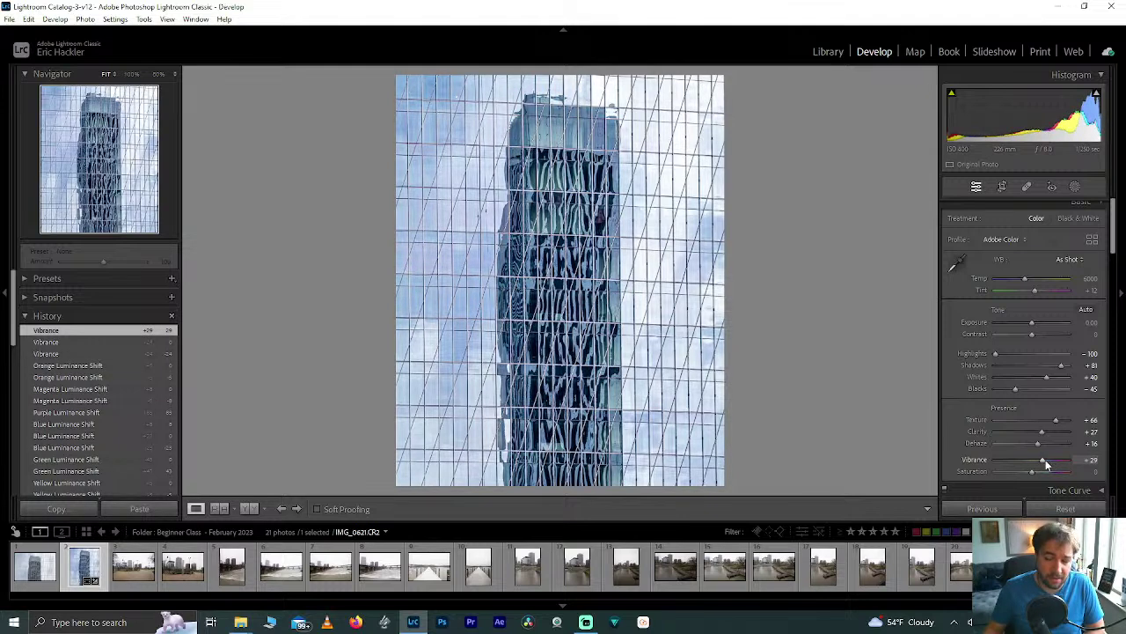
Recheck the tone and color mix settings, keeping Highlights at −100, and rate the tower-reflection photo three stars
drag(1113, 231, 1113, 229)
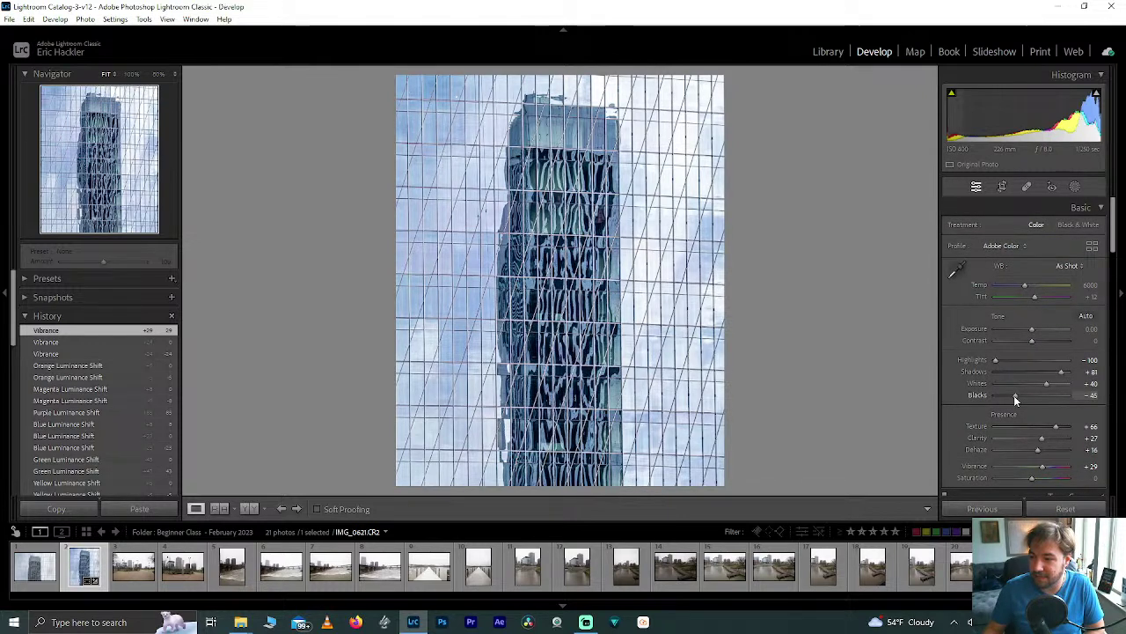
drag(996, 362, 970, 375)
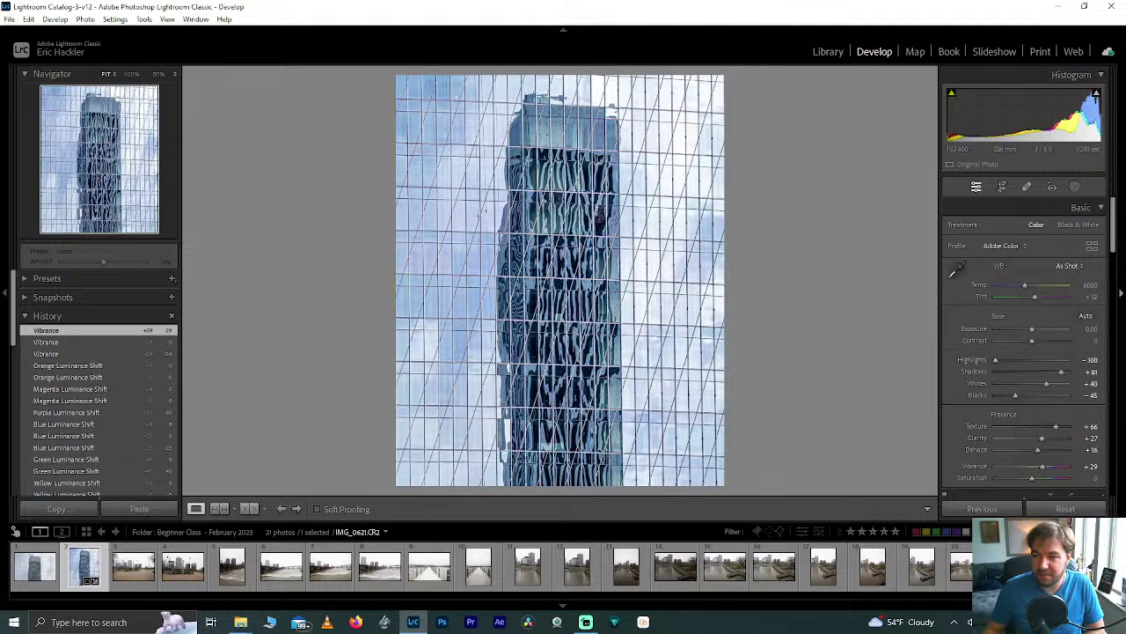
drag(1113, 225, 1112, 292)
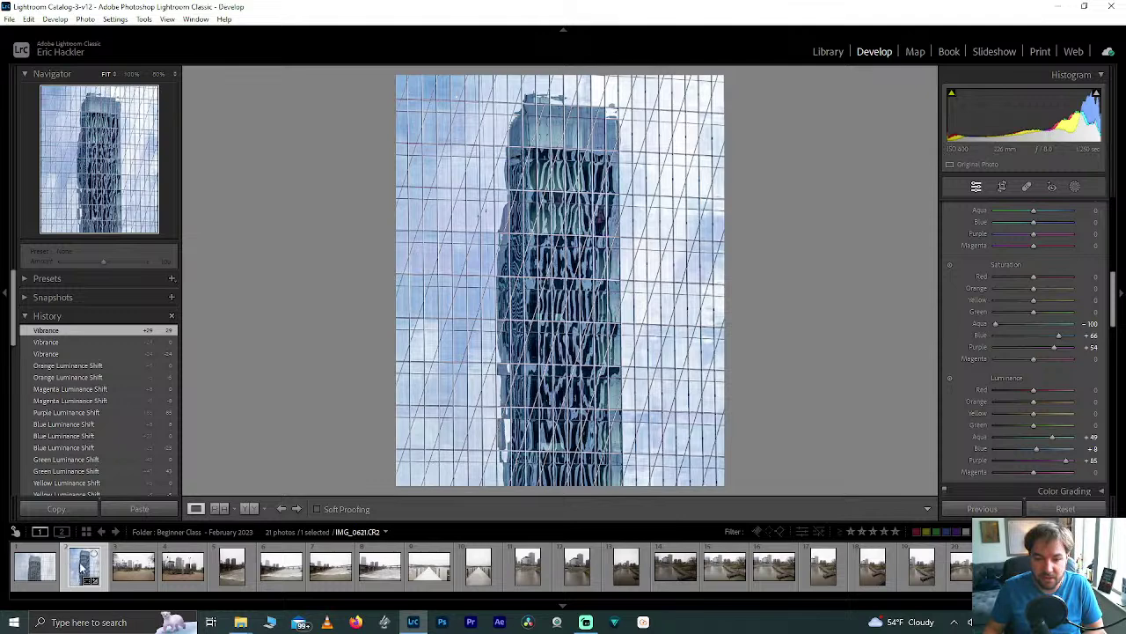
key(3)
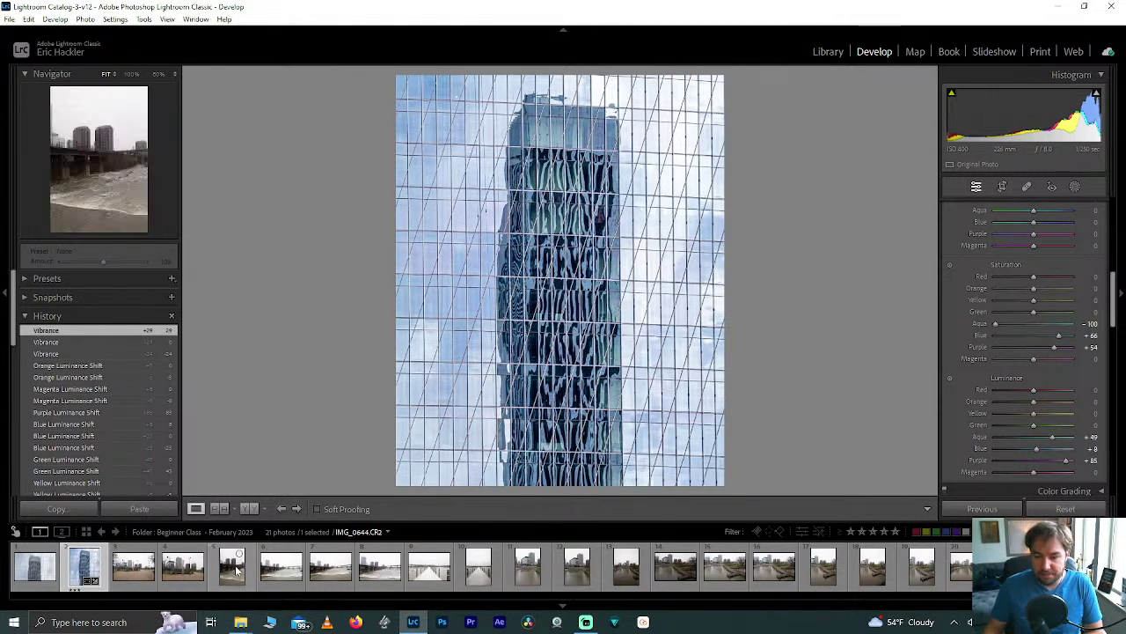
Compare the river and bridge photos IMG_0654, IMG_0655 and IMG_0653, and select IMG_0655 for editing
click(328, 577)
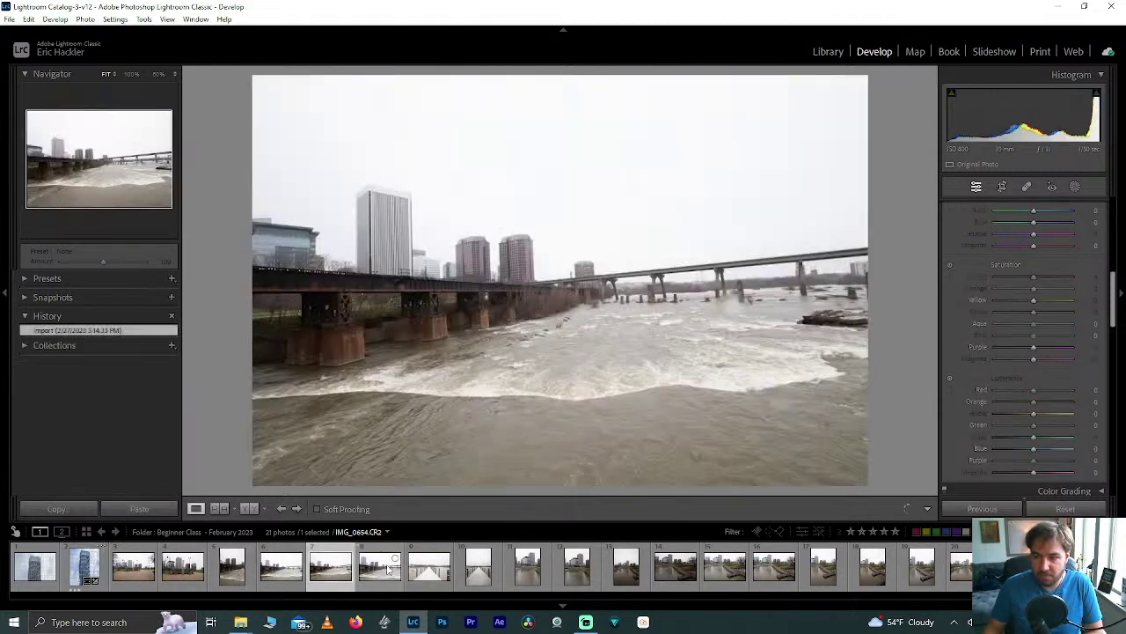
click(387, 569)
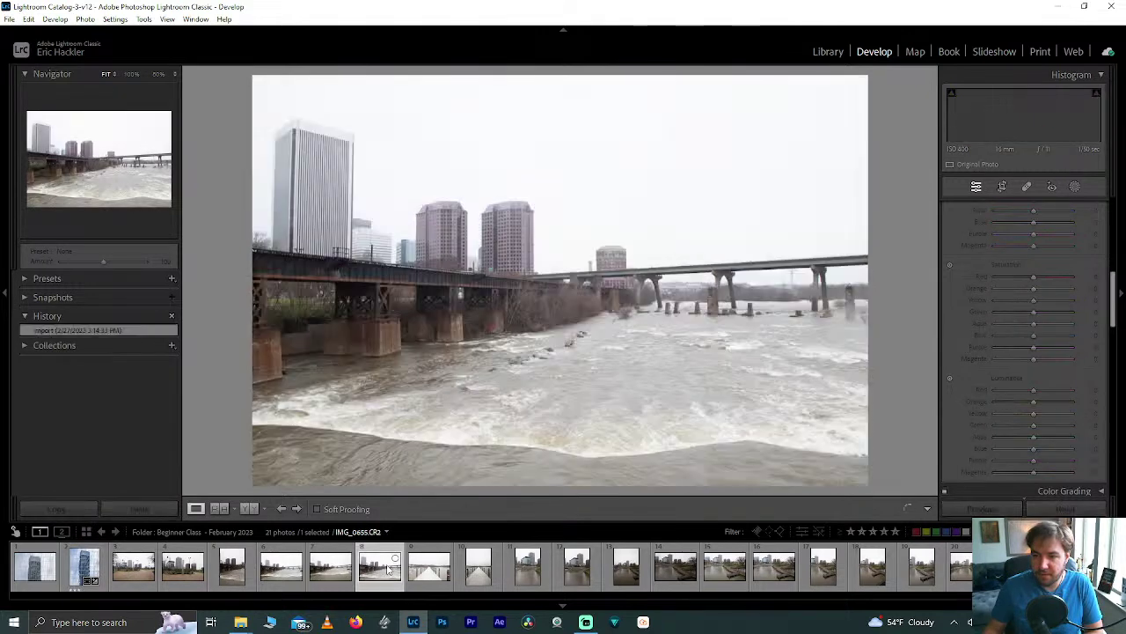
click(281, 565)
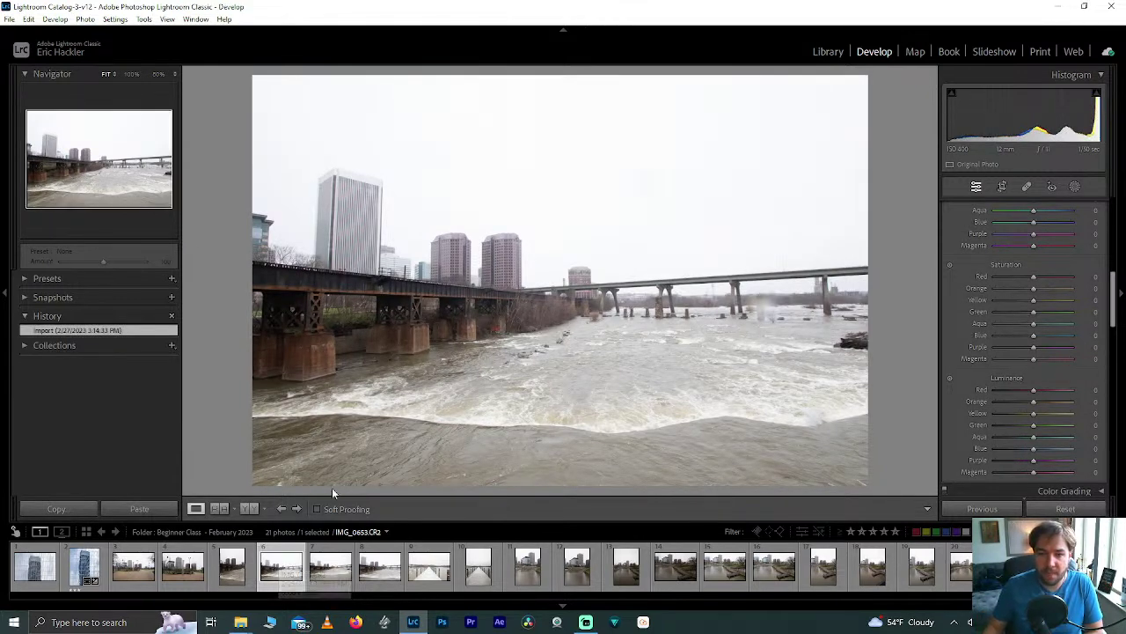
click(380, 573)
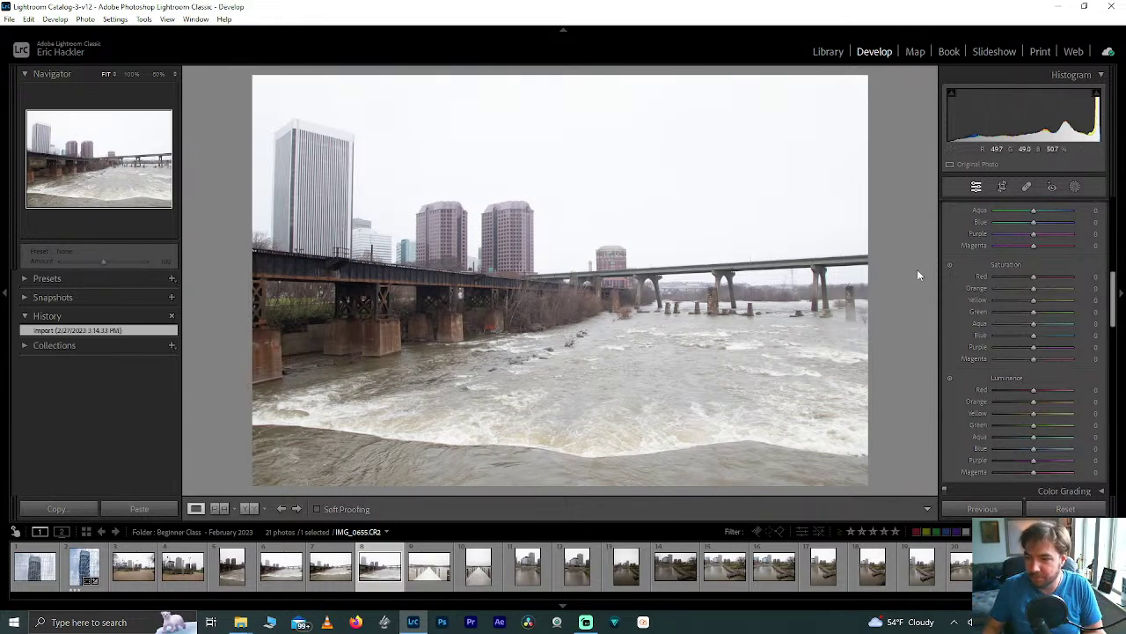
Start cropping the river photo, trying the 4 x 5 / 8 x 10 aspect ratio before setting it to 11 x 17
click(1001, 186)
click(1065, 229)
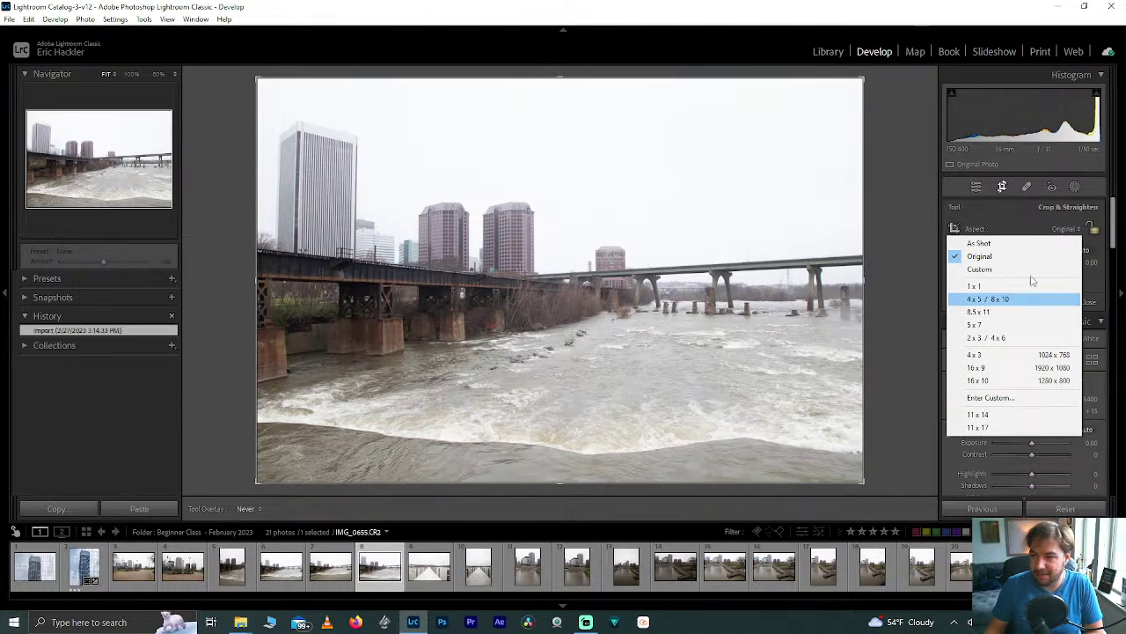
click(1020, 300)
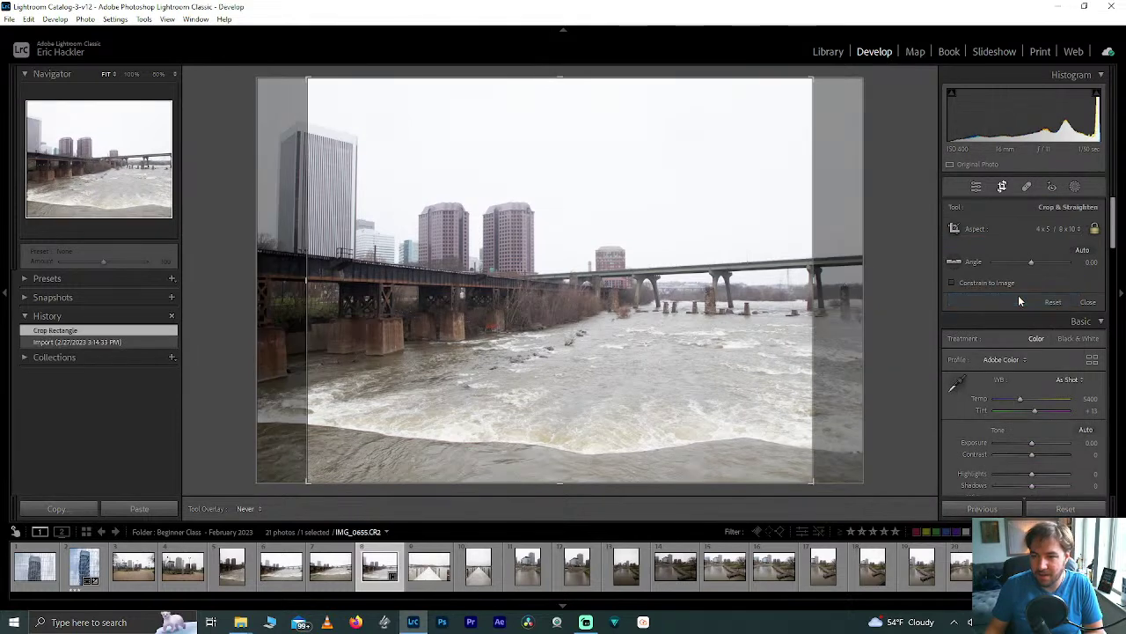
click(1050, 227)
click(1002, 428)
Resize the 11 x 17 crop frame and shift the river photo within it, leaving a small margin cut off
drag(812, 445, 845, 468)
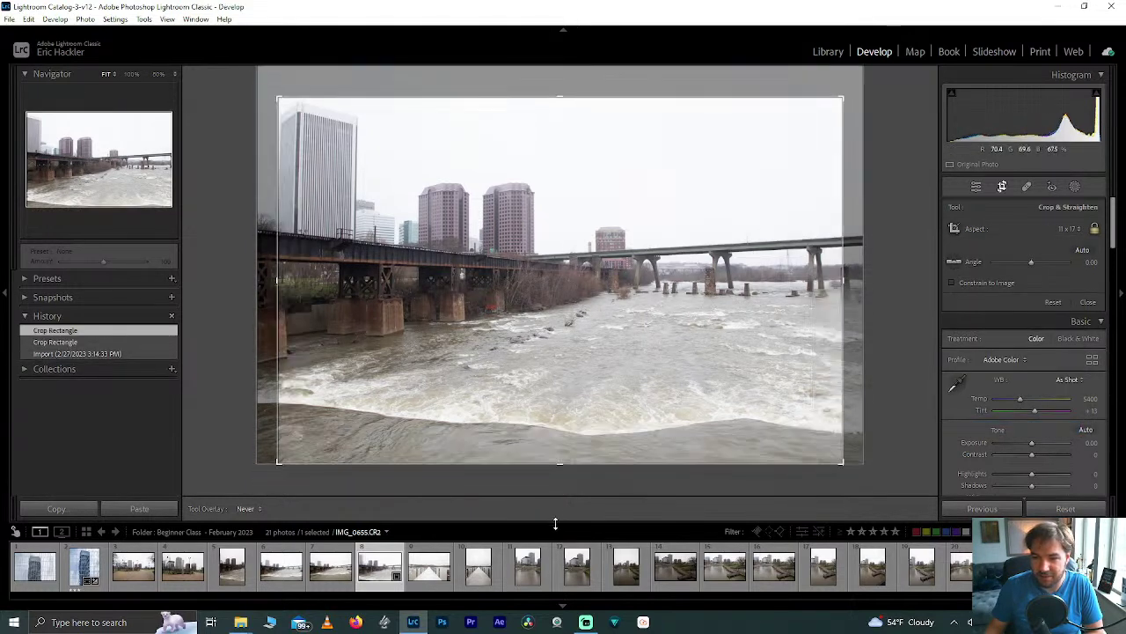
drag(567, 94, 568, 67)
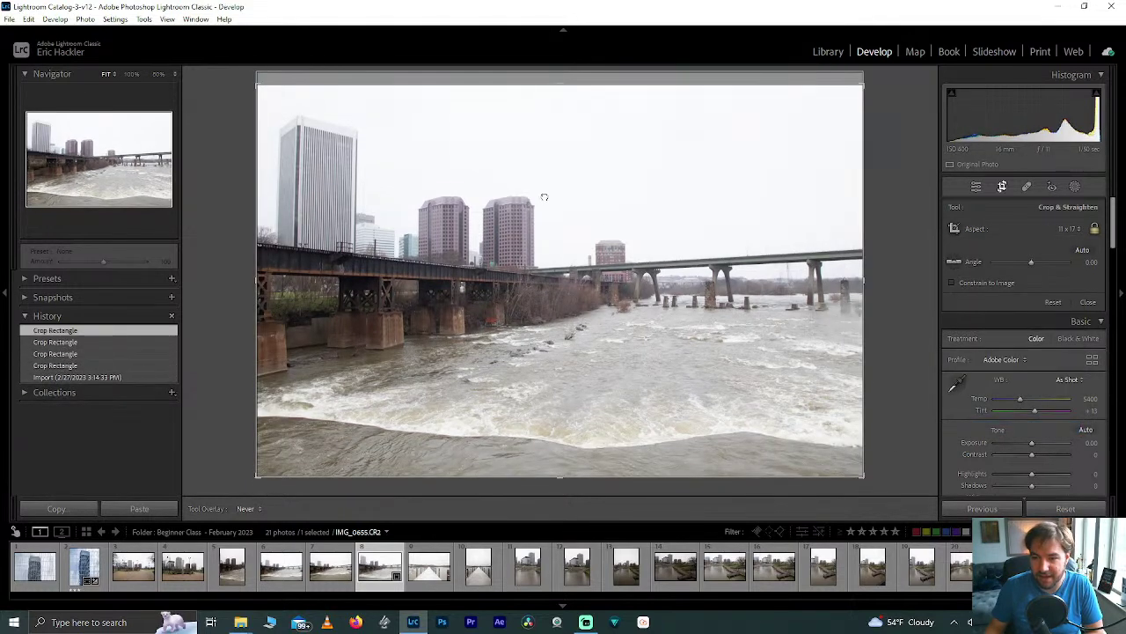
drag(531, 208, 532, 221)
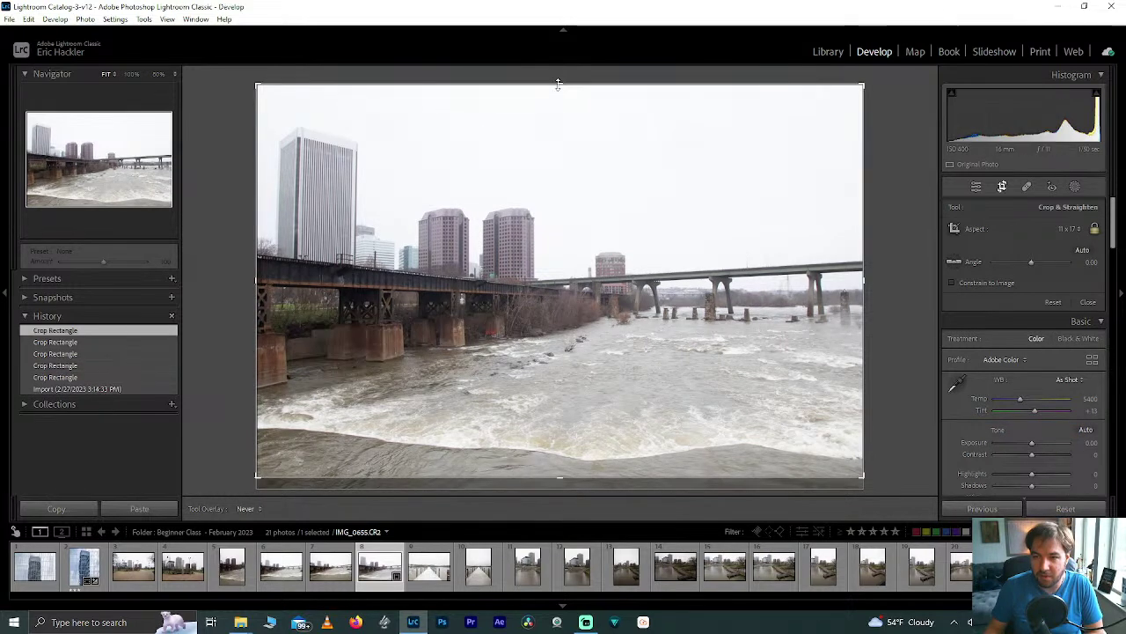
drag(557, 85, 558, 93)
mouse_move(549, 184)
mouse_down()
mouse_move(525, 194)
mouse_move(575, 195)
mouse_move(573, 170)
mouse_move(557, 194)
mouse_move(559, 168)
mouse_up()
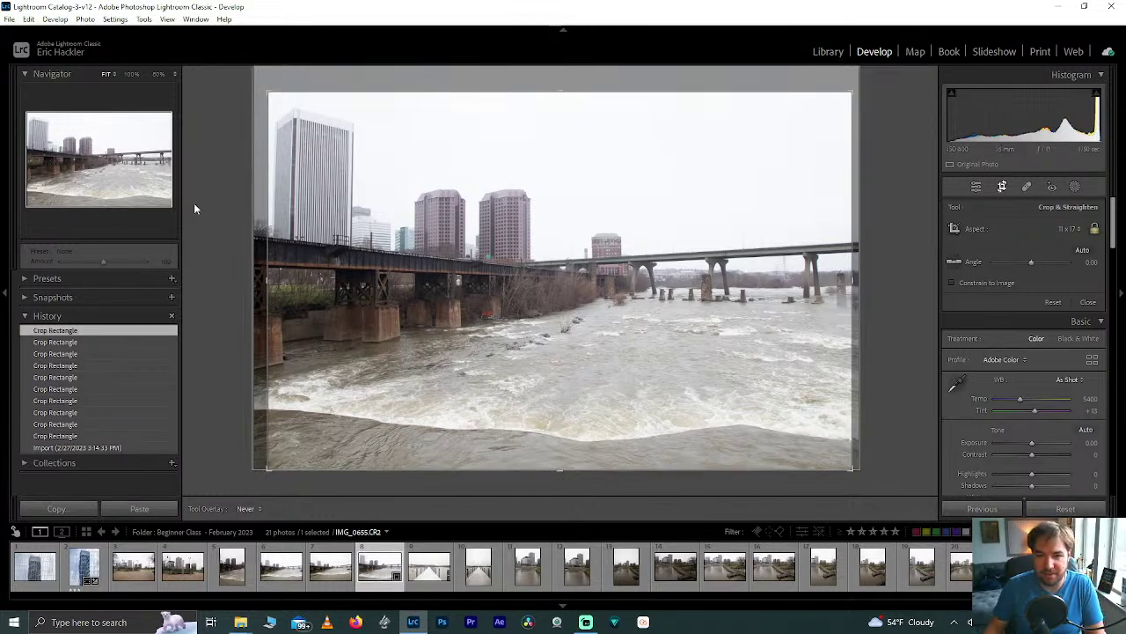
Reposition the river photo inside the crop so the tall tower and foreground water edge stay in frame, and apply the crop
drag(586, 321, 586, 345)
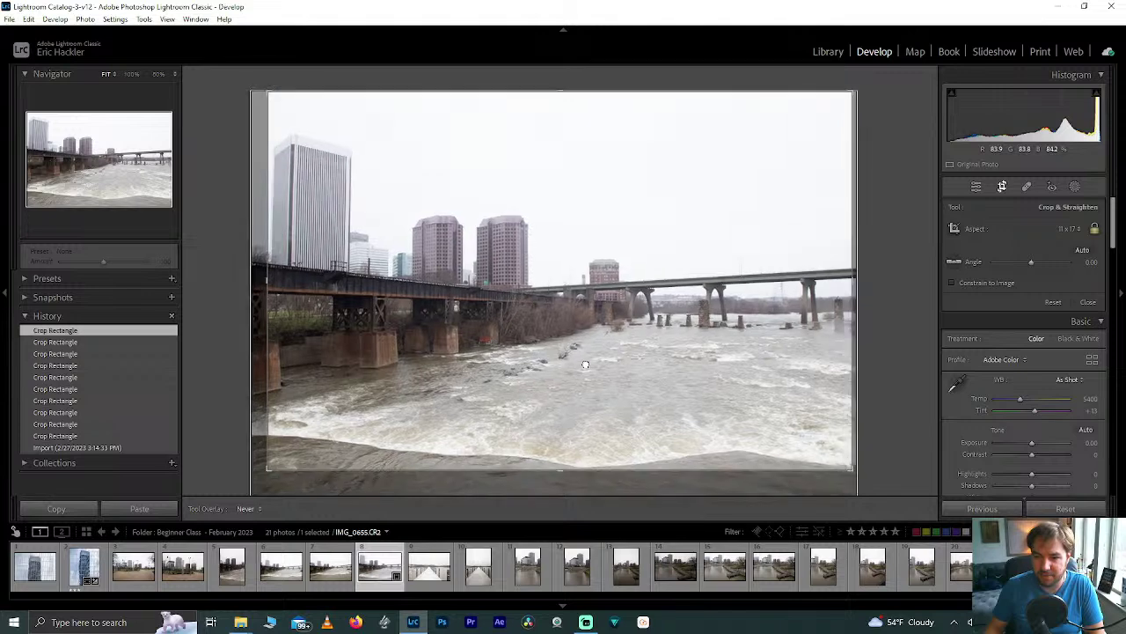
drag(577, 336, 619, 366)
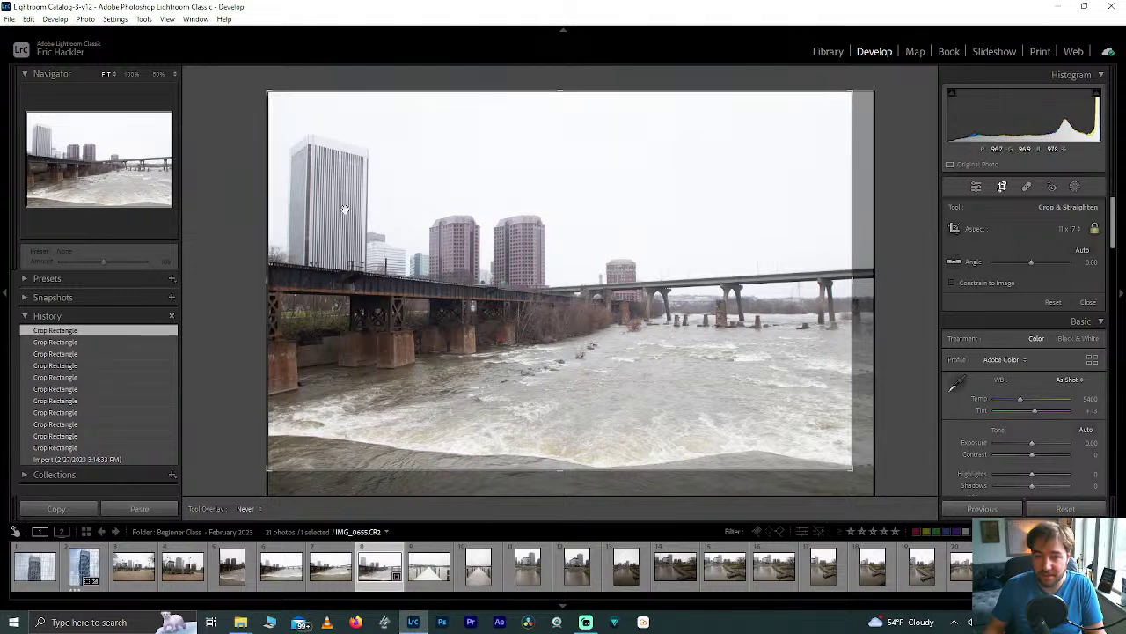
mouse_move(546, 386)
mouse_down()
mouse_move(525, 360)
mouse_move(545, 359)
mouse_move(542, 370)
mouse_move(535, 353)
mouse_move(542, 369)
mouse_up()
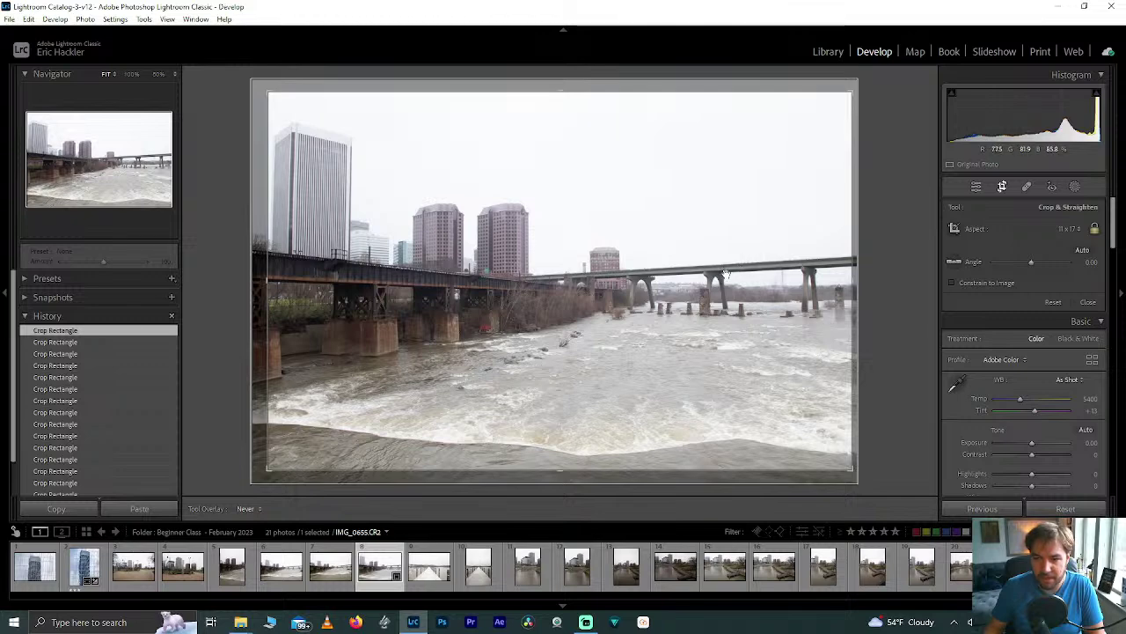
drag(725, 275, 726, 277)
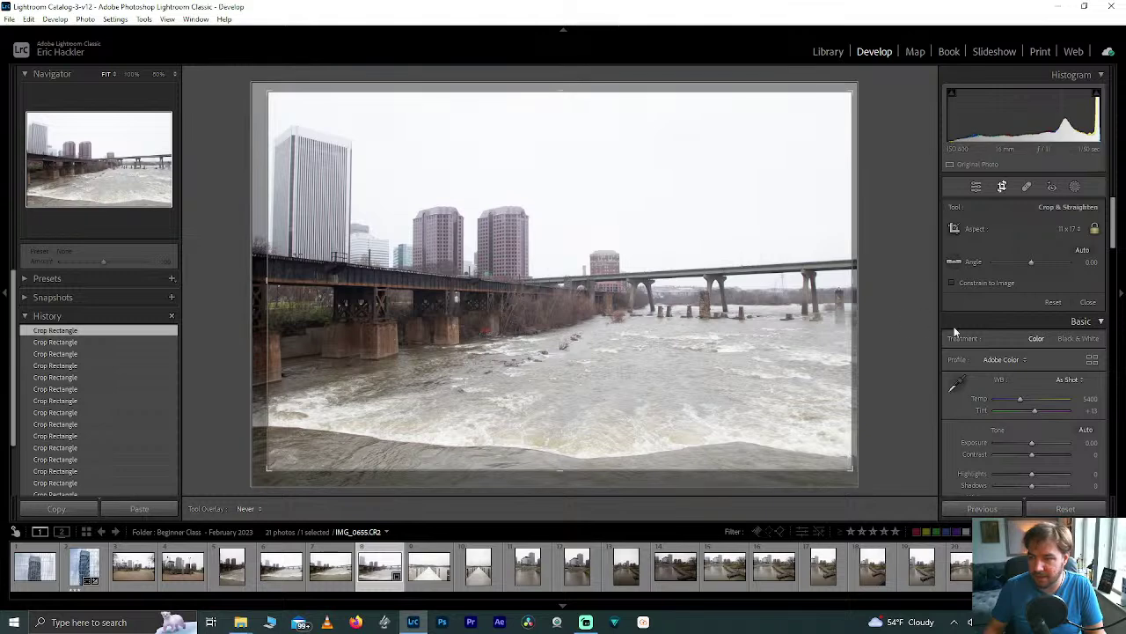
click(976, 186)
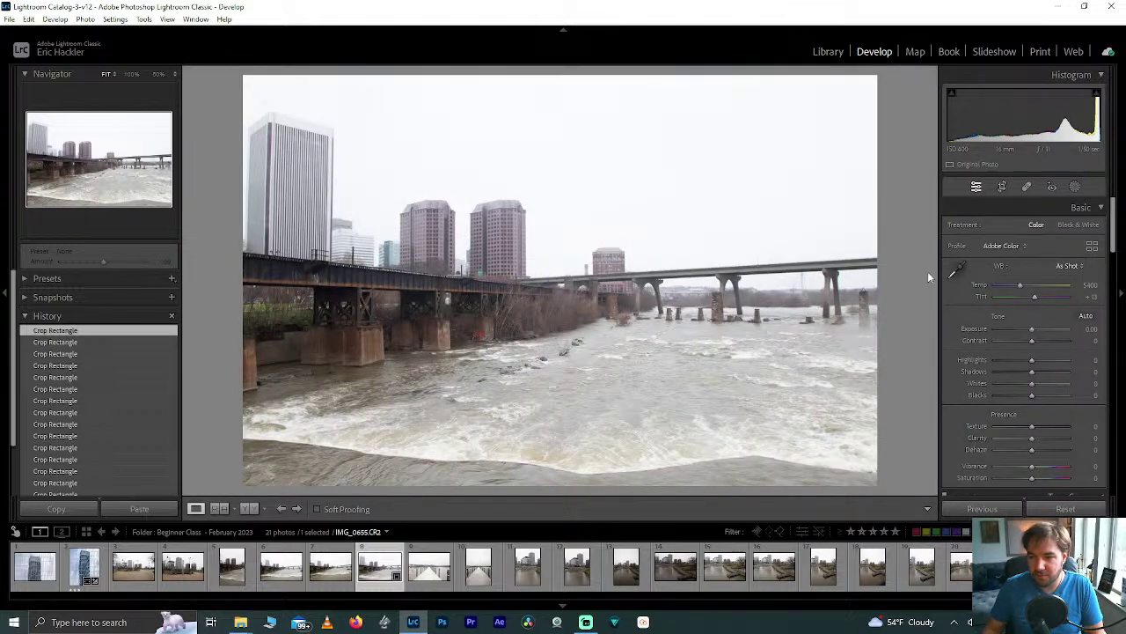
Try adjusting the river photo's Clarity, Dehaze and Shadows, and reset all three to 0
mouse_move(1033, 442)
mouse_down()
mouse_move(1096, 437)
mouse_move(1051, 437)
mouse_move(1077, 452)
mouse_move(1039, 449)
mouse_move(1048, 454)
mouse_up()
double_click(1048, 454)
double_click(1052, 440)
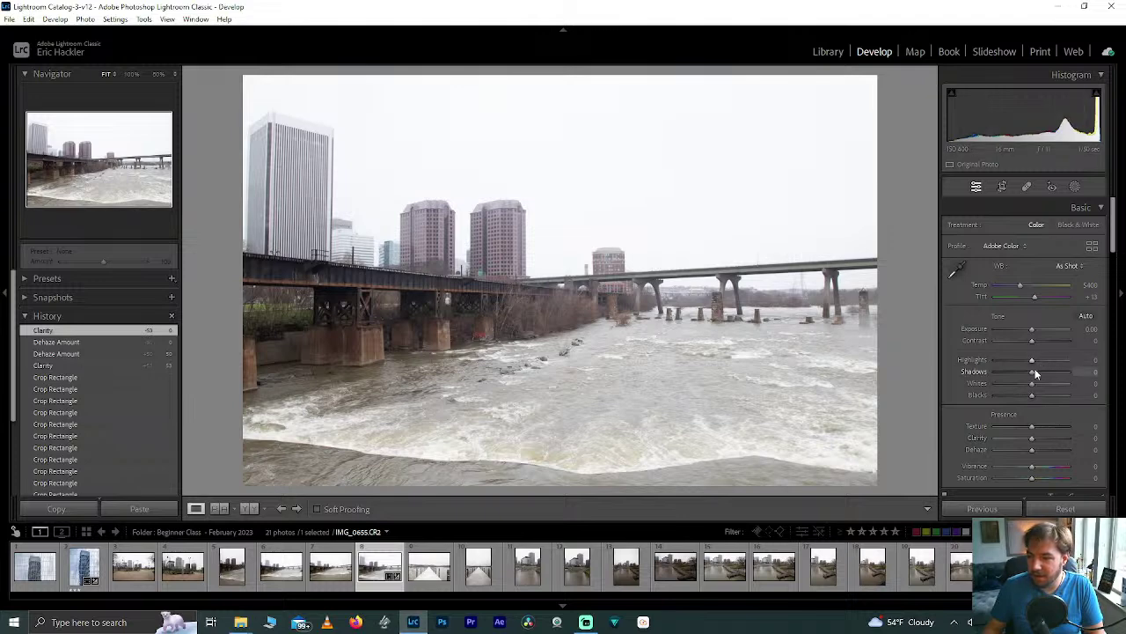
mouse_move(1032, 371)
mouse_down()
mouse_move(1010, 378)
mouse_move(1046, 373)
mouse_up()
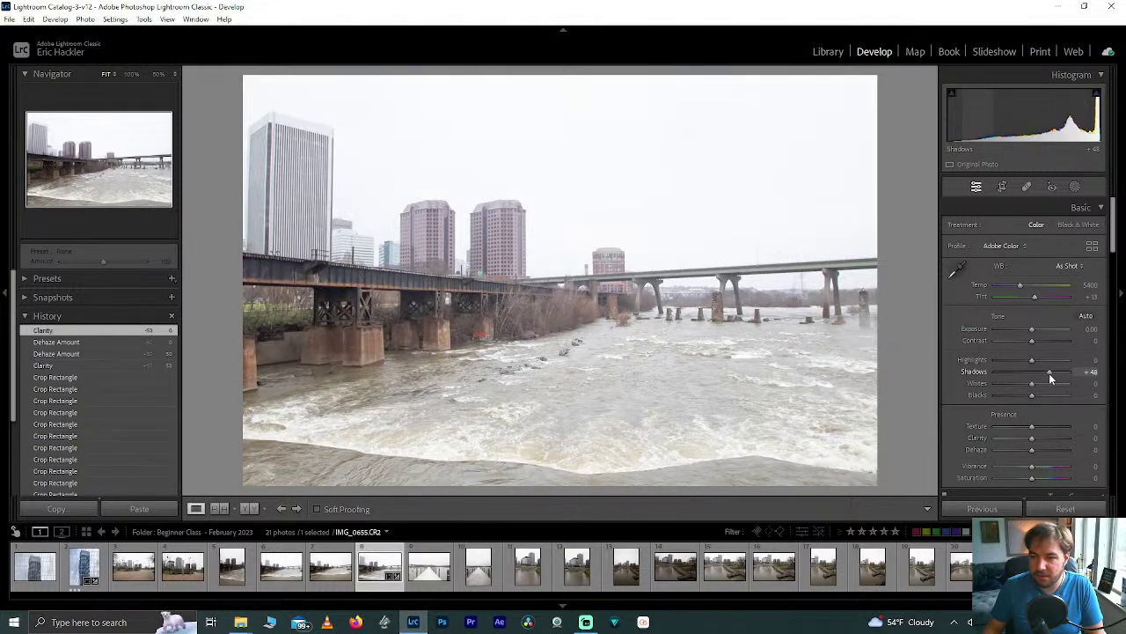
double_click(1047, 373)
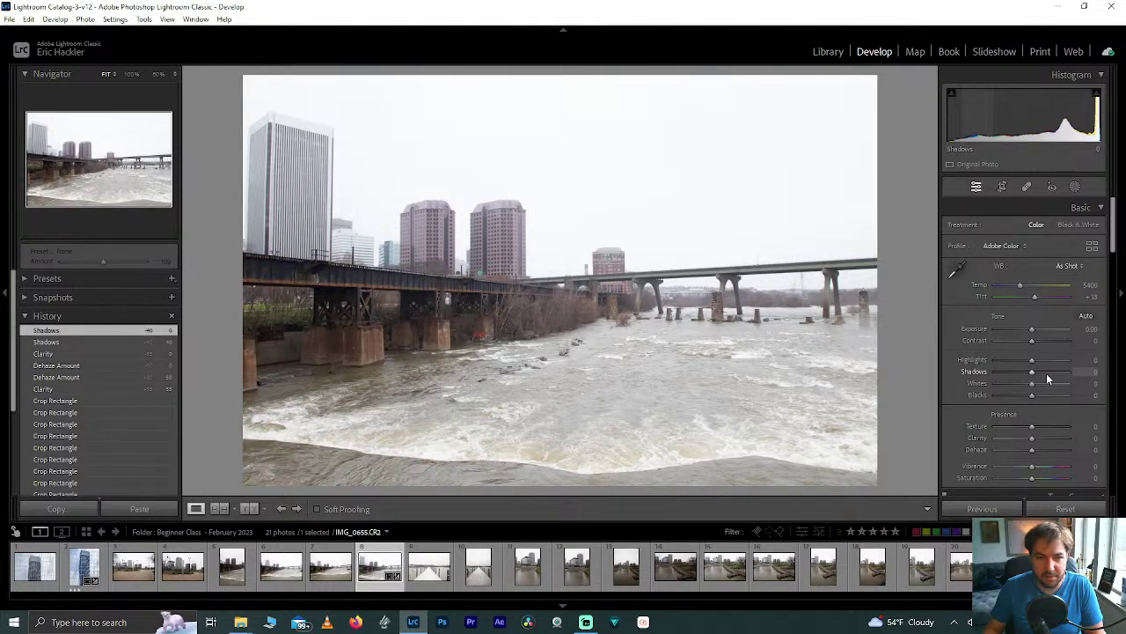
Set the river photo's Highlights to −100, and try Whites at −47 before resetting it to 0
drag(1032, 361, 993, 367)
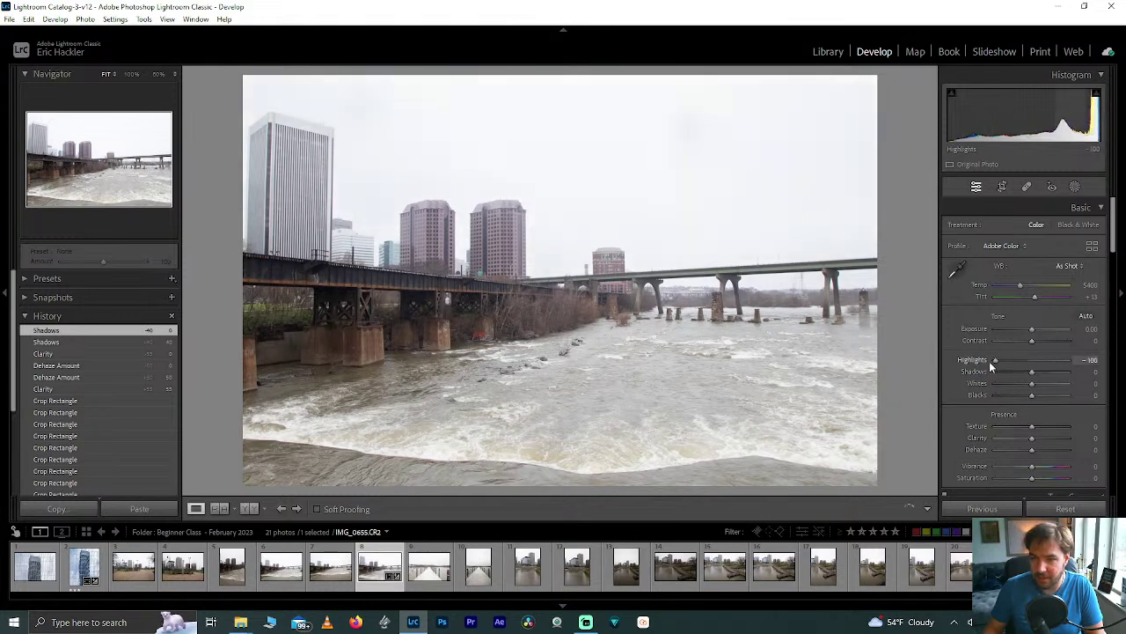
drag(1064, 359, 1012, 384)
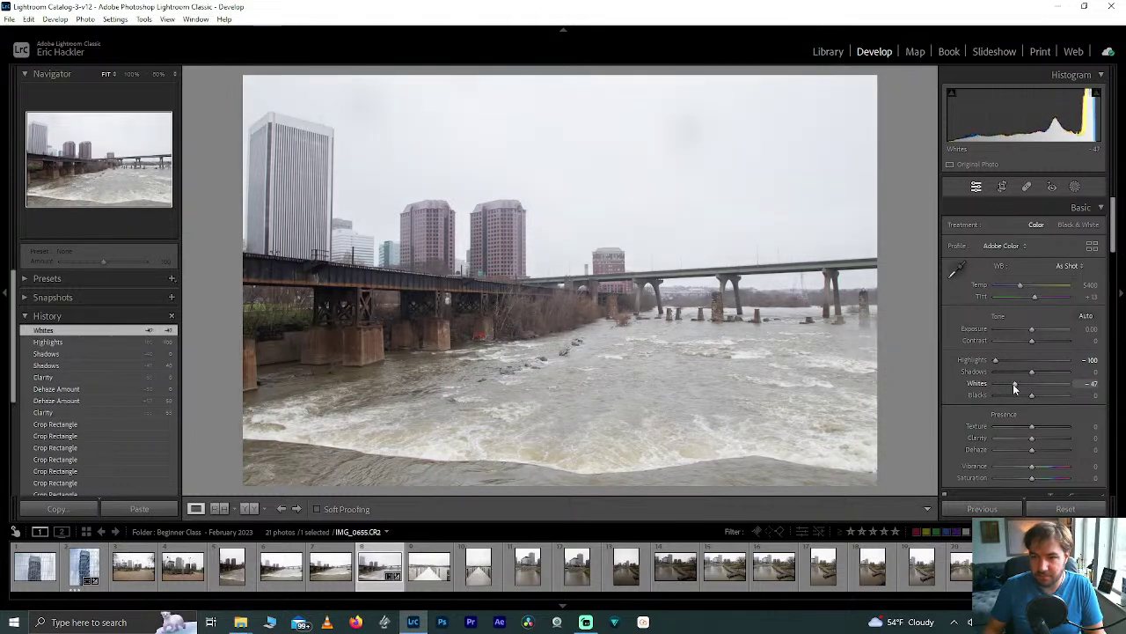
double_click(1012, 383)
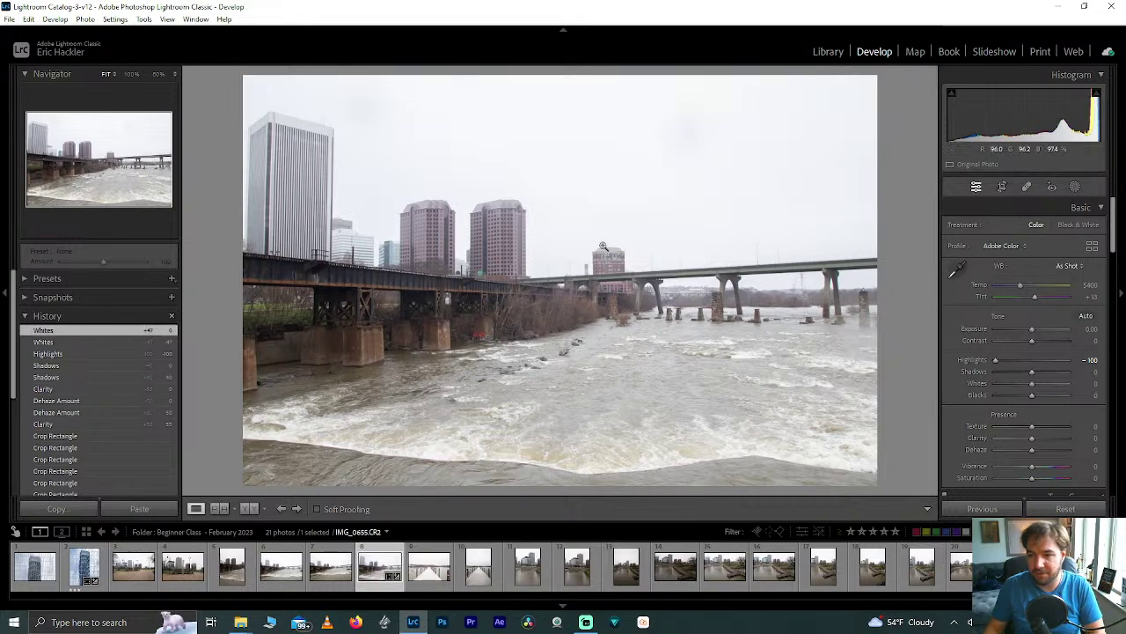
Inspect the distant brick building, the bridge and the foreground water edge at 50% and 100% zoom, and return to the full view
click(607, 272)
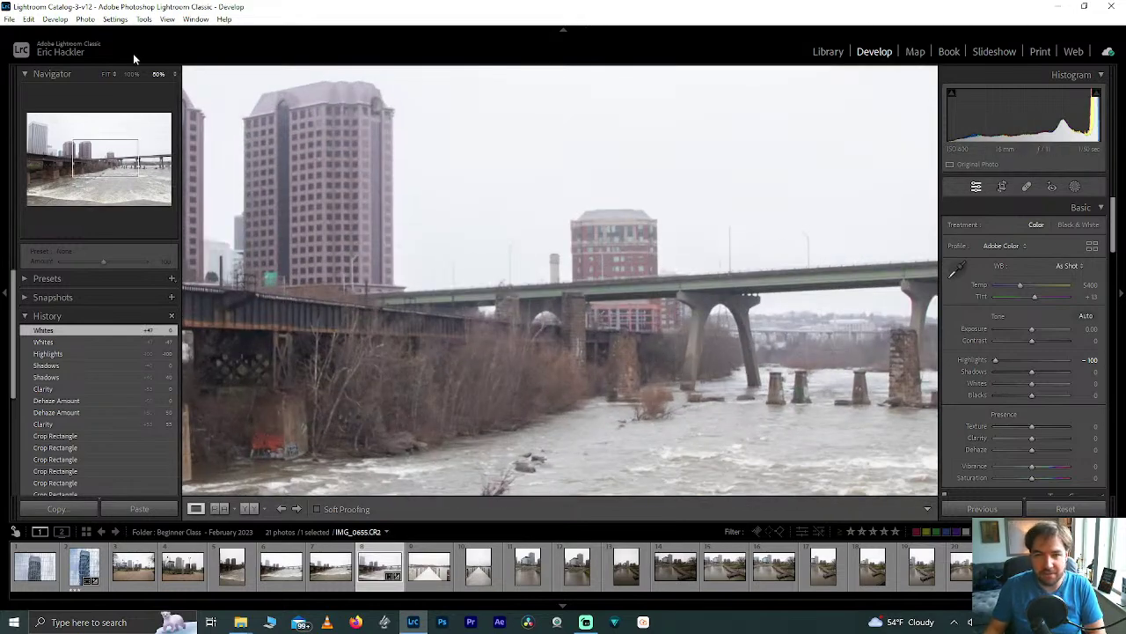
click(126, 77)
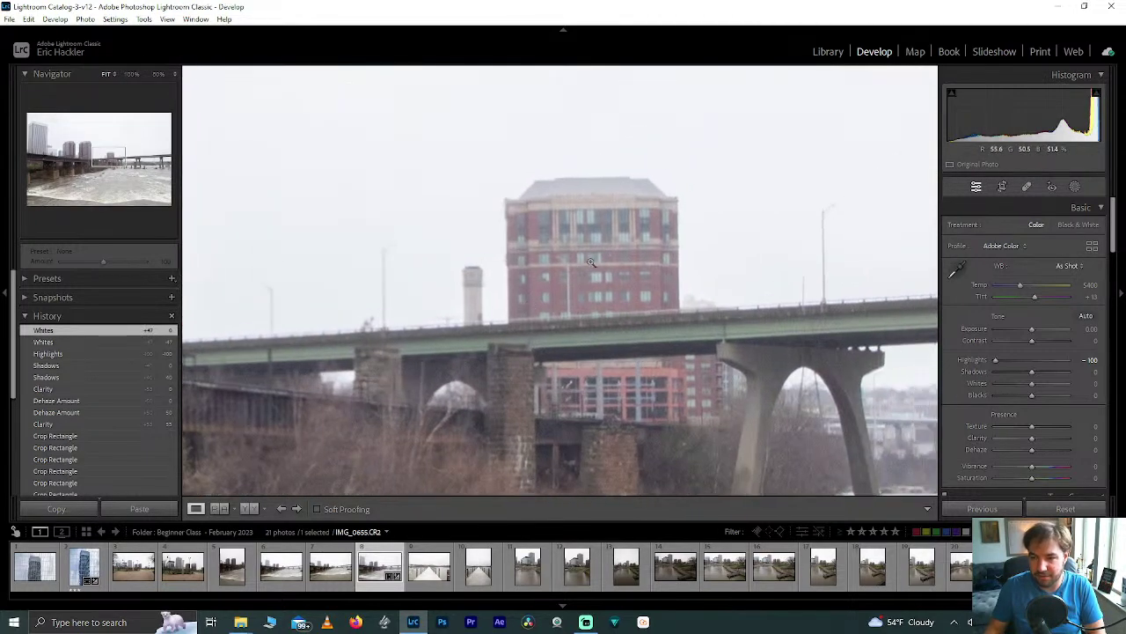
click(438, 345)
click(345, 457)
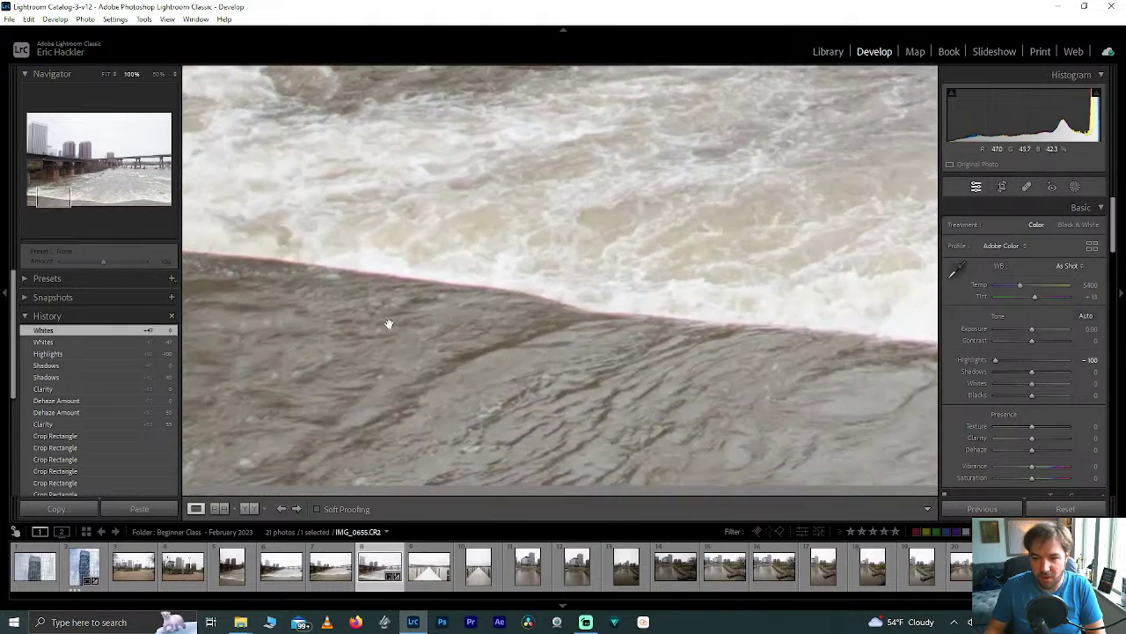
click(505, 384)
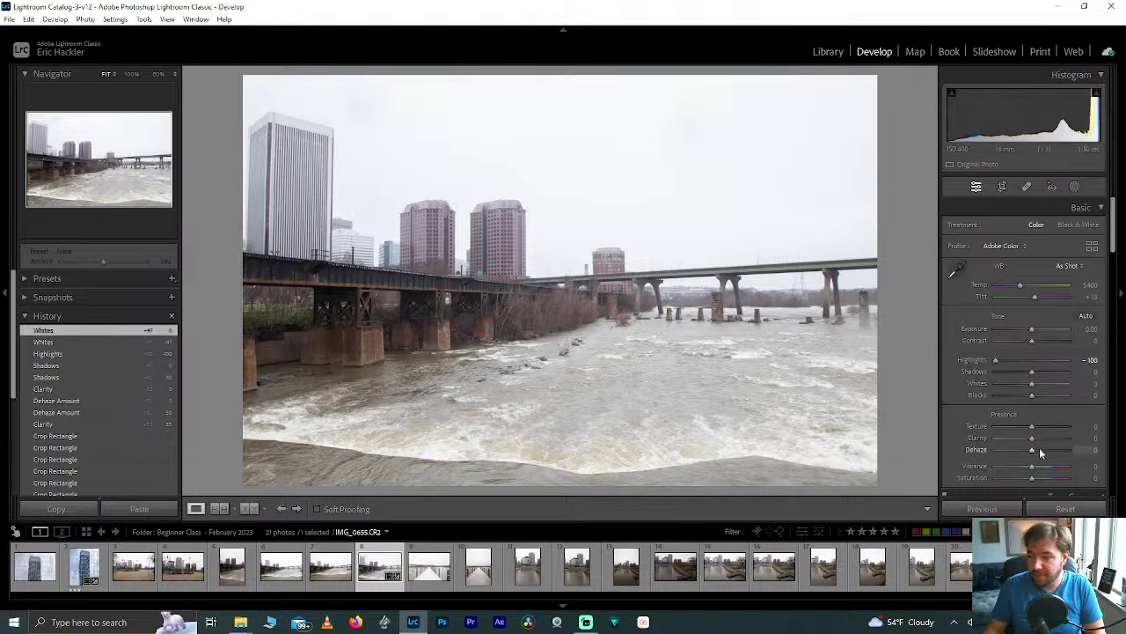
Try Blacks at −52, Whites at −60 and Dehaze at +100 on the river photo, resetting each to 0
mouse_move(994, 394)
mouse_down()
mouse_move(969, 395)
mouse_move(1014, 394)
mouse_up()
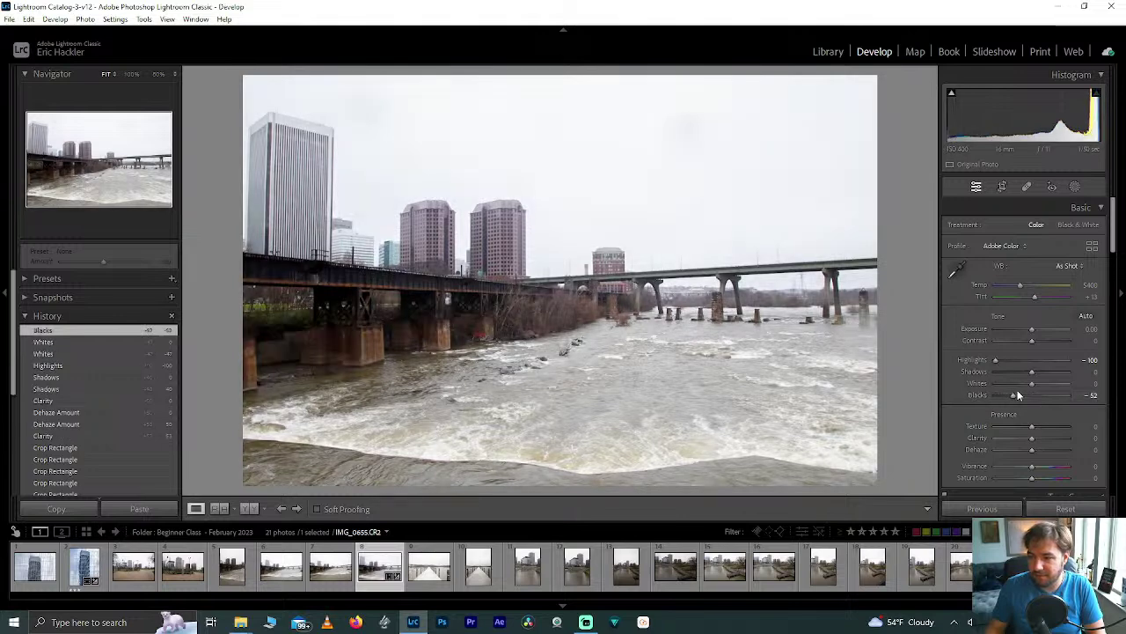
double_click(1016, 396)
drag(1030, 382, 987, 383)
double_click(1009, 384)
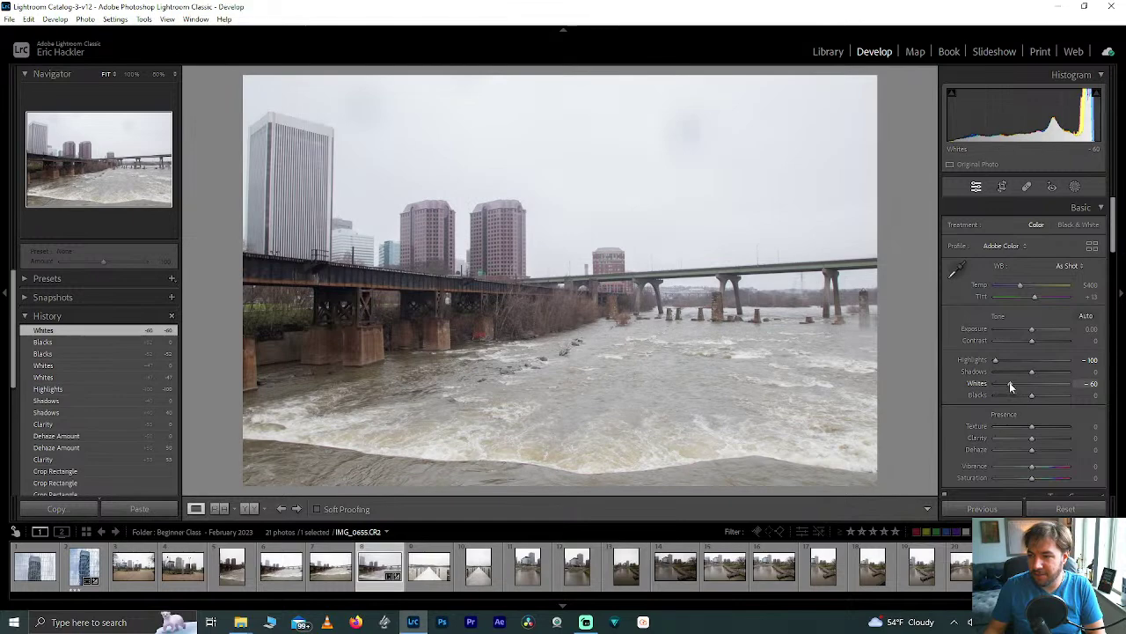
drag(1032, 451, 1093, 451)
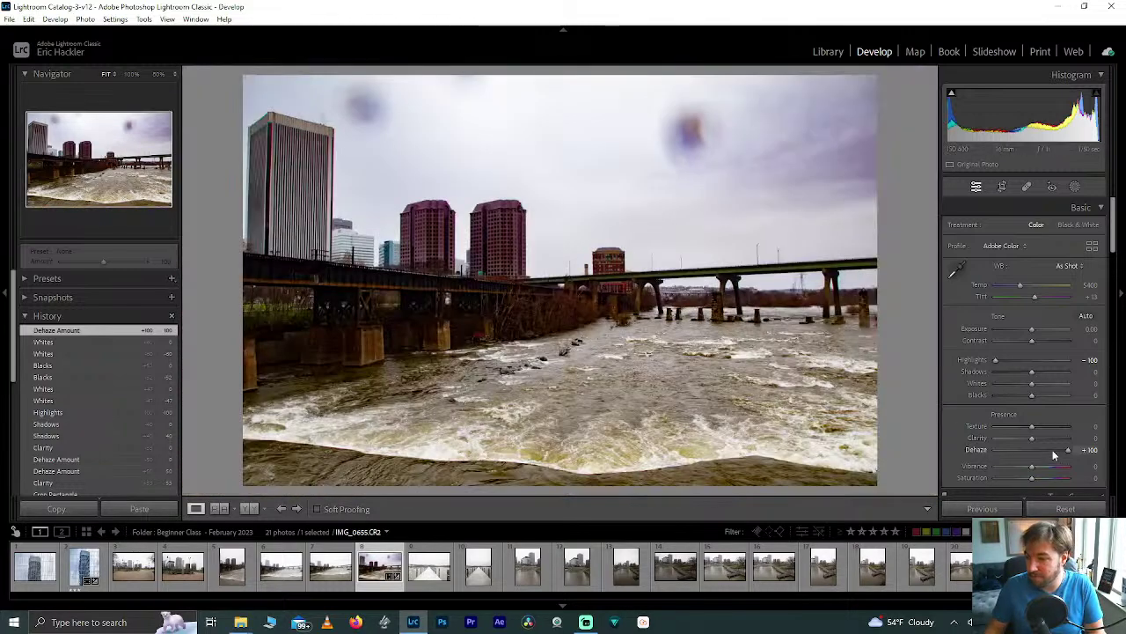
double_click(1070, 453)
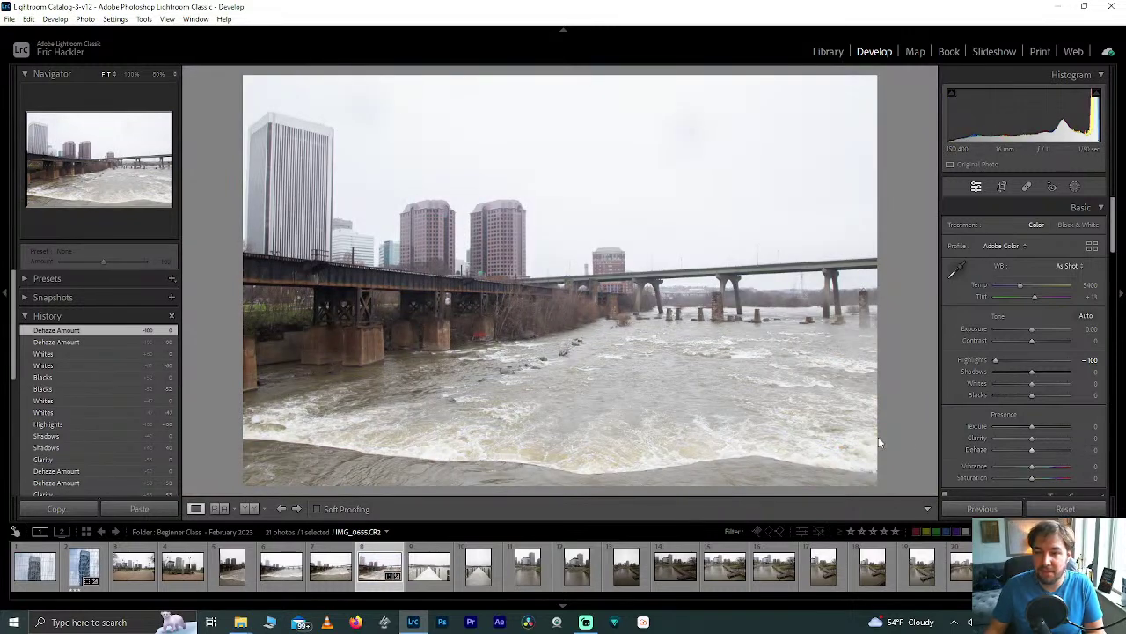
Try the Black & White treatment and different Highlights and Shadows, restoring Color, Highlights −100 and Shadows 0
click(1085, 226)
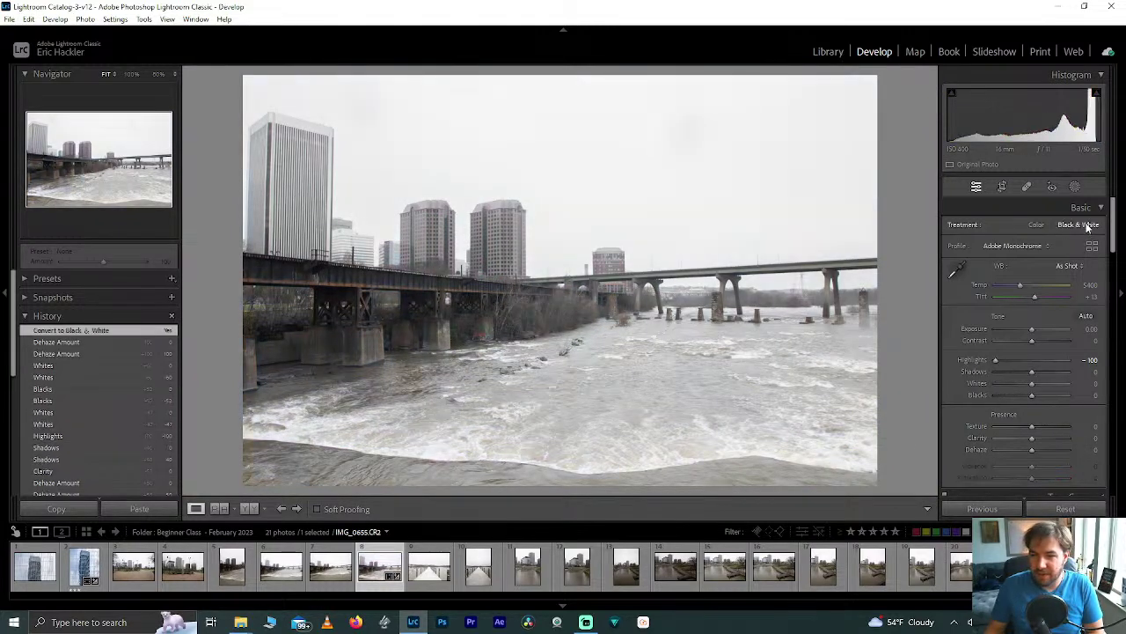
click(1036, 225)
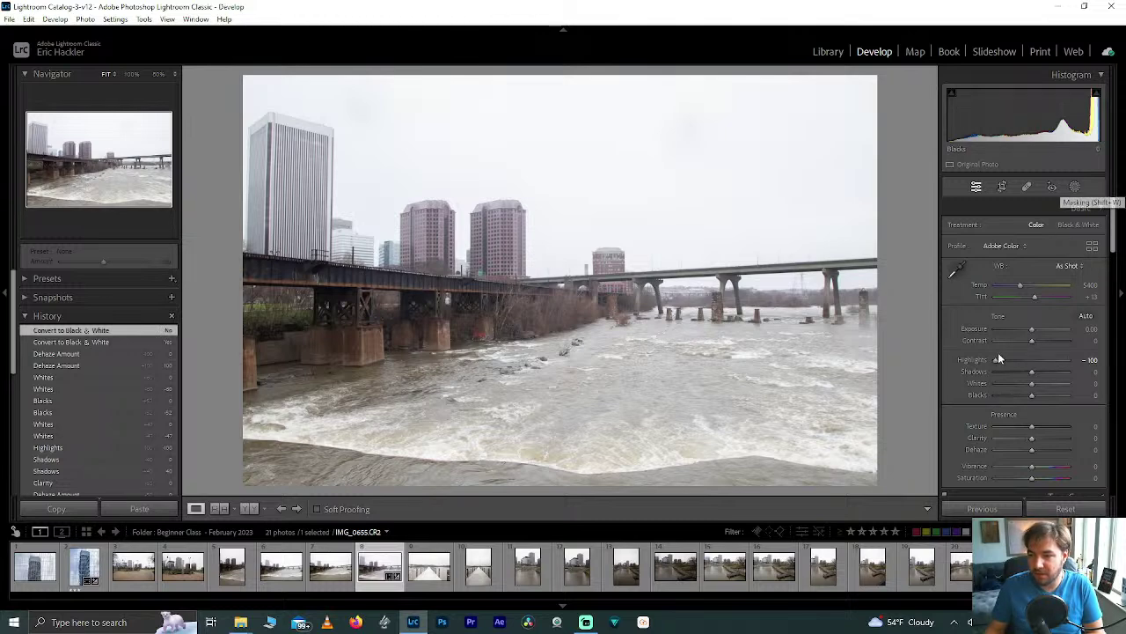
drag(994, 359, 1035, 374)
double_click(1034, 374)
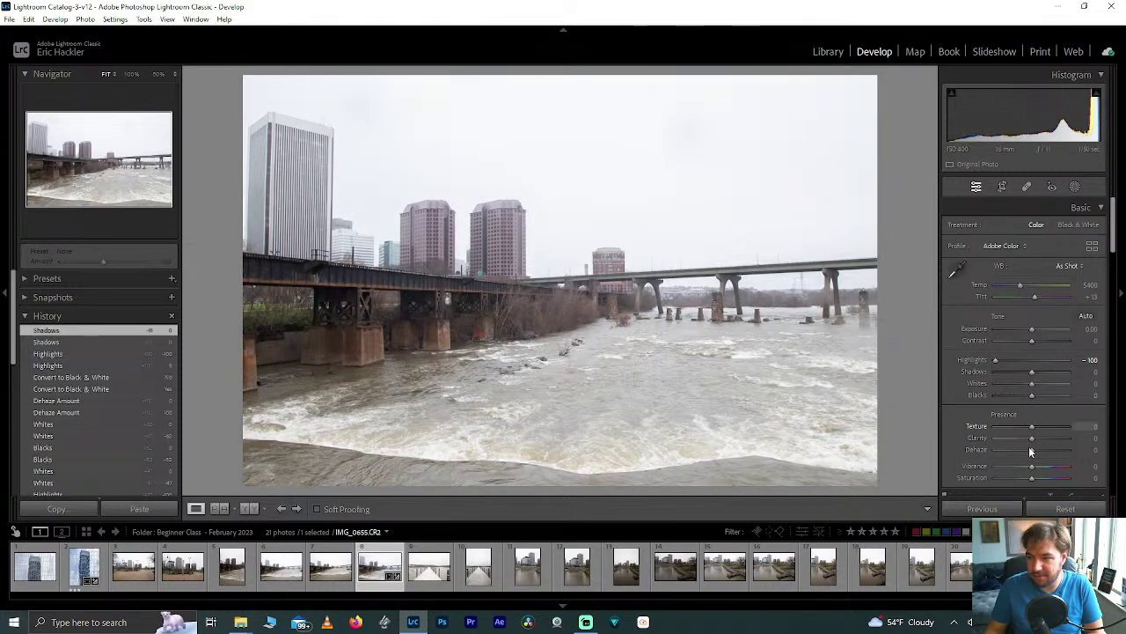
Set the river photo's Clarity to +35 and Shadows to +32, trying Texture at +100 and resetting it to 0
drag(1032, 438, 1120, 425)
mouse_move(1053, 417)
mouse_down()
mouse_move(984, 424)
mouse_move(1073, 422)
mouse_up()
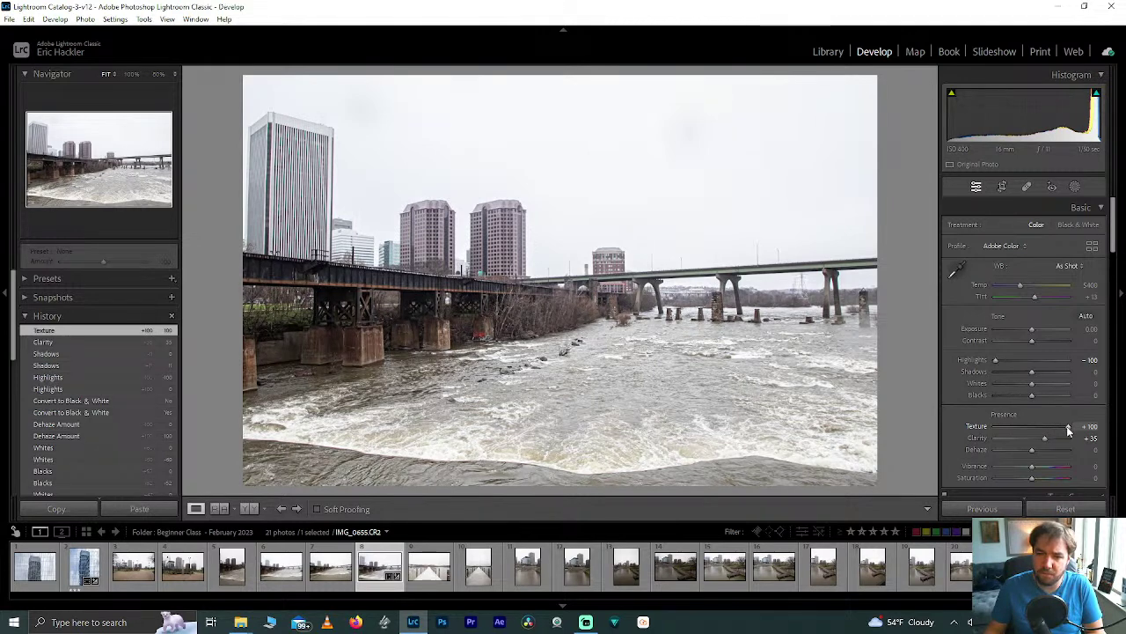
double_click(1066, 426)
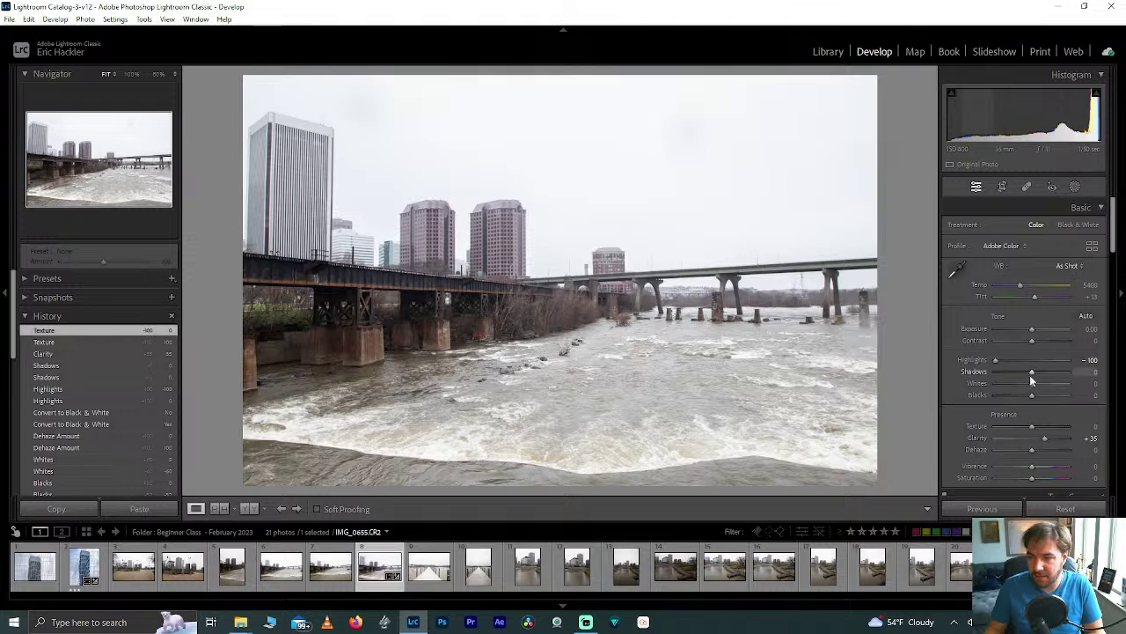
drag(1032, 377, 1045, 377)
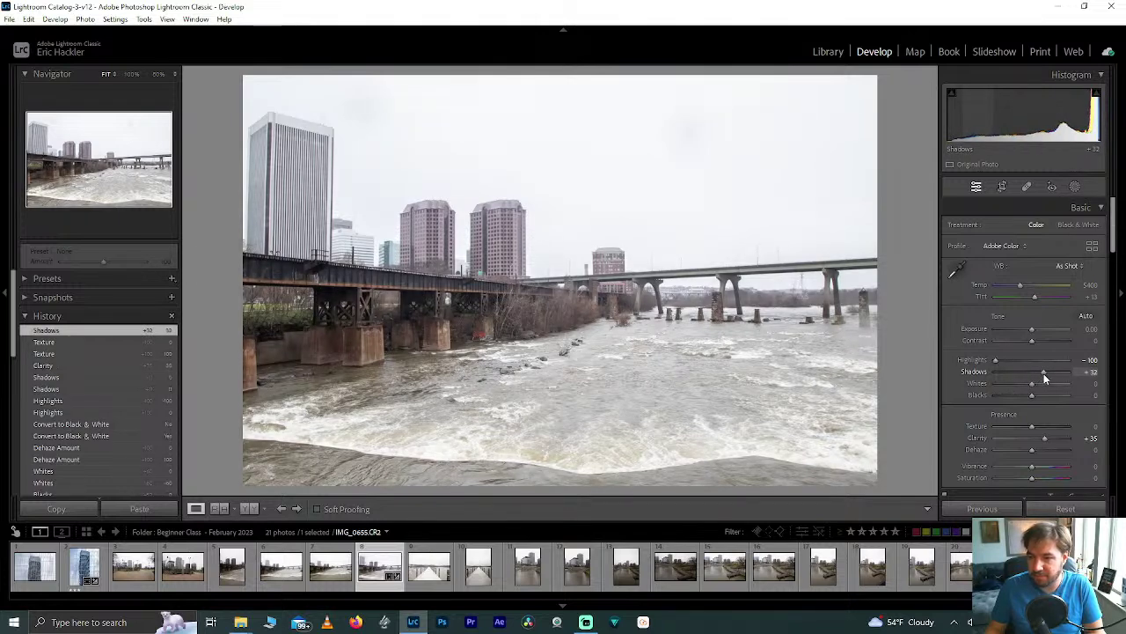
Set the river photo's Blacks to −24
drag(1033, 395, 1024, 396)
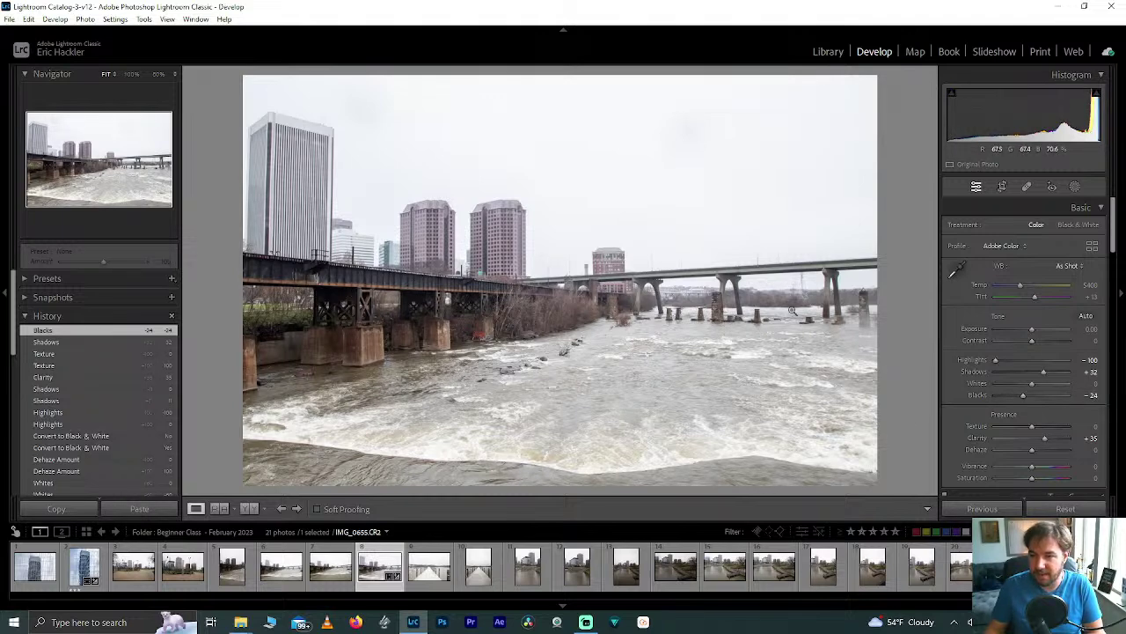
Try Purple and Magenta saturation at +100 and a Red saturation shift, inspect the tall tower, and reset all three to 0
scroll(1115, 244, down, 2)
drag(1115, 243, 1106, 308)
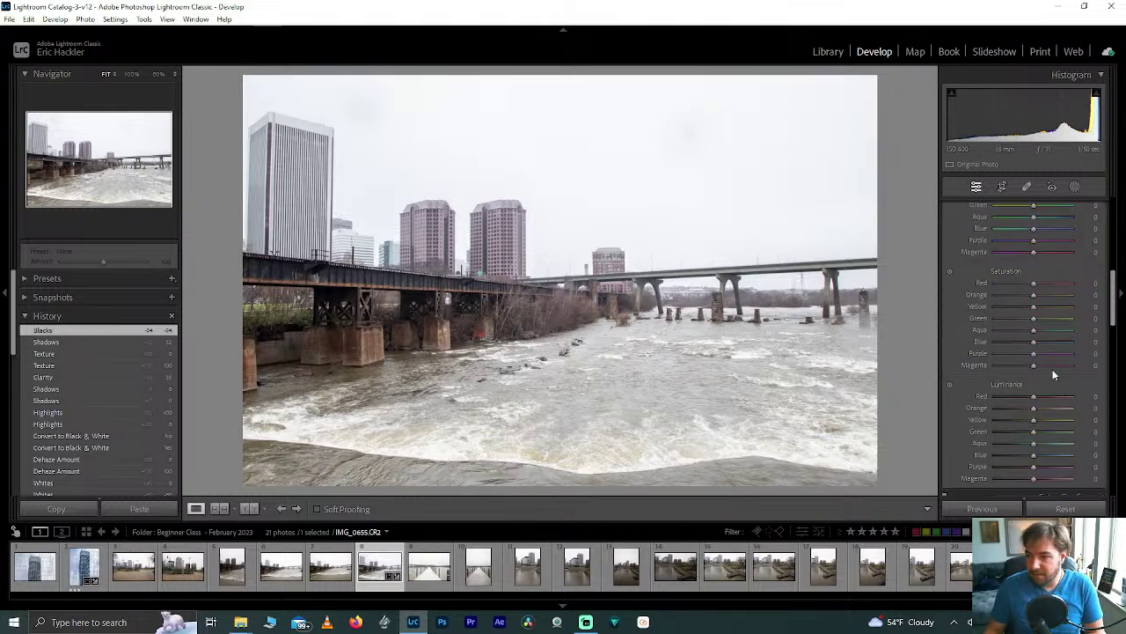
drag(1033, 353, 1087, 361)
drag(1035, 287, 1047, 287)
double_click(1048, 287)
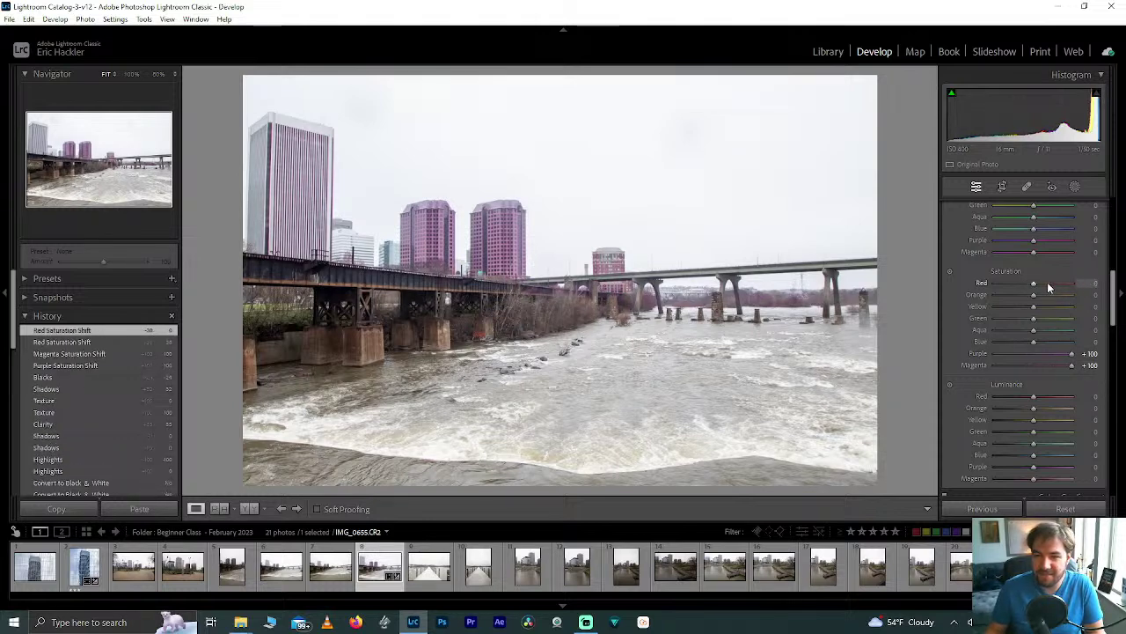
drag(301, 185, 508, 238)
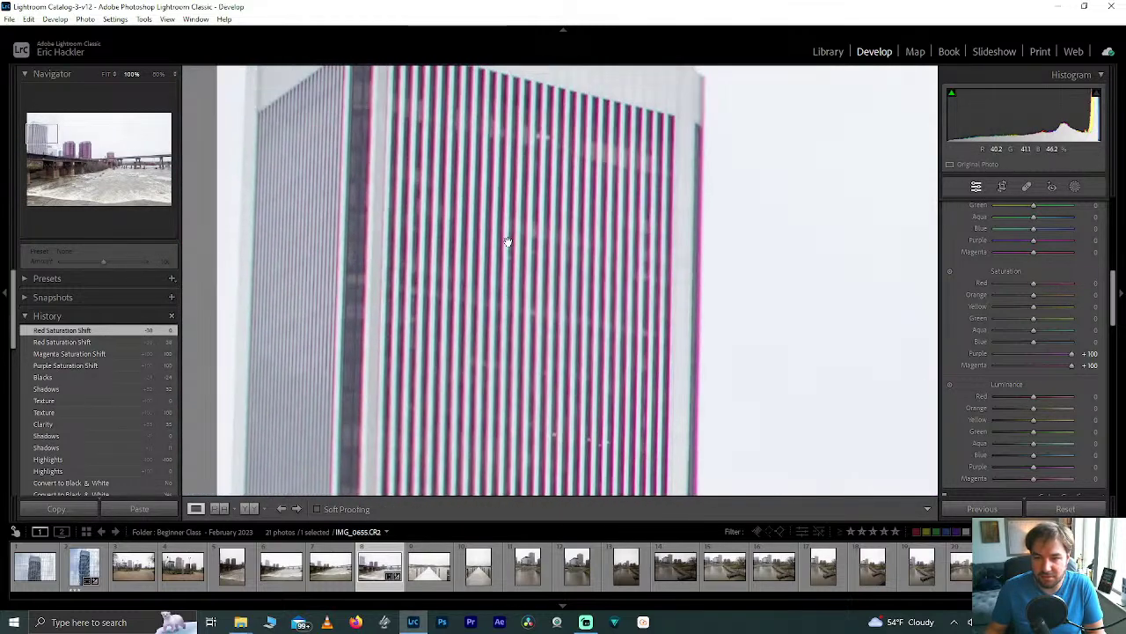
click(455, 228)
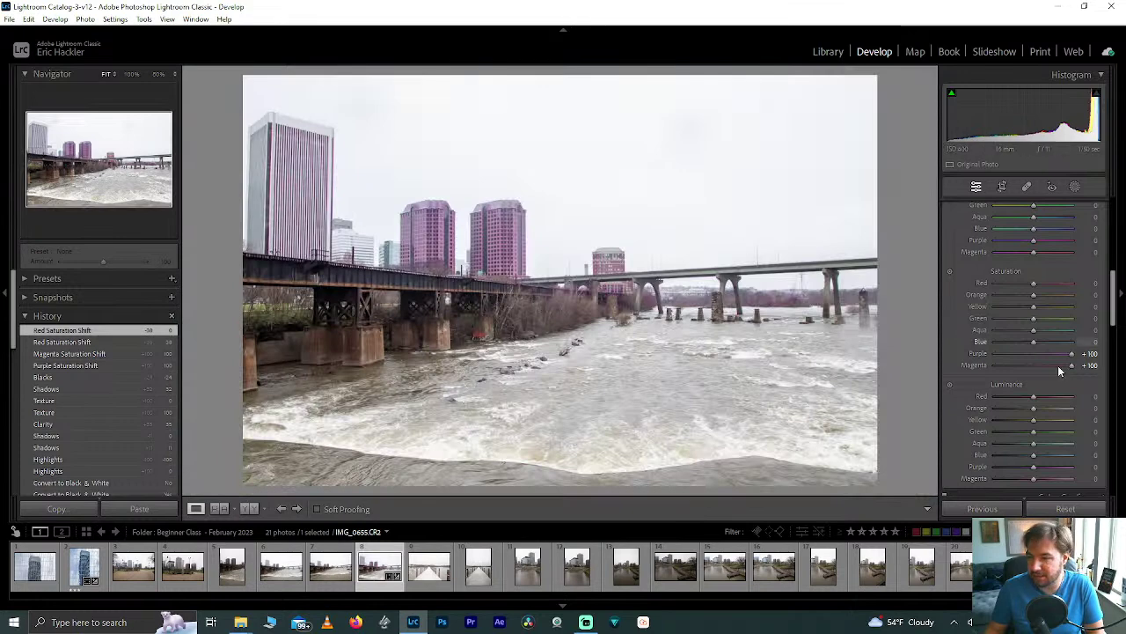
double_click(1073, 353)
double_click(1072, 365)
Convert the river photo to Black & White and shift the crop to include more foreground water and less sky
scroll(1048, 288, up, 2)
scroll(1048, 287, up, 10)
click(1078, 224)
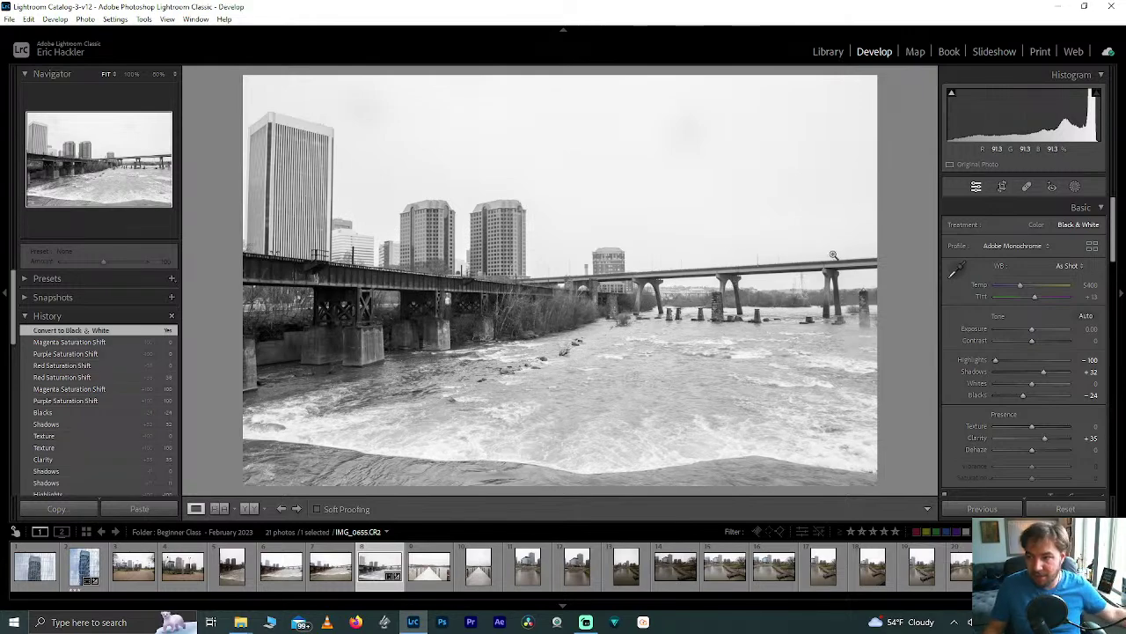
click(1002, 186)
drag(681, 320, 688, 304)
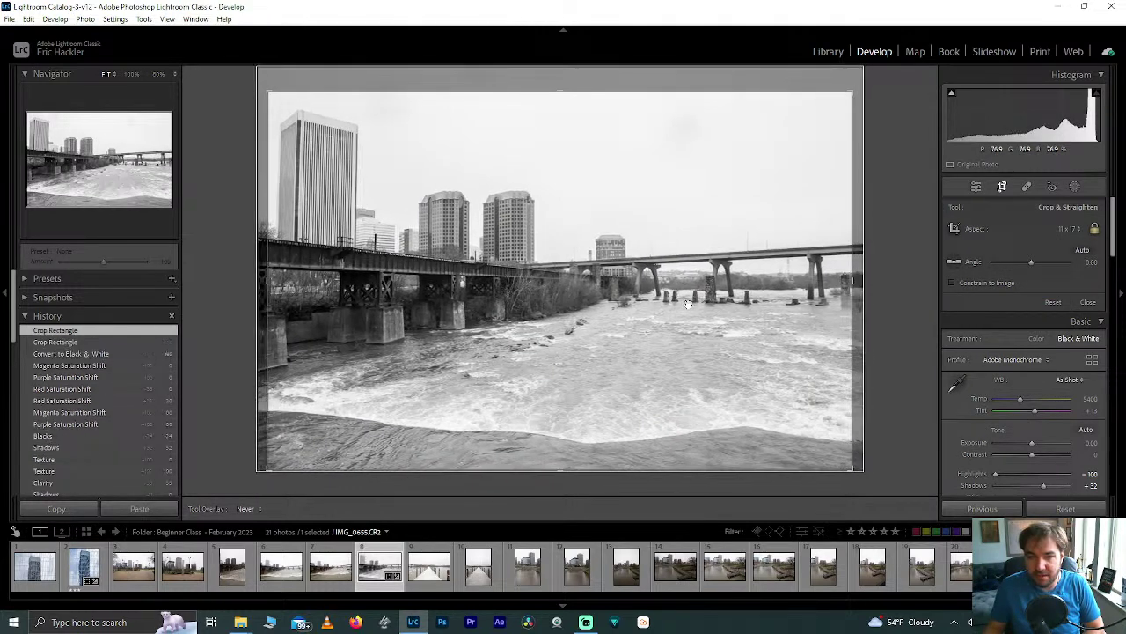
click(1001, 186)
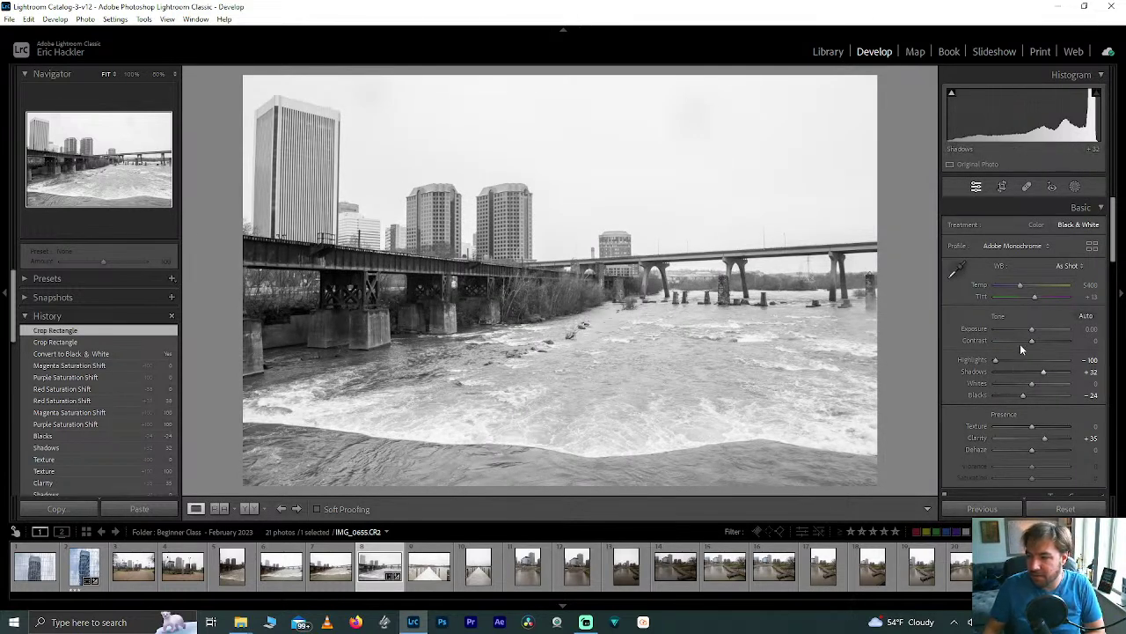
Try Contrast at +37 and different Texture and Dehaze amounts on the black-and-white photo, resetting each to 0
drag(1030, 340, 1043, 340)
double_click(1043, 339)
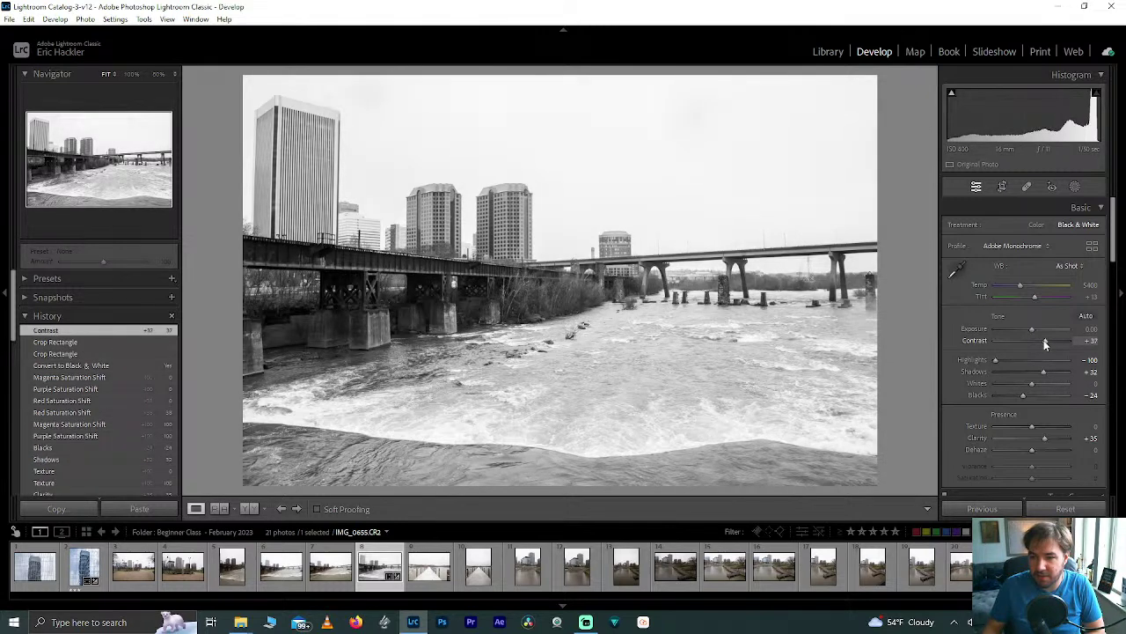
scroll(1043, 340, down, 2)
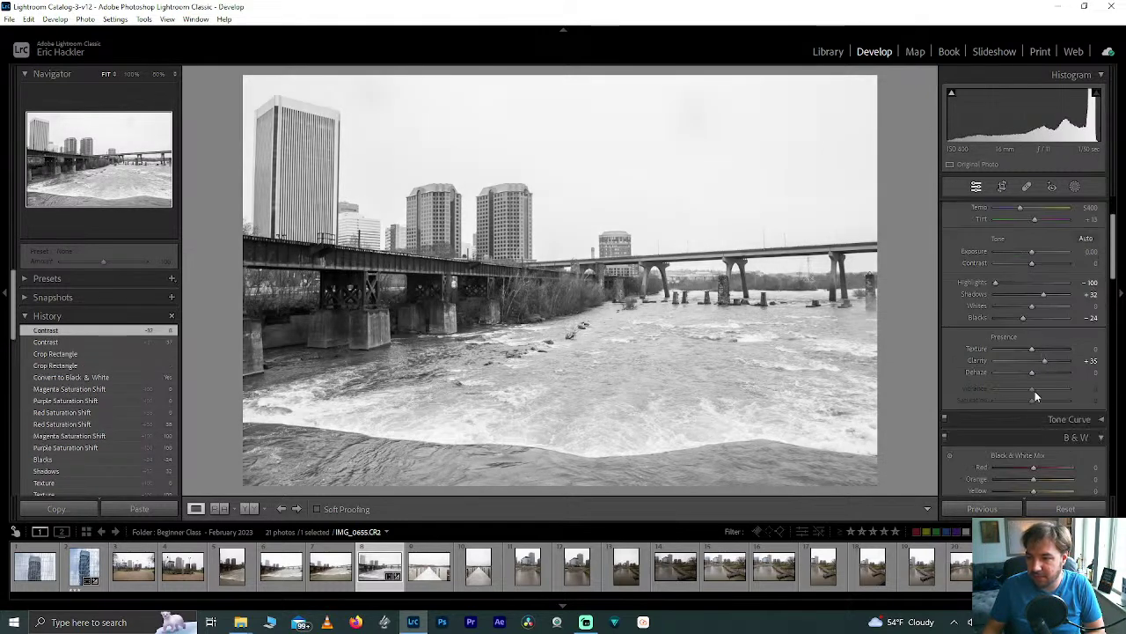
drag(1032, 348, 1032, 372)
double_click(1061, 352)
double_click(1057, 349)
Set Purple to −72 and Magenta to +100 in the Black & White Mix, trying Magenta at −100 first
scroll(952, 393, down, 4)
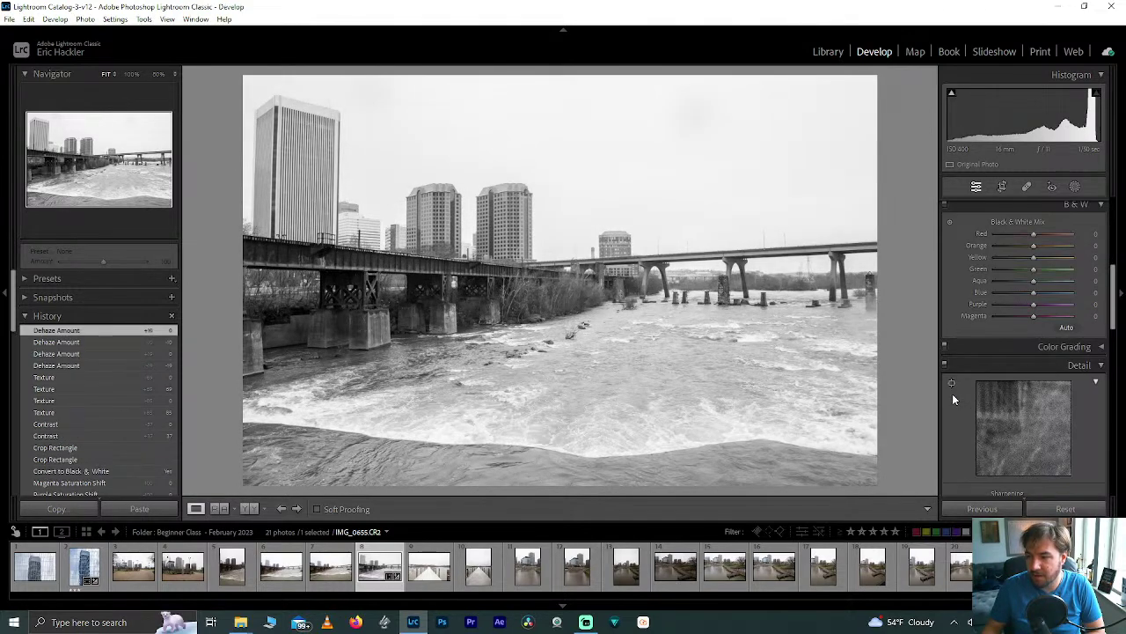
drag(1033, 382, 1006, 387)
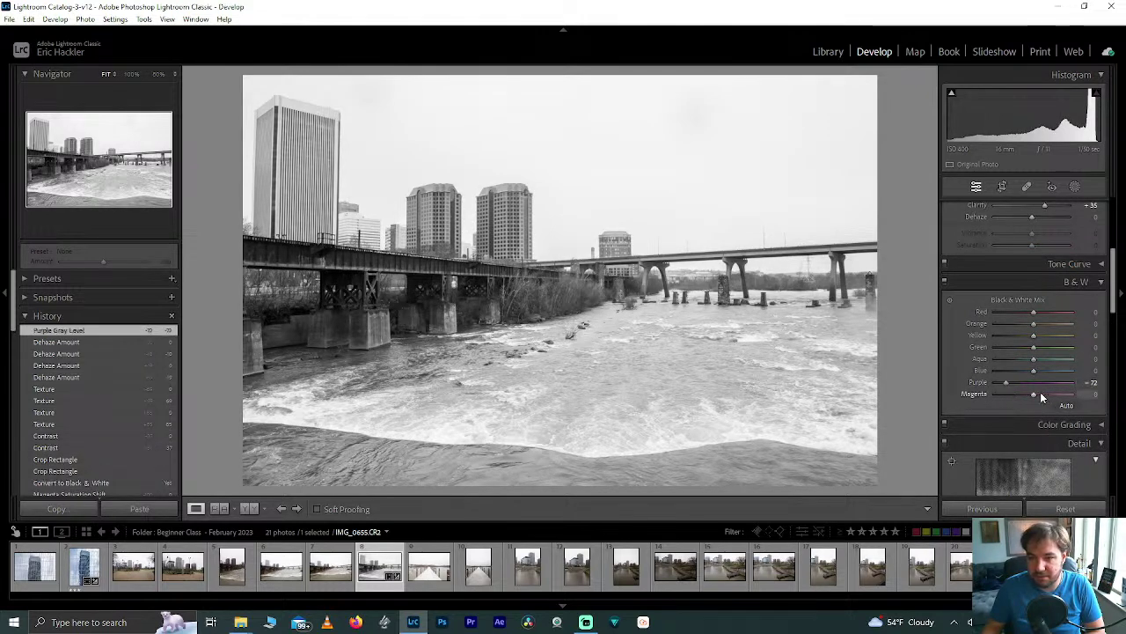
drag(1035, 393, 974, 397)
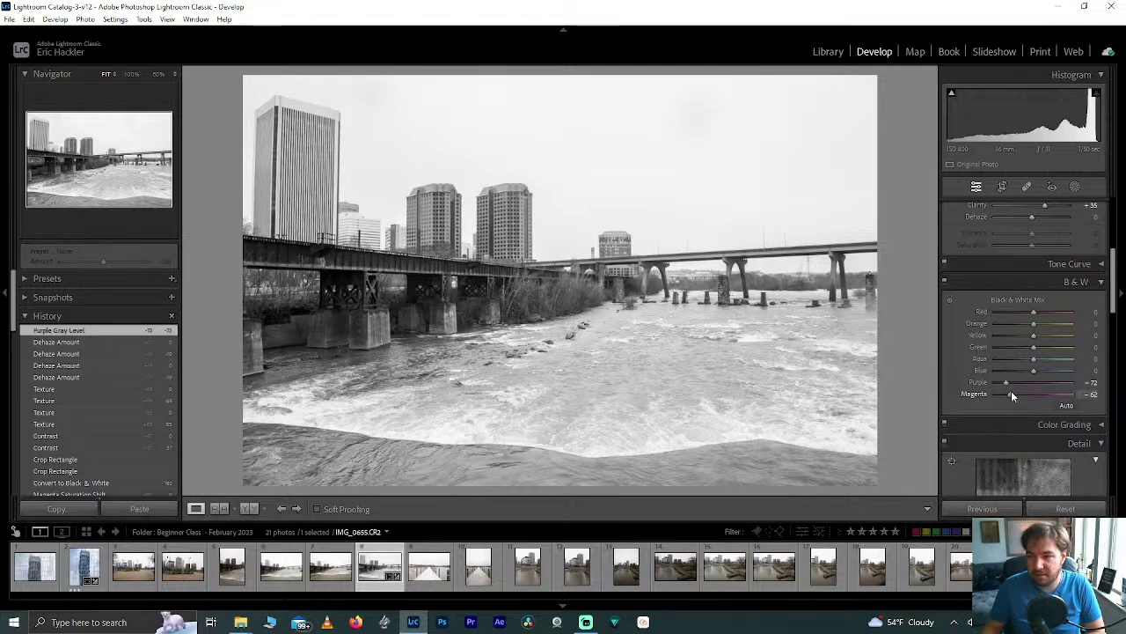
mouse_move(1011, 392)
mouse_down()
mouse_move(981, 396)
mouse_move(991, 393)
mouse_up()
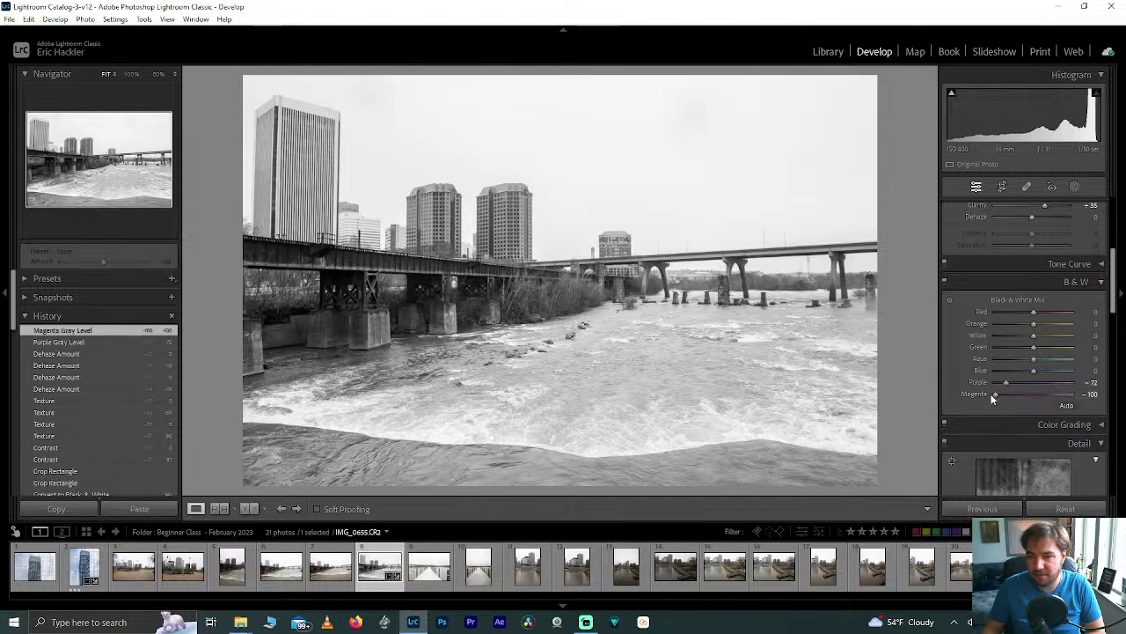
drag(993, 397, 1092, 399)
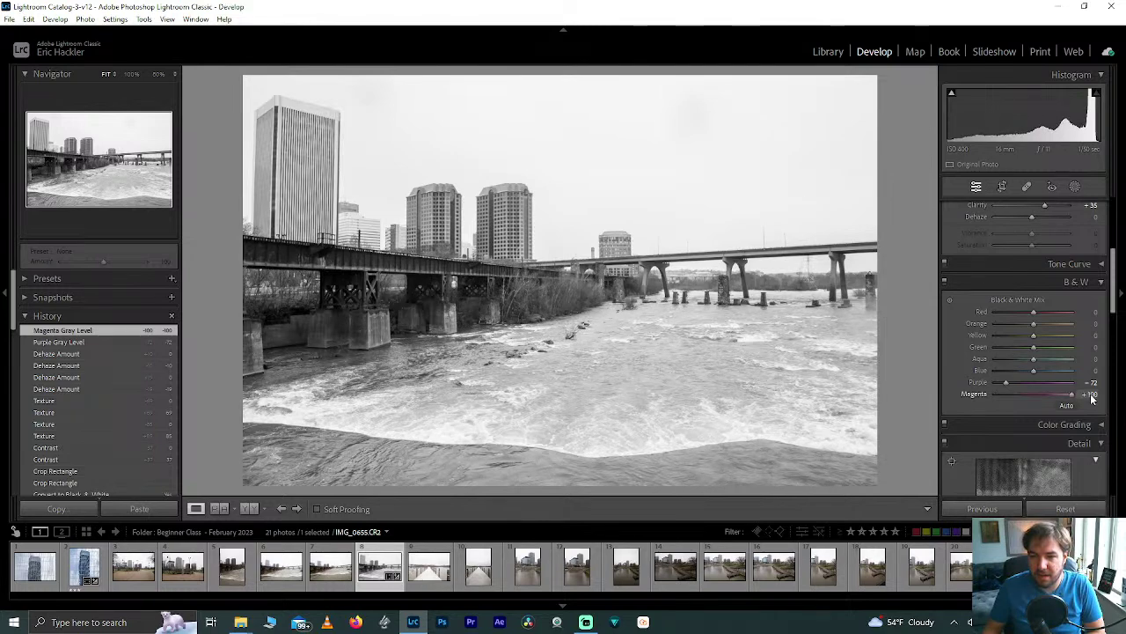
Inspect the tall tower's facade up close and compare Magenta at −100 and +100, leaving it at +100
click(294, 162)
drag(294, 163, 396, 296)
click(396, 296)
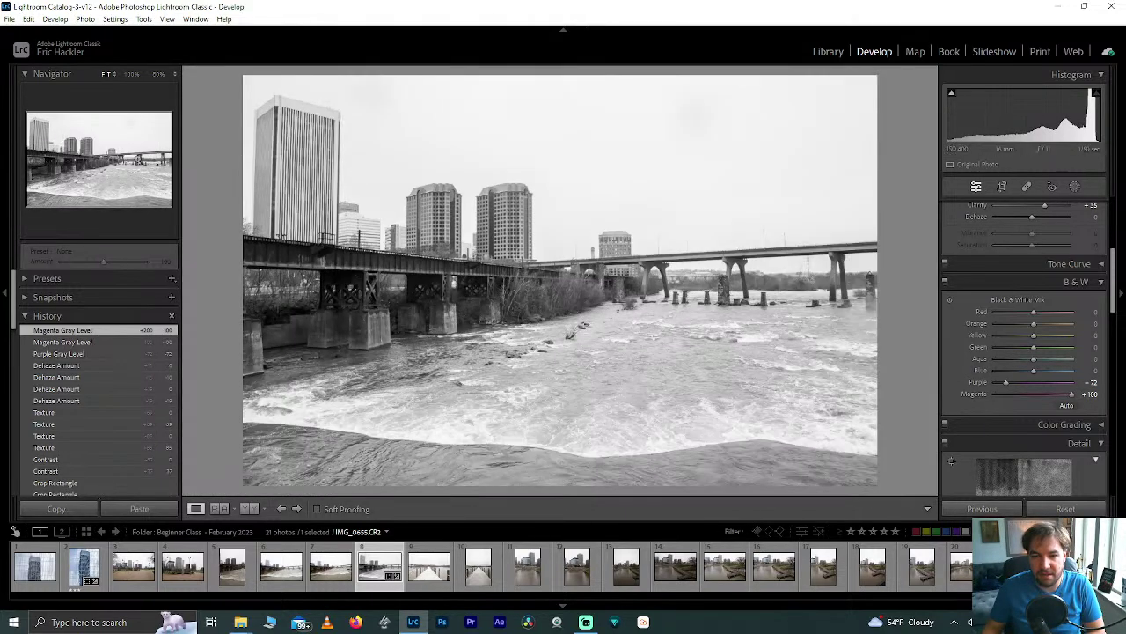
click(159, 73)
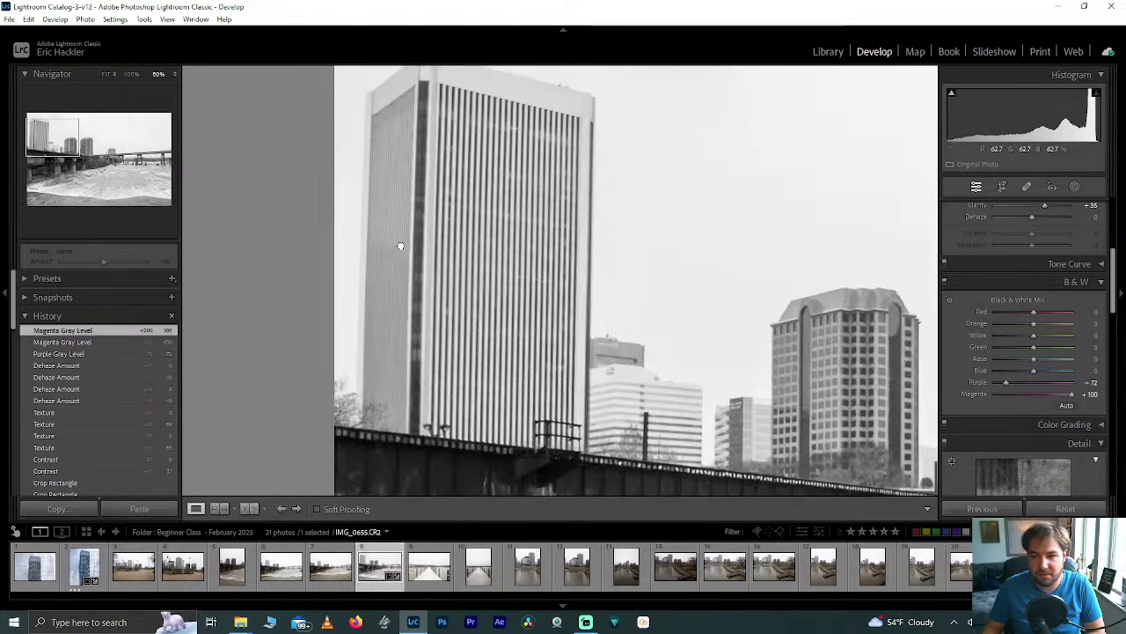
drag(401, 246, 396, 238)
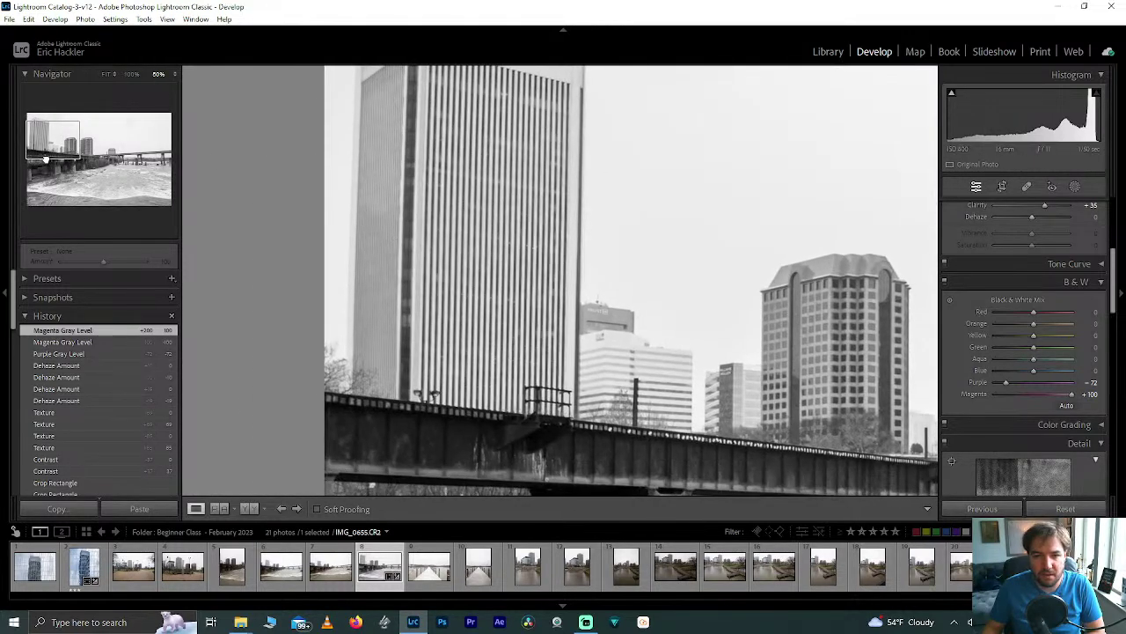
click(106, 74)
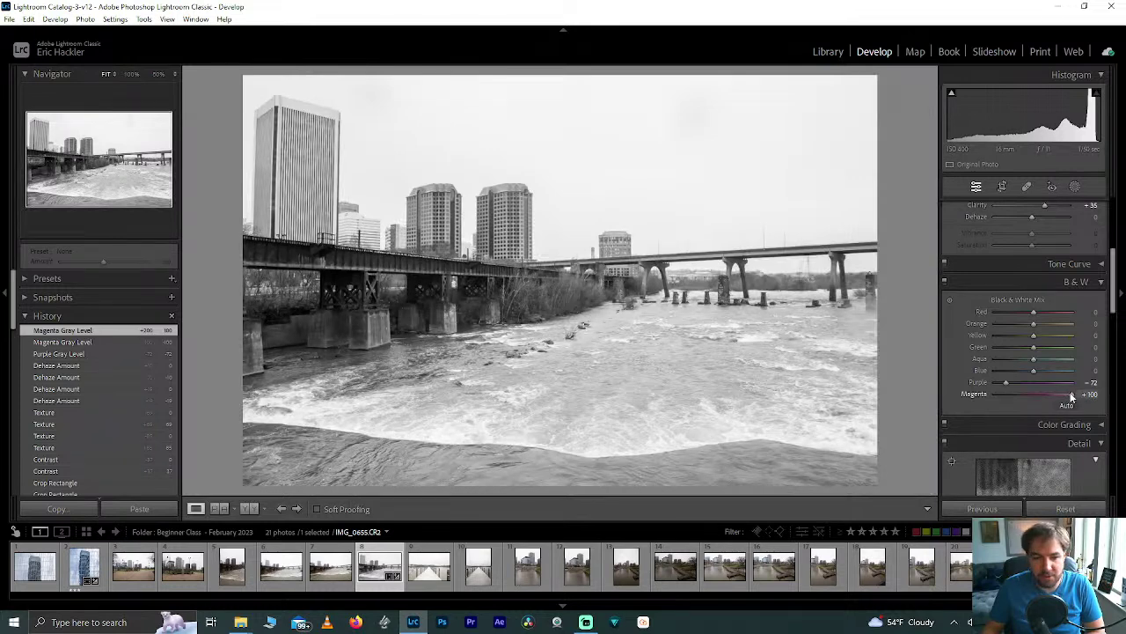
drag(1070, 393, 970, 411)
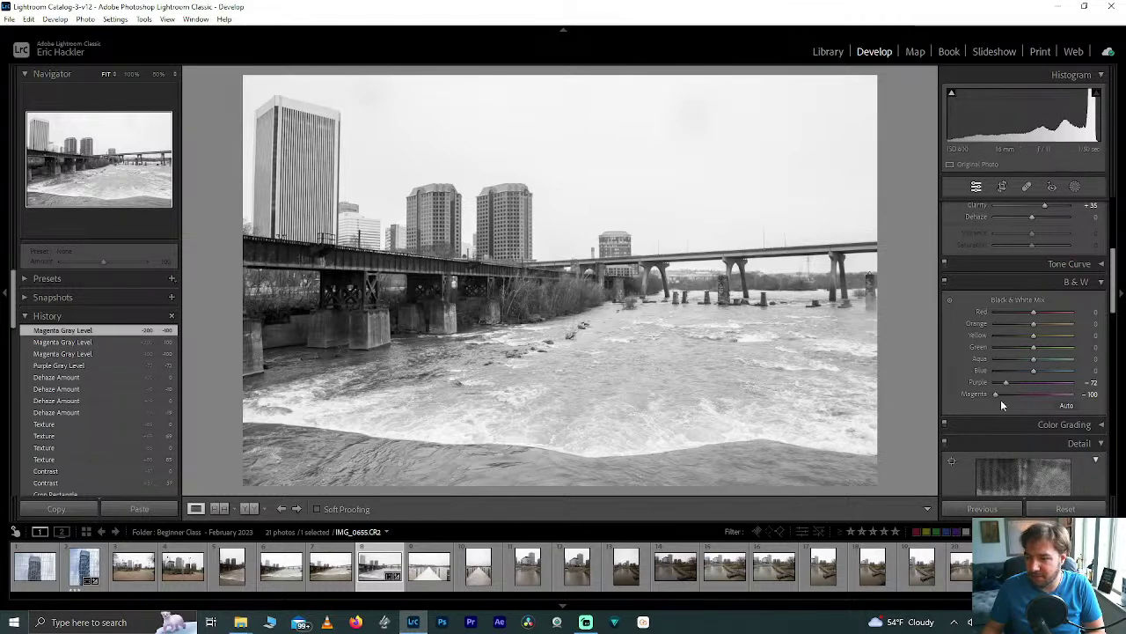
drag(998, 393, 1082, 401)
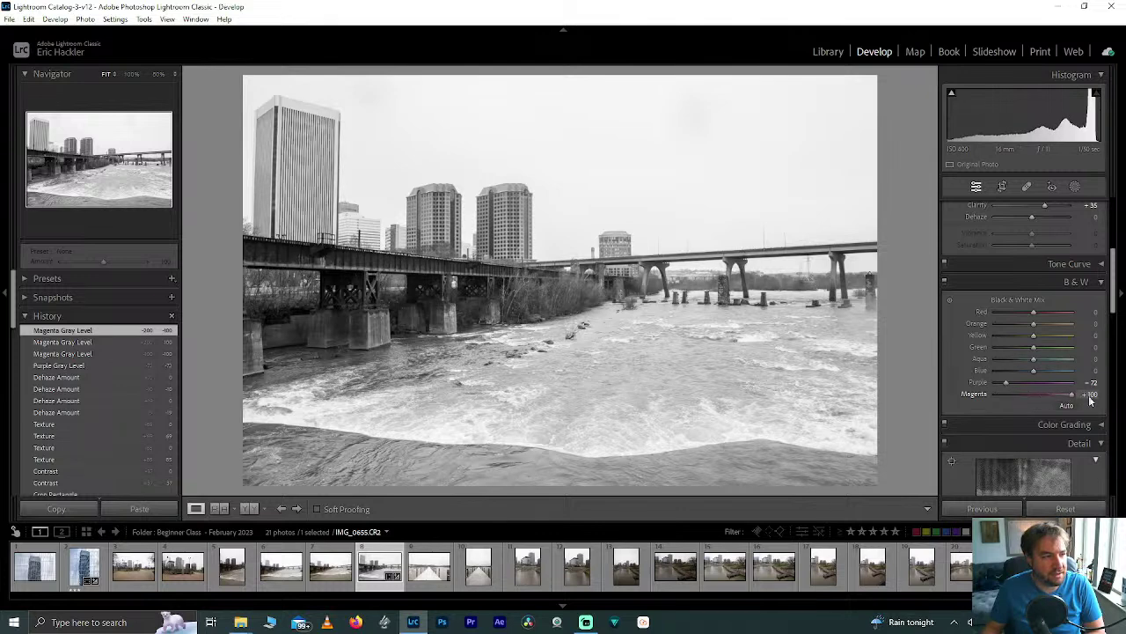
drag(1013, 395, 1056, 398)
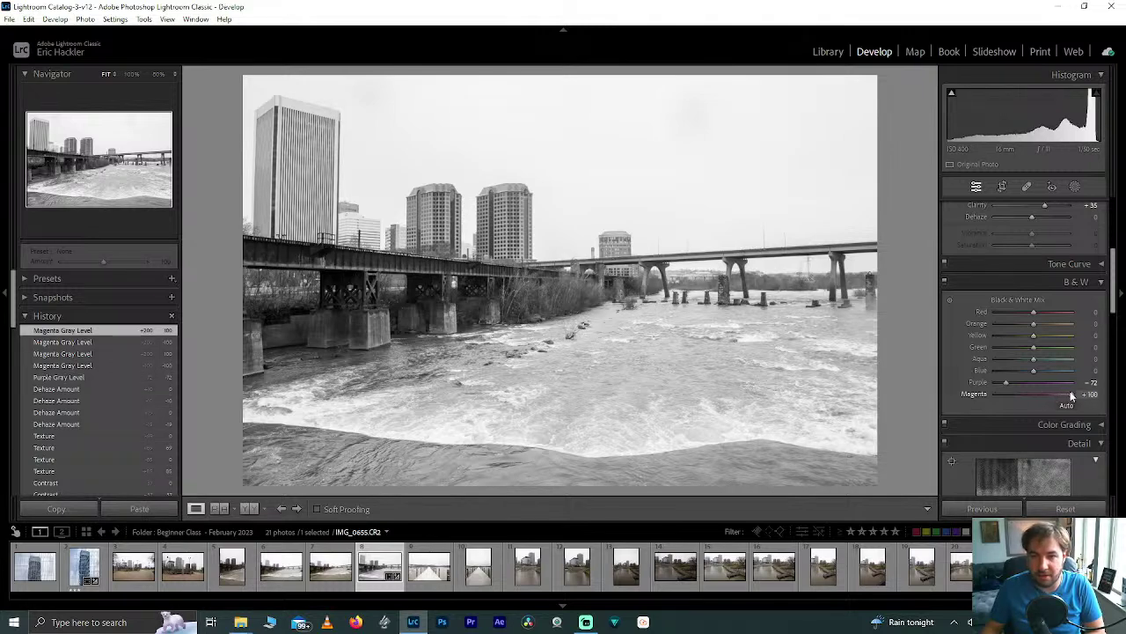
drag(297, 174, 327, 221)
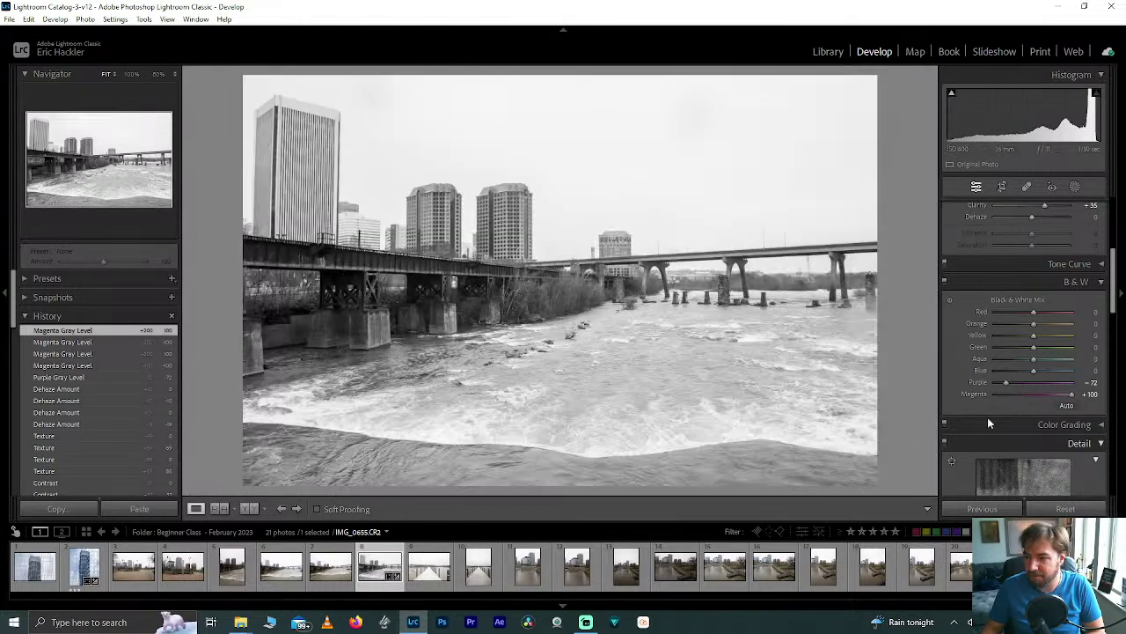
drag(1070, 398, 1107, 397)
drag(1026, 400, 1075, 395)
Set the Black & White Mix to Red +82, Orange +85, Yellow −69, Green +62, Aqua +46 and Blue −58
drag(1033, 313, 983, 317)
mouse_move(1052, 314)
mouse_down()
mouse_move(1033, 312)
mouse_move(1091, 314)
mouse_move(951, 321)
mouse_move(1111, 310)
mouse_move(1106, 324)
mouse_move(1047, 322)
mouse_move(1068, 325)
mouse_up()
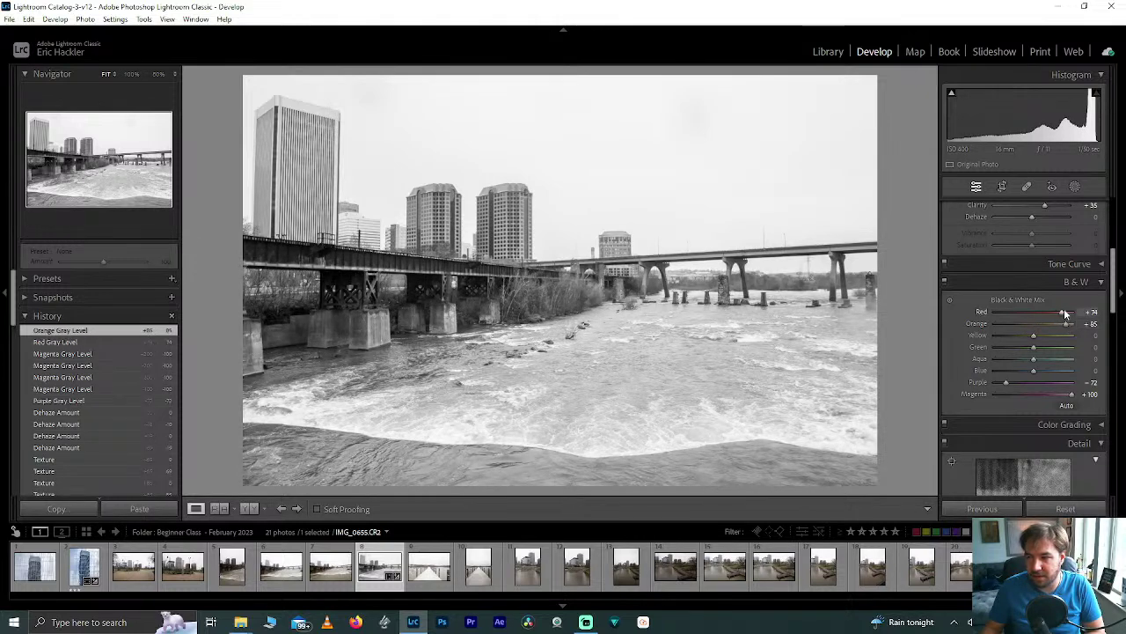
mouse_move(990, 322)
mouse_down()
mouse_move(960, 320)
mouse_move(1073, 312)
mouse_move(1086, 337)
mouse_move(958, 338)
mouse_move(1007, 336)
mouse_up()
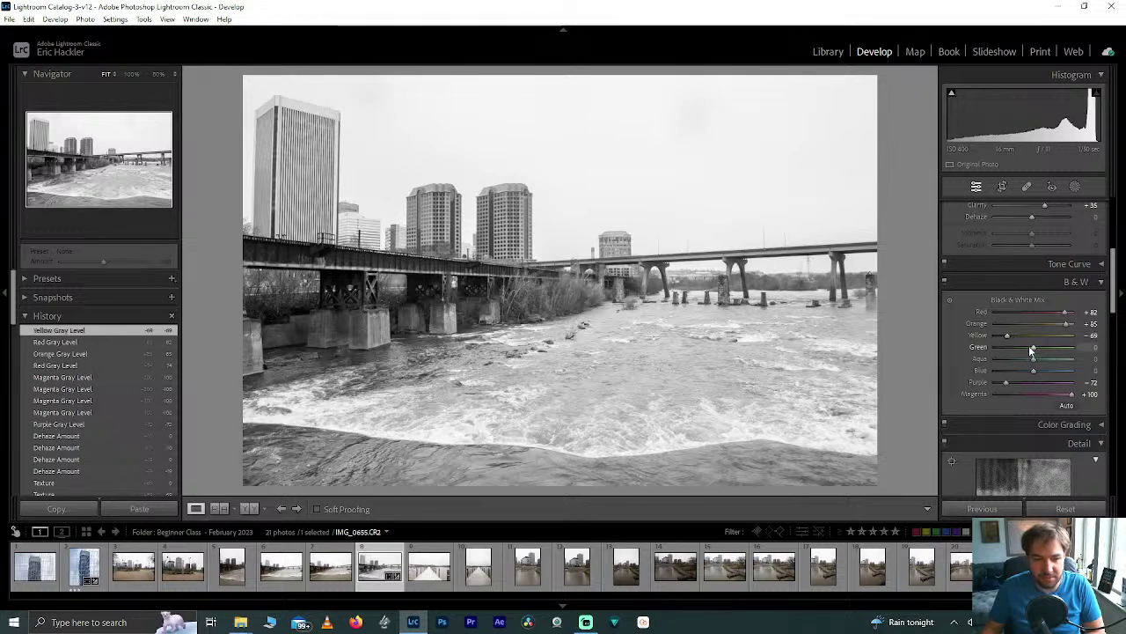
drag(1033, 347, 1056, 349)
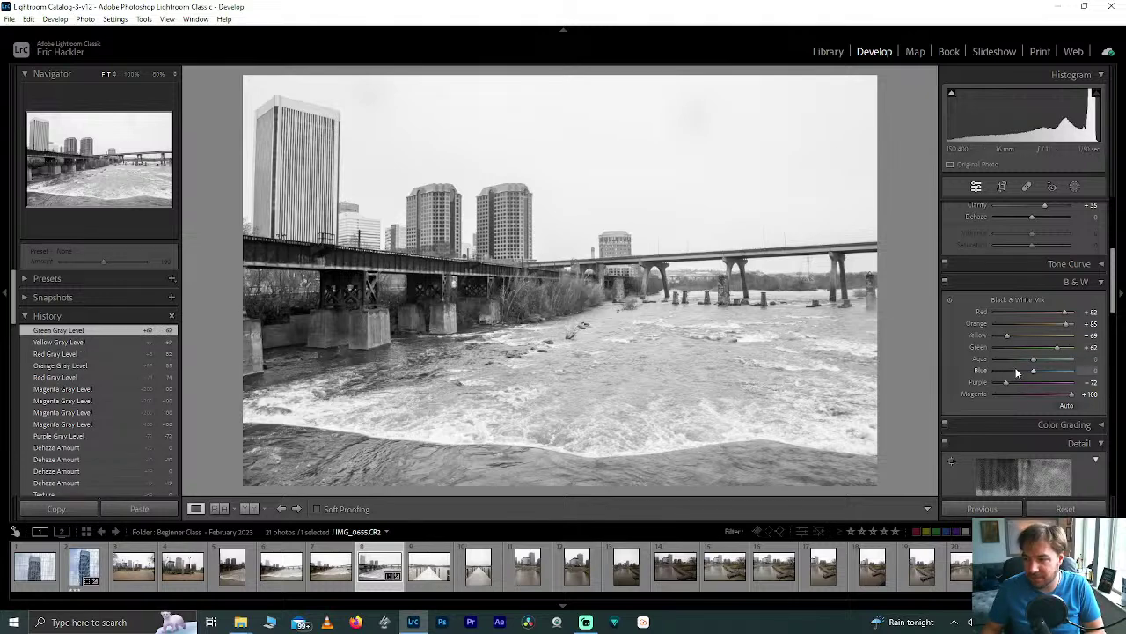
mouse_move(1031, 360)
mouse_down()
mouse_move(1047, 360)
mouse_move(968, 368)
mouse_move(1100, 356)
mouse_move(1020, 364)
mouse_move(1077, 374)
mouse_move(1003, 368)
mouse_move(1107, 375)
mouse_move(1010, 376)
mouse_move(1022, 374)
mouse_up()
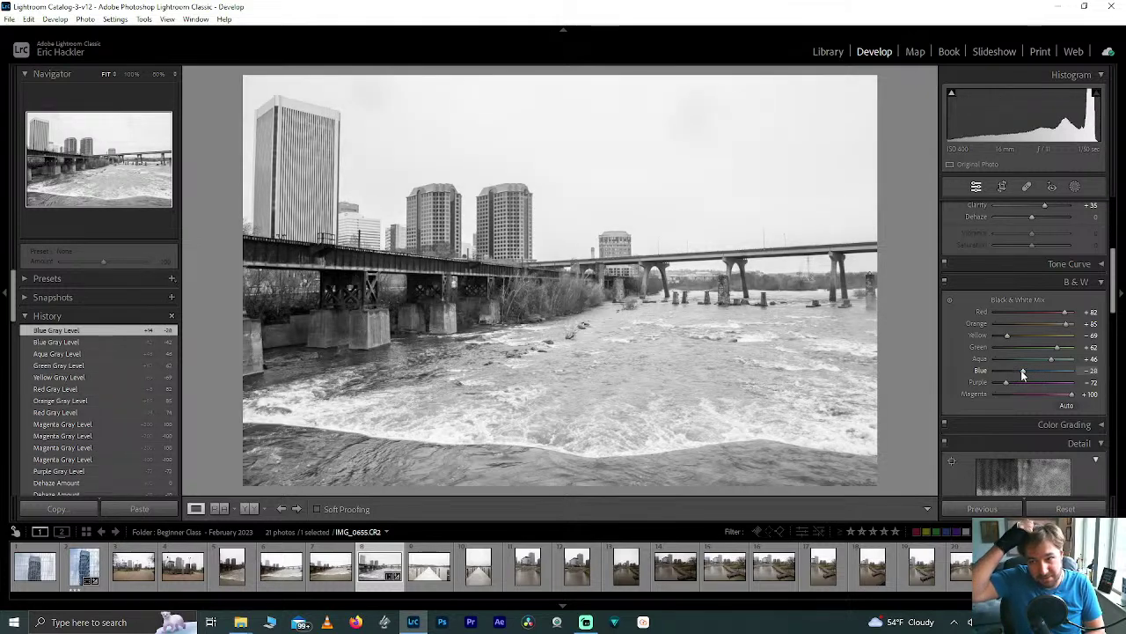
mouse_move(1020, 370)
mouse_down()
mouse_move(967, 362)
mouse_move(1010, 360)
mouse_up()
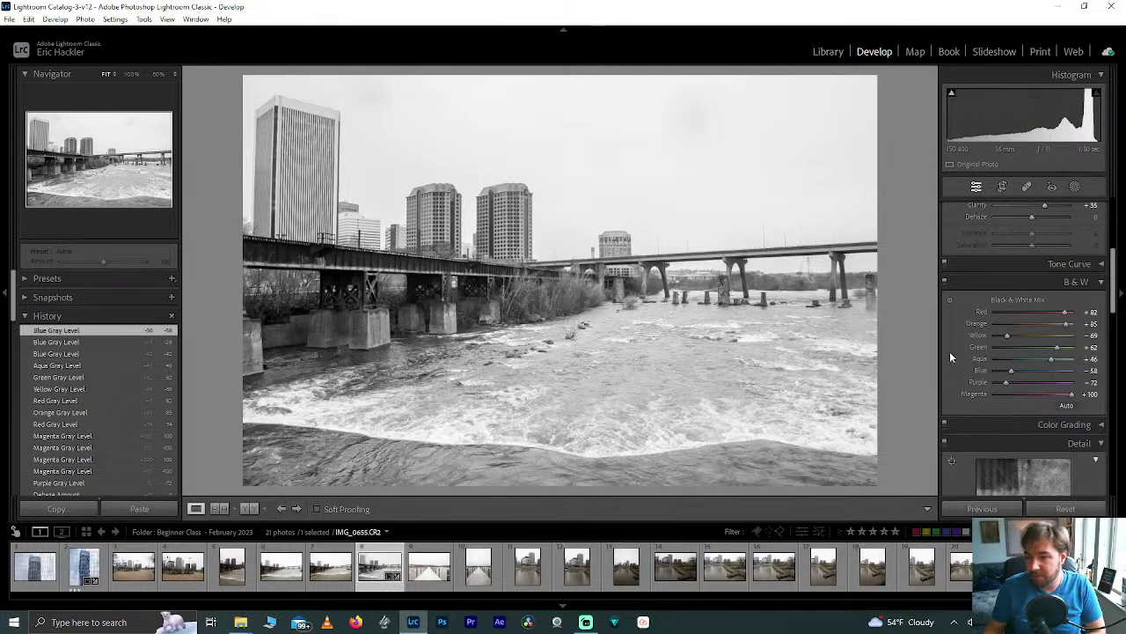
Create a Select Sky mask on the river photo
scroll(949, 351, up, 5)
click(1075, 187)
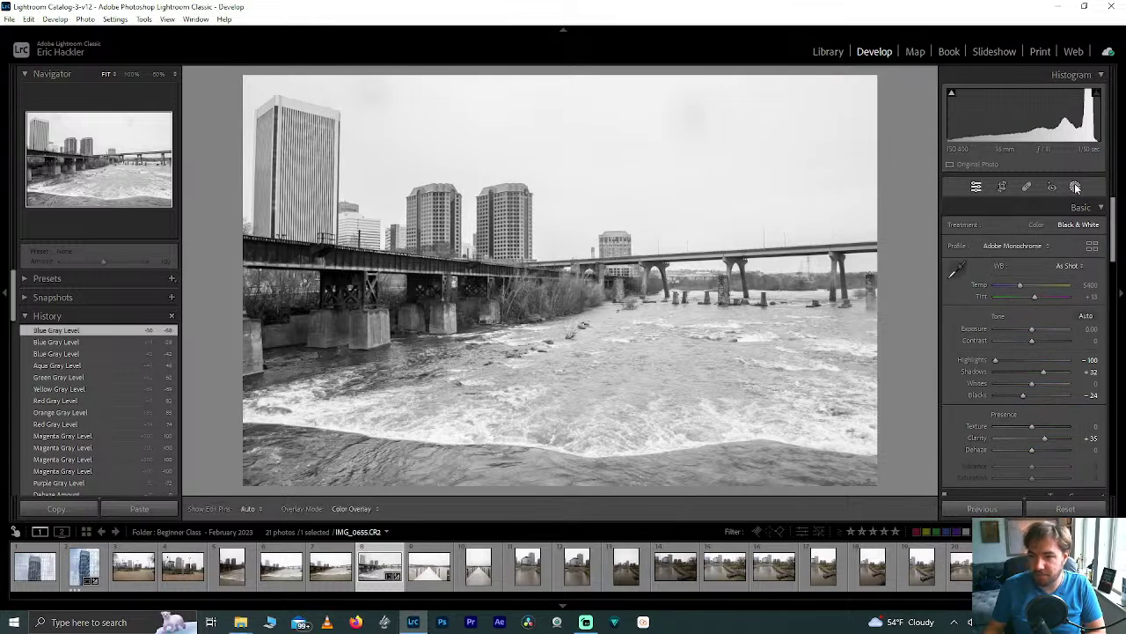
click(1032, 246)
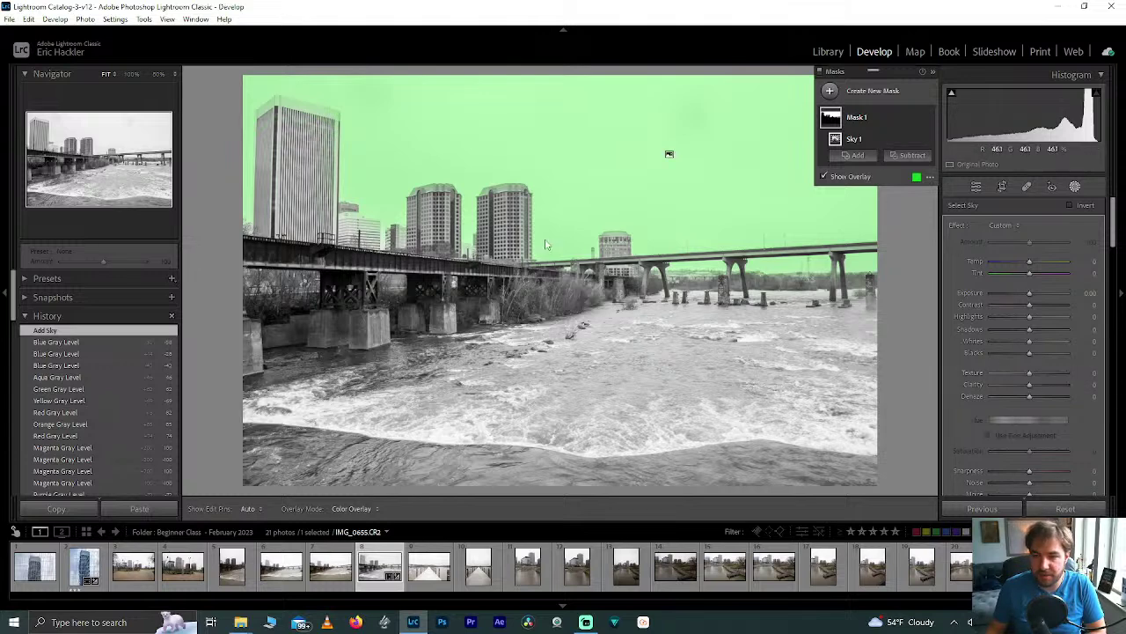
Subtract the tall tower from the sky mask with an Objects selection, and compare the mask with that selection hidden and shown
click(910, 157)
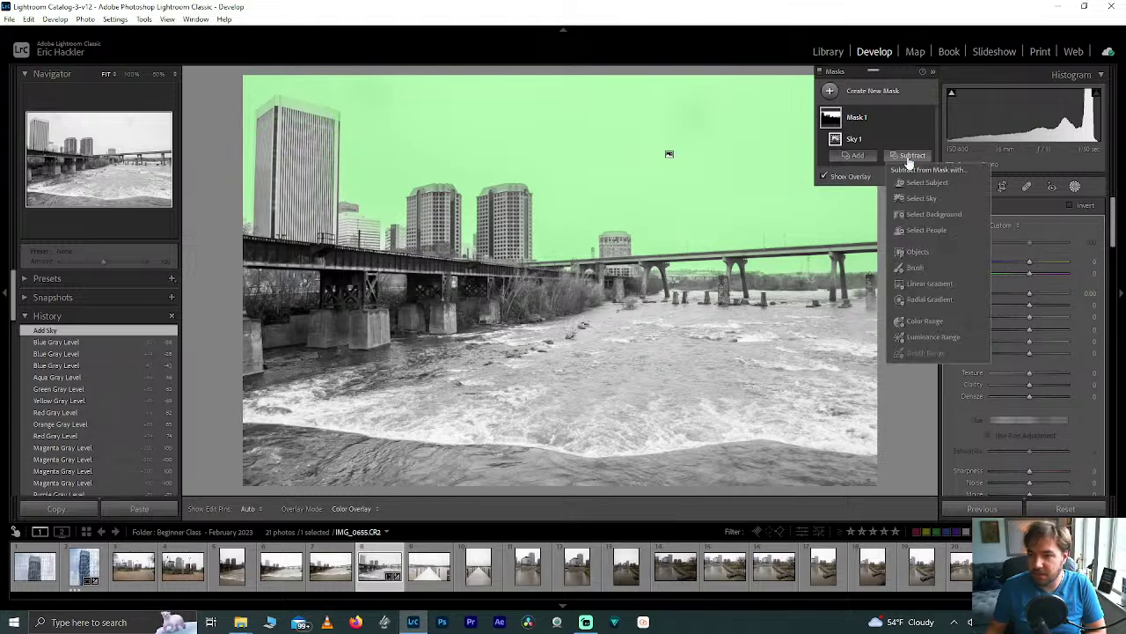
click(925, 254)
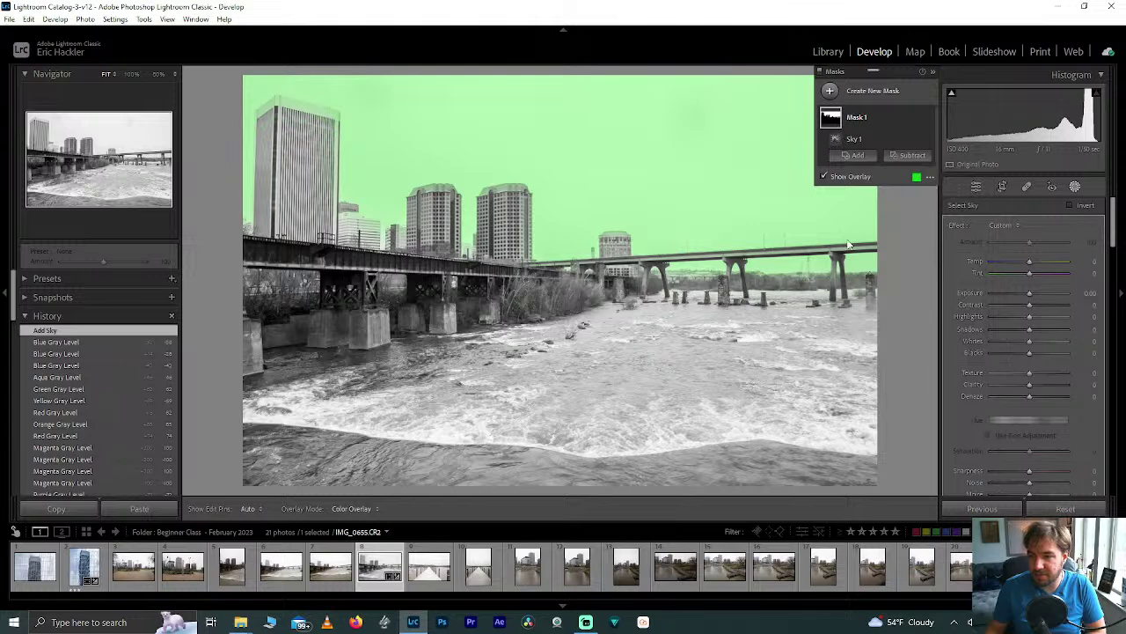
mouse_move(260, 109)
mouse_down()
mouse_move(328, 120)
mouse_move(256, 122)
mouse_move(326, 154)
mouse_move(318, 137)
mouse_move(268, 153)
mouse_move(265, 223)
mouse_move(291, 237)
mouse_move(321, 233)
mouse_move(328, 169)
mouse_move(293, 173)
mouse_move(289, 208)
mouse_up()
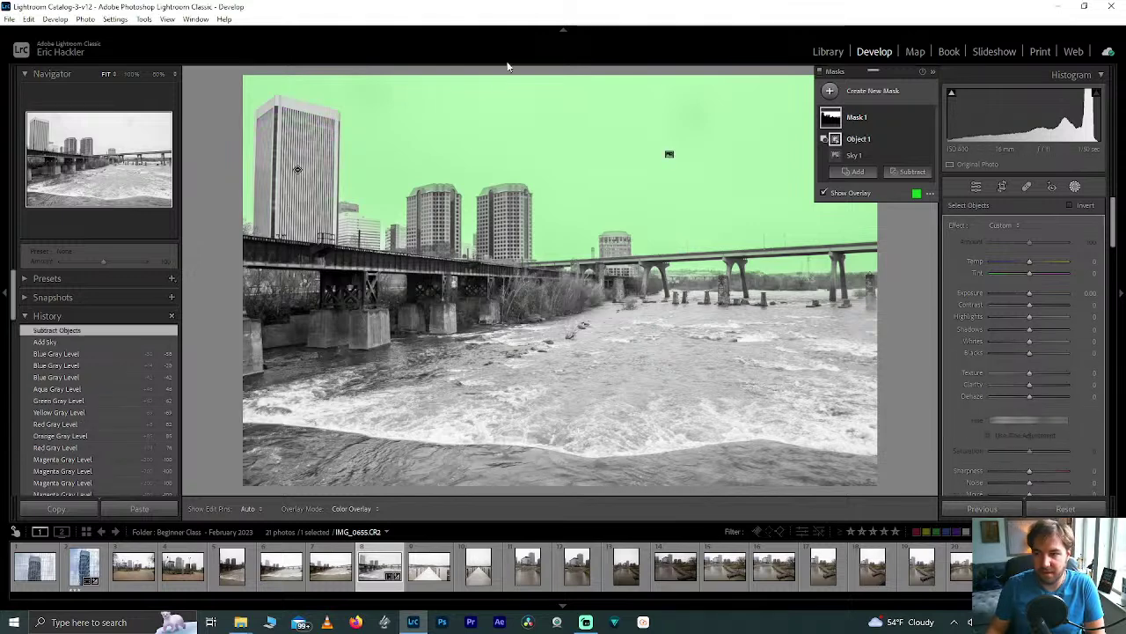
click(929, 139)
click(930, 137)
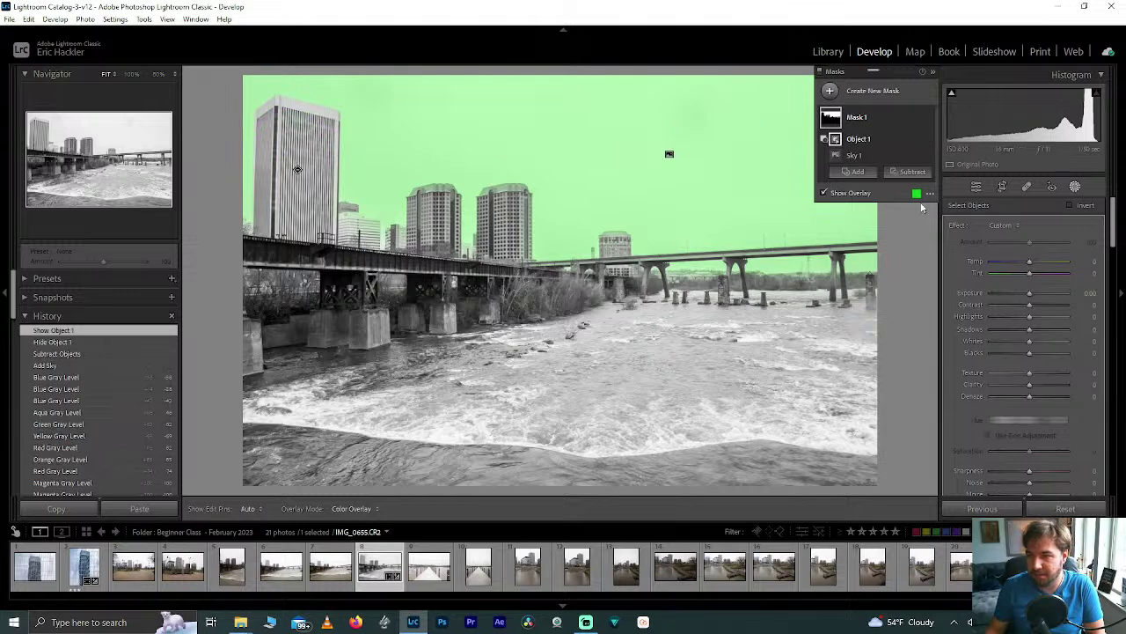
Subtract both mid-sized twin towers from the sky mask with separate Objects selections
click(912, 172)
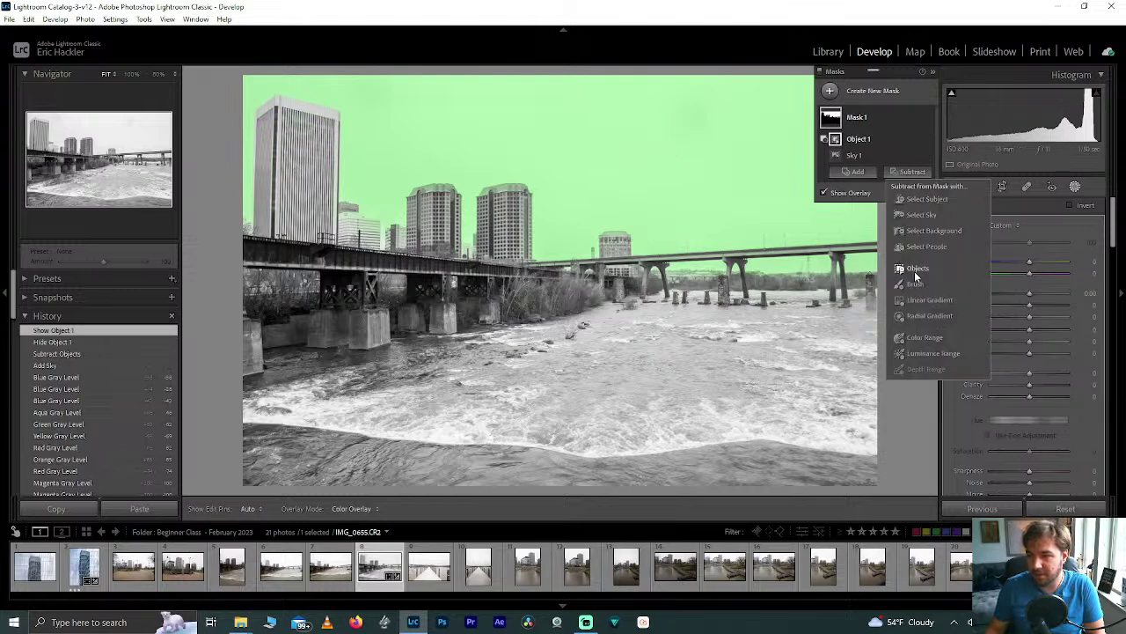
click(917, 270)
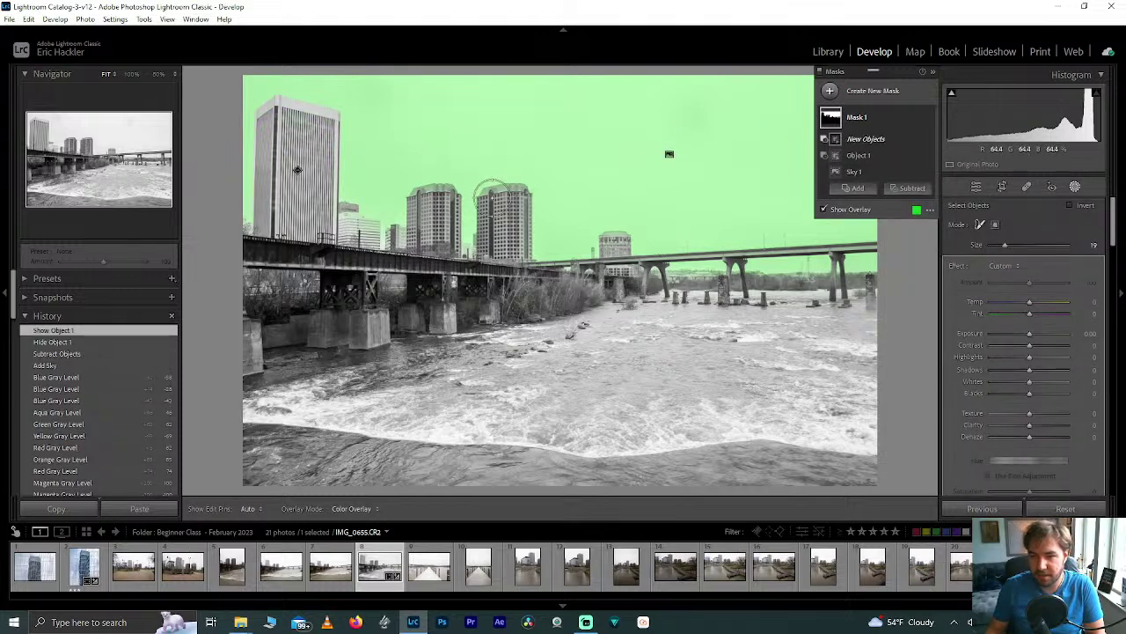
key(bracketleft)
mouse_move(490, 193)
mouse_down()
mouse_move(528, 196)
mouse_move(480, 212)
mouse_move(528, 216)
mouse_move(483, 237)
mouse_move(494, 253)
mouse_move(515, 250)
mouse_move(519, 233)
mouse_move(488, 250)
mouse_move(501, 225)
mouse_up()
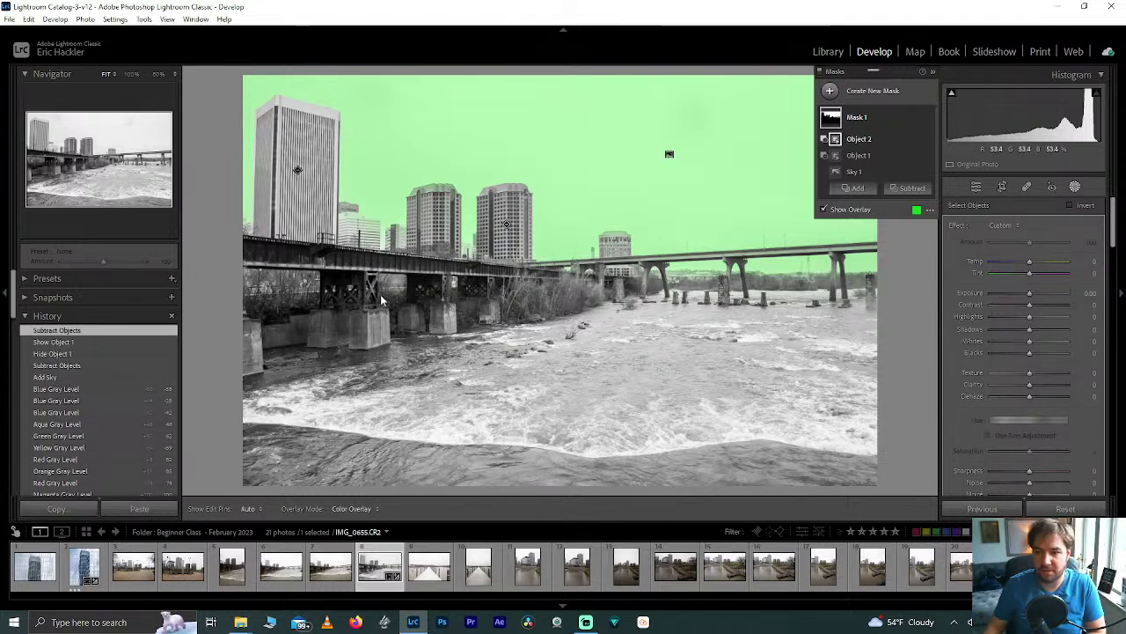
click(911, 189)
click(917, 282)
mouse_move(407, 192)
mouse_down()
mouse_move(448, 188)
mouse_move(452, 203)
mouse_move(417, 212)
mouse_move(417, 234)
mouse_move(446, 221)
mouse_move(453, 237)
mouse_move(409, 236)
mouse_move(438, 209)
mouse_up()
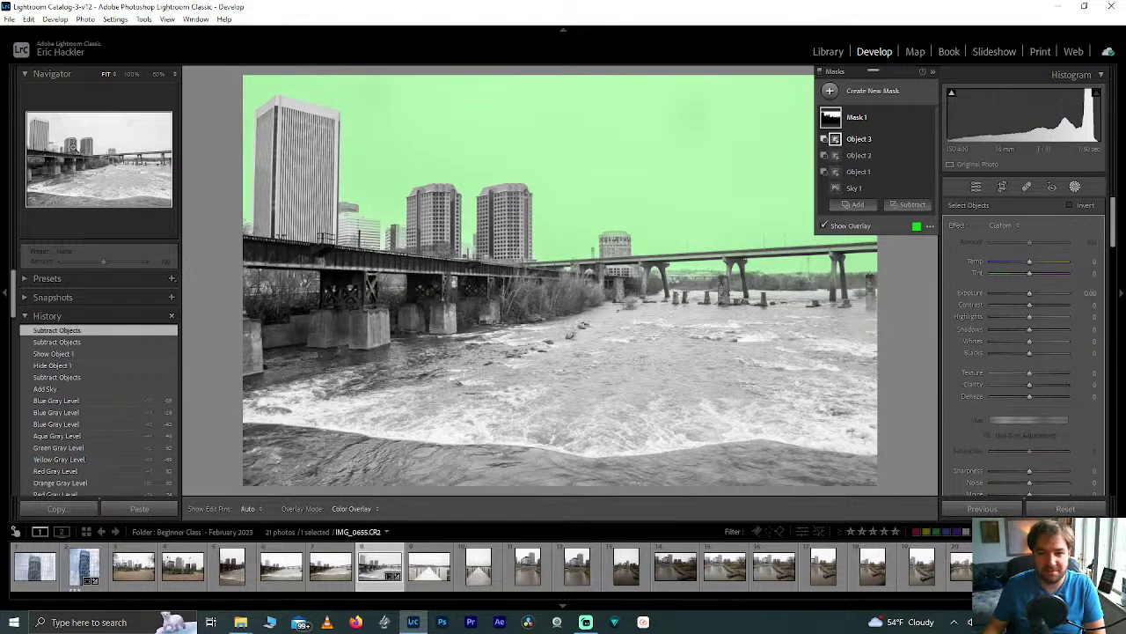
Subtract the low white building beside the tall tower from the sky mask with an Objects selection
click(54, 150)
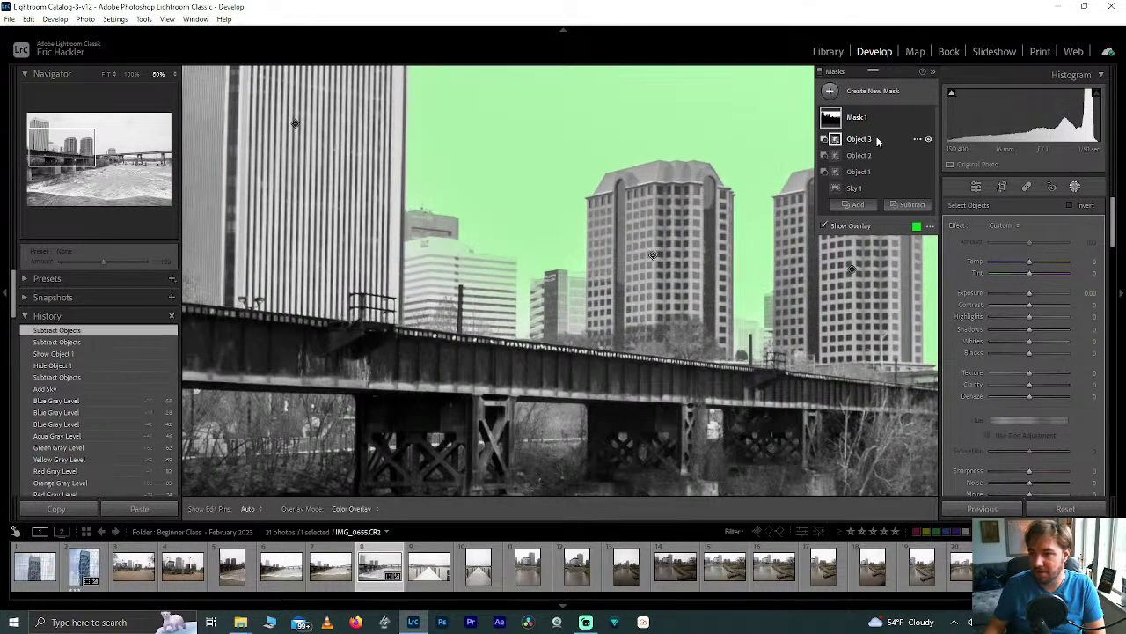
click(912, 204)
key(Escape)
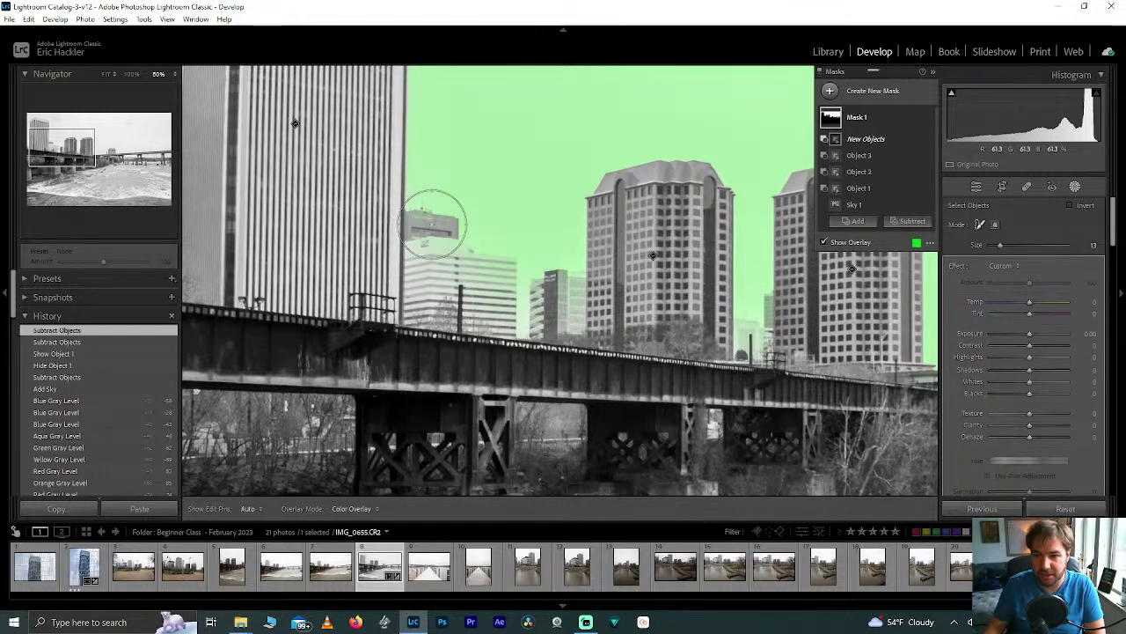
mouse_move(432, 224)
mouse_down()
mouse_move(423, 238)
mouse_move(487, 254)
mouse_move(499, 301)
mouse_move(446, 304)
mouse_move(423, 273)
mouse_move(422, 313)
mouse_move(484, 315)
mouse_move(500, 328)
mouse_up()
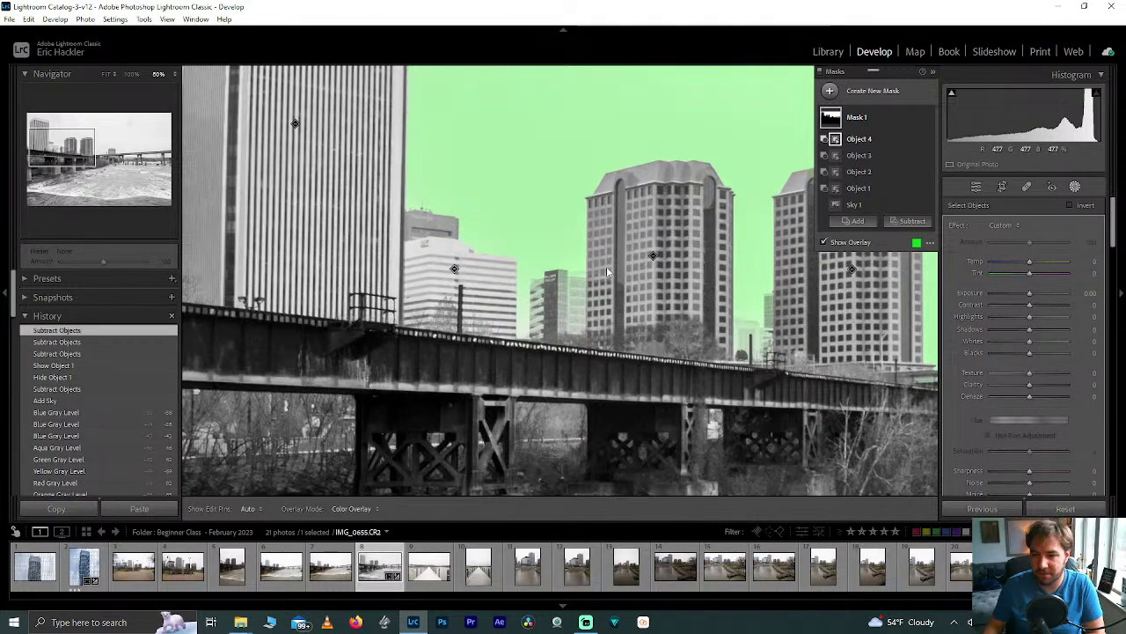
Subtract the isolated round-topped building behind the far bridge from the sky mask using a smaller Objects brush
drag(38, 166, 126, 149)
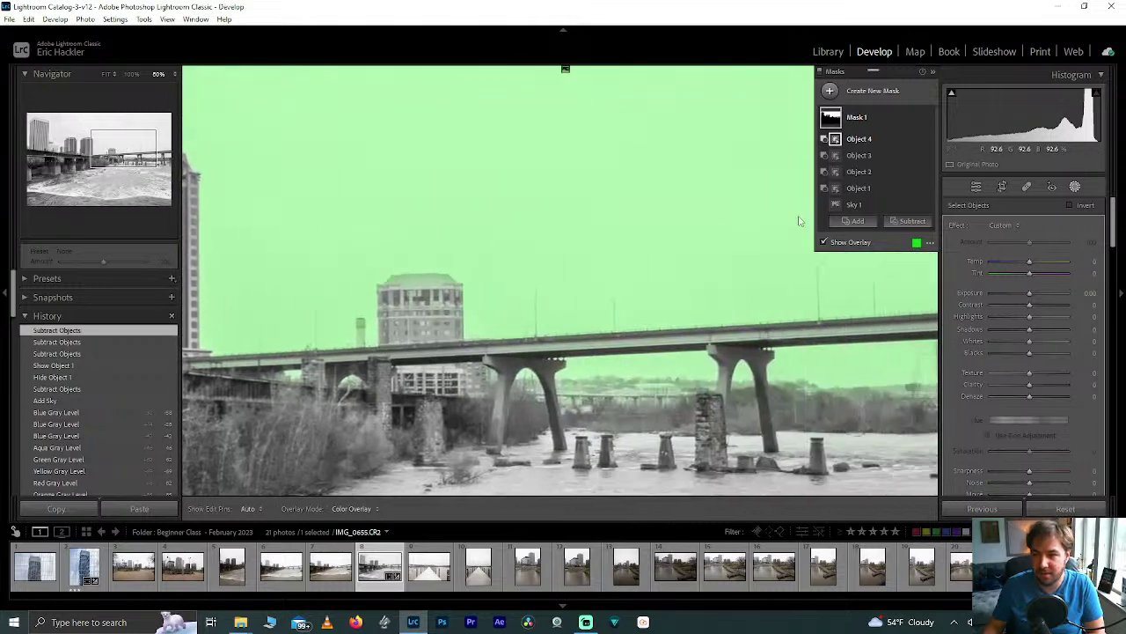
click(912, 220)
click(937, 317)
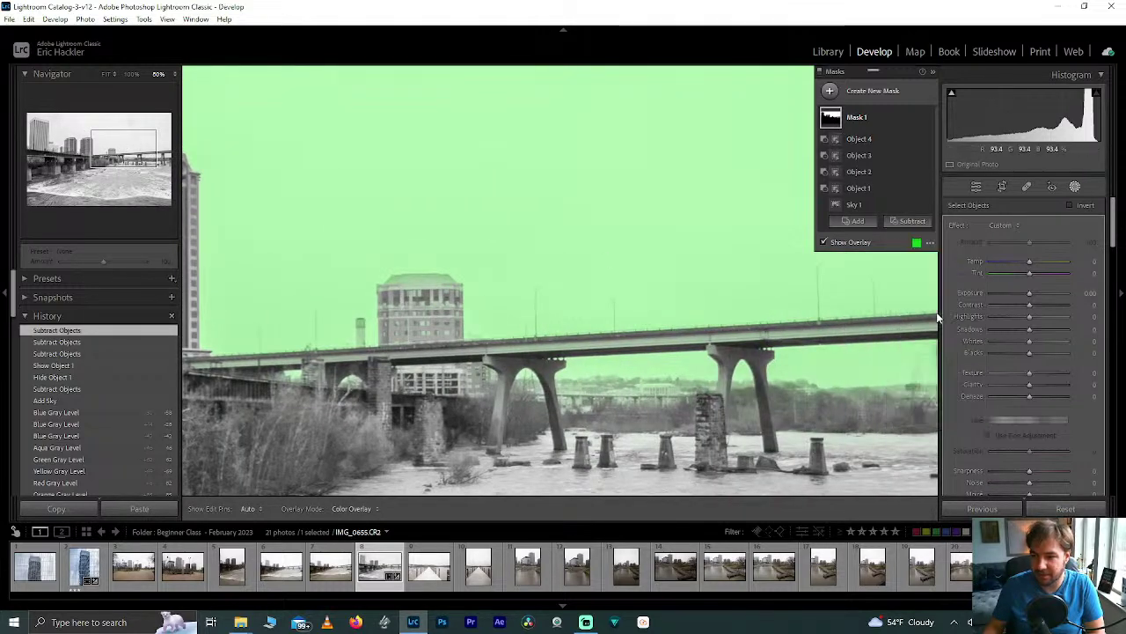
key([)
key([)
mouse_move(393, 284)
mouse_down()
mouse_move(433, 284)
mouse_move(443, 297)
mouse_move(396, 302)
mouse_move(393, 318)
mouse_move(455, 315)
mouse_move(396, 323)
mouse_move(457, 317)
mouse_up()
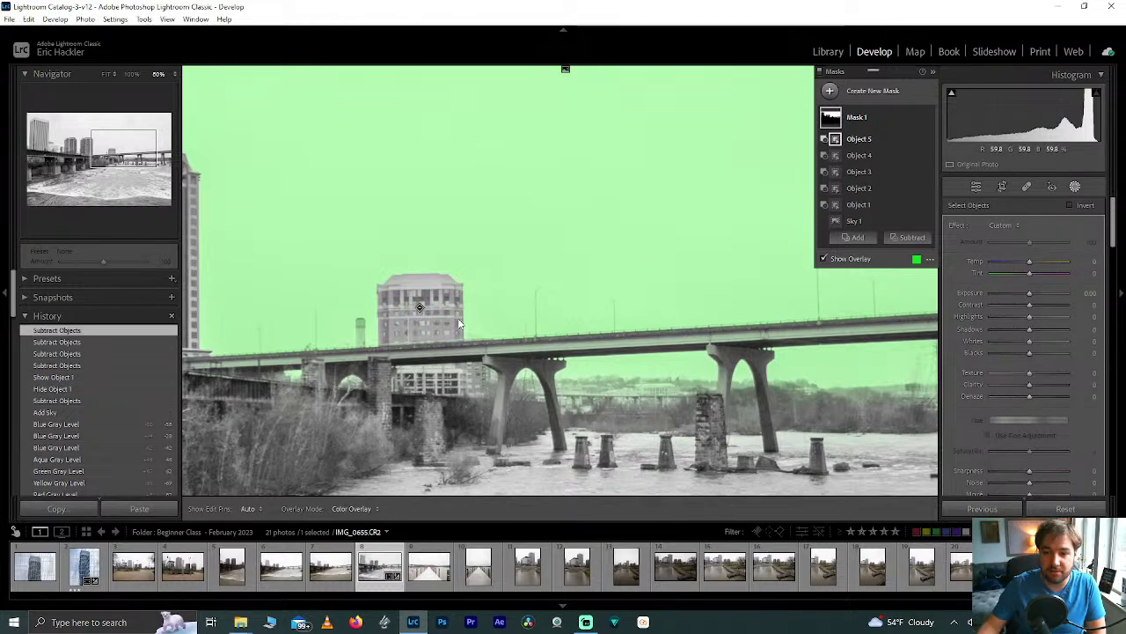
Set the sky mask's Texture to −100 and Dehaze to −2, trying Clarity at −100 and resetting it to 0
key(z)
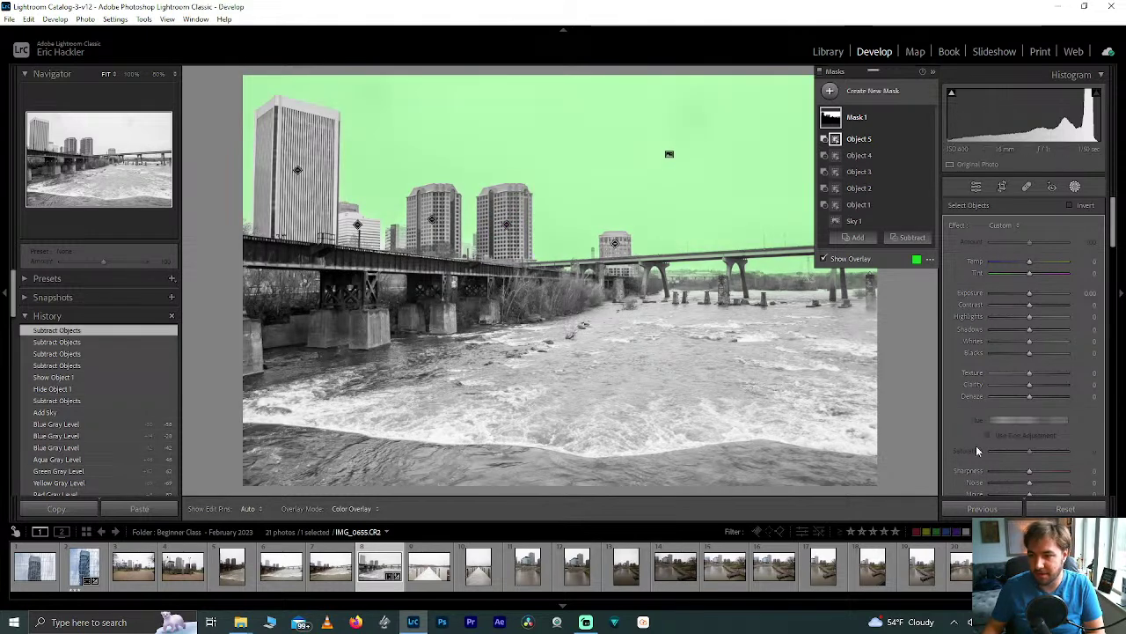
drag(1031, 371, 959, 372)
drag(1032, 389, 923, 386)
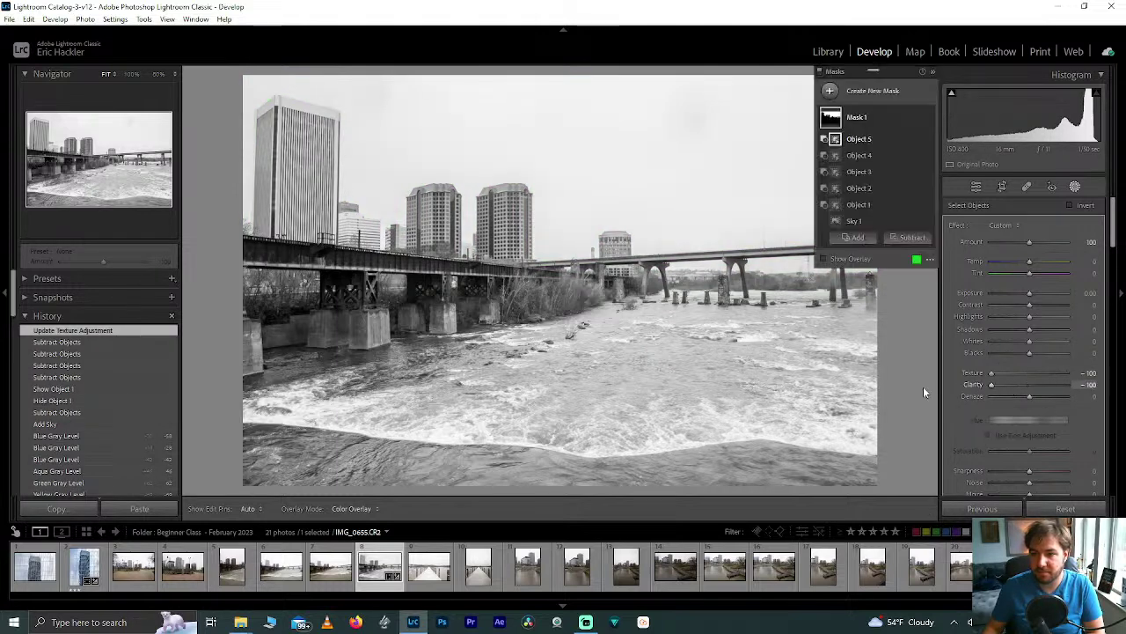
drag(1028, 396, 1107, 399)
drag(1038, 399, 1101, 386)
double_click(1039, 397)
drag(994, 373, 1028, 396)
double_click(1061, 384)
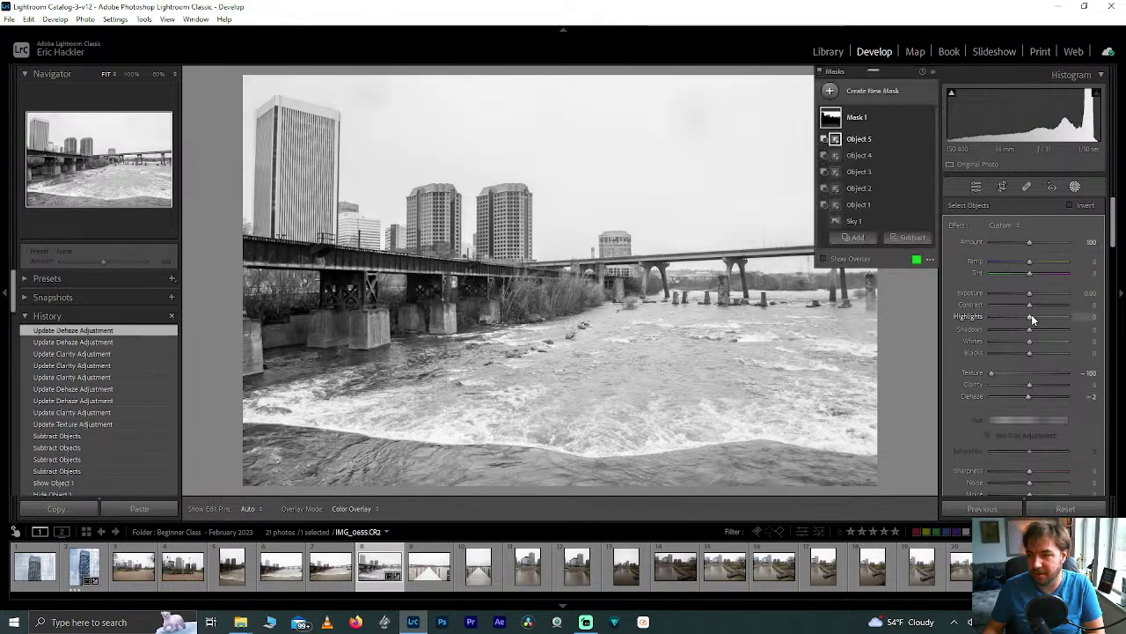
Set the sky mask's Highlights to 100 and Whites to 88, and return to the basic adjustments
drag(1029, 316, 1095, 299)
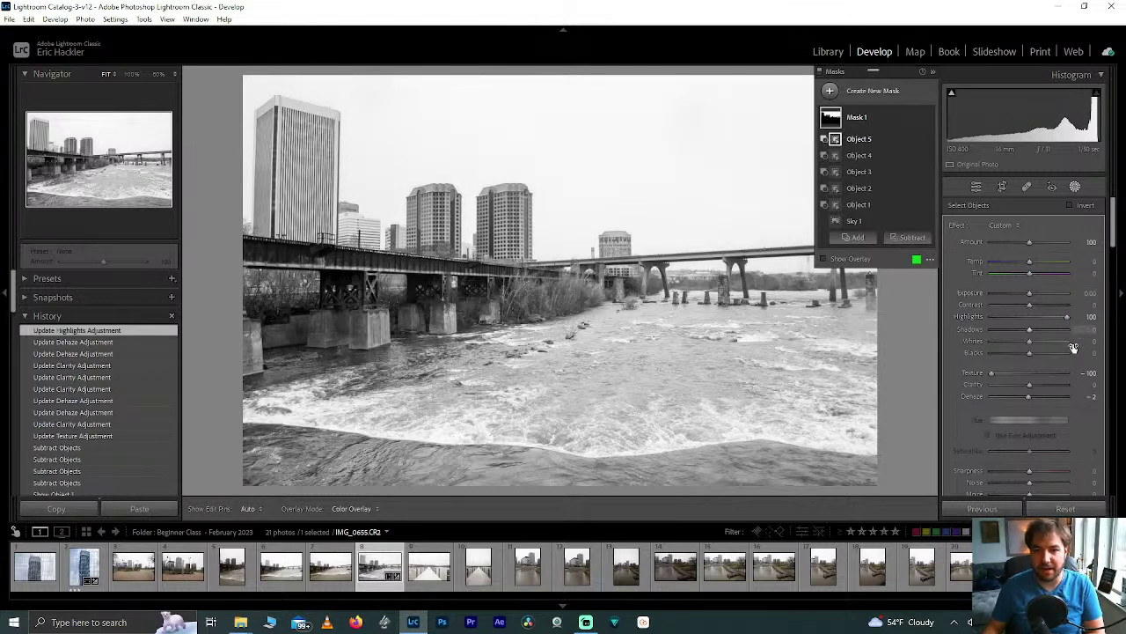
drag(1028, 341, 1059, 340)
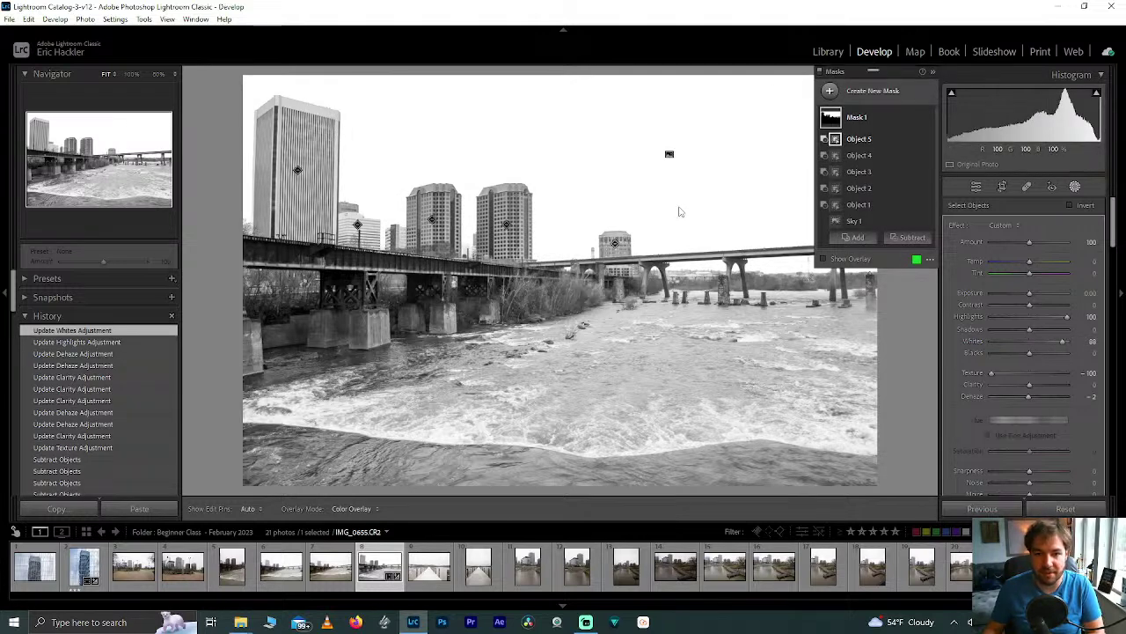
click(977, 187)
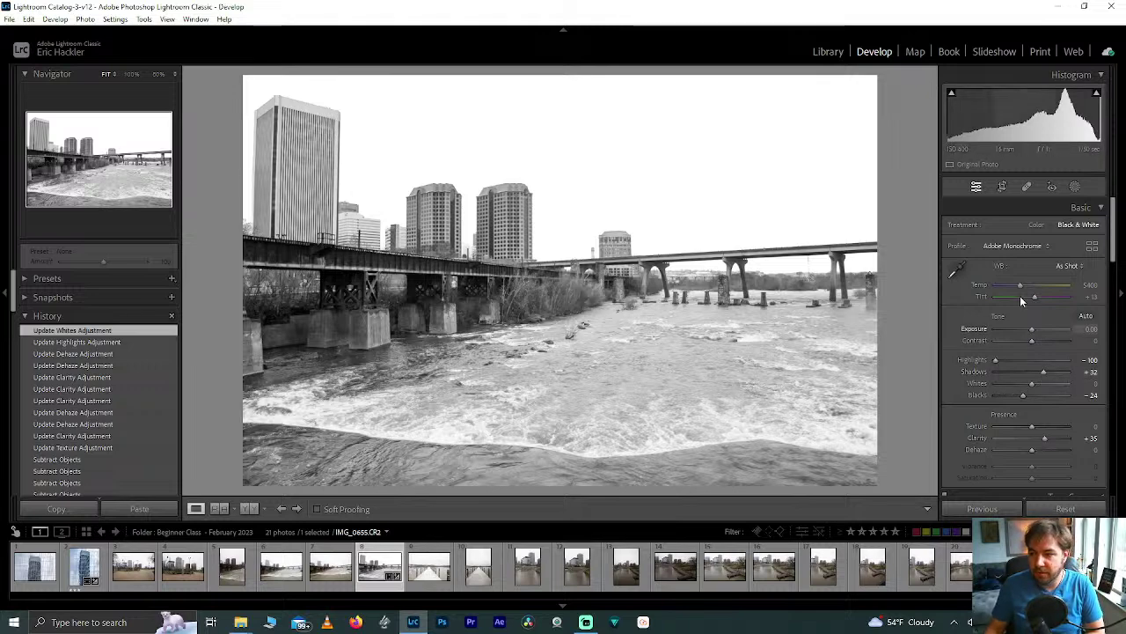
Try extreme Temp and Tint settings on the black and white photo, and reset both to their original values
mouse_move(1022, 283)
mouse_down()
mouse_move(1067, 303)
mouse_move(1004, 303)
mouse_move(1022, 294)
mouse_up()
double_click(1042, 285)
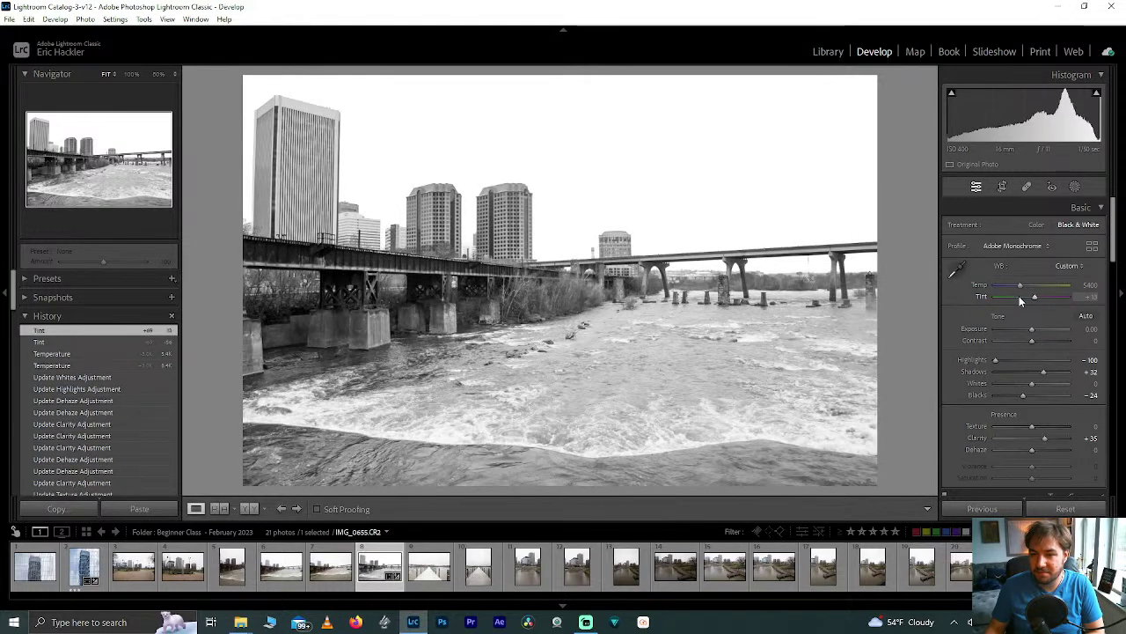
drag(1018, 281, 1106, 286)
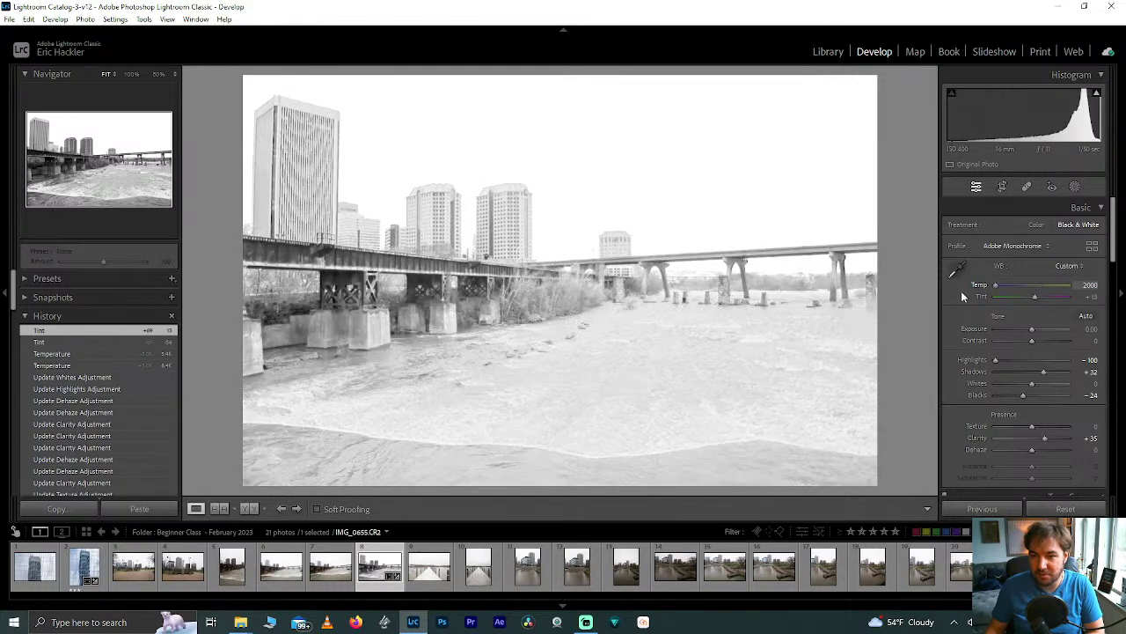
mouse_move(994, 286)
mouse_down()
mouse_move(1065, 298)
mouse_move(1006, 303)
mouse_up()
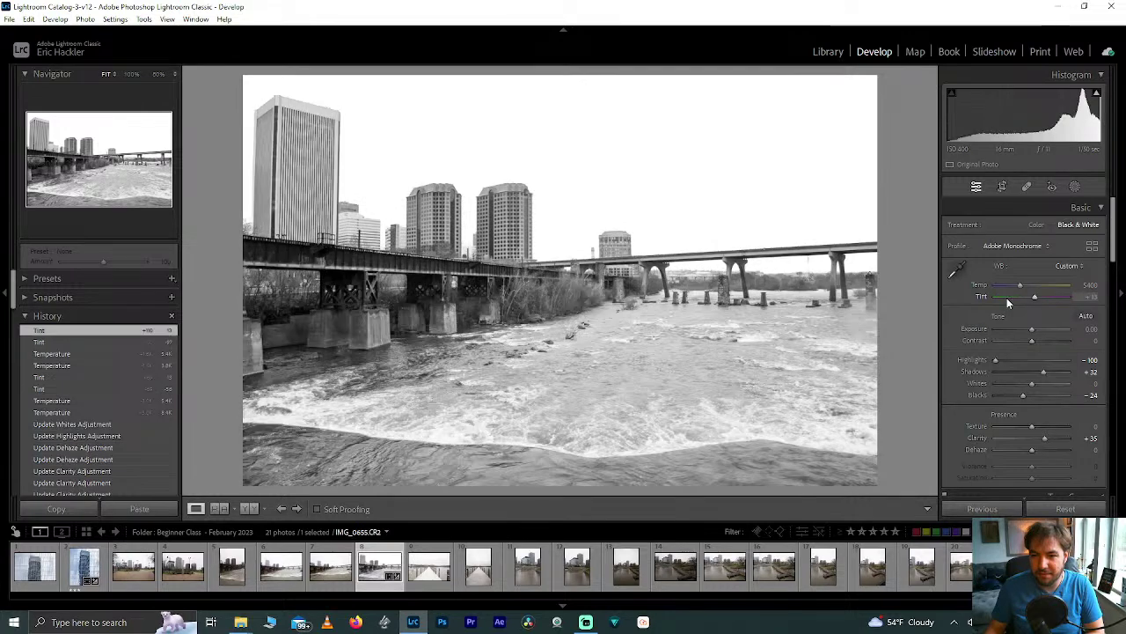
drag(1036, 299, 1034, 299)
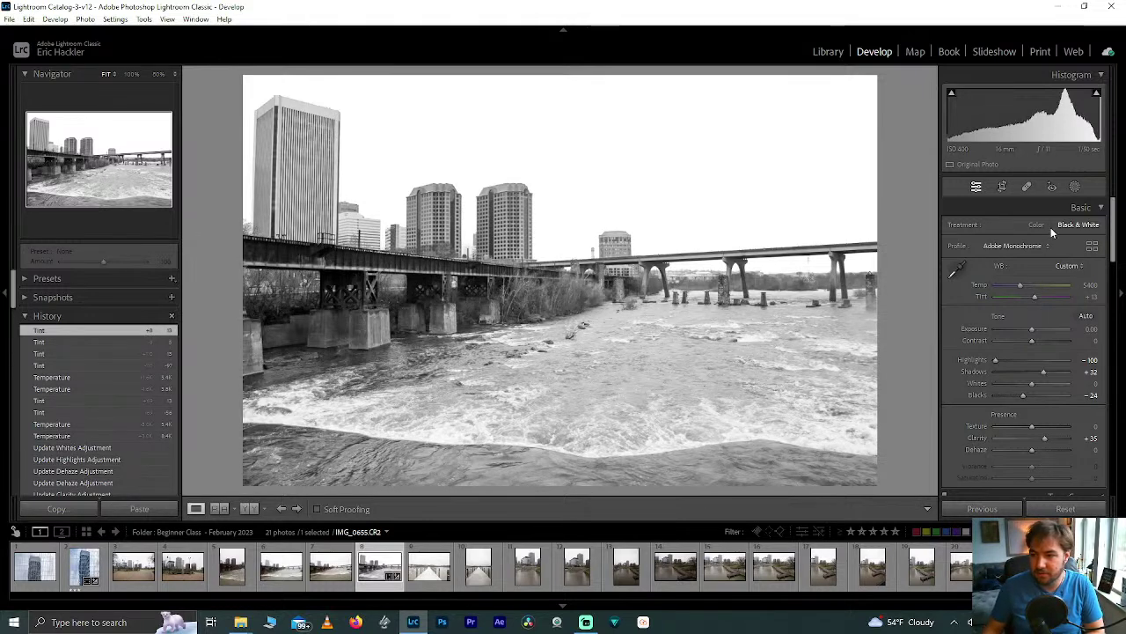
Create a new linear gradient mask covering the sky, skyline and bridges, with its narrow edge tilted along the near riverbank
click(1074, 188)
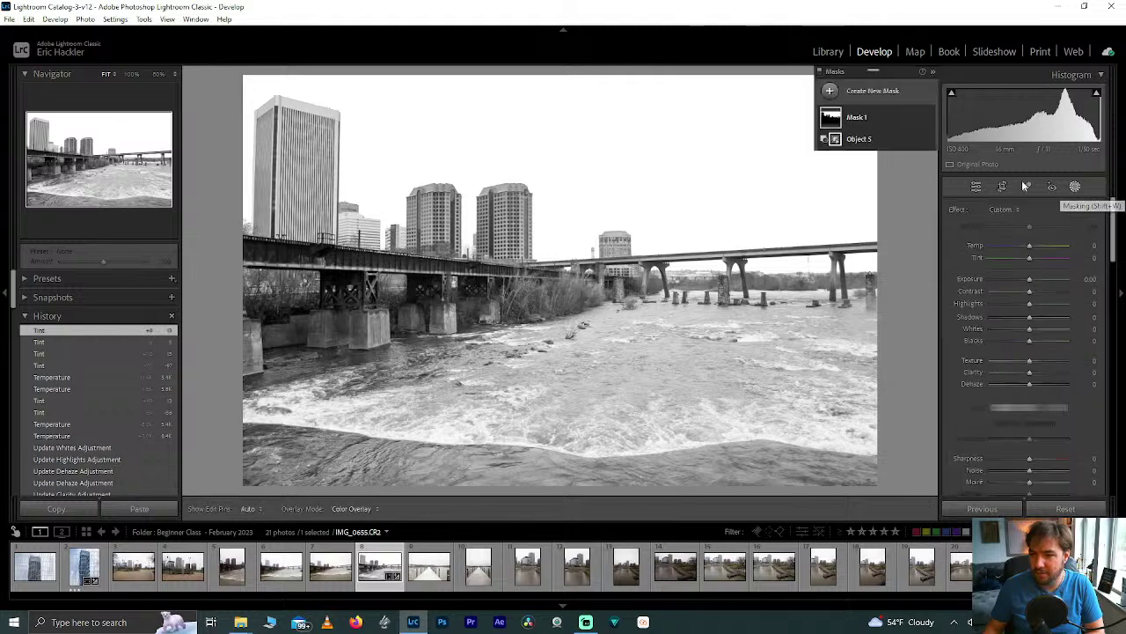
click(864, 94)
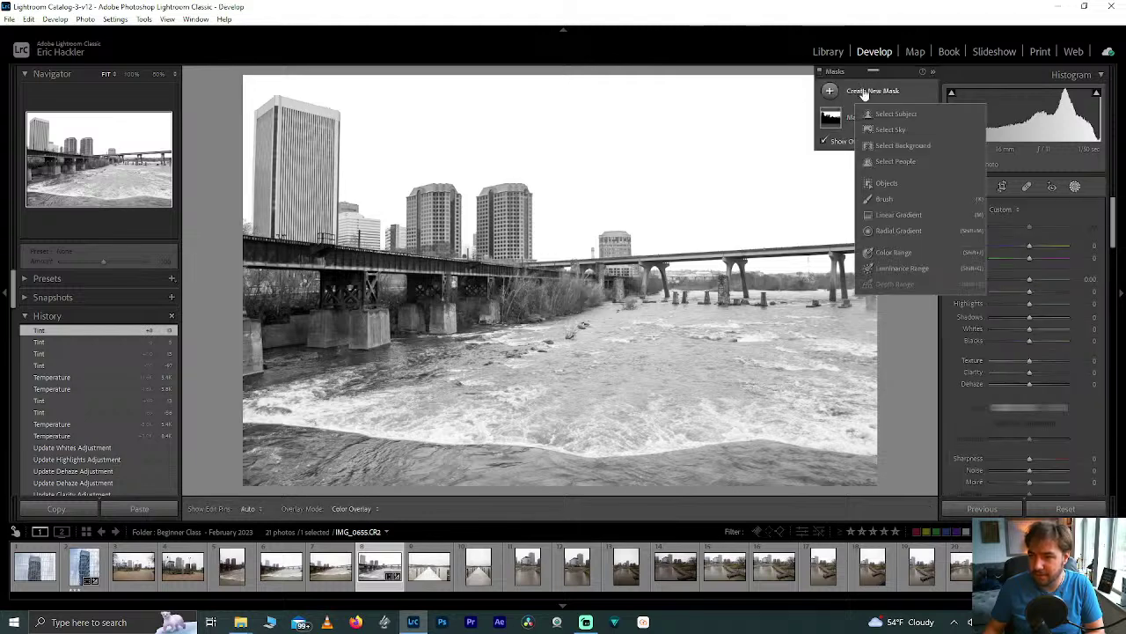
click(931, 217)
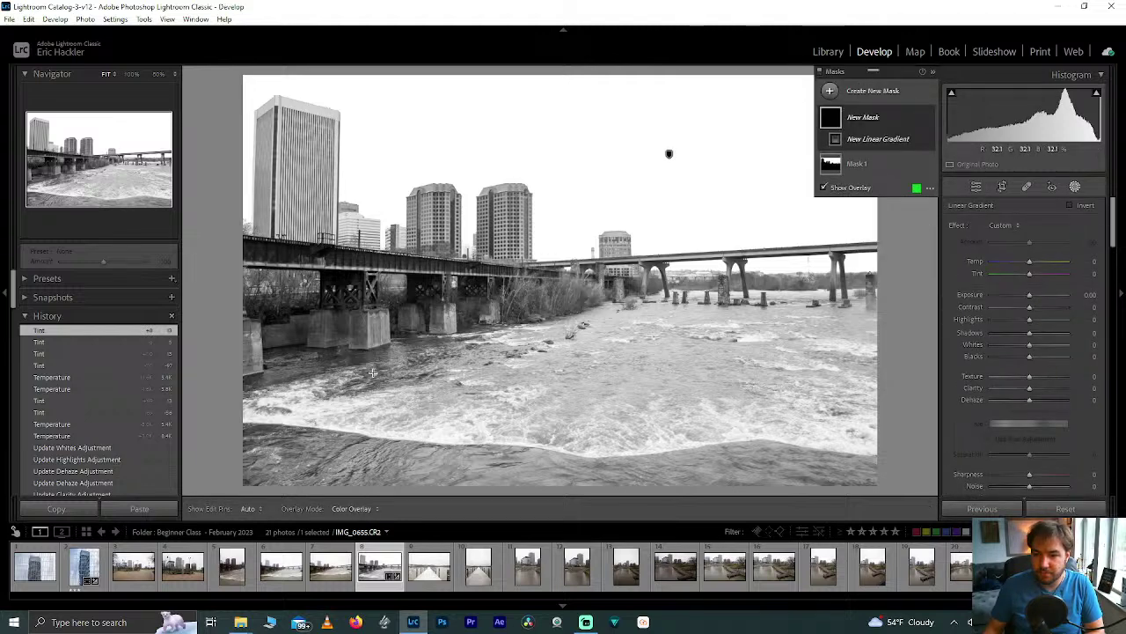
mouse_move(365, 370)
mouse_down()
mouse_move(303, 374)
mouse_move(294, 387)
mouse_move(420, 408)
mouse_move(370, 394)
mouse_move(344, 352)
mouse_move(349, 360)
mouse_up()
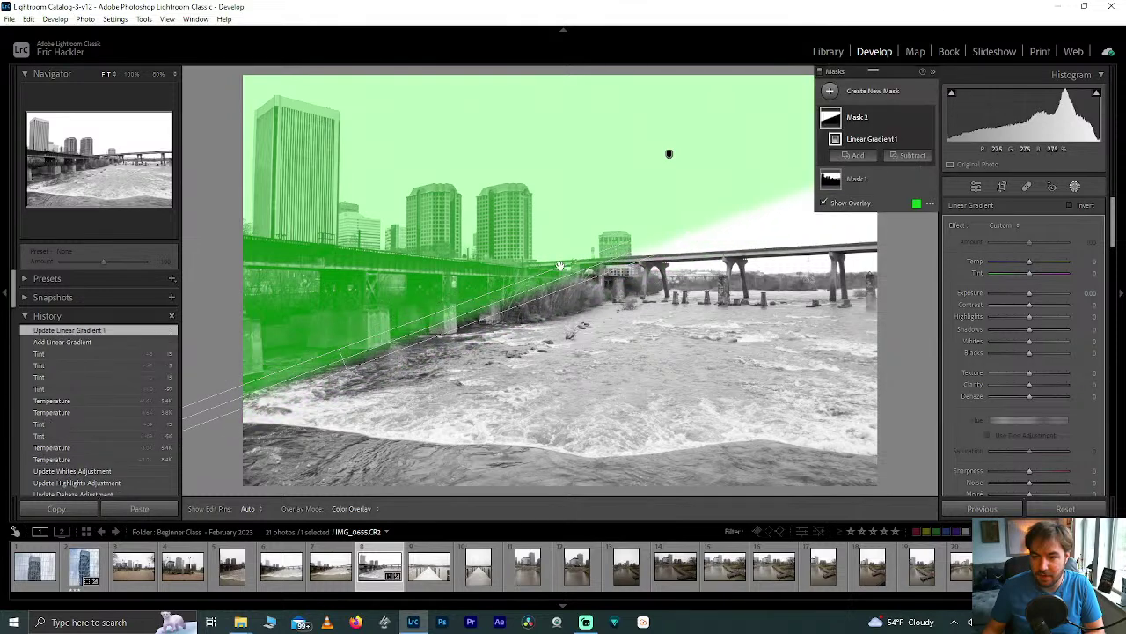
drag(560, 273, 524, 320)
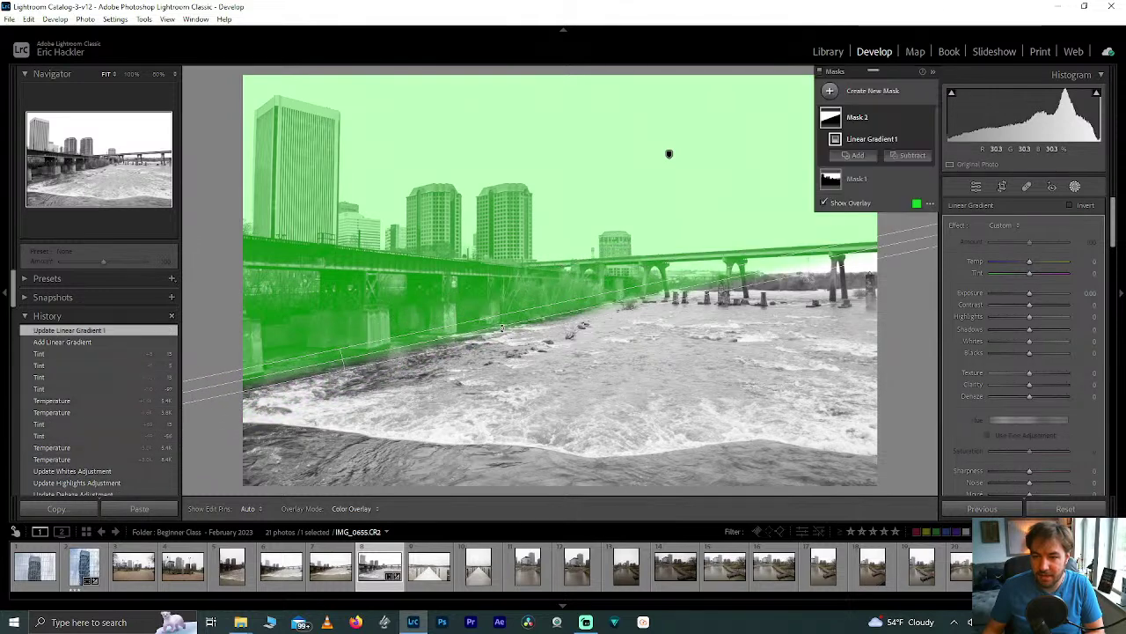
drag(343, 359, 346, 360)
drag(693, 284, 689, 286)
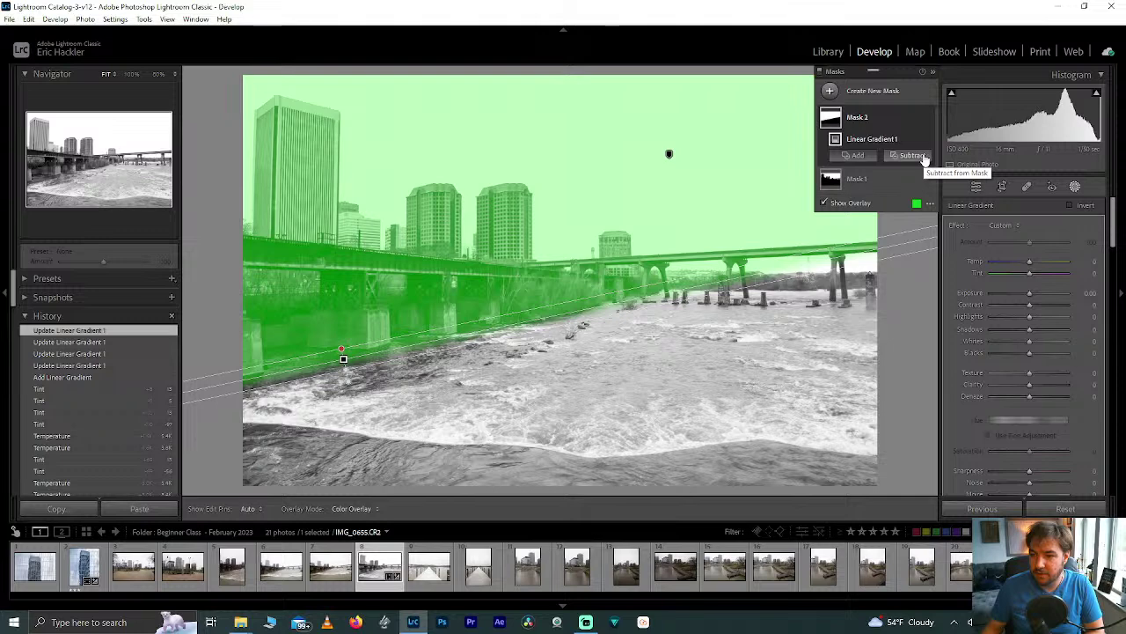
Try intersecting the riverbank gradient mask with a second linear gradient across the river, and delete that gradient
click(858, 155)
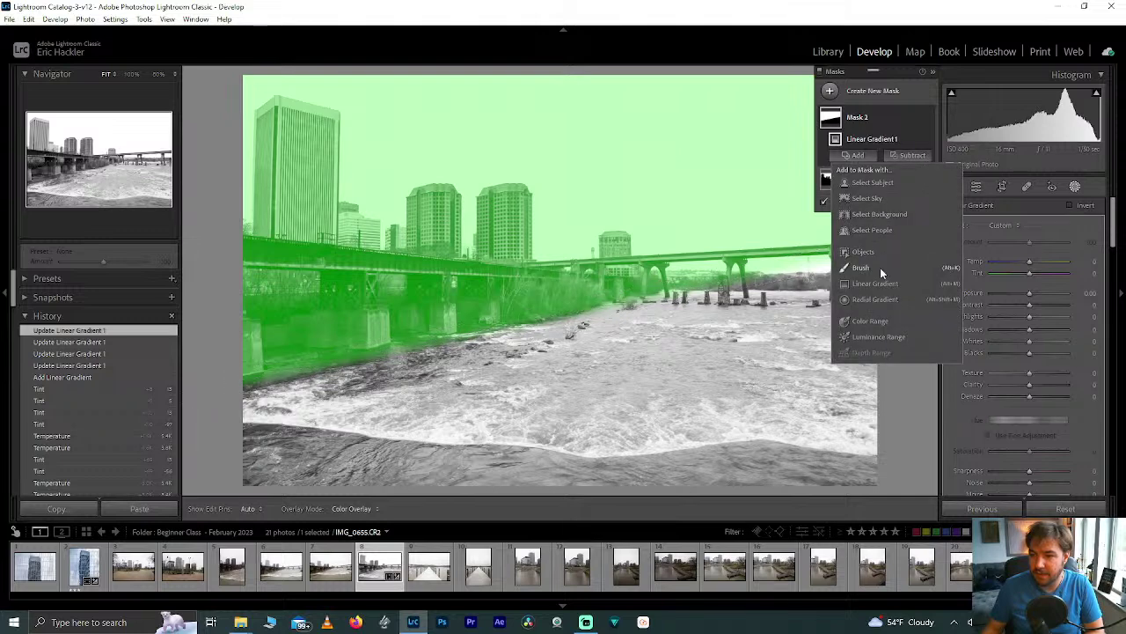
click(866, 157)
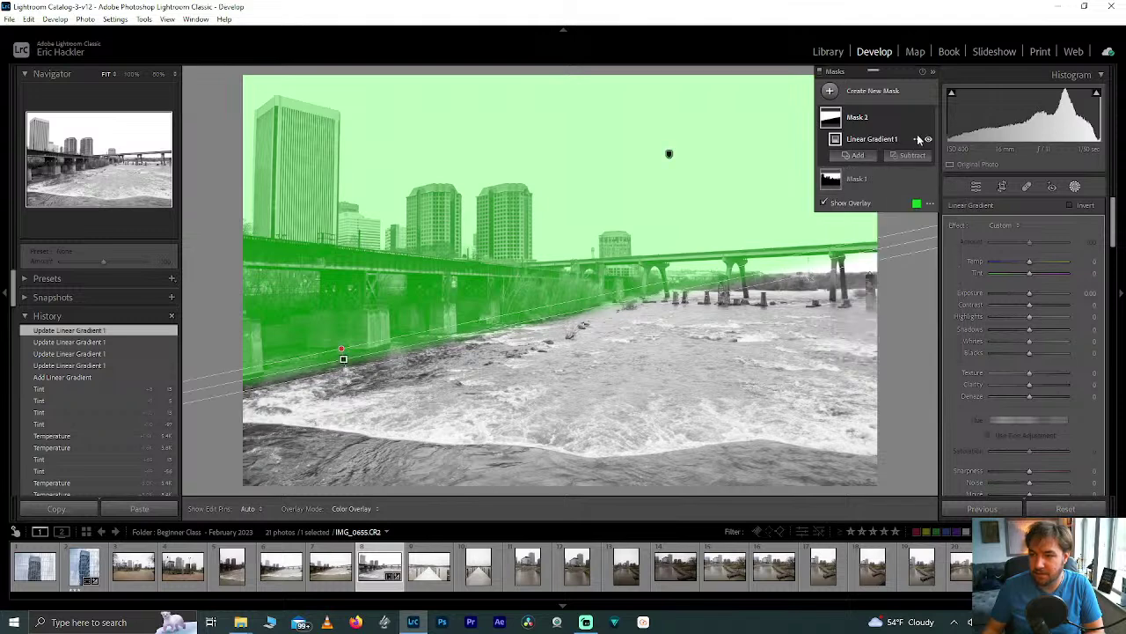
click(918, 139)
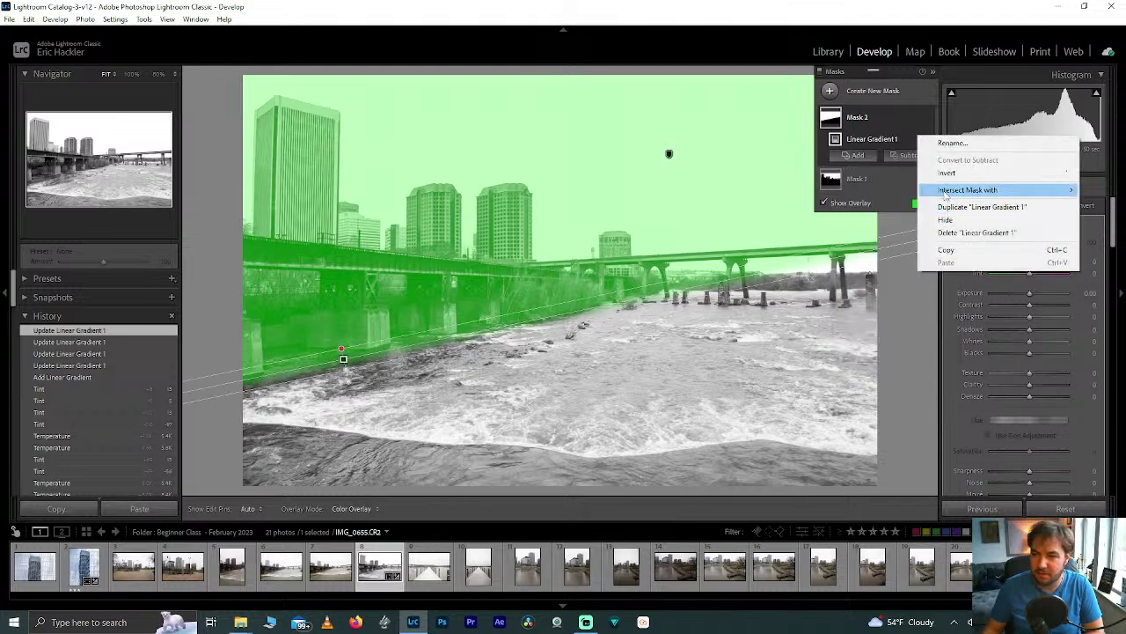
mouse_move(946, 192)
click(855, 269)
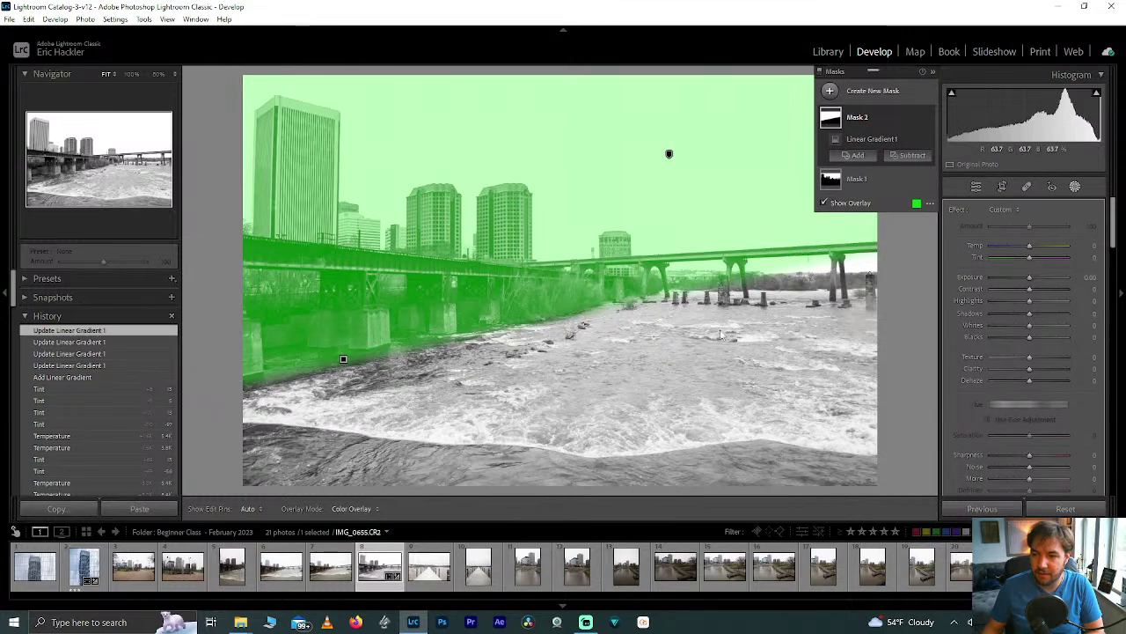
drag(676, 369, 728, 384)
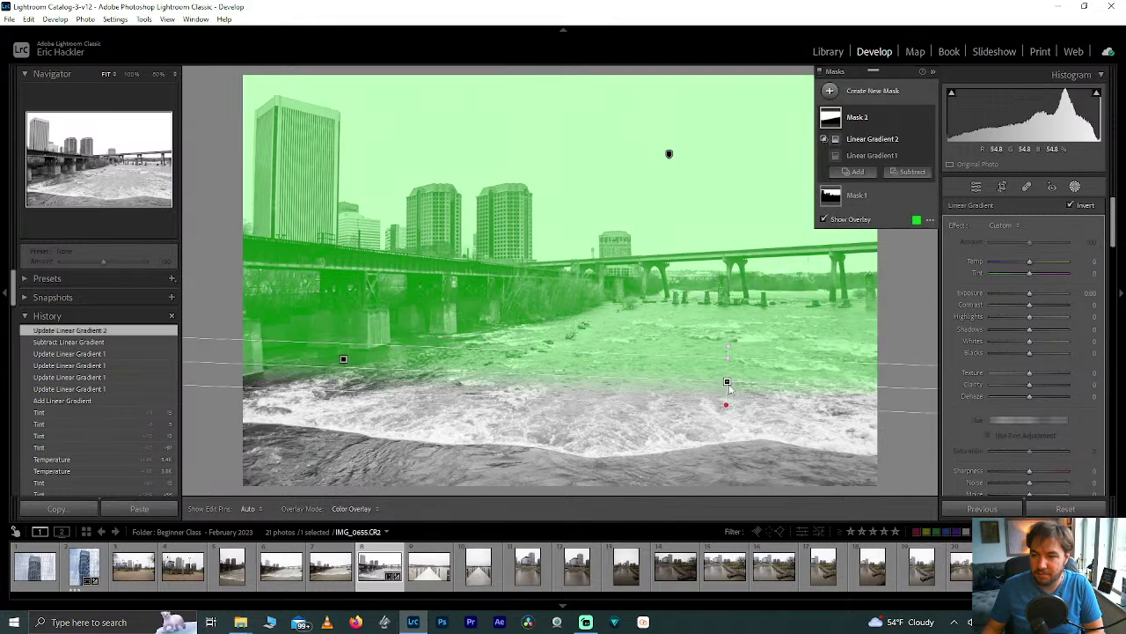
key(Delete)
Add a second linear gradient to Mask 2, leveled almost horizontally along the far shoreline beneath the distant bridge
click(848, 156)
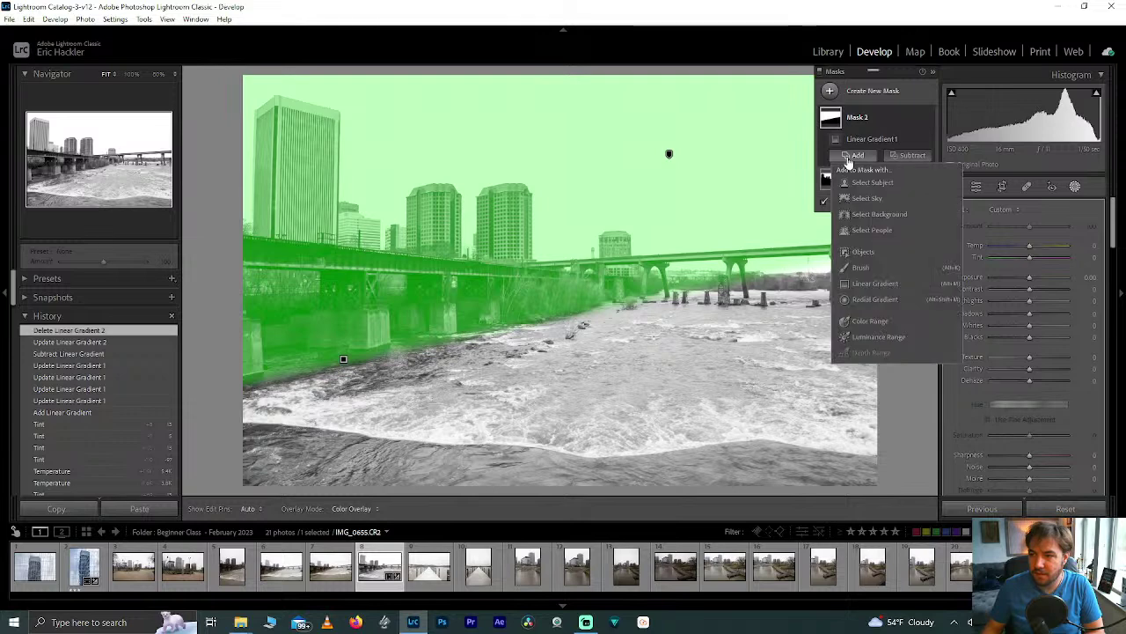
click(874, 281)
drag(735, 286, 755, 332)
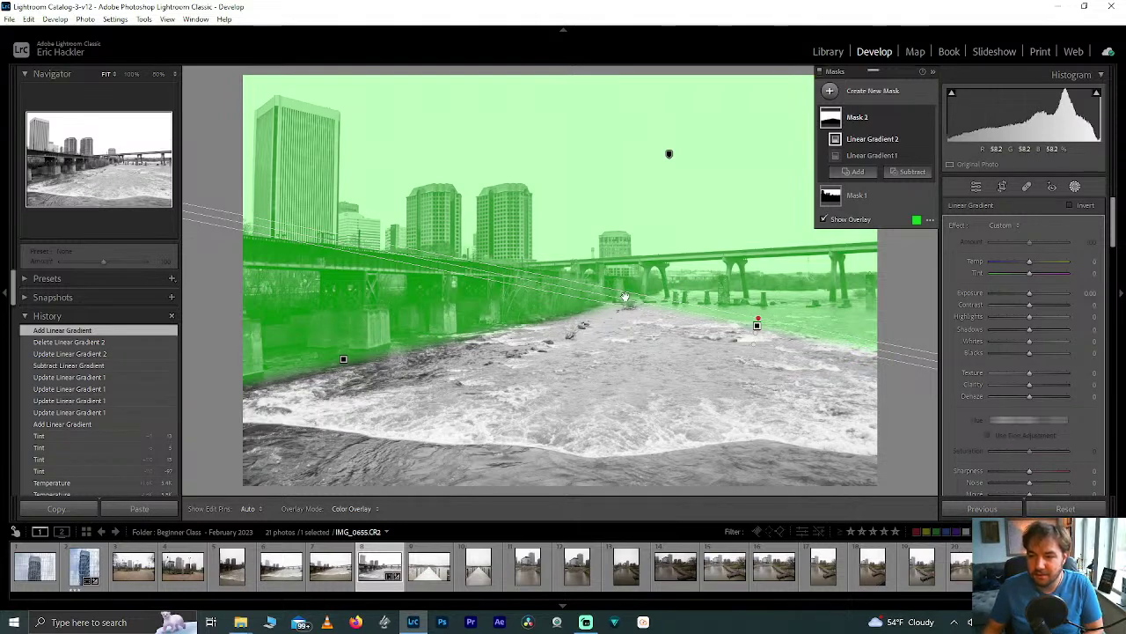
drag(532, 279, 528, 322)
drag(757, 325, 874, 285)
drag(753, 299, 752, 287)
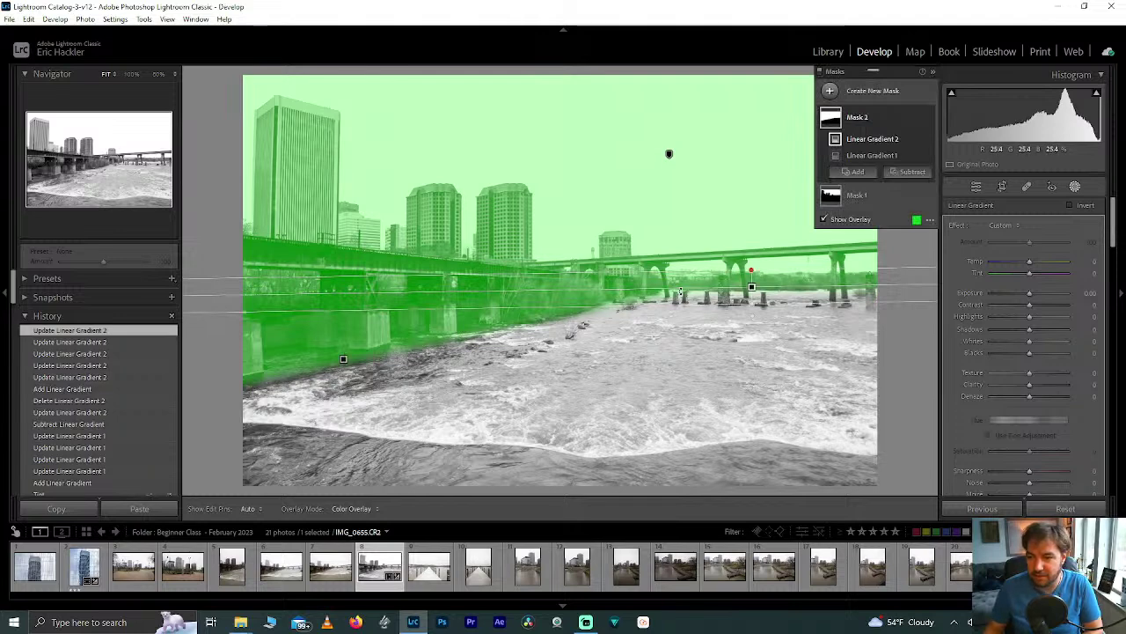
Duplicate and invert Mask 2 to cover the river, and set the new mask's Texture to 100 and Clarity to 52
click(916, 117)
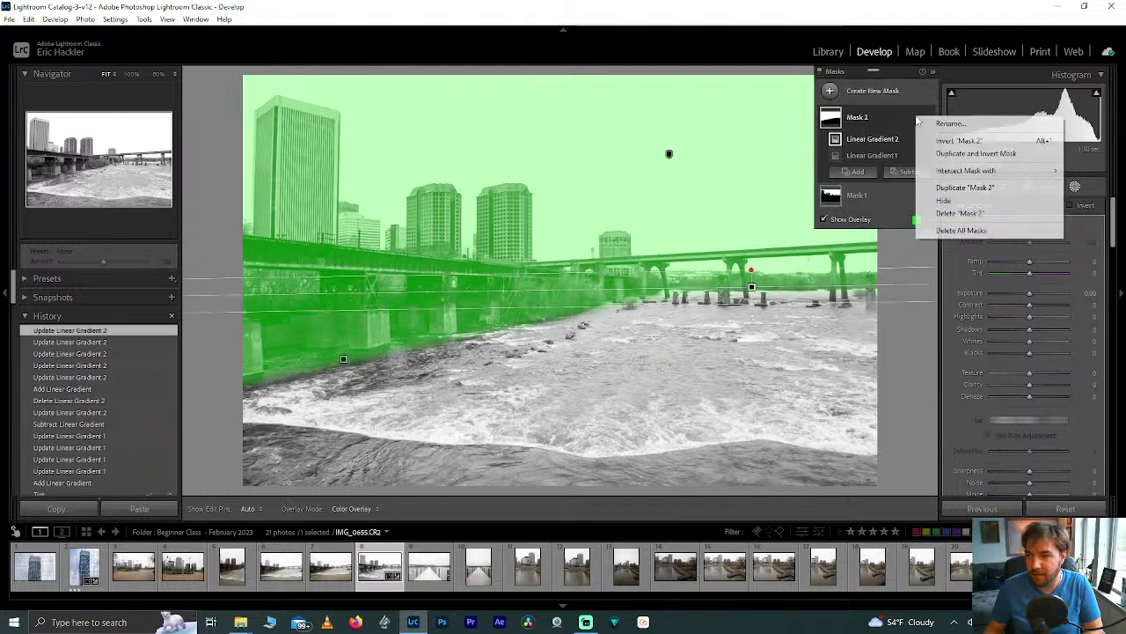
click(967, 153)
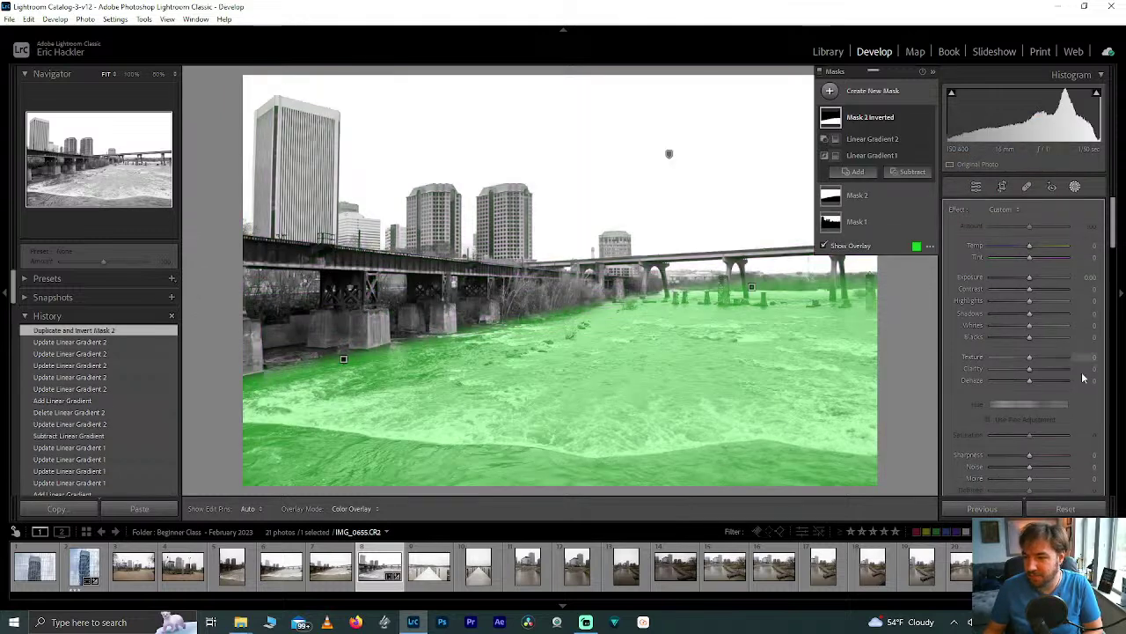
drag(1028, 356, 1048, 380)
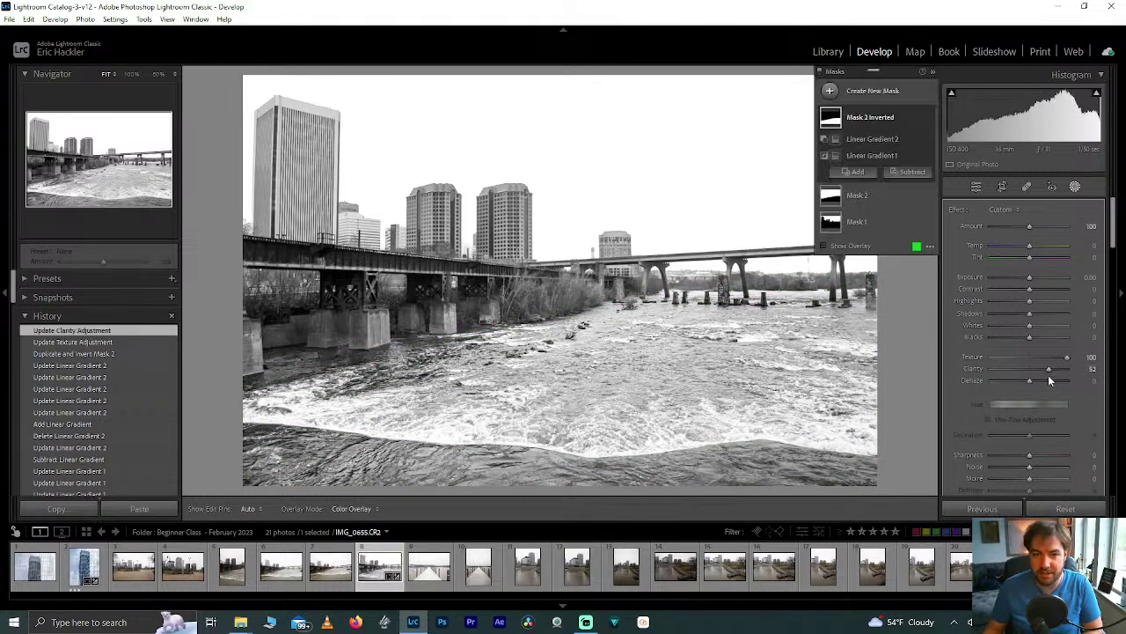
Try Blacks at -69 and -53 on the inverted river mask, and reset the value
drag(1029, 337, 1002, 338)
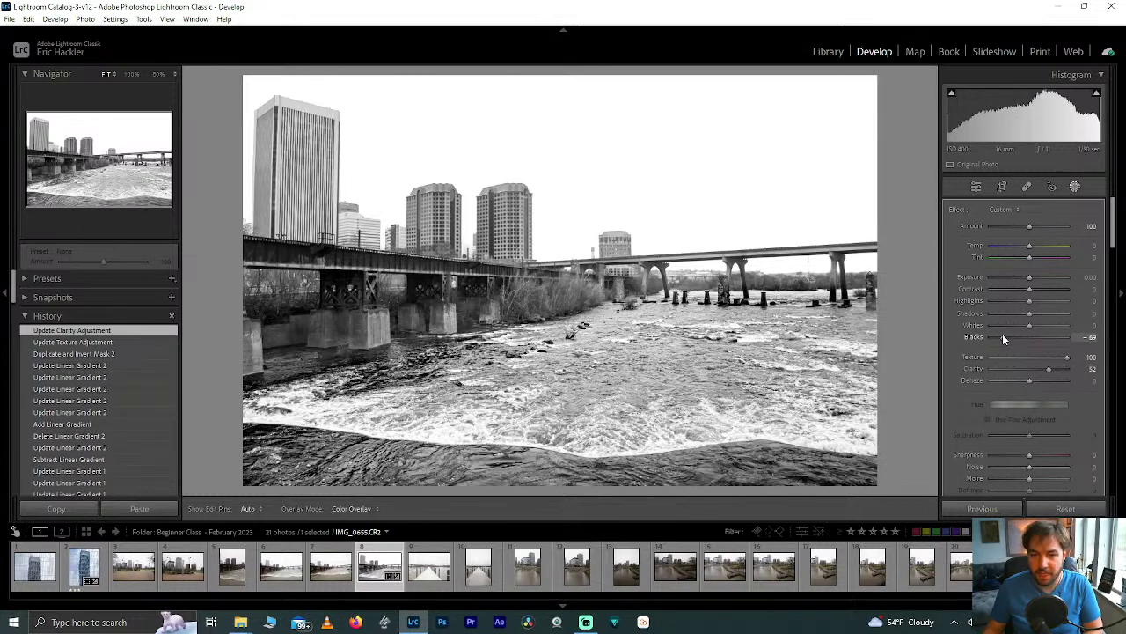
drag(1003, 337, 1010, 339)
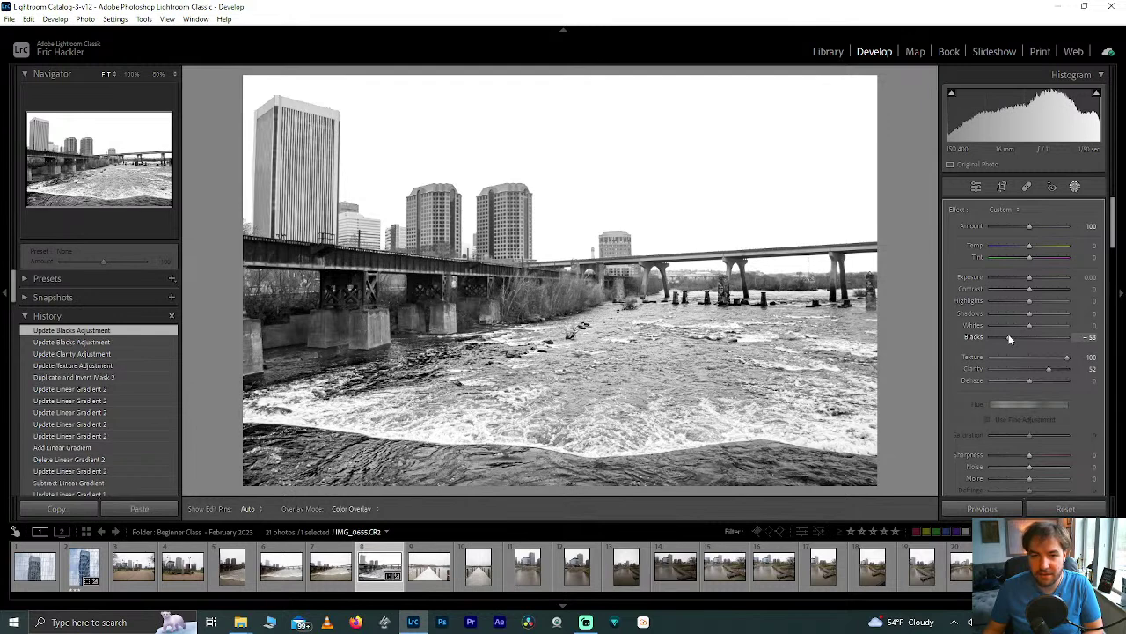
double_click(1010, 338)
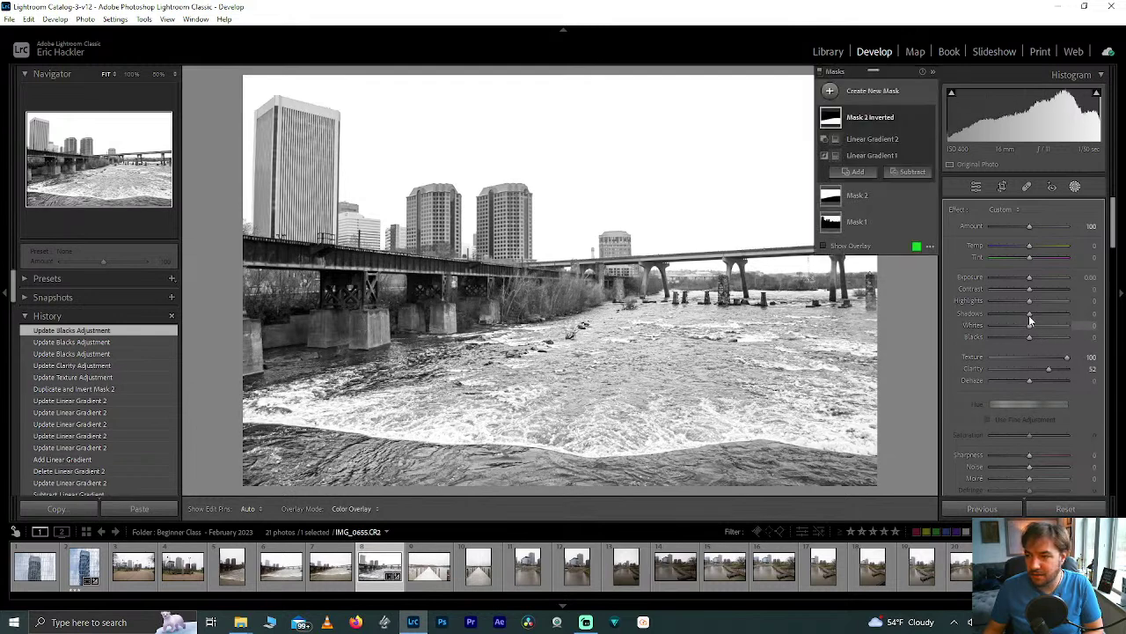
Set the river mask's Shadows to -47 and Highlights to 43, leaving Whites at its default
drag(1017, 311, 991, 313)
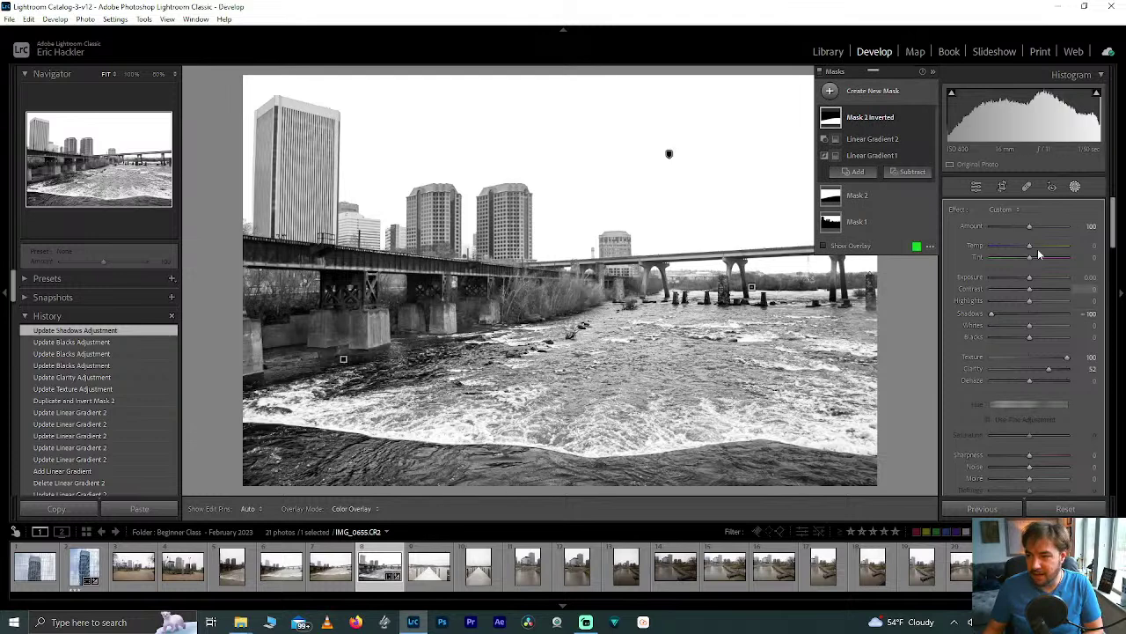
mouse_move(1007, 311)
mouse_down()
mouse_move(1018, 314)
mouse_move(986, 299)
mouse_move(962, 304)
mouse_move(1092, 306)
mouse_move(1023, 305)
mouse_move(1045, 304)
mouse_move(984, 324)
mouse_move(1020, 327)
mouse_up()
double_click(1020, 327)
Try Dehaze at 13 and raised Contrast on the river mask, and reset both sliders
drag(1031, 380, 1037, 381)
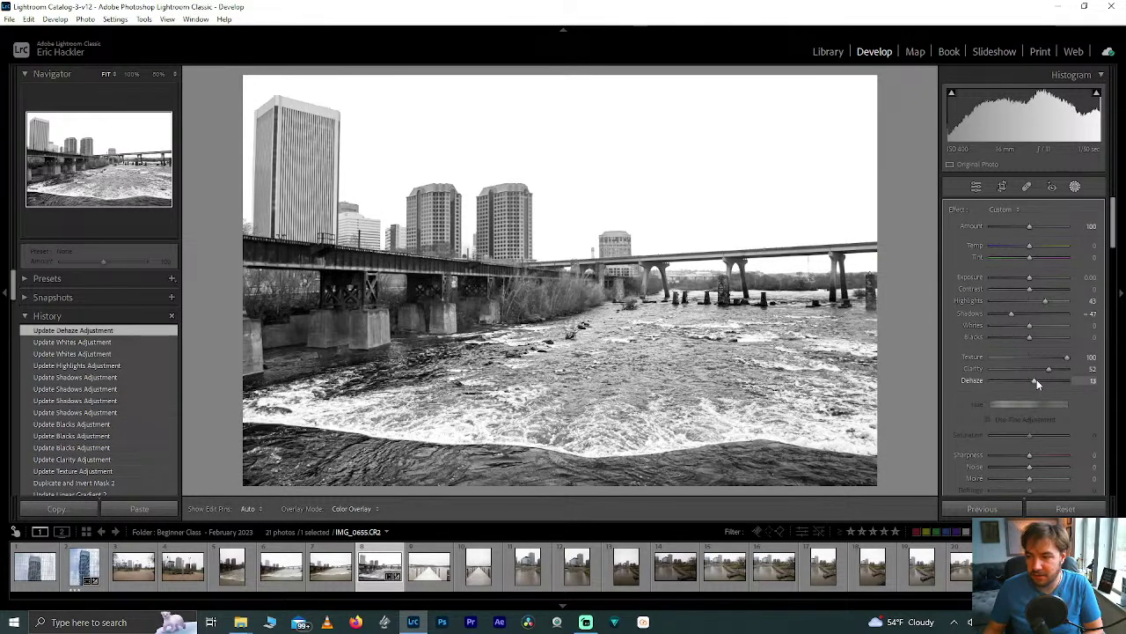
double_click(1036, 379)
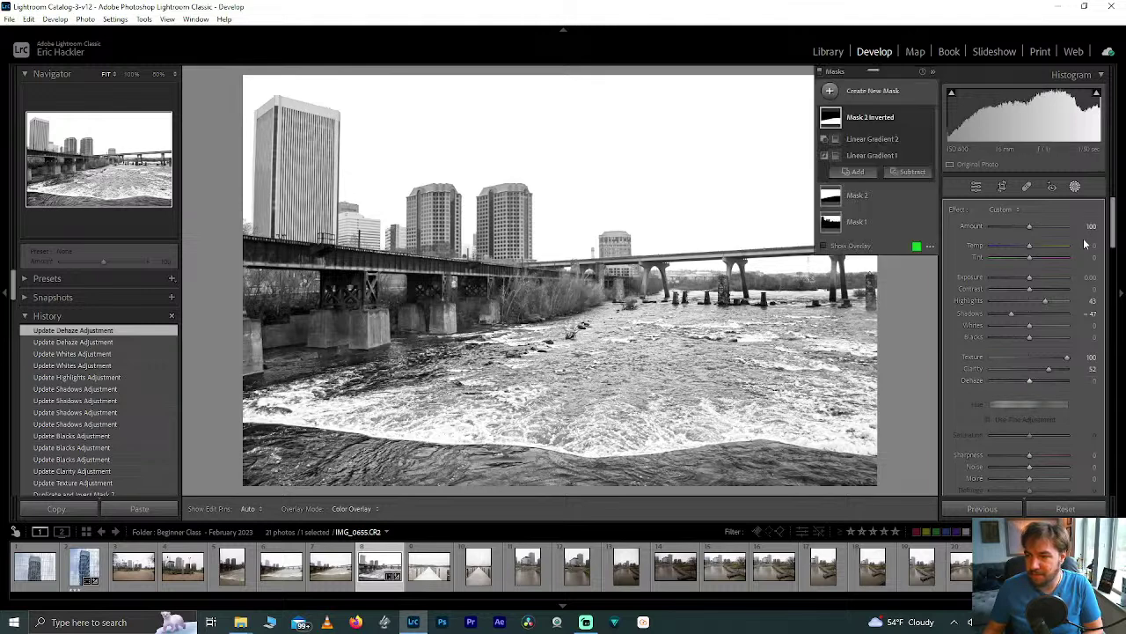
drag(1033, 288, 1063, 293)
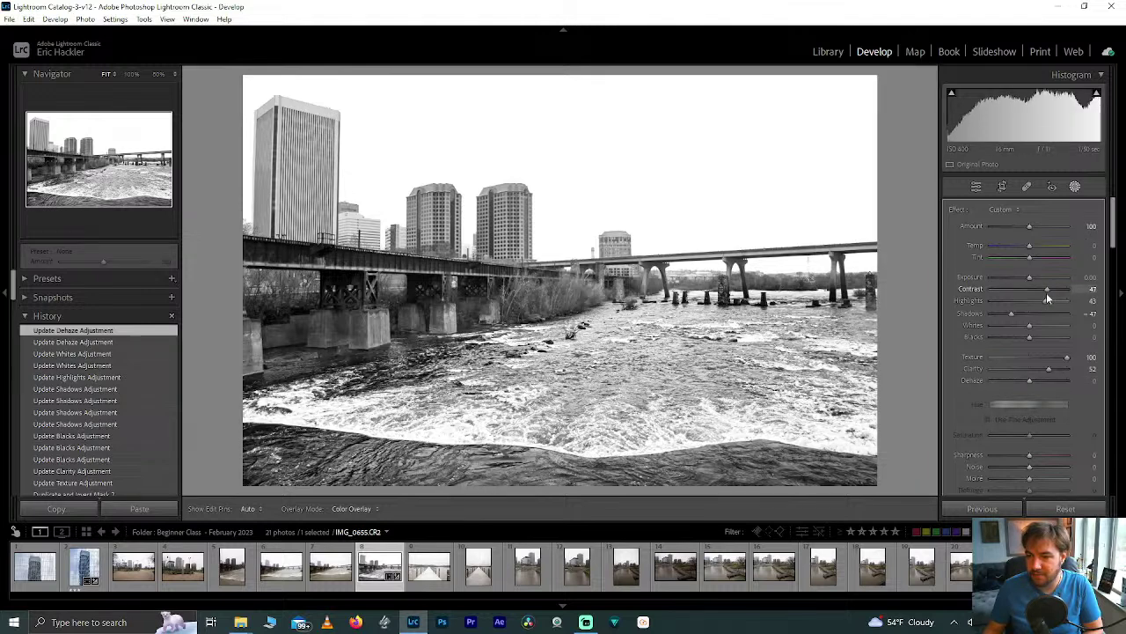
double_click(1046, 290)
Set the river mask's Blacks to -26 and return to the basic editing controls
drag(1030, 336, 1020, 336)
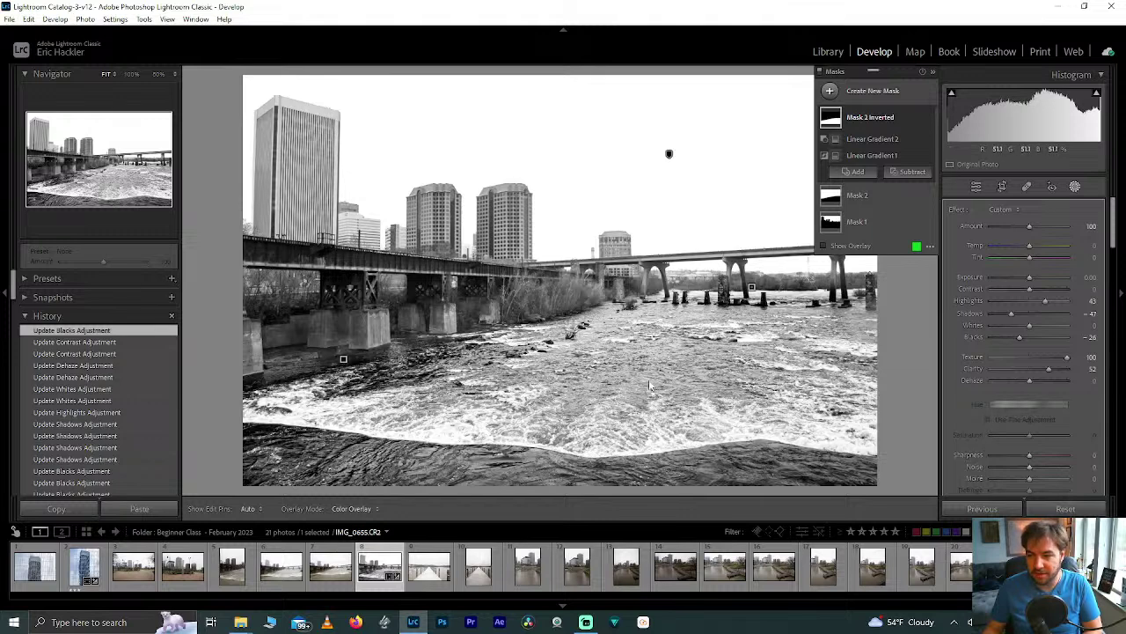
drag(1020, 337, 1019, 336)
click(1002, 189)
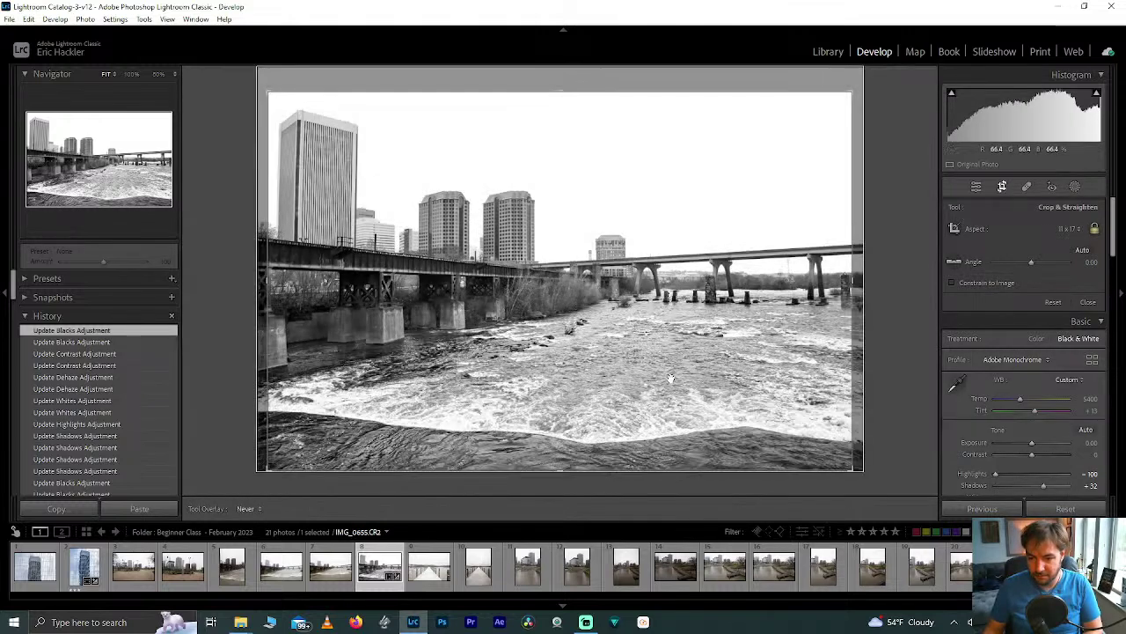
click(976, 187)
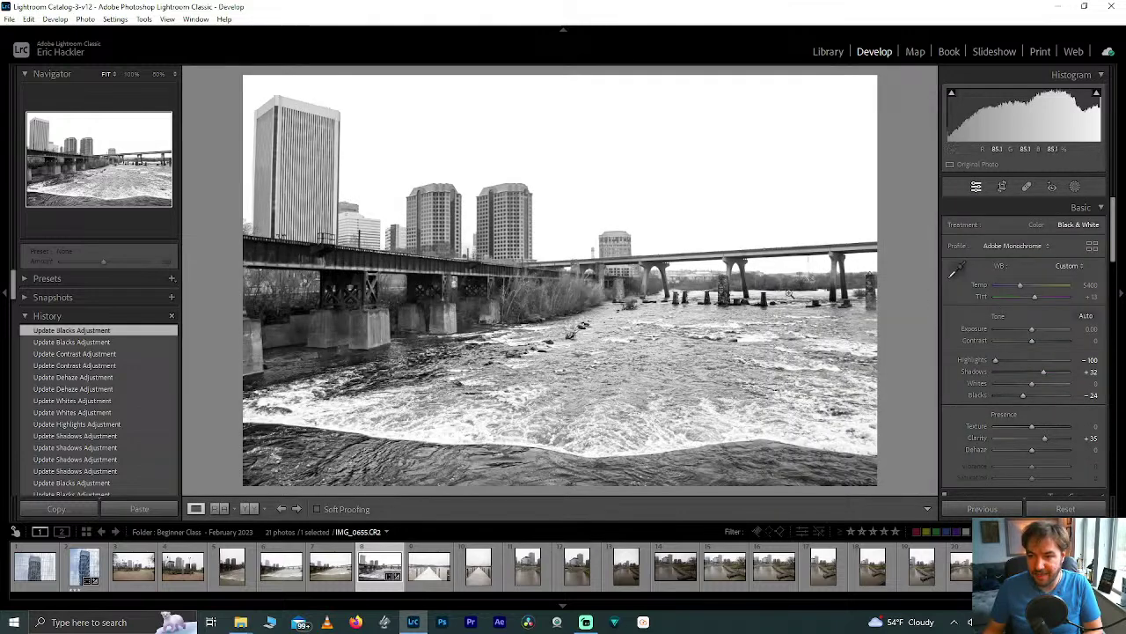
Compare the distant bridge and water up close with Mask 2 Inverted hidden and shown
click(804, 286)
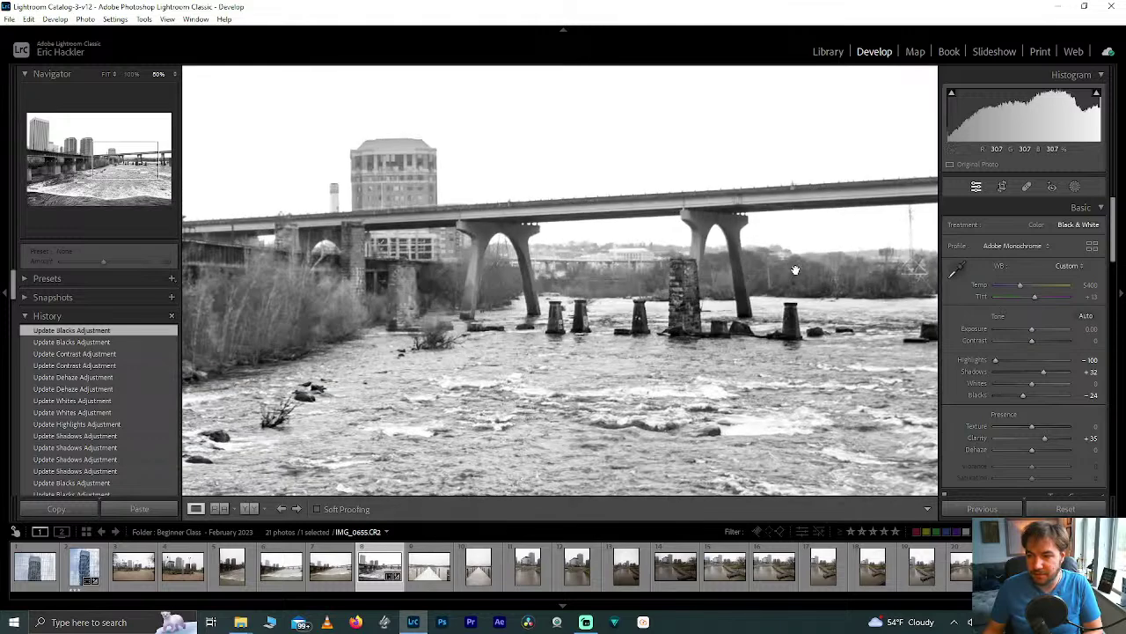
click(1062, 188)
click(1074, 186)
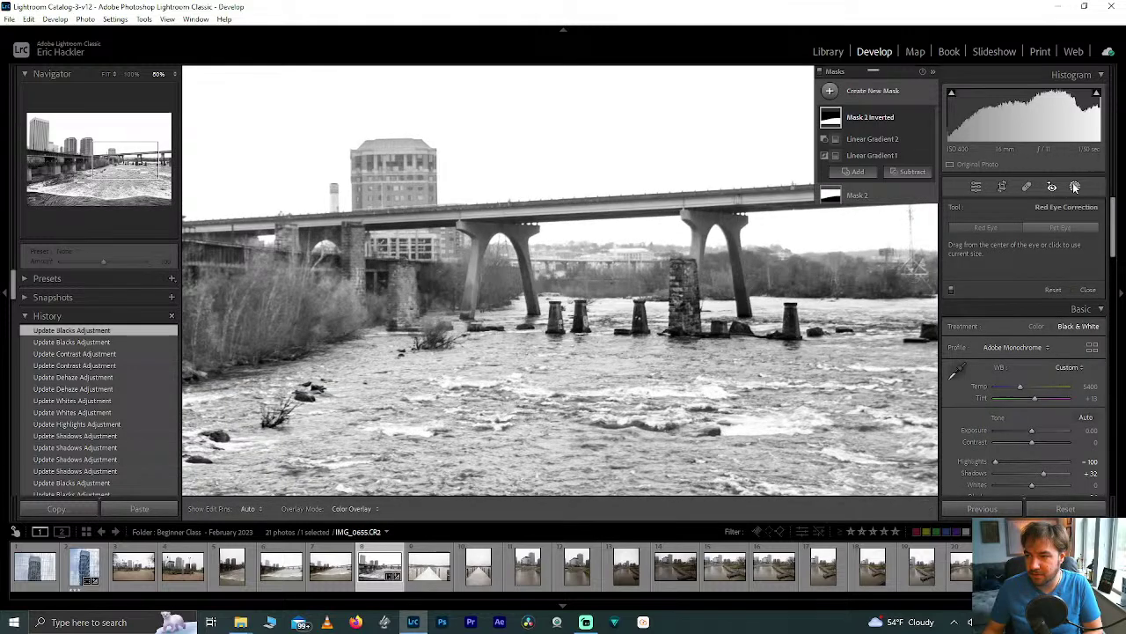
click(929, 118)
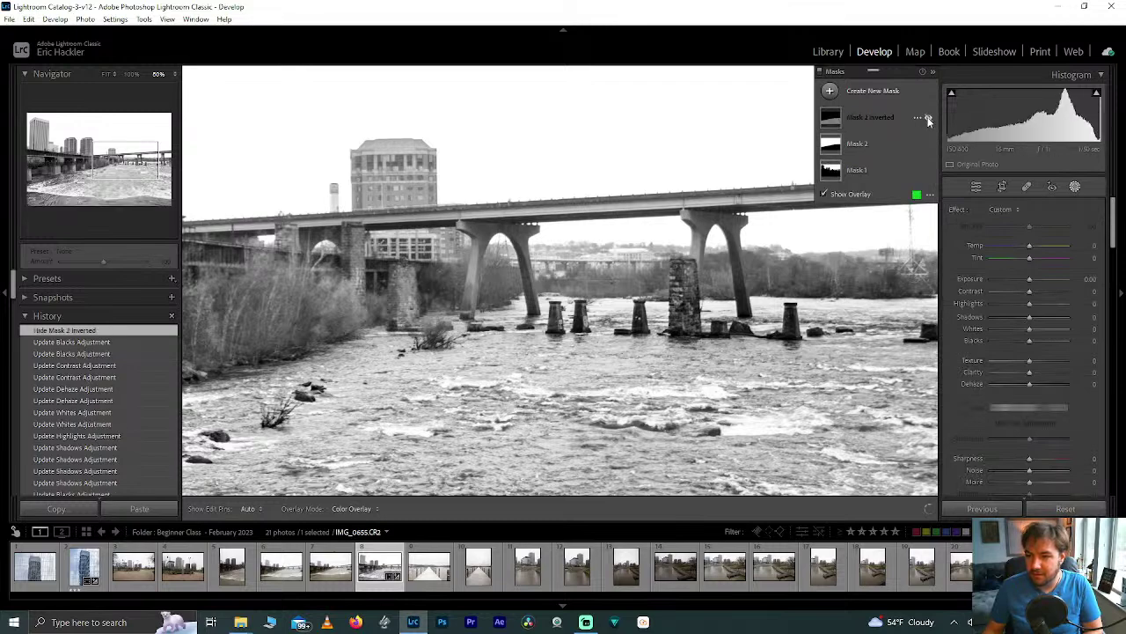
click(928, 118)
click(928, 118)
click(928, 118)
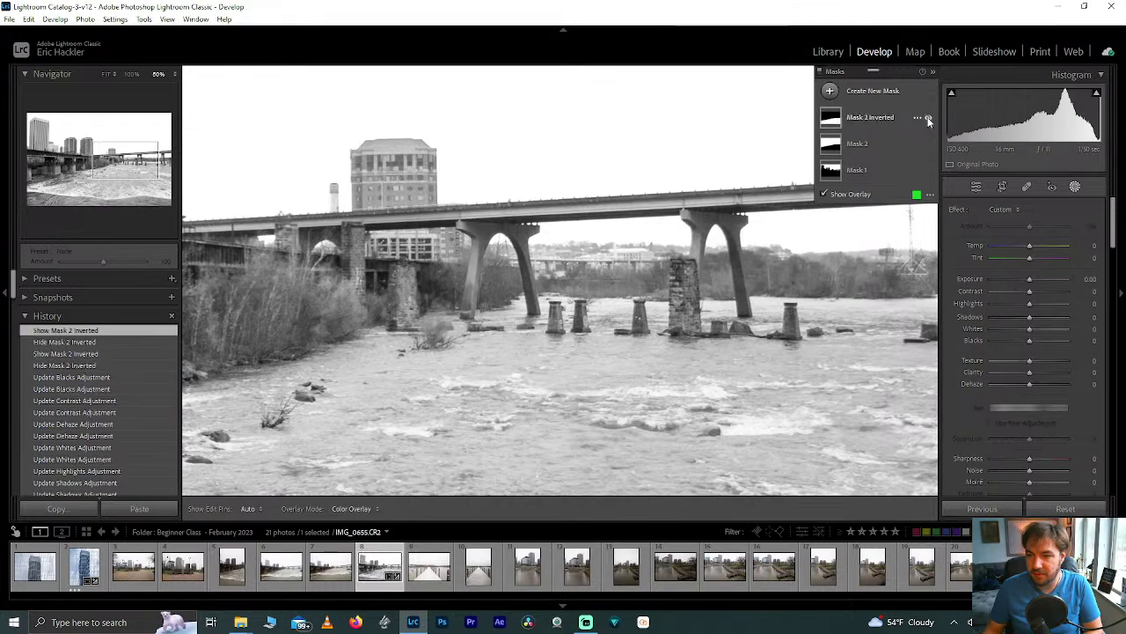
Subtract the distant bridge's pier leg from Mask 2 Inverted with an object selection brushed along it
click(872, 118)
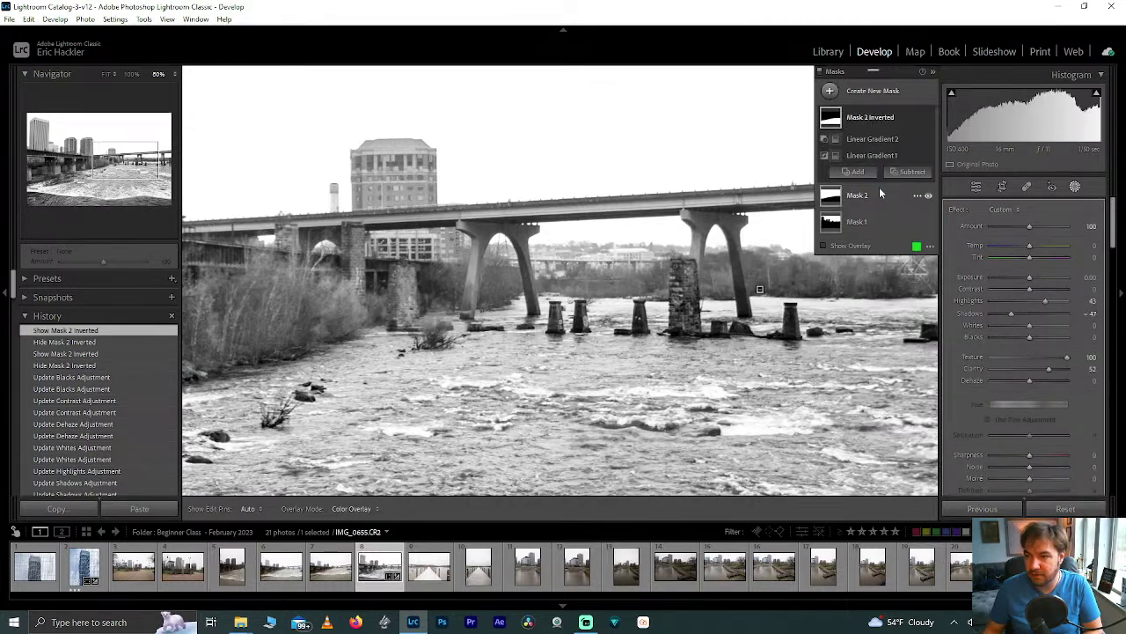
click(908, 173)
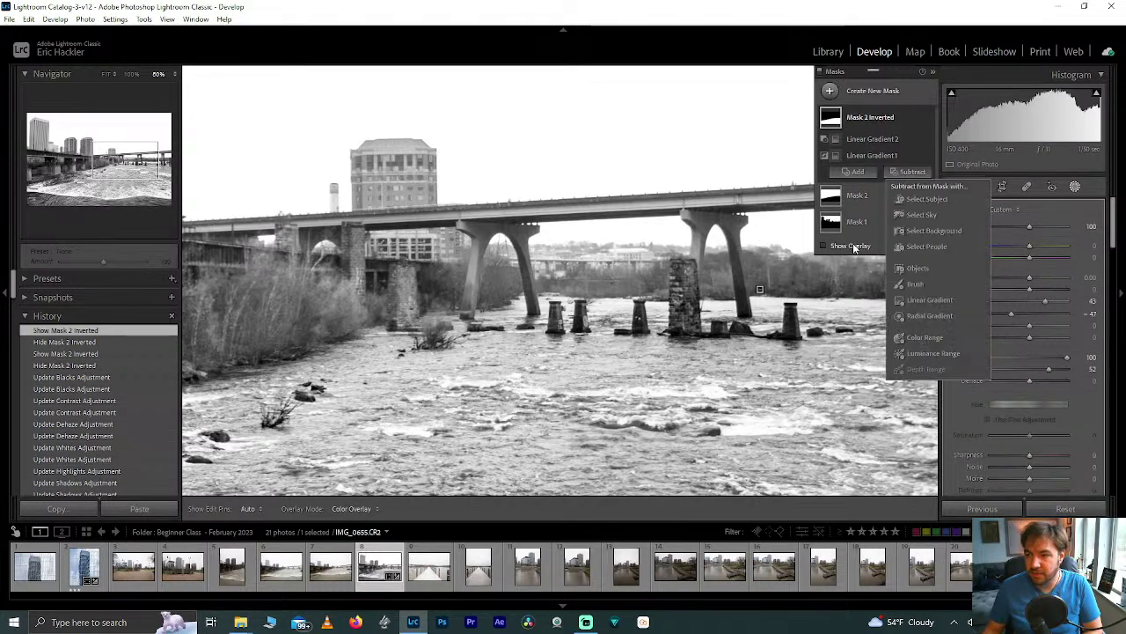
click(937, 271)
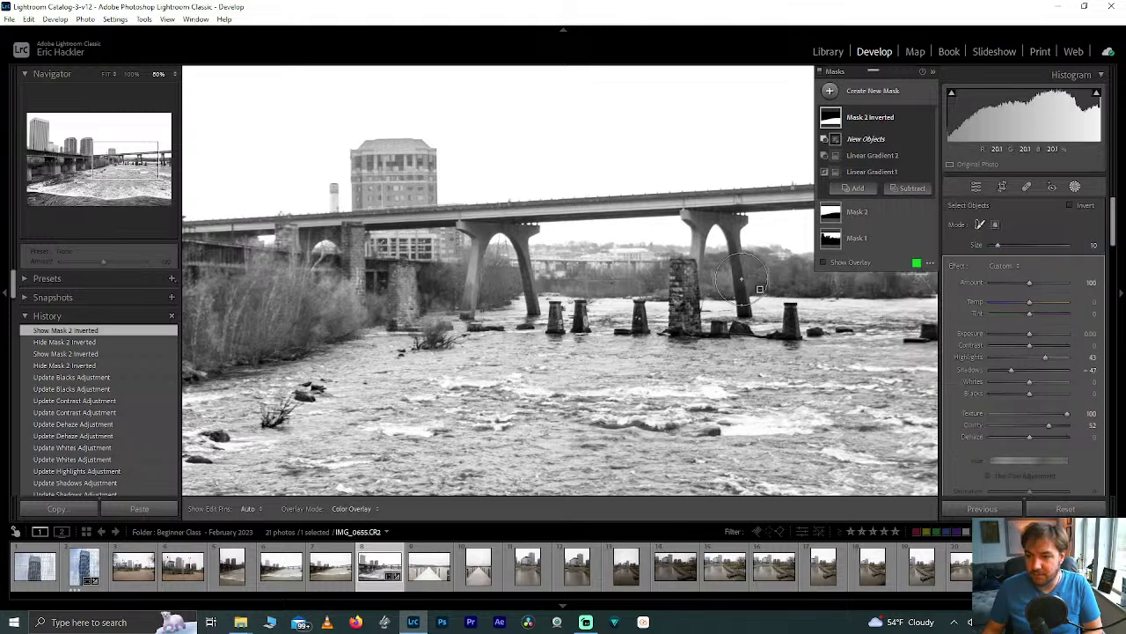
drag(740, 278, 746, 324)
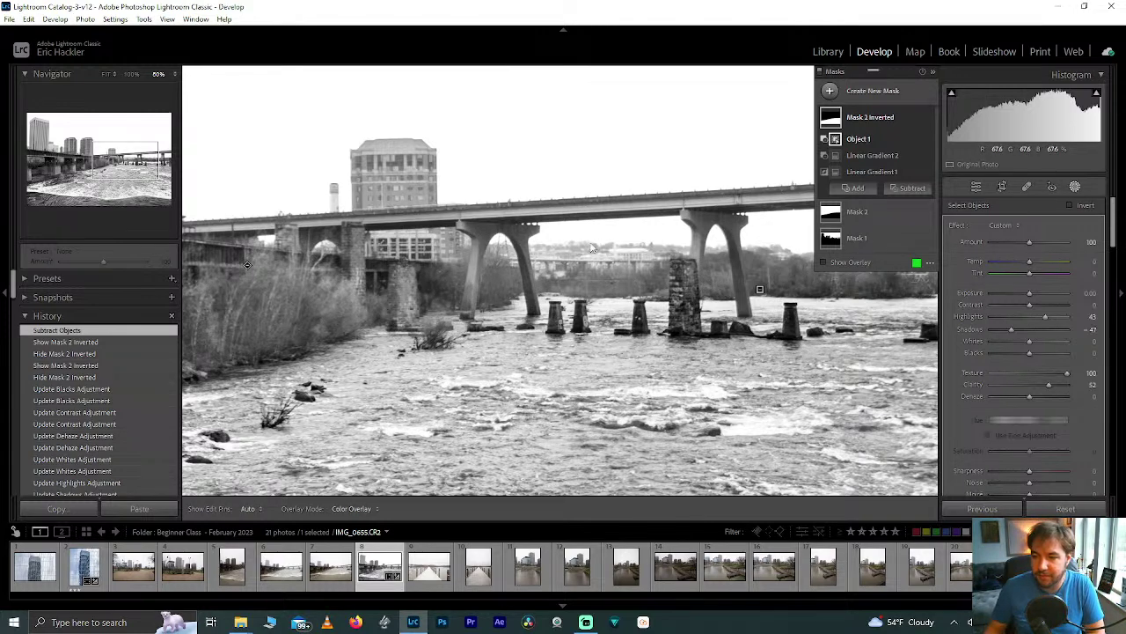
Compare the photo with Mask 2 Inverted hidden and shown, both close up on the bridge and fitted to the view
click(928, 118)
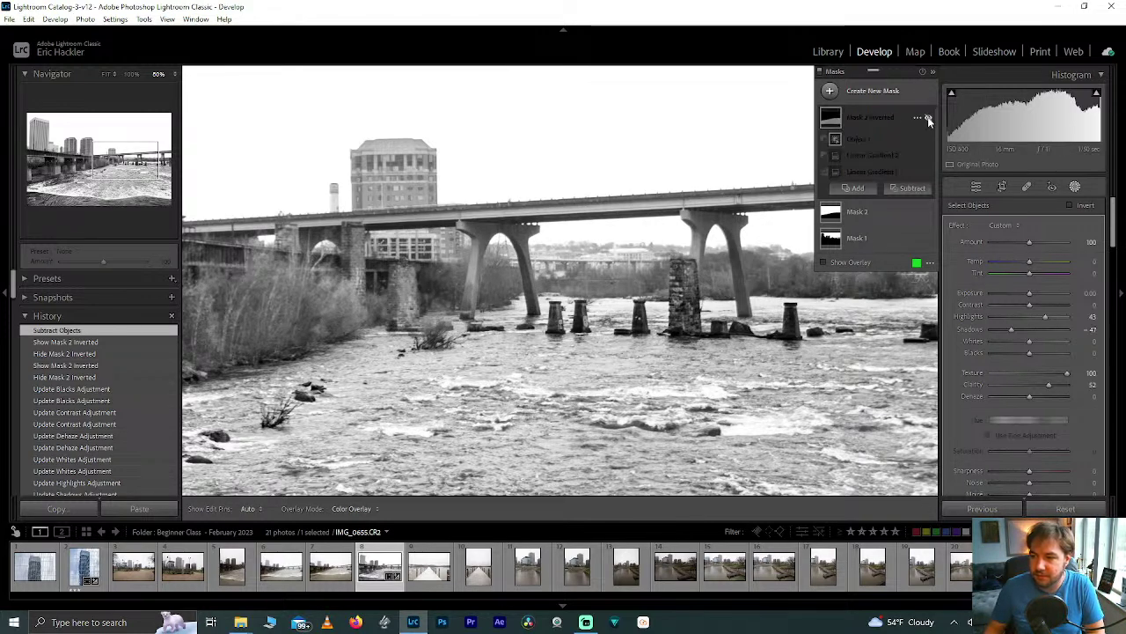
click(929, 118)
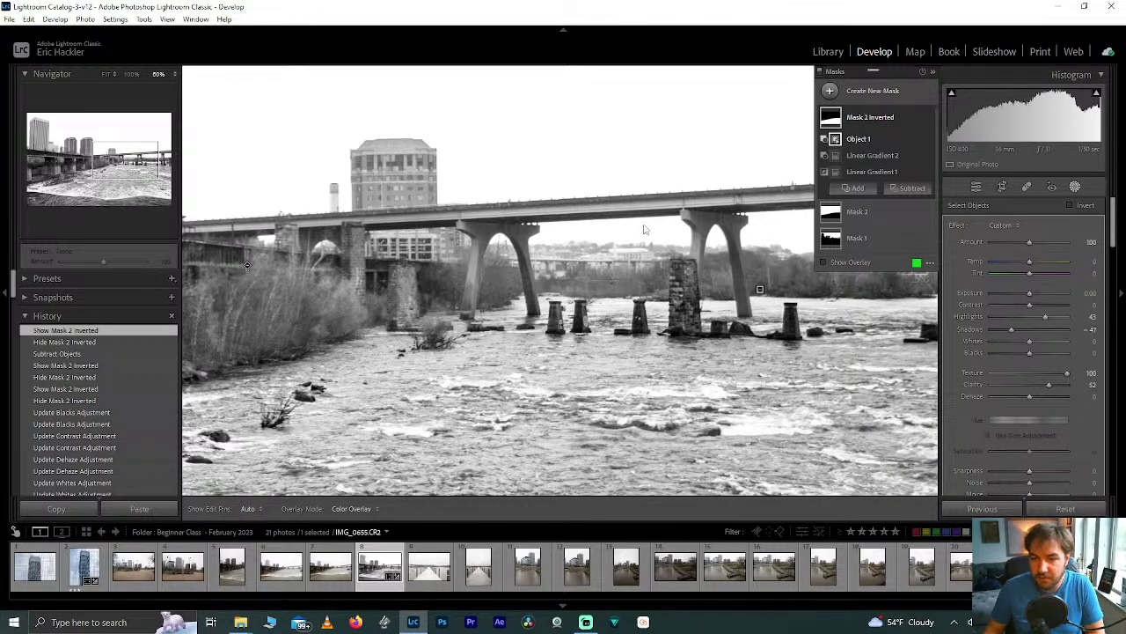
click(928, 118)
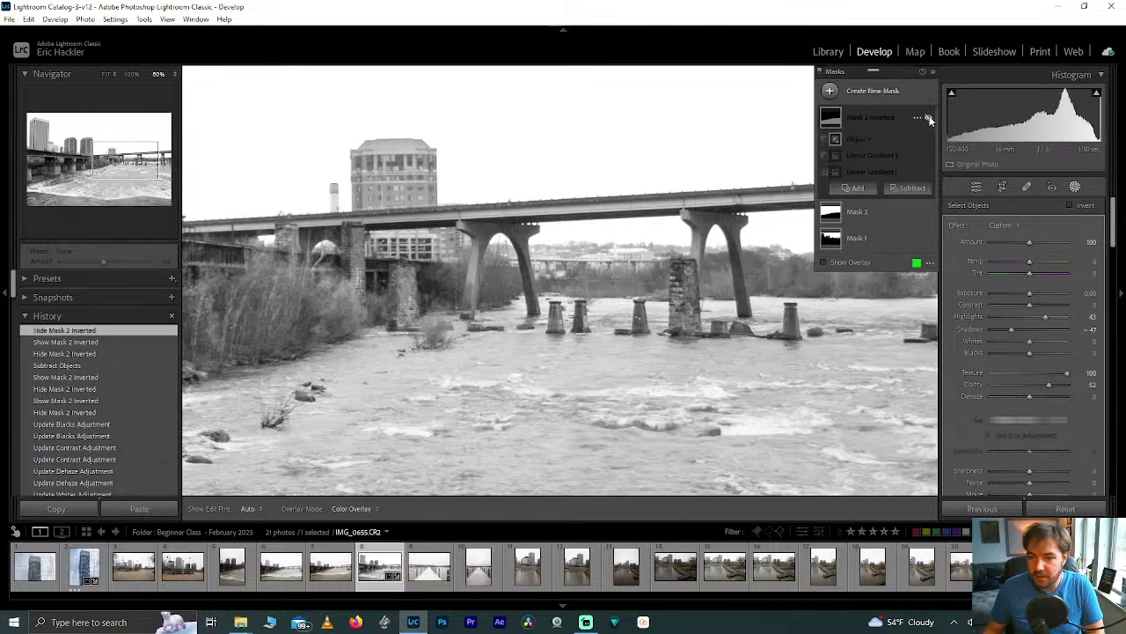
click(928, 118)
click(117, 145)
click(117, 157)
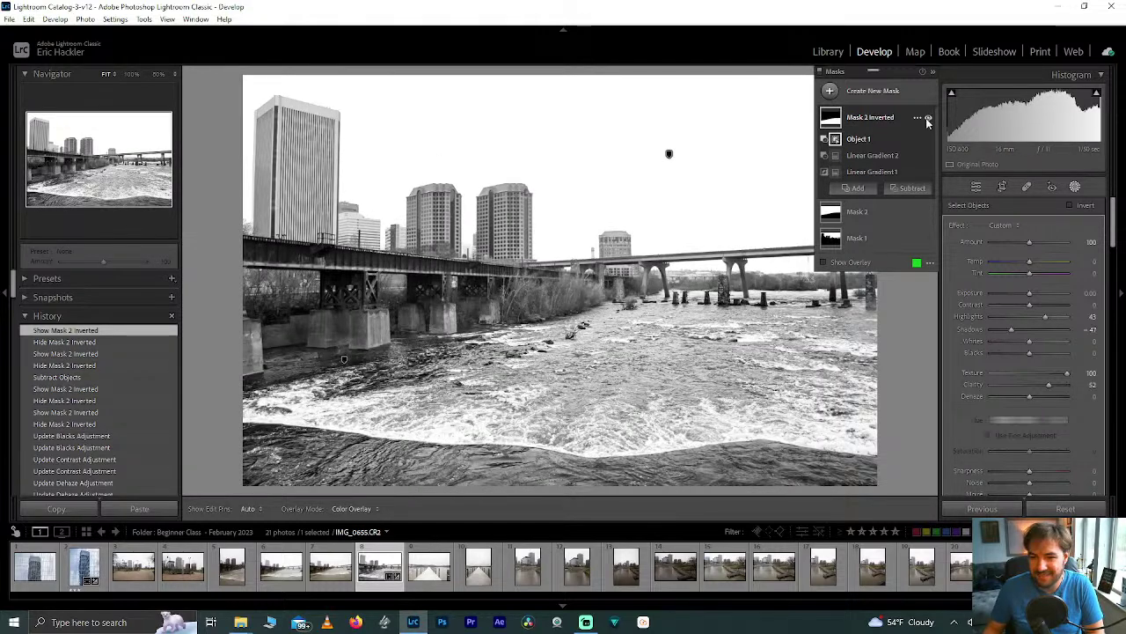
click(926, 118)
click(926, 118)
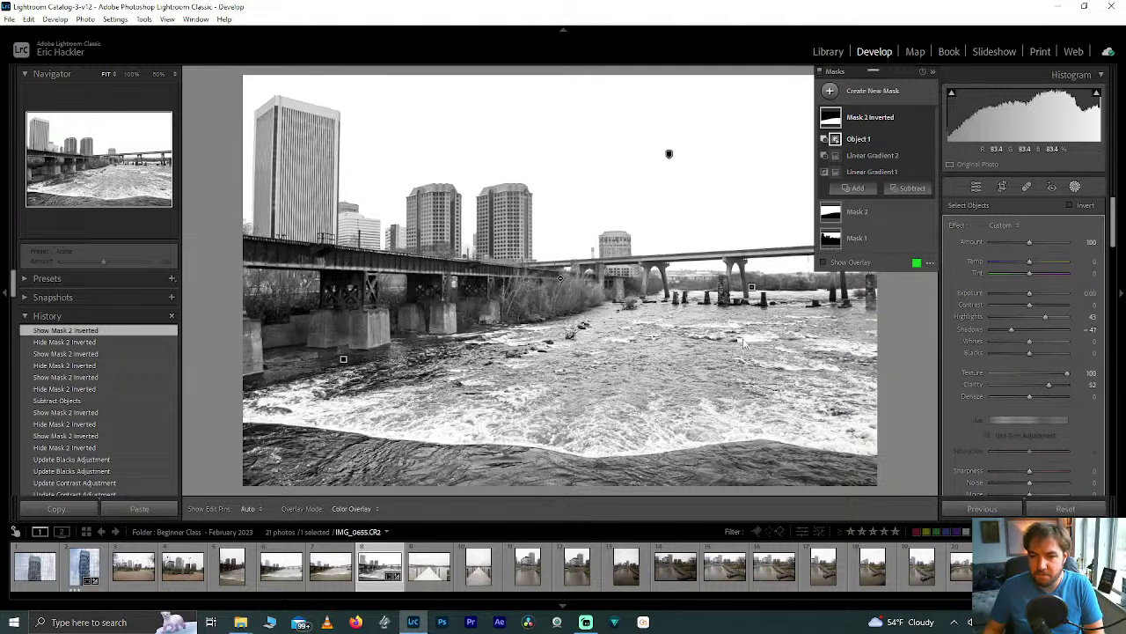
Create a new object selection mask on the tall office tower, brushing over the whole building at size 22
click(871, 92)
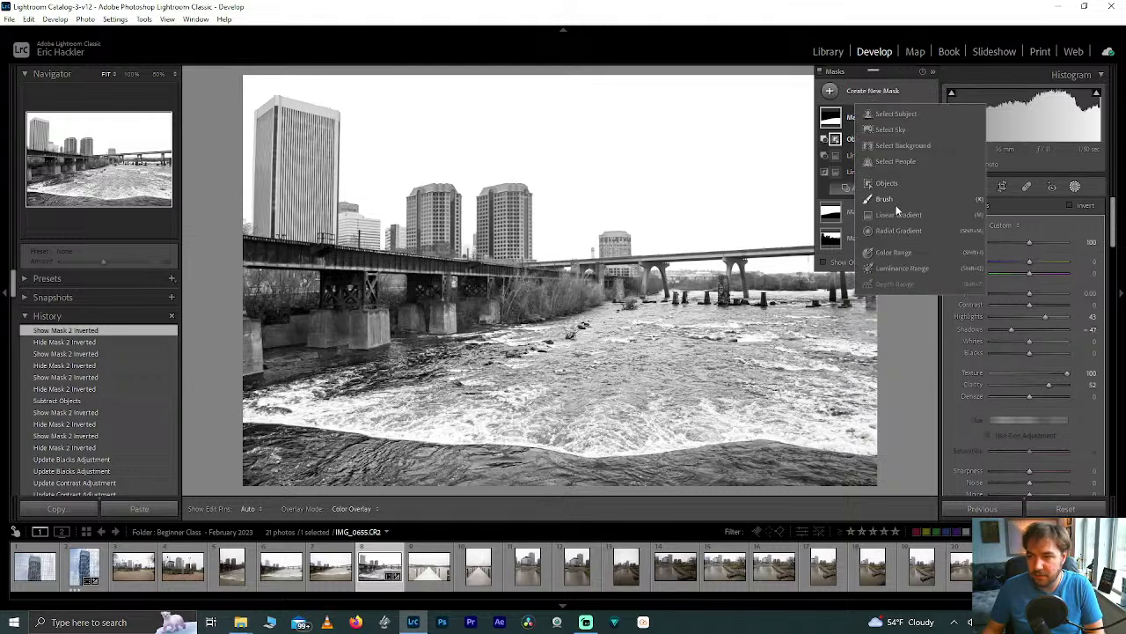
click(891, 183)
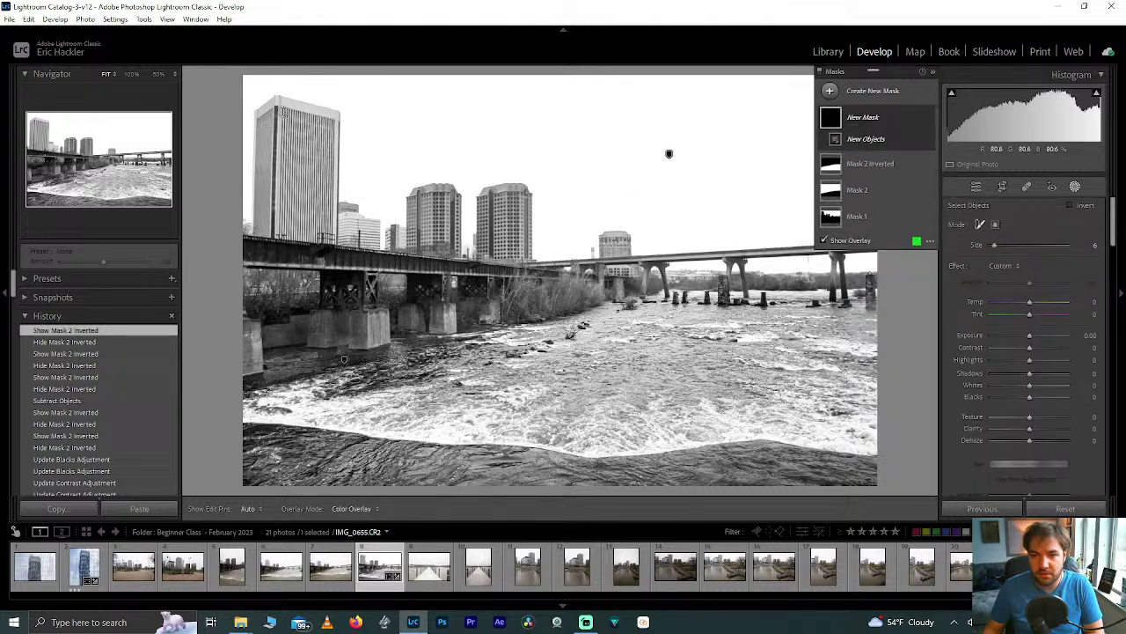
mouse_move(262, 112)
mouse_down()
mouse_move(300, 109)
mouse_move(326, 128)
mouse_move(269, 141)
mouse_move(327, 156)
mouse_move(328, 168)
mouse_move(265, 168)
mouse_move(258, 187)
mouse_move(263, 216)
mouse_move(325, 229)
mouse_move(332, 199)
mouse_move(284, 196)
mouse_up()
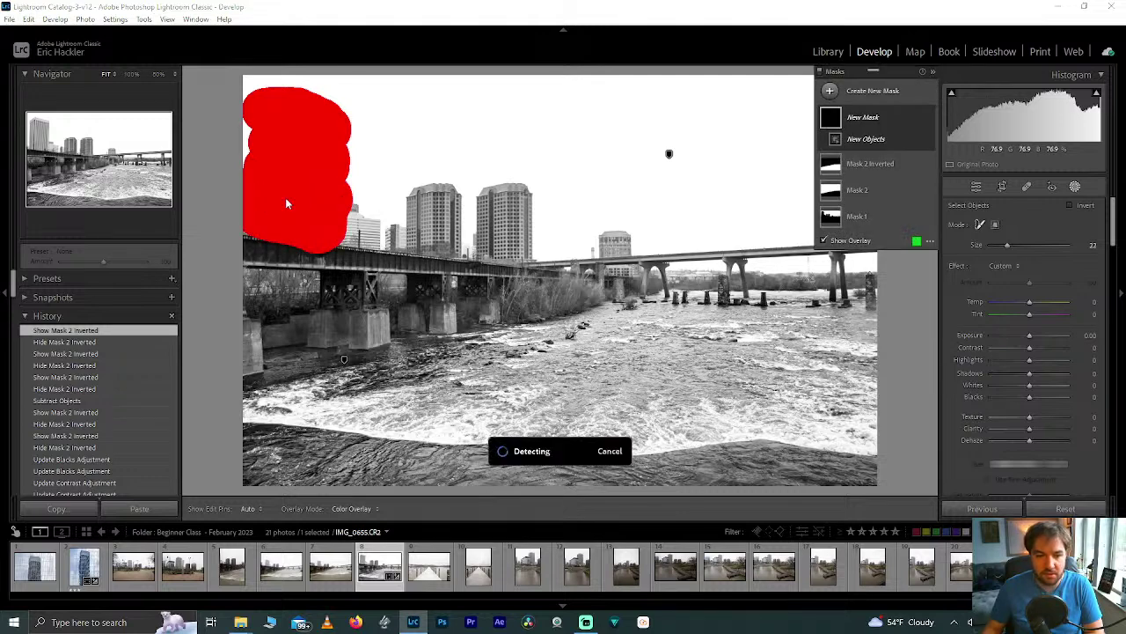
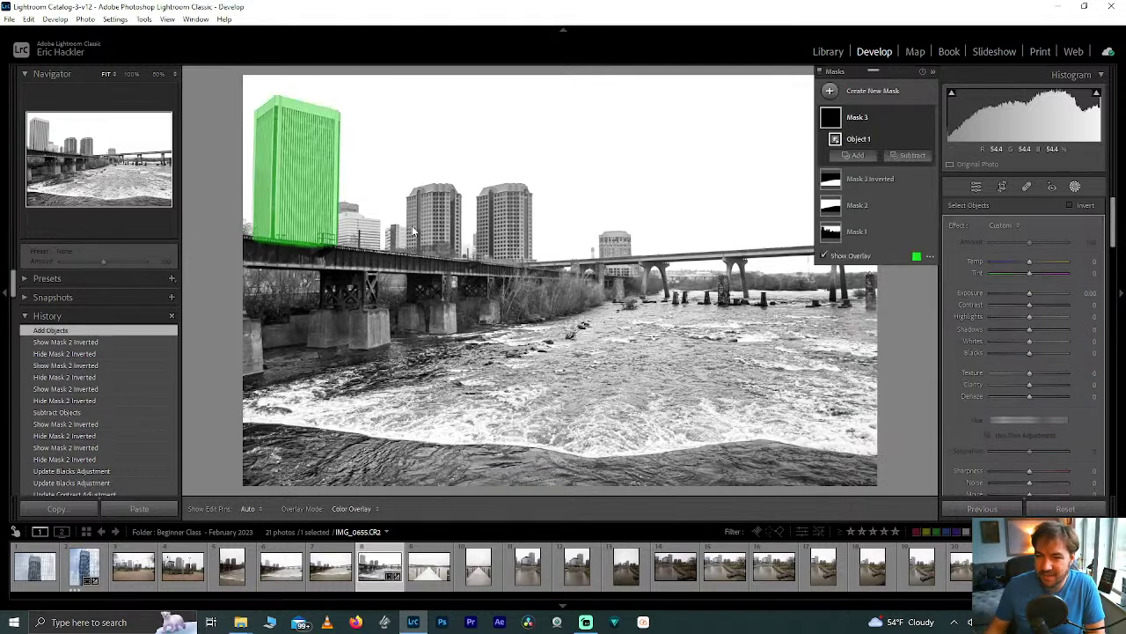
Add the two matching mid-height high-rises in the skyline to Mask 3 as separate object selections
click(864, 158)
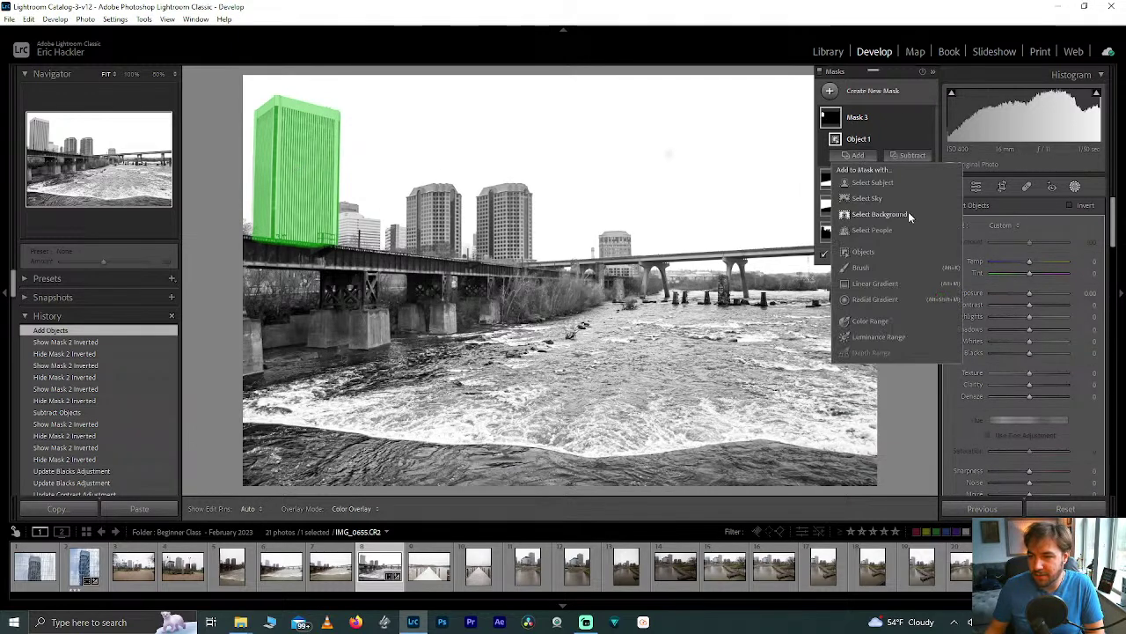
click(878, 253)
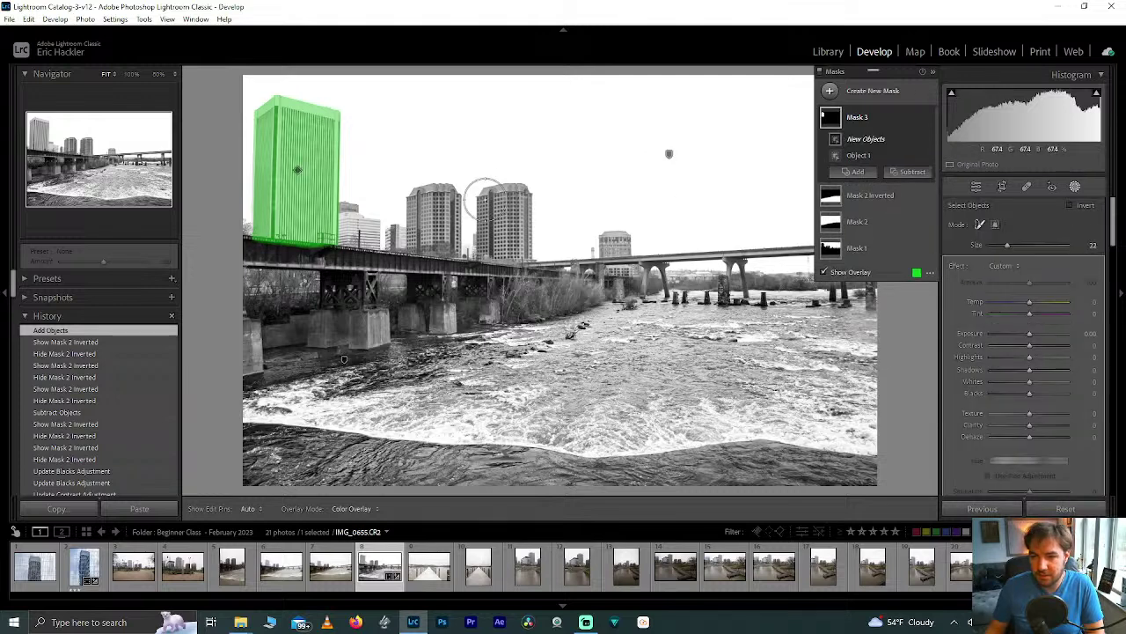
mouse_move(489, 193)
mouse_down()
mouse_move(522, 188)
mouse_move(520, 243)
mouse_move(490, 244)
mouse_move(486, 212)
mouse_move(517, 211)
mouse_move(523, 246)
mouse_up()
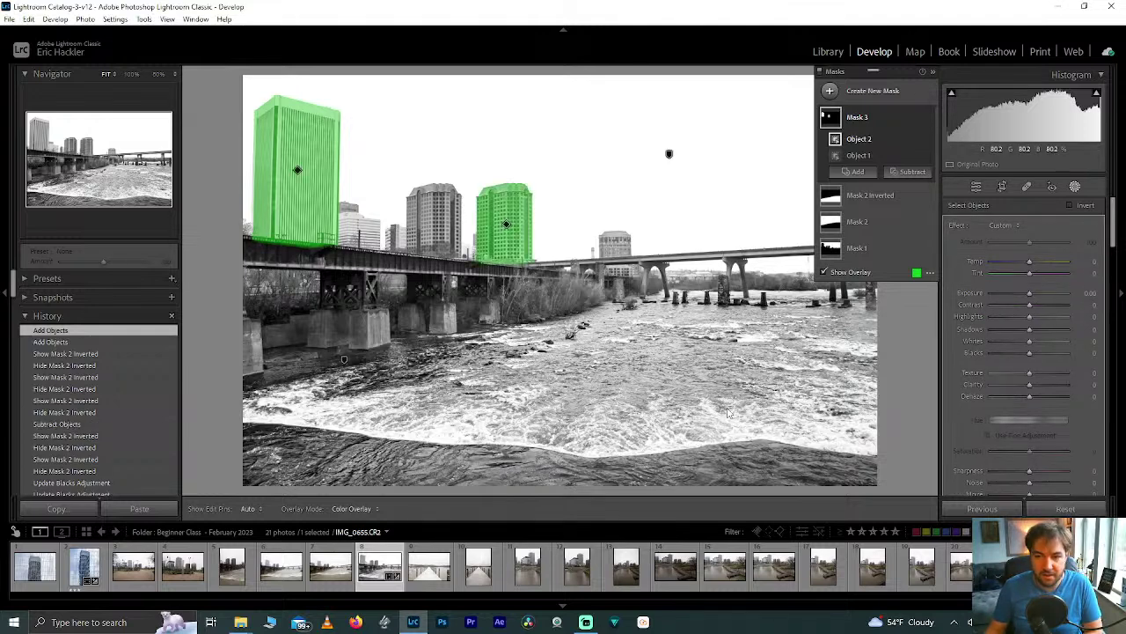
click(875, 178)
click(879, 271)
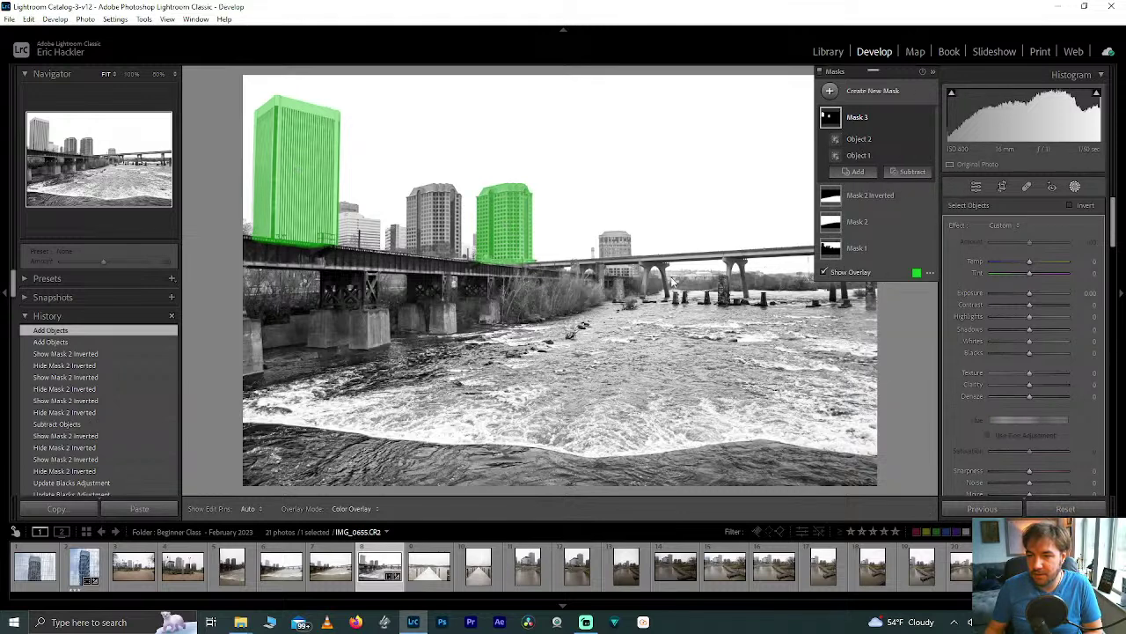
mouse_move(412, 192)
mouse_down()
mouse_move(451, 204)
mouse_move(448, 223)
mouse_move(424, 219)
mouse_move(417, 232)
mouse_move(448, 243)
mouse_move(417, 247)
mouse_up()
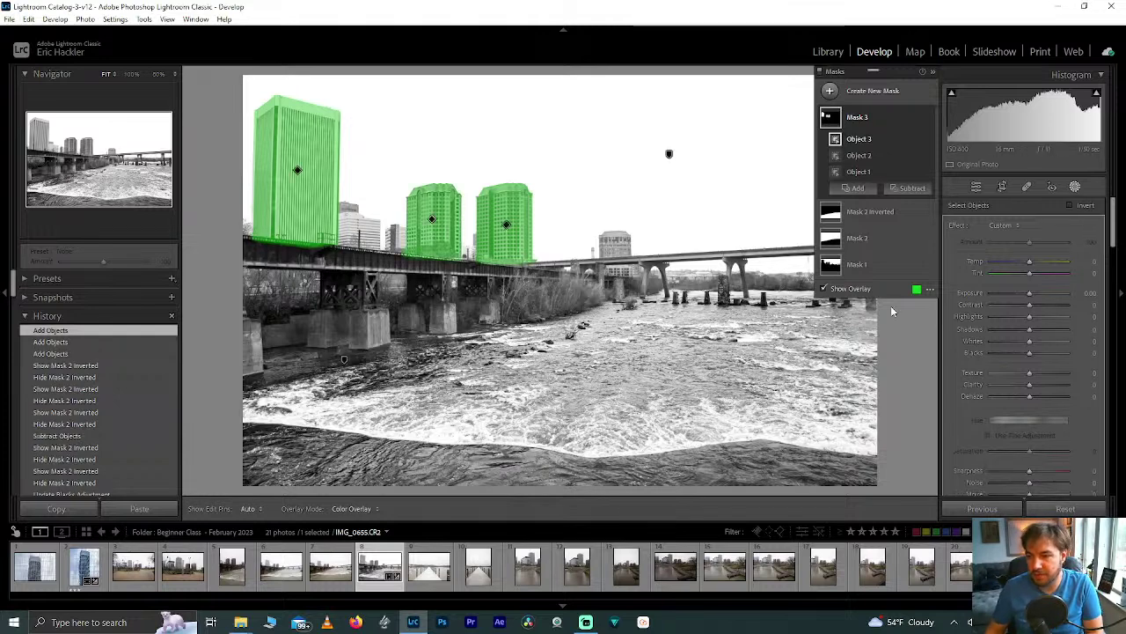
Set Mask 3's Texture to 100 and add the distant high-rise behind the arched bridge as an object selection, brushing at size 10
drag(1030, 372, 1069, 373)
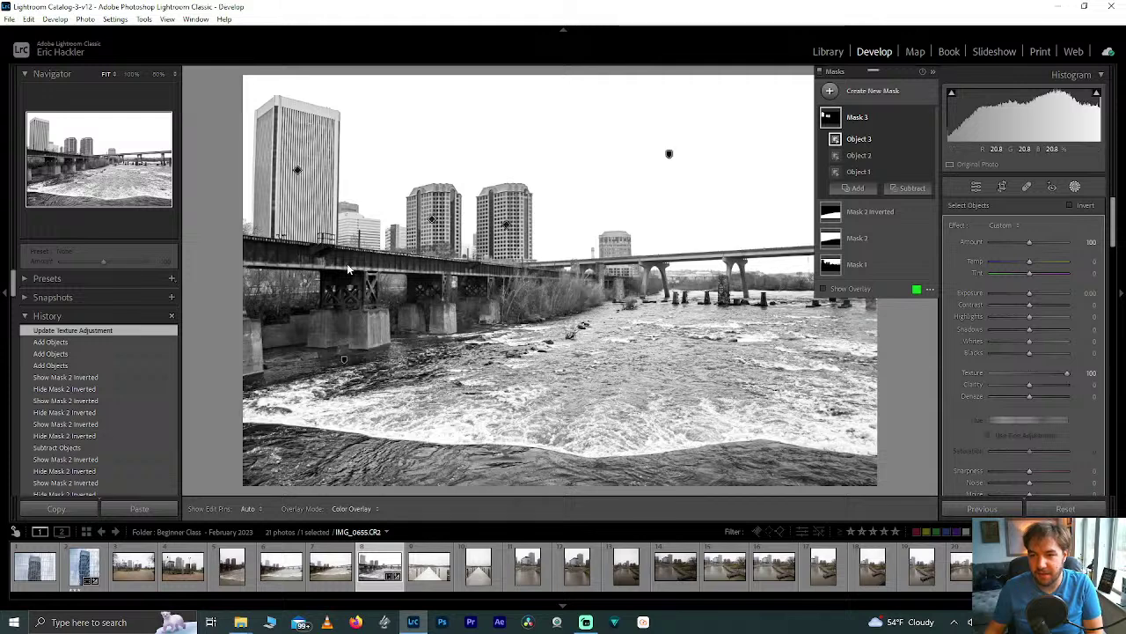
click(854, 188)
key(Escape)
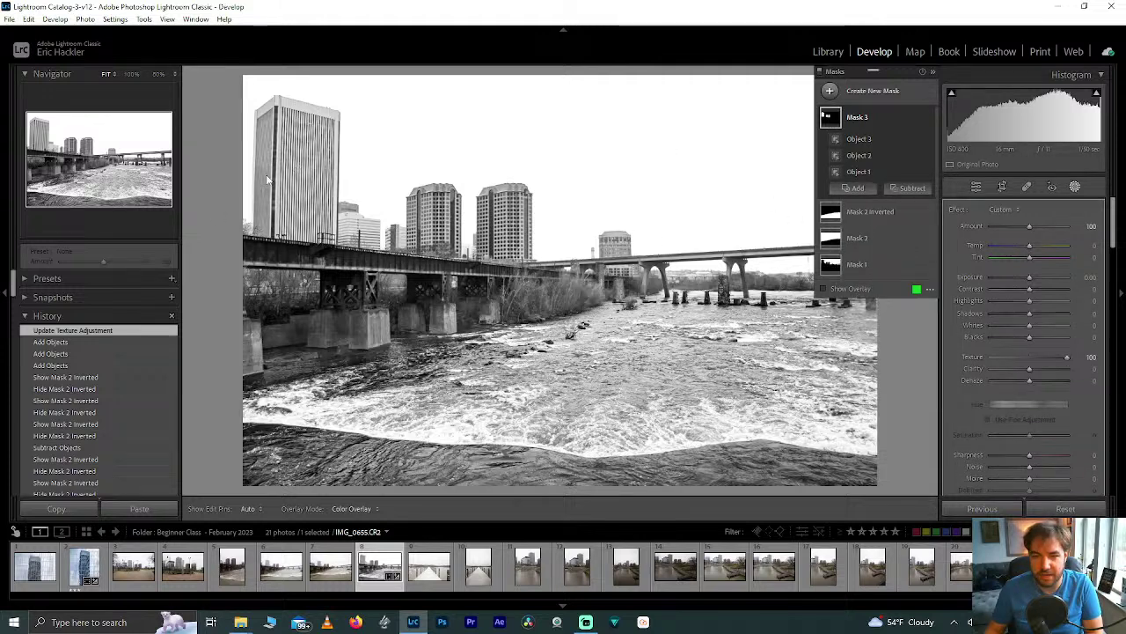
click(112, 152)
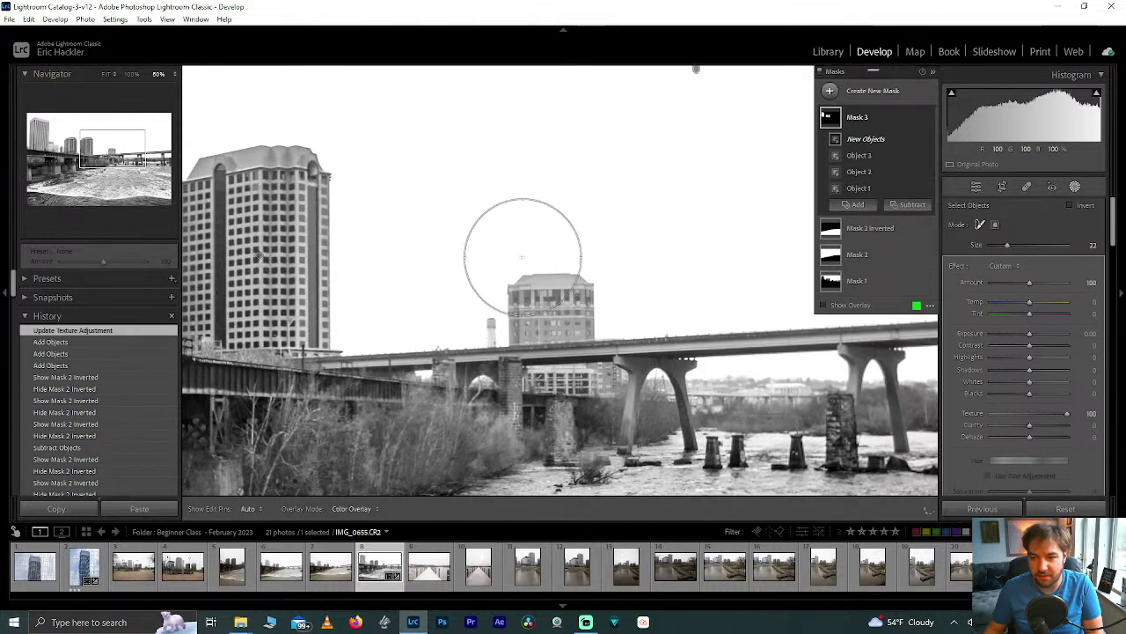
scroll(517, 270, down, 5)
scroll(520, 269, down, 2)
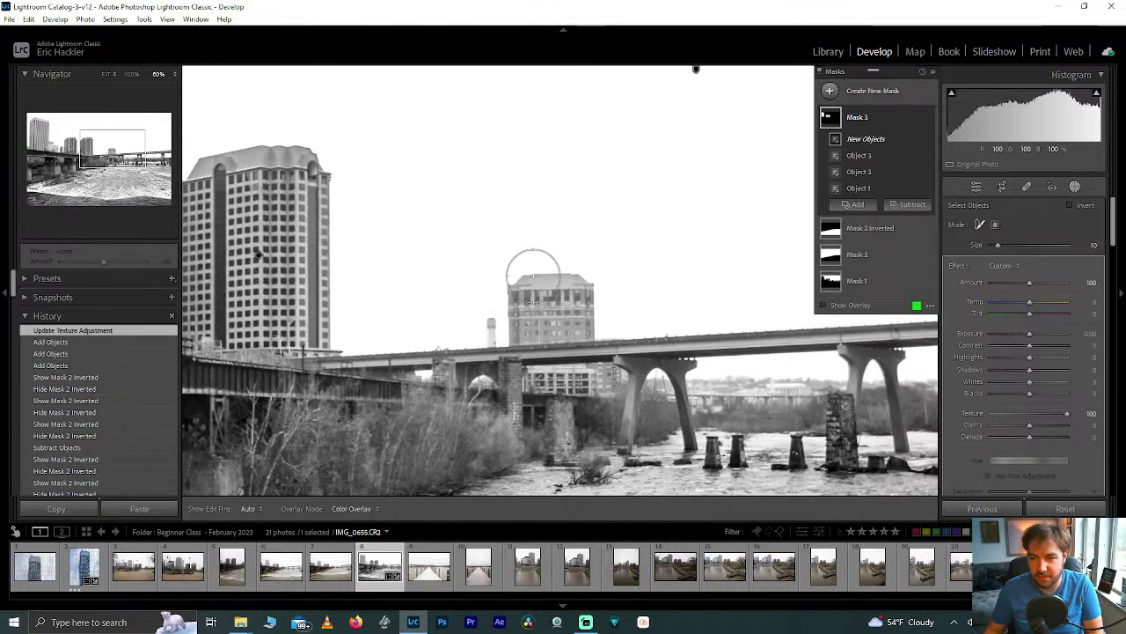
mouse_move(520, 276)
mouse_down()
mouse_move(578, 296)
mouse_move(516, 312)
mouse_move(580, 312)
mouse_move(598, 379)
mouse_move(544, 375)
mouse_move(528, 342)
mouse_move(536, 327)
mouse_move(539, 335)
mouse_up()
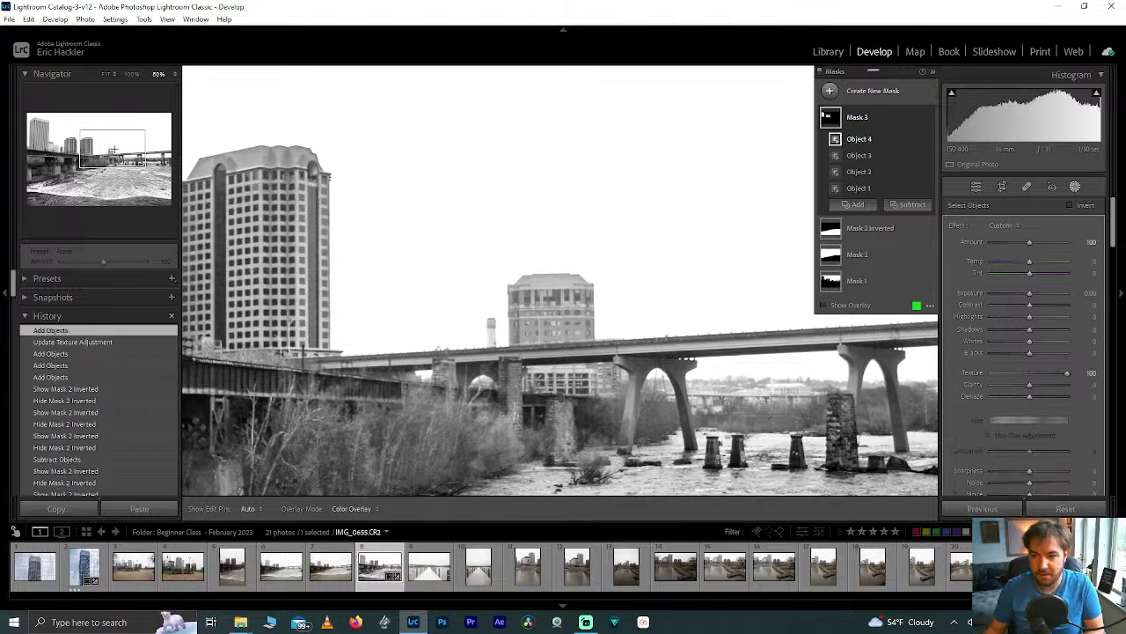
click(826, 306)
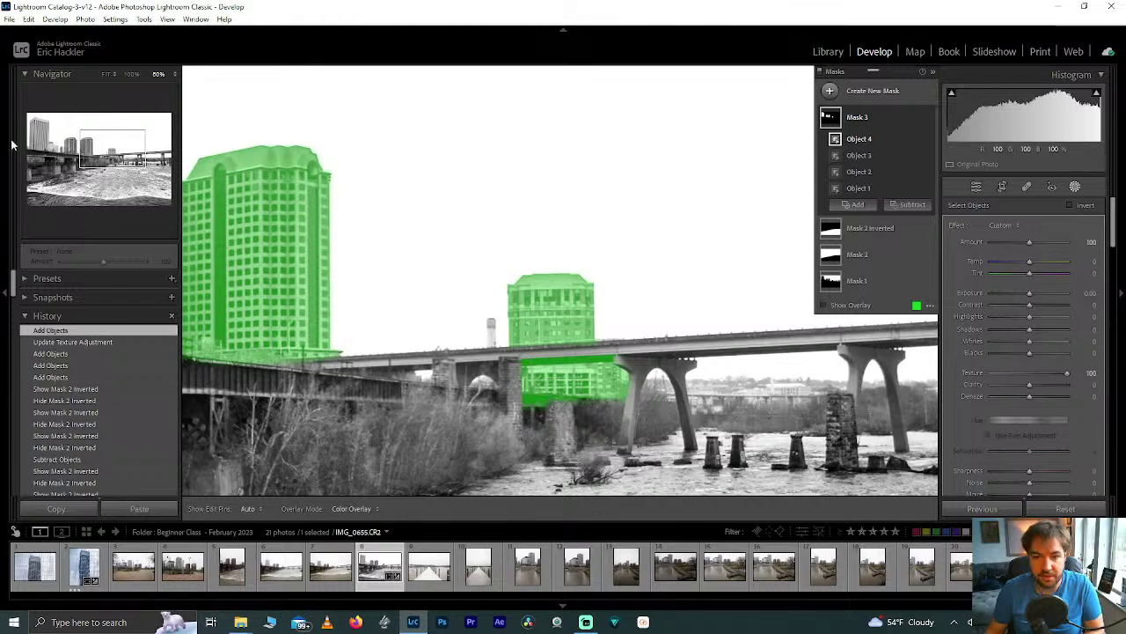
key(z)
key(o)
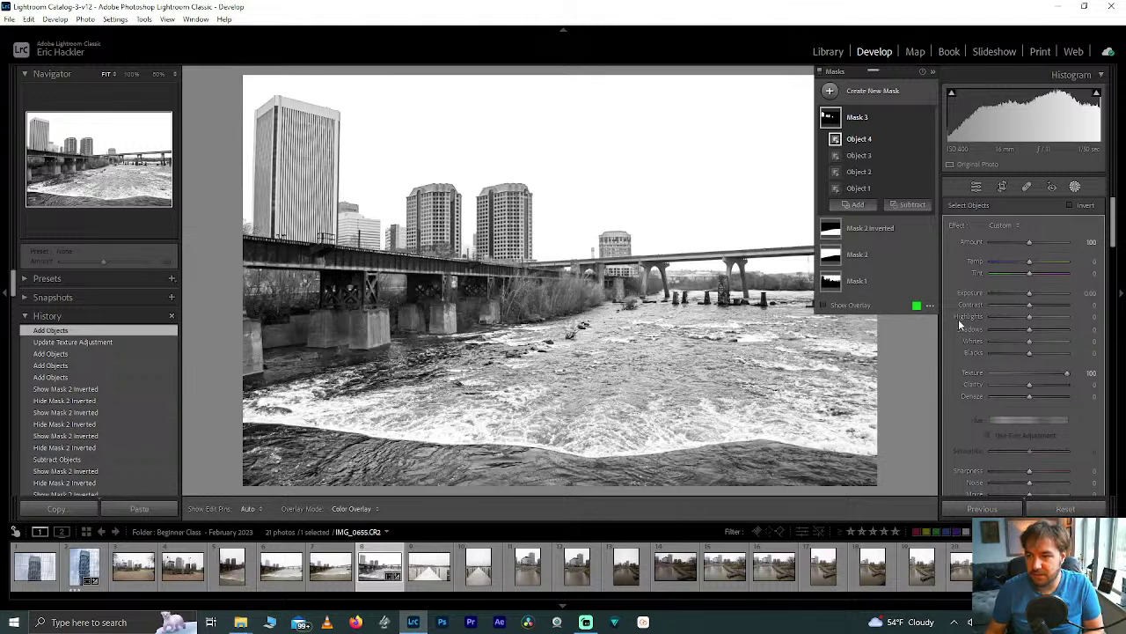
Compare the photo with Mask 3 hidden and shown
click(873, 95)
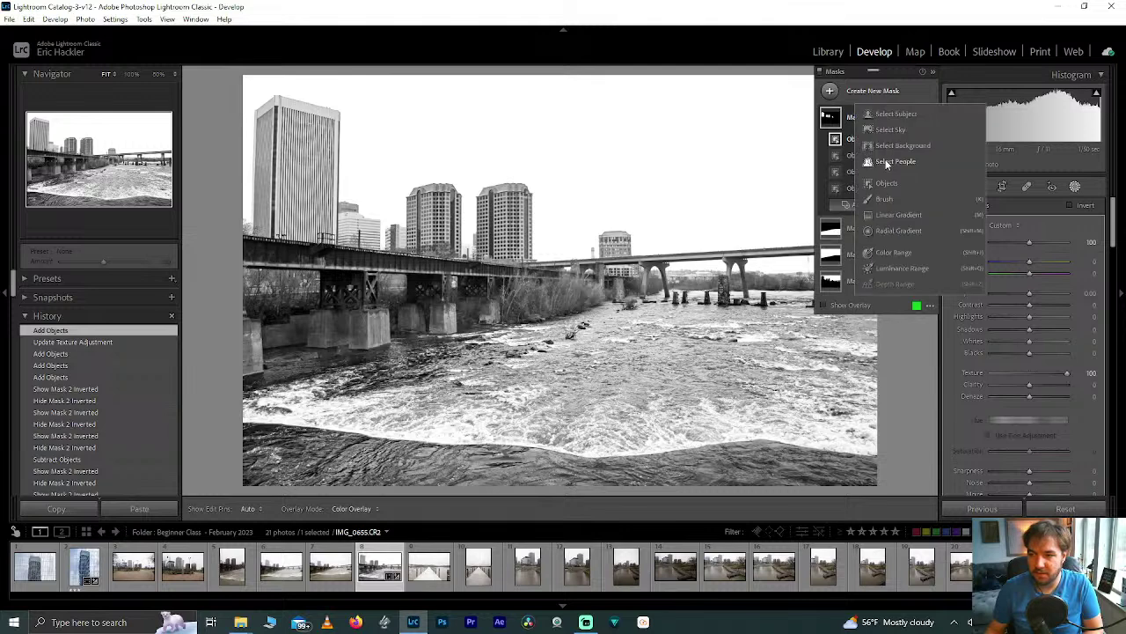
click(874, 97)
click(928, 118)
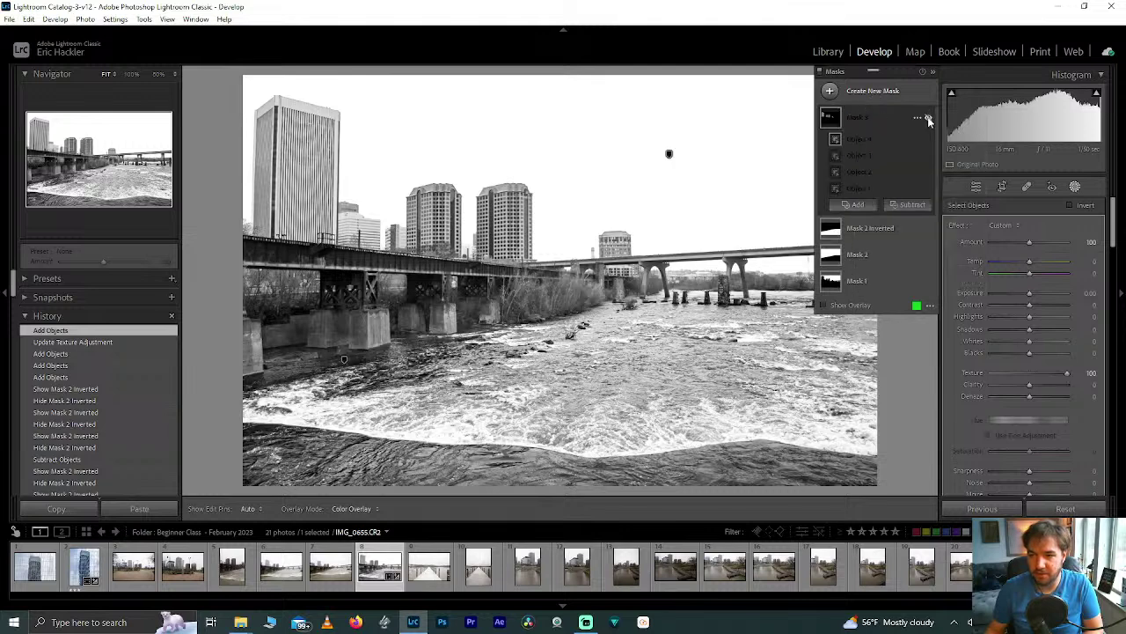
click(928, 119)
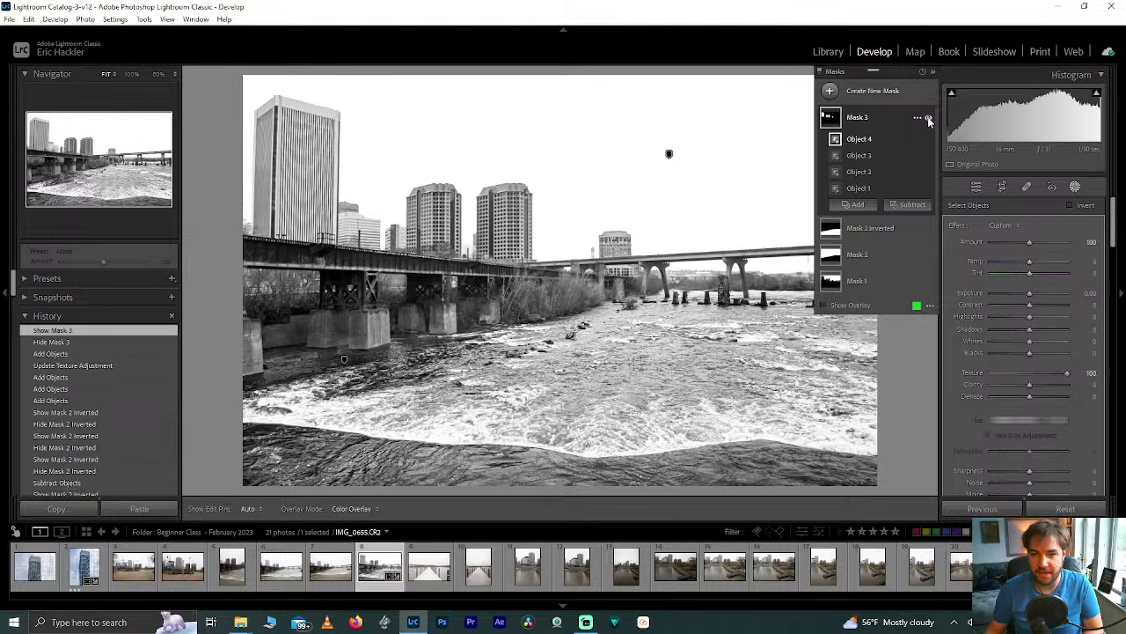
Create a new brush mask covering the whole photo with a size 36 brush, and subtract the sky from it
click(869, 93)
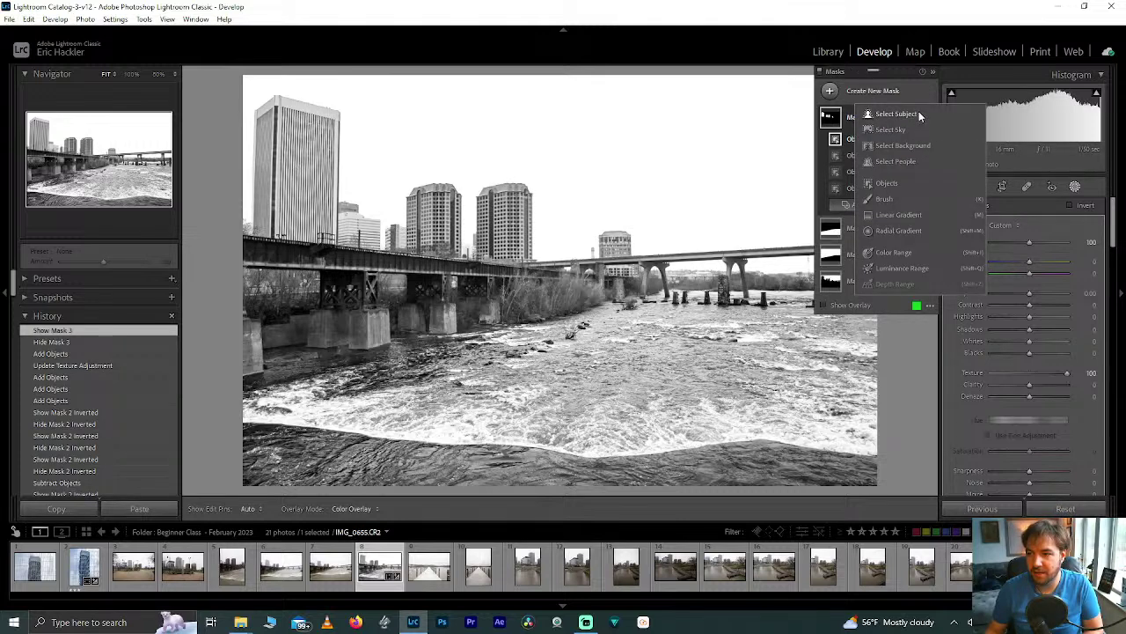
click(898, 202)
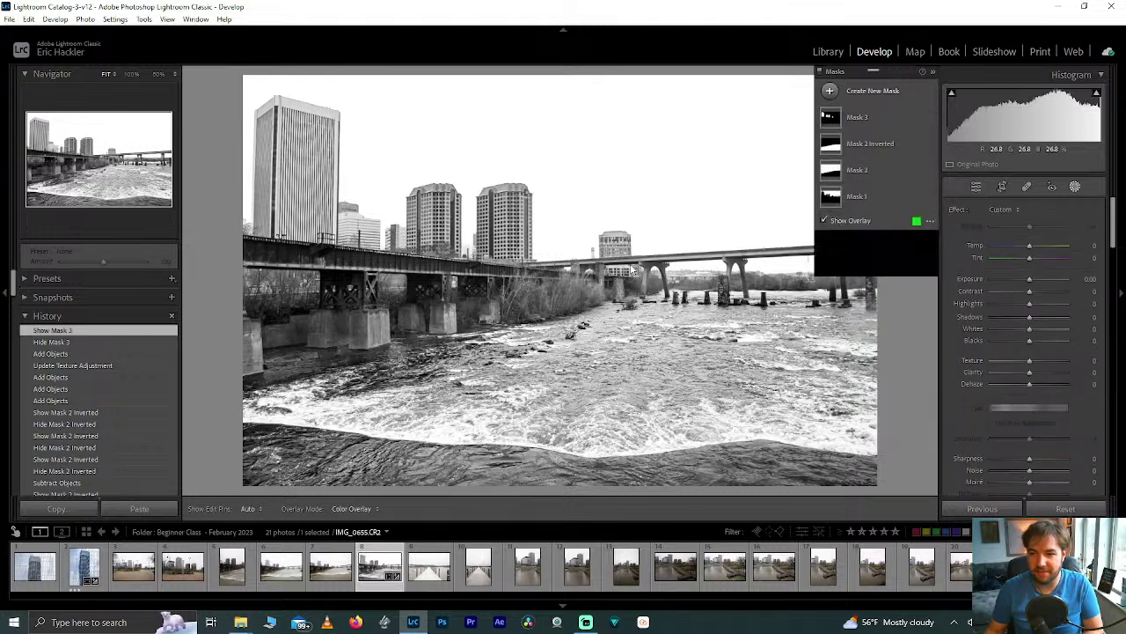
scroll(678, 277, up, 5)
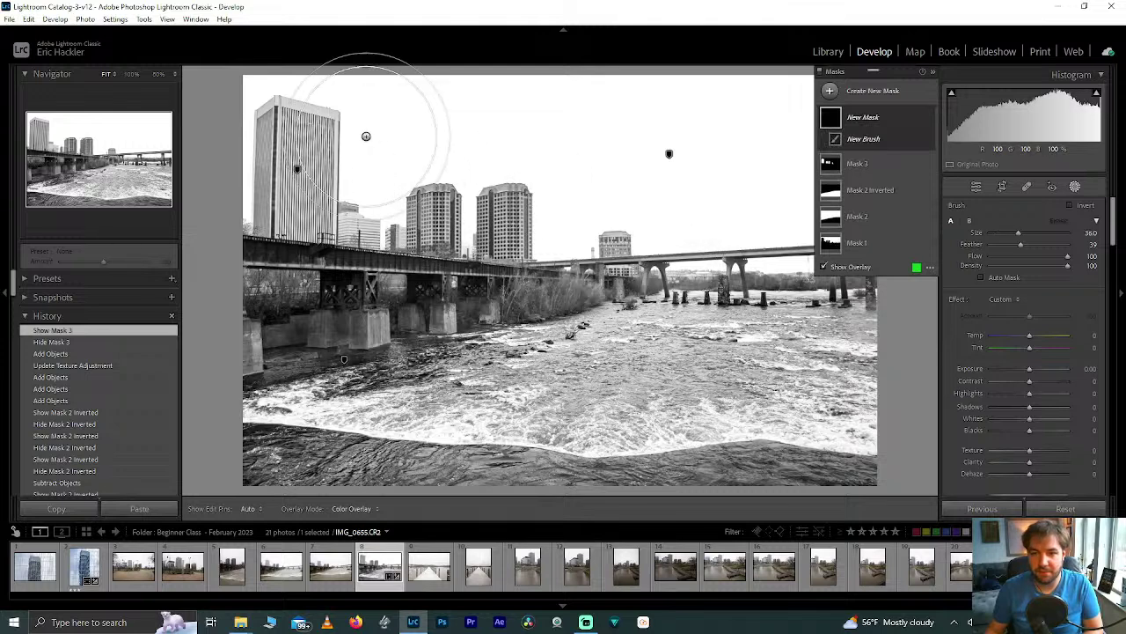
scroll(299, 97, up, 4)
mouse_move(302, 79)
mouse_down()
mouse_move(318, 155)
mouse_move(573, 146)
mouse_move(769, 118)
mouse_move(669, 52)
mouse_up()
mouse_move(379, 238)
mouse_down()
mouse_move(272, 293)
mouse_move(278, 509)
mouse_move(384, 492)
mouse_move(851, 492)
mouse_move(865, 414)
mouse_move(831, 157)
mouse_move(568, 430)
mouse_move(447, 188)
mouse_move(375, 337)
mouse_move(336, 372)
mouse_move(313, 93)
mouse_up()
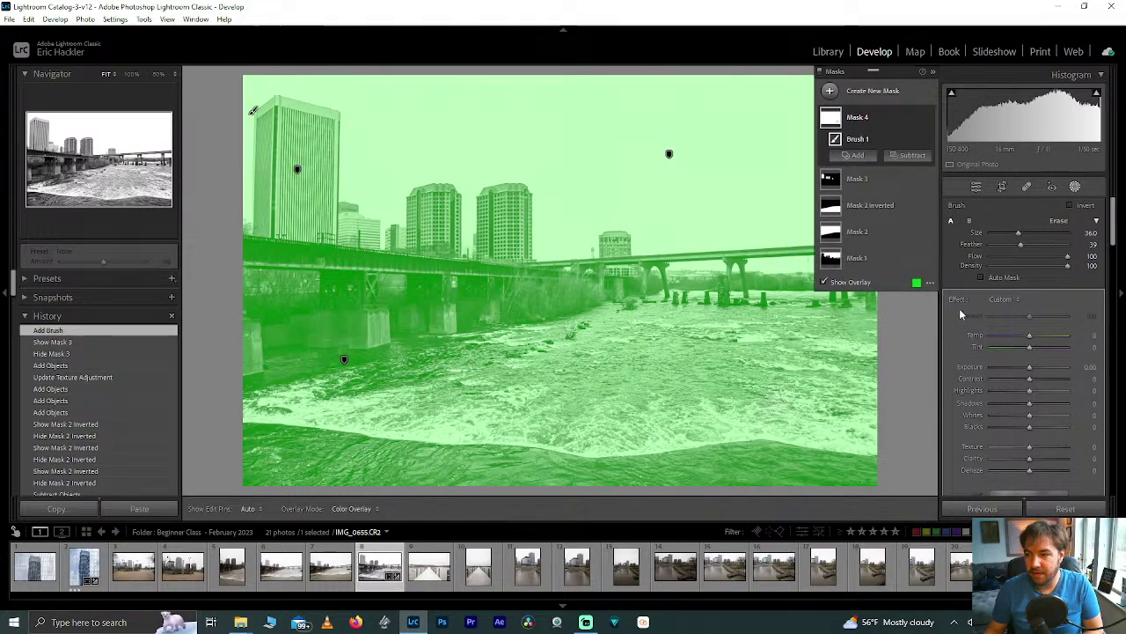
click(916, 156)
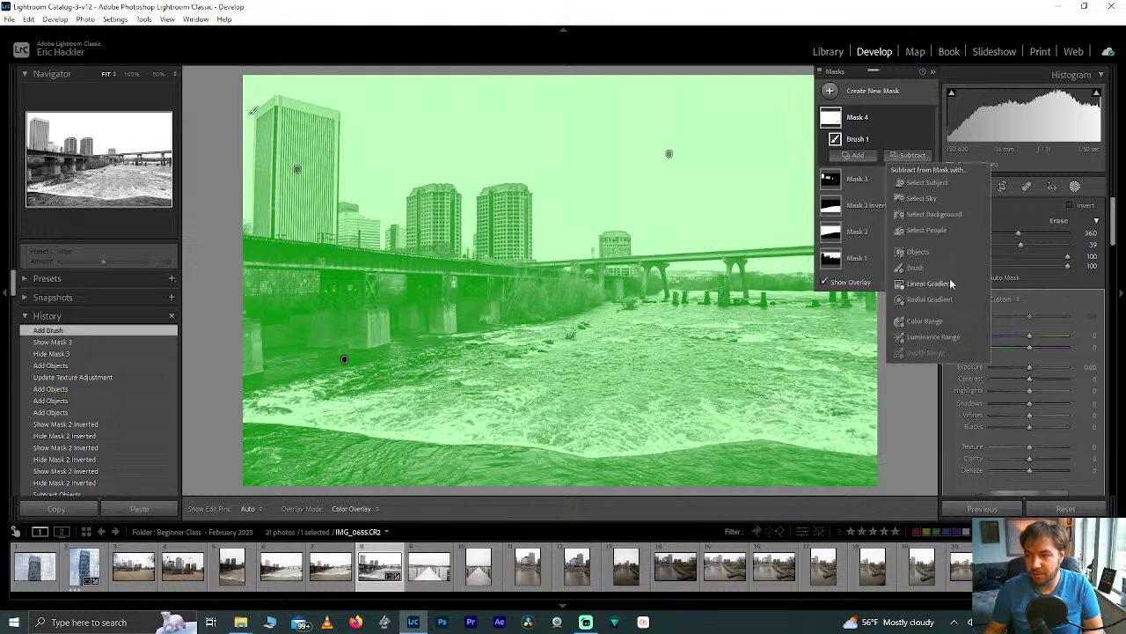
click(921, 204)
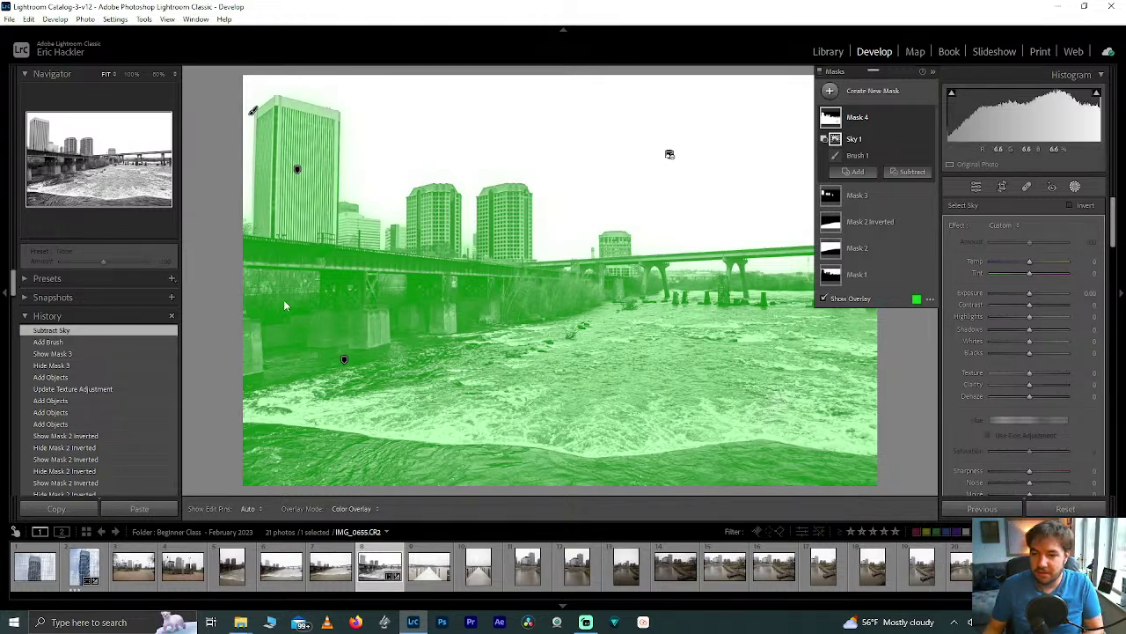
Try a Texture of 78 on Mask 4, then reset the Texture and delete the mask
mouse_move(922, 248)
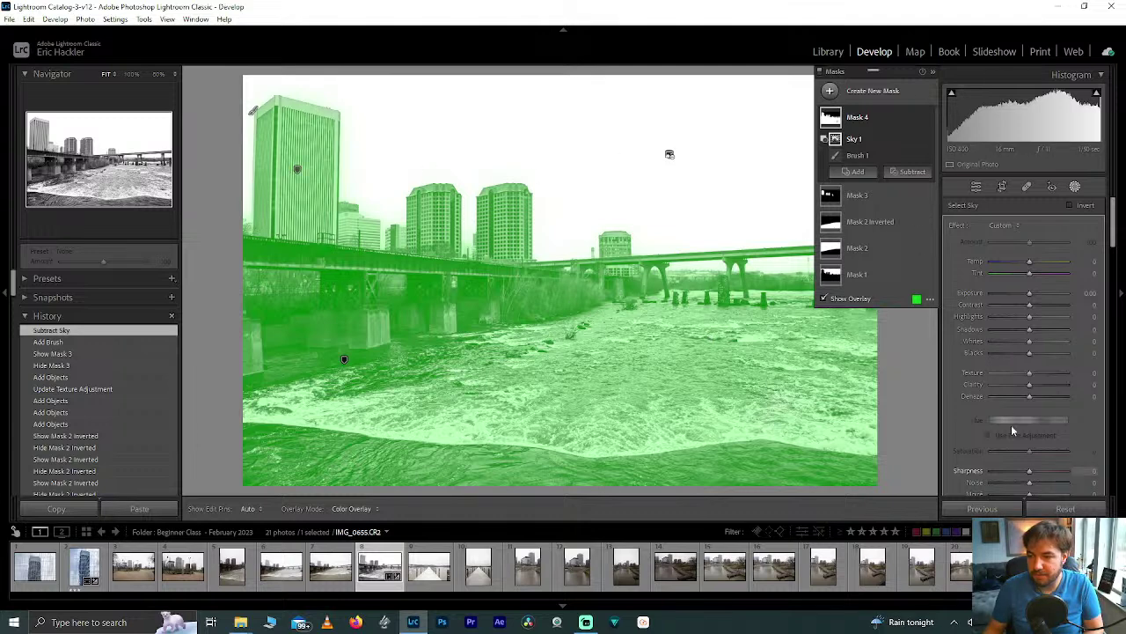
drag(1030, 376, 1120, 376)
drag(1011, 384, 1056, 375)
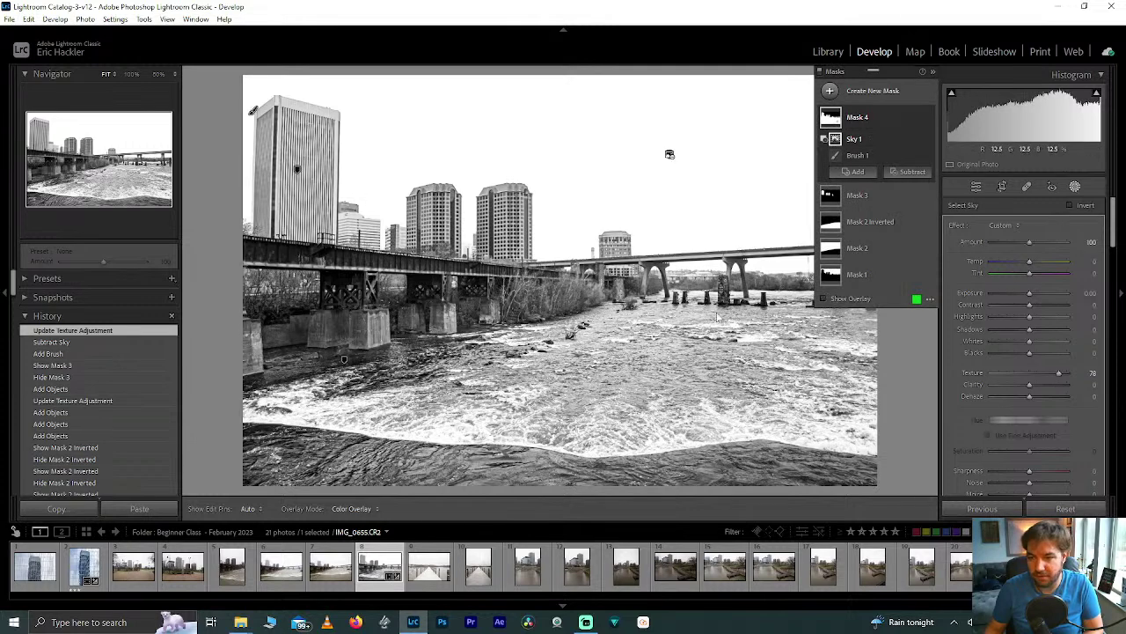
double_click(1059, 372)
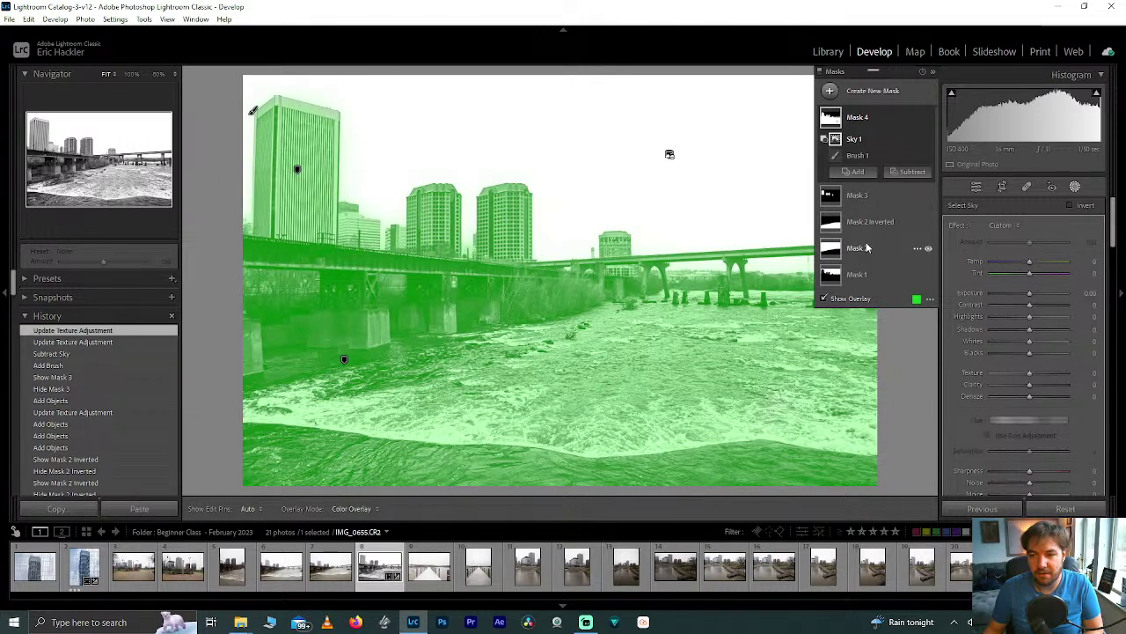
click(890, 117)
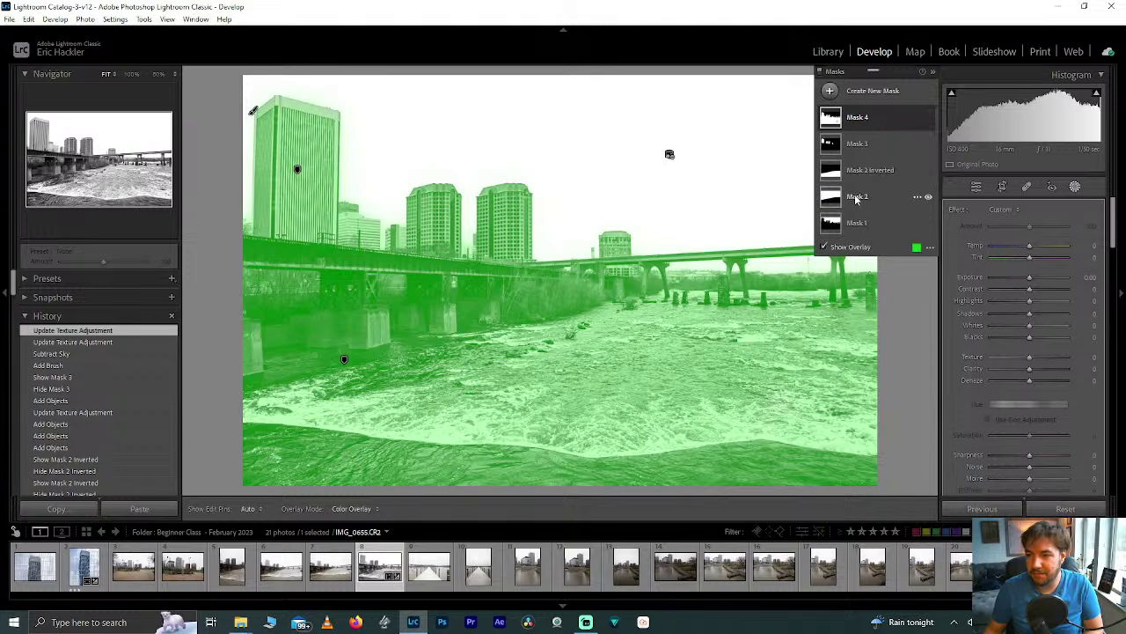
key(Delete)
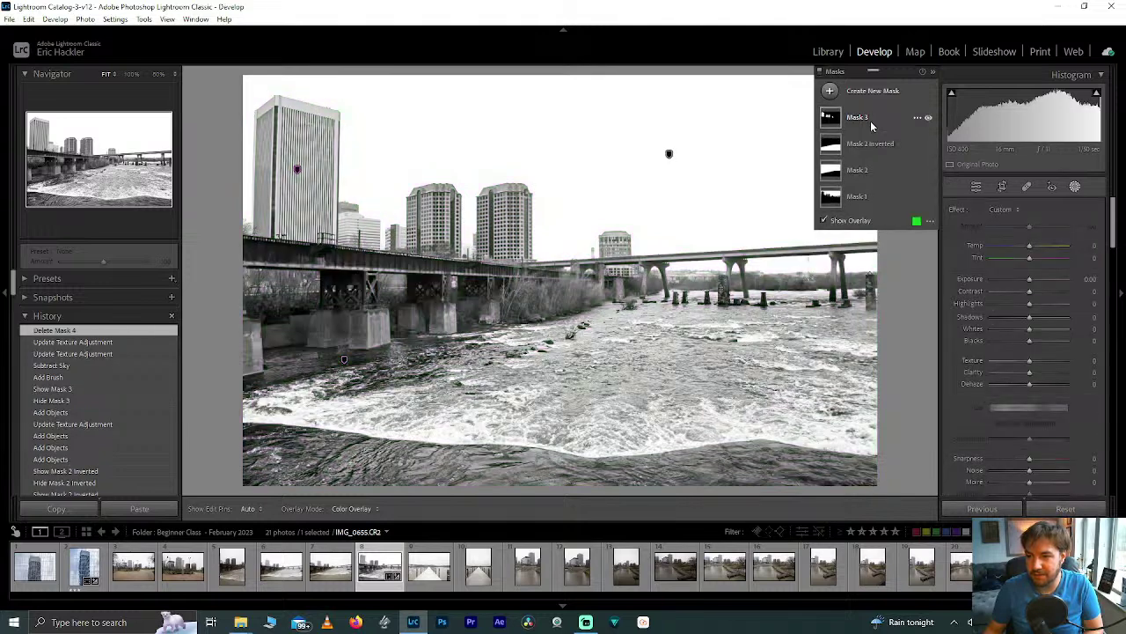
Subtract the sky from Mask 2 and set the mask's Texture to 63
click(858, 170)
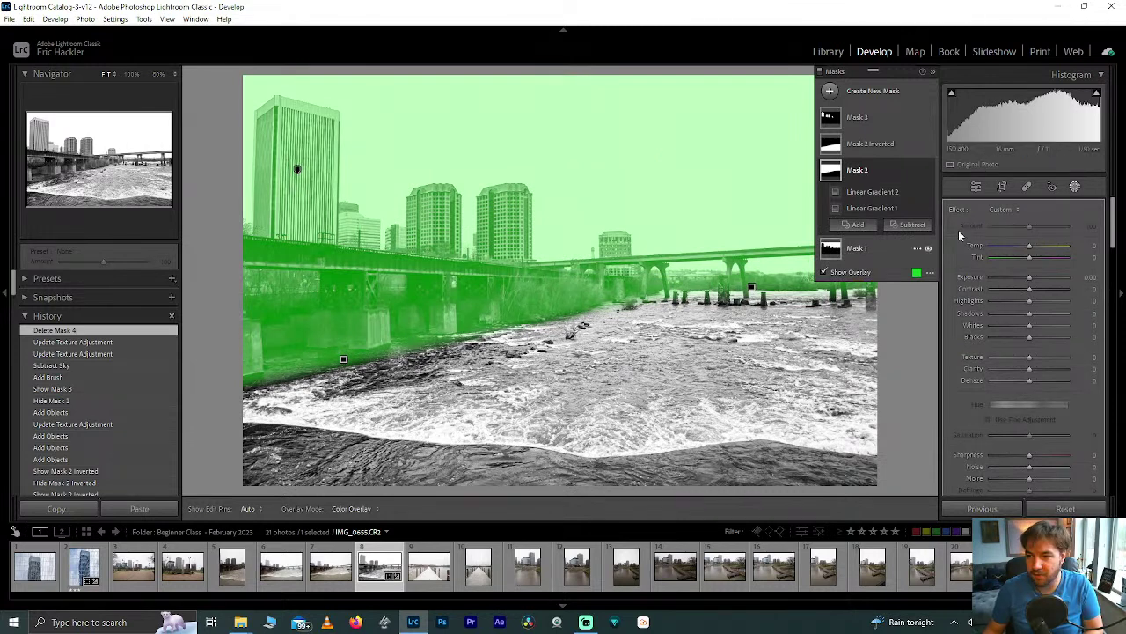
click(911, 226)
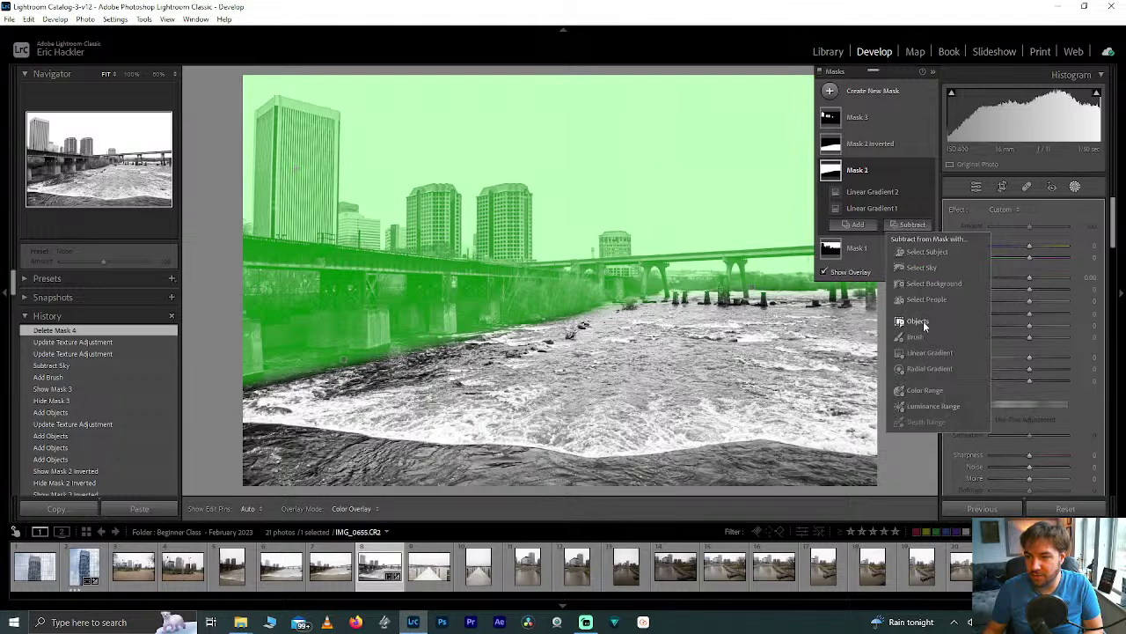
click(932, 271)
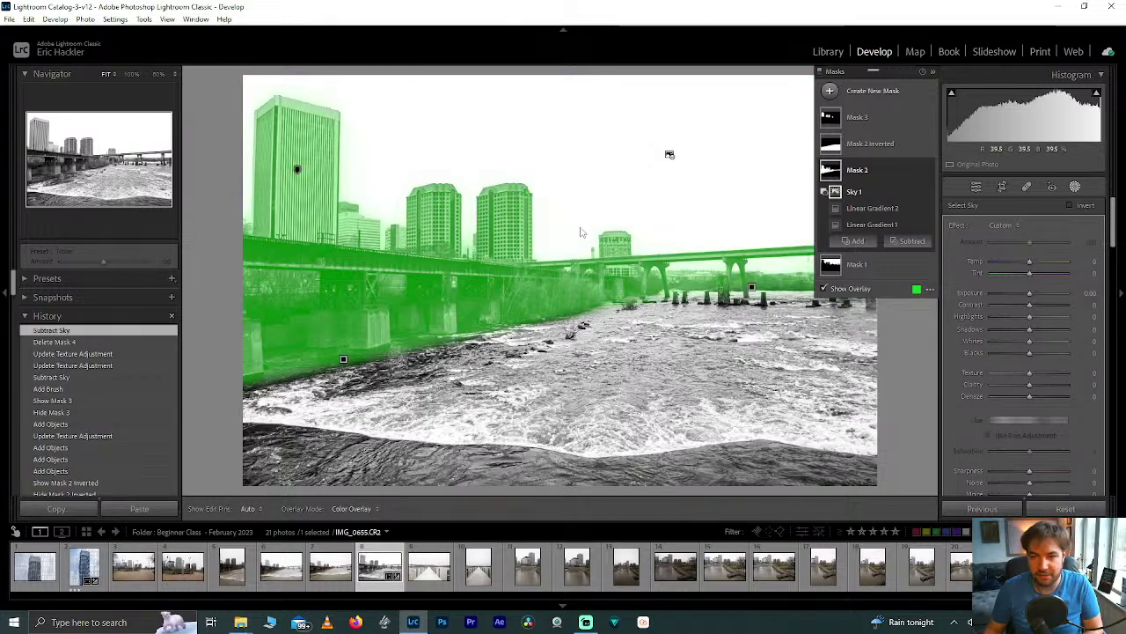
click(1029, 373)
drag(1029, 372, 1052, 373)
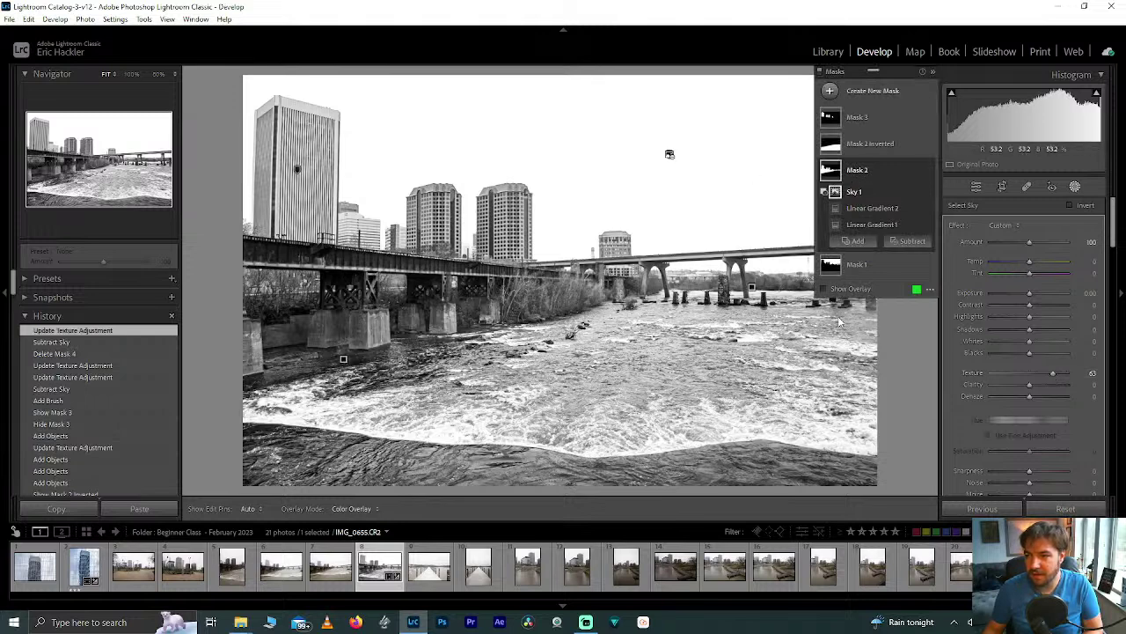
Show the overlay and prepare a brush subtraction for Mask 2 with size 11, feather 100 and flow 24
click(841, 288)
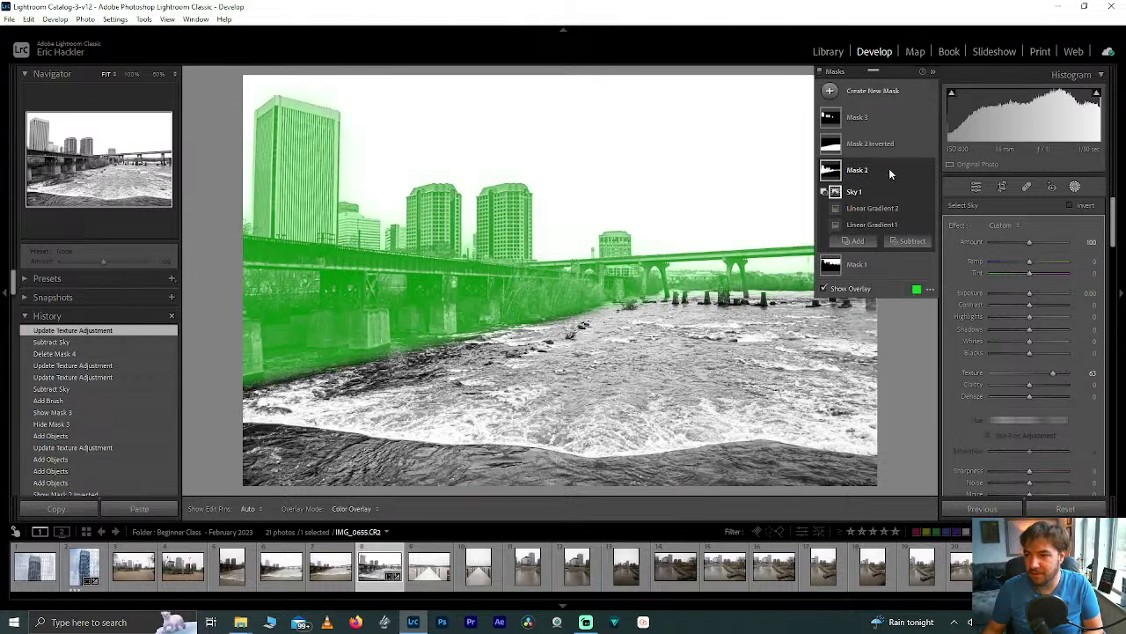
click(910, 242)
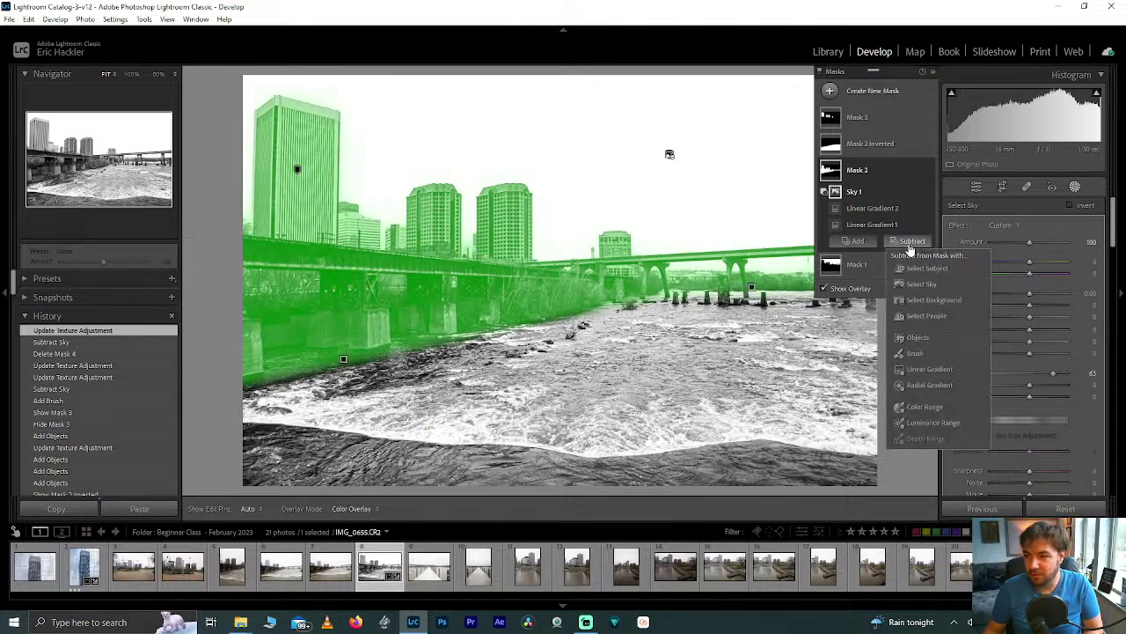
click(930, 350)
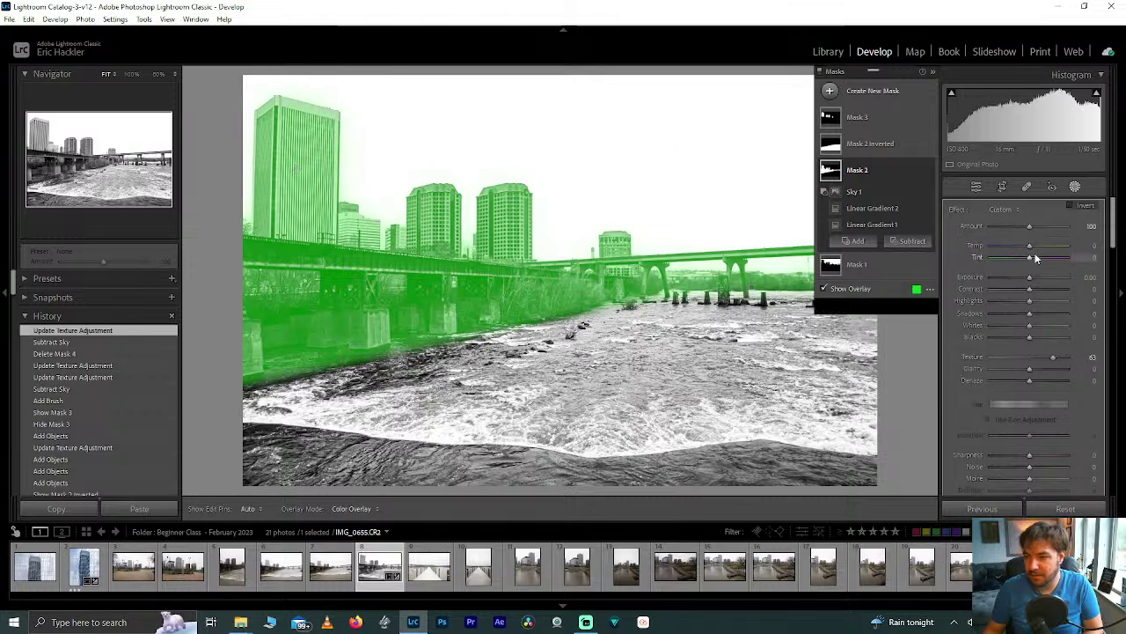
drag(1036, 244, 1087, 248)
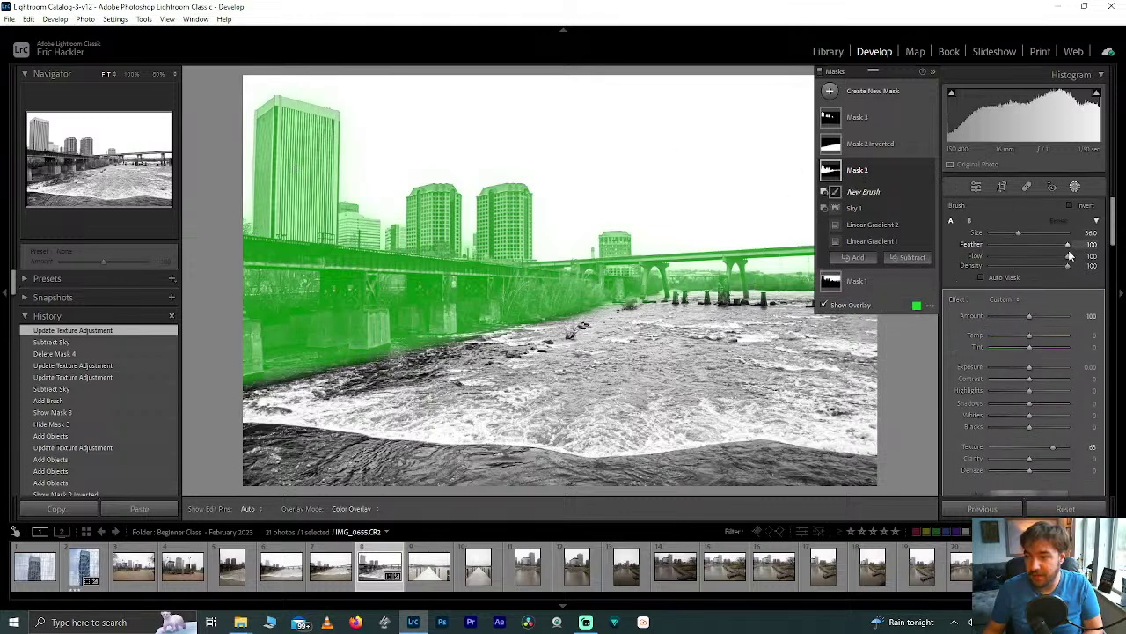
scroll(467, 329, down, 5)
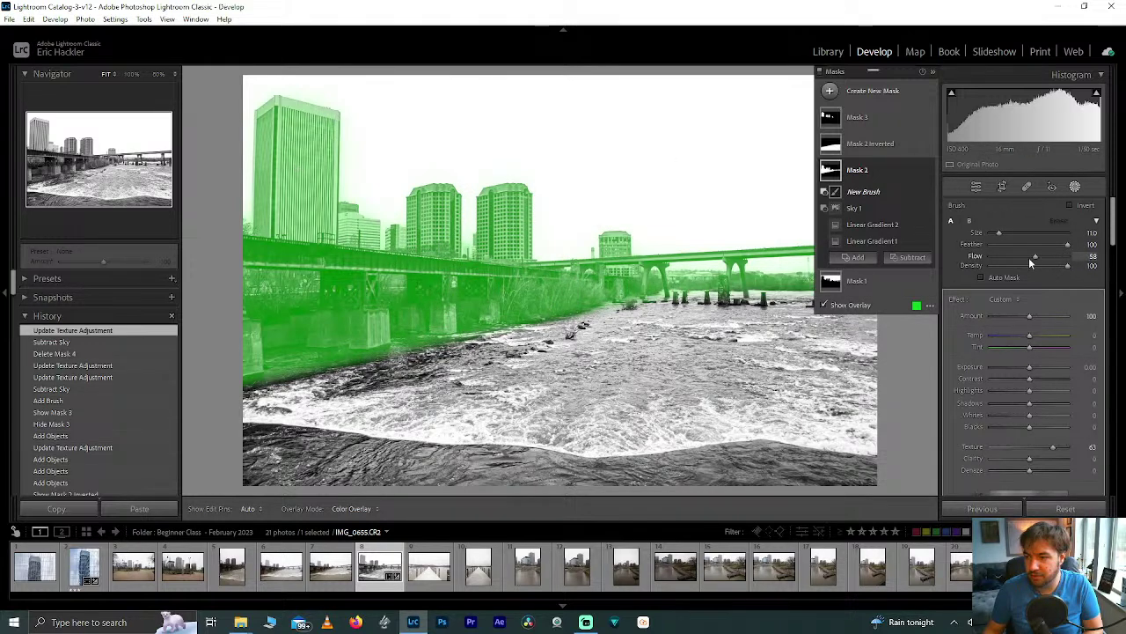
drag(1020, 256, 1009, 258)
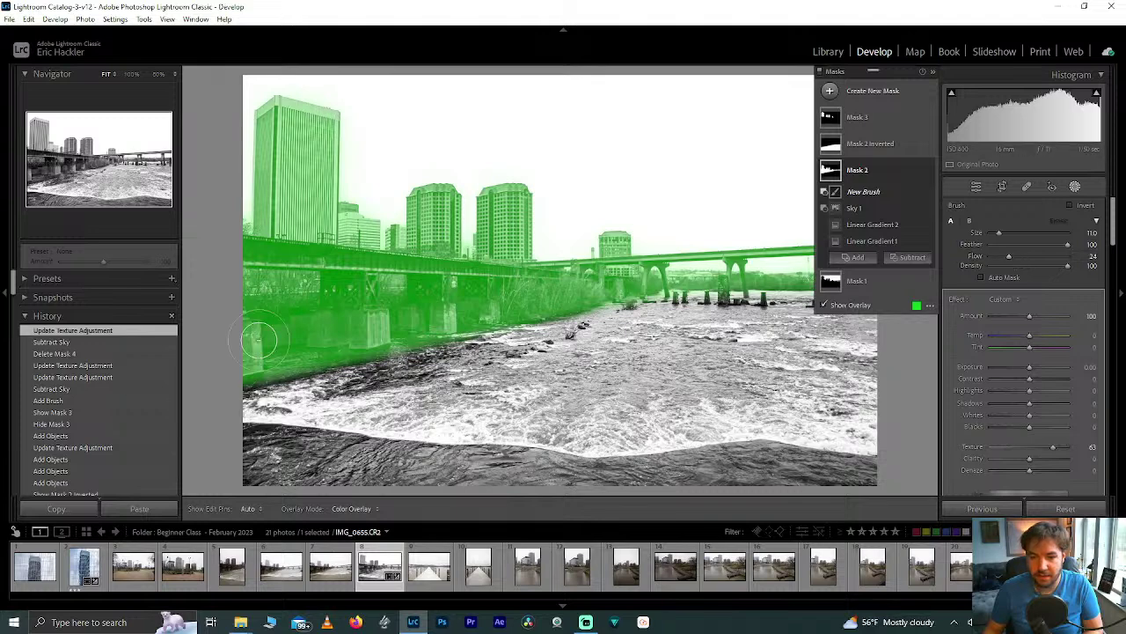
Try brushing the area beneath the railway bridge out of Mask 2 at flow 88, and undo the strokes
key(h)
drag(1009, 256, 1057, 256)
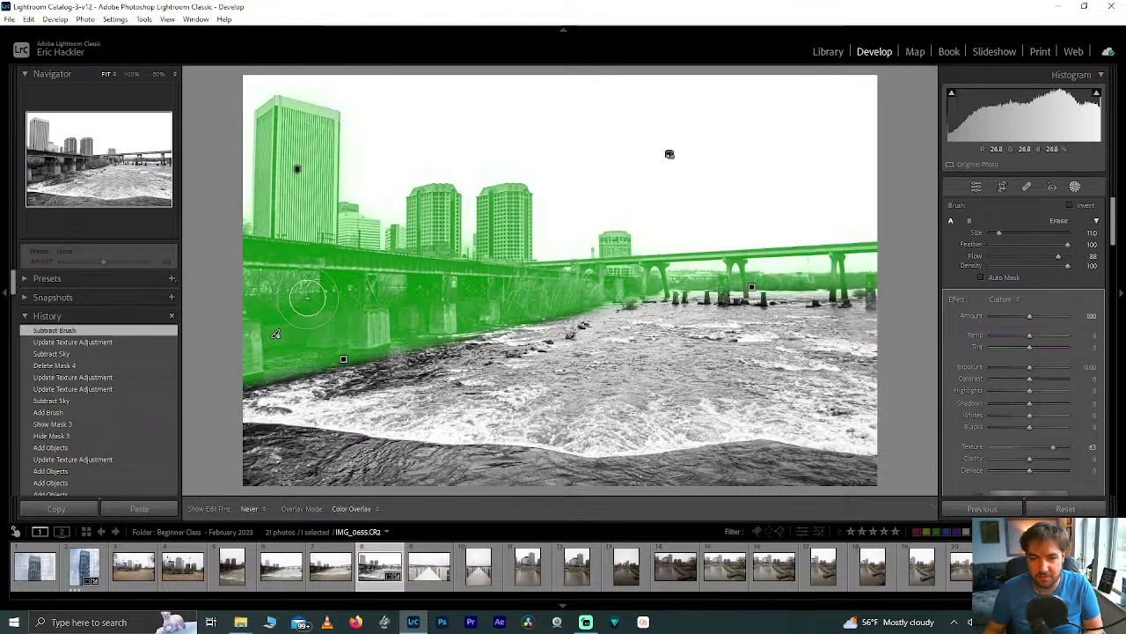
click(413, 343)
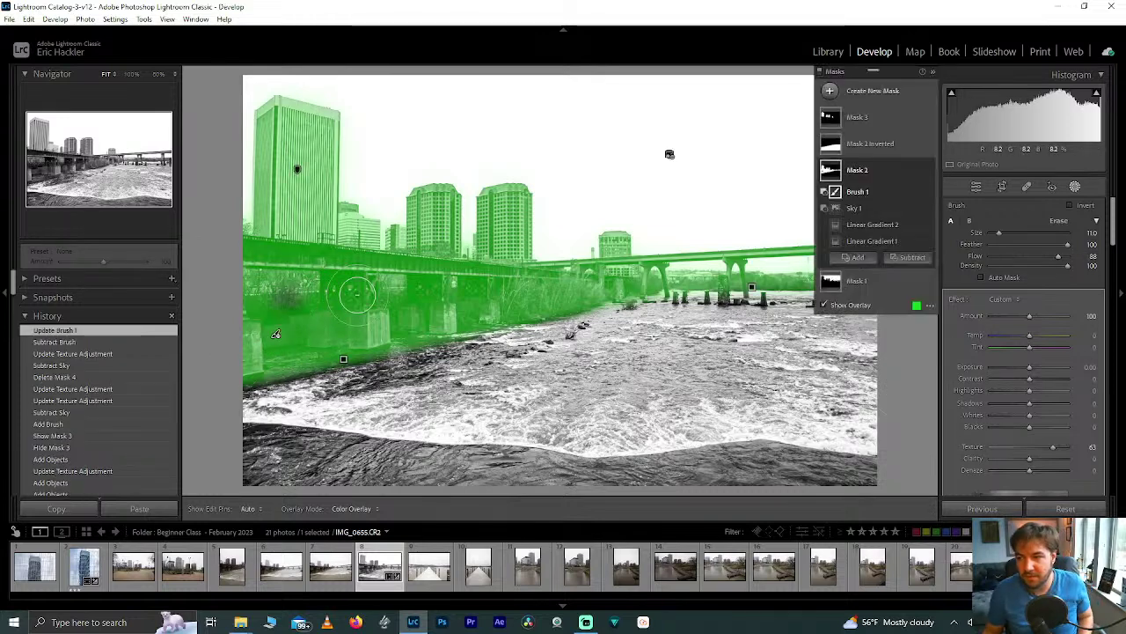
key(ctrl+z)
key(ctrl+z)
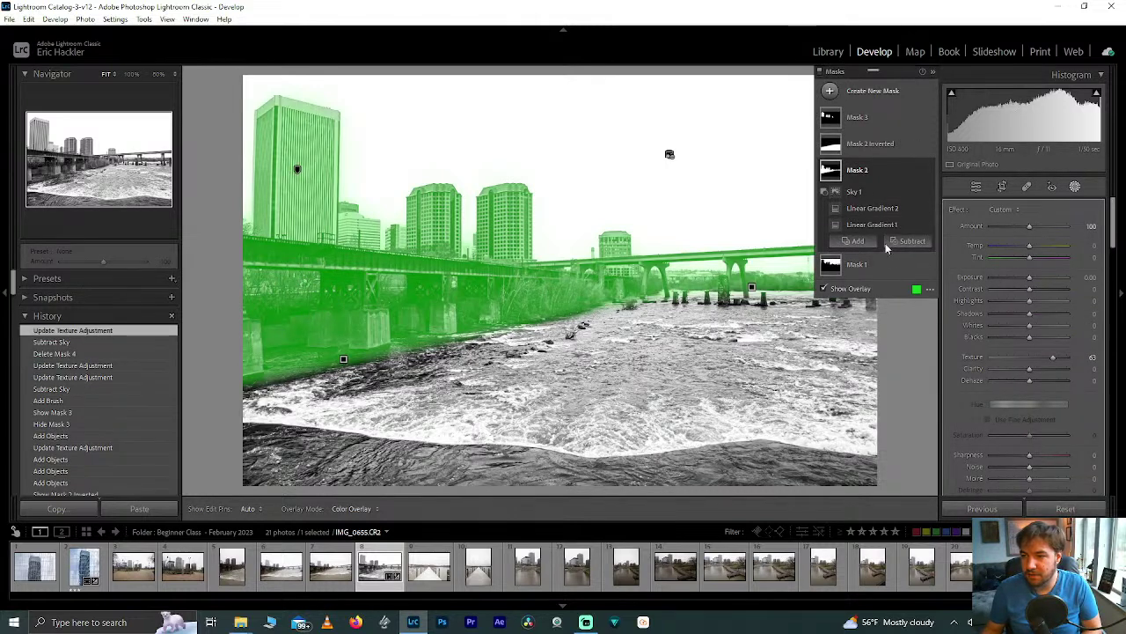
Add a brush subtraction to Mask 2 with size 7, feather 100 and flow 50
click(912, 240)
click(919, 352)
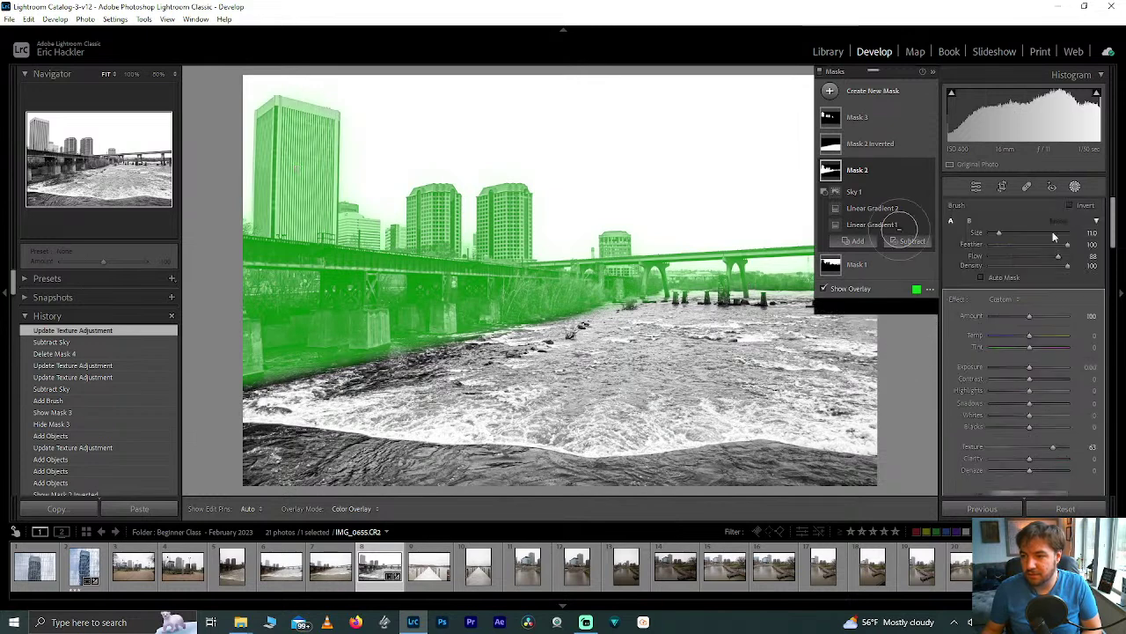
drag(1057, 254, 1033, 254)
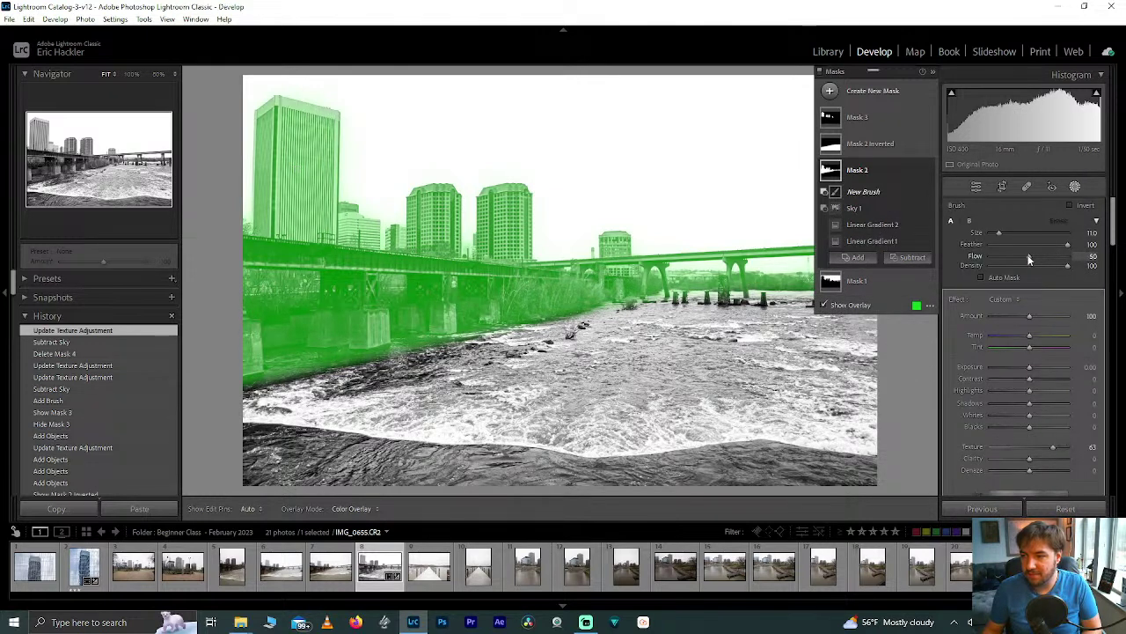
scroll(295, 299, down, 5)
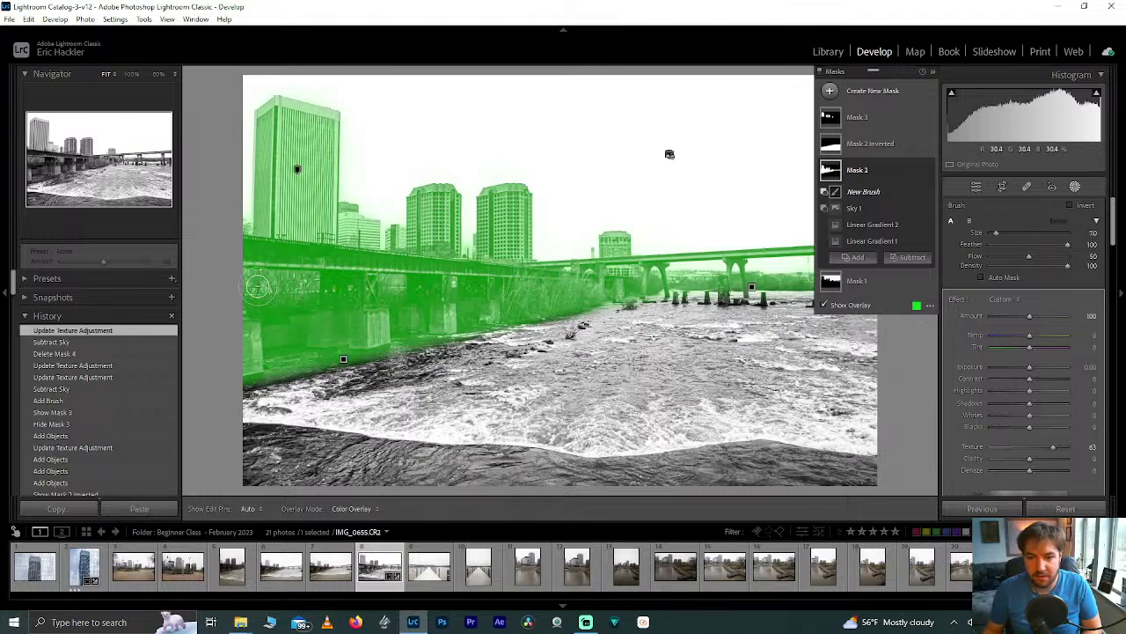
key(h)
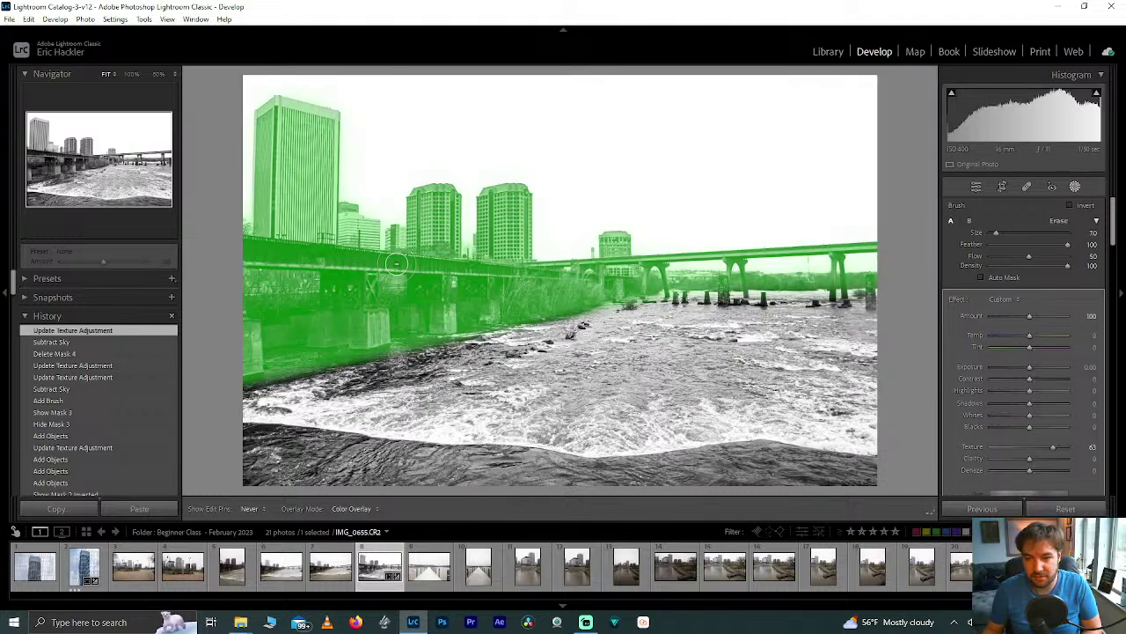
drag(535, 278, 536, 278)
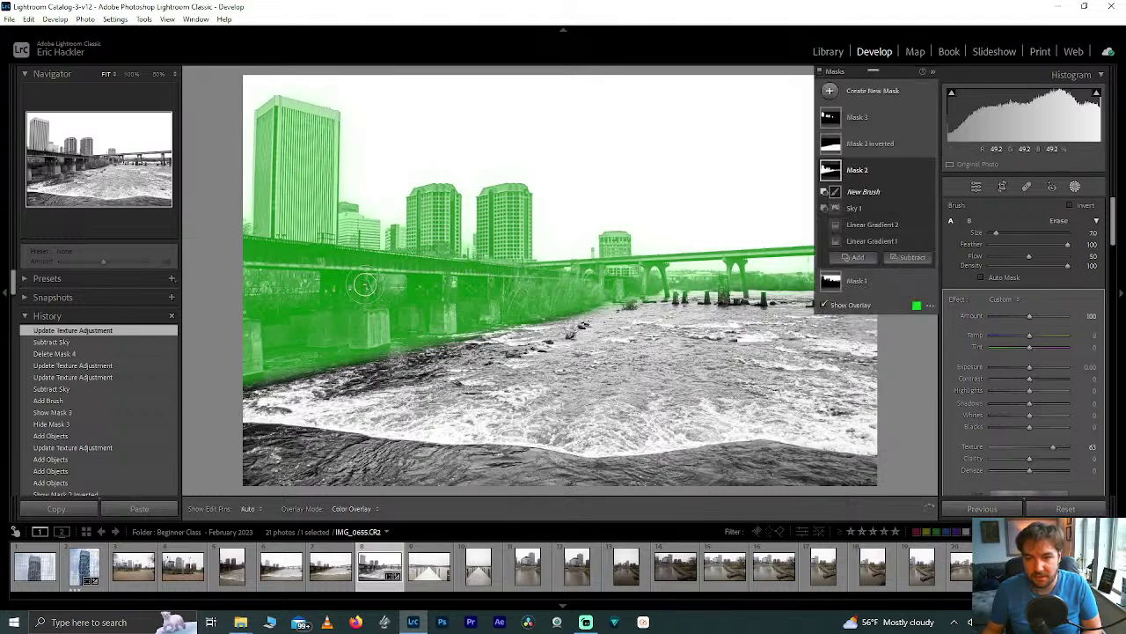
Undo a first trial stroke along the railway bridge, and brush the trees beneath its near end out of Mask 2
drag(253, 255, 305, 255)
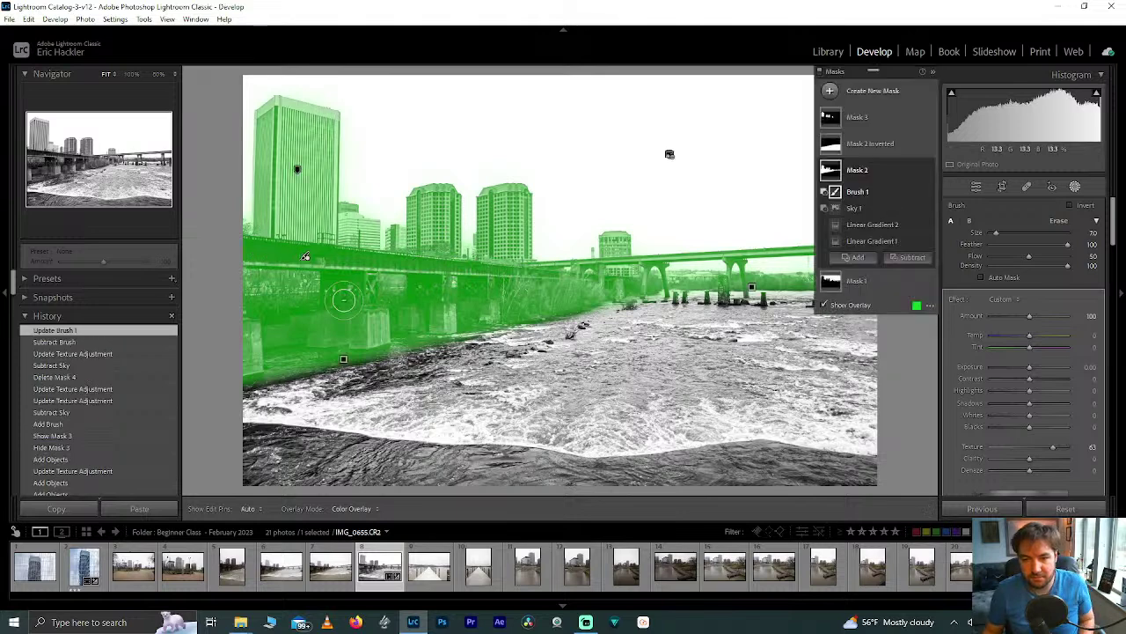
key(ctrl+z)
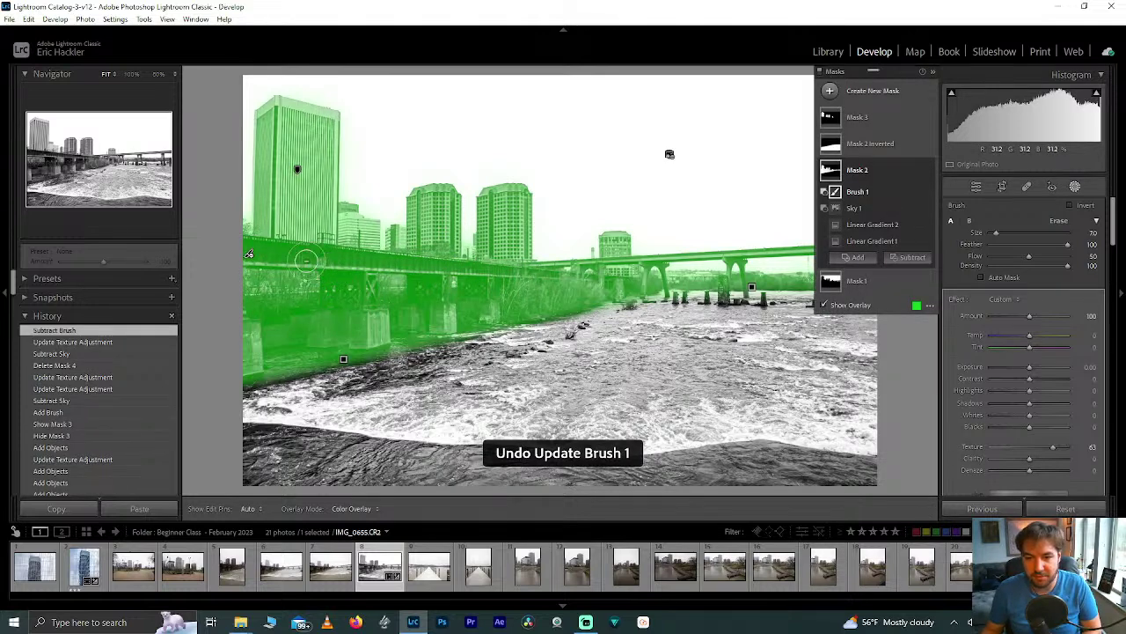
mouse_move(305, 260)
mouse_down()
mouse_move(422, 264)
mouse_move(299, 260)
mouse_up()
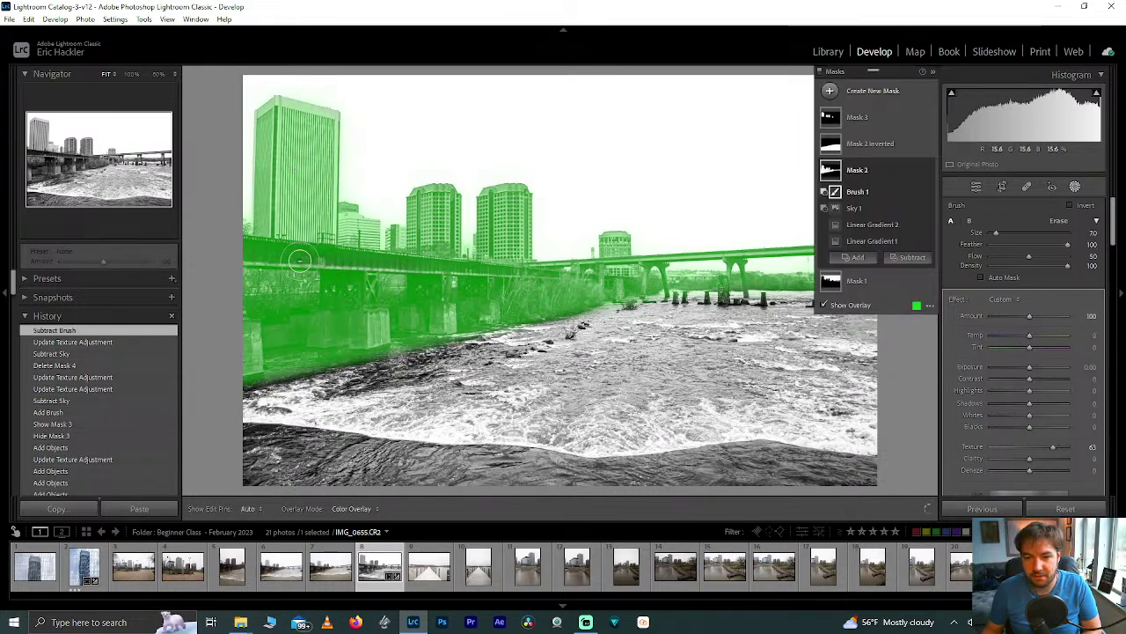
key(h)
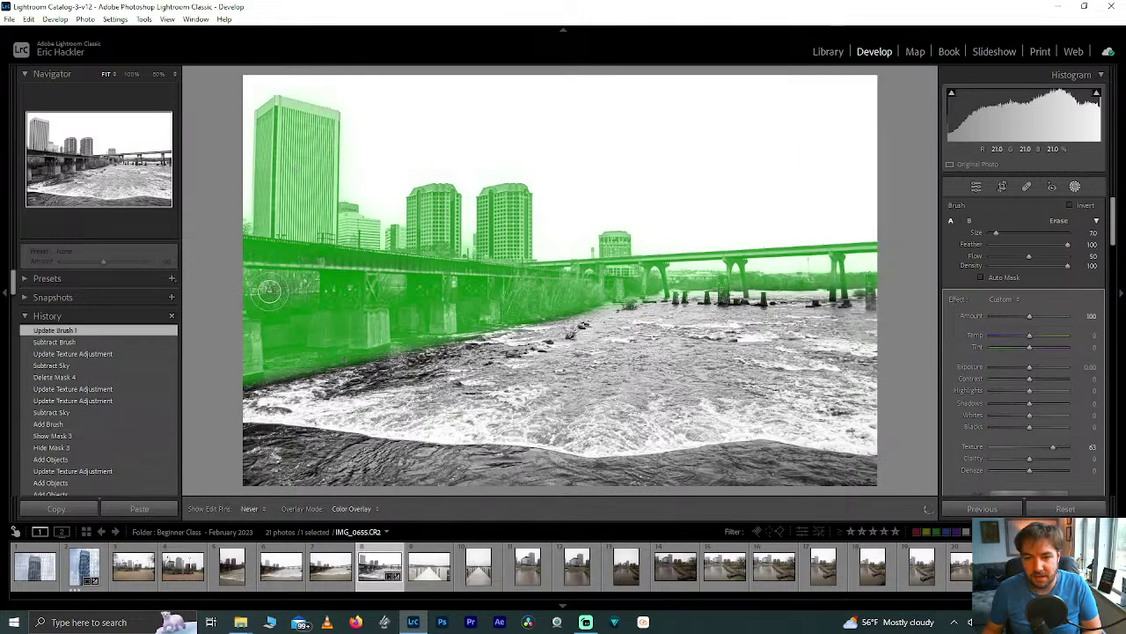
mouse_move(276, 289)
mouse_down()
mouse_move(291, 346)
mouse_move(277, 313)
mouse_move(303, 306)
mouse_move(283, 353)
mouse_move(283, 304)
mouse_up()
key(h)
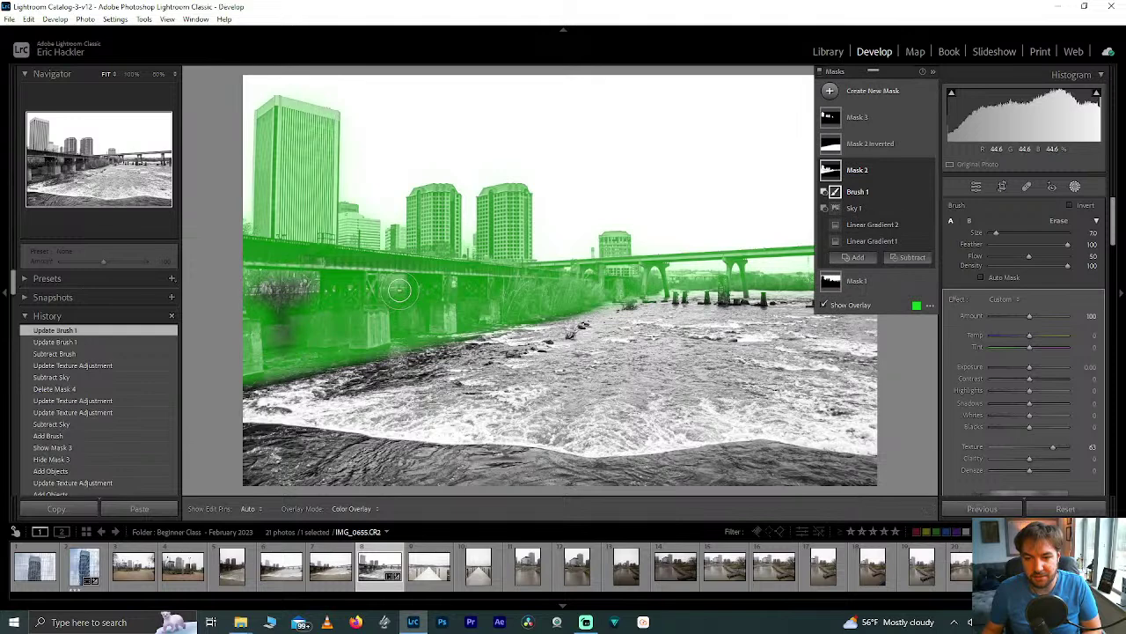
Brush the vegetation between the railway bridge's piers and the riverside bushes out of Mask 2
key(h)
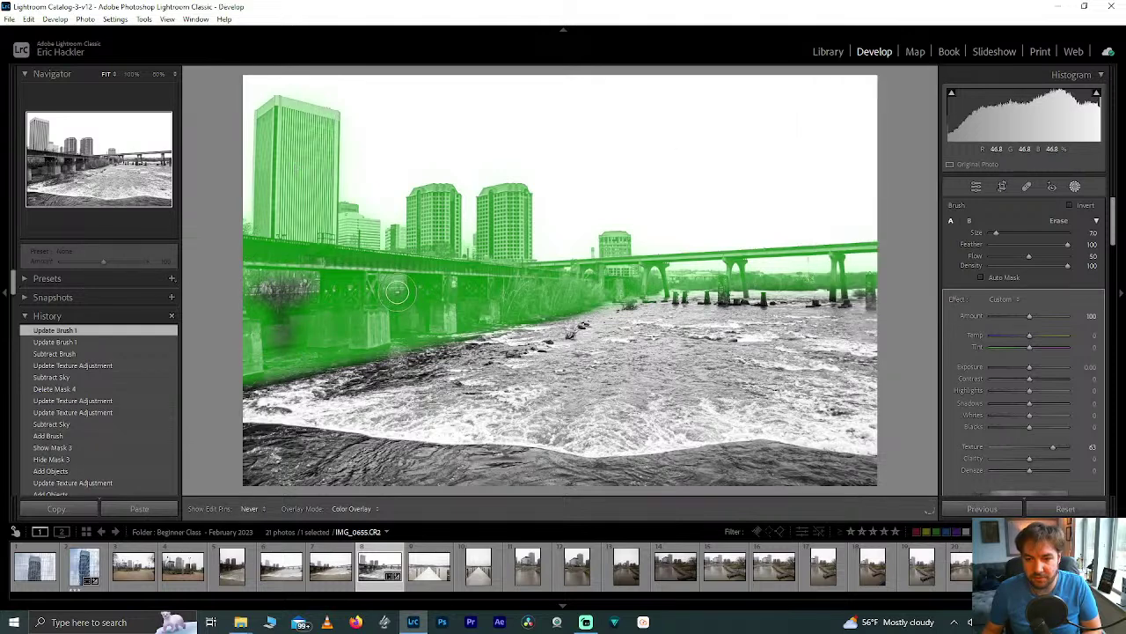
drag(392, 282, 387, 352)
key(h)
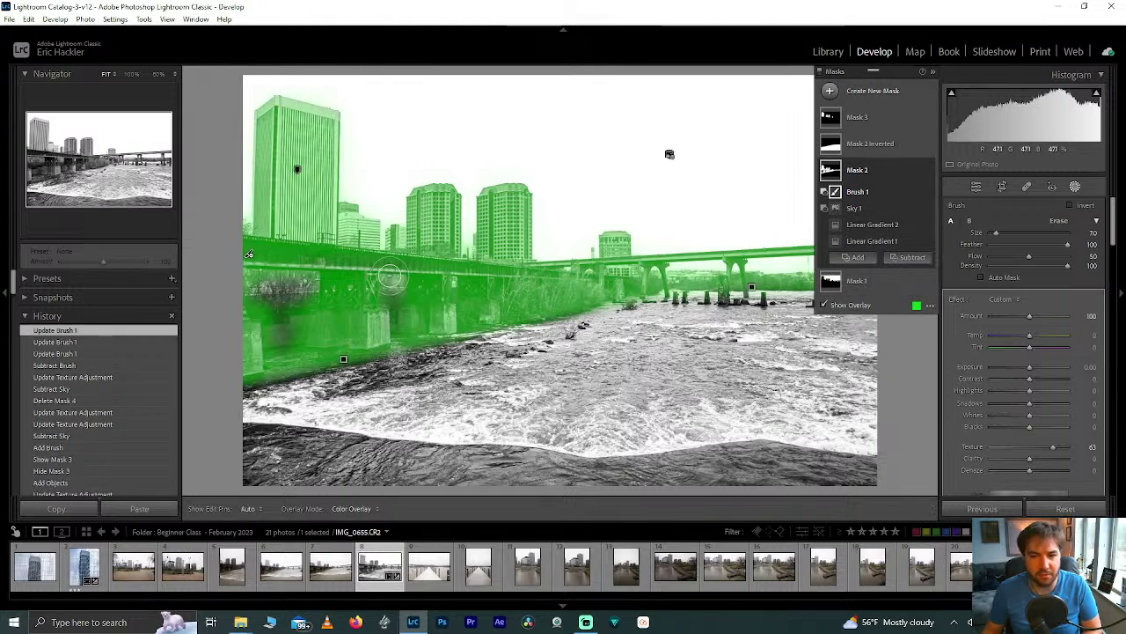
key(h)
mouse_move(462, 283)
mouse_down()
mouse_move(471, 328)
mouse_move(466, 300)
mouse_move(537, 277)
mouse_move(517, 291)
mouse_move(608, 293)
mouse_move(525, 312)
mouse_move(571, 304)
mouse_move(539, 290)
mouse_move(625, 287)
mouse_move(567, 289)
mouse_move(511, 313)
mouse_up()
mouse_move(590, 305)
mouse_down()
mouse_move(517, 309)
mouse_move(550, 306)
mouse_up()
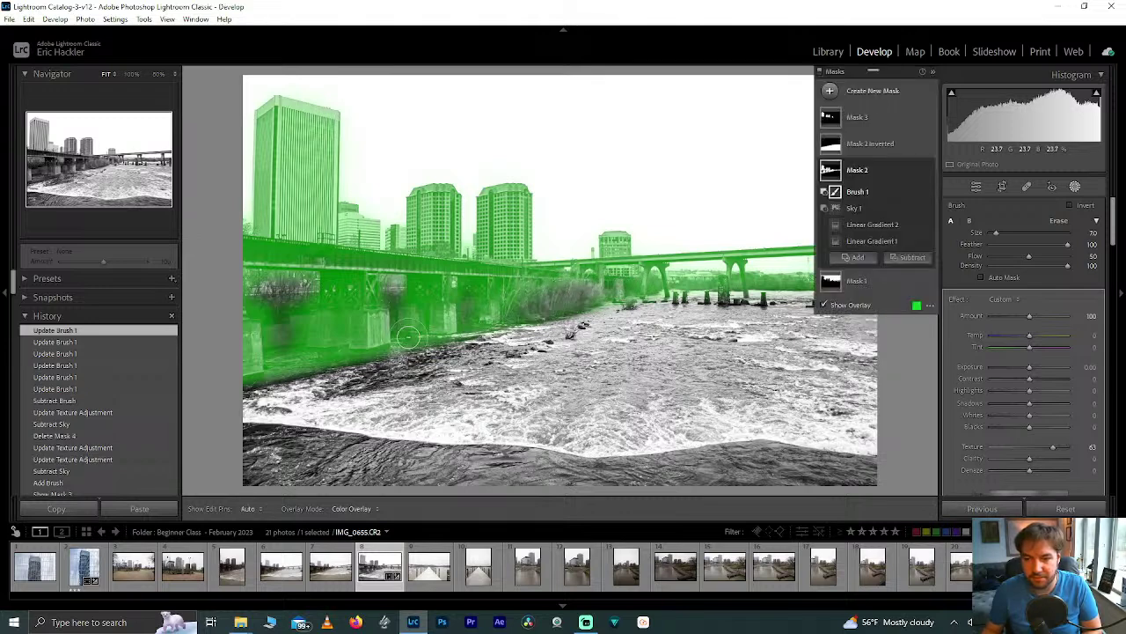
Brush the distant treeline beneath the far bridge out of Mask 2, collapsing the mask list to reach the photo's edge
drag(789, 281, 810, 280)
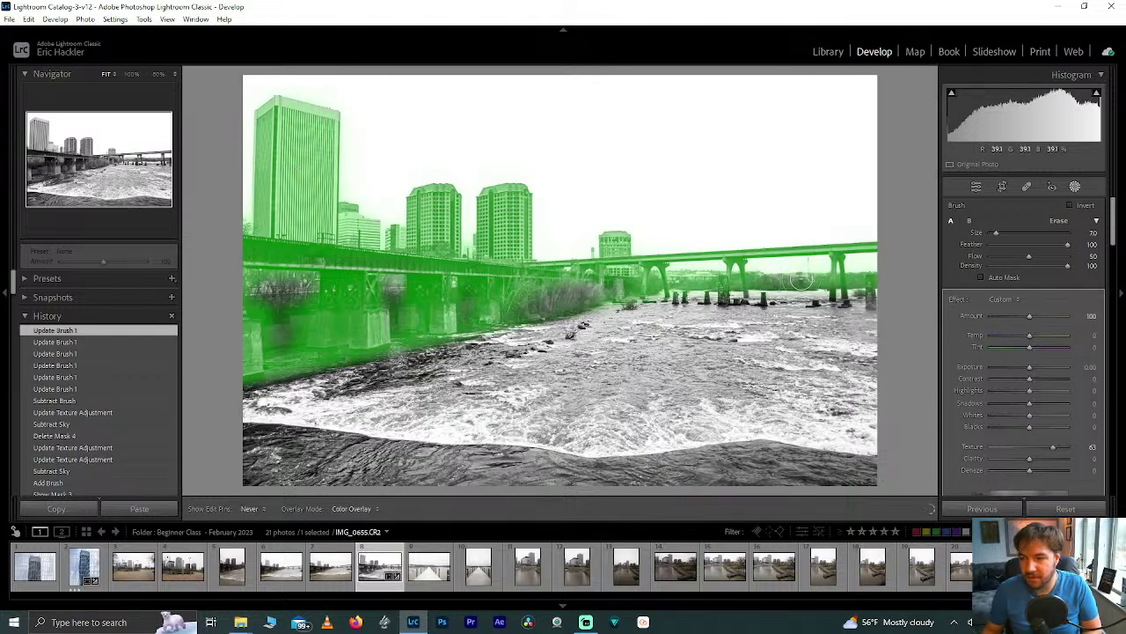
drag(781, 280, 687, 283)
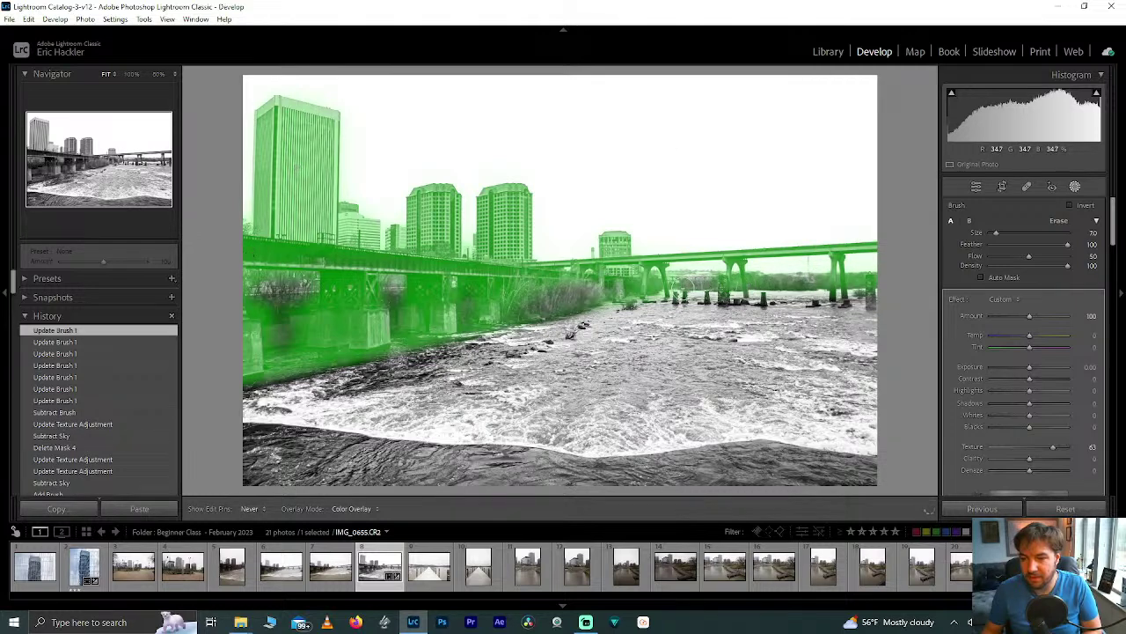
drag(688, 283, 695, 284)
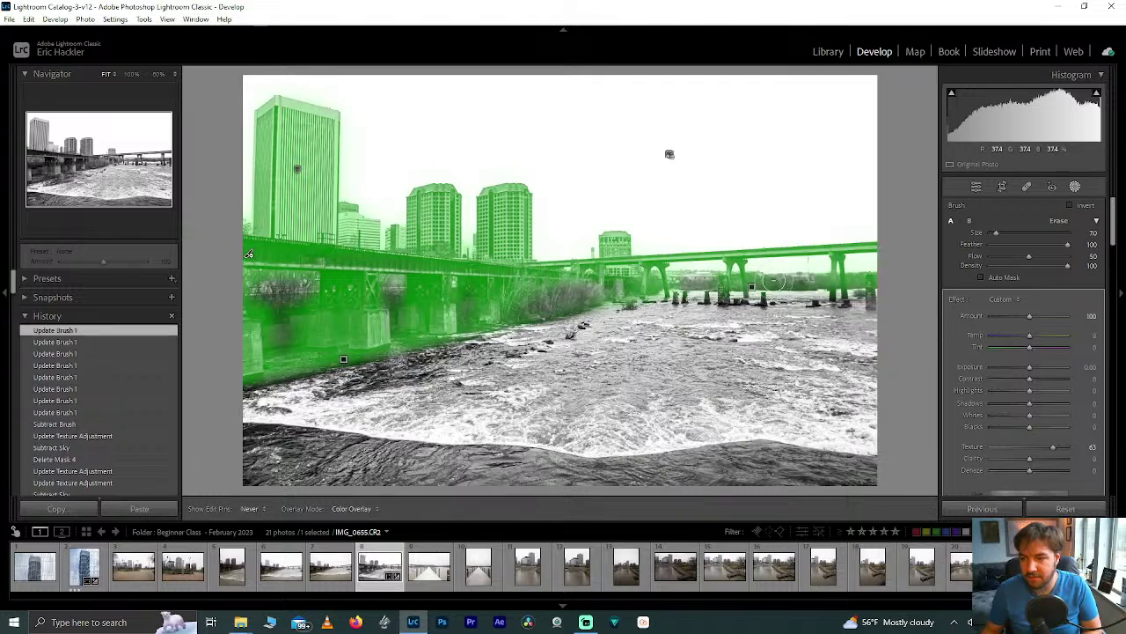
click(938, 76)
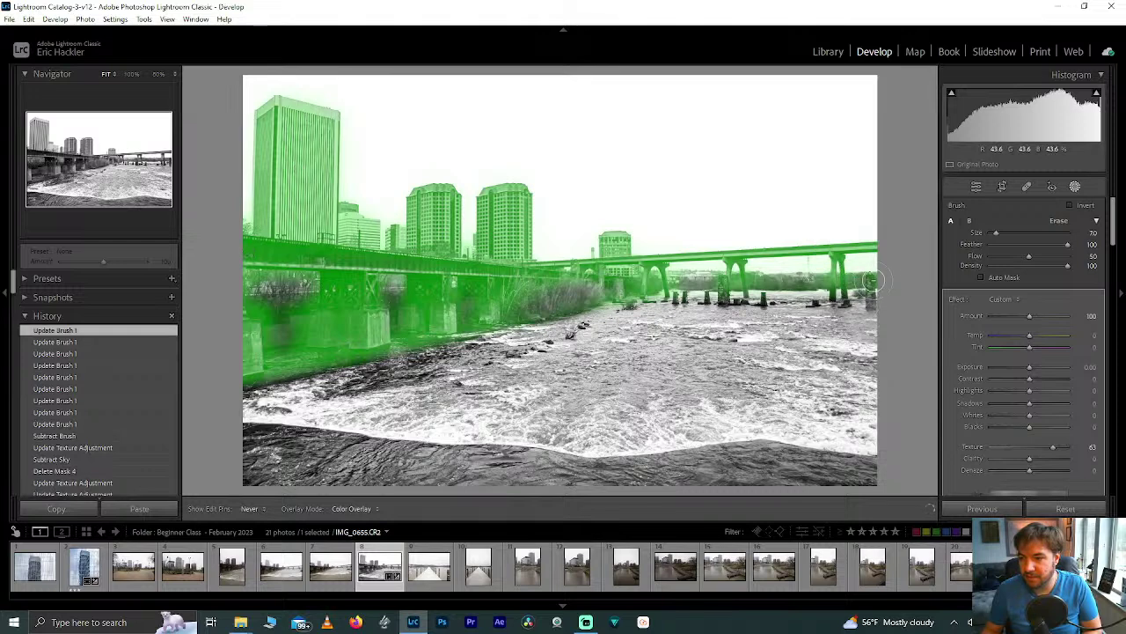
drag(871, 279, 870, 283)
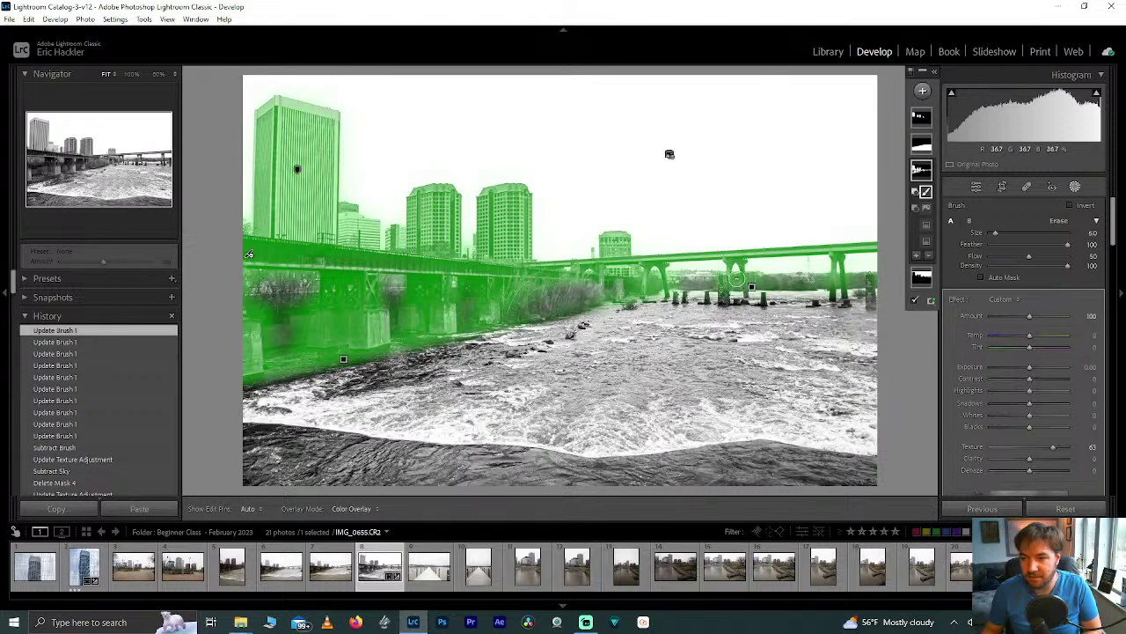
Refine the Mask 2 subtraction around the far bridge's piers with smaller brush sizes of 6 and 4, and touch up the riverside bushes
drag(737, 279, 735, 300)
drag(659, 283, 627, 293)
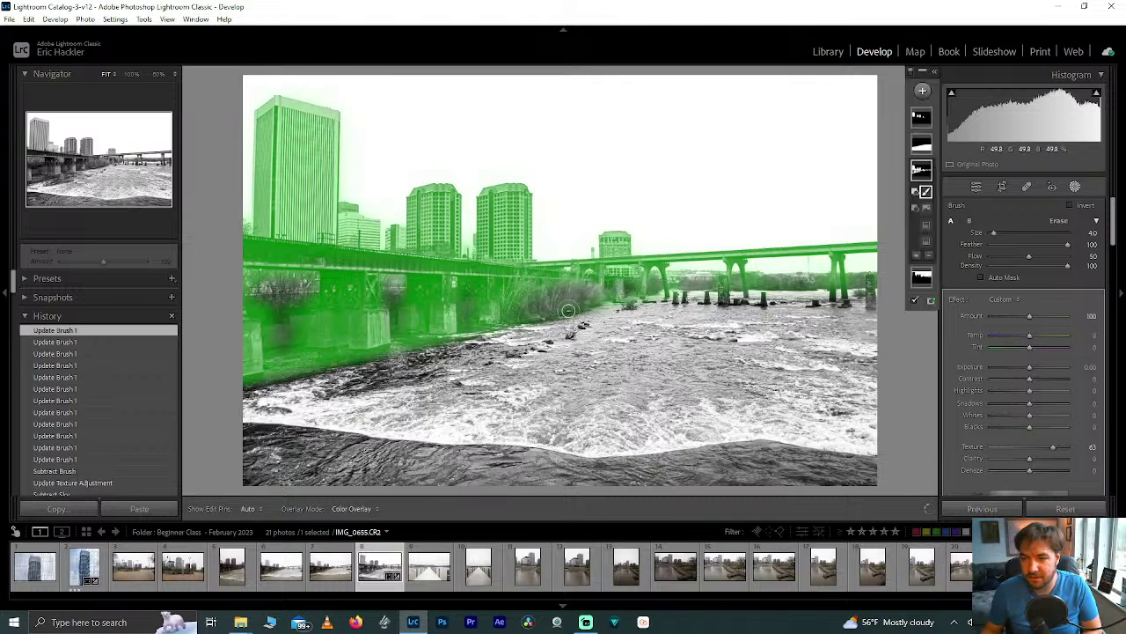
scroll(537, 310, up, 4)
mouse_move(538, 308)
mouse_down()
mouse_move(566, 318)
mouse_move(583, 307)
mouse_move(533, 299)
mouse_up()
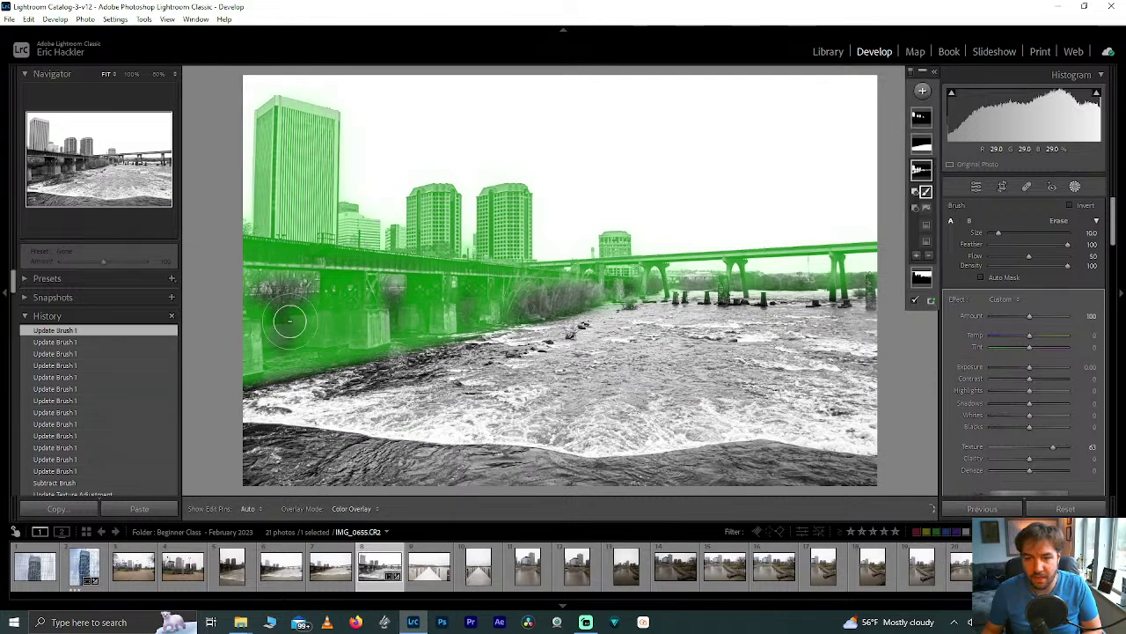
Turn off the mask overlay, compare the photo with Mask 2 hidden and shown, and leave masking
click(913, 301)
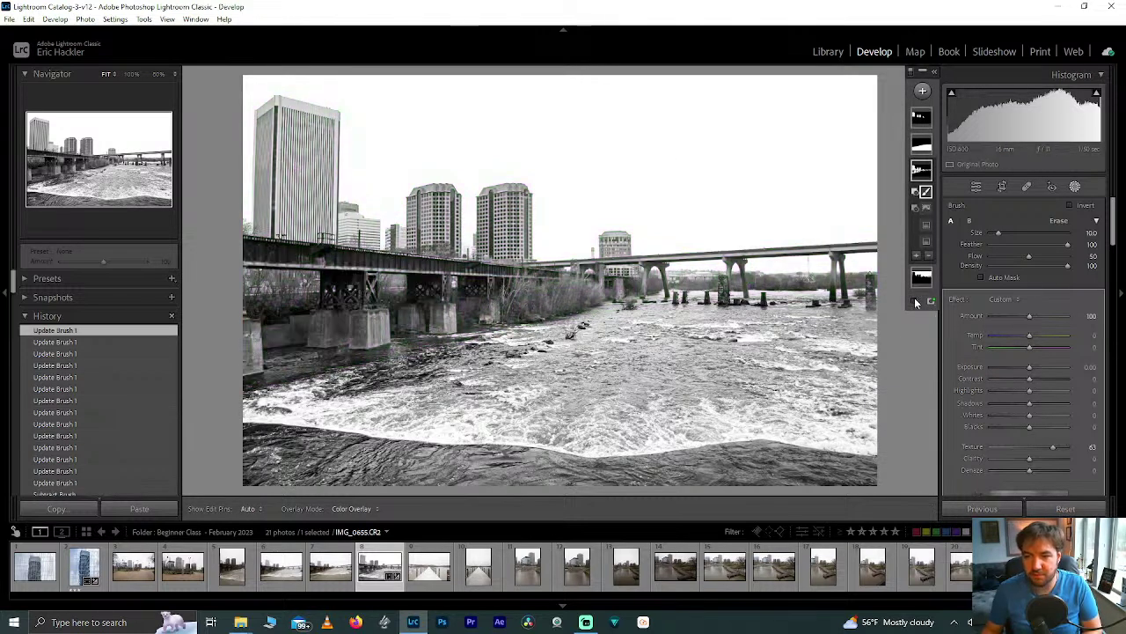
click(933, 73)
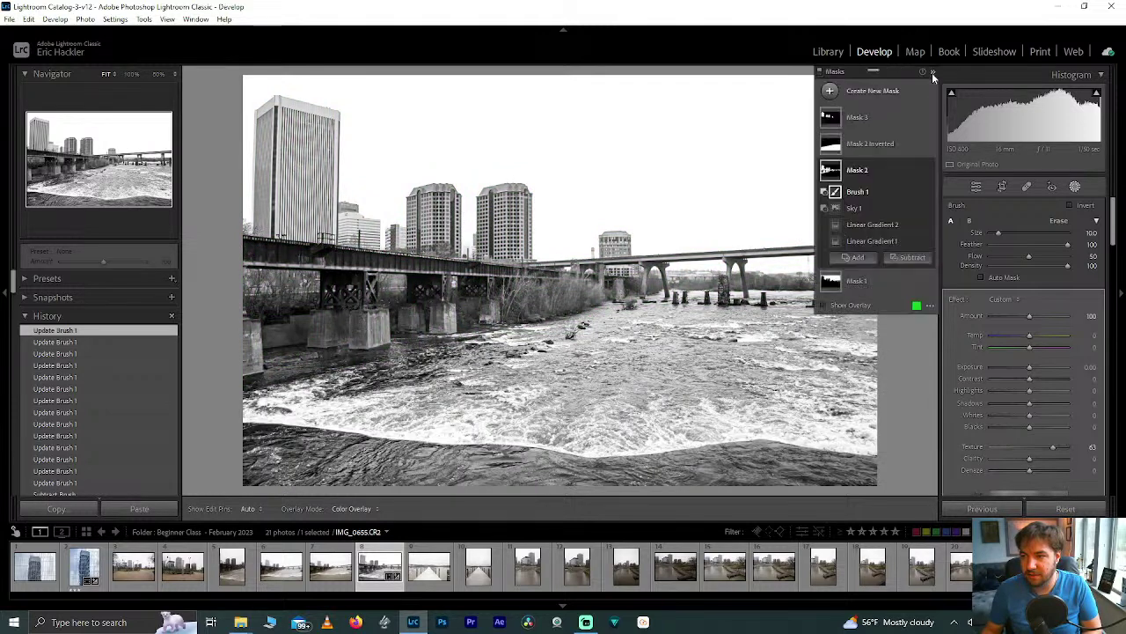
click(929, 171)
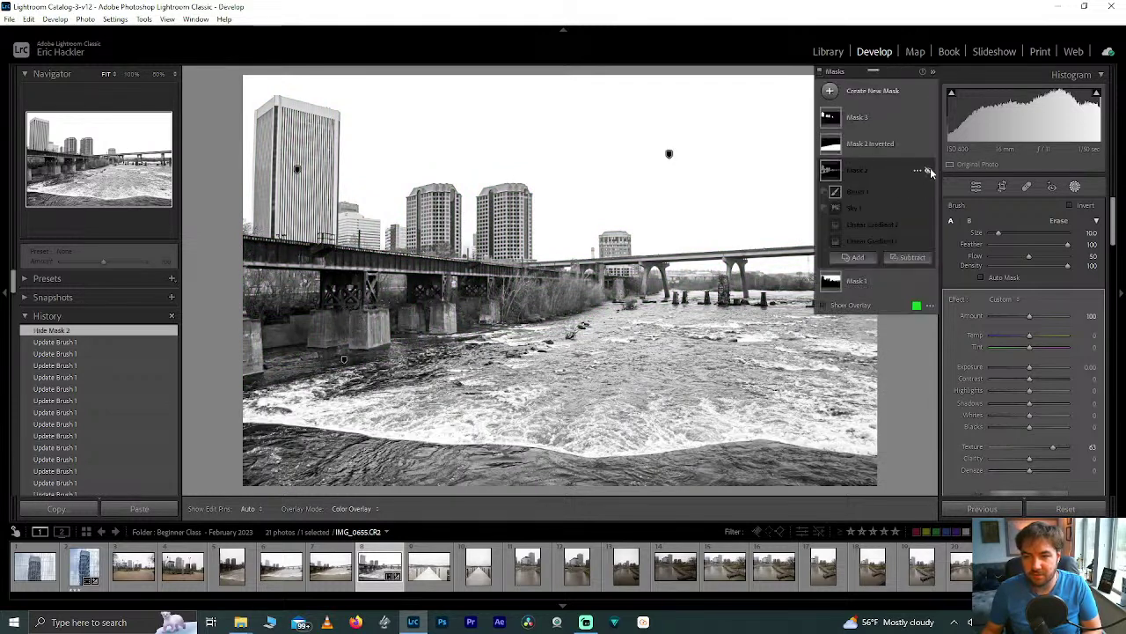
click(930, 171)
click(930, 170)
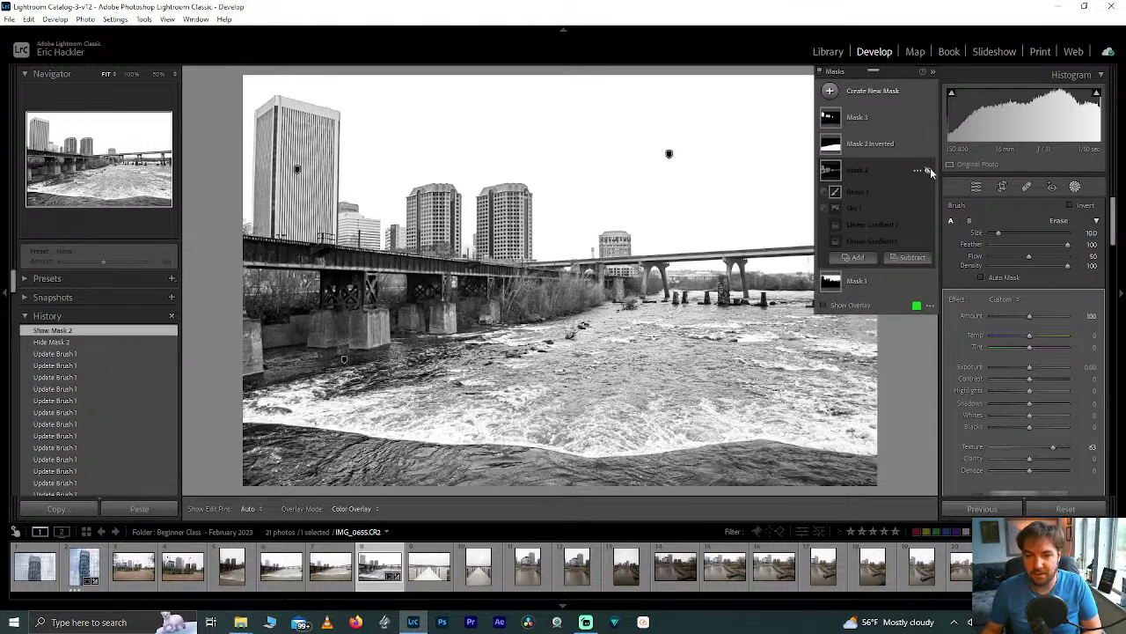
click(930, 171)
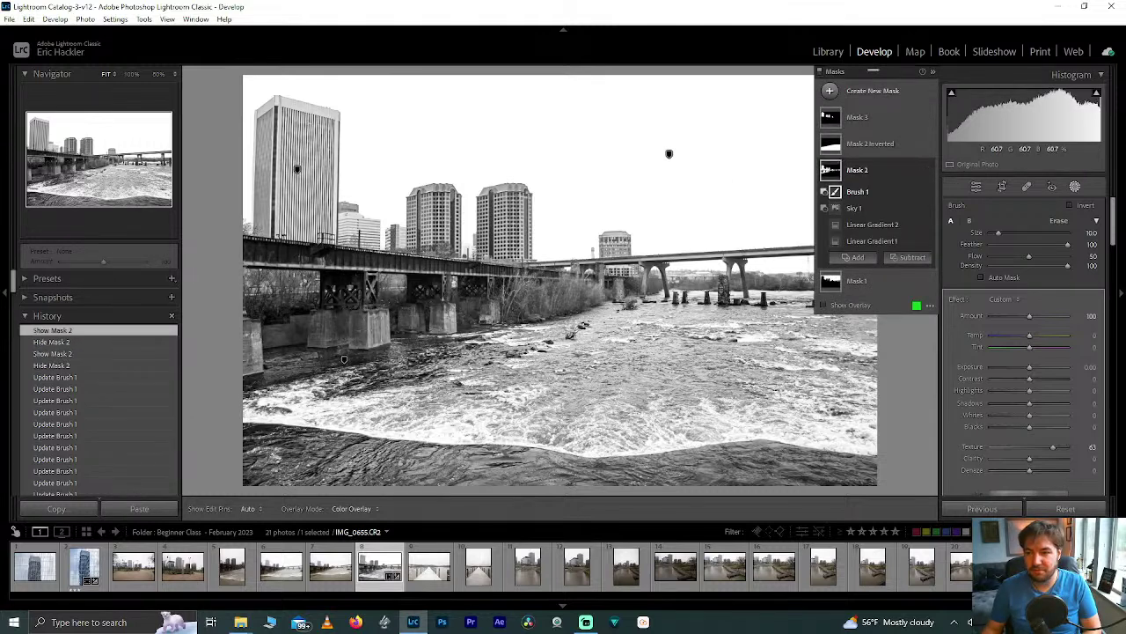
click(976, 187)
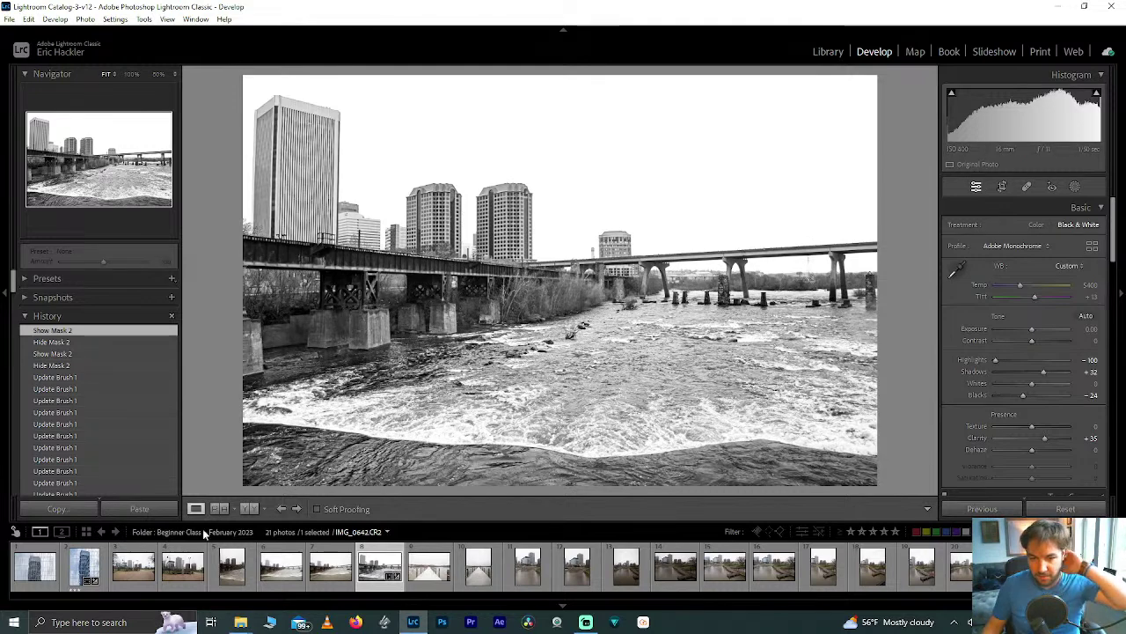
Compare IMG_0655 before and after side by side, rate it 3 stars, and return to the single-photo view
click(245, 510)
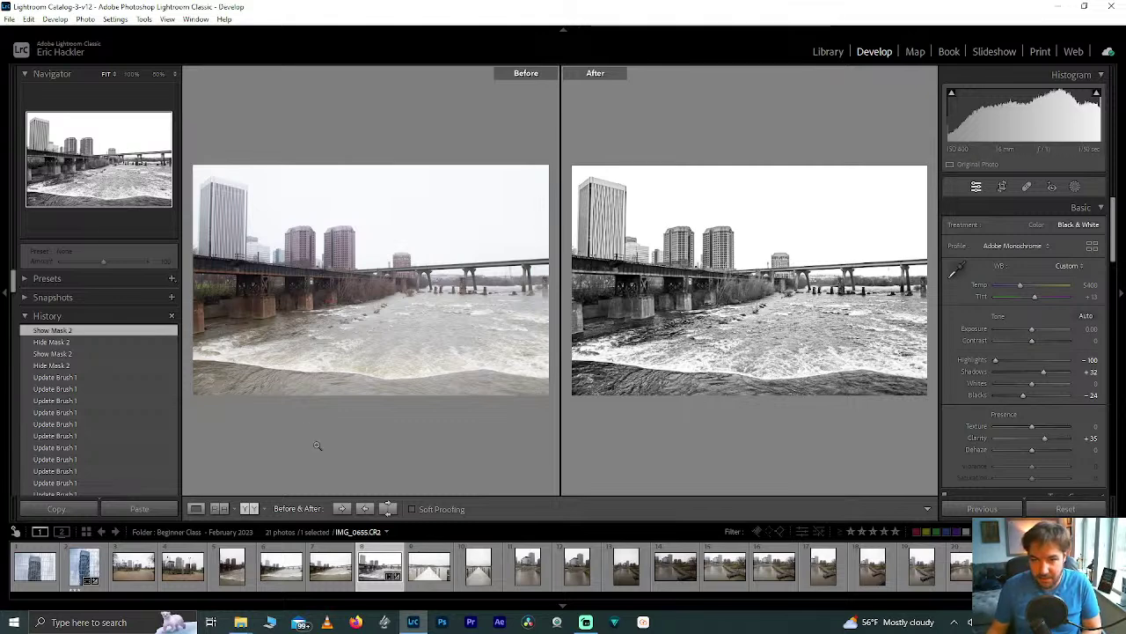
key(3)
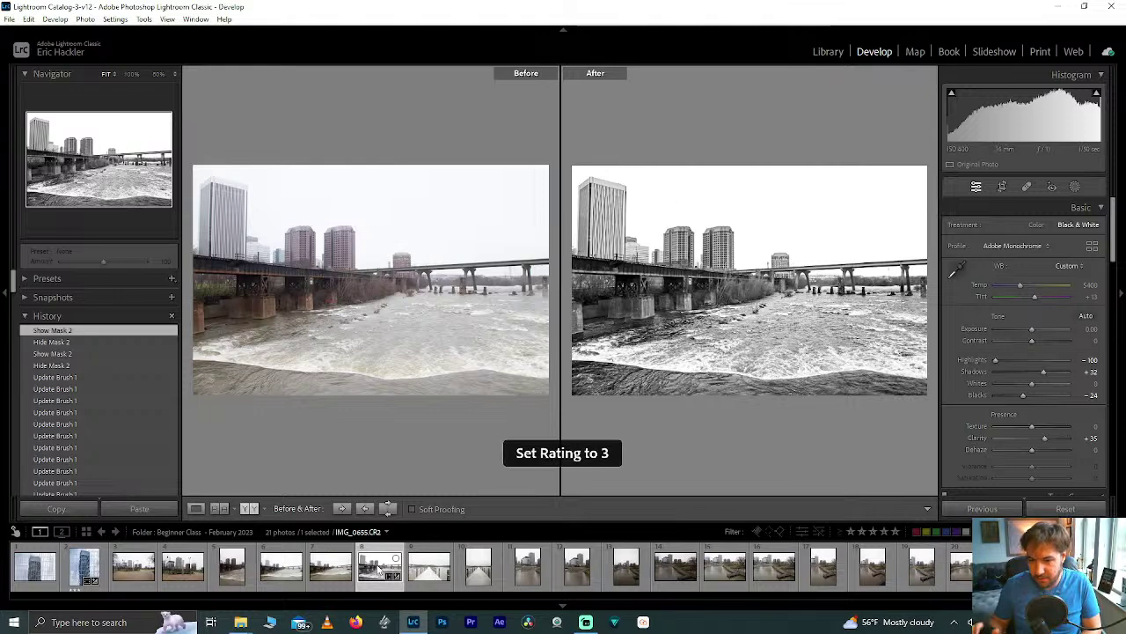
click(195, 509)
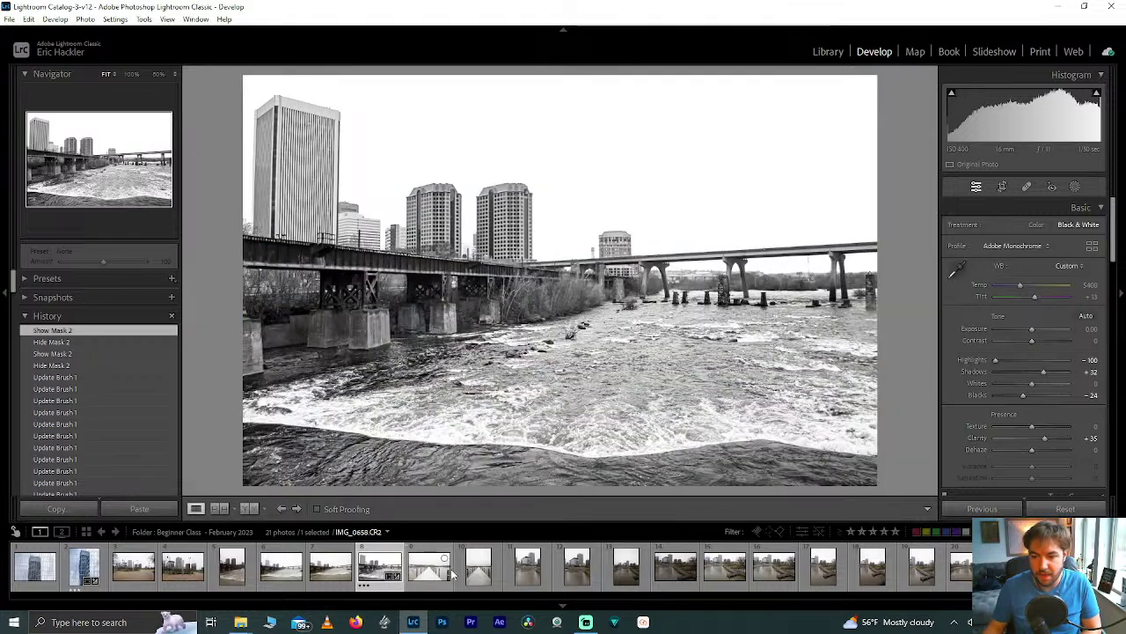
Open the vertical boardwalk photo IMG_0660 and crop it to 4 x 5 / 8 x 10, trimming the upper sky and nearest planks
click(479, 573)
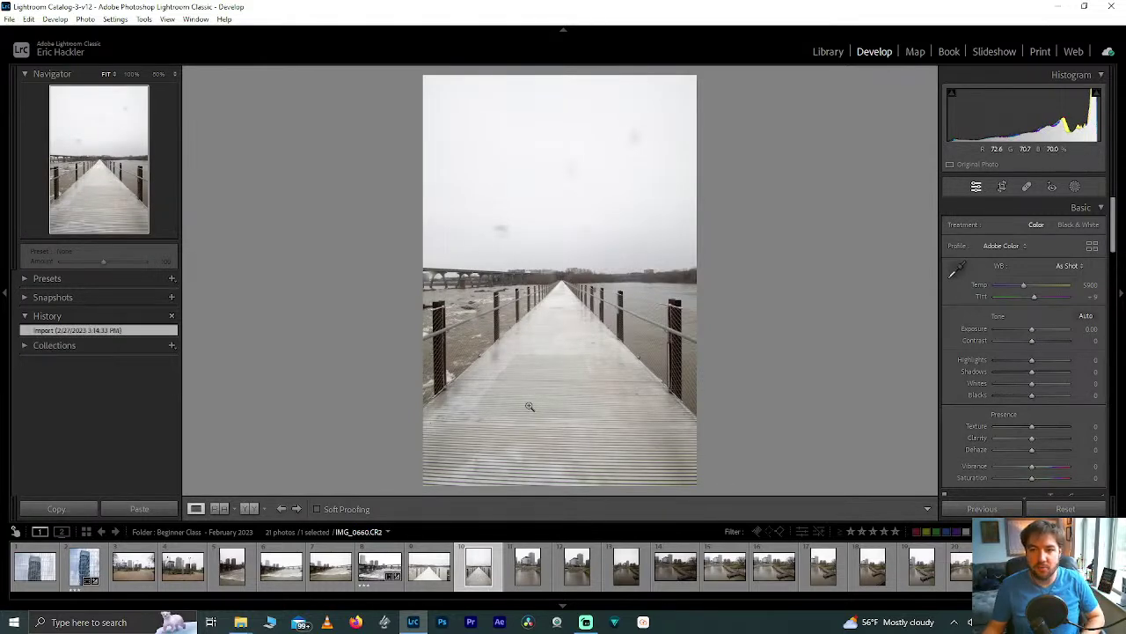
click(1000, 186)
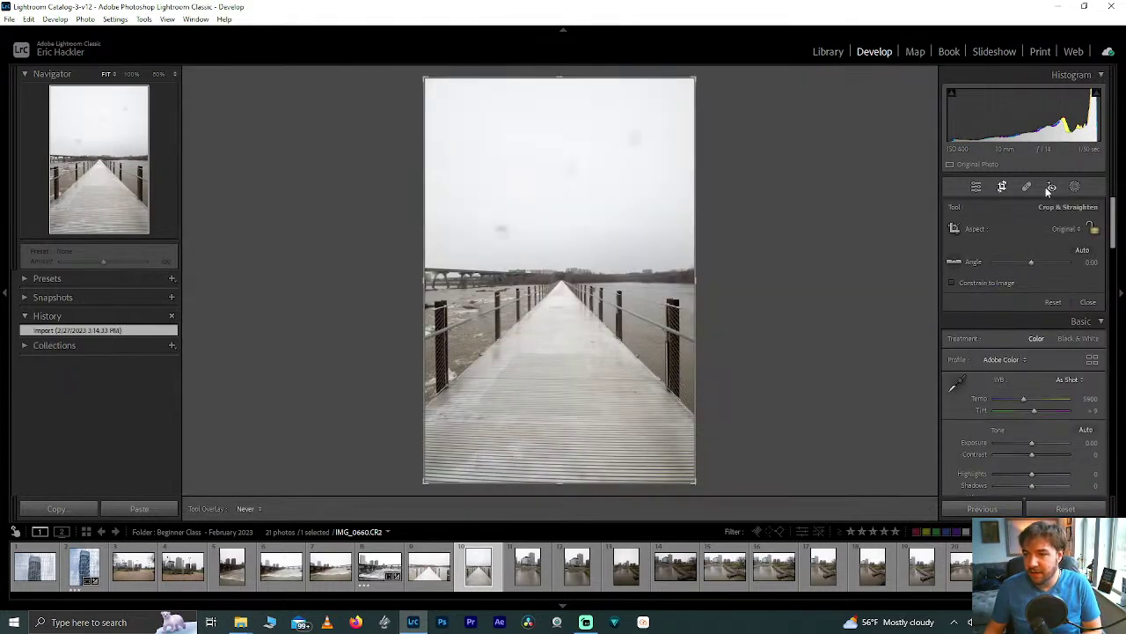
click(1074, 186)
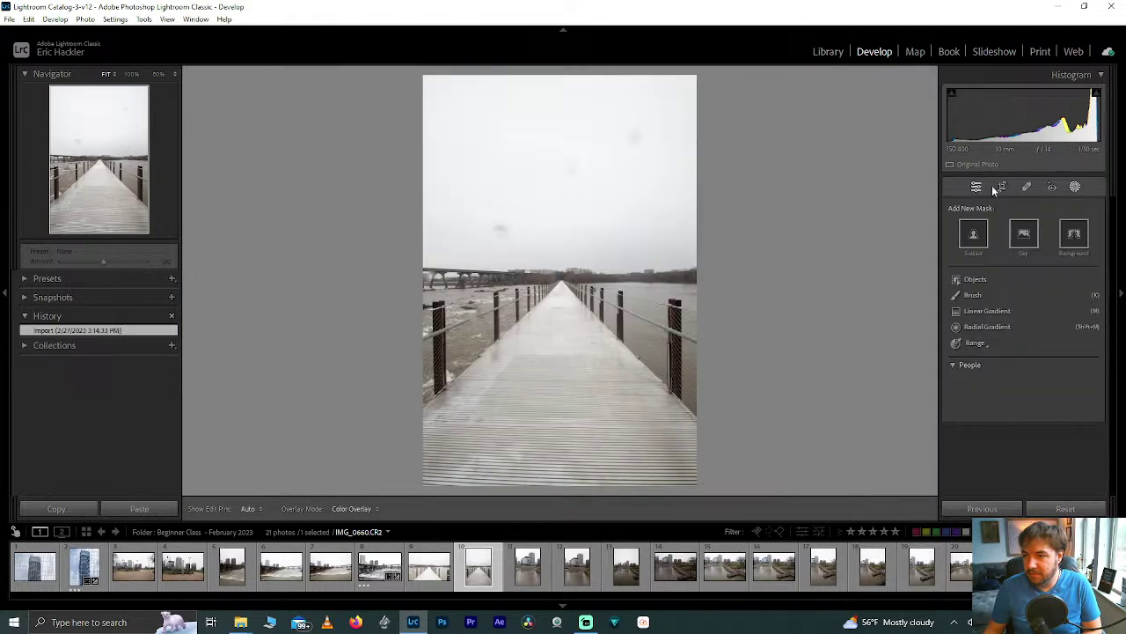
key(r)
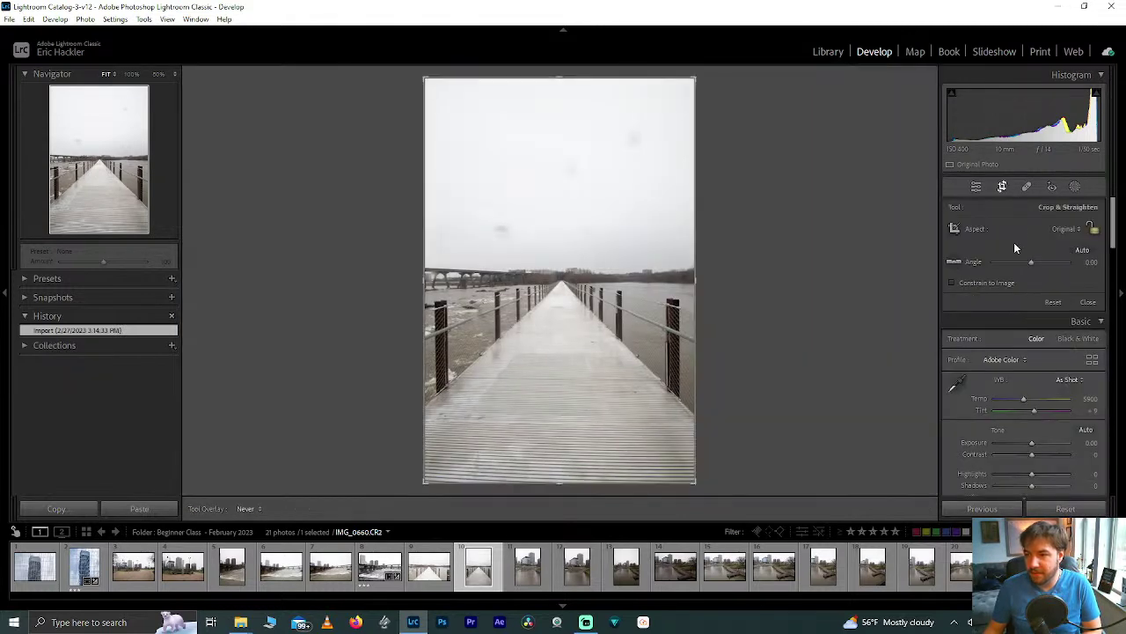
click(1067, 230)
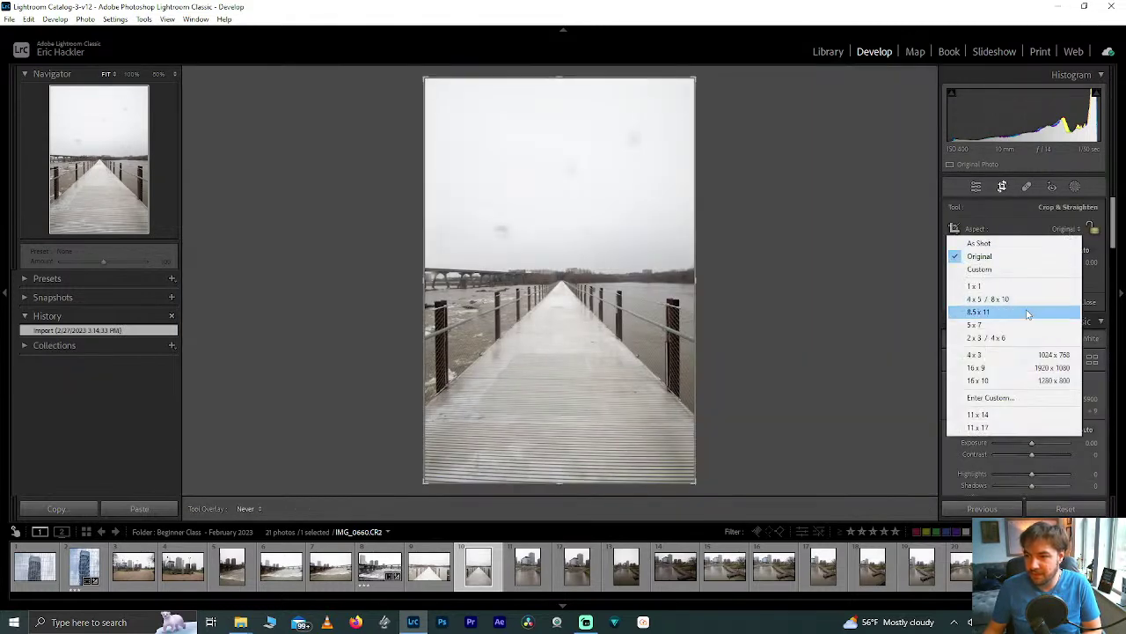
click(1025, 302)
mouse_move(569, 360)
mouse_down()
mouse_move(569, 327)
mouse_move(554, 379)
mouse_move(556, 343)
mouse_up()
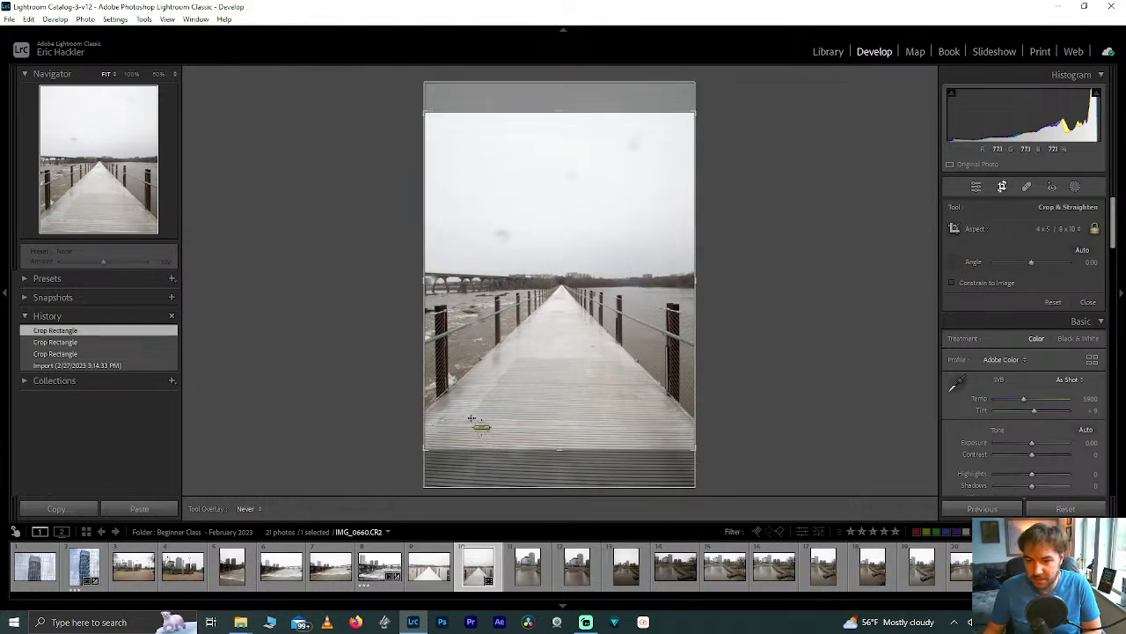
Straighten the crop along the boardwalk planks to -1.30, shift the photo down in the frame to keep the upper sky, and leave cropping
drag(600, 420, 600, 420)
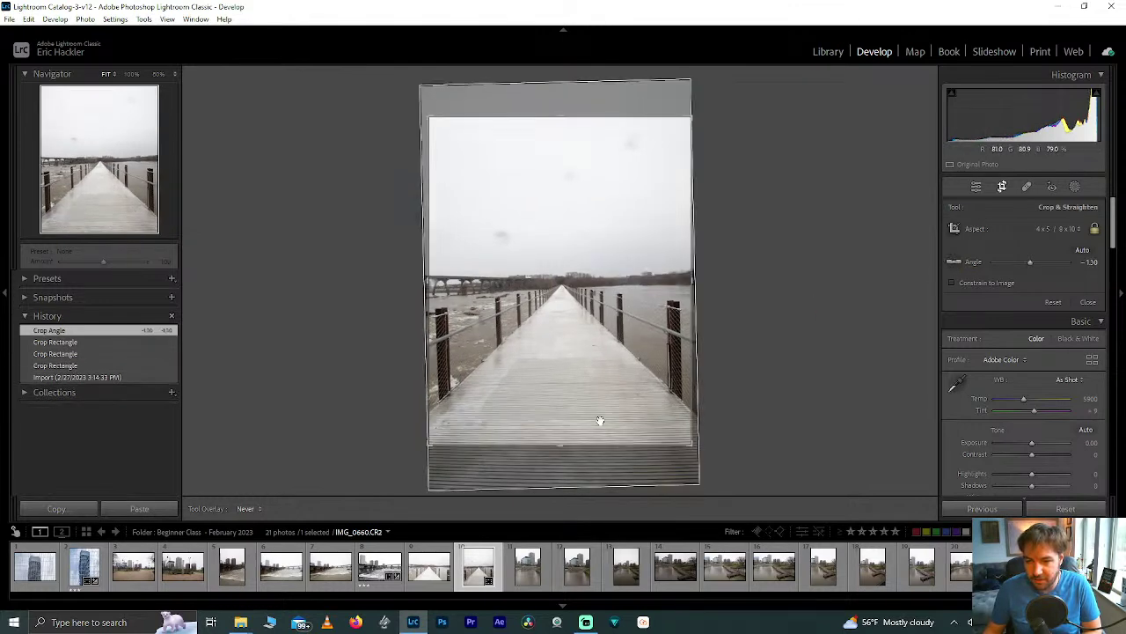
drag(560, 293, 582, 371)
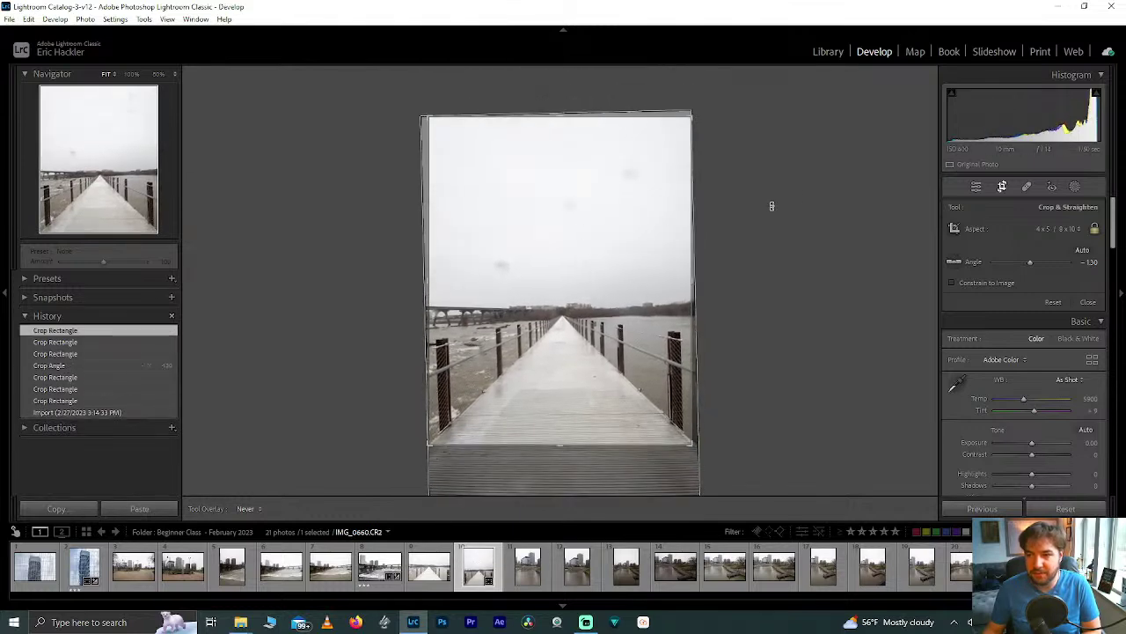
click(976, 187)
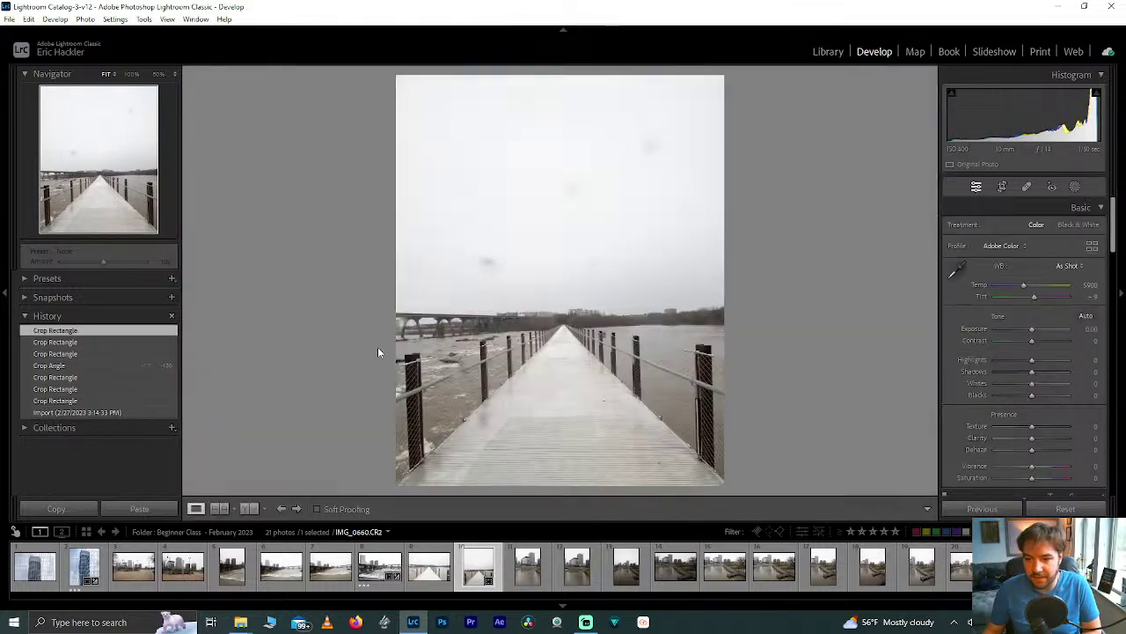
Try straightening the crop along the full far shoreline to an angle of 1.78, and undo it
click(1003, 187)
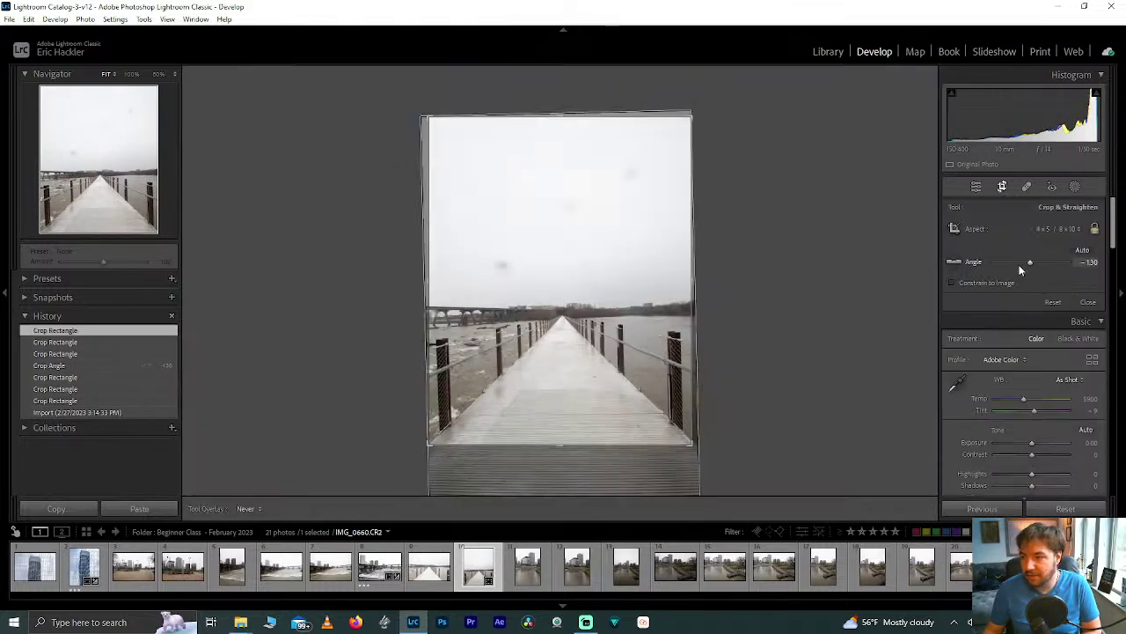
click(954, 261)
drag(456, 321, 674, 309)
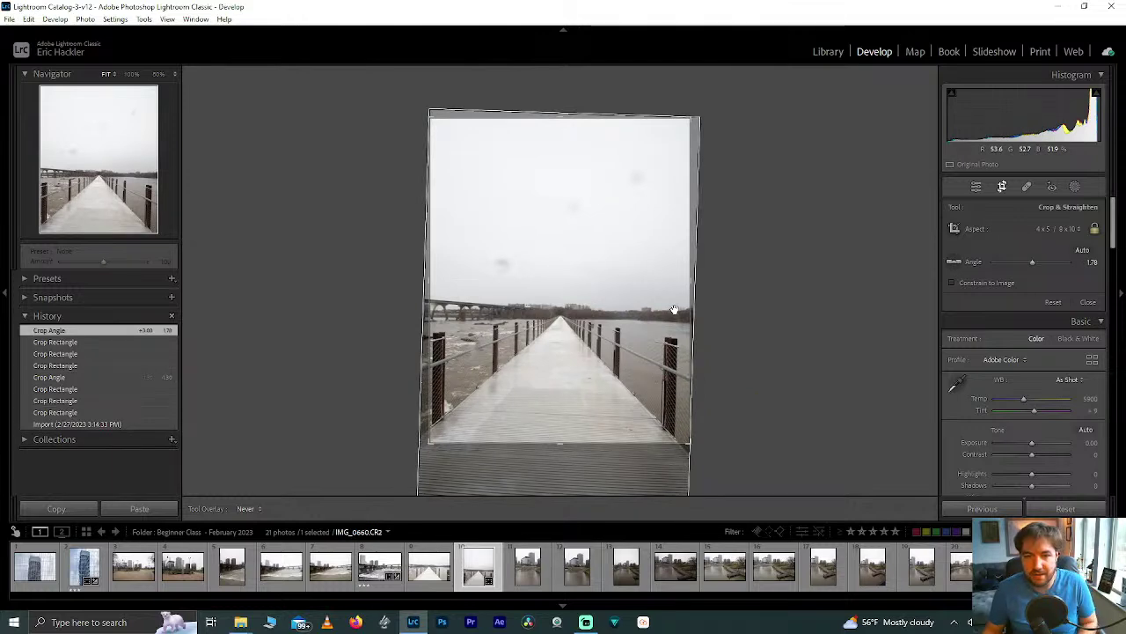
key(ctrl+z)
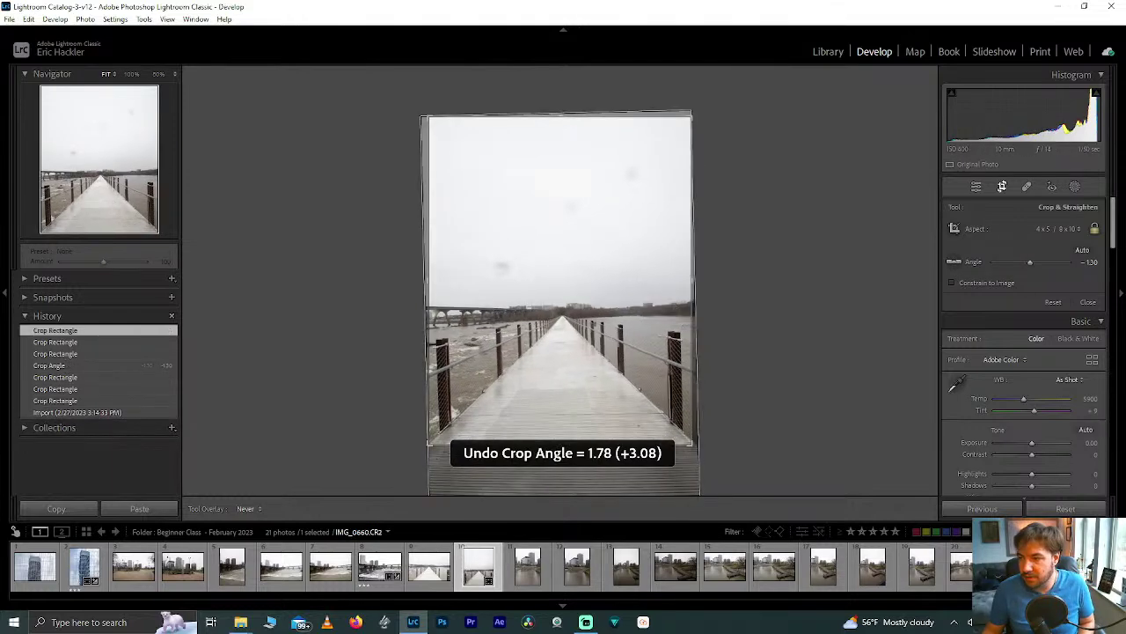
Straighten the crop along the horizon near the boardwalk's far end, set the angle to 1.00, adjust the framing, and leave cropping
click(957, 260)
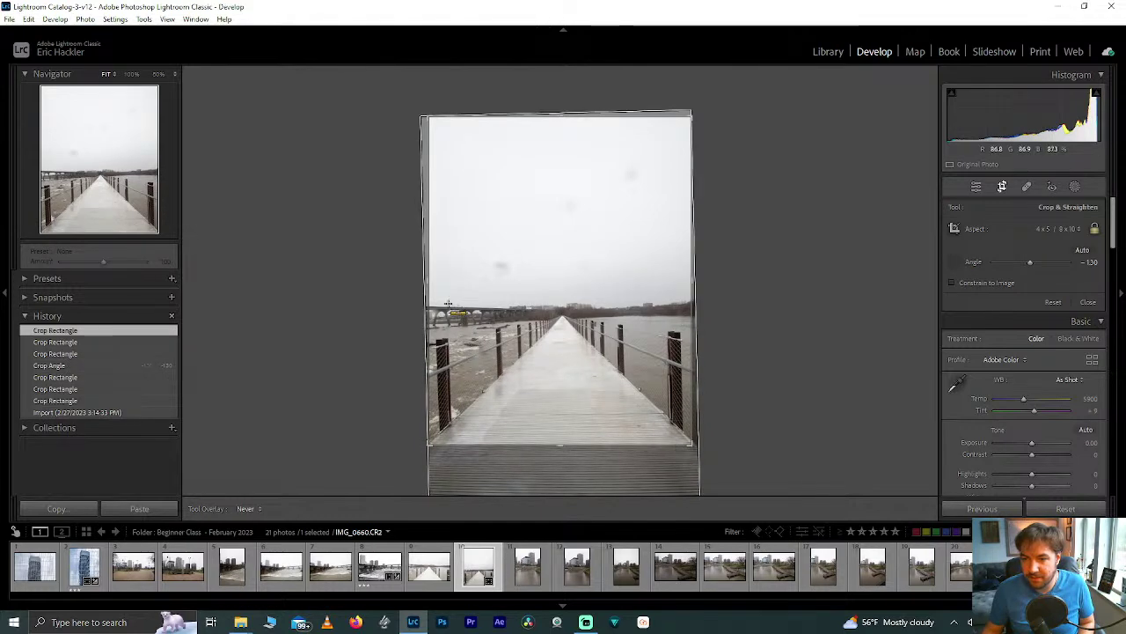
drag(543, 324, 637, 313)
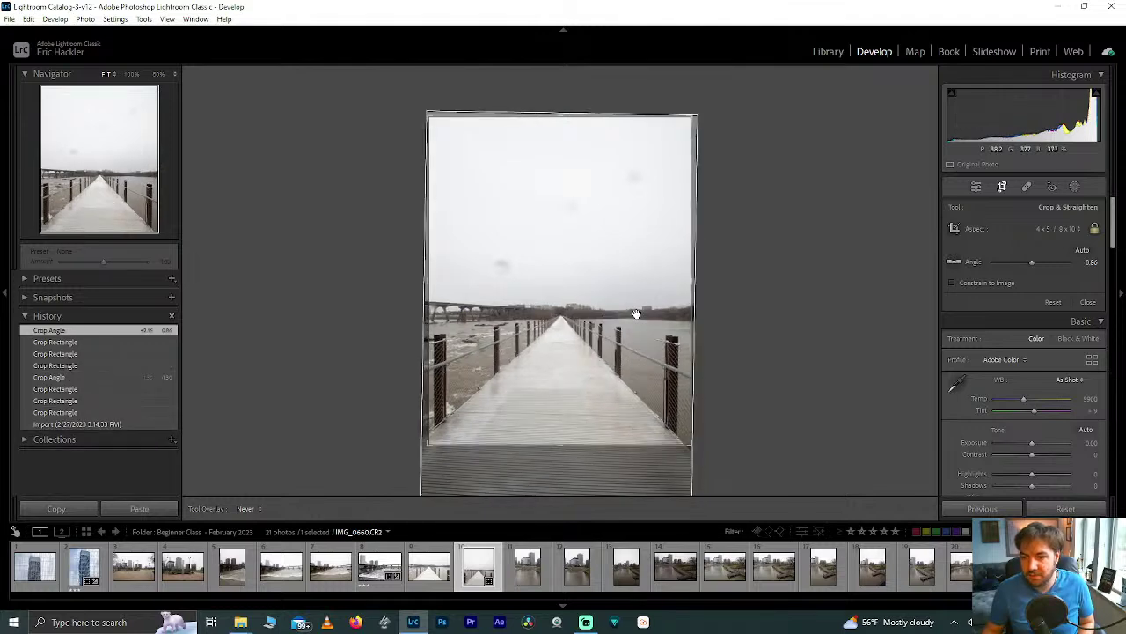
click(1089, 262)
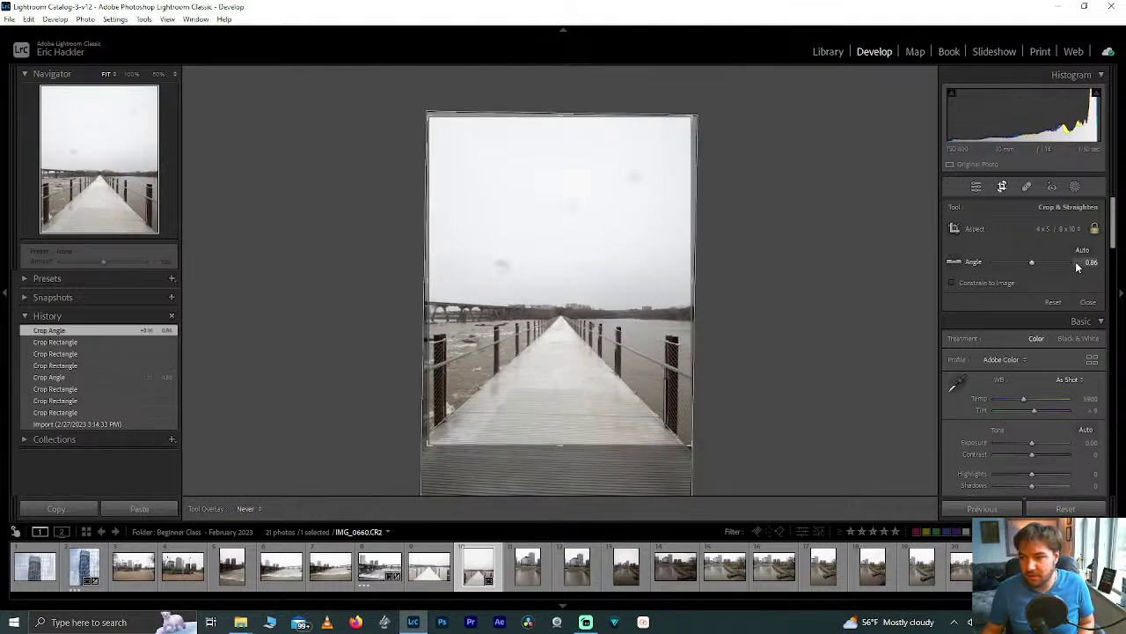
text(1)
key(Return)
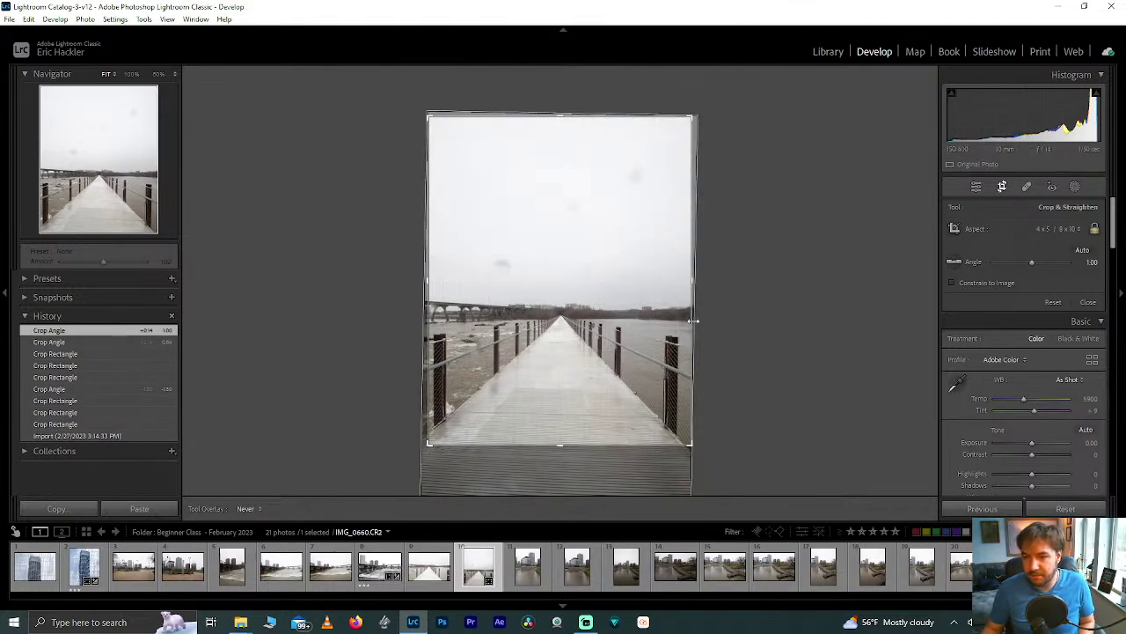
click(733, 317)
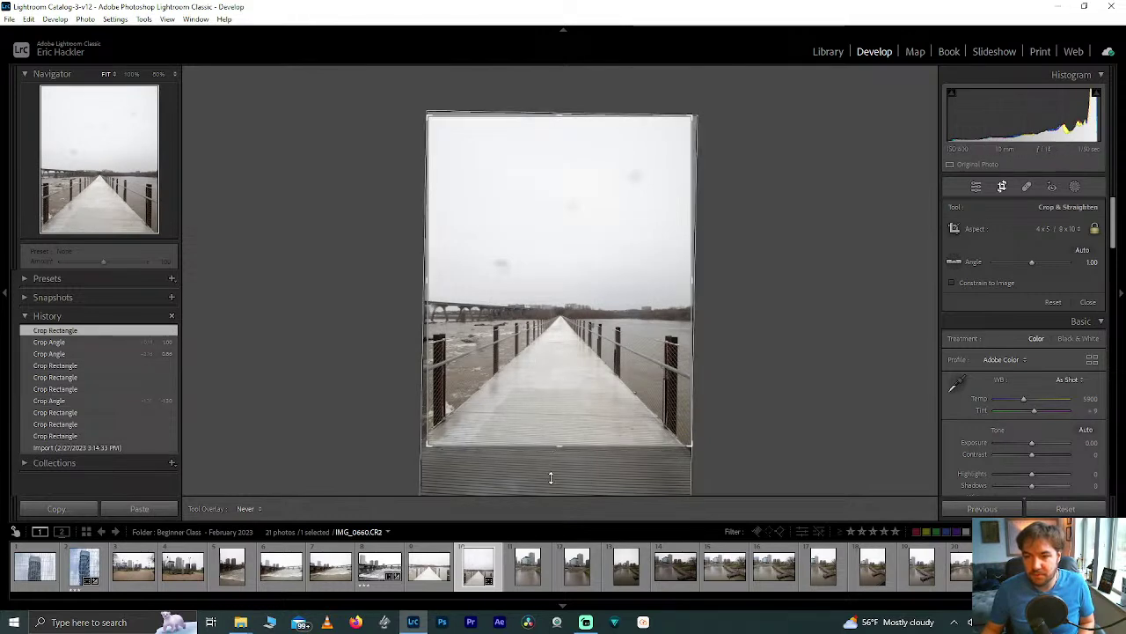
drag(570, 350, 568, 387)
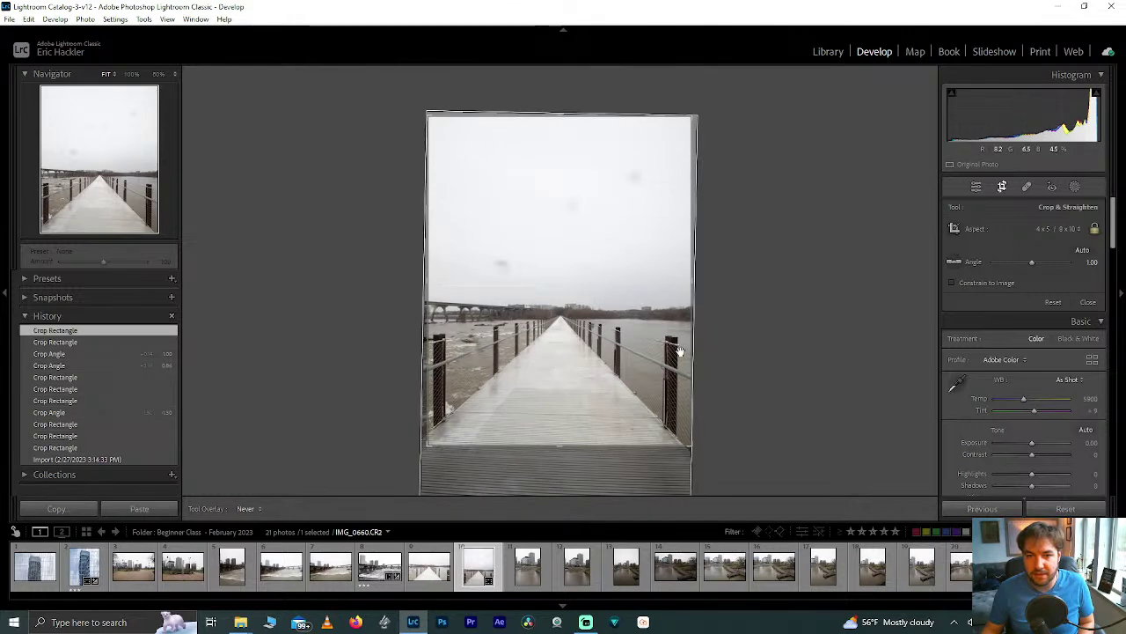
click(978, 186)
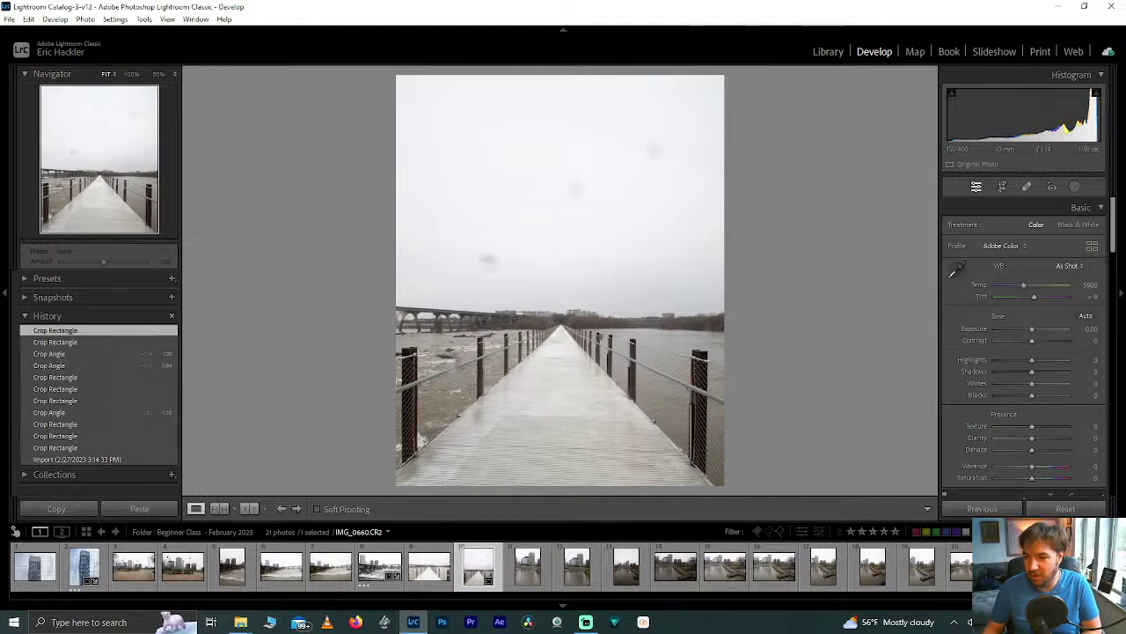
Try Dehaze at 60, a raised Clarity and lowered Highlights on the whole photo, resetting each to 0
drag(1038, 449, 1055, 453)
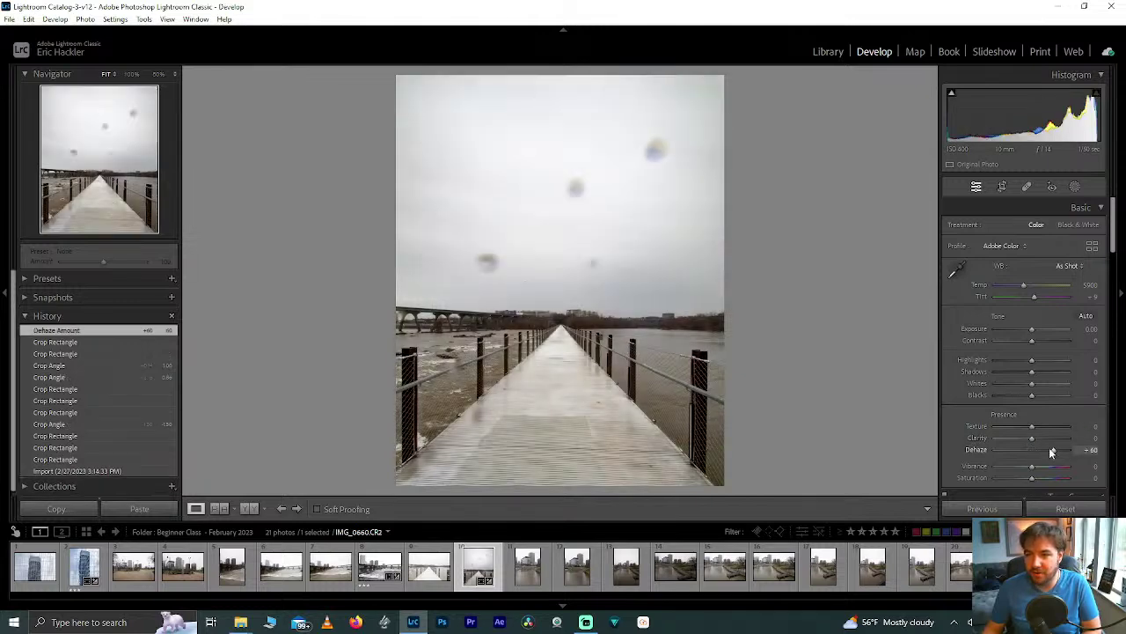
double_click(1052, 452)
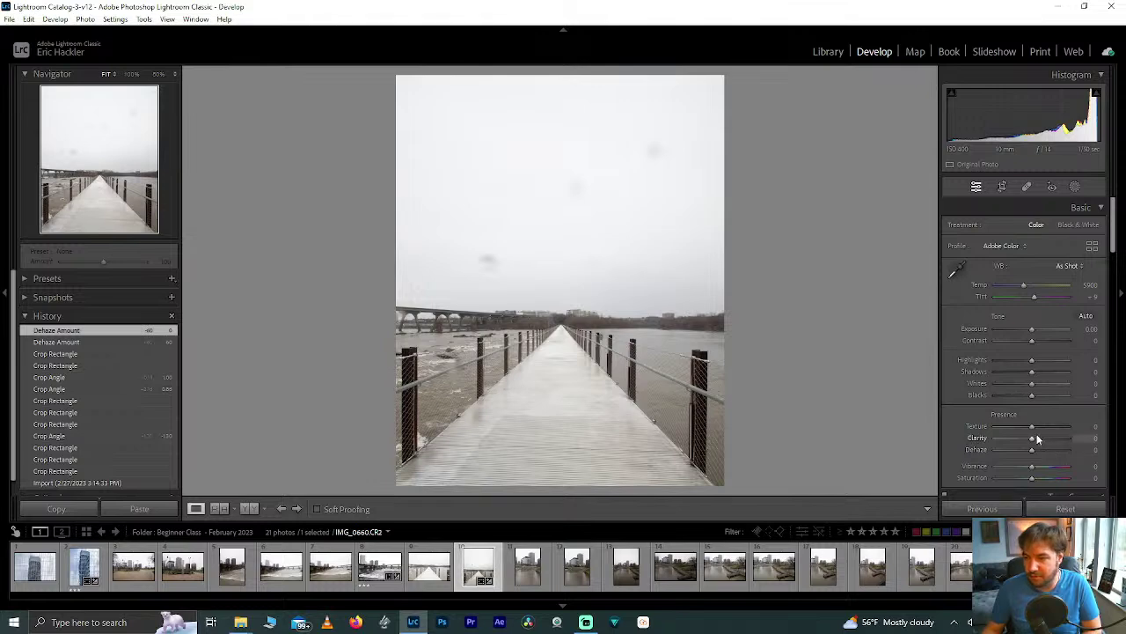
drag(1036, 438, 1084, 441)
double_click(1042, 439)
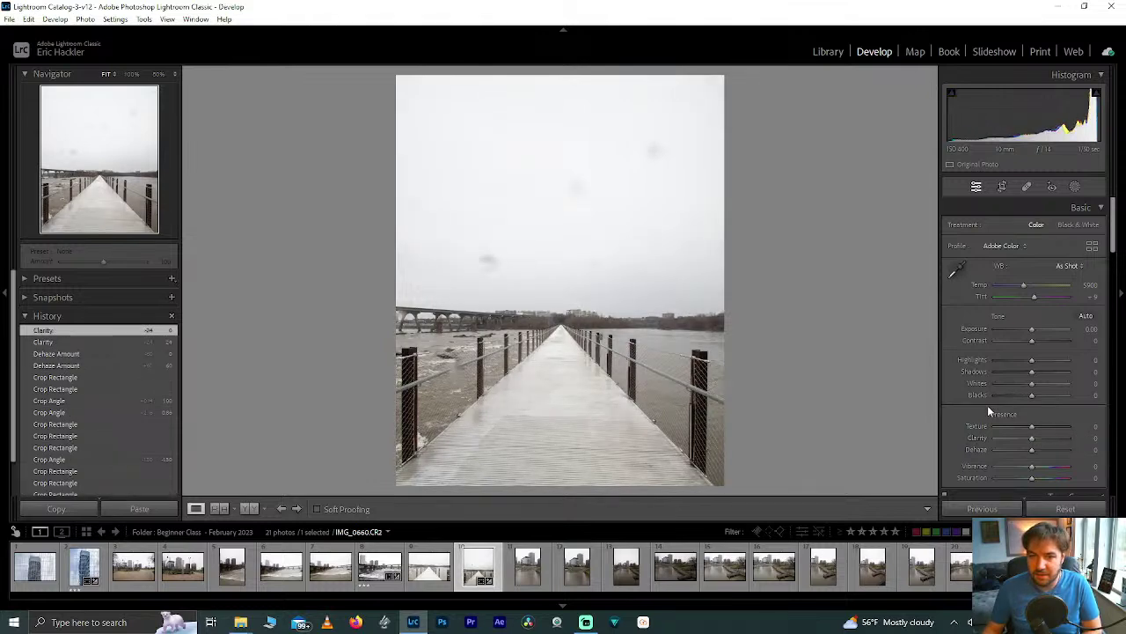
drag(1051, 367, 1012, 358)
double_click(1012, 359)
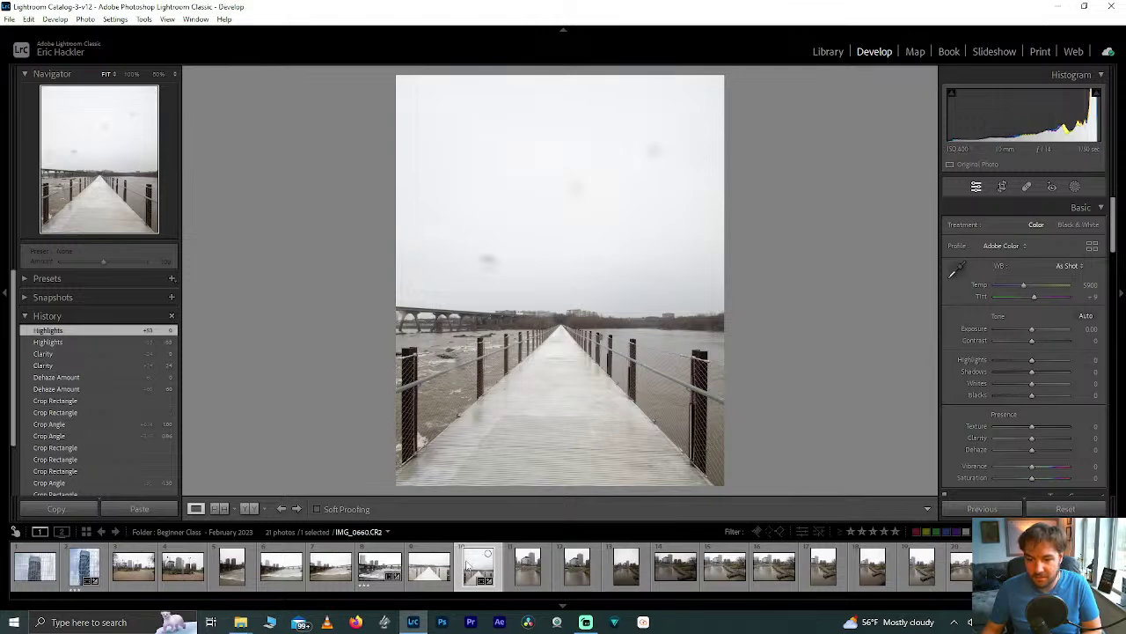
Create a virtual copy of IMG_0660
key(ctrl+apostrophe)
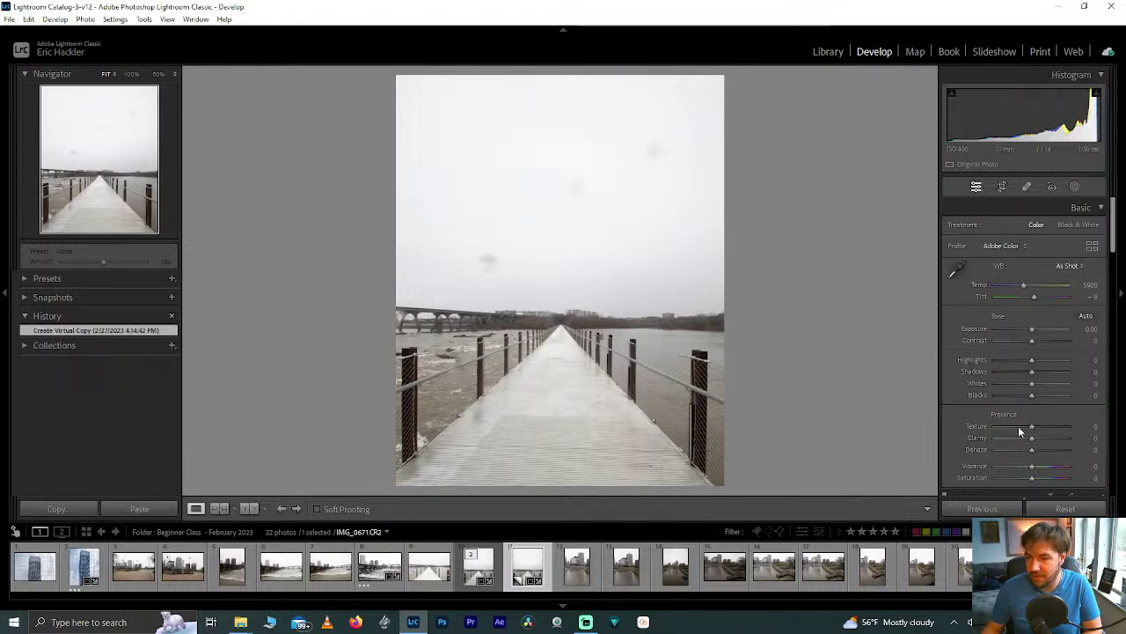
Try Dehaze at 84, Clarity at 37 and Texture at 100 on the virtual copy, resetting each to 0
drag(1043, 454, 1063, 452)
click(654, 154)
click(653, 164)
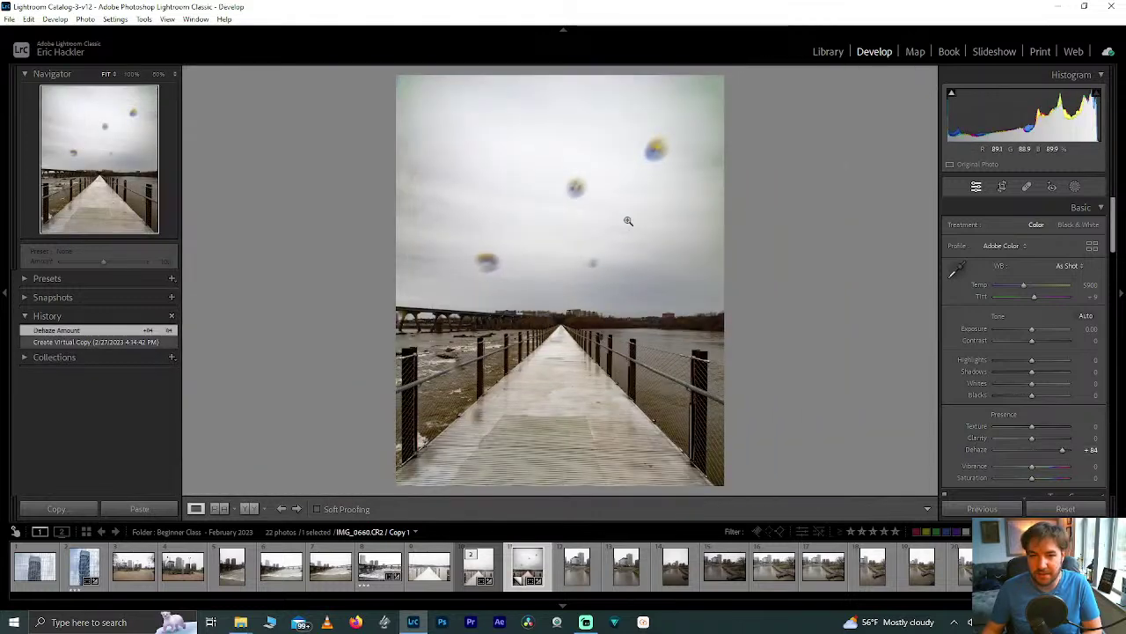
double_click(1062, 449)
drag(1032, 437, 1066, 427)
double_click(1064, 427)
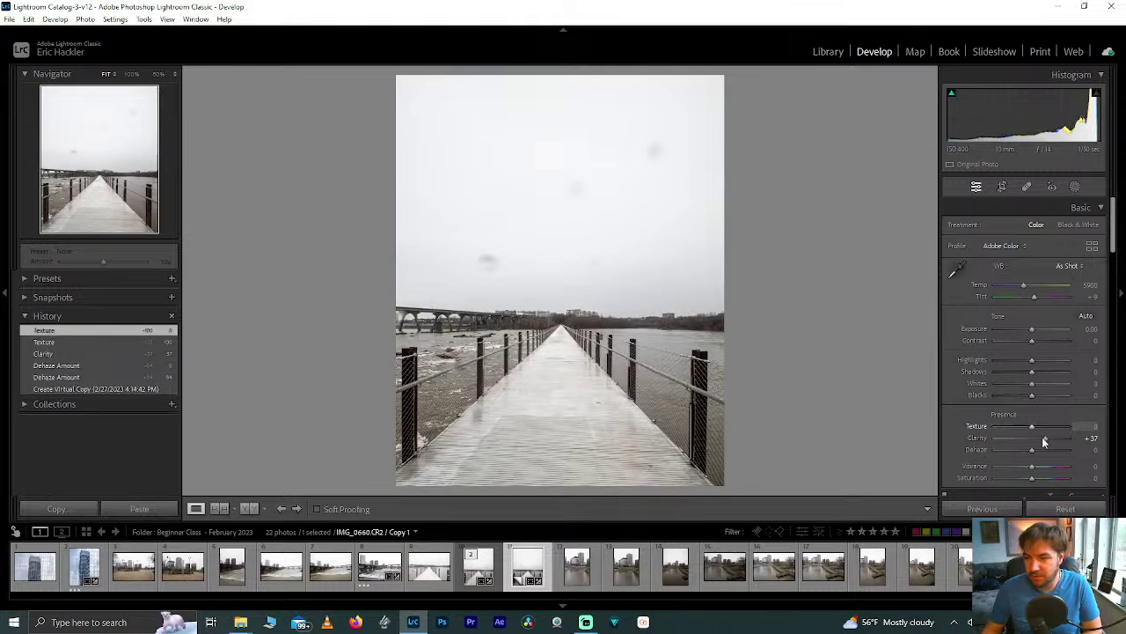
double_click(1045, 441)
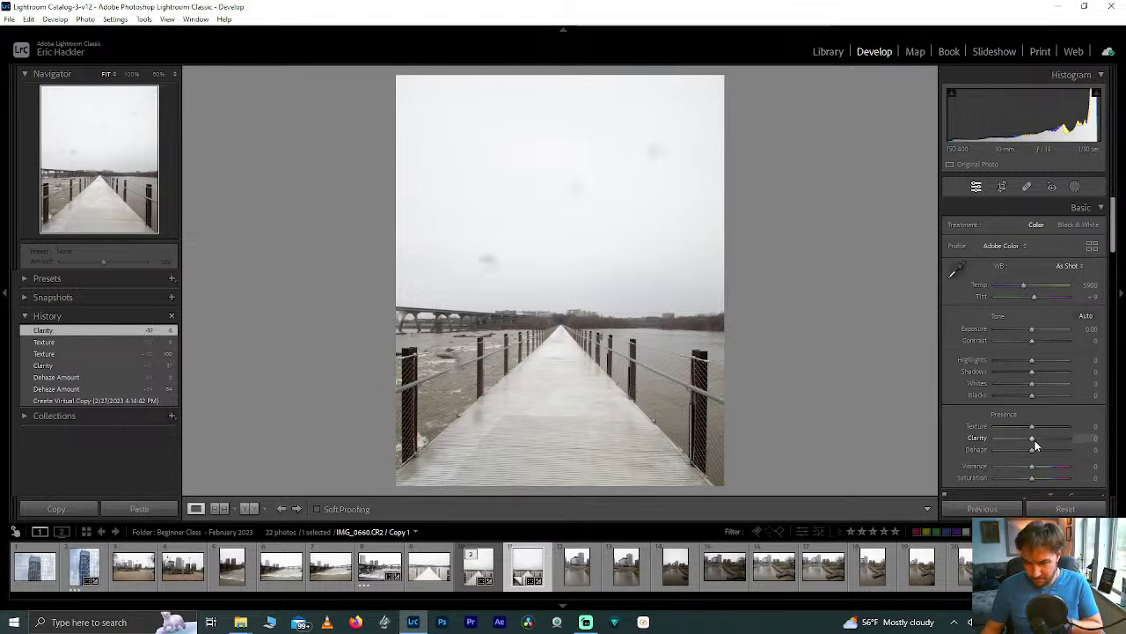
Set the virtual copy's Highlights and Shadows to -100, Whites to -13 and Blacks to -8
drag(1033, 360, 938, 377)
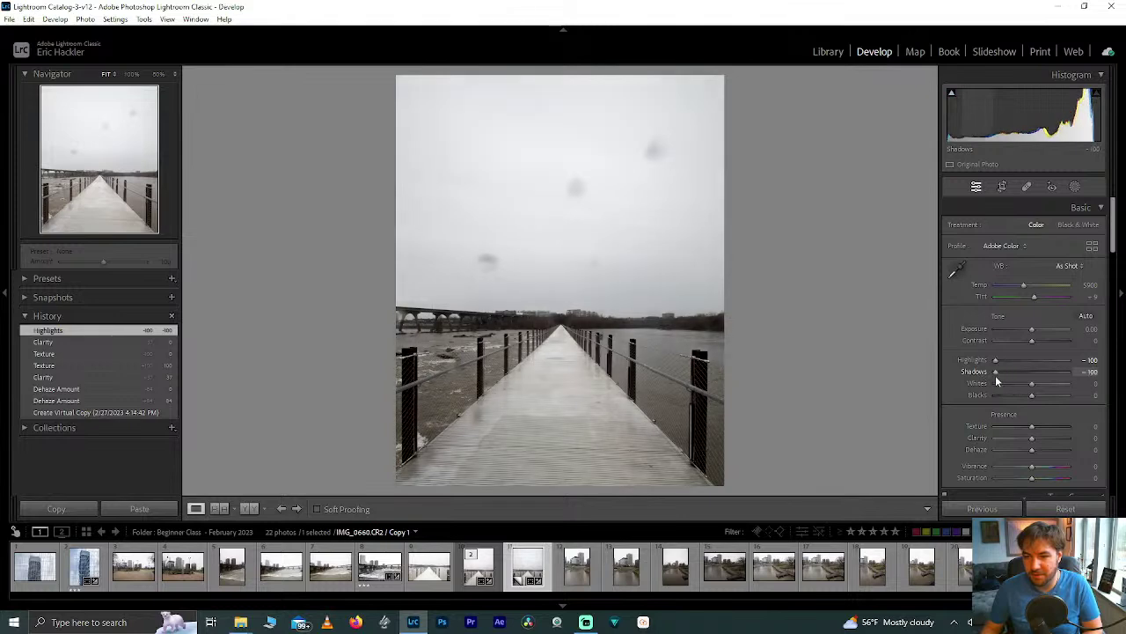
mouse_move(1034, 383)
mouse_down()
mouse_move(1069, 384)
mouse_move(1006, 385)
mouse_move(1028, 385)
mouse_move(1007, 396)
mouse_move(1030, 395)
mouse_up()
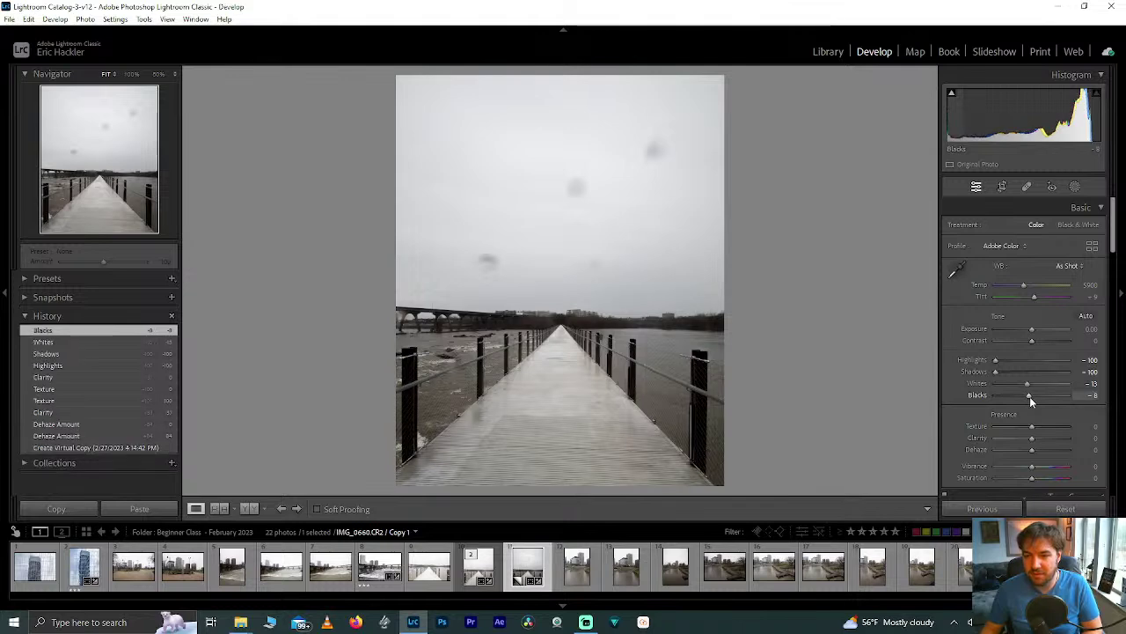
Try Clarity at 58 with various Texture and Dehaze amounts, and reset all three to 0
drag(1032, 438, 1102, 426)
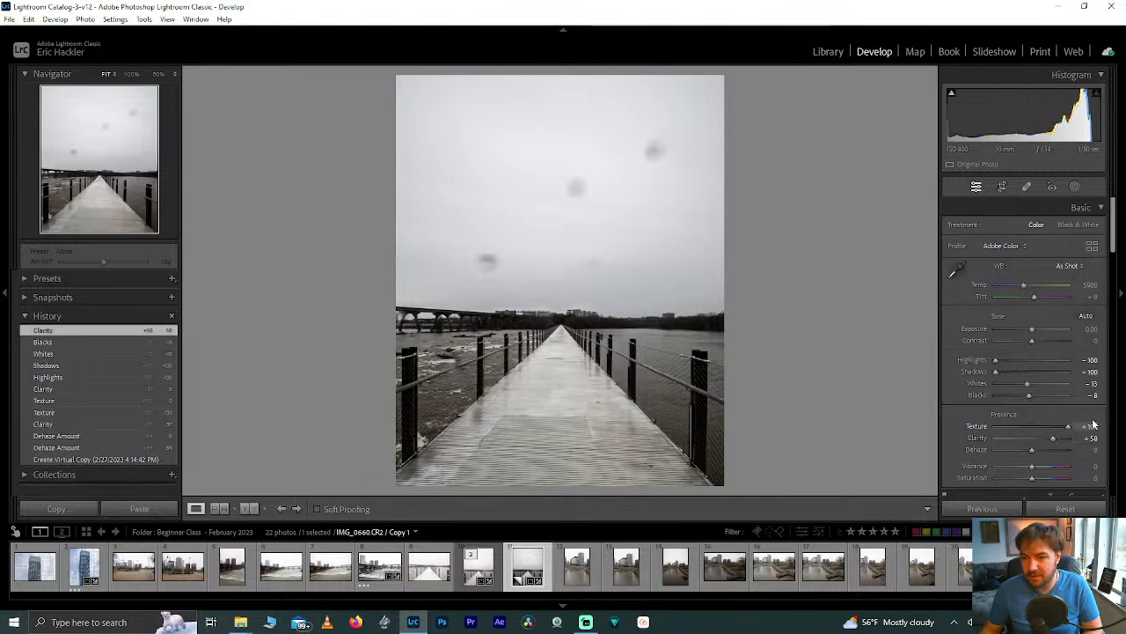
drag(1028, 419, 1057, 451)
double_click(1018, 426)
double_click(1055, 451)
double_click(1054, 439)
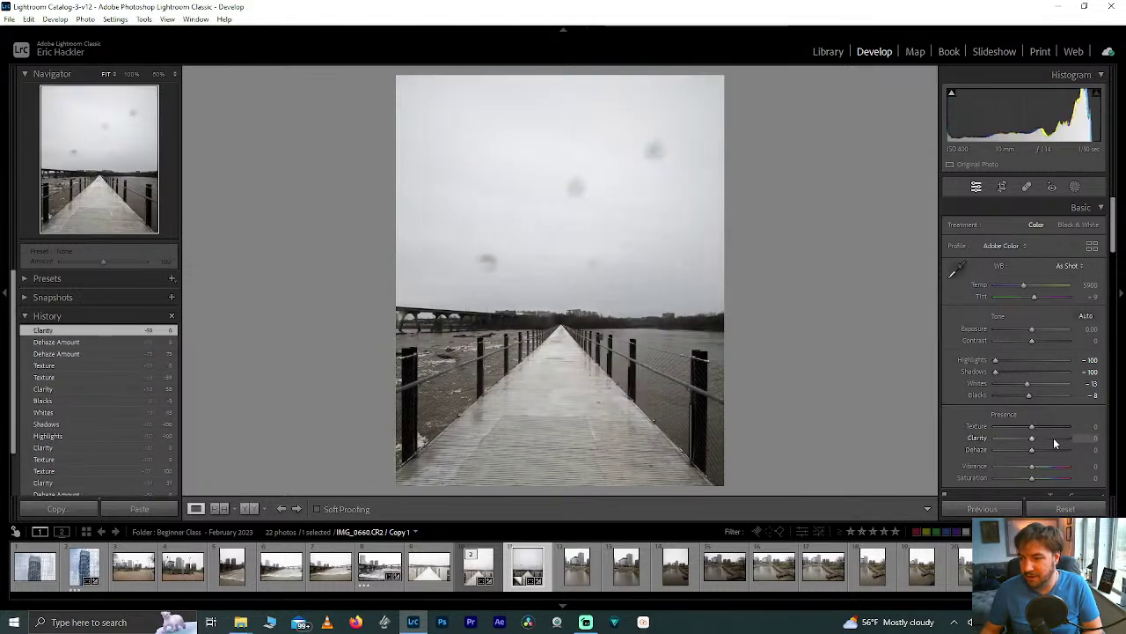
Reset the virtual copy's Highlights and Shadows to 0
double_click(996, 358)
double_click(998, 371)
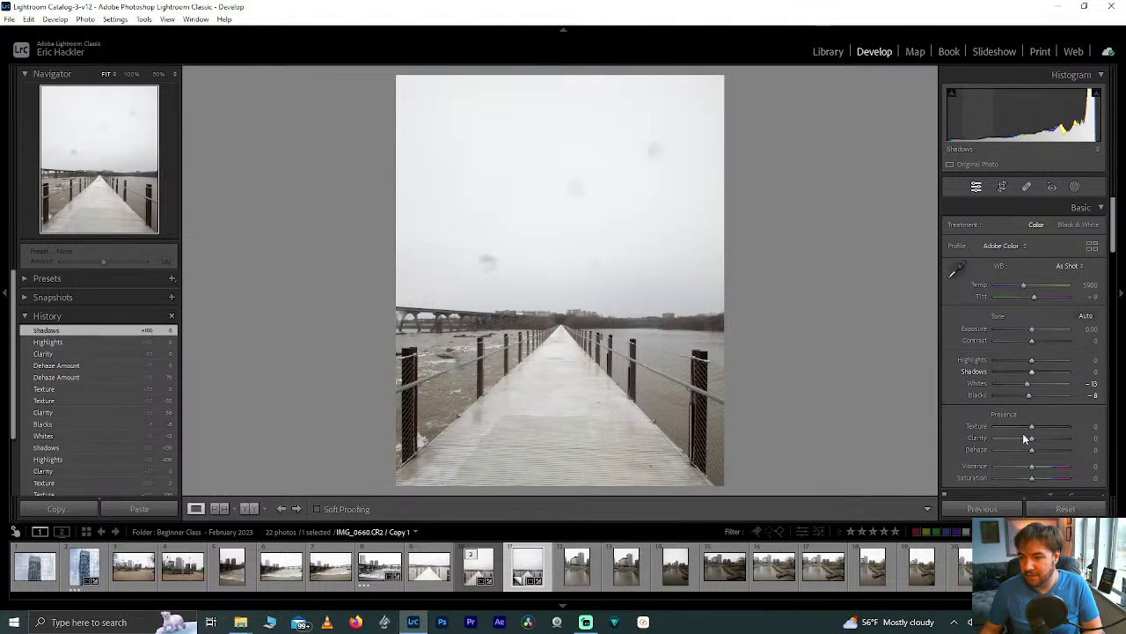
Create a sky mask, and duplicate and invert it to cover the boardwalk, river and shoreline
click(1075, 188)
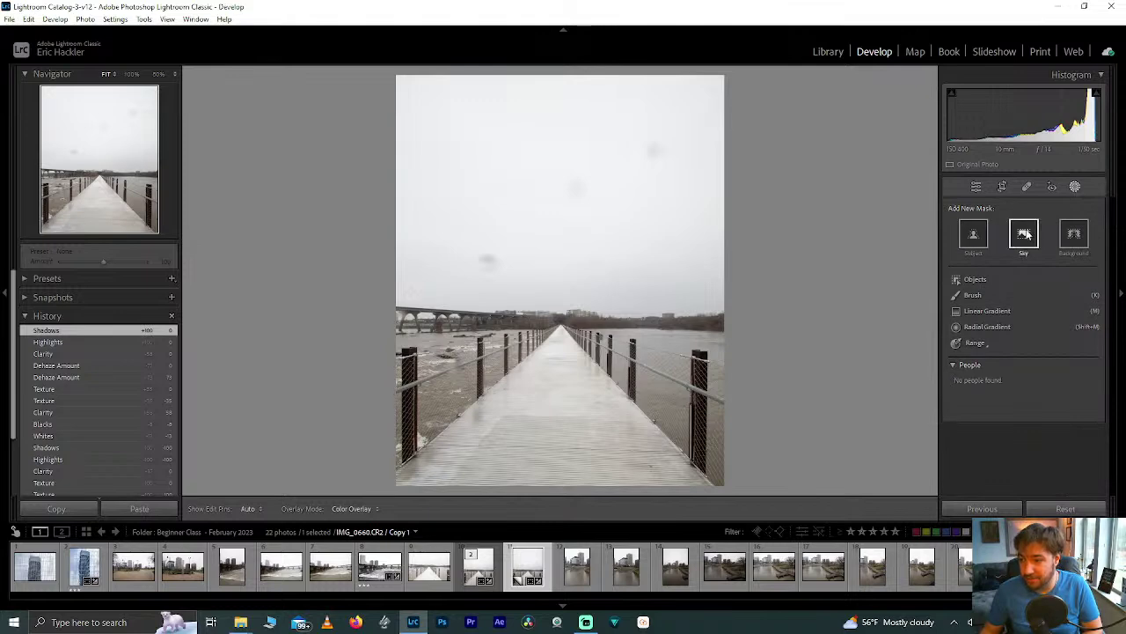
click(1024, 234)
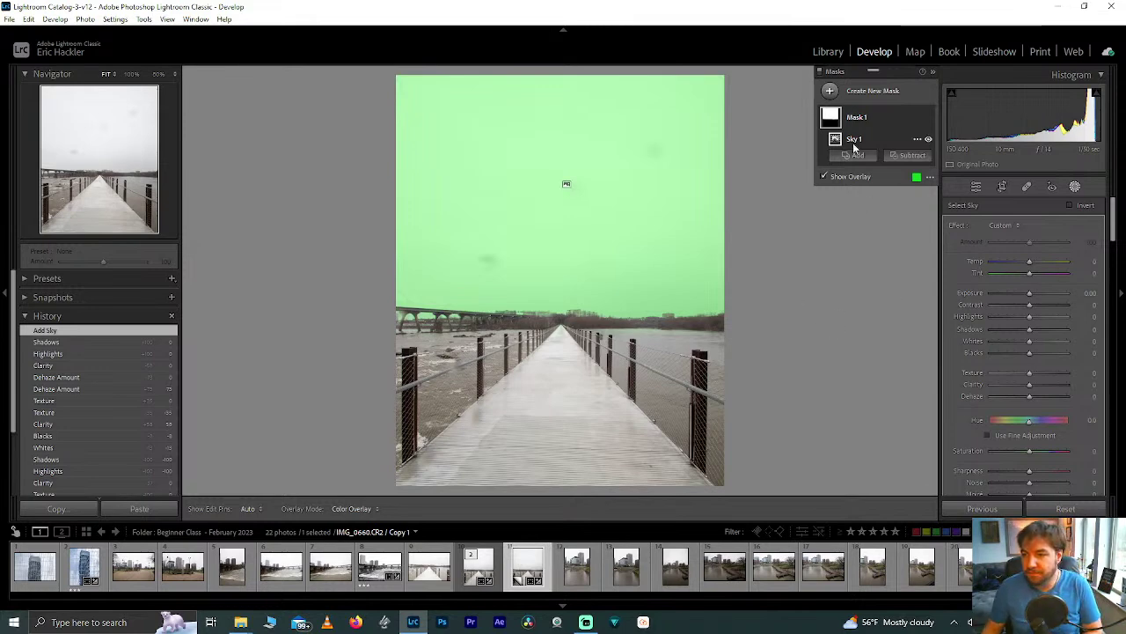
click(918, 118)
click(934, 141)
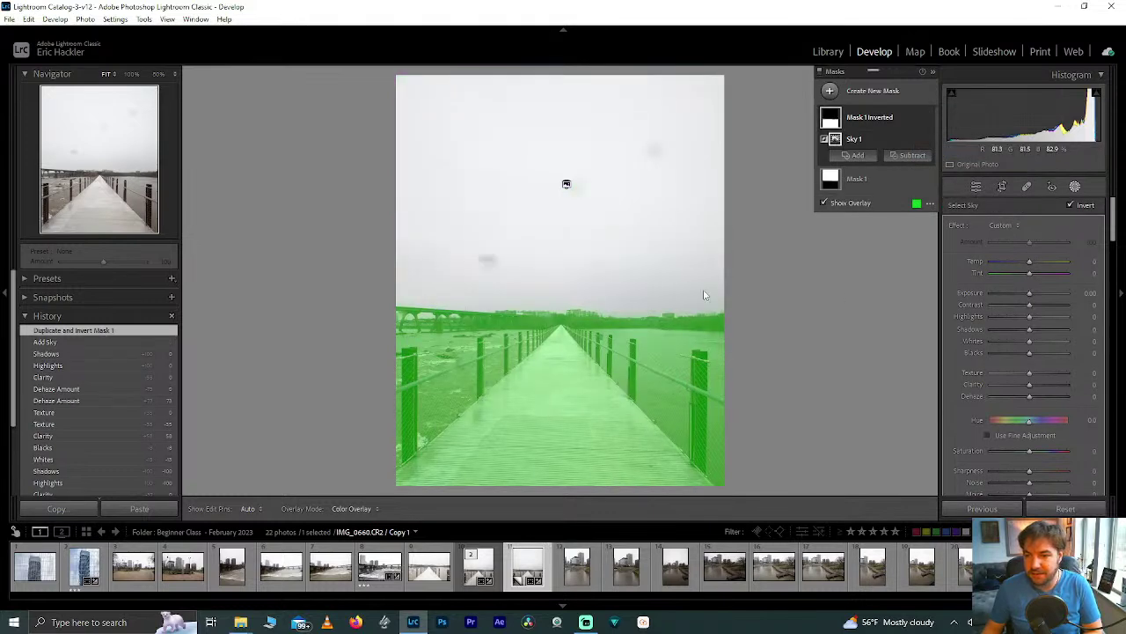
On the inverted sky mask, set Clarity to 40, Shadows to 80, Blacks to -35 and Texture to 100, and inspect the boardwalk and horizon up close
drag(1030, 385, 1045, 383)
drag(1029, 329, 1059, 328)
drag(1030, 353, 1013, 362)
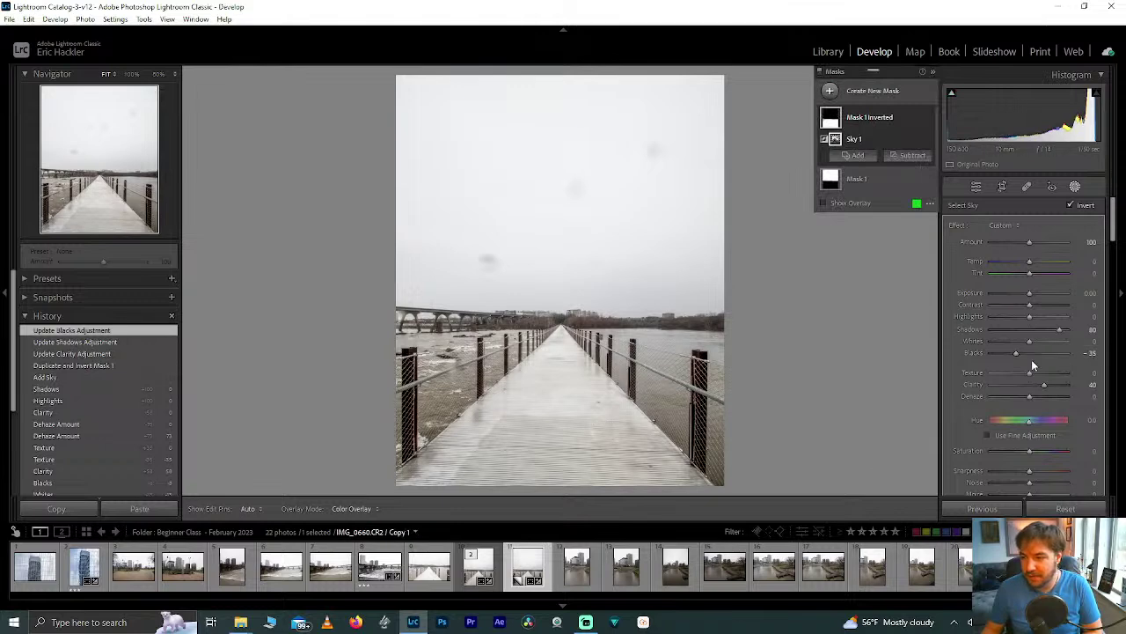
drag(1030, 373, 1069, 373)
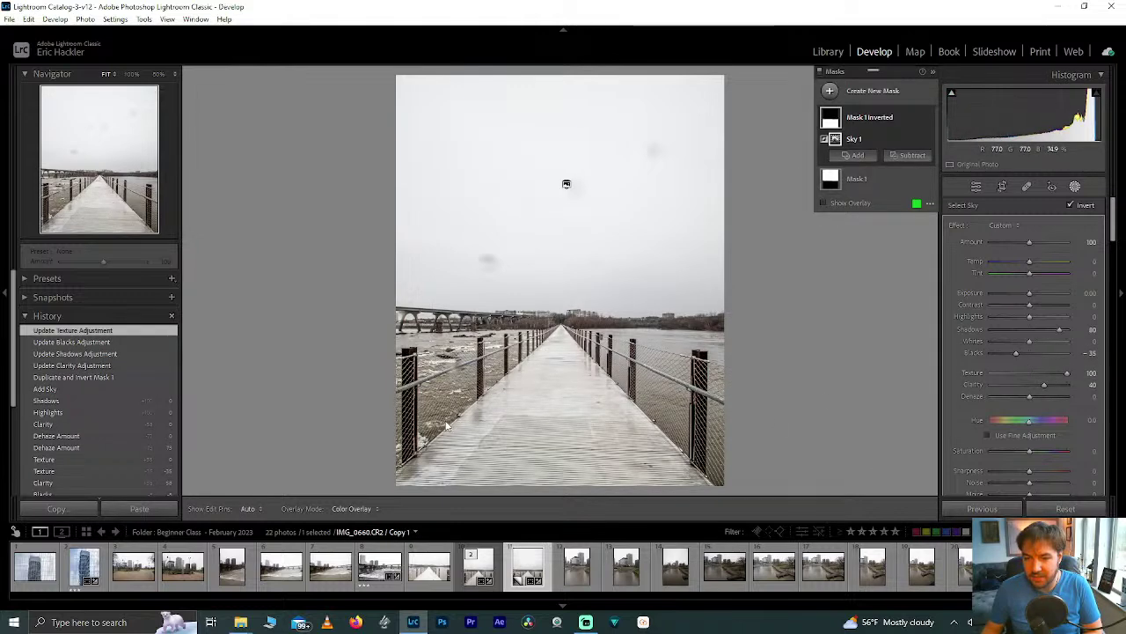
click(99, 132)
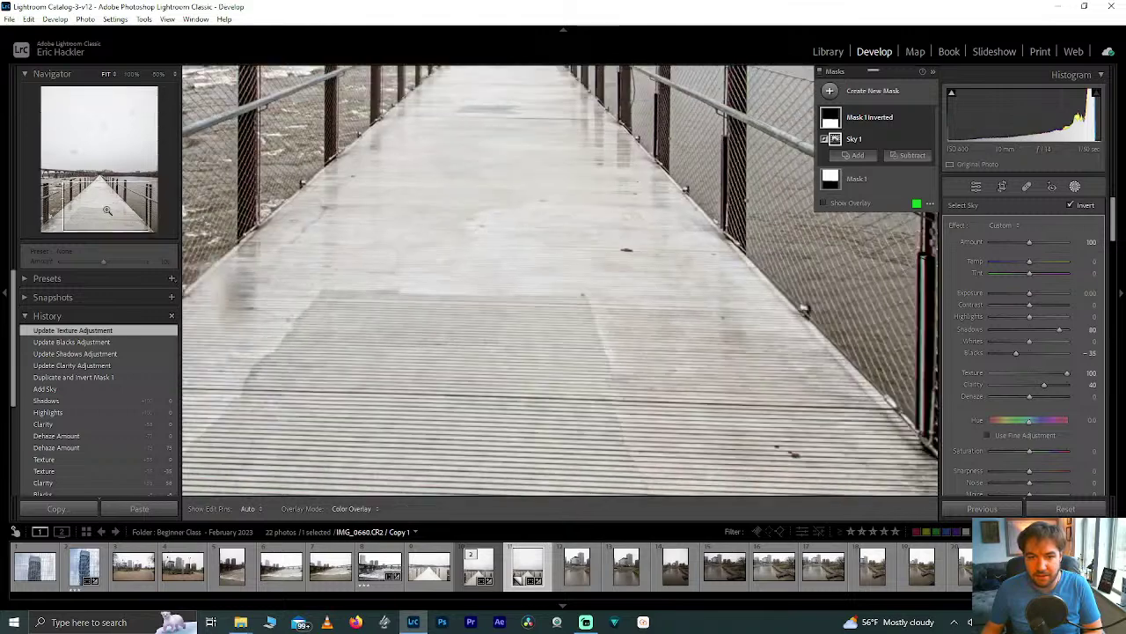
click(110, 218)
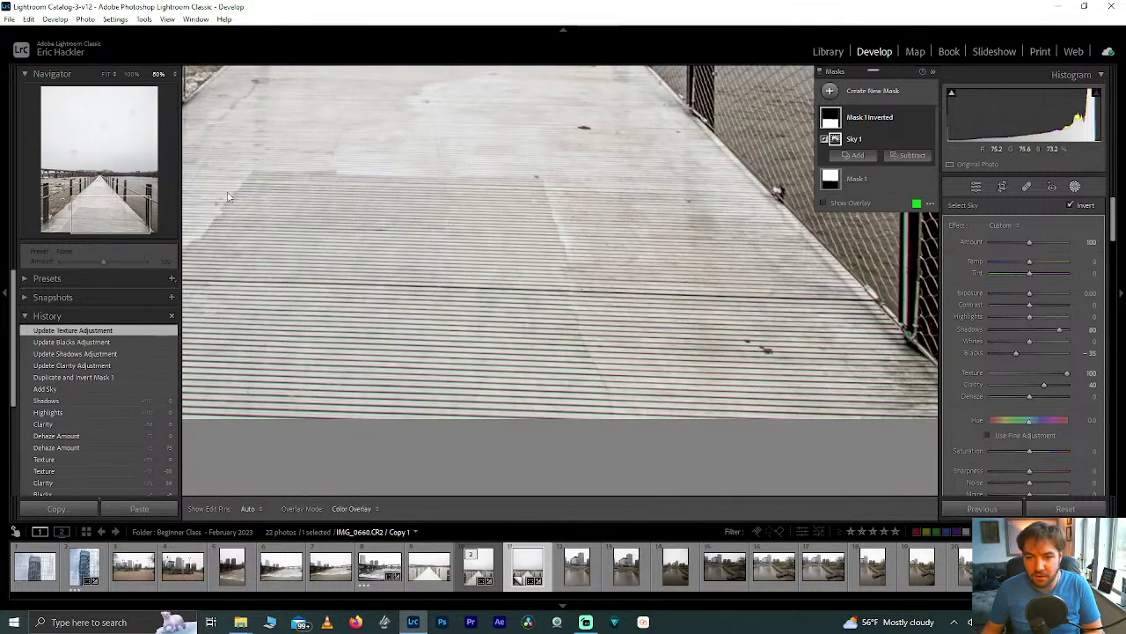
click(103, 176)
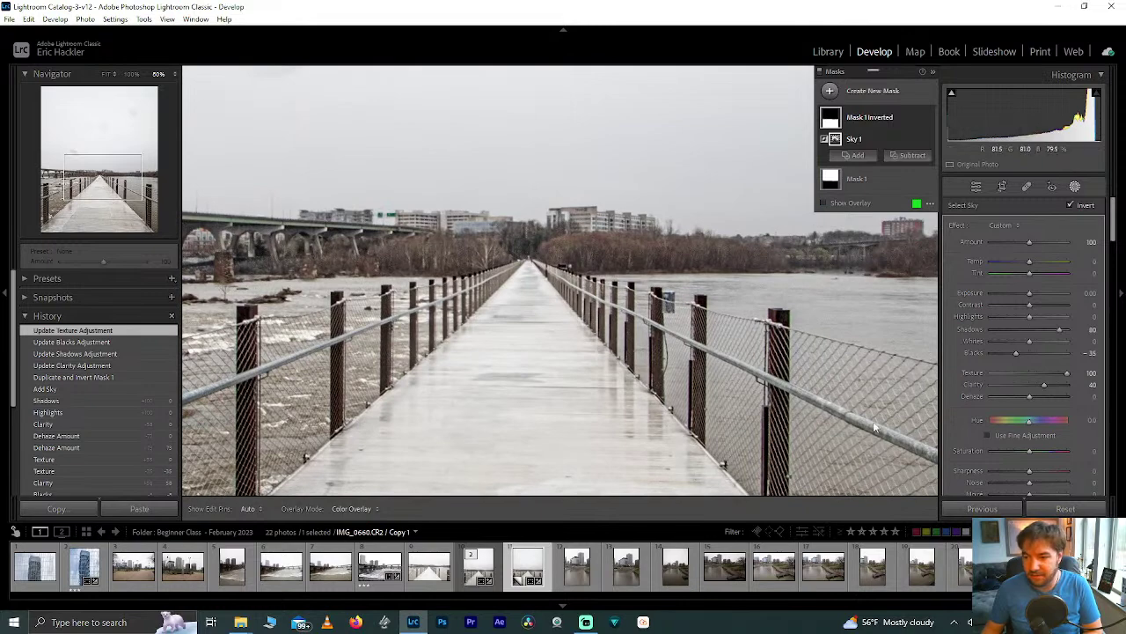
click(595, 286)
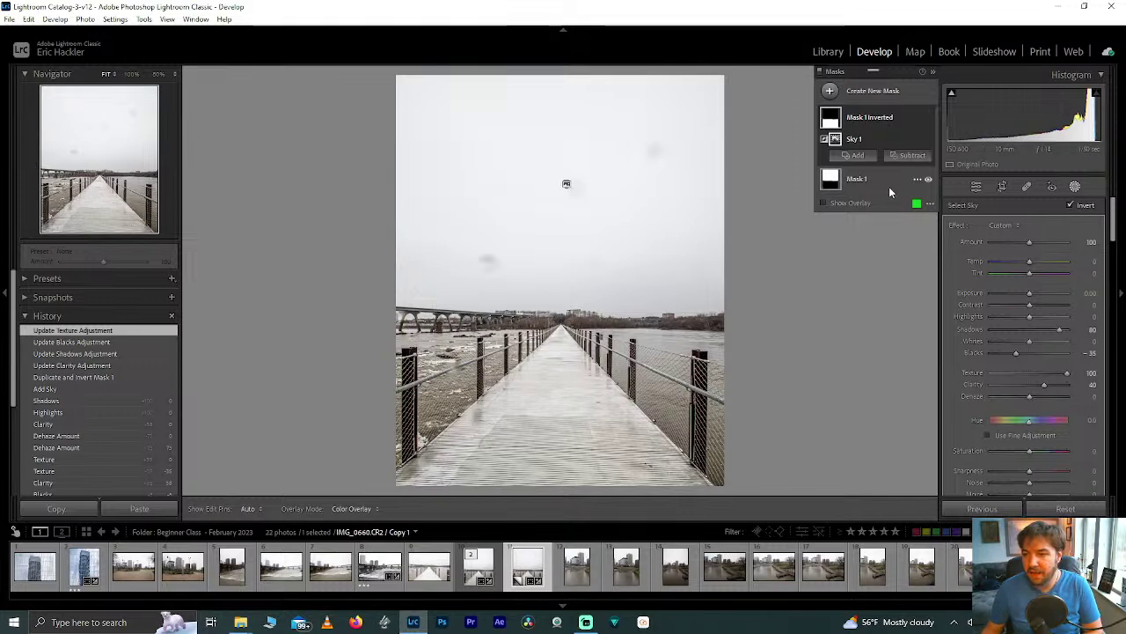
On the sky mask, set Clarity to 100, Texture to 71, Highlights and Shadows to -100, and Blacks to -49
click(875, 179)
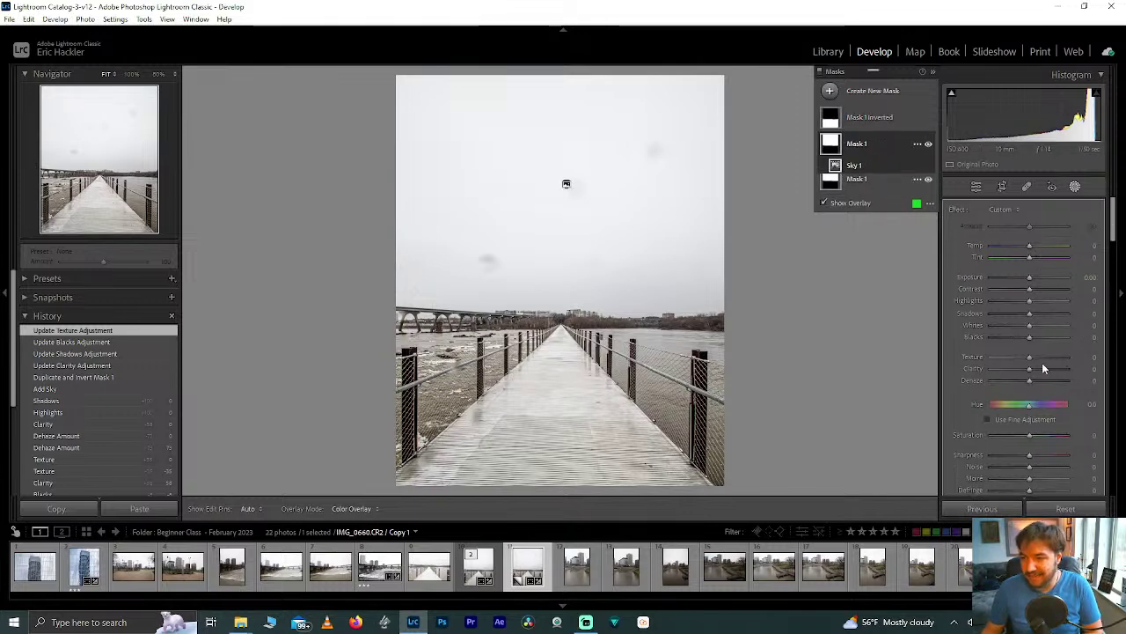
key(o)
drag(1030, 389, 1115, 393)
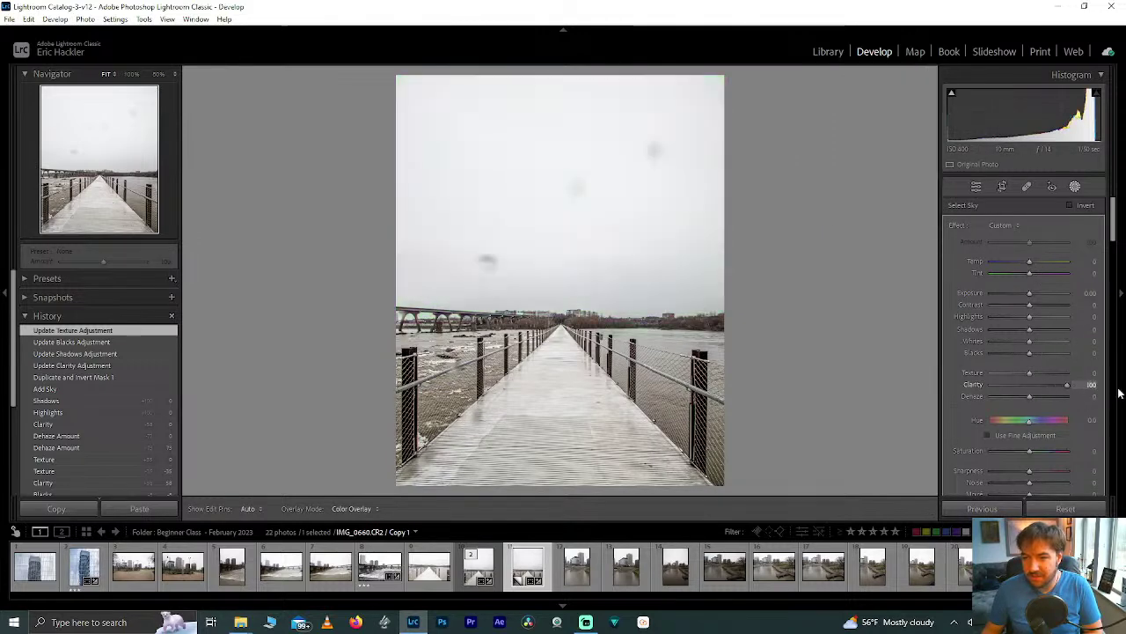
drag(1030, 372, 1011, 354)
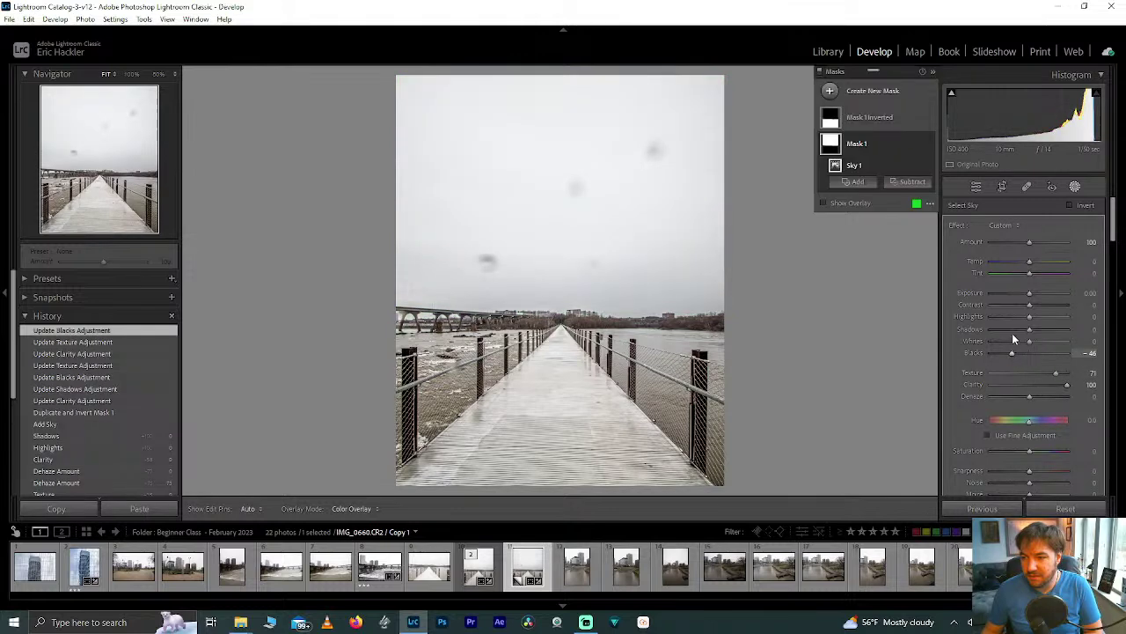
drag(1030, 317, 949, 325)
drag(1010, 354, 1008, 349)
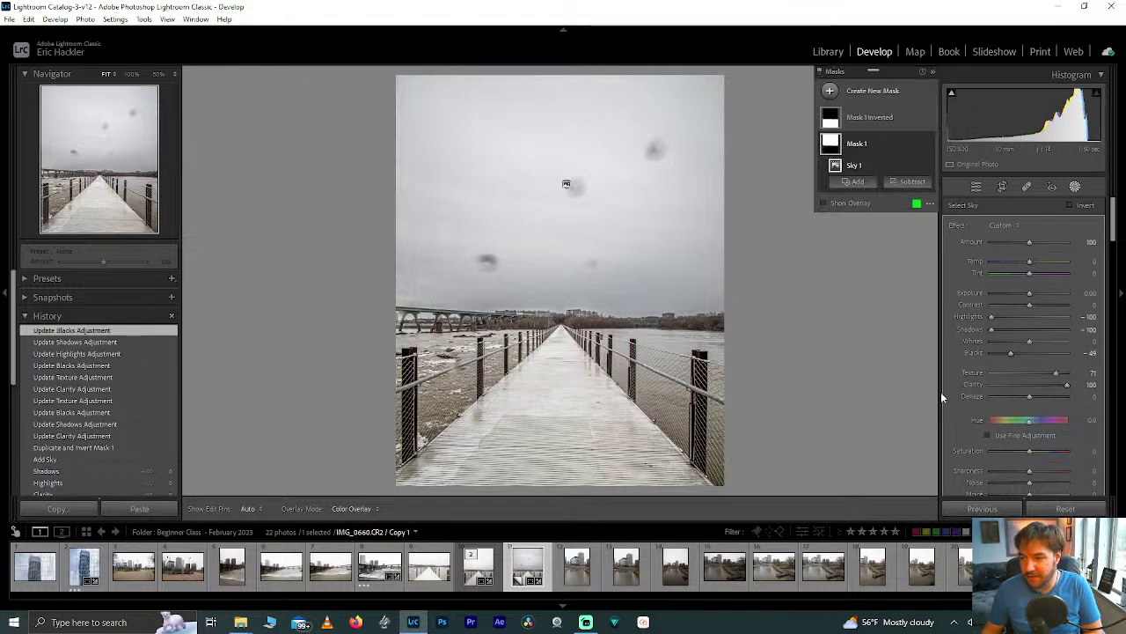
Set the sky mask's Dehaze to 40, Noise to 100 and Sharpness to -100
drag(1038, 400, 1047, 398)
drag(1028, 483, 1084, 478)
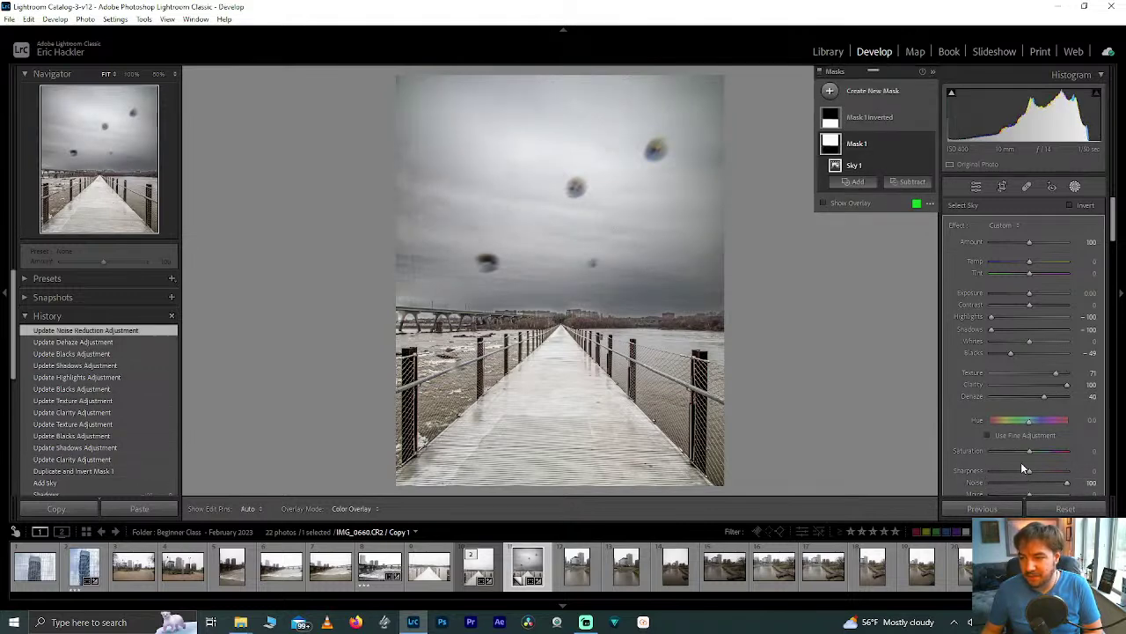
drag(1028, 474, 1009, 477)
drag(939, 470, 939, 466)
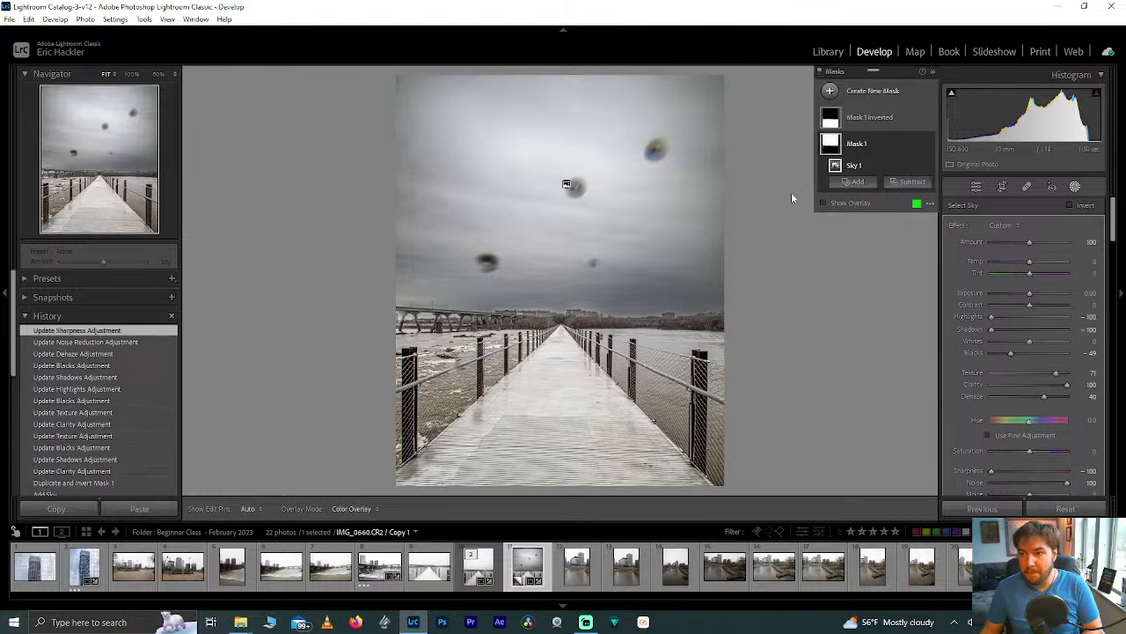
Try several Contrast amounts on the sky mask and settle on 38
mouse_move(1031, 308)
mouse_down()
mouse_move(1047, 305)
mouse_move(1021, 308)
mouse_move(1033, 306)
mouse_up()
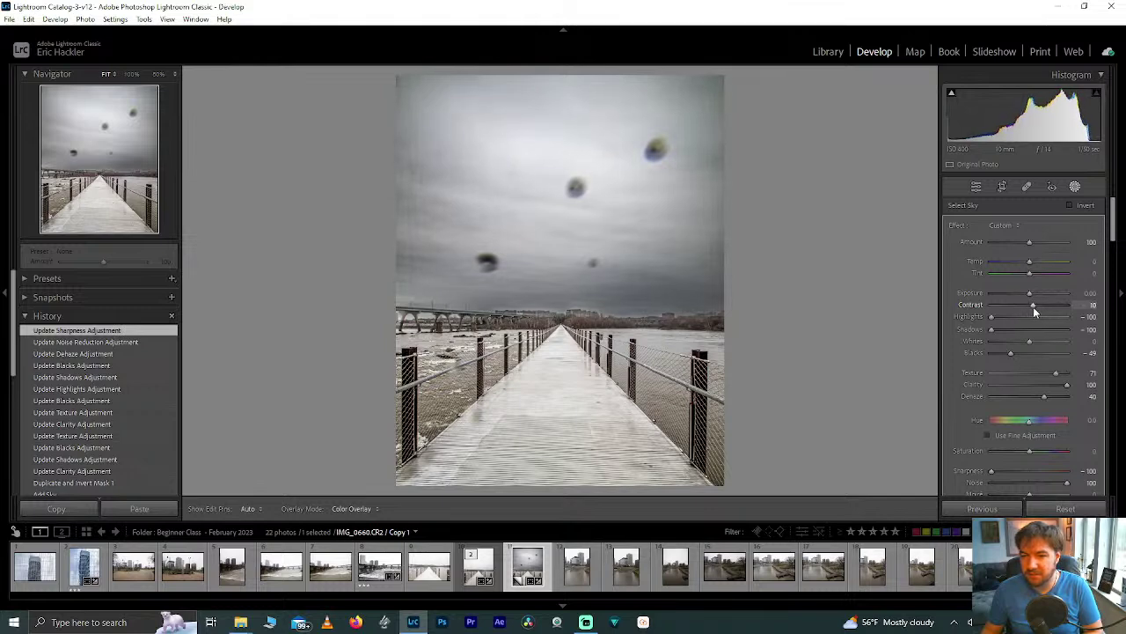
double_click(1033, 306)
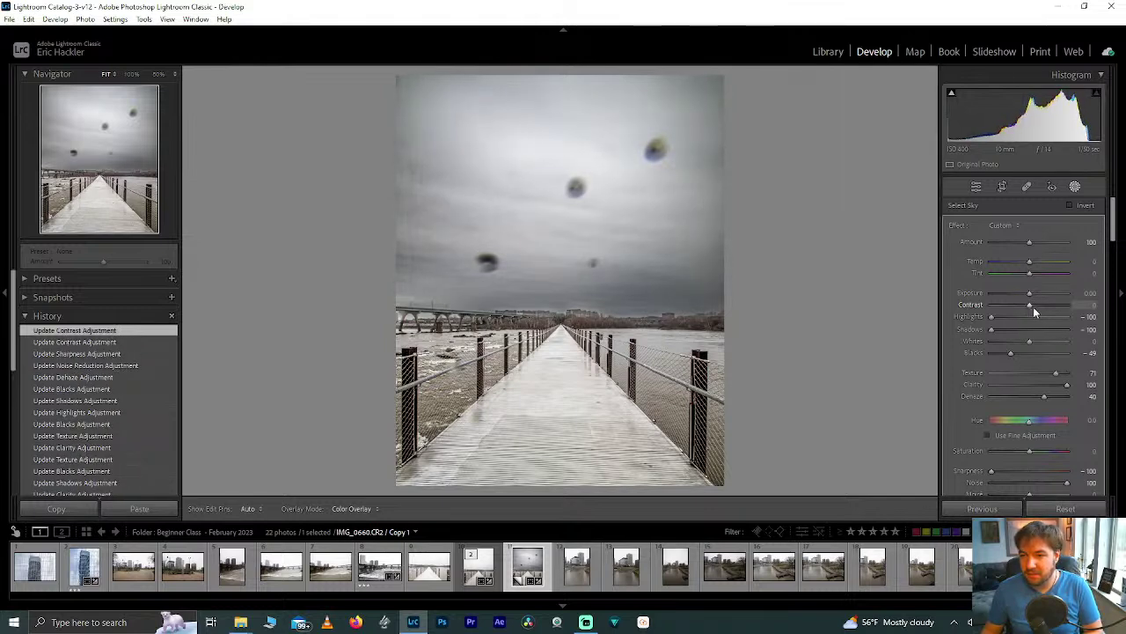
drag(1037, 303, 1051, 304)
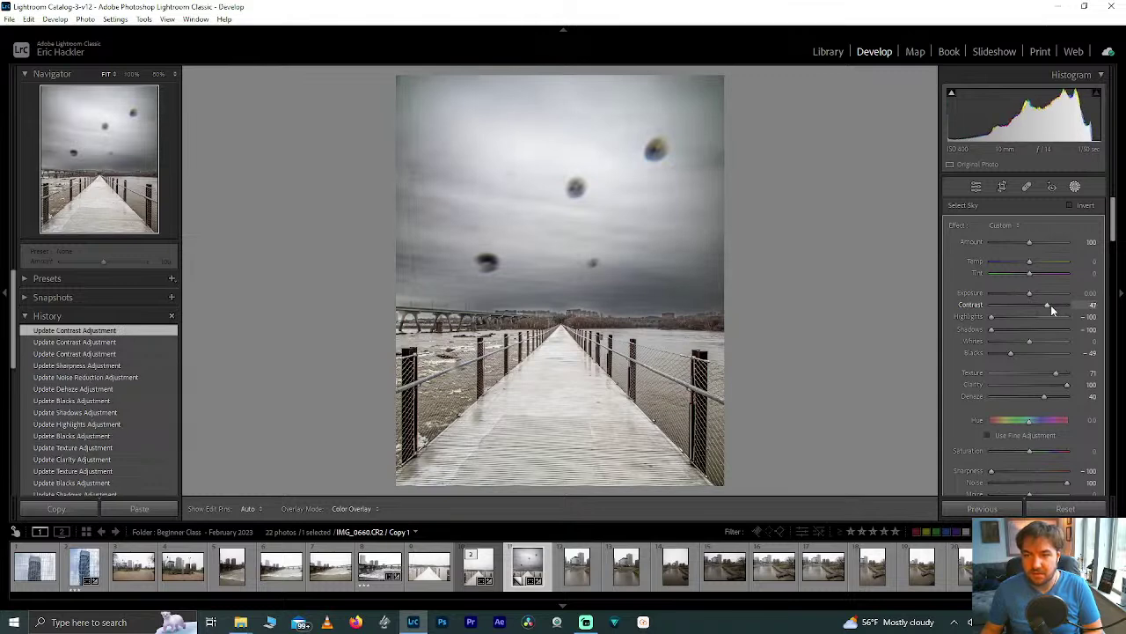
mouse_move(1051, 305)
mouse_down()
mouse_move(1033, 305)
mouse_move(1044, 304)
mouse_up()
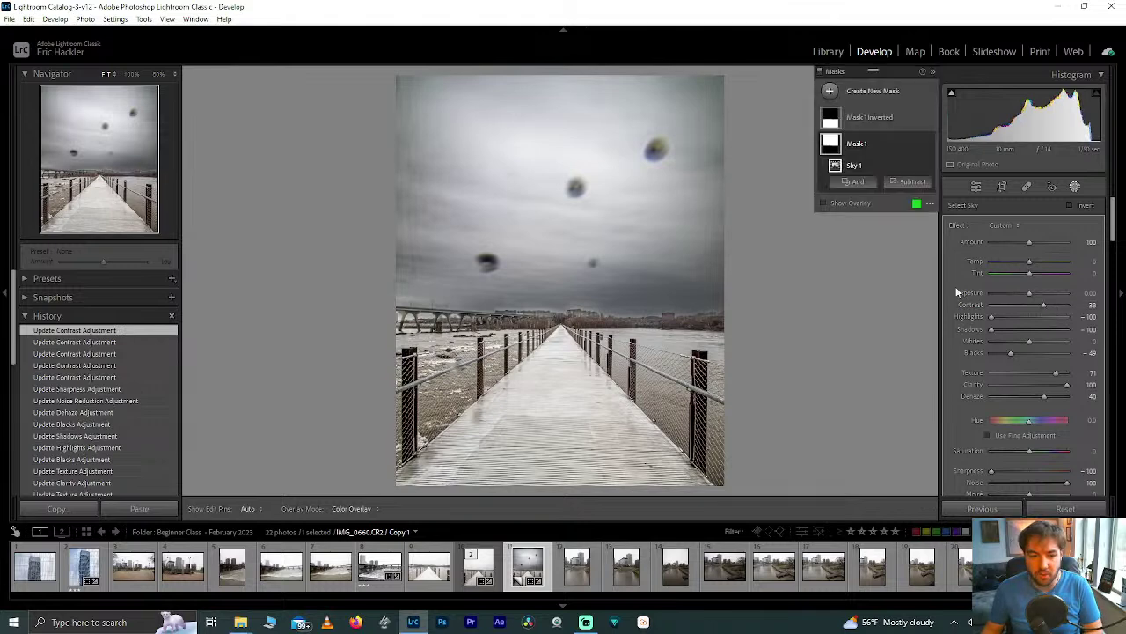
Reposition the photo upward within the crop to keep less sky and more boardwalk, and inspect the foreground boards up close
click(1005, 186)
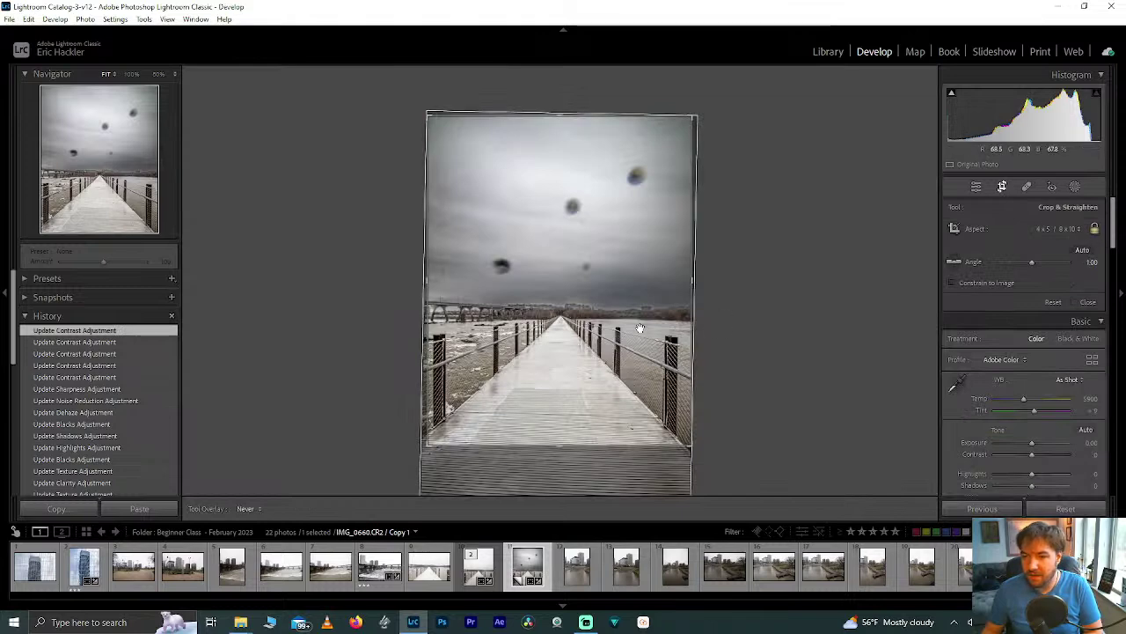
drag(616, 327, 617, 296)
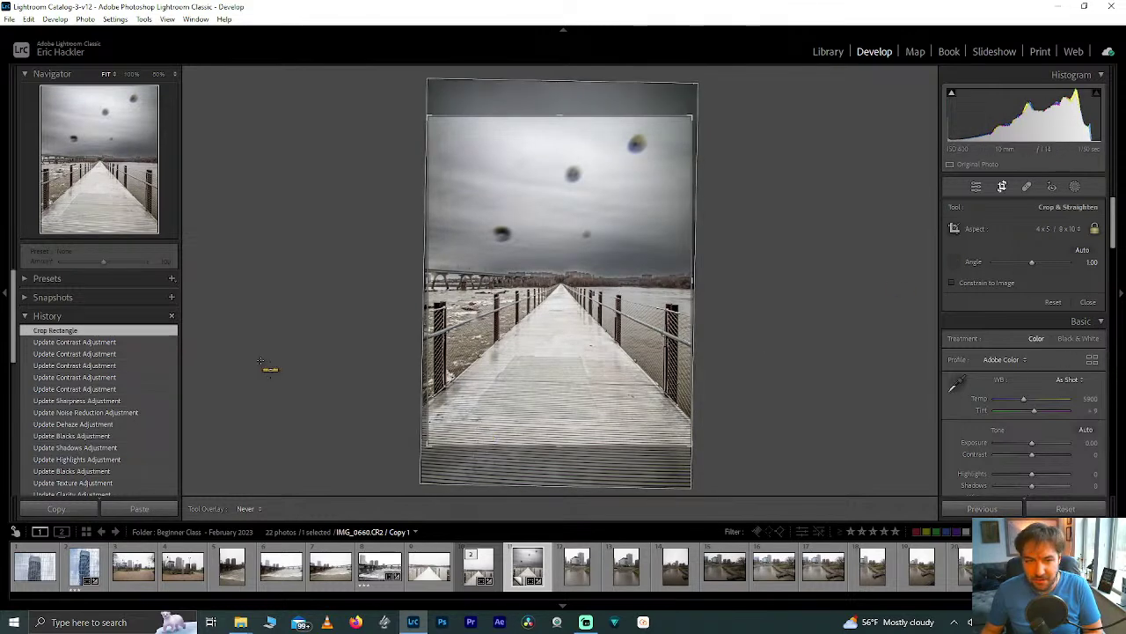
key(Return)
click(78, 228)
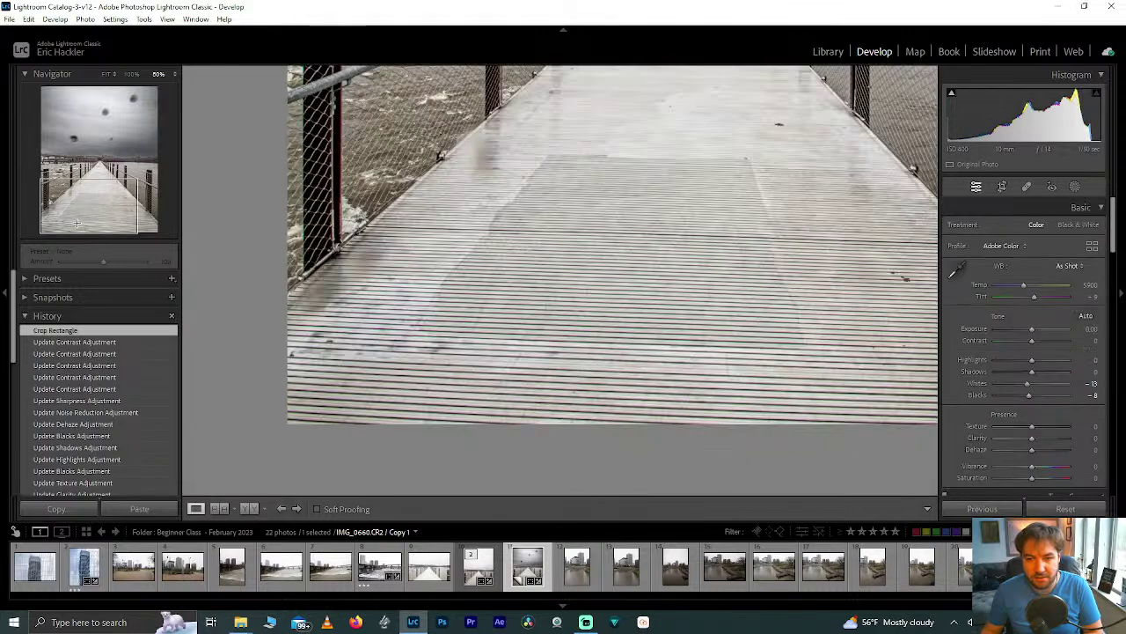
click(88, 192)
click(914, 301)
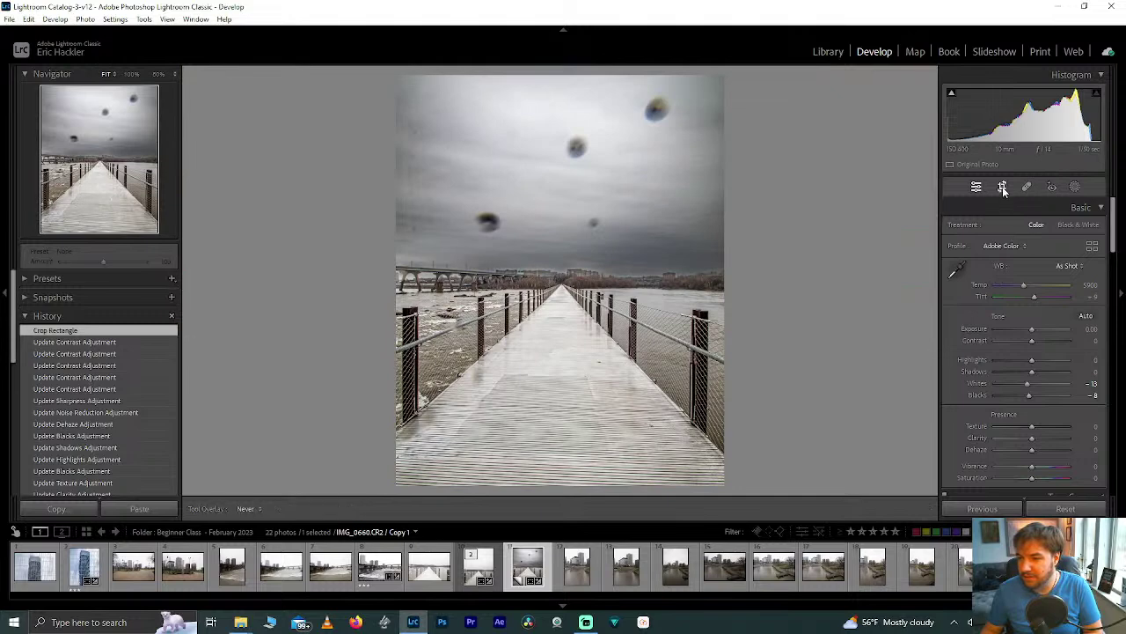
Straighten the crop to -1.81 along the foreground boards, reposition the photo slightly lower in the frame, and check the boards up close
click(1001, 187)
click(954, 263)
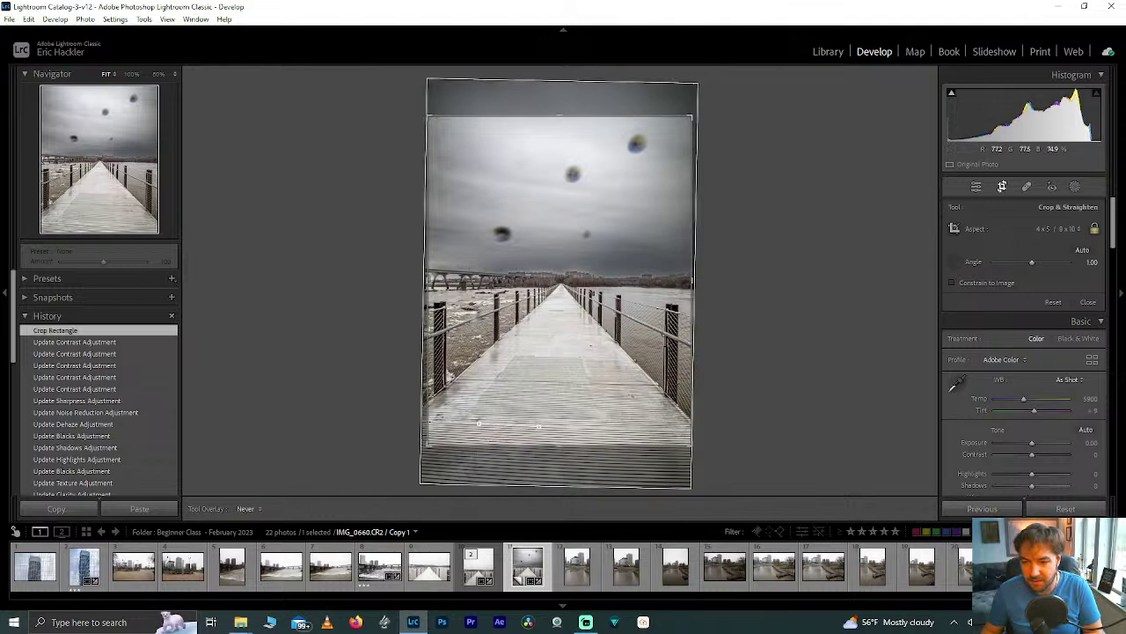
drag(539, 426, 539, 427)
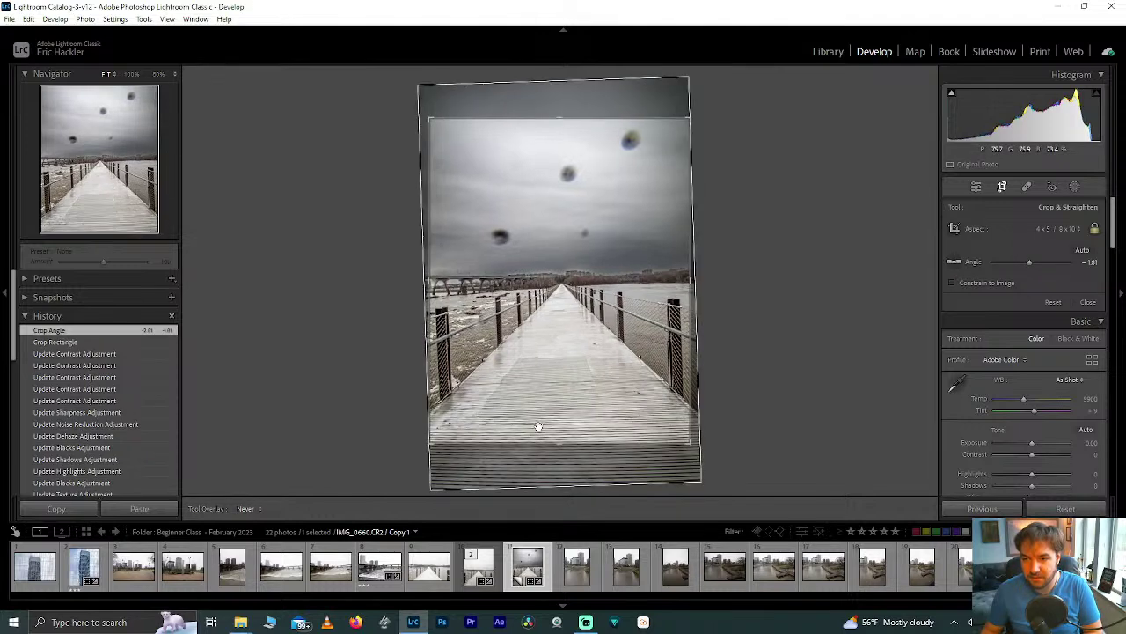
mouse_move(602, 300)
mouse_down()
mouse_move(590, 314)
mouse_move(586, 305)
mouse_up()
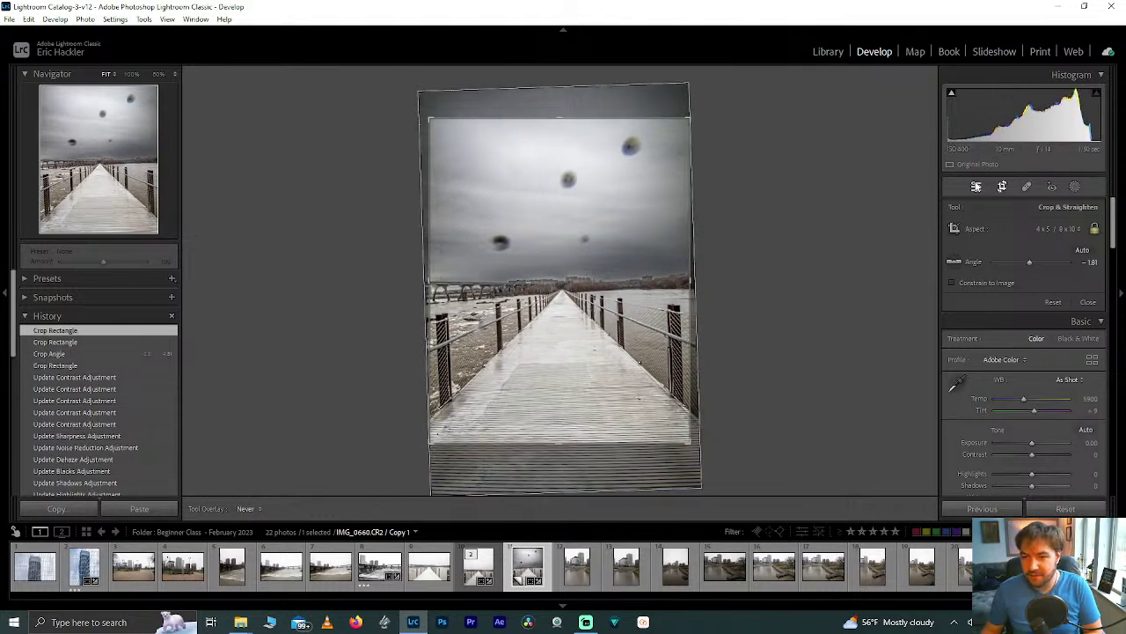
key(Return)
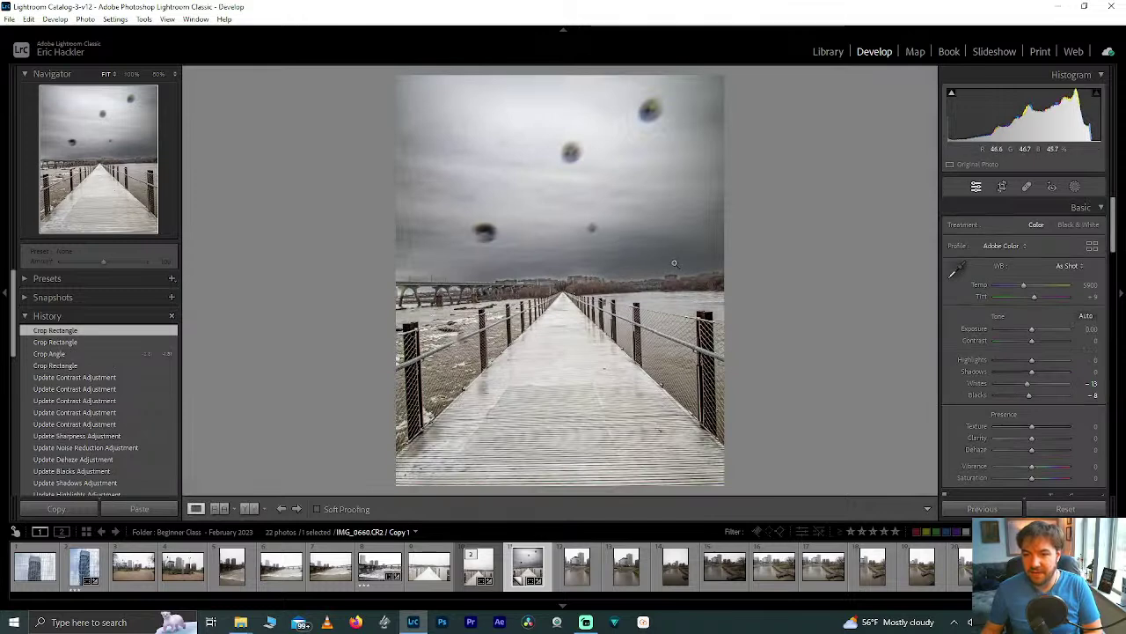
click(999, 187)
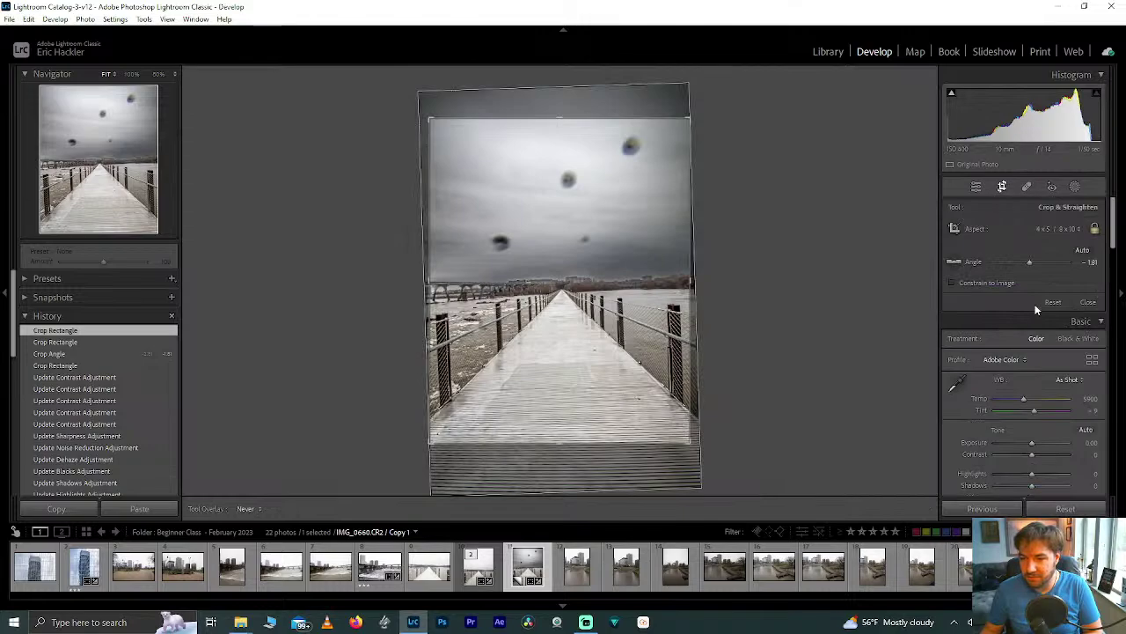
click(976, 187)
click(506, 307)
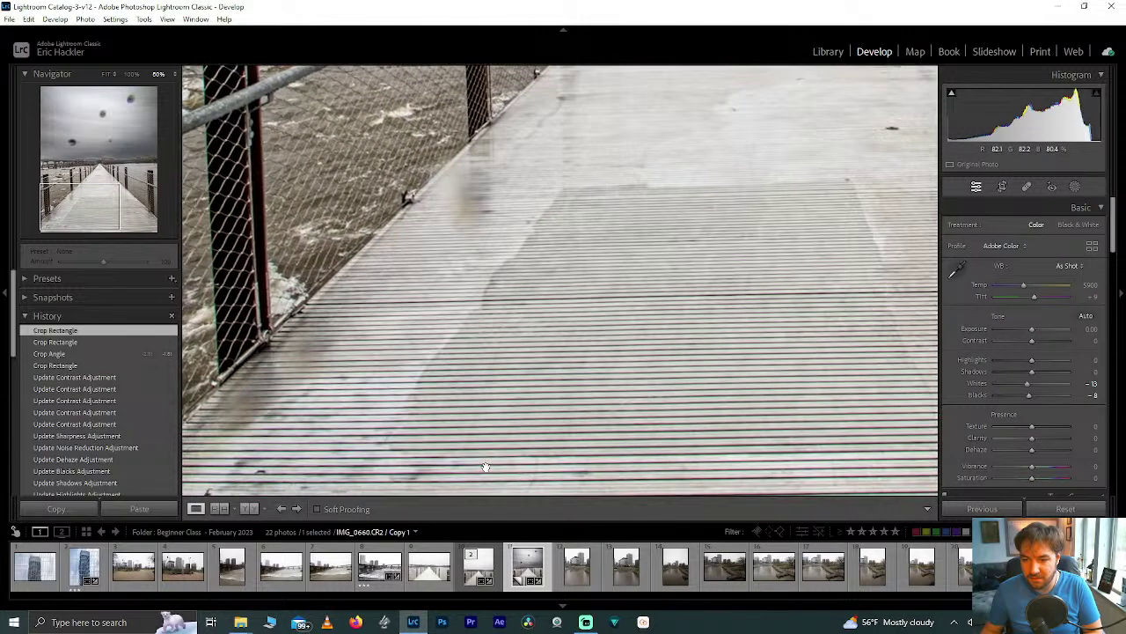
drag(506, 307, 419, 344)
Readjust the crop angle, trying 0.35 and -1.54, and settle on -1.23
click(1001, 186)
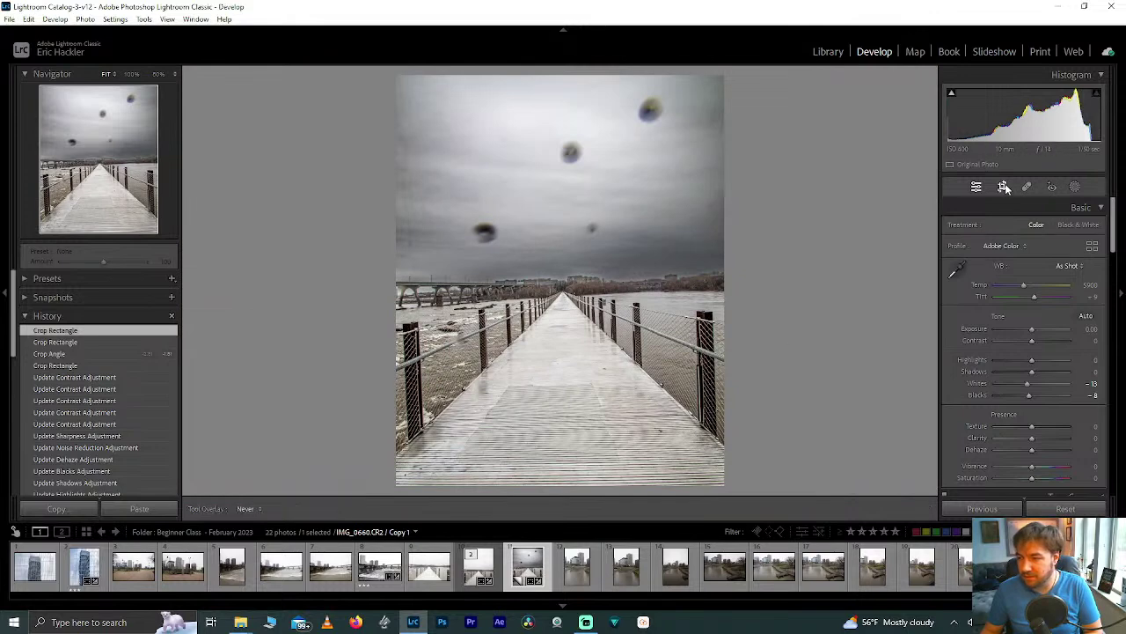
drag(1029, 262, 1035, 261)
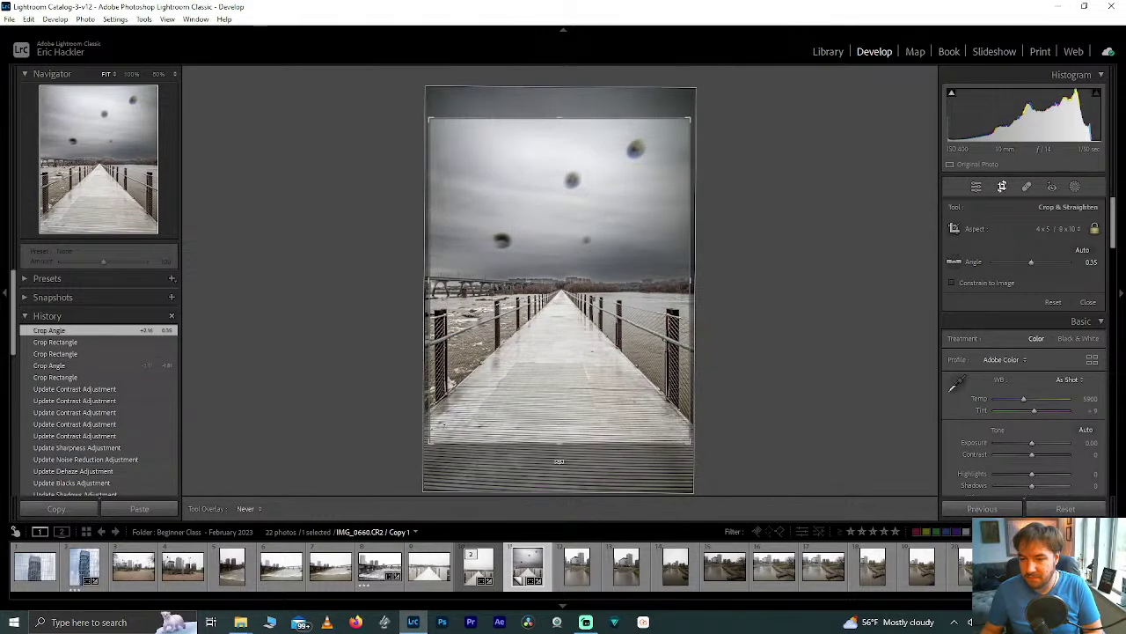
drag(569, 459, 575, 458)
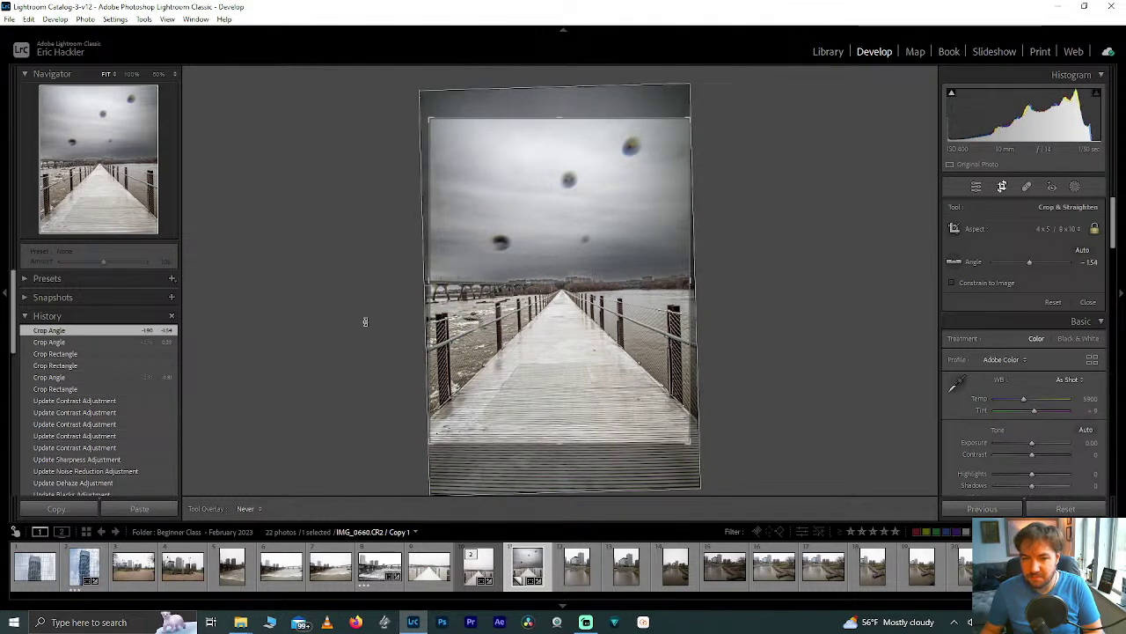
click(976, 187)
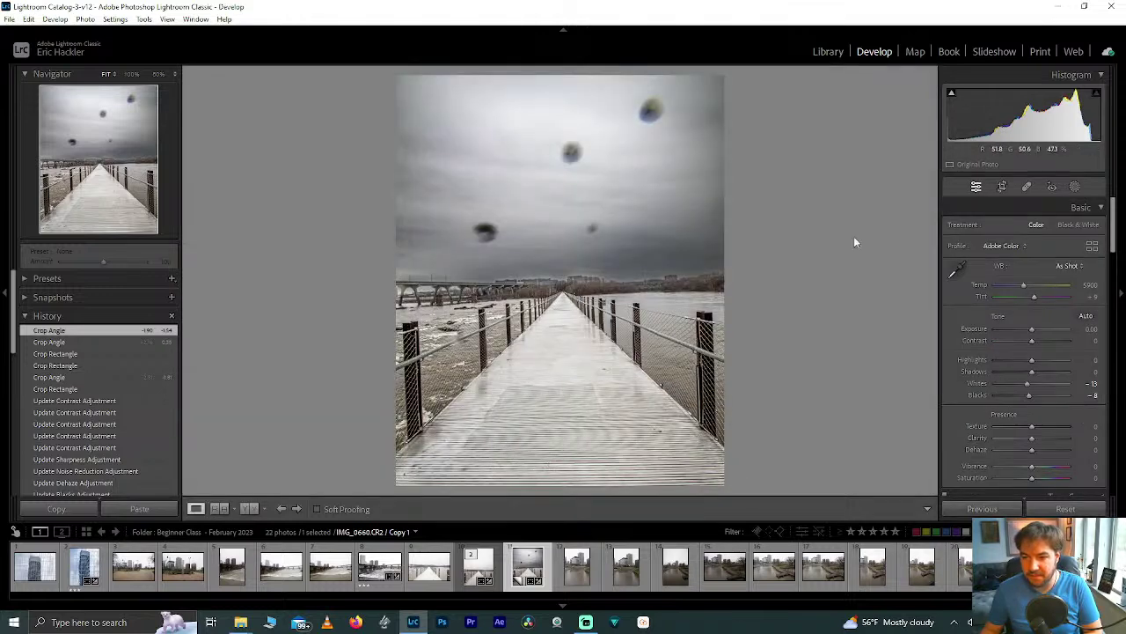
click(1002, 186)
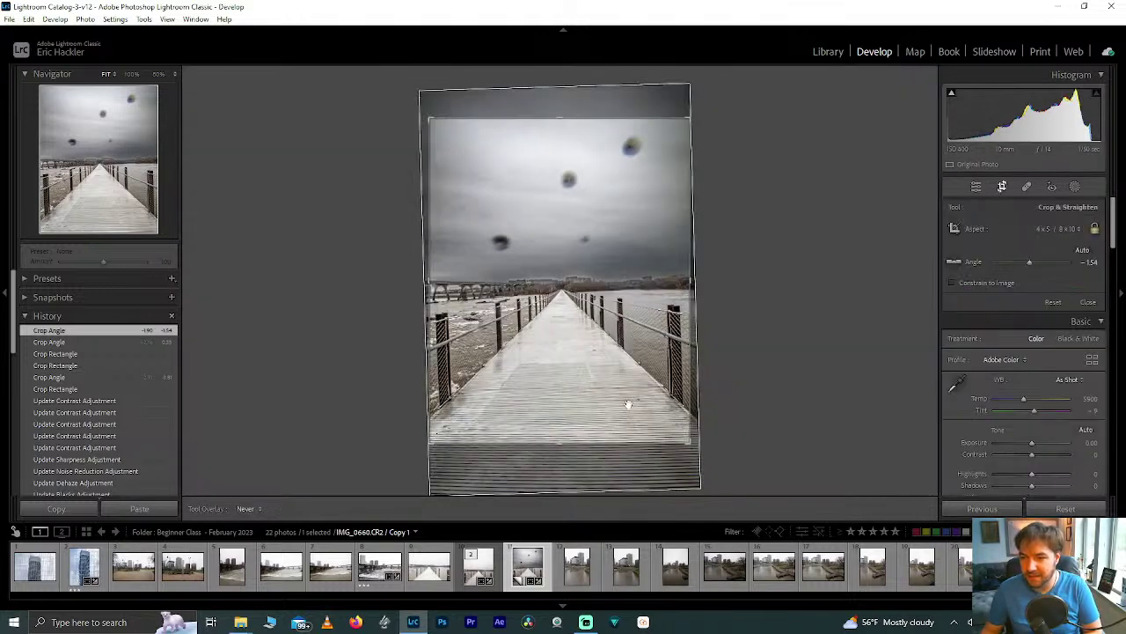
drag(576, 464, 576, 471)
click(976, 188)
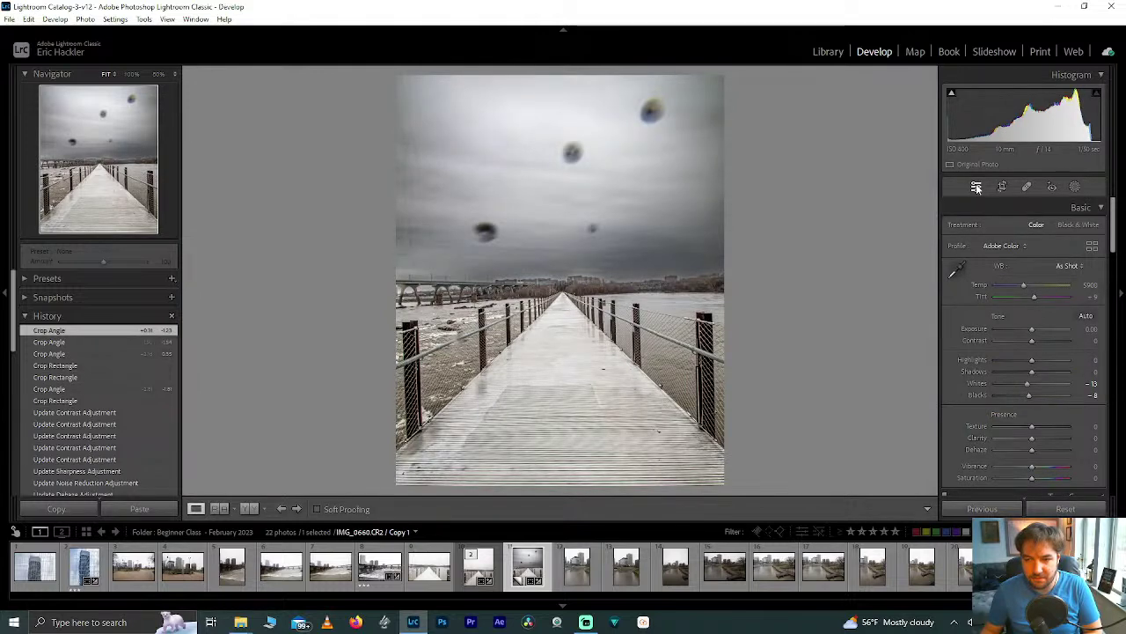
Reposition the photo within the crop so the boardwalk's vanishing point is horizontally centred, and apply the crop
click(1001, 186)
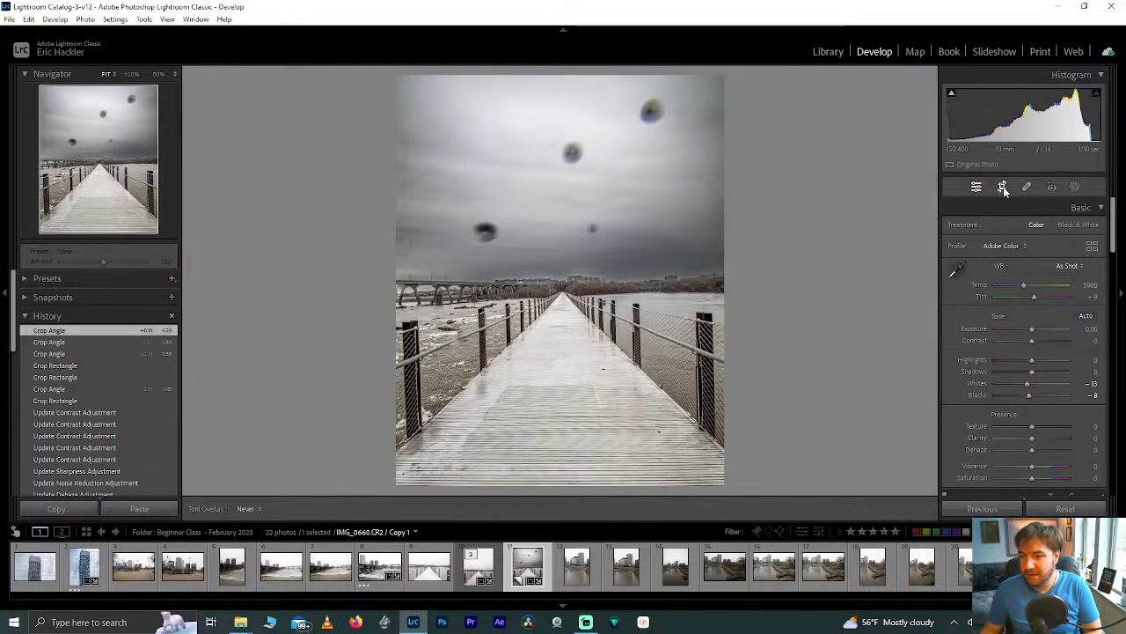
drag(607, 244, 605, 248)
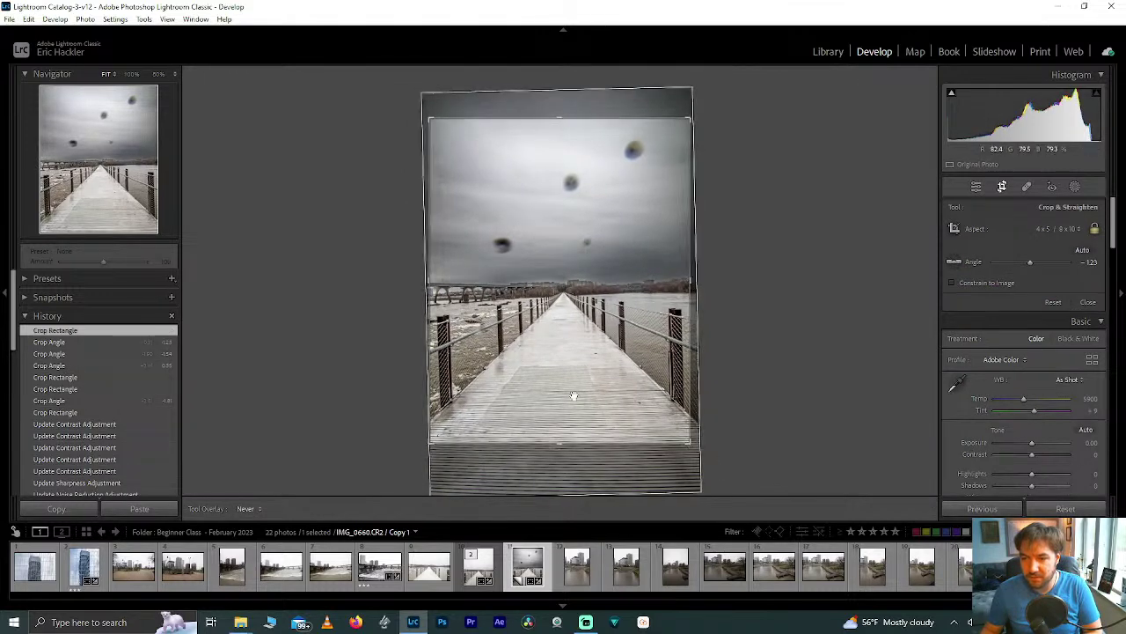
drag(396, 283, 460, 221)
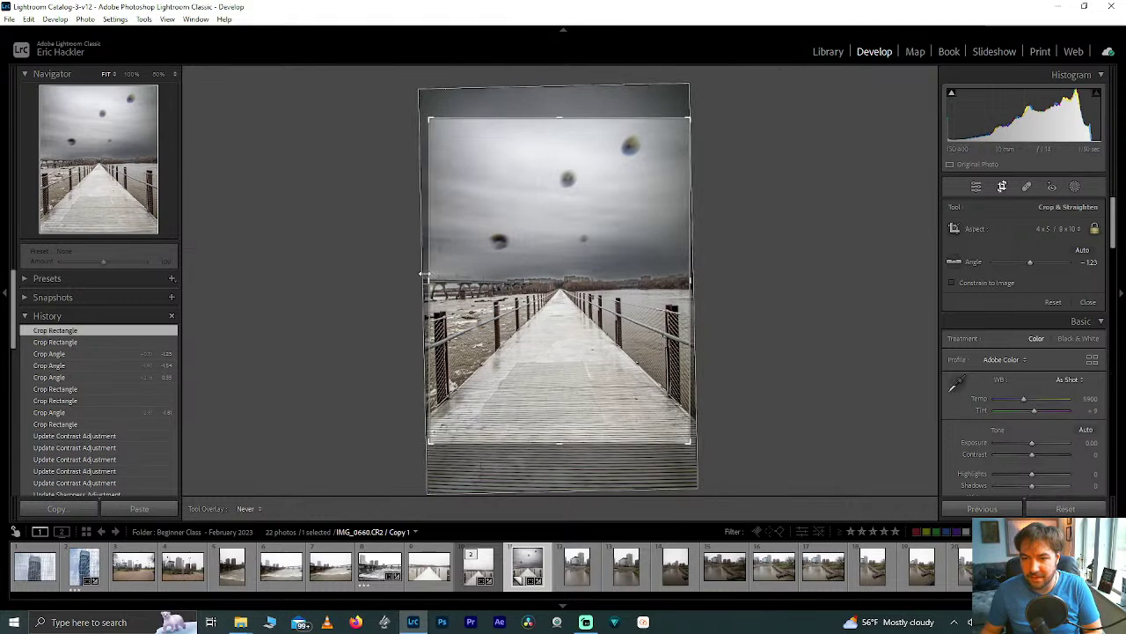
drag(425, 276, 308, 269)
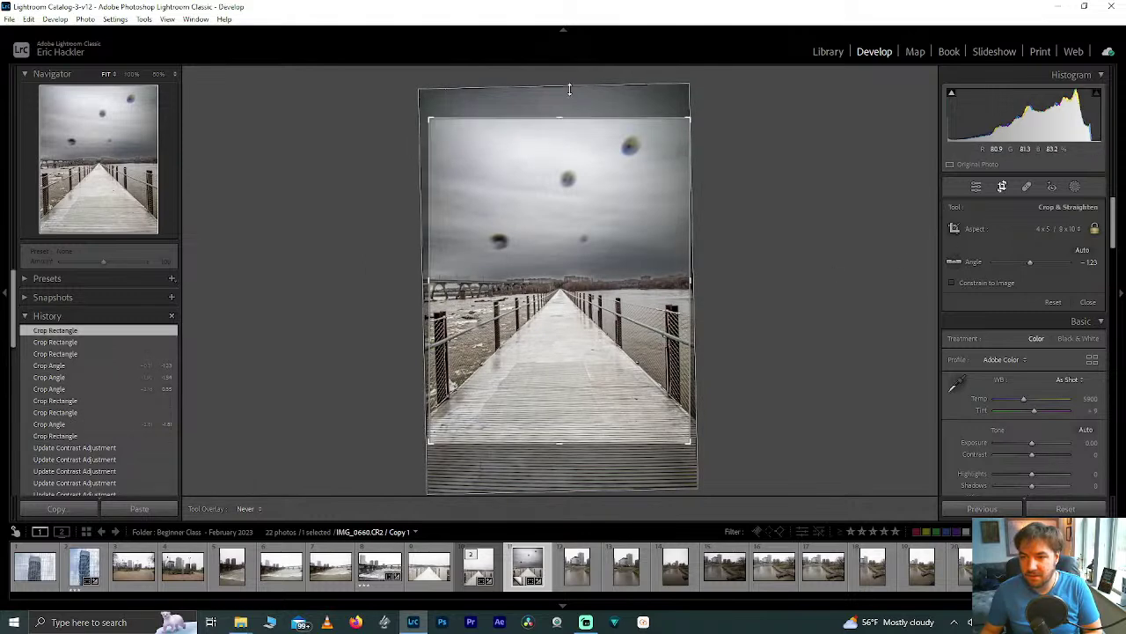
mouse_move(613, 261)
mouse_down()
mouse_move(634, 252)
mouse_move(625, 264)
mouse_move(606, 259)
mouse_up()
click(976, 187)
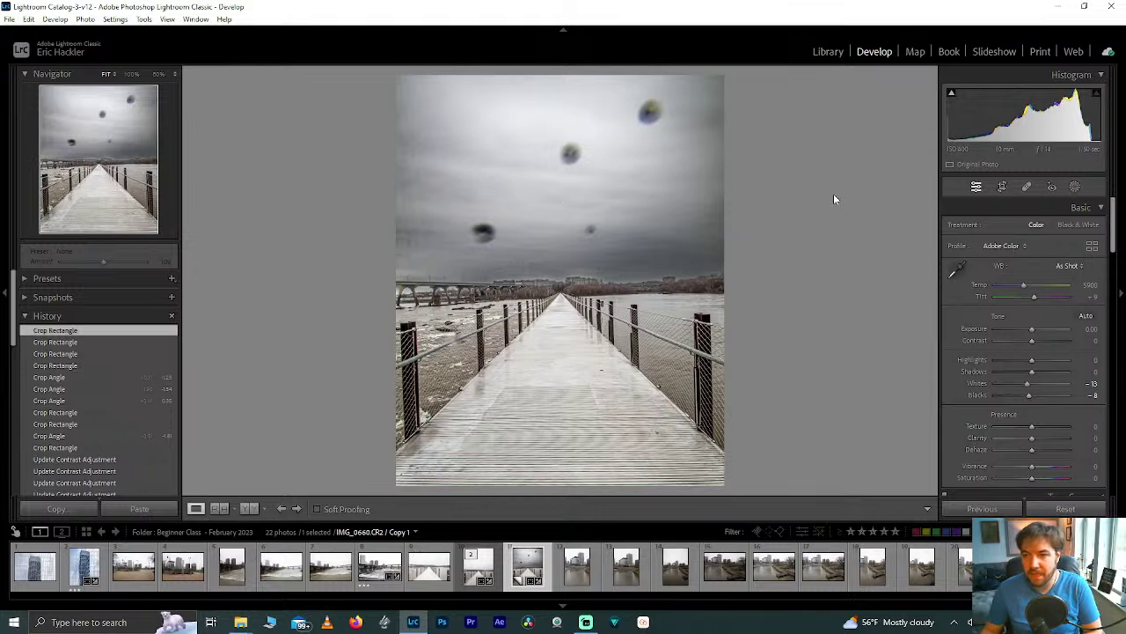
Create a second sky mask and start a subtracting brush on it
click(1076, 187)
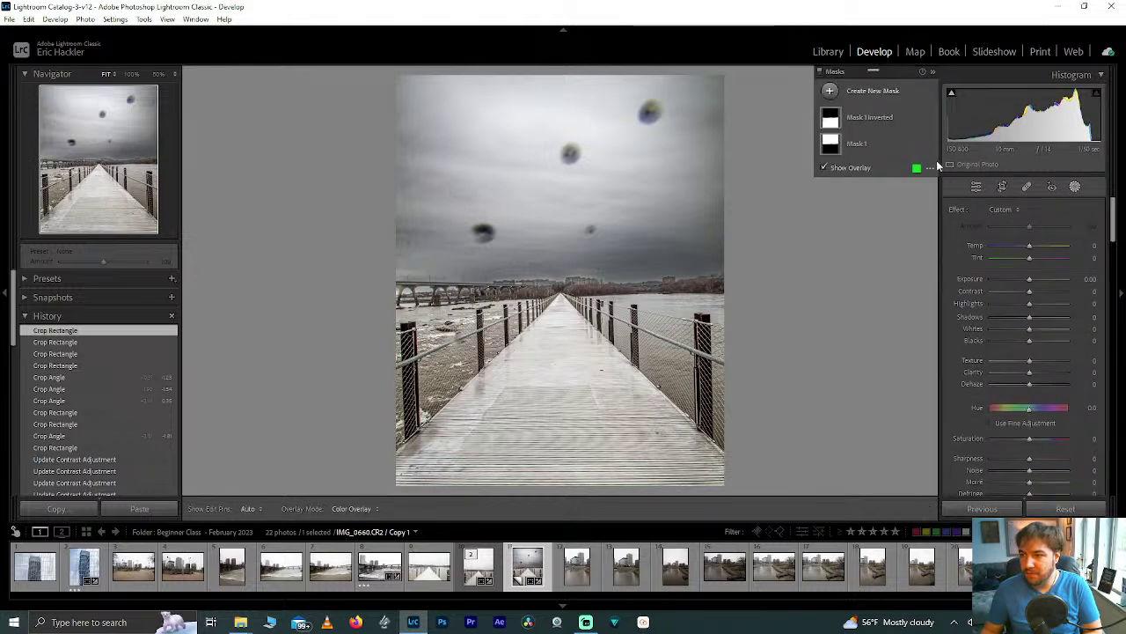
click(873, 91)
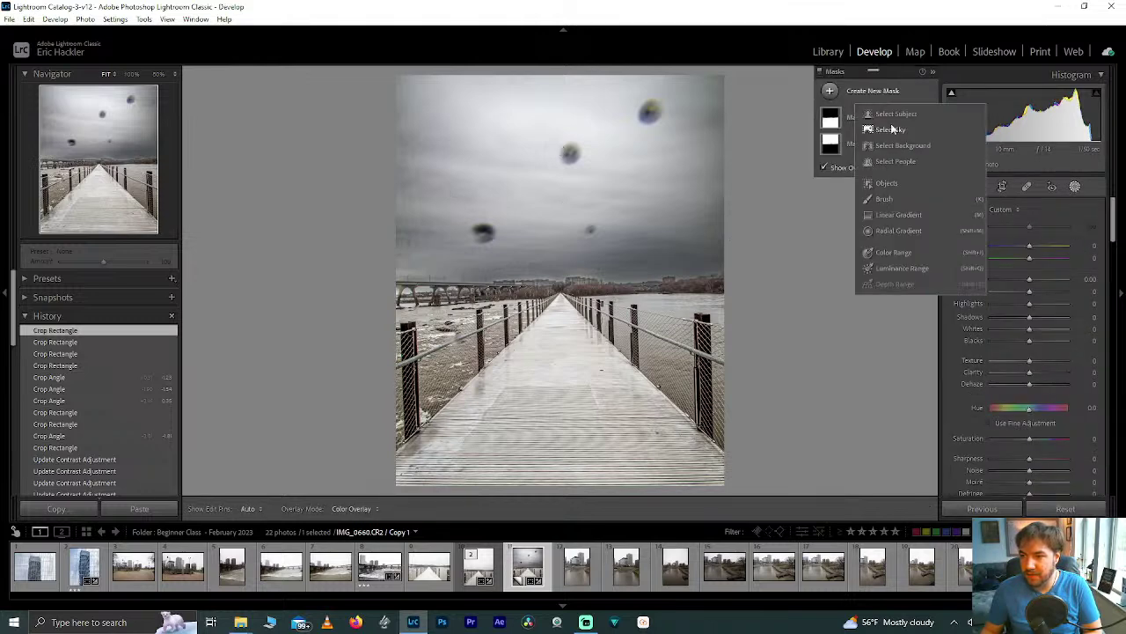
click(891, 129)
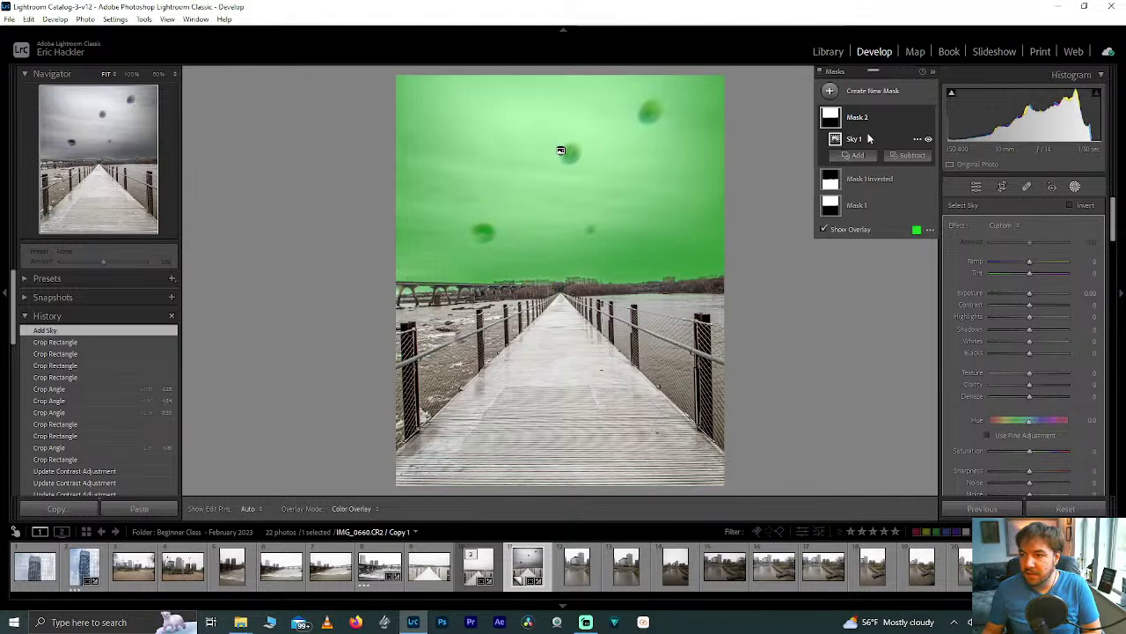
click(912, 155)
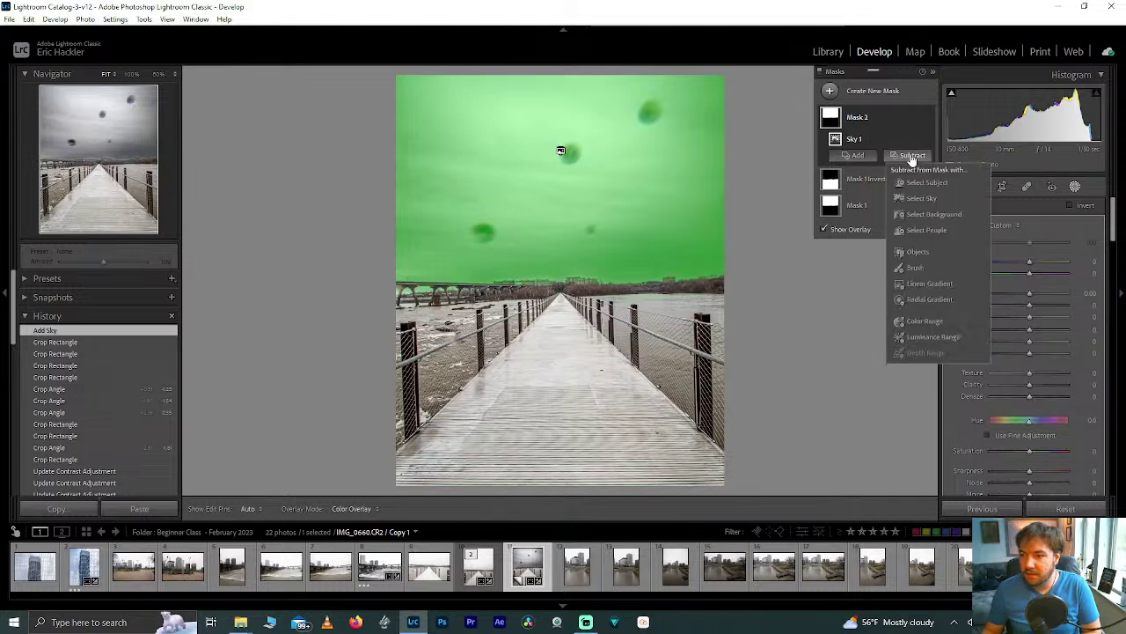
click(918, 266)
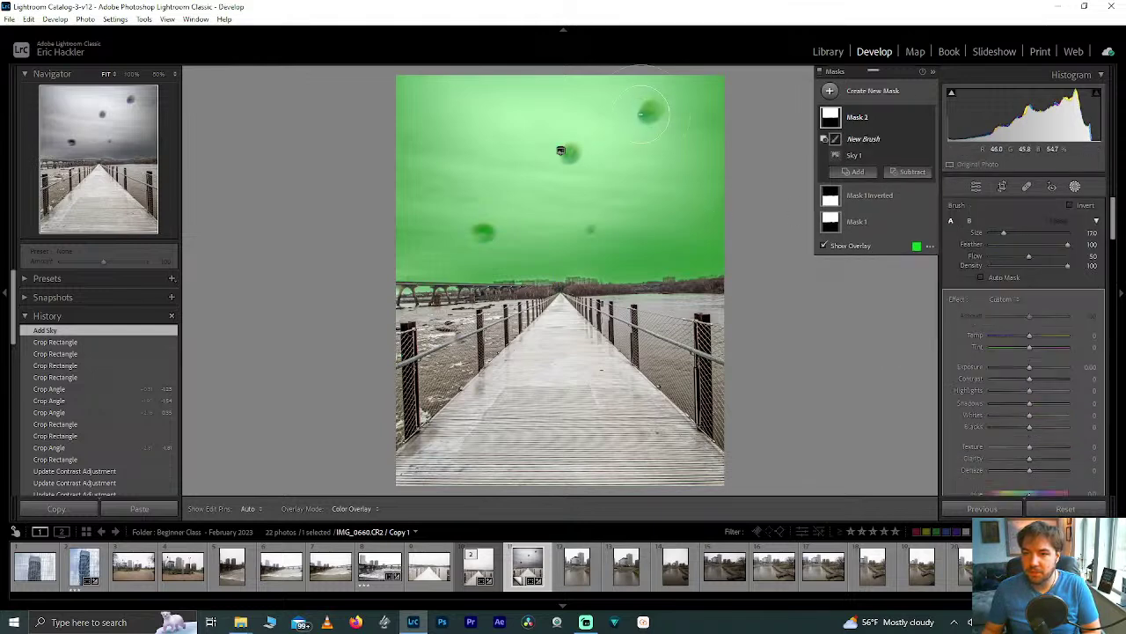
Subtract the central area of the sky from Mask 2 with a brush at flow 100, leaving the sky's outer edges masked
key(h)
mouse_move(535, 181)
mouse_down()
mouse_move(499, 222)
mouse_move(508, 211)
mouse_up()
click(1067, 257)
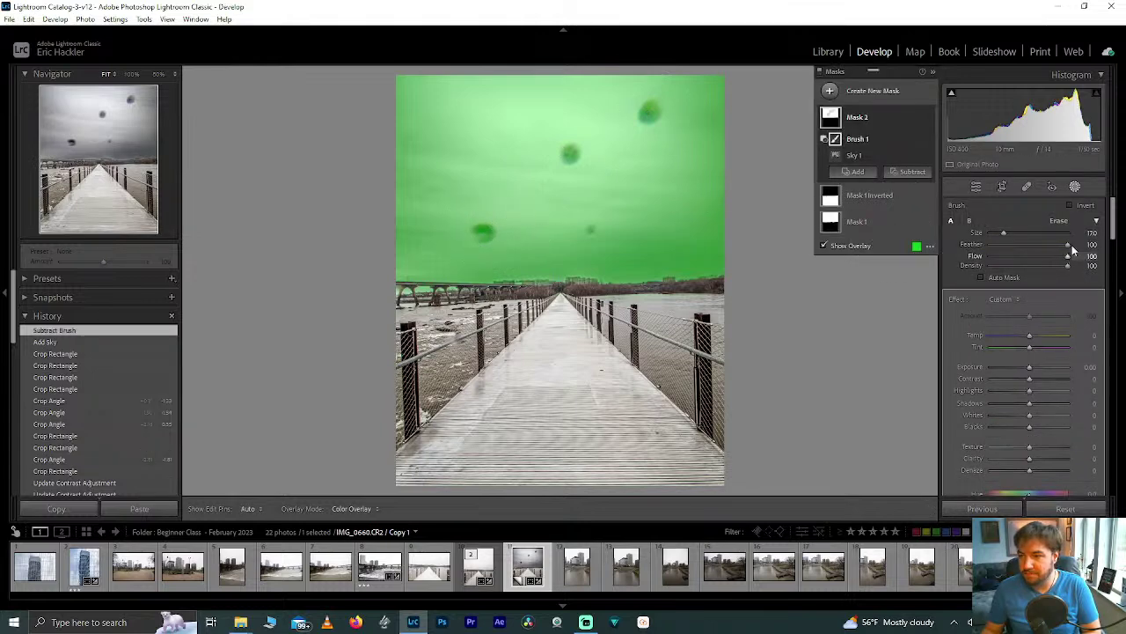
key(h)
mouse_move(545, 182)
mouse_down()
mouse_move(500, 235)
mouse_move(480, 228)
mouse_move(581, 231)
mouse_move(648, 205)
mouse_move(667, 111)
mouse_move(513, 119)
mouse_move(488, 132)
mouse_up()
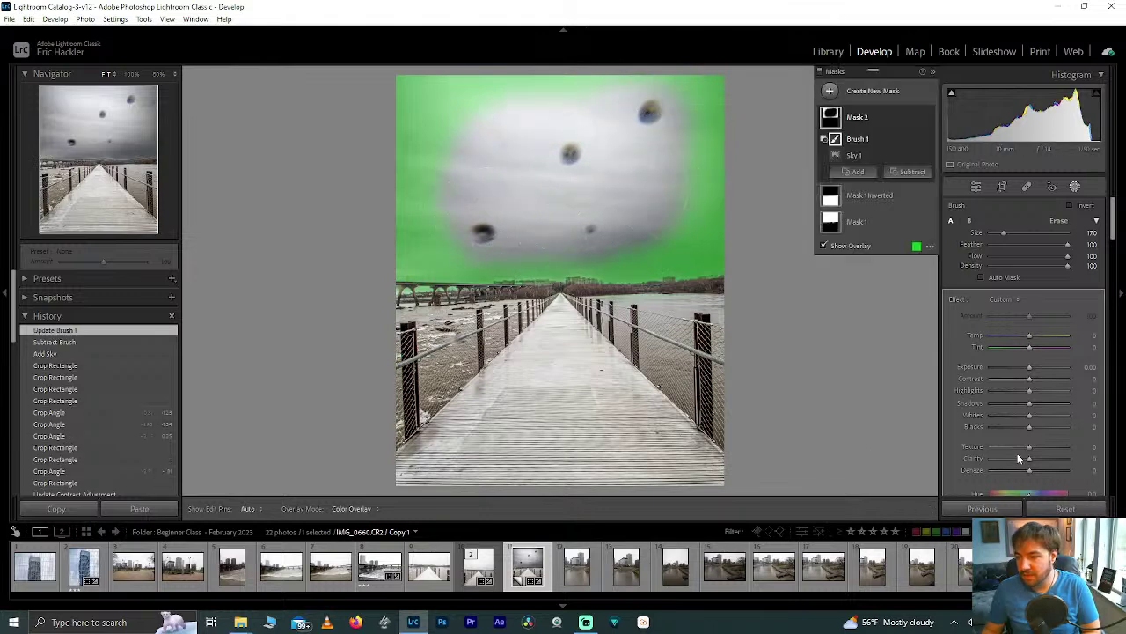
Soften the masked sky edges with texture -58, blacks -33 and sharpness -100, leaving clarity at 0
drag(1031, 447, 927, 451)
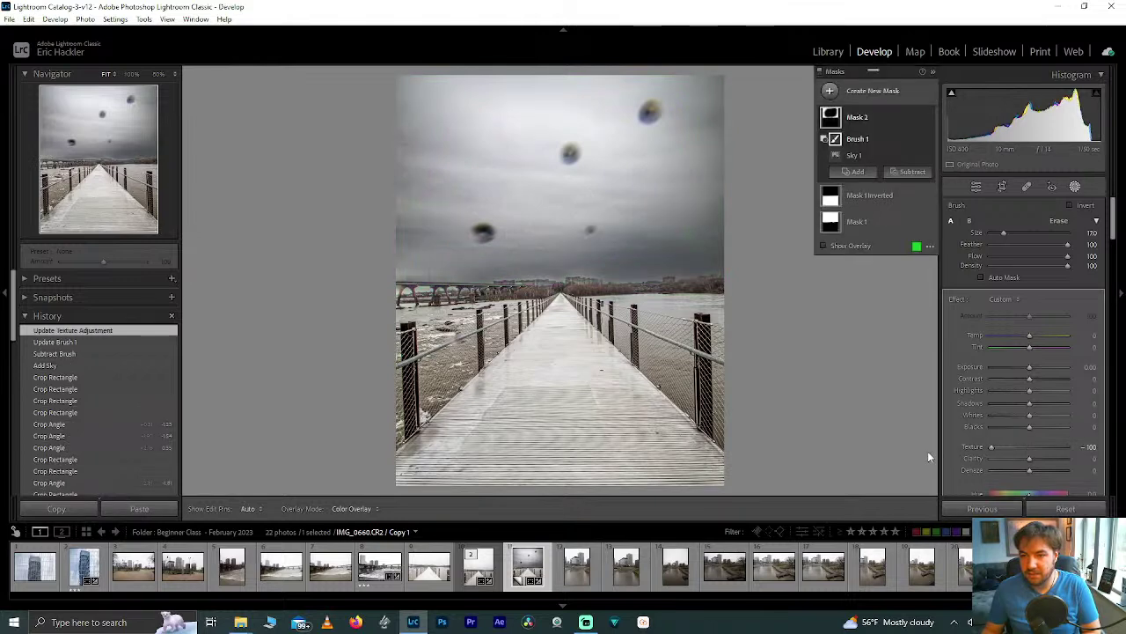
mouse_move(1000, 443)
mouse_down()
mouse_move(1011, 443)
mouse_move(986, 462)
mouse_move(1019, 461)
mouse_move(1018, 428)
mouse_move(1005, 428)
mouse_move(1026, 431)
mouse_move(1015, 429)
mouse_up()
double_click(1017, 457)
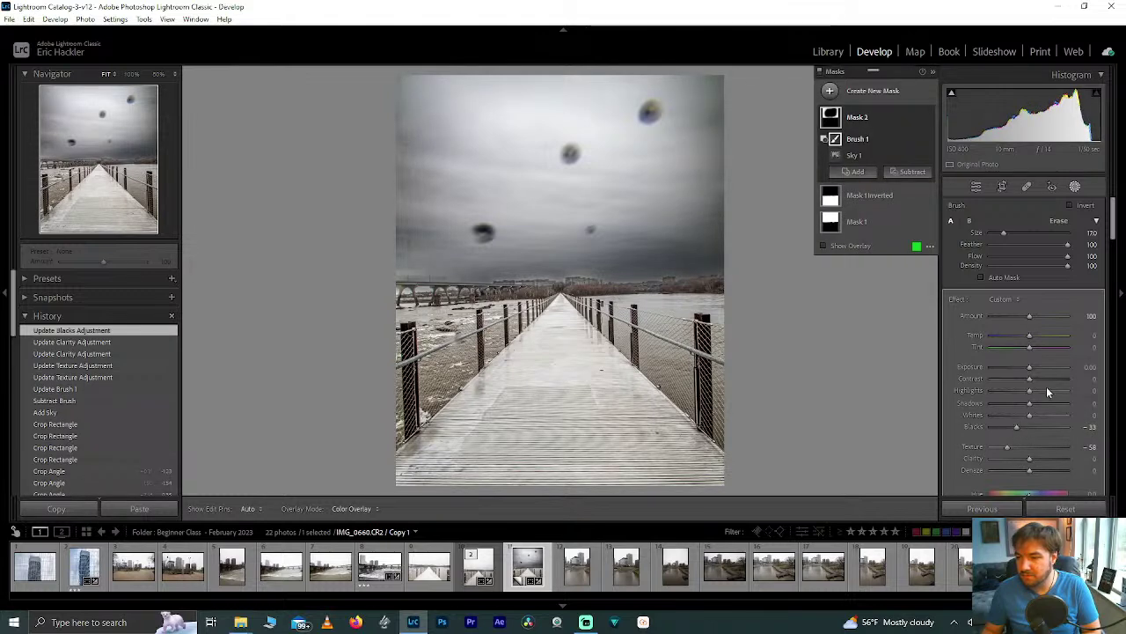
scroll(1018, 463, down, 2)
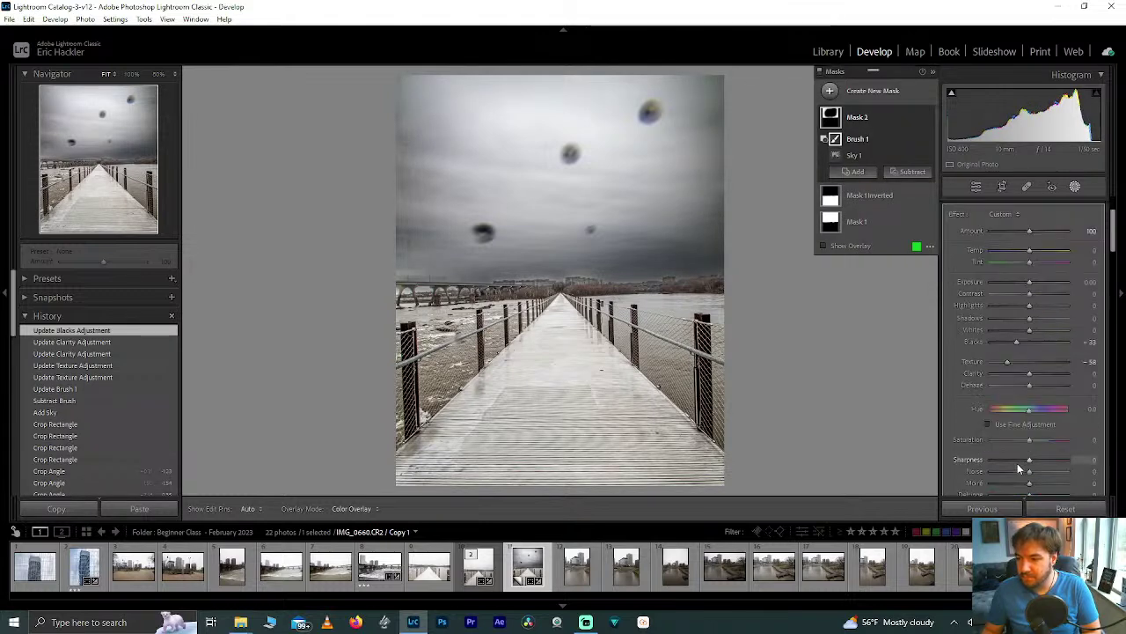
drag(927, 454, 928, 454)
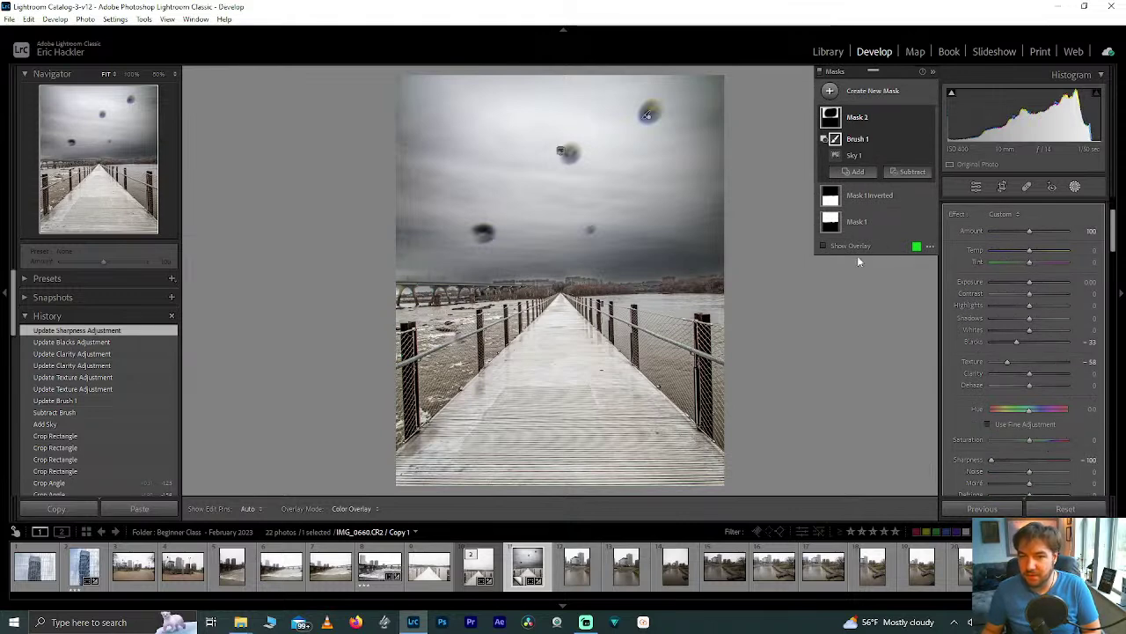
Heal the spot at the sky's far right edge in content-aware Remove mode at size 80, and remove the small spot above the horizon
click(1025, 186)
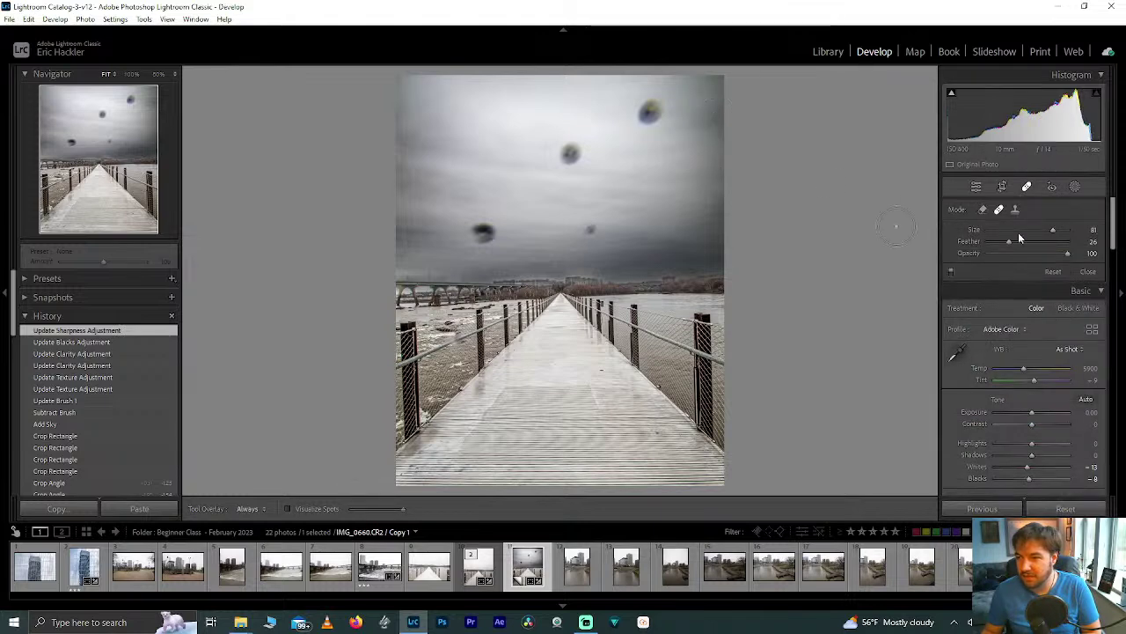
drag(1018, 243, 1020, 244)
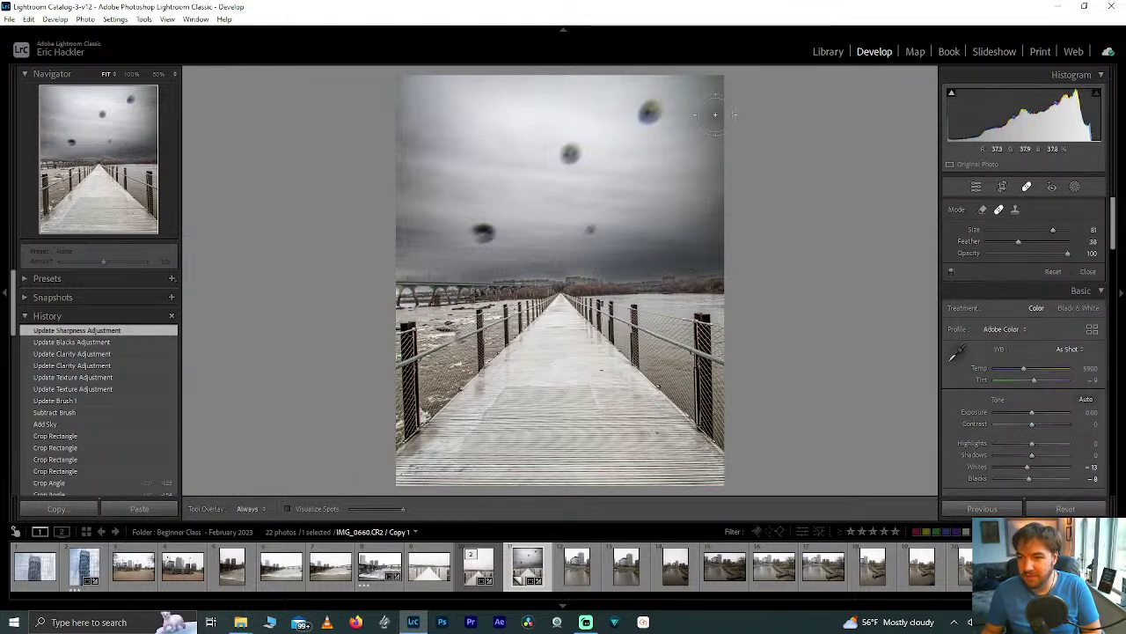
scroll(710, 118, down, 1)
click(713, 120)
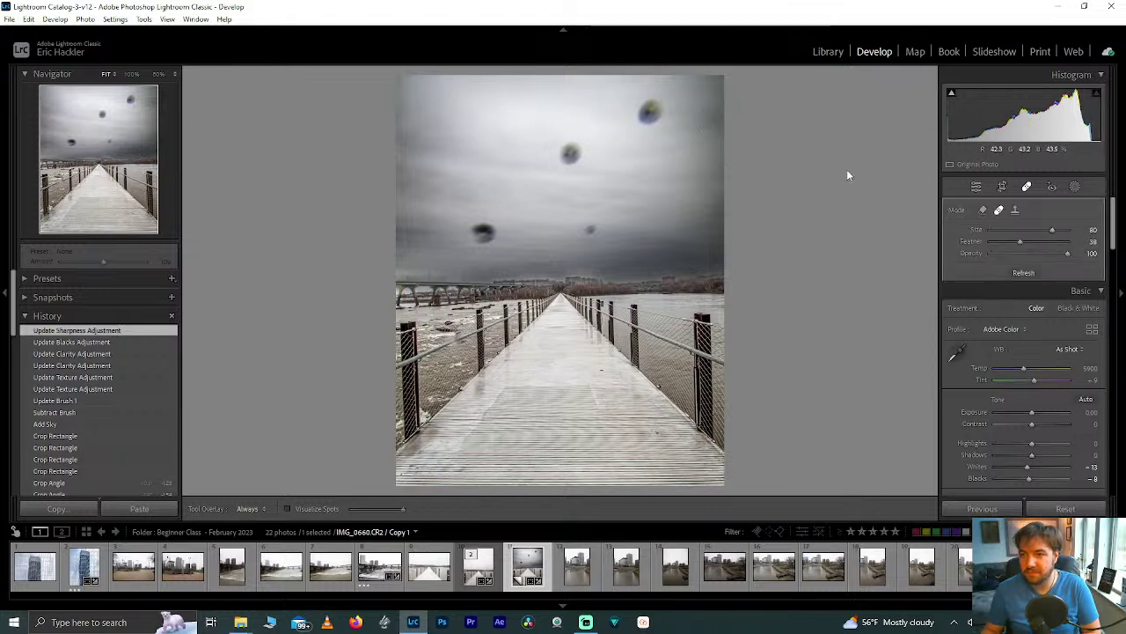
click(982, 212)
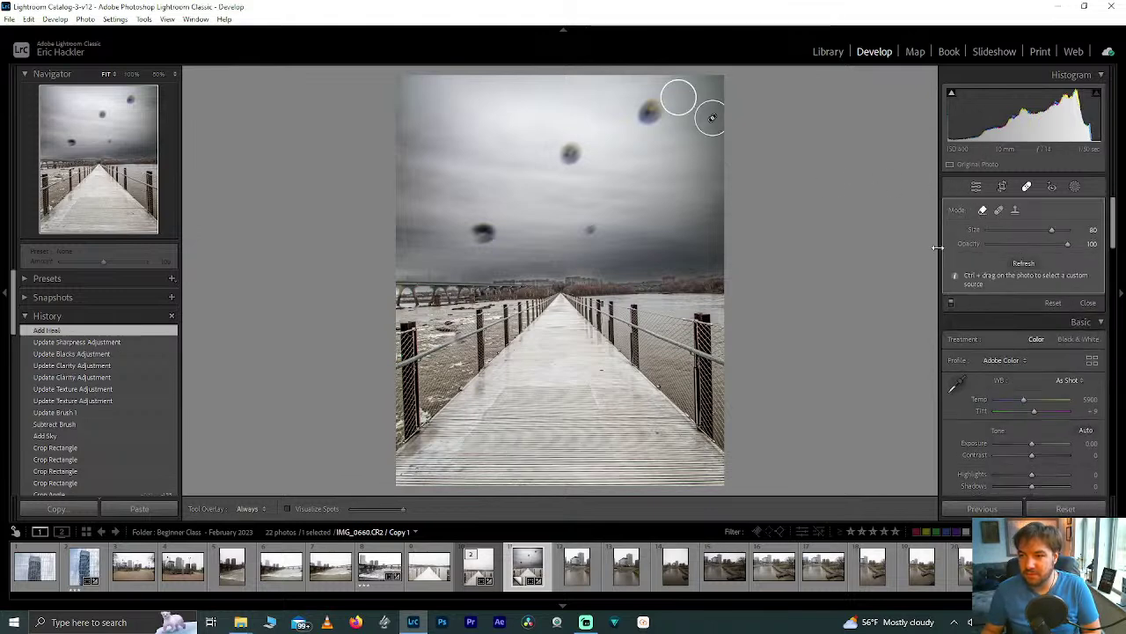
click(592, 229)
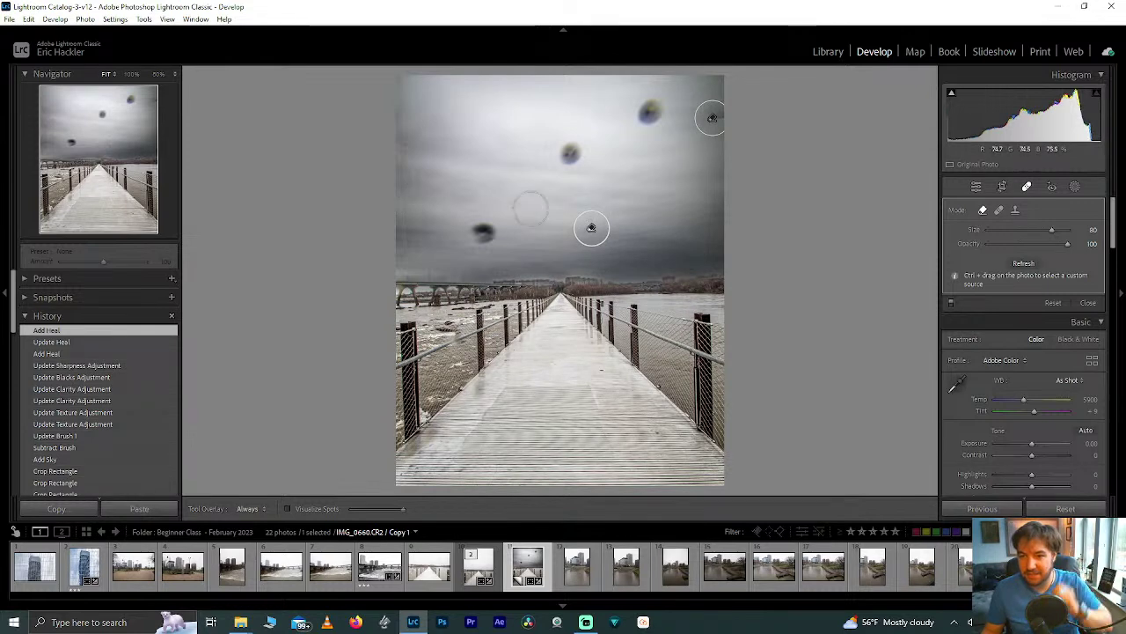
Remove two faint dust spots in the upper-left sky with content-aware Remove at size 77
click(53, 112)
scroll(634, 233, down, 3)
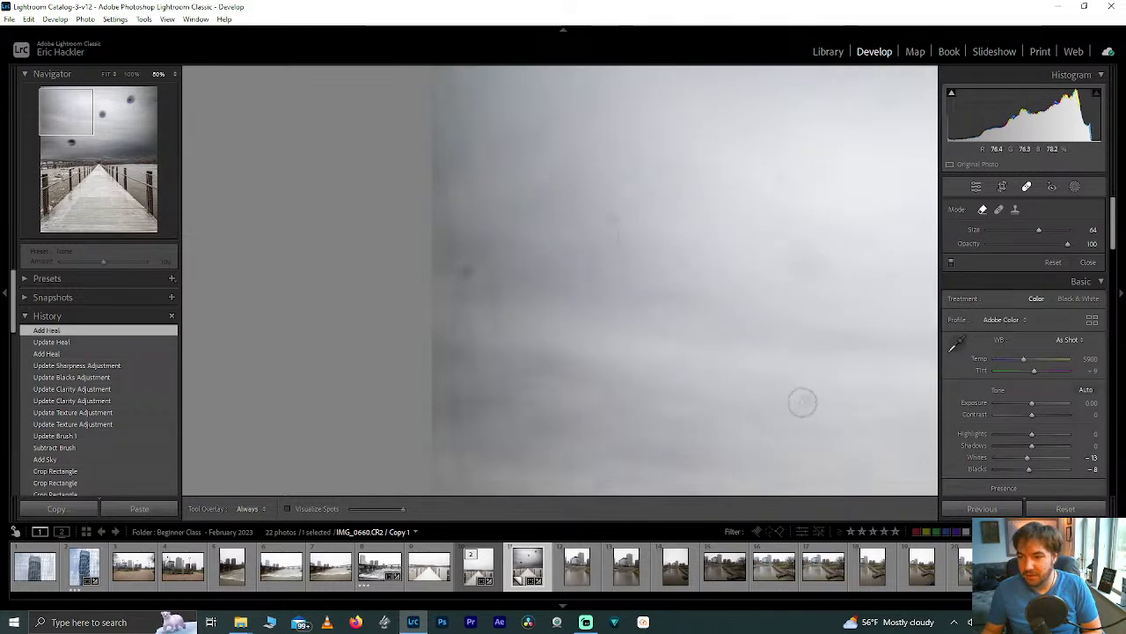
click(494, 267)
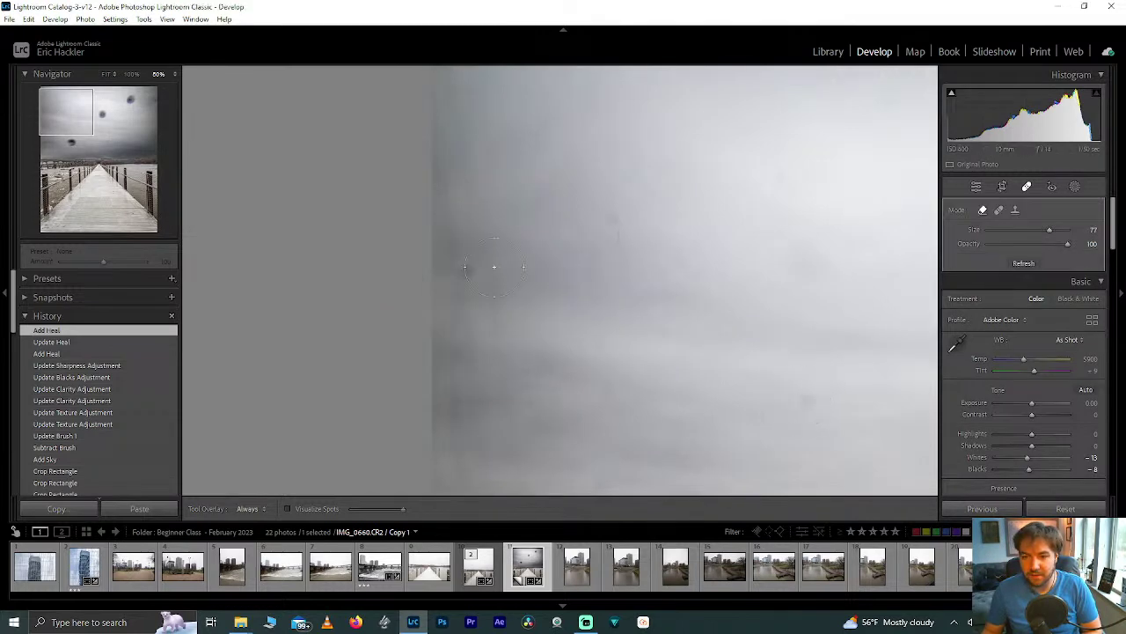
click(798, 397)
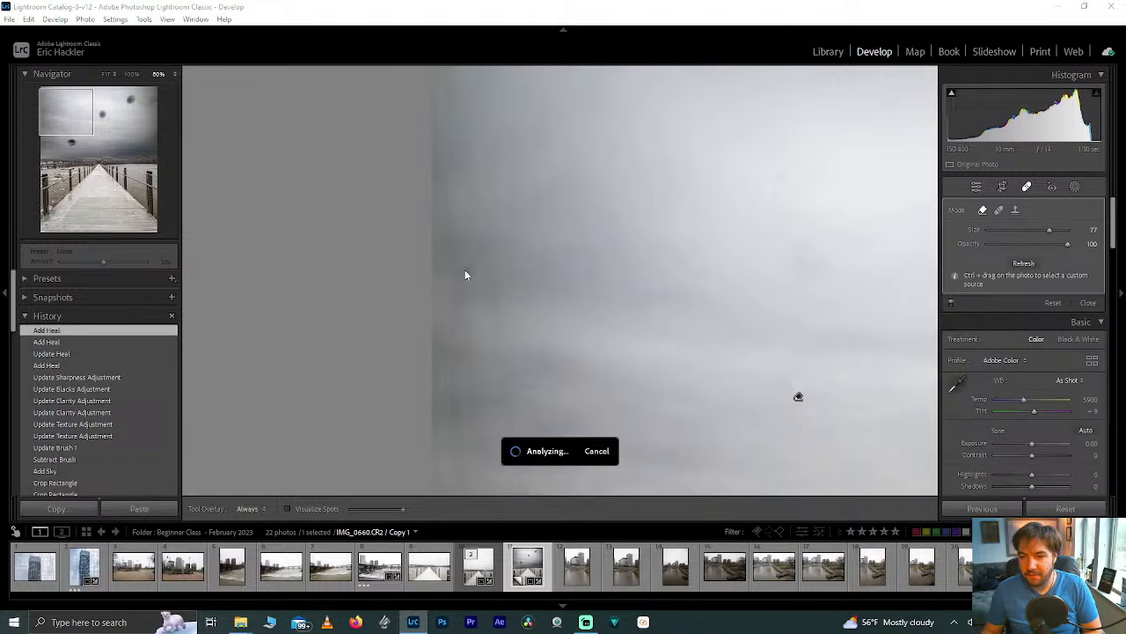
click(465, 269)
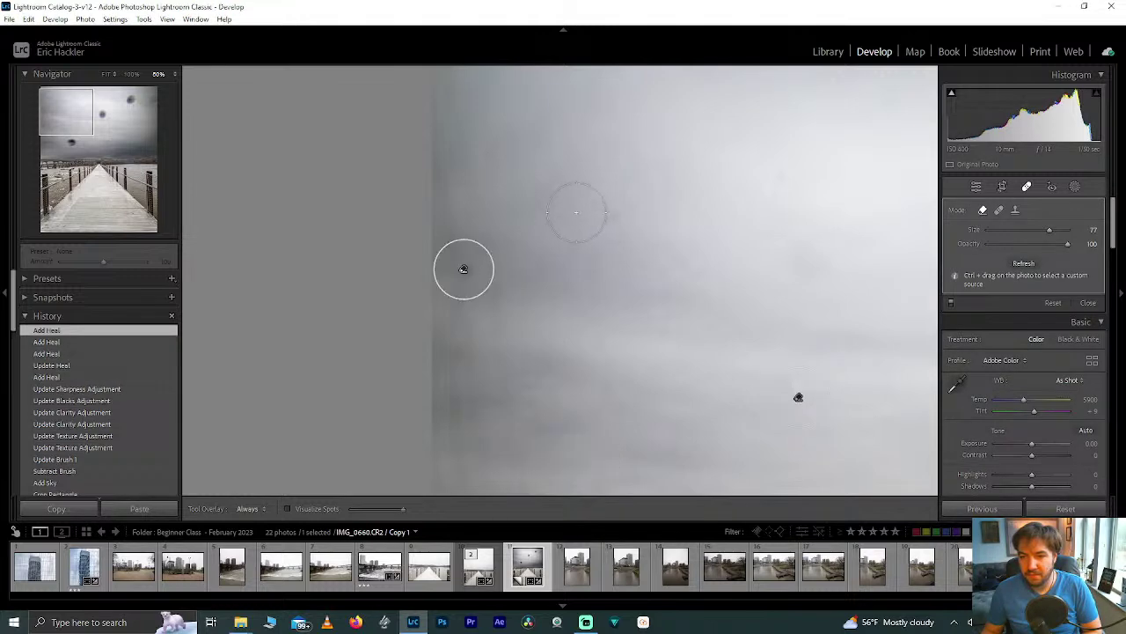
drag(463, 269, 282, 428)
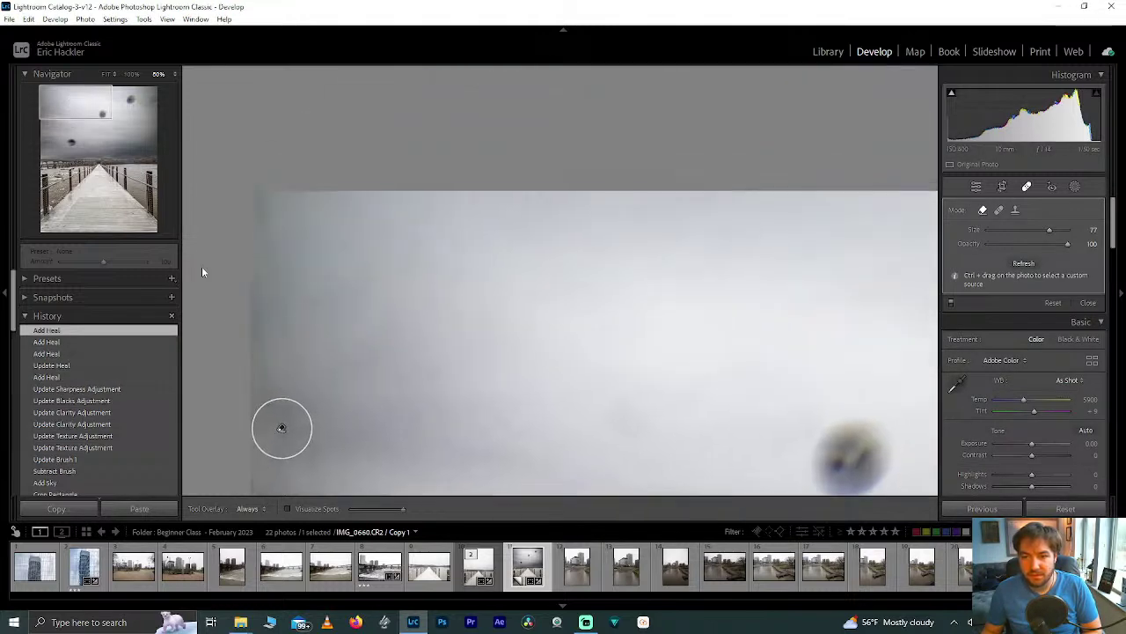
Remove the remaining small spots in the upper-left sky and the one at the left edge above the bridge
click(423, 378)
click(423, 378)
drag(85, 111, 71, 147)
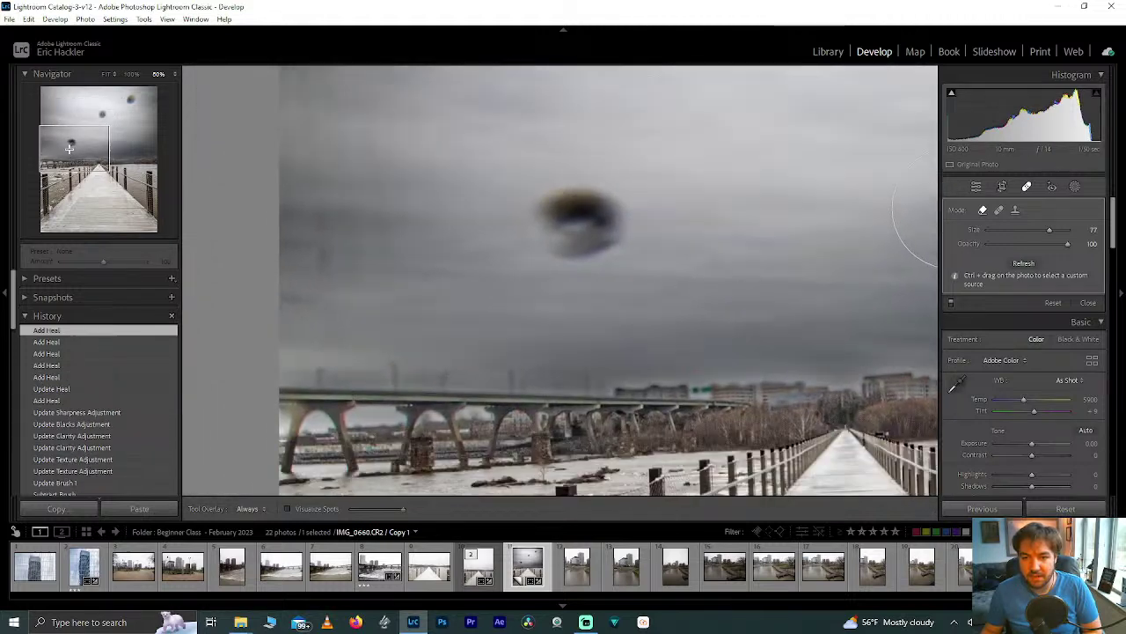
click(320, 257)
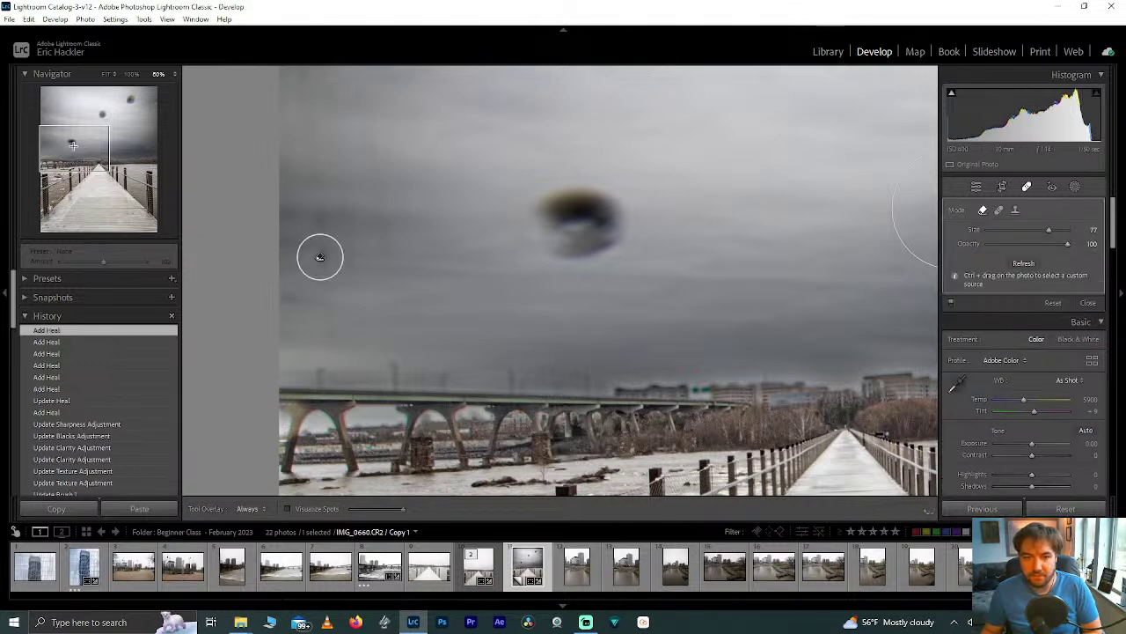
drag(75, 152, 99, 110)
key(z)
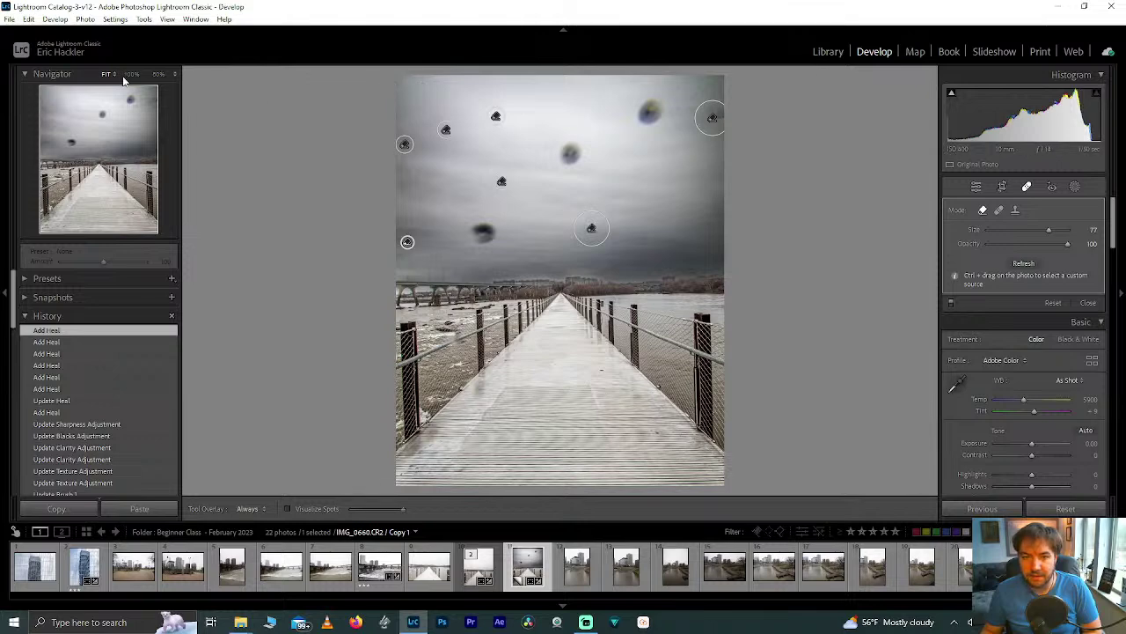
Paint a content-aware removal over the sky's dark left edge, refresh it, switch it to Heal and move its source to the central sky
click(387, 88)
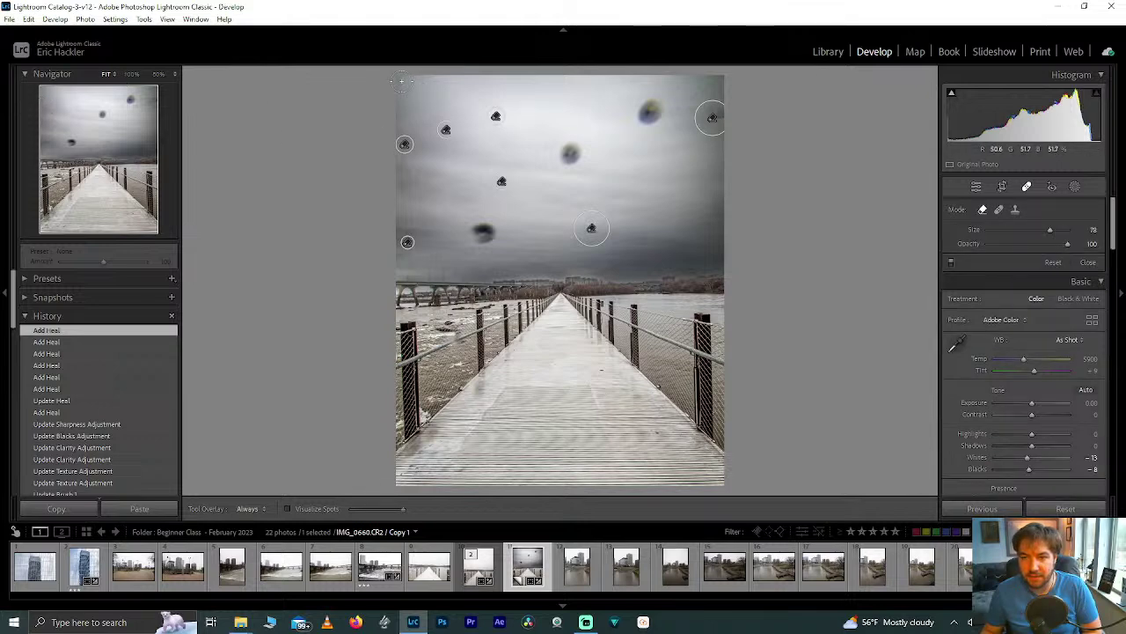
drag(400, 80, 401, 126)
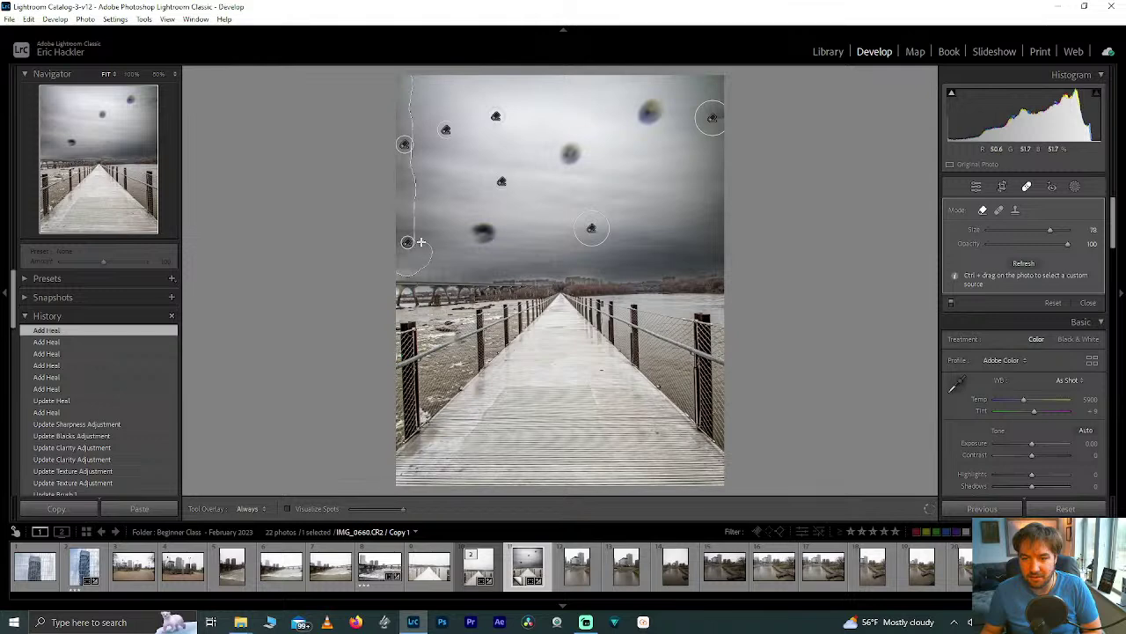
click(403, 126)
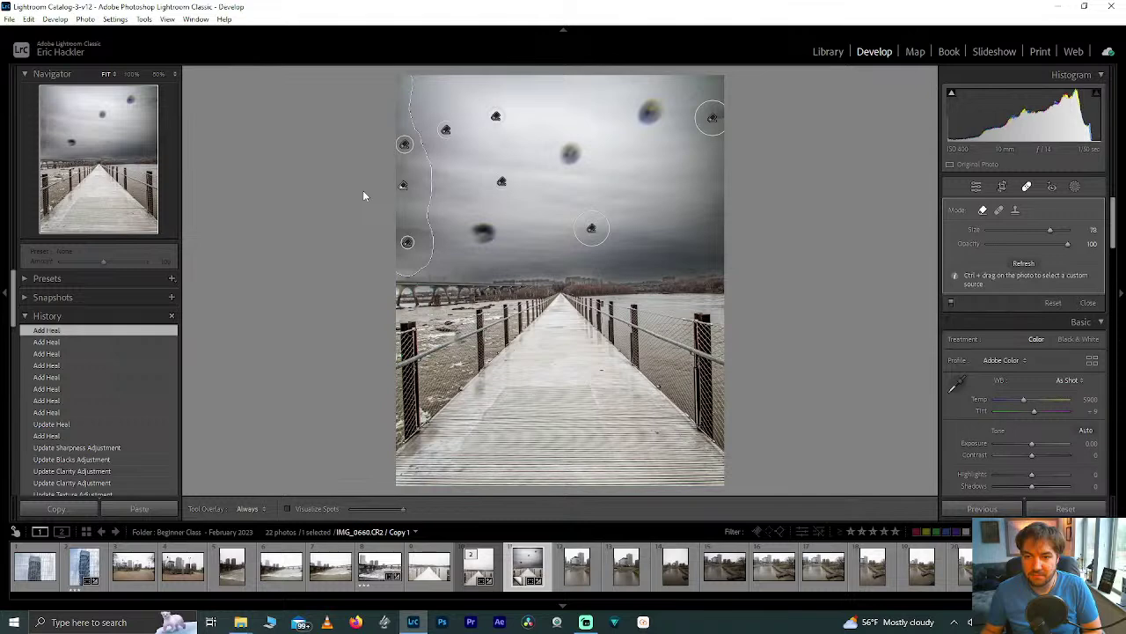
click(1021, 266)
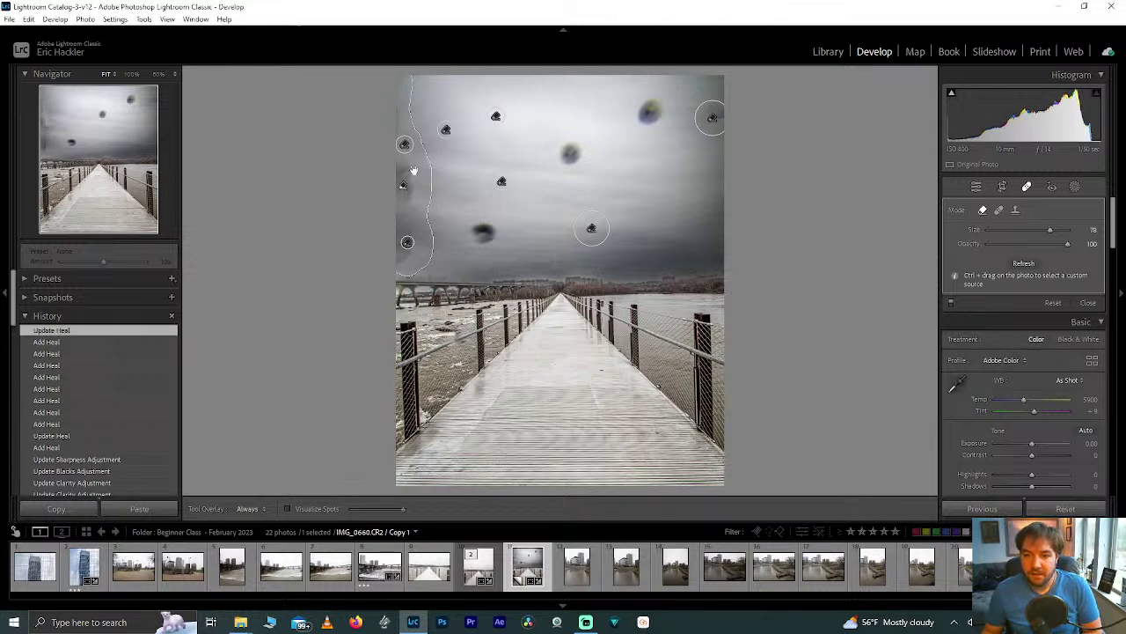
click(998, 210)
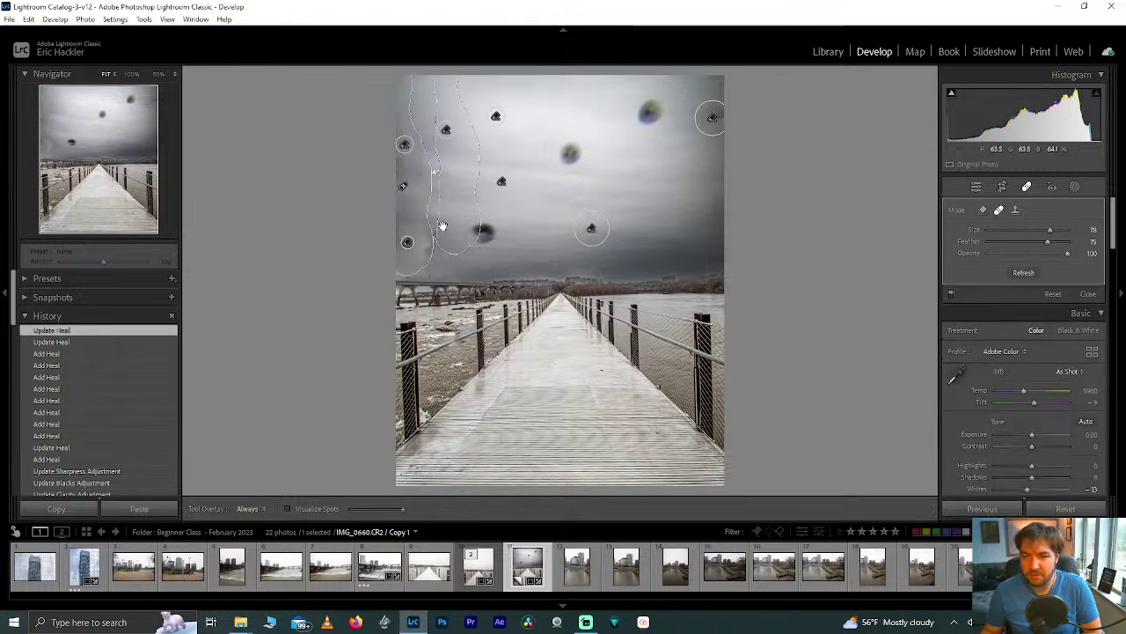
mouse_move(483, 191)
mouse_down()
mouse_move(522, 192)
mouse_move(520, 212)
mouse_up()
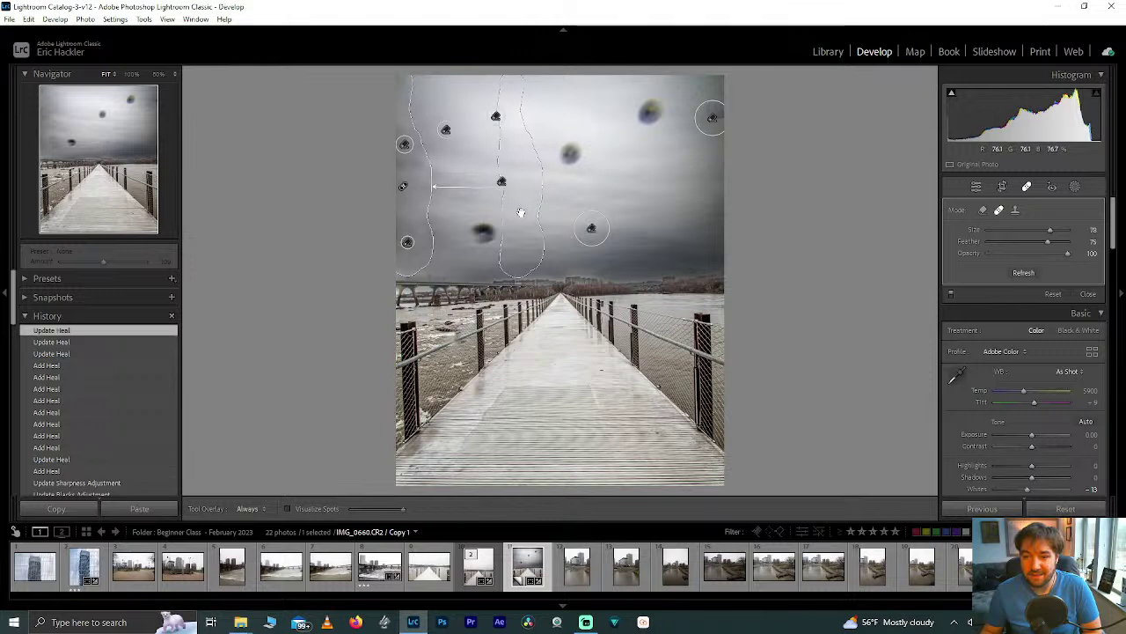
Apply a post-crop vignette with an amount of -8
click(976, 187)
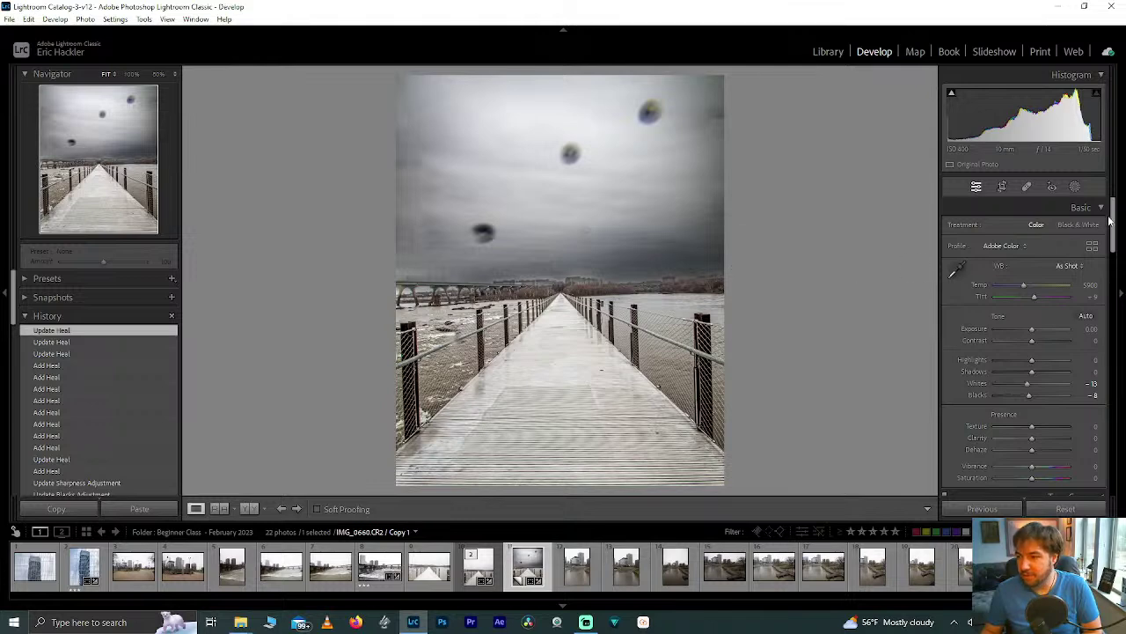
drag(1113, 227, 1026, 429)
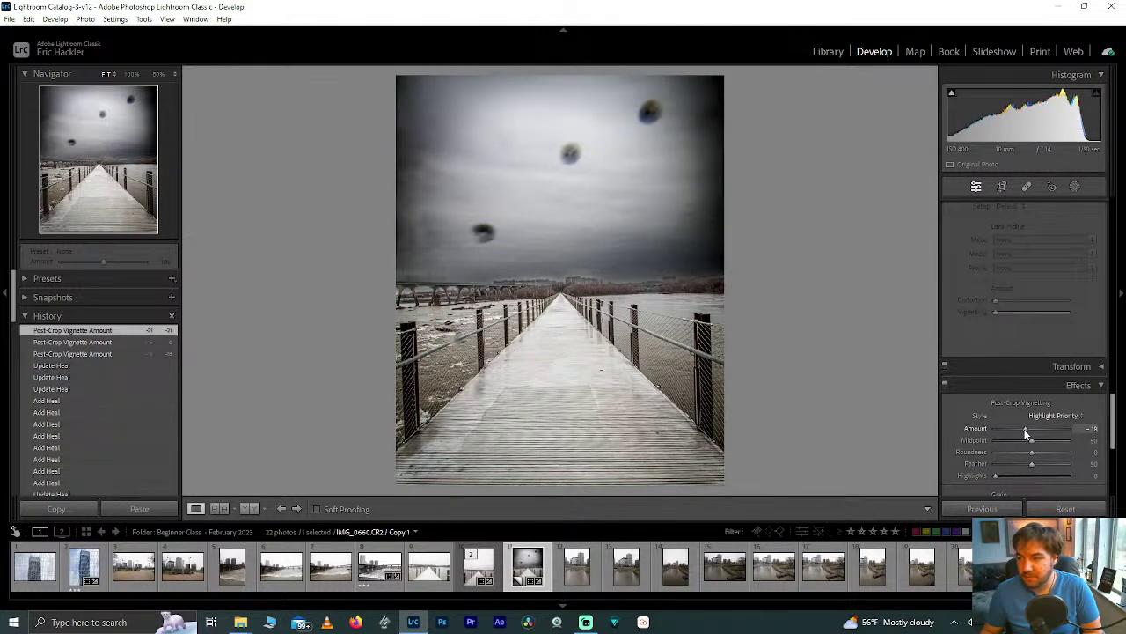
click(1091, 429)
text(-8)
key(Return)
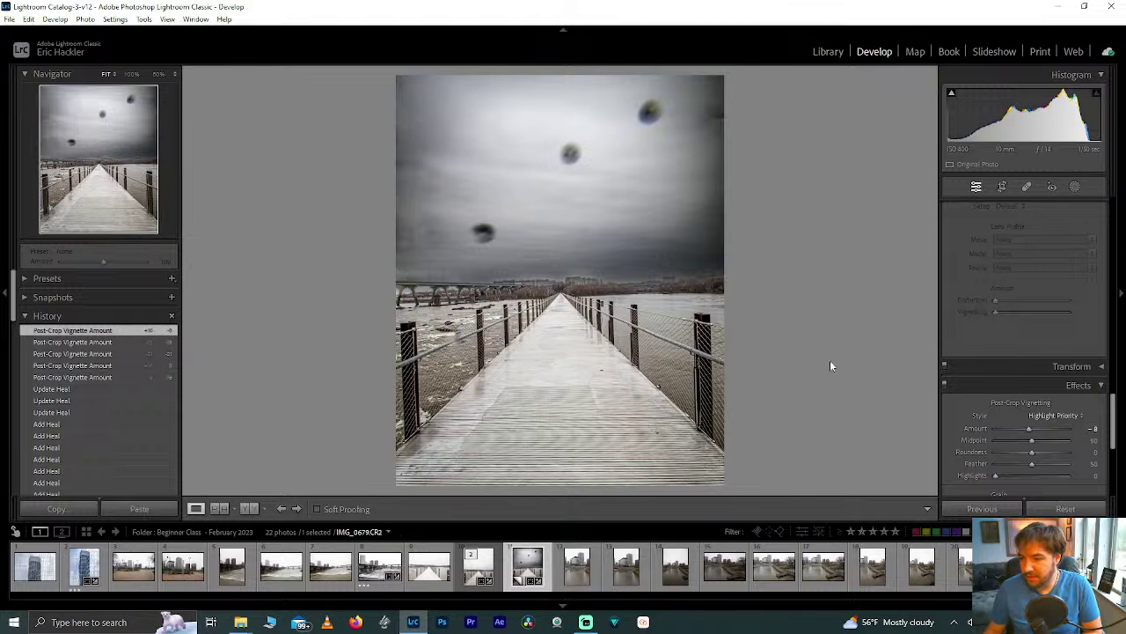
Try a softer vignette feather, restore it to 50, and set the vignette's midpoint to 36
mouse_move(1032, 463)
mouse_down()
mouse_move(957, 461)
mouse_move(1043, 459)
mouse_up()
double_click(1045, 464)
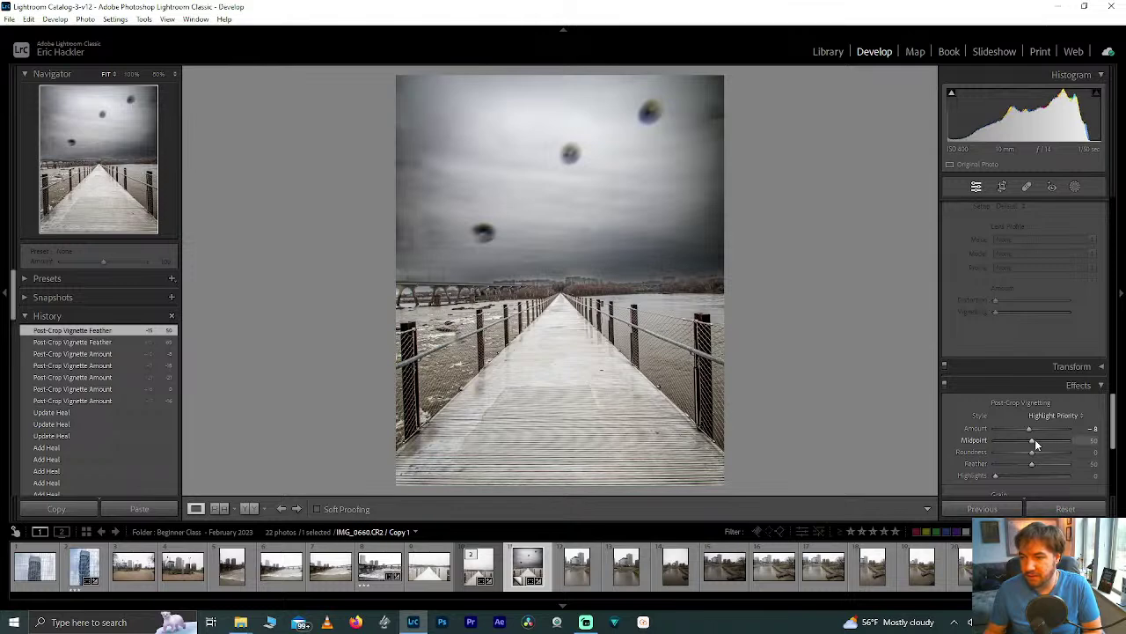
drag(1037, 446, 1025, 440)
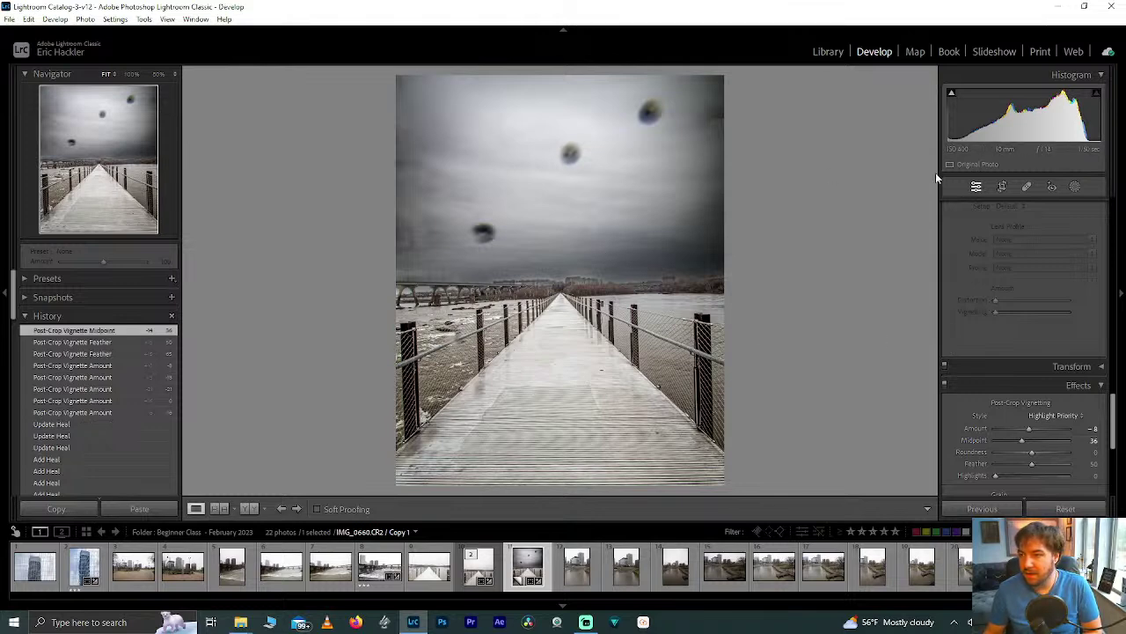
Remove the small spot in the sky left of the upper-middle water droplet with content-aware Remove
click(1026, 186)
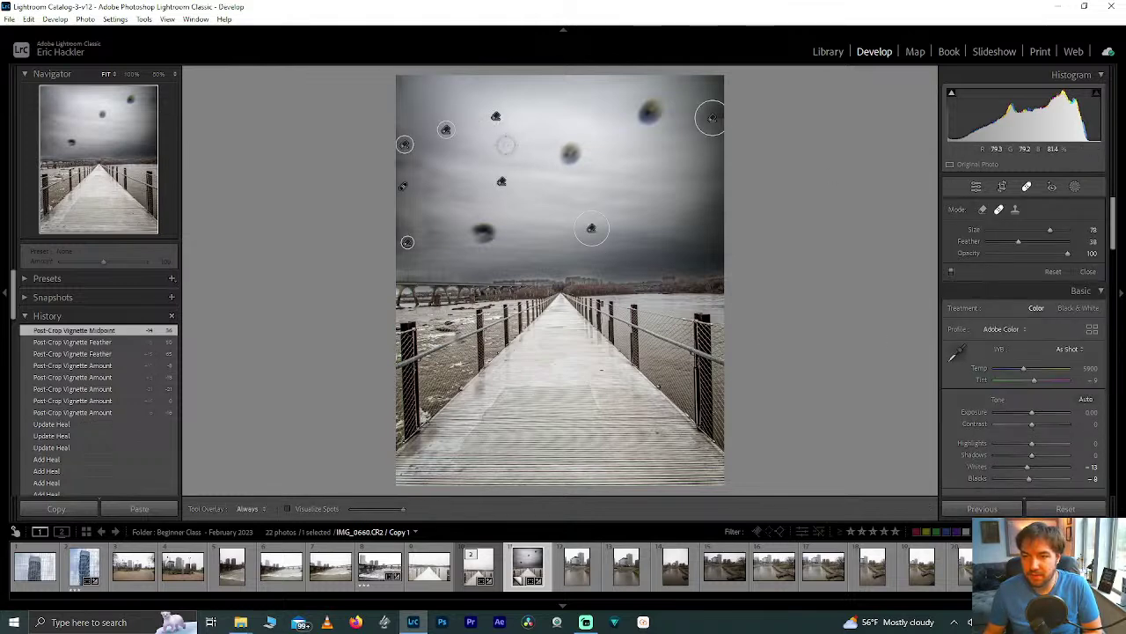
click(983, 208)
click(504, 141)
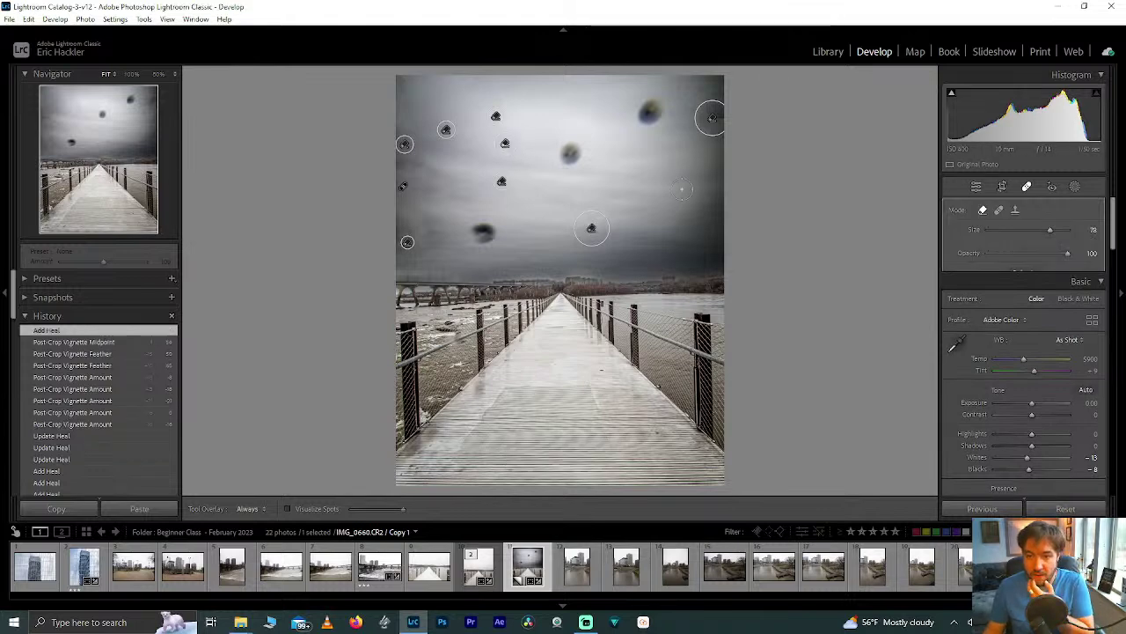
Test vibrance and saturation at +100, reset saturation to 0, and set vibrance to about +65
click(977, 186)
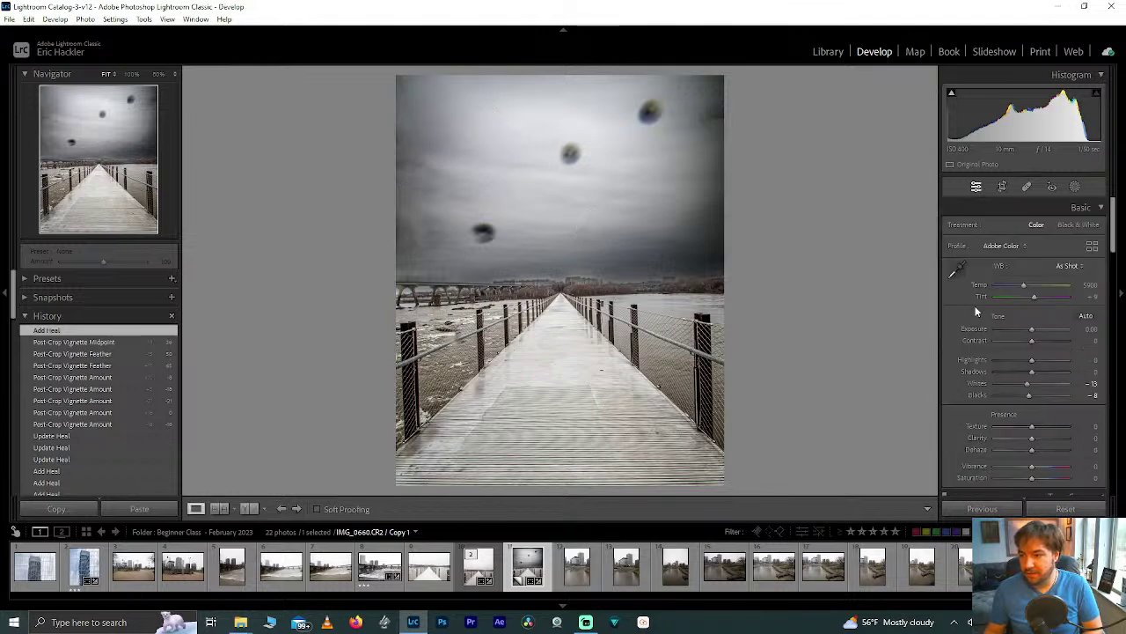
drag(1032, 465, 1093, 485)
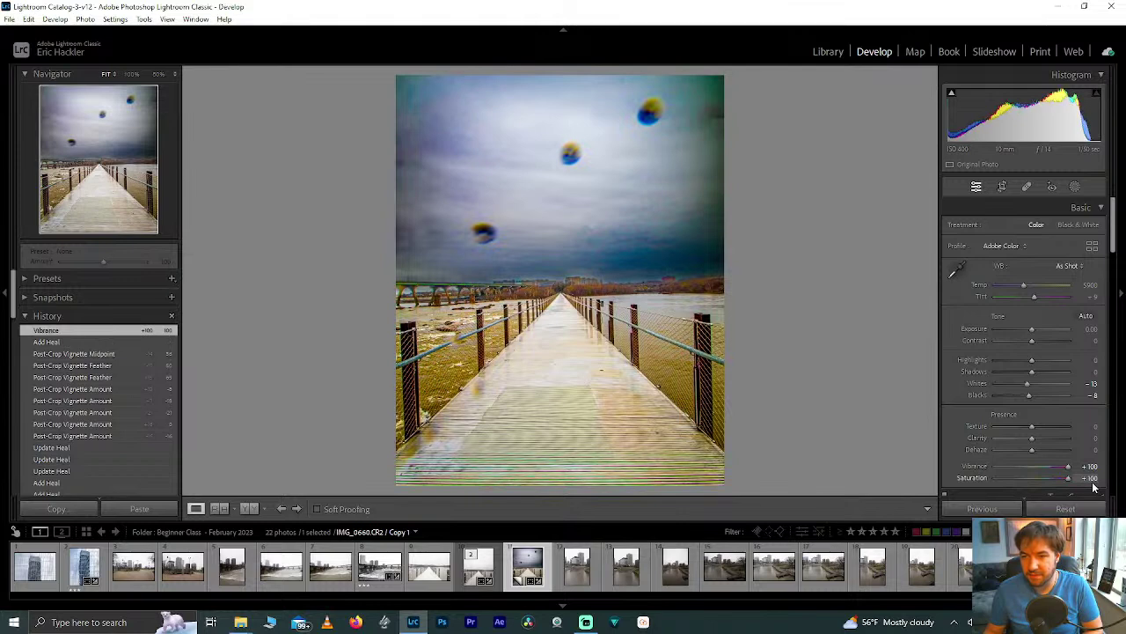
double_click(1070, 476)
drag(1068, 464, 976, 462)
double_click(1052, 464)
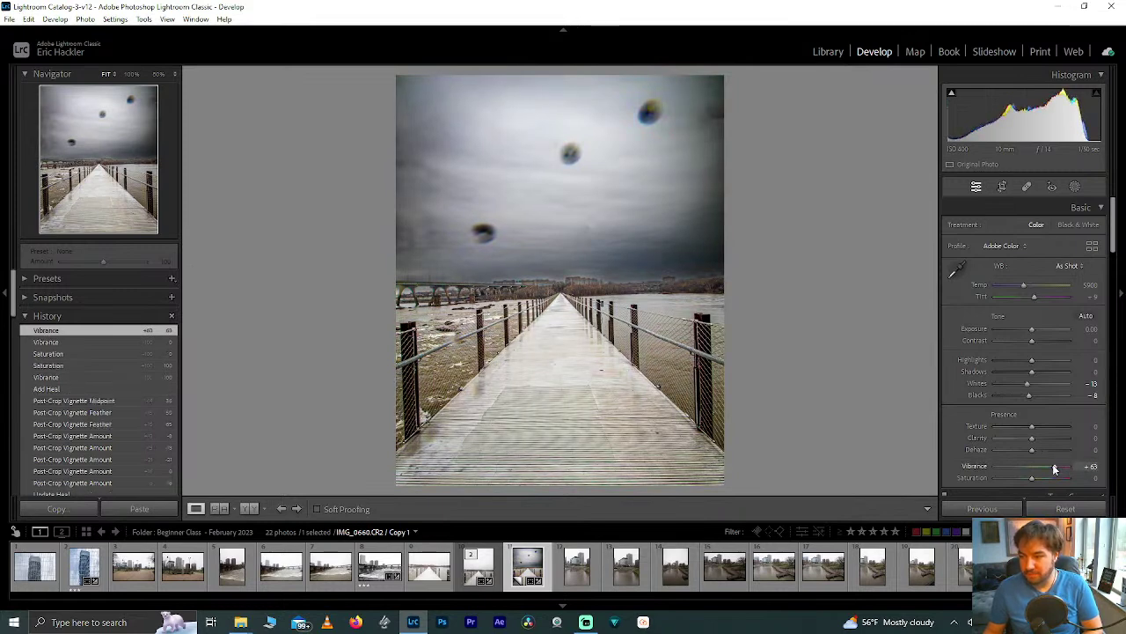
Convert the photo to black and white, try lower Highlights, and reset Highlights to 0
click(1072, 225)
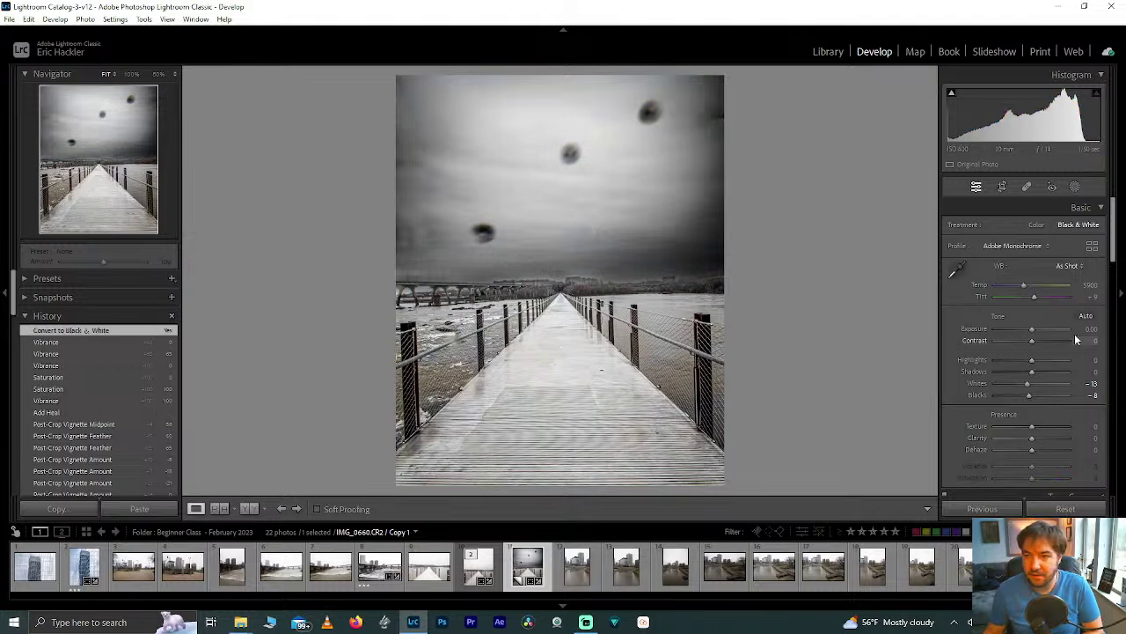
drag(1034, 361, 965, 355)
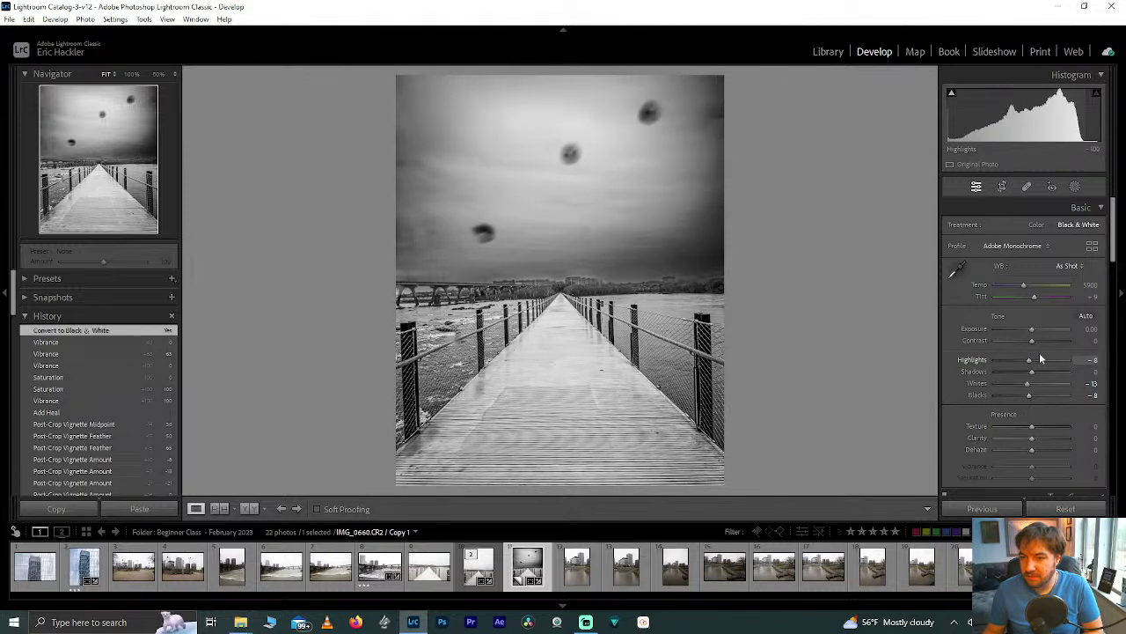
double_click(968, 357)
Set the black-and-white mix to Aqua +100, Blue -51 and Purple -42
drag(1106, 266, 1104, 315)
drag(1048, 340, 864, 340)
drag(1010, 331, 1120, 337)
drag(999, 342, 1023, 365)
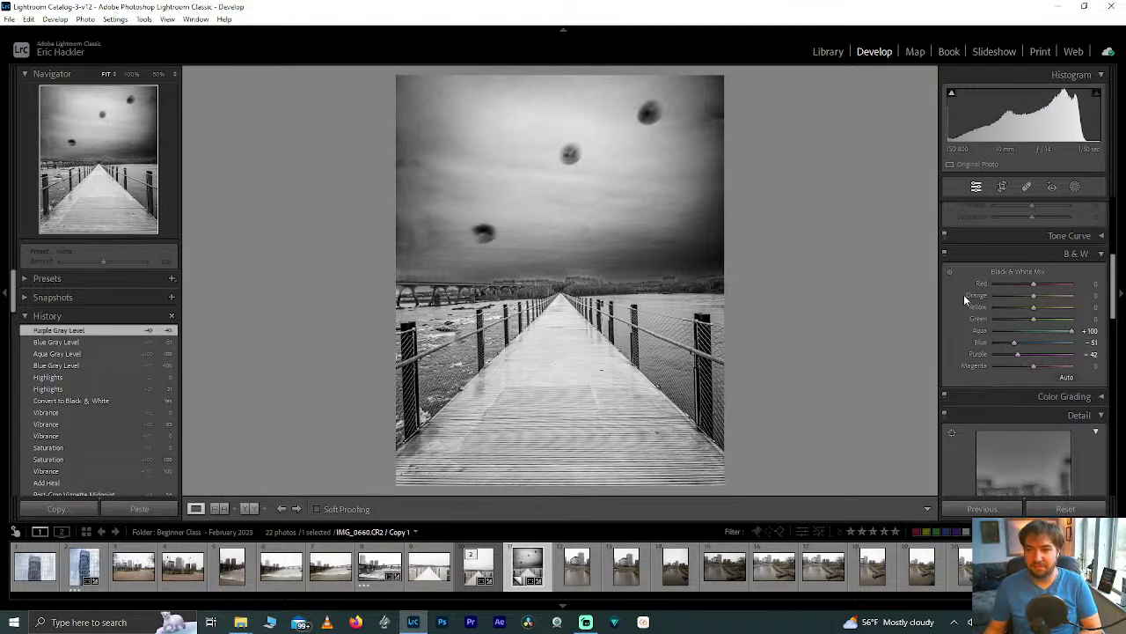
Refresh the content-aware removal of the spot at the upper-right edge of the sky
click(1026, 188)
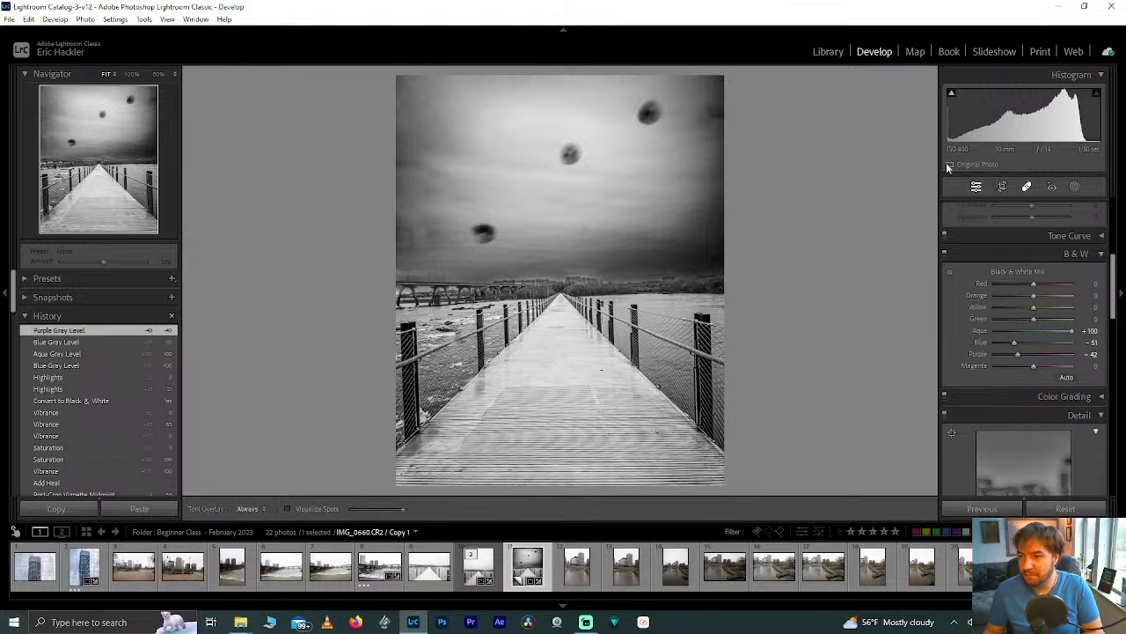
scroll(712, 118, down, 1)
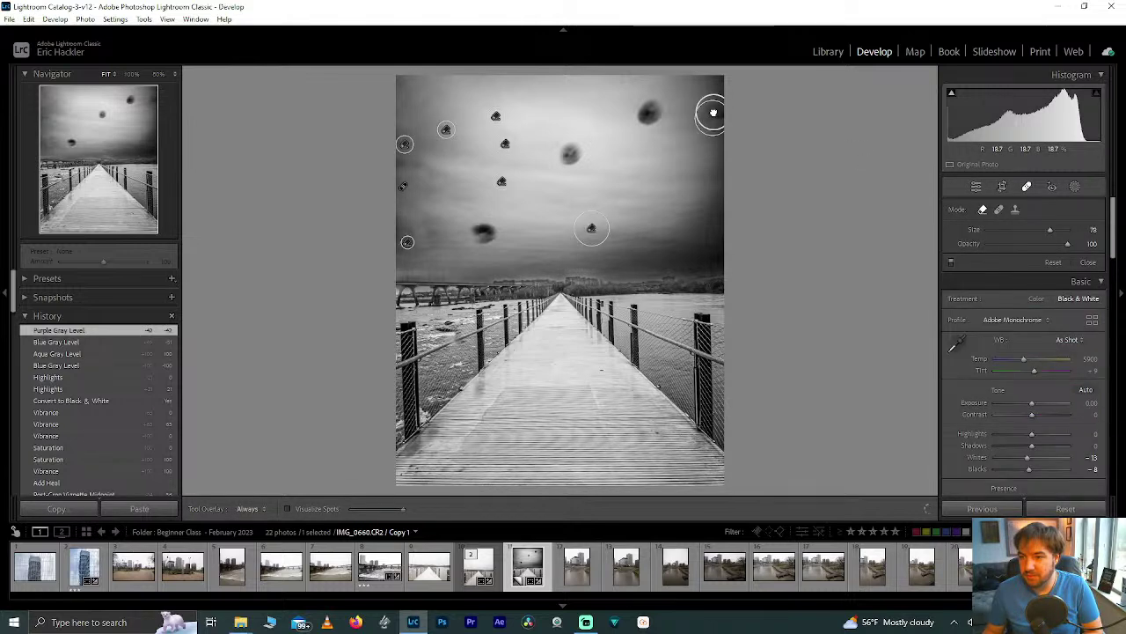
click(715, 117)
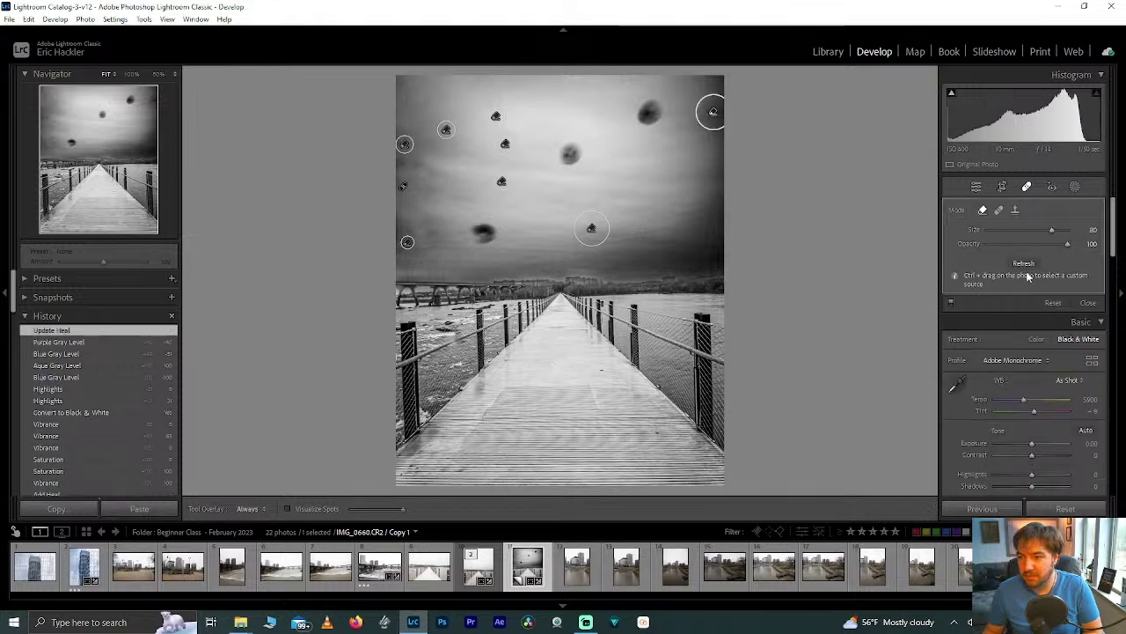
click(1024, 264)
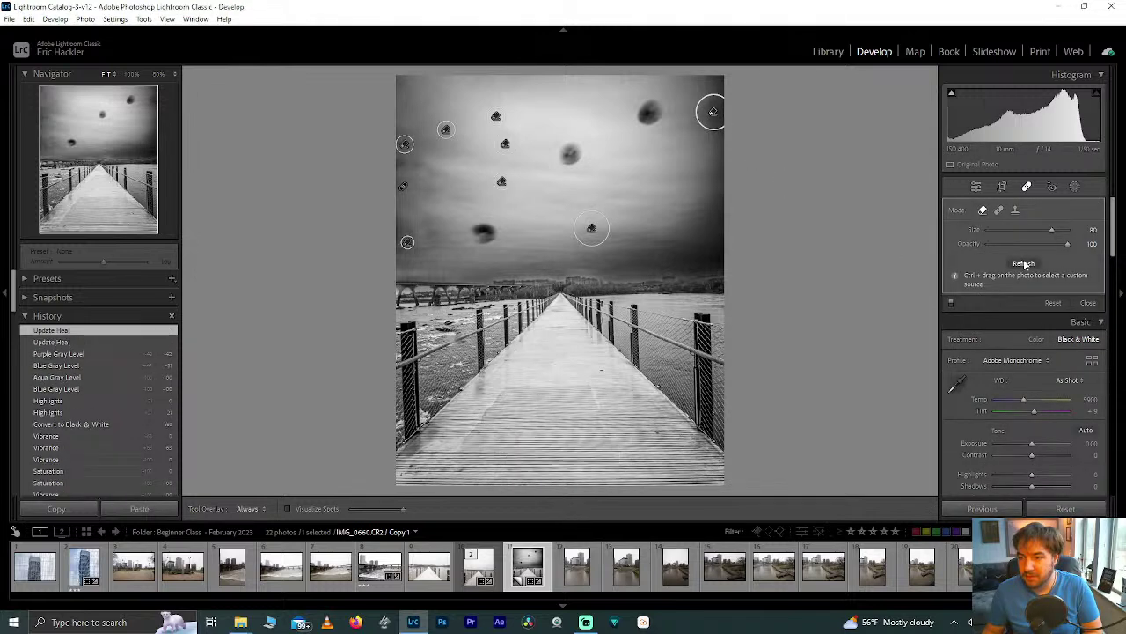
click(979, 192)
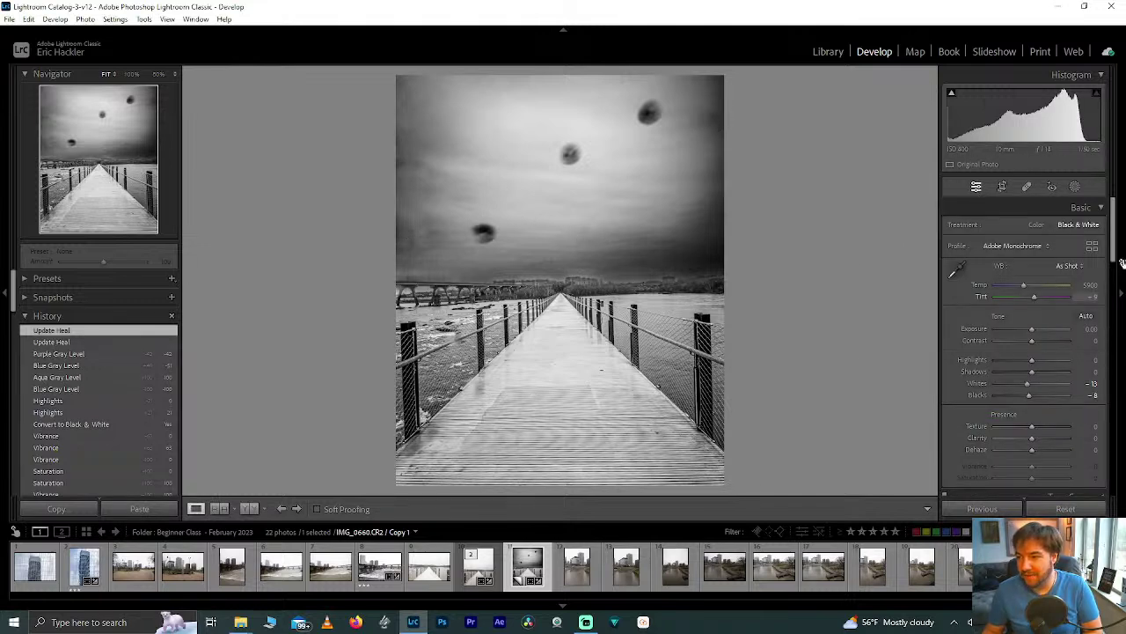
Set the black-and-white mix to Red +31, Orange +69, Yellow -66, Aqua +100 and Blue -8, testing Green and resetting it to 0
scroll(1088, 321, down, 5)
scroll(1088, 322, down, 1)
double_click(1072, 283)
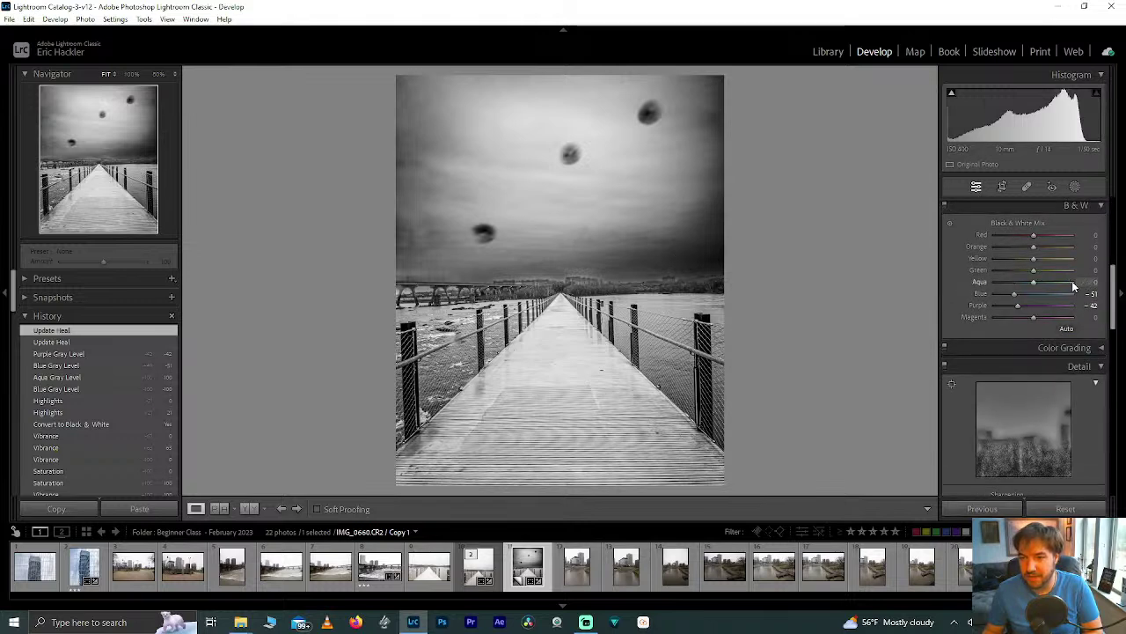
drag(1073, 291, 1026, 298)
drag(1034, 247, 1006, 259)
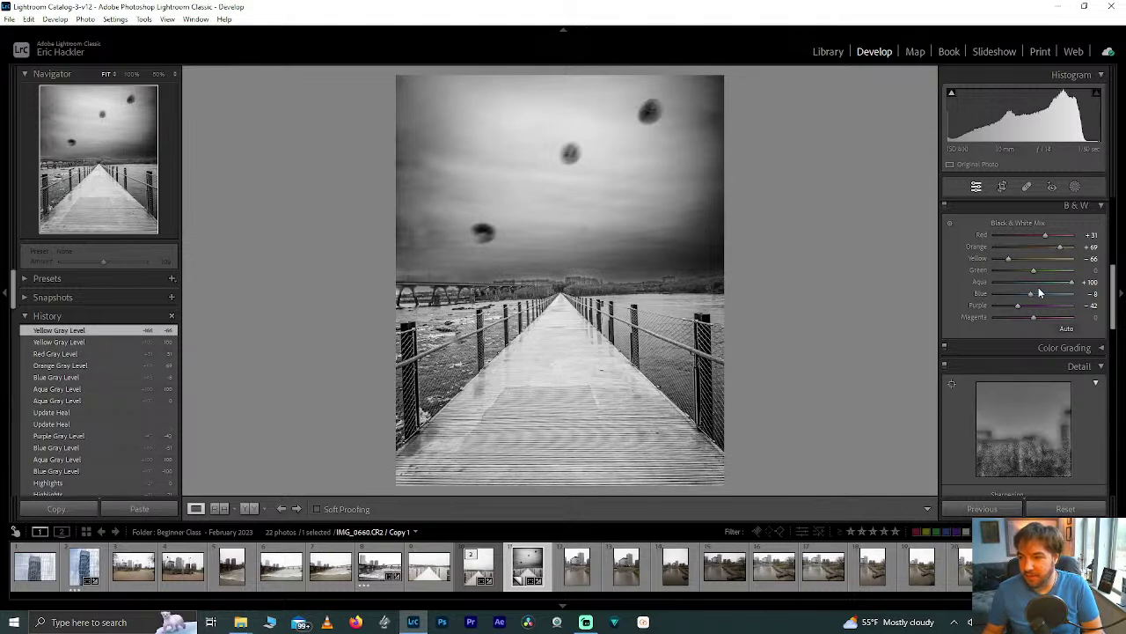
mouse_move(1035, 270)
mouse_down()
mouse_move(1123, 276)
mouse_move(968, 279)
mouse_move(1026, 276)
mouse_move(1017, 269)
mouse_up()
double_click(1017, 270)
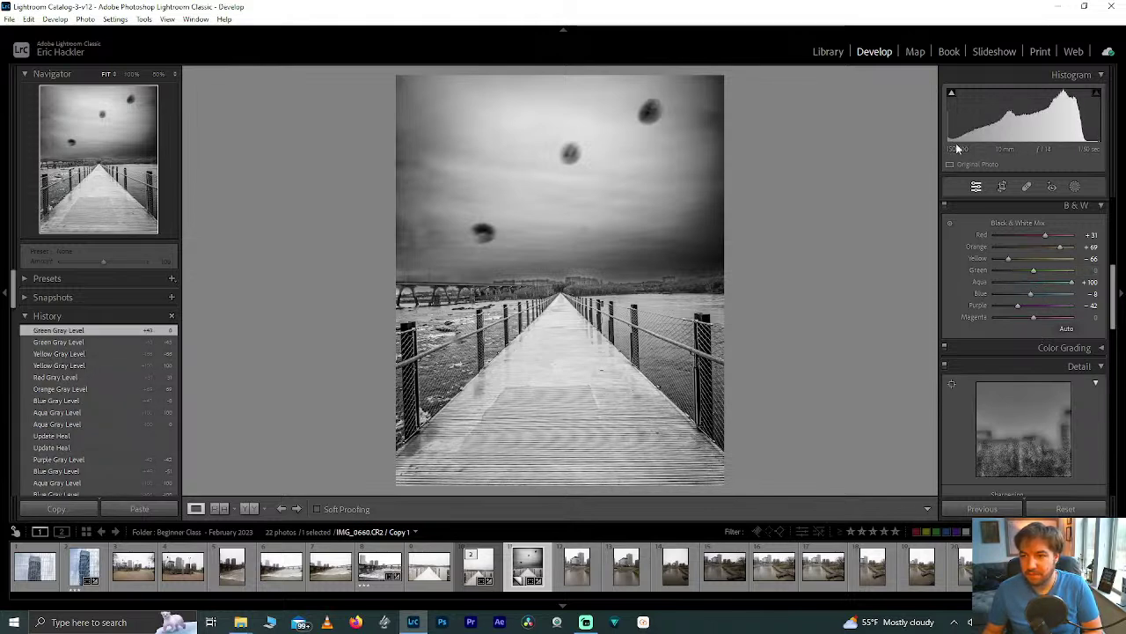
Switch the correction at the sky's upper-right edge from content-aware Remove to Heal
click(1026, 188)
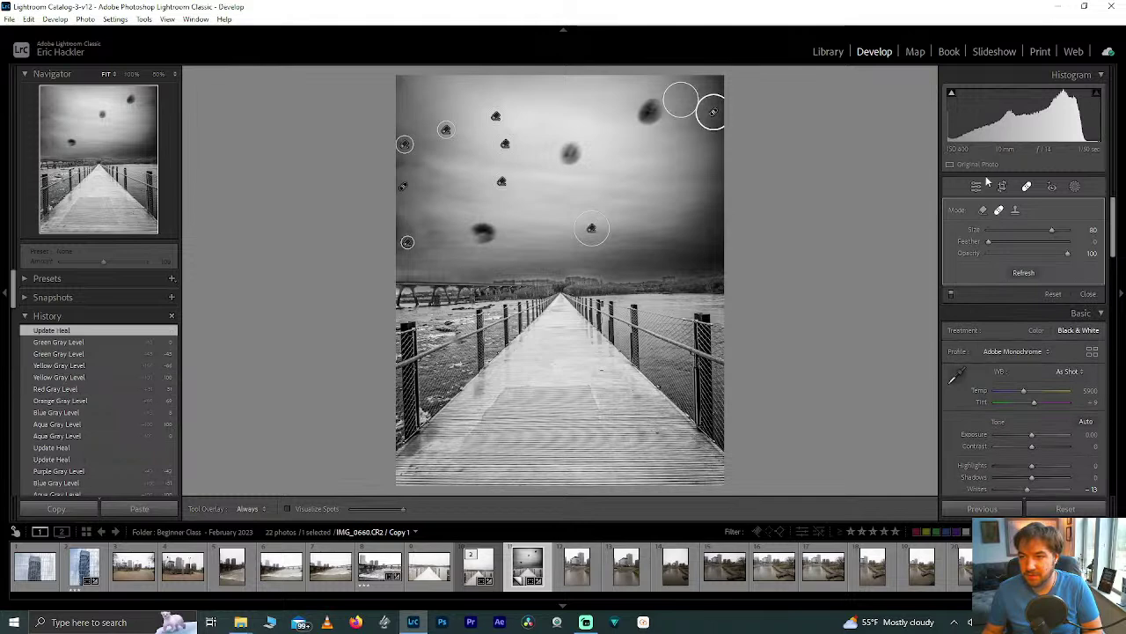
click(983, 189)
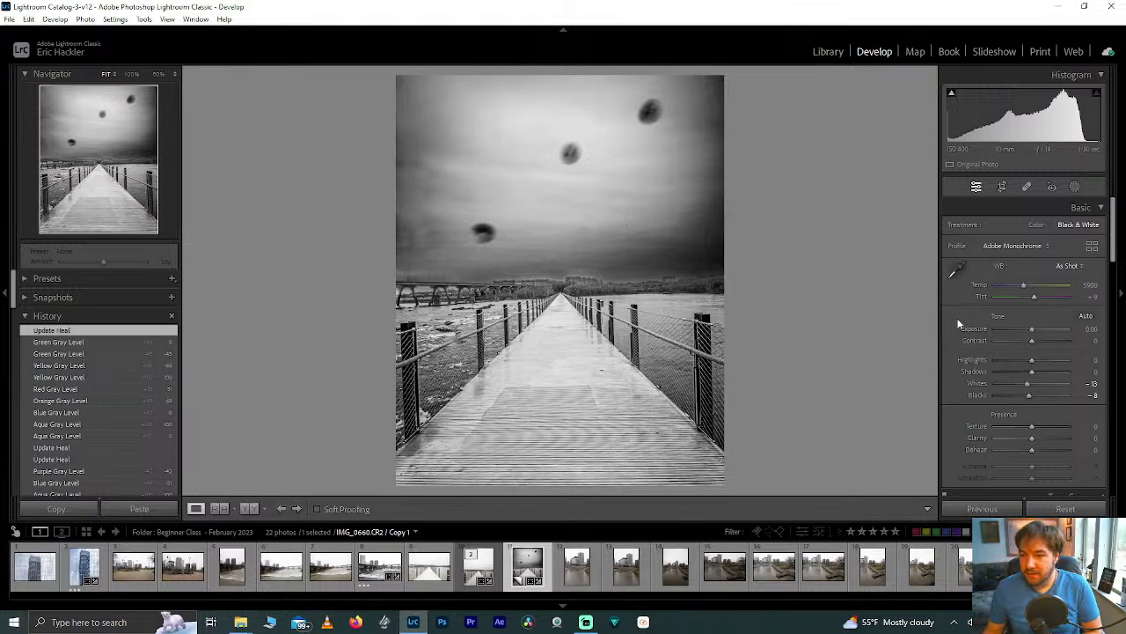
Set Green to +100 in the black-and-white mix, and test Magenta before resetting it to 0
scroll(1048, 262, down, 1)
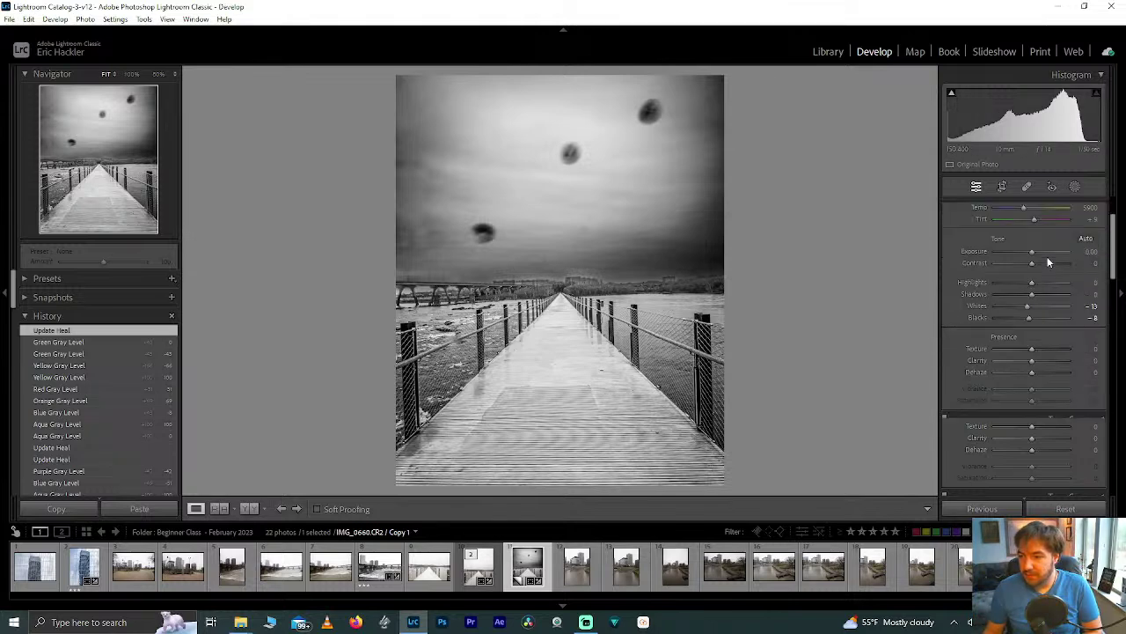
scroll(1048, 262, down, 3)
drag(977, 349, 1085, 361)
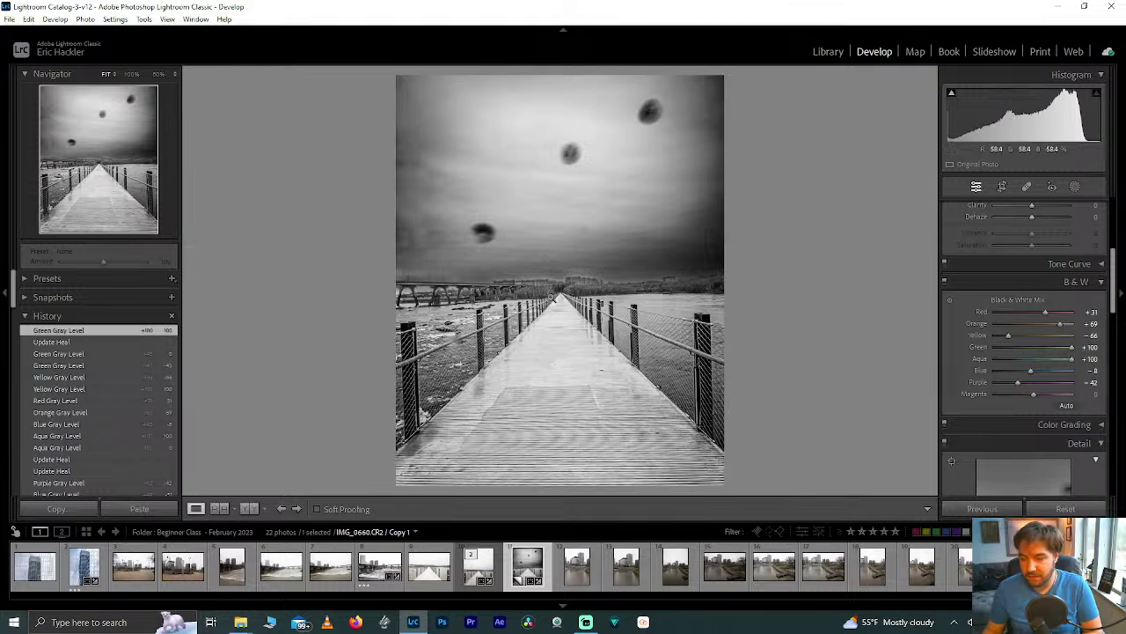
drag(1110, 402, 1041, 401)
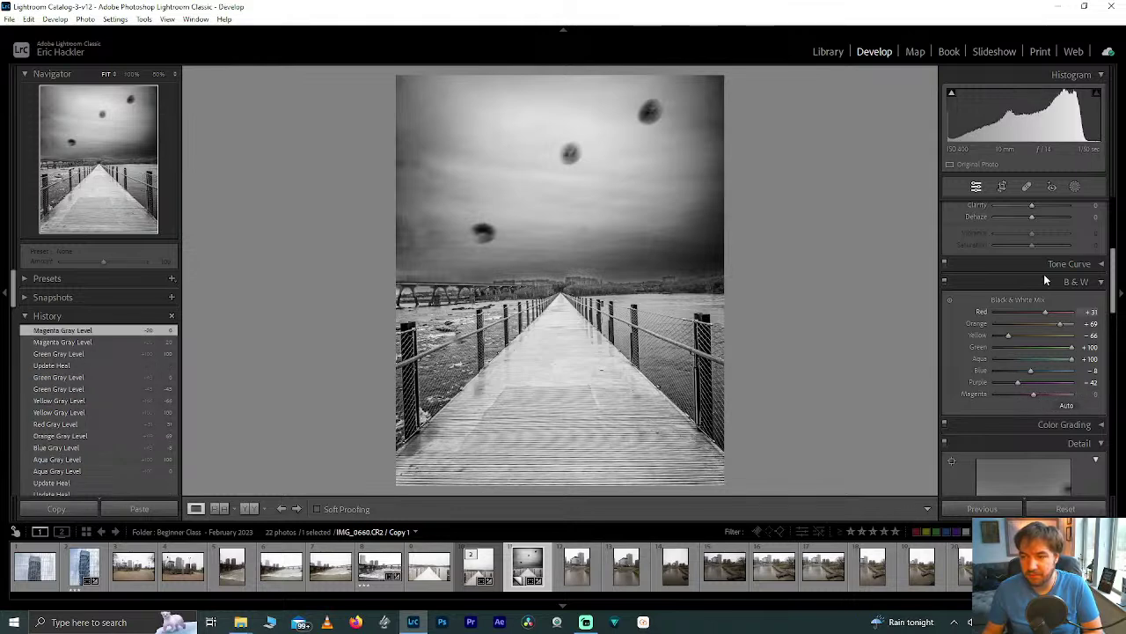
click(1119, 301)
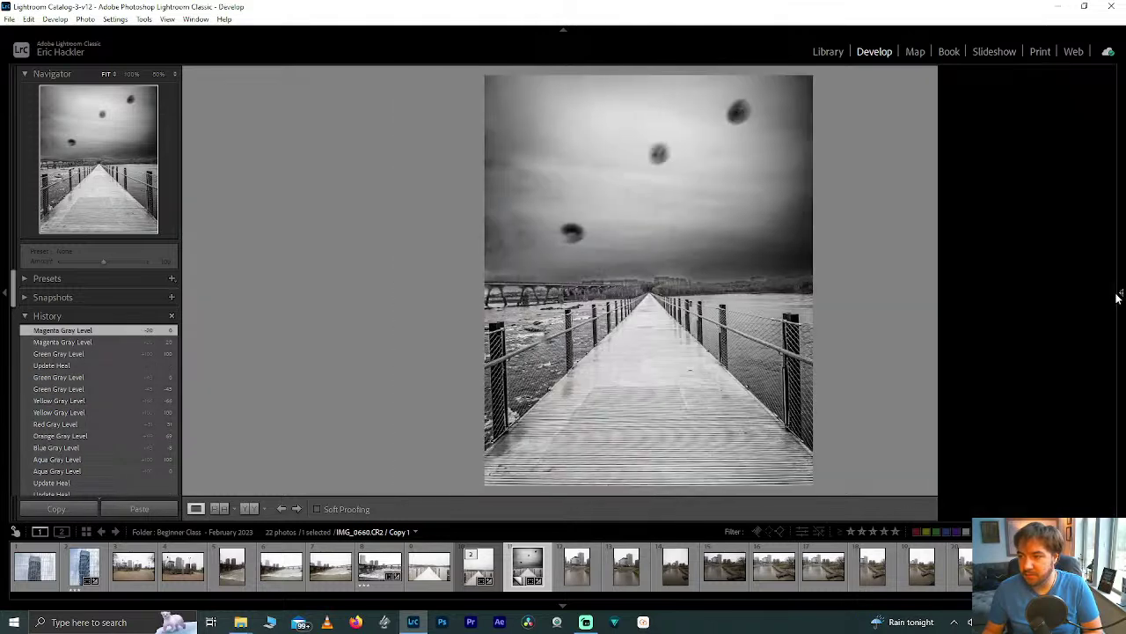
click(1116, 297)
drag(1115, 257, 1116, 211)
Test Dehaze, Whites and Highlights on the inverted sky mask, reset Dehaze and Whites to 0, and set Highlights to -100
click(1075, 187)
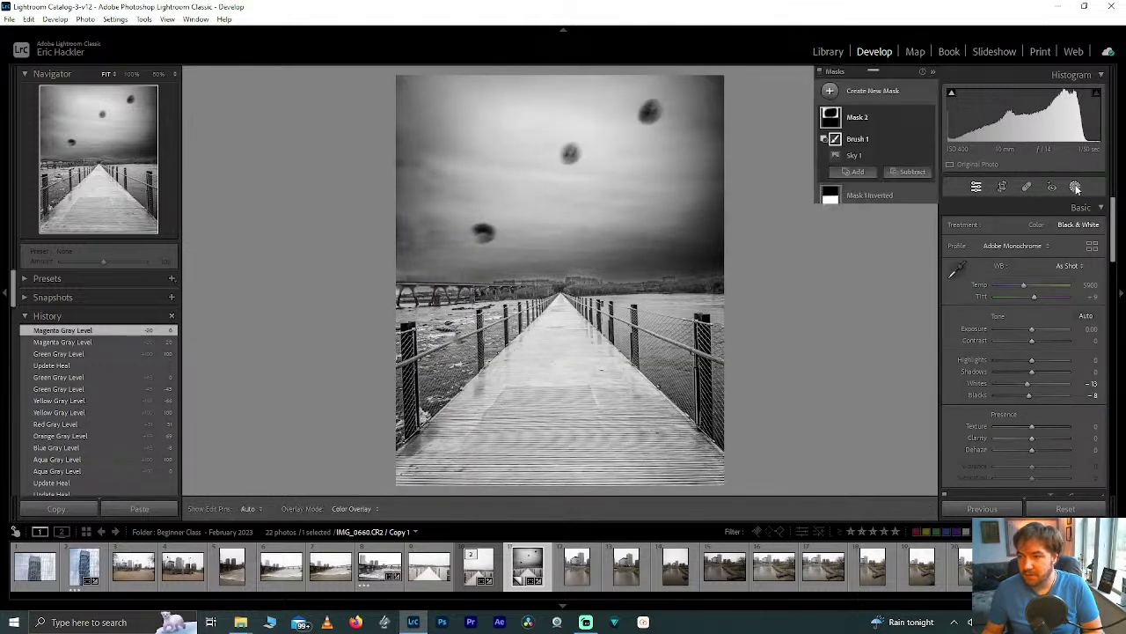
click(857, 171)
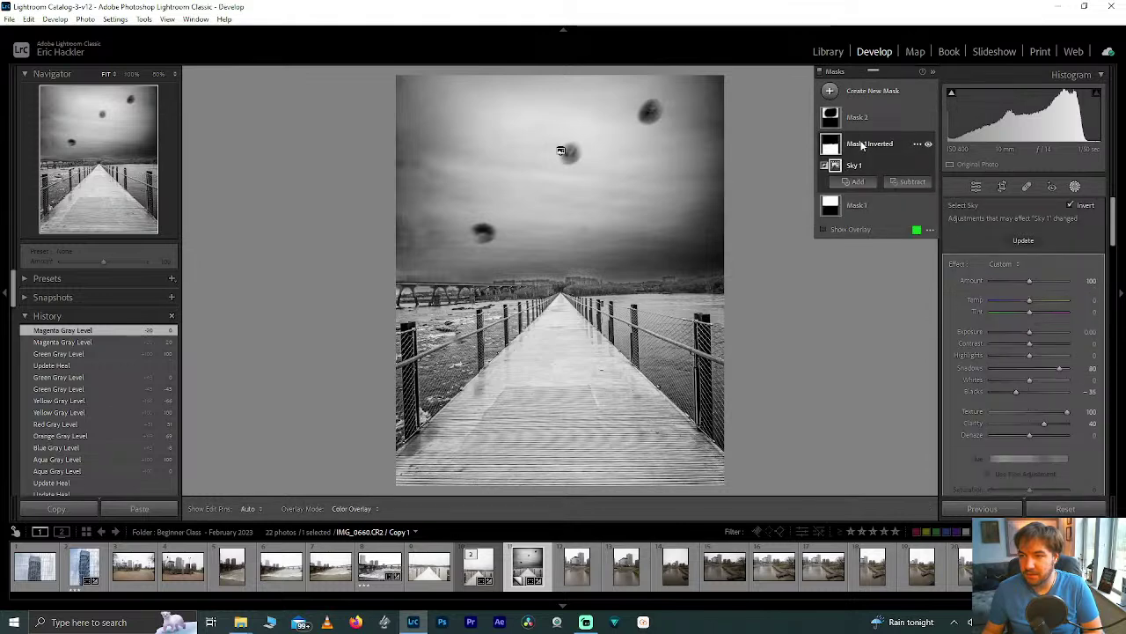
mouse_move(1030, 435)
mouse_down()
mouse_move(1041, 434)
mouse_move(1027, 437)
mouse_up()
drag(1030, 358, 1053, 357)
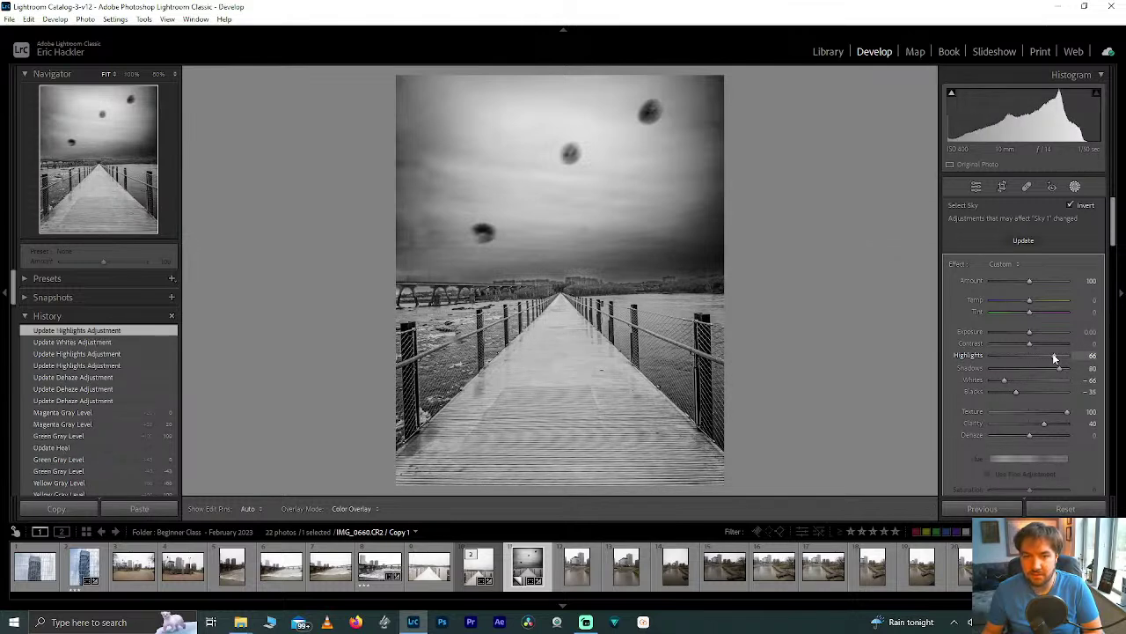
double_click(1054, 357)
double_click(1005, 380)
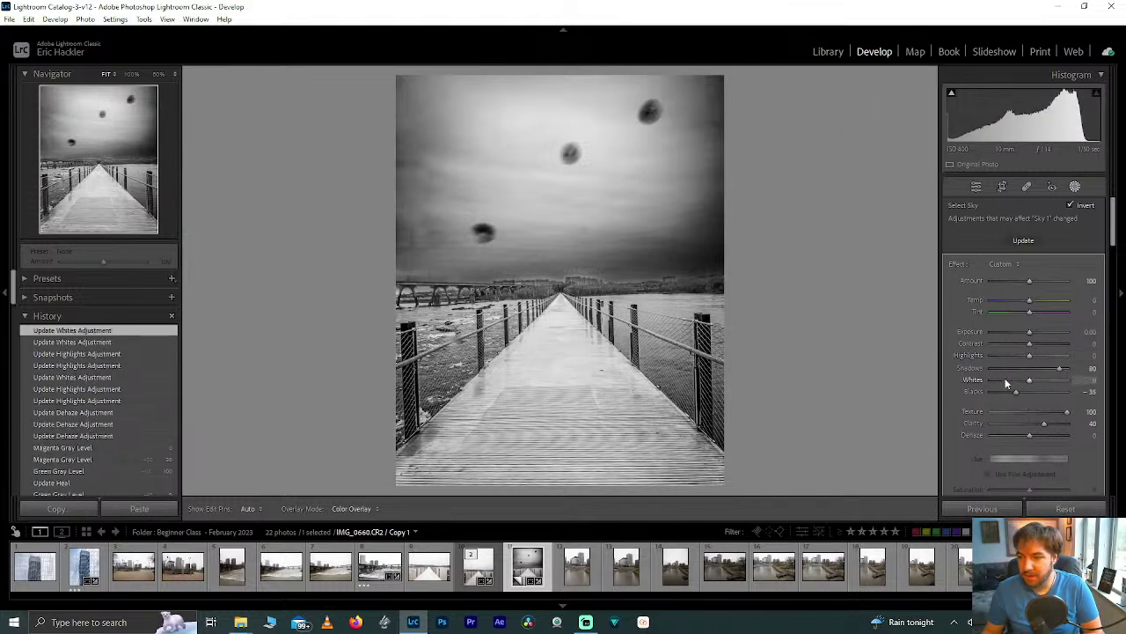
drag(1032, 359, 947, 357)
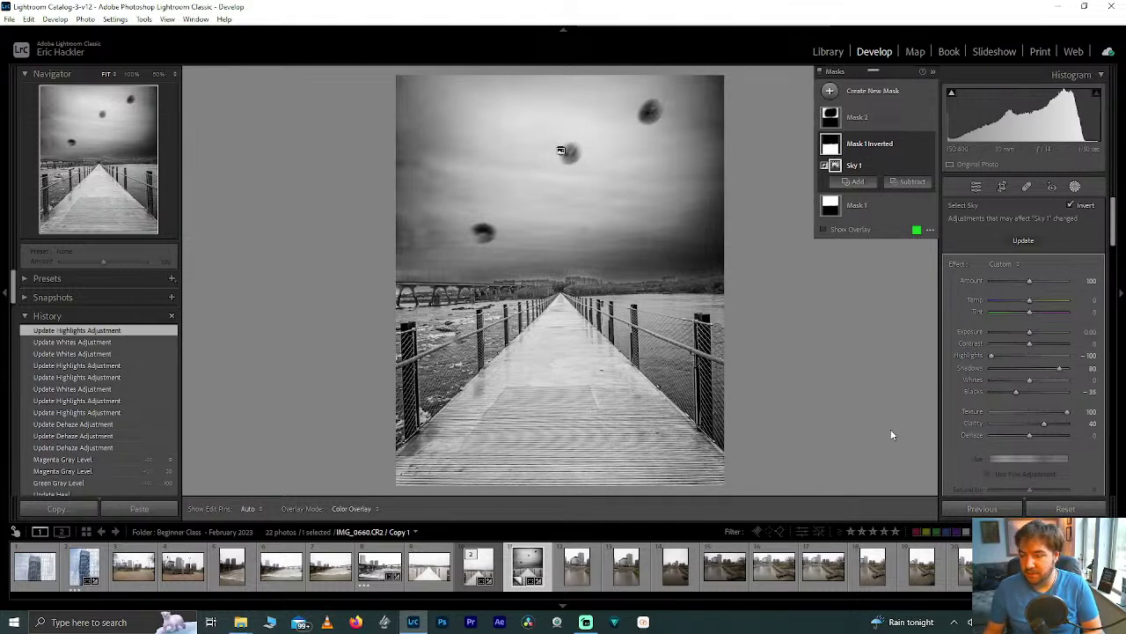
Set Sharpness to 40 on the inverted sky mask, then try stronger Clarity and undo it
click(97, 181)
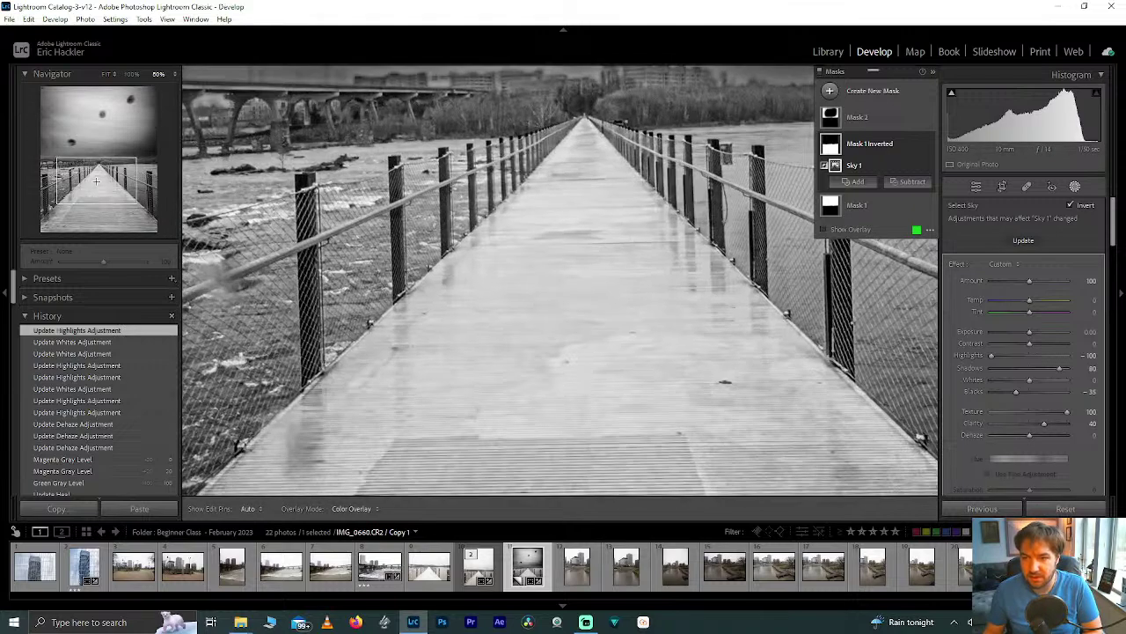
click(256, 254)
scroll(960, 460, down, 3)
click(1029, 345)
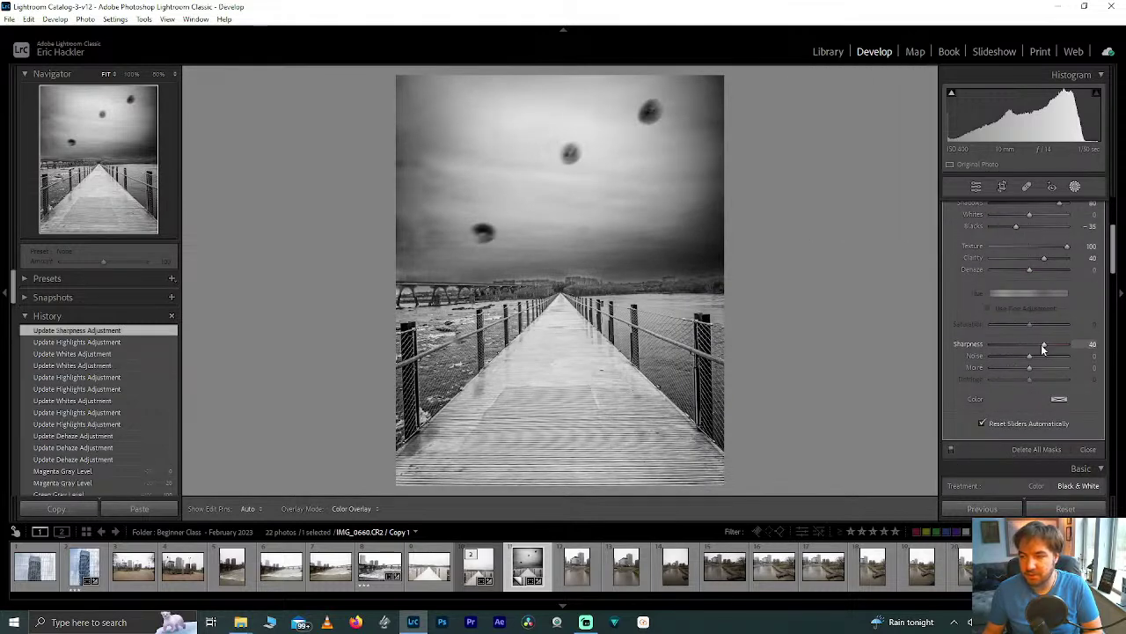
drag(1046, 259, 1075, 262)
key(ctrl+z)
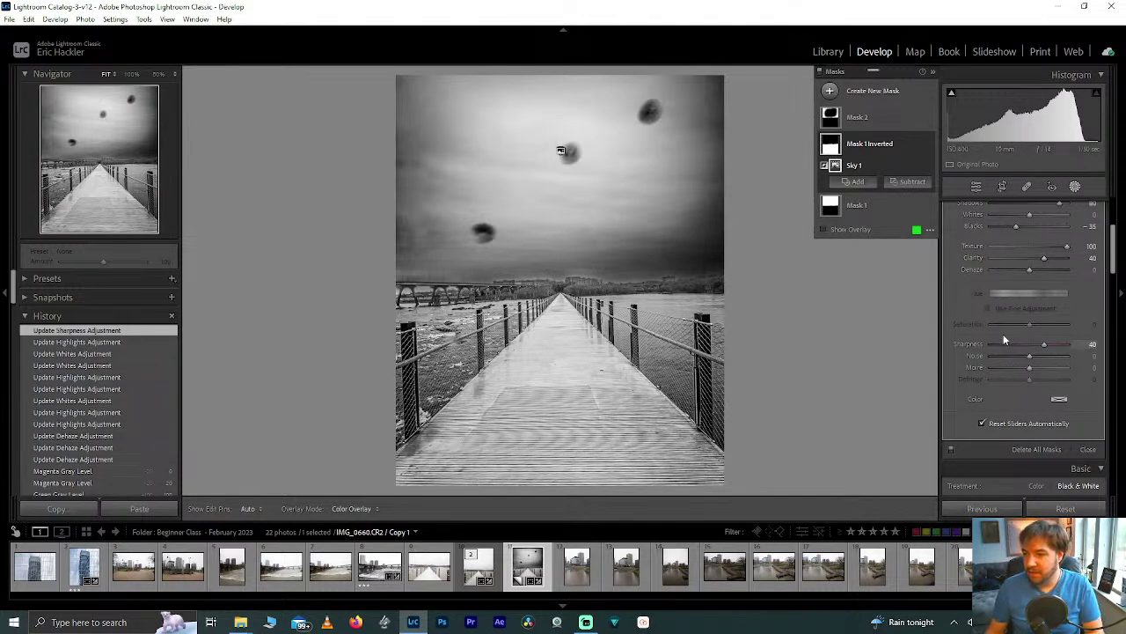
Update the inverted mask's sky selection, compare it with the previous history state, and inspect the horizon up close
scroll(1095, 274, up, 3)
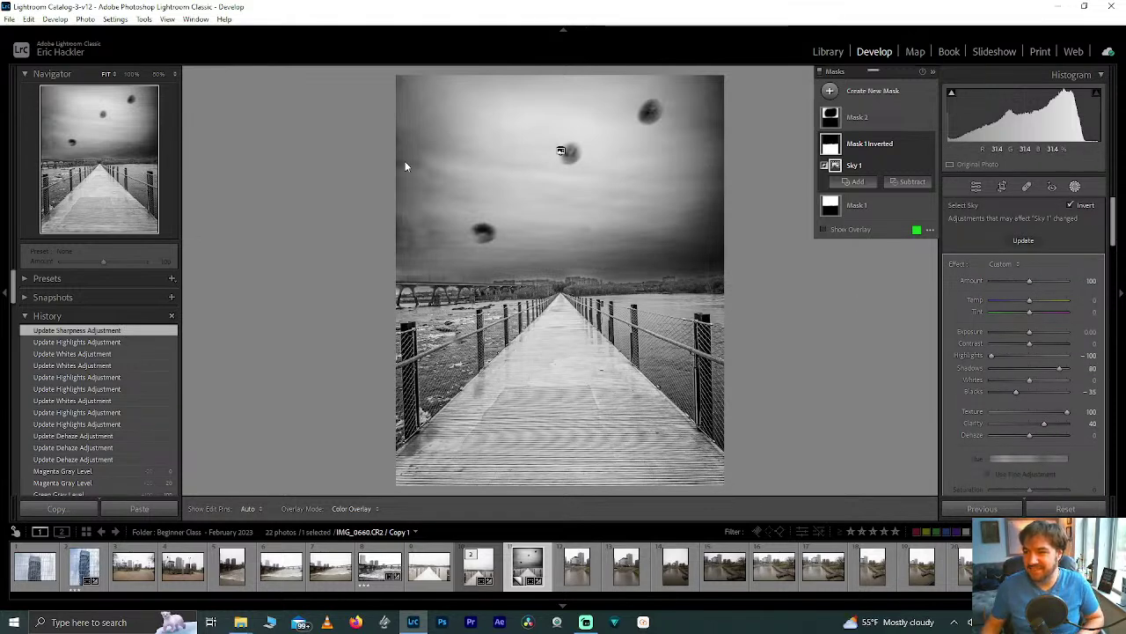
click(1026, 241)
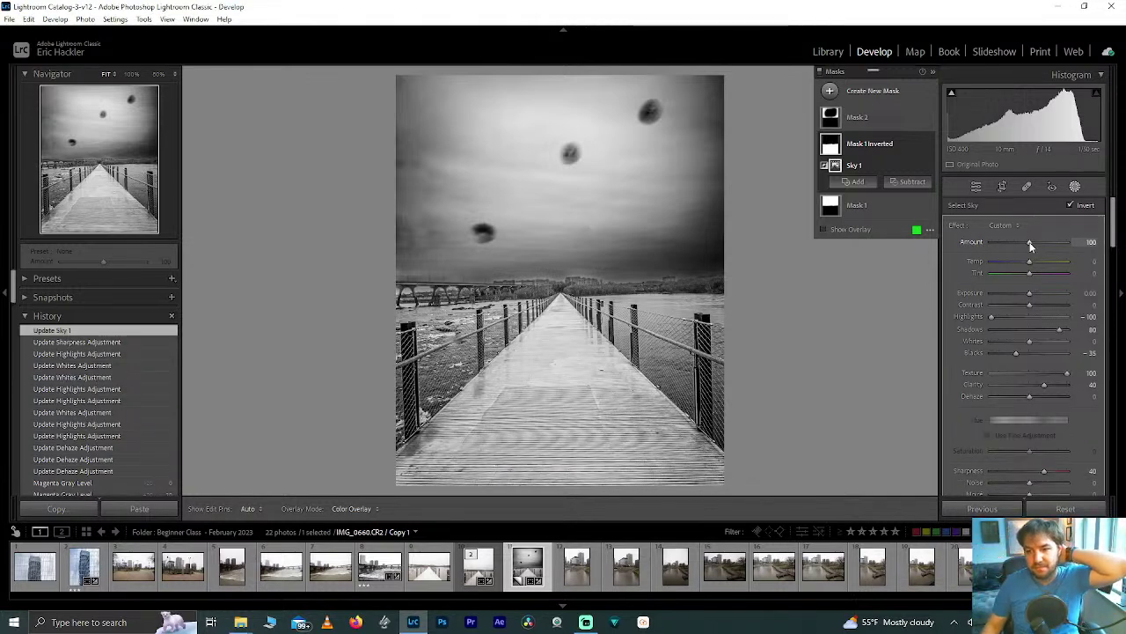
click(63, 343)
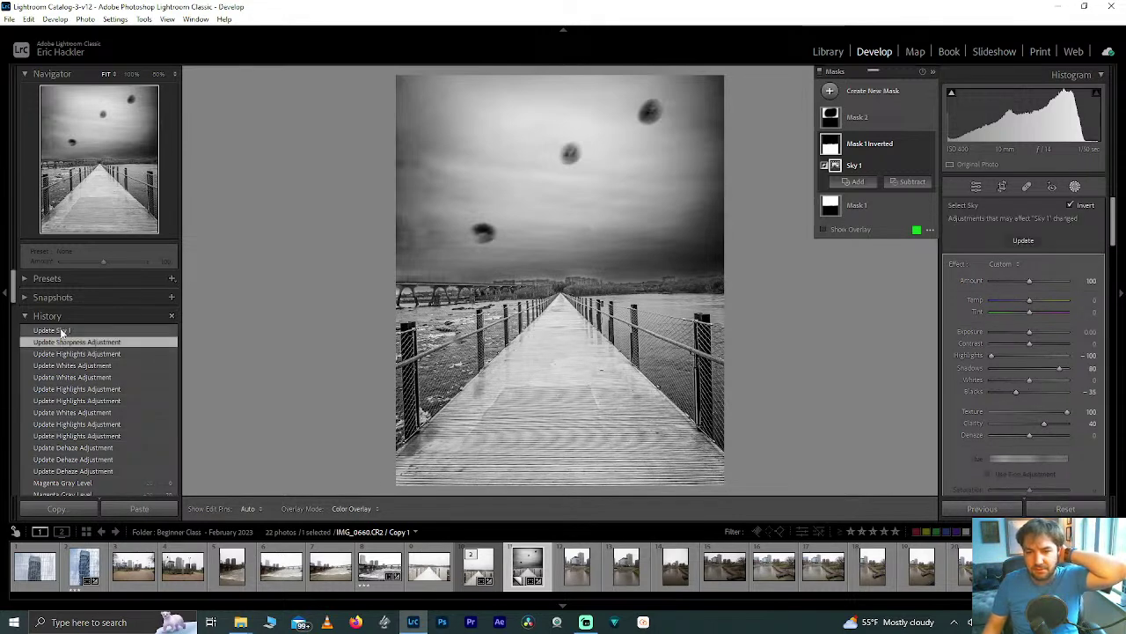
click(63, 331)
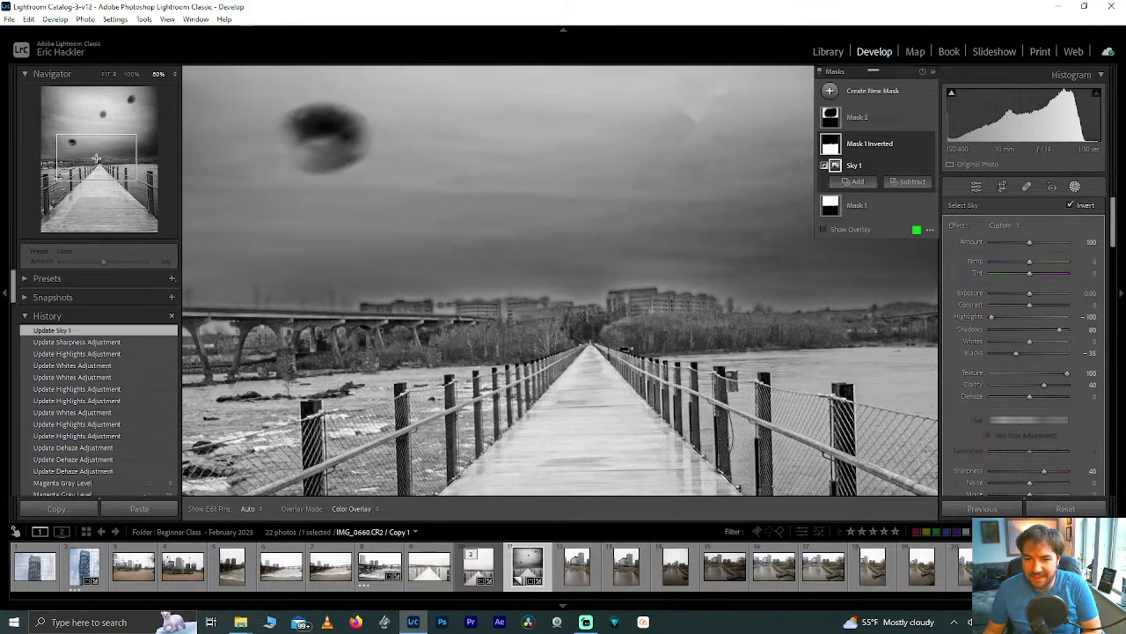
key(z)
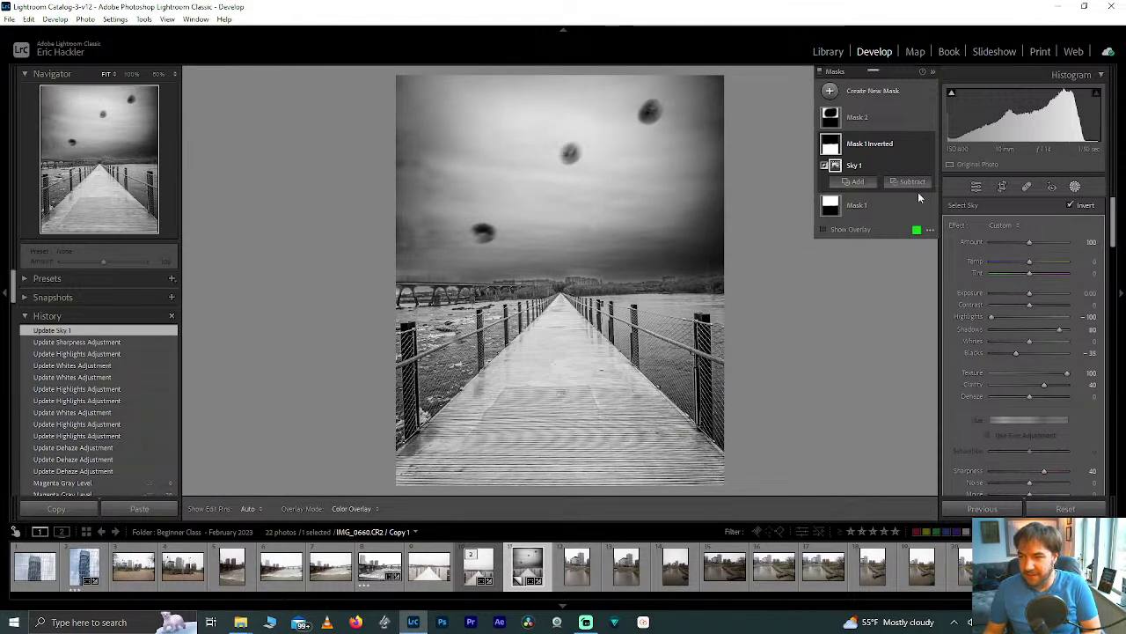
Try Temp values of -40 and -19 on the sky mask, and reset Temp to 0
click(856, 205)
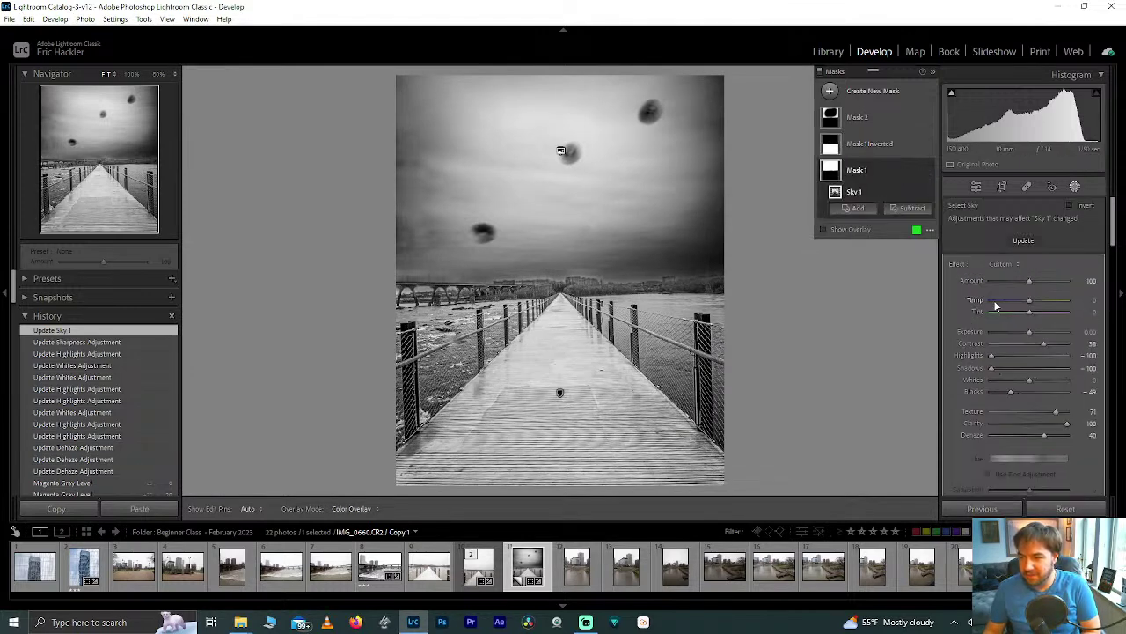
drag(989, 352, 956, 358)
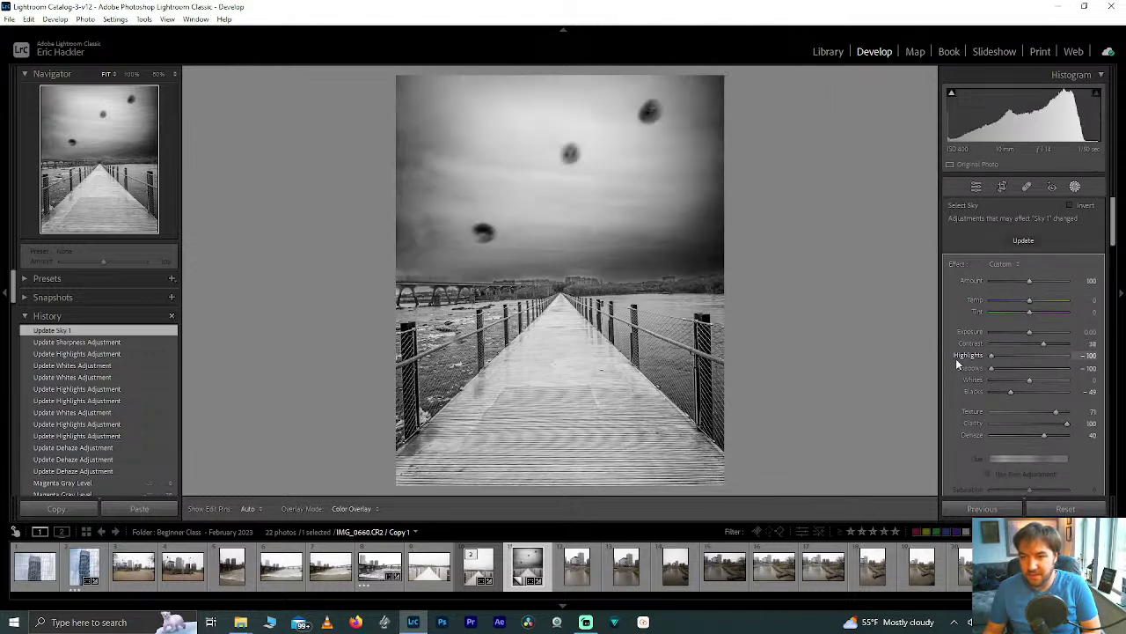
mouse_move(1021, 300)
mouse_down()
mouse_move(1074, 304)
mouse_move(959, 297)
mouse_move(1015, 299)
mouse_up()
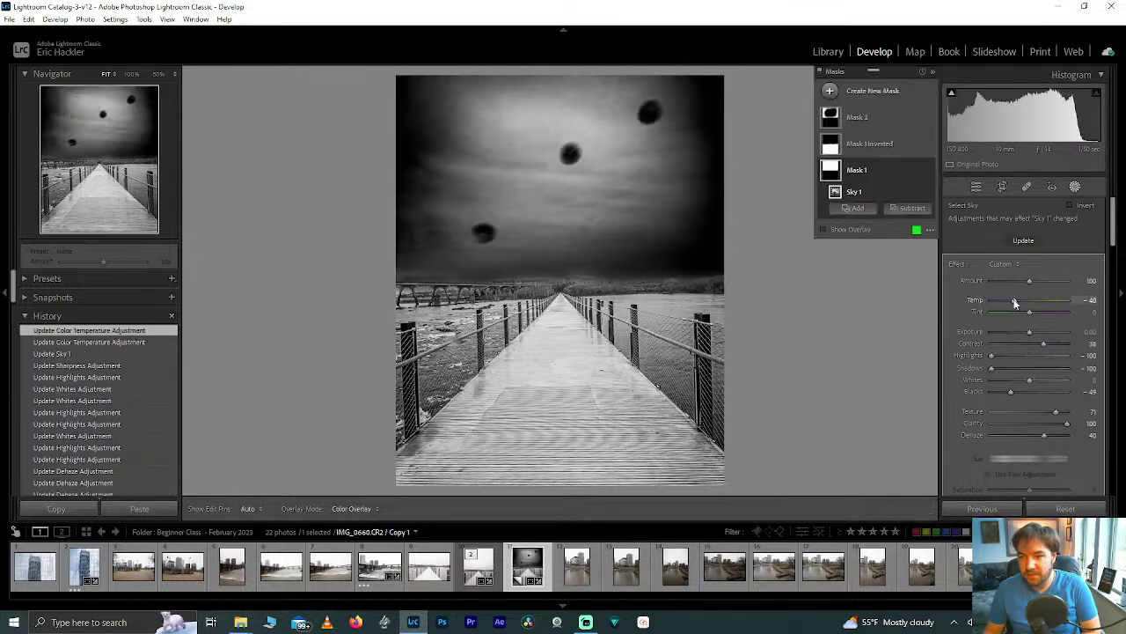
click(1015, 303)
drag(1031, 302, 1021, 304)
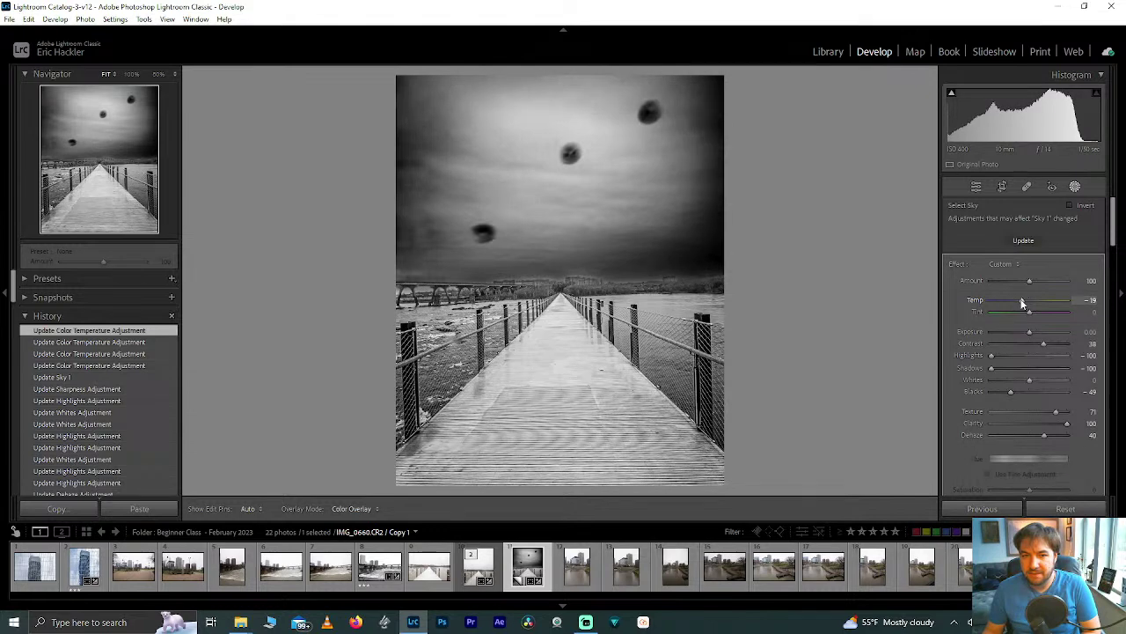
double_click(1022, 302)
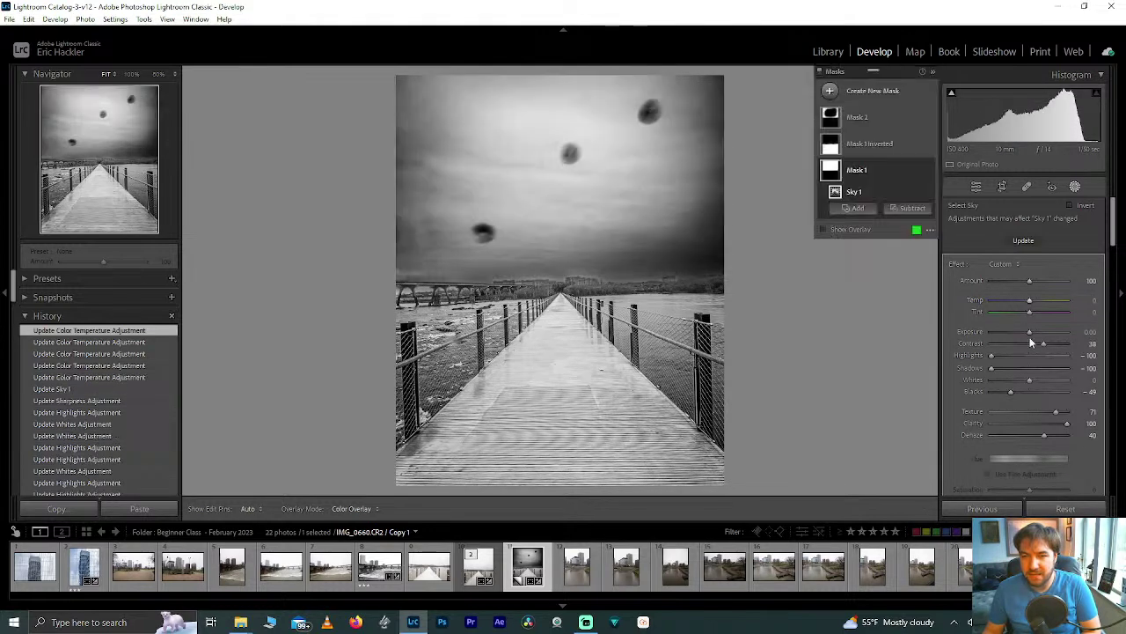
Set Tint to -12 on the Mask 1 sky adjustment, then update its sky selection
mouse_move(1029, 312)
mouse_down()
mouse_move(1039, 310)
mouse_move(947, 318)
mouse_move(1074, 318)
mouse_move(1014, 323)
mouse_move(1018, 313)
mouse_up()
double_click(1017, 313)
click(1020, 312)
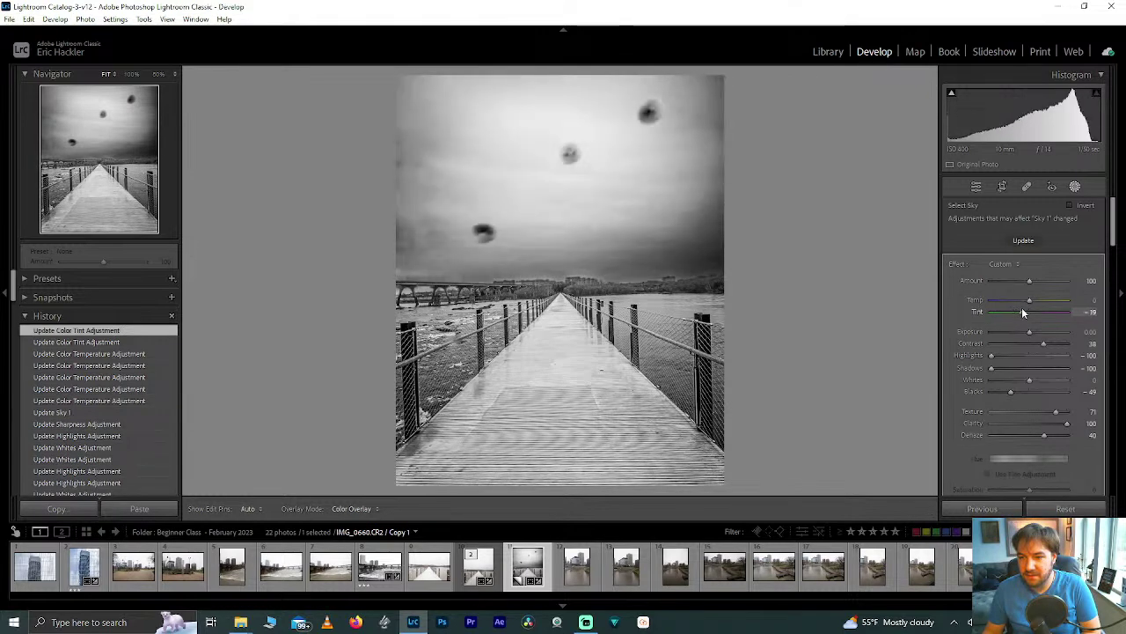
drag(1023, 312, 1026, 312)
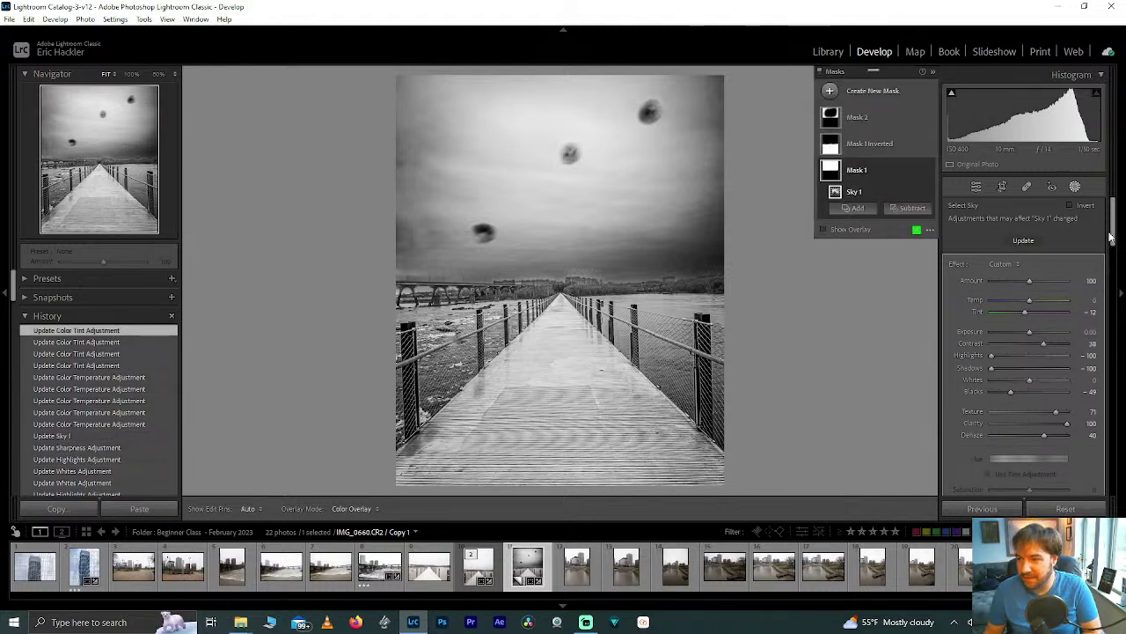
click(1024, 240)
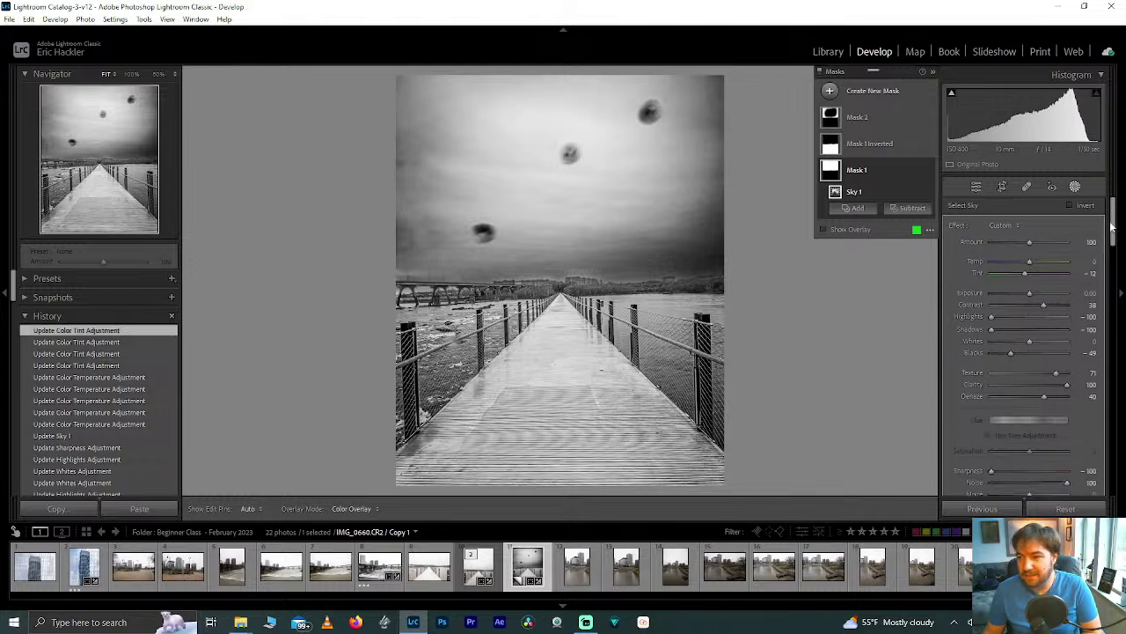
Set the black-and-white mix to Green +26, Aqua +72 and Blue +46, and close masking
scroll(1100, 282, down, 10)
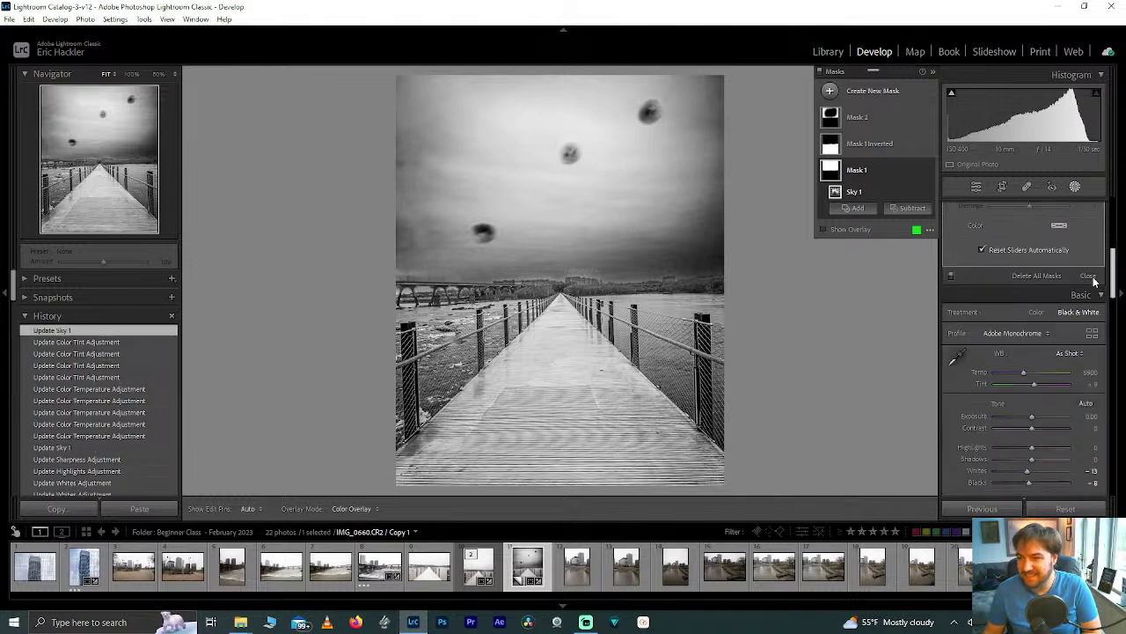
scroll(1095, 293, down, 15)
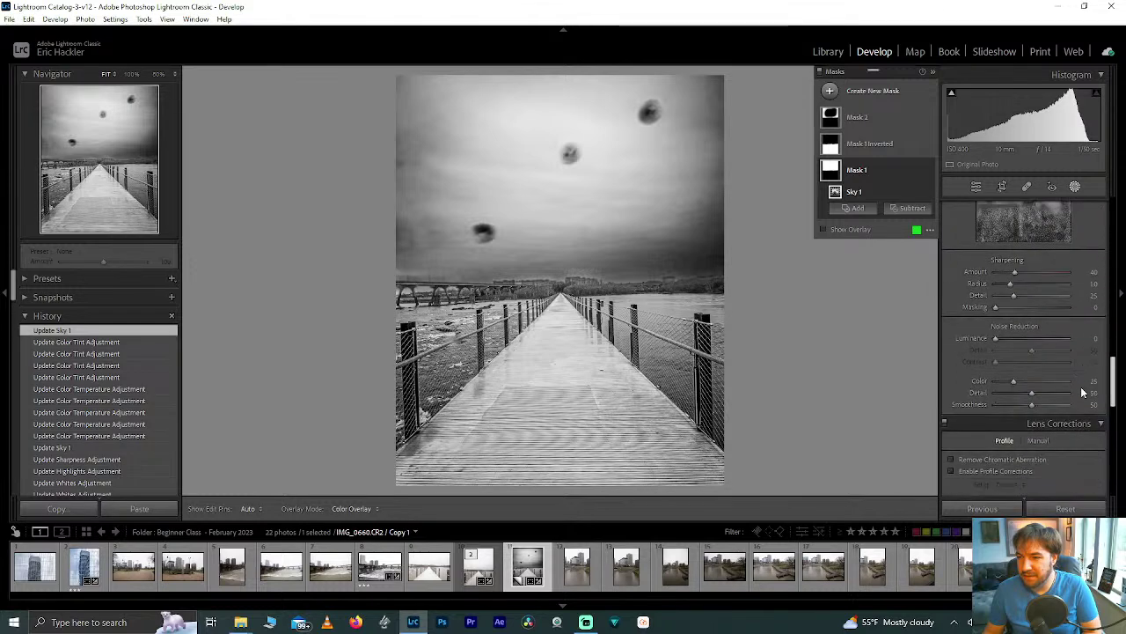
scroll(1090, 391, up, 5)
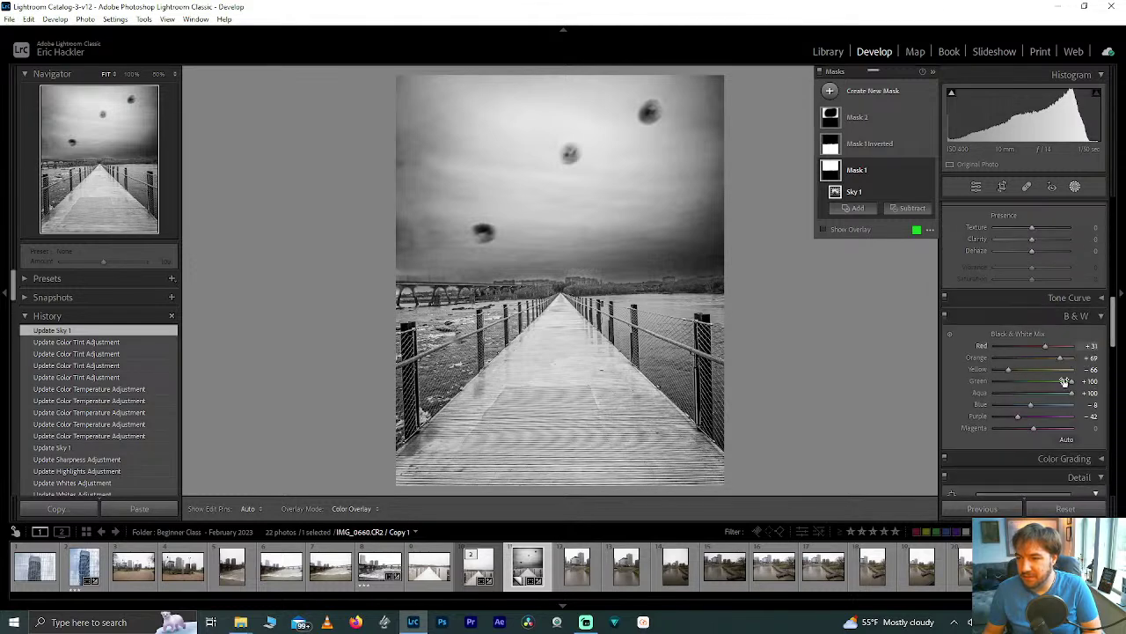
drag(970, 369, 1044, 362)
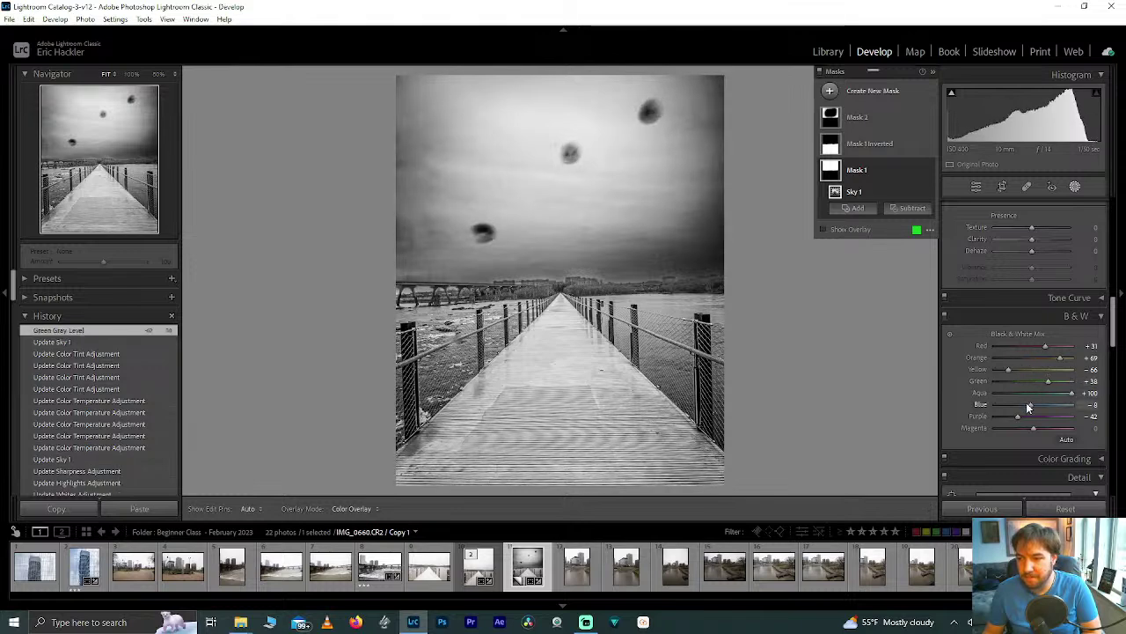
mouse_move(1054, 404)
mouse_down()
mouse_move(1078, 406)
mouse_move(1032, 411)
mouse_move(1047, 416)
mouse_move(1066, 385)
mouse_move(1032, 386)
mouse_move(1057, 392)
mouse_up()
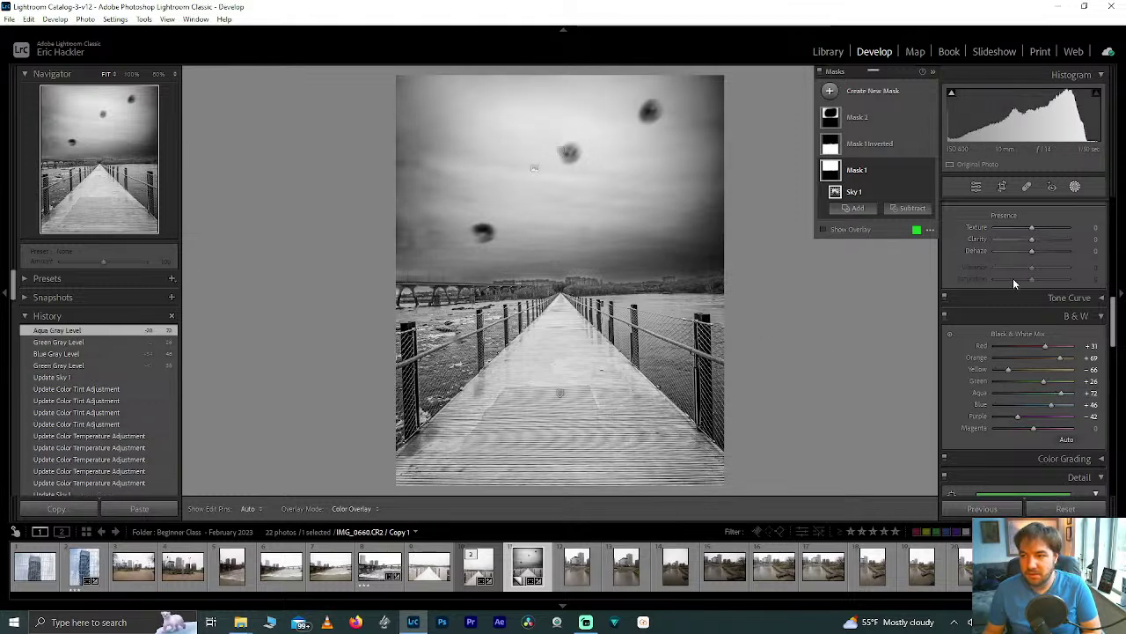
click(979, 188)
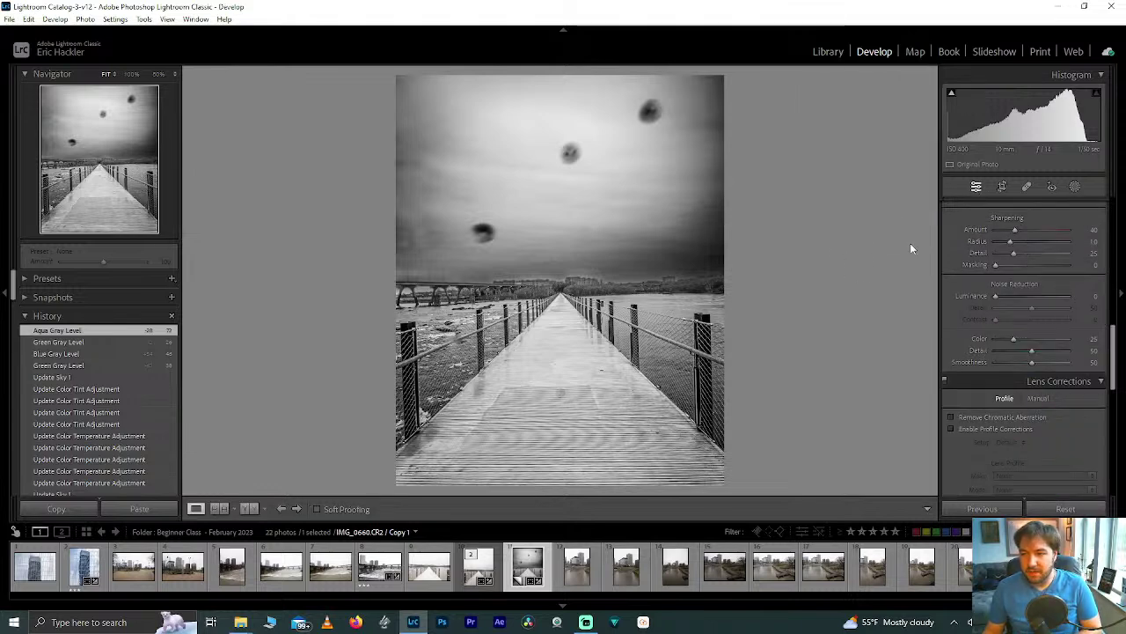
Tighten the 4 x 5 / 8 x 10 crop slightly, shift the photo down within the frame, and apply it
click(1003, 187)
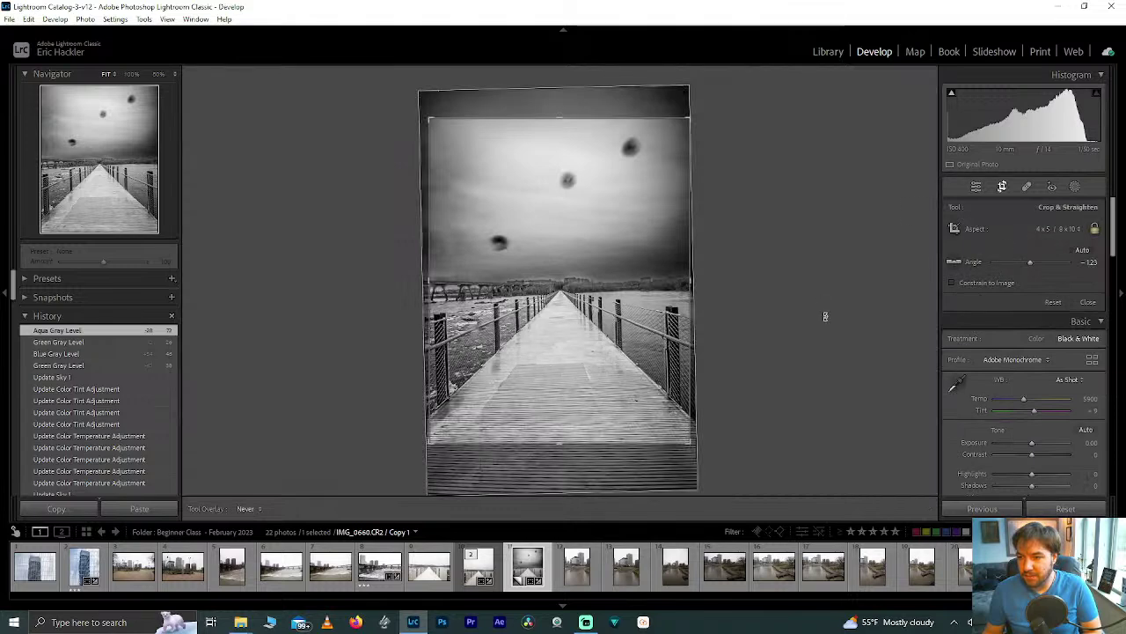
drag(695, 283, 688, 284)
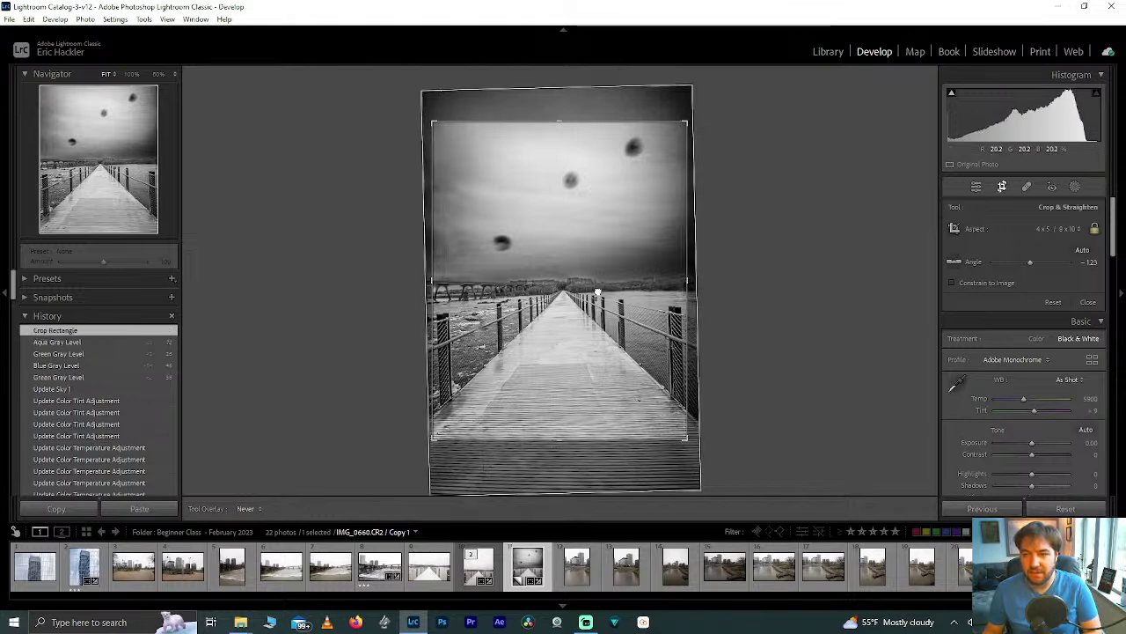
drag(602, 291, 599, 290)
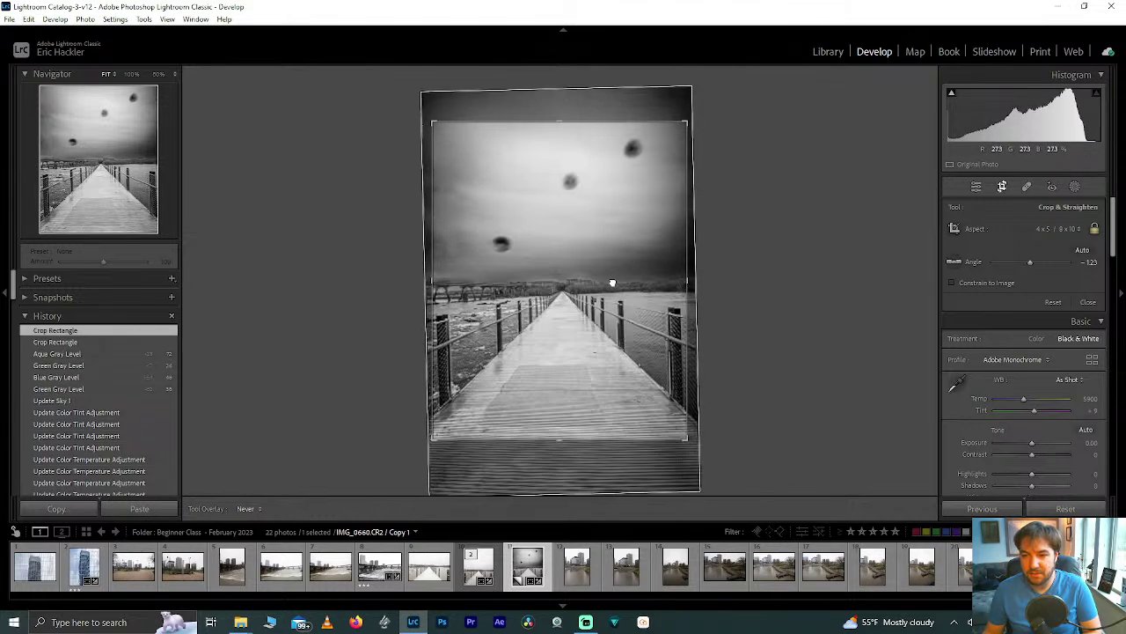
drag(613, 282, 612, 282)
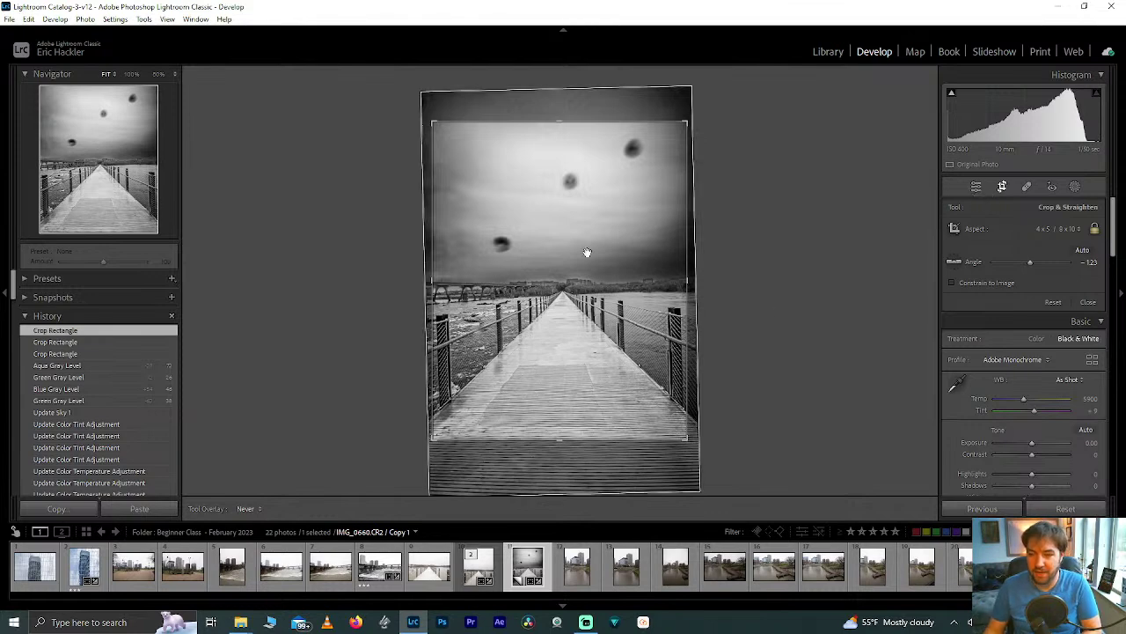
drag(540, 219, 542, 230)
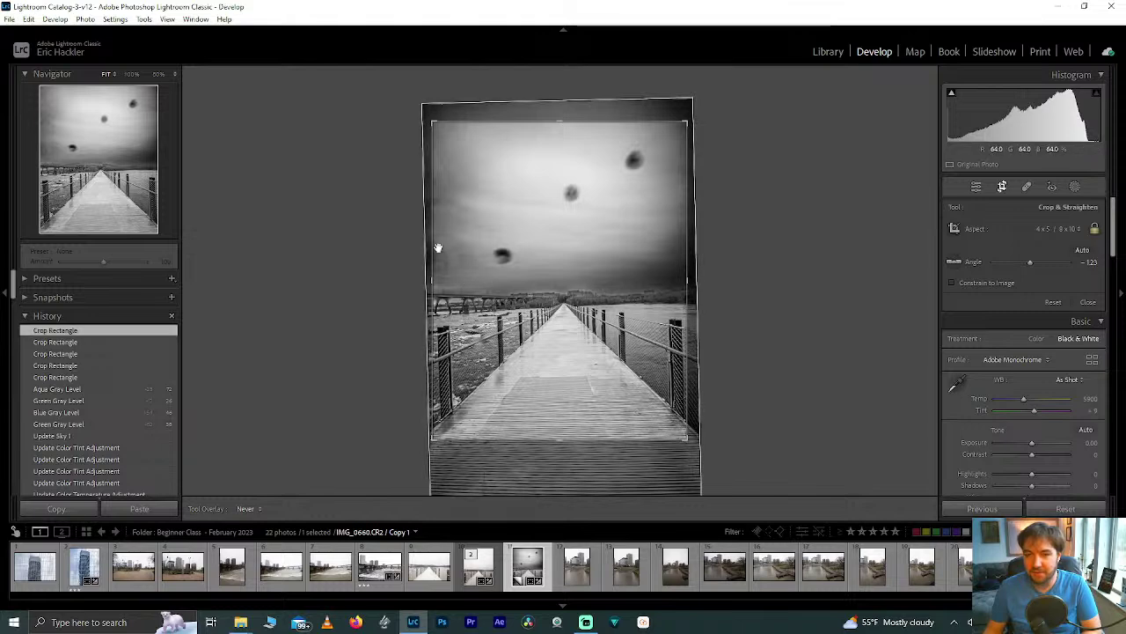
click(975, 188)
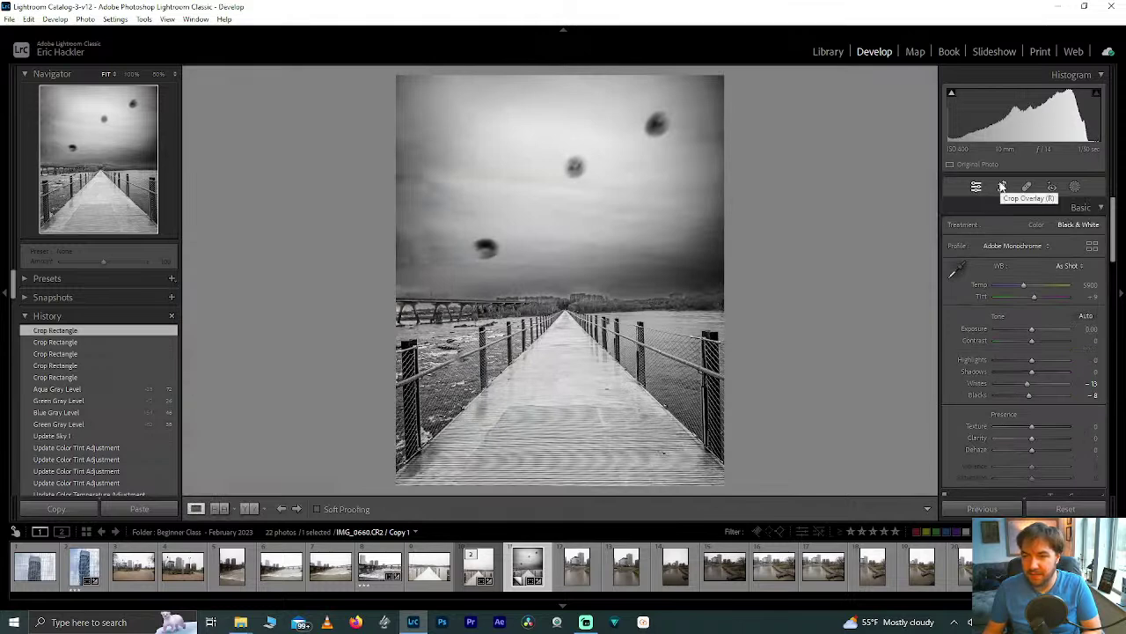
Reposition the photo upward within the crop frame to include more of the boardwalk foreground and less sky, and apply the crop
click(1001, 187)
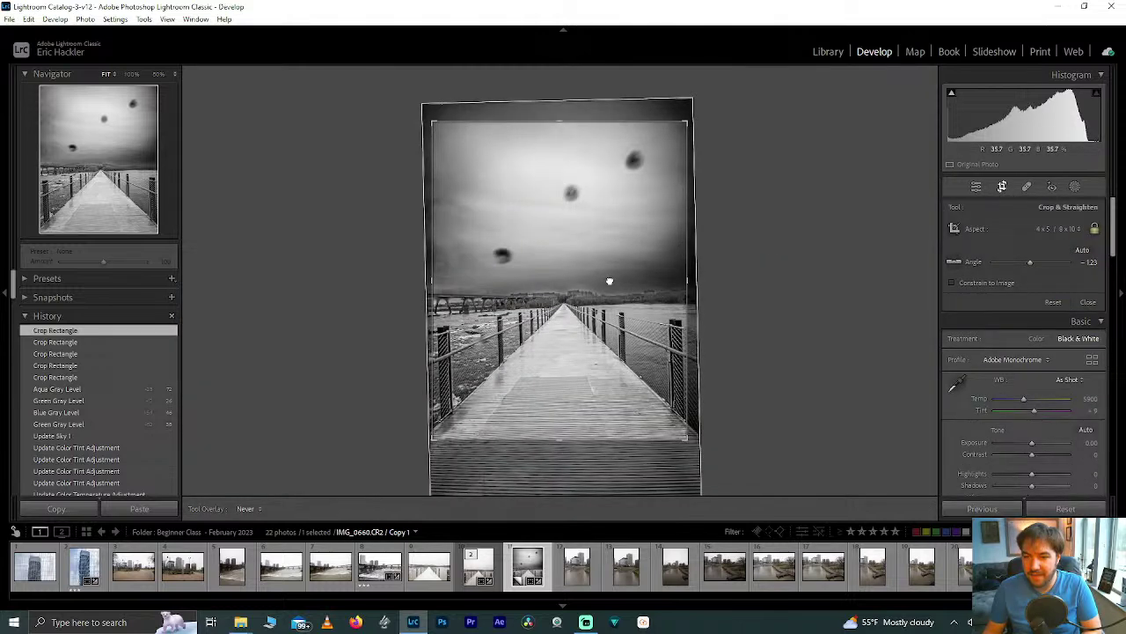
drag(609, 280, 608, 280)
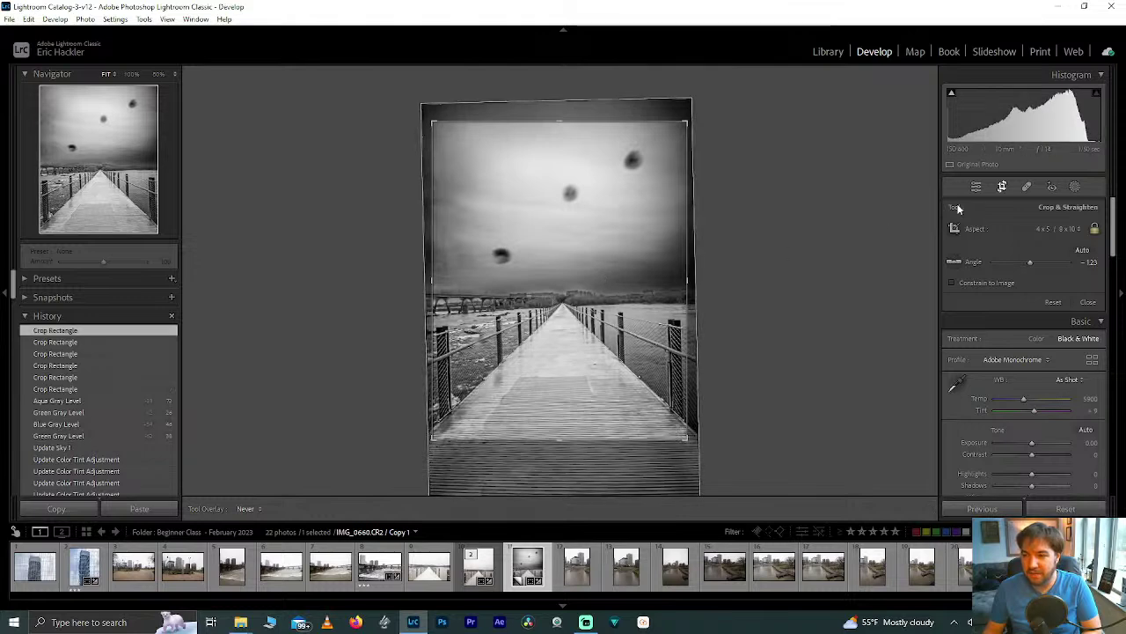
click(1000, 188)
click(1001, 187)
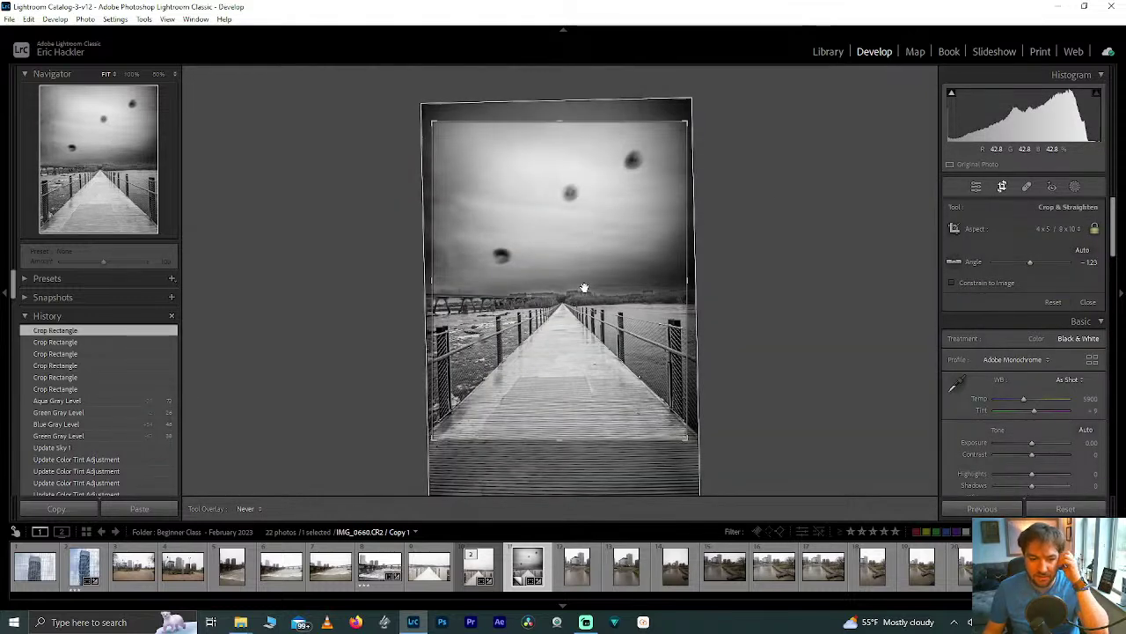
drag(584, 288, 579, 238)
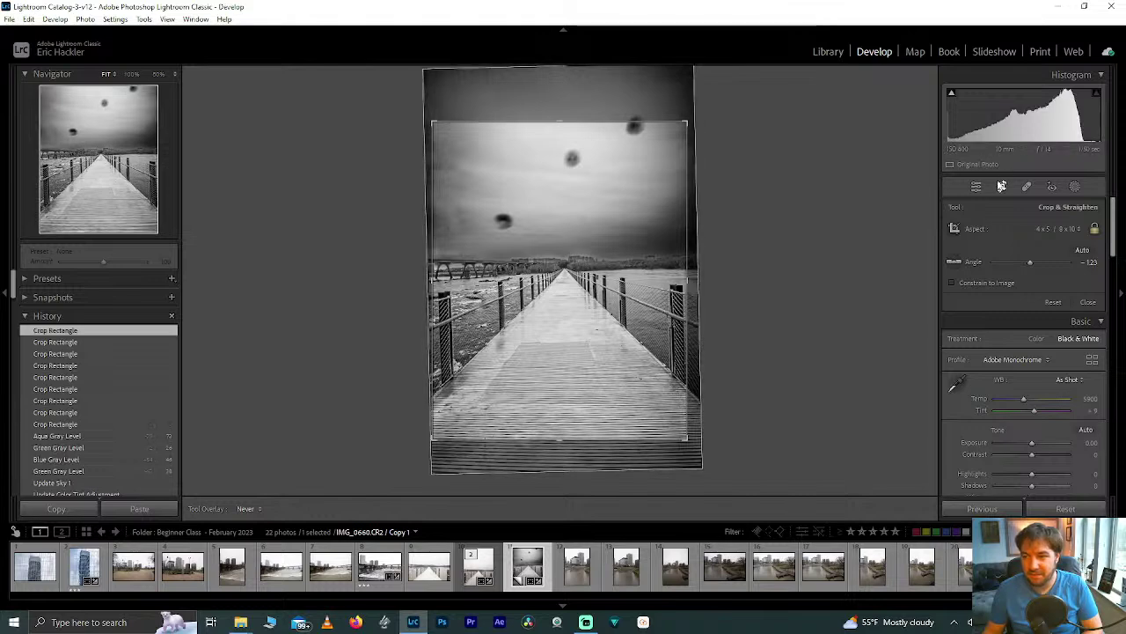
key(Return)
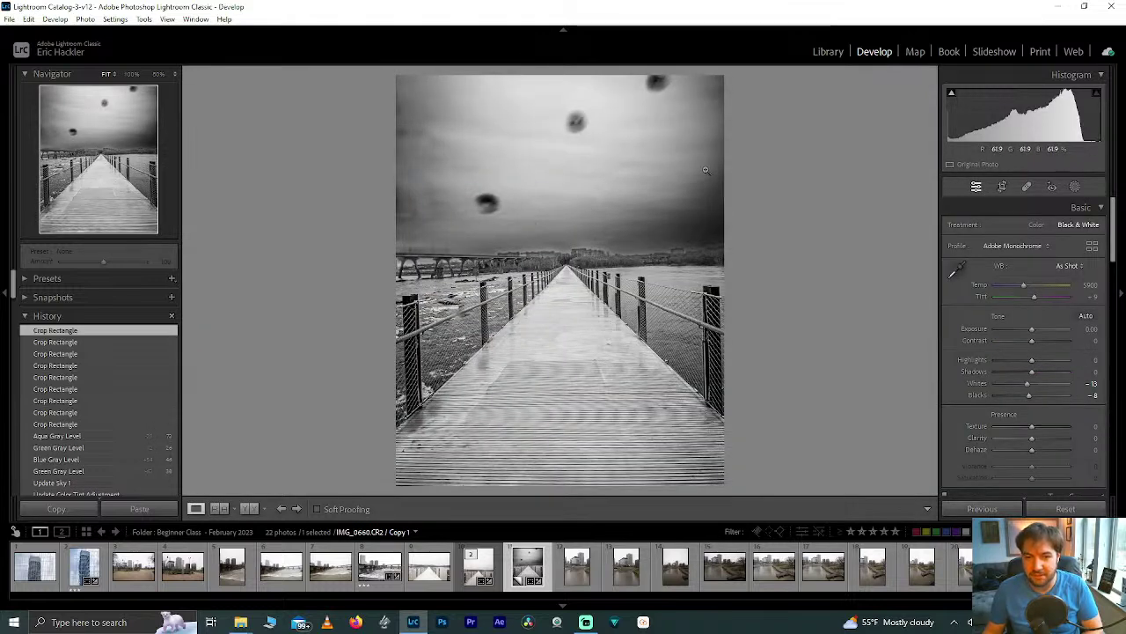
Nudge the photo slightly left within the crop frame to centre the boardwalk, and apply the crop
click(1002, 187)
drag(624, 268, 622, 267)
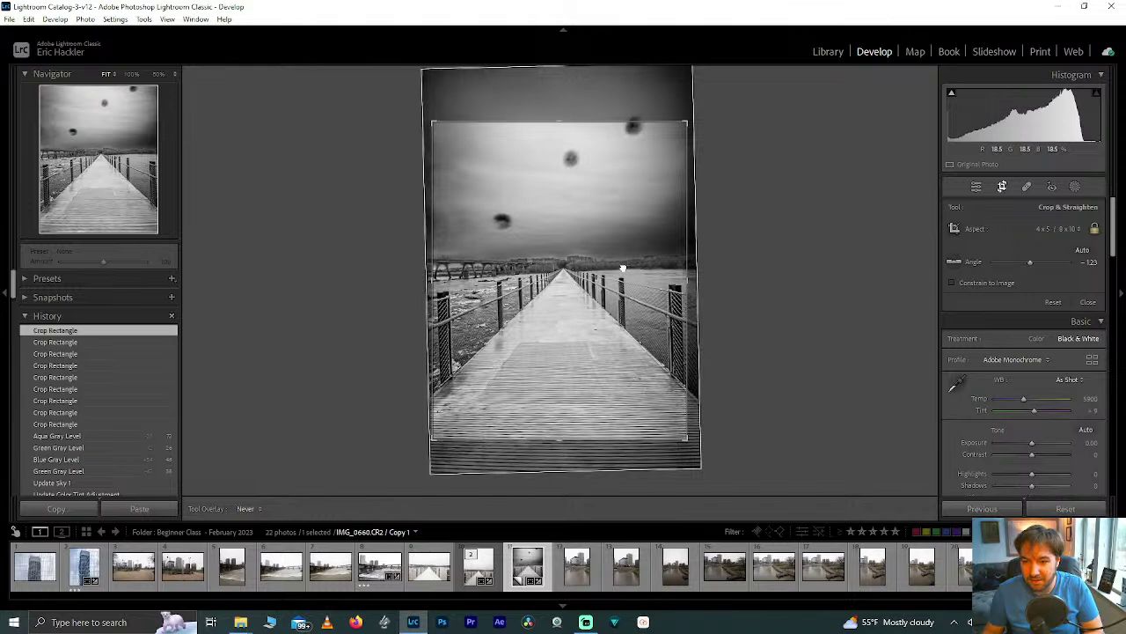
drag(613, 240, 612, 240)
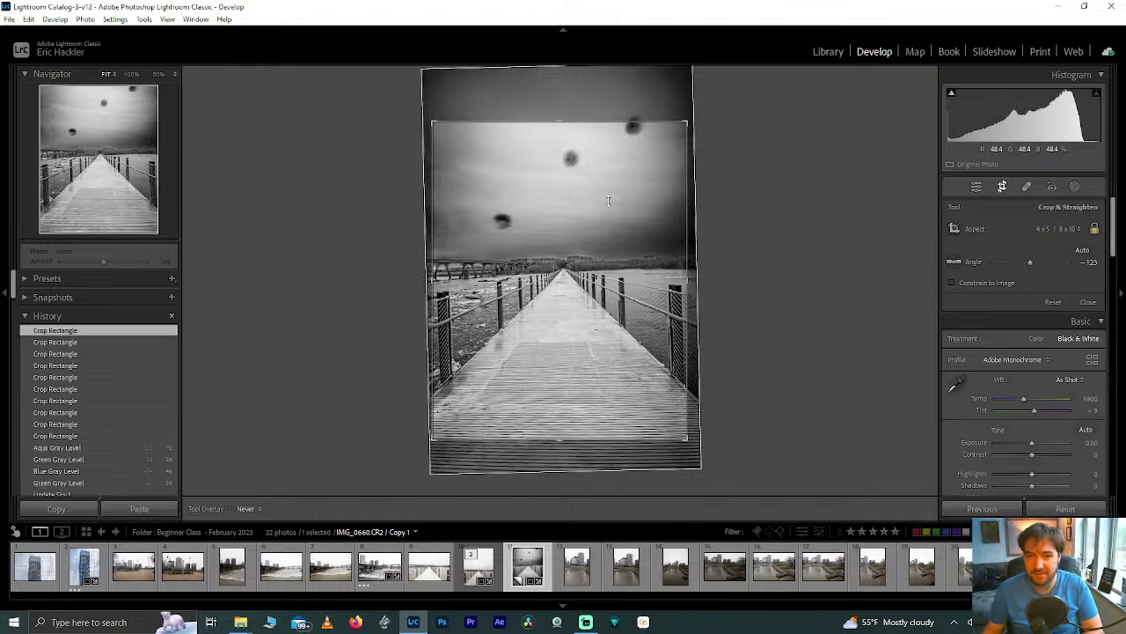
click(976, 187)
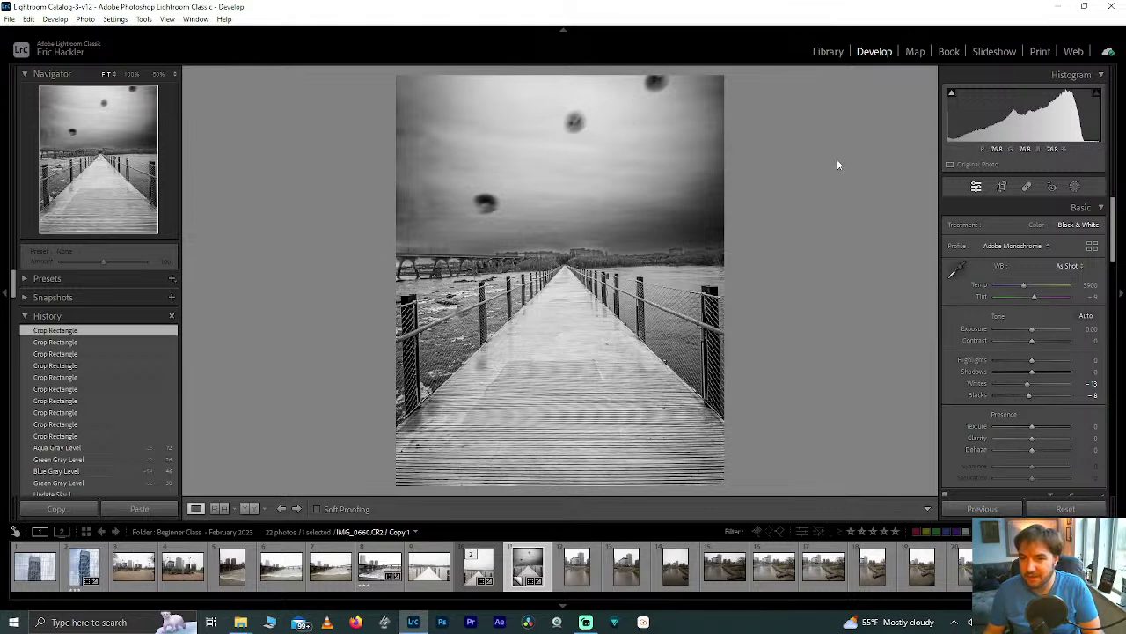
Create a new sky mask and subtract the sky with a size 18 brush, leaving only the strip along the photo's left edge
click(1076, 188)
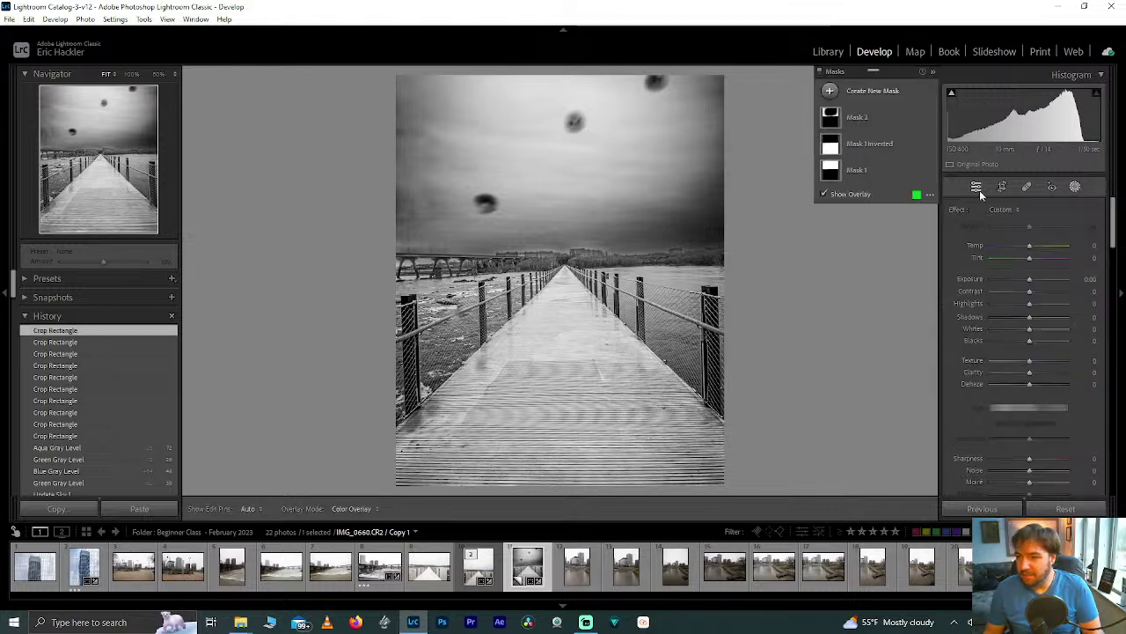
click(886, 92)
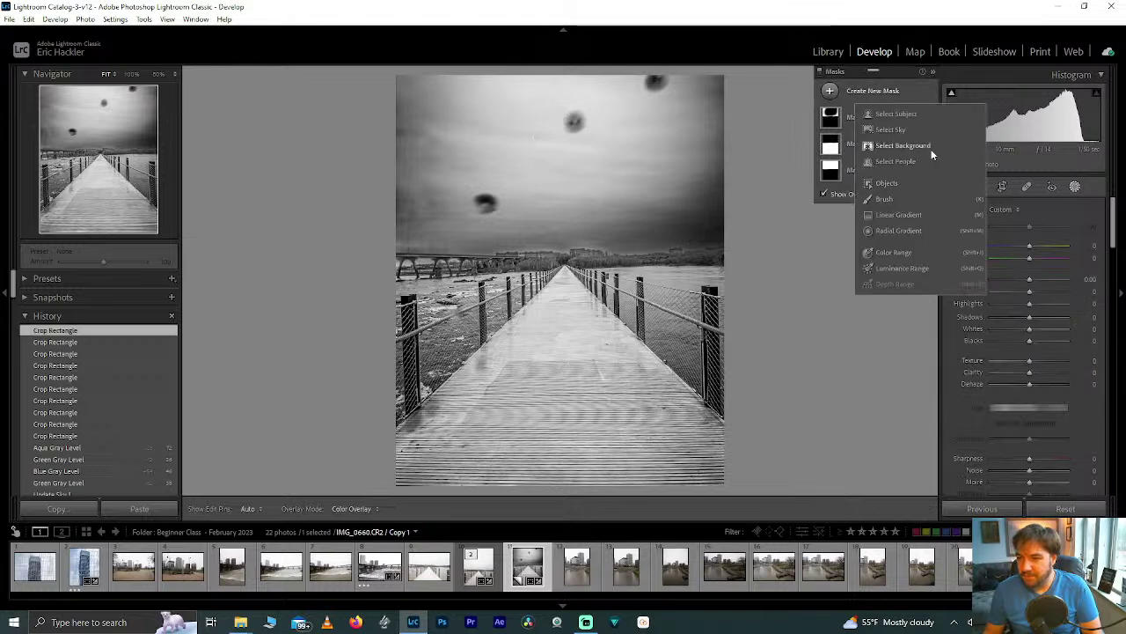
click(897, 129)
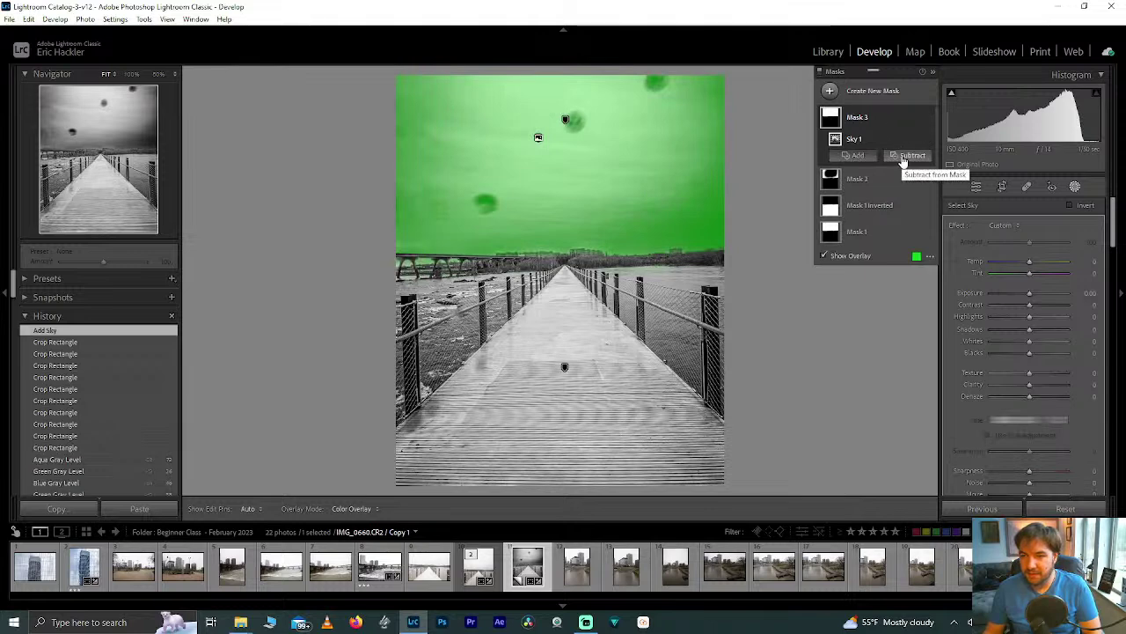
click(902, 160)
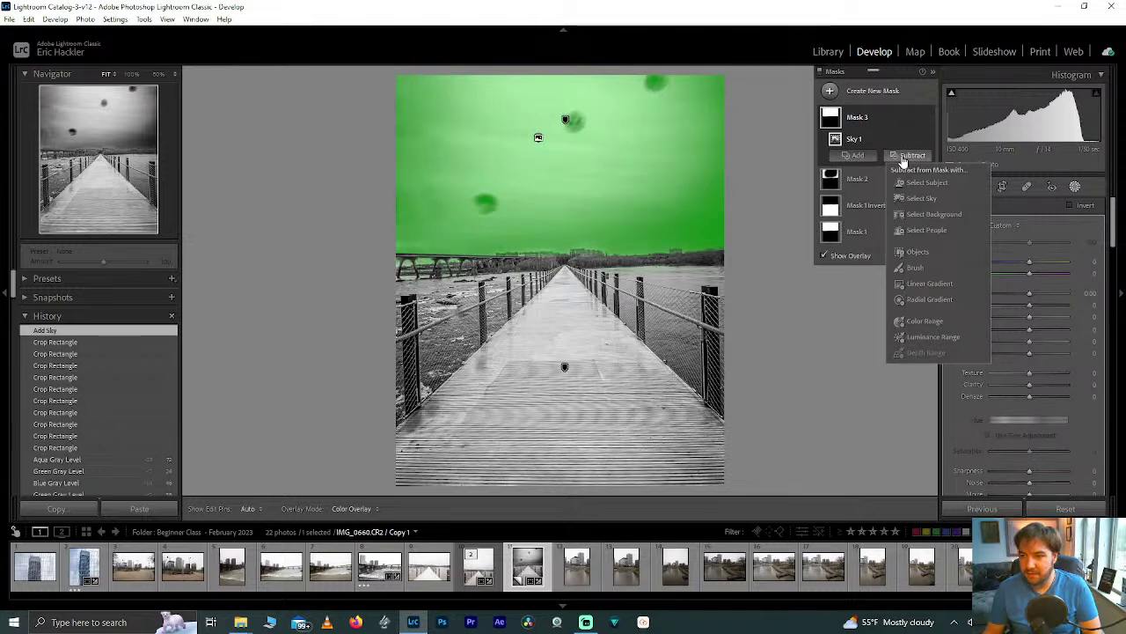
click(916, 267)
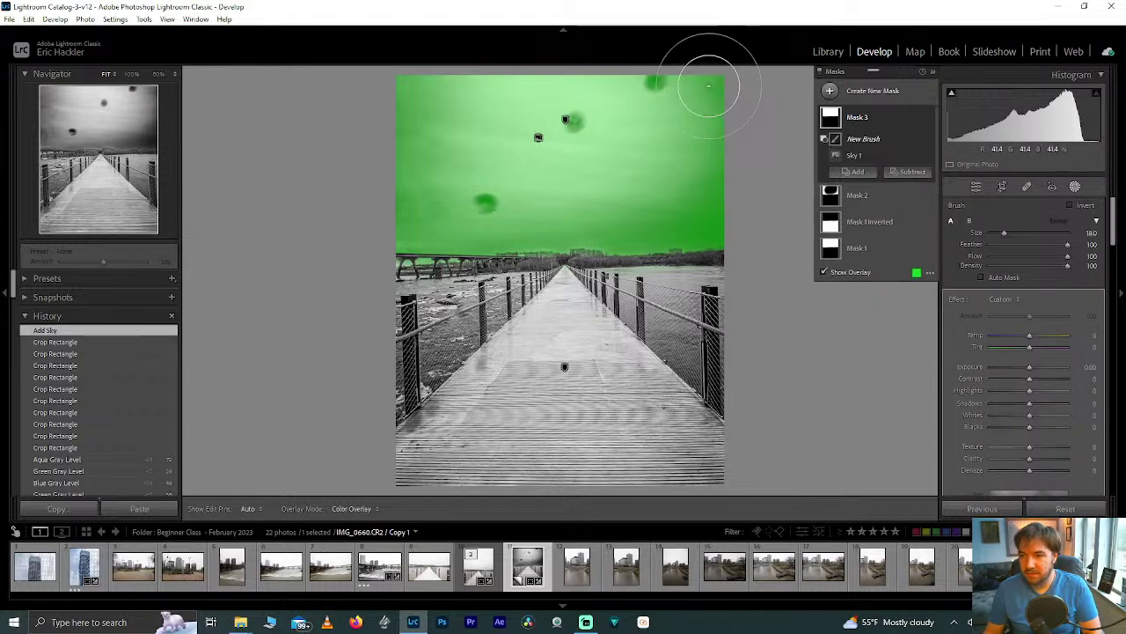
click(688, 91)
mouse_move(567, 91)
mouse_down()
mouse_move(519, 103)
mouse_move(678, 97)
mouse_move(708, 133)
mouse_move(673, 248)
mouse_move(710, 195)
mouse_move(690, 250)
mouse_move(679, 194)
mouse_move(653, 208)
mouse_move(669, 65)
mouse_move(632, 195)
mouse_move(578, 228)
mouse_move(621, 264)
mouse_move(589, 253)
mouse_move(605, 255)
mouse_move(530, 191)
mouse_move(483, 260)
mouse_move(526, 82)
mouse_move(499, 135)
mouse_move(591, 156)
mouse_move(563, 192)
mouse_move(527, 60)
mouse_move(455, 69)
mouse_up()
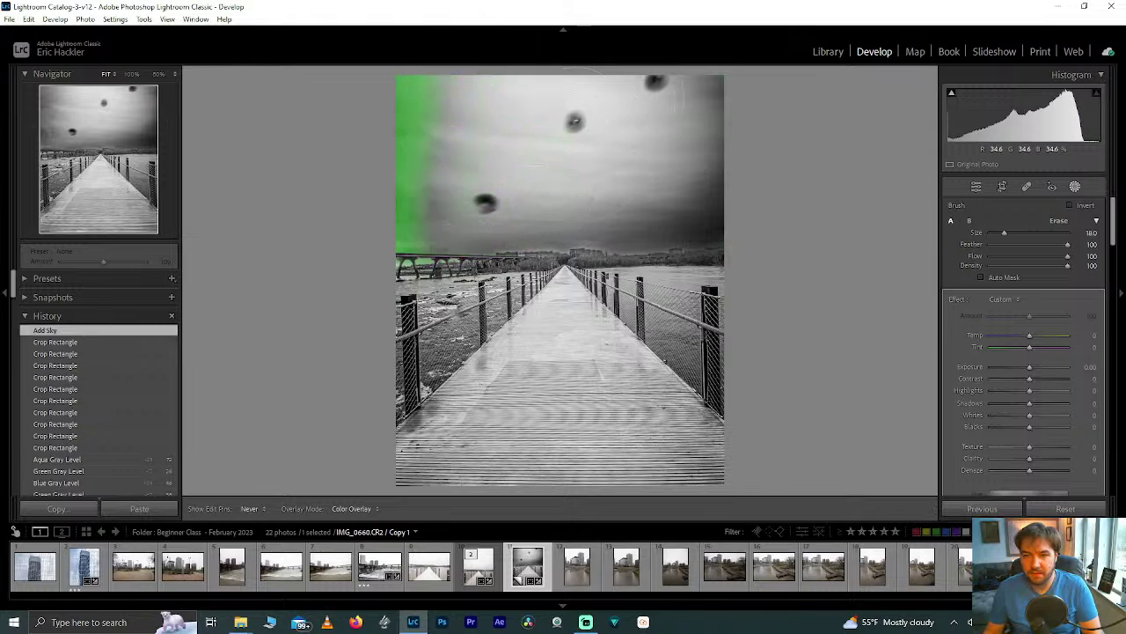
key(h)
Set Contrast, Texture and Clarity to -100 on Mask 3, and try lower Dehaze before resetting it to 0
drag(1030, 378, 920, 376)
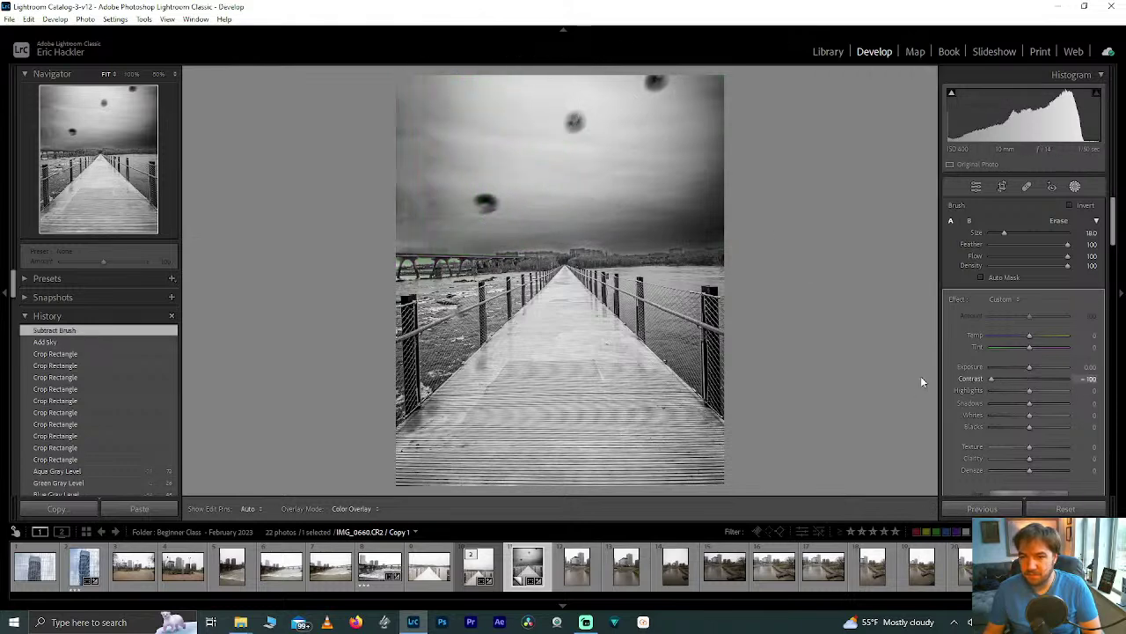
drag(1029, 446, 909, 438)
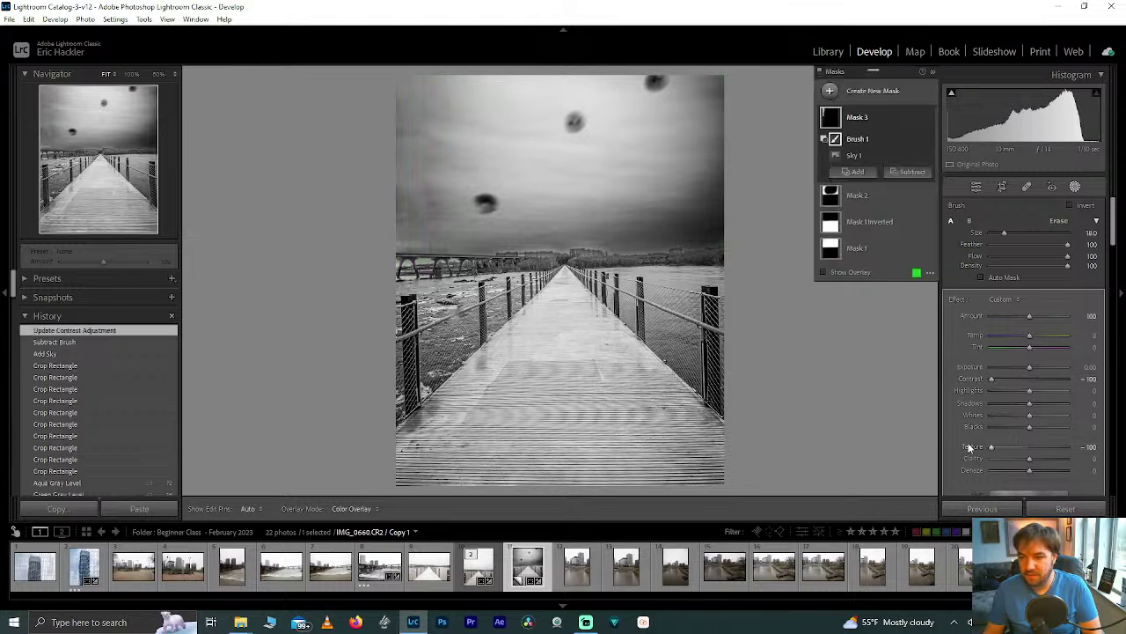
drag(1028, 458, 922, 458)
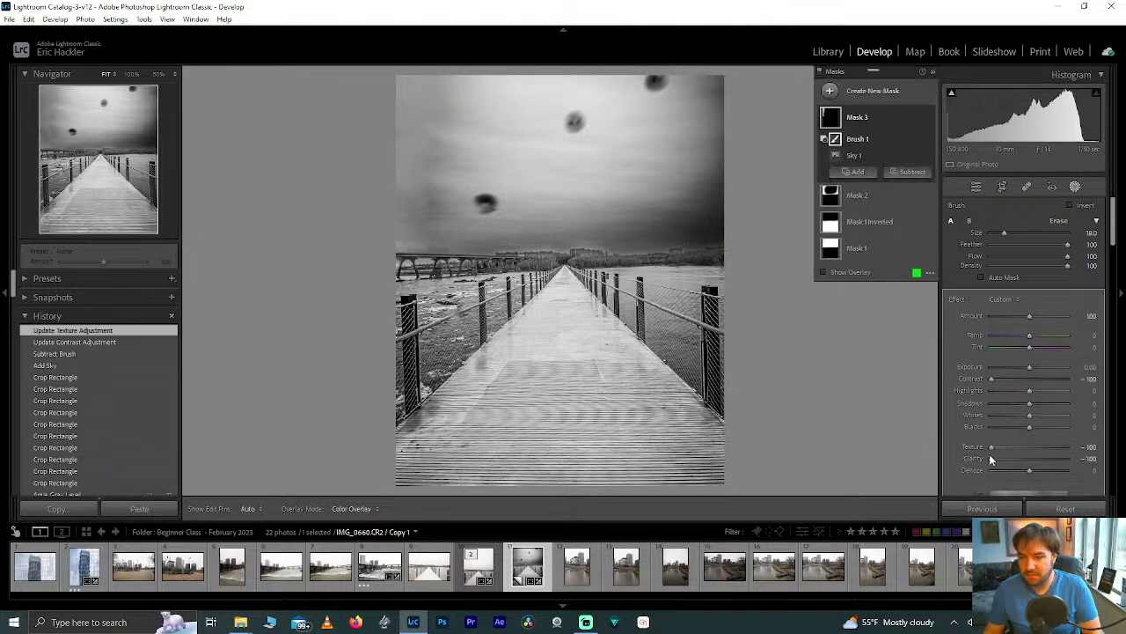
drag(1029, 470, 991, 459)
click(1025, 457)
double_click(1024, 470)
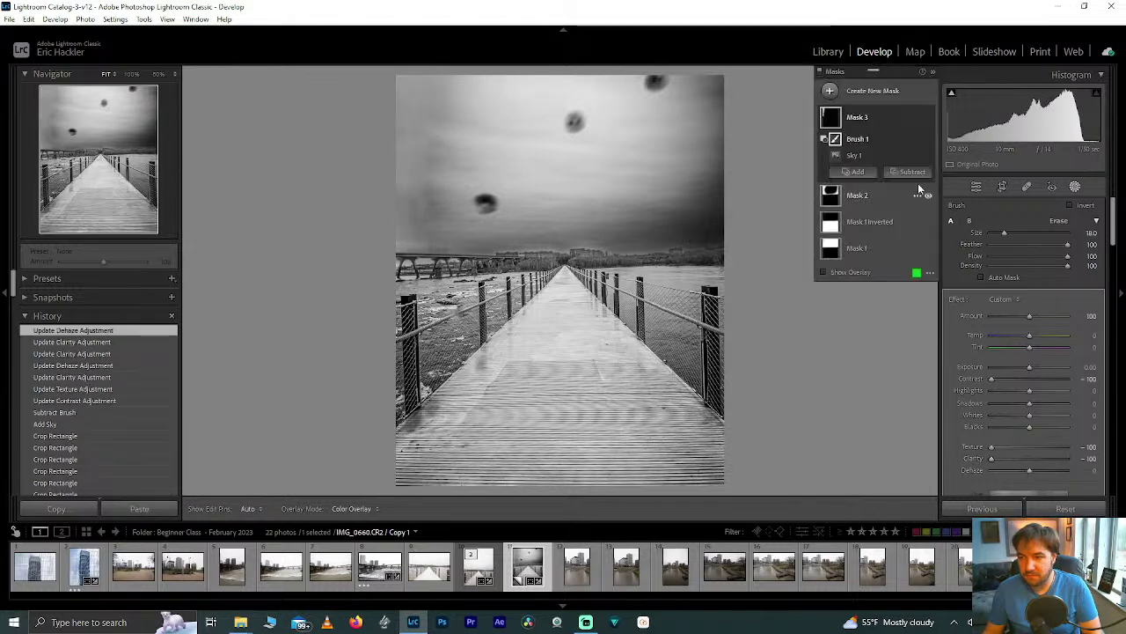
Add a size 18 brush to Mask 3 and paint over the upper sky along the photo's left edge
click(859, 172)
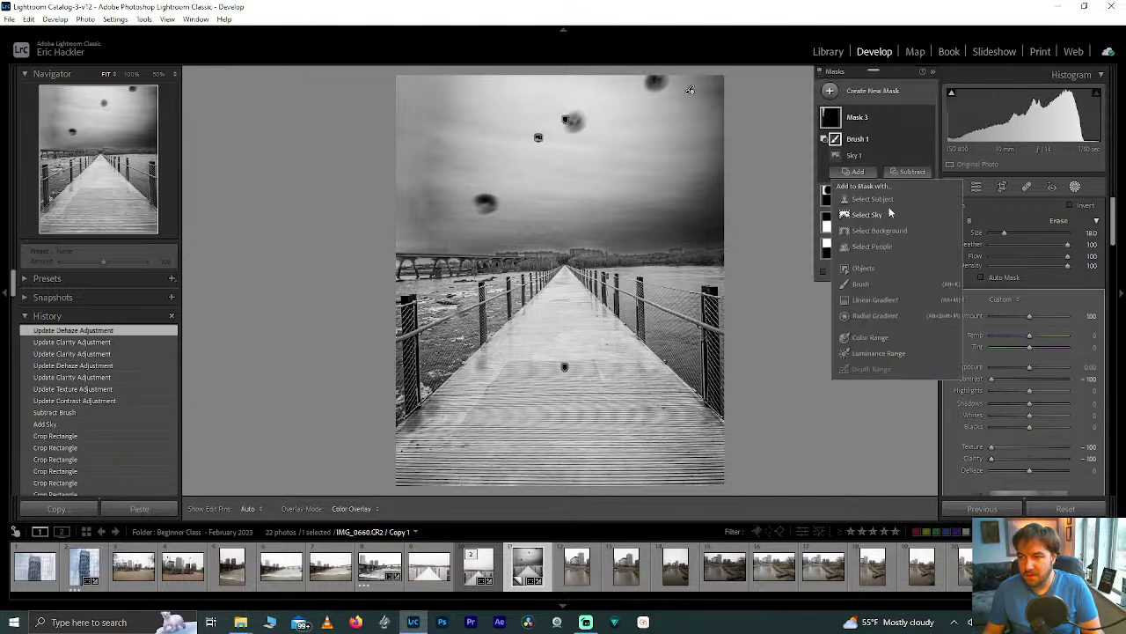
click(864, 282)
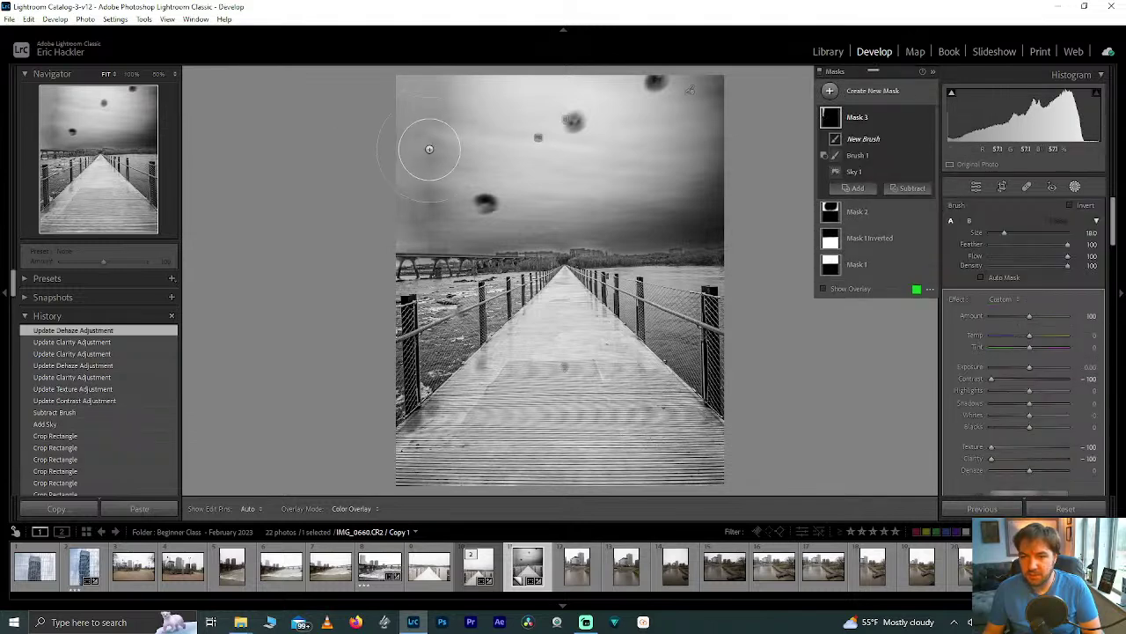
mouse_move(434, 116)
mouse_down()
mouse_move(436, 211)
mouse_move(427, 91)
mouse_move(404, 97)
mouse_move(395, 164)
mouse_move(413, 207)
mouse_move(428, 207)
mouse_move(397, 163)
mouse_move(432, 108)
mouse_up()
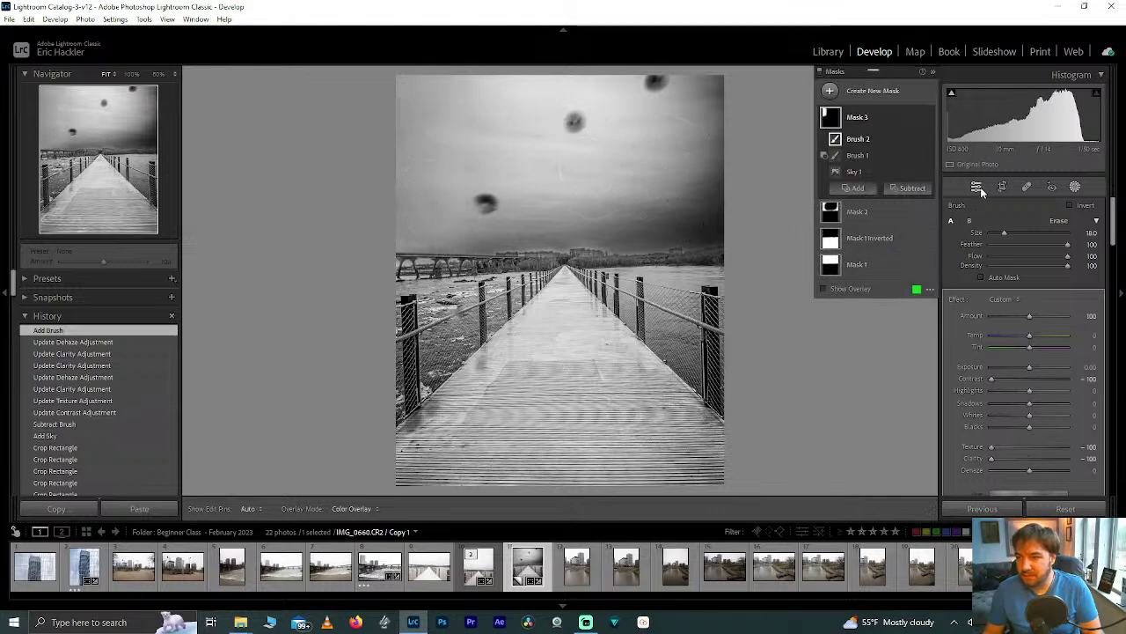
Toggle Mask 2 to compare the sky with and without it, leave it hidden, and close masking
click(926, 213)
click(926, 213)
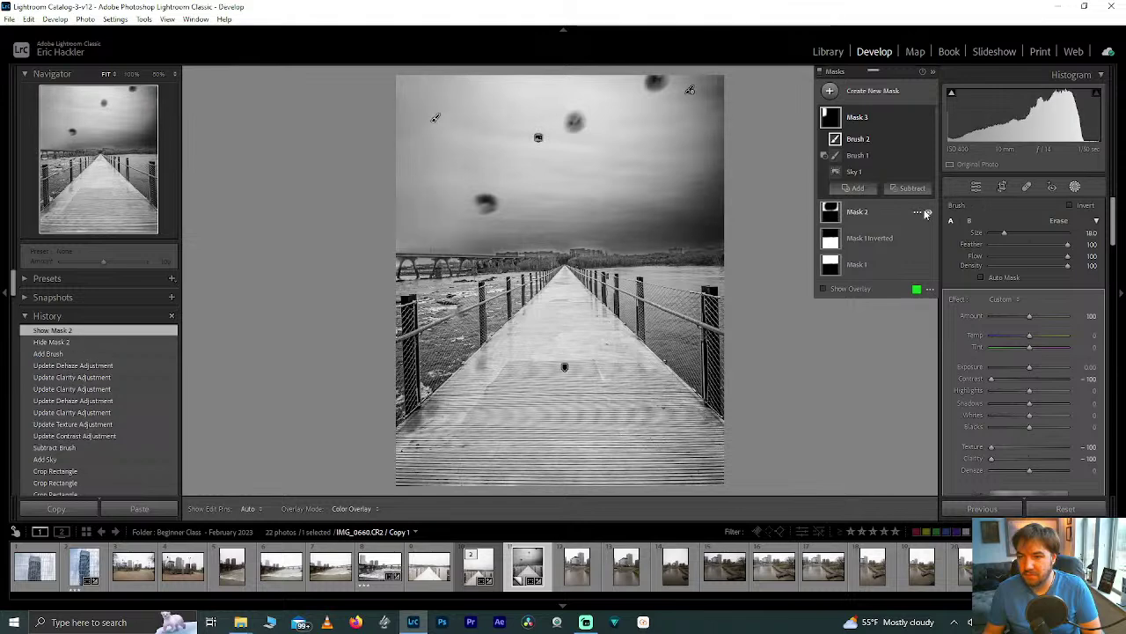
click(926, 213)
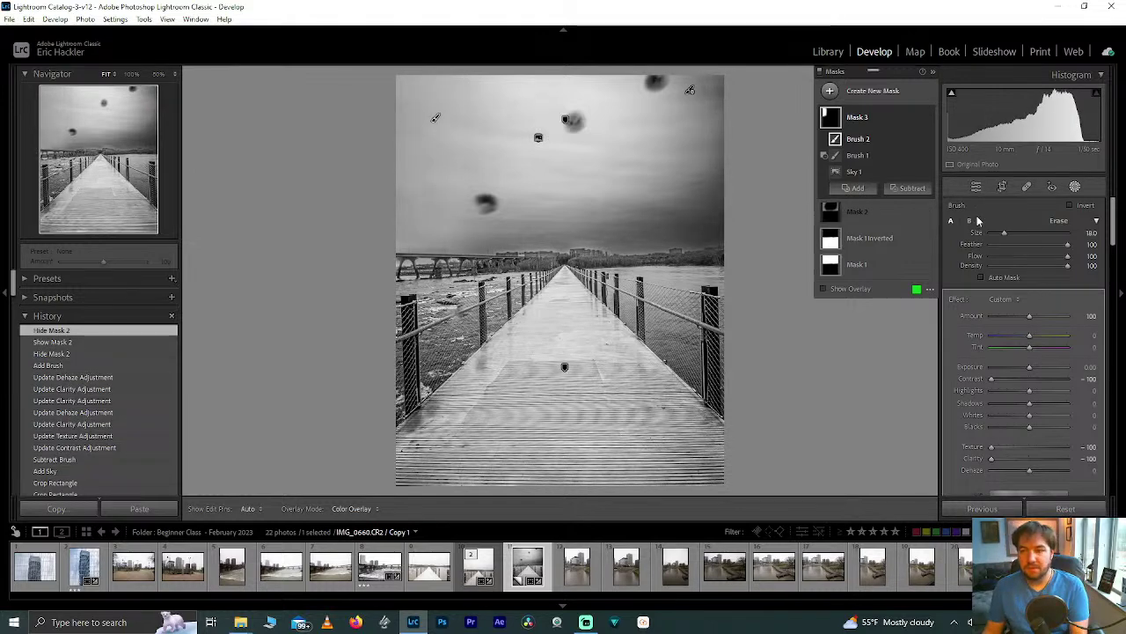
click(975, 188)
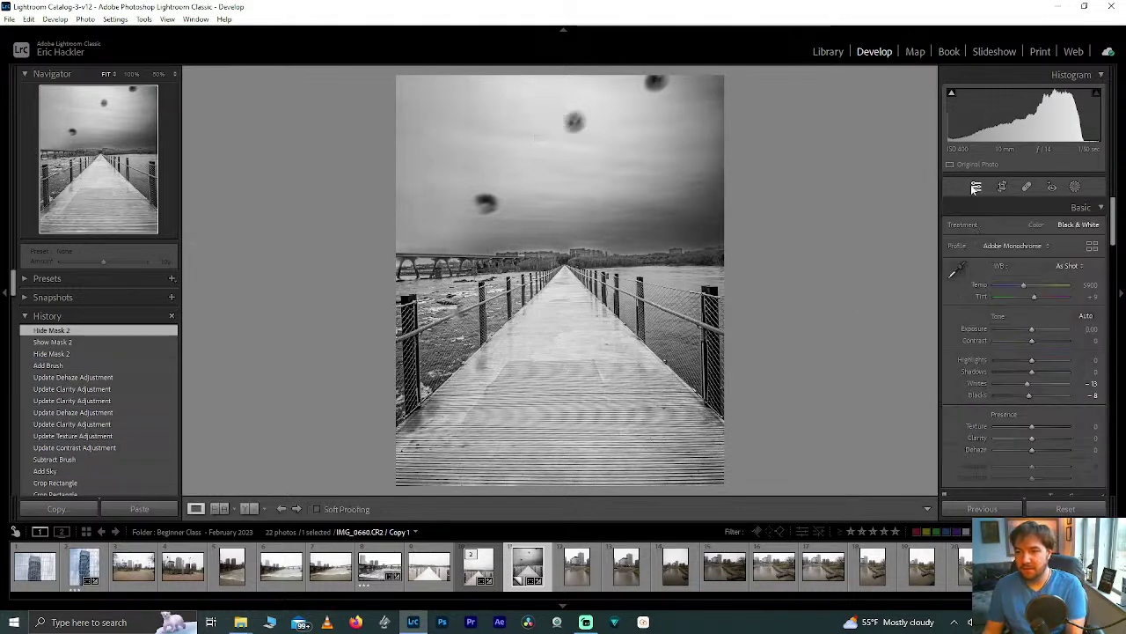
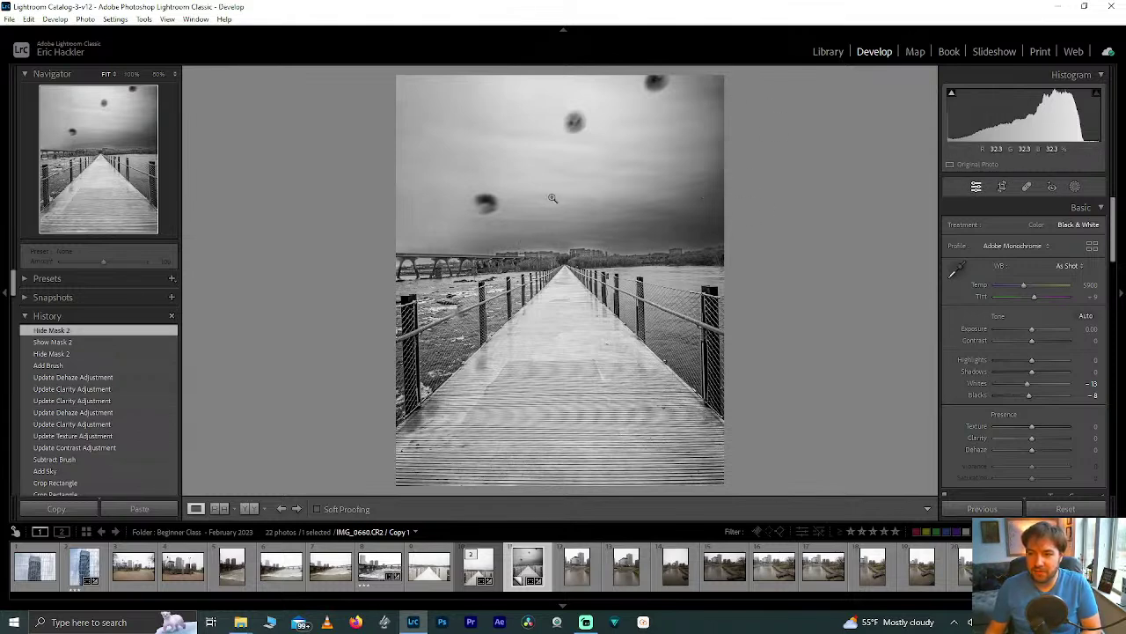
Create a new brush mask and paint over the dark sky above the horizon and up the photo's right edge
click(1078, 187)
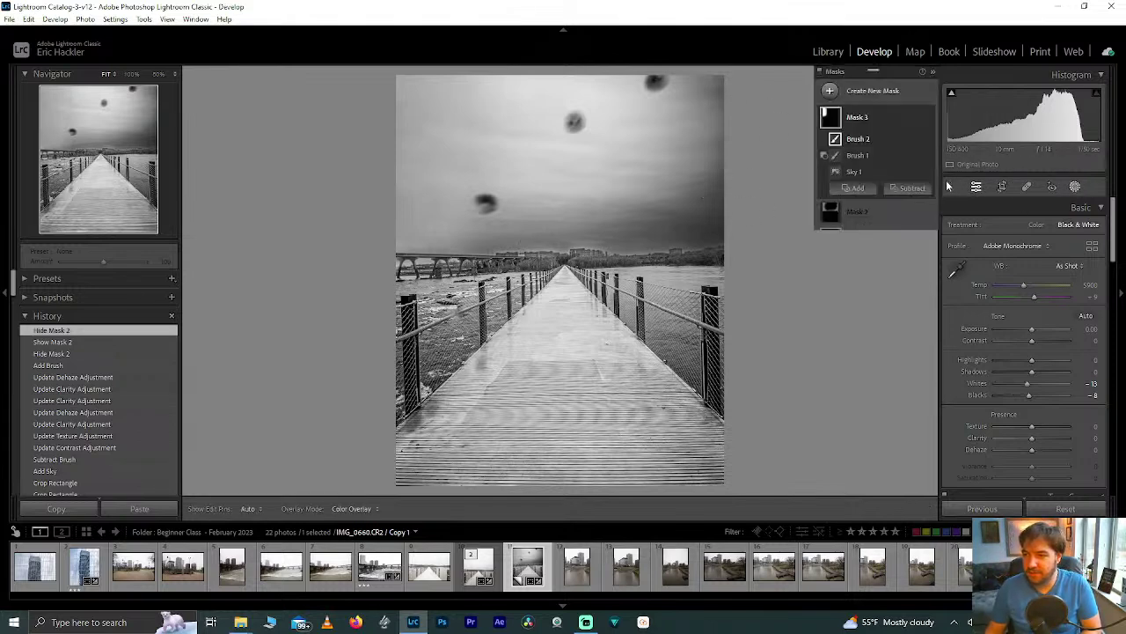
click(883, 90)
click(885, 199)
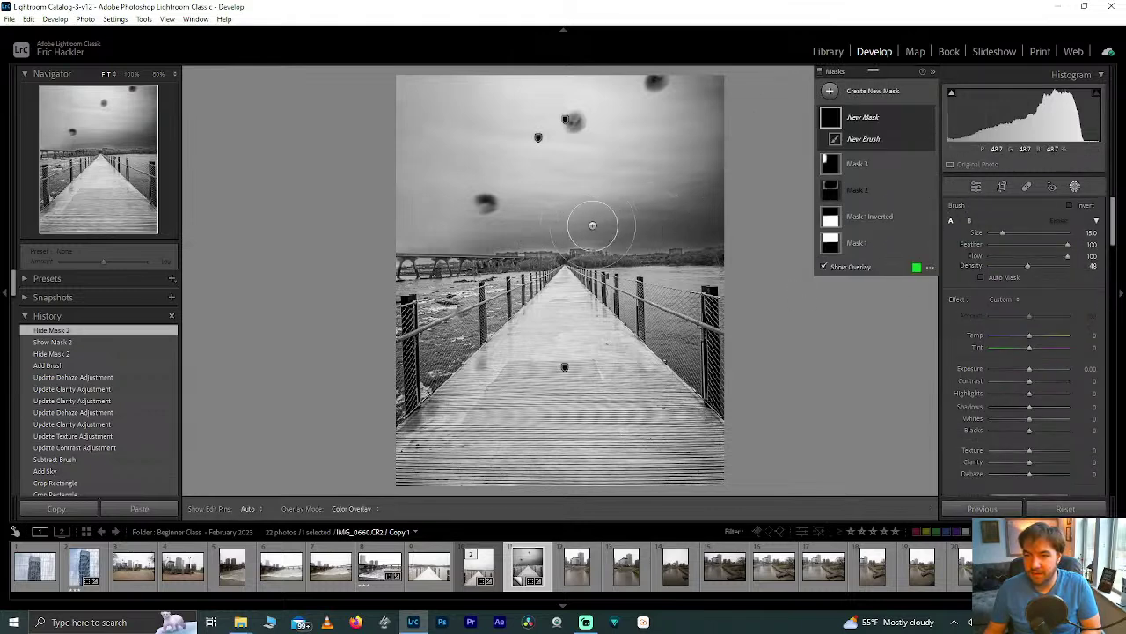
click(891, 121)
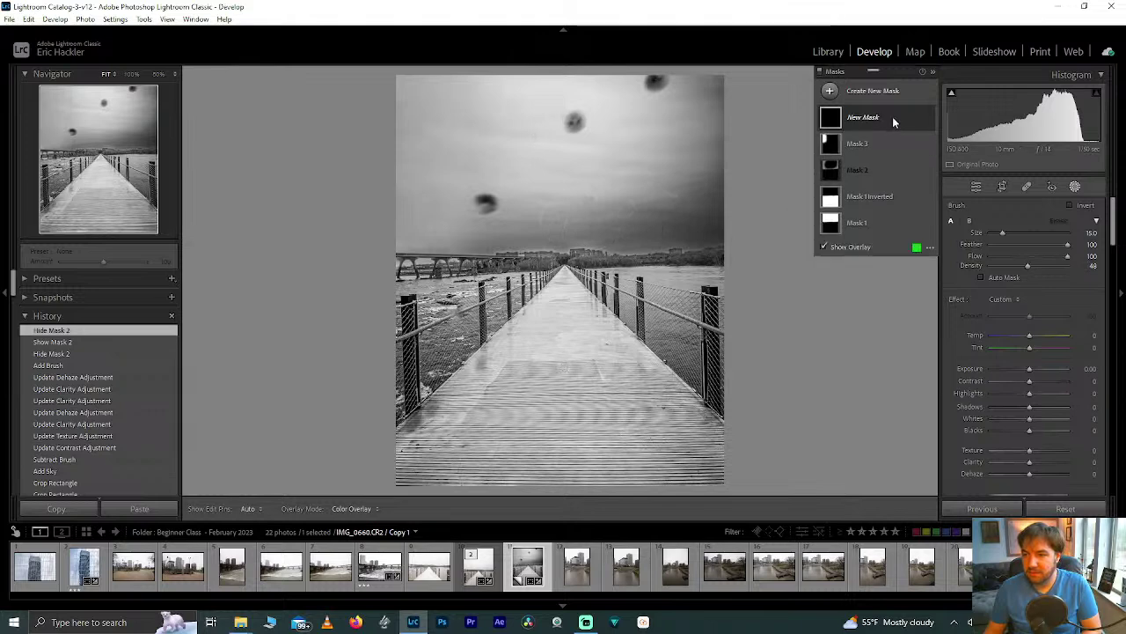
click(880, 121)
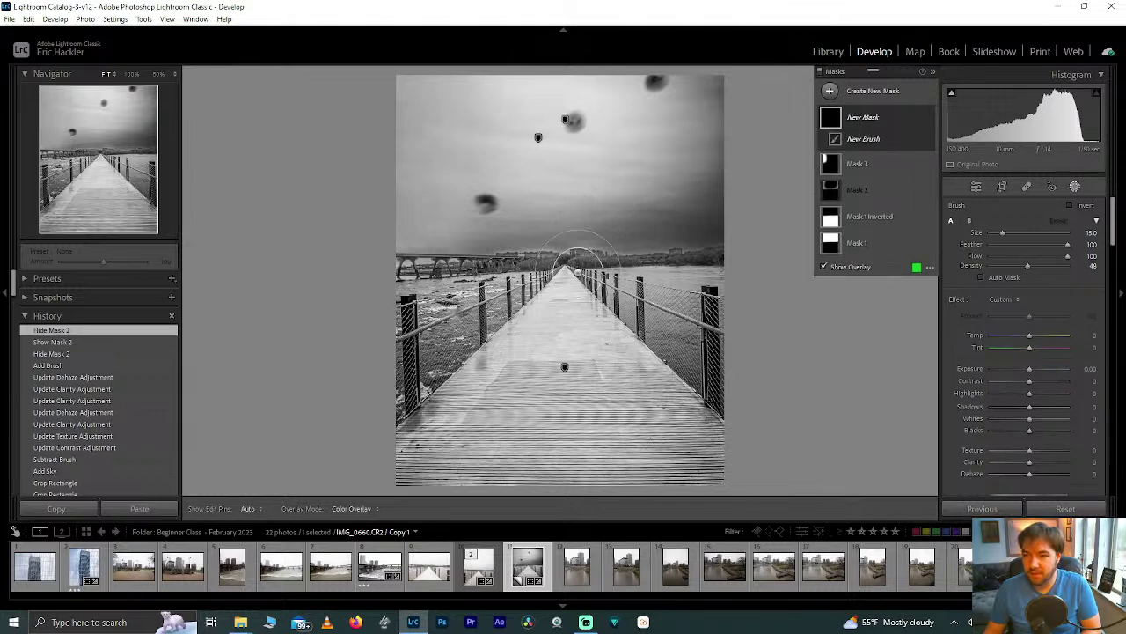
scroll(530, 234, down, 2)
scroll(528, 234, down, 1)
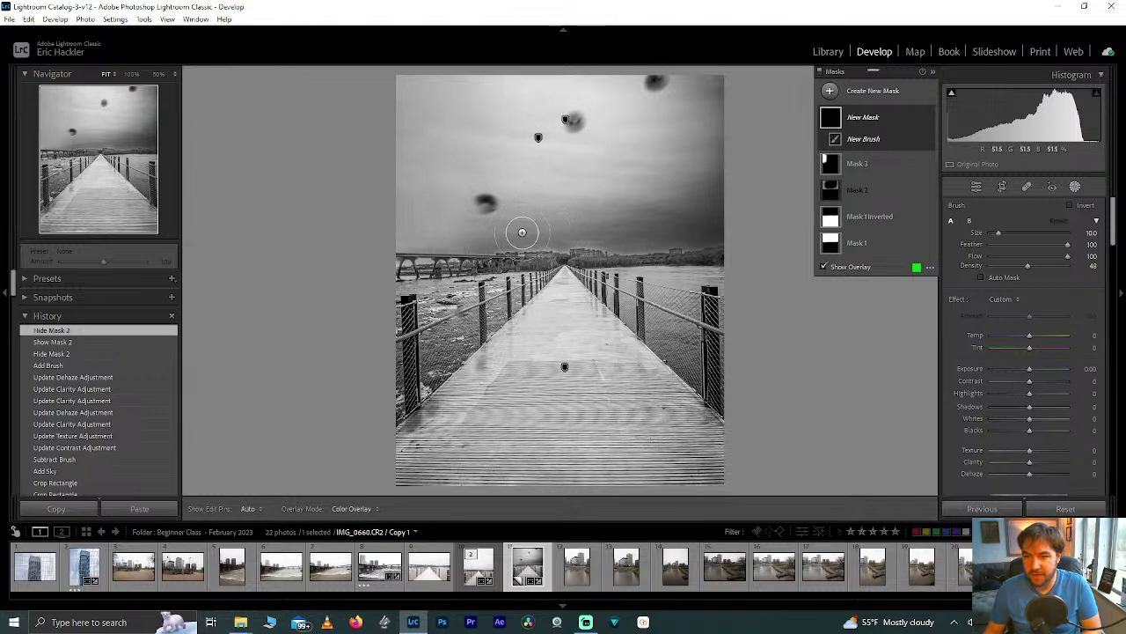
mouse_move(481, 238)
mouse_down()
mouse_move(690, 240)
mouse_move(722, 210)
mouse_move(725, 172)
mouse_move(703, 197)
mouse_move(651, 212)
mouse_move(719, 224)
mouse_move(722, 236)
mouse_move(517, 240)
mouse_move(630, 243)
mouse_move(708, 226)
mouse_move(736, 163)
mouse_move(735, 129)
mouse_move(693, 74)
mouse_move(721, 85)
mouse_move(760, 126)
mouse_move(706, 221)
mouse_up()
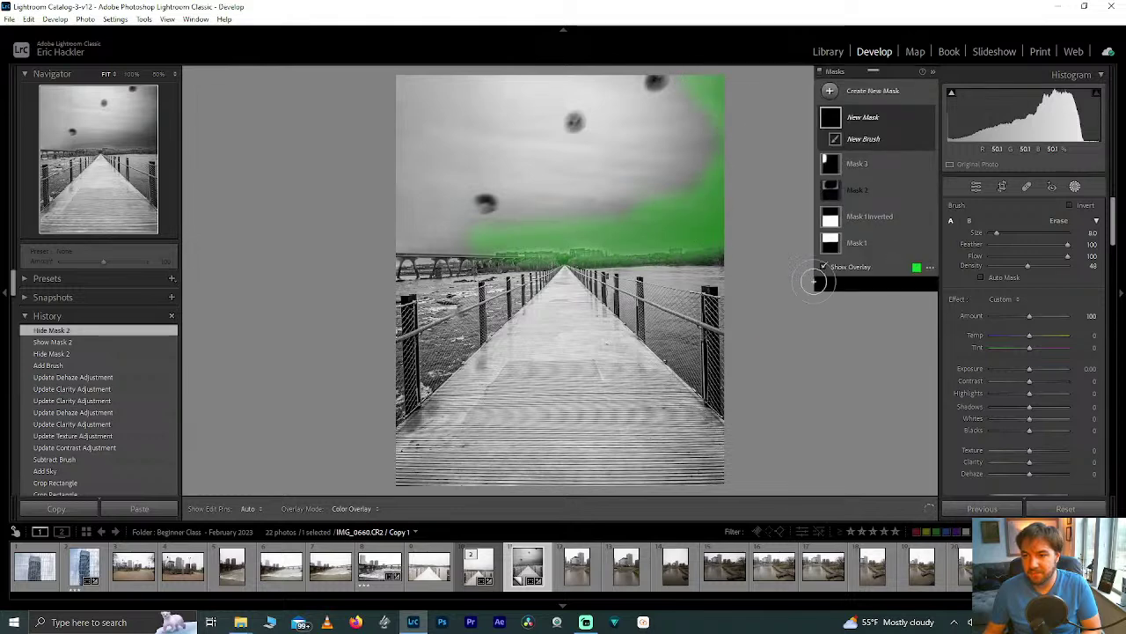
Set Shadows to -33 on the new brush mask, trying lower Blacks and Highlights at 100 before resetting both to 0
drag(1031, 428, 935, 393)
double_click(1020, 427)
drag(1107, 396, 1067, 394)
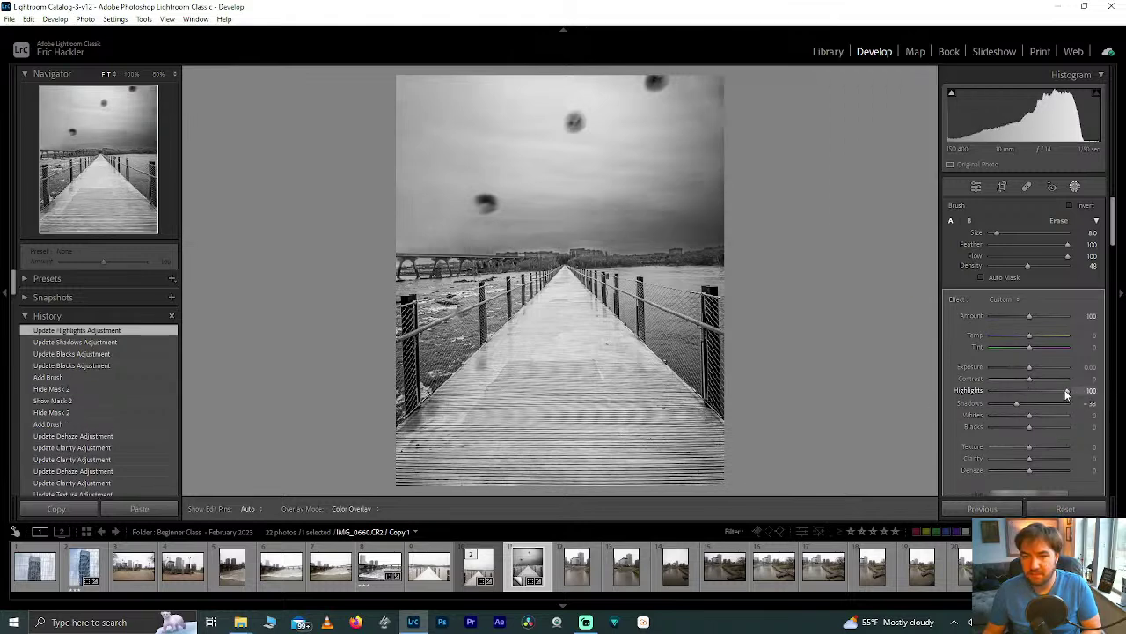
double_click(1066, 392)
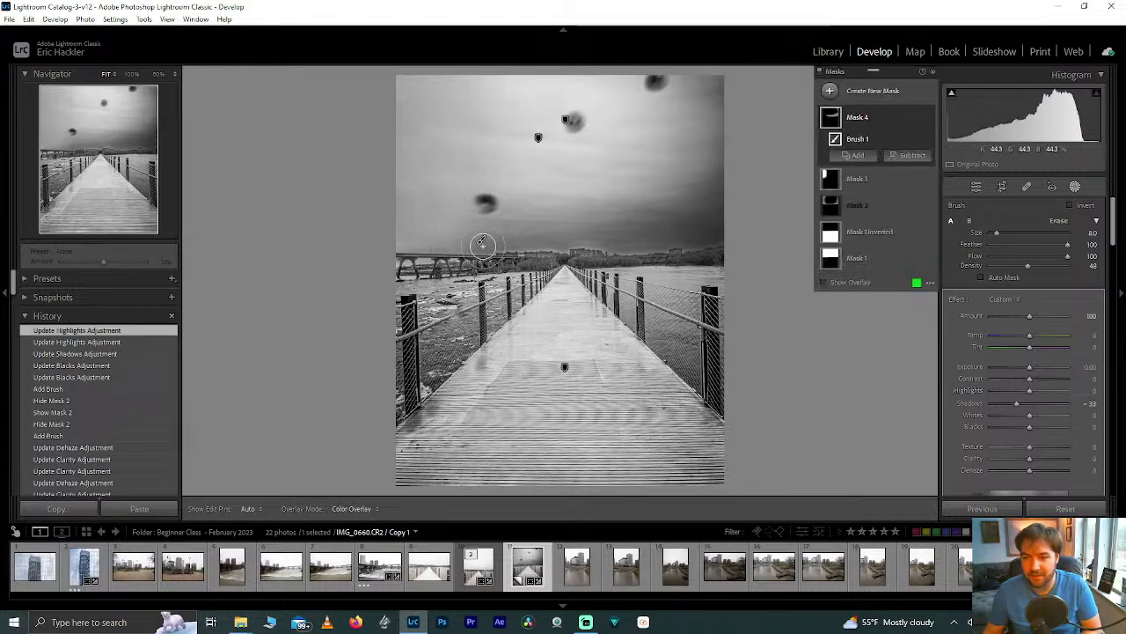
Raise the brush density to 100, extend Mask 4 across the lower sky to the photo's left edge, and check its coverage with the overlay
key(h)
mouse_move(379, 231)
mouse_down()
mouse_move(464, 246)
mouse_move(443, 225)
mouse_move(418, 239)
mouse_up()
drag(1043, 266, 1078, 266)
key(h)
drag(396, 231, 459, 234)
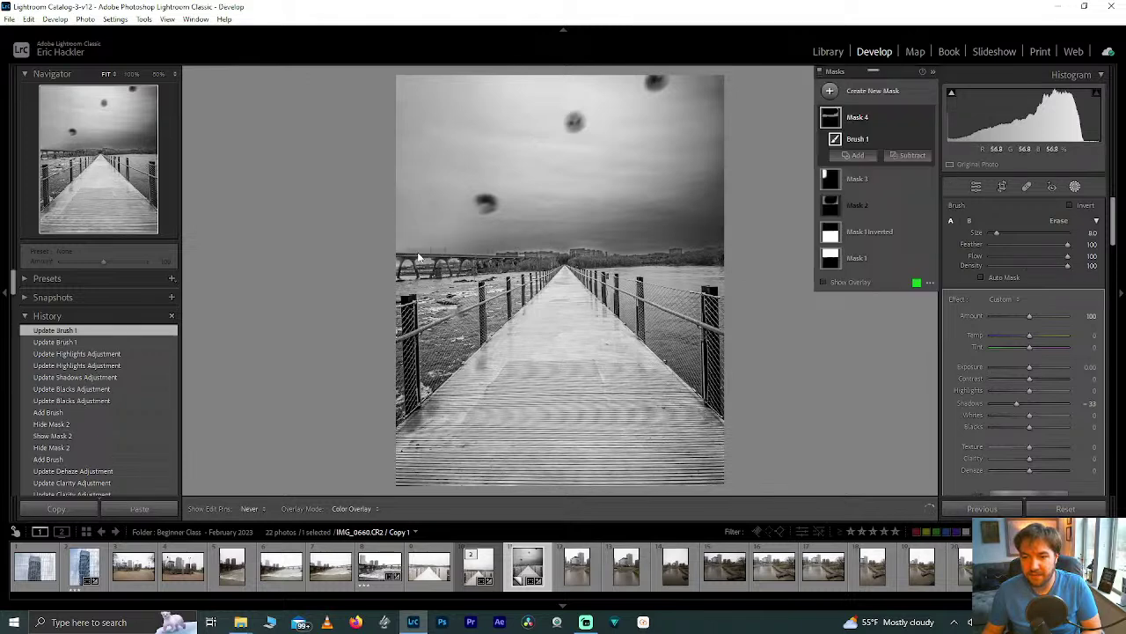
click(824, 282)
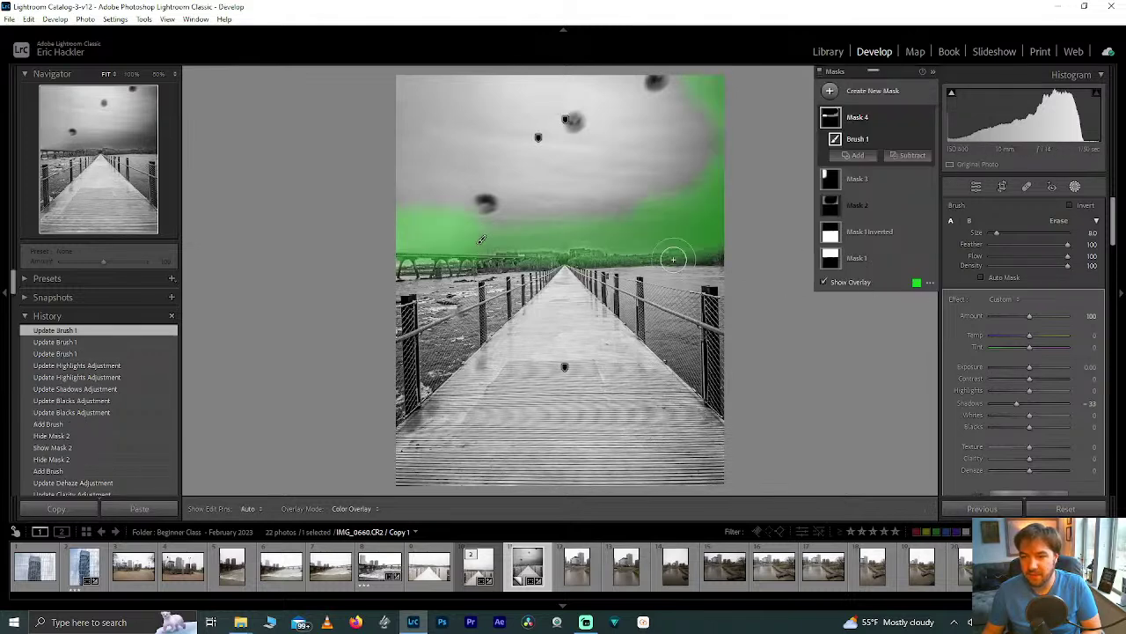
click(825, 282)
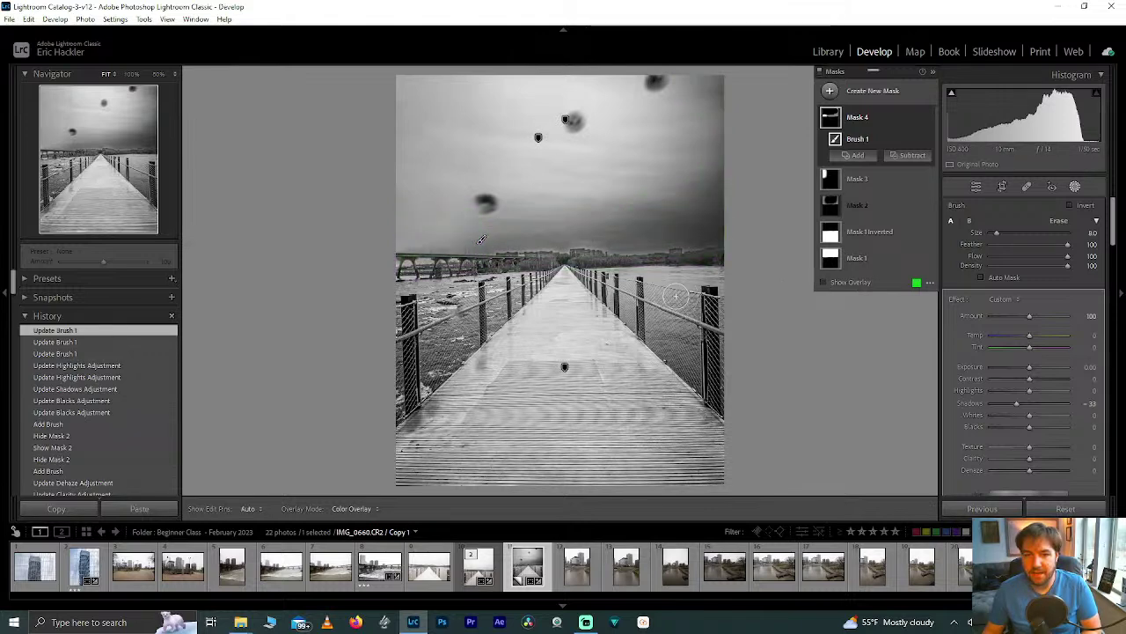
Subtract a sky selection from Mask 4, invert that selection so only sky remains masked, and close masking
click(906, 155)
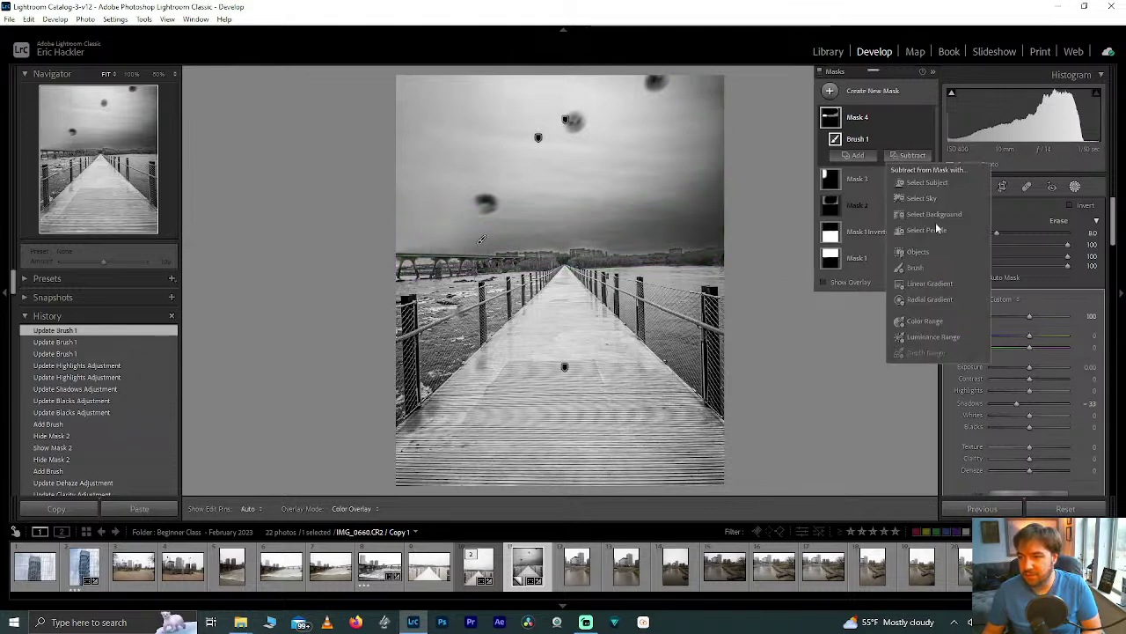
click(944, 197)
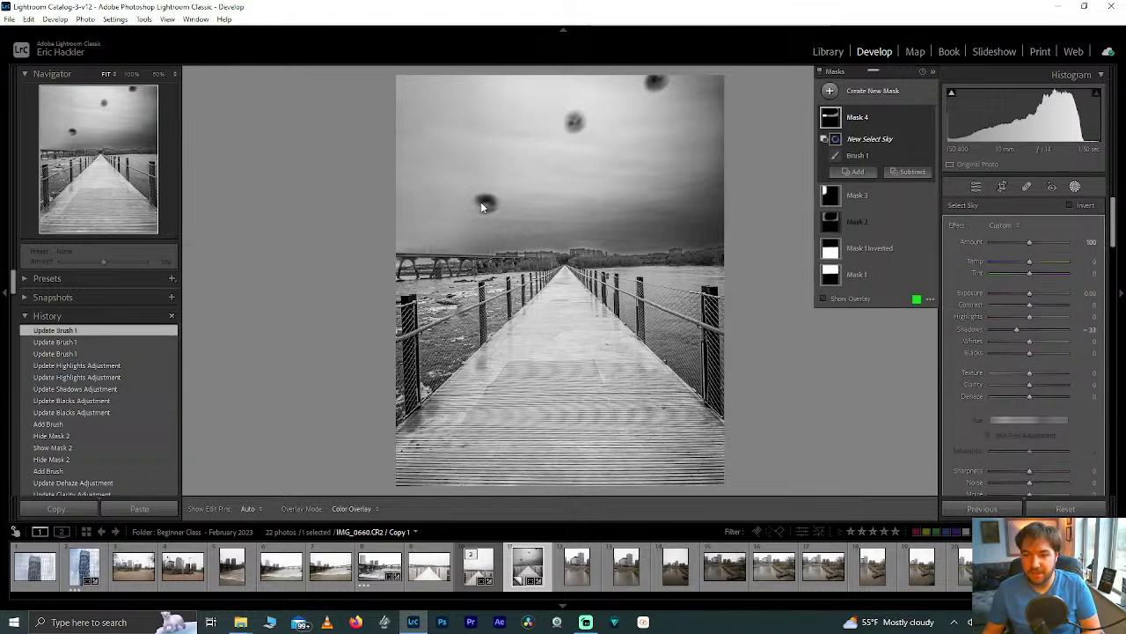
click(824, 299)
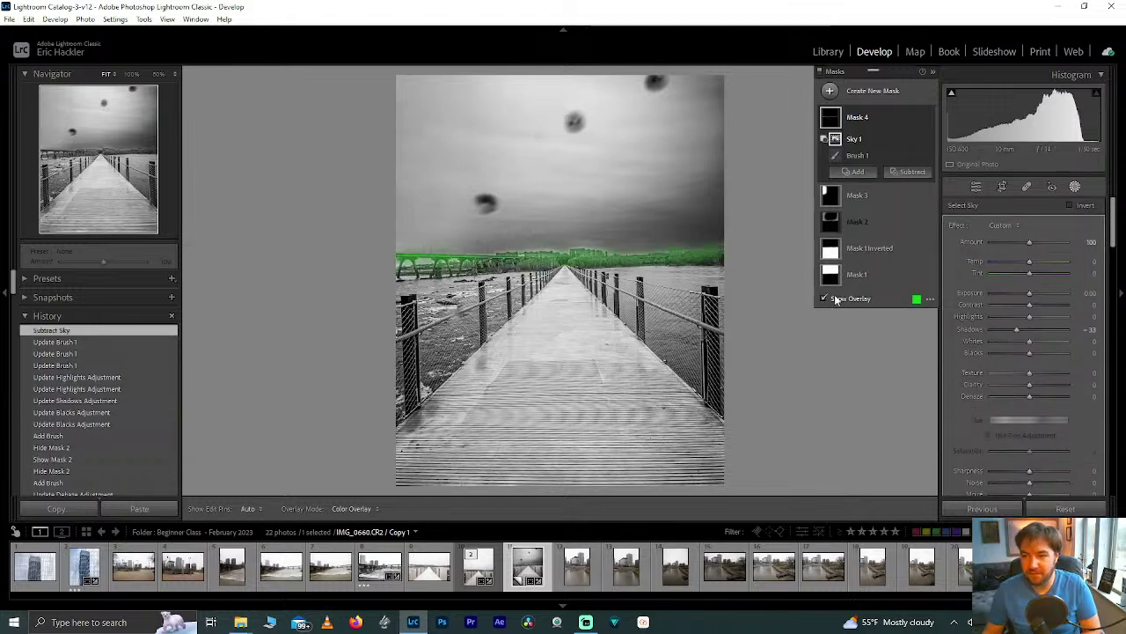
click(1070, 206)
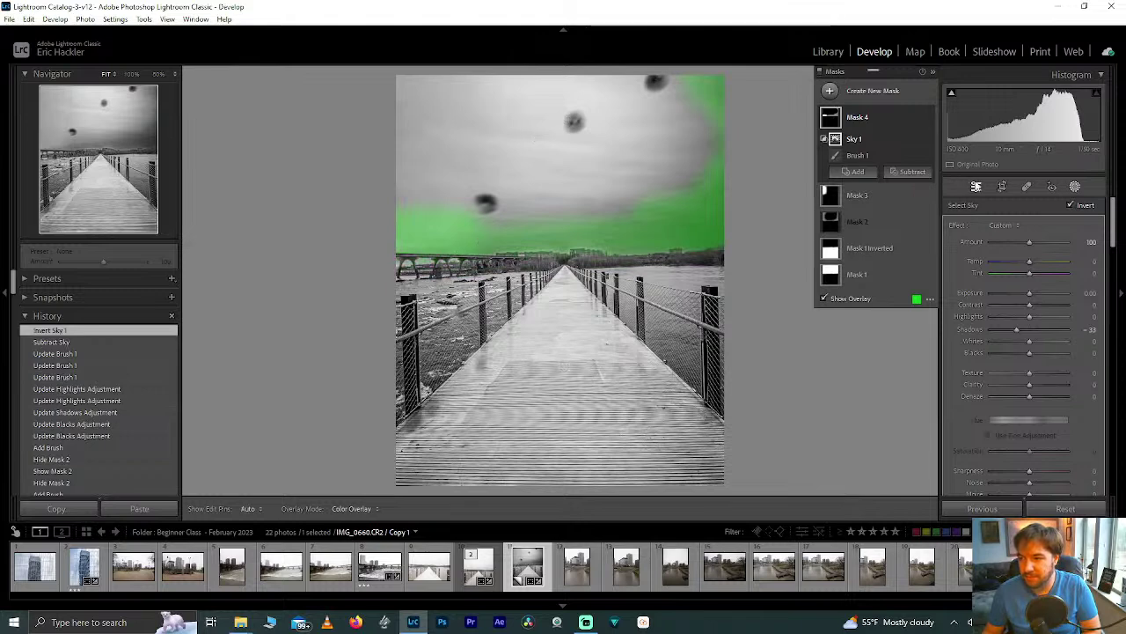
click(976, 187)
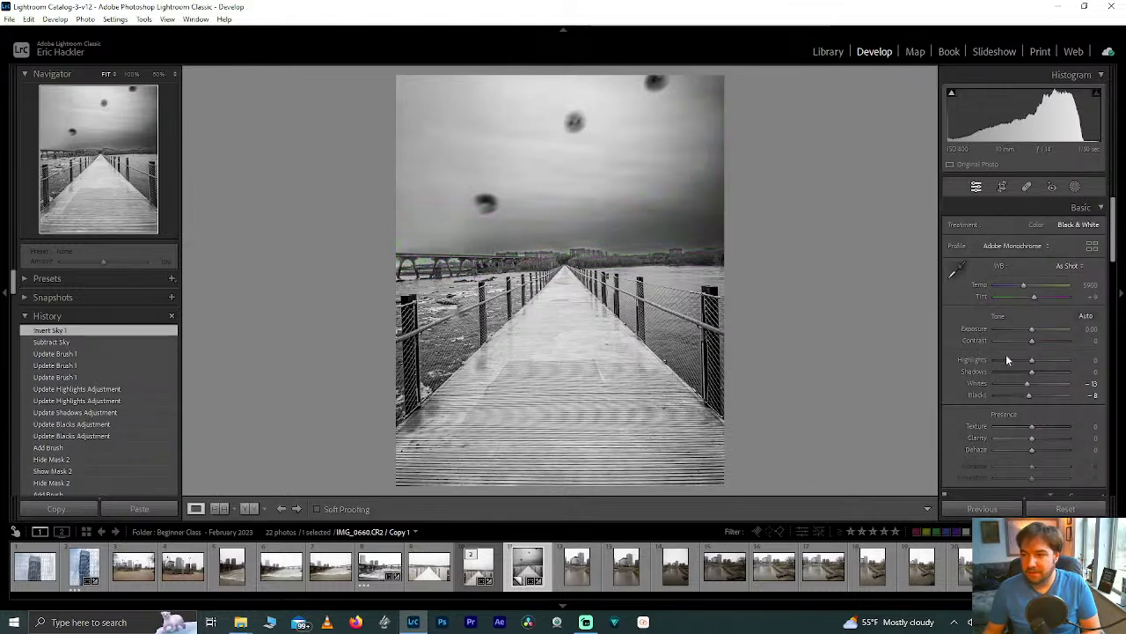
Rate the black-and-white copy 3 stars, compare it side by side with the original, and return to the single view
key(3)
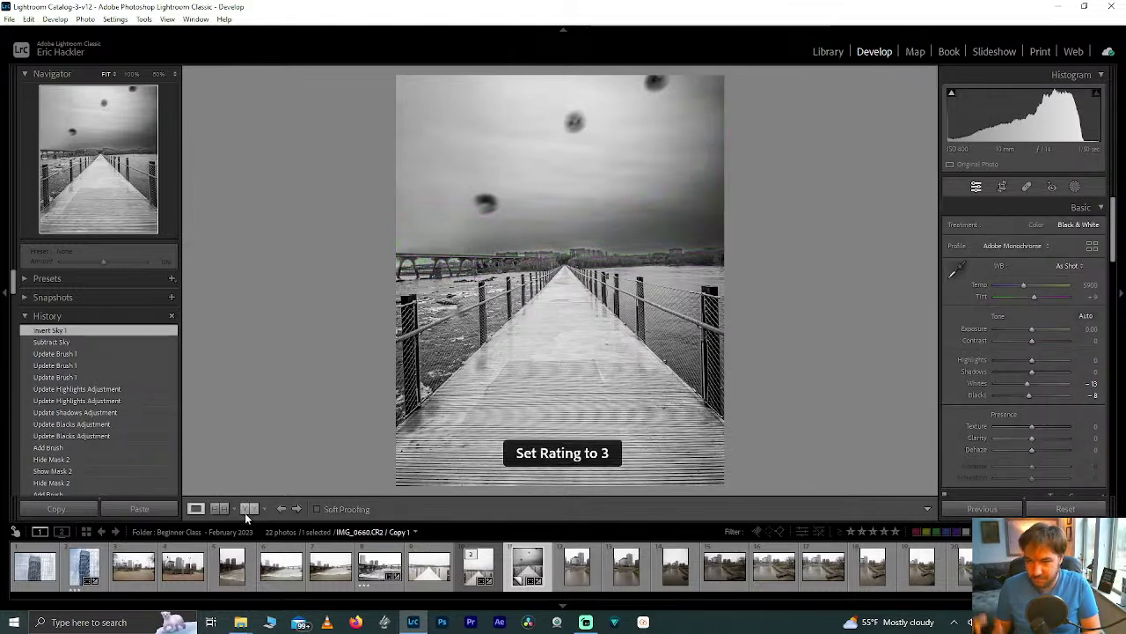
click(247, 510)
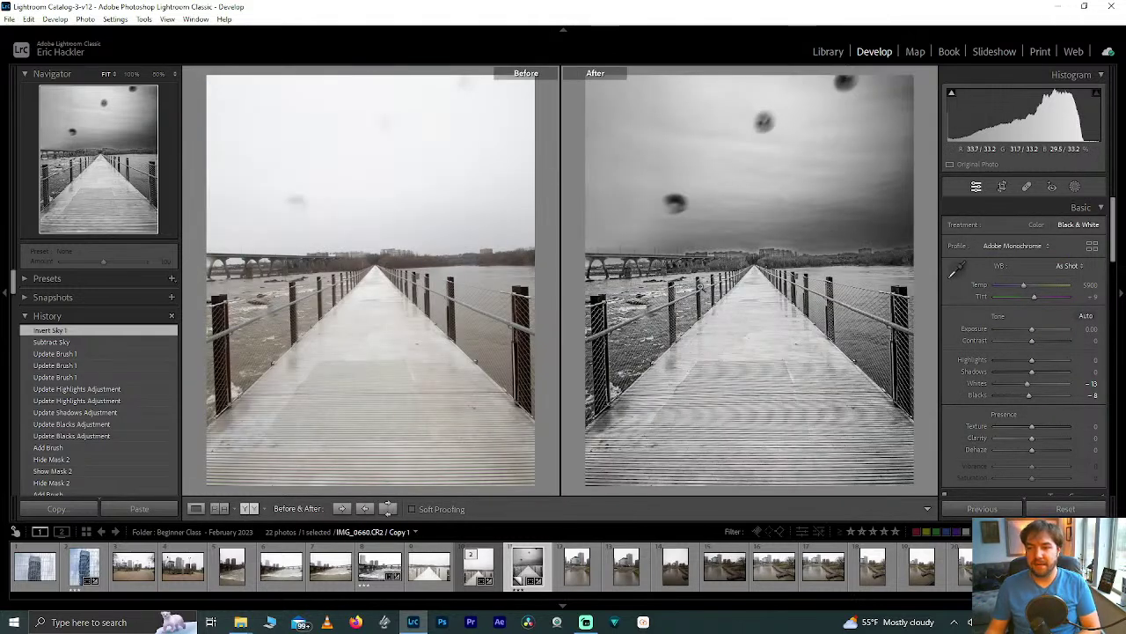
click(197, 510)
Open the colour version IMG_0660.CR2 for cropping and straighten it along the horizon to an angle of -0.08
click(478, 566)
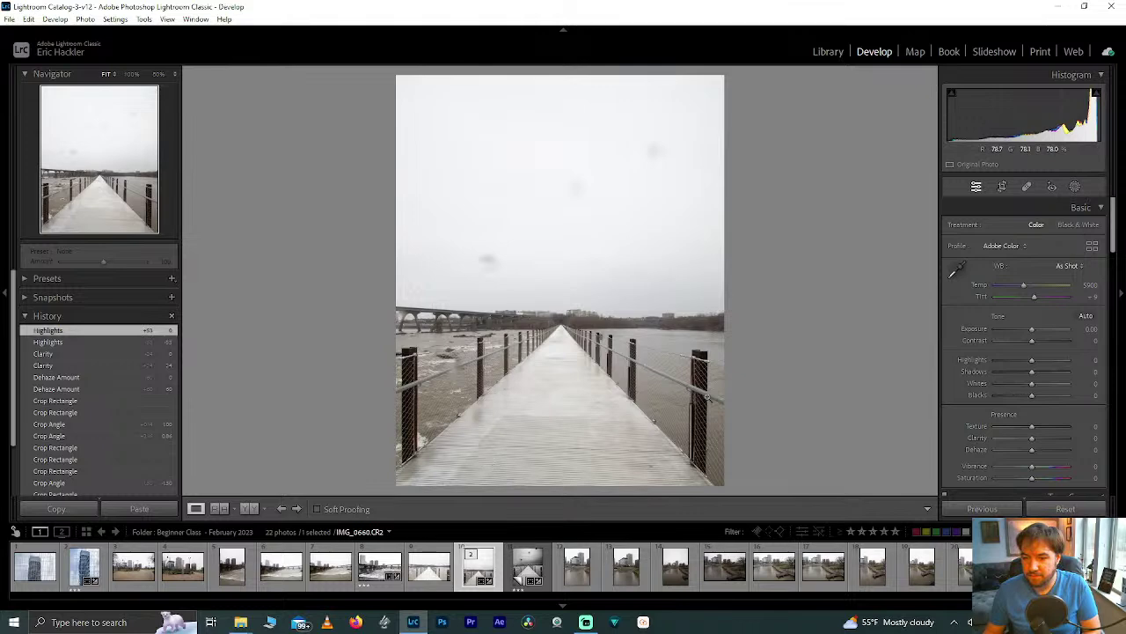
click(1003, 187)
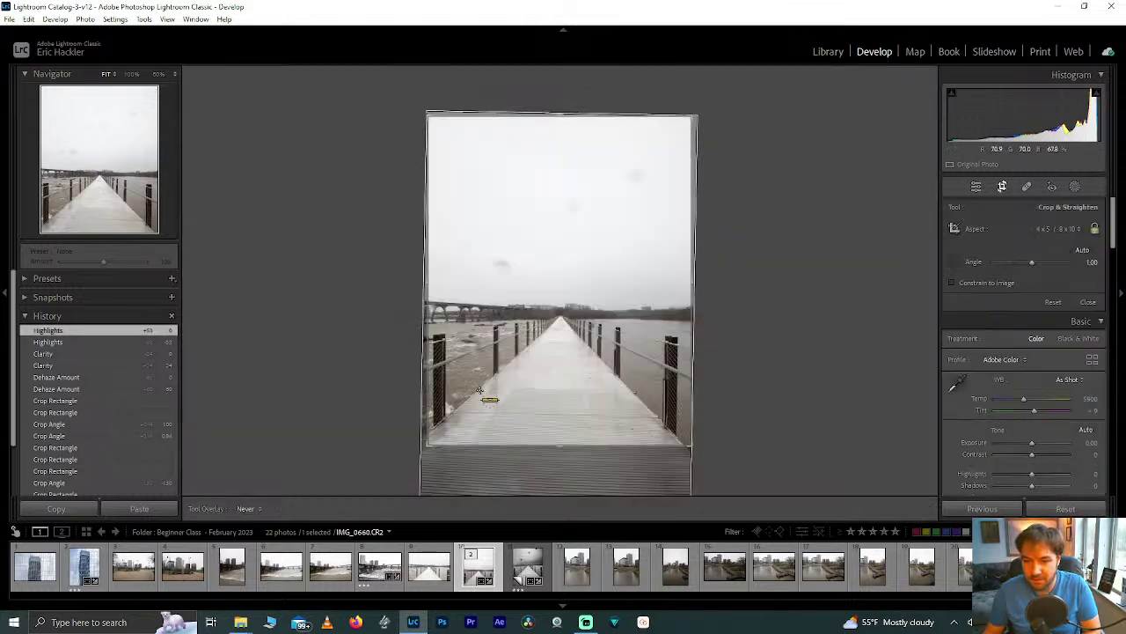
drag(606, 412, 657, 417)
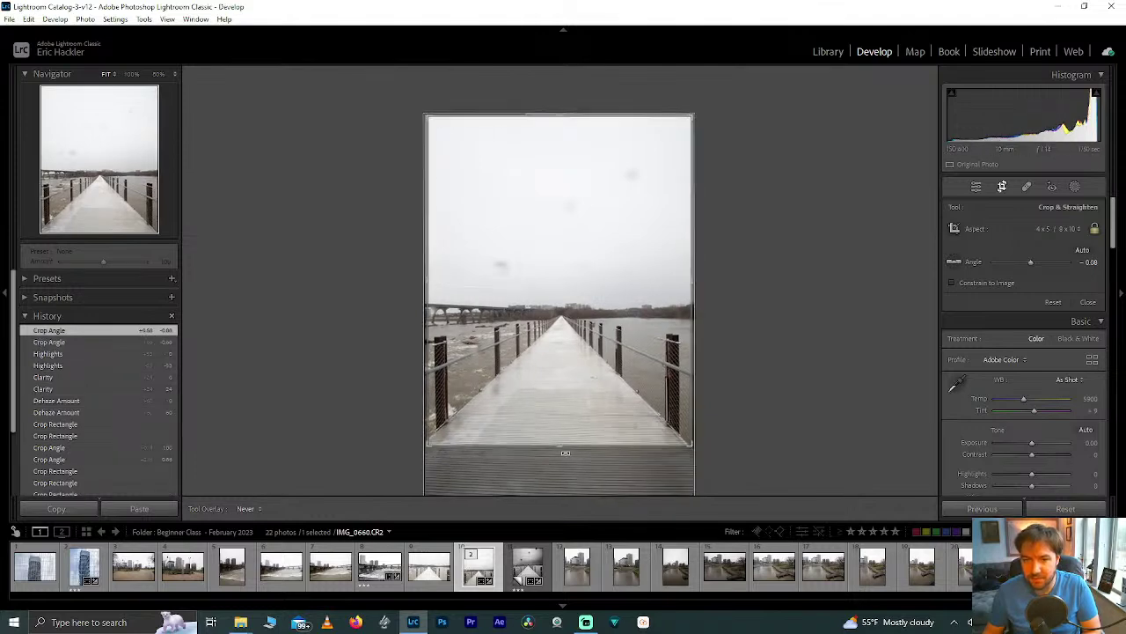
Try the photo higher within the crop frame, move it back down to keep more sky, and apply the crop
drag(556, 402, 556, 380)
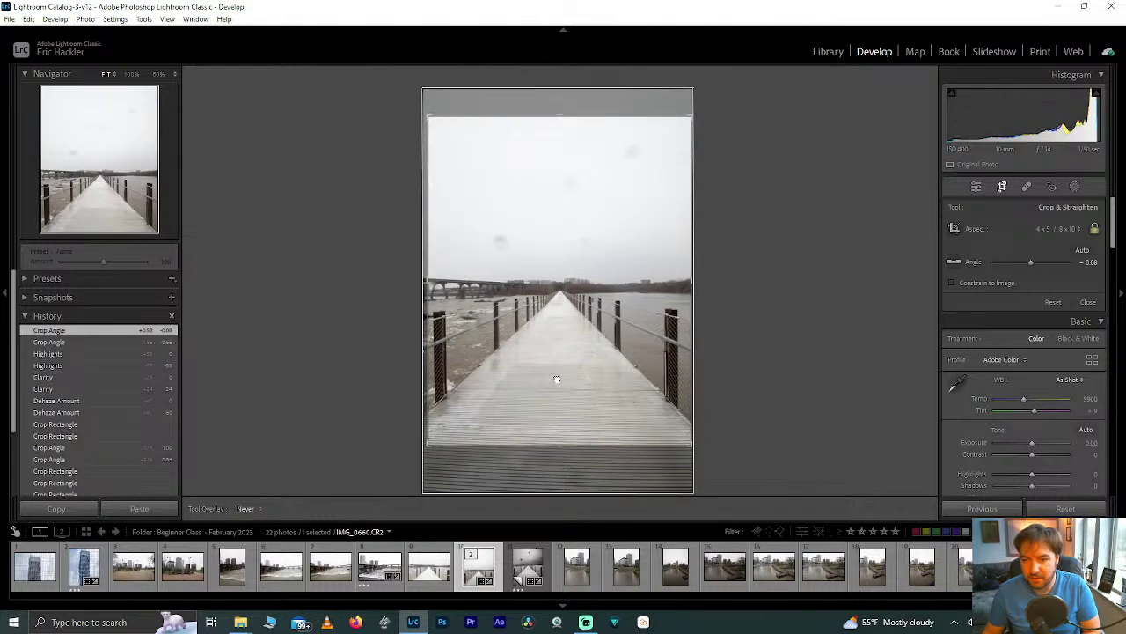
drag(556, 379, 557, 406)
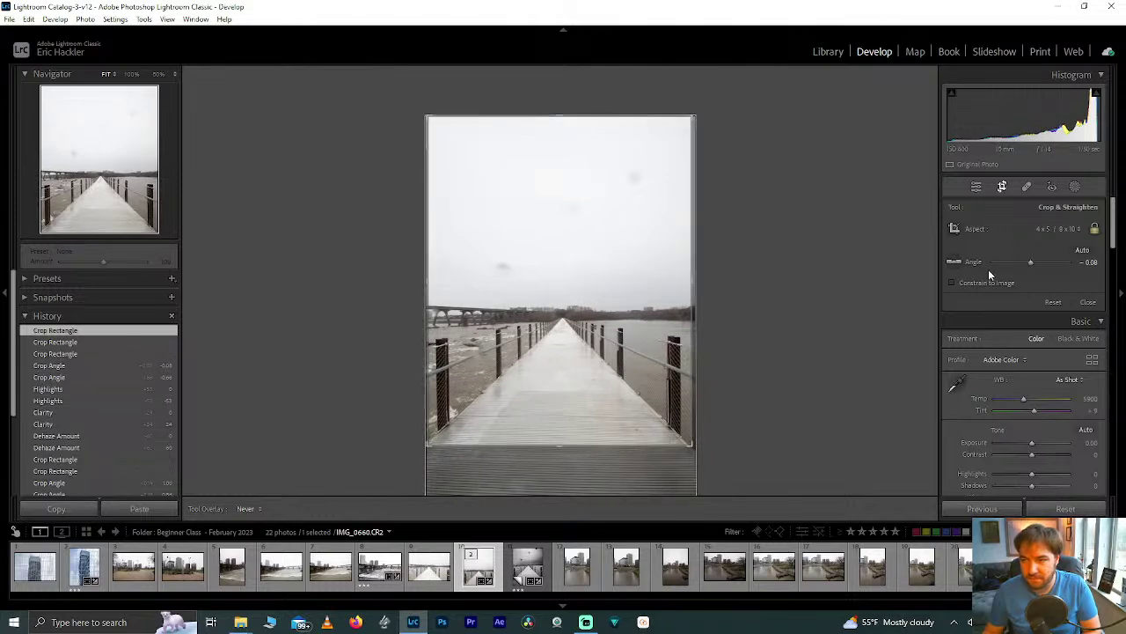
click(979, 187)
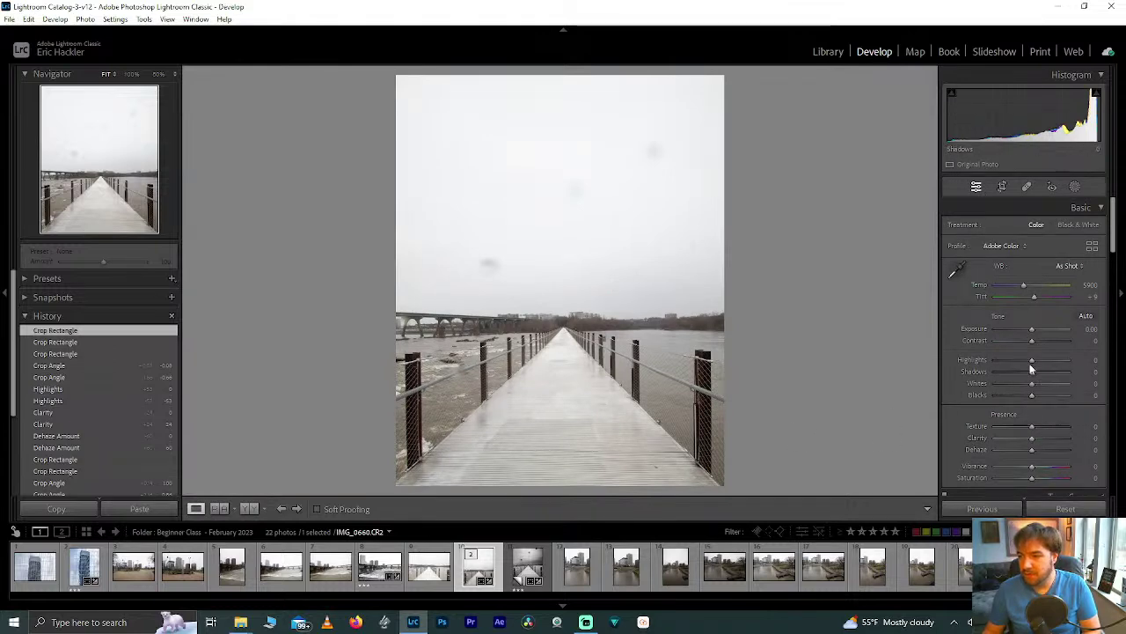
Try raising Highlights on the whole colour photo, and reset the value to 0
drag(1038, 368, 1093, 364)
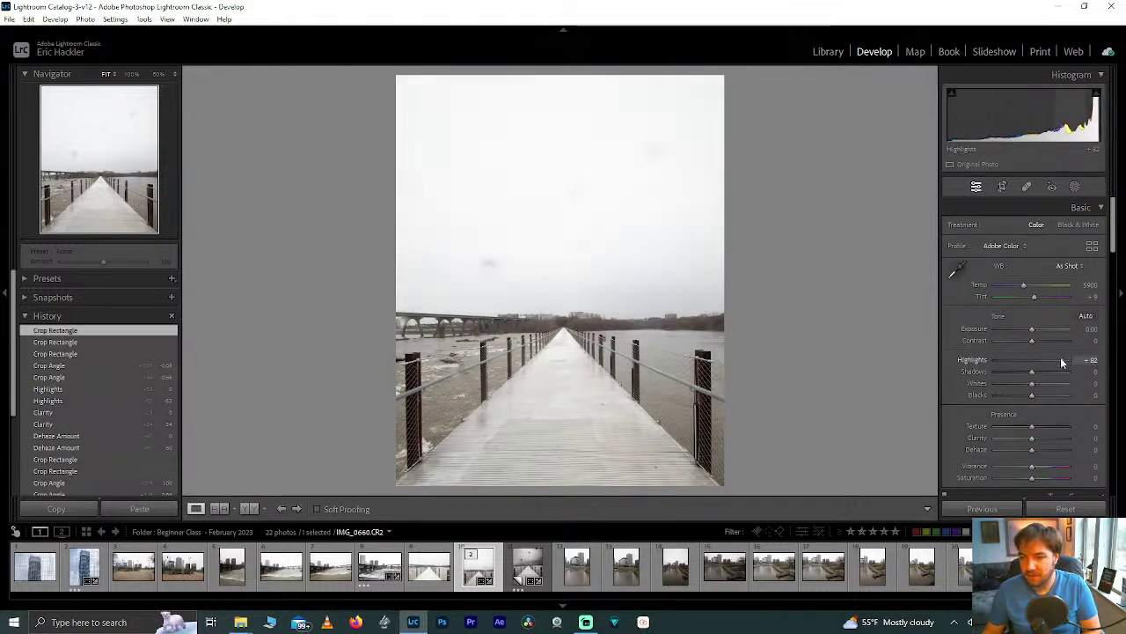
double_click(1054, 359)
Create a sky mask on the colour photo, and duplicate and invert it to mask the boardwalk and river
click(1075, 186)
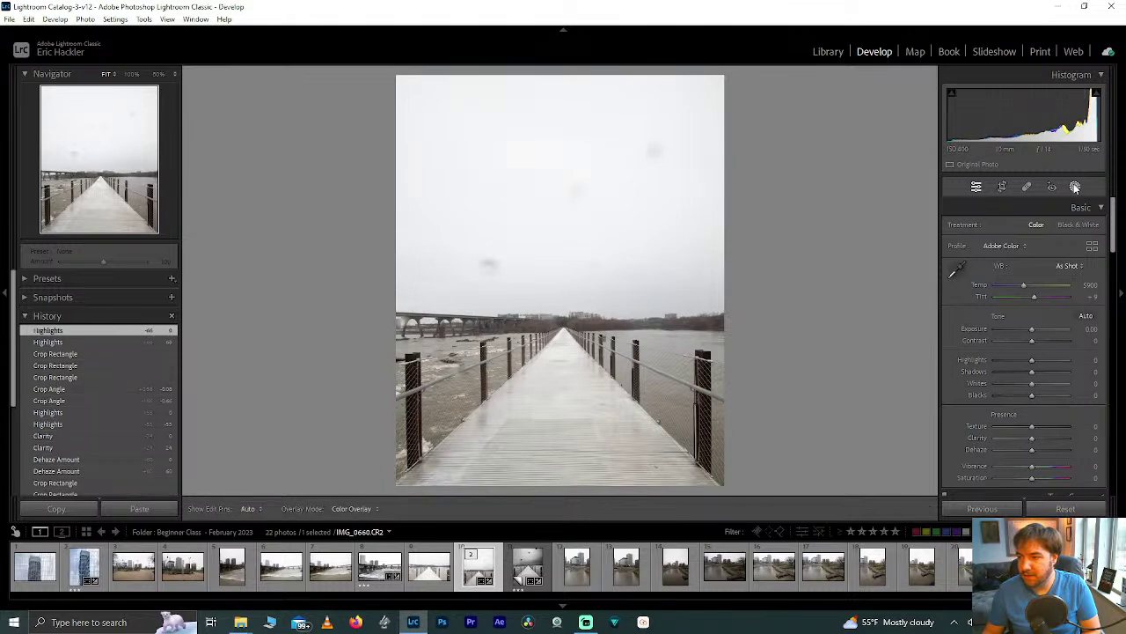
click(1024, 246)
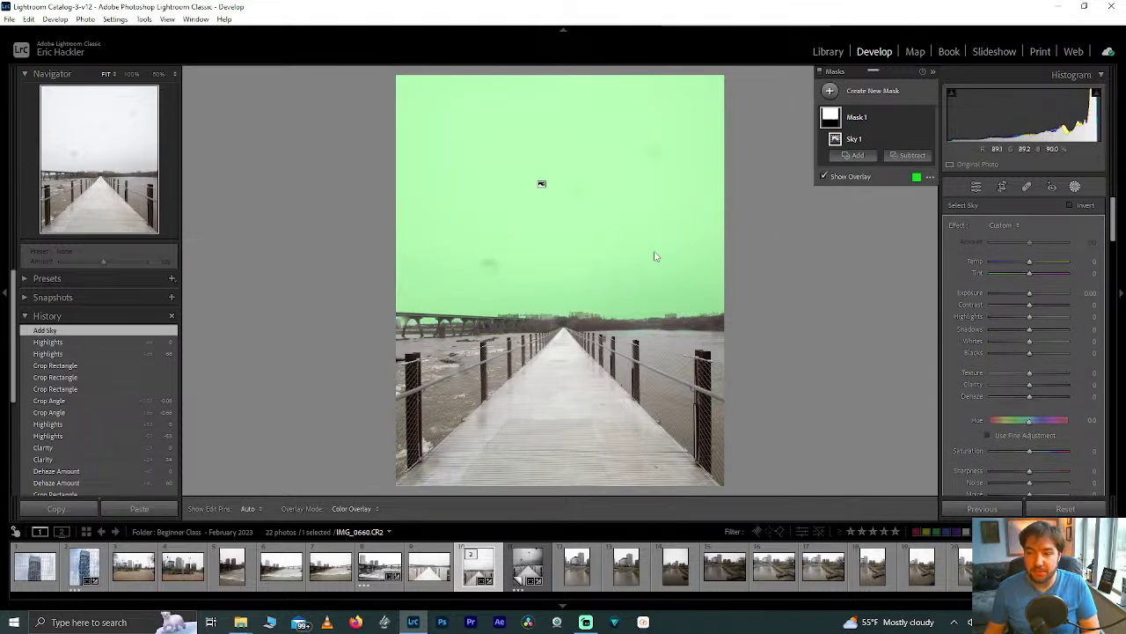
click(918, 117)
click(938, 158)
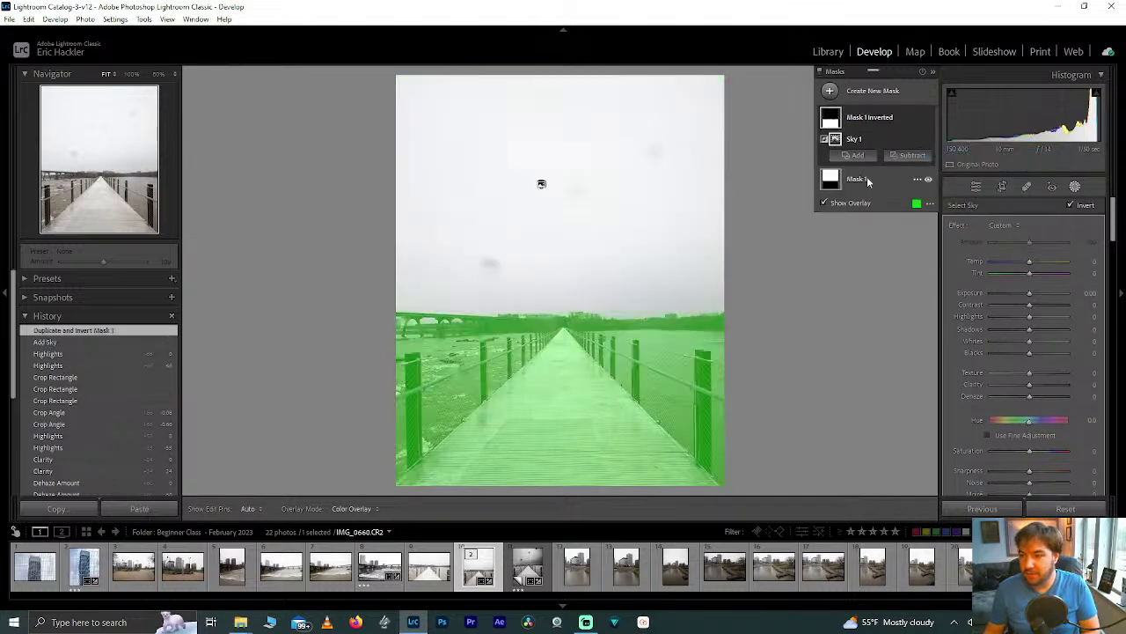
Brighten the sky mask with Highlights 100, Whites 27 and Texture 100, trying Clarity both ways and resetting it to 0
click(867, 179)
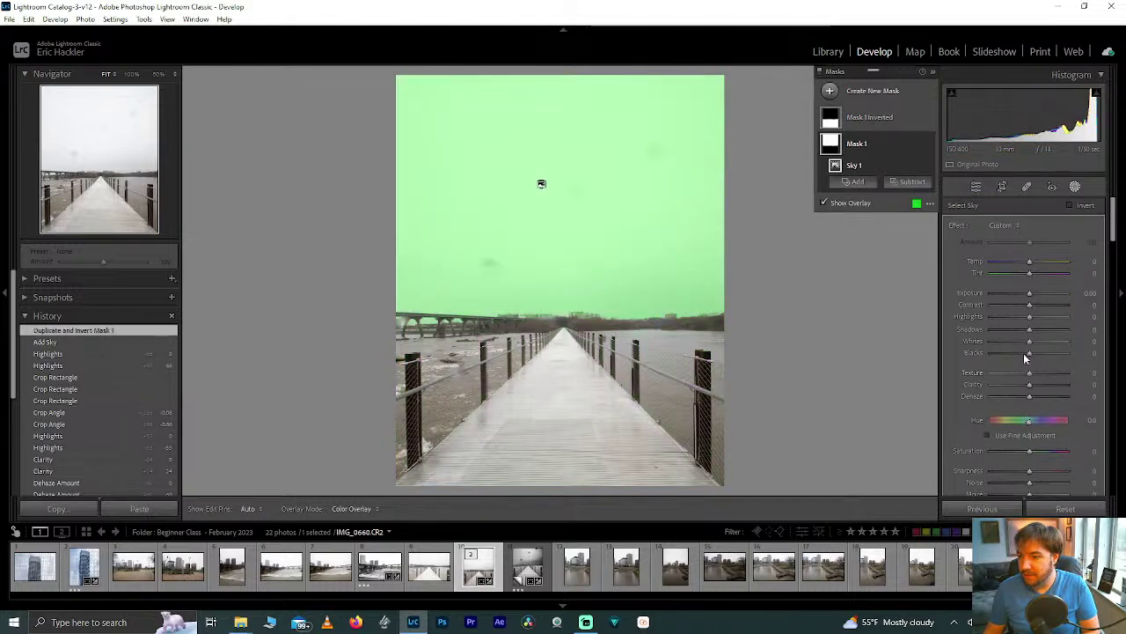
drag(1028, 317, 1042, 348)
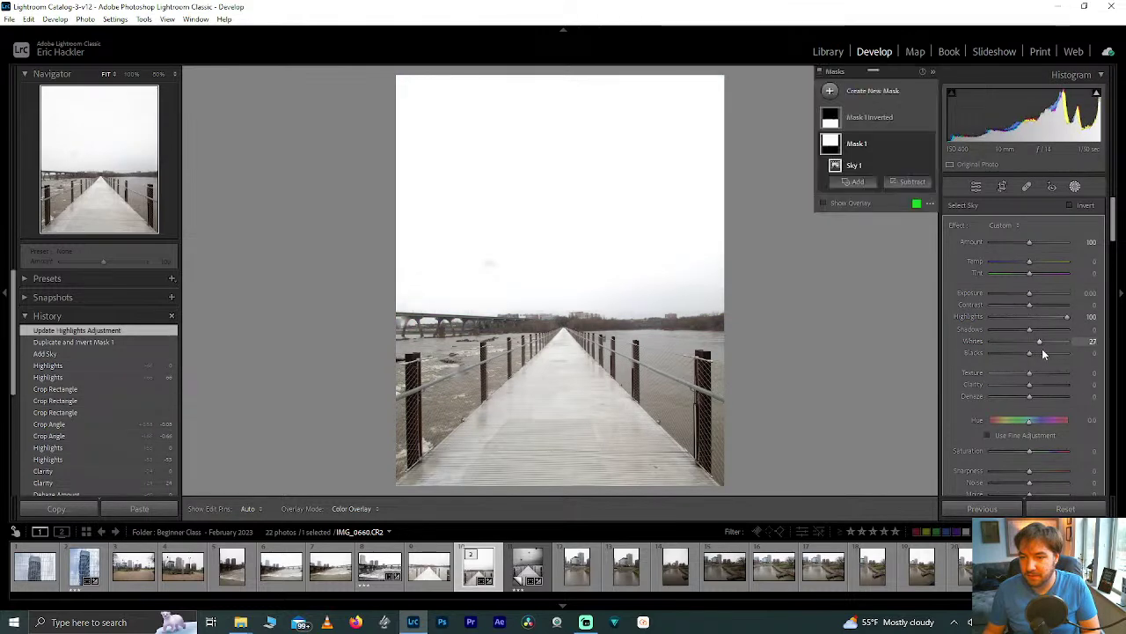
drag(961, 385, 1038, 385)
drag(962, 385, 1014, 384)
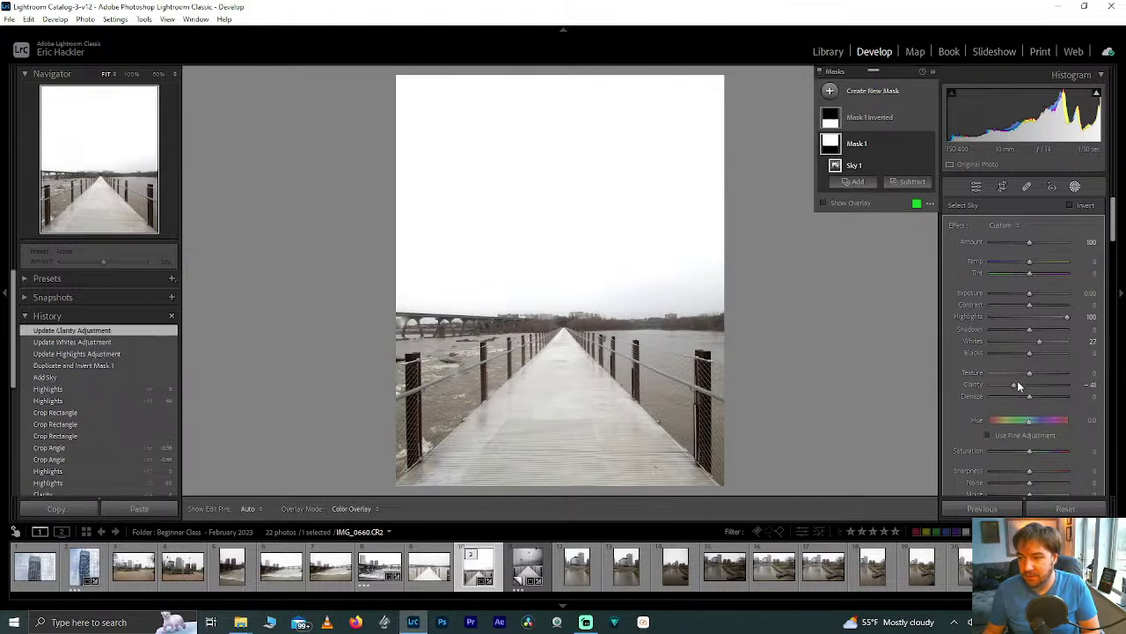
double_click(1016, 384)
drag(1026, 373, 946, 369)
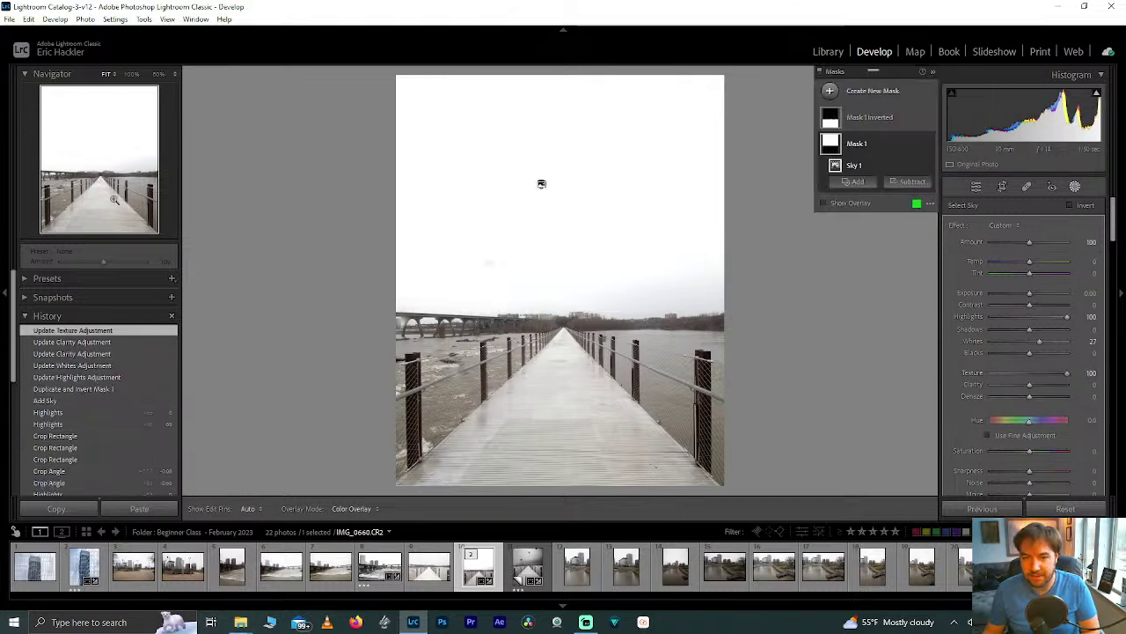
Reset the sky mask's Highlights to compare, raise them back to 100, and set Whites to 100
click(101, 174)
drag(101, 174, 84, 176)
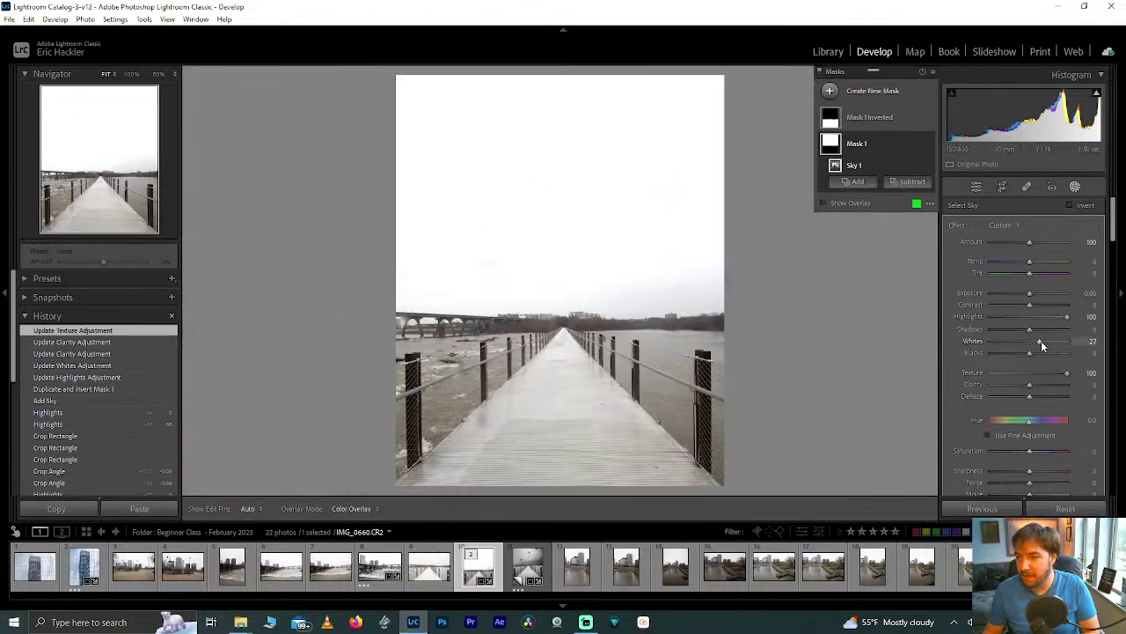
double_click(1067, 316)
drag(1034, 316, 1117, 323)
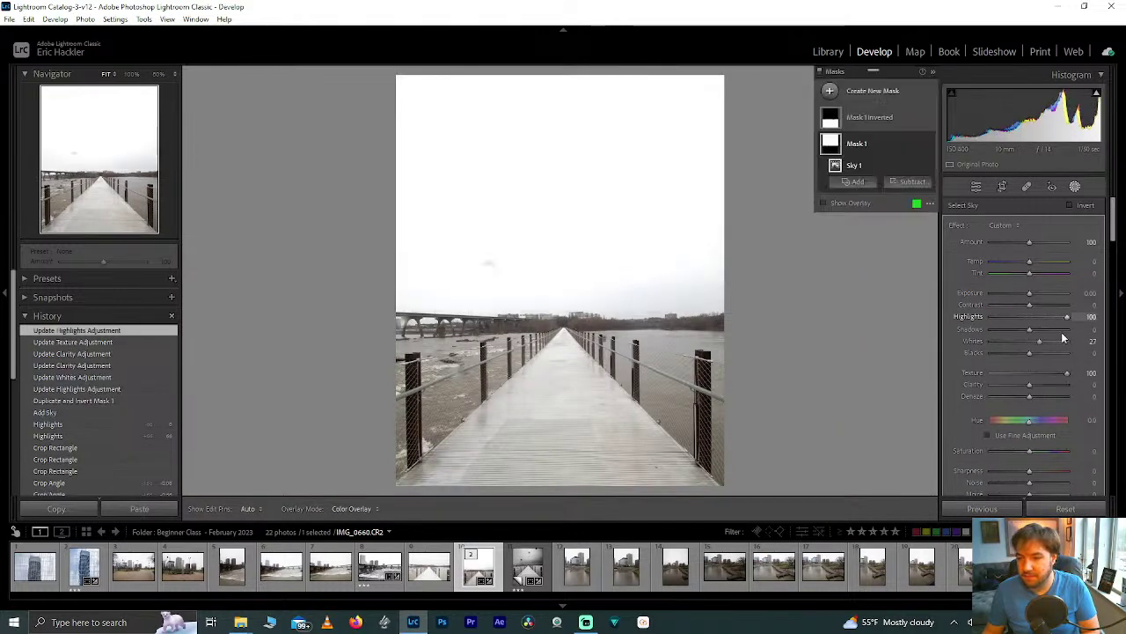
drag(1041, 344, 1082, 345)
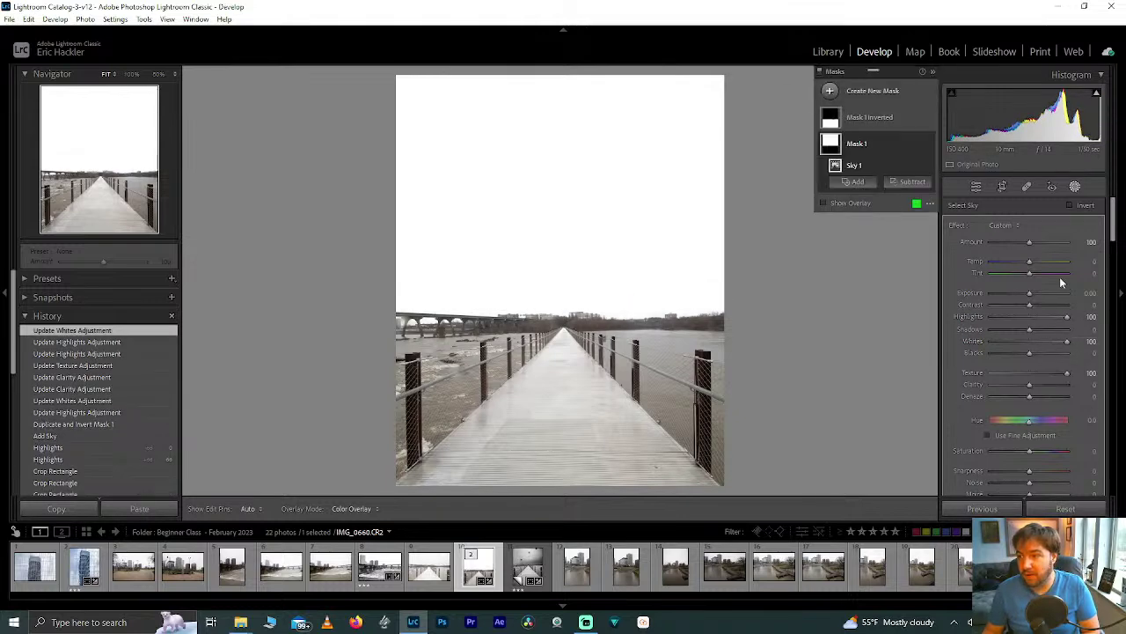
Try raising Dehaze on the sky mask, and reset it to 0
mouse_move(1098, 94)
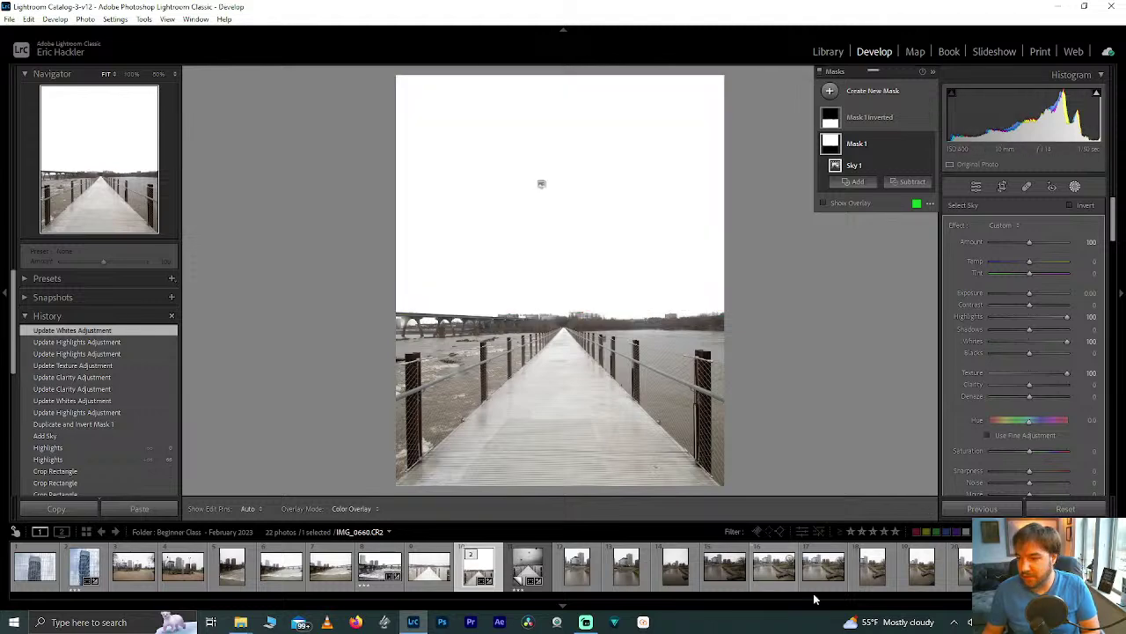
mouse_move(1030, 396)
mouse_down()
mouse_move(1059, 396)
mouse_move(1040, 396)
mouse_up()
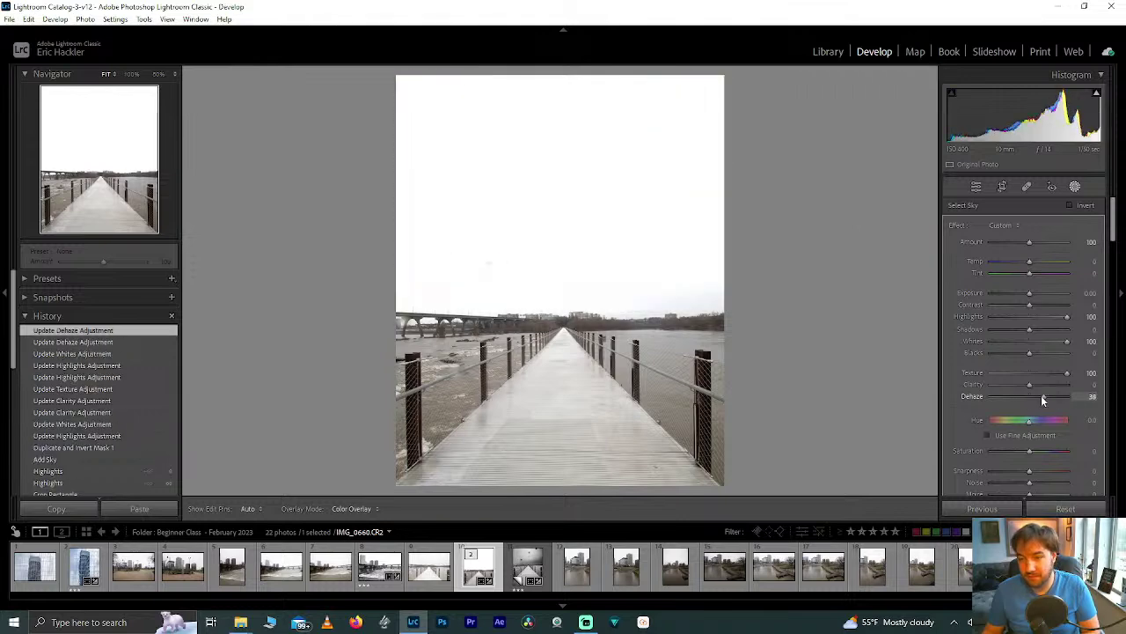
double_click(1041, 396)
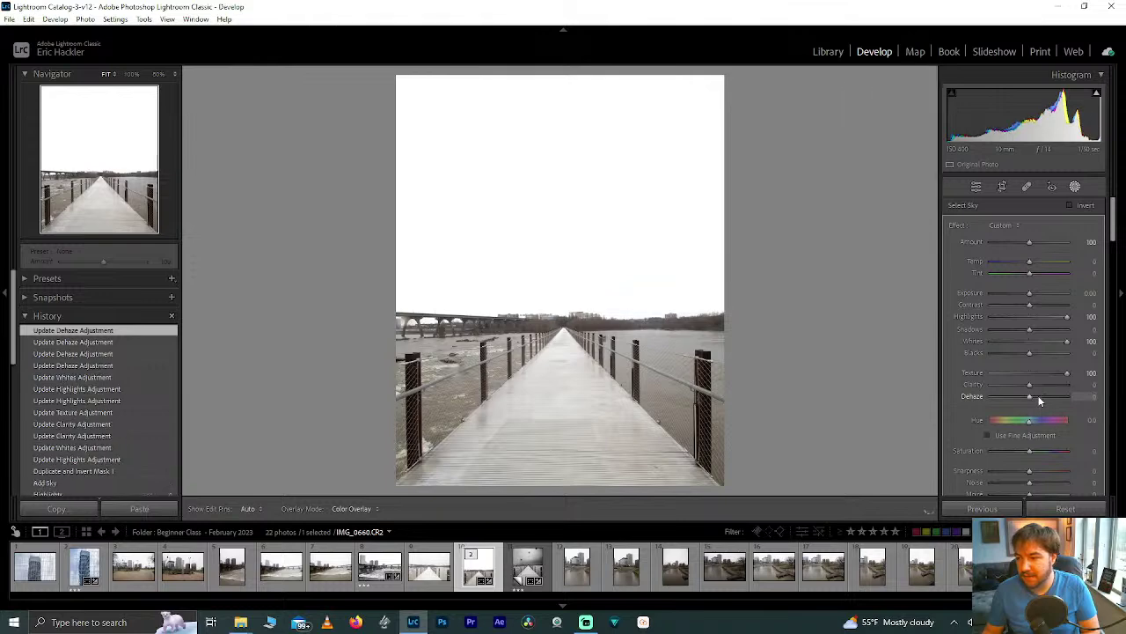
Set the sky mask's Sharpness to -100, Noise to 100, and both Blacks and Shadows to 58 while checking the horizon
drag(1026, 473, 1075, 482)
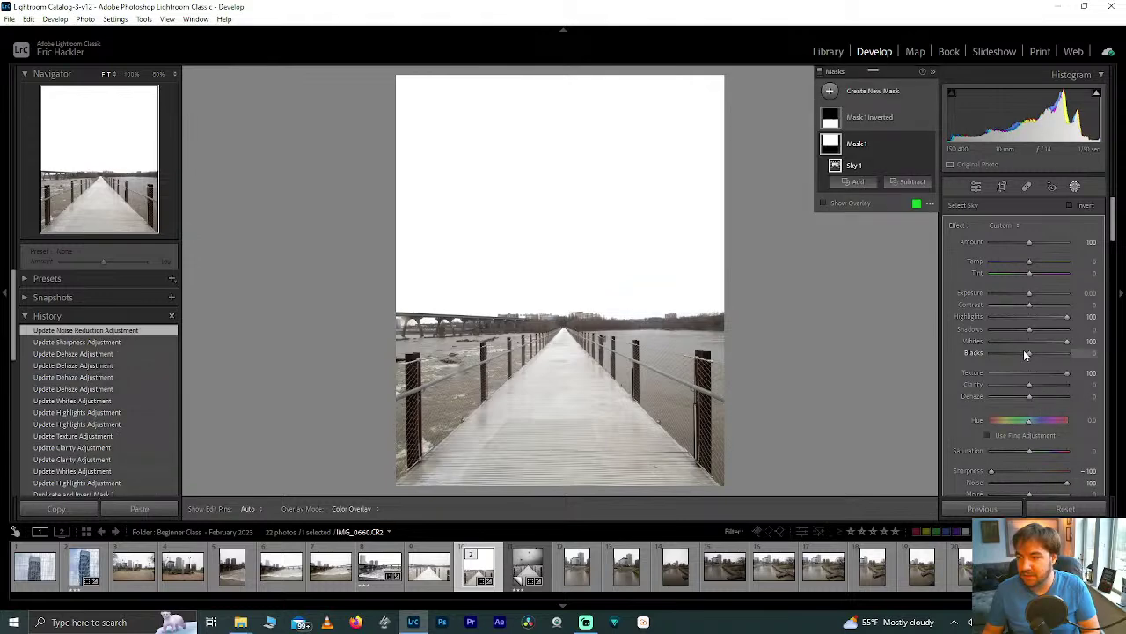
drag(1025, 354, 1024, 357)
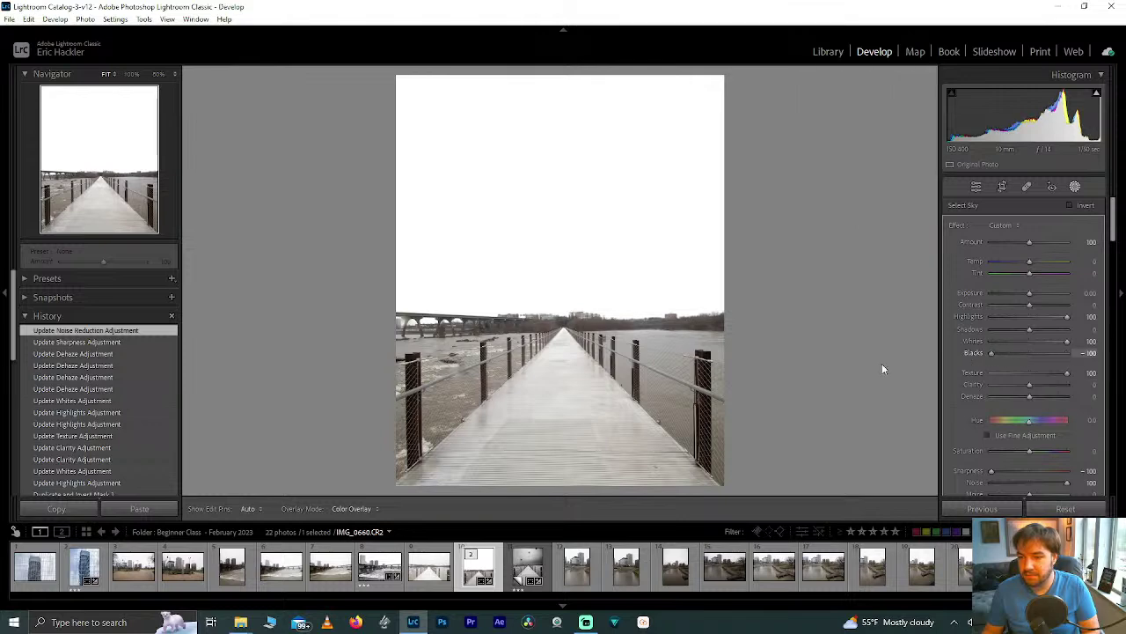
drag(991, 353, 1107, 365)
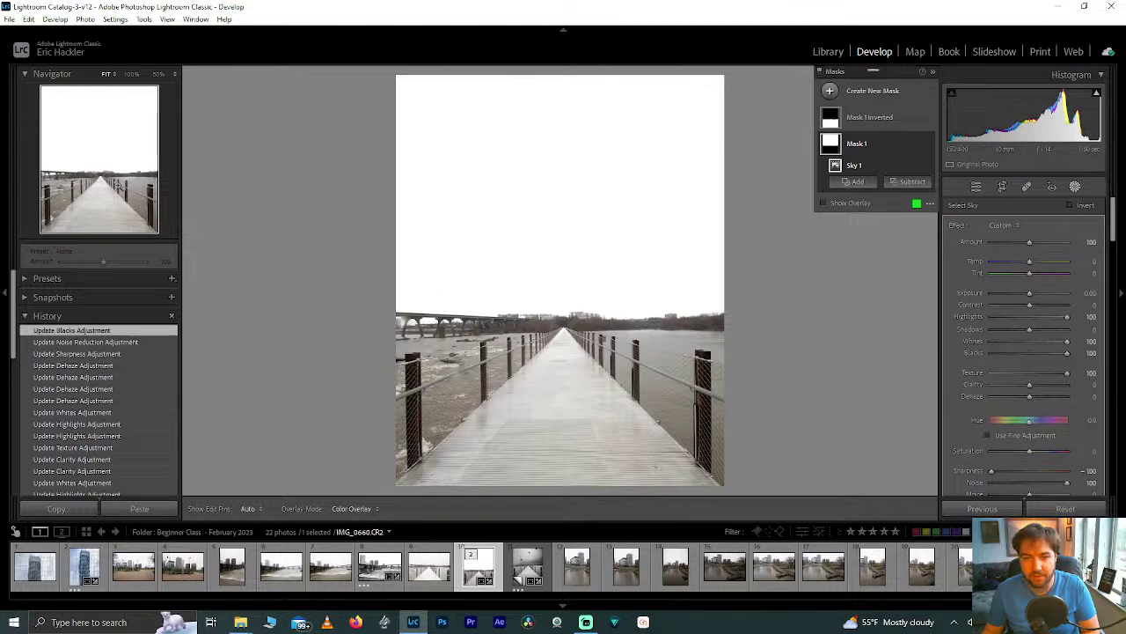
click(107, 168)
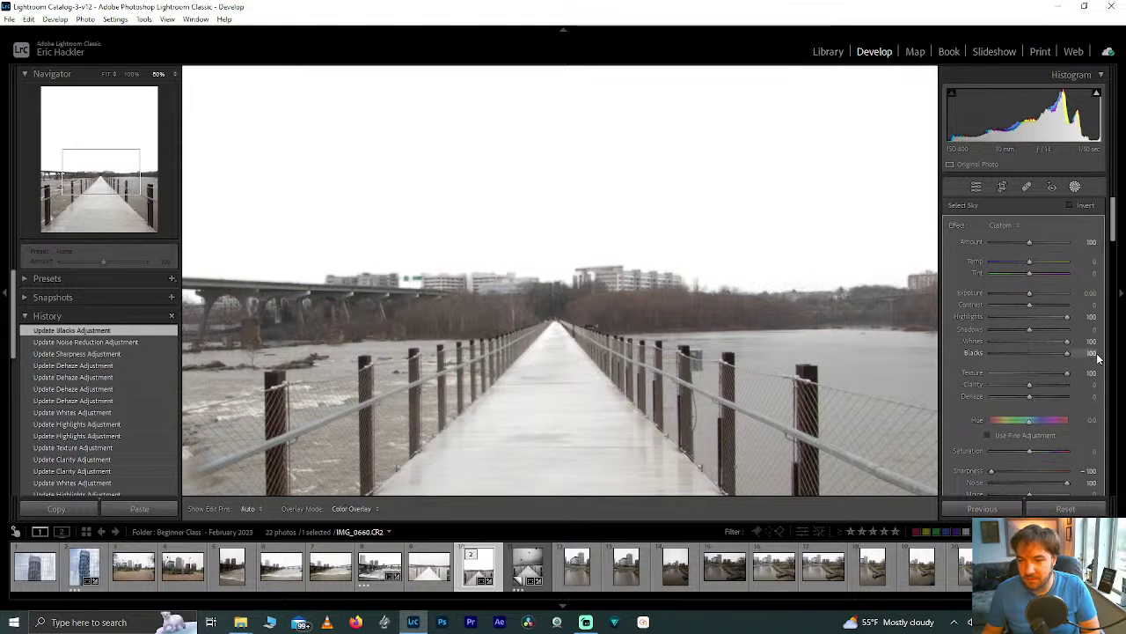
mouse_move(1029, 328)
mouse_down()
mouse_move(1094, 333)
mouse_move(1015, 327)
mouse_move(1050, 329)
mouse_up()
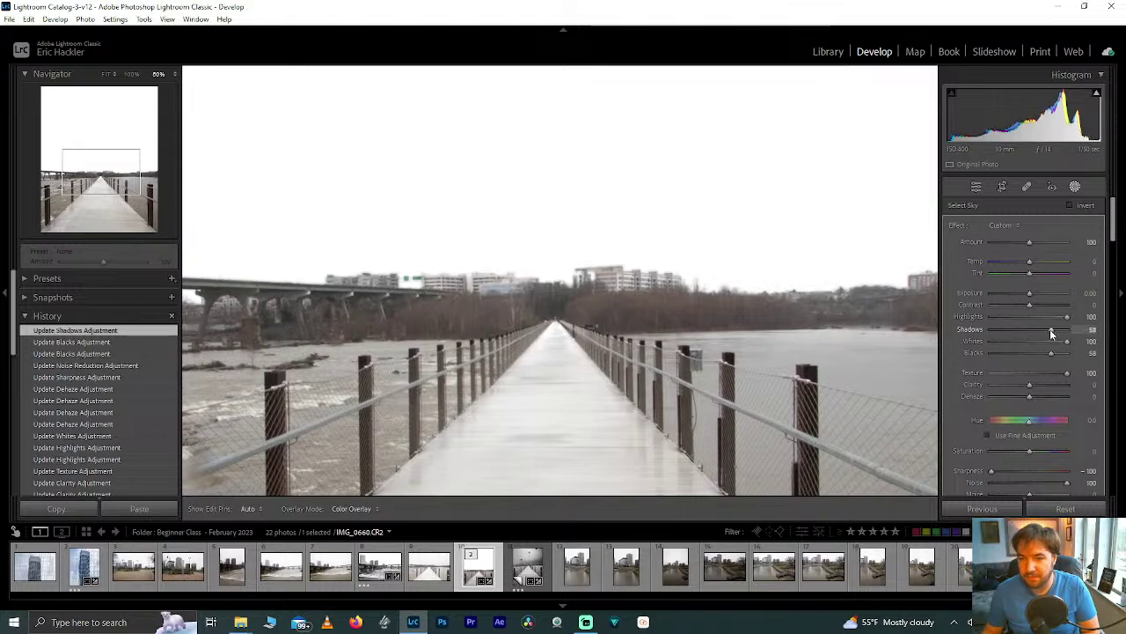
click(75, 174)
key(z)
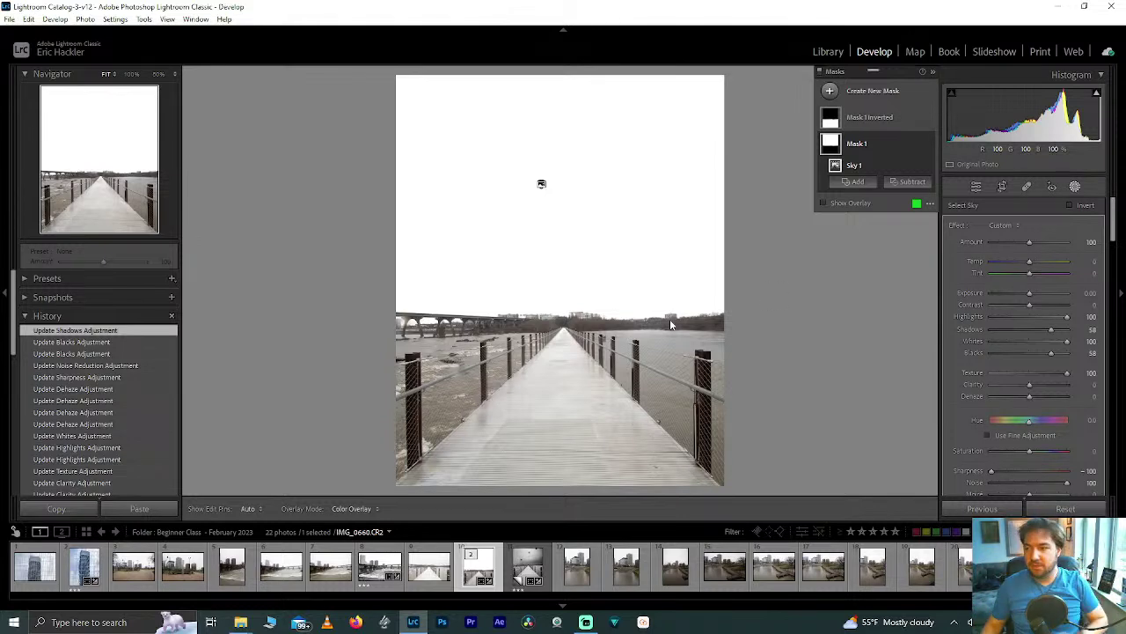
Try moving the colour photo up within the crop frame to cut away sky, and undo the crop change
click(1003, 187)
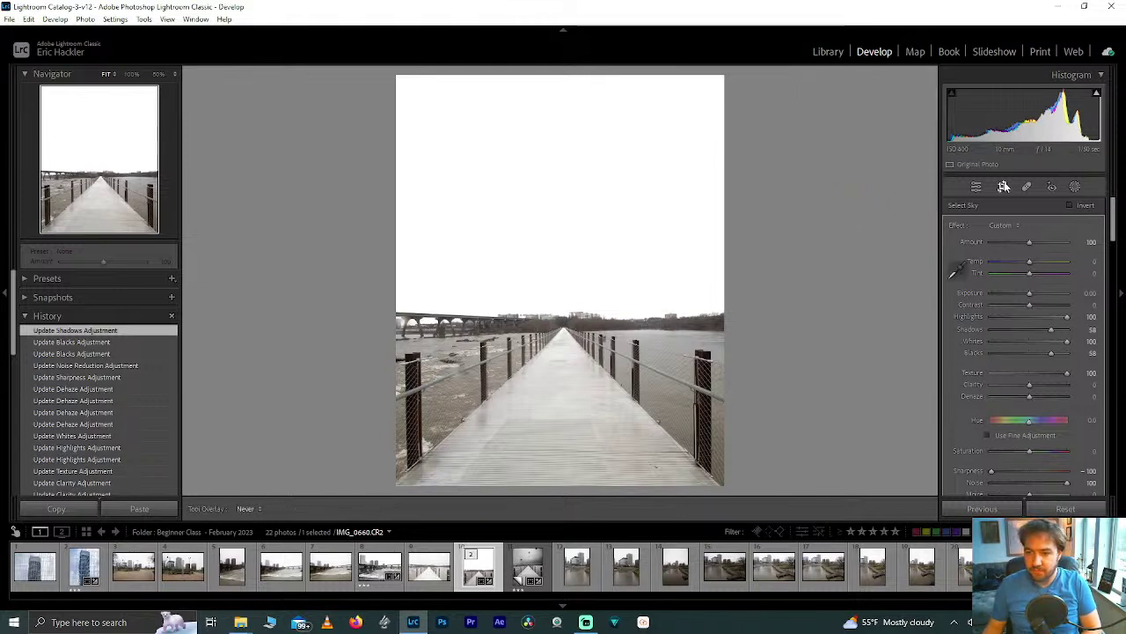
key(r)
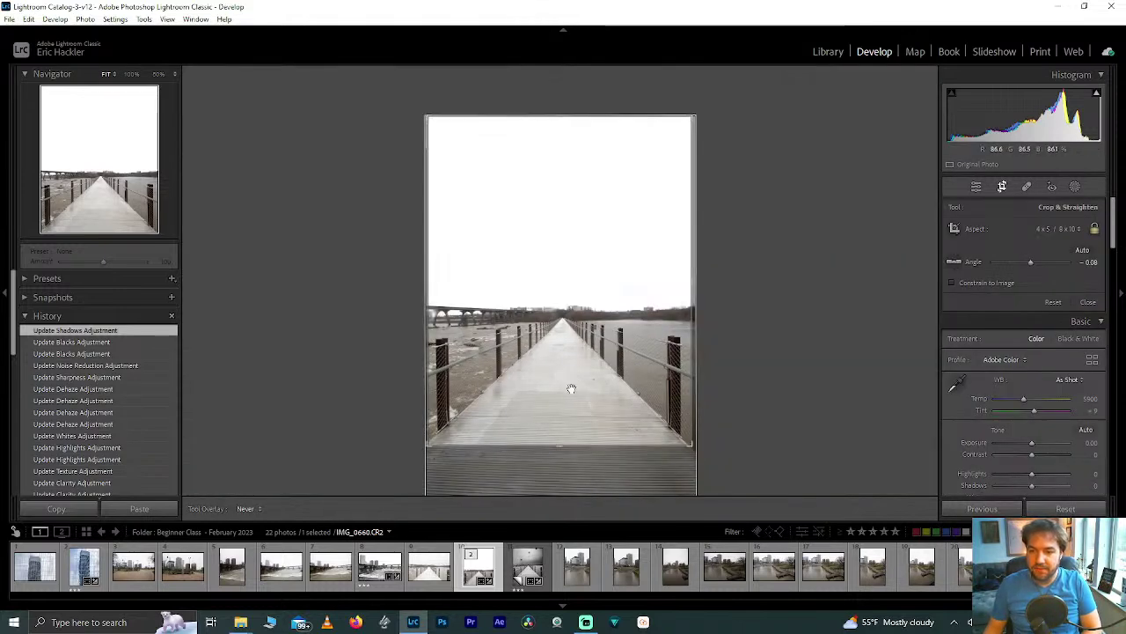
drag(566, 325, 566, 270)
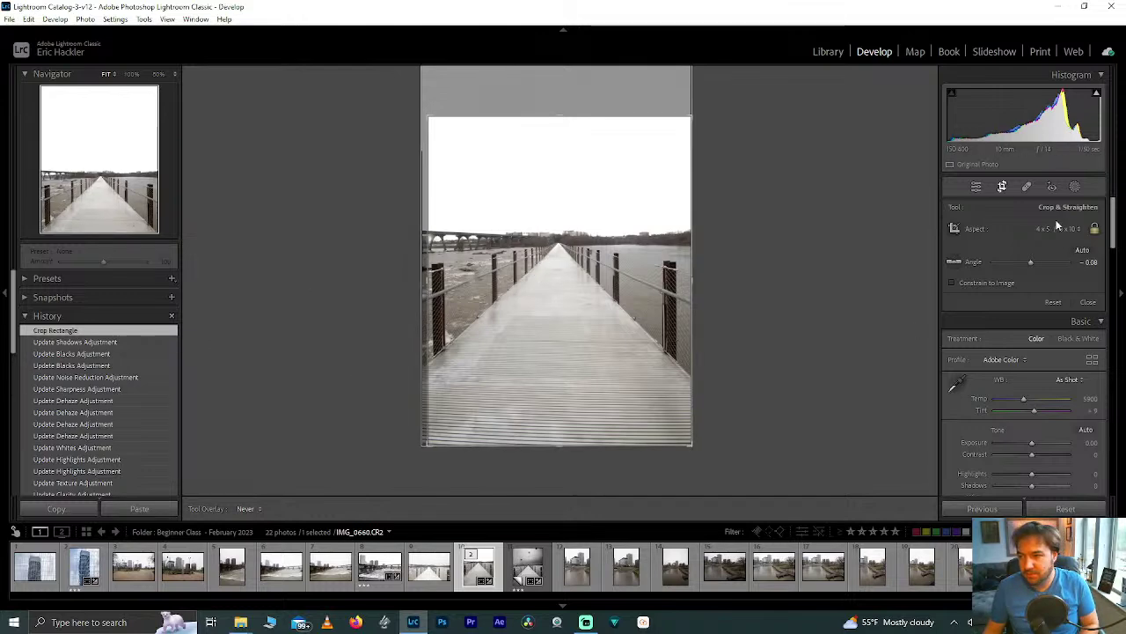
click(1004, 187)
key(ctrl+z)
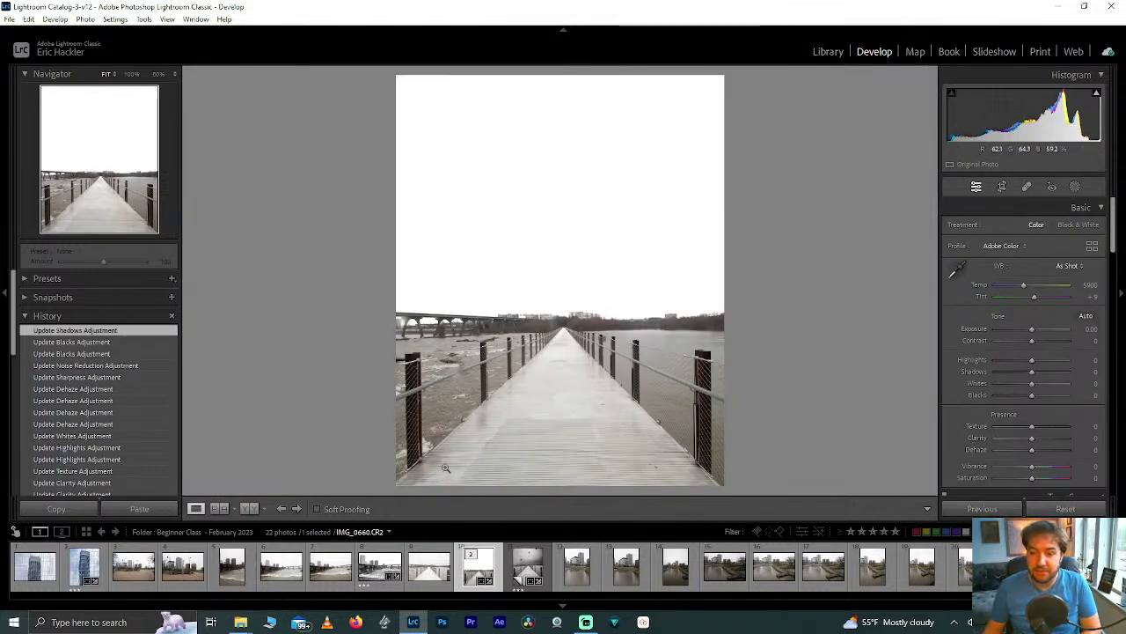
Examine the horizon on the colour photo and compare it with the black-and-white virtual copy
click(560, 328)
click(569, 330)
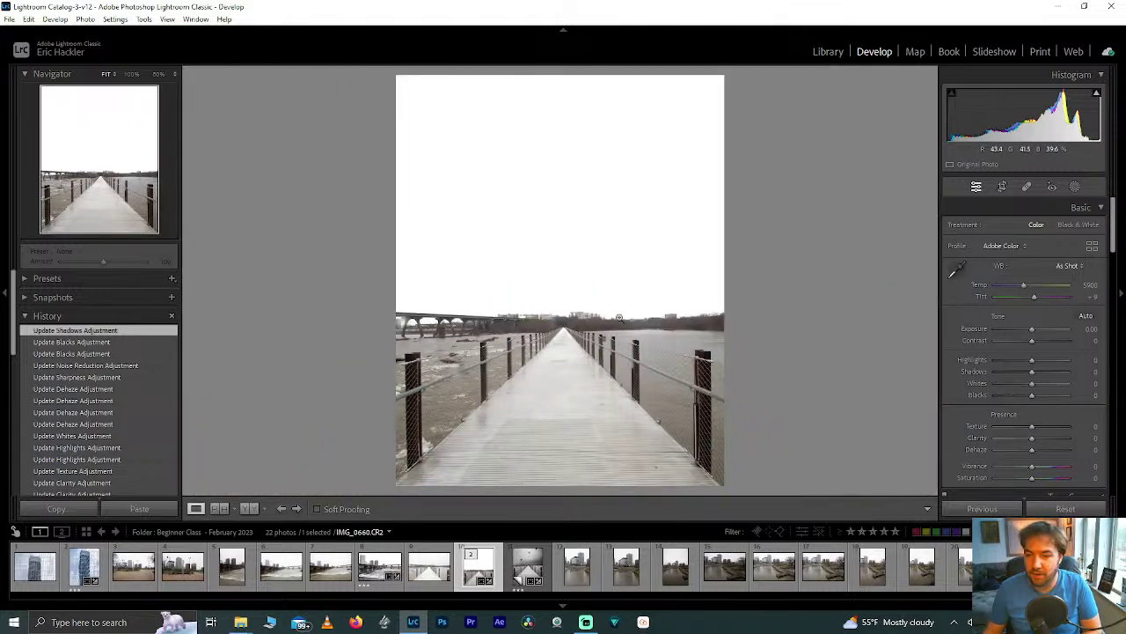
click(525, 571)
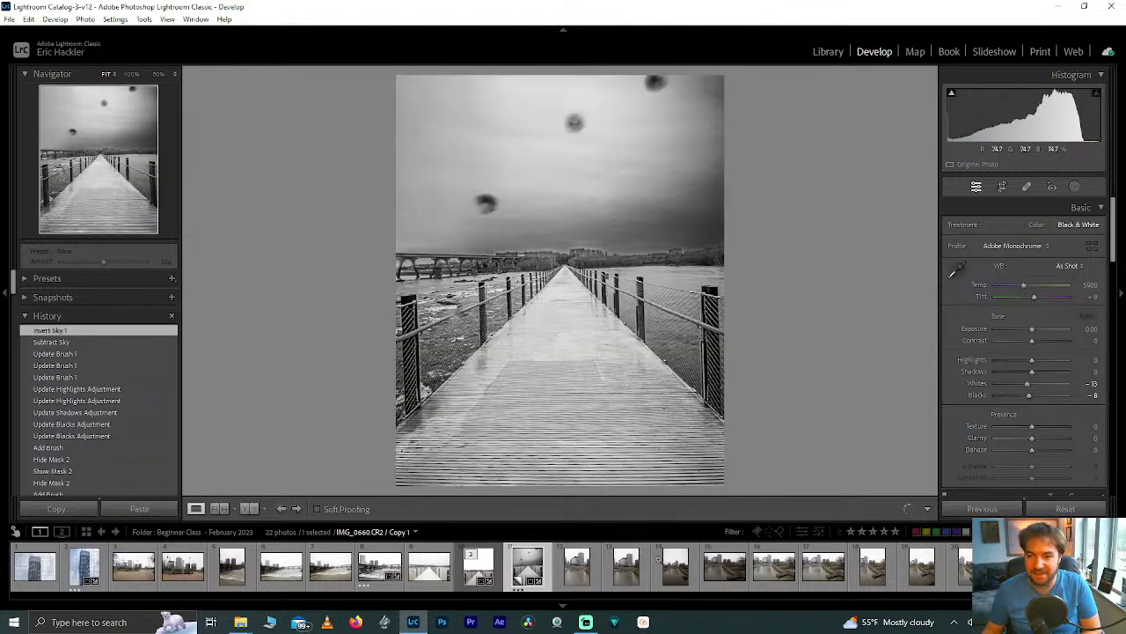
click(478, 568)
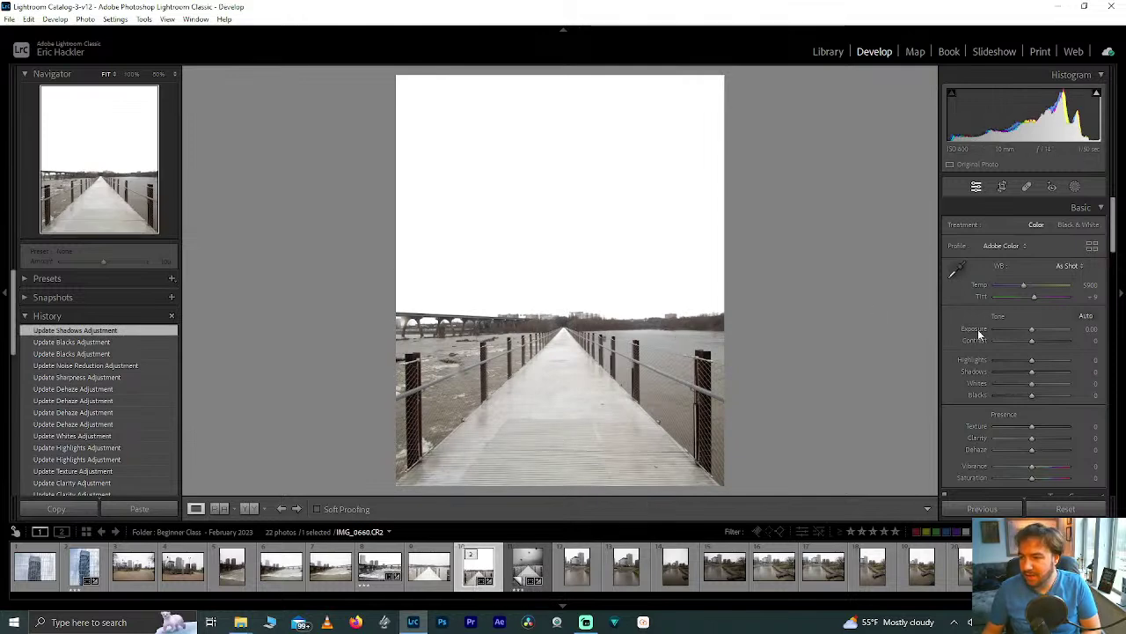
Reopen the colour photo's sky mask and lower its Saturation to -100
click(1075, 186)
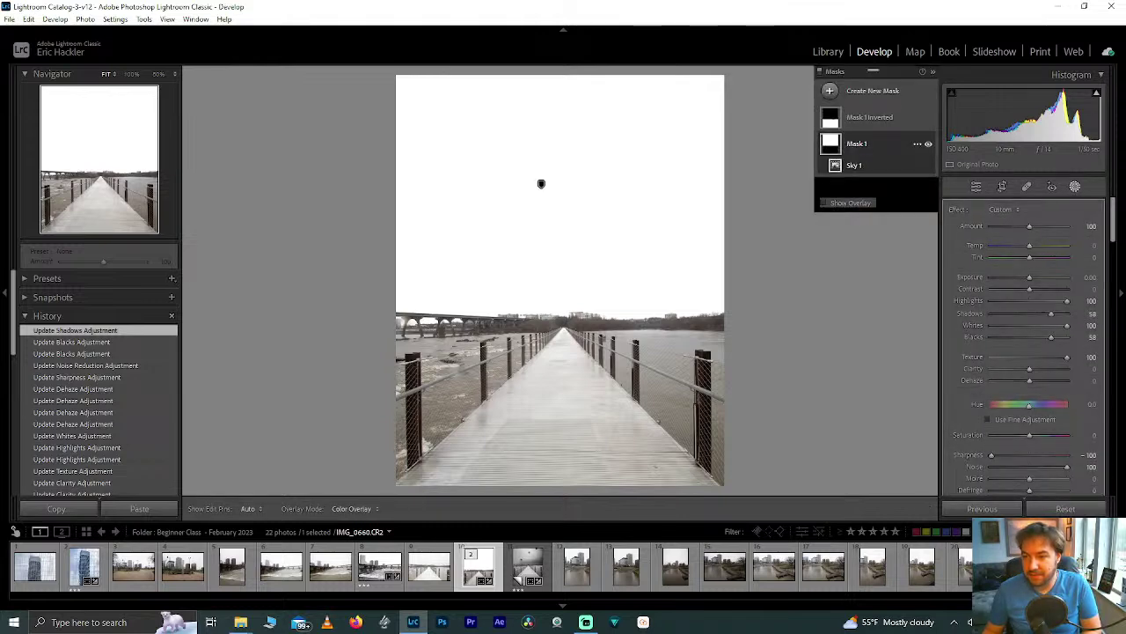
drag(1030, 450, 1110, 463)
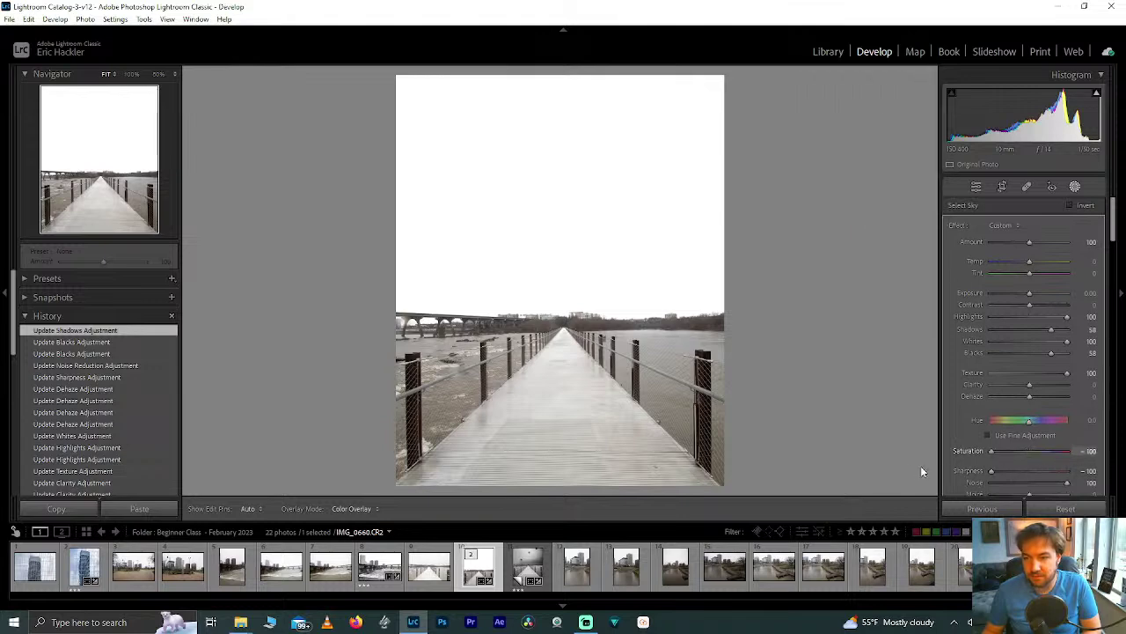
drag(946, 466, 943, 466)
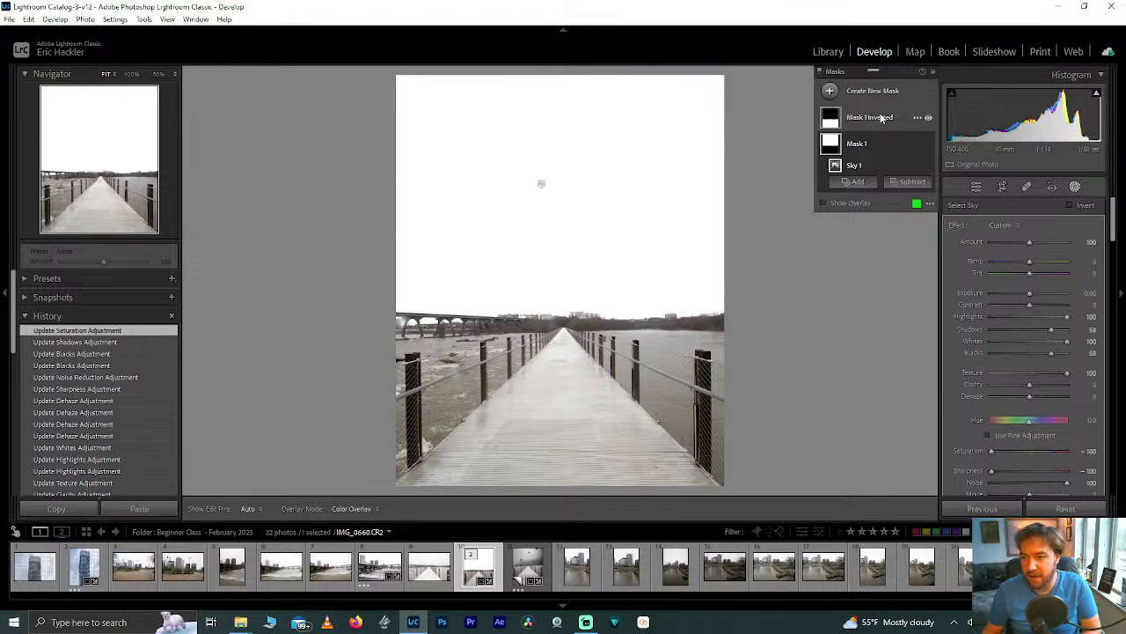
On the inverted foreground mask, try Saturation at 86, set Temp to 1, and reset Saturation to 0
click(880, 114)
drag(1029, 451, 1059, 452)
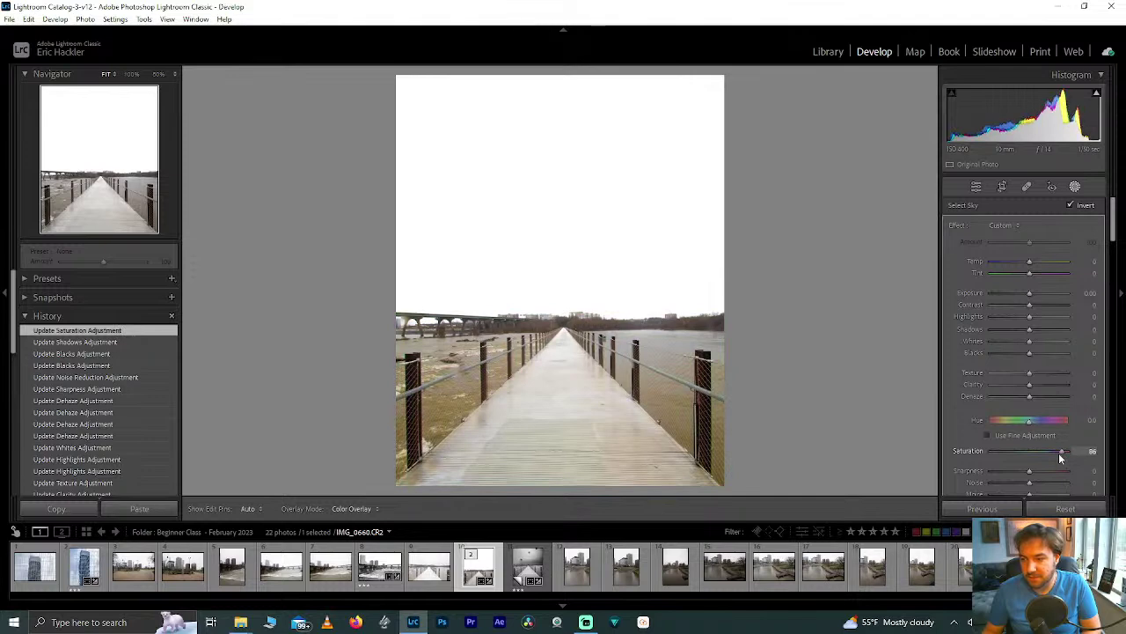
mouse_move(1029, 261)
mouse_down()
mouse_move(1014, 263)
mouse_move(1030, 263)
mouse_up()
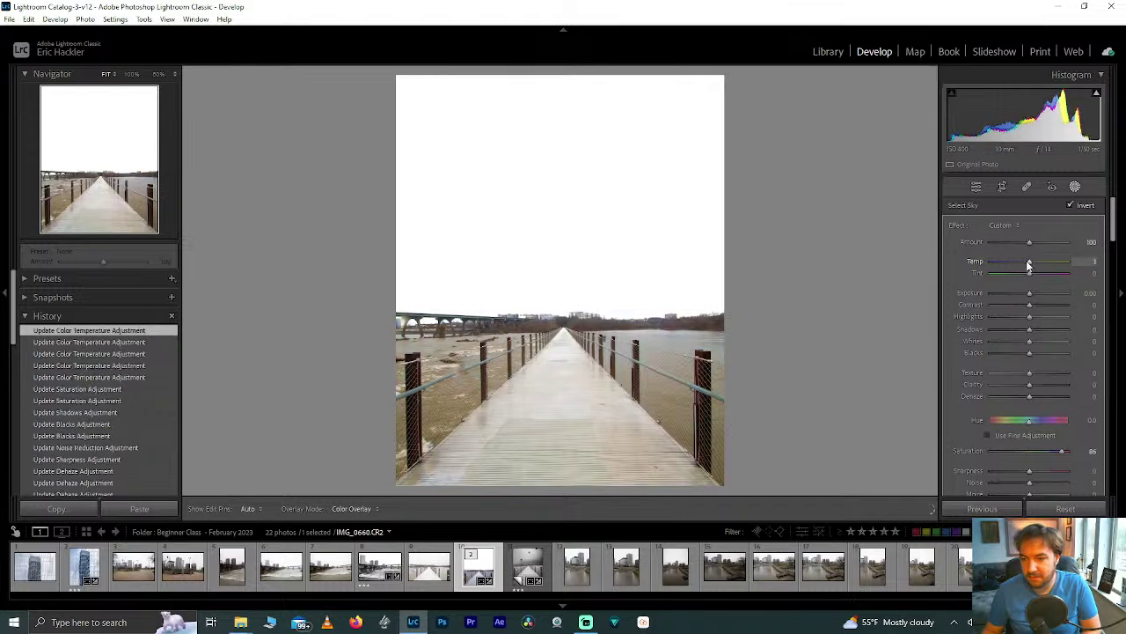
double_click(1063, 450)
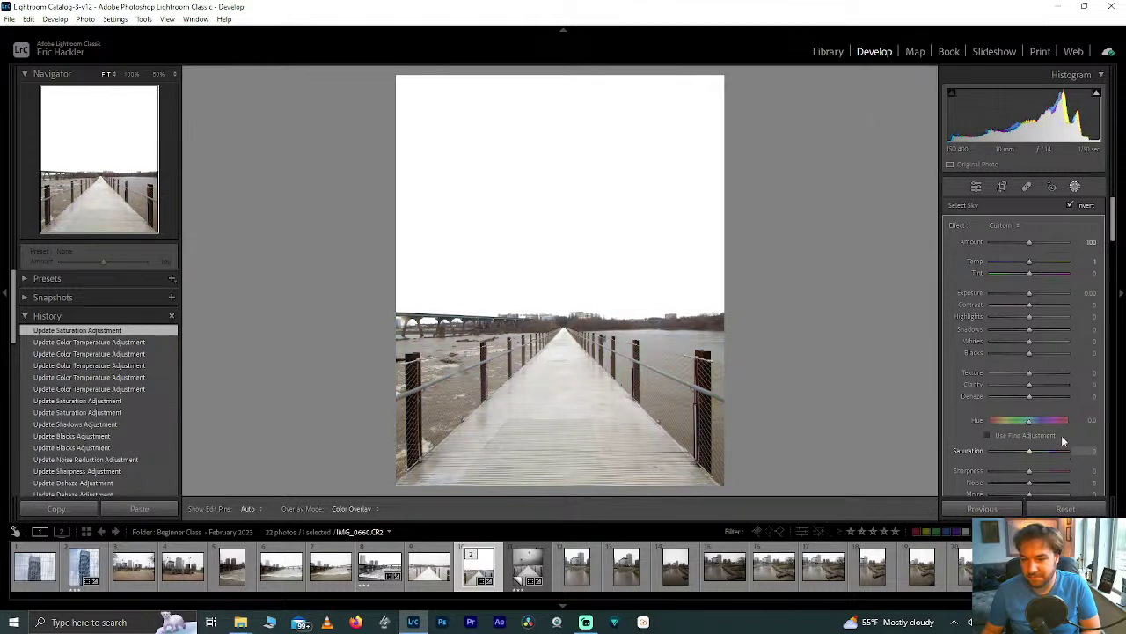
Set the foreground mask's Highlights to 71, Shadows to -33, Blacks to -26 and Texture to 100, trying Clarity and resetting it to 0
drag(1030, 317, 1094, 322)
drag(1008, 317, 1017, 351)
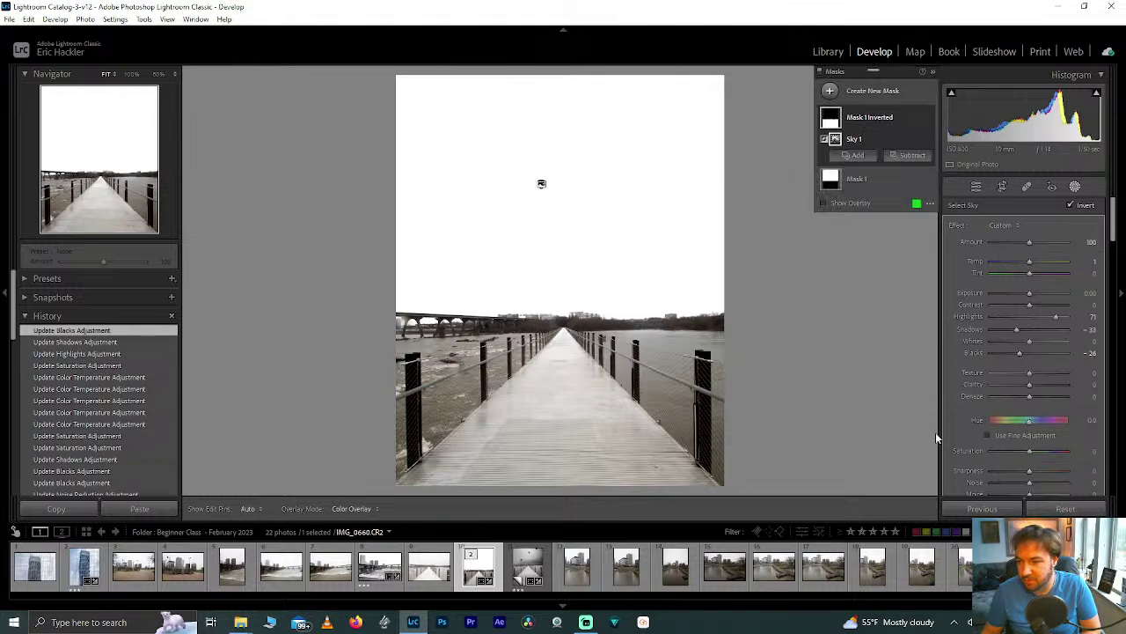
mouse_move(1031, 373)
mouse_down()
mouse_move(1110, 381)
mouse_move(1066, 371)
mouse_move(1076, 369)
mouse_move(1059, 384)
mouse_move(1096, 392)
mouse_move(1041, 384)
mouse_up()
double_click(1041, 383)
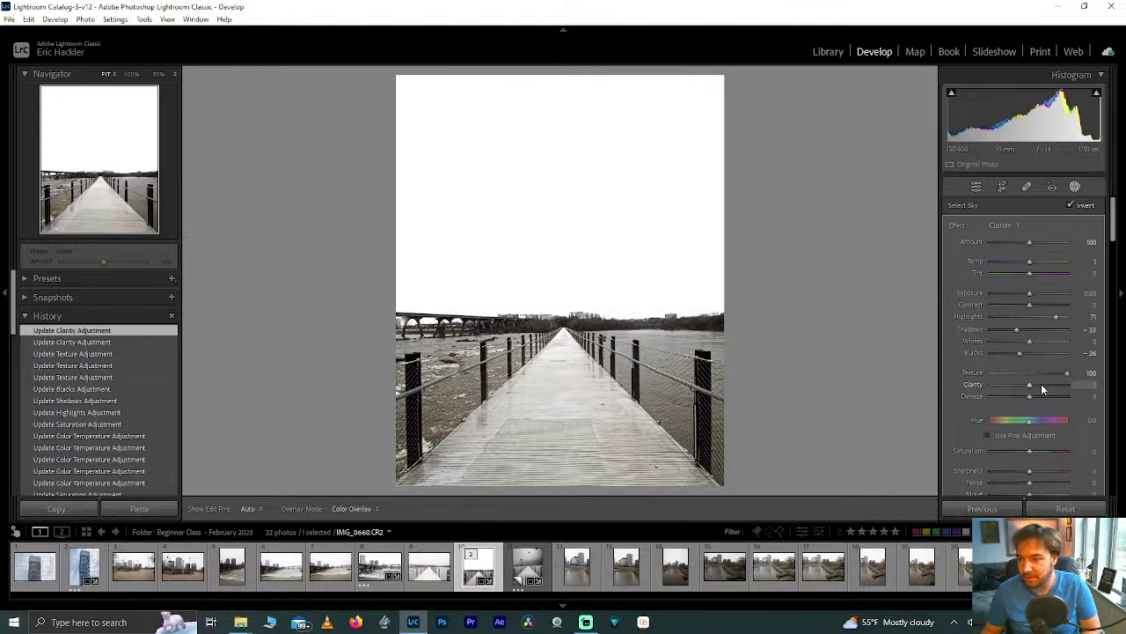
drag(1035, 383, 1035, 392)
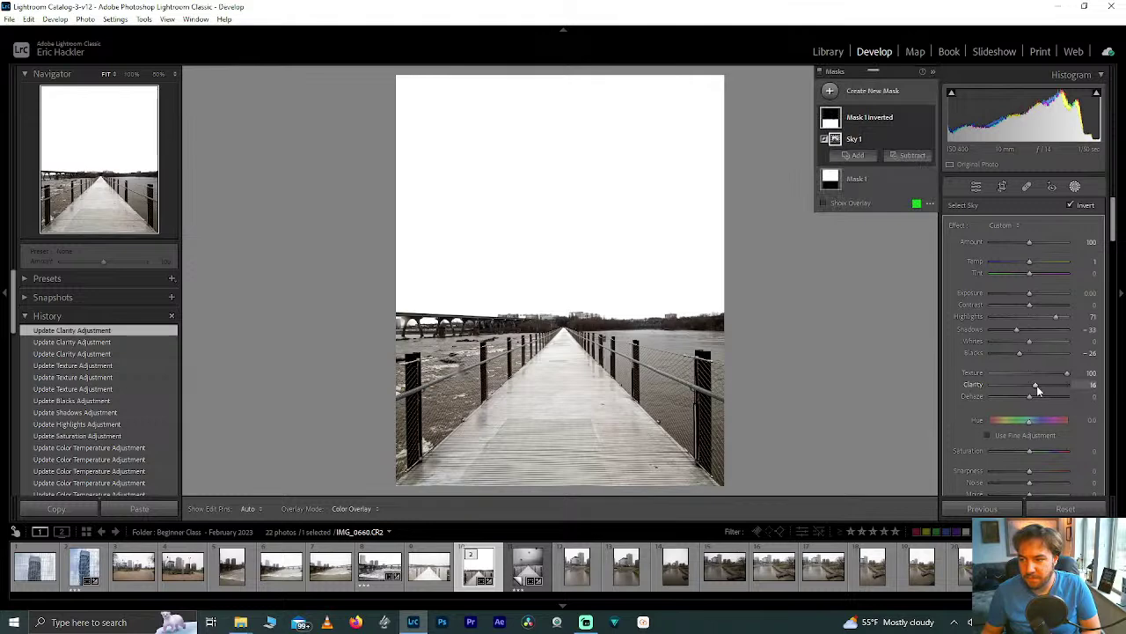
double_click(1034, 383)
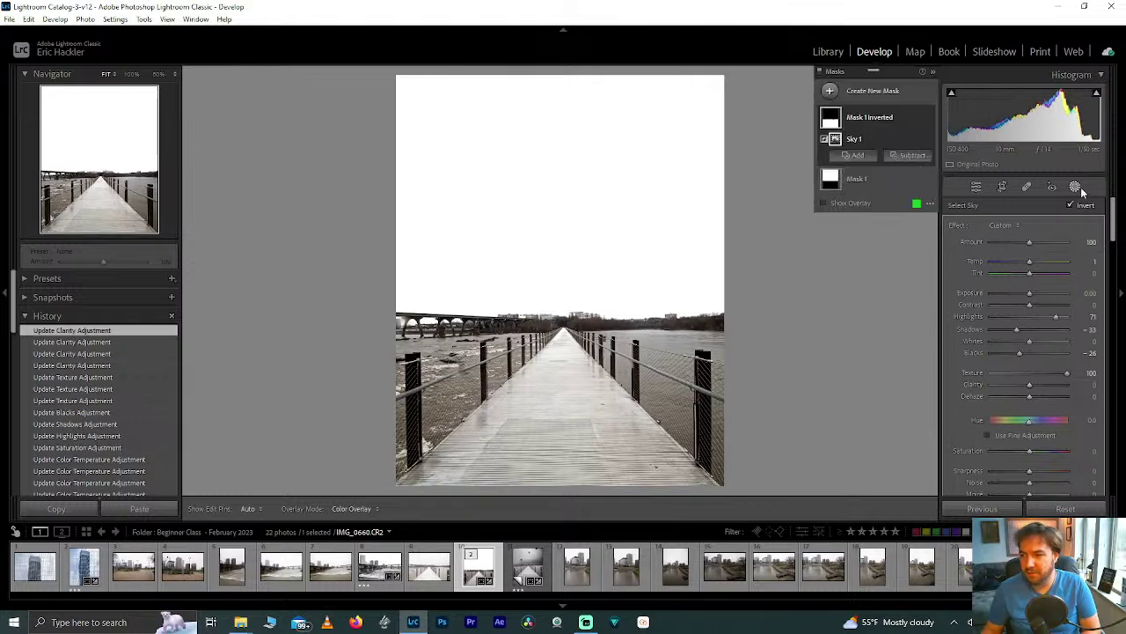
Add a new linear gradient mask placed diagonally along the boardwalk's right railing, covering the river and sky on the right
click(863, 89)
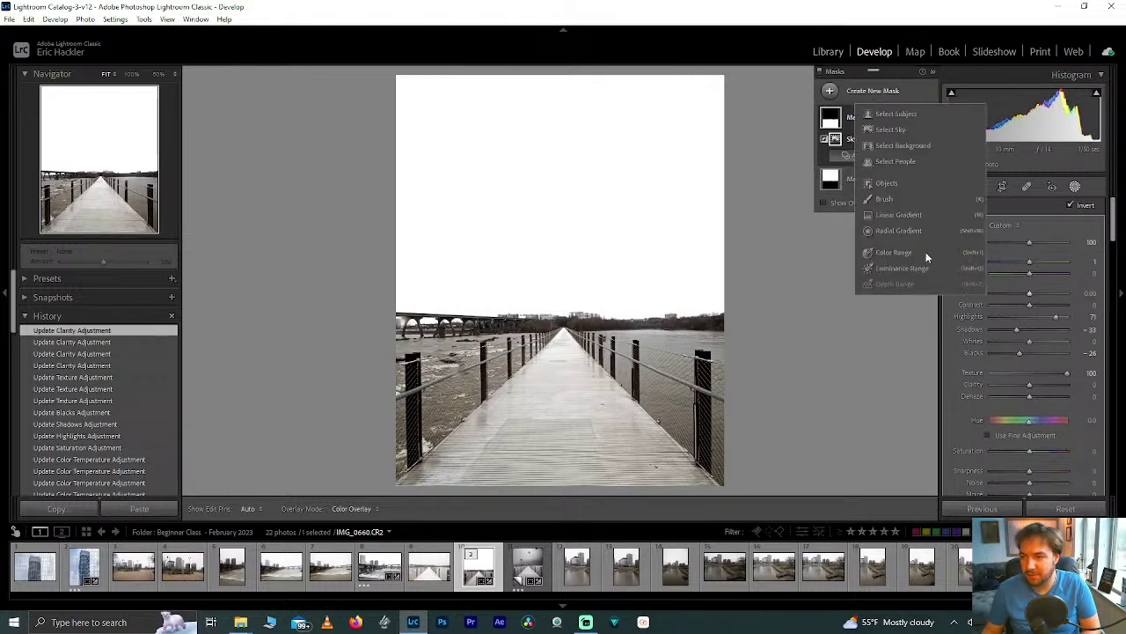
click(903, 213)
drag(541, 183, 630, 396)
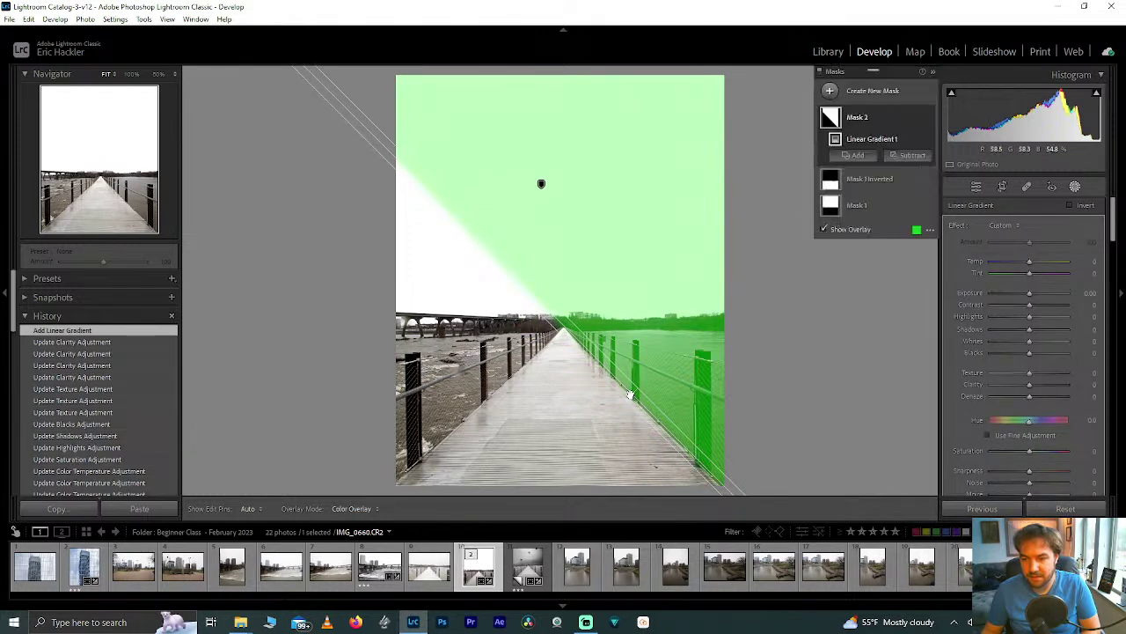
Add a second linear gradient to the mask along the boardwalk's left railing, covering the river on that side, and subtract the sky
click(854, 155)
click(928, 282)
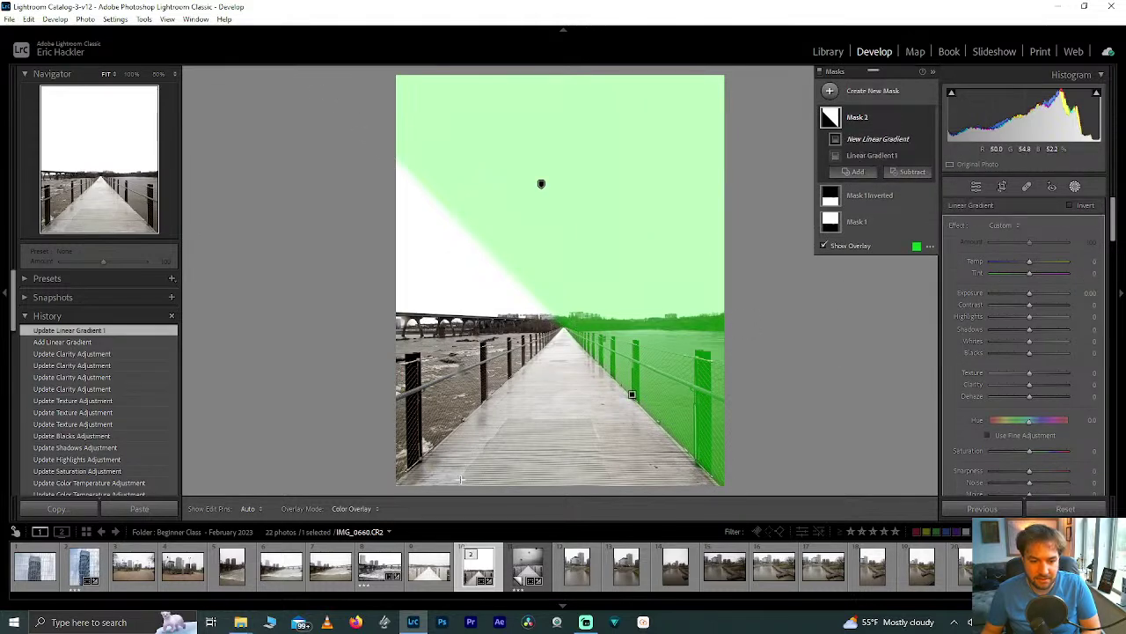
mouse_move(527, 457)
mouse_down()
mouse_move(494, 455)
mouse_move(531, 440)
mouse_up()
drag(529, 440, 491, 394)
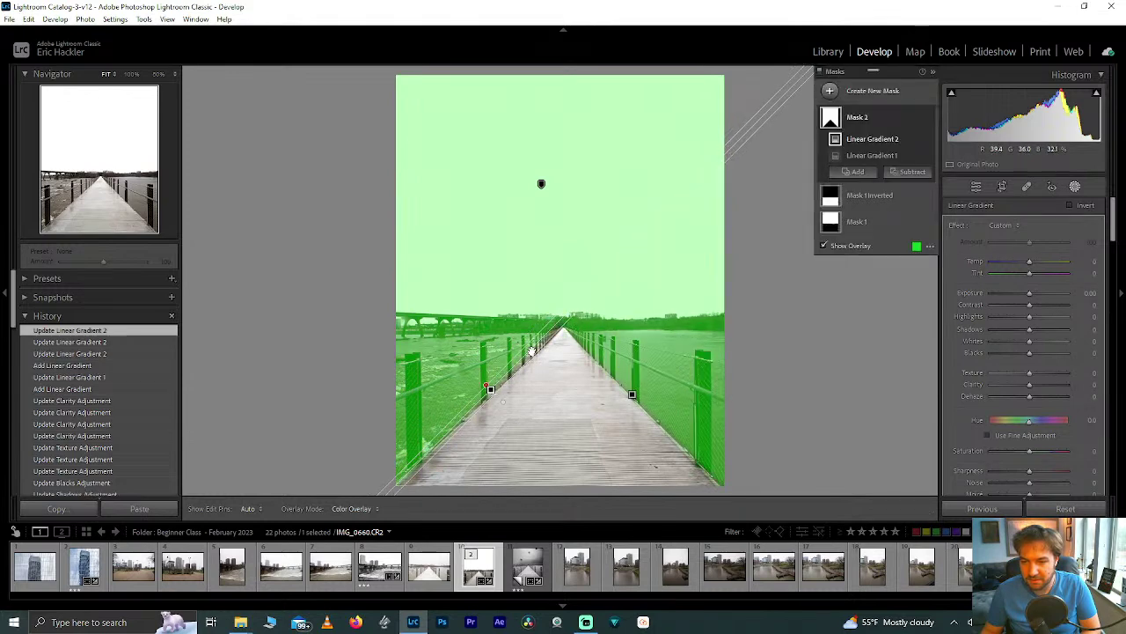
drag(502, 397, 545, 359)
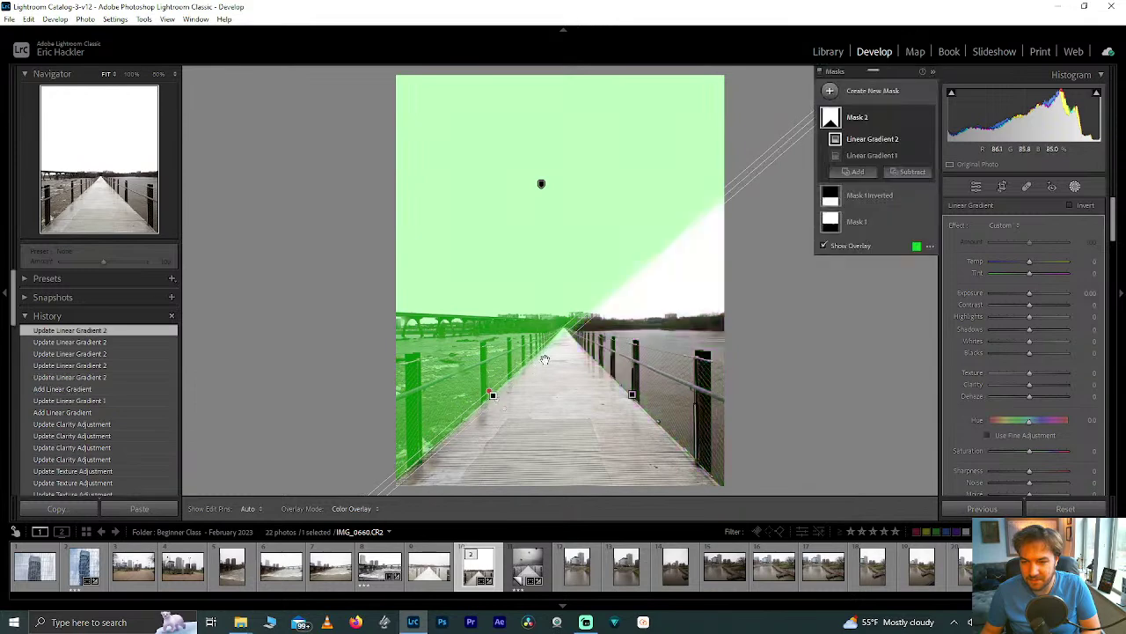
drag(497, 397, 505, 409)
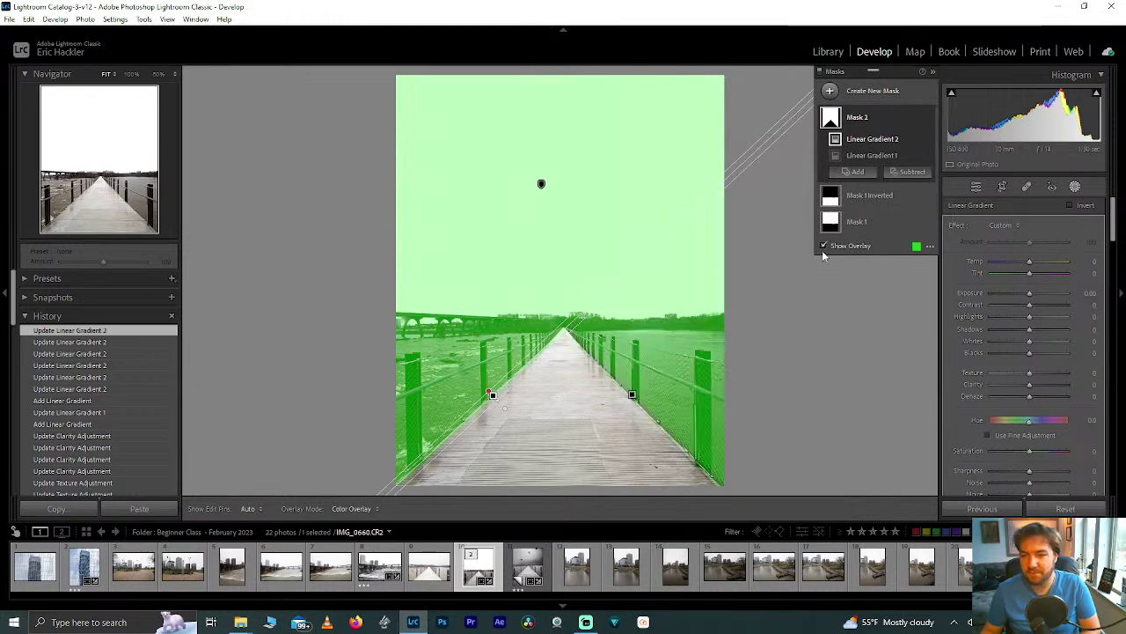
click(911, 172)
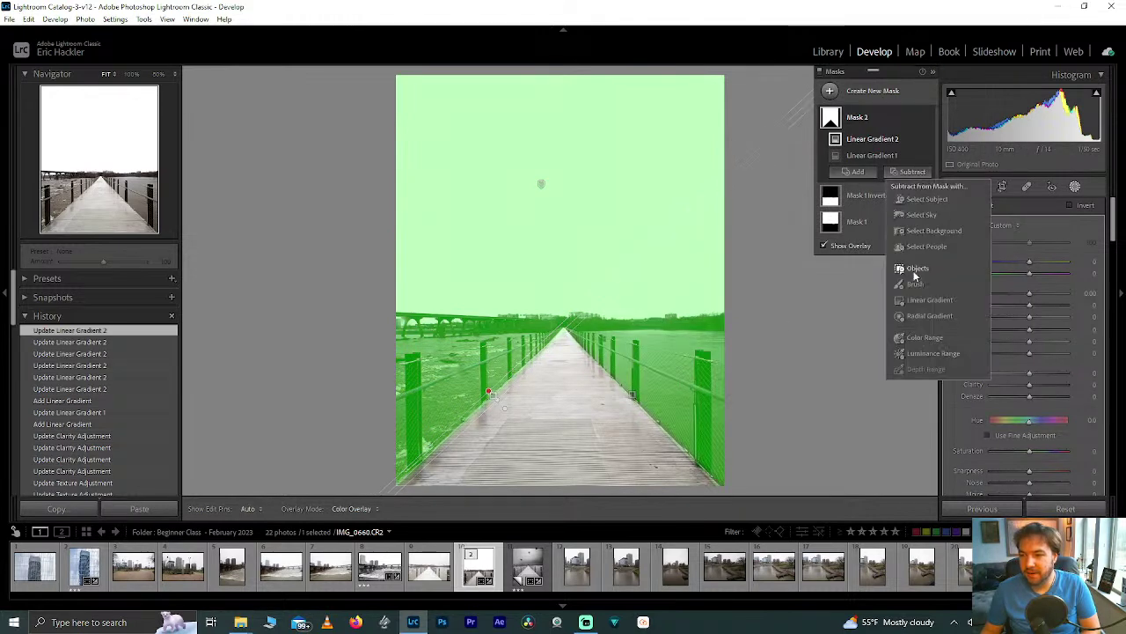
click(921, 215)
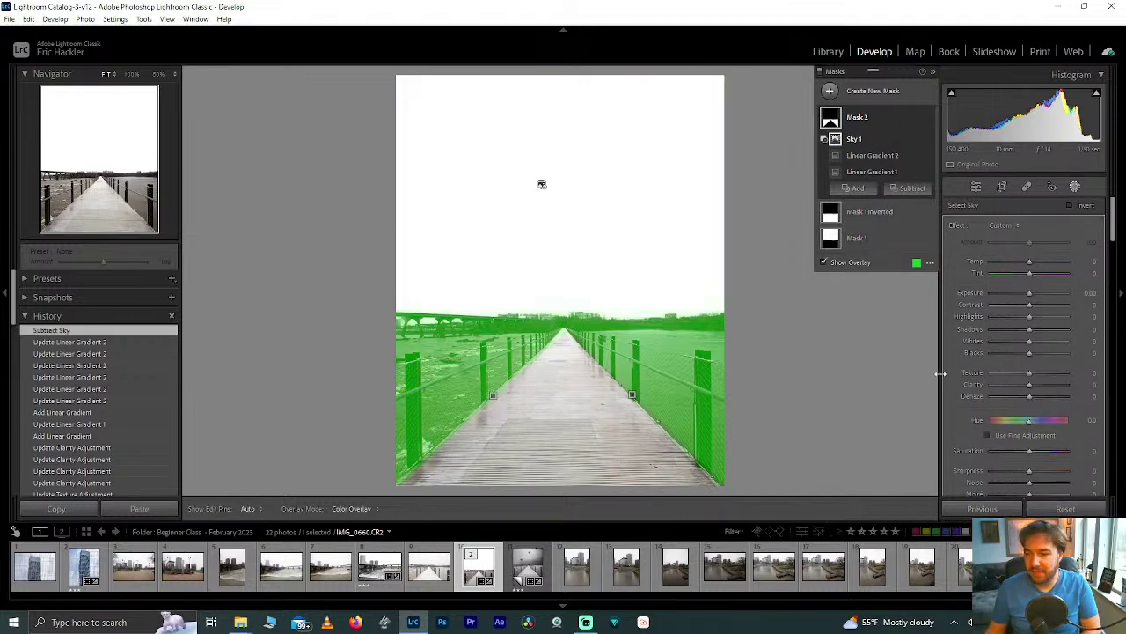
Set the river mask's Clarity to 100, Shadows to 50, Blacks to -38, Texture to 60 and Dehaze to -19, and nudge its right-railing gradient
drag(1037, 384, 1110, 385)
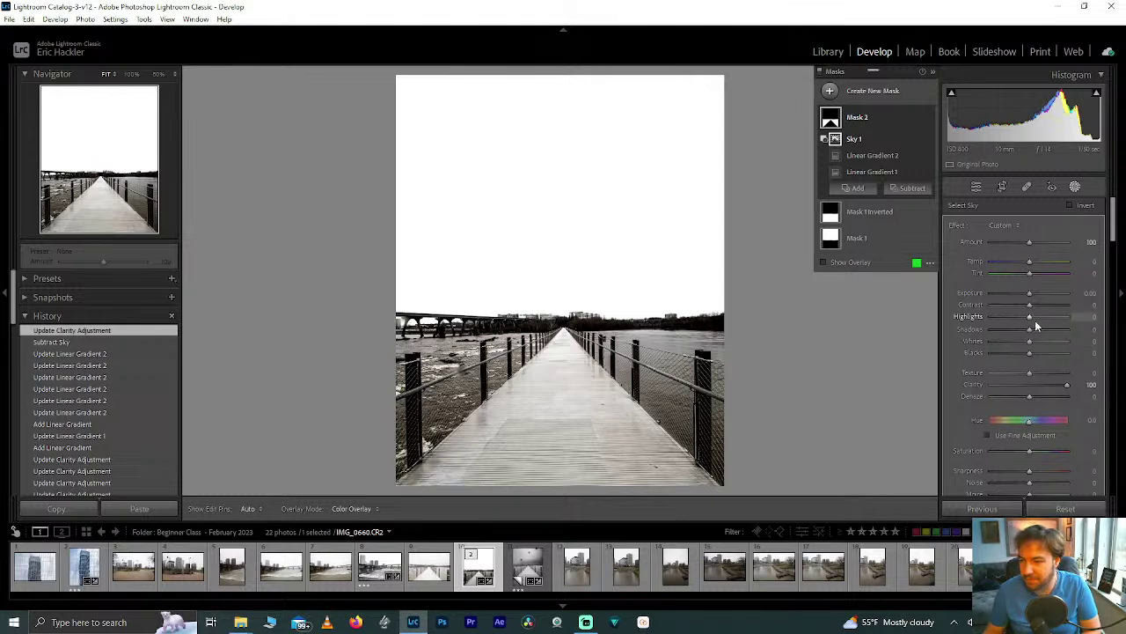
drag(1032, 334, 1017, 400)
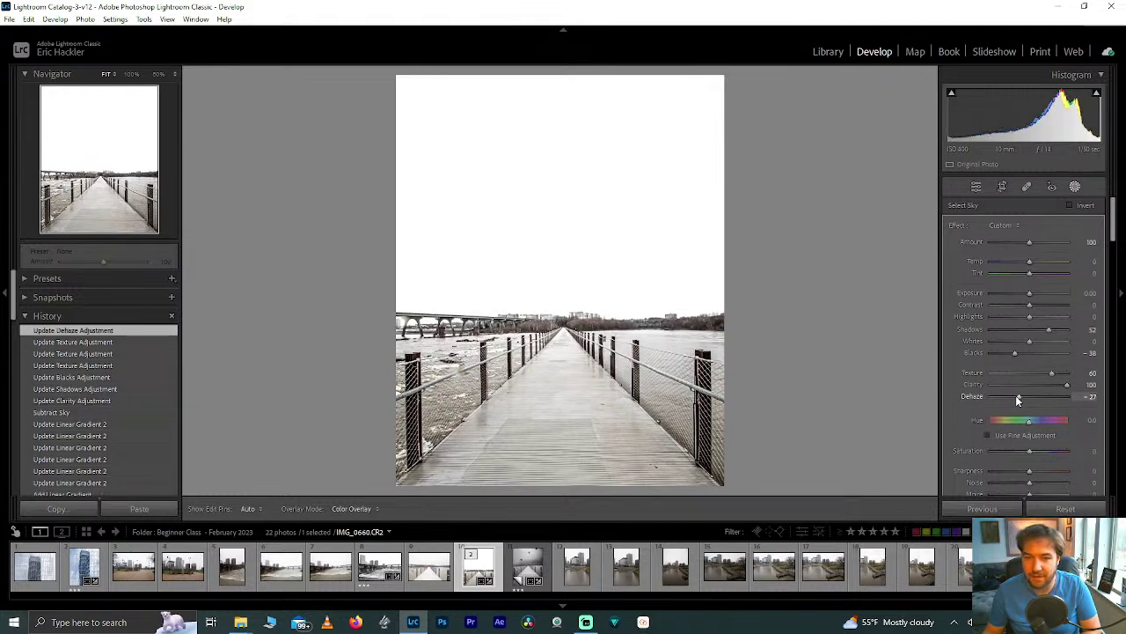
drag(1017, 400, 1020, 401)
double_click(1049, 330)
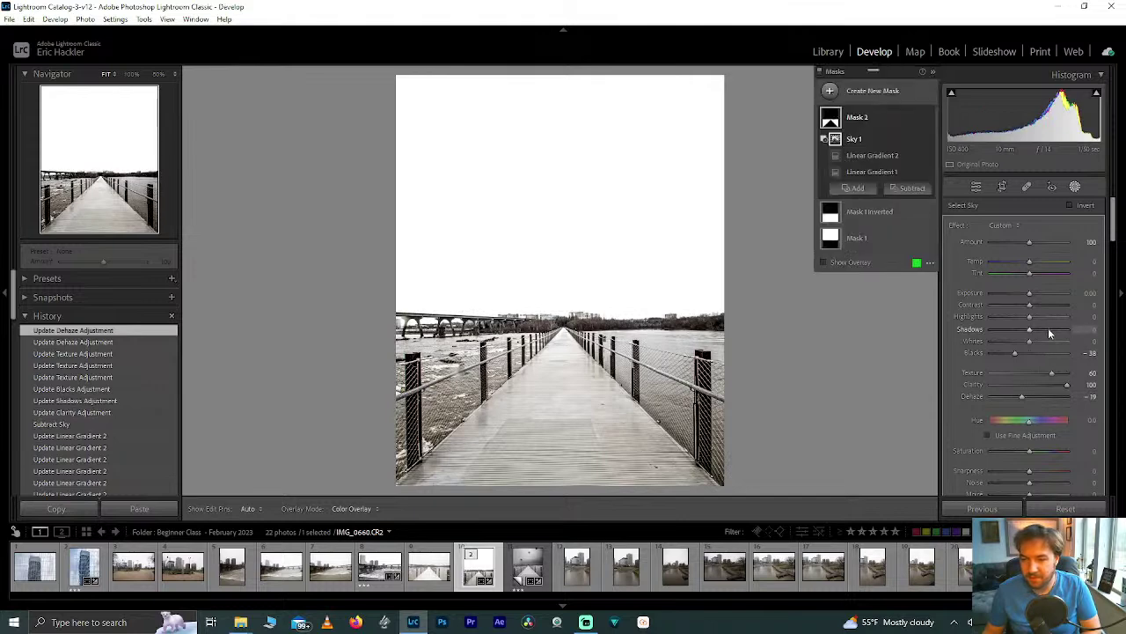
drag(1030, 331, 1047, 331)
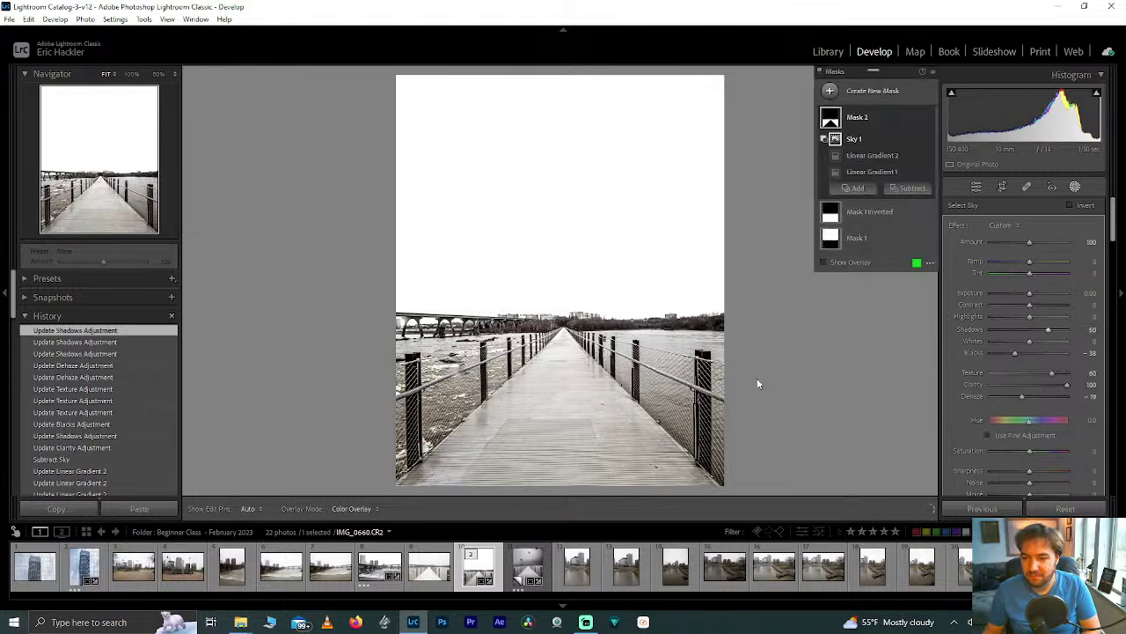
click(633, 393)
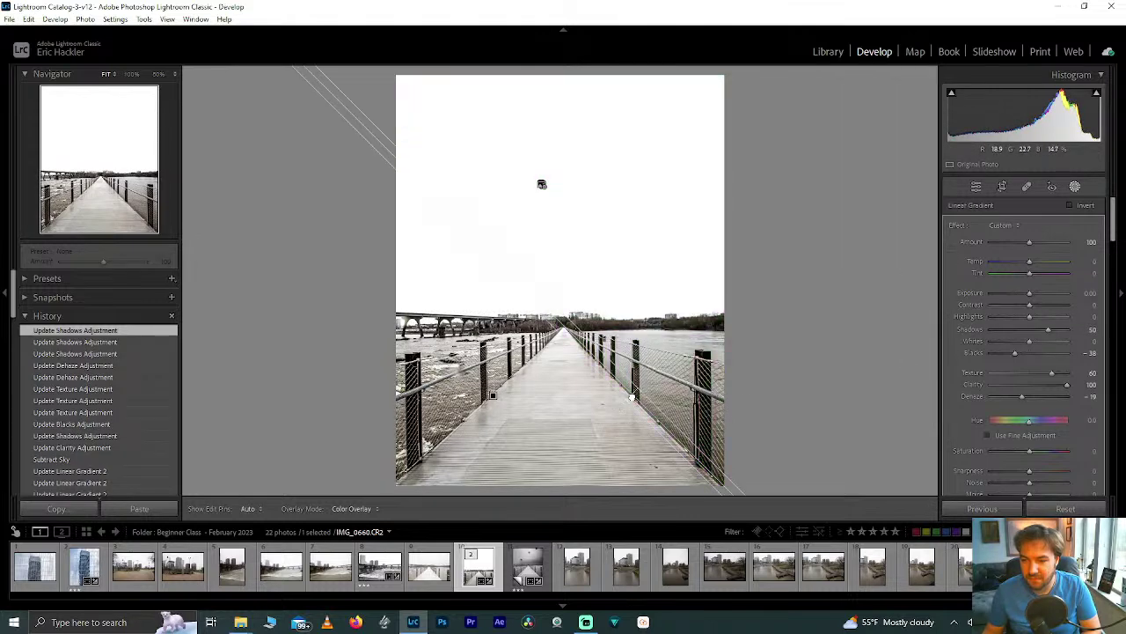
click(628, 396)
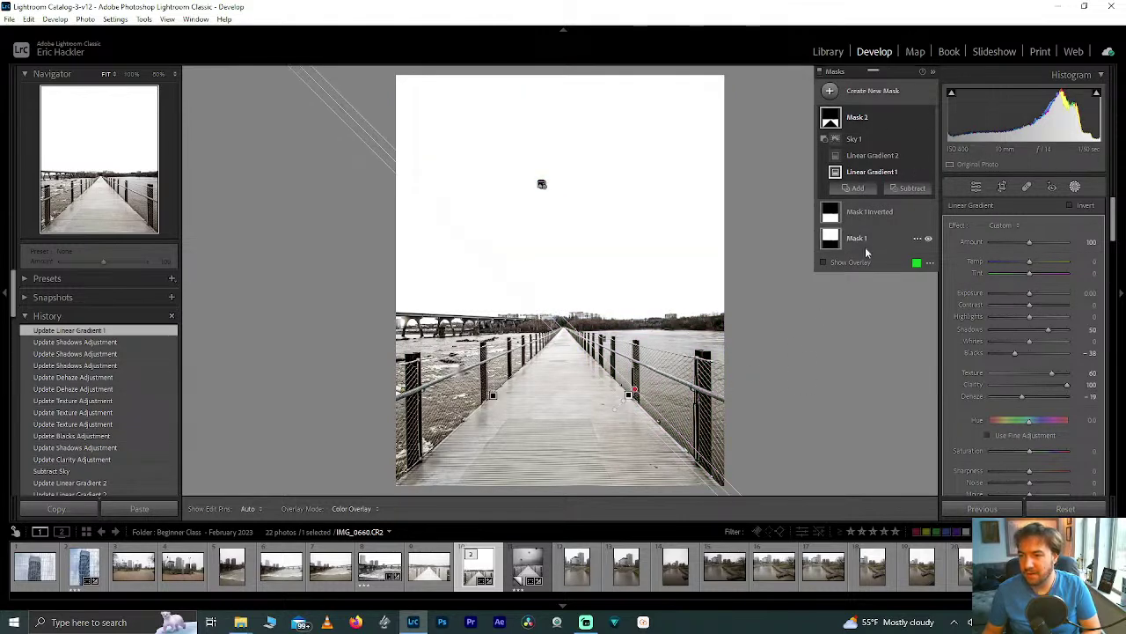
Set the whole photo's Red Saturation to +49 and Orange to +74, trying Yellow, Aqua, Blue and Magenta and resetting them to 0
click(977, 186)
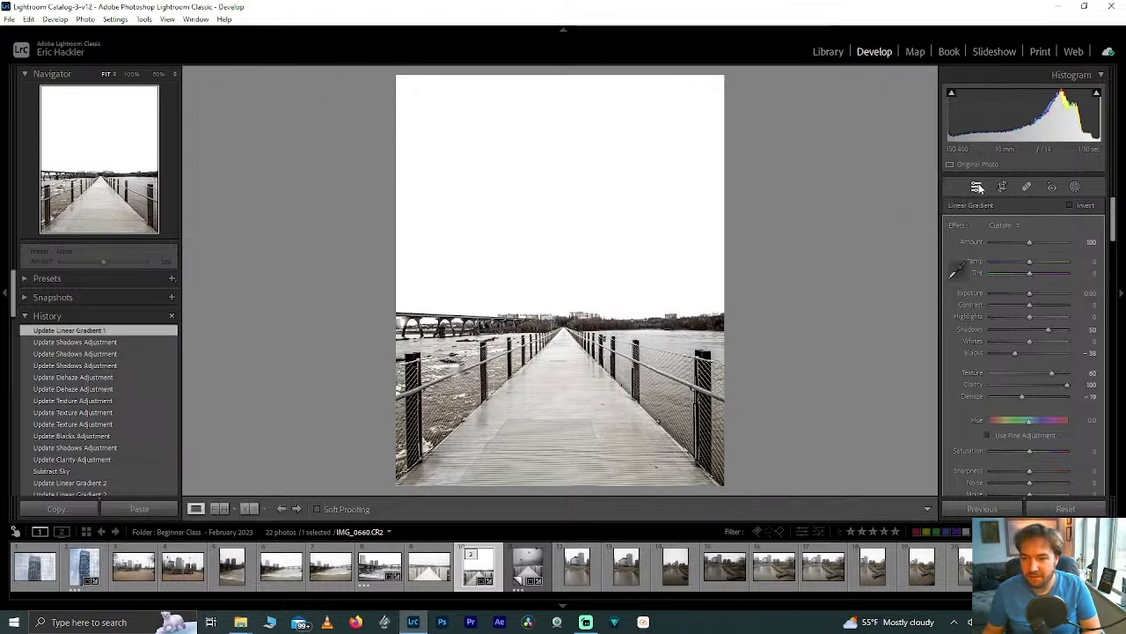
scroll(1025, 361, down, 4)
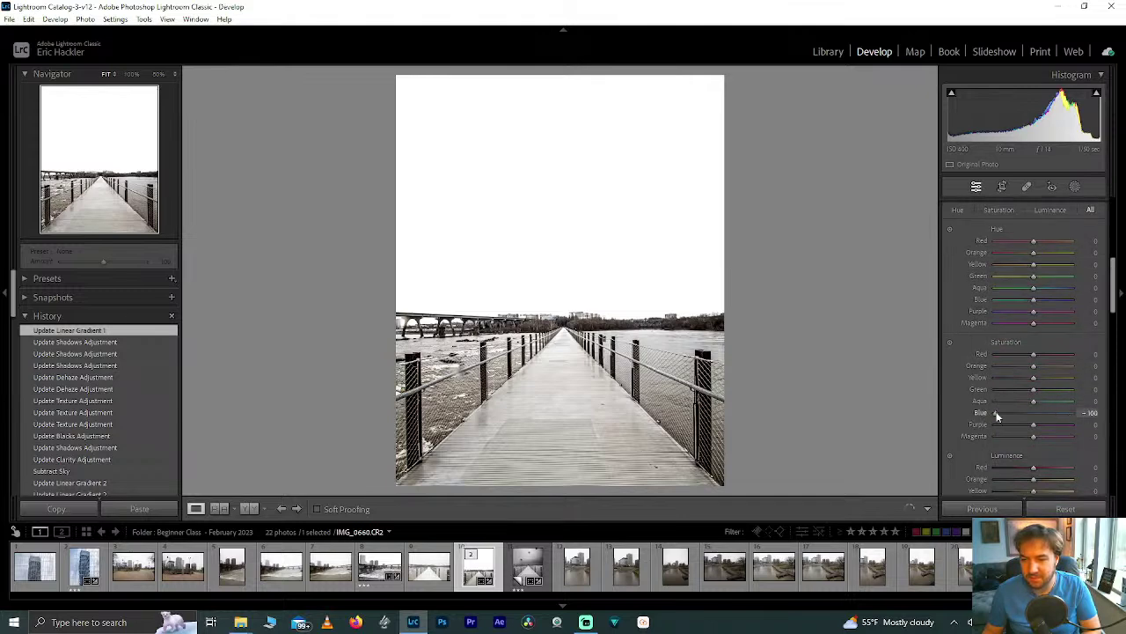
drag(1033, 415, 1107, 381)
double_click(1037, 412)
drag(1002, 379, 1106, 370)
double_click(1006, 375)
drag(972, 370, 1052, 354)
drag(1033, 436, 1113, 404)
double_click(1032, 435)
drag(1028, 402, 1028, 402)
double_click(1027, 403)
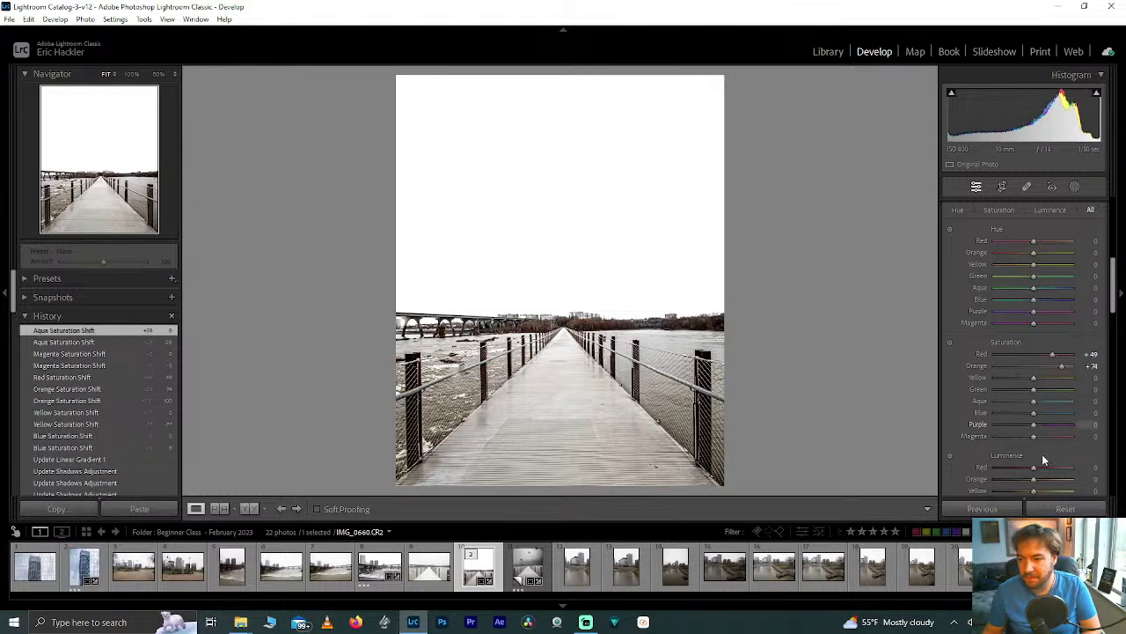
Set the whole photo's Orange Luminance to +31, trying Yellow and Red Luminance and resetting them to 0
mouse_move(1032, 484)
mouse_down()
mouse_move(1053, 488)
mouse_move(1010, 485)
mouse_move(1072, 491)
mouse_move(1060, 491)
mouse_move(1087, 470)
mouse_move(926, 476)
mouse_move(1041, 475)
mouse_move(1102, 490)
mouse_move(1045, 479)
mouse_up()
double_click(1061, 491)
double_click(1033, 469)
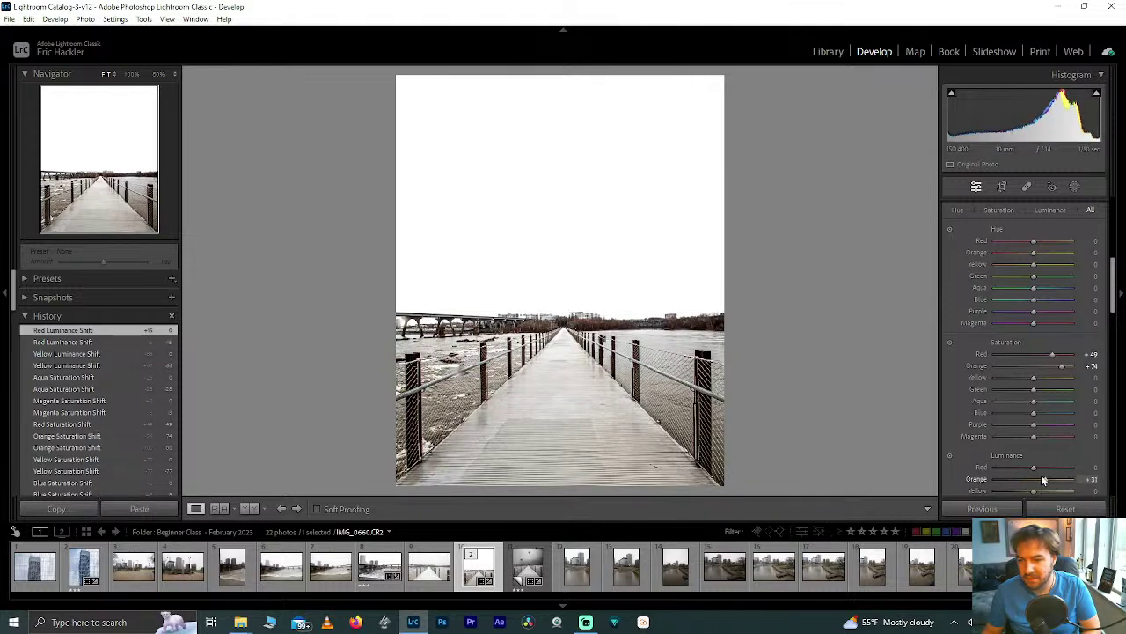
Reopen the river mask and cool it by setting Temp to -15
click(1074, 187)
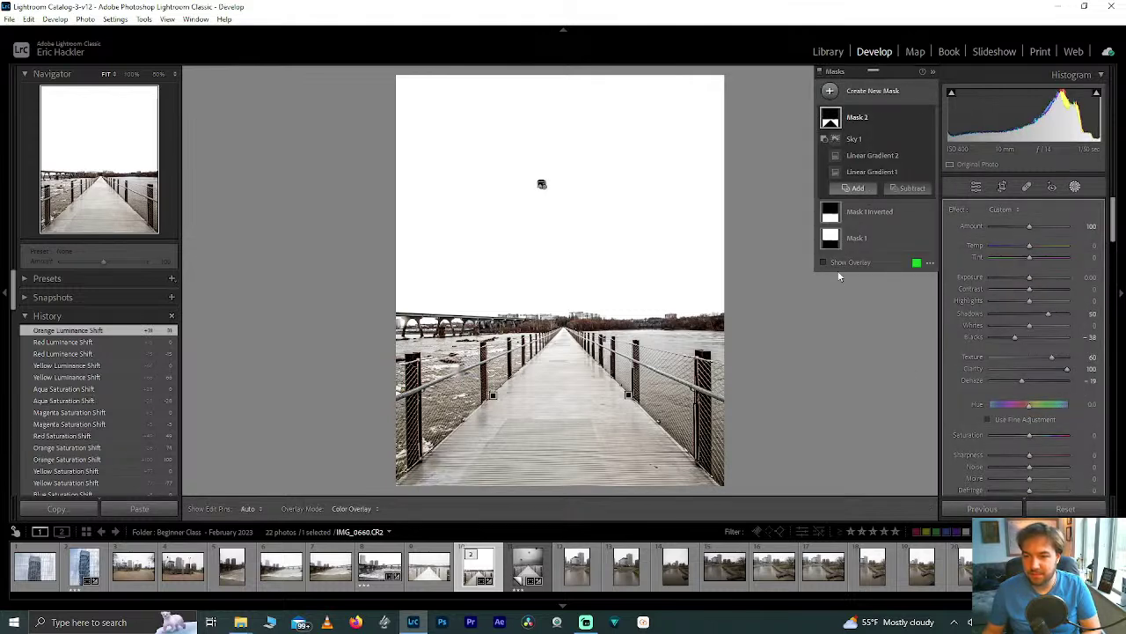
drag(1030, 246, 1014, 254)
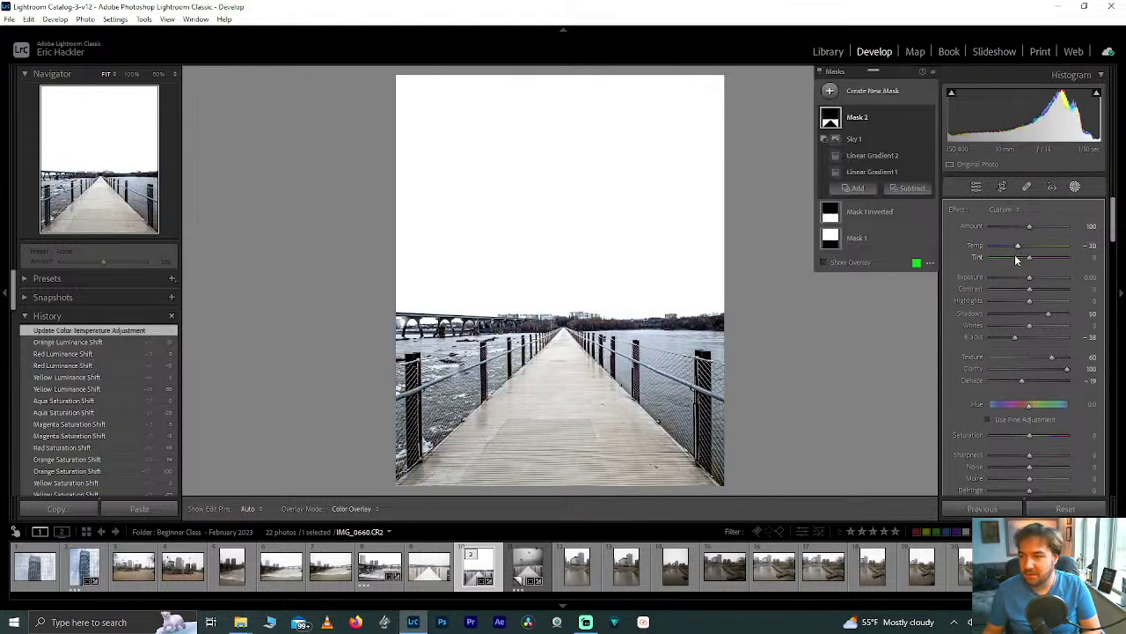
click(1089, 245)
text(-15)
key(Return)
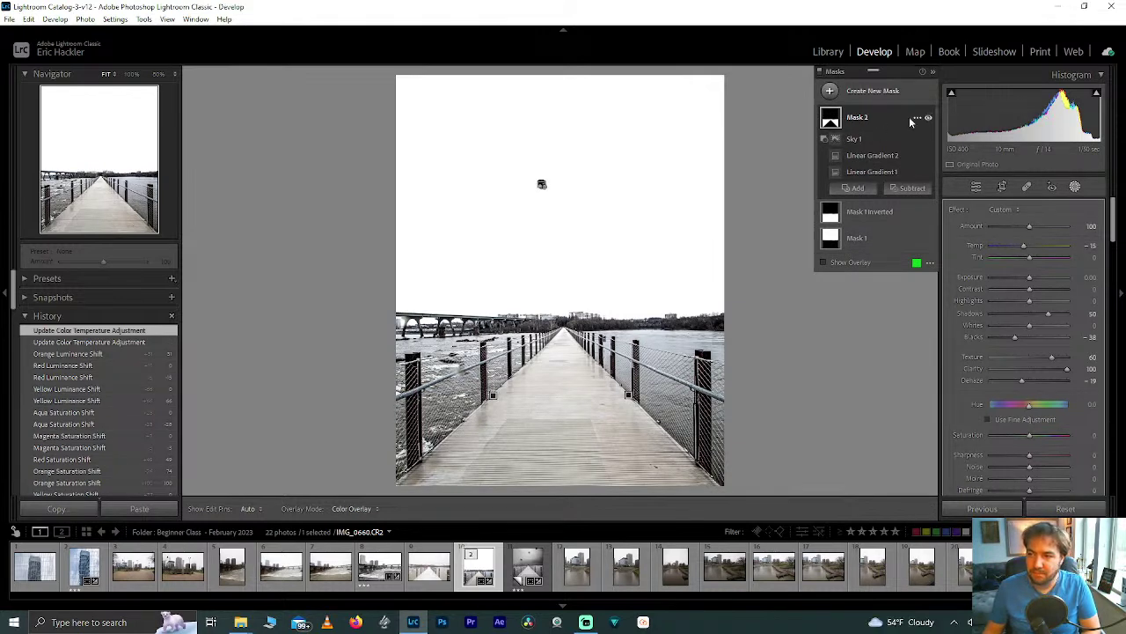
Duplicate and invert the river mask, and delete the sky component from the copy so it covers only the boardwalk
click(917, 120)
click(980, 154)
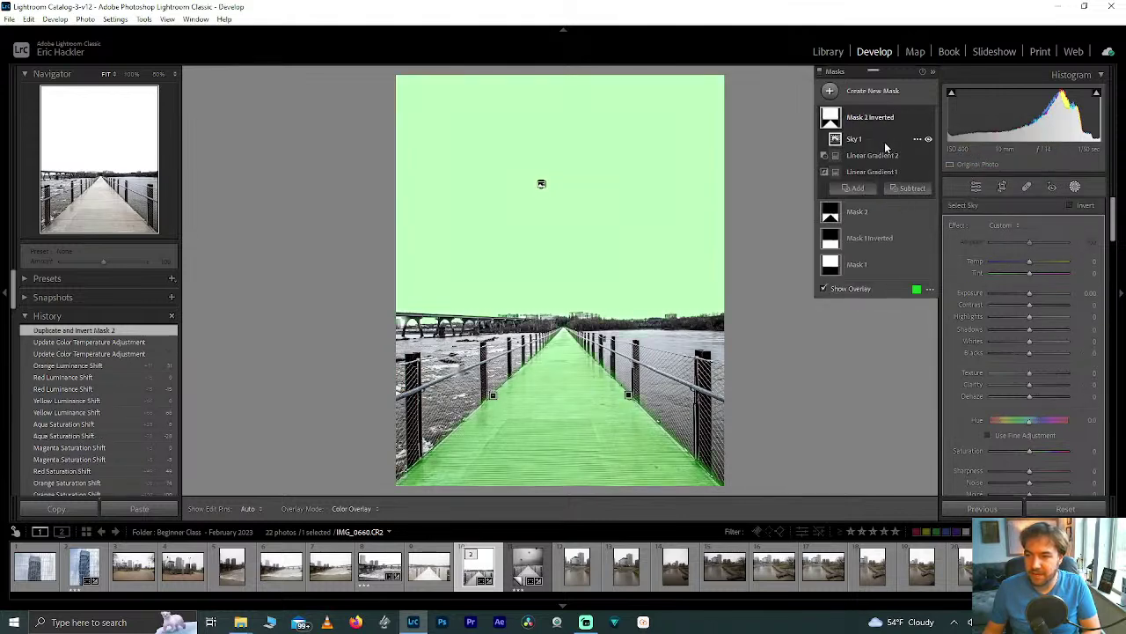
alt+click(886, 148)
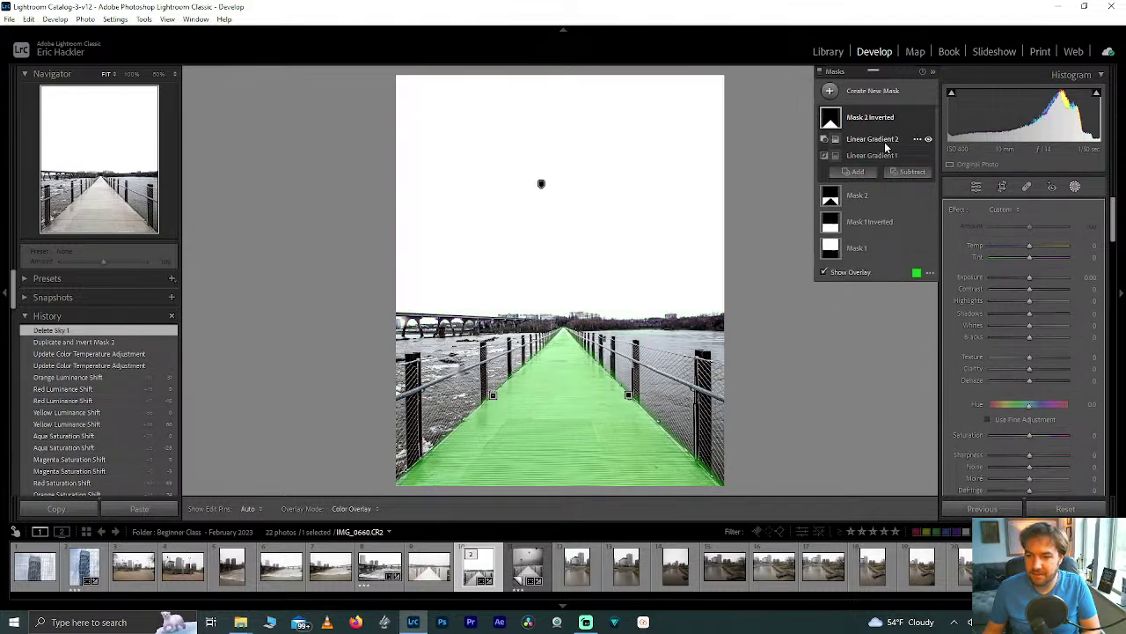
Set the boardwalk mask's Temp to -5, Highlights to 67, Shadows to -7 and Blacks to -22, comparing with the mask hidden and trying Texture
click(1031, 249)
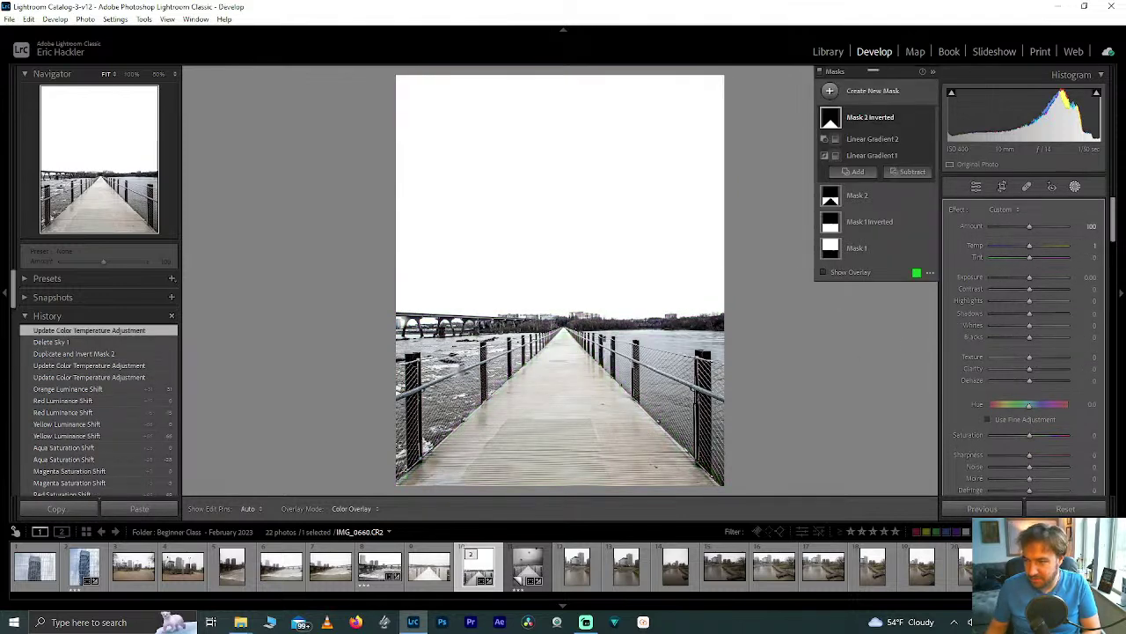
click(1098, 248)
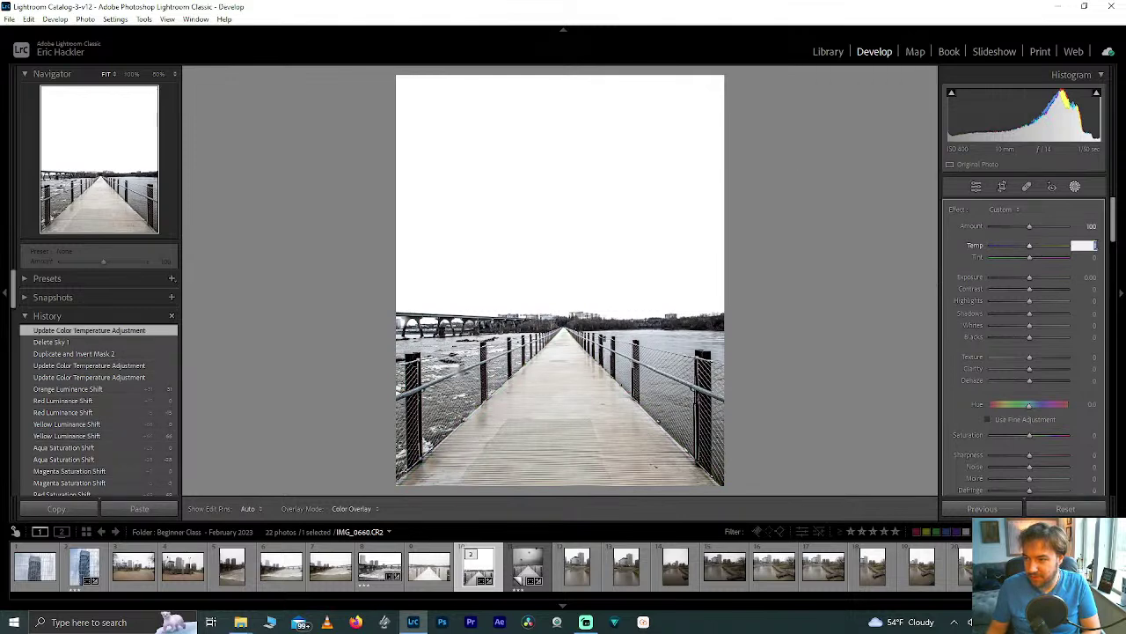
text(-5)
key(Return)
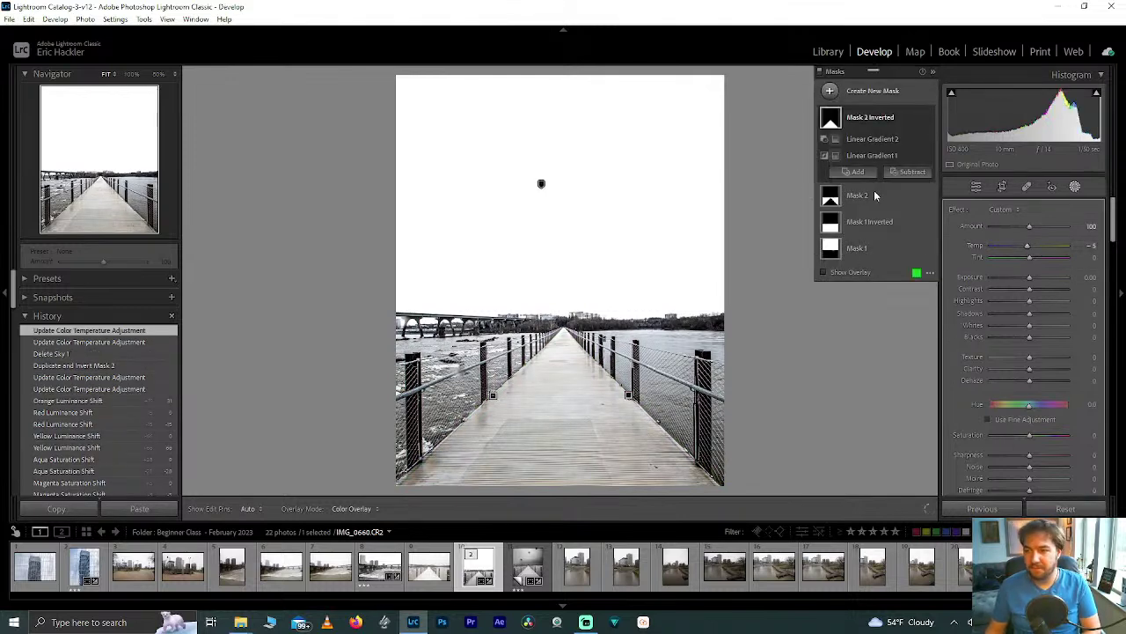
click(929, 118)
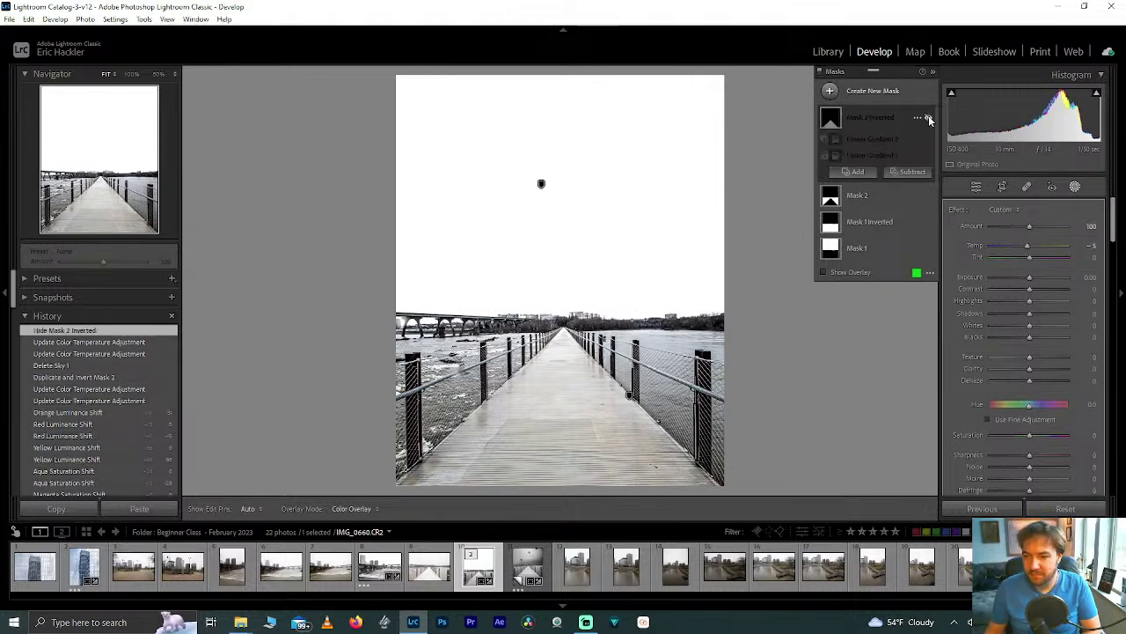
click(929, 118)
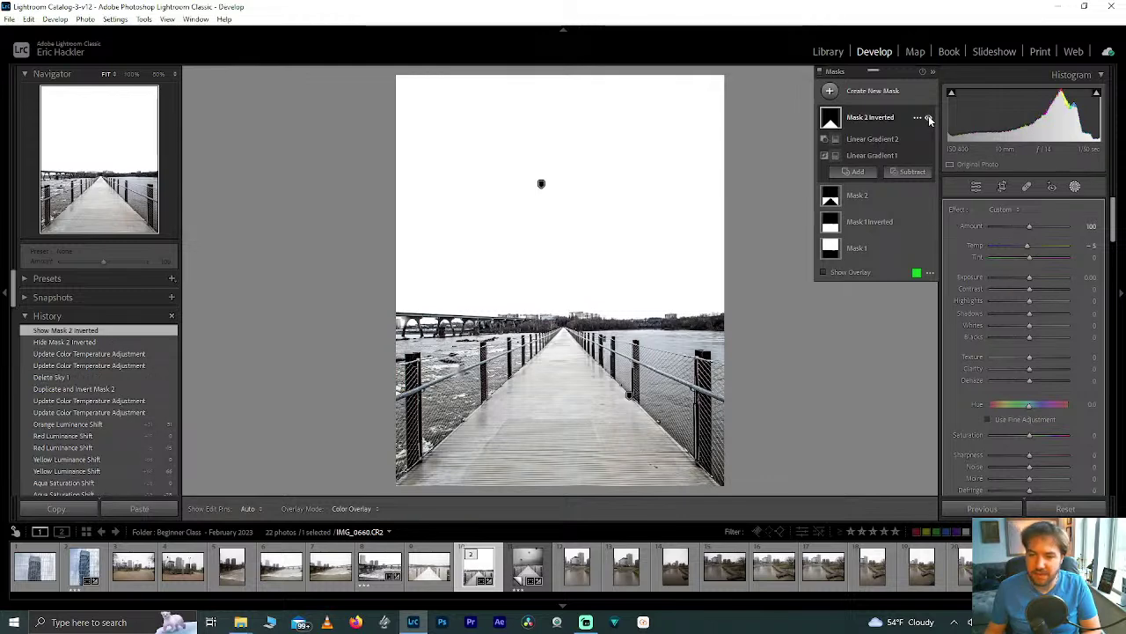
mouse_move(1028, 340)
mouse_down()
mouse_move(959, 343)
mouse_move(1017, 338)
mouse_move(1029, 310)
mouse_move(1076, 303)
mouse_move(1012, 312)
mouse_move(1015, 353)
mouse_move(900, 378)
mouse_move(1099, 364)
mouse_move(1037, 357)
mouse_up()
double_click(1034, 357)
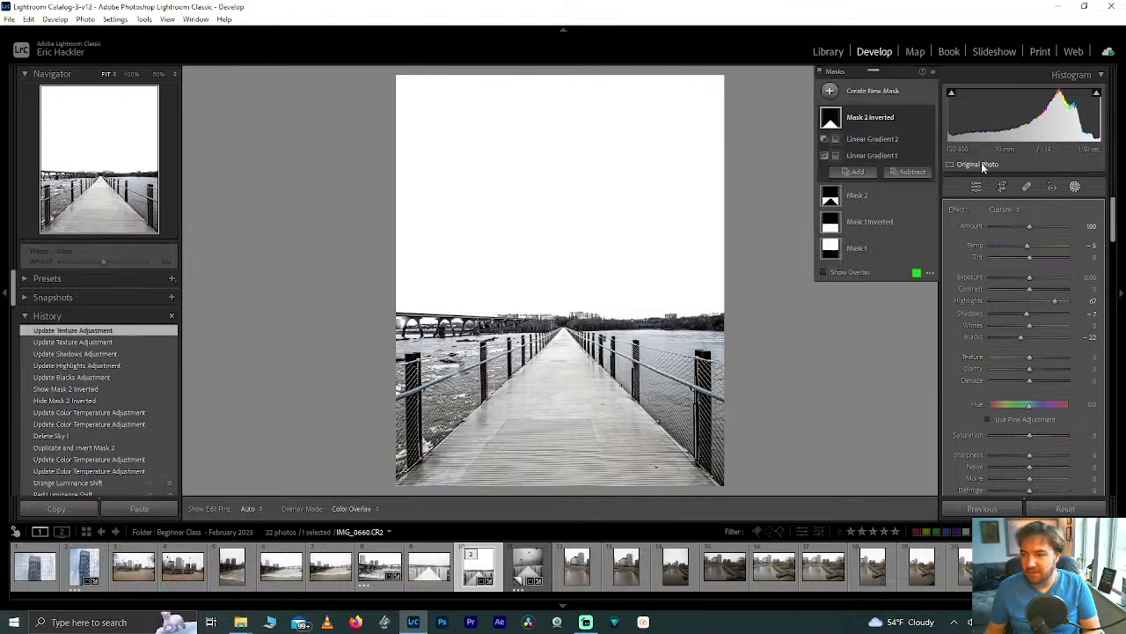
Convert the photo to black and white and set the boardwalk mask's Contrast to 40, Shadows to 75 and Whites to -10, trying and resetting Exposure
click(976, 188)
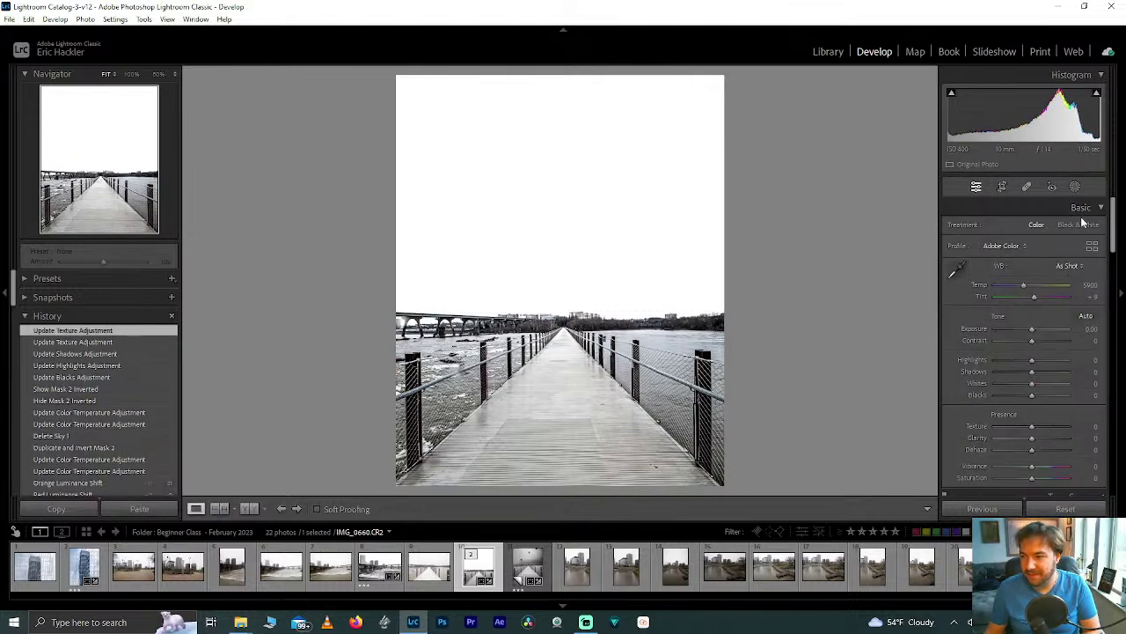
click(1083, 225)
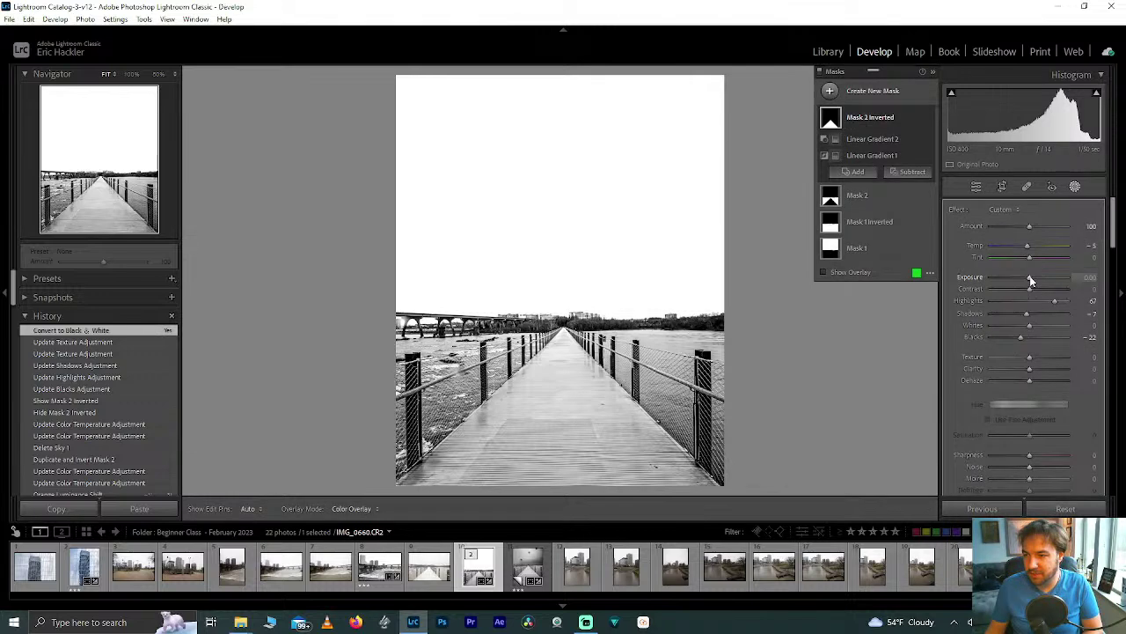
drag(1027, 276, 1026, 278)
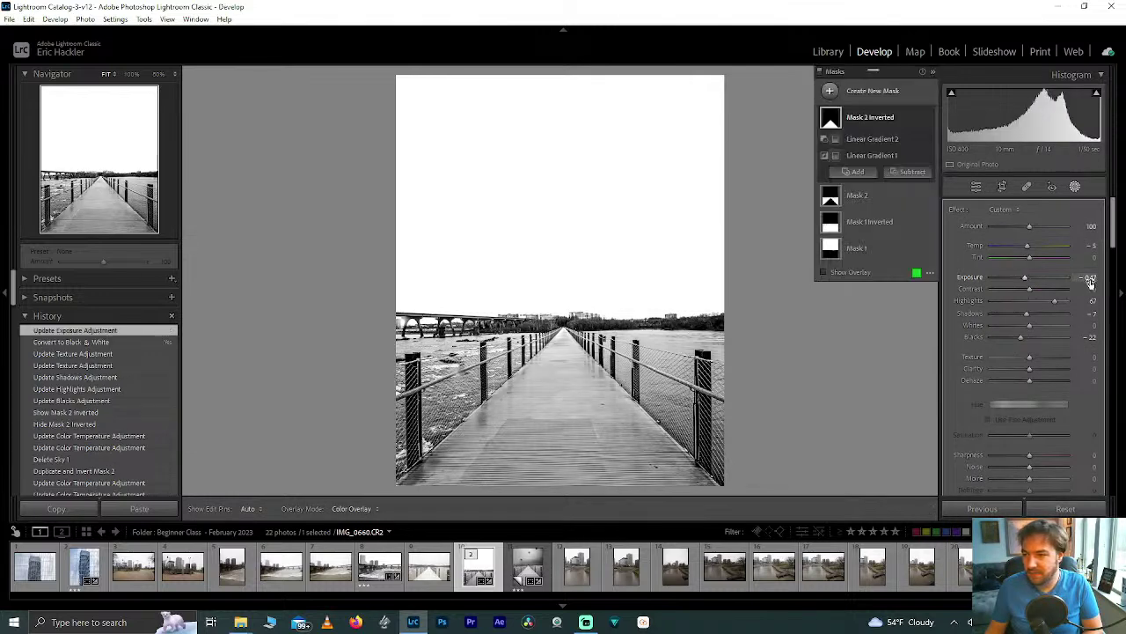
double_click(1026, 276)
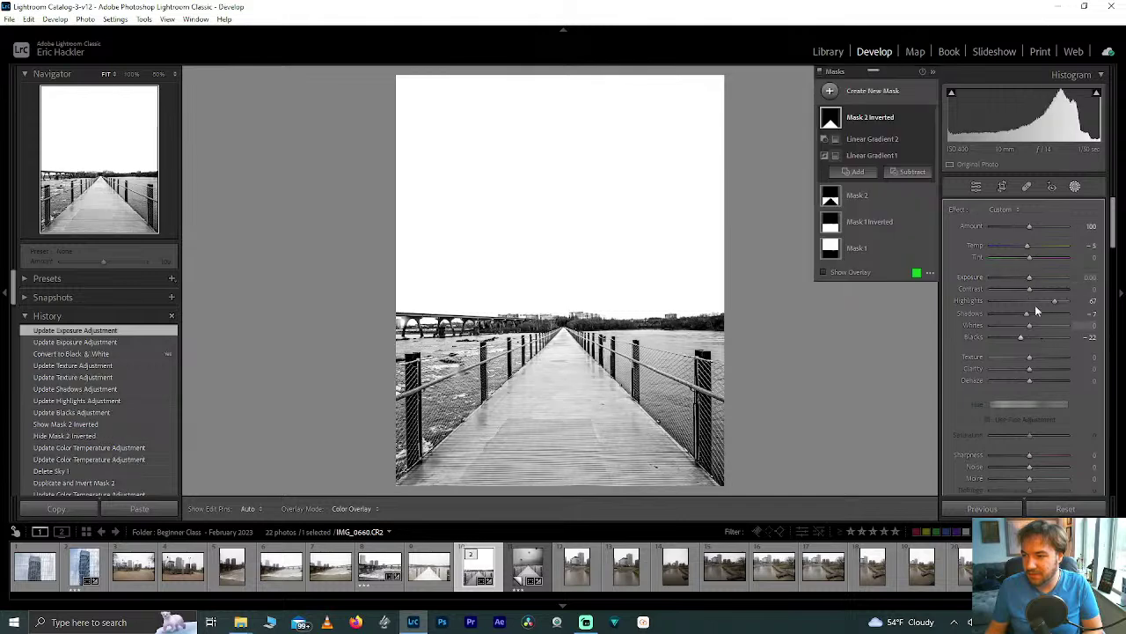
drag(1030, 289, 1058, 314)
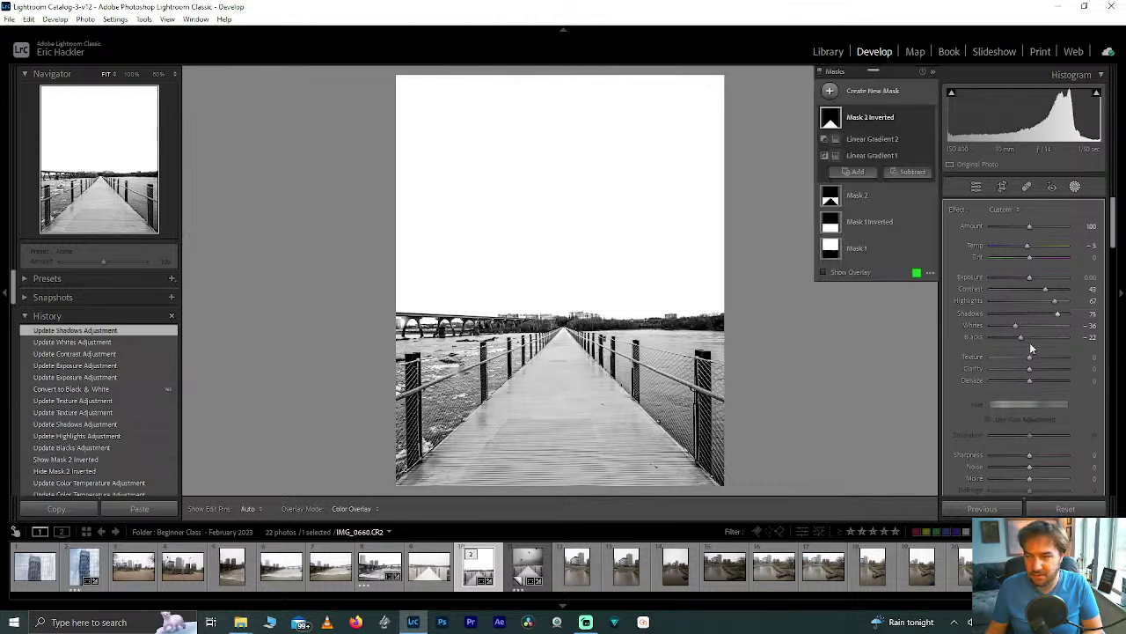
drag(1045, 289, 1044, 289)
drag(1018, 326, 1028, 325)
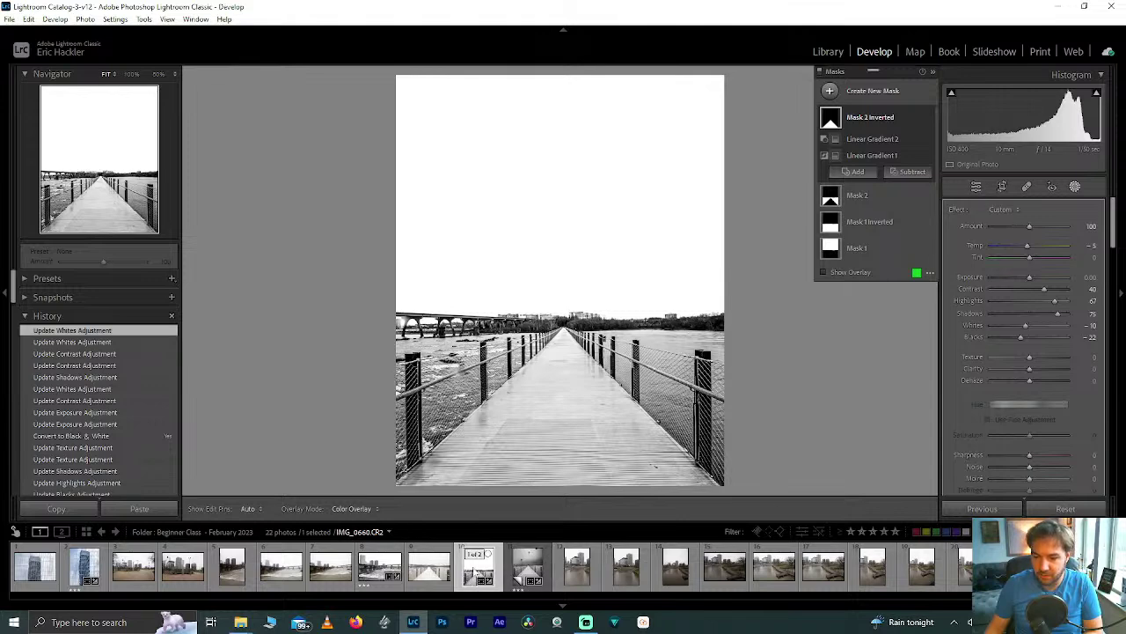
Create a virtual copy of the black-and-white boardwalk photo and return the original to the Color treatment
key(ctrl+apostrophe)
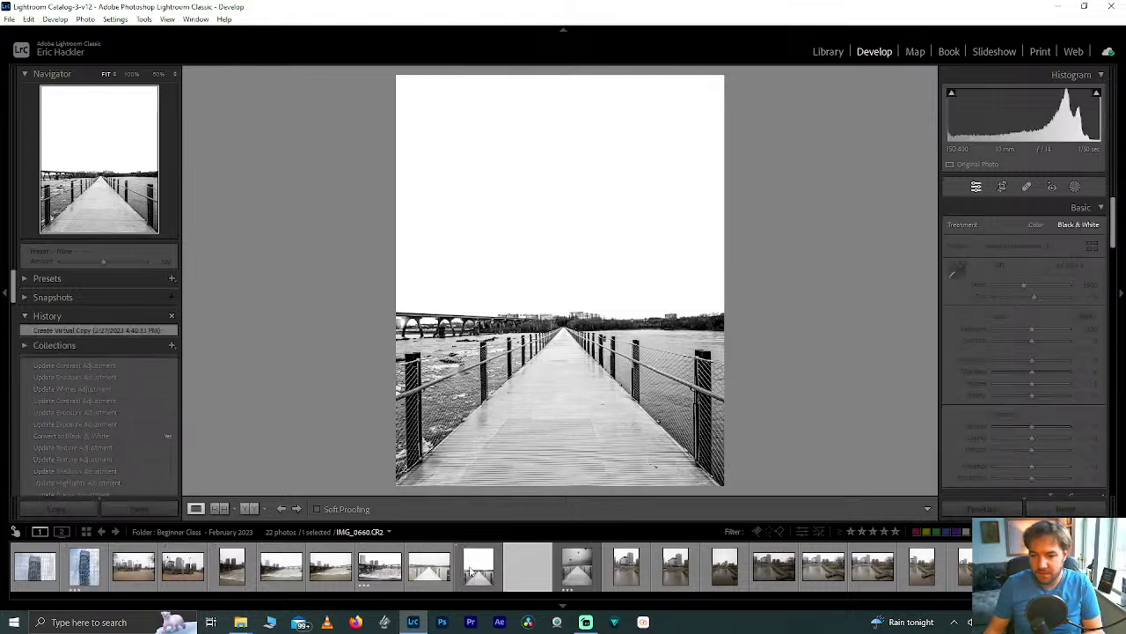
click(1035, 225)
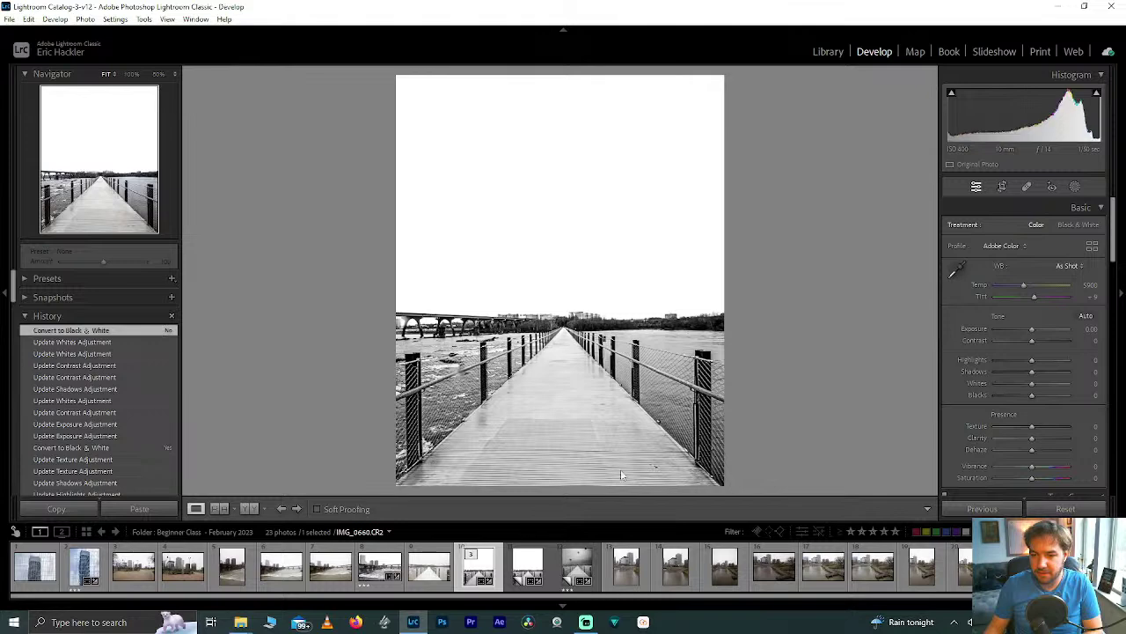
Compare the photo with the boardwalk mask and the river mask each hidden and shown
mouse_move(1114, 222)
mouse_down()
mouse_move(1114, 273)
mouse_move(1116, 204)
mouse_up()
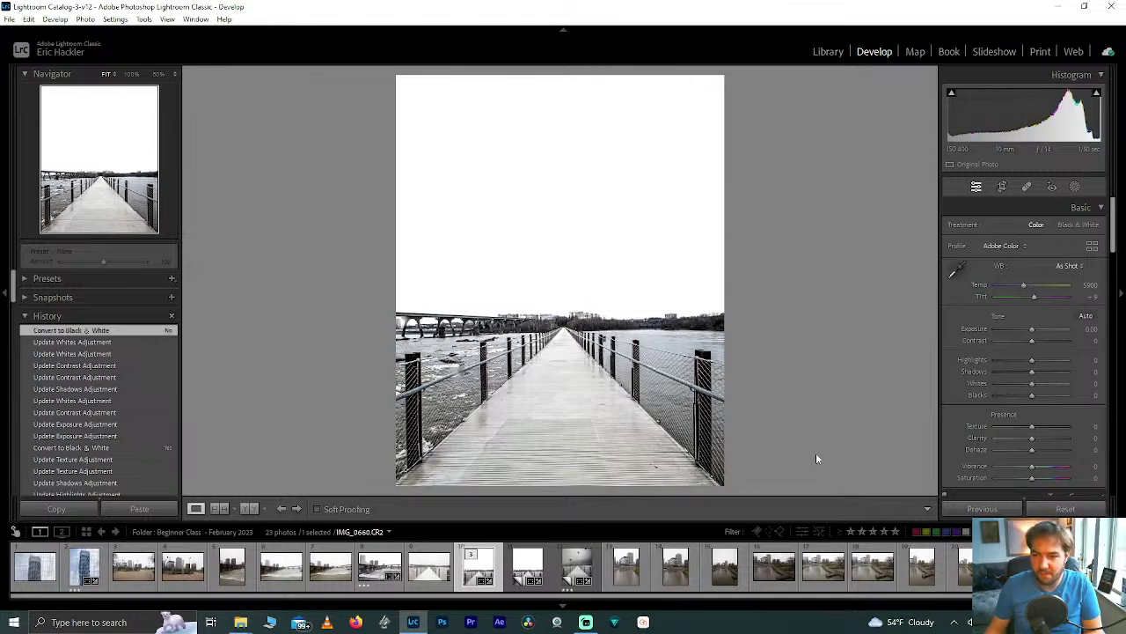
click(1074, 187)
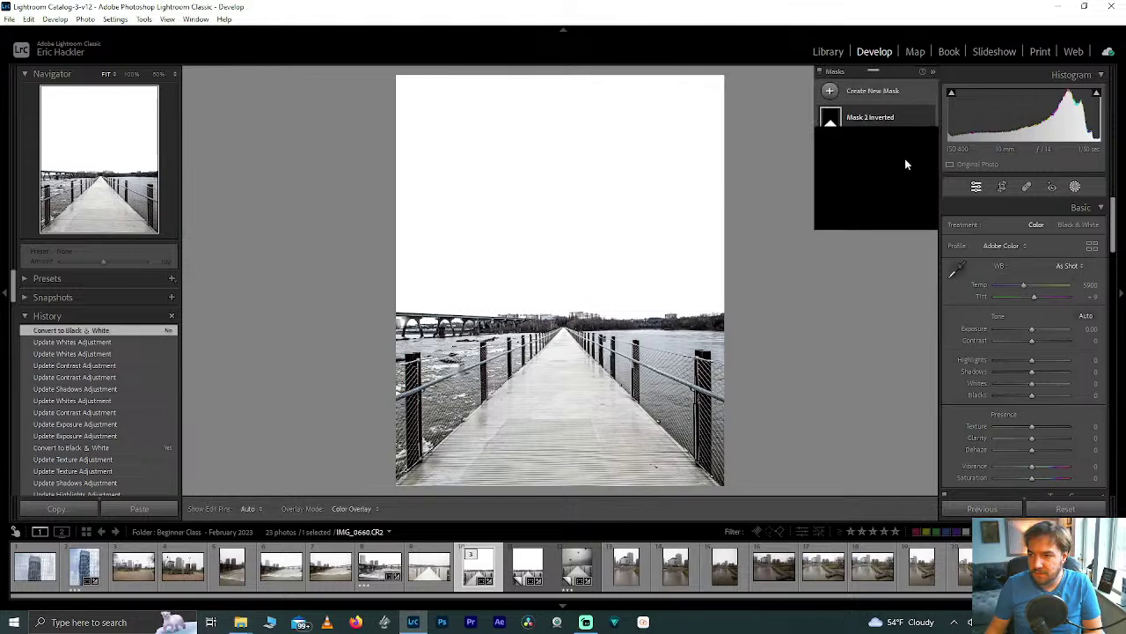
click(859, 119)
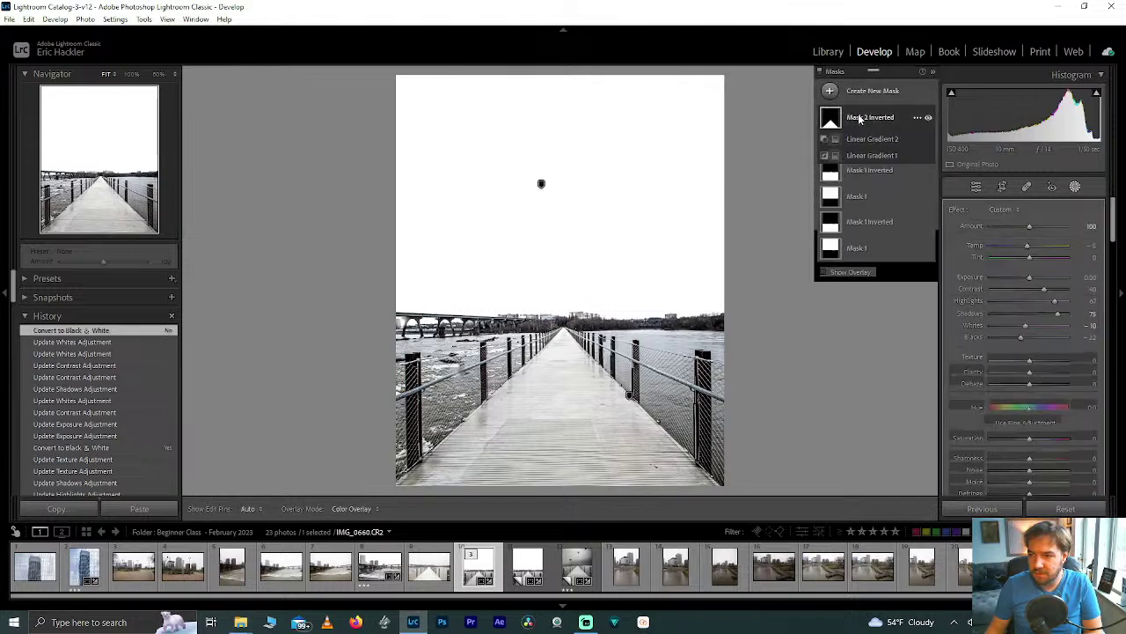
click(928, 118)
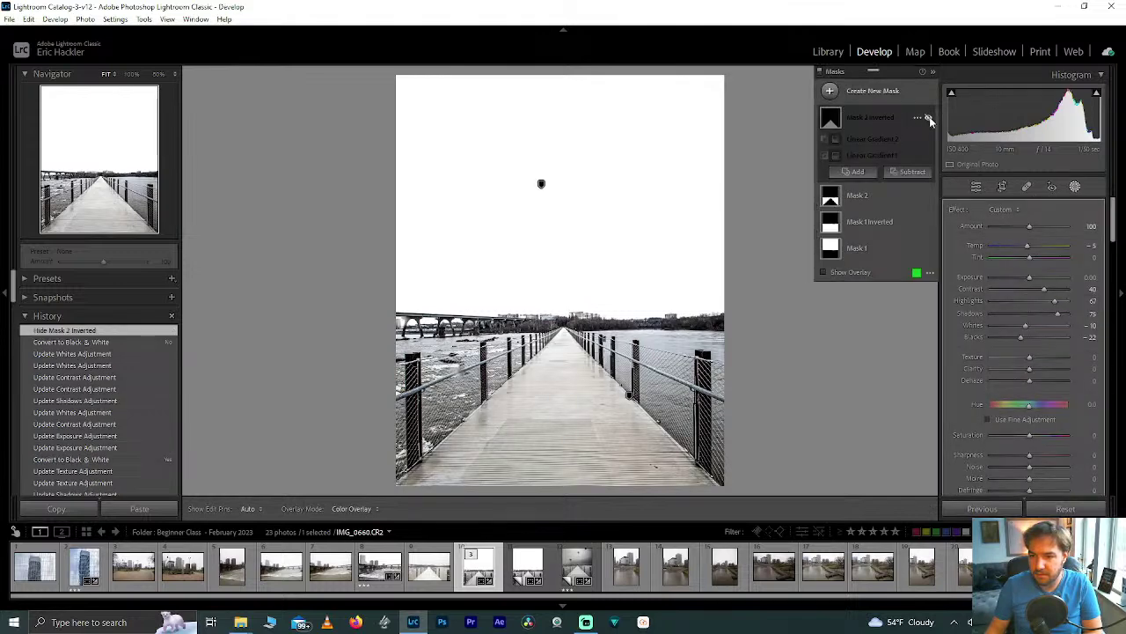
click(928, 118)
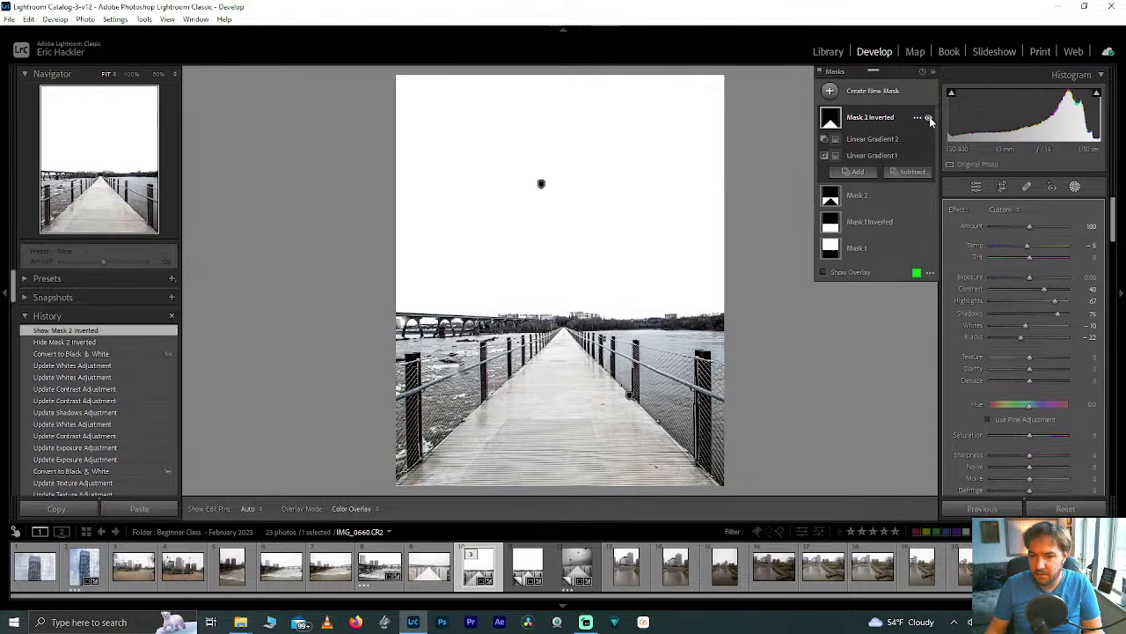
click(929, 117)
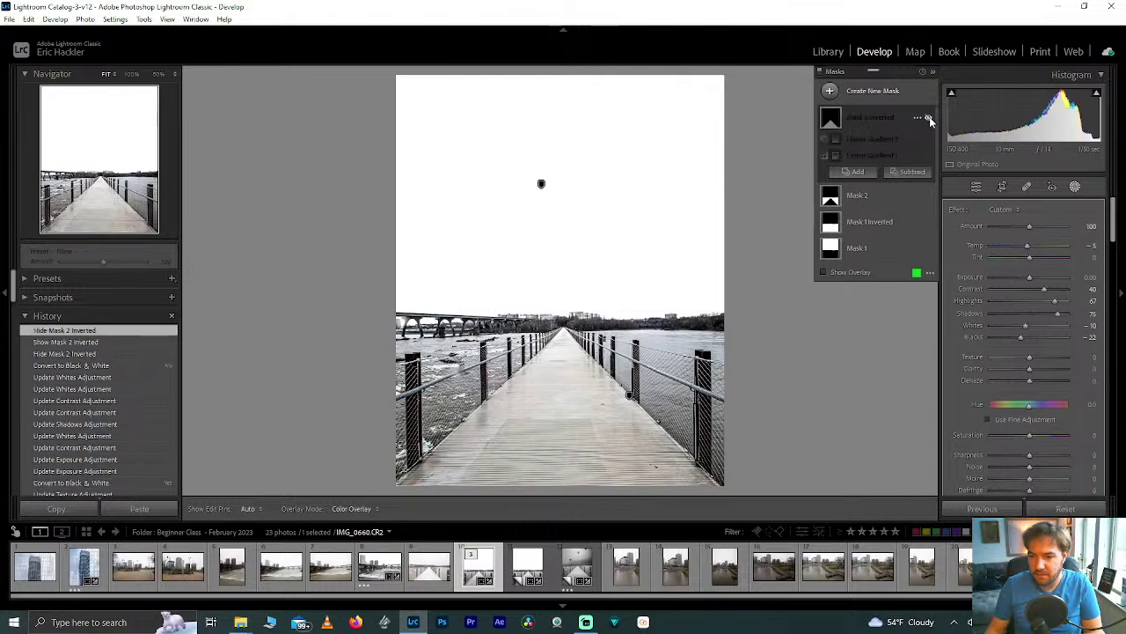
click(928, 117)
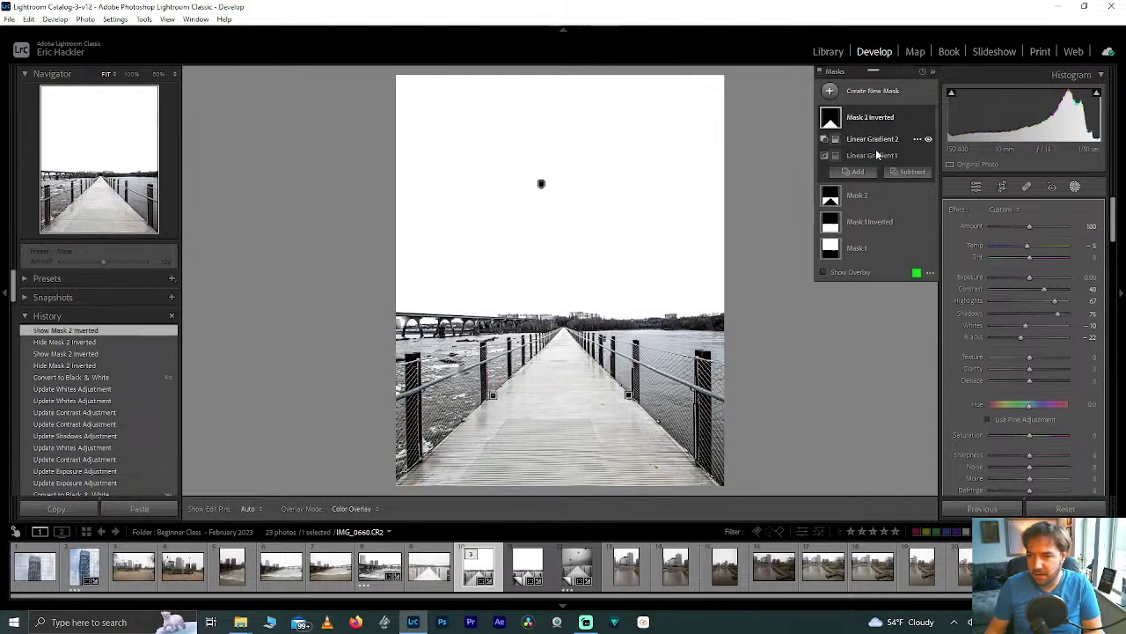
click(929, 196)
click(929, 195)
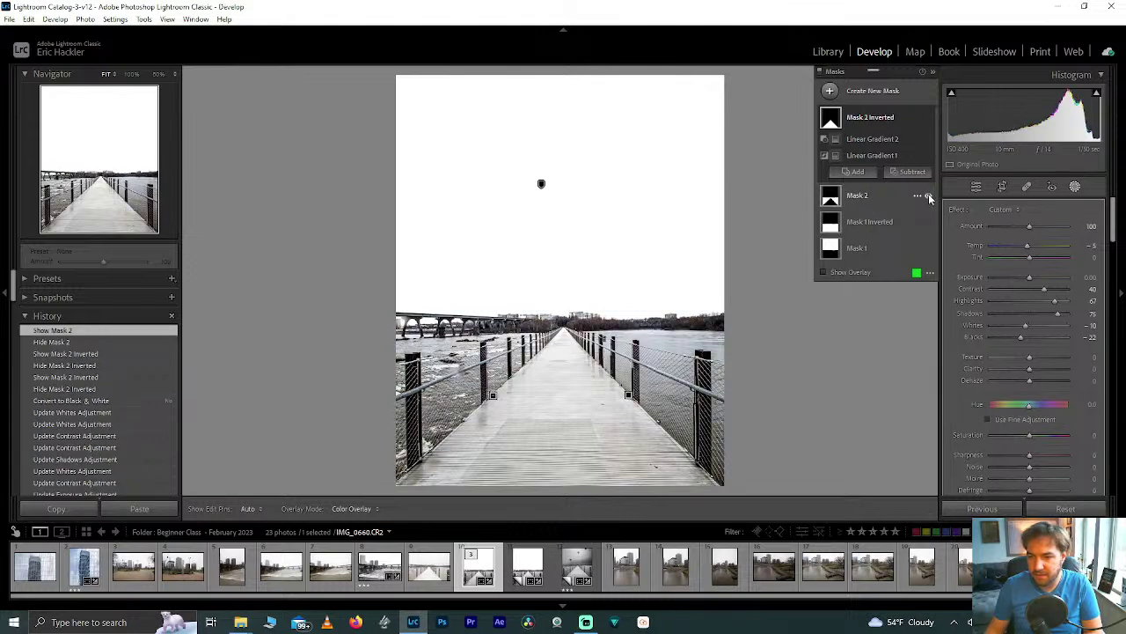
Reset the river mask's Temp to 0 and set the boardwalk mask's Temp to -10, comparing with the boardwalk mask hidden
click(881, 197)
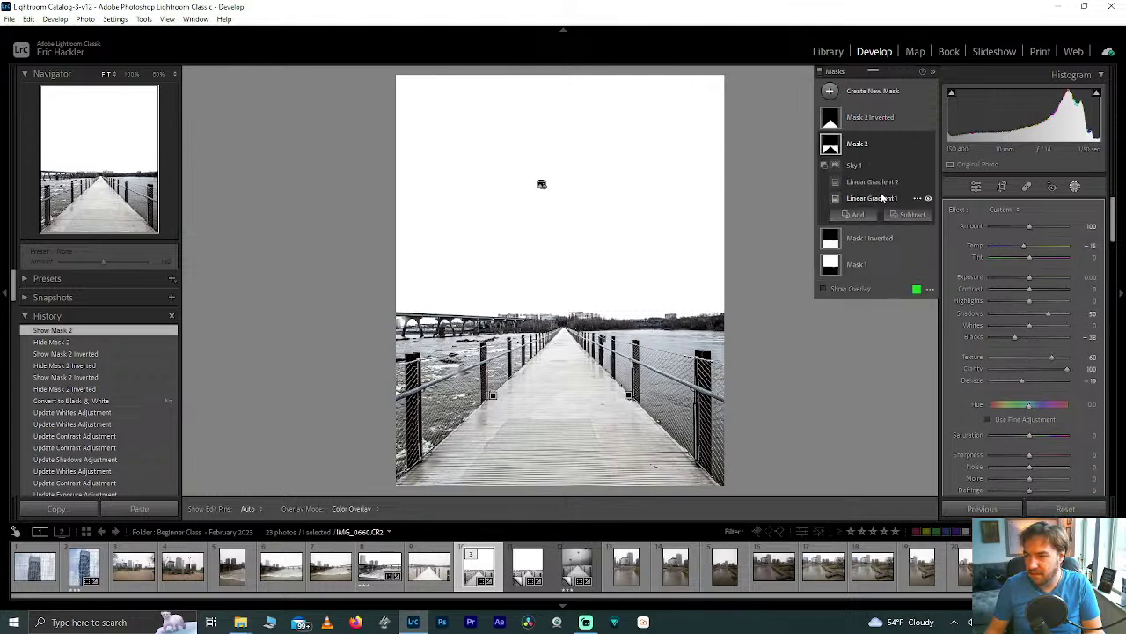
double_click(1023, 246)
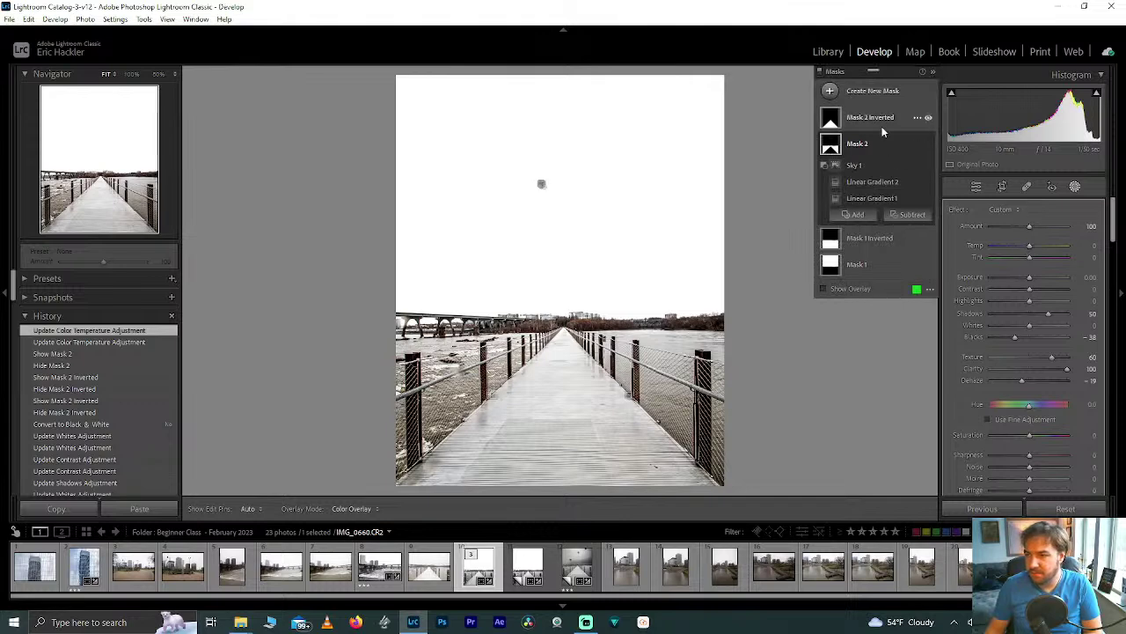
click(930, 119)
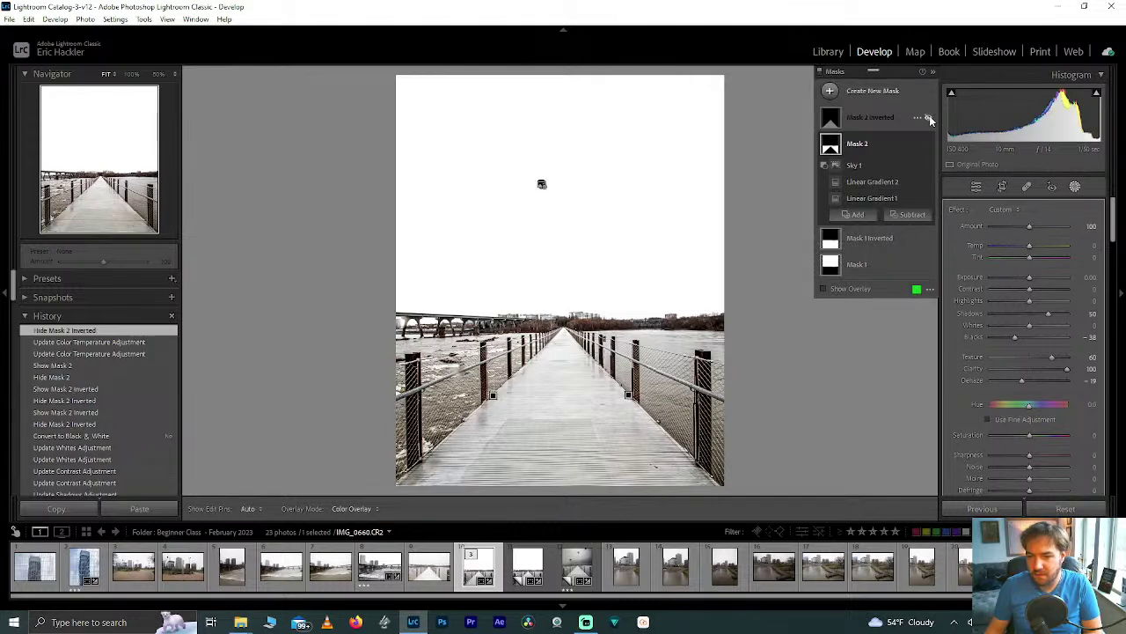
click(930, 119)
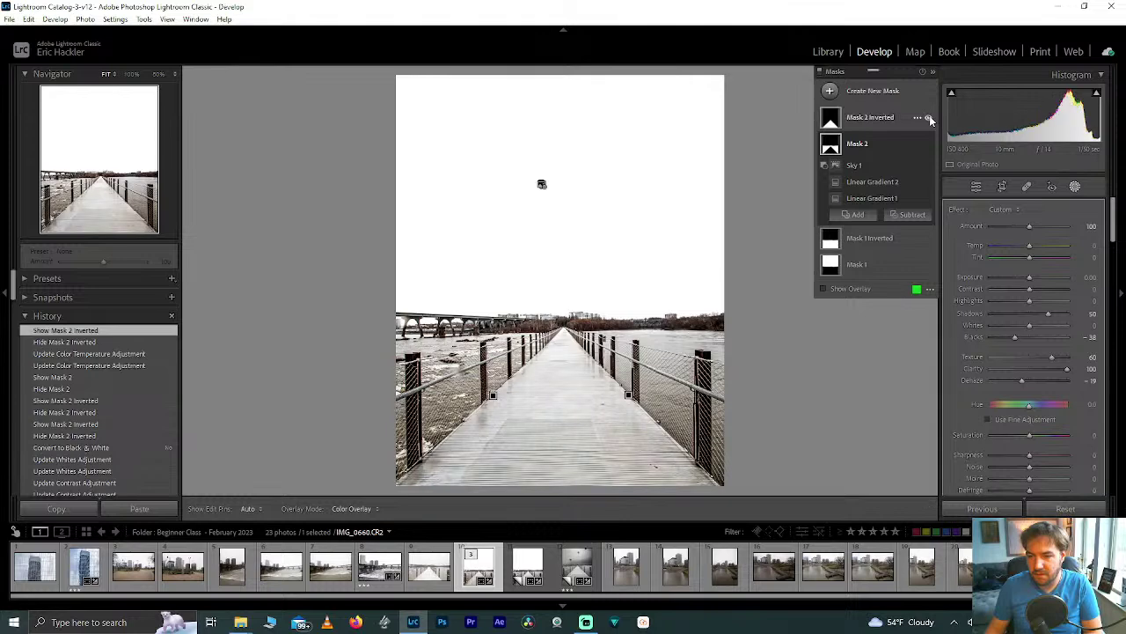
click(870, 119)
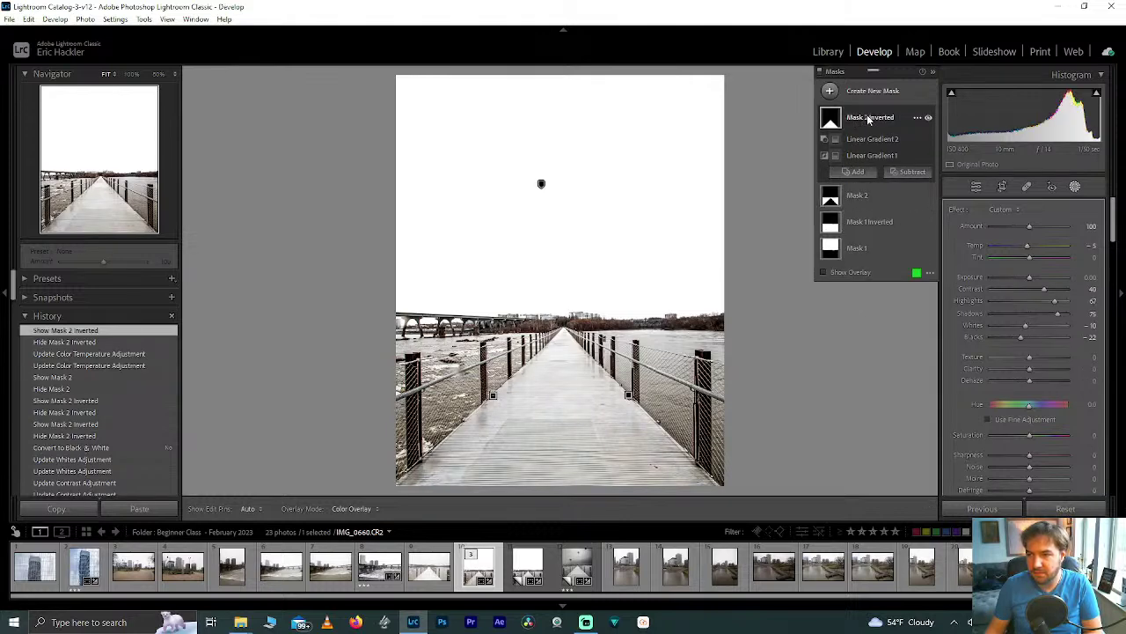
click(1092, 246)
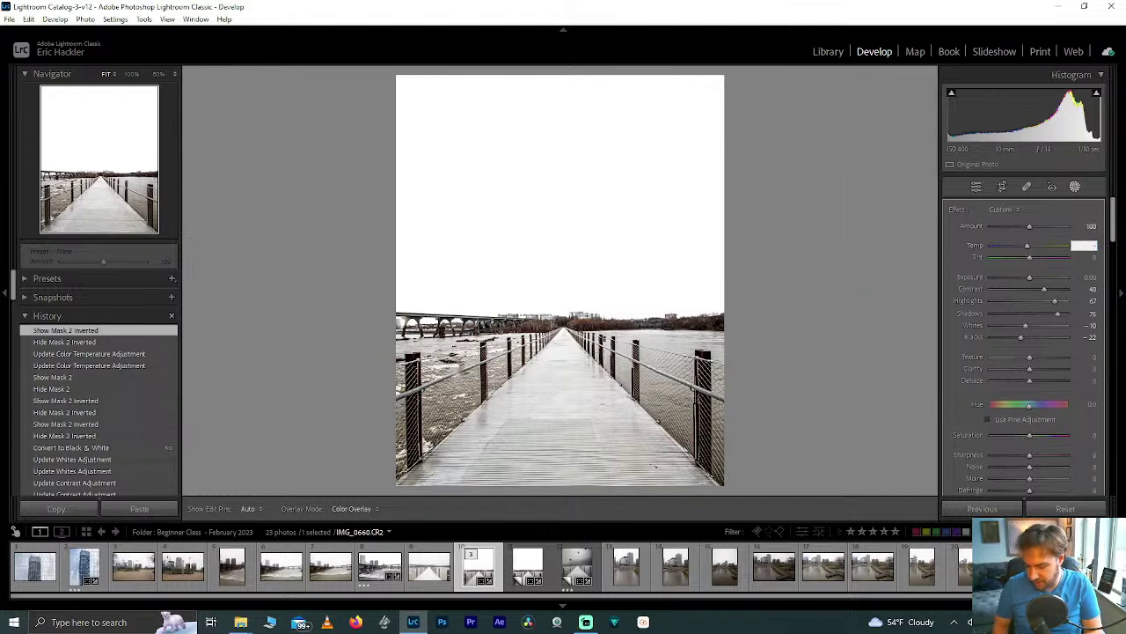
key(Return)
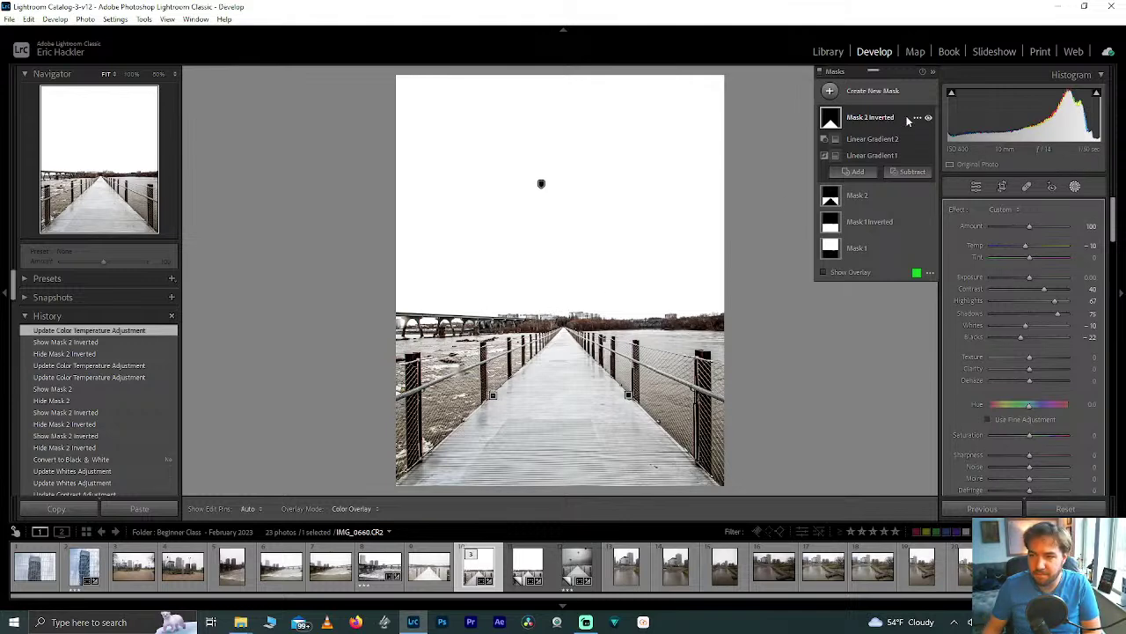
Add a circular radial gradient mask with Feather 100, centred at the boardwalk's vanishing point and enlarged to about half the photo's width
click(870, 92)
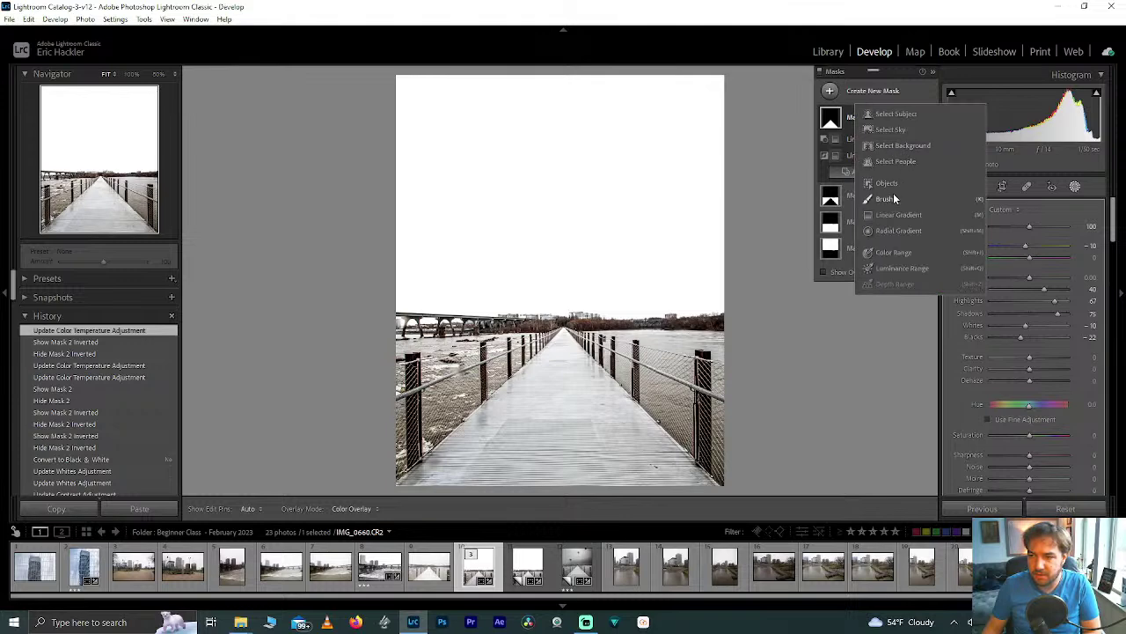
click(896, 230)
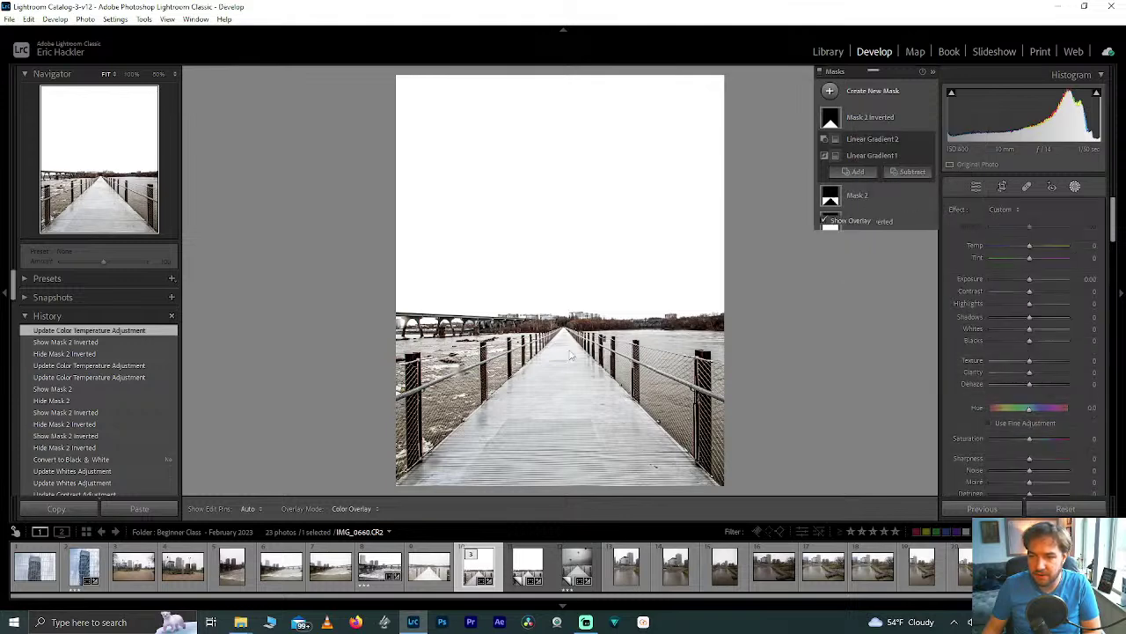
drag(541, 184, 580, 362)
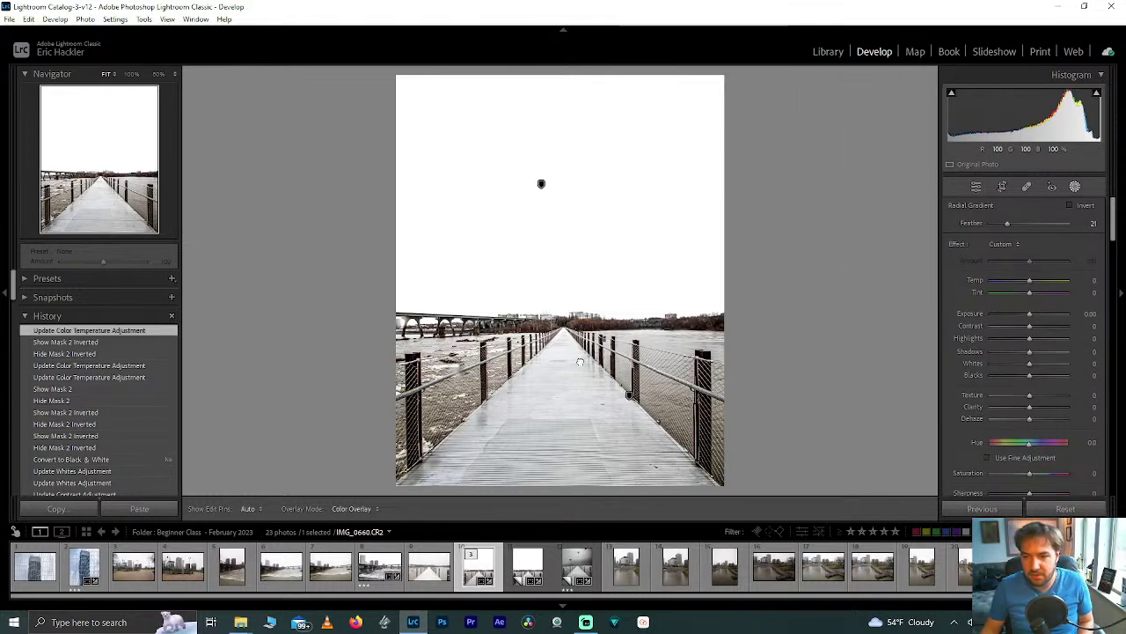
drag(546, 310, 607, 371)
drag(1007, 222, 1067, 223)
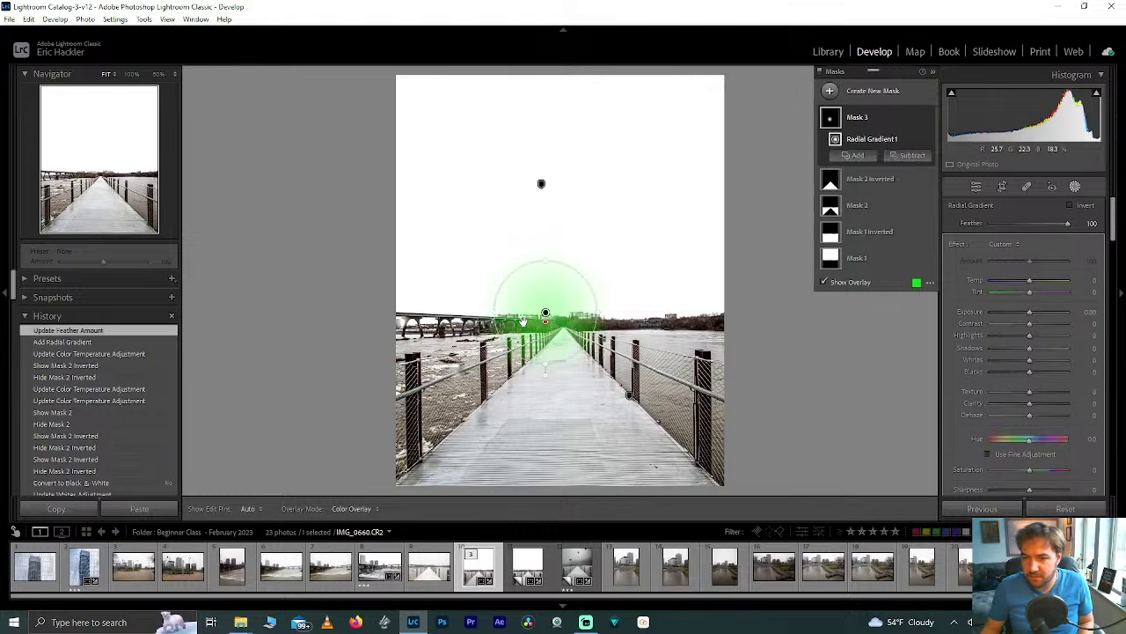
mouse_move(546, 312)
mouse_down()
mouse_move(574, 322)
mouse_move(561, 321)
mouse_up()
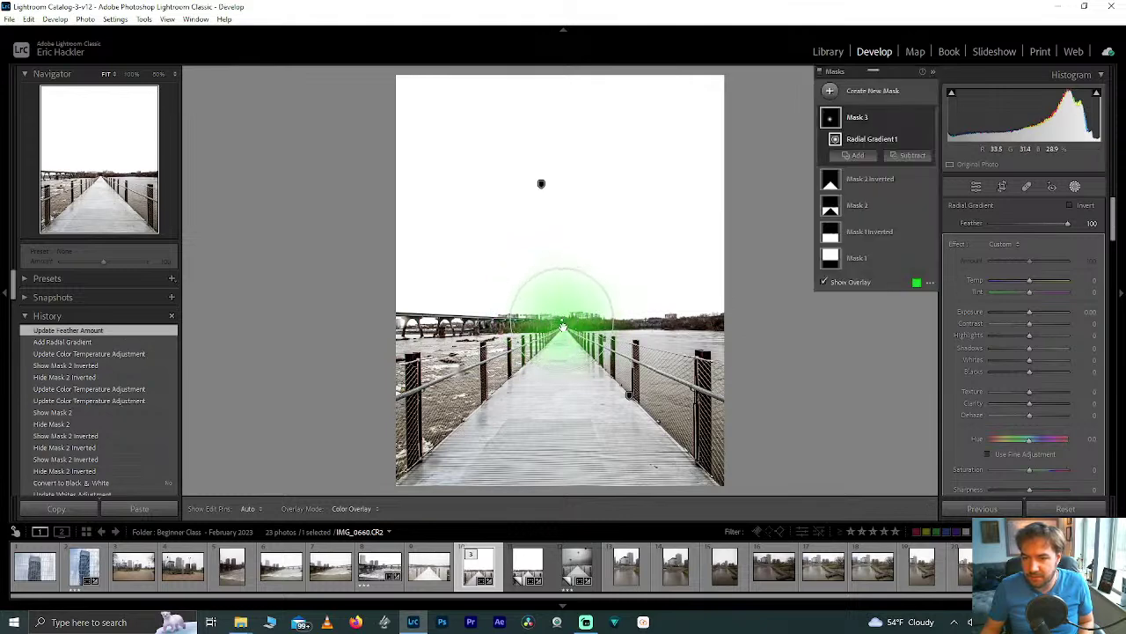
key(ctrl+z)
drag(561, 379, 561, 416)
drag(564, 318, 563, 317)
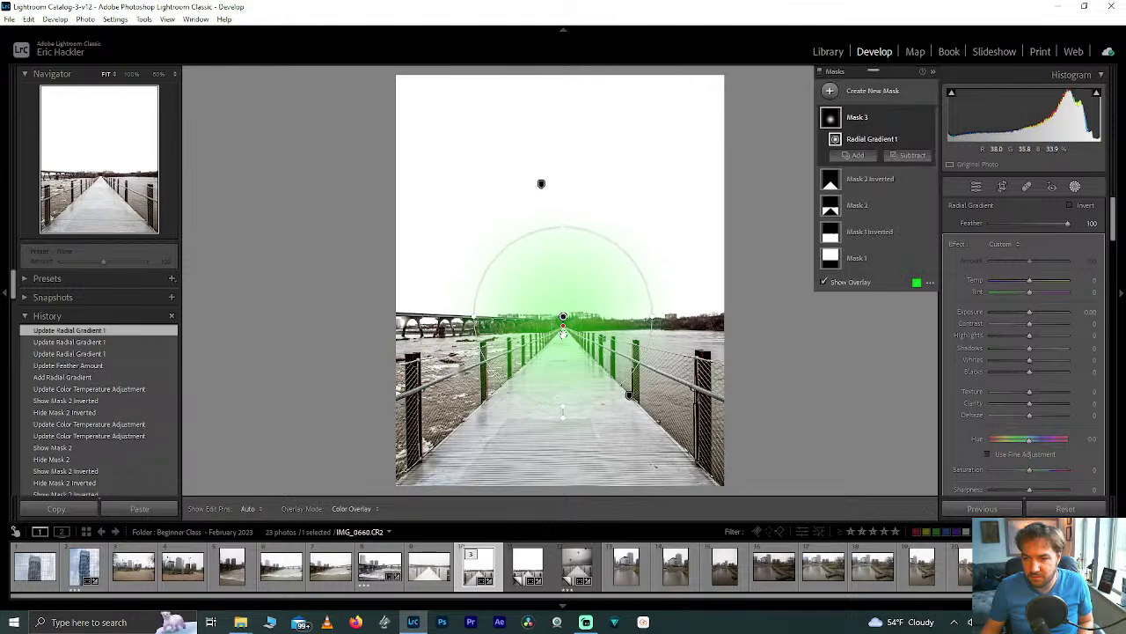
Set the radial gradient's Feather to 86 and move it slightly down onto the far end of the boardwalk
drag(1060, 227, 1050, 225)
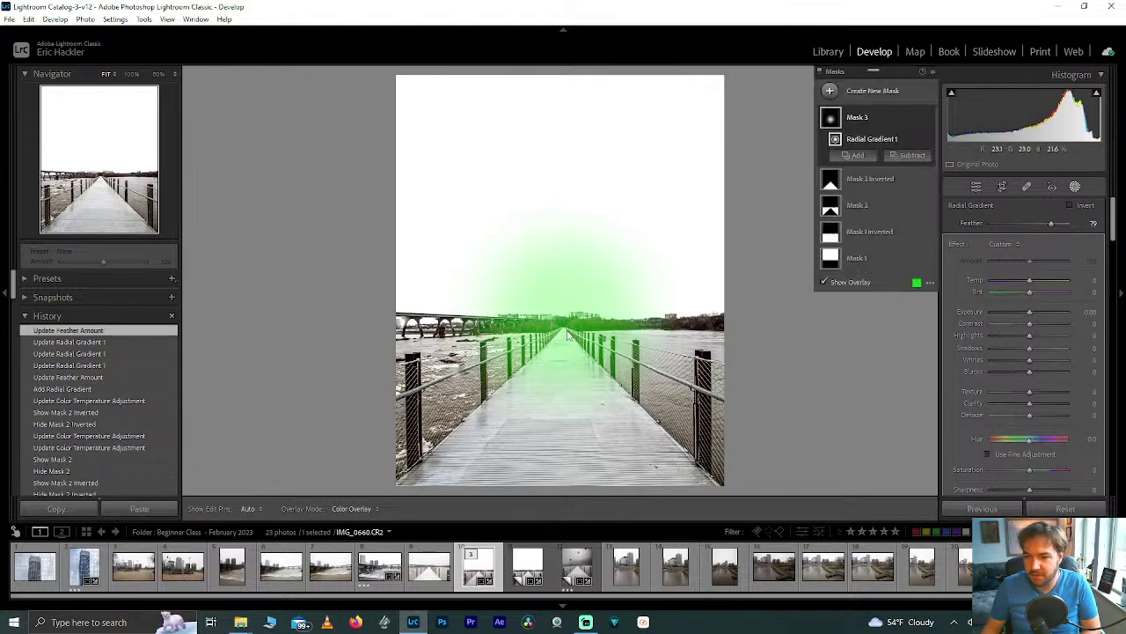
drag(564, 317, 563, 328)
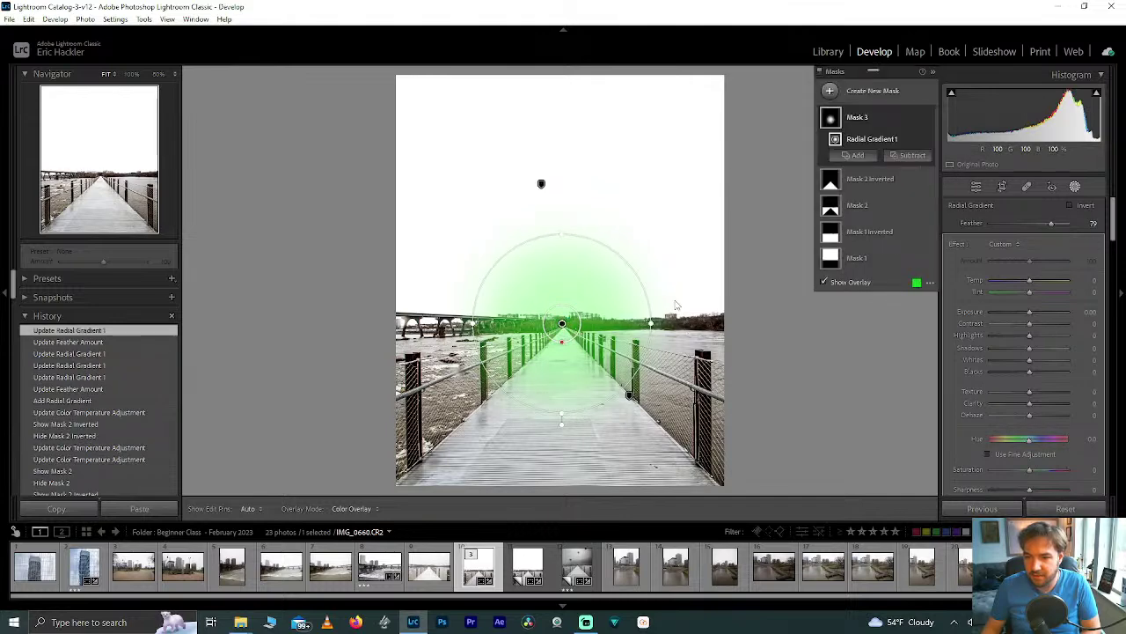
drag(1048, 224, 1053, 224)
drag(561, 324, 563, 323)
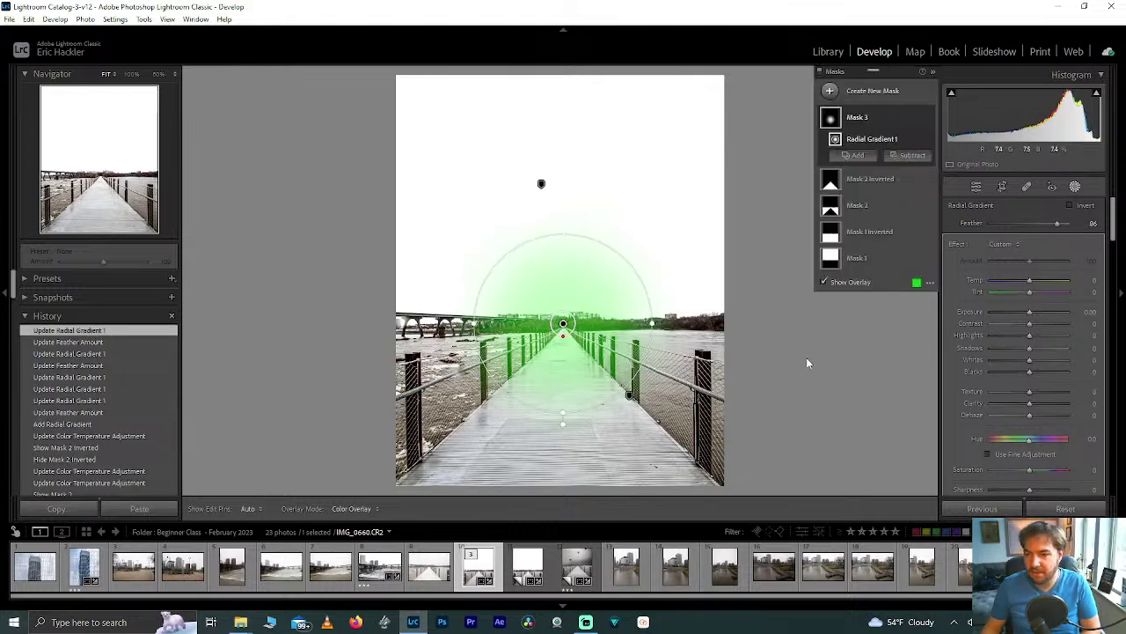
Subtract the sky from the radial mask and set its Temp to 29 and Saturation to 89, after trying and resetting Saturation
drag(1029, 470, 1053, 472)
double_click(1053, 470)
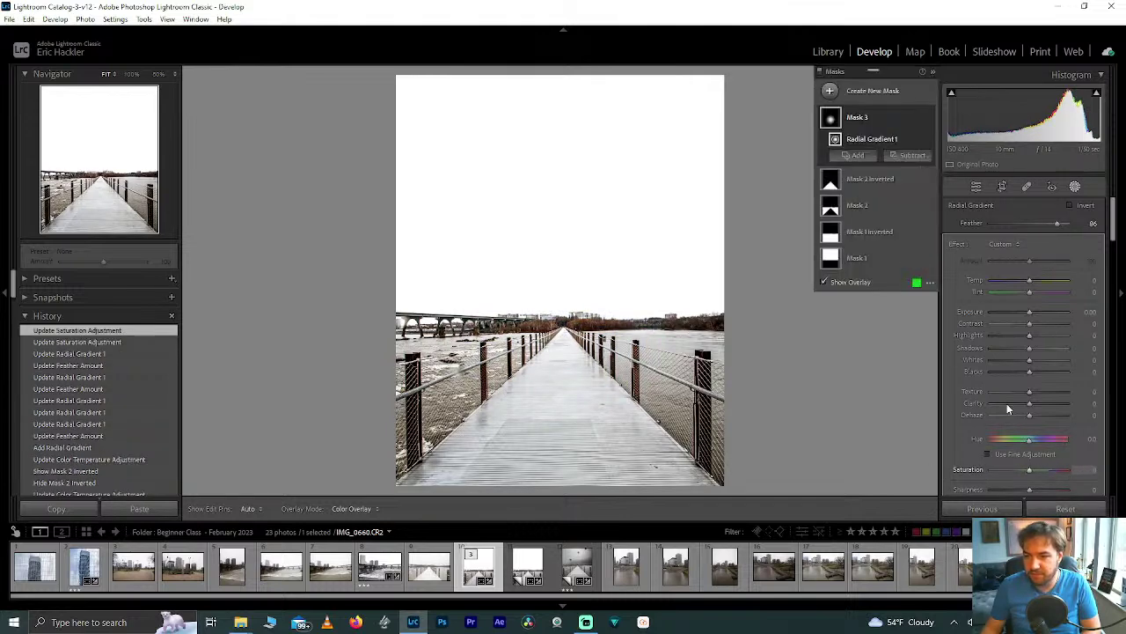
click(910, 160)
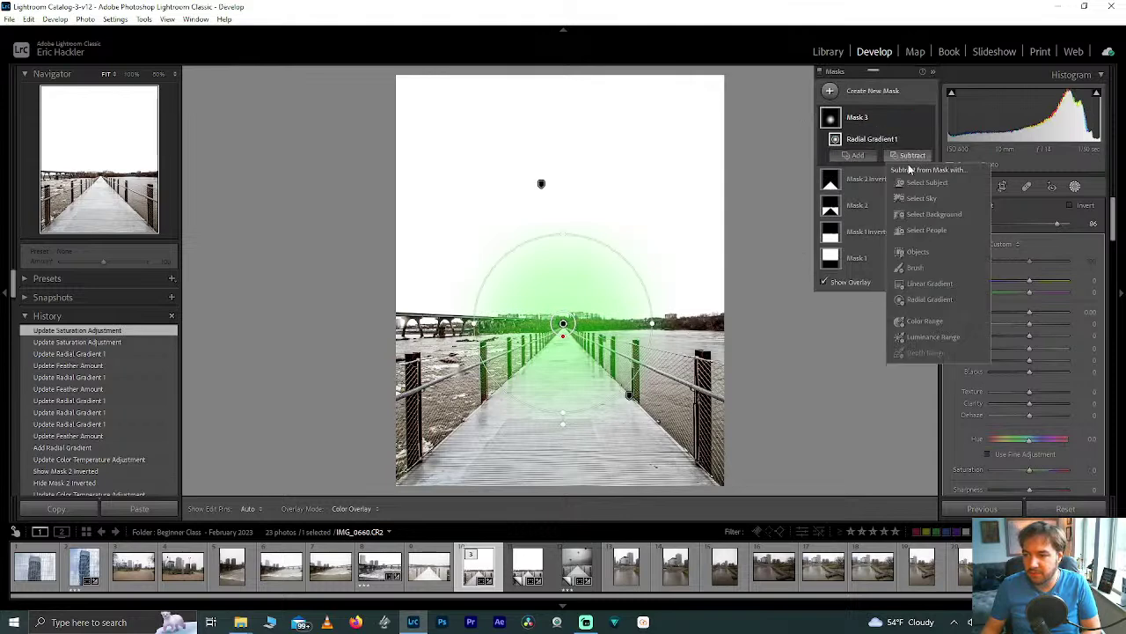
click(928, 198)
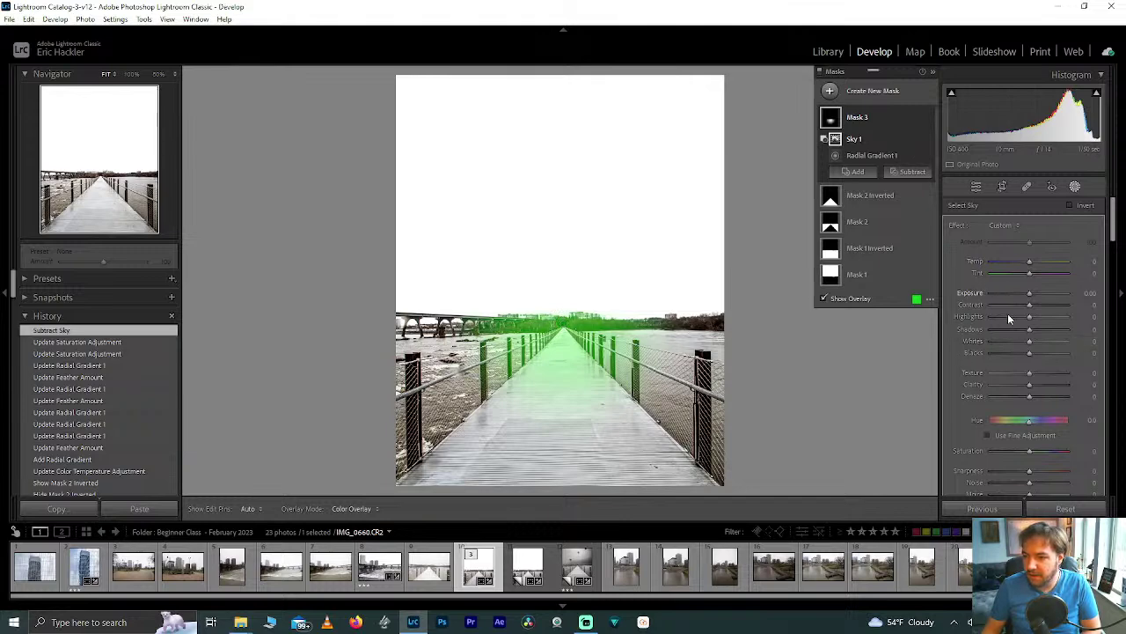
drag(1029, 262, 1038, 260)
drag(1033, 453, 1066, 452)
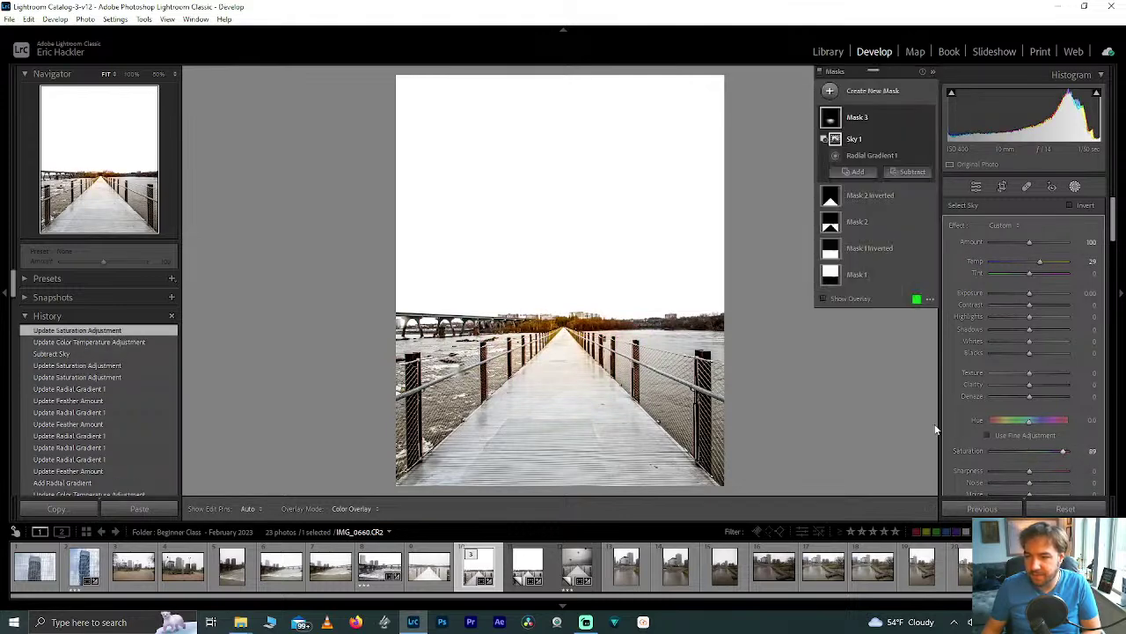
Duplicate and invert the radial mask, replace the copy's sky component with a sky subtraction, and set its Saturation to -100
click(918, 119)
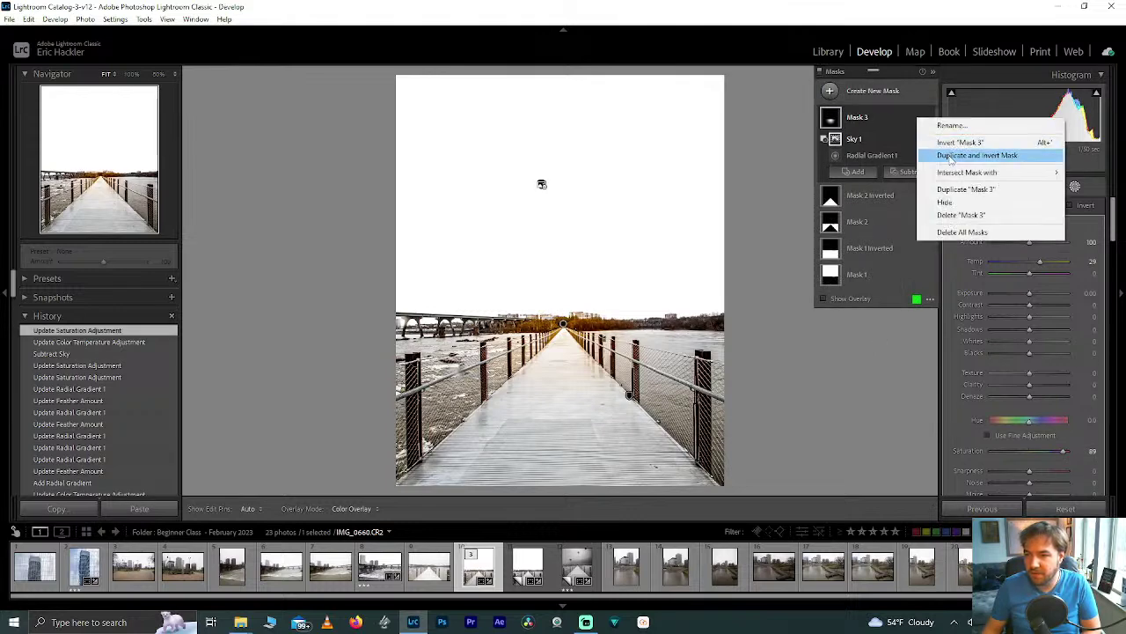
click(950, 156)
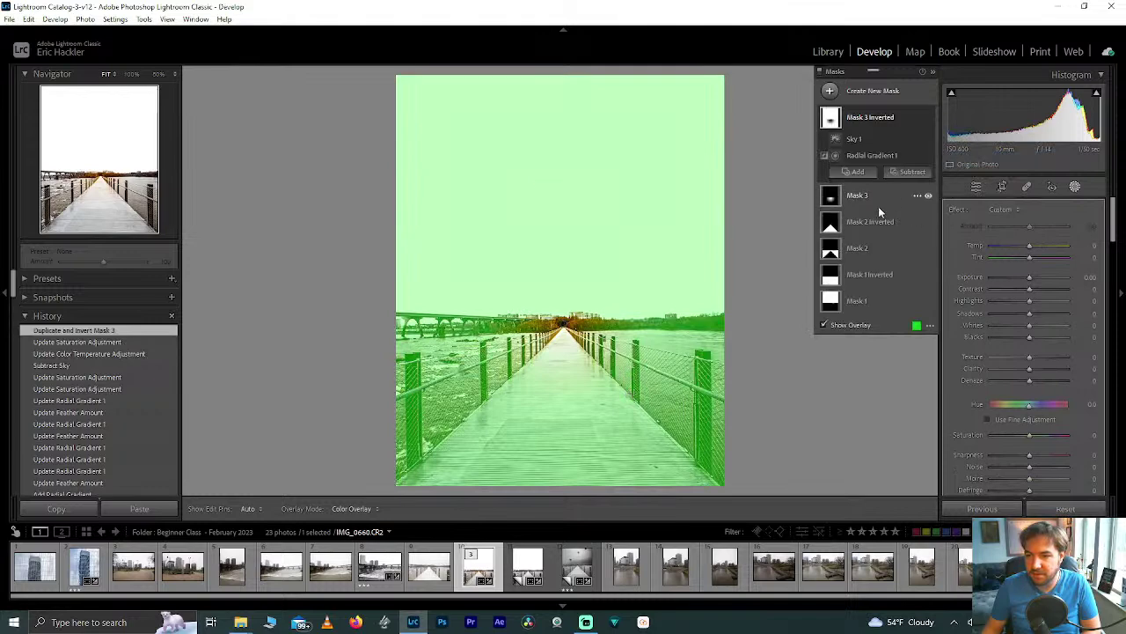
click(878, 140)
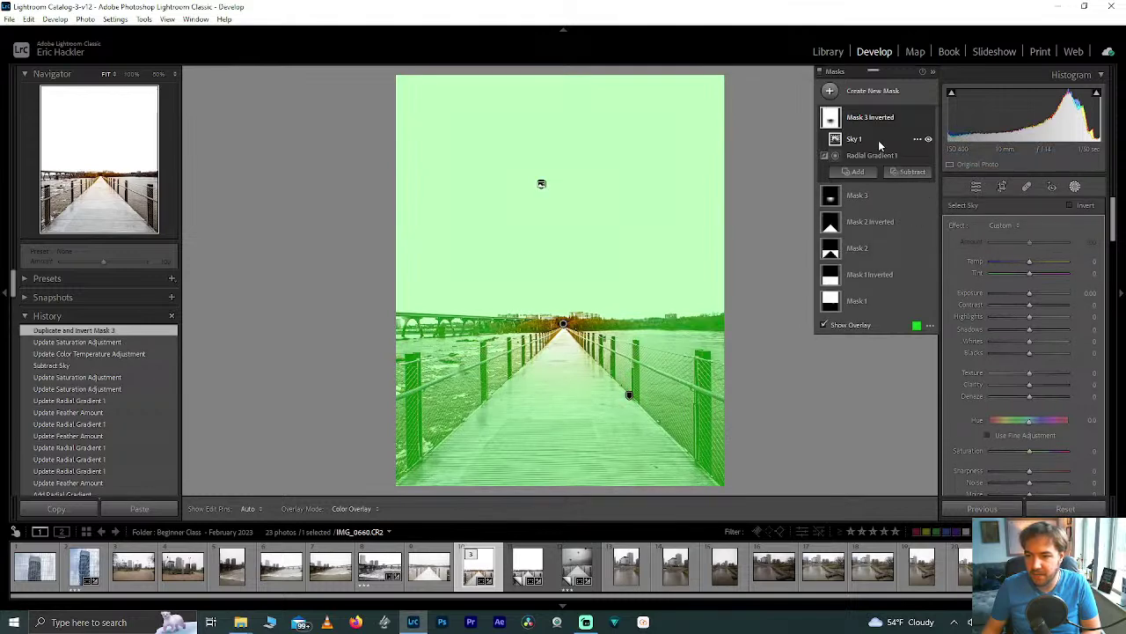
key(Delete)
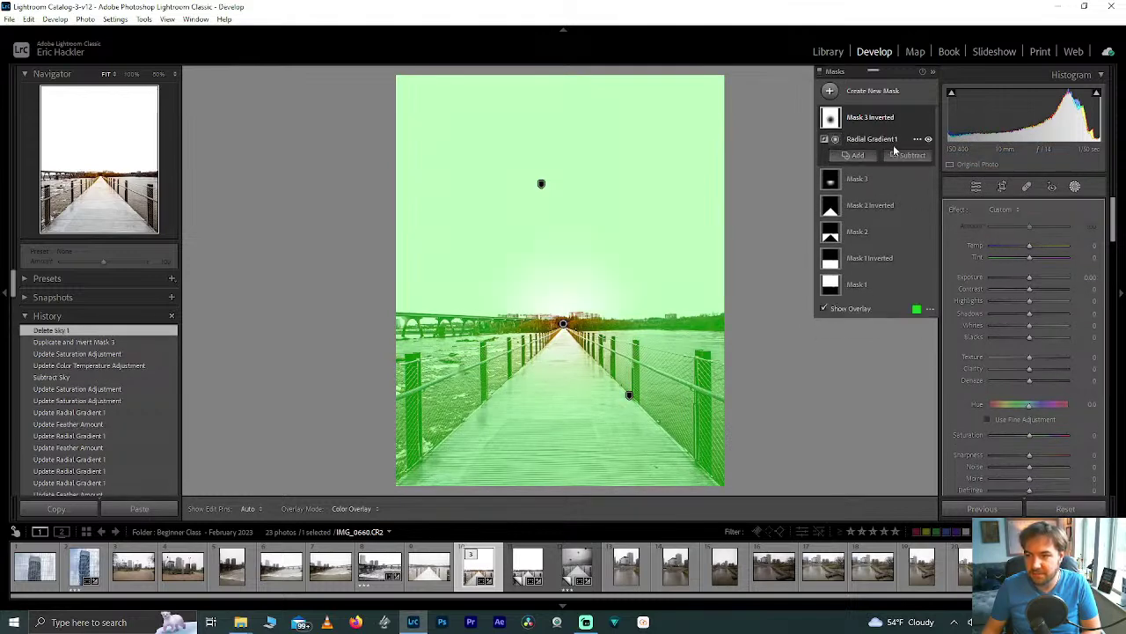
click(907, 156)
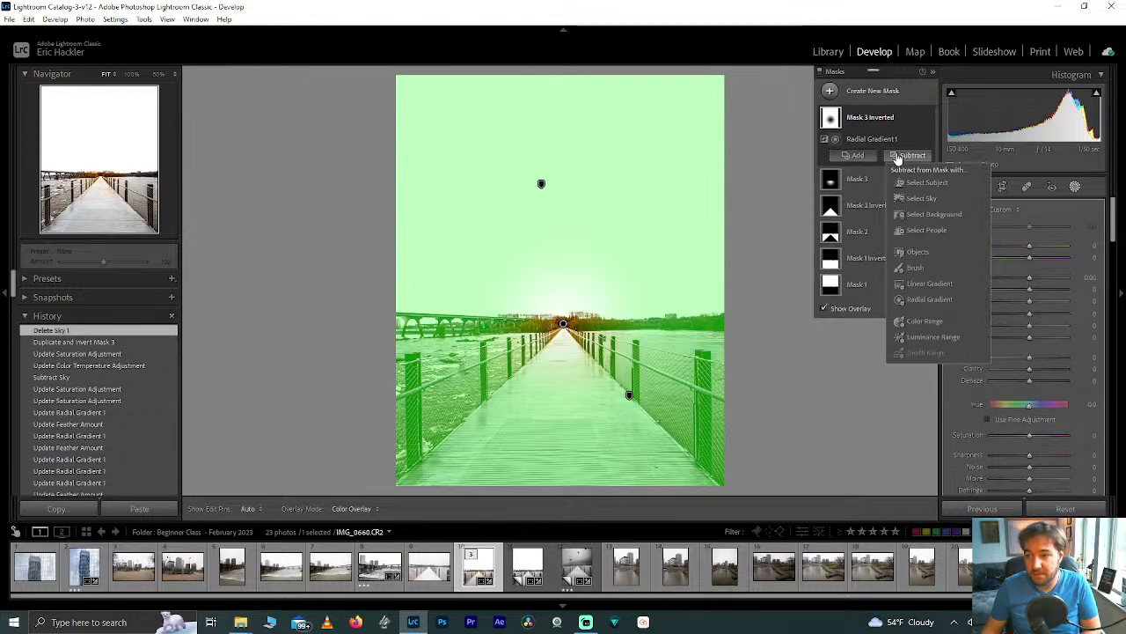
click(921, 198)
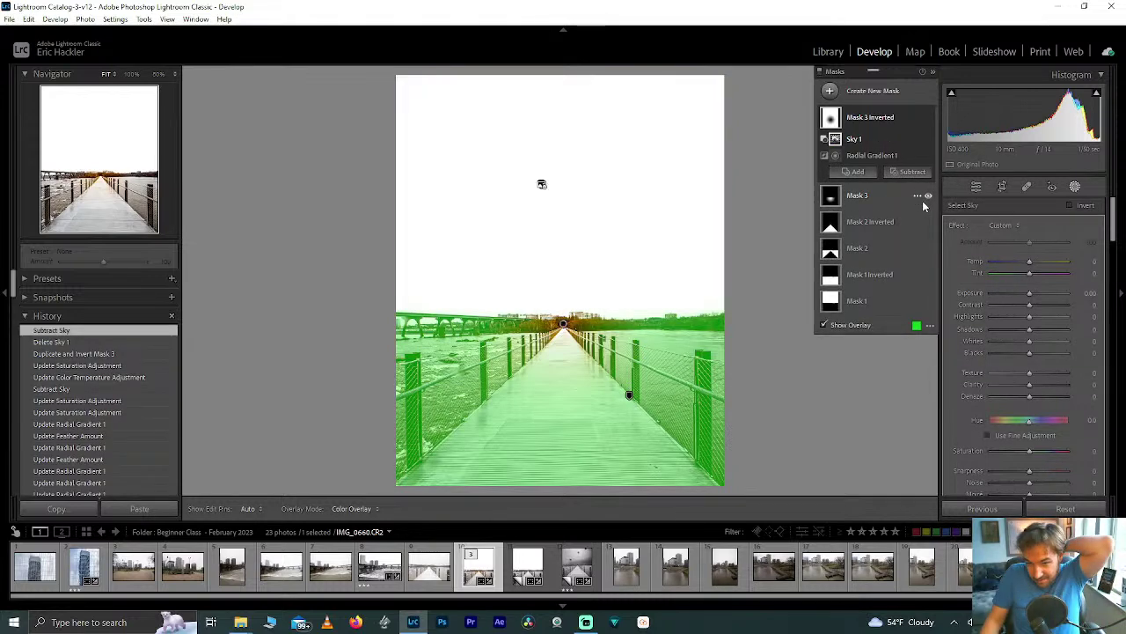
drag(1030, 451, 956, 455)
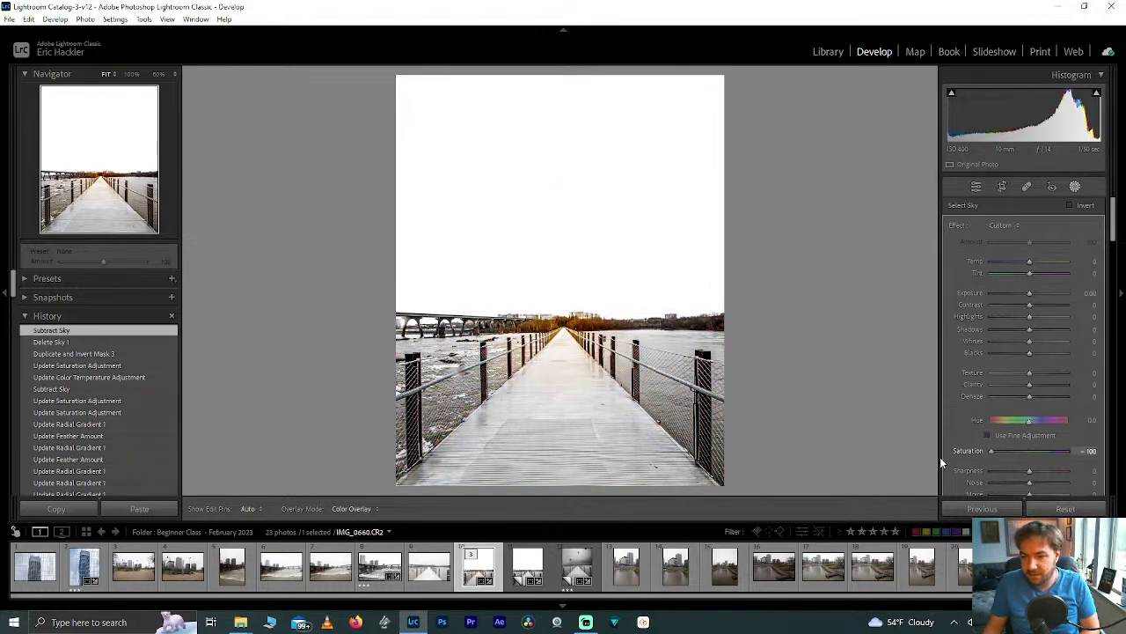
Delete the inverted copy of the radial mask after trying Saturation -84 and a brush subtraction on it
drag(991, 455, 998, 449)
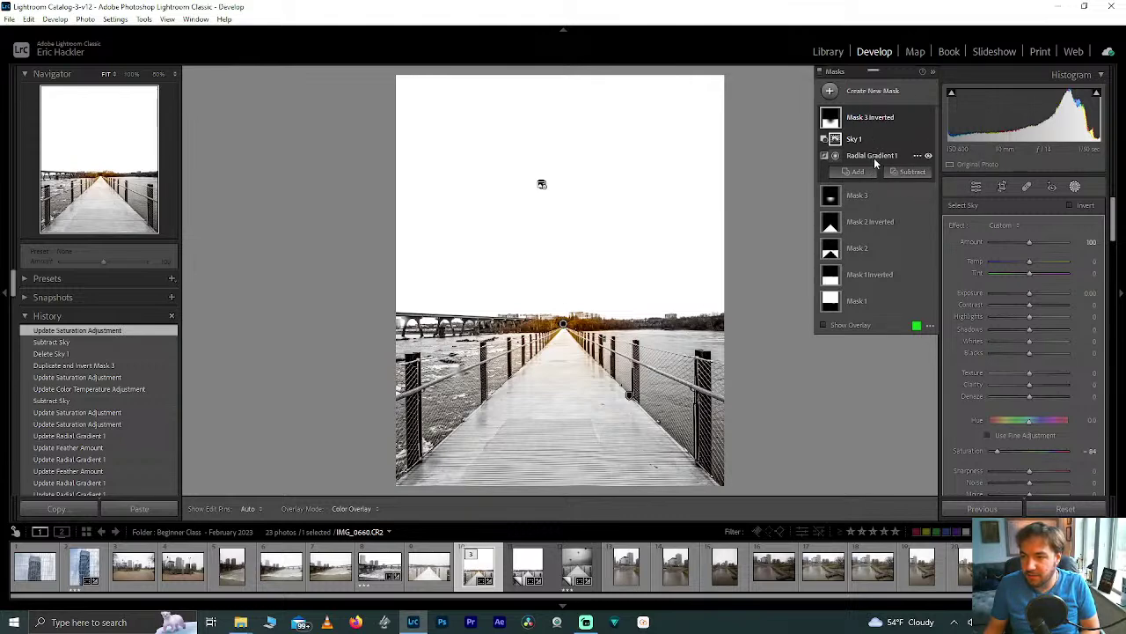
click(906, 172)
click(918, 286)
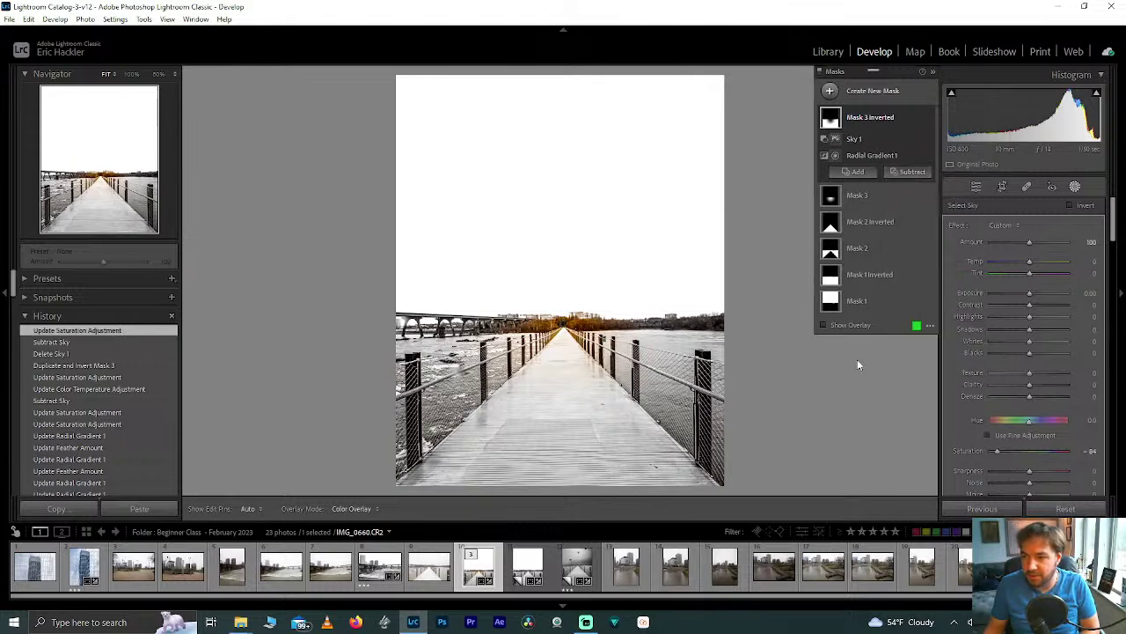
scroll(561, 327, up, 4)
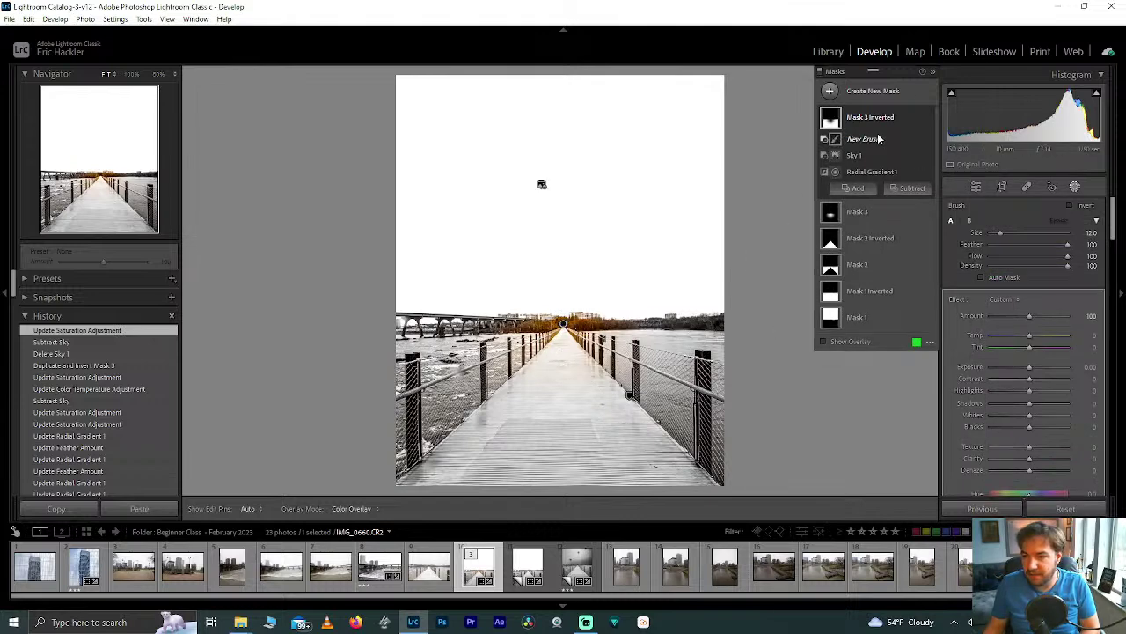
key(Delete)
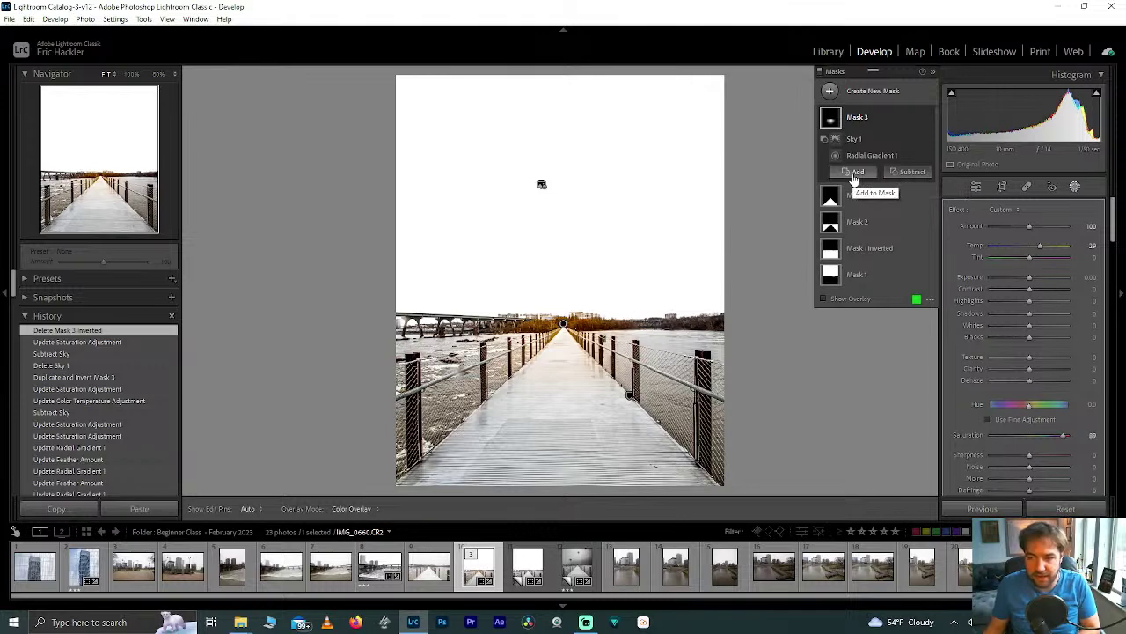
Subtract a brush from the radial mask with Density 50 and Size reduced to 4, painting over the boardwalk planks near the vanishing point
click(900, 173)
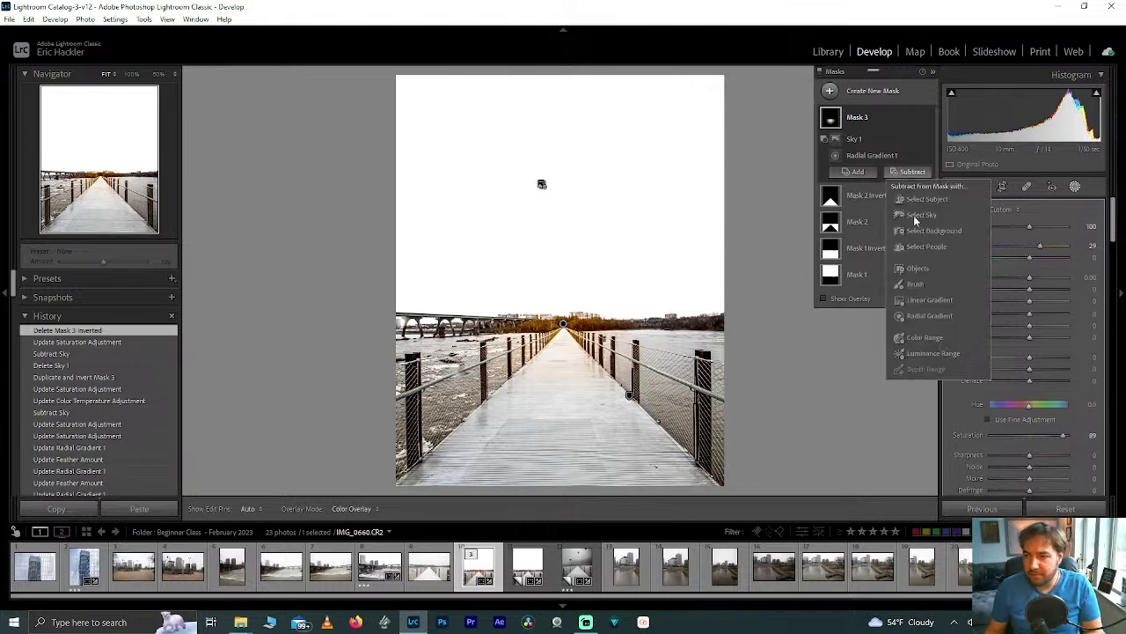
click(916, 284)
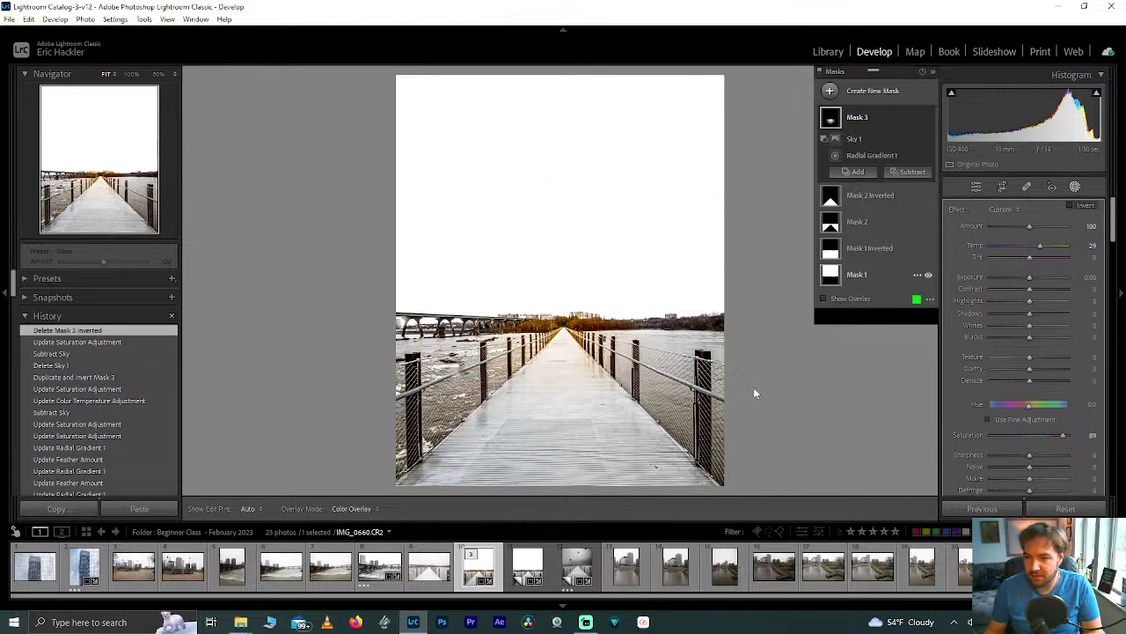
drag(1067, 265, 1030, 265)
scroll(541, 184, down, 5)
scroll(567, 347, down, 1)
mouse_move(560, 347)
mouse_down()
mouse_move(537, 378)
mouse_move(547, 394)
mouse_up()
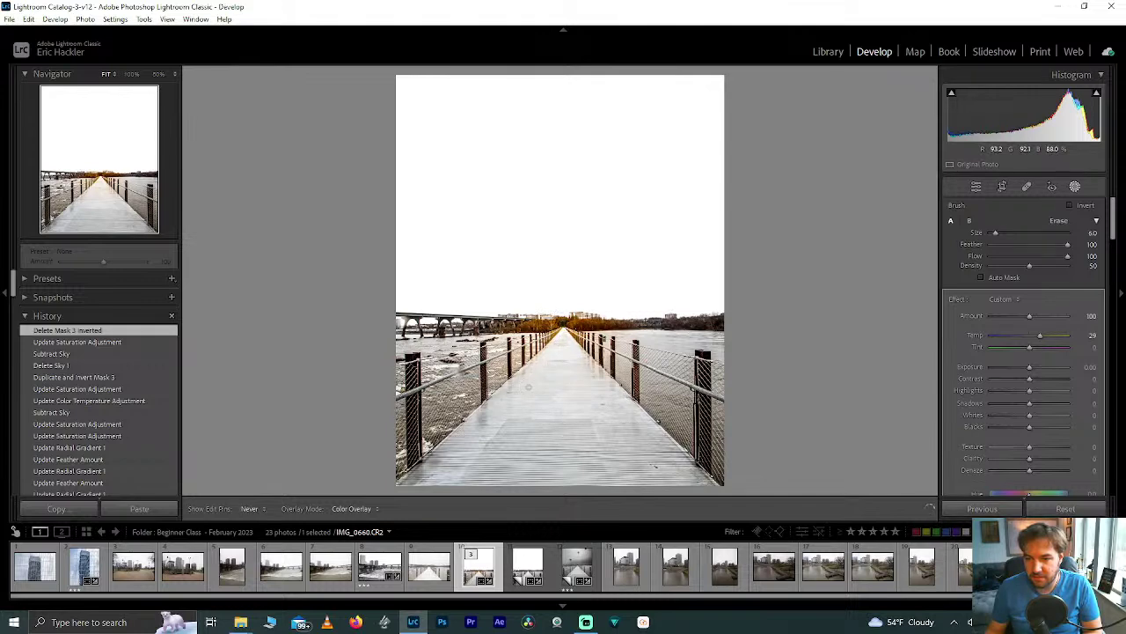
drag(530, 388, 529, 393)
scroll(555, 353, down, 2)
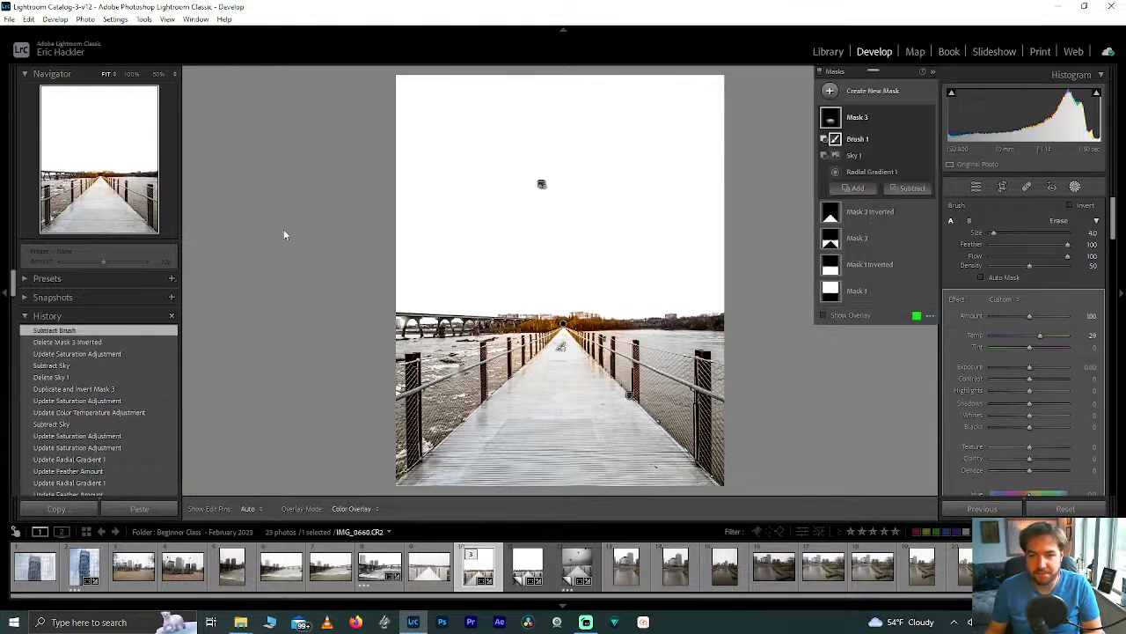
key(z)
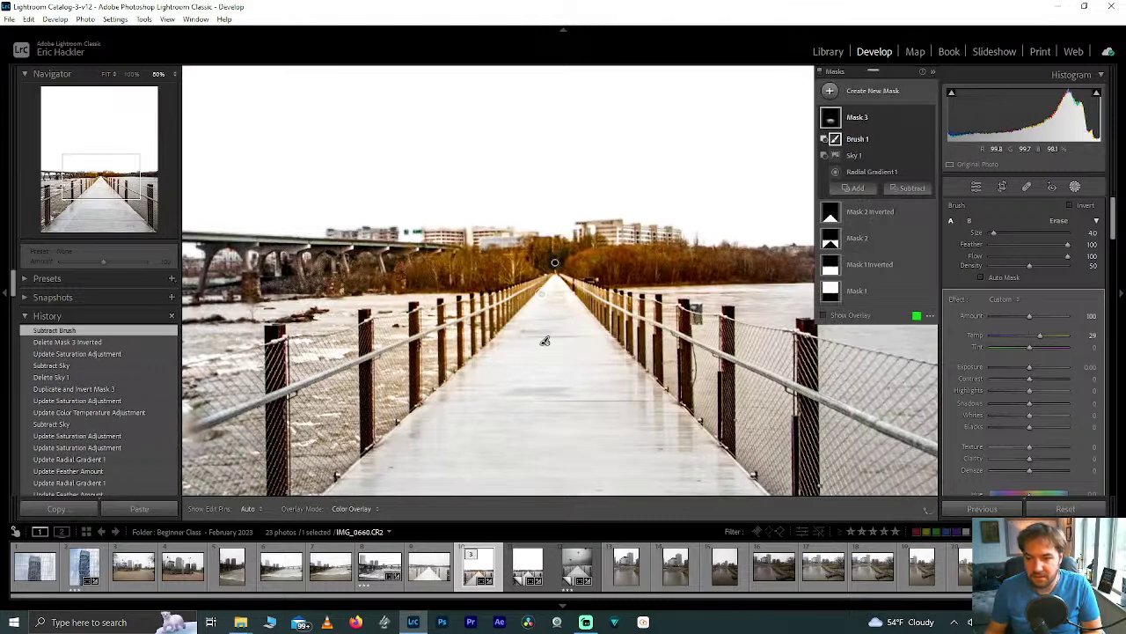
key(h)
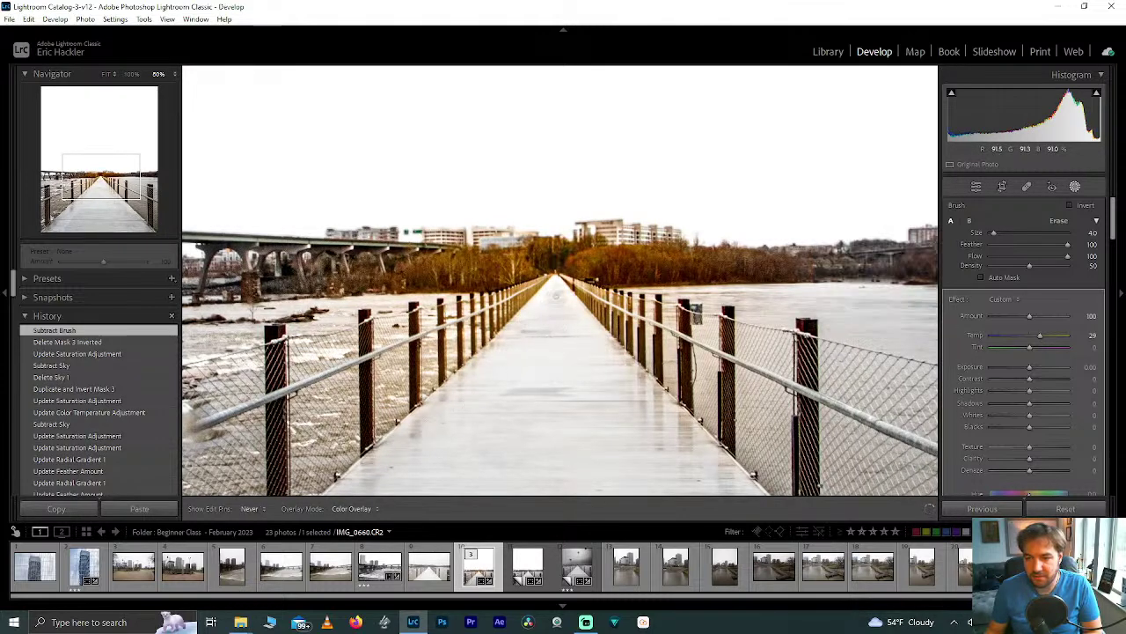
key(h)
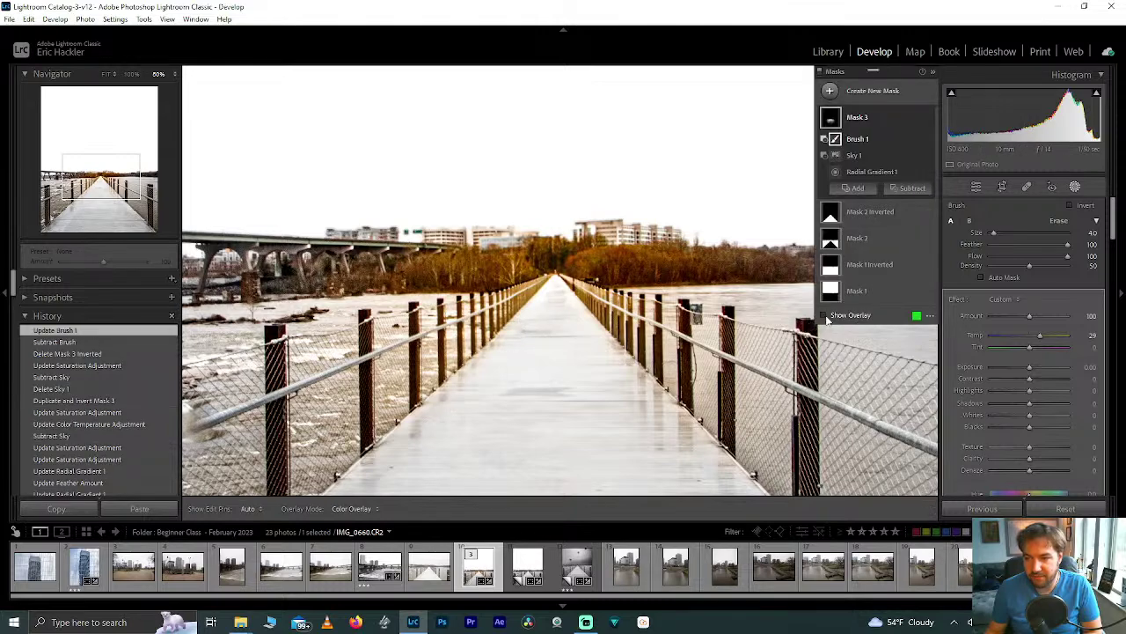
Check the radial mask's coverage with its overlay, compare the photo with and without the mask, and leave the mask hidden
click(824, 315)
key(z)
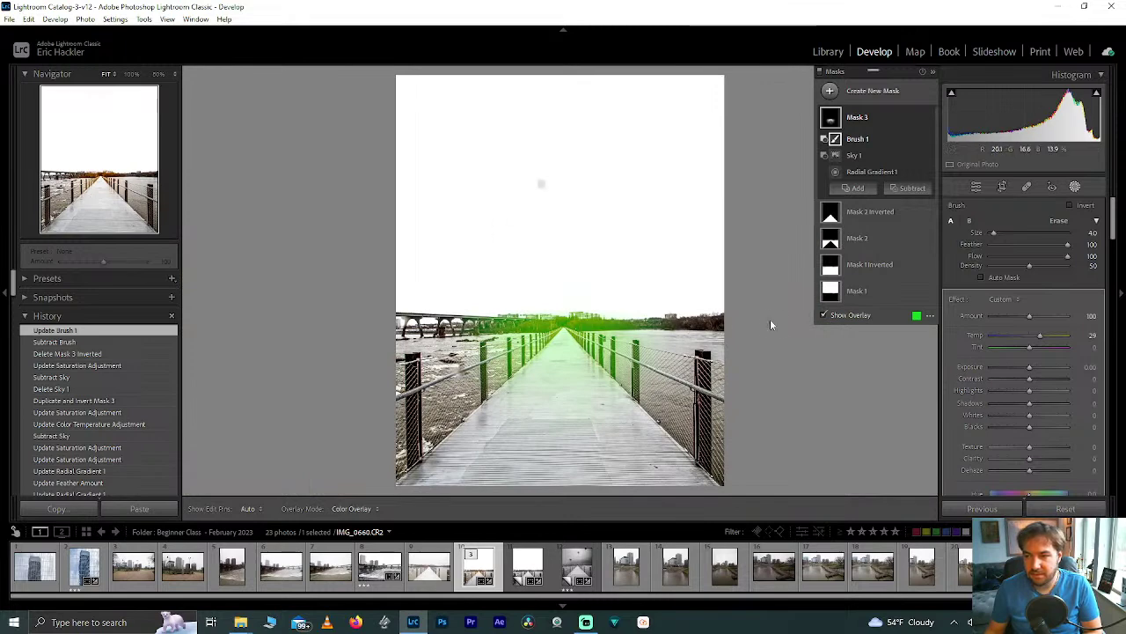
click(825, 315)
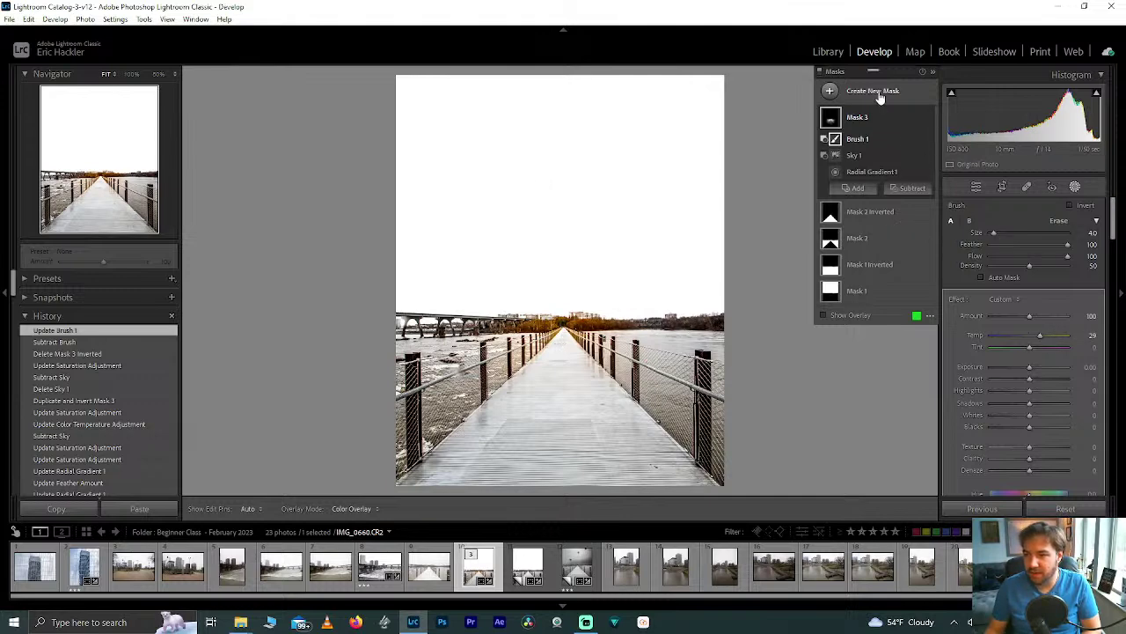
click(928, 118)
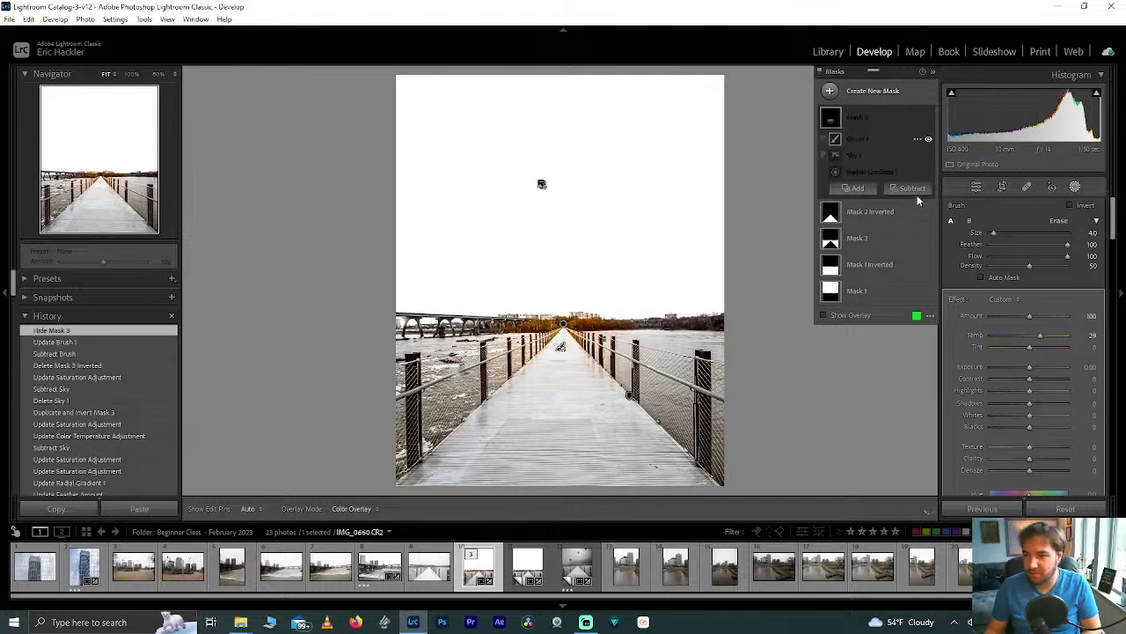
click(928, 118)
click(928, 119)
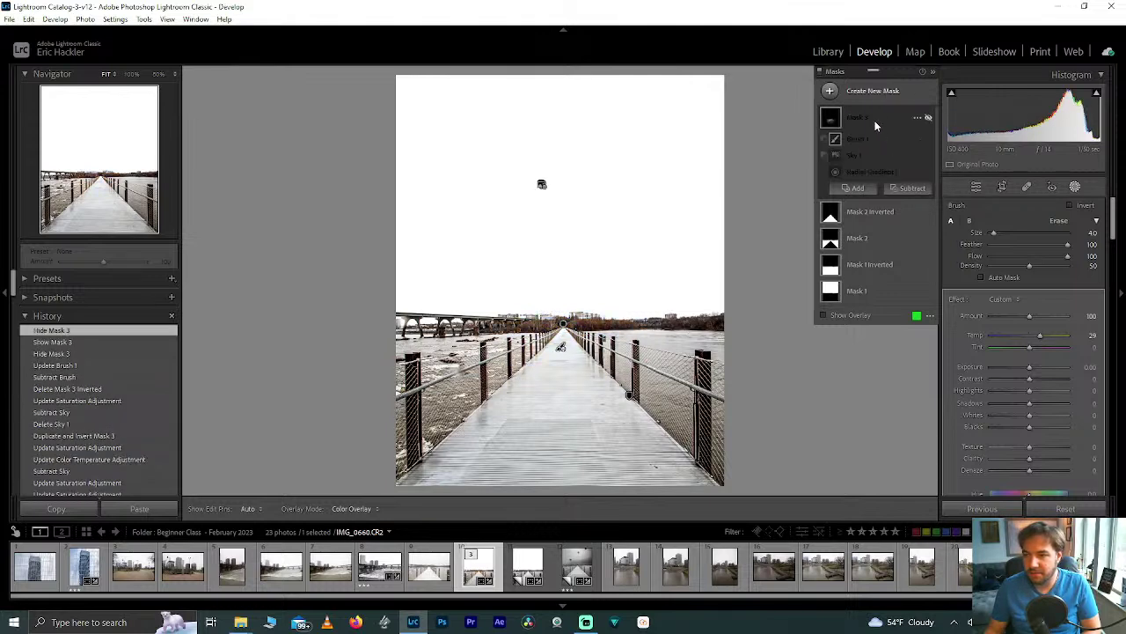
Add a linear gradient mask running downward from the horizon across the middle of the boardwalk and set its Temp to 29
click(878, 99)
click(896, 215)
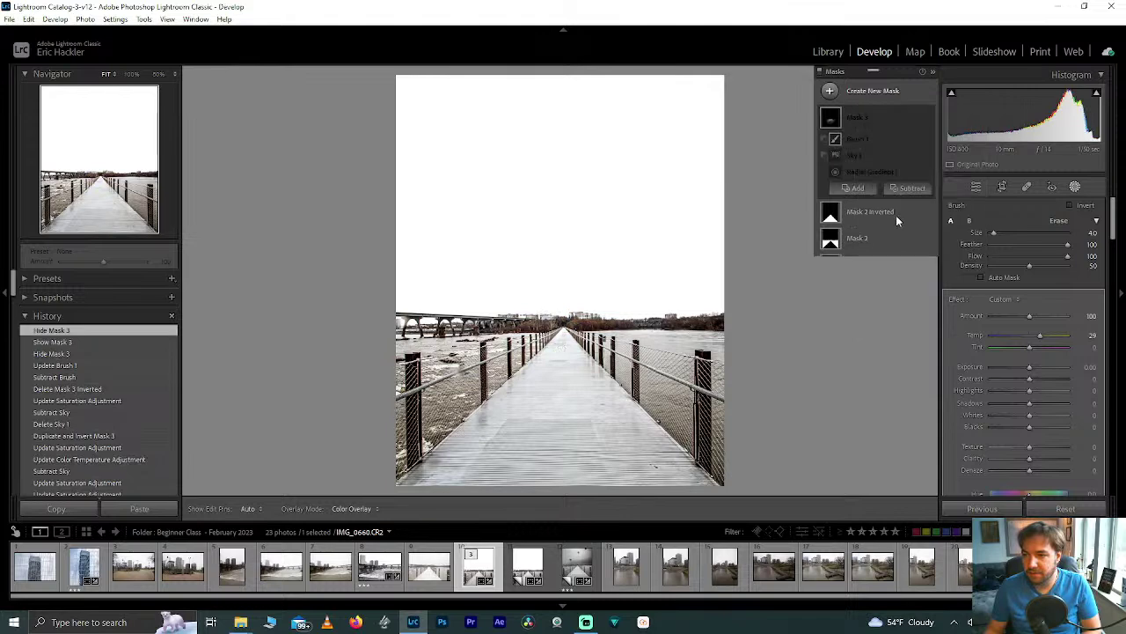
drag(541, 184, 628, 395)
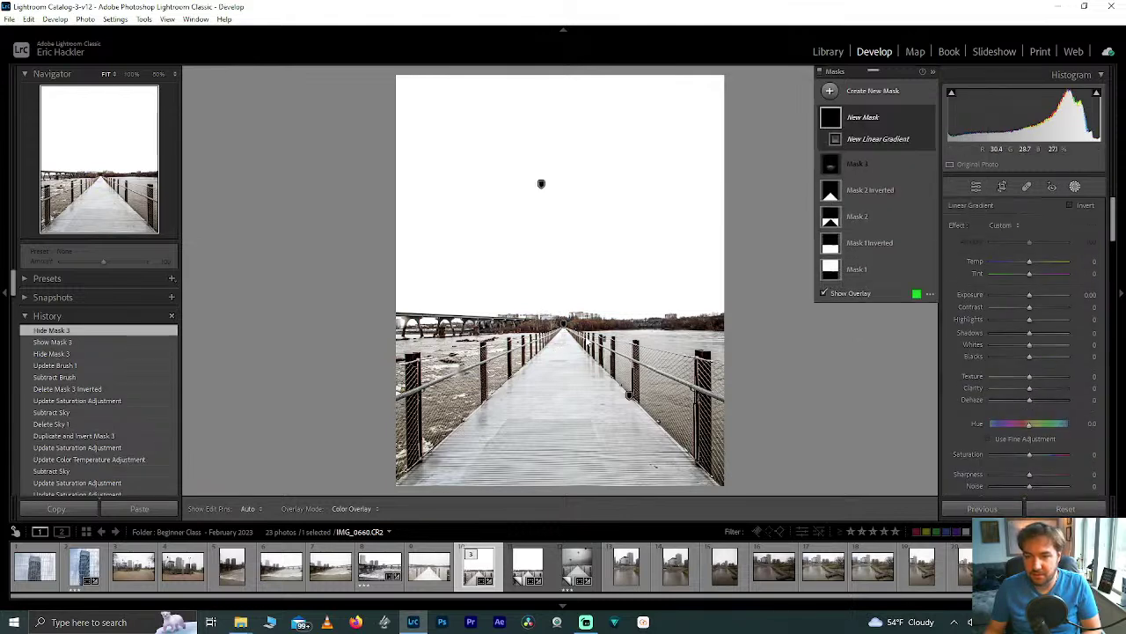
drag(599, 331, 594, 384)
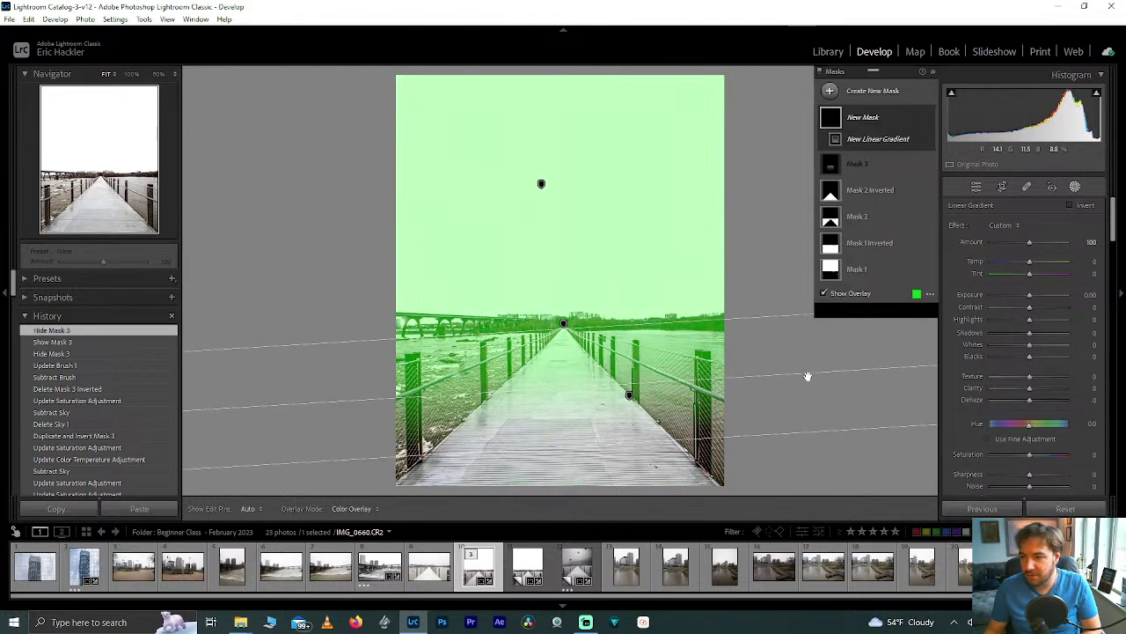
click(1091, 261)
text(25)
key(Return)
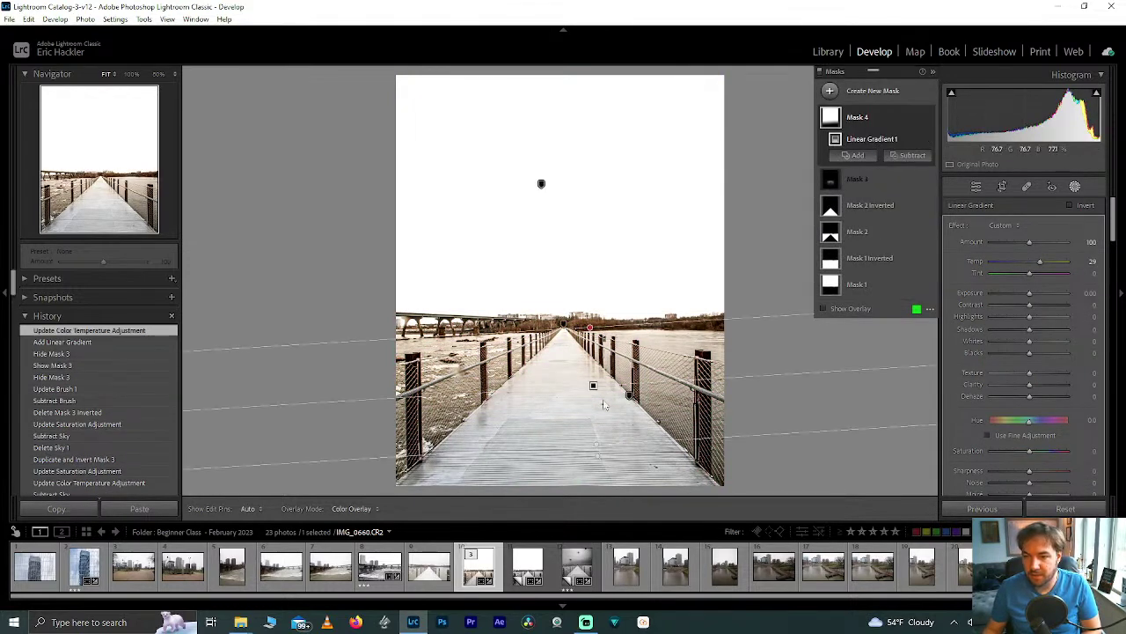
With the overlay shown, move the linear gradient up to centre on the horizon, level it roughly and widen its transition
click(823, 308)
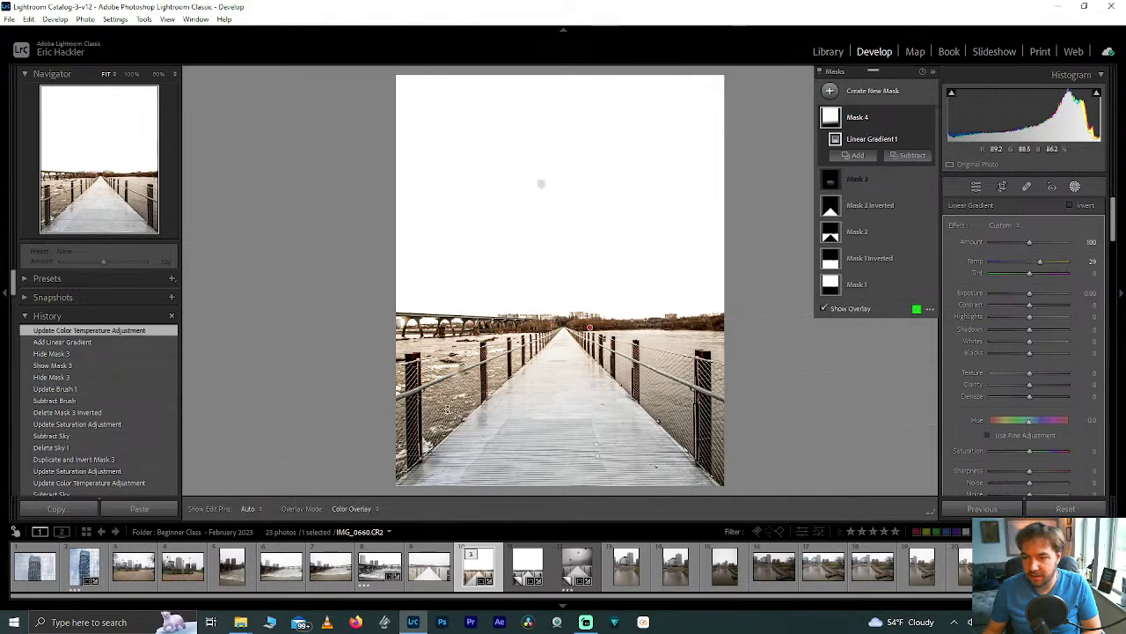
drag(593, 386, 563, 322)
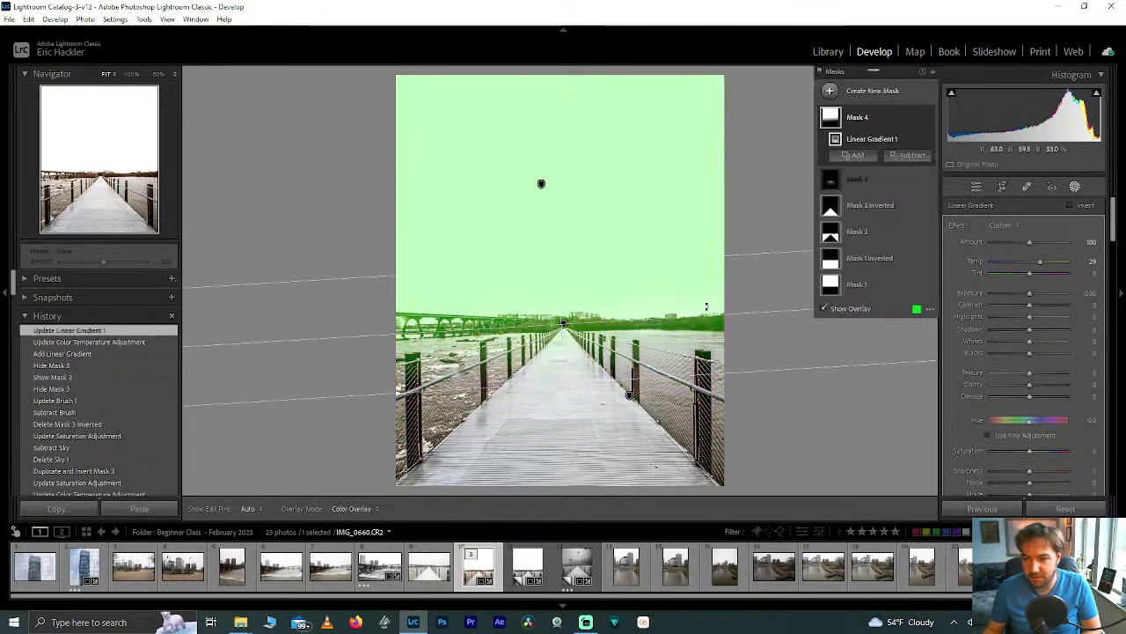
drag(705, 317, 702, 322)
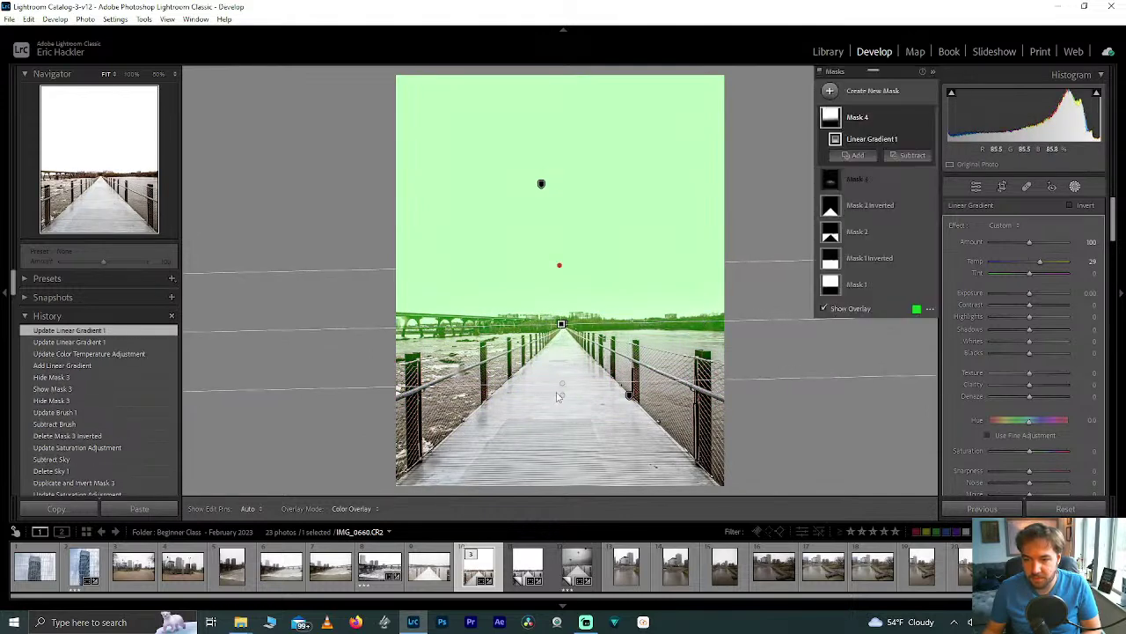
drag(557, 384, 559, 452)
drag(556, 357, 563, 331)
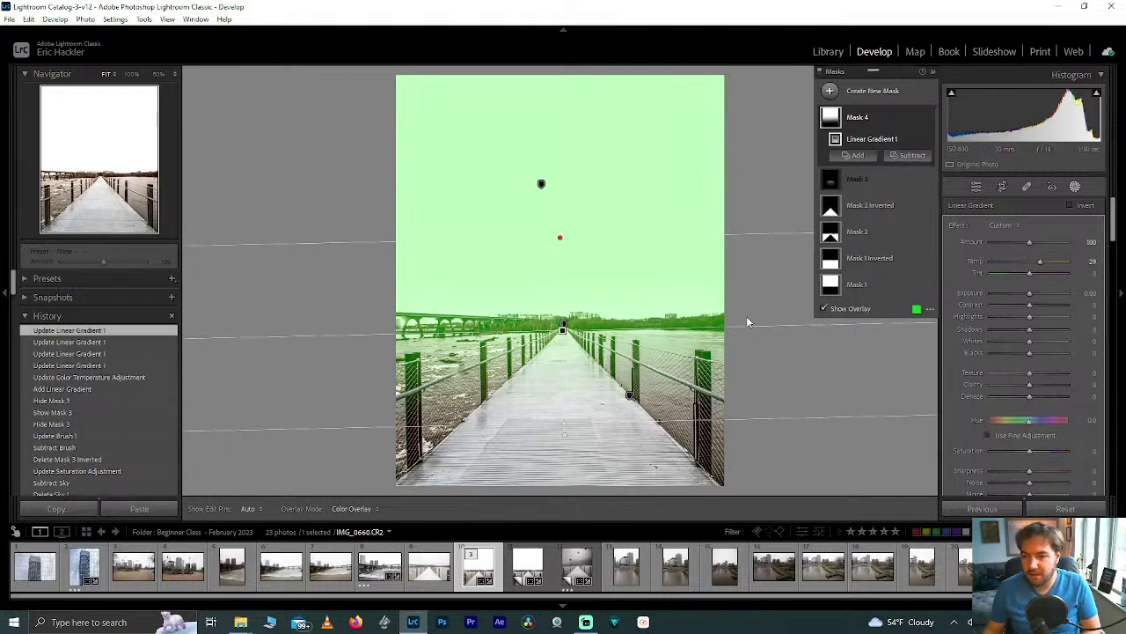
drag(737, 324, 737, 327)
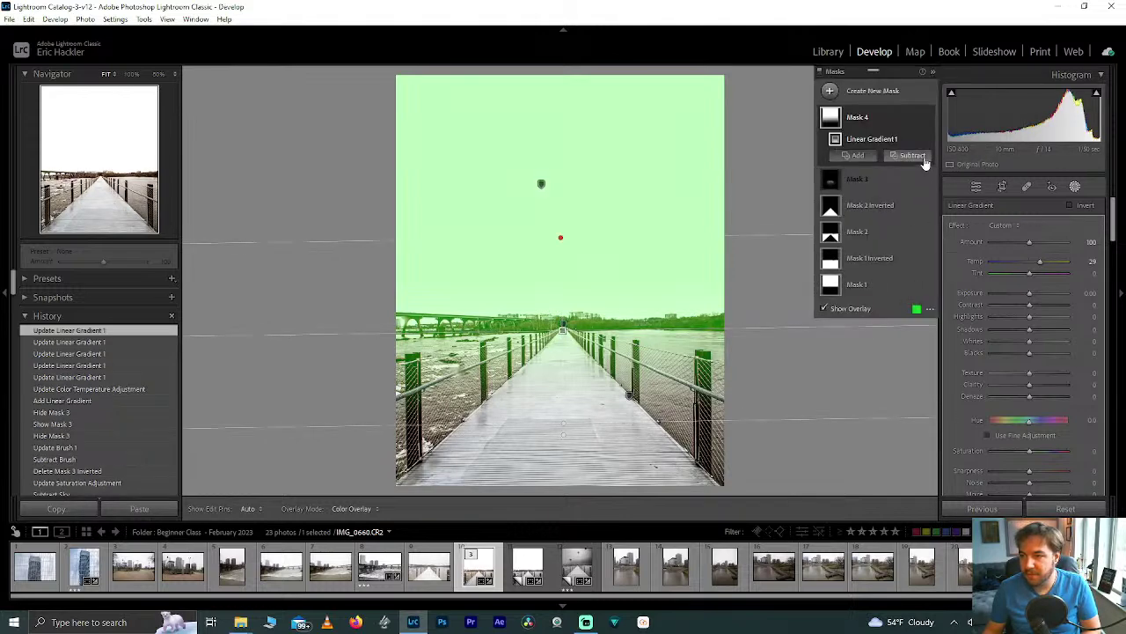
Subtract the sky from the linear gradient mask, hide the overlay and set the mask's Saturation to 100
click(912, 155)
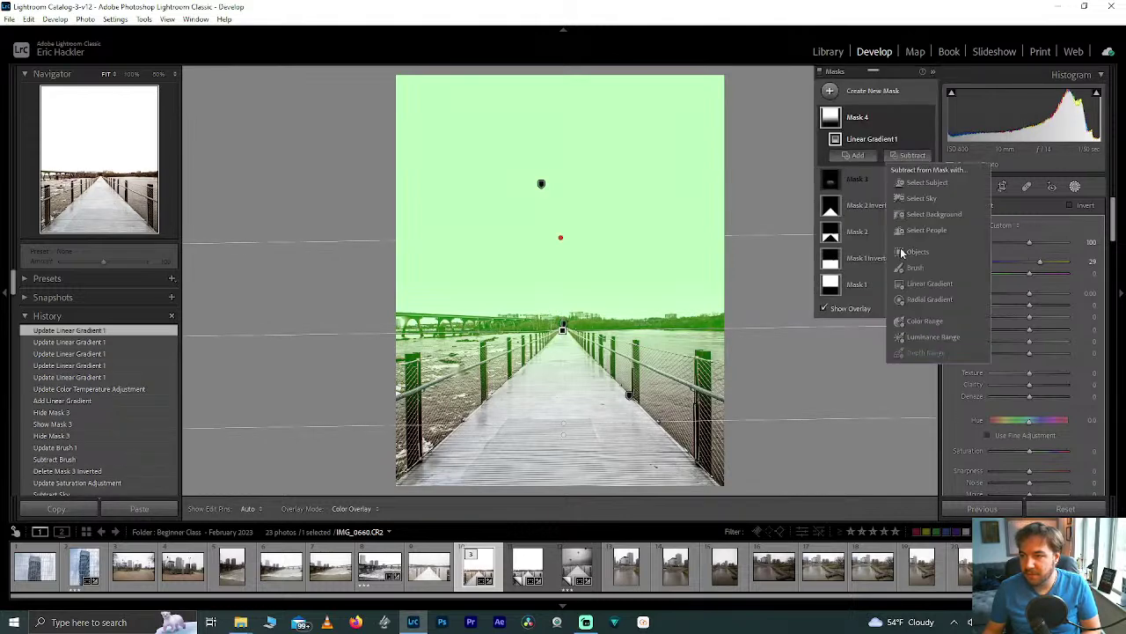
click(919, 199)
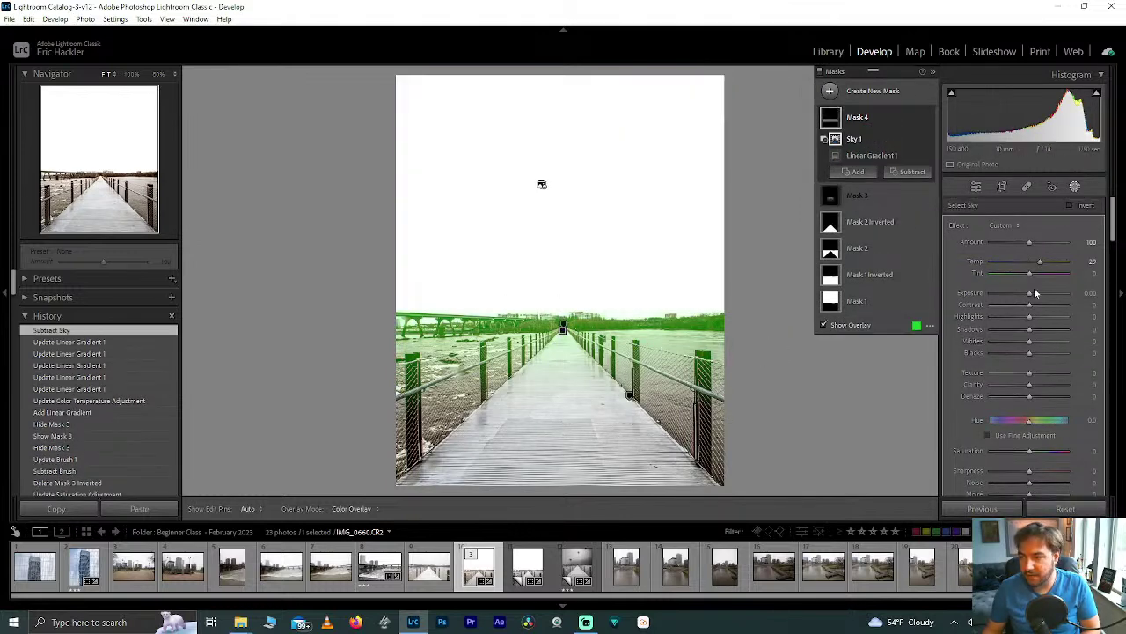
click(840, 325)
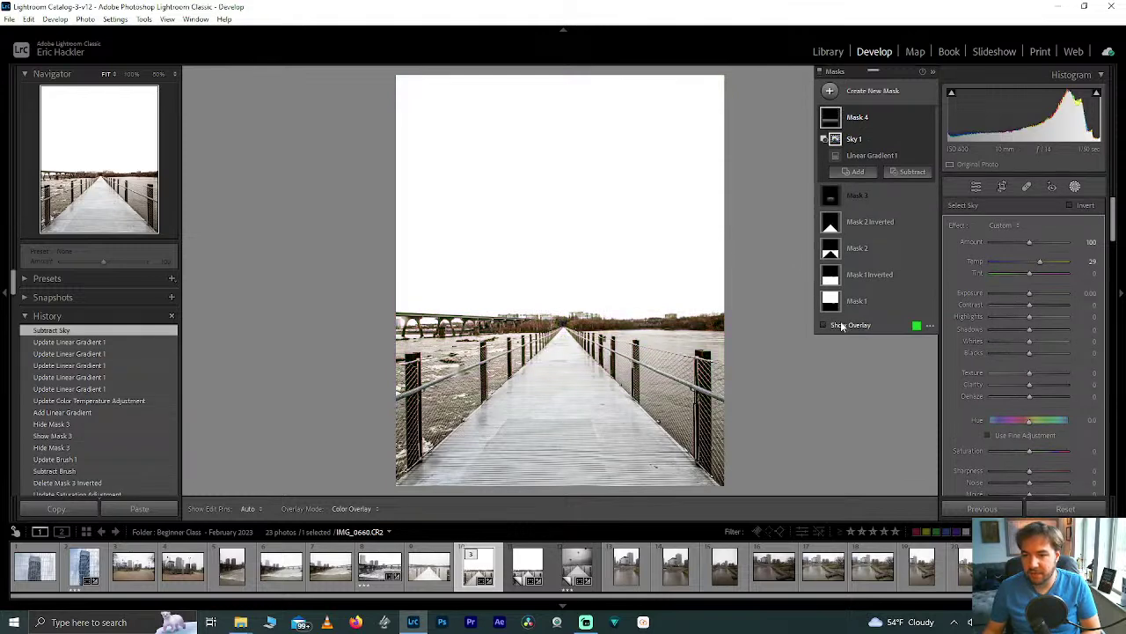
drag(1030, 451, 1074, 446)
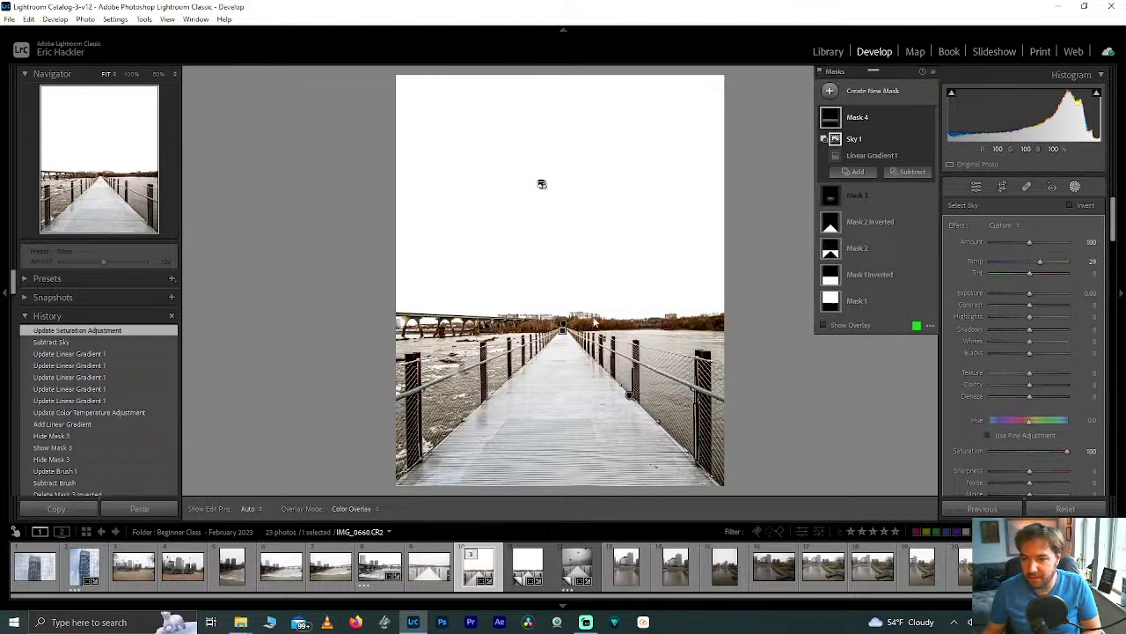
Duplicate and invert the linear gradient mask, and replace the copy's sky component with a sky subtraction
click(918, 118)
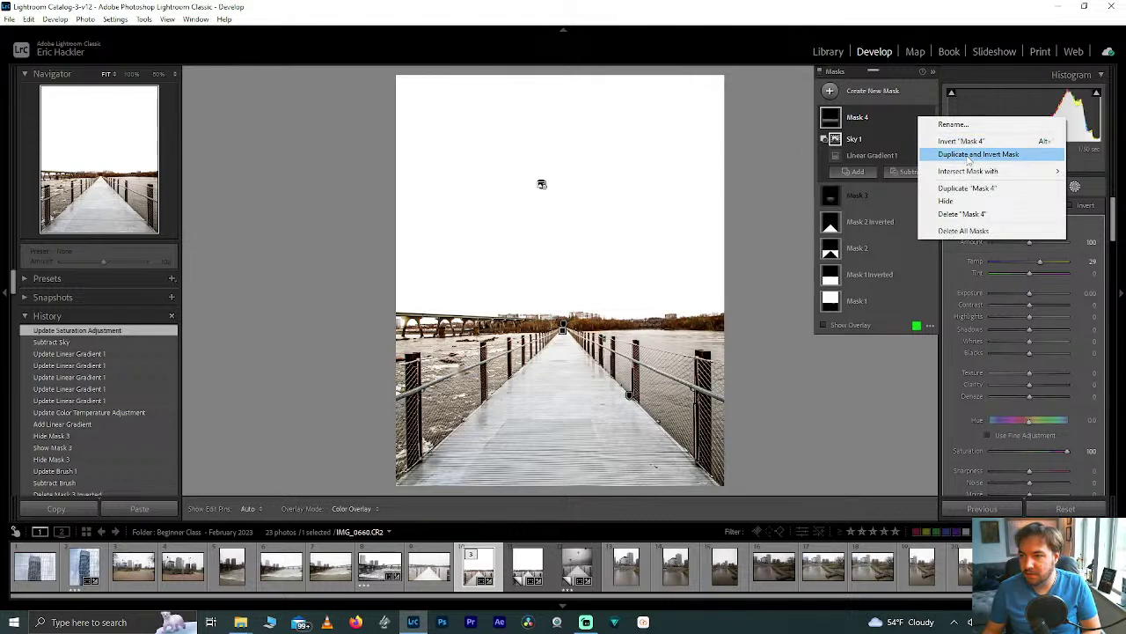
click(969, 155)
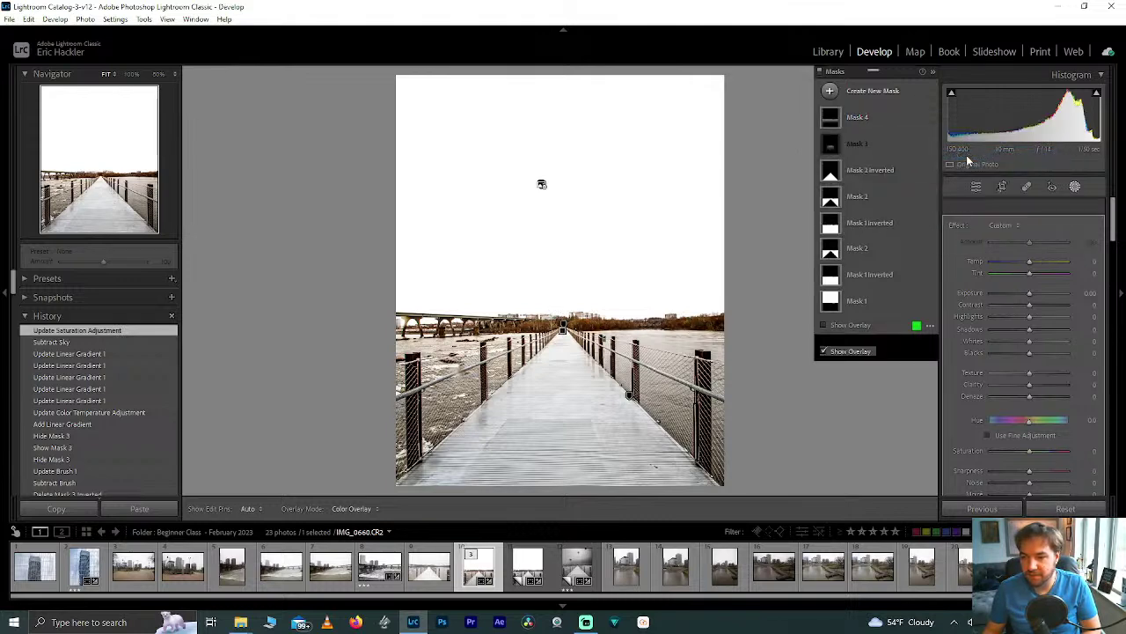
click(864, 139)
key(Delete)
click(897, 160)
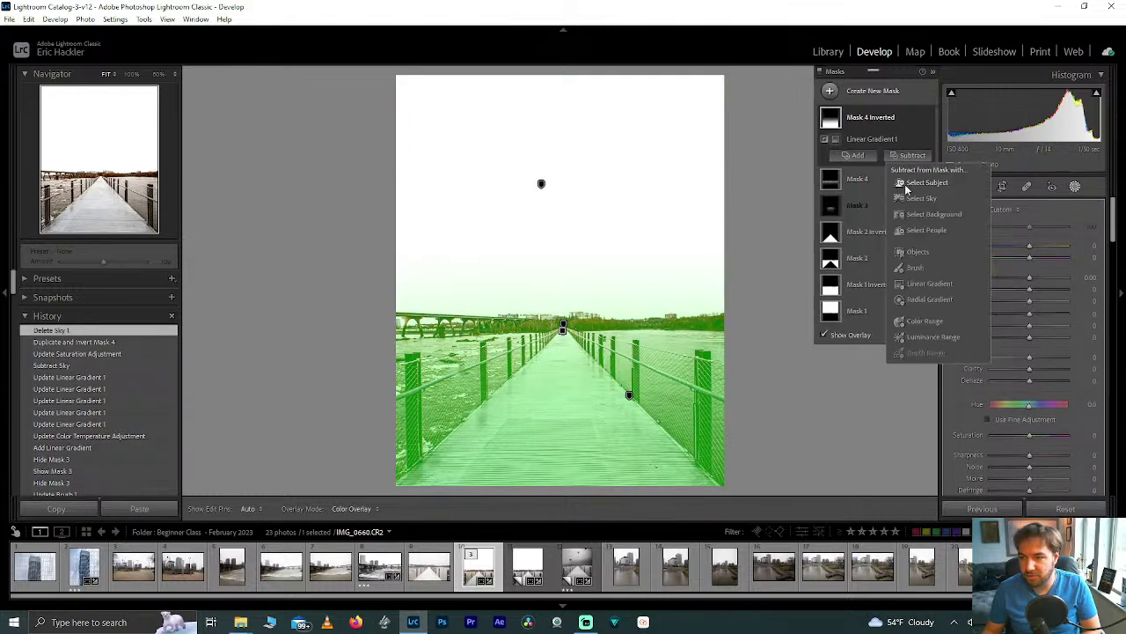
click(922, 198)
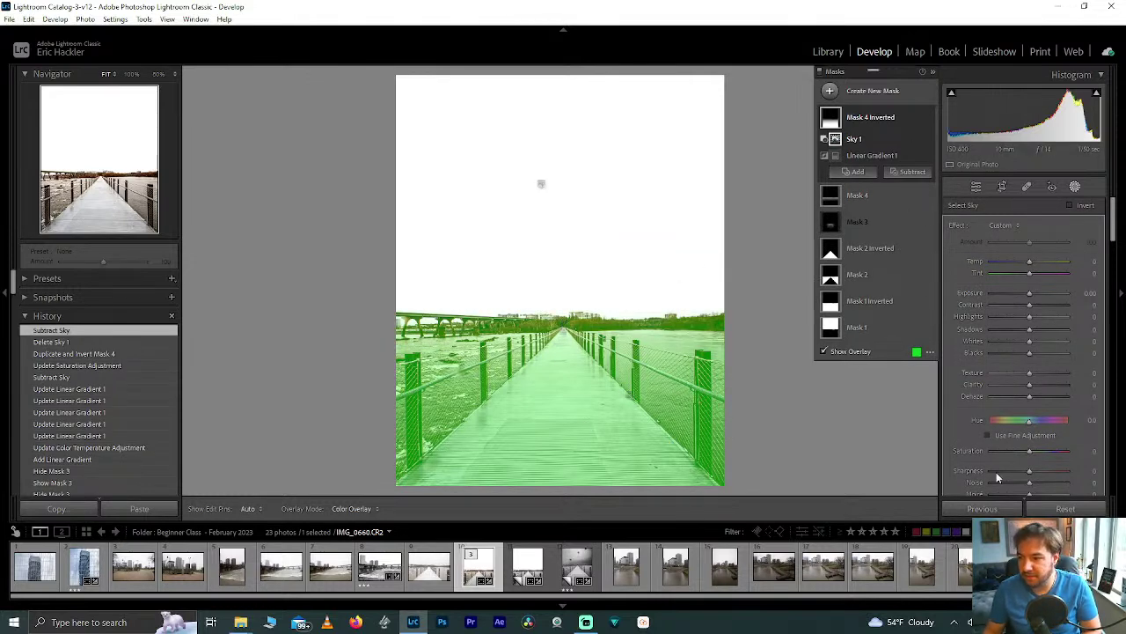
Set the inverted linear mask's Saturation to about -60 after trying -100, and compare the photo with that mask hidden and shown
drag(1028, 450, 972, 456)
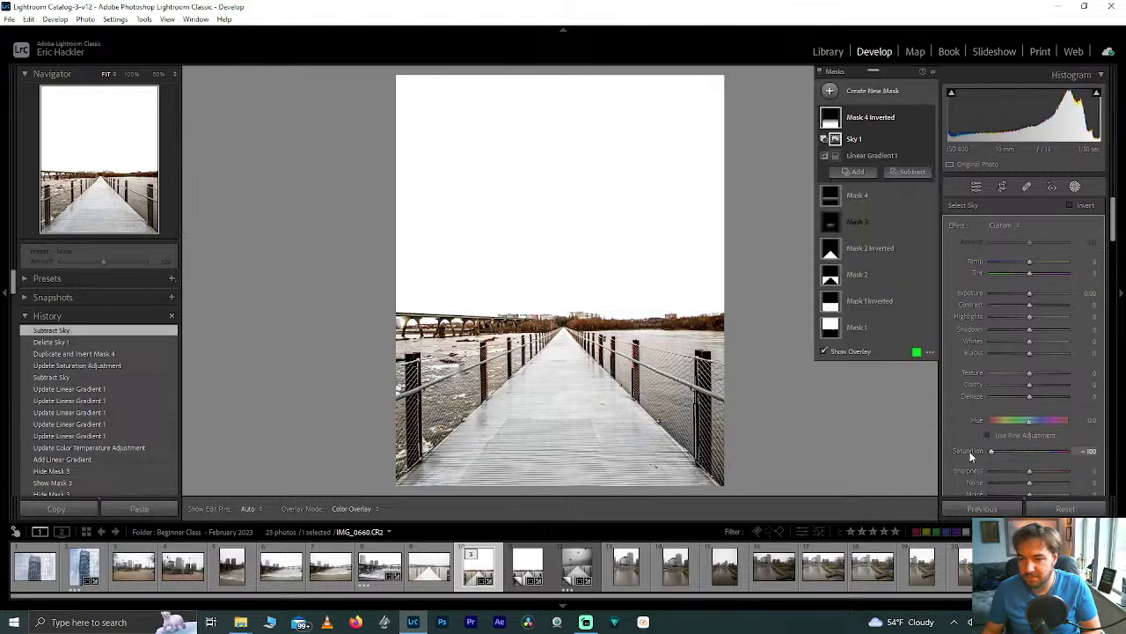
click(1006, 450)
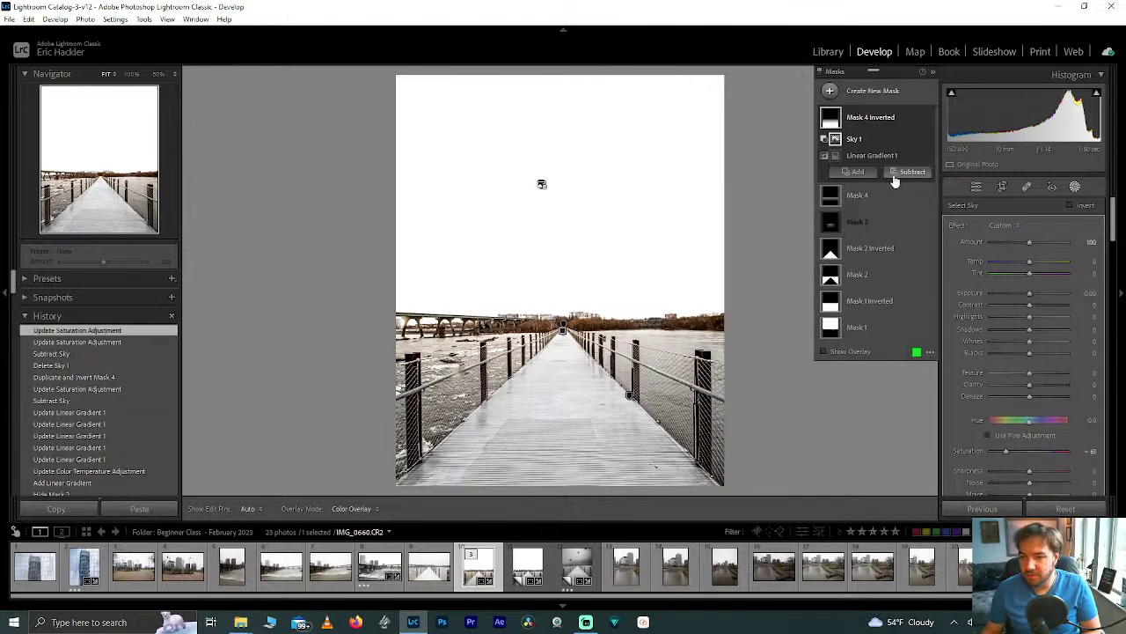
click(928, 118)
click(929, 118)
click(928, 118)
click(928, 118)
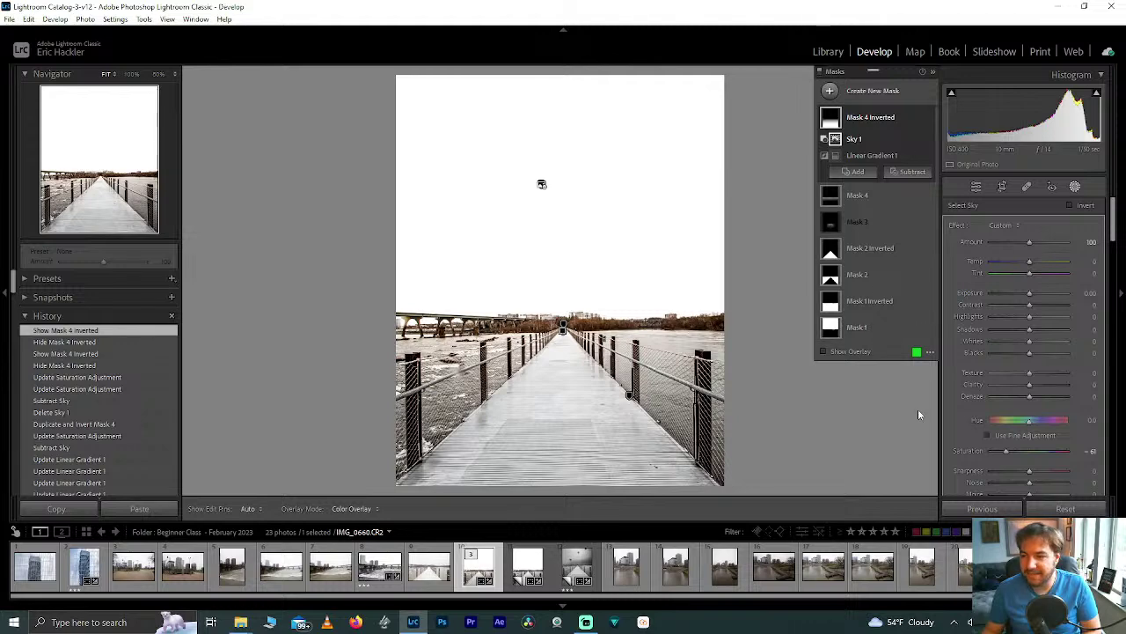
Set the non-inverted linear gradient mask's Temp to 69, leaving Tint at 0 after trying a strong magenta tint of 100
click(868, 195)
drag(1027, 257, 1000, 257)
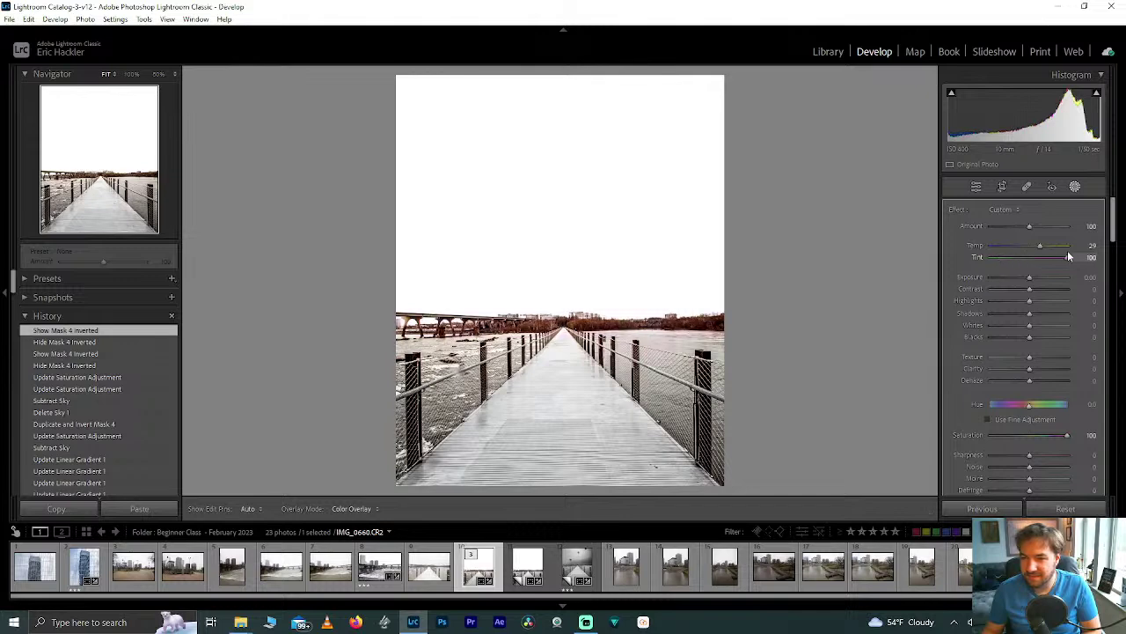
mouse_move(1067, 250)
mouse_down()
mouse_move(1027, 255)
mouse_move(1080, 251)
mouse_move(1057, 250)
mouse_up()
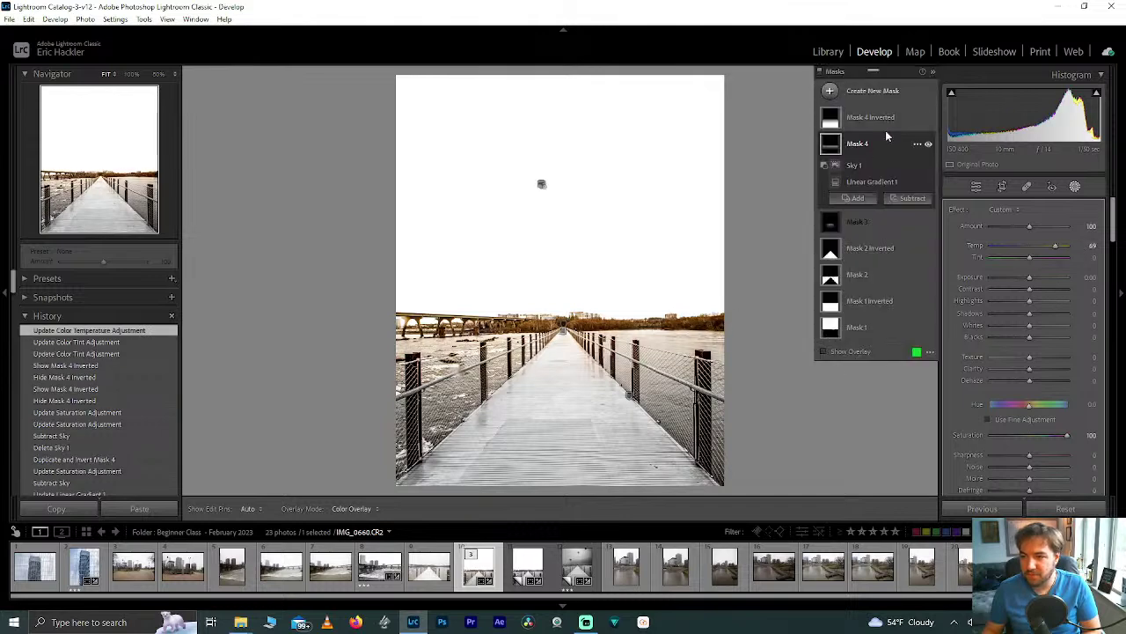
Brush the boardwalk's far end out of the linear gradient mask with a size 8 subtracting brush, using the overlay as a guide, and hide the overlay
click(909, 203)
click(913, 312)
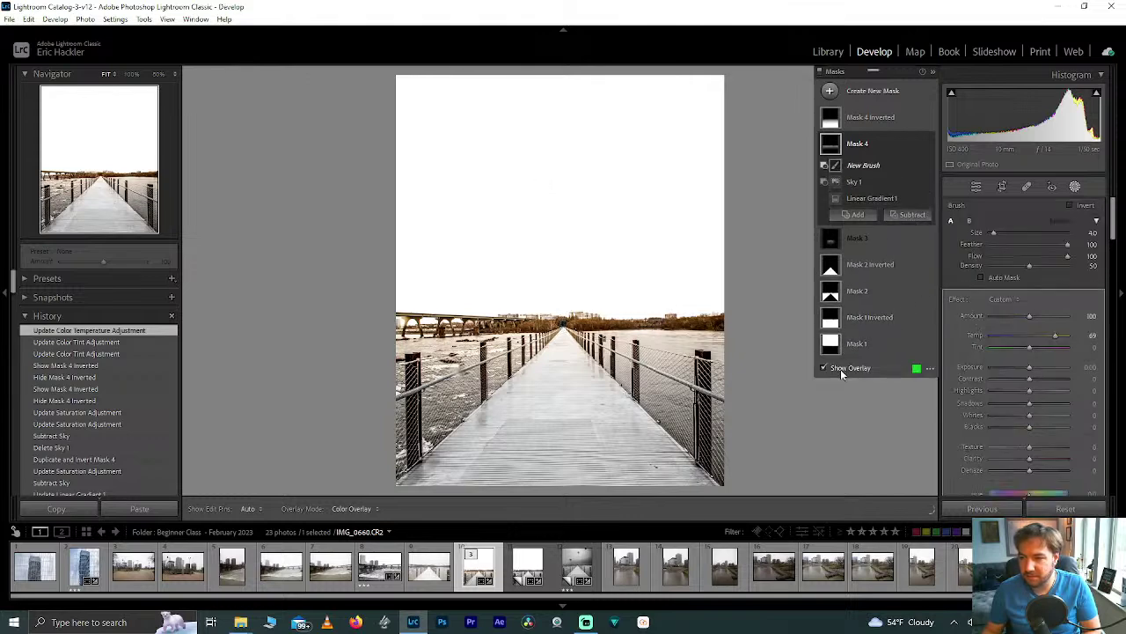
click(843, 368)
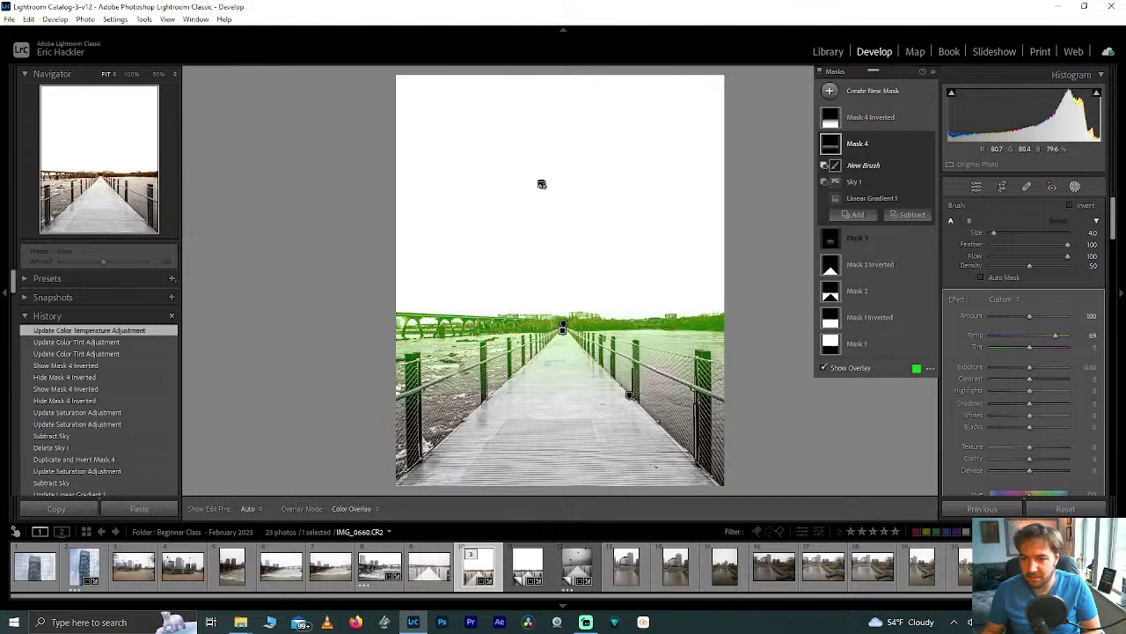
click(100, 176)
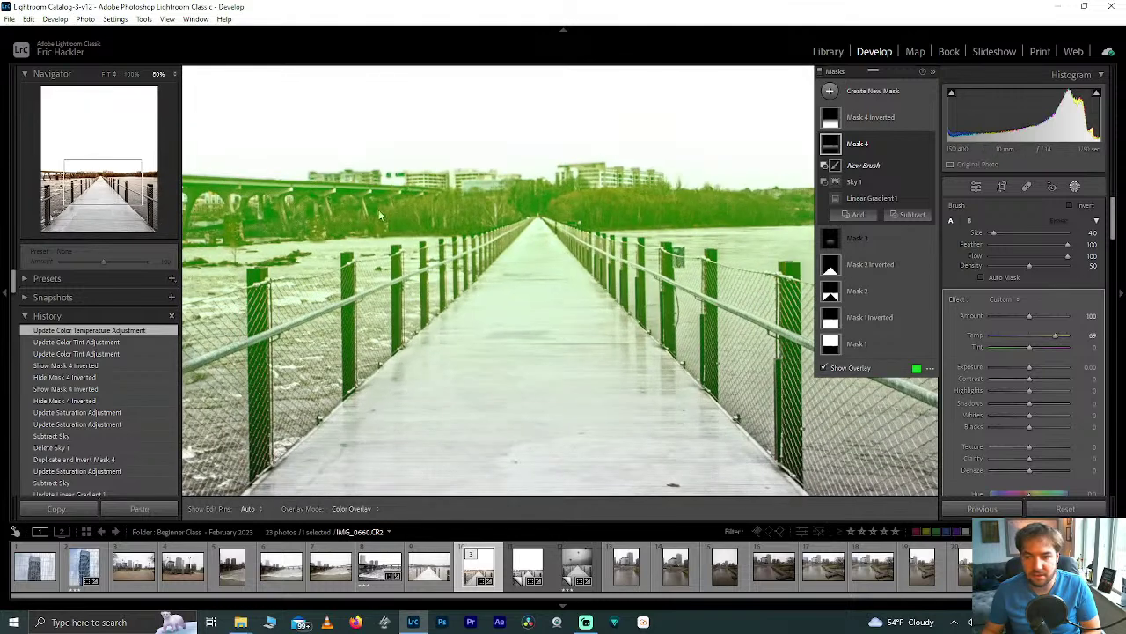
scroll(563, 246, up, 4)
key(h)
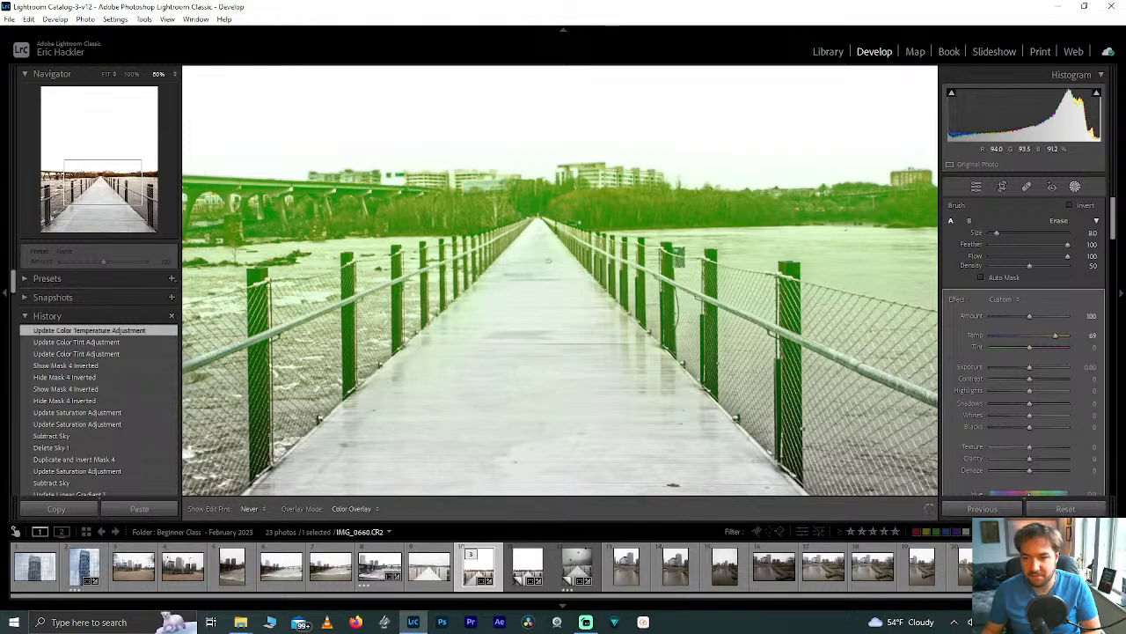
key(h)
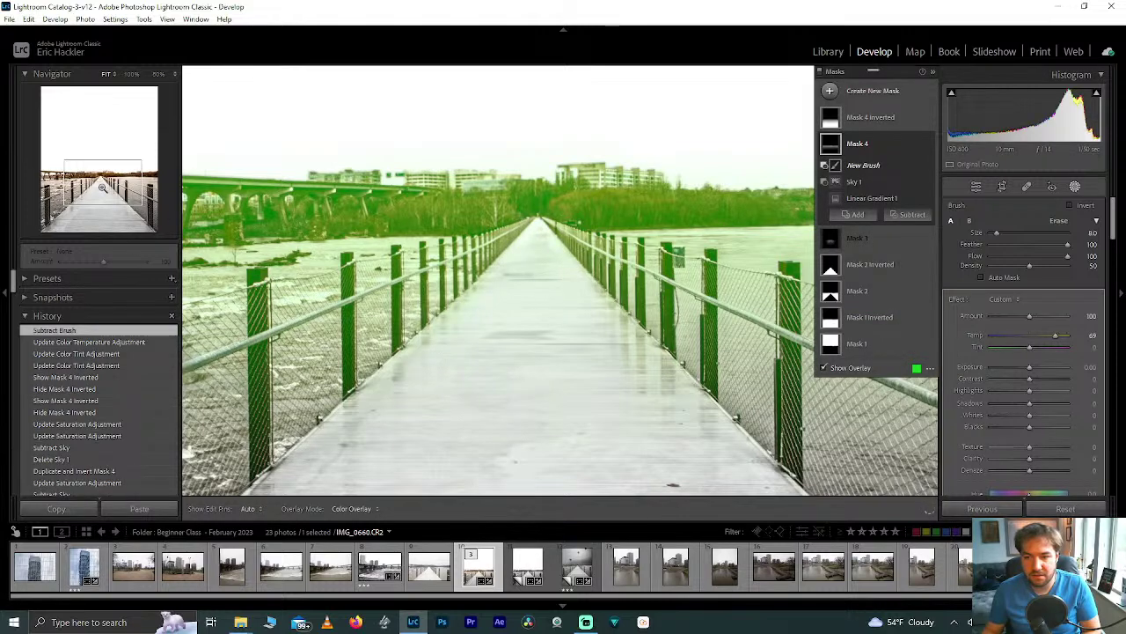
key(z)
click(102, 187)
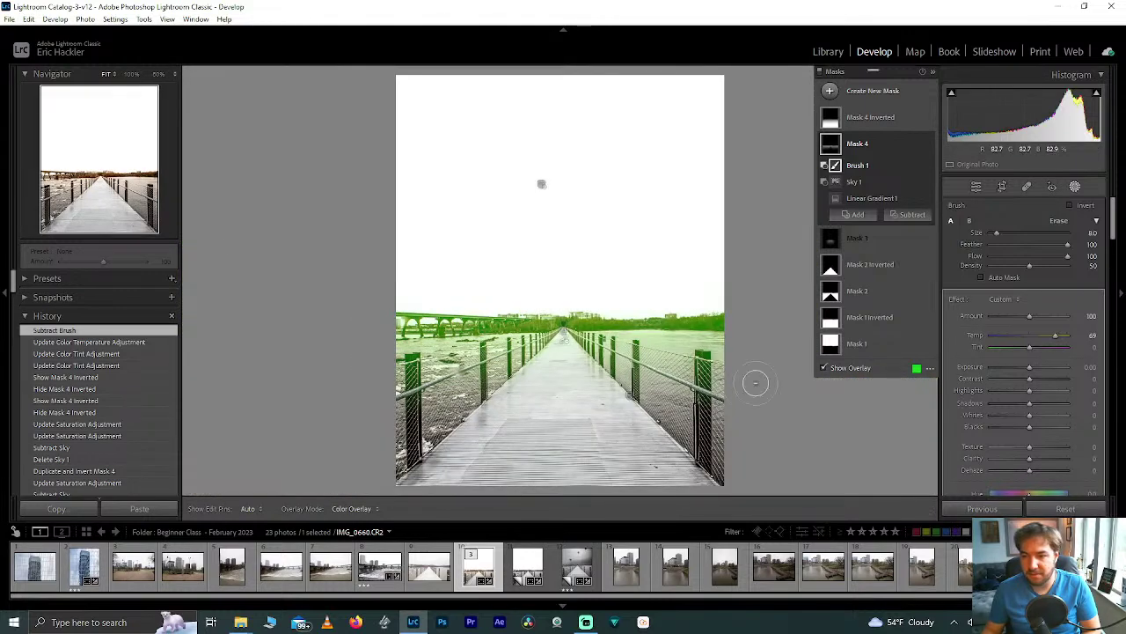
click(823, 369)
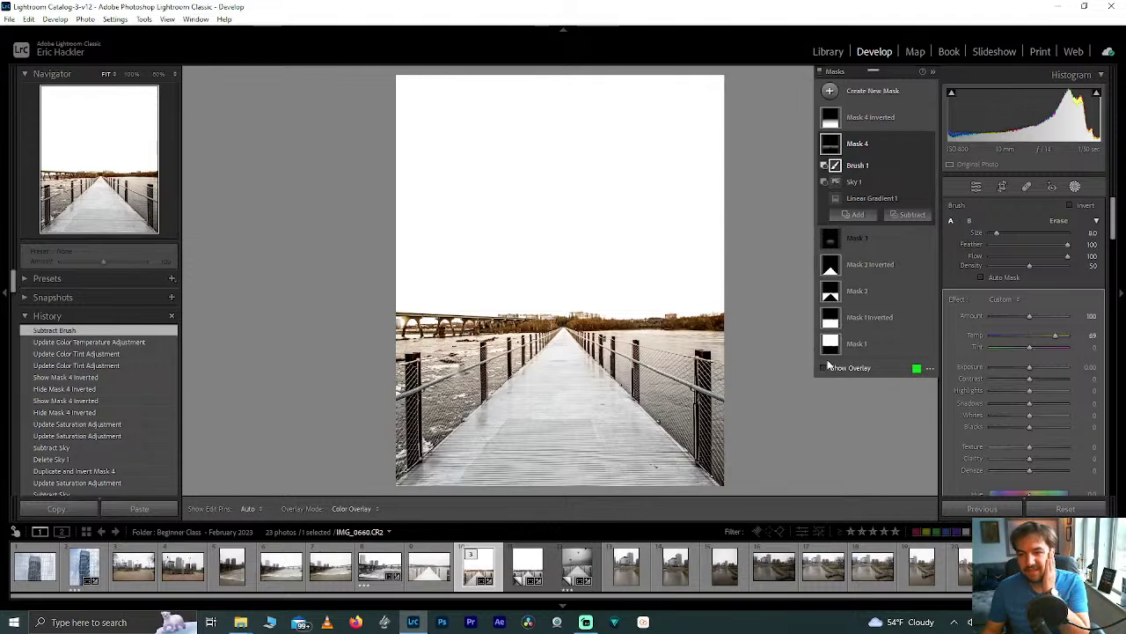
Cool the inverted linear gradient mask with Temp -12 and Tint -30
click(906, 117)
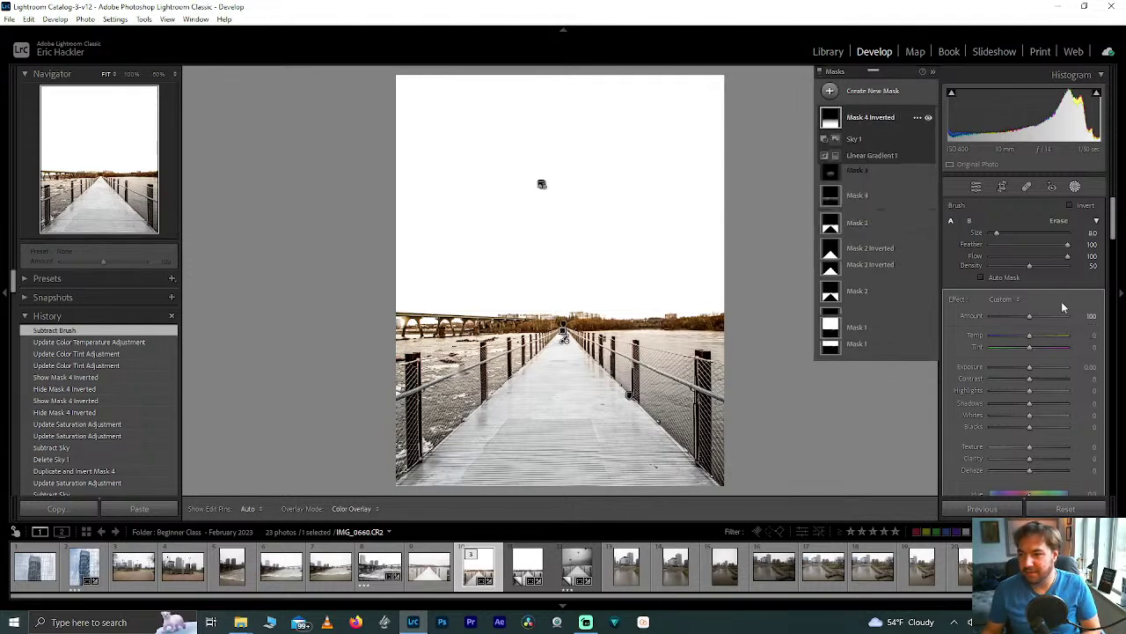
drag(1029, 247, 1016, 260)
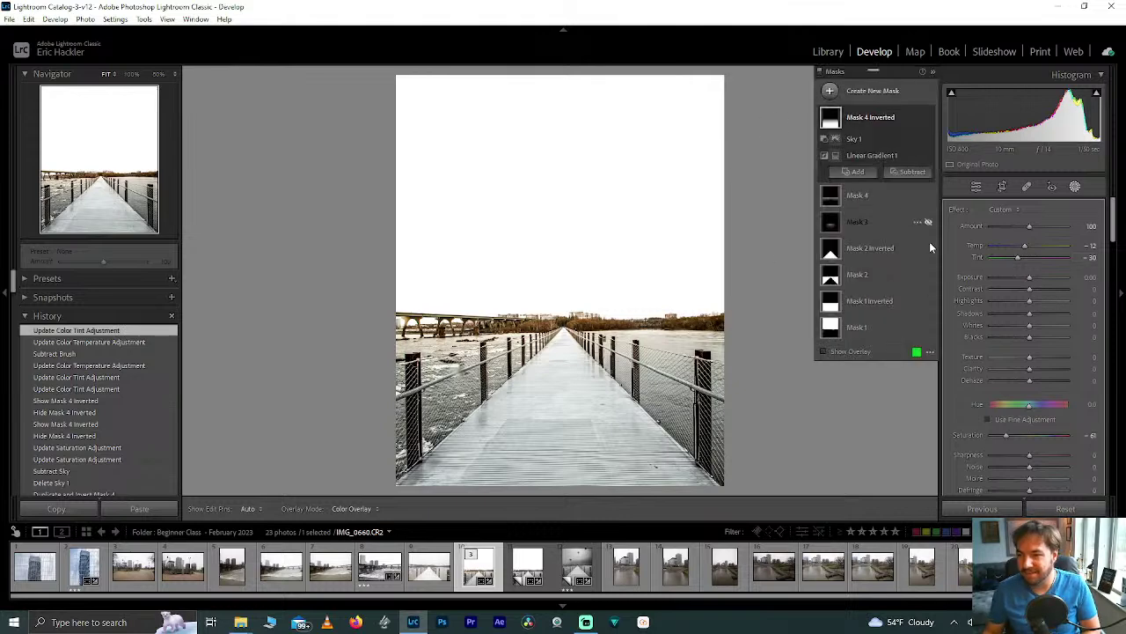
Try a Temp of 100 on the original sky mask and reset it
click(867, 326)
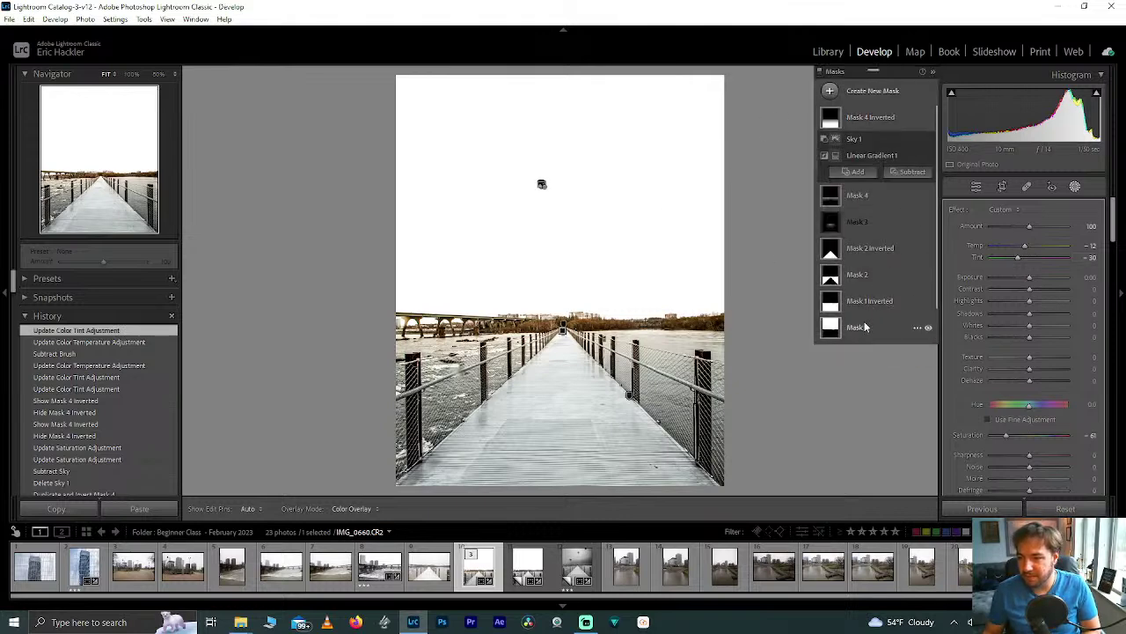
drag(1029, 261, 1082, 261)
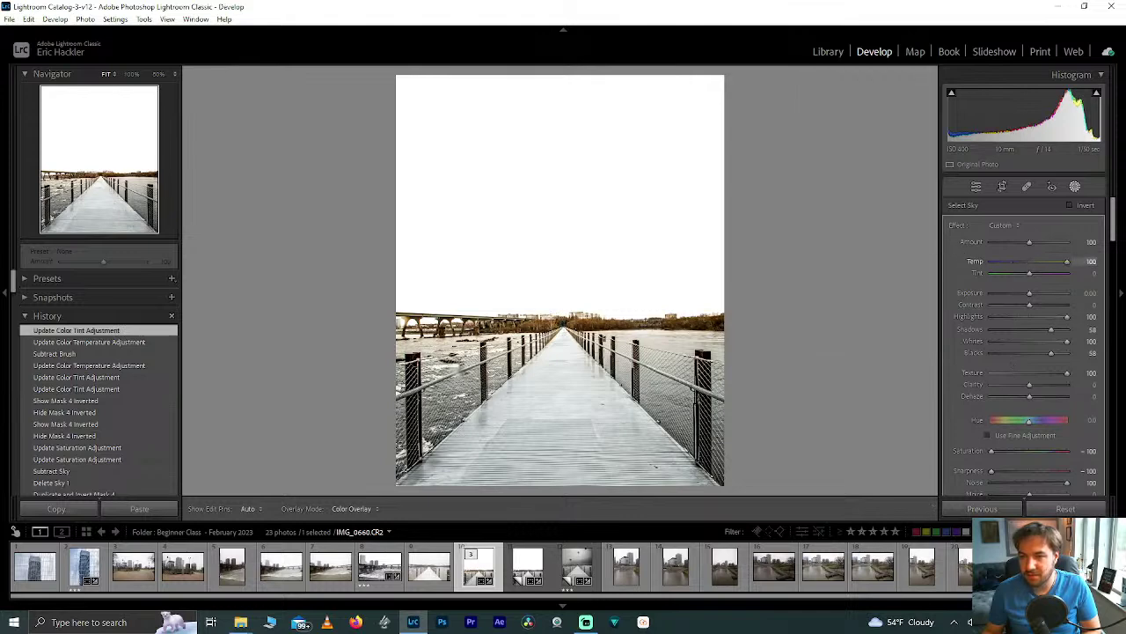
drag(934, 254, 1058, 255)
double_click(1035, 274)
Leave masking, rate the colour boardwalk version three stars and bring up its black-and-white copy
click(977, 187)
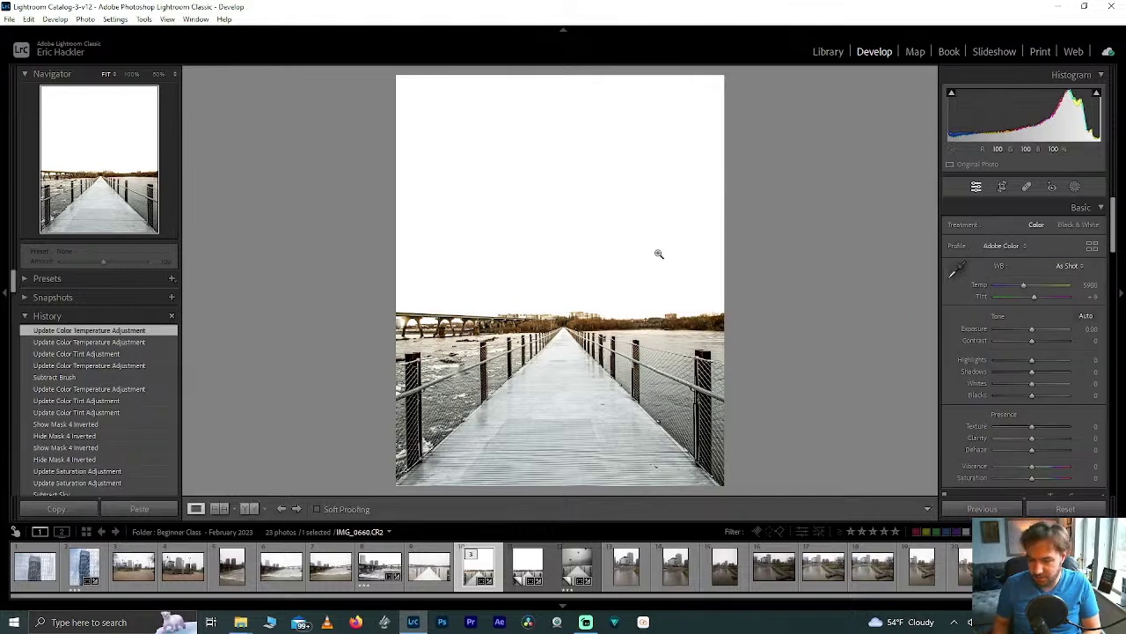
key(3)
key(ctrl+apostrophe)
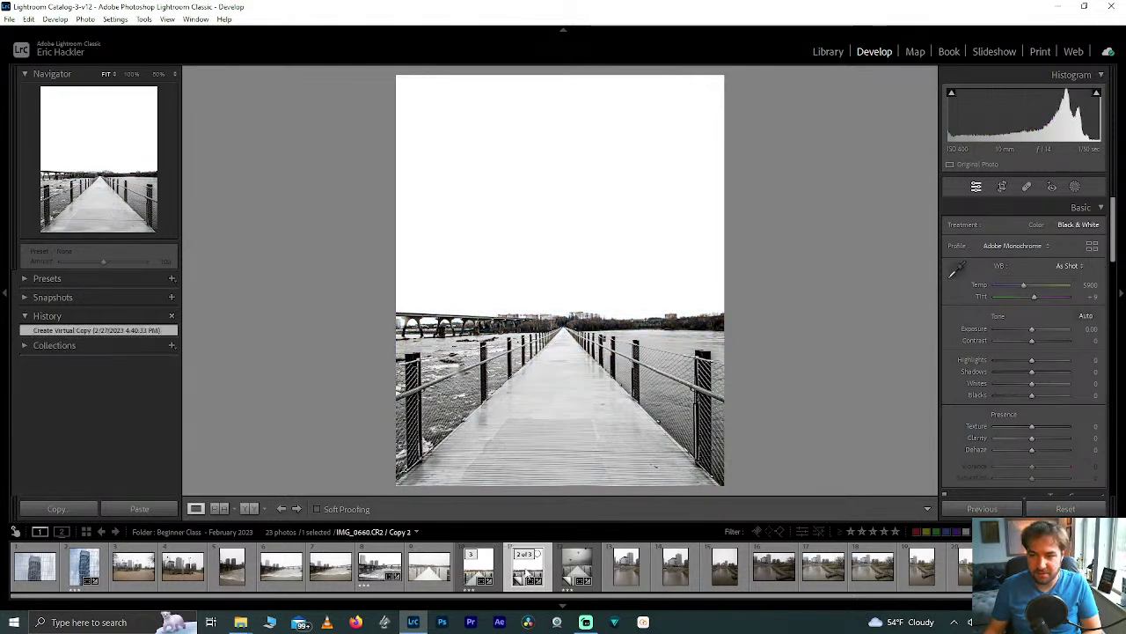
Open the uncropped river-and-dock photo IMG_0679.CR2 and set its crop aspect ratio to 11 x 17
click(576, 570)
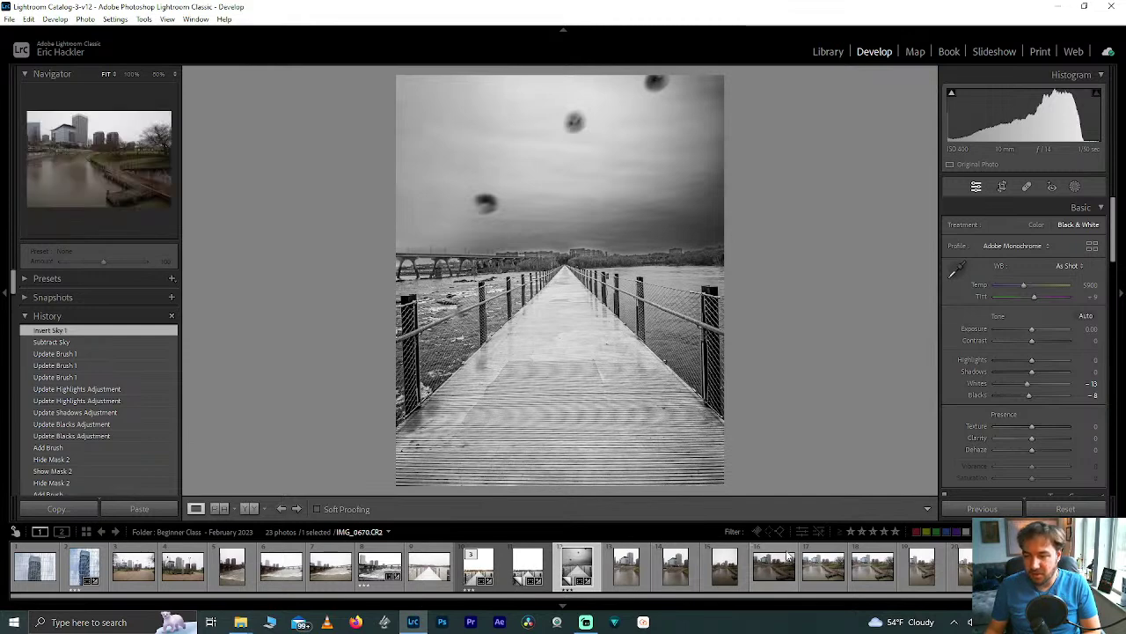
scroll(788, 554, down, 2)
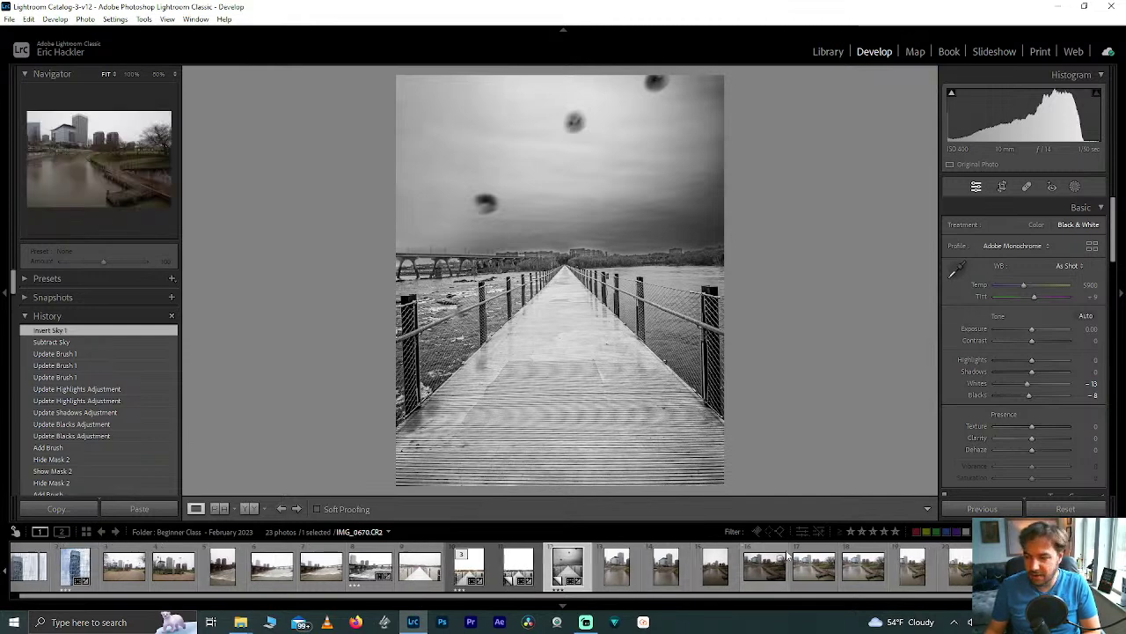
click(1042, 565)
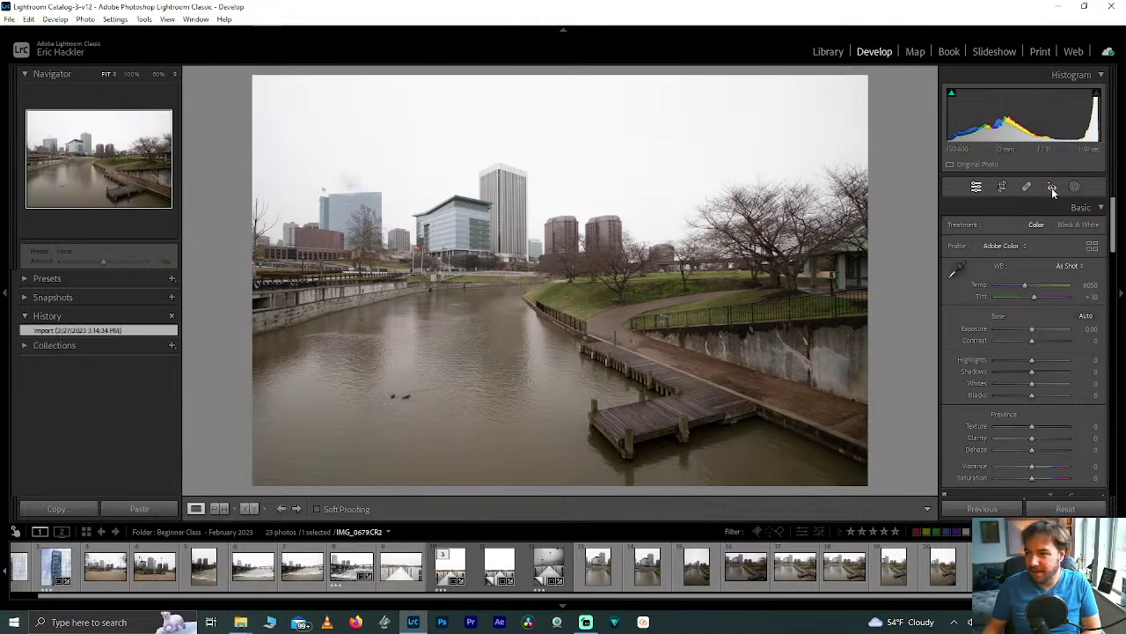
click(1002, 186)
click(1065, 228)
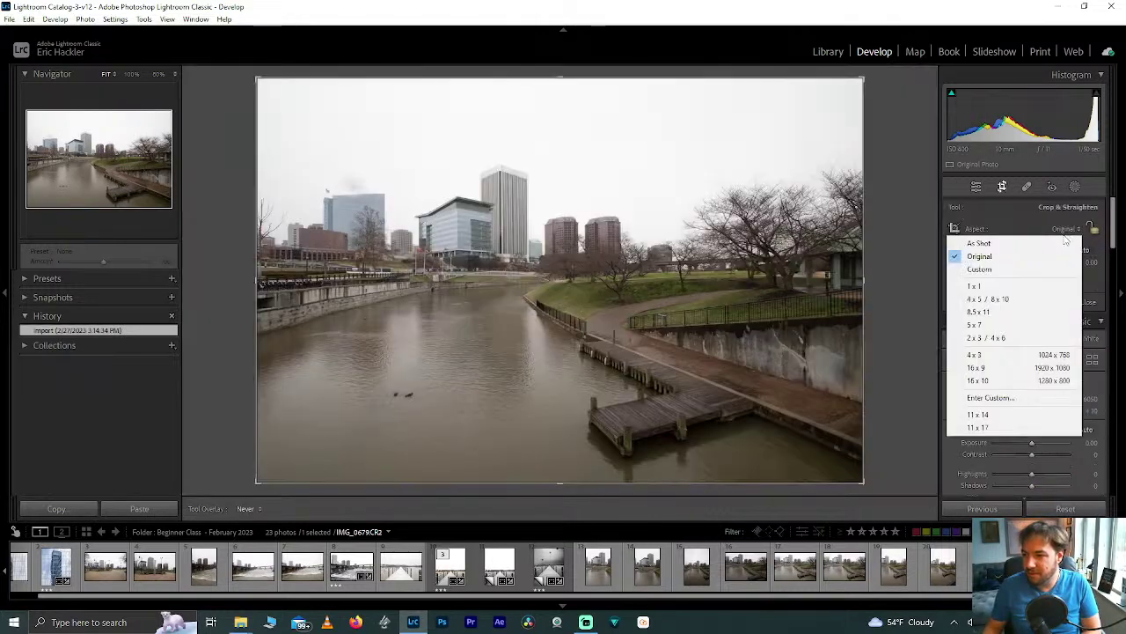
click(994, 428)
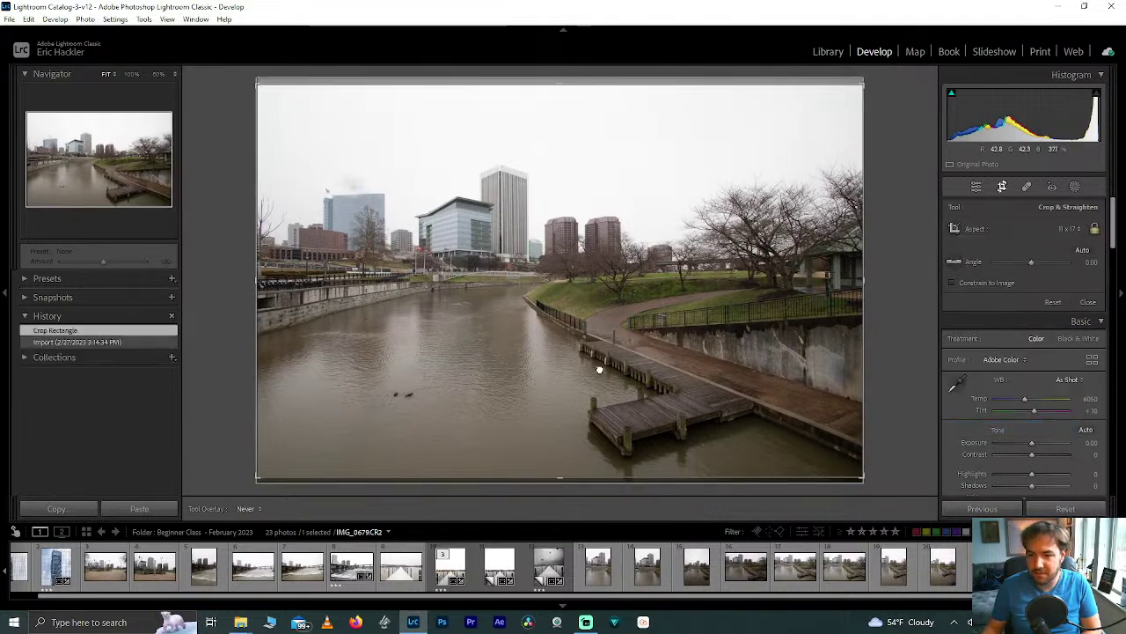
Tighten the crop to about 5057 x 3272 pixels, trimming the sky and the river's far left side, and apply it
drag(598, 355, 603, 404)
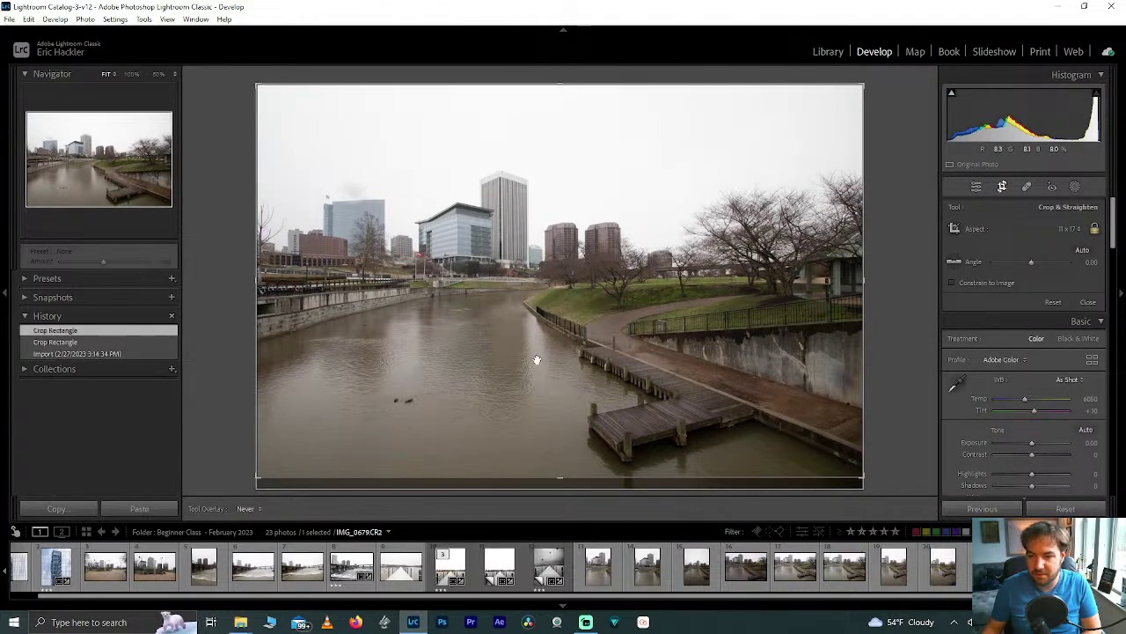
drag(574, 483, 573, 414)
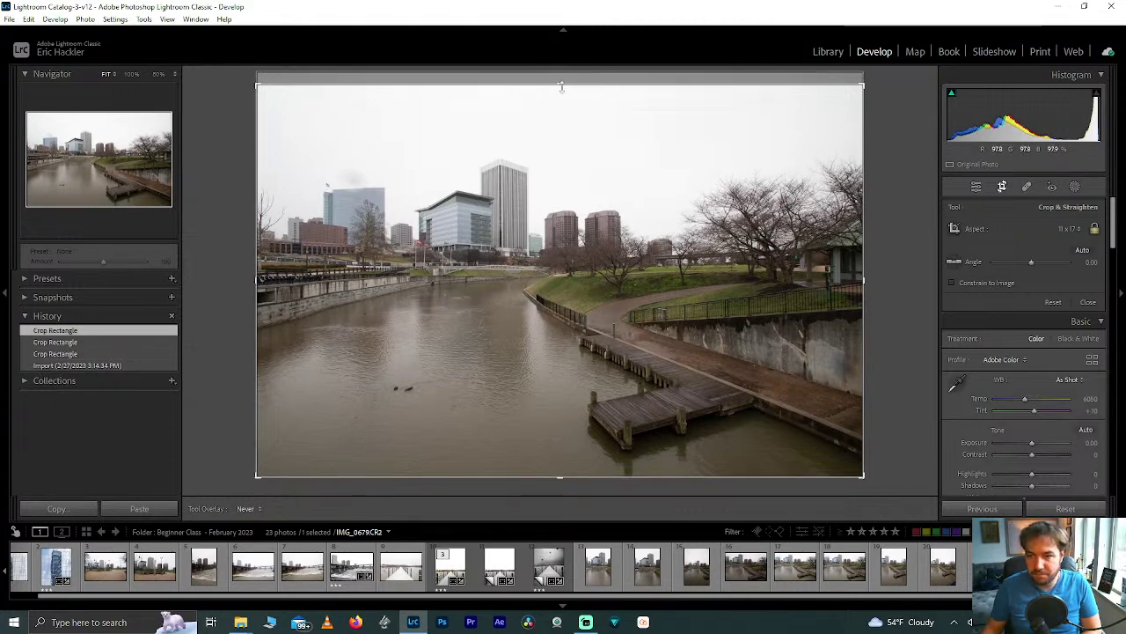
drag(562, 87, 531, 149)
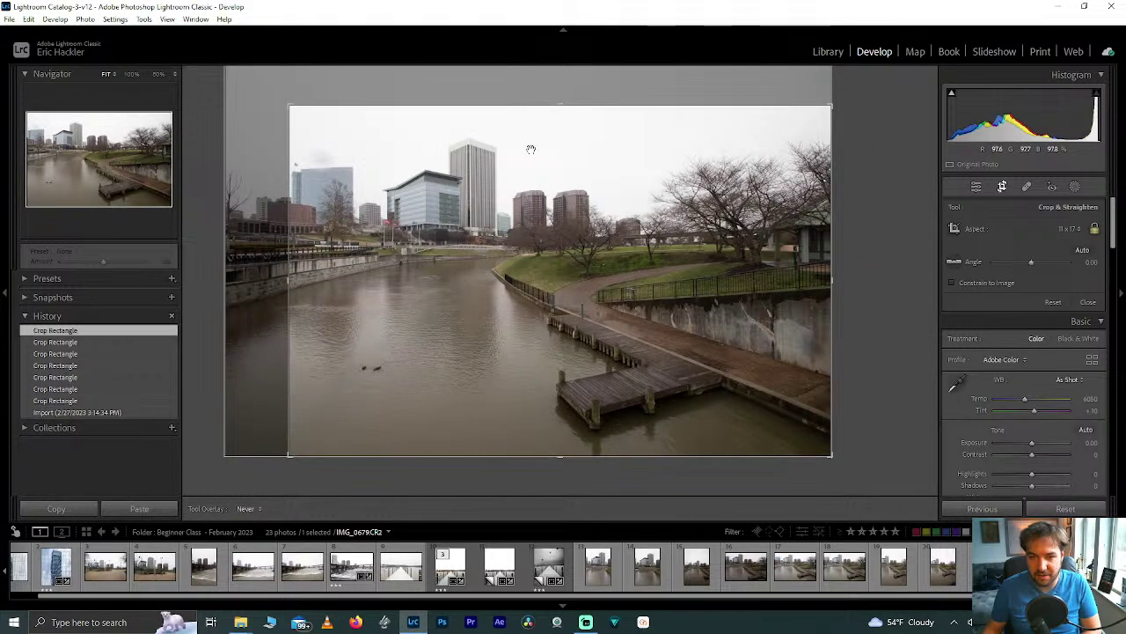
mouse_move(302, 286)
mouse_down()
mouse_move(286, 282)
mouse_move(313, 280)
mouse_up()
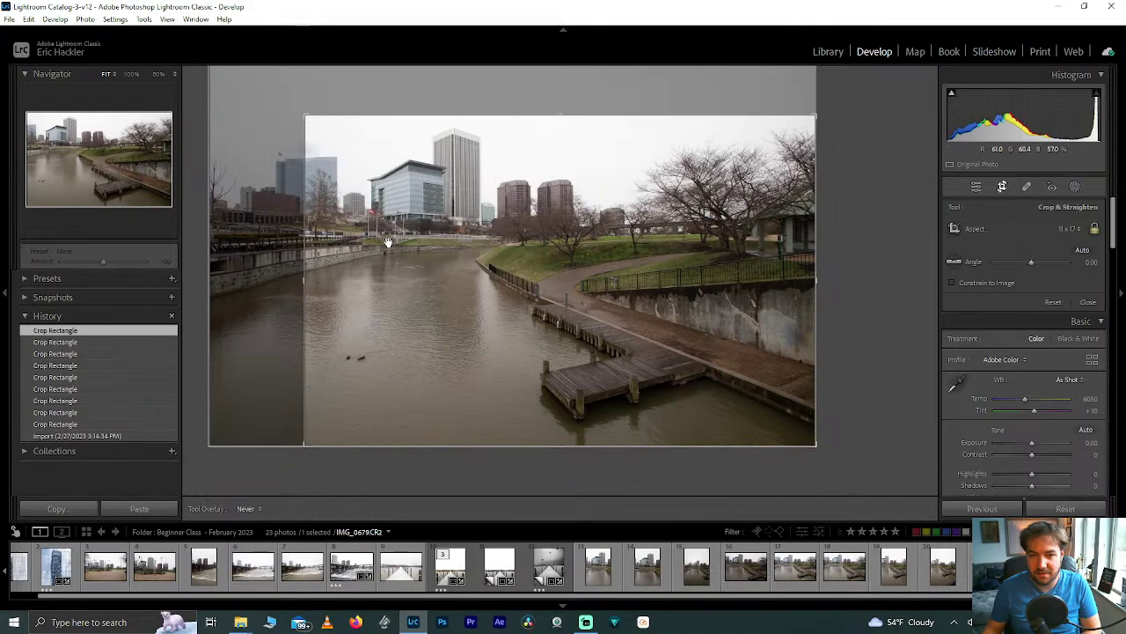
click(978, 188)
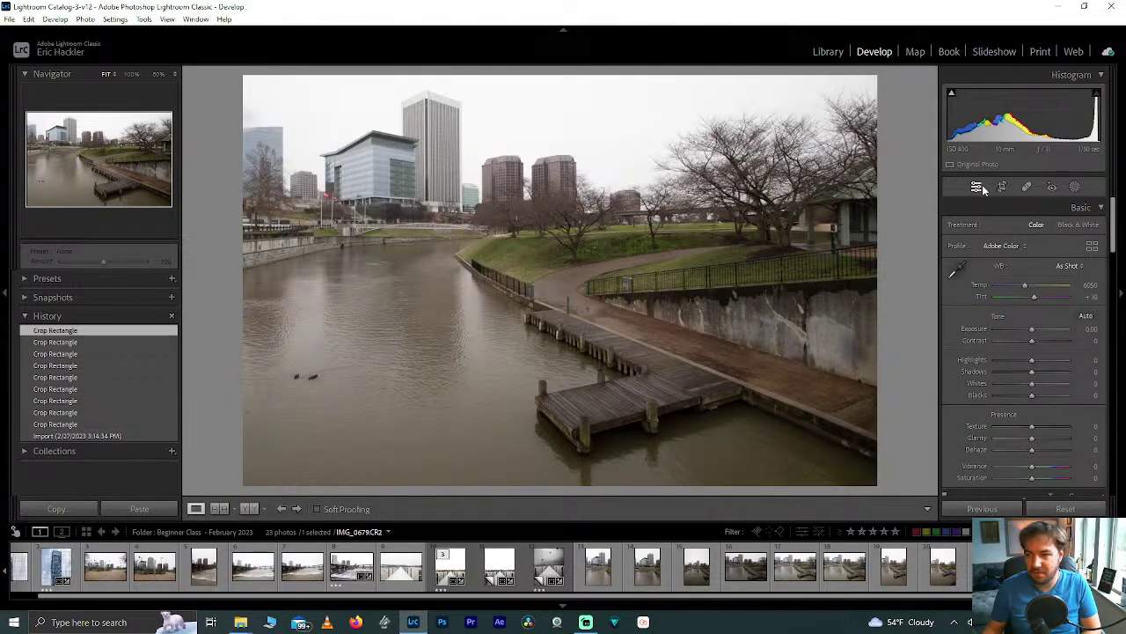
Check the photo's cropped pixel dimensions in the Library metadata and return to Develop
click(831, 51)
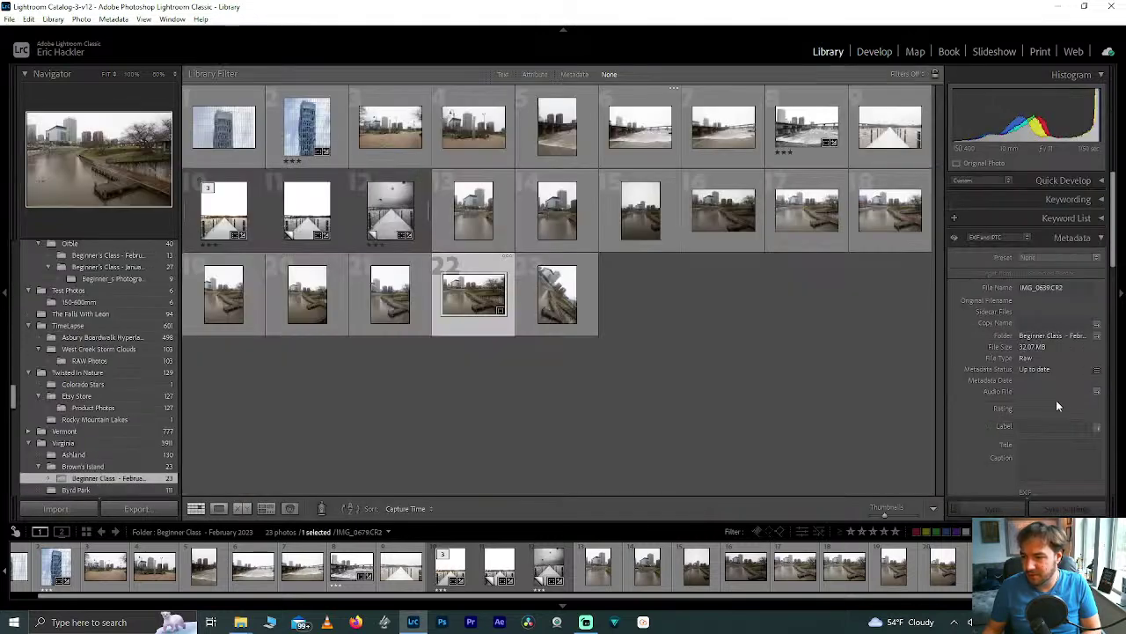
scroll(1038, 410, down, 2)
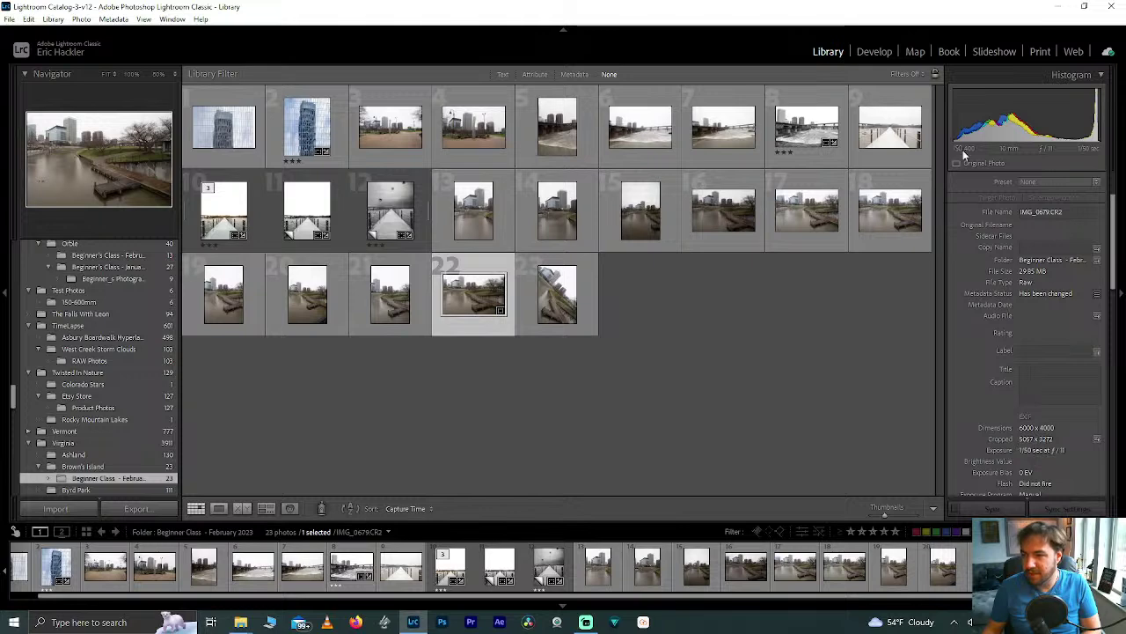
click(869, 53)
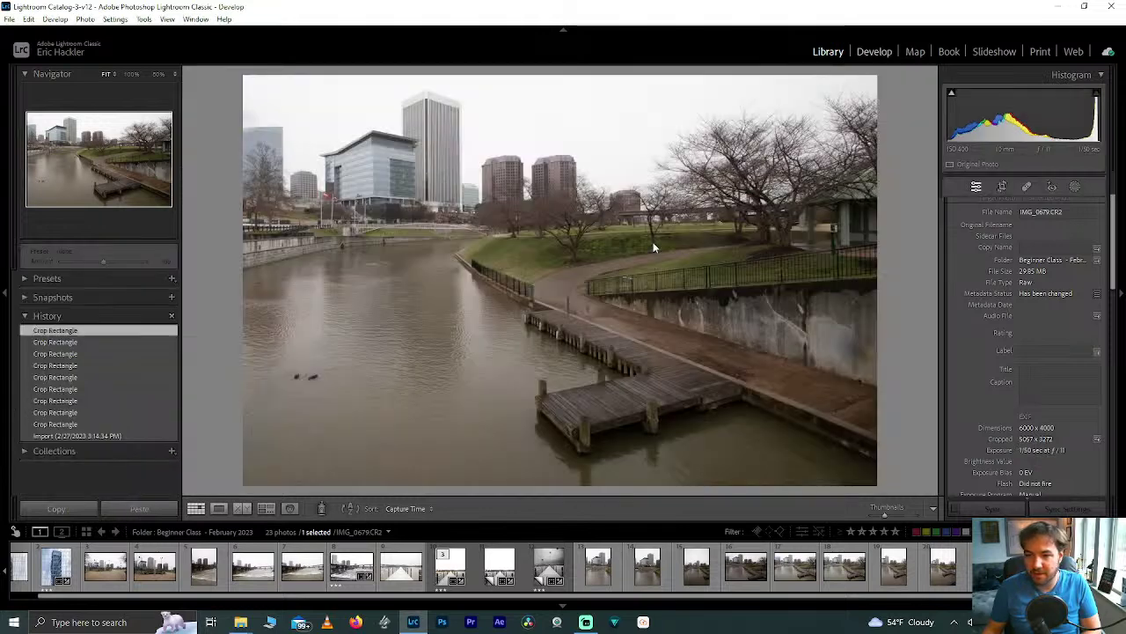
Enlarge the crop slightly to about 5075 x 3284 pixels and check its cropped dimensions in the Library metadata
click(1003, 187)
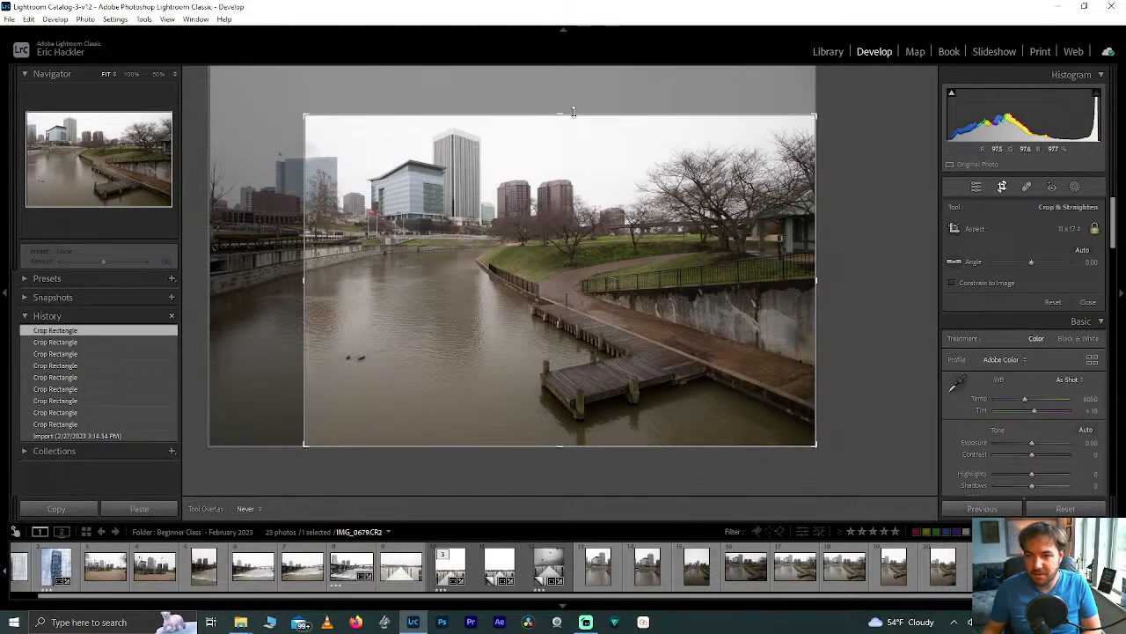
drag(305, 114, 295, 102)
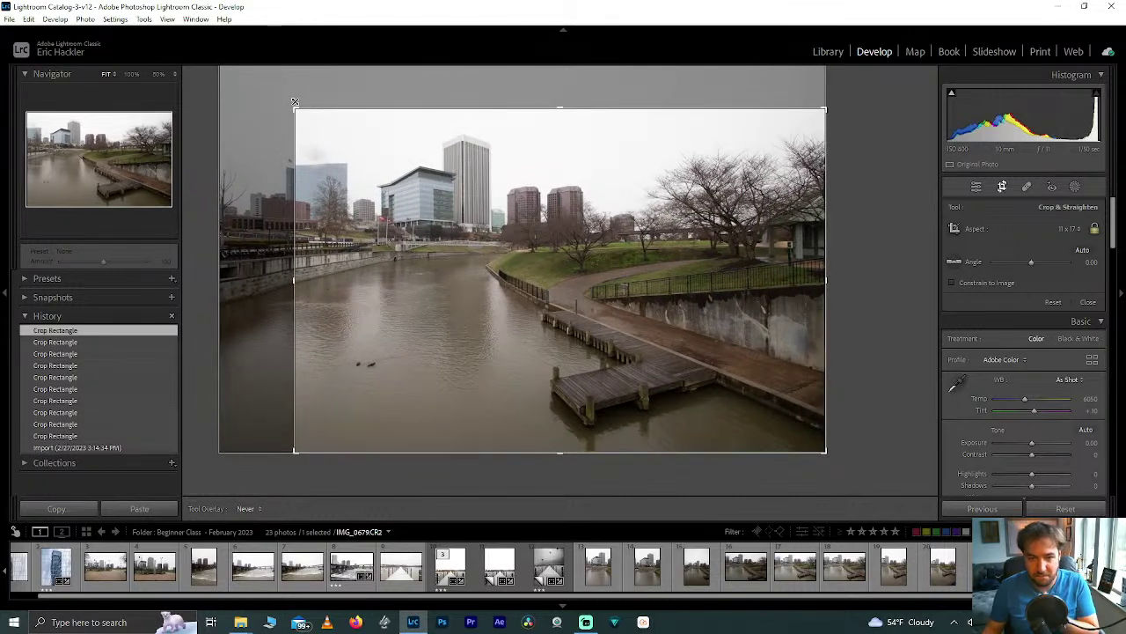
drag(295, 102, 295, 107)
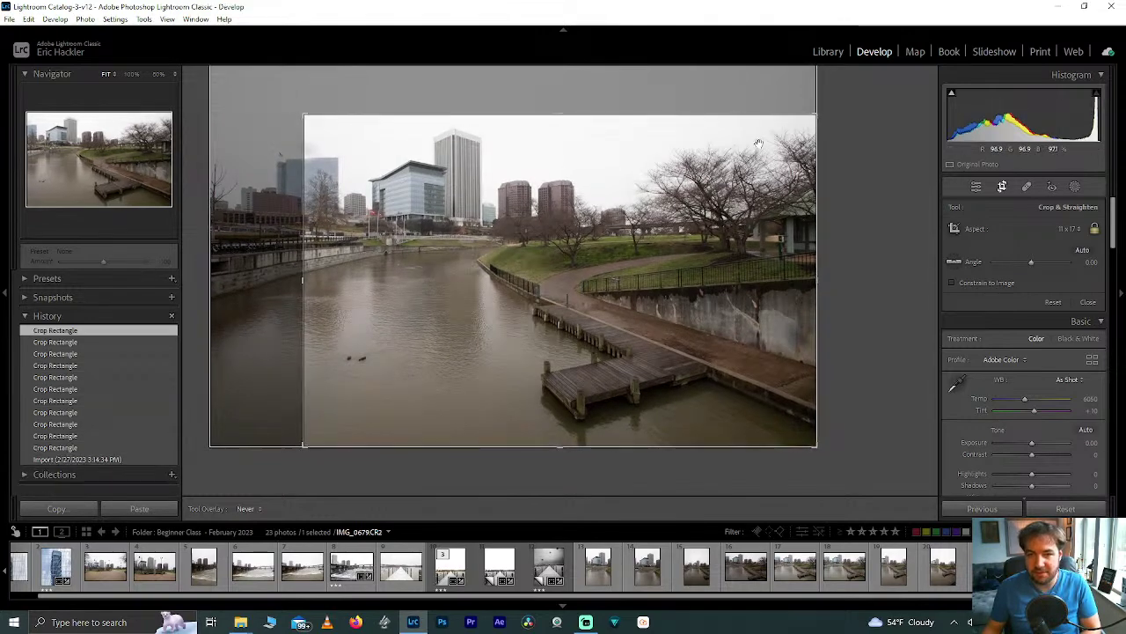
click(838, 57)
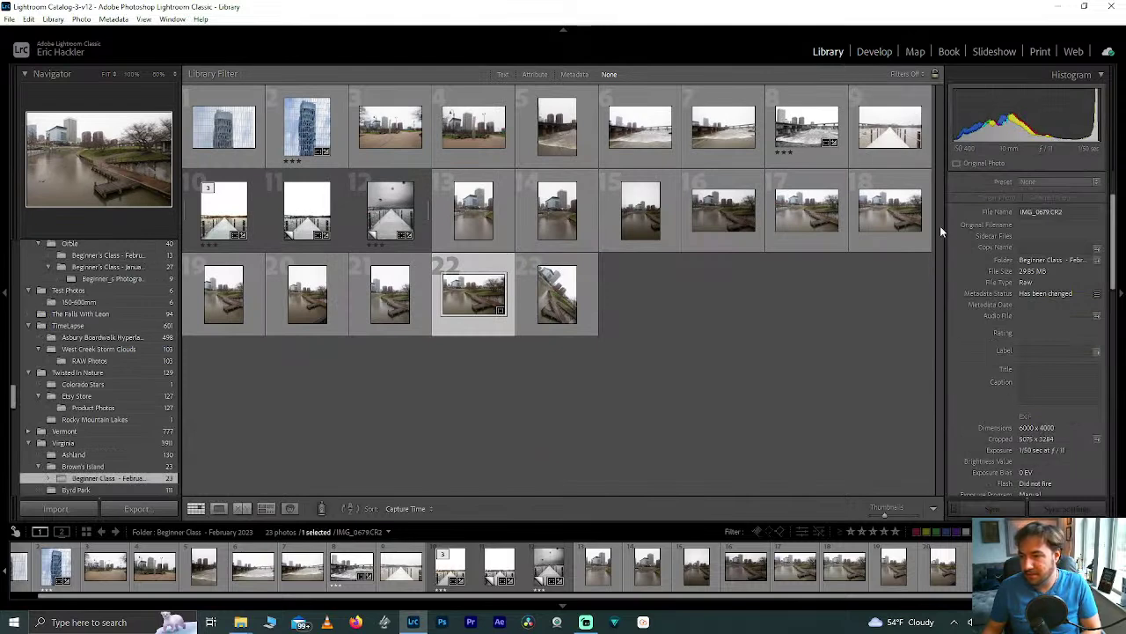
click(874, 51)
Reopen the crop, tighten it slightly and shift the framing towards the left so it includes the left-hand buildings
click(1001, 187)
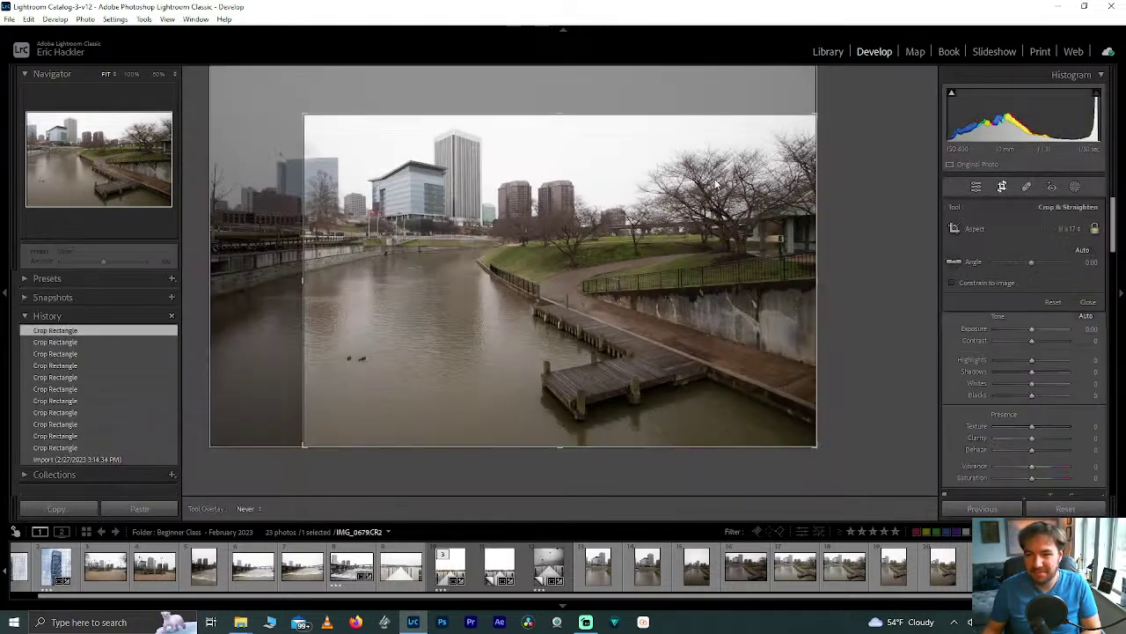
drag(302, 118, 297, 120)
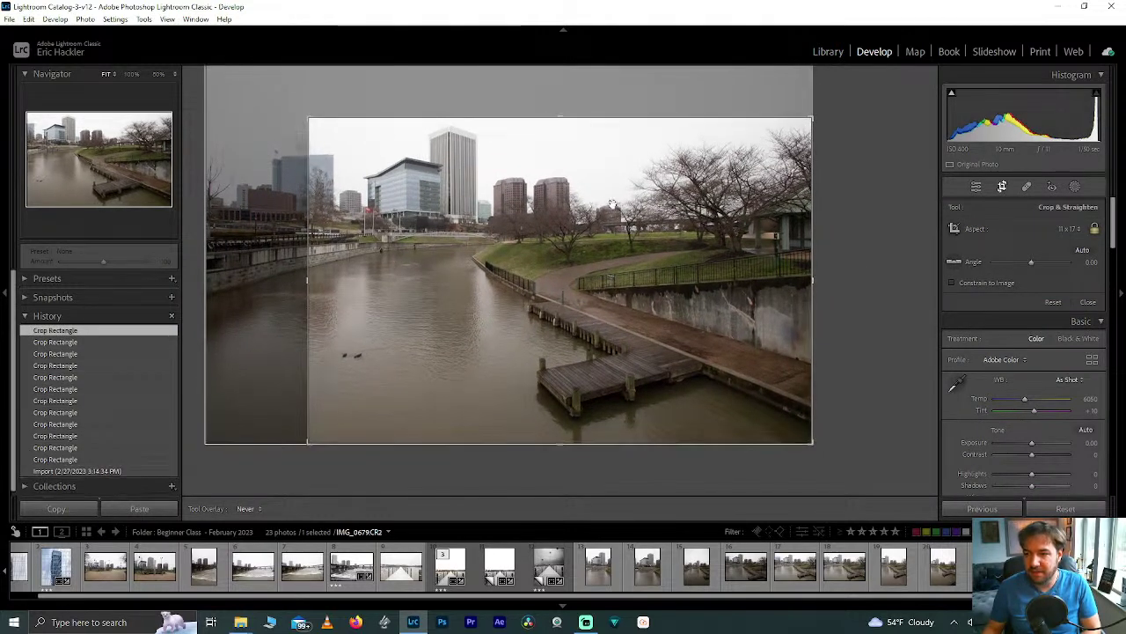
mouse_move(782, 278)
mouse_down()
mouse_move(807, 267)
mouse_move(787, 292)
mouse_move(794, 285)
mouse_up()
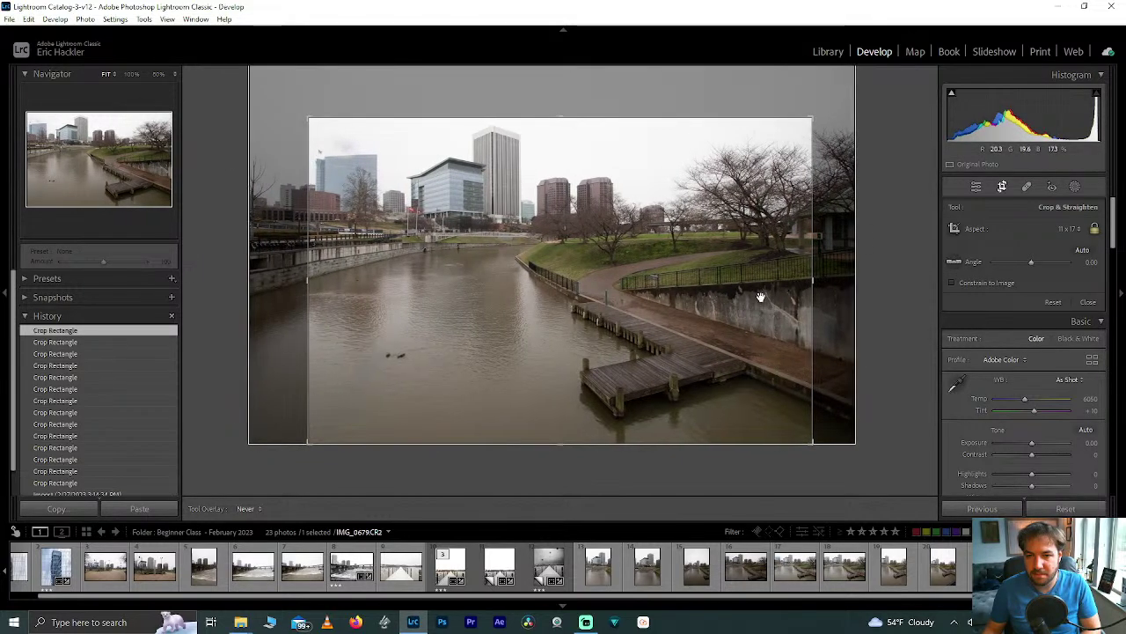
Enlarge the 11 x 17 crop slightly upward, refine the framing over the river and dock, and apply it
drag(759, 297, 761, 295)
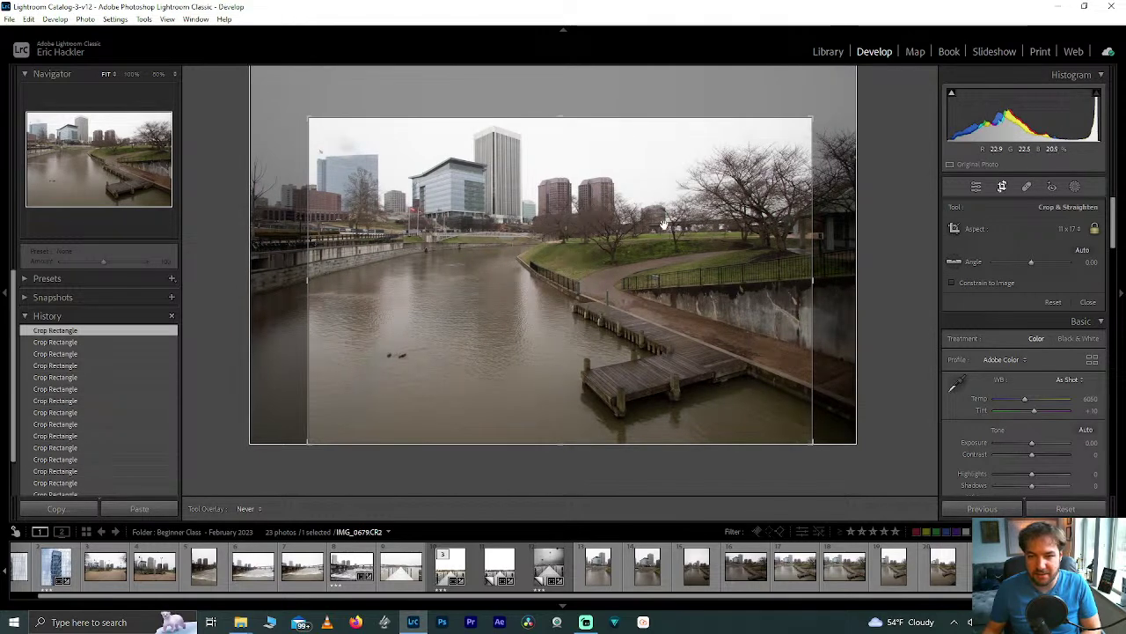
drag(558, 117, 564, 110)
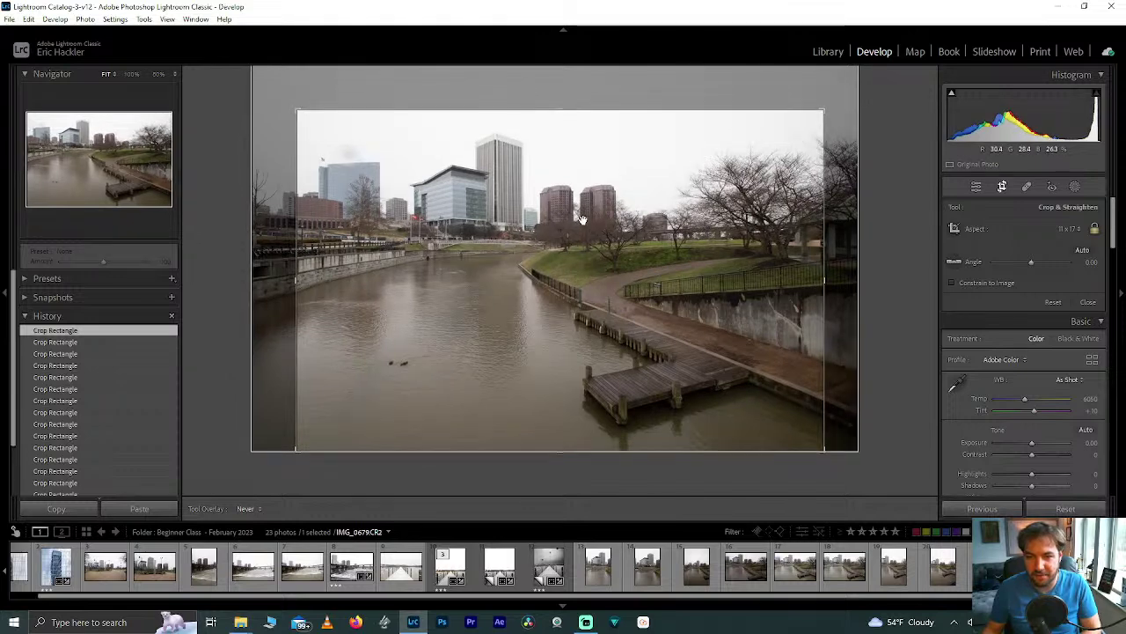
drag(582, 221, 578, 217)
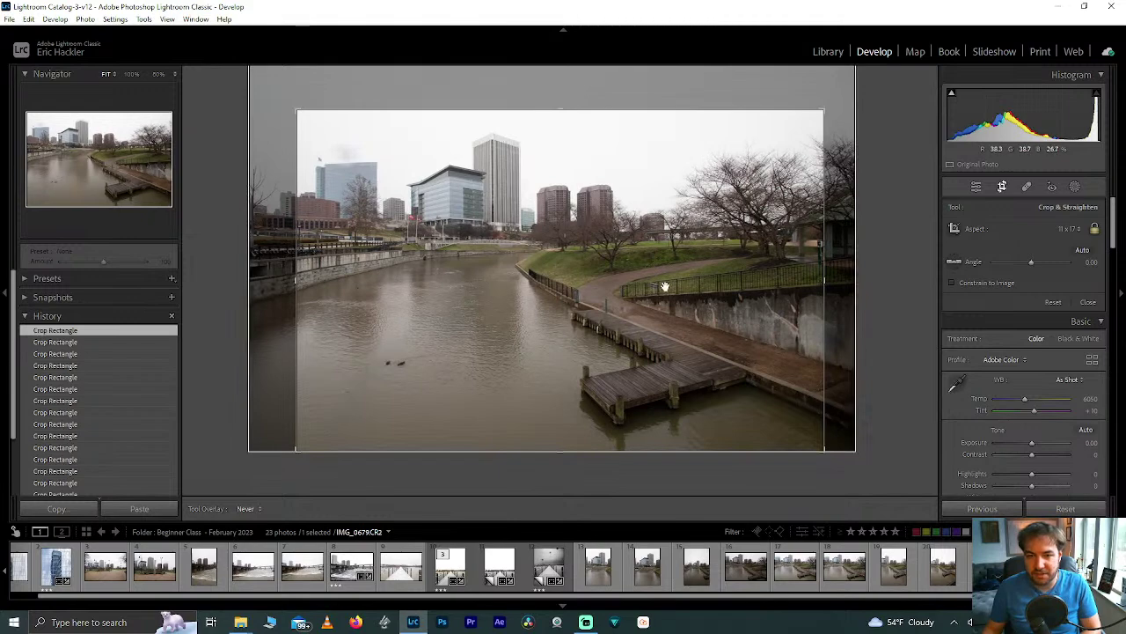
click(977, 187)
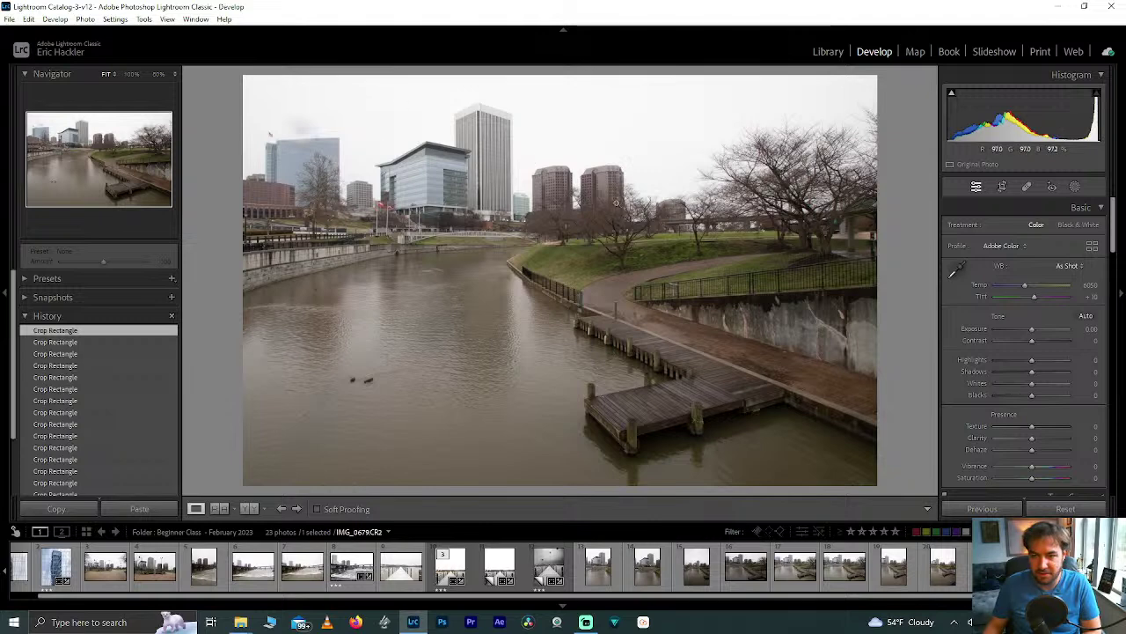
Compare the photo in black and white, restore its color treatment and set Clarity to +44
click(1075, 226)
click(1037, 225)
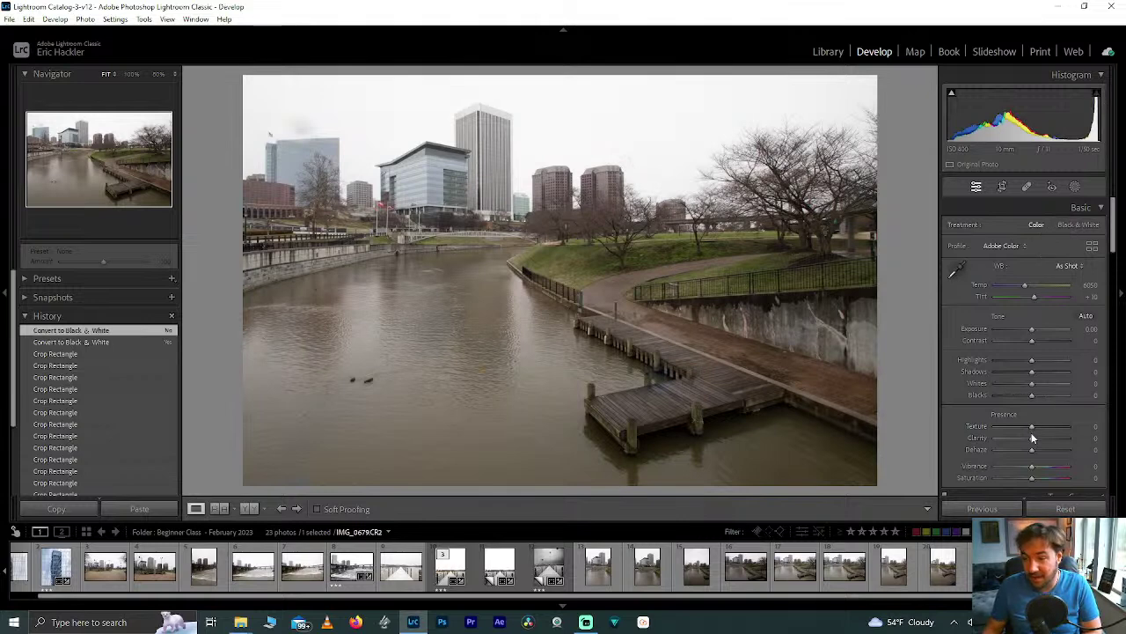
mouse_move(1036, 437)
mouse_down()
mouse_move(1060, 438)
mouse_move(1047, 441)
mouse_up()
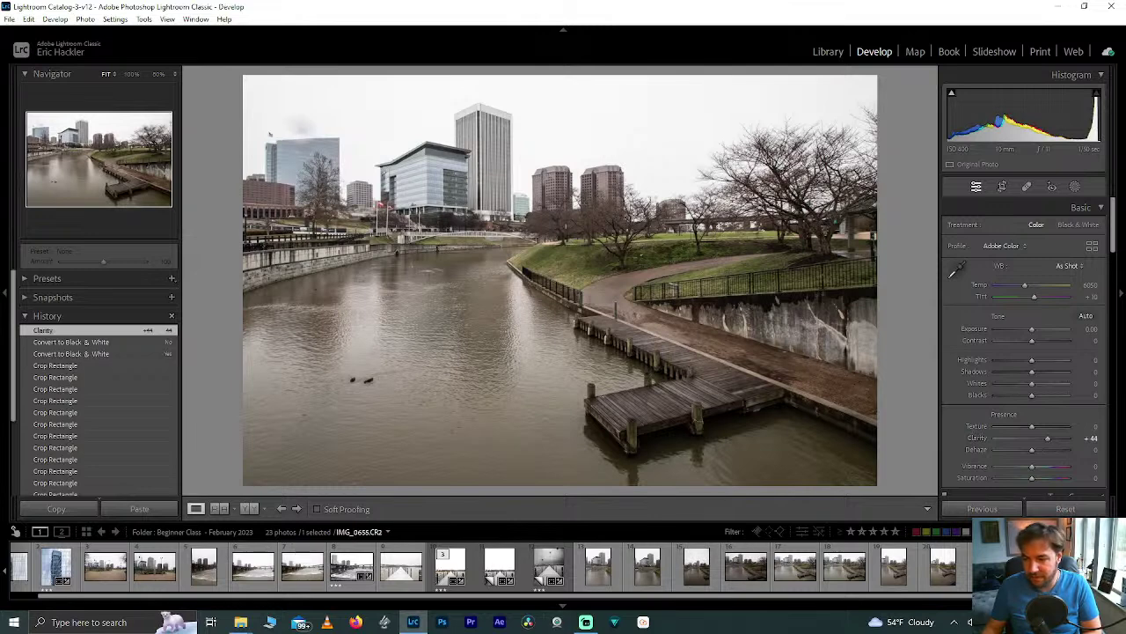
Create a virtual copy of the photo, convert it to black and white, and return to the color original
key(ctrl+apostrophe)
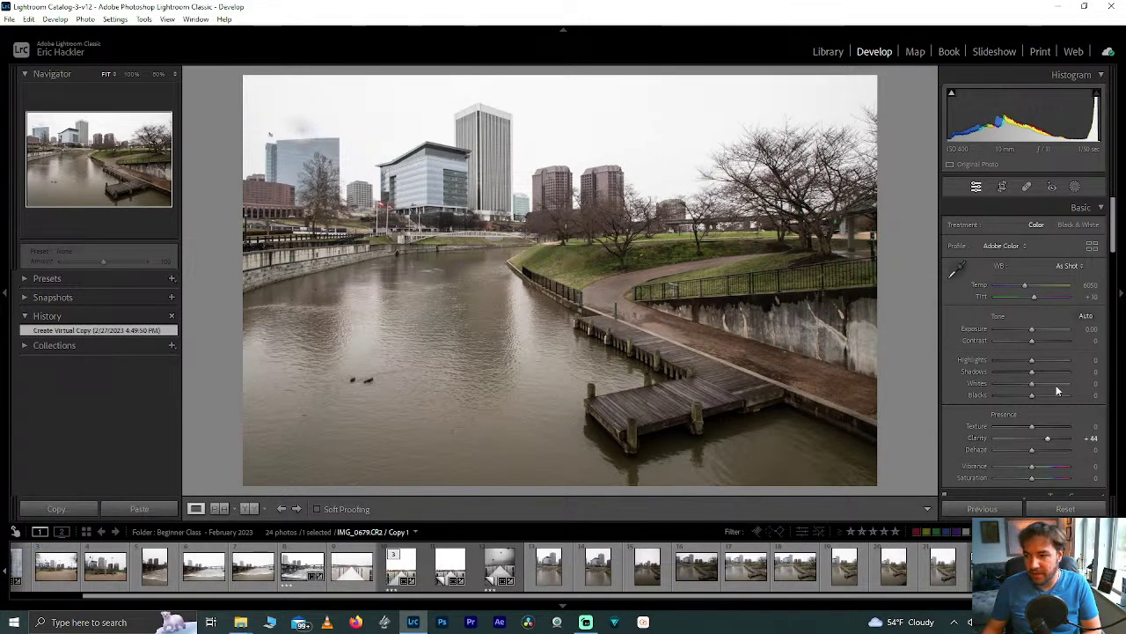
click(1071, 223)
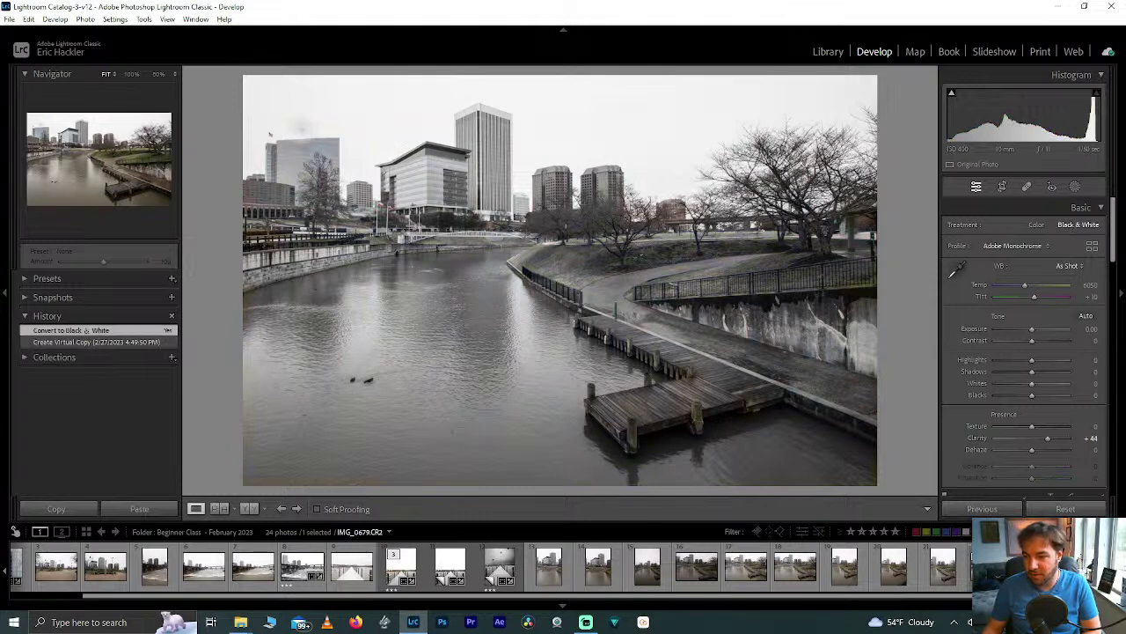
key(ctrl+z)
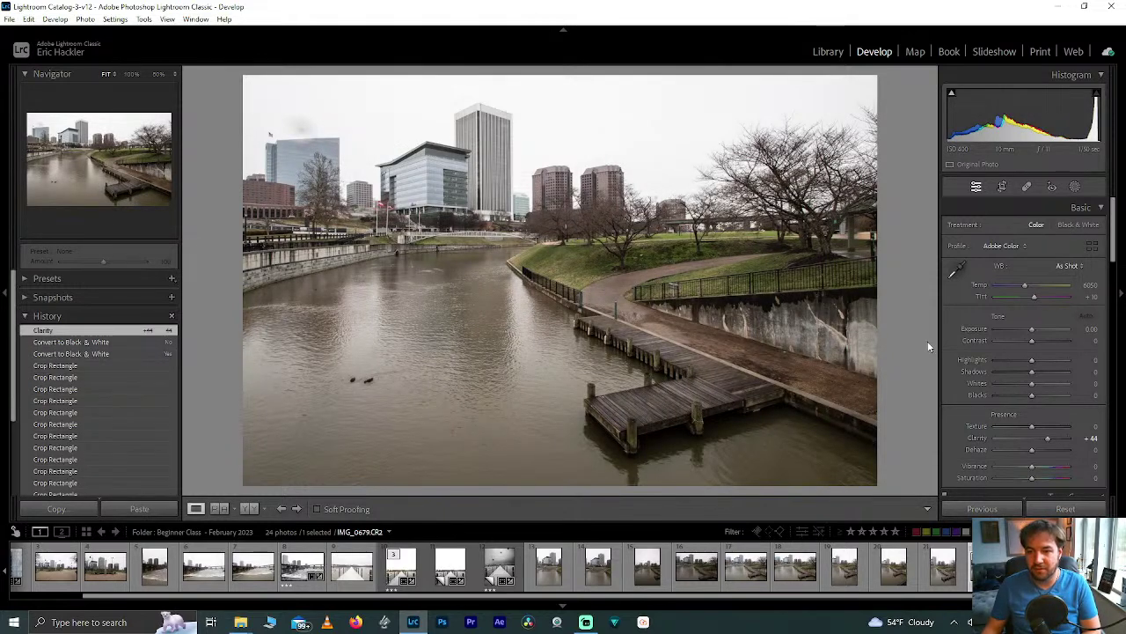
Set Texture to +69, Shadows to +50 and Highlights to -89 on the color original
drag(1033, 425, 1059, 435)
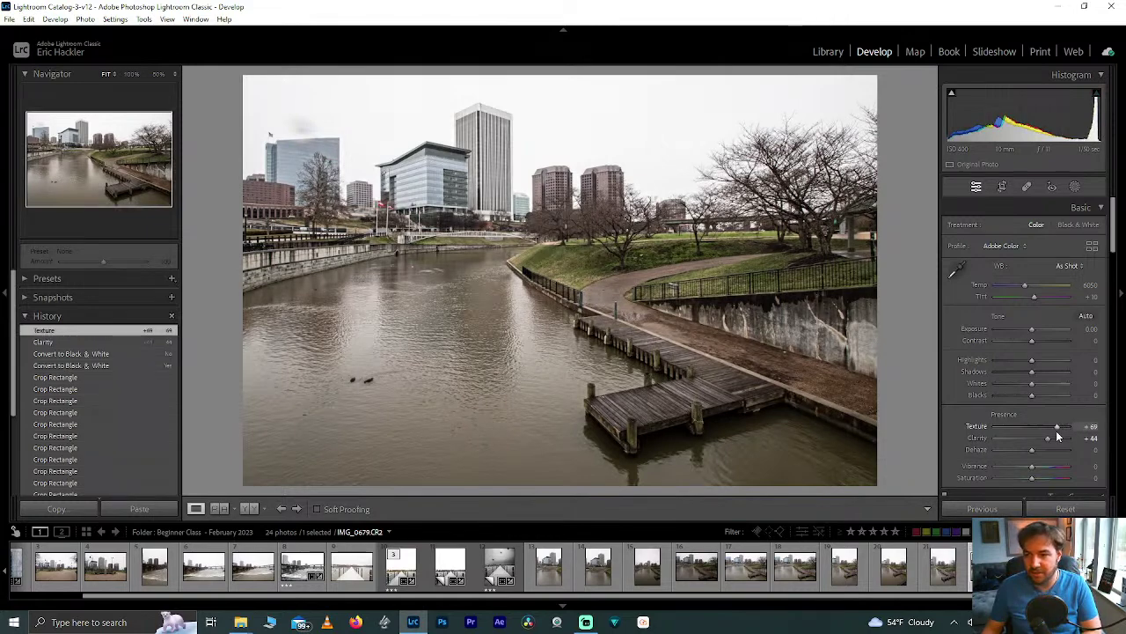
drag(1032, 371, 999, 357)
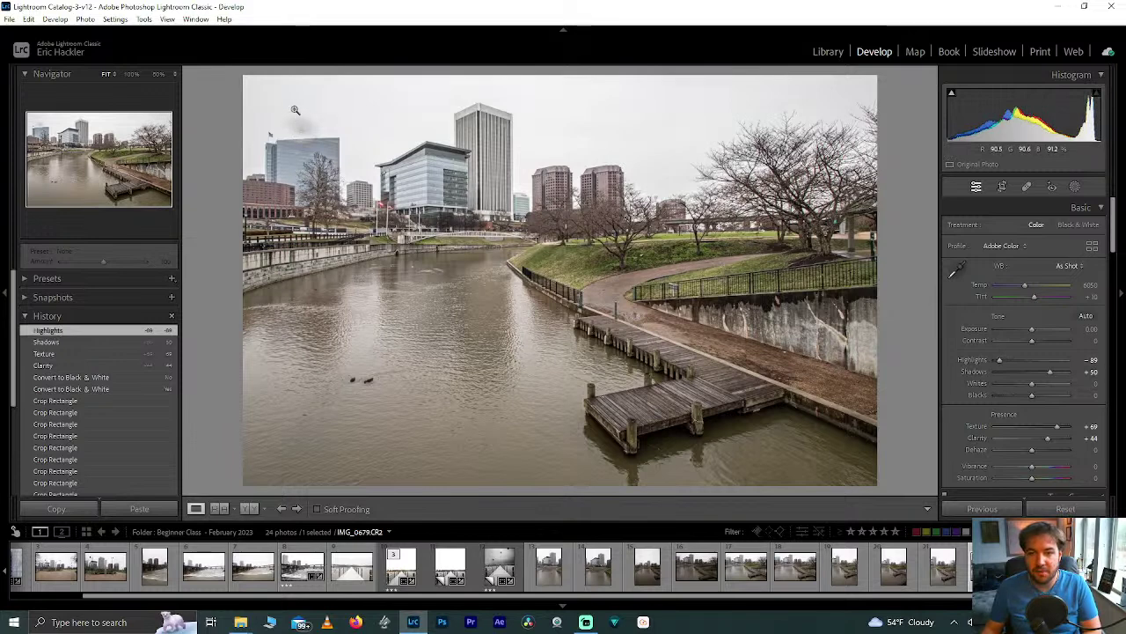
Try to heal the dark smudge in the sky above the left-hand glass building with size 80 and feather 0, and delete the heal
click(1027, 186)
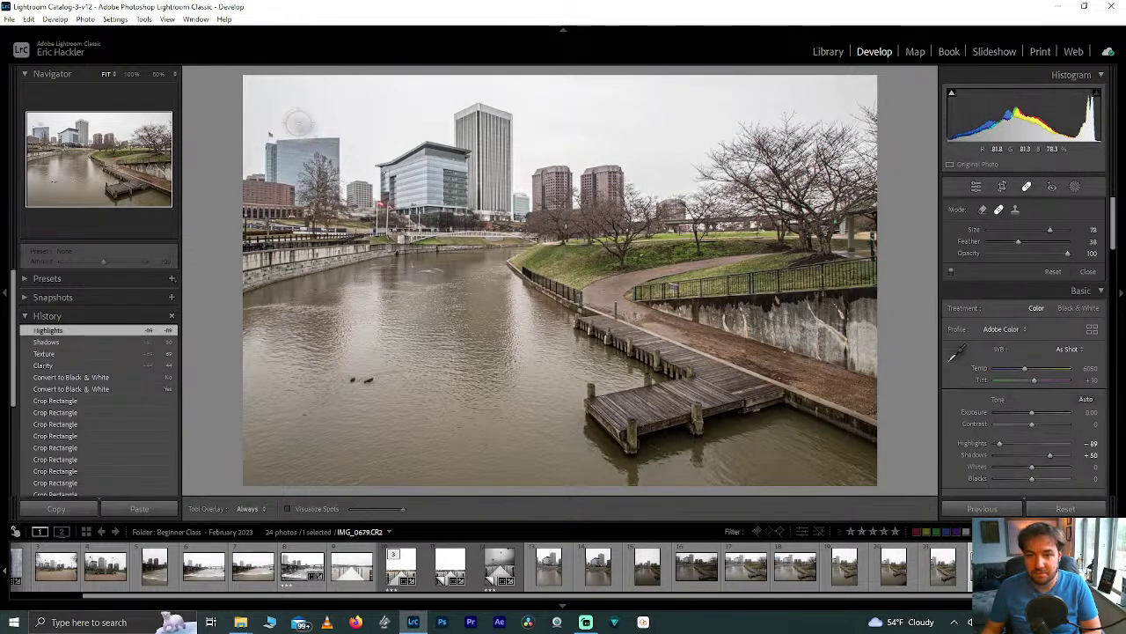
scroll(298, 128, up, 1)
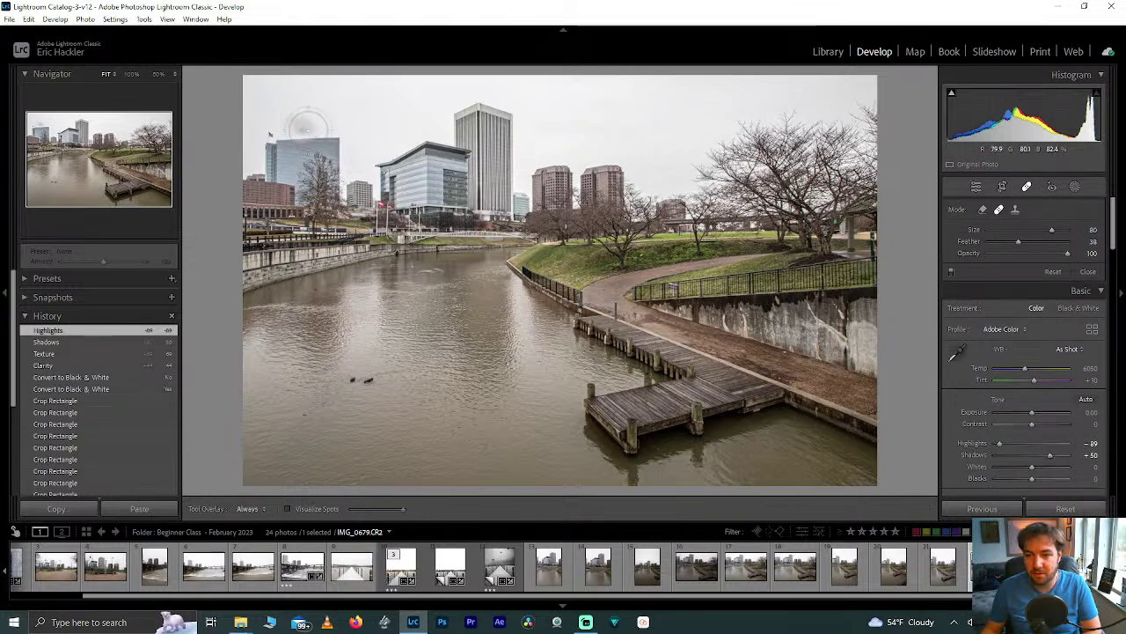
click(303, 127)
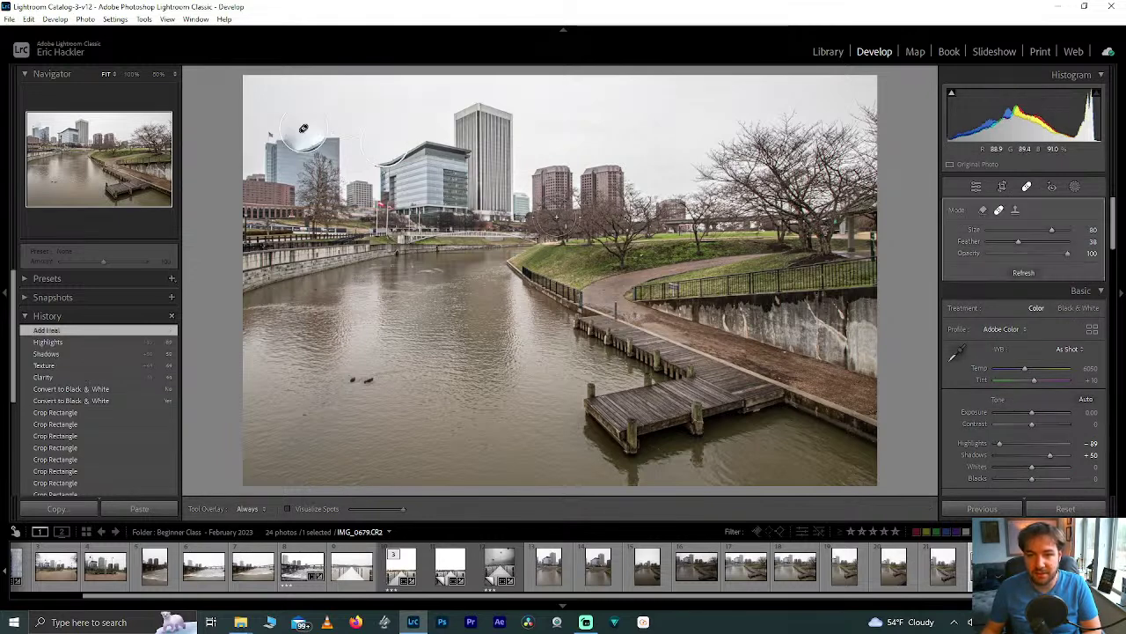
click(982, 210)
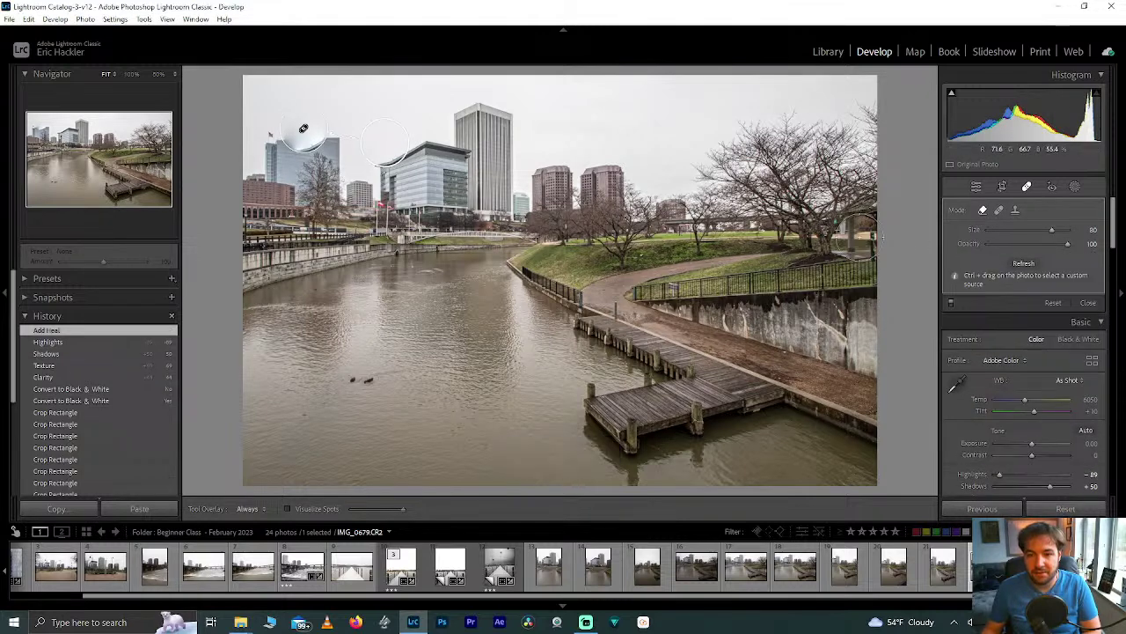
click(999, 212)
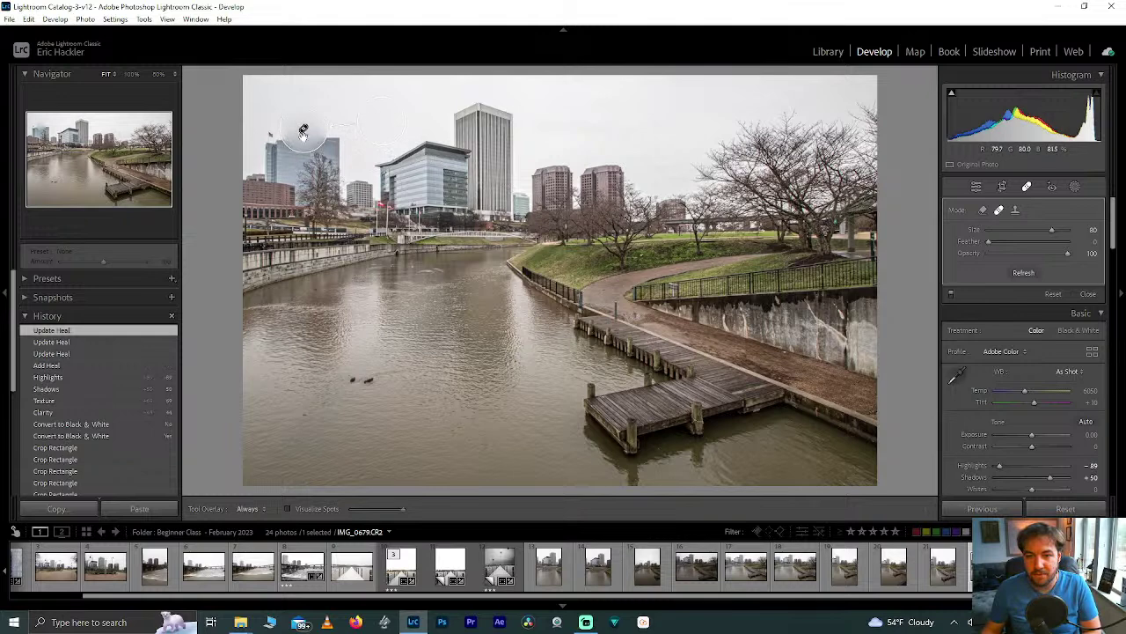
drag(378, 129, 315, 137)
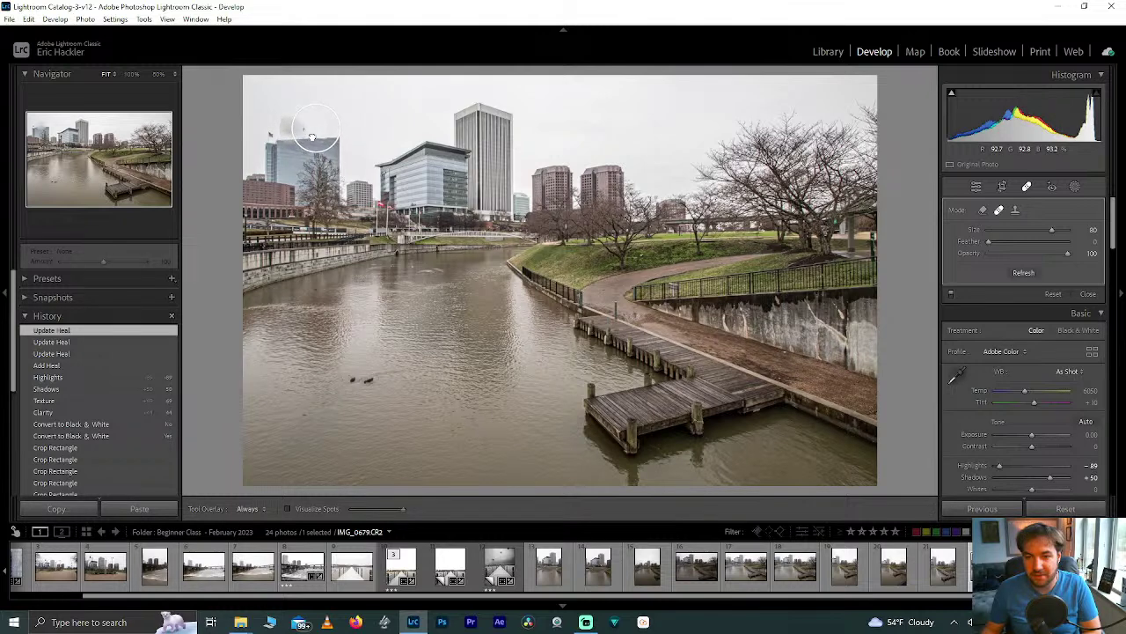
drag(314, 142, 315, 143)
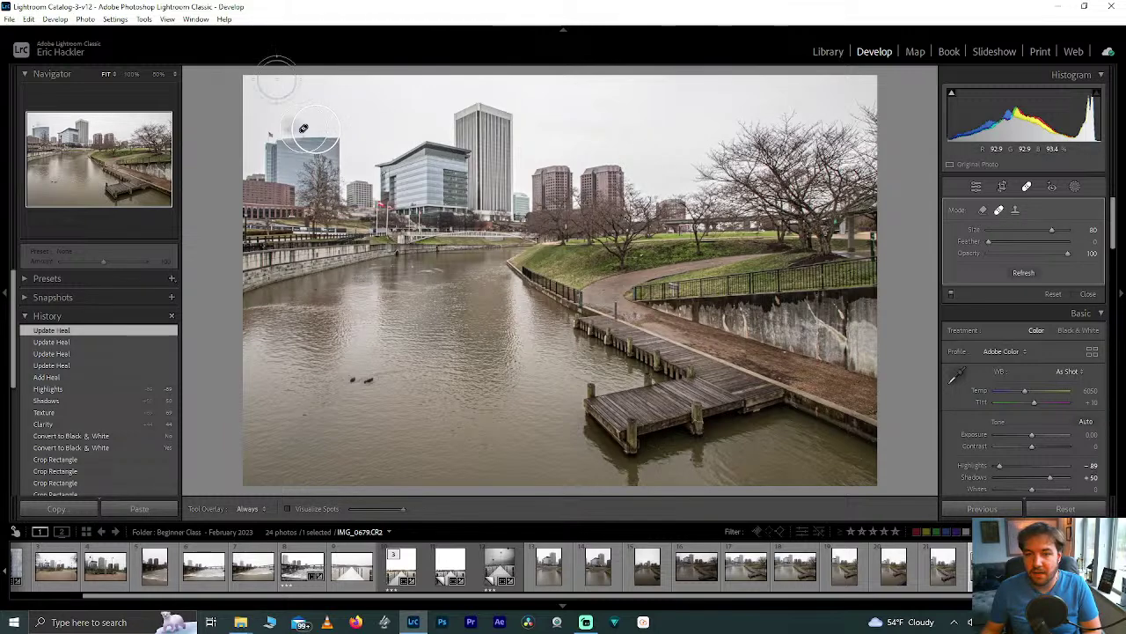
scroll(304, 128, up, 5)
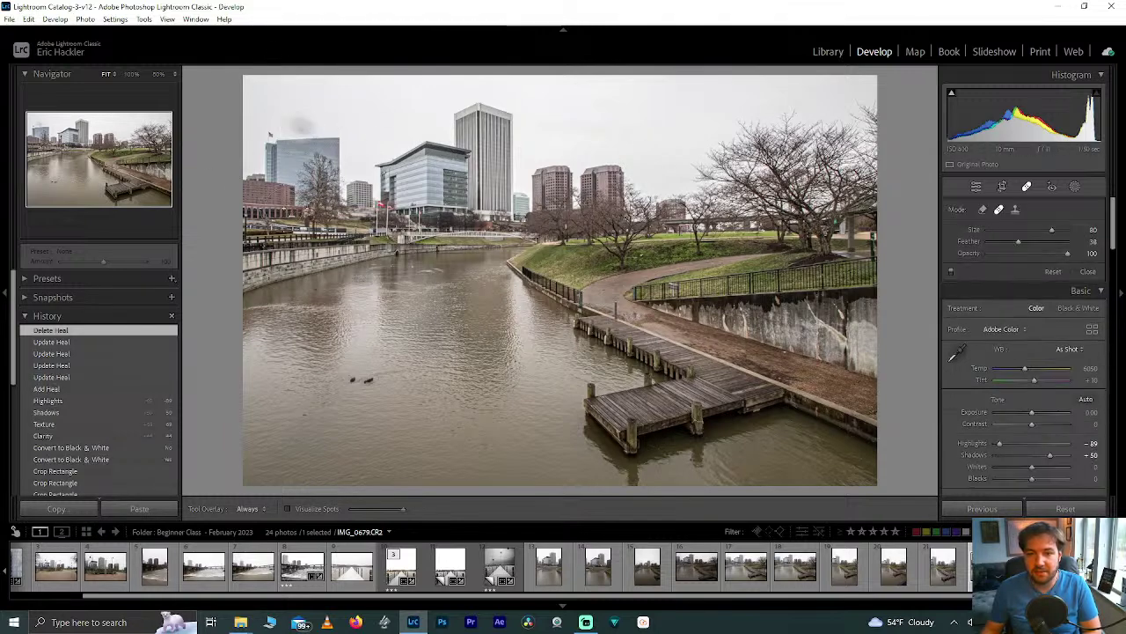
Create a mask that selects the sky of the river photo
click(36, 128)
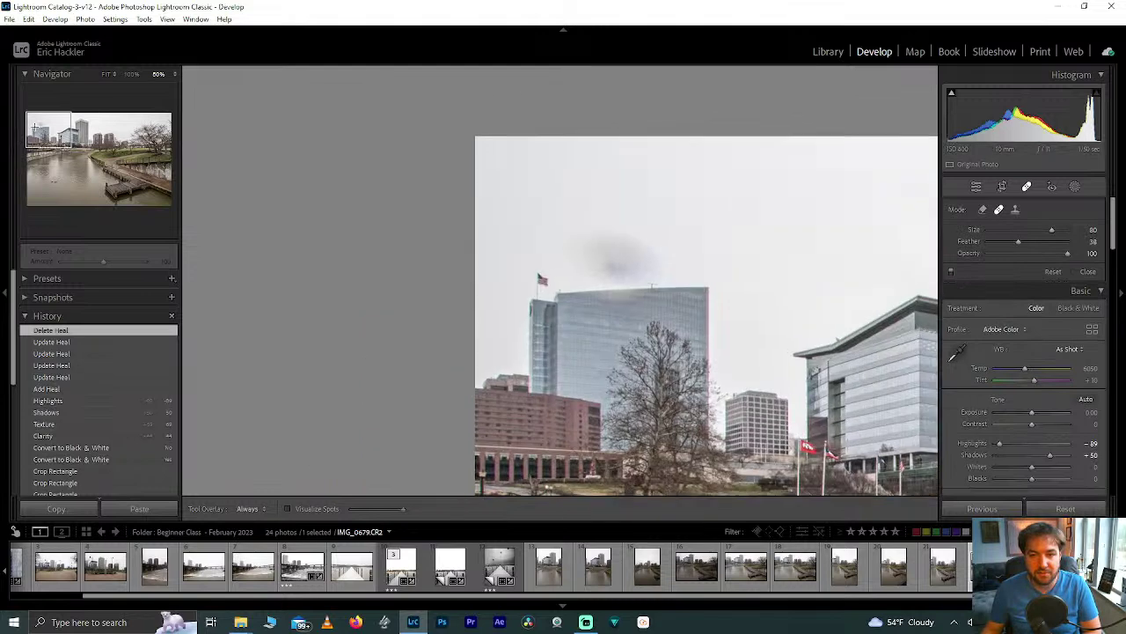
drag(34, 133, 43, 127)
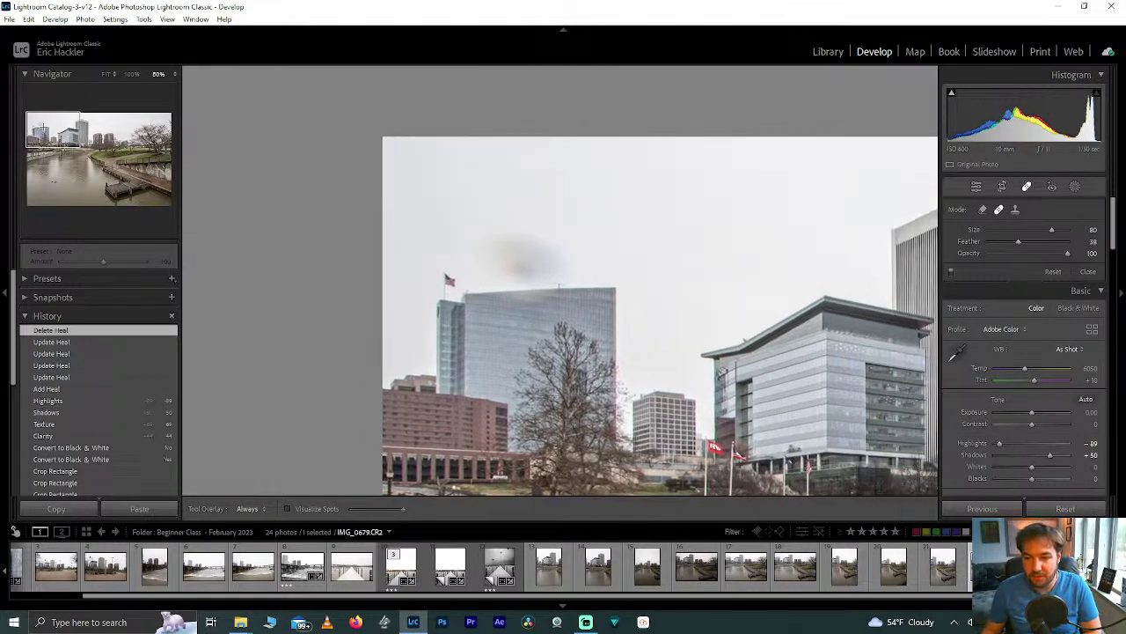
key(z)
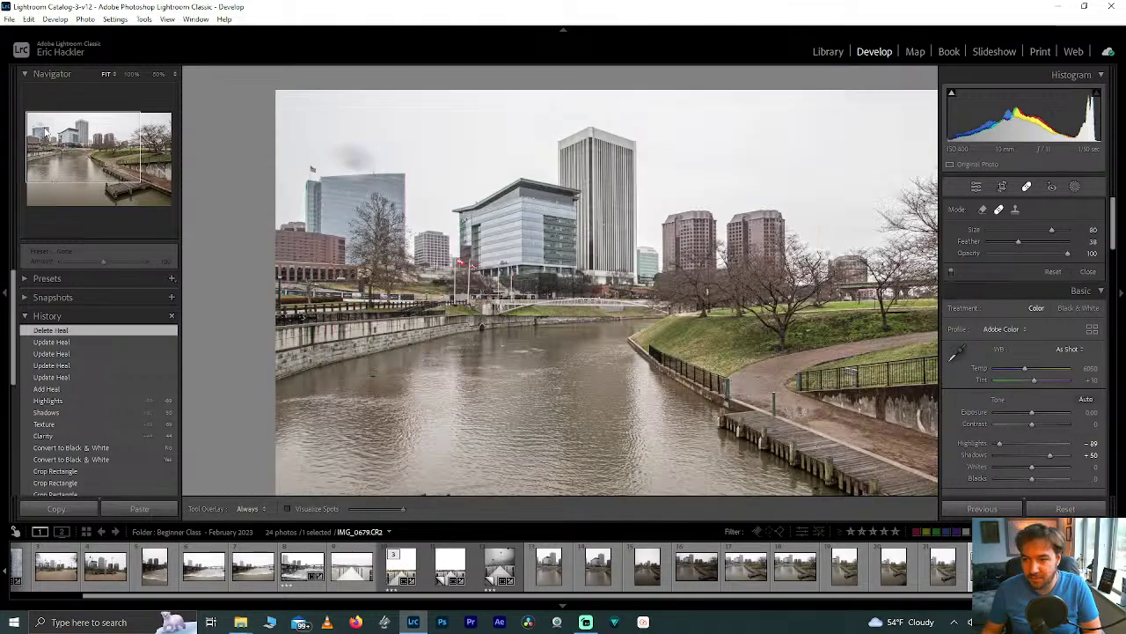
click(42, 130)
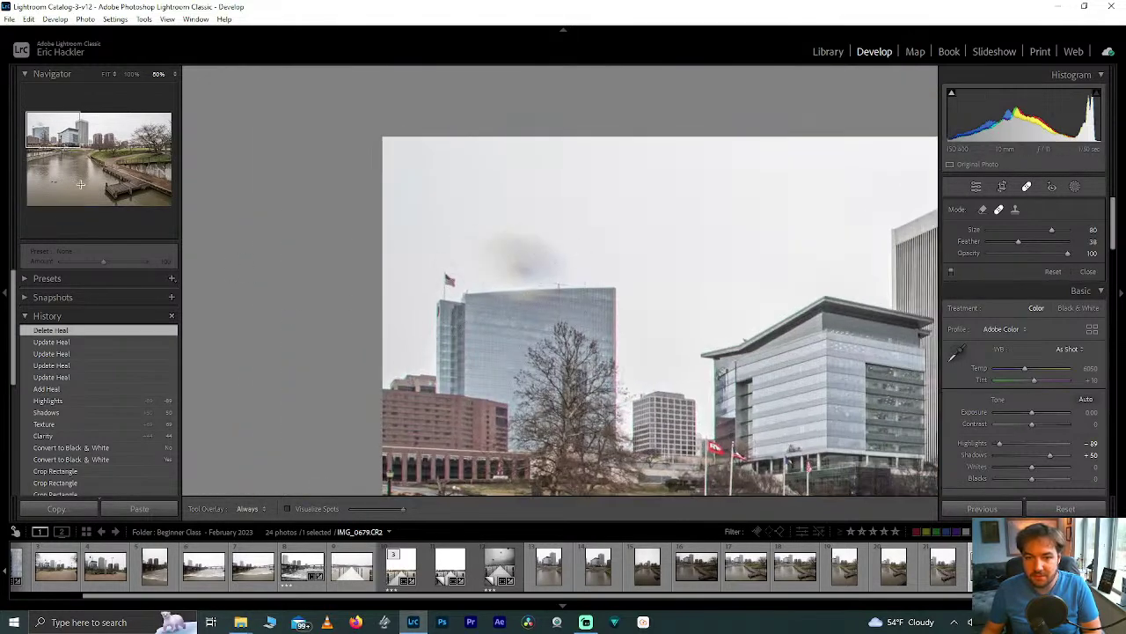
key(z)
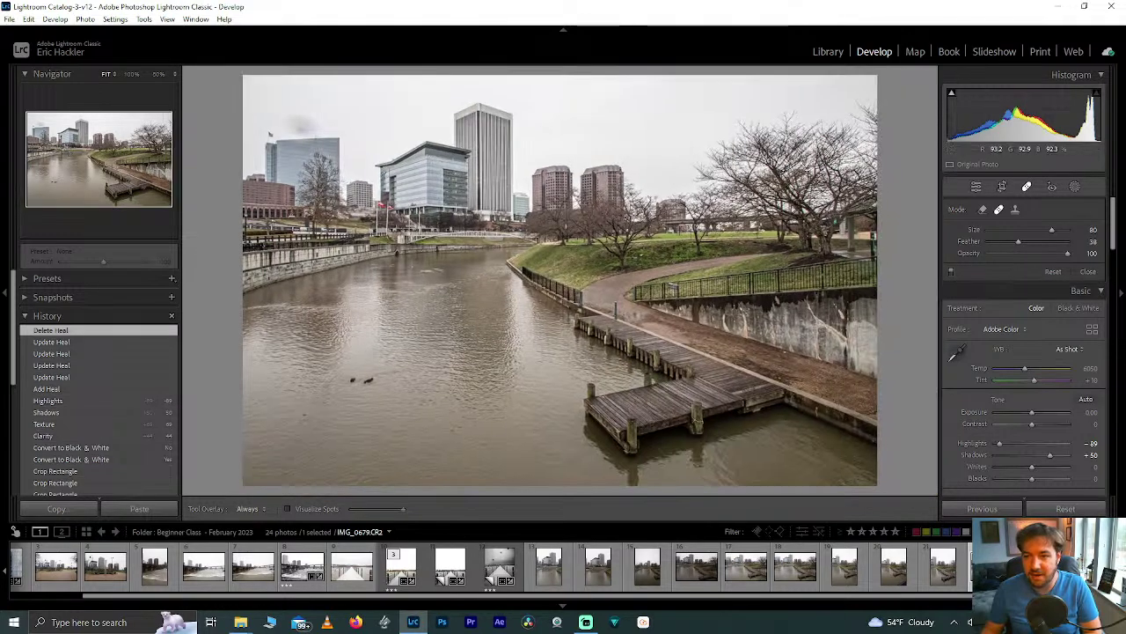
click(1074, 186)
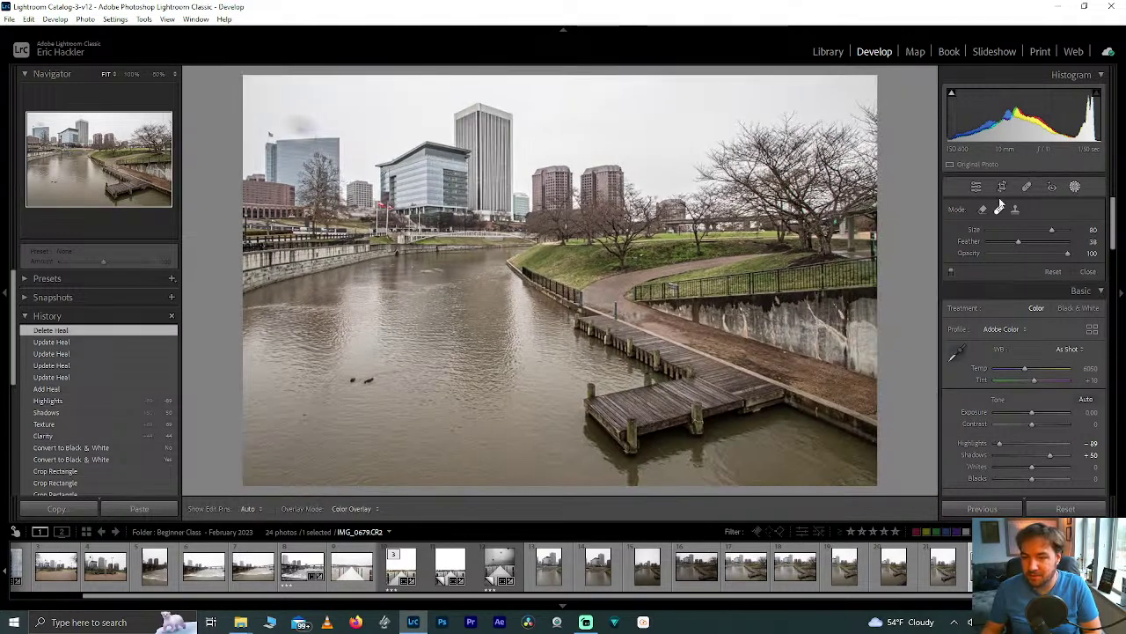
click(1023, 236)
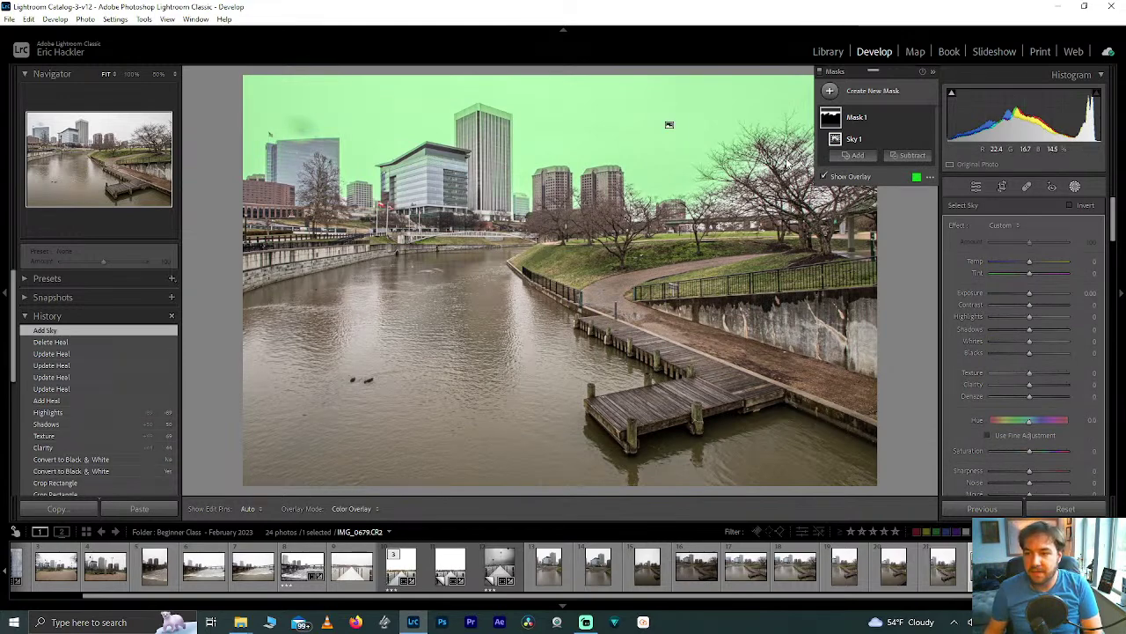
Subtract the left-hand glass building from the sky mask with an Objects selection brushed over it
click(913, 156)
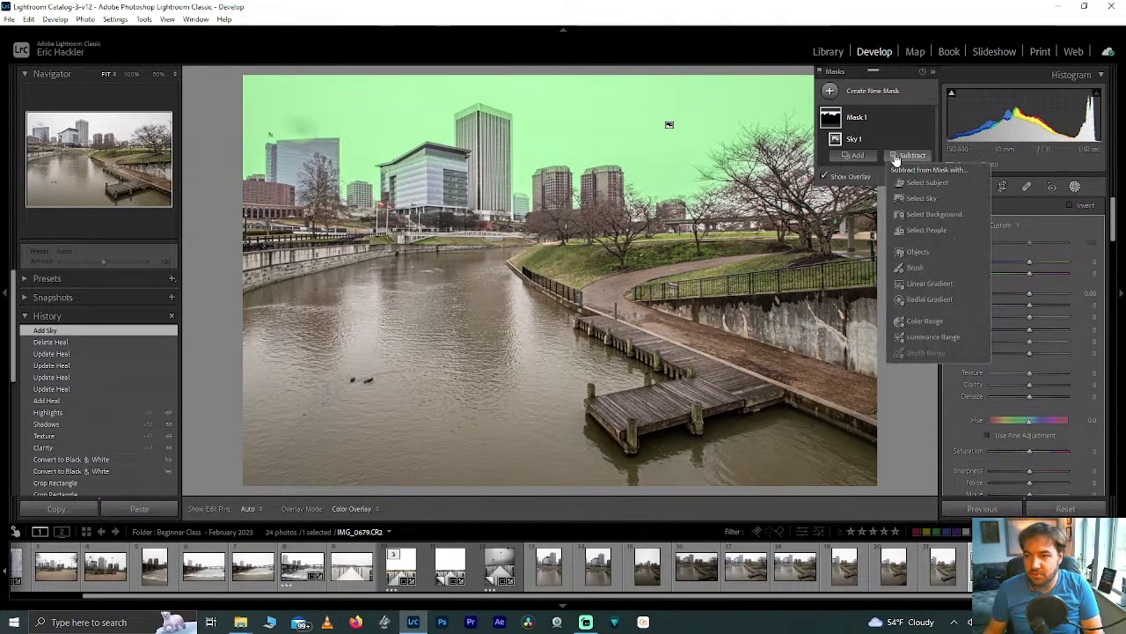
click(917, 252)
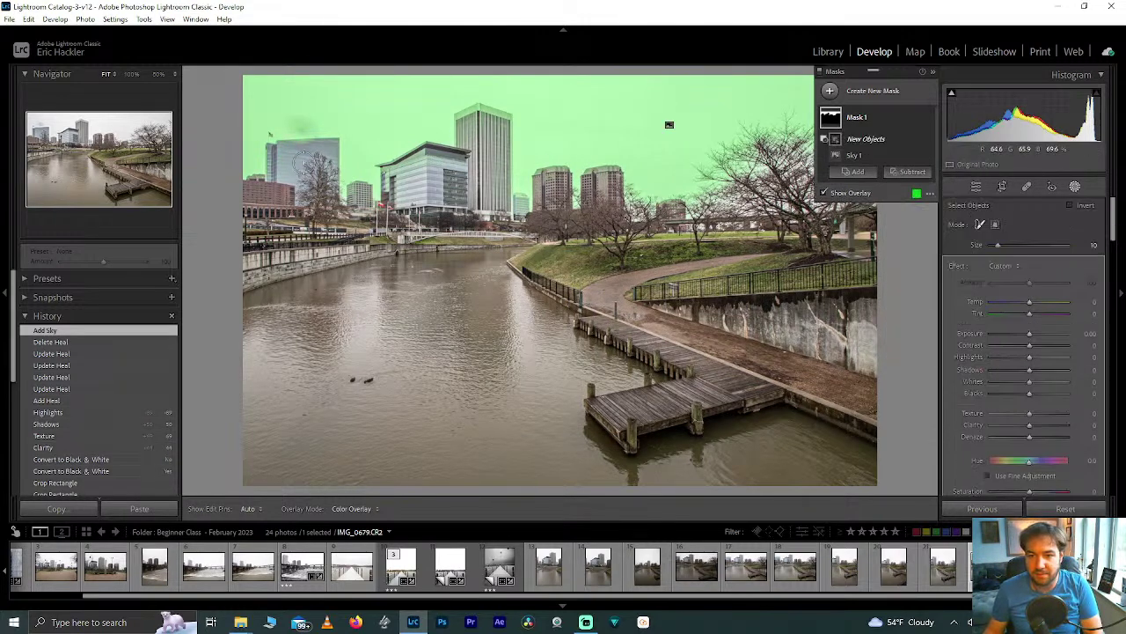
mouse_move(271, 137)
mouse_down()
mouse_move(336, 142)
mouse_move(269, 156)
mouse_move(271, 175)
mouse_move(286, 177)
mouse_move(296, 157)
mouse_move(327, 155)
mouse_move(327, 191)
mouse_move(299, 191)
mouse_move(300, 170)
mouse_move(295, 203)
mouse_up()
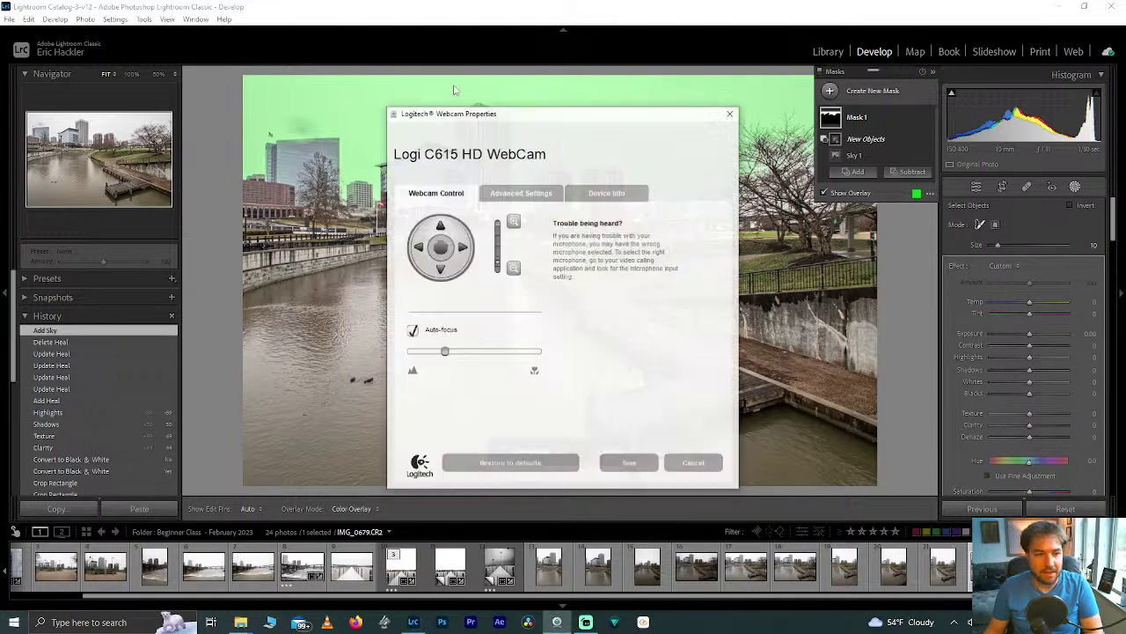
Add a Brush component to Mask 1 and paint over the unmasked patch of sky beneath the rooftop flag
drag(495, 117, 0, 185)
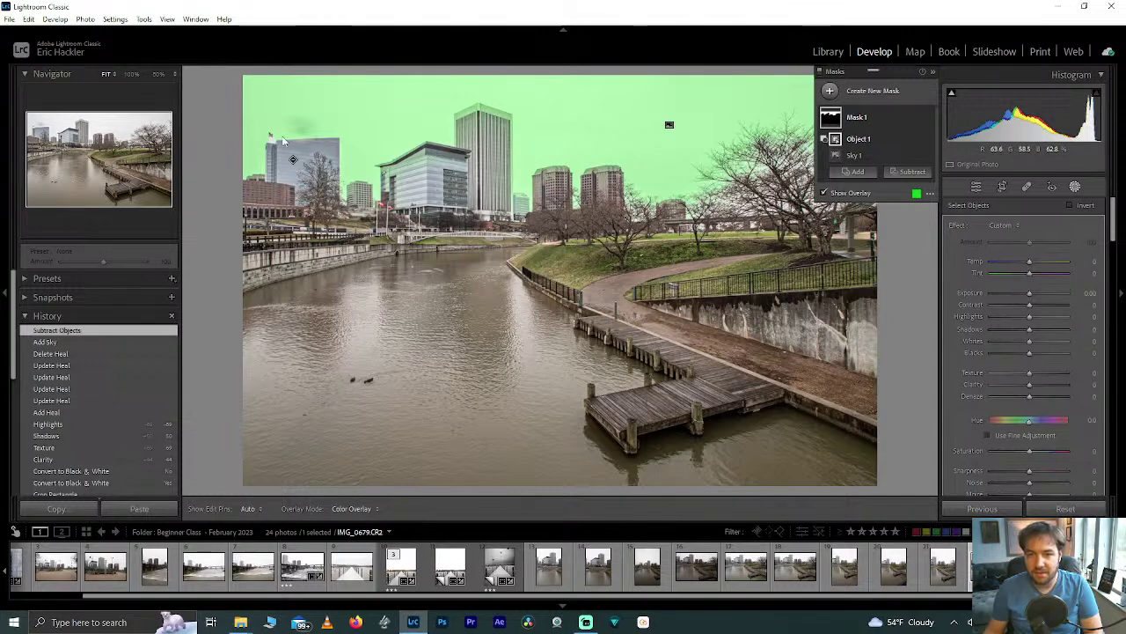
click(30, 125)
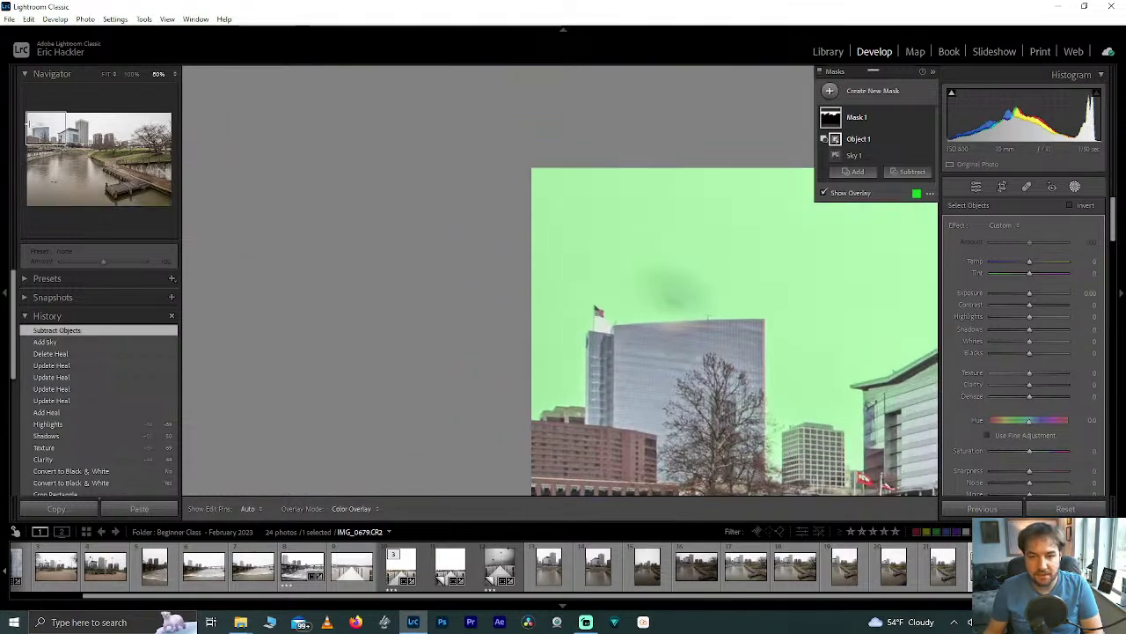
click(130, 74)
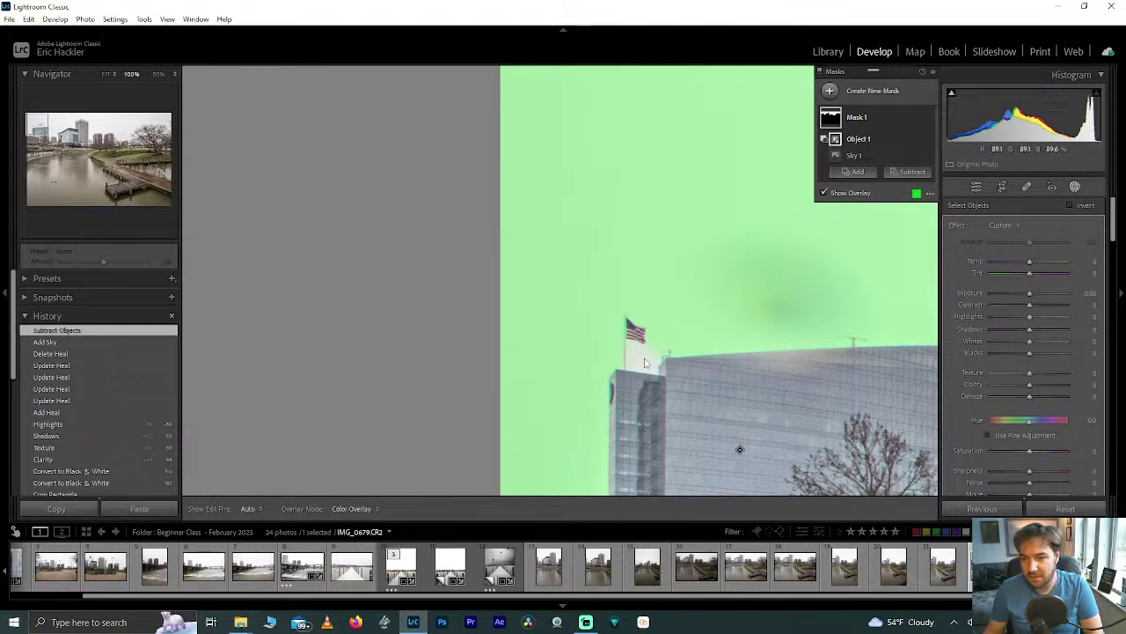
click(39, 132)
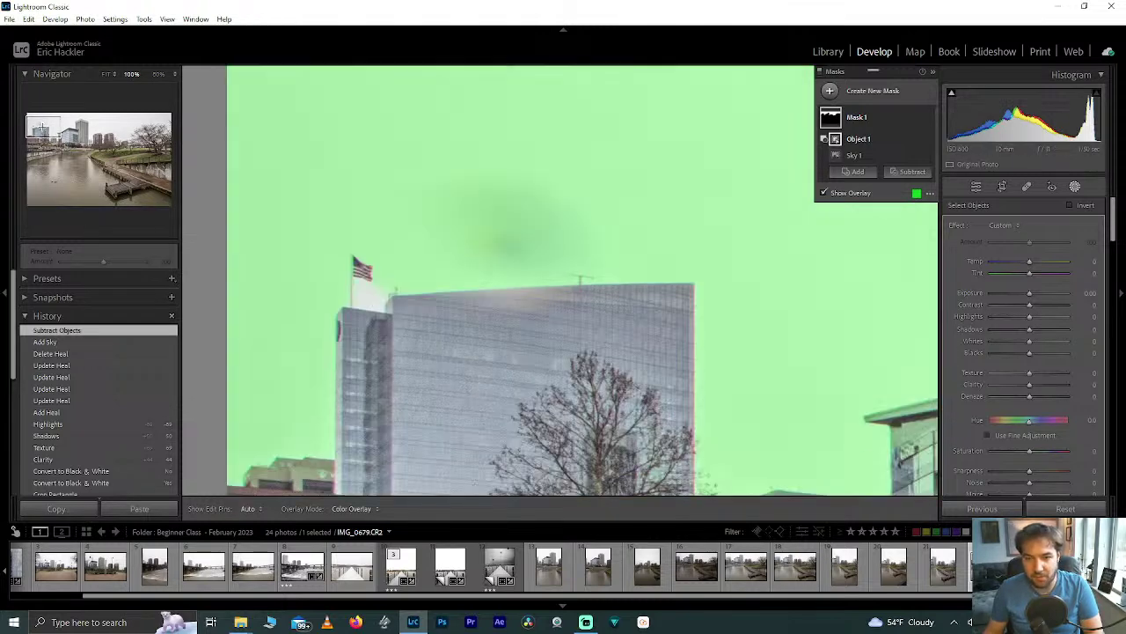
click(162, 75)
click(153, 197)
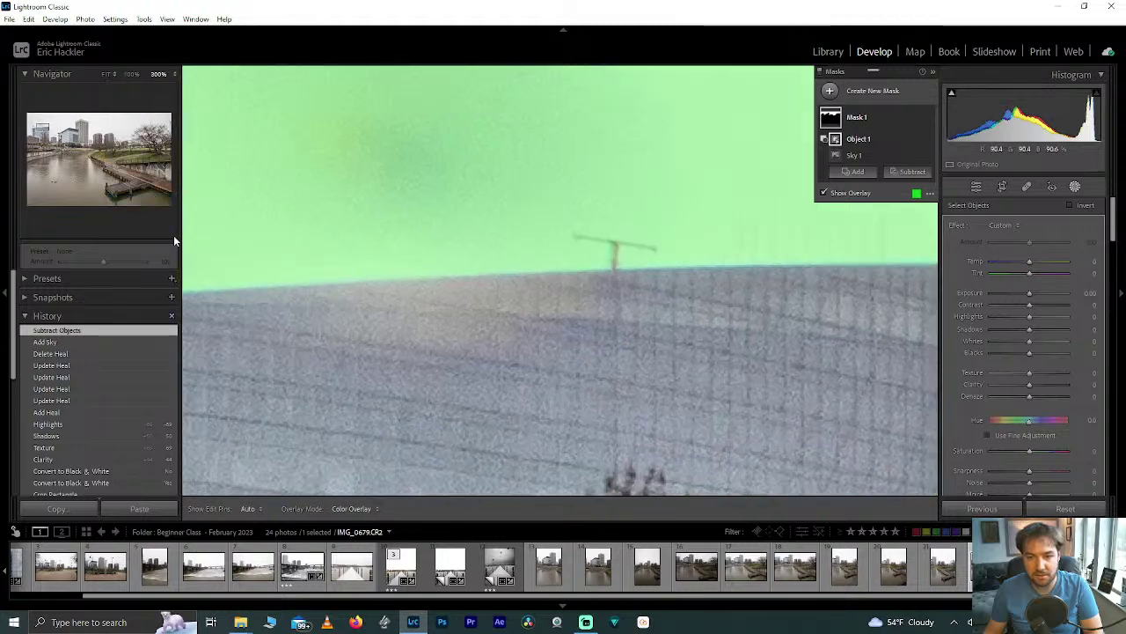
drag(42, 129, 39, 126)
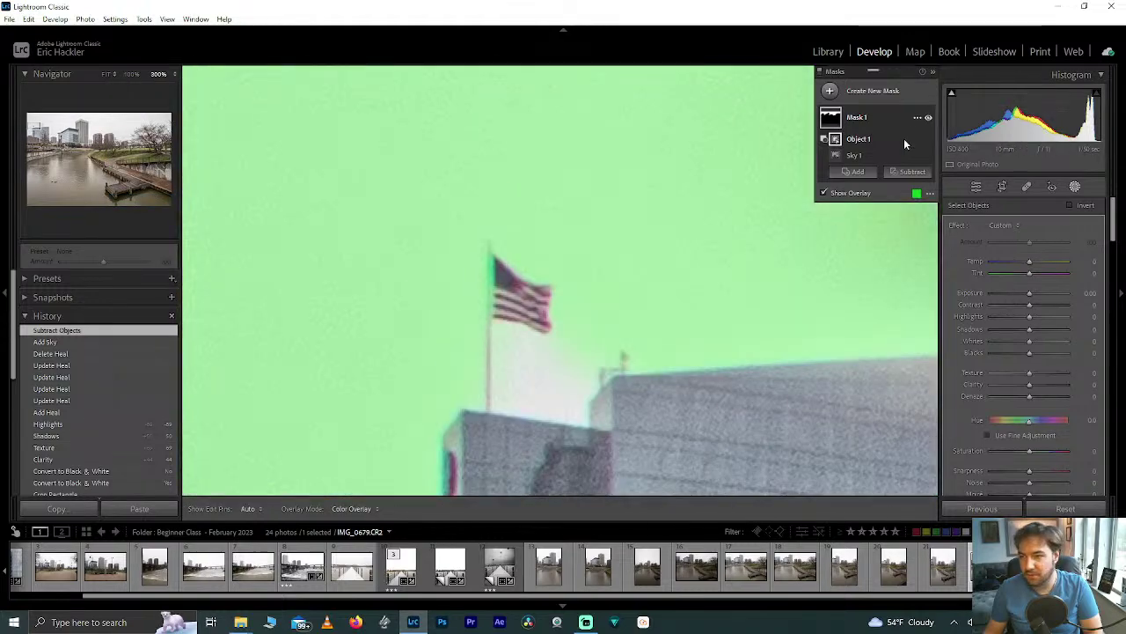
click(856, 171)
click(860, 284)
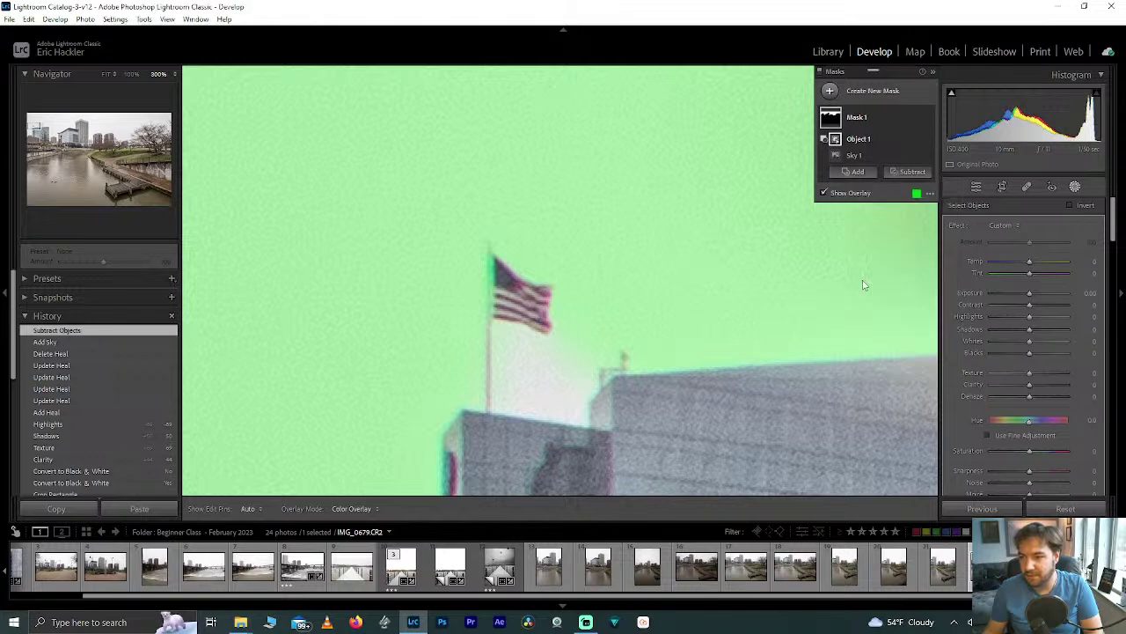
key(h)
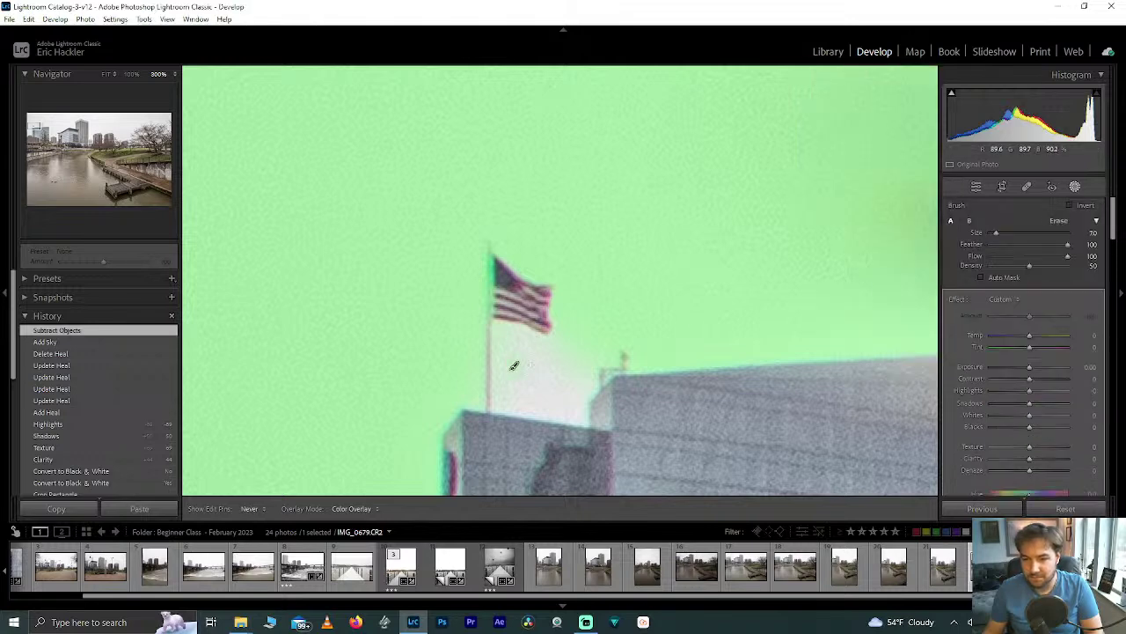
key(h)
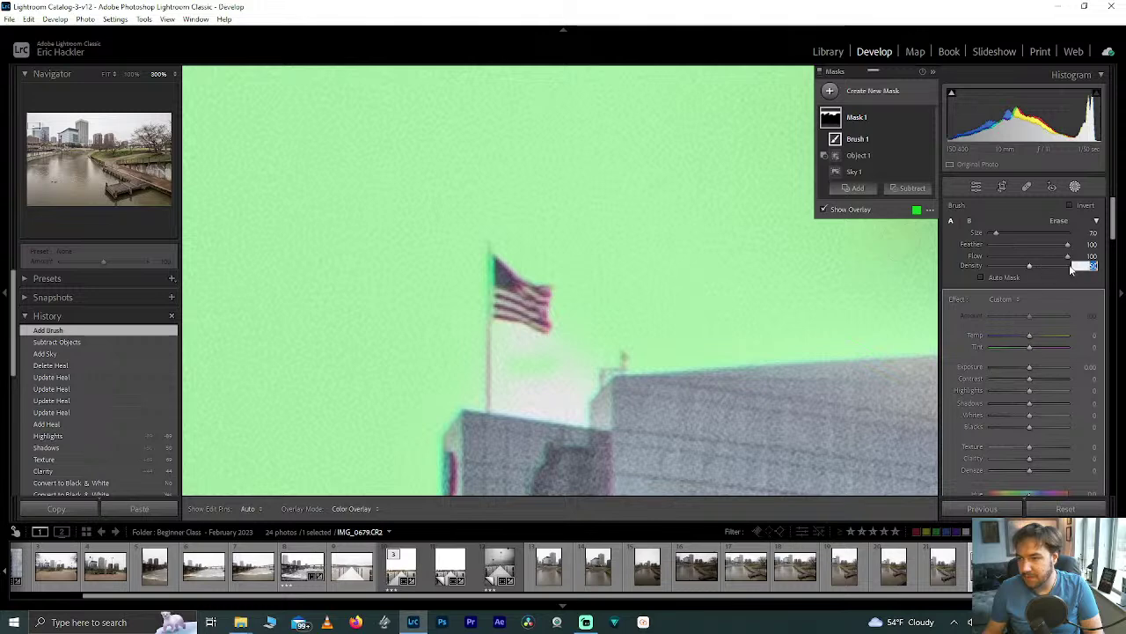
Set the brush density to 100 and feather to 28, and fill the remaining sky gap between the flagpole and the roof
text(100)
drag(1067, 243, 1011, 244)
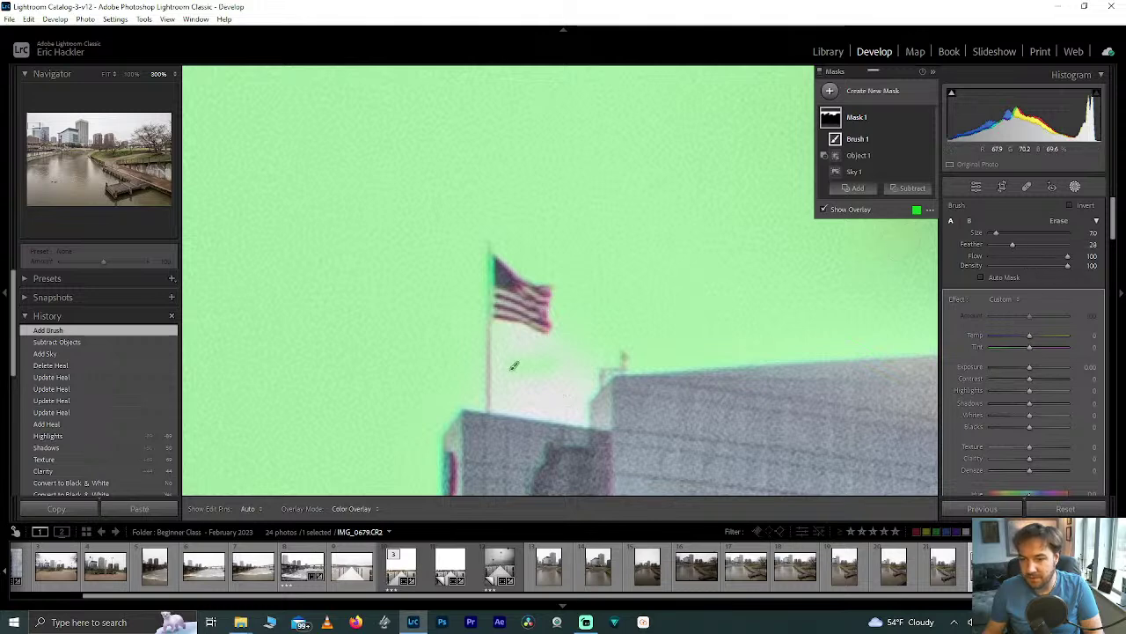
key(h)
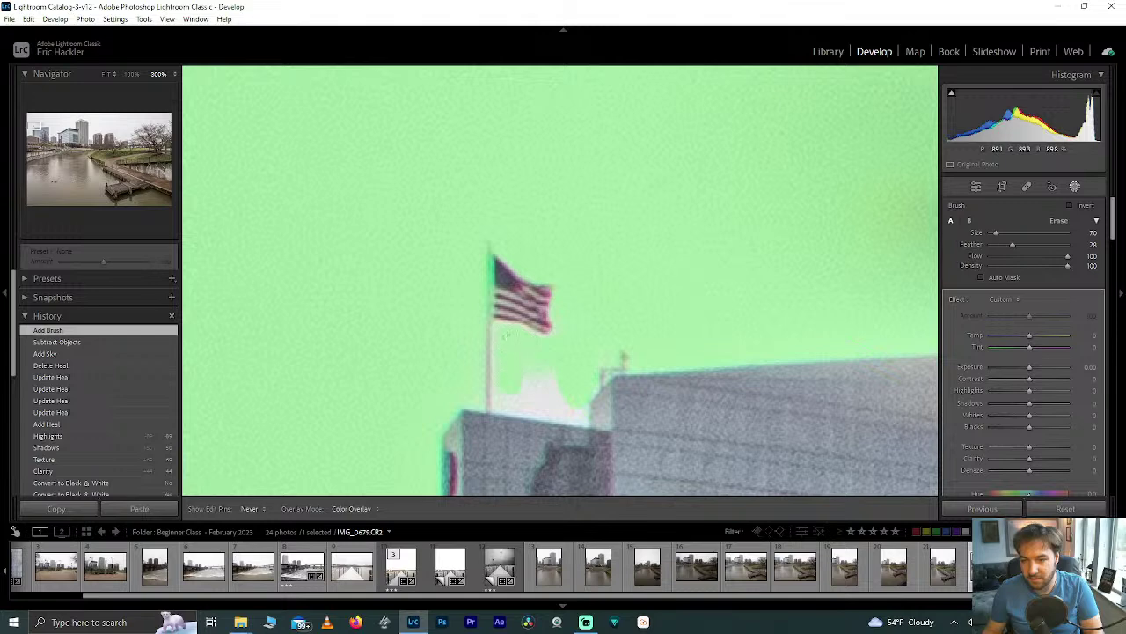
mouse_move(504, 396)
mouse_down()
mouse_move(515, 365)
mouse_move(539, 398)
mouse_up()
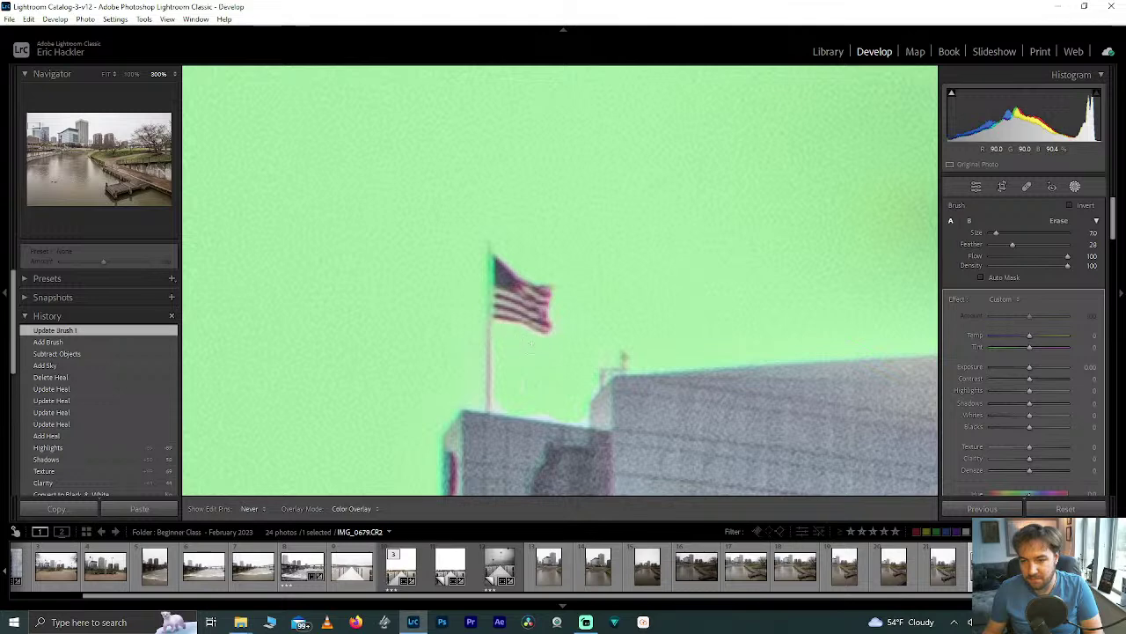
mouse_move(517, 335)
mouse_down()
mouse_move(518, 392)
mouse_move(505, 397)
mouse_move(514, 367)
mouse_up()
drag(515, 367, 515, 366)
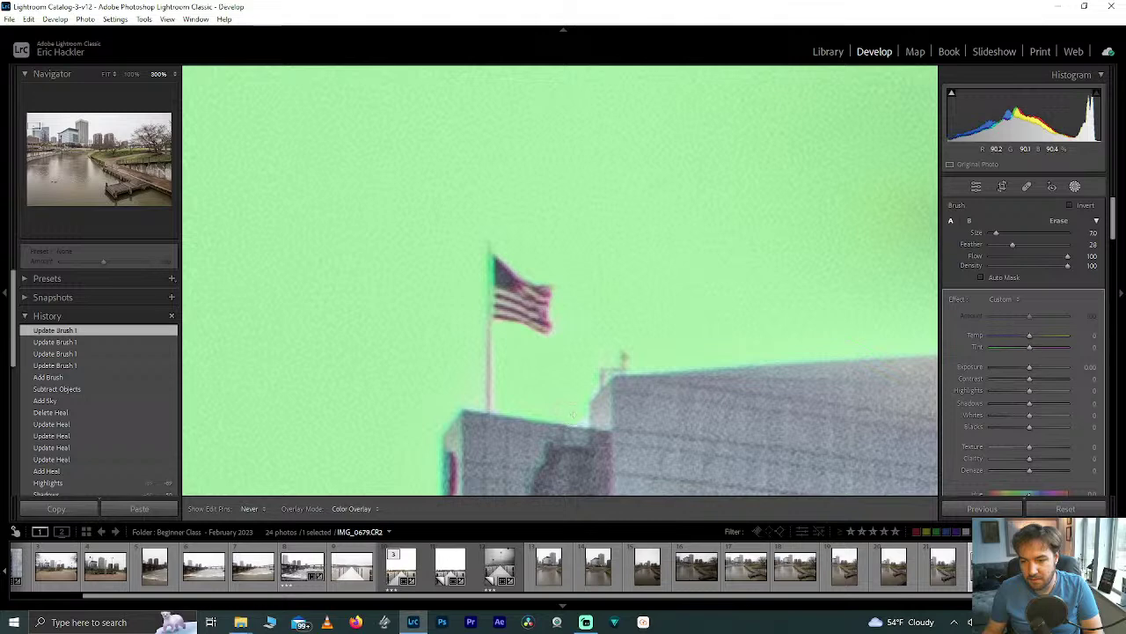
Paint the mask along the flagpole and touch up the sky at the roof corner, reducing the brush size to 4
drag(515, 367, 515, 366)
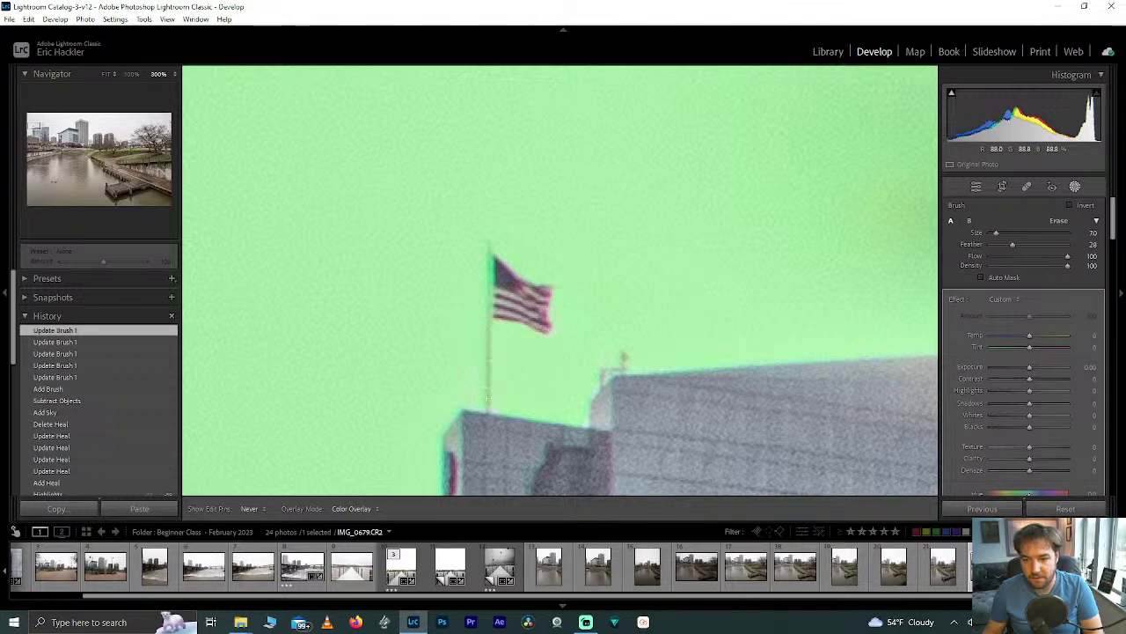
drag(514, 366, 514, 367)
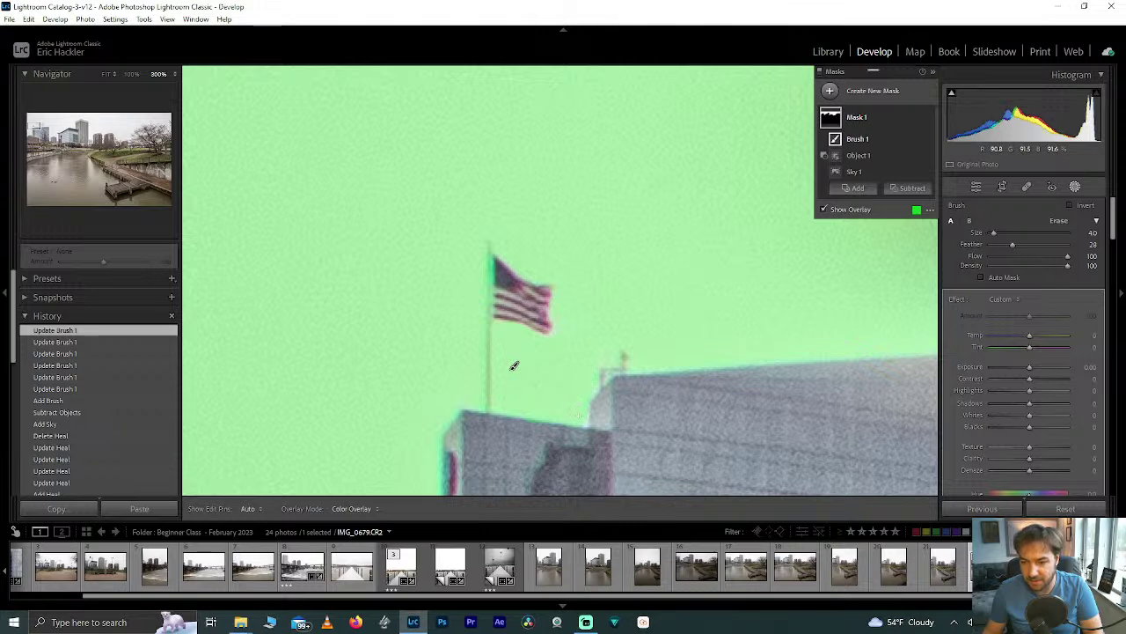
drag(515, 366, 515, 366)
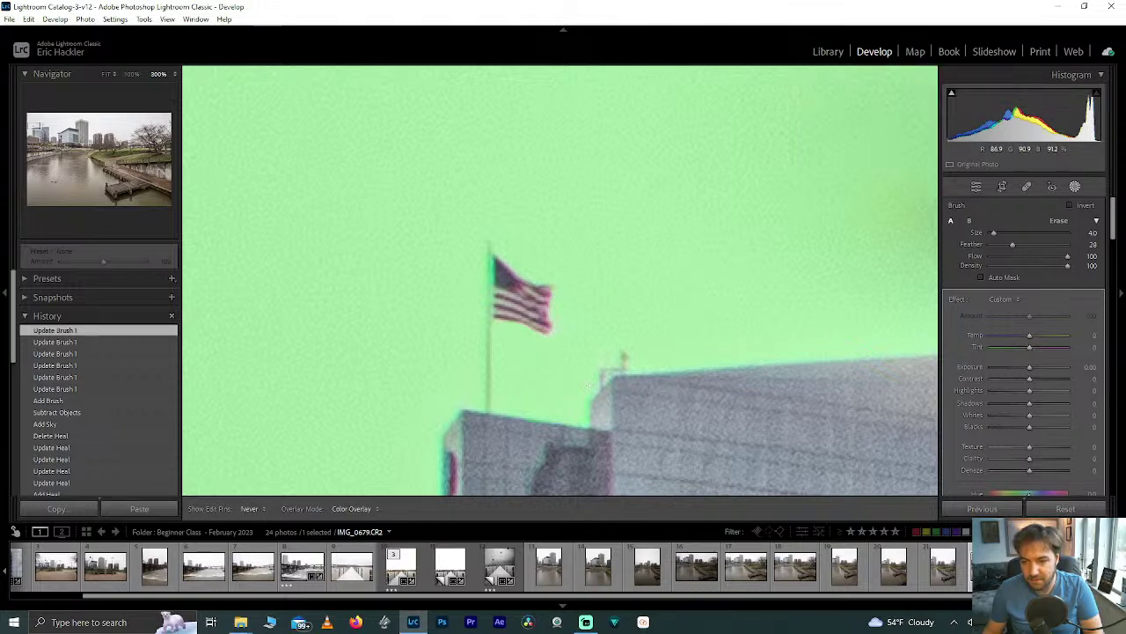
drag(515, 366, 514, 366)
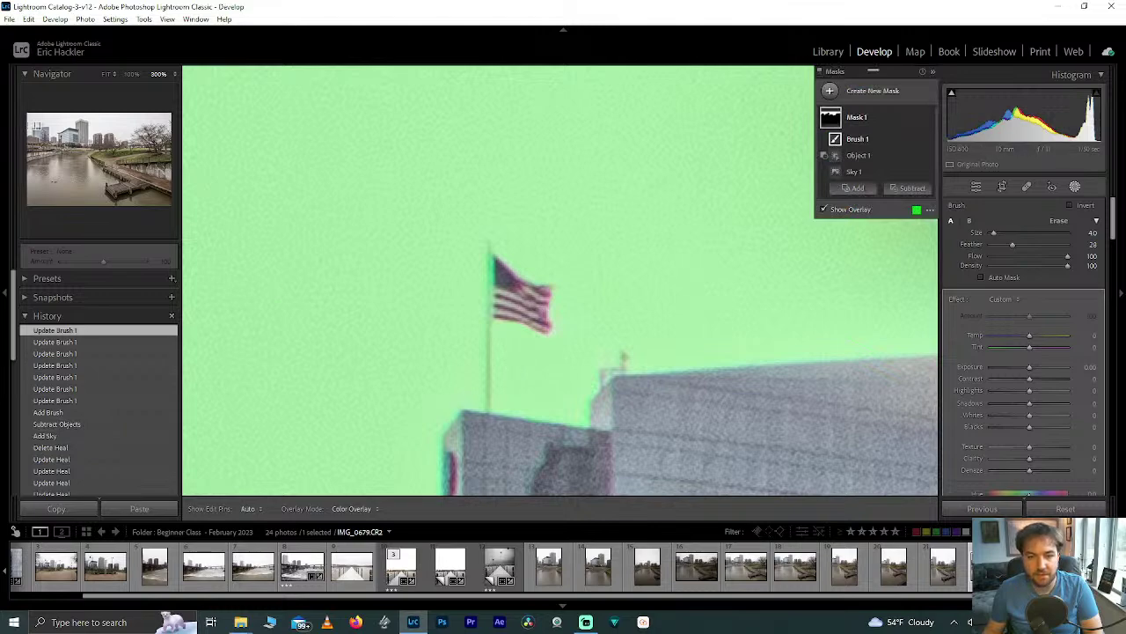
Subtract the central glass building and the adjoining tall tower from Mask 1 by brushing over them with object selection at size 12
key(z)
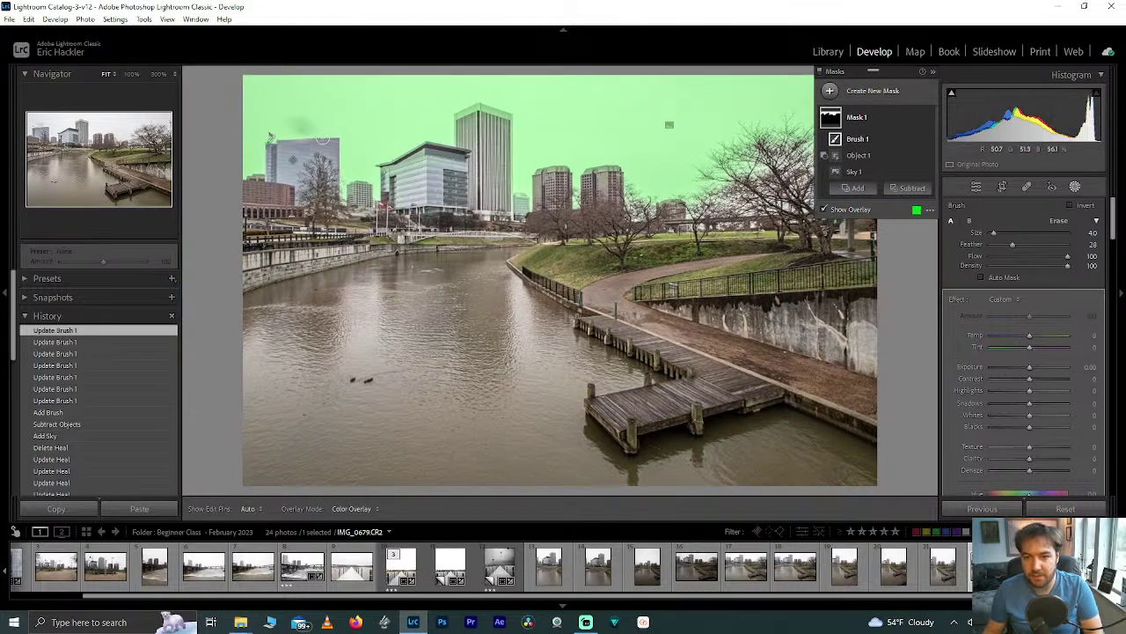
click(902, 188)
click(915, 284)
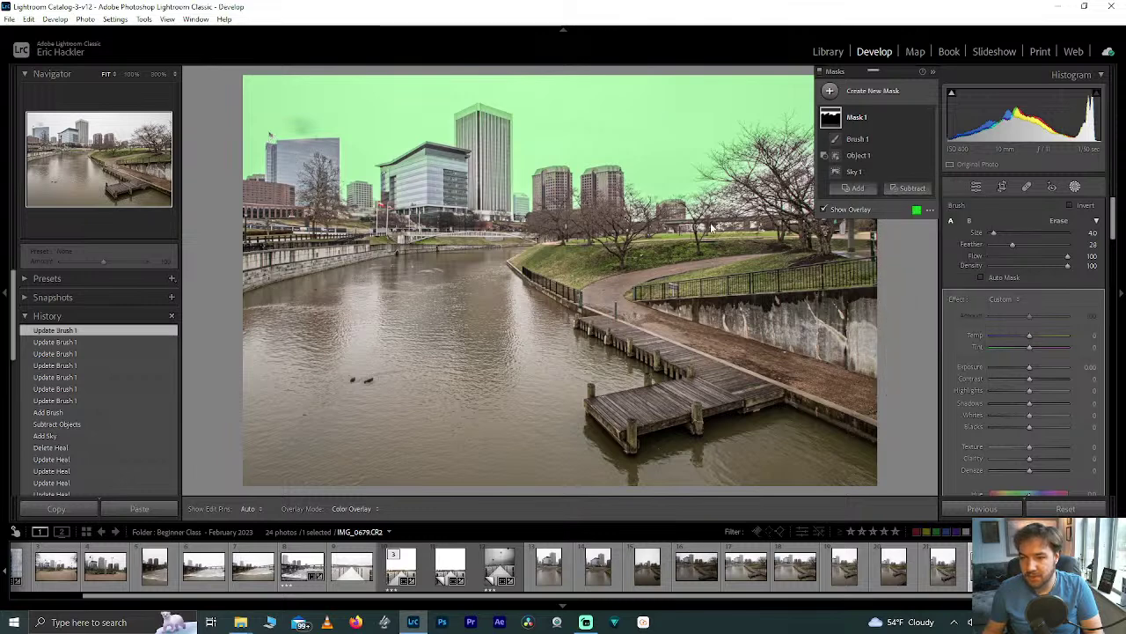
mouse_move(378, 166)
mouse_down()
mouse_move(440, 140)
mouse_move(456, 151)
mouse_move(464, 114)
mouse_move(497, 114)
mouse_move(510, 163)
mouse_move(503, 210)
mouse_move(483, 204)
mouse_move(481, 132)
mouse_move(498, 187)
mouse_move(400, 204)
mouse_move(400, 190)
mouse_move(458, 162)
mouse_move(422, 180)
mouse_up()
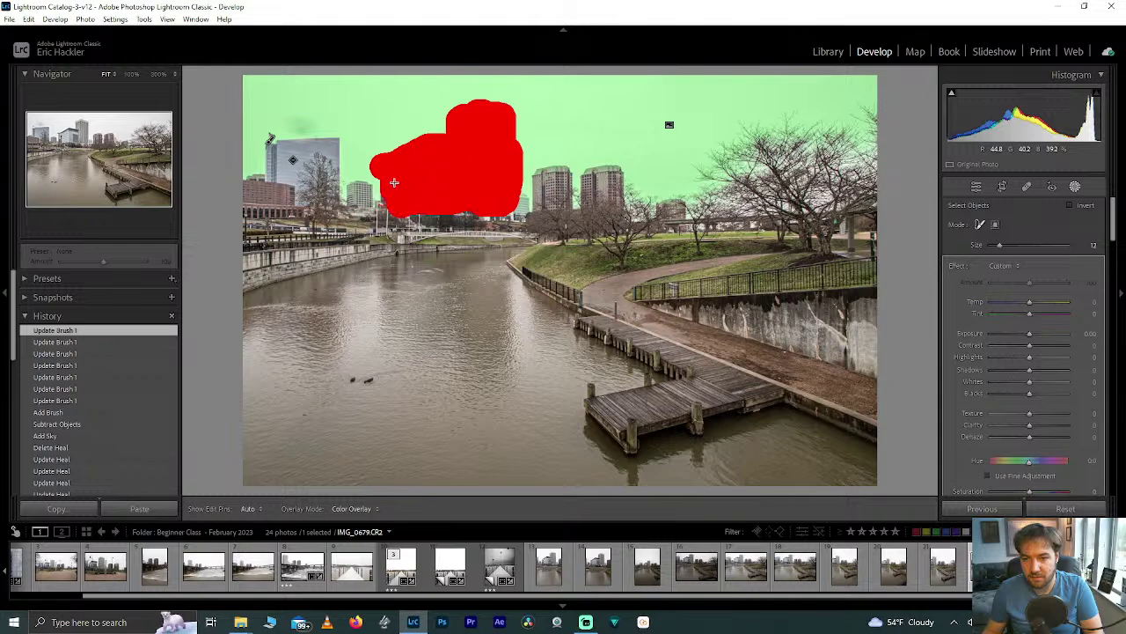
mouse_move(488, 197)
mouse_down()
mouse_move(517, 196)
mouse_move(520, 206)
mouse_up()
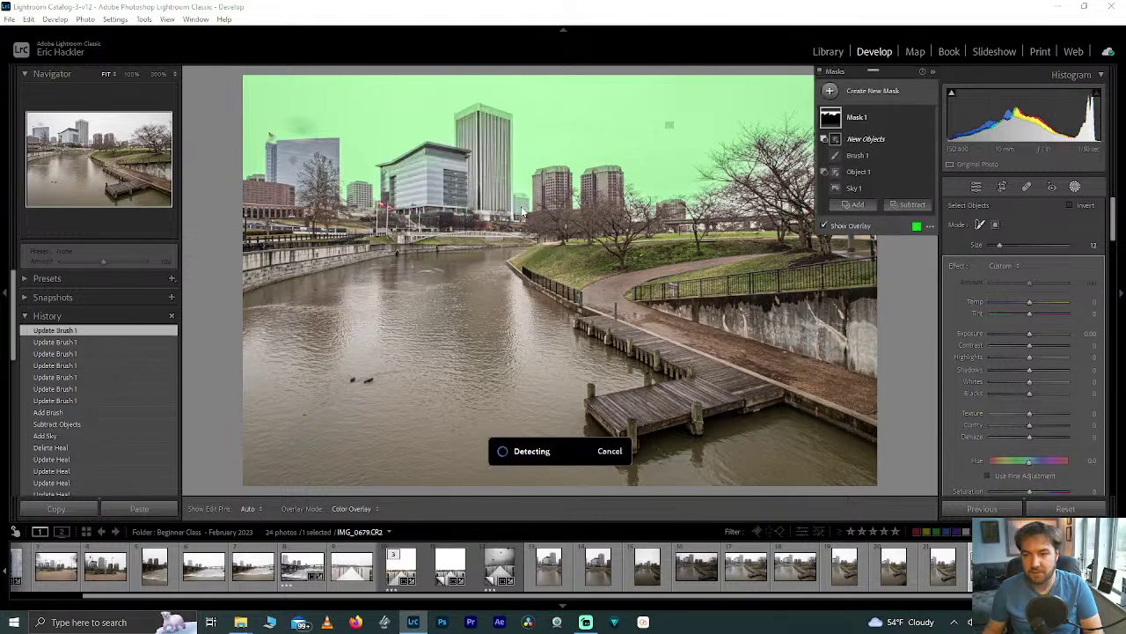
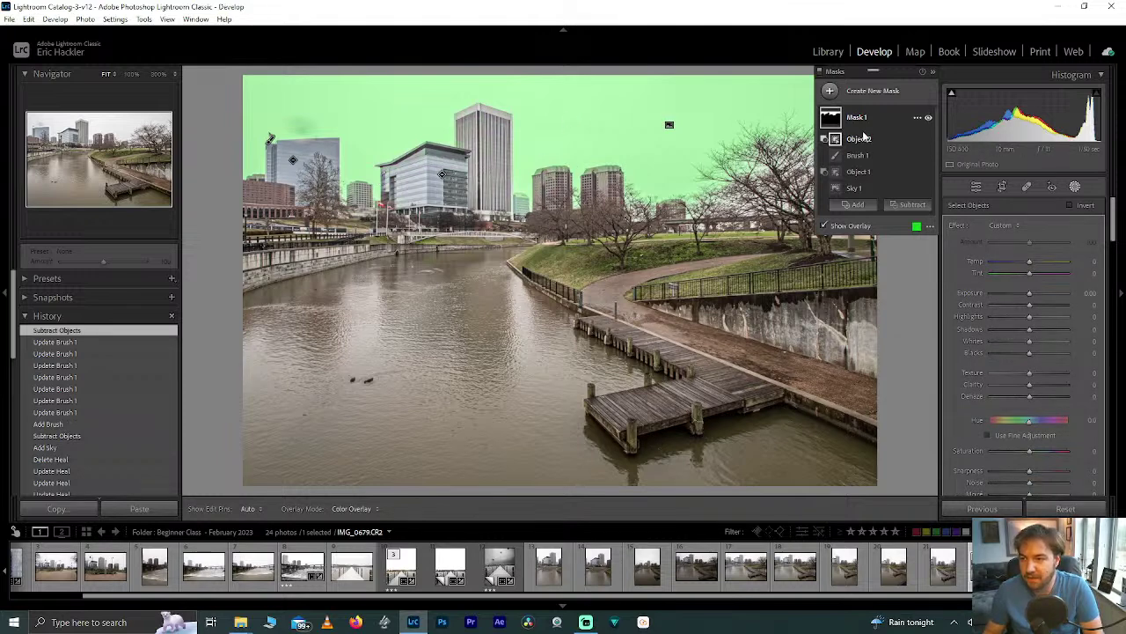
Subtract the nearer-to-center twin brown tower from Mask 1 by brushing over it with object selection at size 10
click(902, 207)
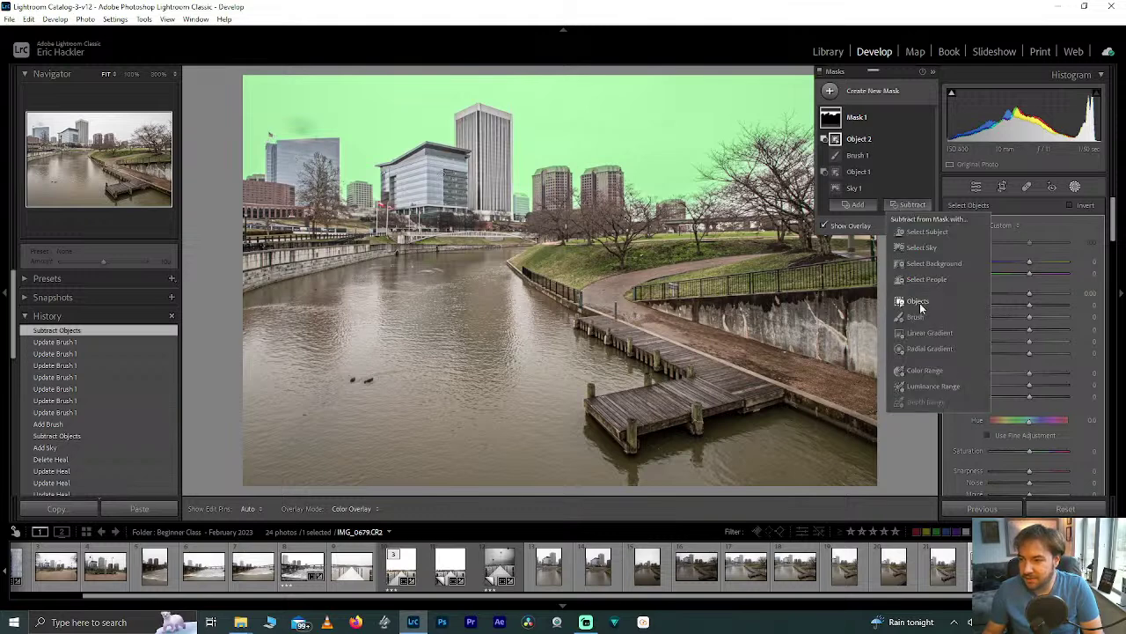
click(930, 304)
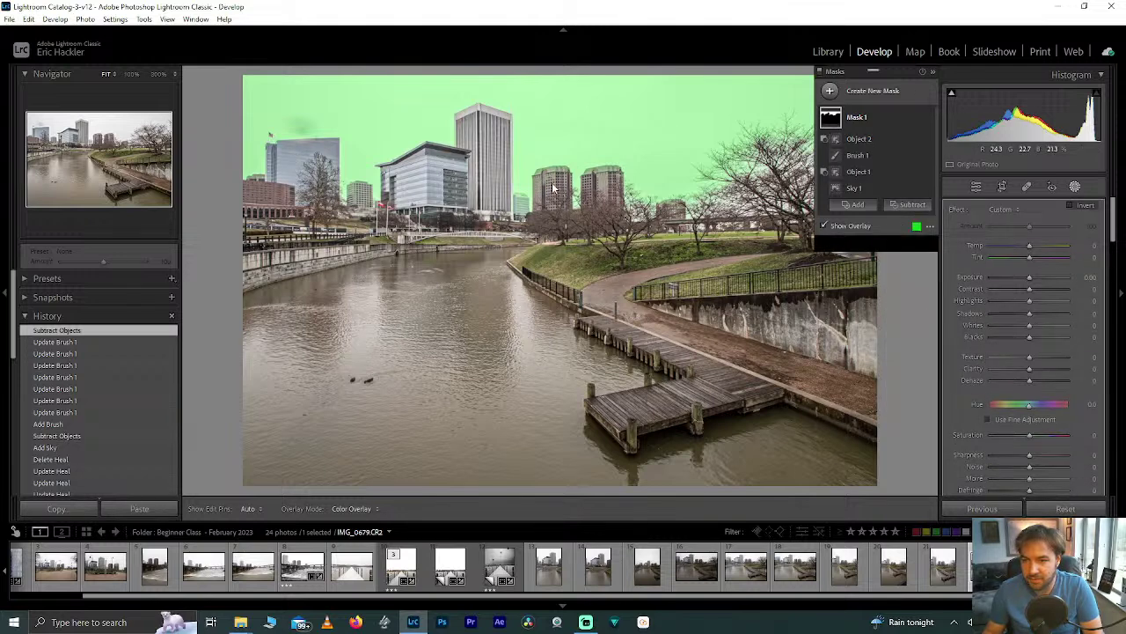
click(174, 75)
click(152, 141)
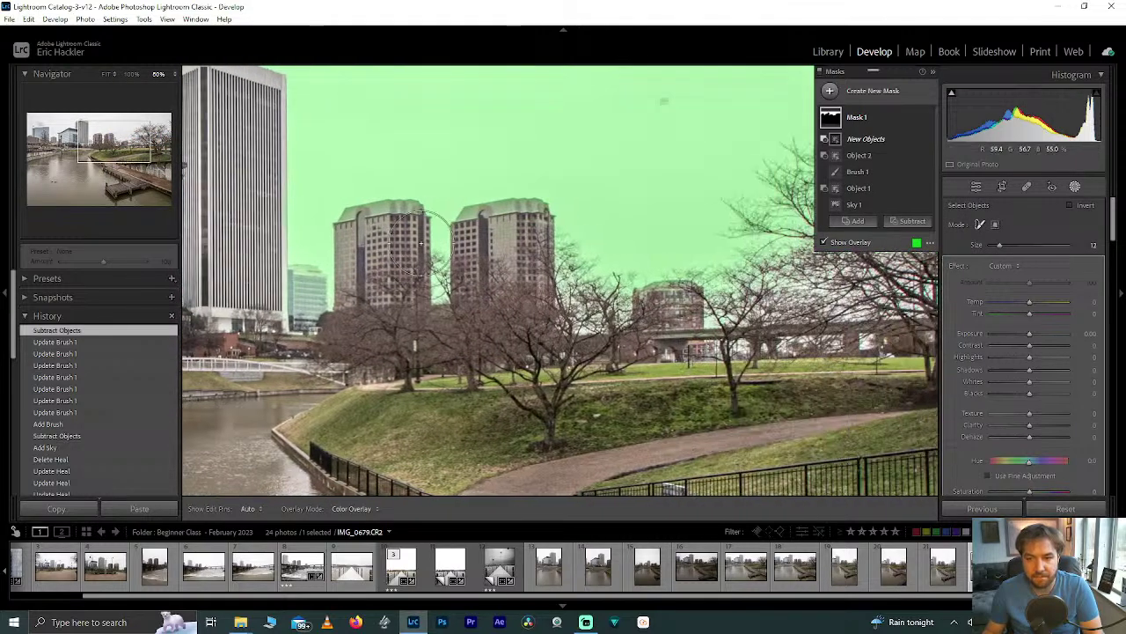
key(bracketleft)
key(bracketleft)
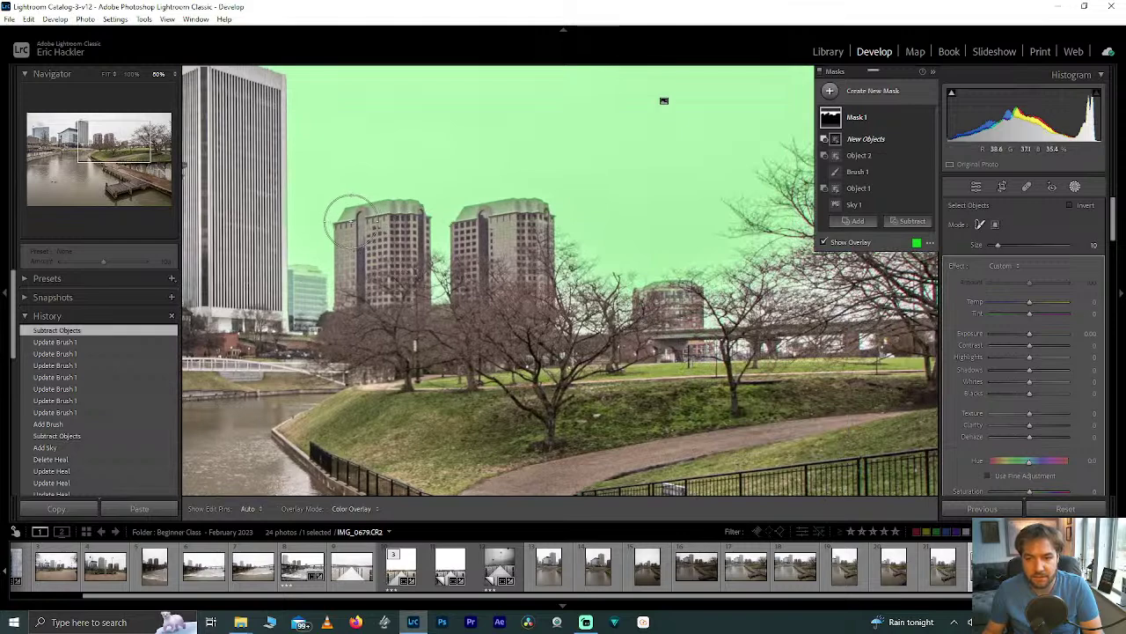
click(356, 219)
mouse_move(356, 219)
mouse_down()
mouse_move(406, 208)
mouse_move(421, 281)
mouse_move(353, 300)
mouse_move(354, 241)
mouse_up()
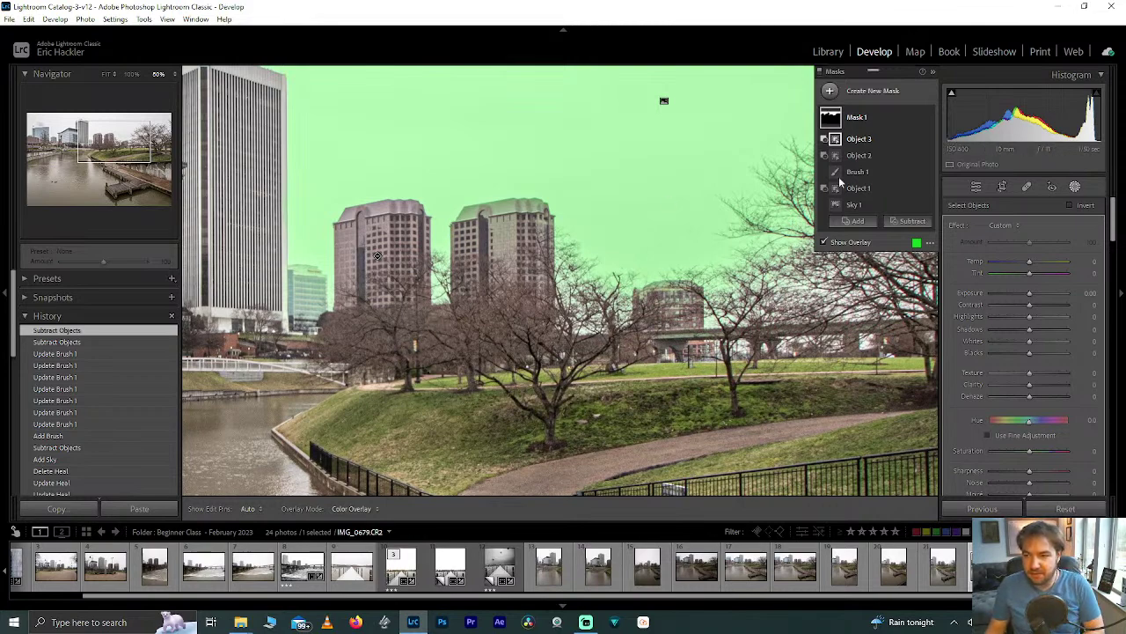
Subtract the second twin brown tower, closer to the trees, from Mask 1 with object selection
click(912, 221)
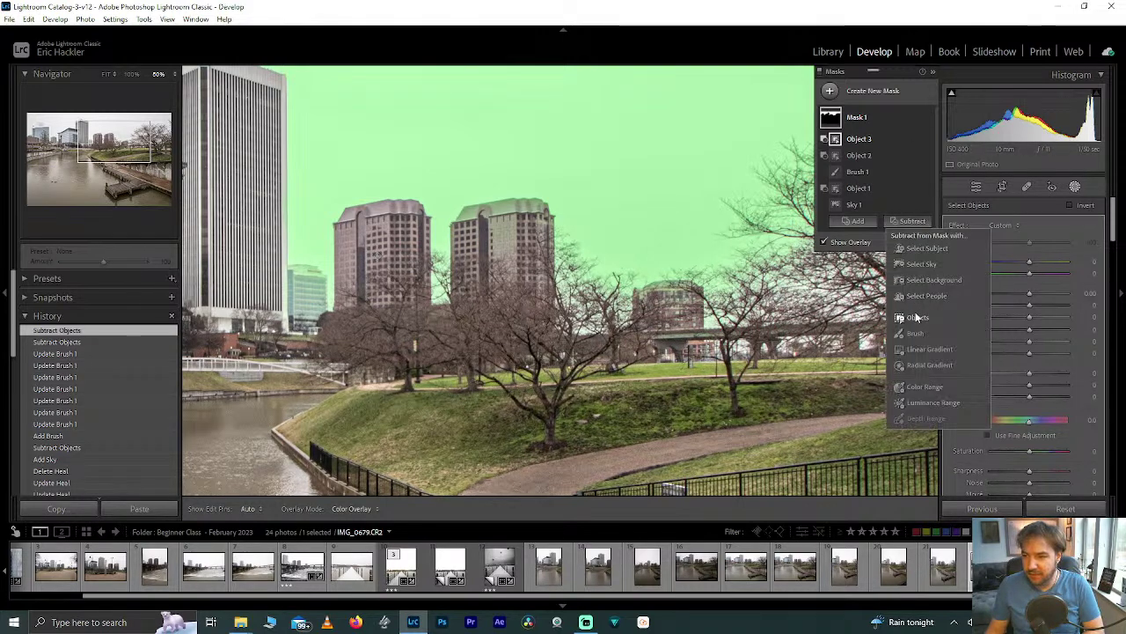
click(916, 317)
mouse_move(468, 213)
mouse_down()
mouse_move(528, 214)
mouse_move(538, 236)
mouse_move(459, 238)
mouse_move(460, 272)
mouse_move(548, 271)
mouse_move(540, 258)
mouse_up()
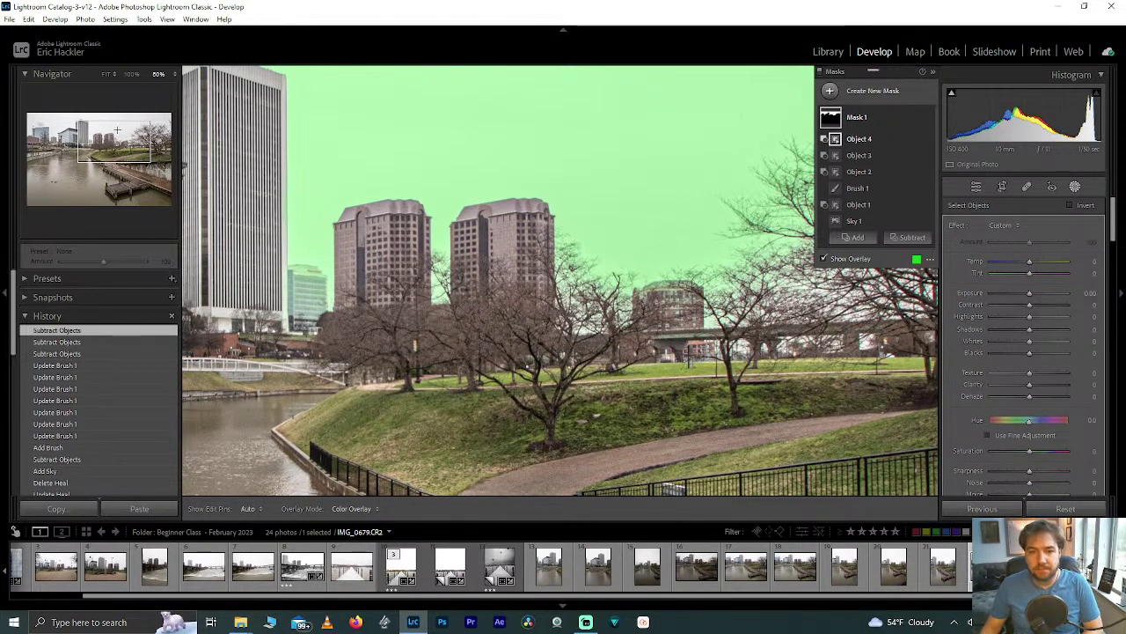
Set the sky mask's highlights to 40, shadows to 43 and whites to 24
key(z)
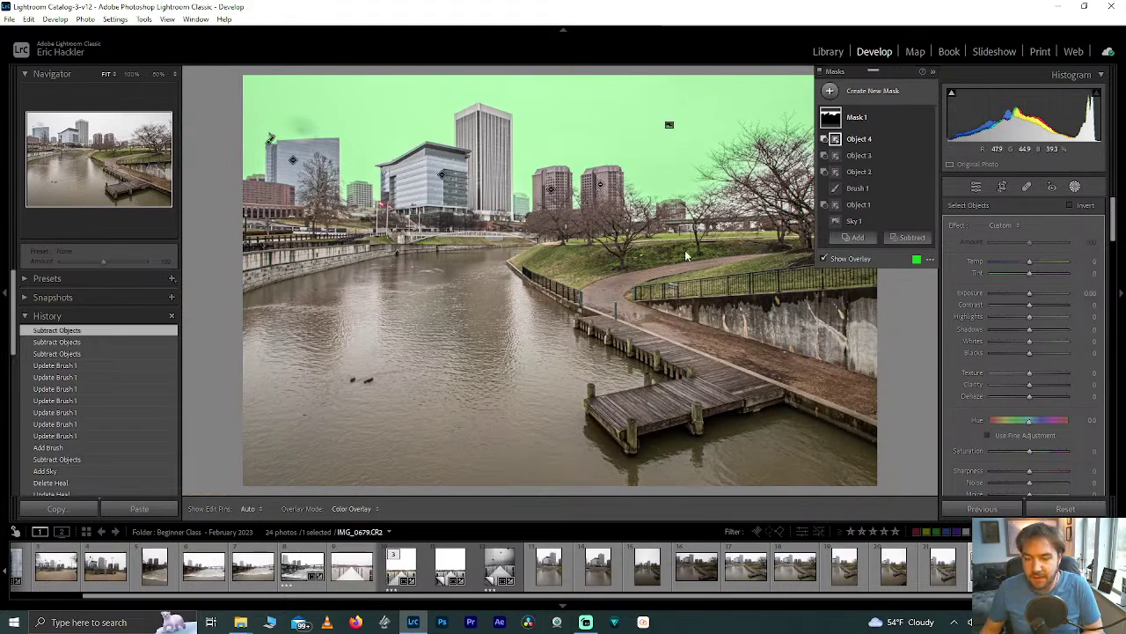
mouse_move(1030, 317)
mouse_down()
mouse_move(1080, 325)
mouse_move(1037, 318)
mouse_up()
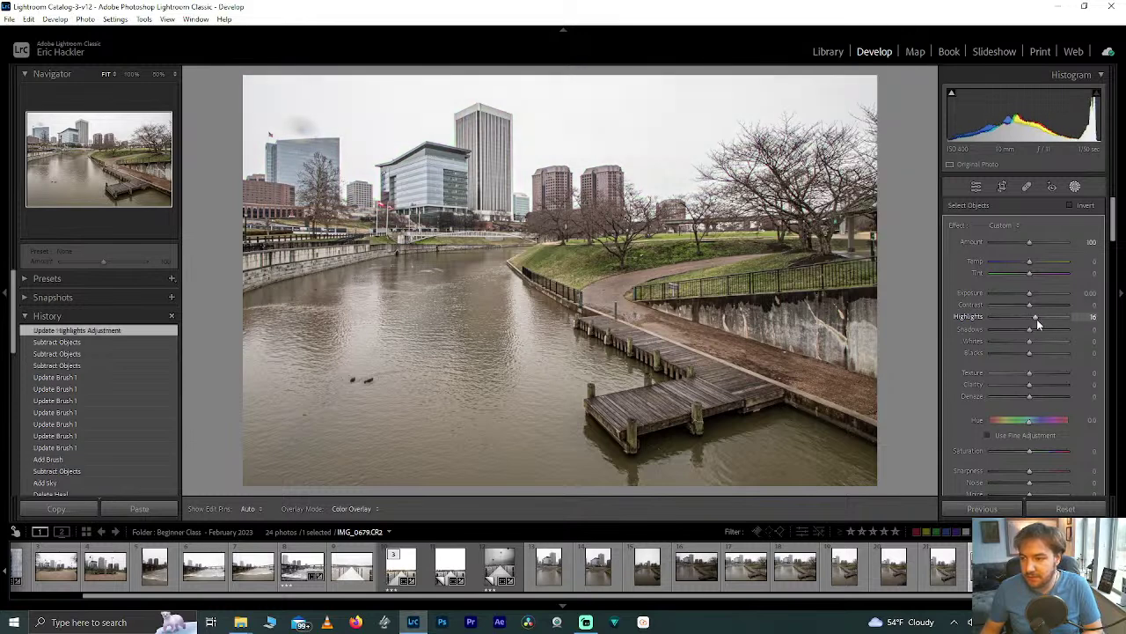
click(1048, 322)
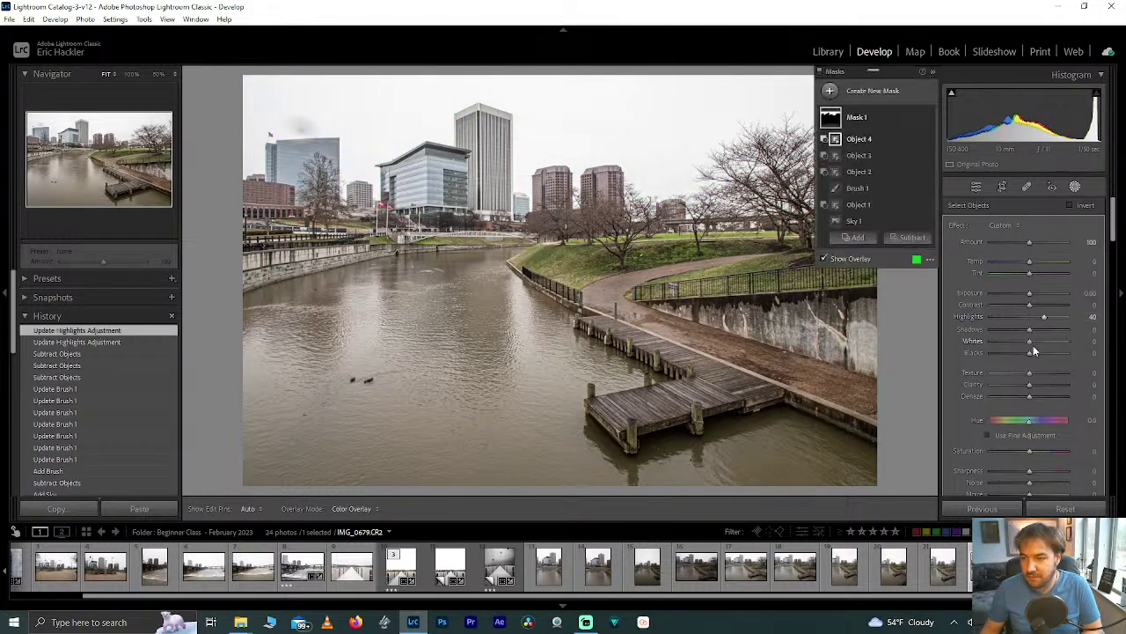
mouse_move(1031, 326)
mouse_down()
mouse_move(1019, 325)
mouse_move(1063, 326)
mouse_move(1039, 340)
mouse_up()
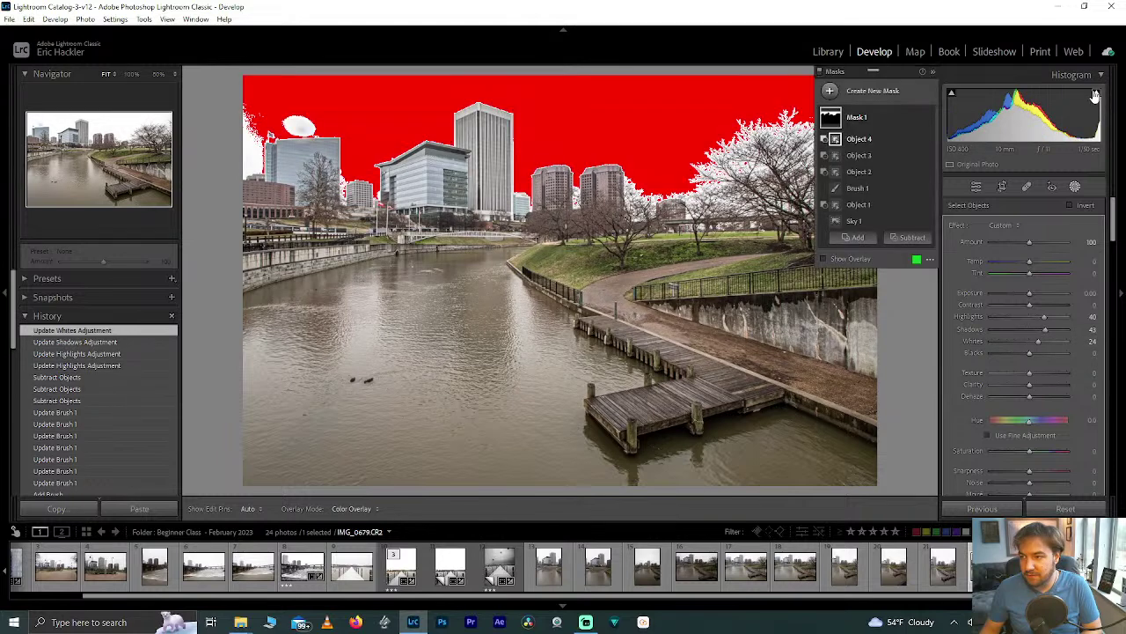
Reset the sky mask's whites to 0 and set its contrast to 75
double_click(1039, 343)
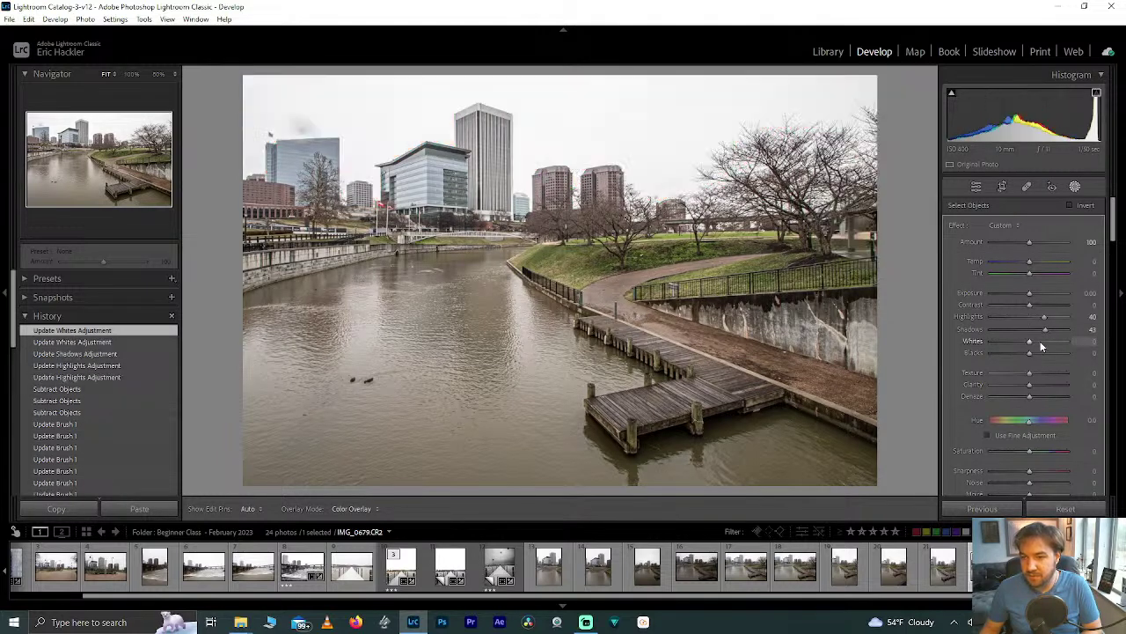
mouse_move(1030, 341)
mouse_down()
mouse_move(1044, 342)
mouse_move(1029, 347)
mouse_up()
drag(1031, 305, 1061, 308)
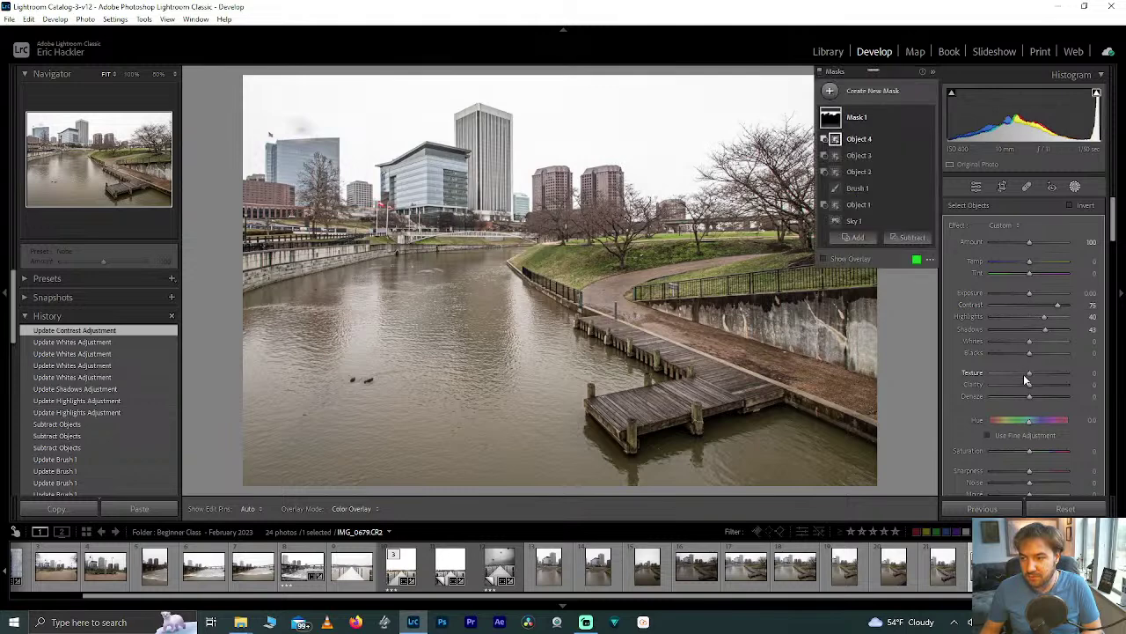
Set the sky mask's clarity, texture and dehaze to −100 each
drag(1029, 382, 938, 385)
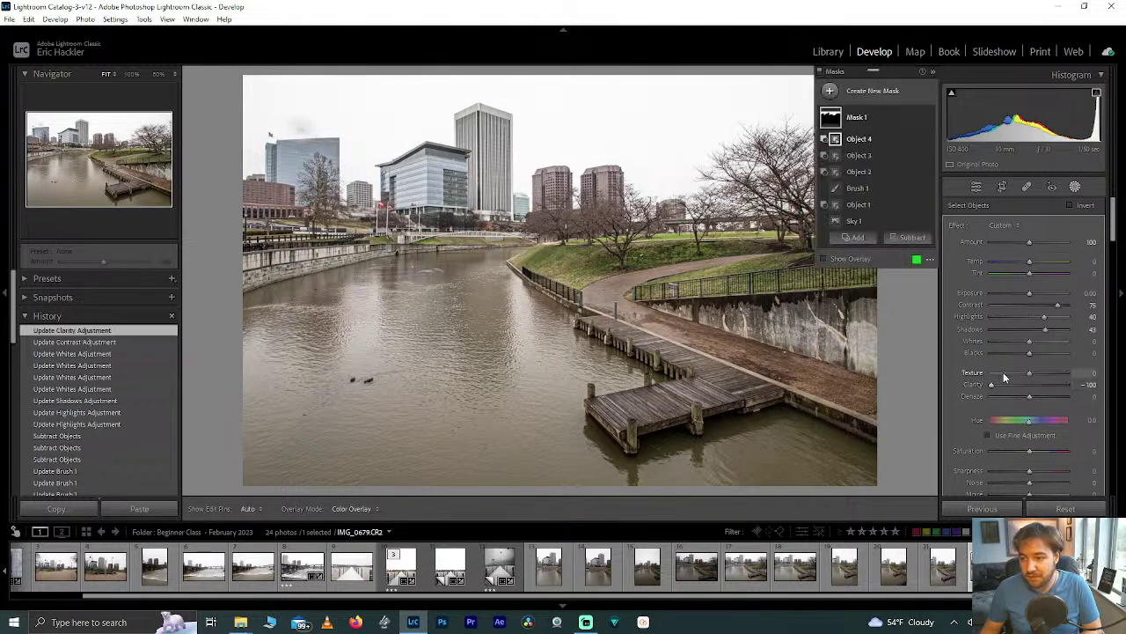
drag(1029, 375, 994, 375)
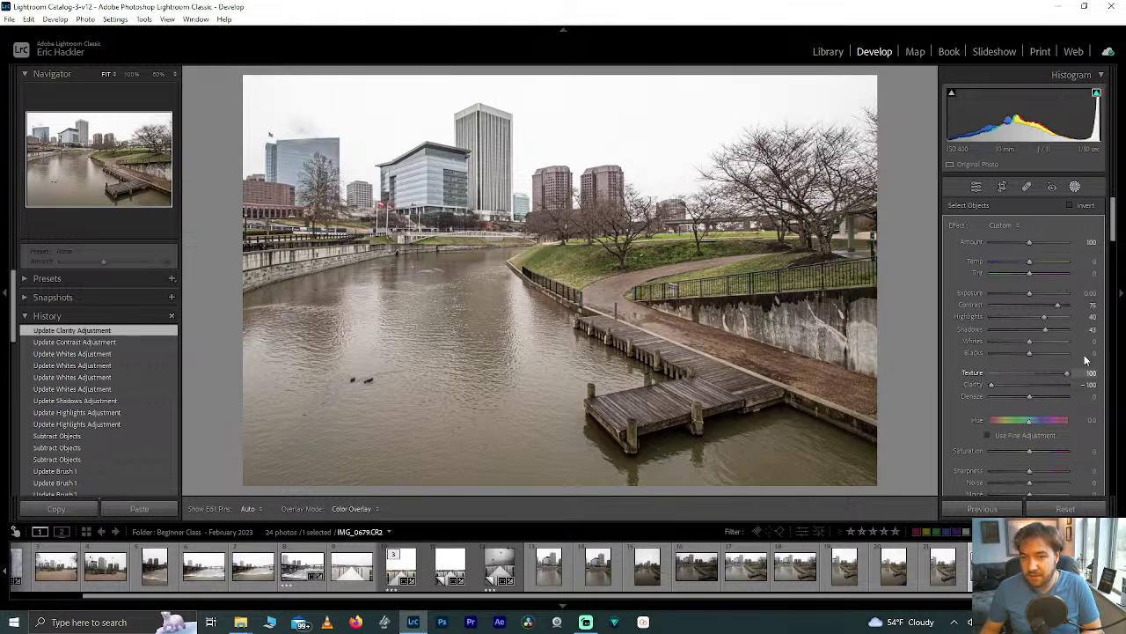
drag(875, 363, 885, 361)
drag(1028, 396, 940, 396)
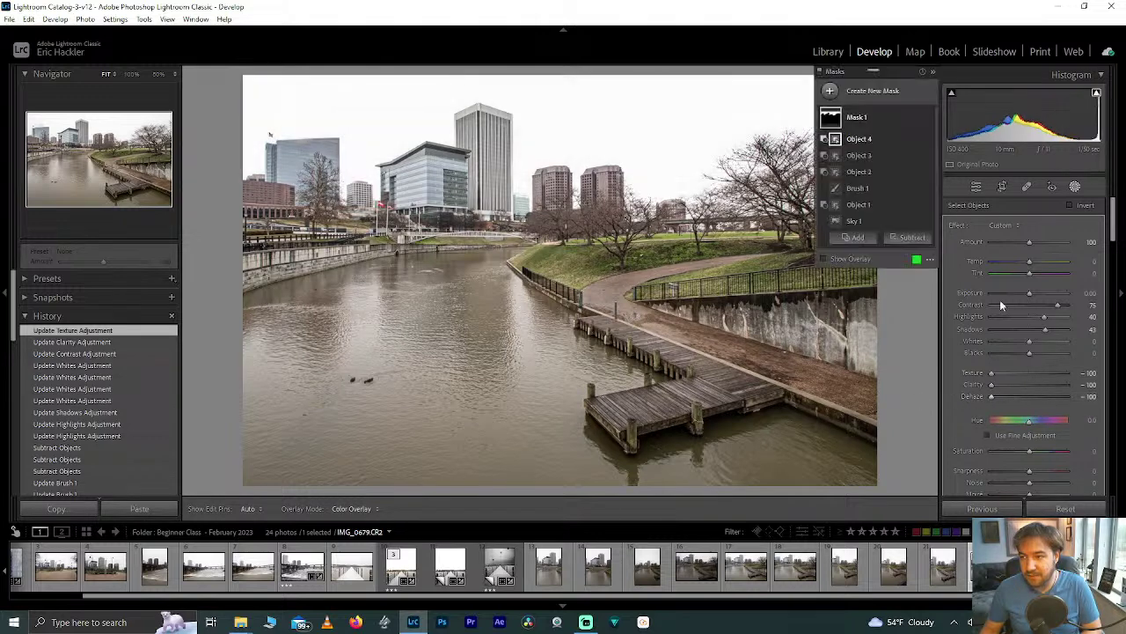
Try raising the sky mask's whites to 7 while watching highlight clipping, and undo the change
click(1096, 94)
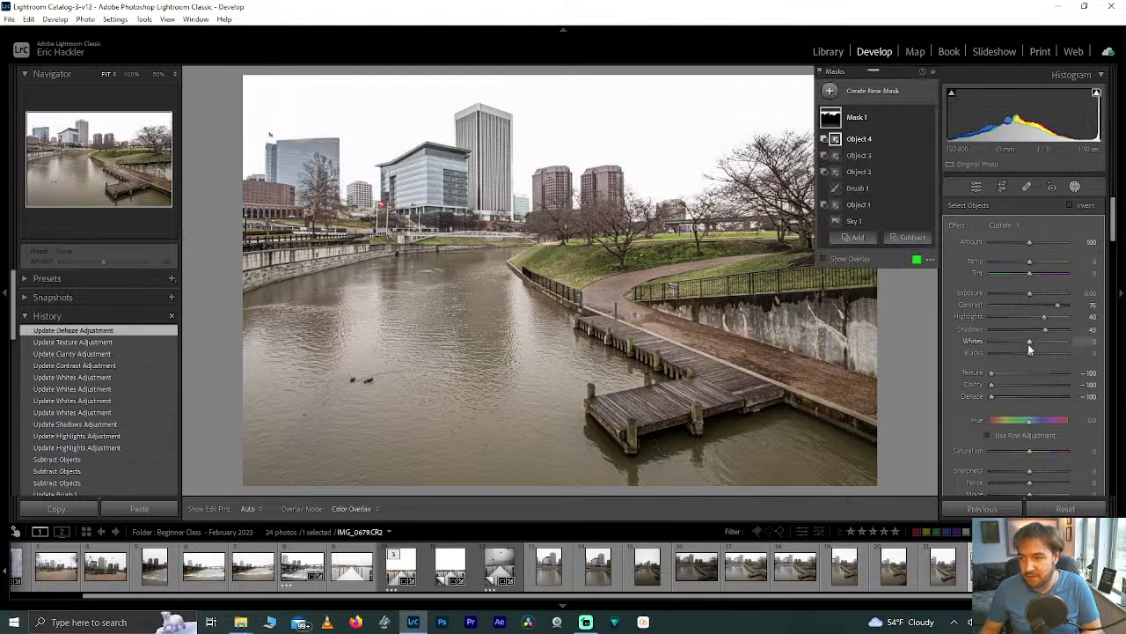
drag(1043, 317, 1032, 346)
key(ctrl+z)
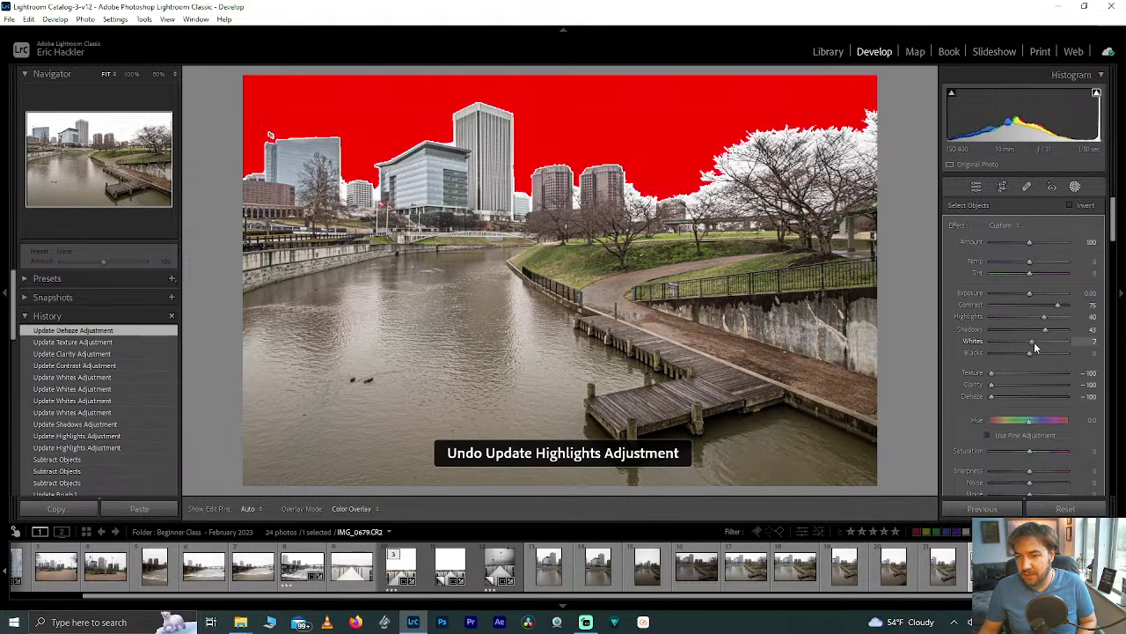
key(ctrl+z)
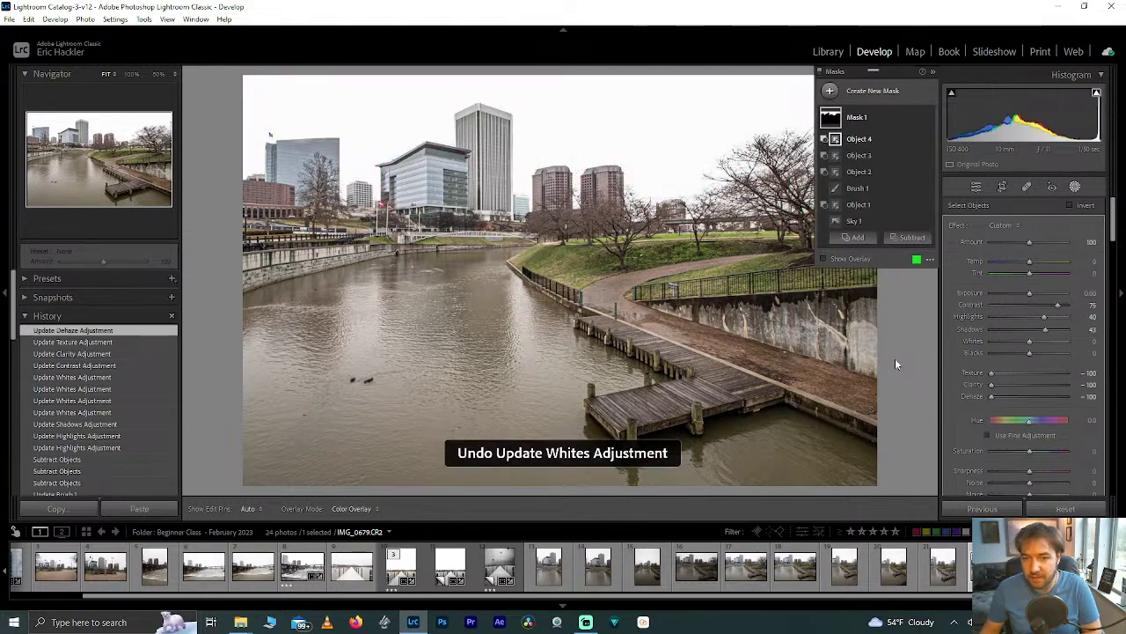
Reset the sky mask's dehaze to 0, try a value of 43, and reset it to 0 again
double_click(993, 399)
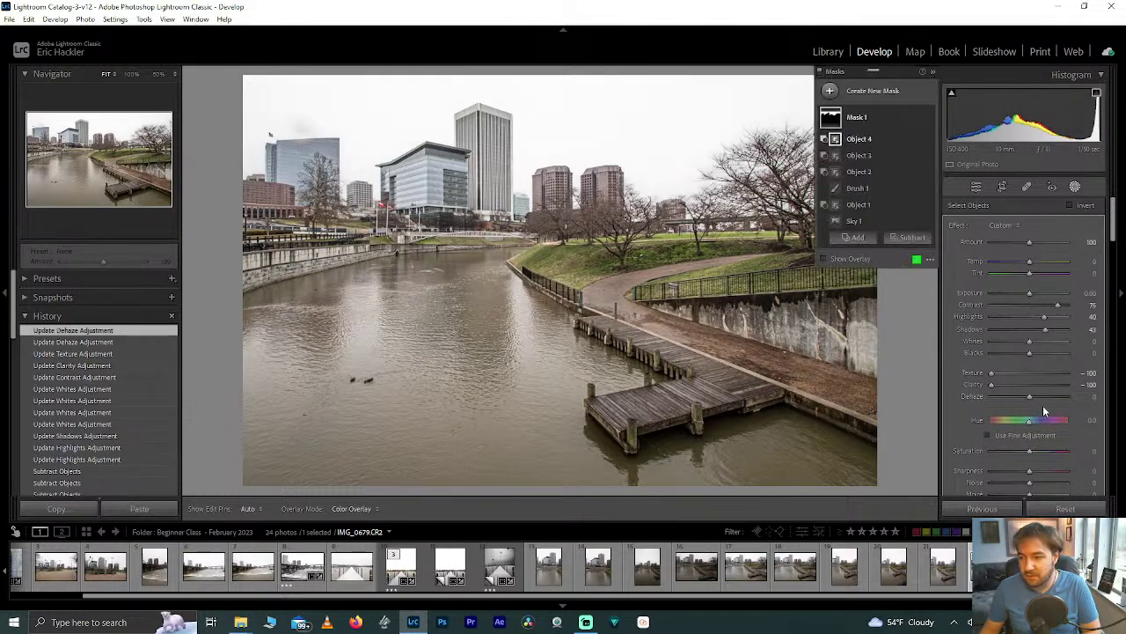
drag(1029, 398, 1021, 395)
drag(1021, 398, 1046, 396)
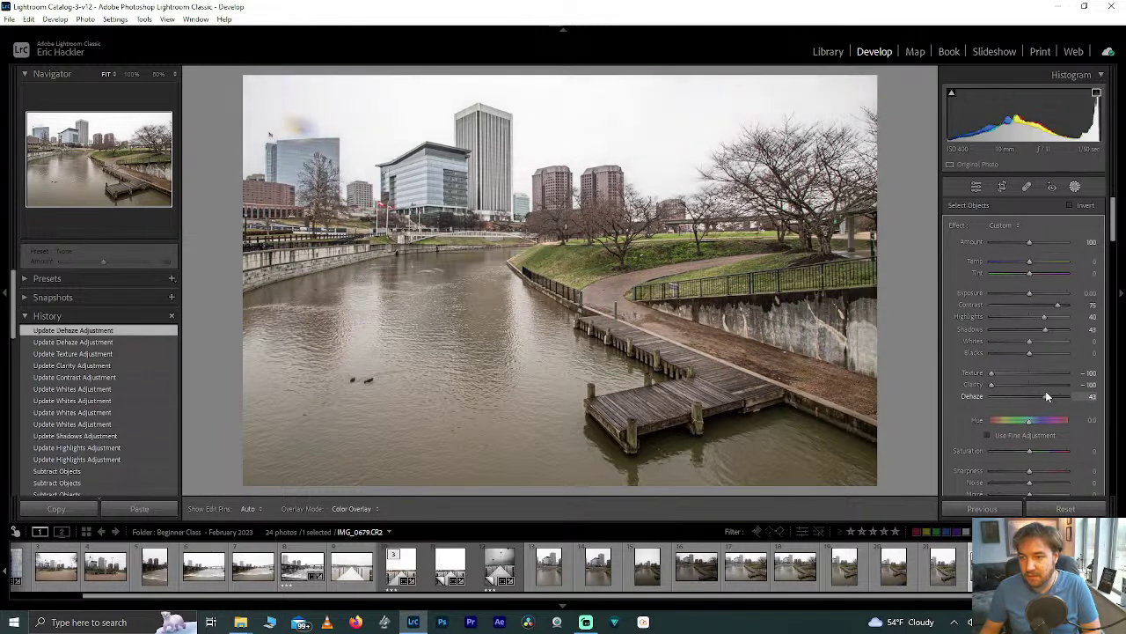
double_click(1047, 396)
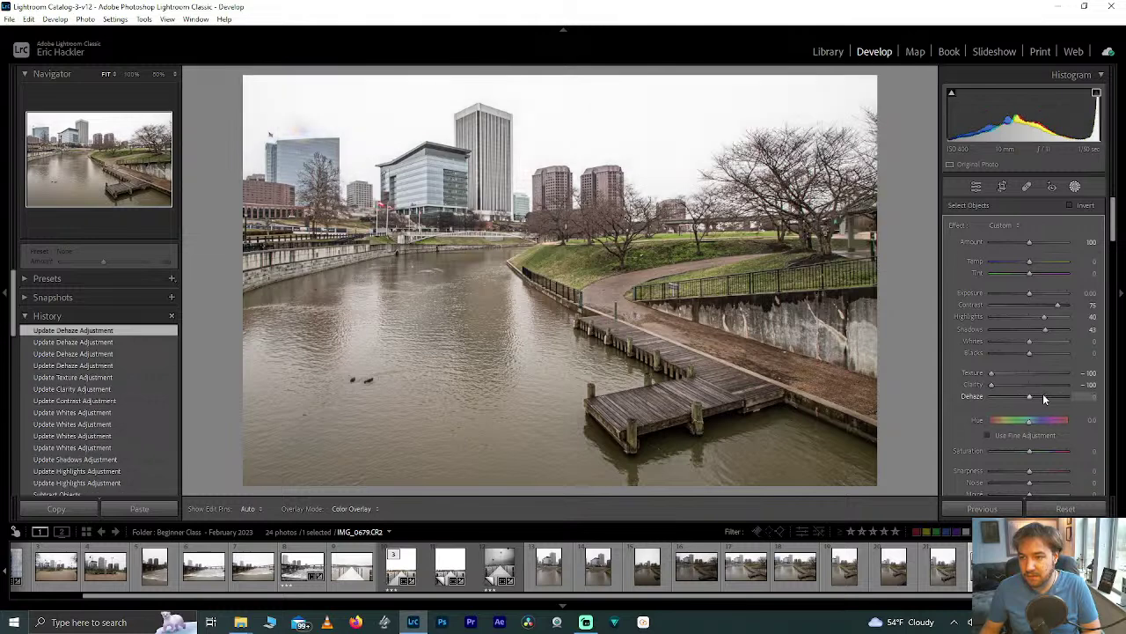
Try the sky mask's dehaze at 29 and about −64, and reset it to 0
drag(1030, 398, 1041, 398)
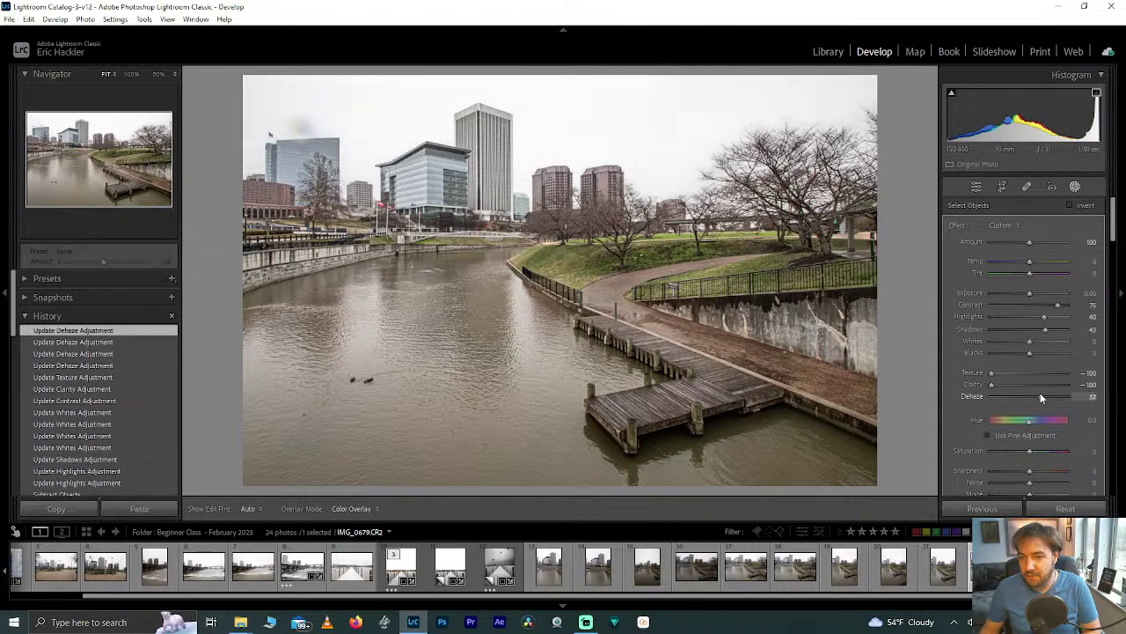
key(shift+w)
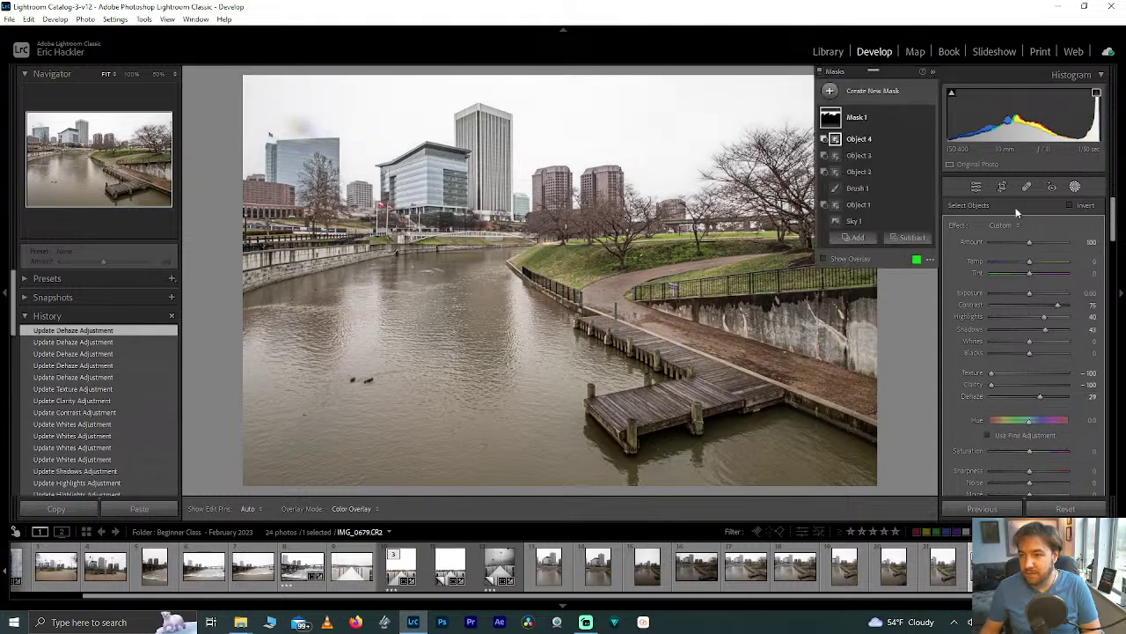
double_click(1038, 396)
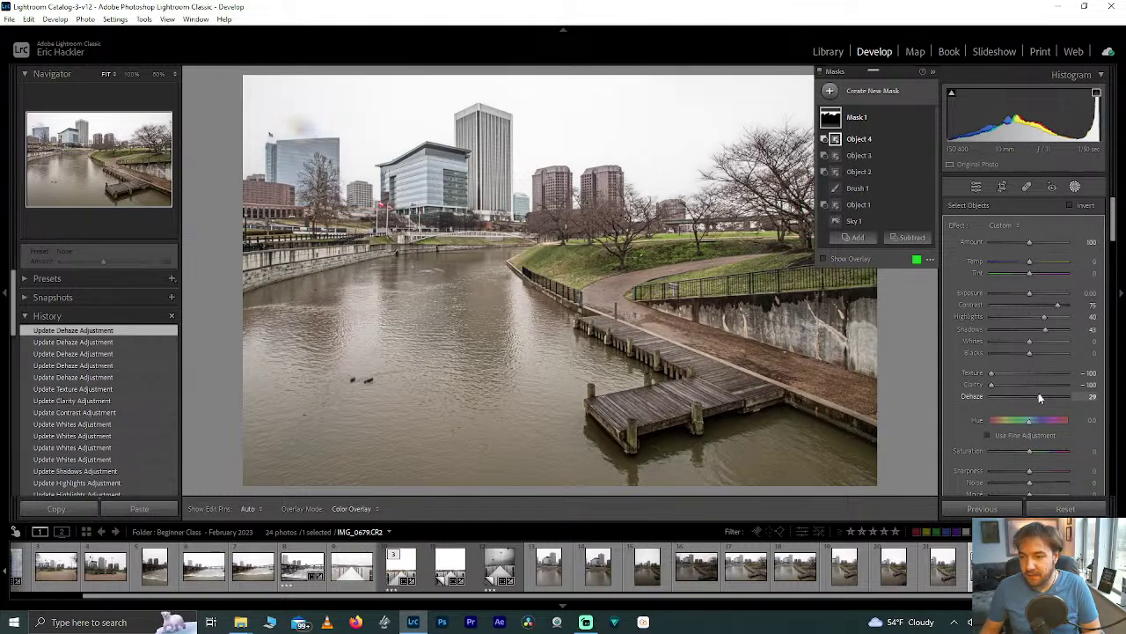
key(shift+w)
drag(1031, 397, 1007, 397)
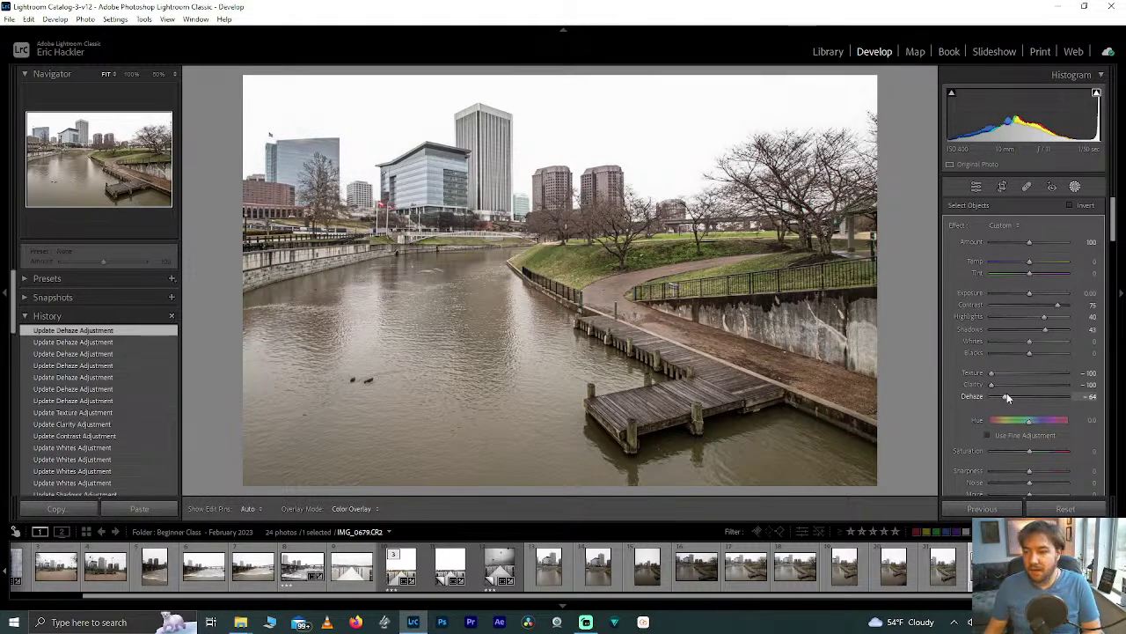
drag(1007, 393, 1014, 394)
double_click(1014, 395)
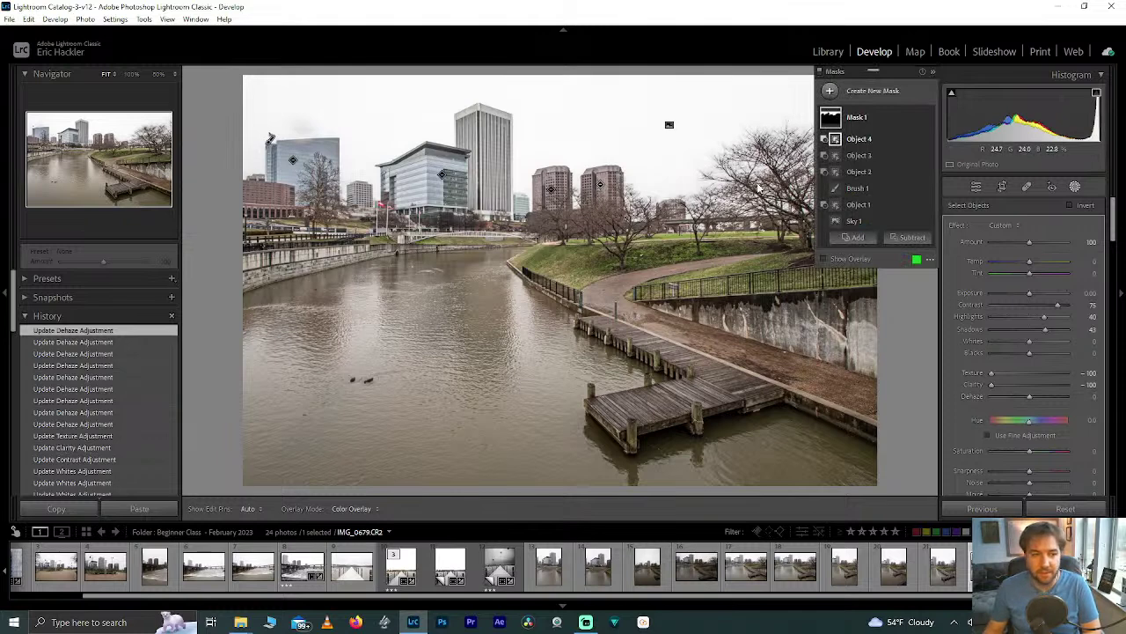
Set the sky mask's blacks to 44 and its whites to 0
mouse_move(1026, 354)
mouse_down()
mouse_move(1050, 355)
mouse_move(1031, 343)
mouse_up()
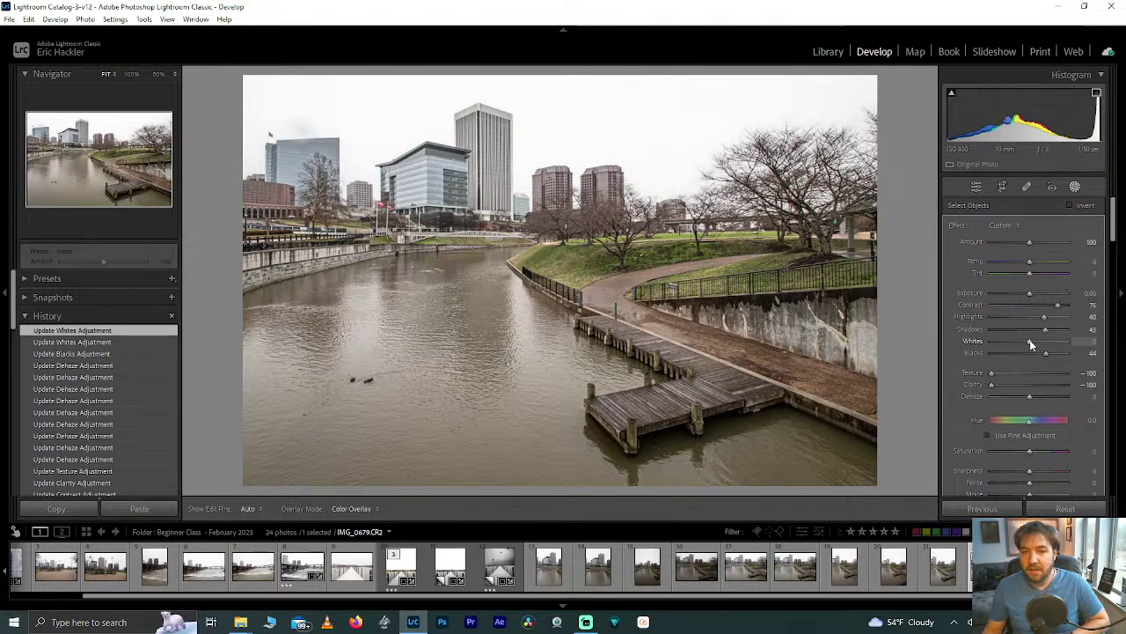
mouse_move(900, 125)
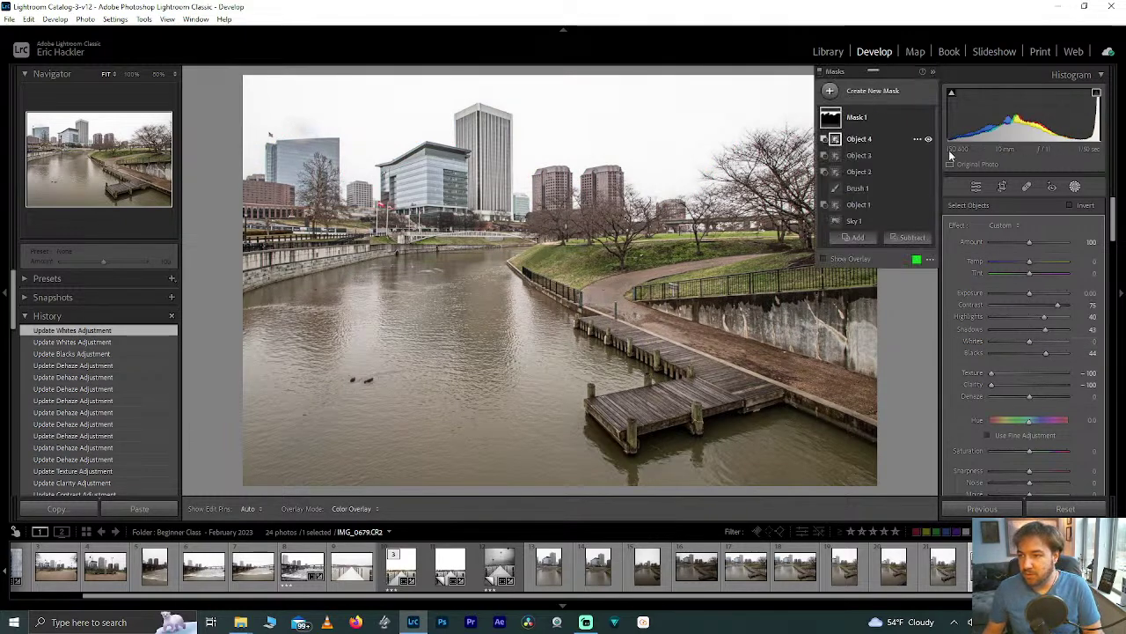
Heal the grey smudge in the sky just above the glass building near the flag, using brush size 62
click(1026, 187)
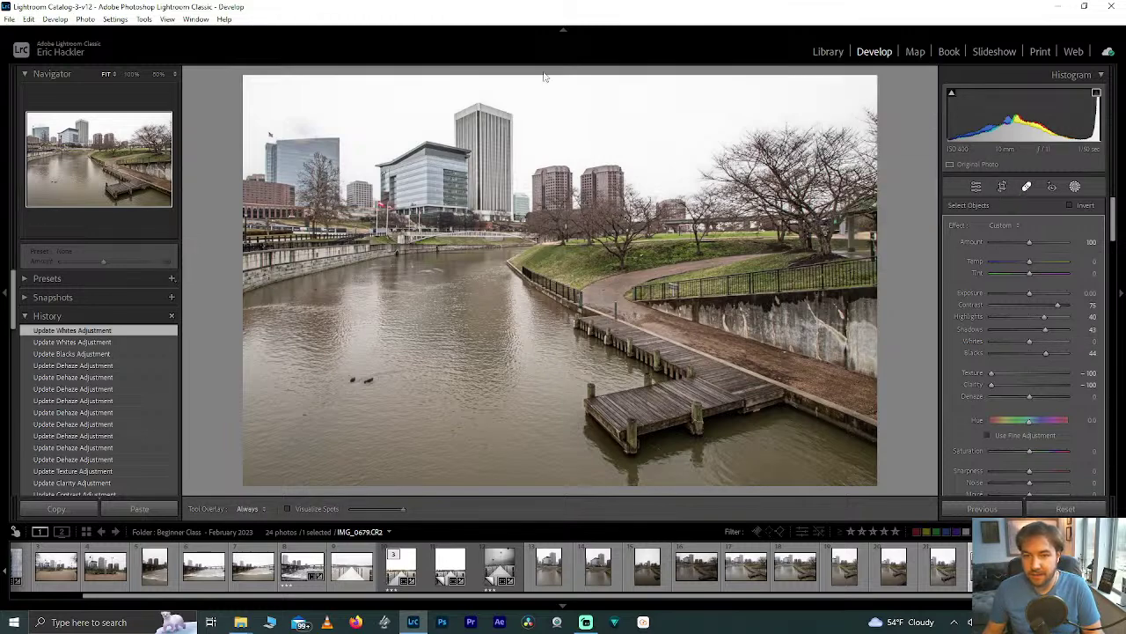
click(42, 133)
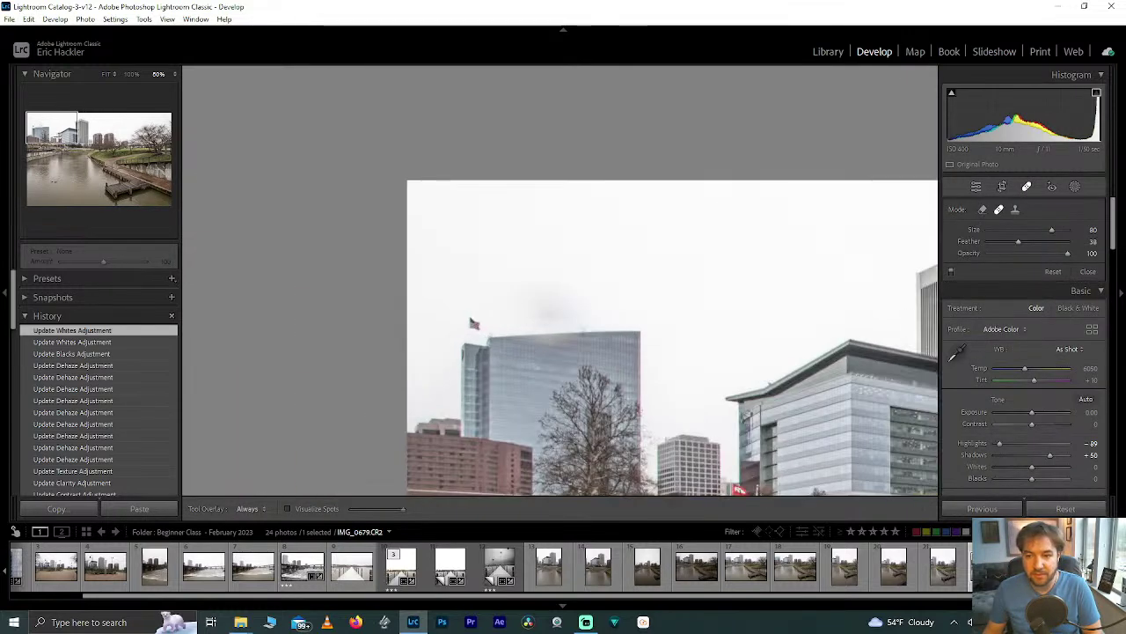
scroll(540, 261, down, 5)
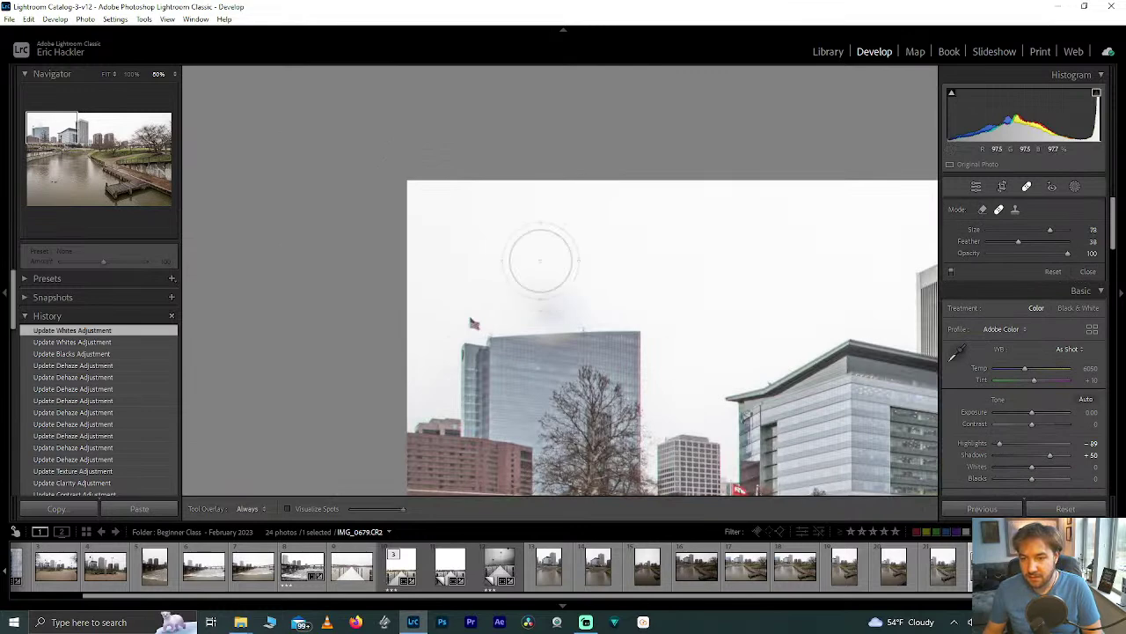
scroll(524, 299, down, 5)
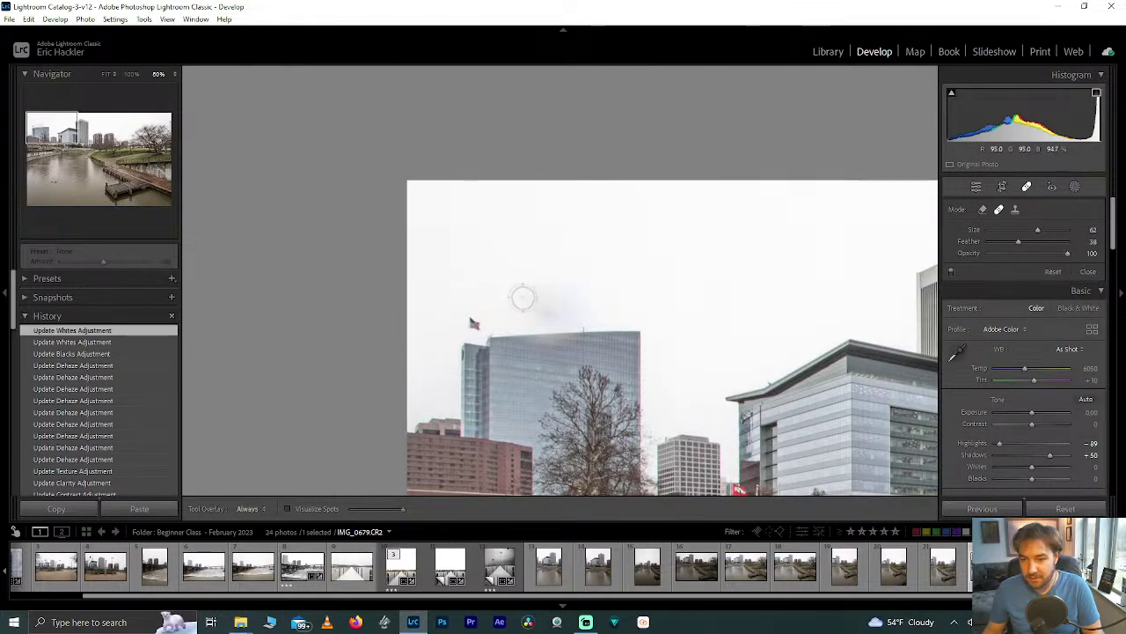
drag(528, 307, 563, 308)
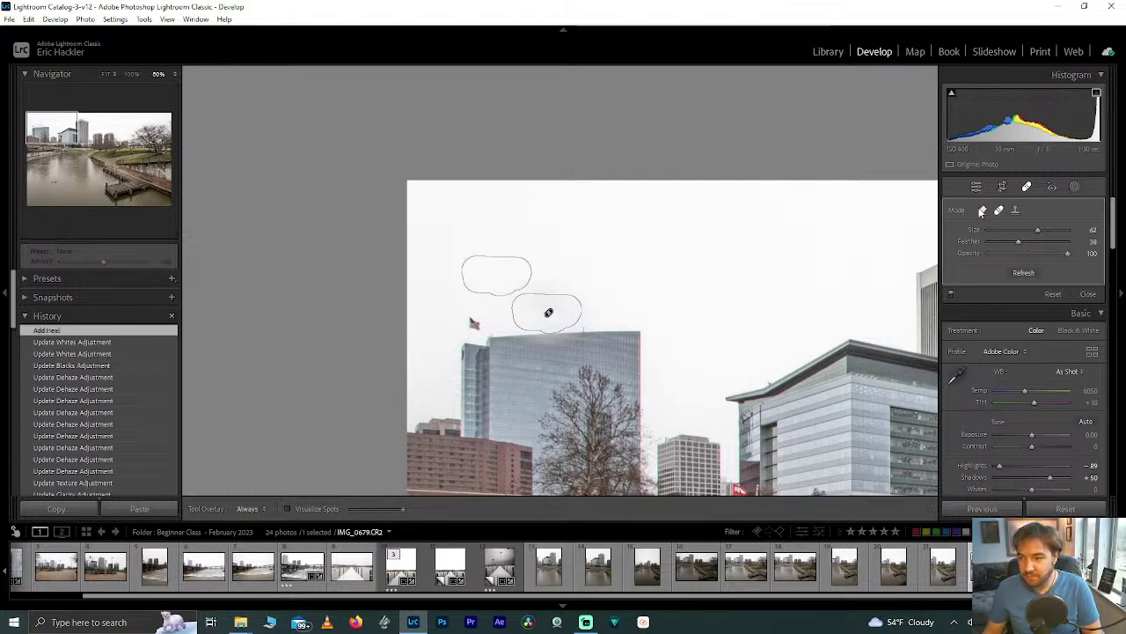
Try Content-Aware Remove on the sky smudge spot, close the healing tool and inspect the area above the glass building
click(982, 211)
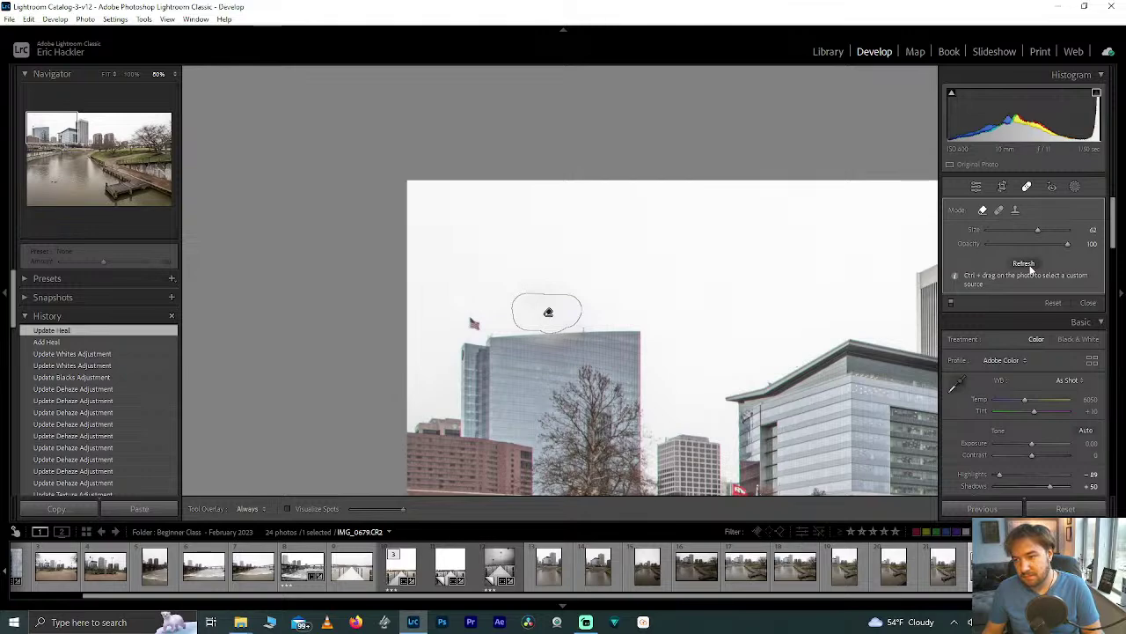
click(1089, 304)
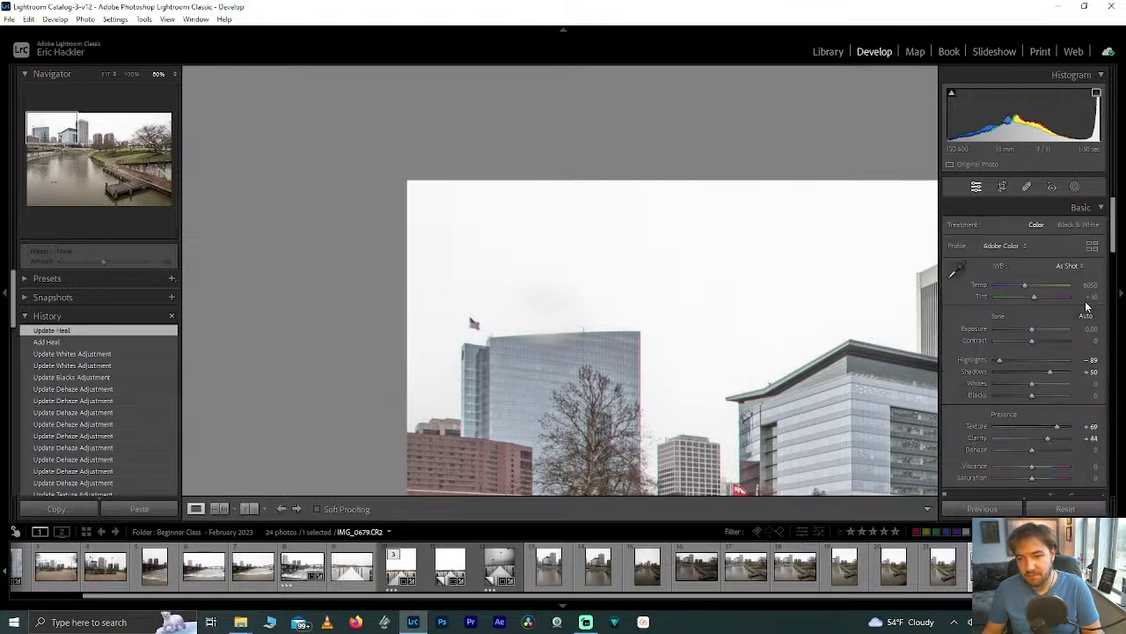
key(z)
click(64, 136)
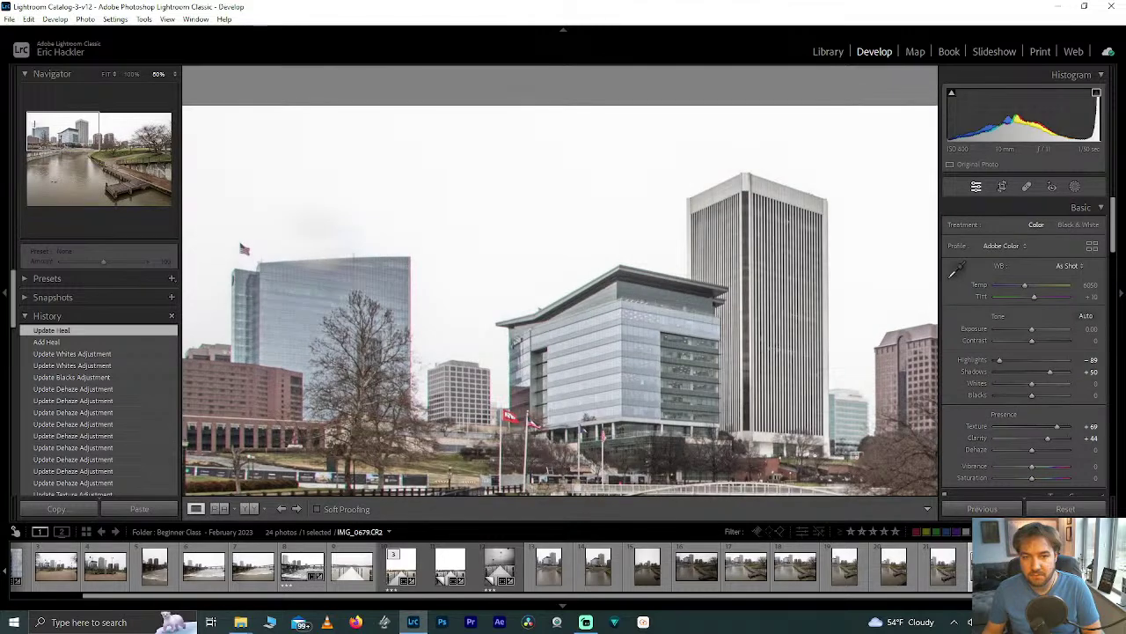
Reselect the healing spot above the glass building and switch it back to Heal mode
click(1026, 188)
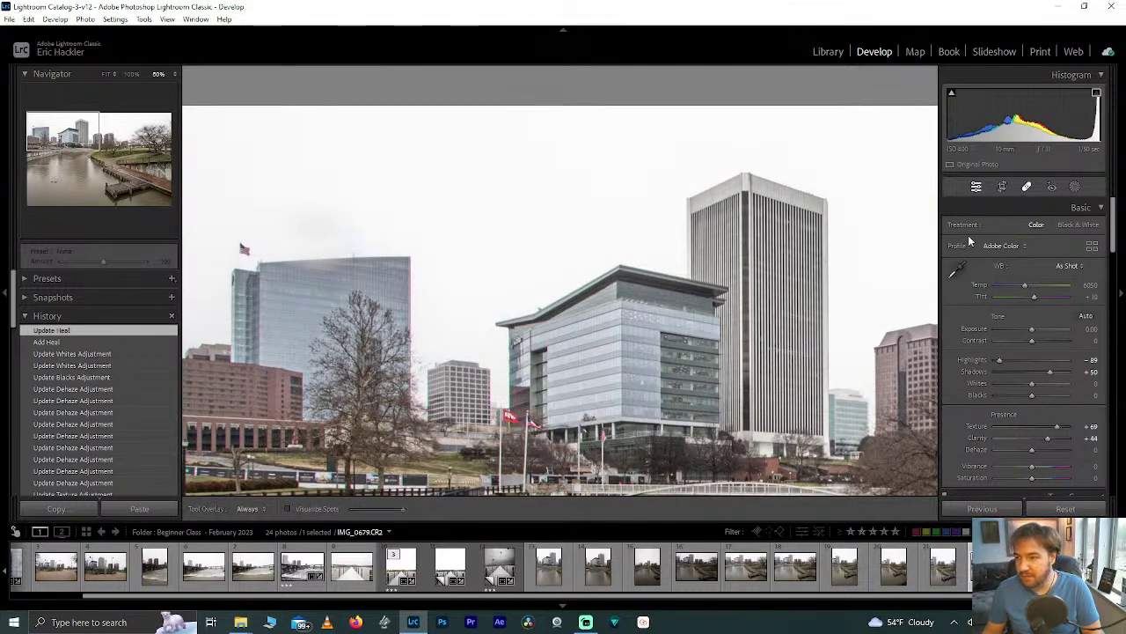
click(999, 211)
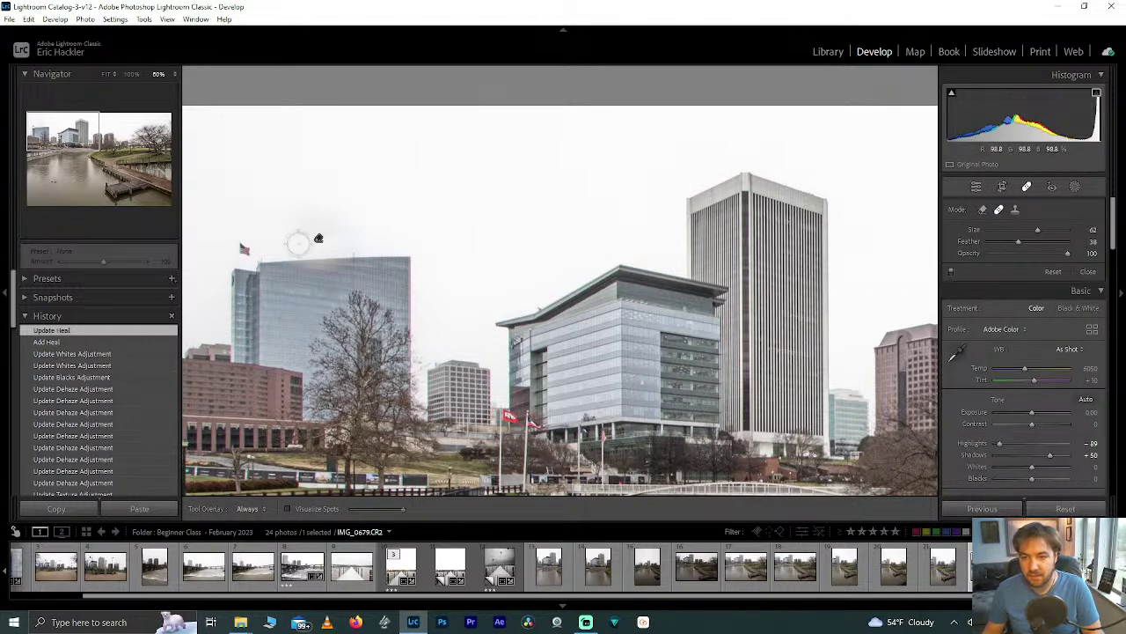
click(314, 239)
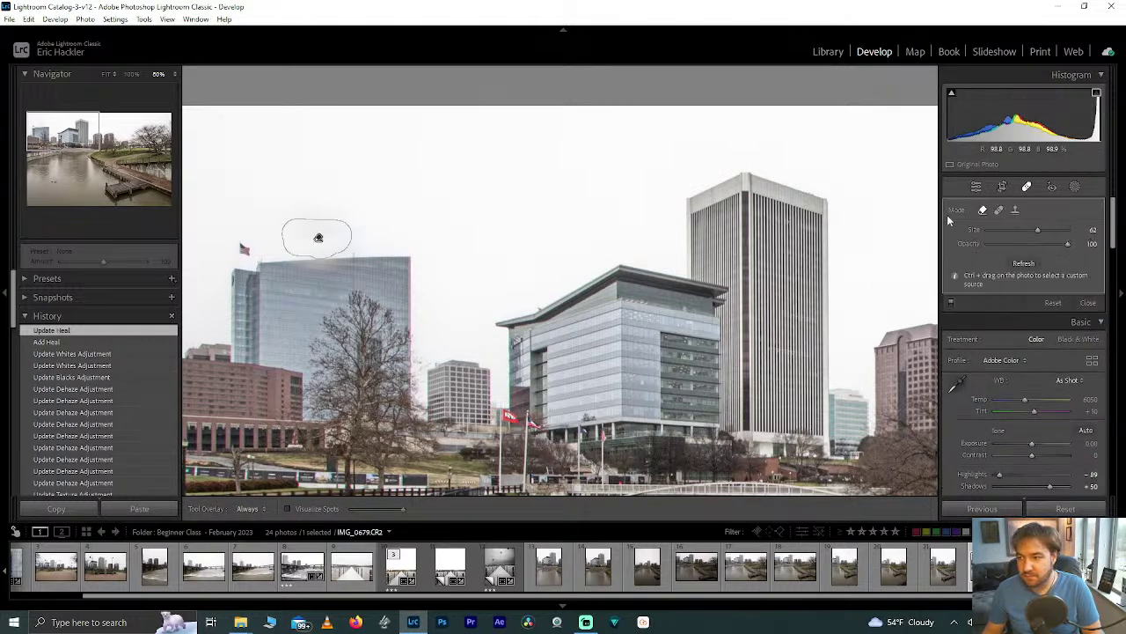
click(1000, 209)
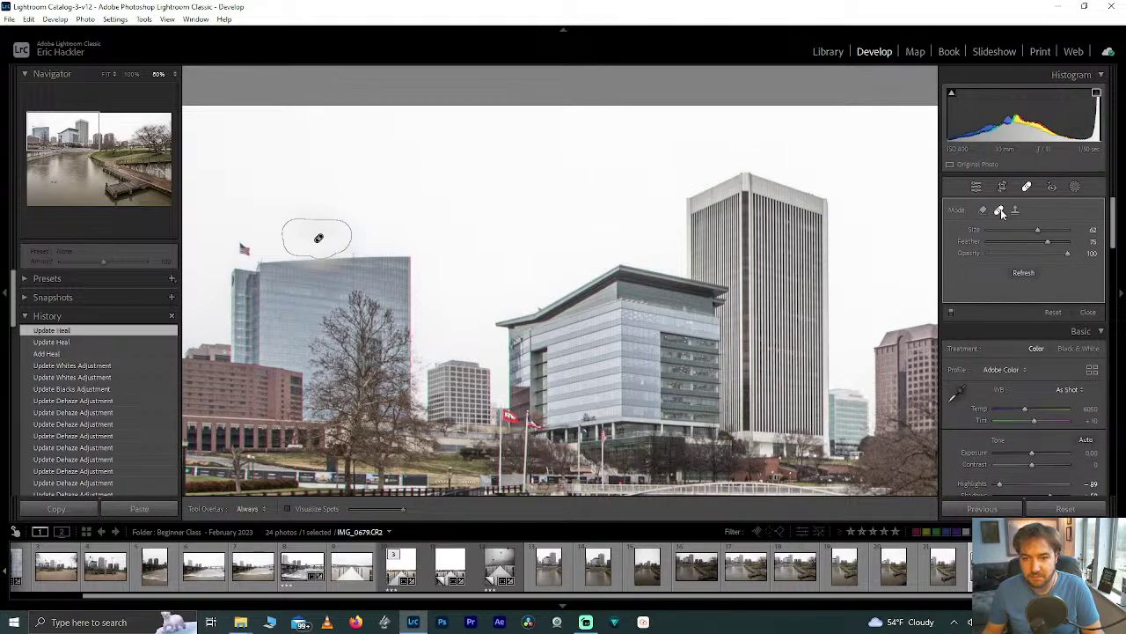
Heal the discolored roof edge of the glass building with brush size 60, and switch that spot to Content-Aware Remove
click(64, 130)
click(63, 138)
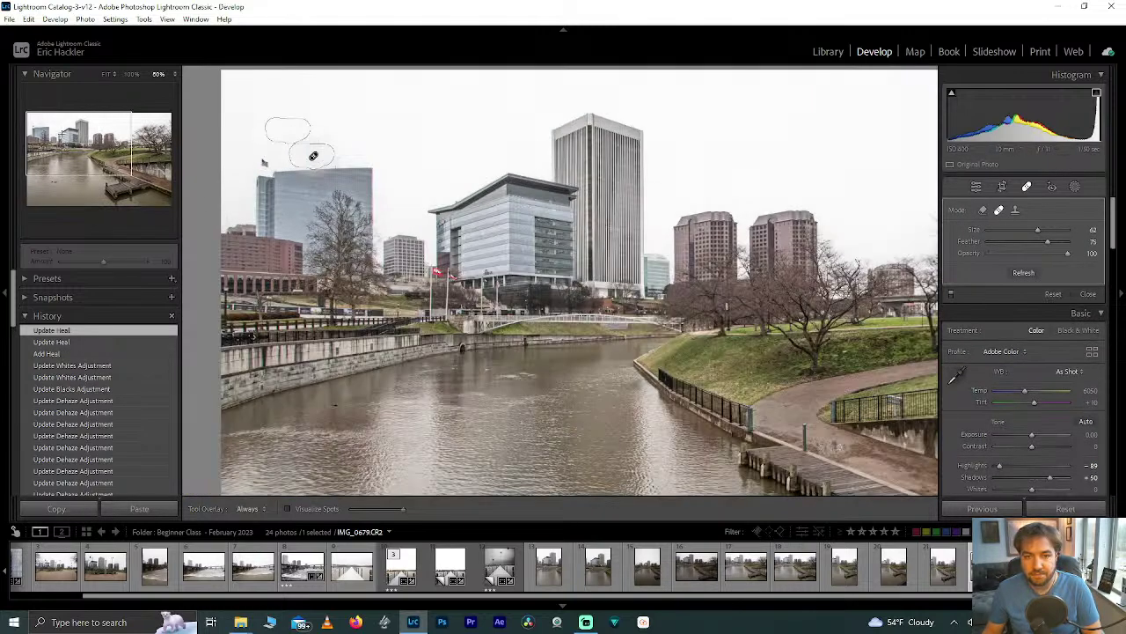
click(130, 74)
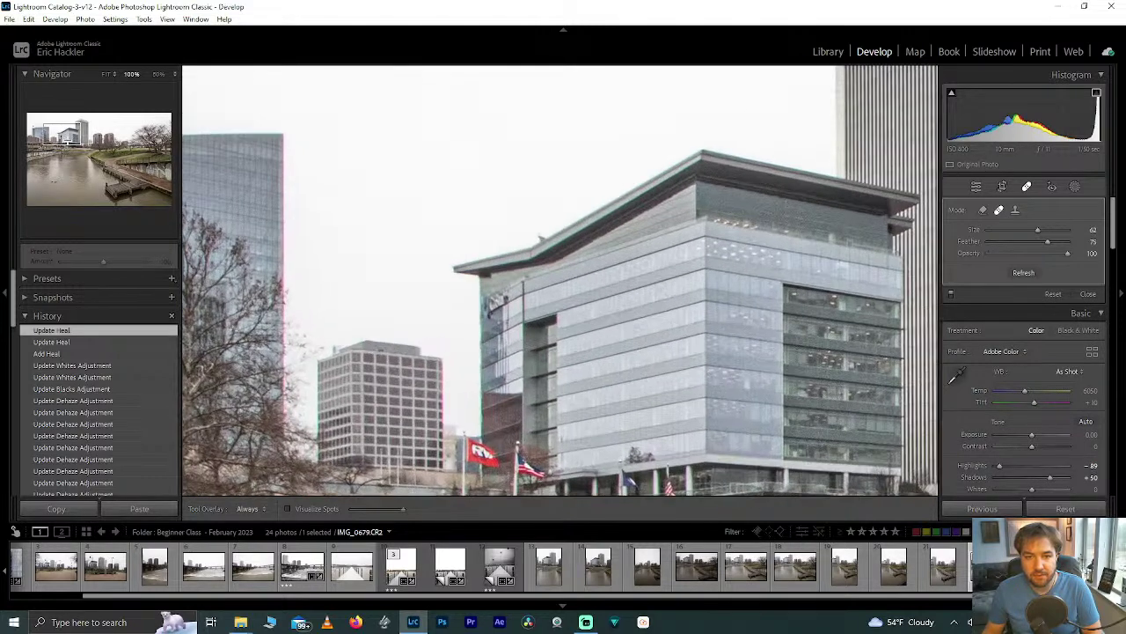
click(50, 129)
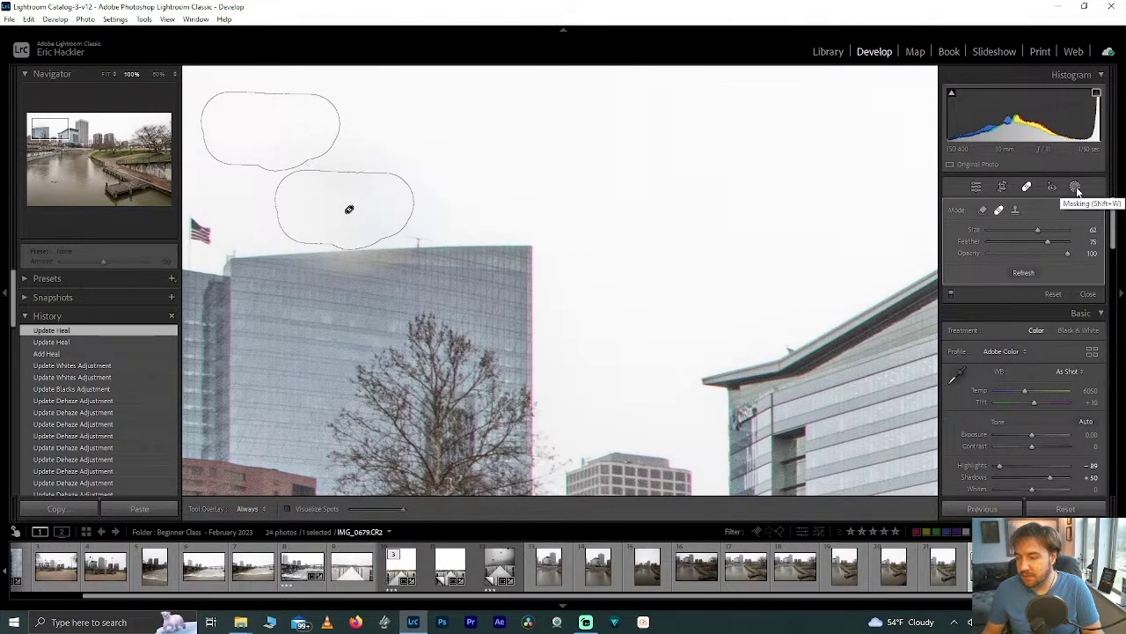
click(1075, 188)
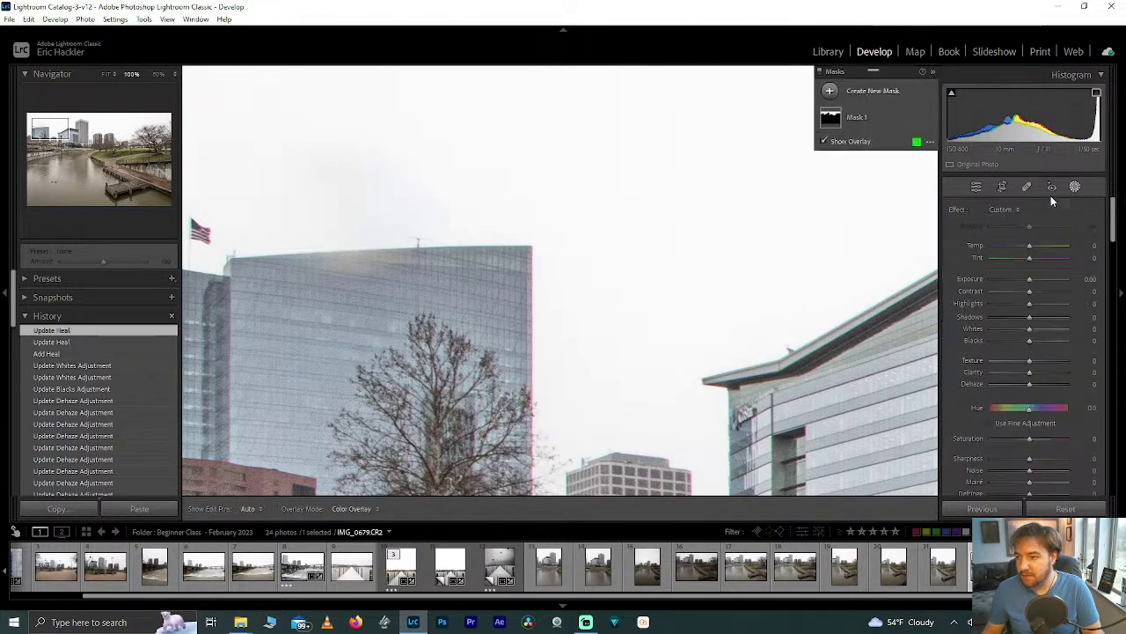
click(1026, 188)
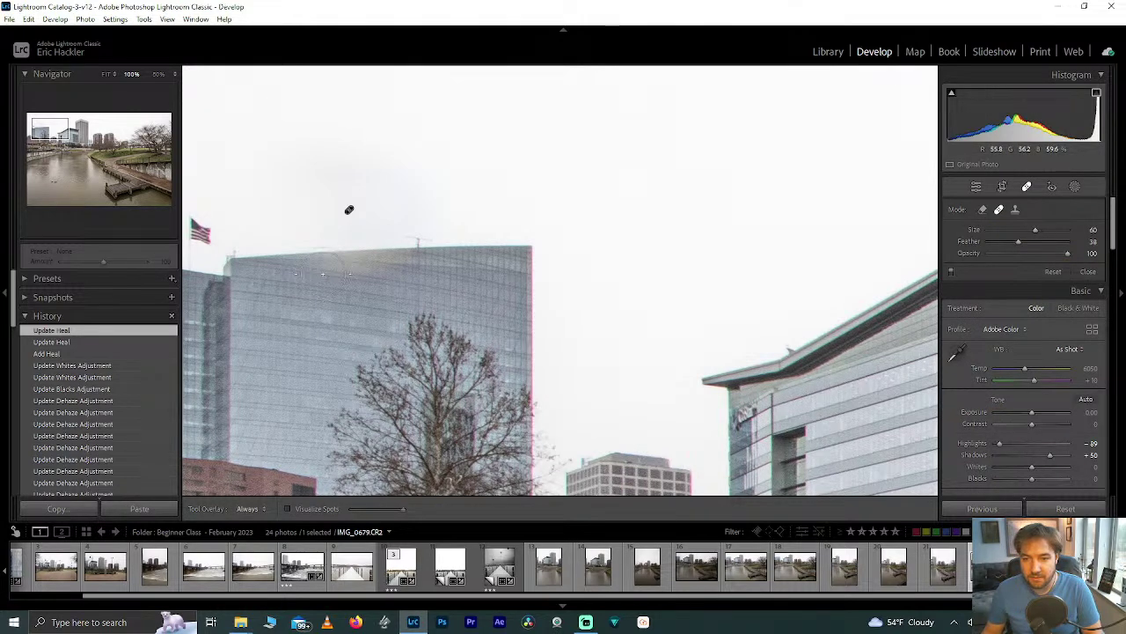
drag(323, 273, 407, 269)
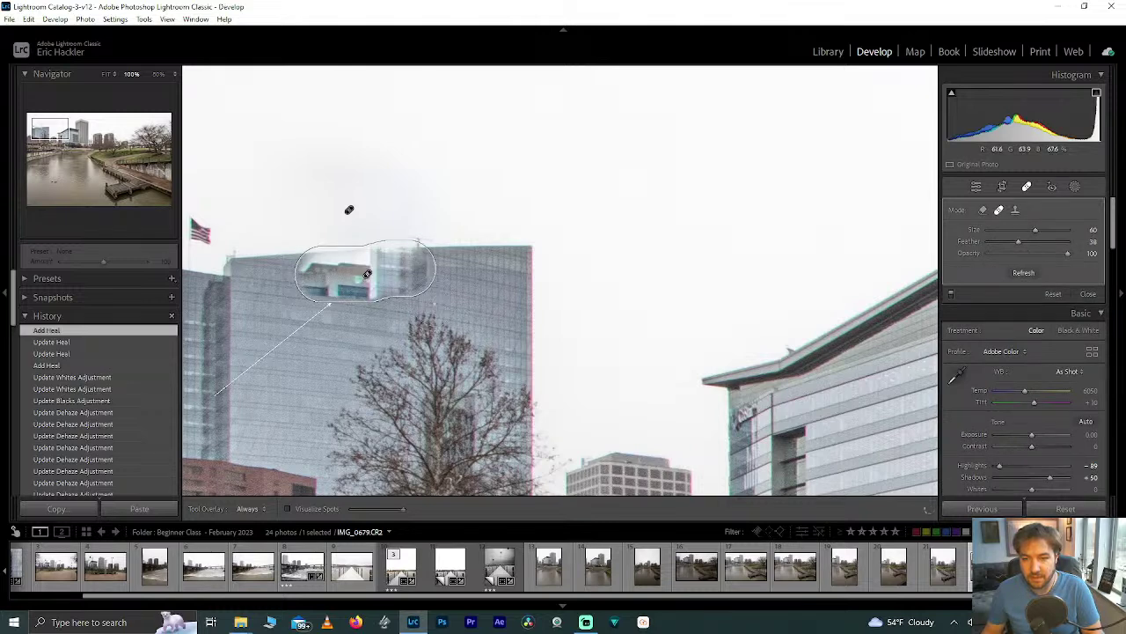
click(984, 211)
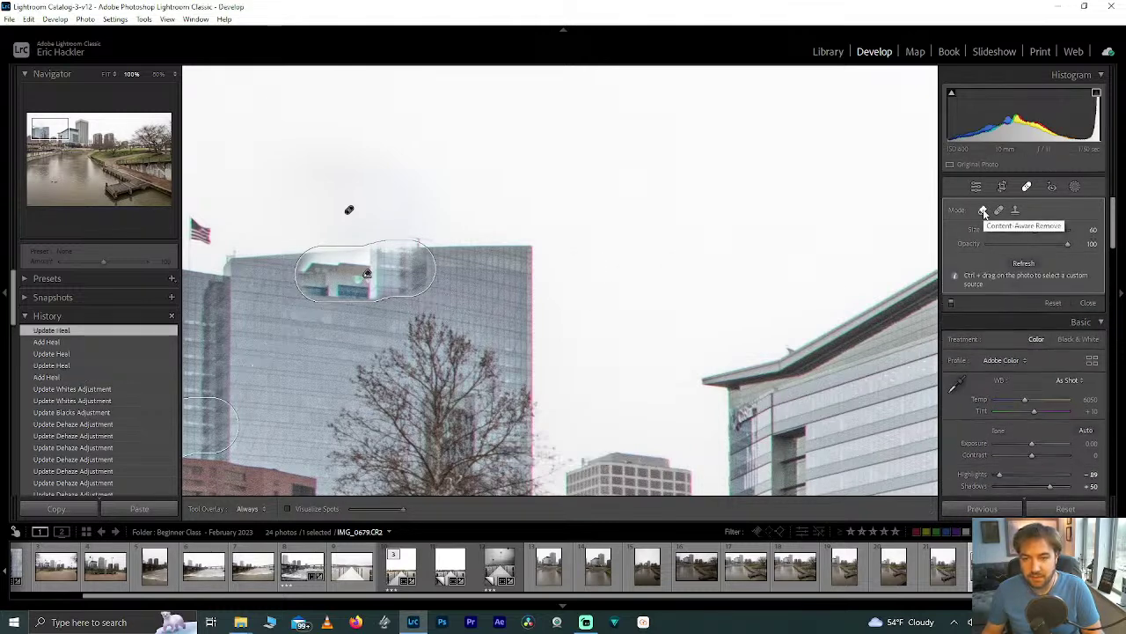
Switch the roof-edge spot back to Heal mode and try different source areas on the glass building for it
click(1000, 210)
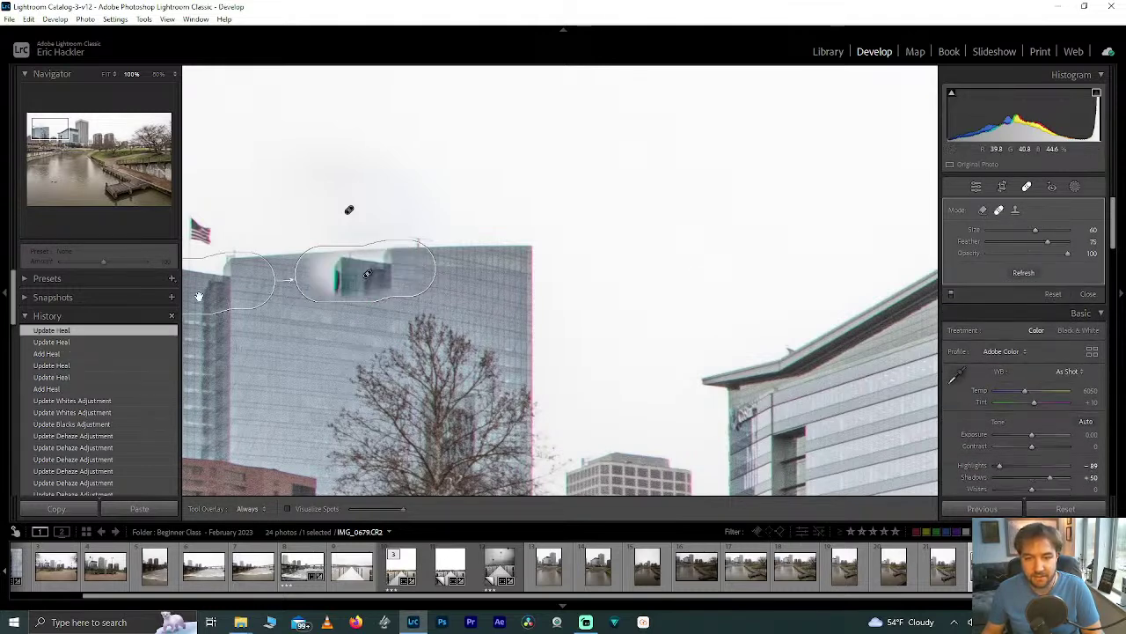
drag(255, 298, 257, 302)
mouse_move(408, 307)
mouse_down()
mouse_move(501, 300)
mouse_move(508, 290)
mouse_move(450, 283)
mouse_up()
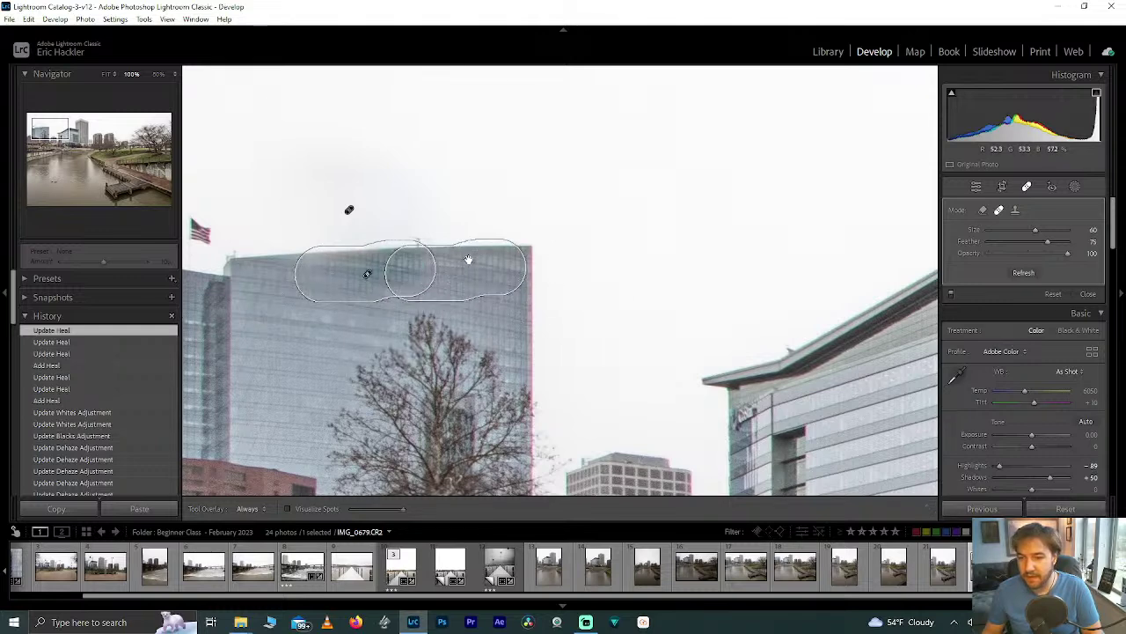
Delete the healing spot on the glass building's roof edge, return to the full photo and close the healing tool
key(Delete)
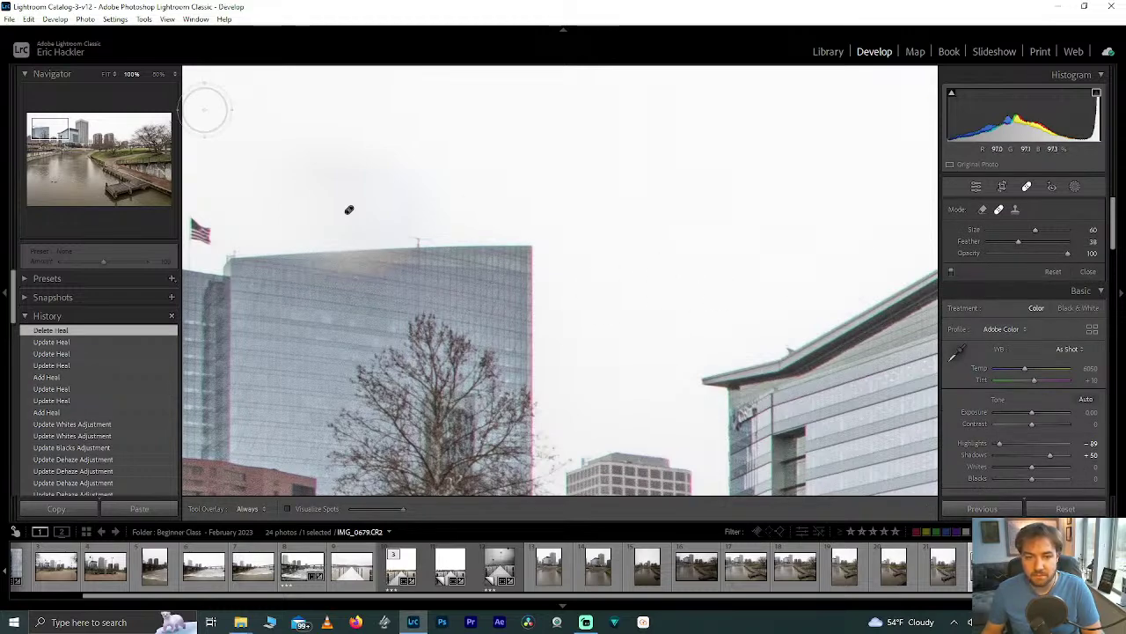
click(57, 138)
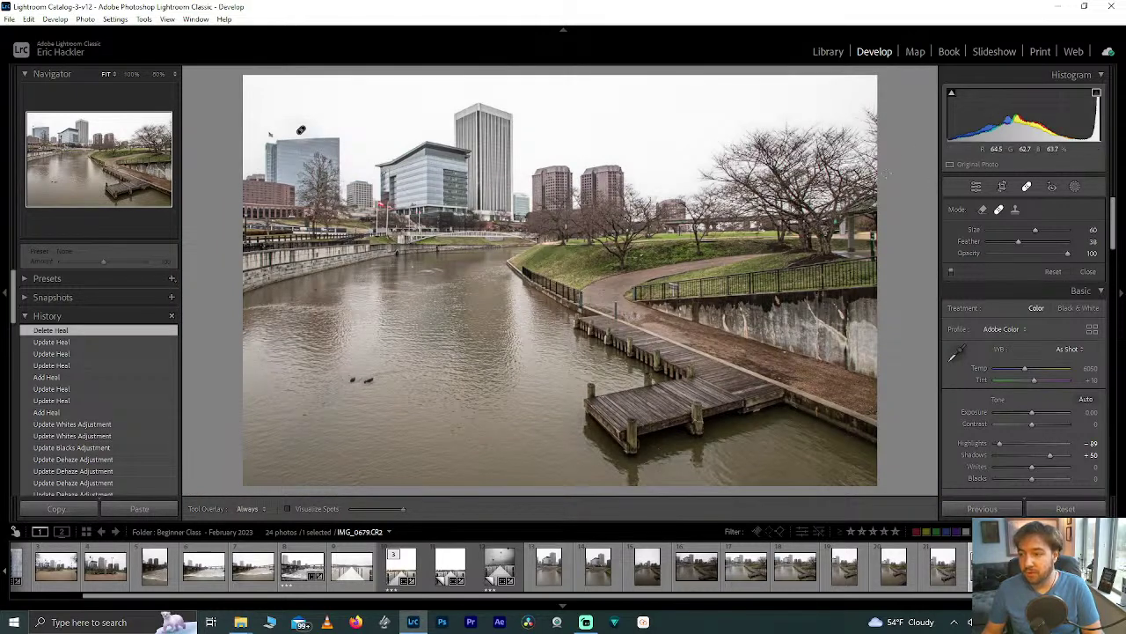
click(972, 186)
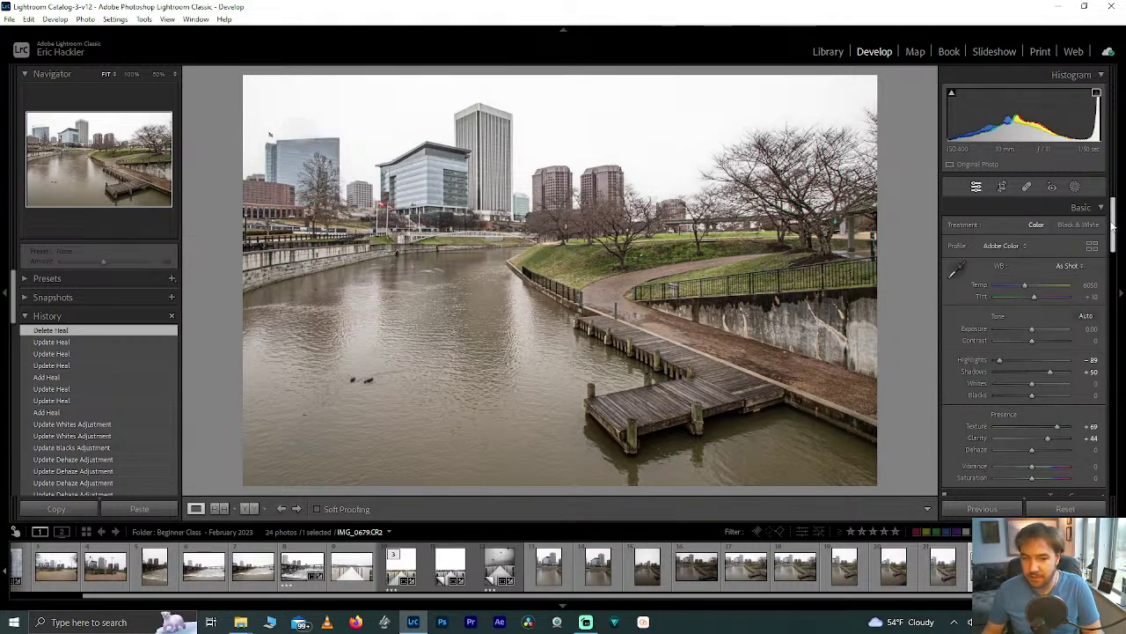
Set the HSL saturation to +49 for red, +58 for orange, +100 for green and +57 for blue
drag(1112, 227, 1096, 292)
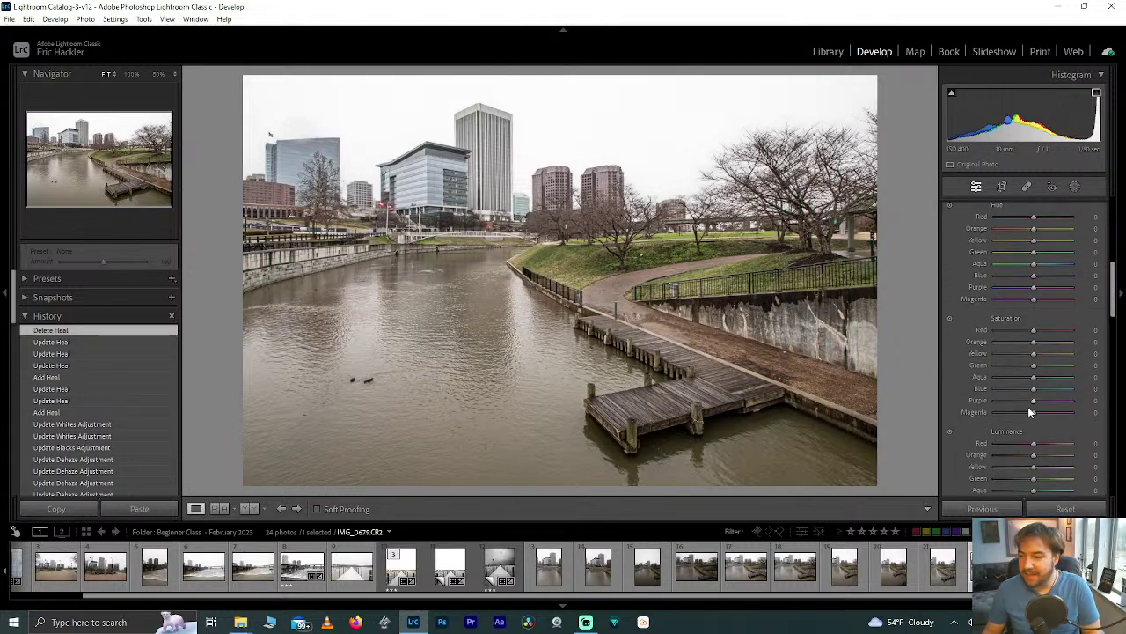
mouse_move(1034, 389)
mouse_down()
mouse_move(1078, 390)
mouse_move(1045, 389)
mouse_up()
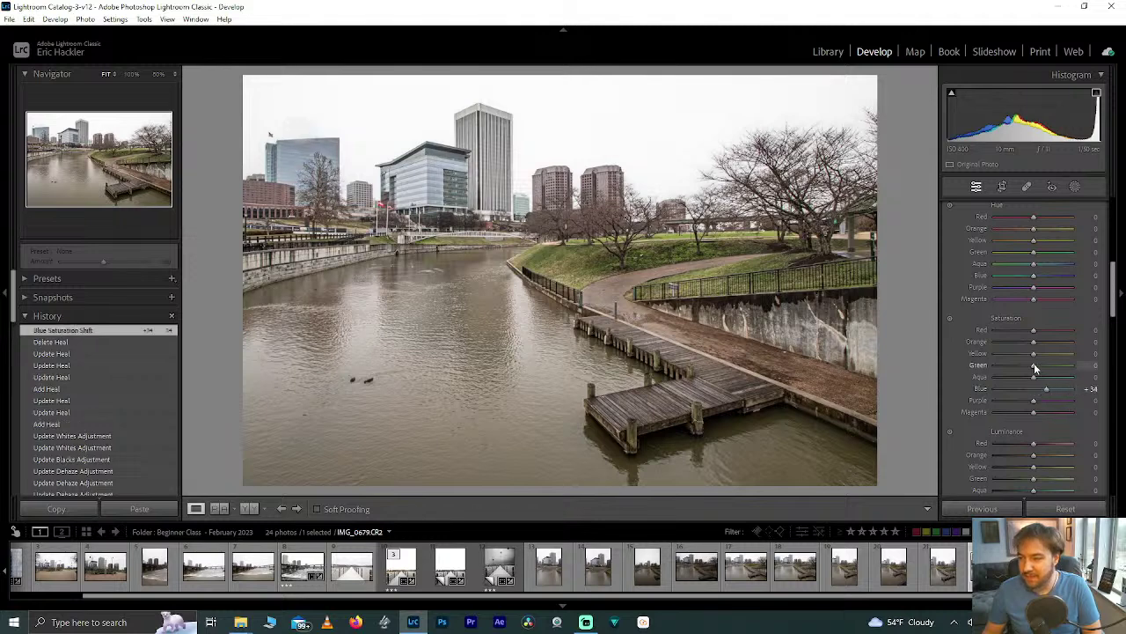
drag(1034, 342, 1109, 365)
double_click(1024, 354)
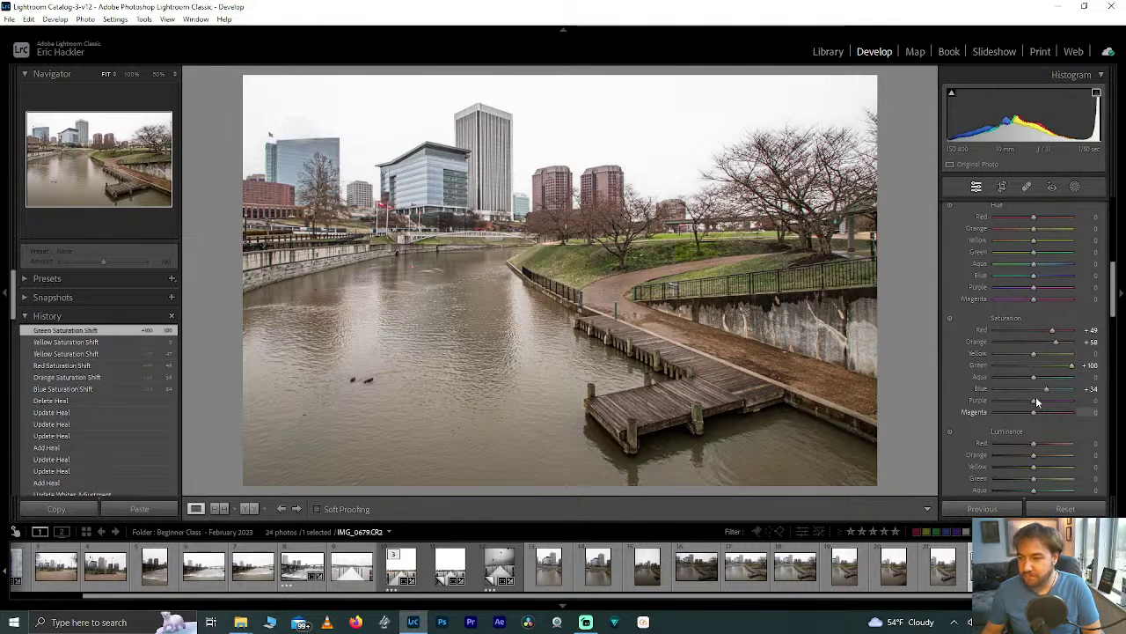
drag(1046, 389, 1054, 390)
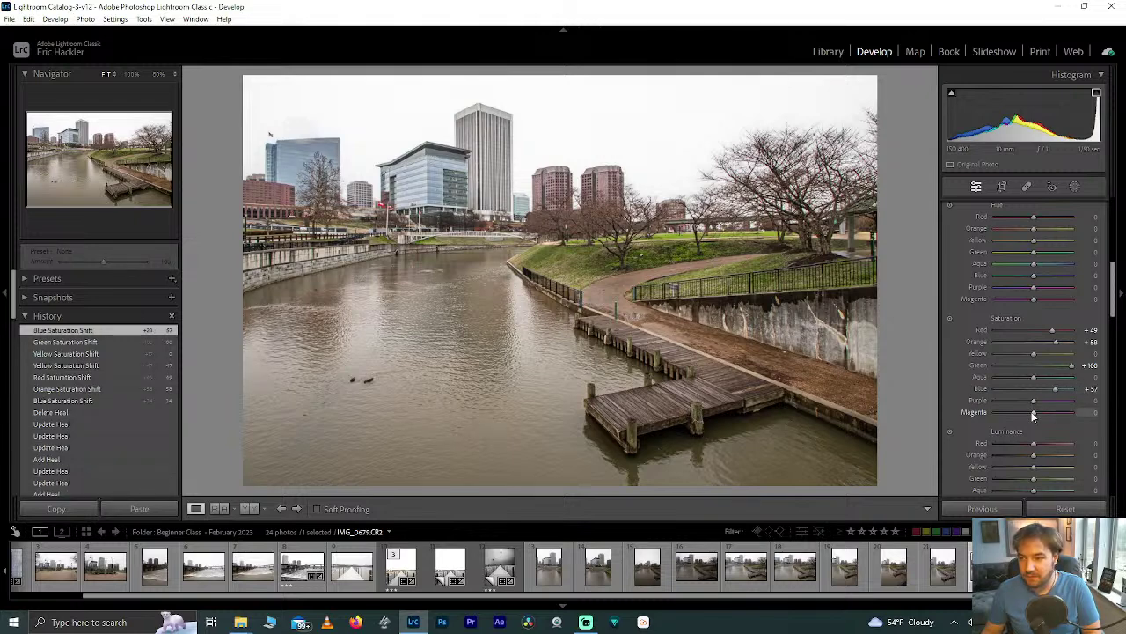
Try shifting the yellow and purple saturation, and reset both to 0
drag(1042, 355, 1024, 359)
double_click(1023, 357)
mouse_move(1034, 400)
mouse_down()
mouse_move(1091, 400)
mouse_move(1037, 397)
mouse_up()
double_click(1036, 397)
Set the HSL luminance to +82 for orange, +55 for yellow and +100 for green, and the yellow saturation to -12
scroll(1034, 461, down, 3)
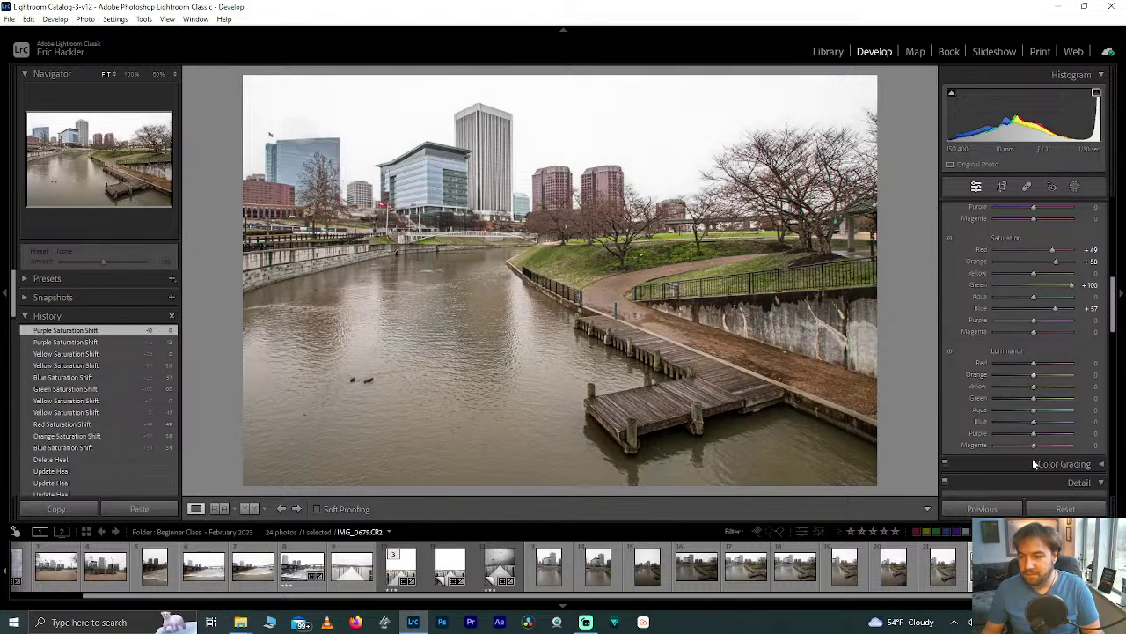
drag(1057, 378, 1082, 399)
double_click(1071, 376)
drag(1035, 274, 1018, 278)
Try shifting the yellow and green hues, and reset both to 0
drag(1034, 278, 988, 305)
scroll(1107, 288, up, 3)
double_click(1007, 298)
double_click(997, 310)
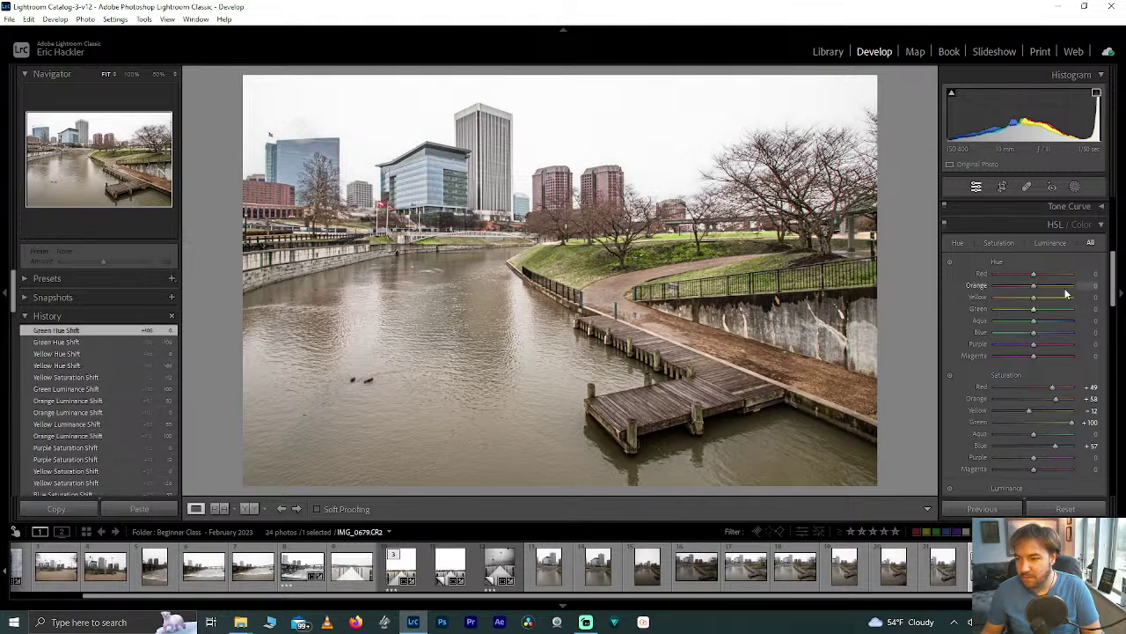
Set the aqua luminance to +62, and try the blue, purple and red luminance before resetting those three to 0
drag(1111, 290, 1110, 336)
drag(1034, 338, 1078, 352)
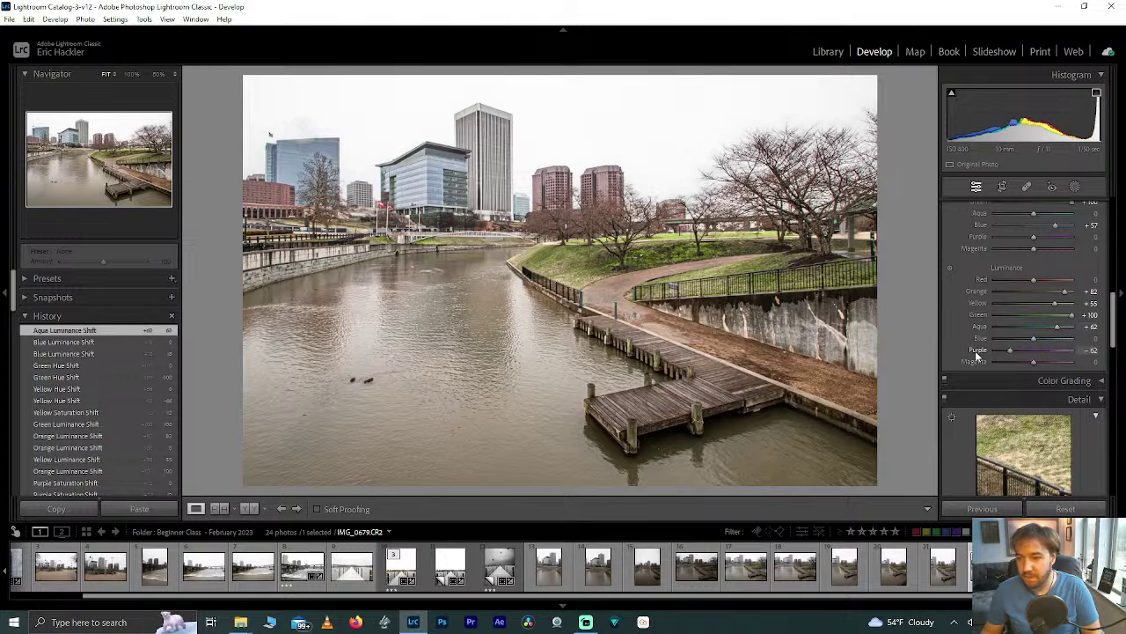
double_click(1065, 351)
drag(1038, 278, 1089, 283)
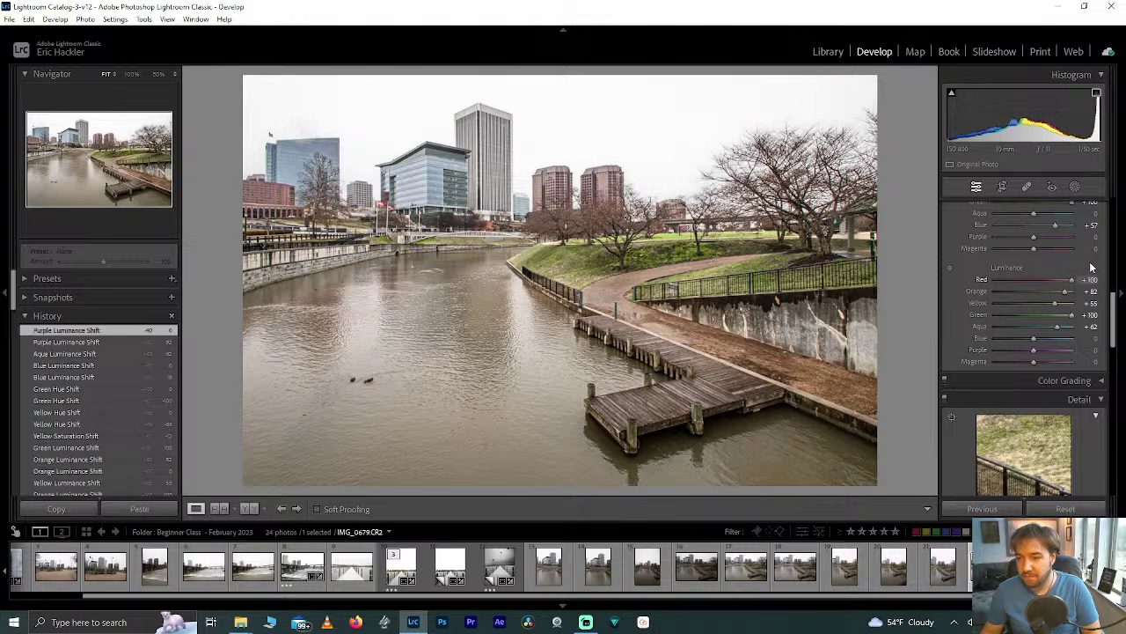
double_click(1035, 280)
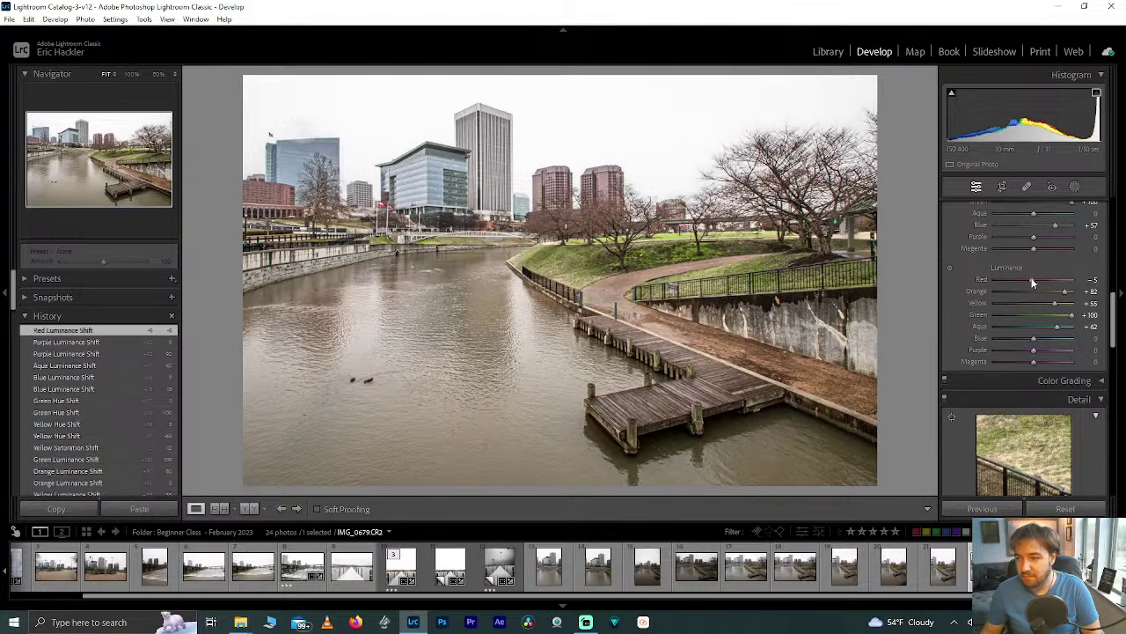
Set the red saturation to +78 and the magenta saturation to +85
scroll(1047, 277, up, 3)
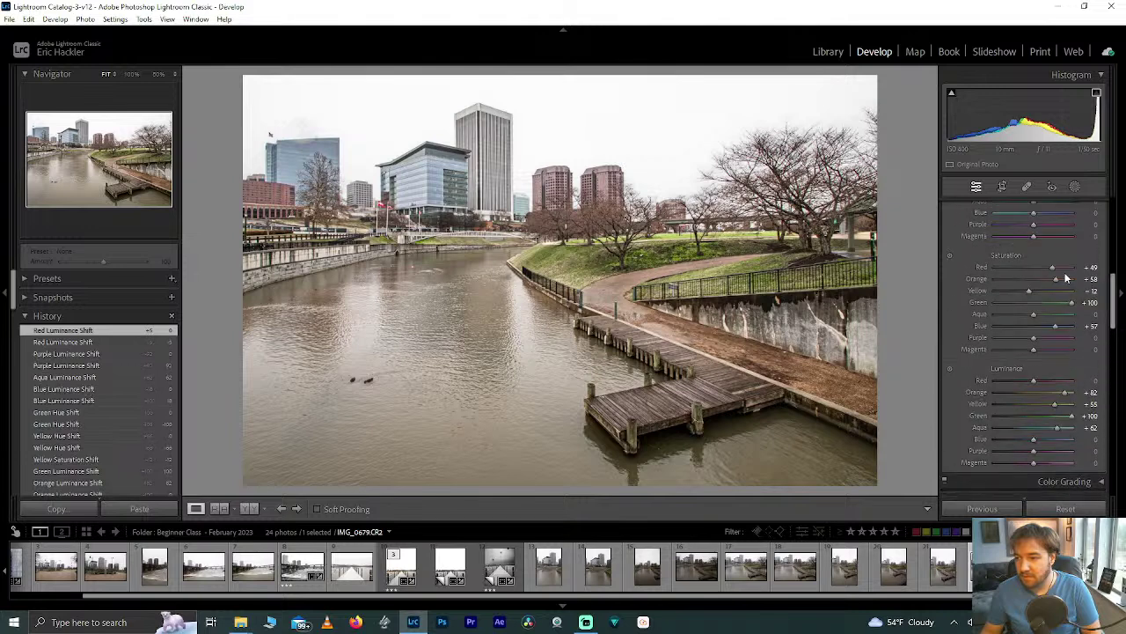
drag(1055, 269, 1058, 275)
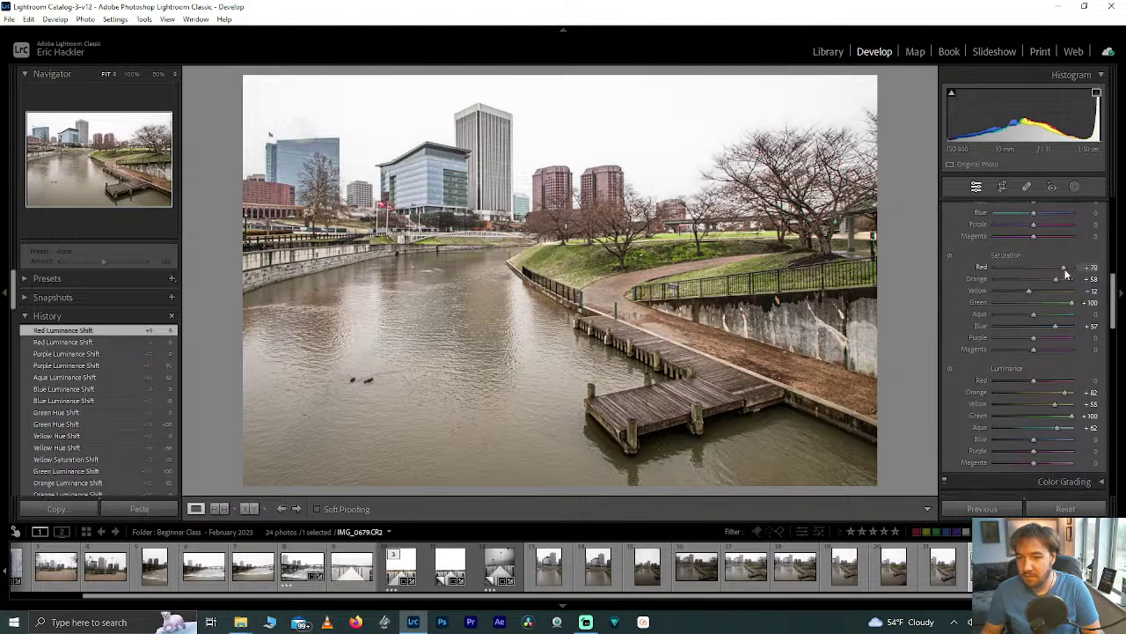
drag(1037, 349, 958, 344)
drag(1085, 349, 1069, 348)
Set both the purple hue and the magenta hue to +100
drag(1034, 225, 1118, 235)
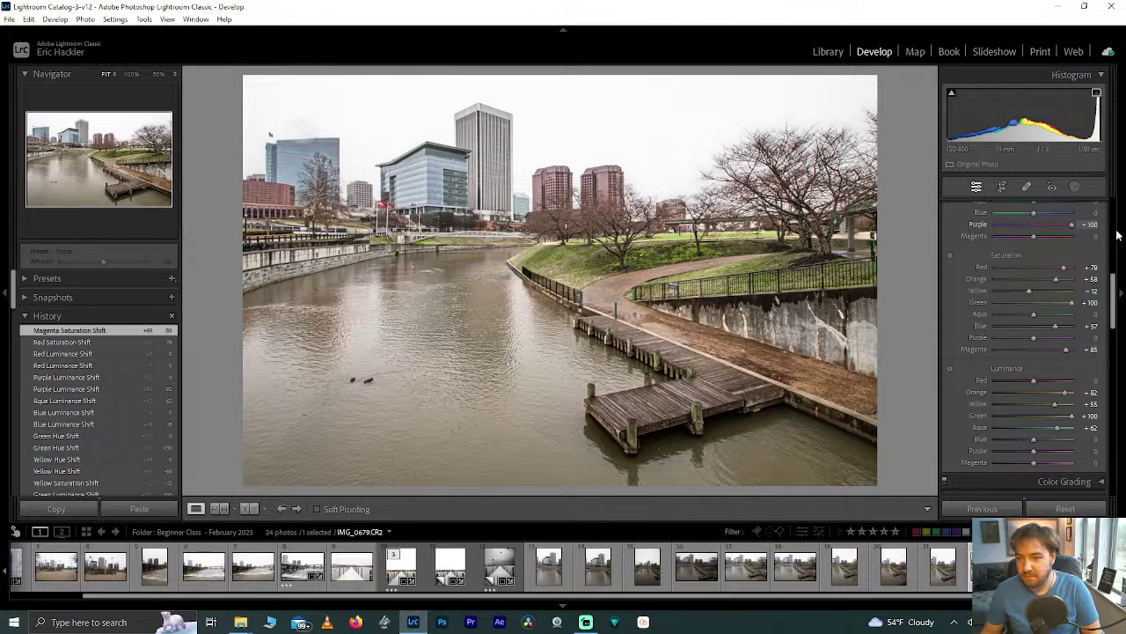
drag(1032, 237, 927, 239)
drag(1099, 247, 1100, 246)
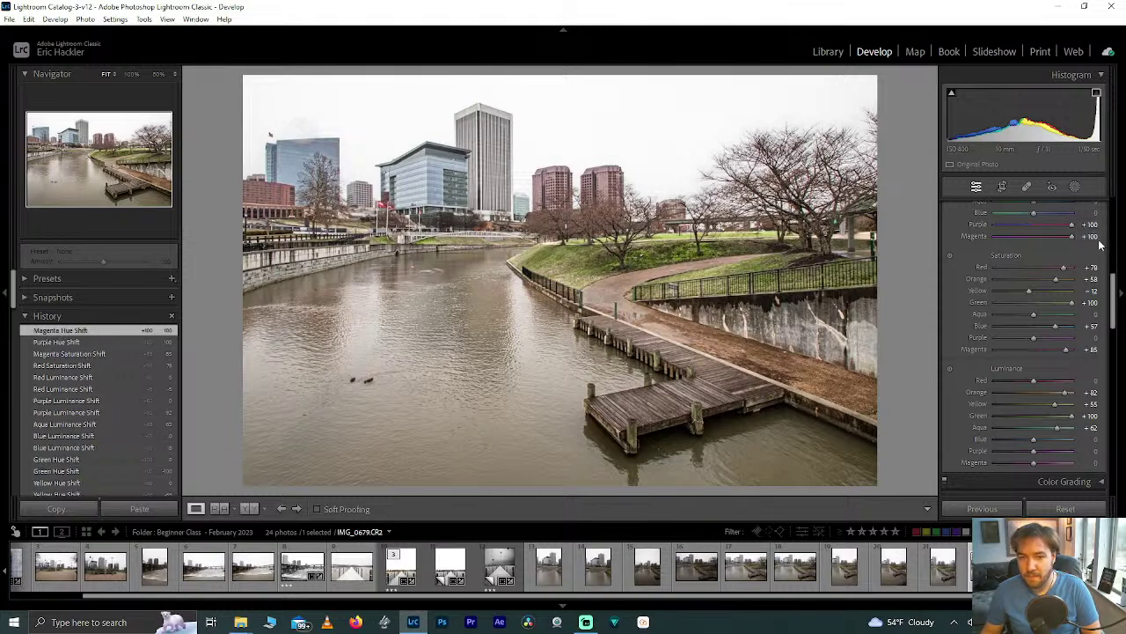
Set the red luminance to +34 and the magenta luminance to +75
mouse_move(1033, 384)
mouse_down()
mouse_move(1073, 380)
mouse_move(1040, 380)
mouse_up()
drag(1033, 462, 966, 464)
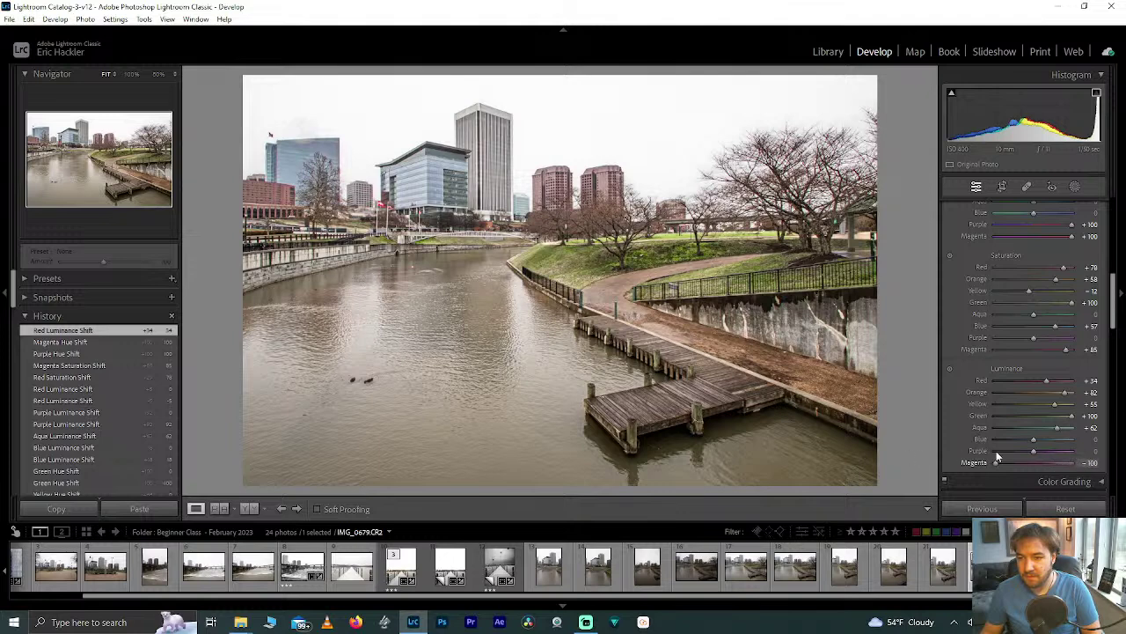
drag(1107, 462, 1059, 465)
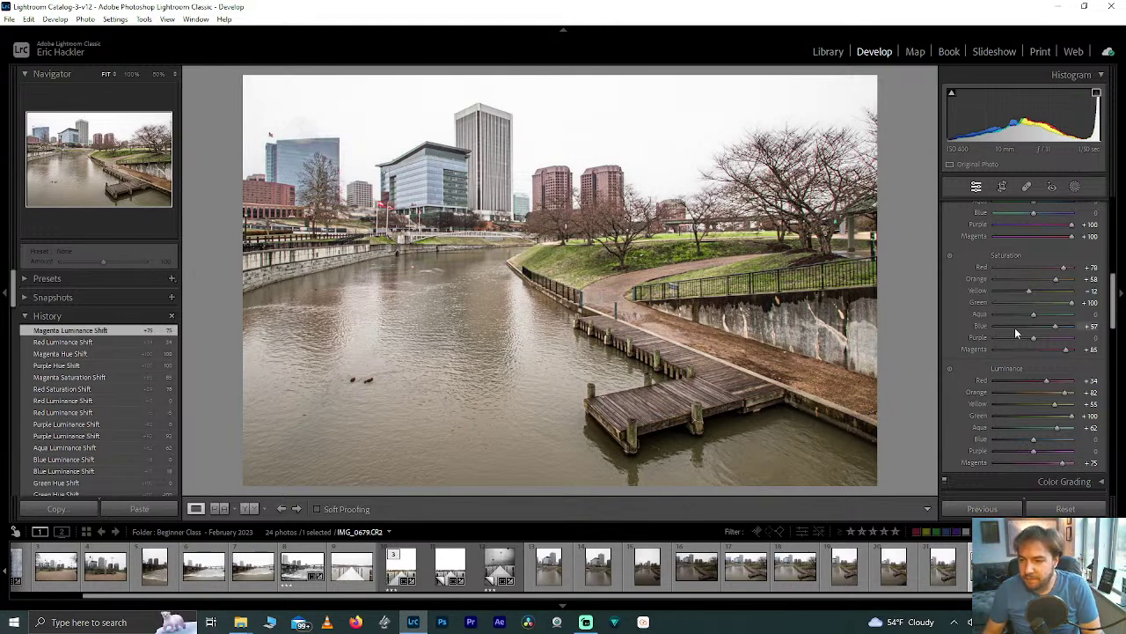
Examine the stained retaining wall, the riverbank and the buildings behind it at close range
drag(1113, 295, 1113, 210)
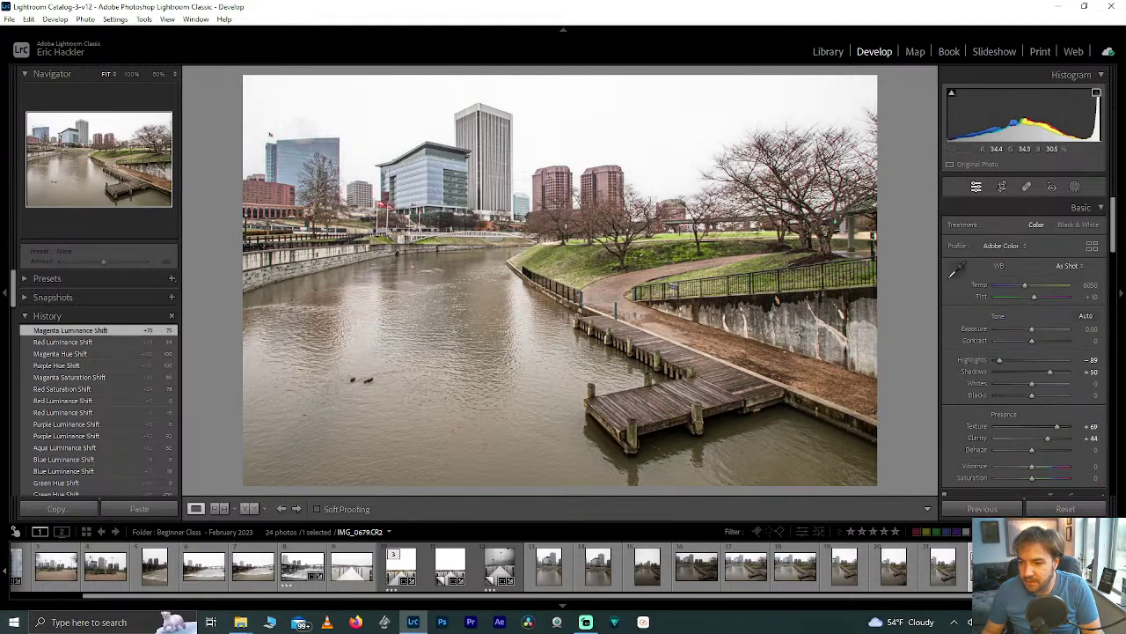
click(795, 318)
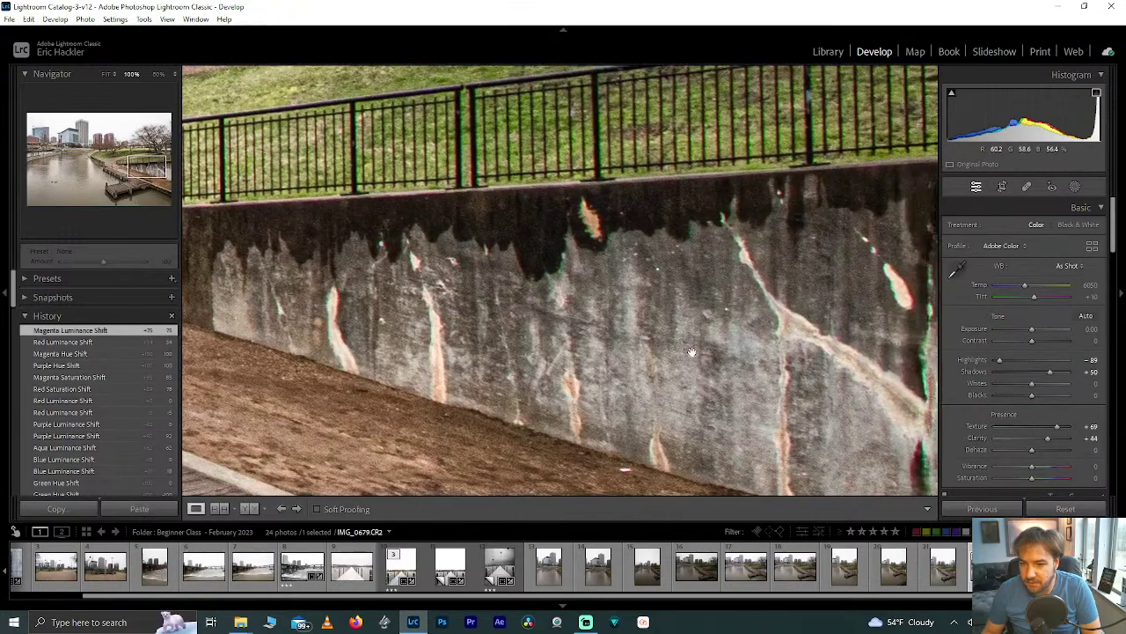
click(692, 352)
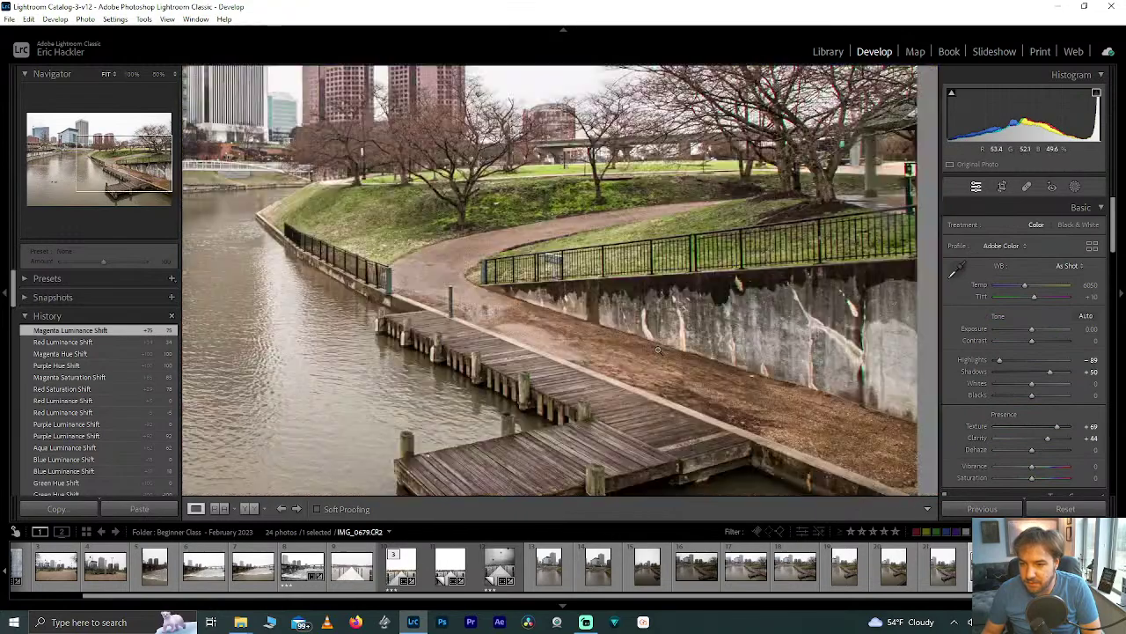
click(577, 126)
drag(577, 126, 783, 245)
click(561, 433)
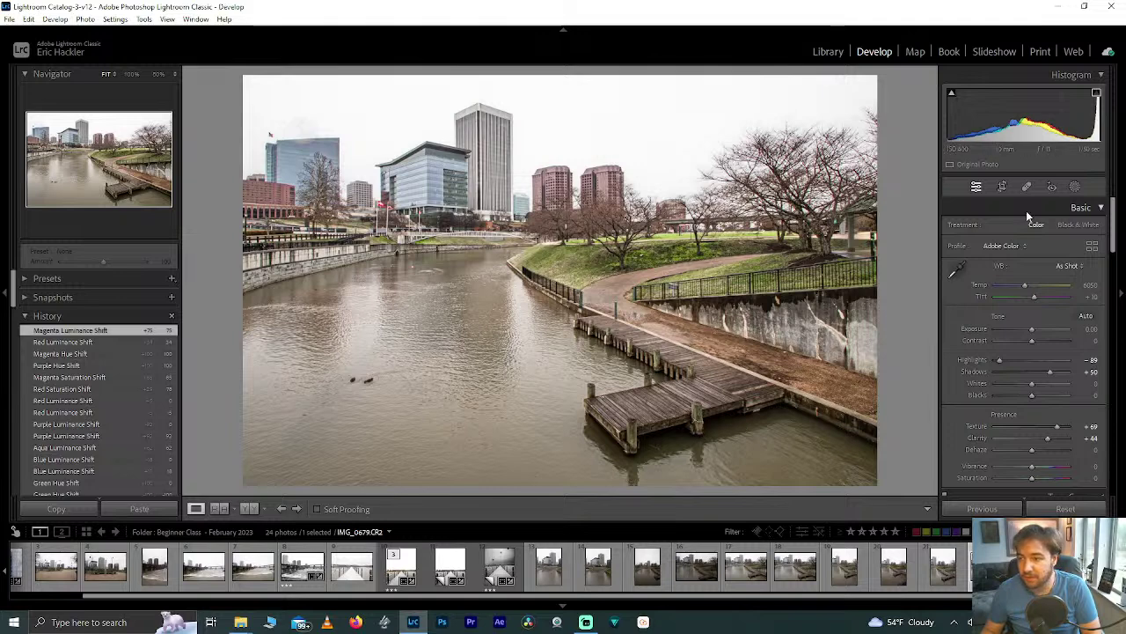
Create a new Select Objects mask and brush around the outline of the river water with brush size 10
click(1073, 188)
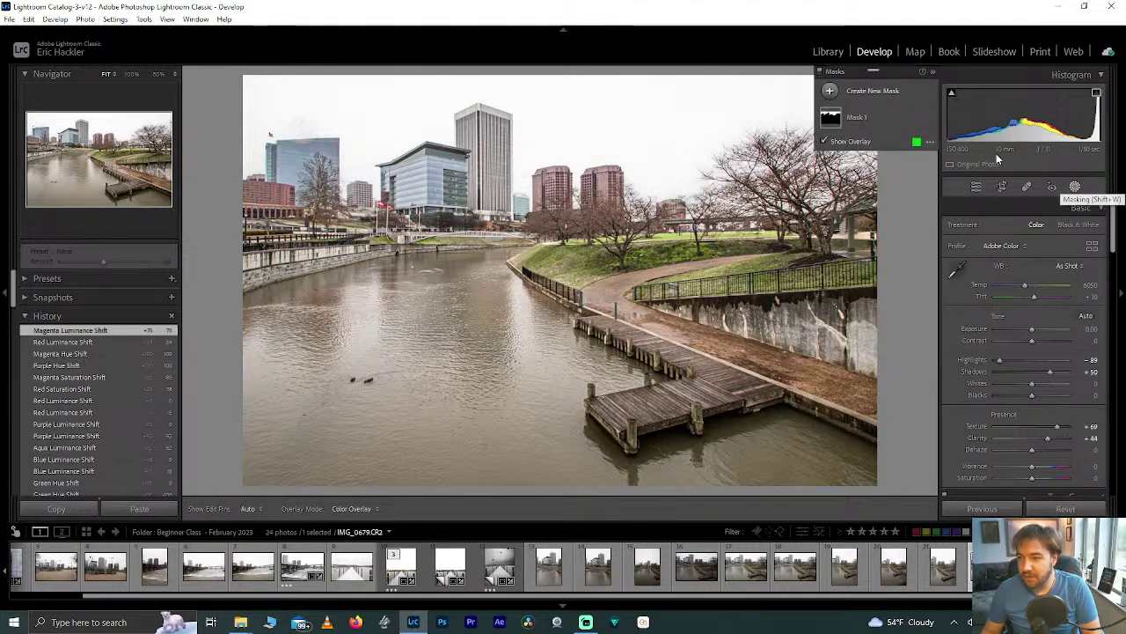
click(878, 90)
click(880, 182)
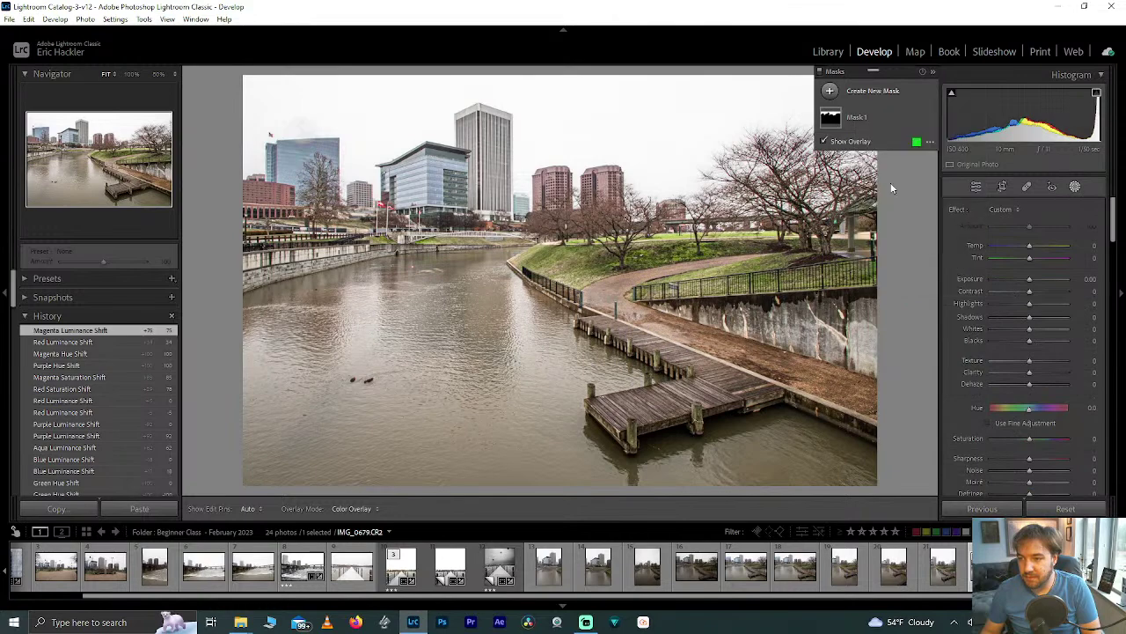
mouse_move(537, 247)
mouse_down()
mouse_move(399, 255)
mouse_move(243, 292)
mouse_move(436, 250)
mouse_move(489, 255)
mouse_move(569, 311)
mouse_move(565, 331)
mouse_move(586, 347)
mouse_move(645, 375)
mouse_move(578, 399)
mouse_move(609, 448)
mouse_move(751, 443)
mouse_move(789, 422)
mouse_move(784, 414)
mouse_move(716, 432)
mouse_move(817, 420)
mouse_move(873, 452)
mouse_move(858, 473)
mouse_move(864, 498)
mouse_move(875, 476)
mouse_move(853, 473)
mouse_move(683, 500)
mouse_move(576, 496)
mouse_move(723, 494)
mouse_move(496, 486)
mouse_move(289, 496)
mouse_move(253, 451)
mouse_move(255, 313)
mouse_move(443, 273)
mouse_move(417, 272)
mouse_up()
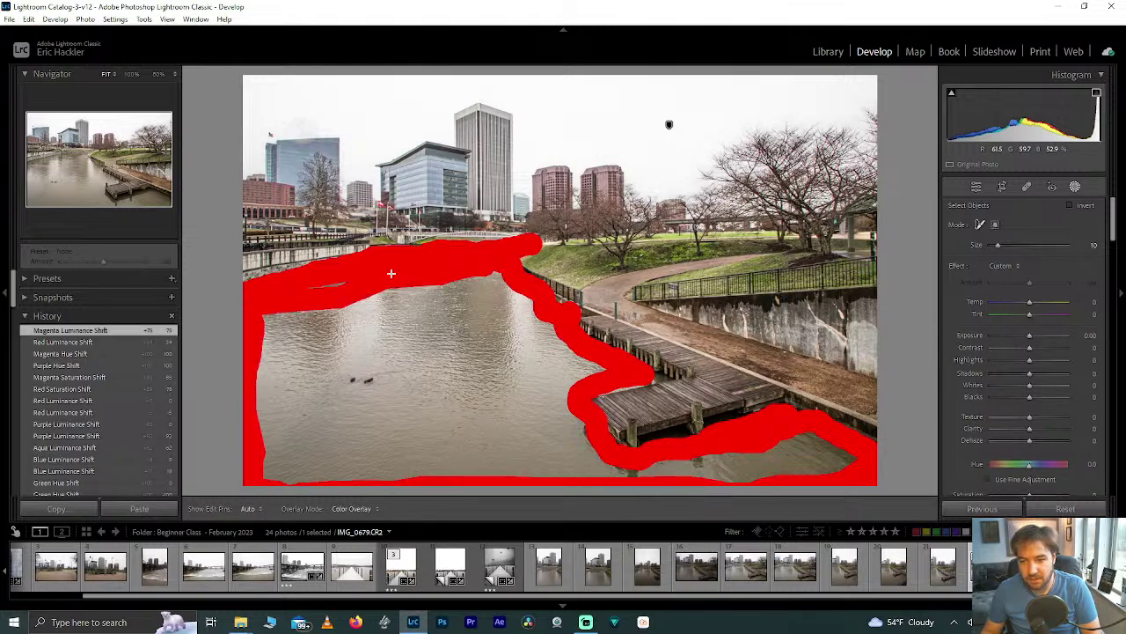
Brush over the entire river surface inside the outline, up to the dock edges, to select the water as an object mask
mouse_move(298, 301)
mouse_down()
mouse_move(281, 348)
mouse_move(299, 319)
mouse_move(264, 356)
mouse_move(272, 320)
mouse_up()
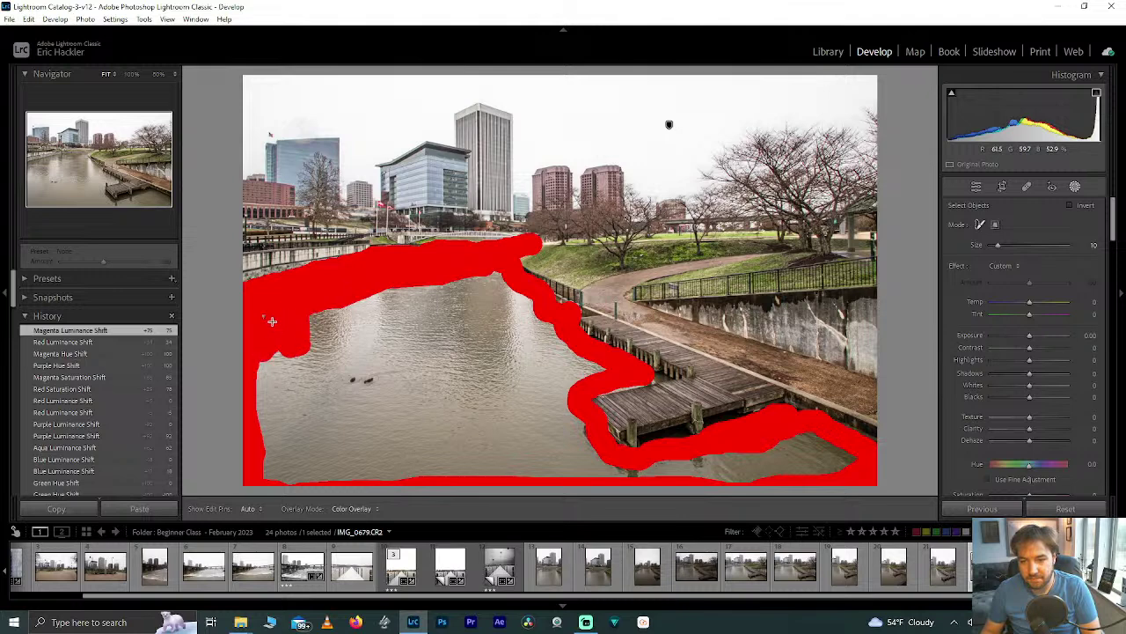
mouse_move(294, 473)
mouse_down()
mouse_move(273, 431)
mouse_move(272, 478)
mouse_move(251, 366)
mouse_move(298, 374)
mouse_move(285, 369)
mouse_move(284, 399)
mouse_move(273, 351)
mouse_move(317, 450)
mouse_move(374, 331)
mouse_move(432, 326)
mouse_move(512, 281)
mouse_move(367, 306)
mouse_move(369, 321)
mouse_move(417, 302)
mouse_up()
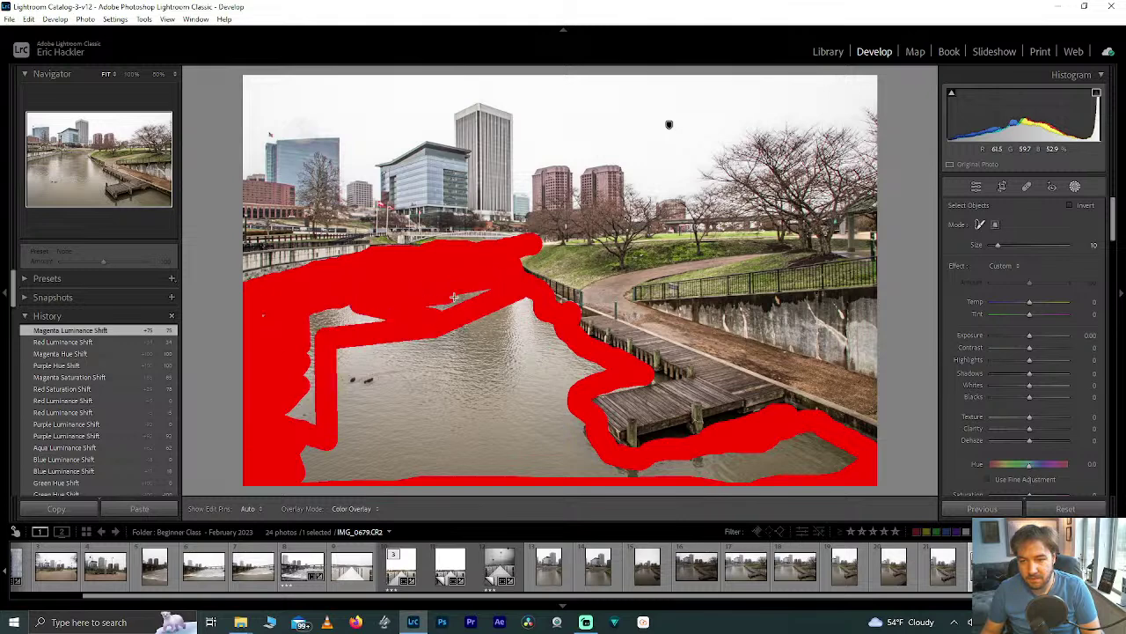
mouse_move(484, 293)
mouse_down()
mouse_move(343, 312)
mouse_move(370, 305)
mouse_move(288, 339)
mouse_move(327, 362)
mouse_move(374, 323)
mouse_move(362, 320)
mouse_move(303, 382)
mouse_move(324, 352)
mouse_move(336, 358)
mouse_move(302, 423)
mouse_up()
drag(303, 329, 299, 396)
mouse_move(397, 352)
mouse_down()
mouse_move(571, 340)
mouse_move(516, 289)
mouse_move(554, 334)
mouse_move(496, 301)
mouse_move(518, 354)
mouse_move(495, 318)
mouse_up()
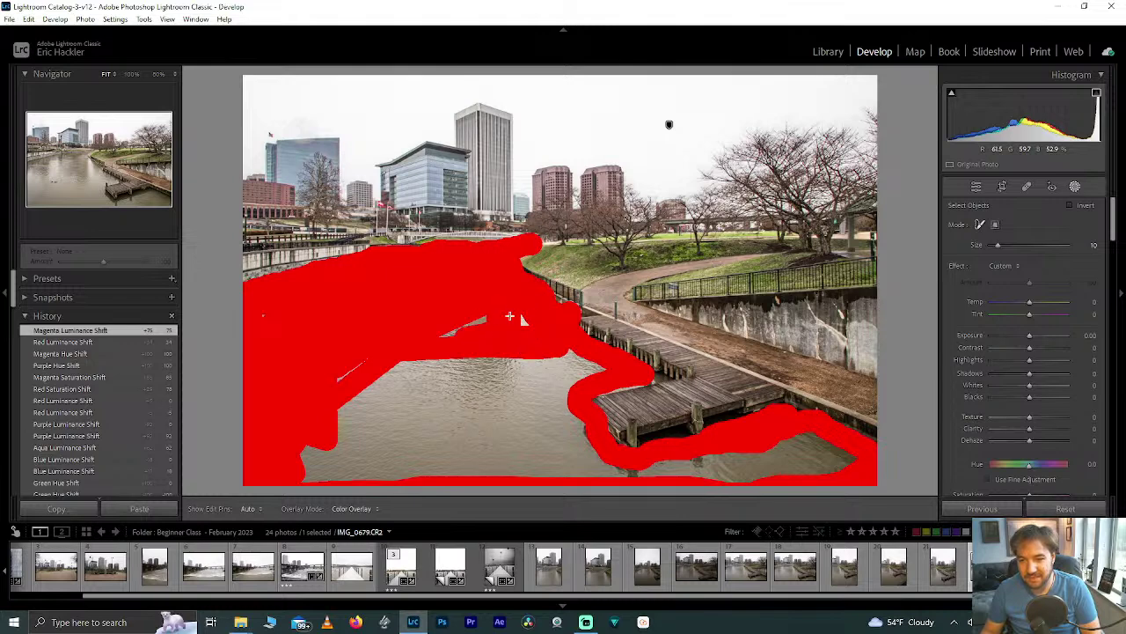
mouse_move(331, 397)
mouse_down()
mouse_move(384, 369)
mouse_move(340, 400)
mouse_move(414, 371)
mouse_move(275, 327)
mouse_up()
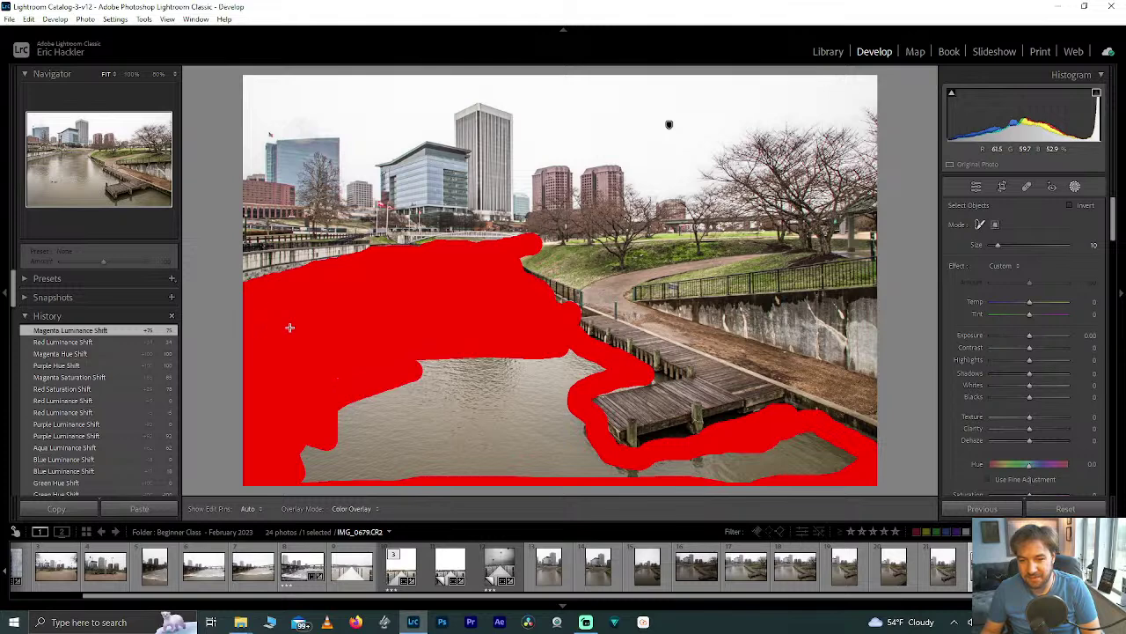
mouse_move(422, 363)
mouse_down()
mouse_move(480, 473)
mouse_move(484, 405)
mouse_move(283, 464)
mouse_move(345, 418)
mouse_move(386, 411)
mouse_move(403, 397)
mouse_move(401, 378)
mouse_move(366, 407)
mouse_move(416, 405)
mouse_up()
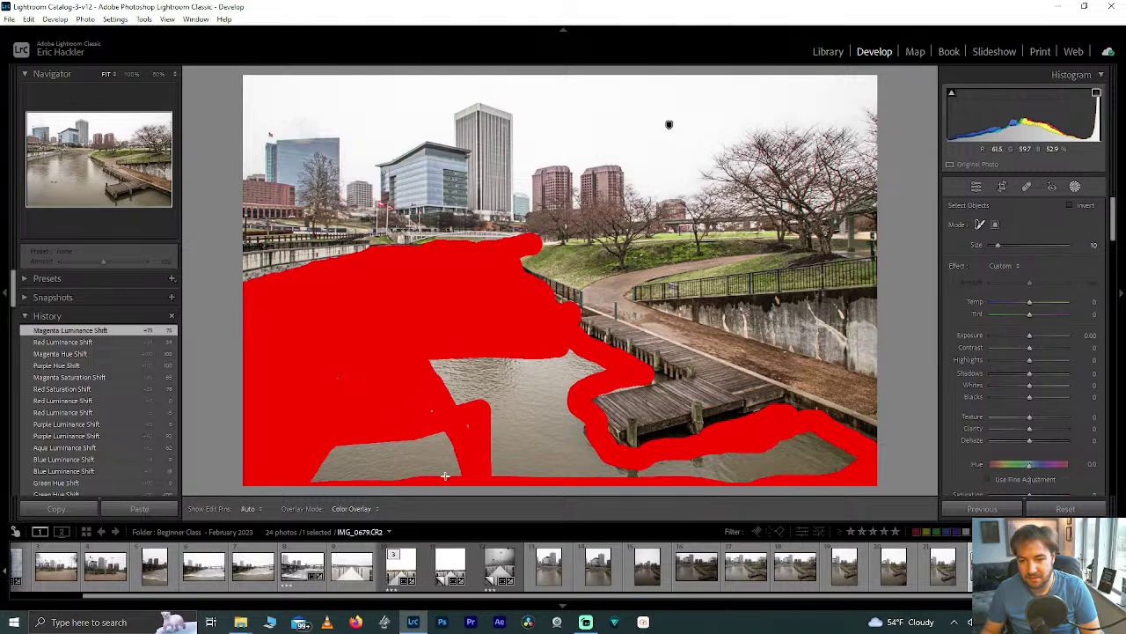
mouse_move(445, 461)
mouse_down()
mouse_move(413, 432)
mouse_move(432, 473)
mouse_move(452, 473)
mouse_move(445, 430)
mouse_move(441, 484)
mouse_move(454, 458)
mouse_move(303, 456)
mouse_move(422, 443)
mouse_move(348, 436)
mouse_up()
mouse_move(327, 478)
mouse_down()
mouse_move(422, 473)
mouse_move(411, 432)
mouse_move(404, 450)
mouse_move(464, 426)
mouse_move(449, 452)
mouse_move(590, 465)
mouse_move(733, 466)
mouse_move(797, 433)
mouse_up()
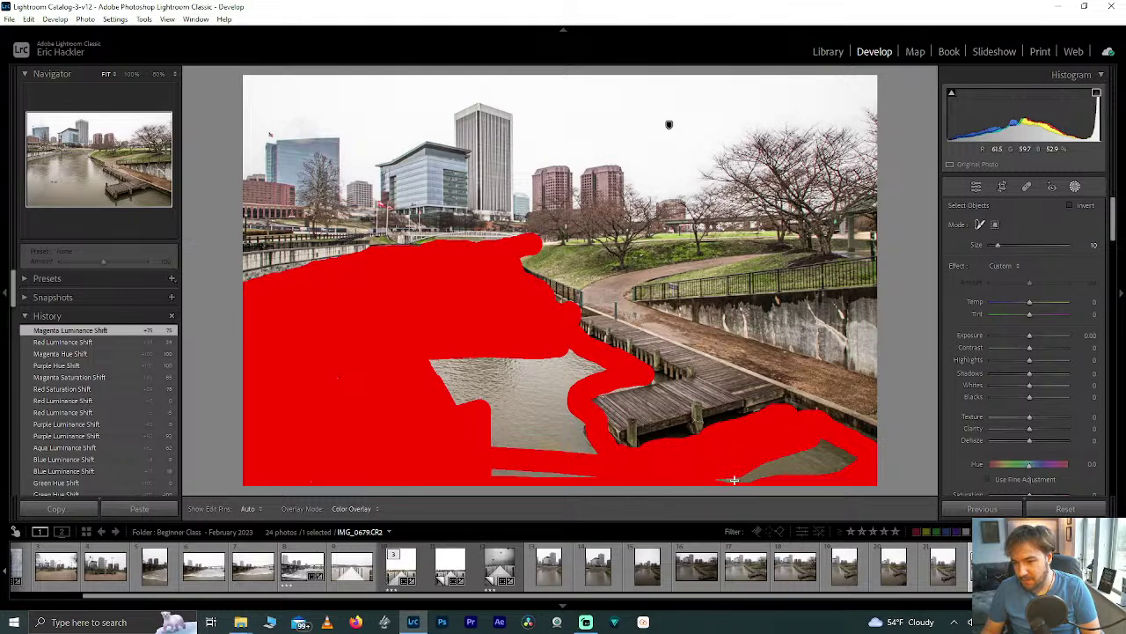
mouse_move(762, 483)
mouse_down()
mouse_move(823, 475)
mouse_move(844, 457)
mouse_up()
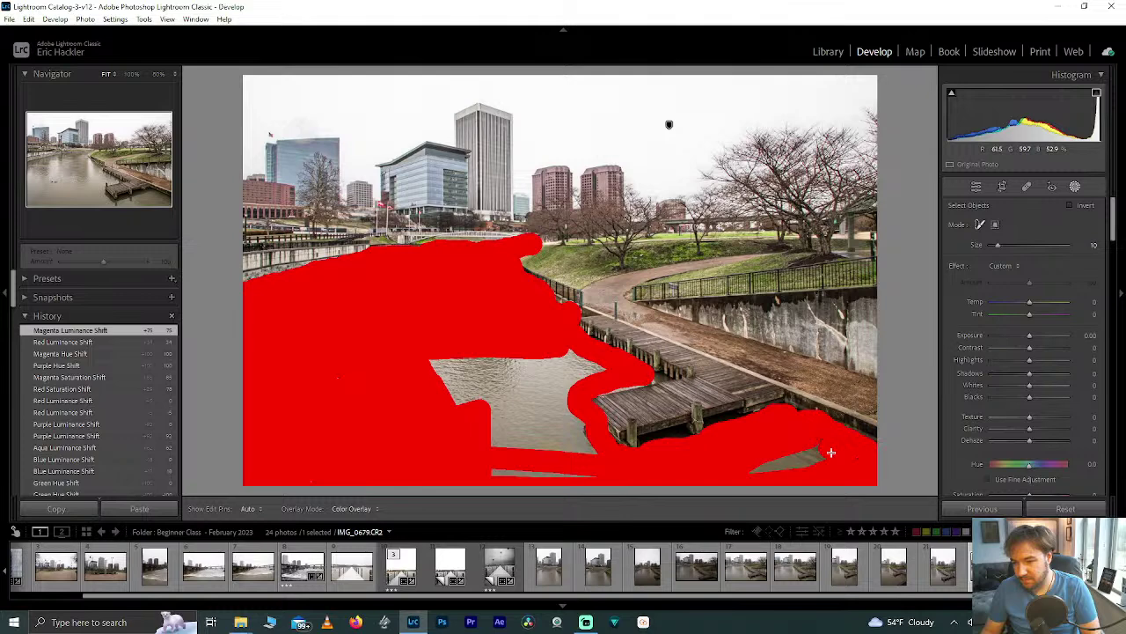
mouse_move(768, 470)
mouse_down()
mouse_move(756, 473)
mouse_move(787, 472)
mouse_up()
drag(711, 474, 482, 473)
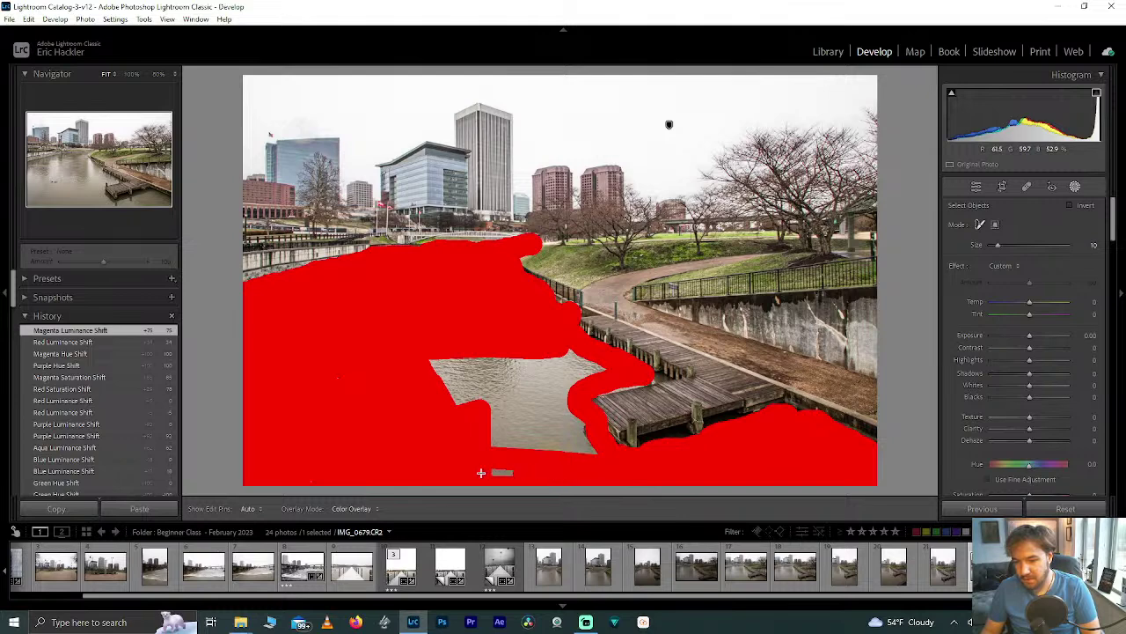
mouse_move(516, 433)
mouse_down()
mouse_move(528, 401)
mouse_move(573, 355)
mouse_move(604, 368)
mouse_move(562, 391)
mouse_move(527, 456)
mouse_move(565, 400)
mouse_move(593, 450)
mouse_move(561, 434)
mouse_up()
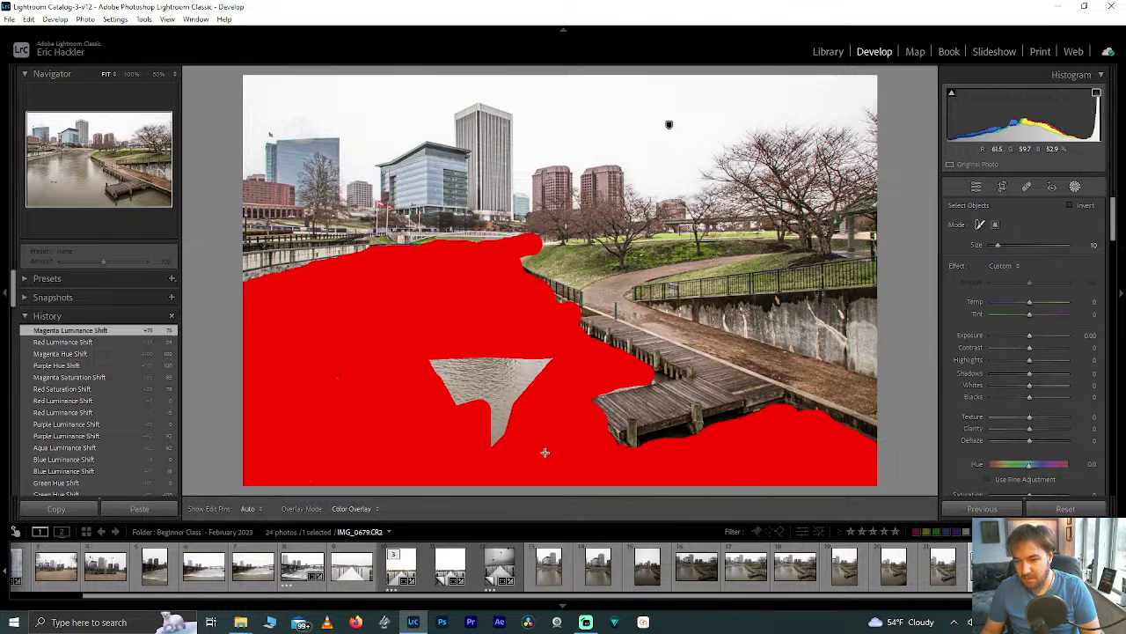
mouse_move(526, 335)
mouse_down()
mouse_move(545, 372)
mouse_move(535, 348)
mouse_move(509, 373)
mouse_up()
mouse_move(479, 457)
mouse_down()
mouse_move(520, 388)
mouse_move(495, 436)
mouse_up()
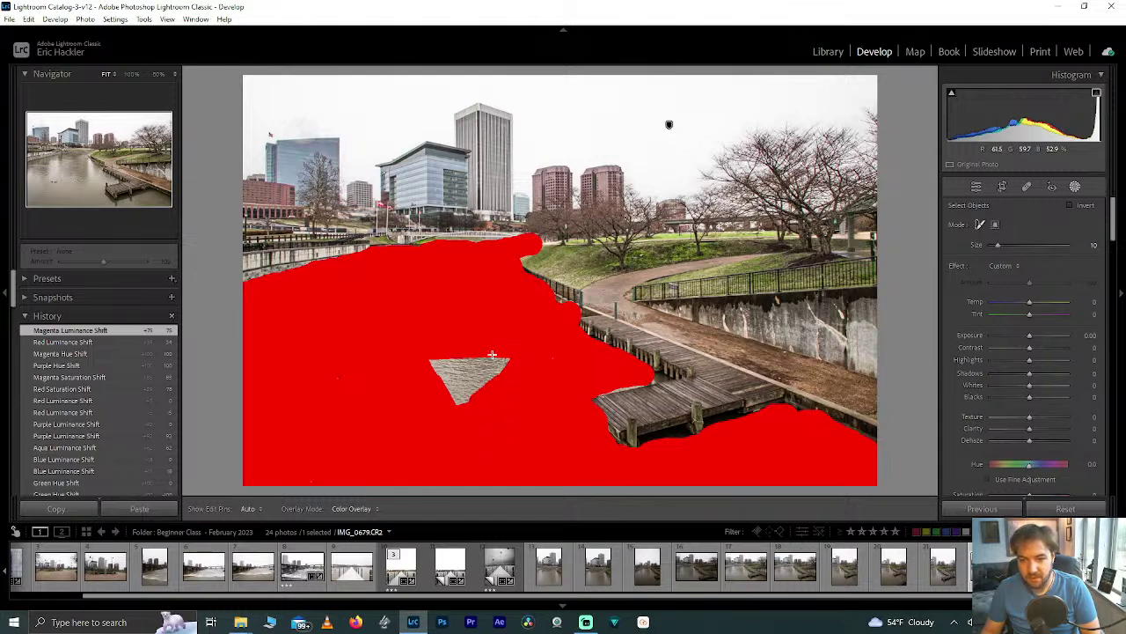
mouse_move(448, 366)
mouse_down()
mouse_move(495, 359)
mouse_move(447, 364)
mouse_move(485, 365)
mouse_move(442, 391)
mouse_move(450, 408)
mouse_up()
drag(509, 375, 483, 395)
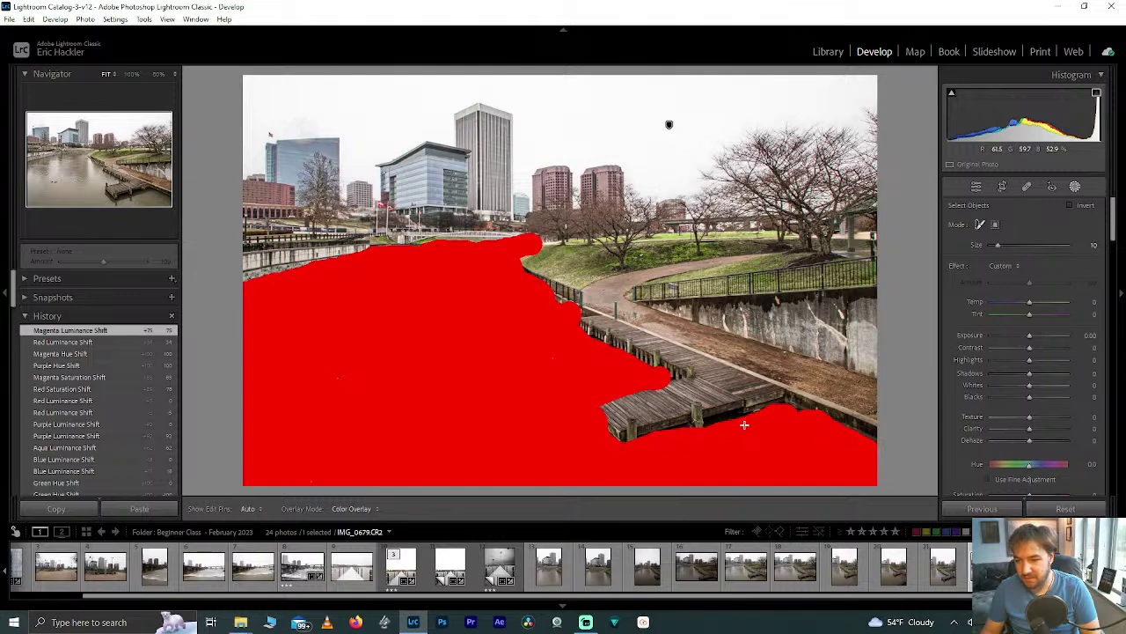
drag(787, 415, 787, 416)
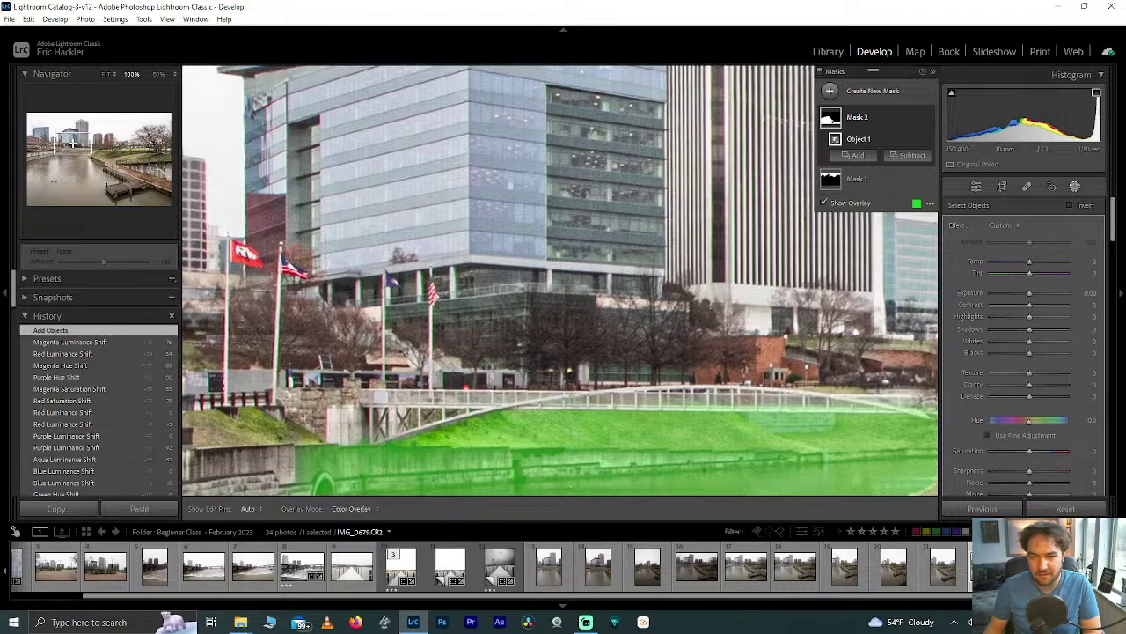
Subtract a linear gradient from the water mask to exclude the far grassy bank and retaining wall below the footbridge
click(74, 146)
drag(76, 154, 83, 155)
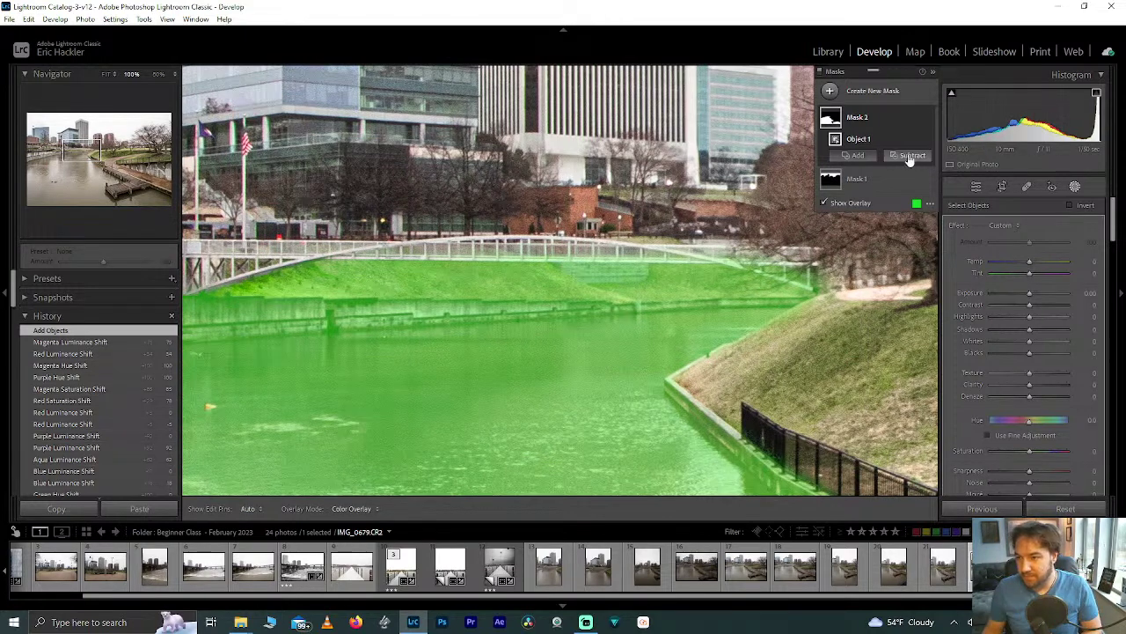
click(910, 154)
click(917, 283)
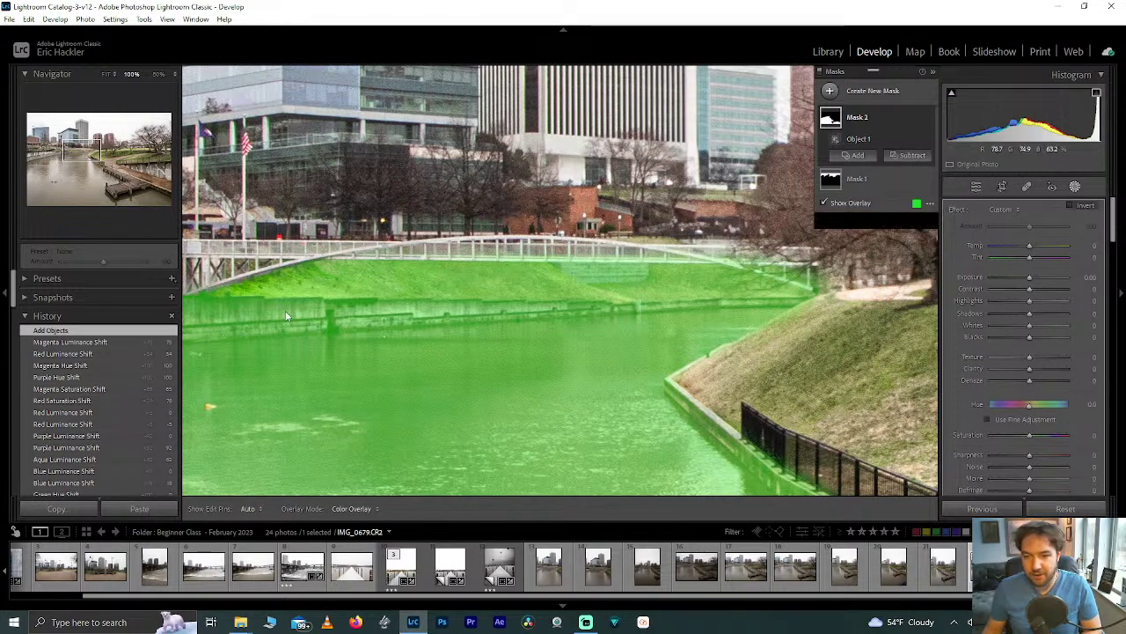
click(159, 74)
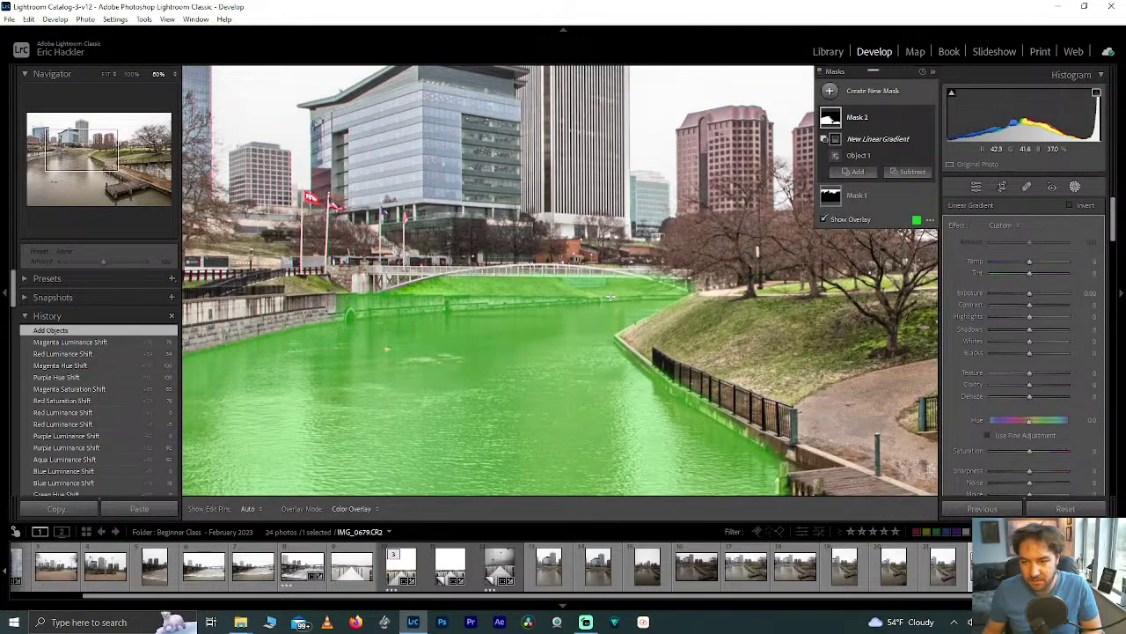
mouse_move(589, 298)
mouse_down()
mouse_move(478, 322)
mouse_move(503, 210)
mouse_move(572, 308)
mouse_move(493, 237)
mouse_move(608, 277)
mouse_move(549, 308)
mouse_move(606, 280)
mouse_move(605, 297)
mouse_move(674, 299)
mouse_move(601, 301)
mouse_up()
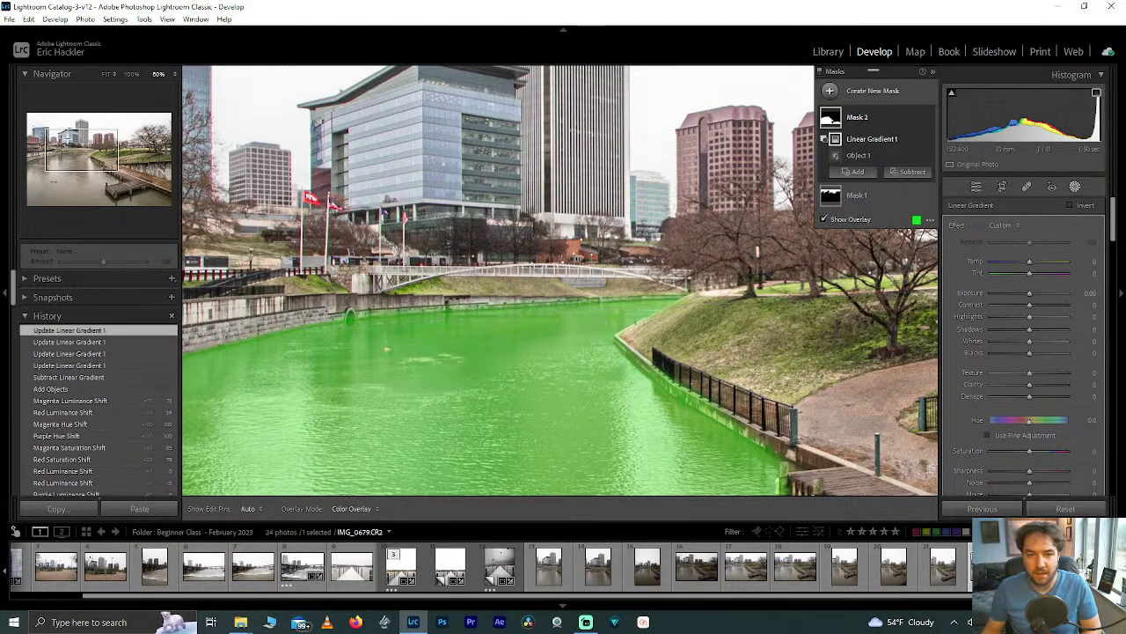
key(z)
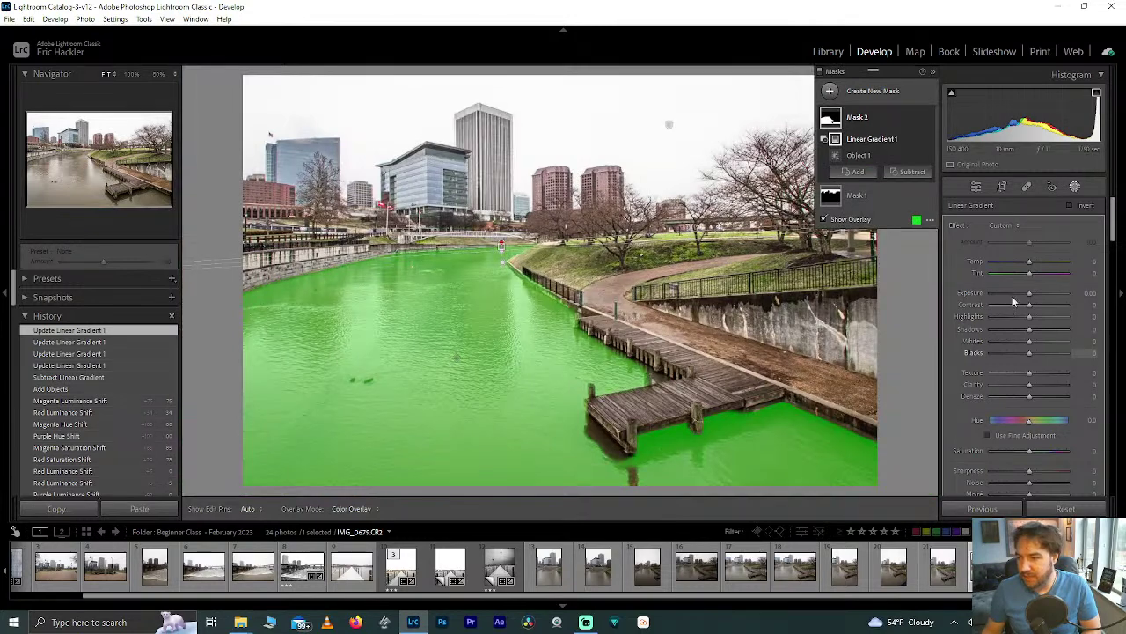
On the water mask, set Temp to -60, Tint to -52, Texture to 100 and Clarity to 63
click(1030, 266)
drag(1030, 266, 1009, 278)
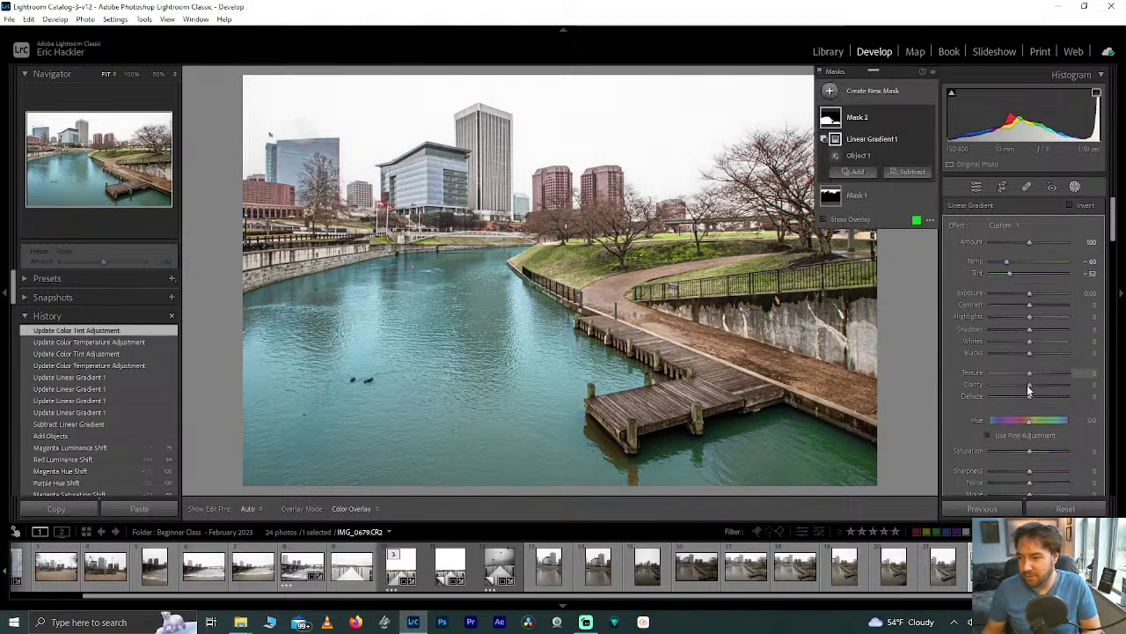
drag(1030, 374, 1042, 373)
drag(1110, 376, 1110, 377)
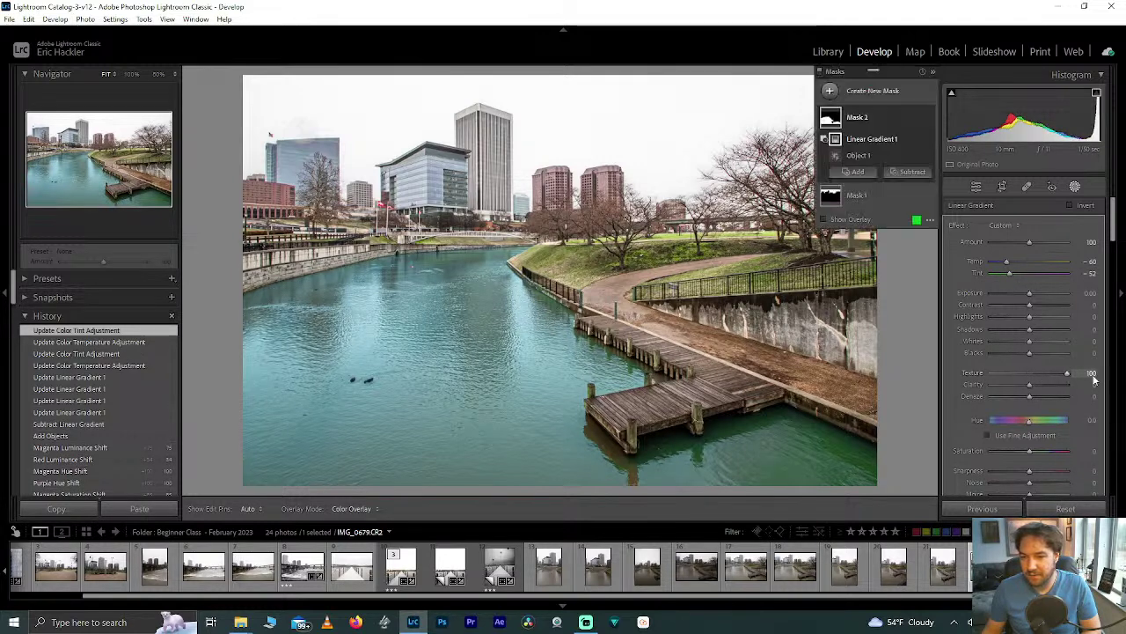
mouse_move(1030, 384)
mouse_down()
mouse_move(1107, 389)
mouse_move(1019, 390)
mouse_move(1072, 385)
mouse_move(1051, 385)
mouse_up()
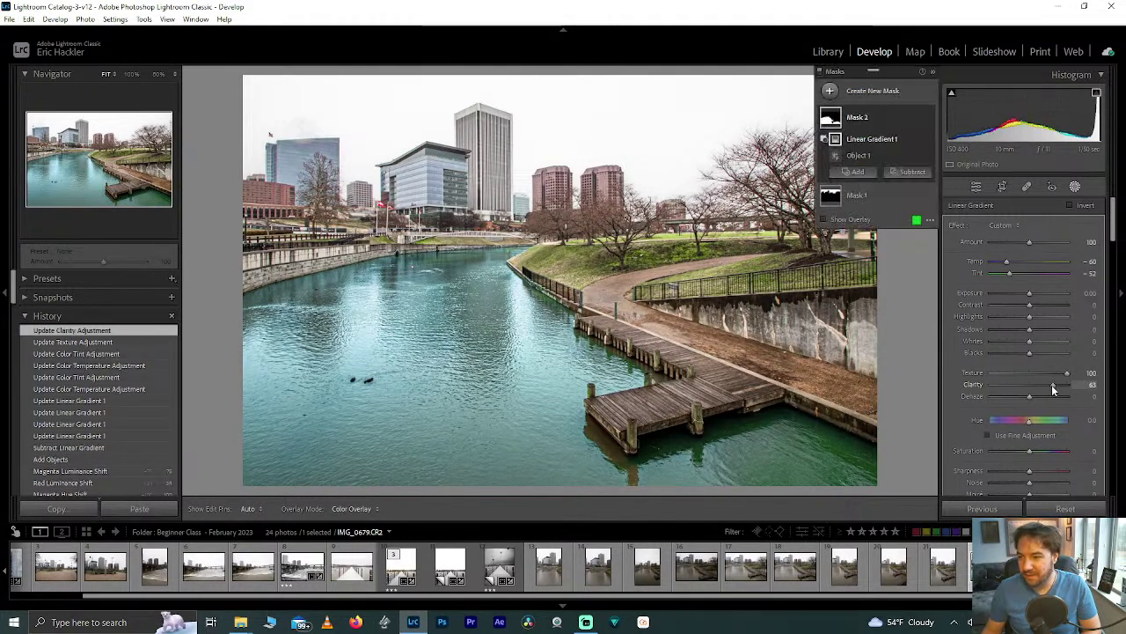
Try Saturation at -46 on the water mask, reset it, and set Temp to -33 and Tint to -22
mouse_move(1010, 451)
mouse_down()
mouse_move(985, 451)
mouse_move(1010, 454)
mouse_up()
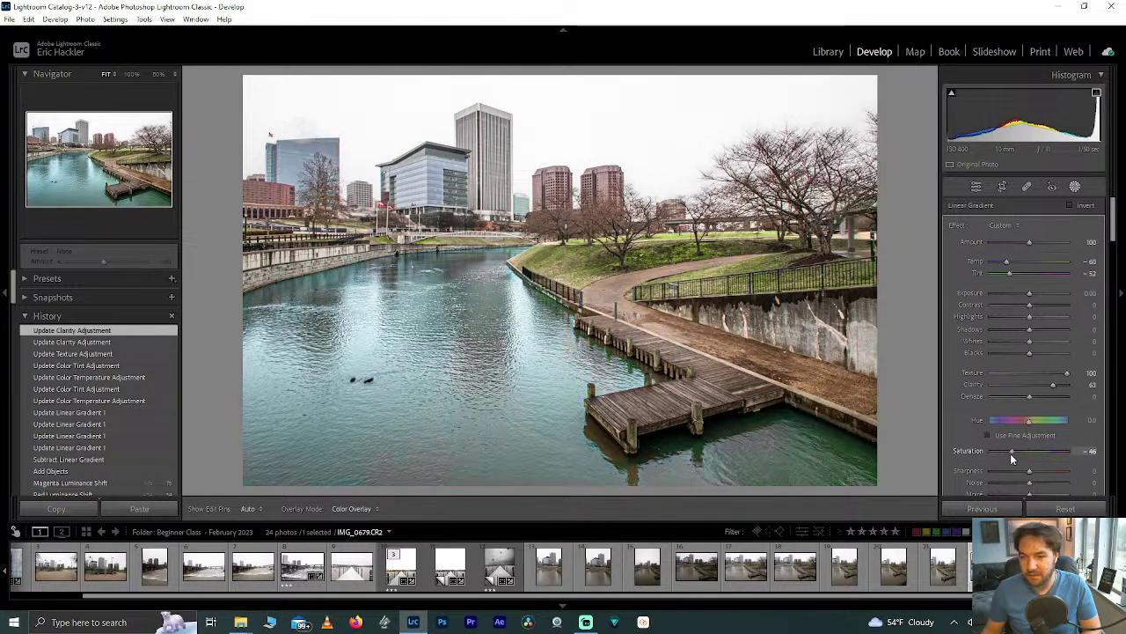
double_click(1010, 453)
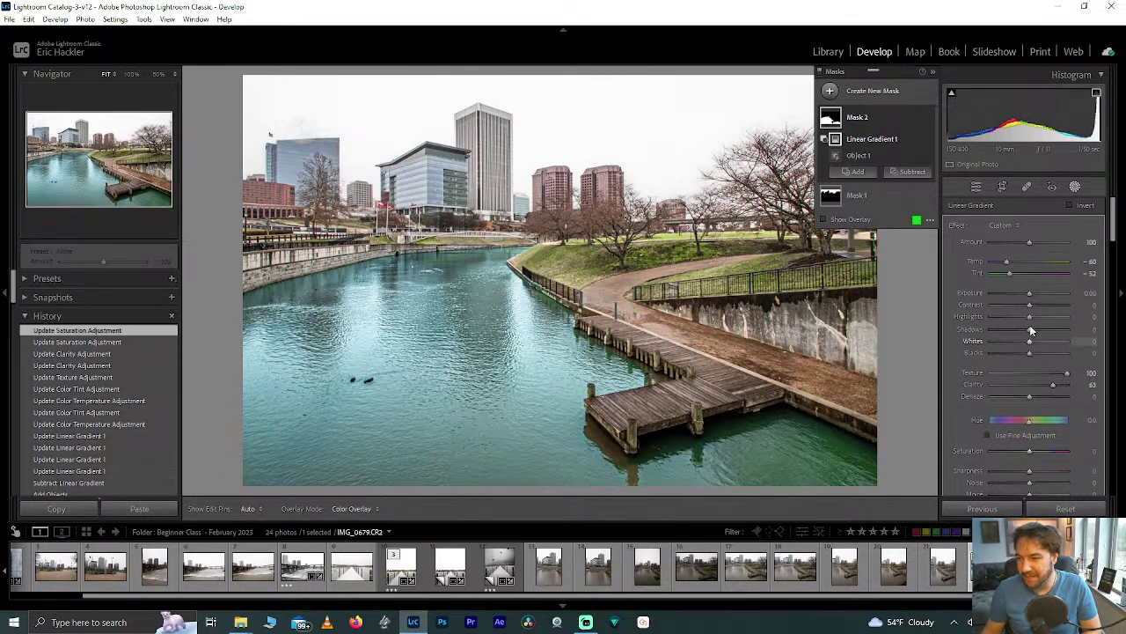
drag(1015, 262, 1022, 278)
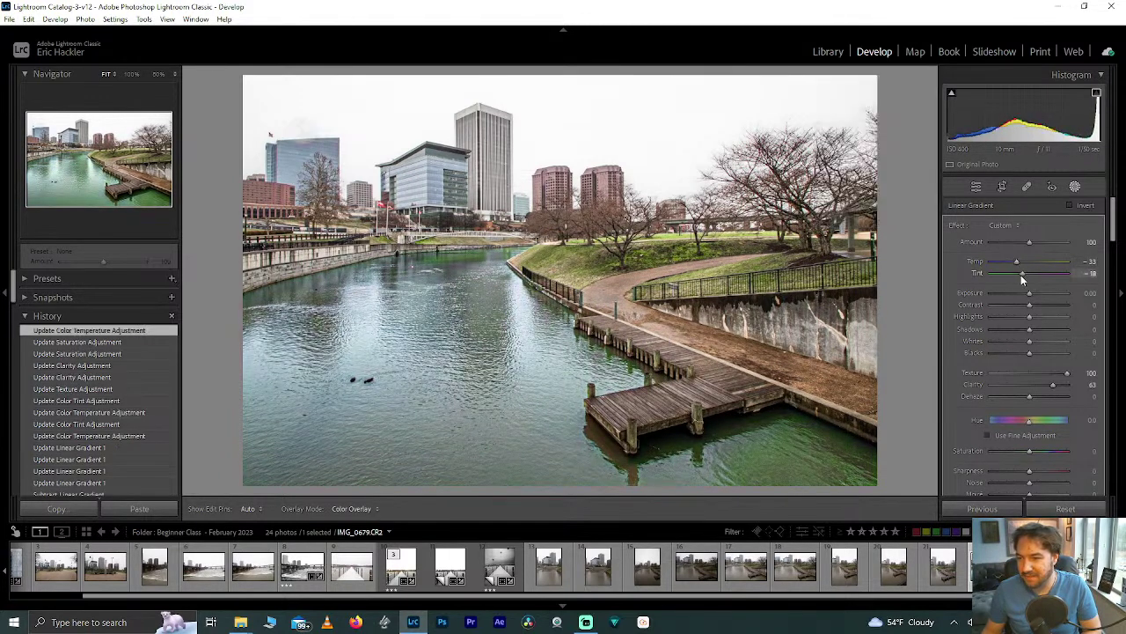
double_click(1020, 275)
drag(1027, 275, 1019, 274)
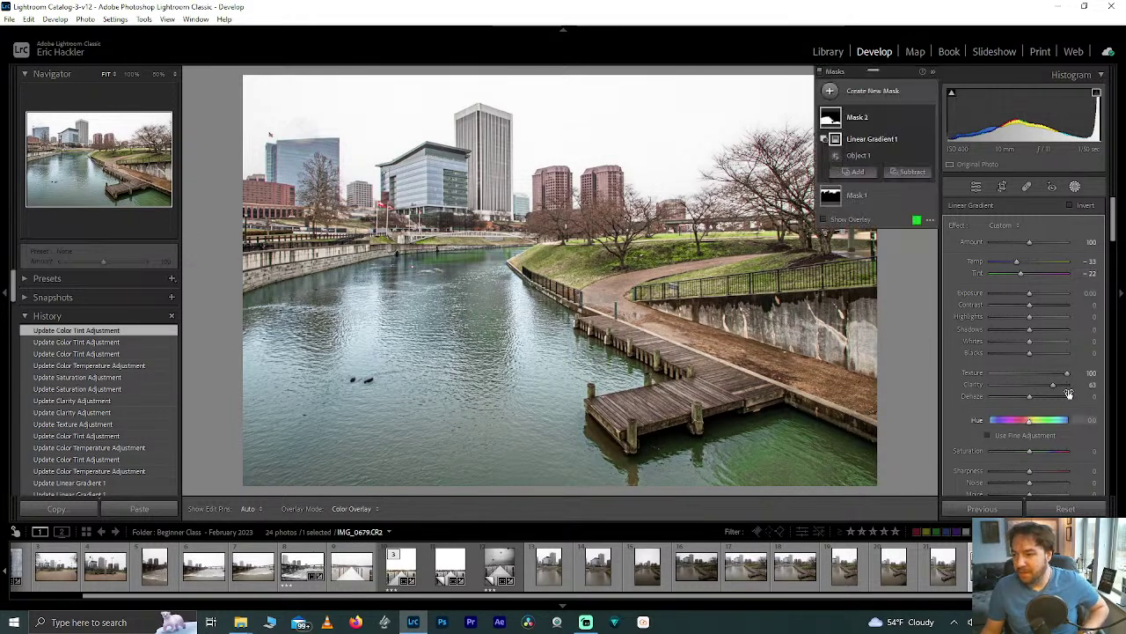
In the HSL adjustments, set the green saturation to +46, the blue to +72 and the aqua to +42
drag(1112, 220, 1112, 324)
drag(1072, 404, 1049, 407)
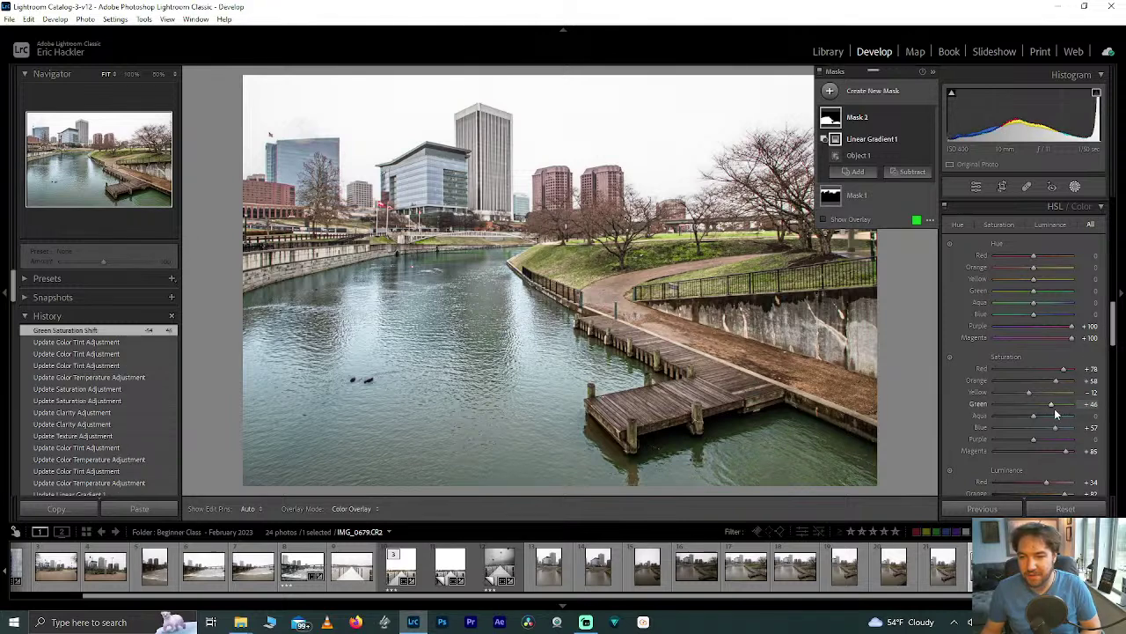
mouse_move(1055, 431)
mouse_down()
mouse_move(1097, 423)
mouse_move(1050, 425)
mouse_up()
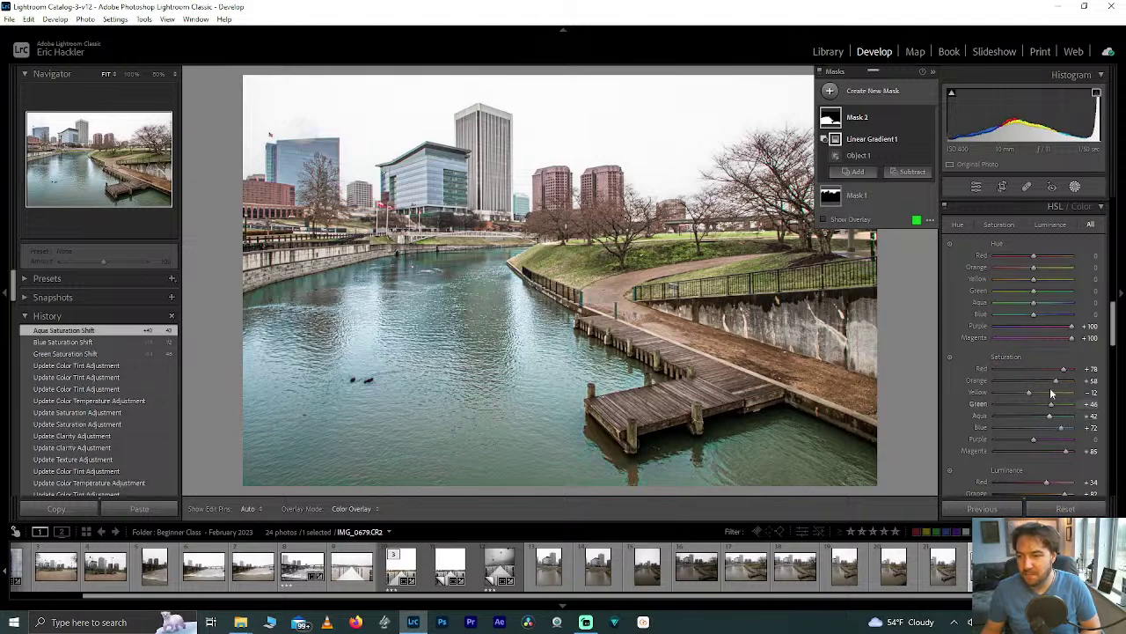
Set the water mask's Dehaze to 21
drag(1114, 323, 1120, 211)
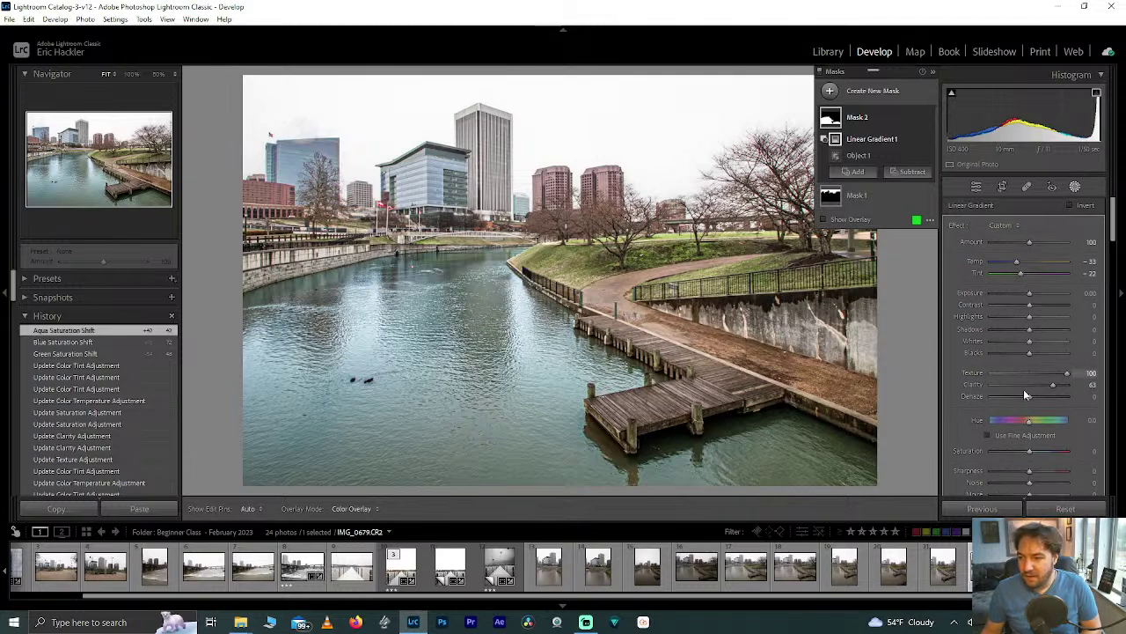
mouse_move(1031, 397)
mouse_down()
mouse_move(1046, 395)
mouse_move(1016, 400)
mouse_move(1045, 400)
mouse_up()
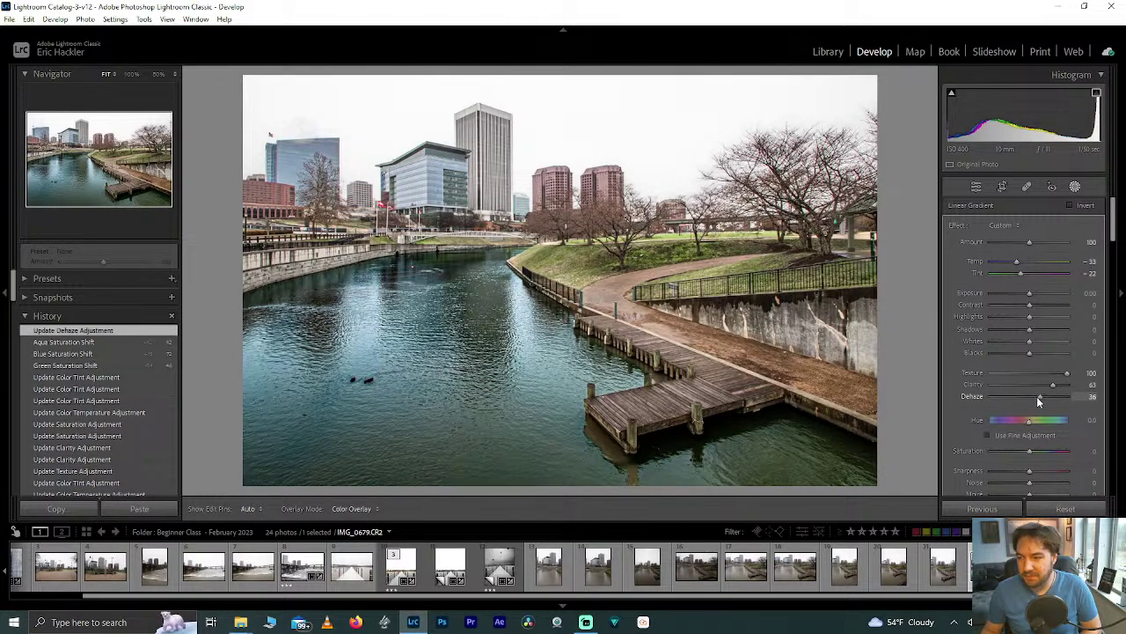
click(1037, 396)
click(1036, 396)
Set the water mask's Contrast to -100, Highlights to 91, Shadows to -30 and Tint to -19, leaving Blacks at 0
drag(1031, 353, 983, 310)
double_click(1025, 356)
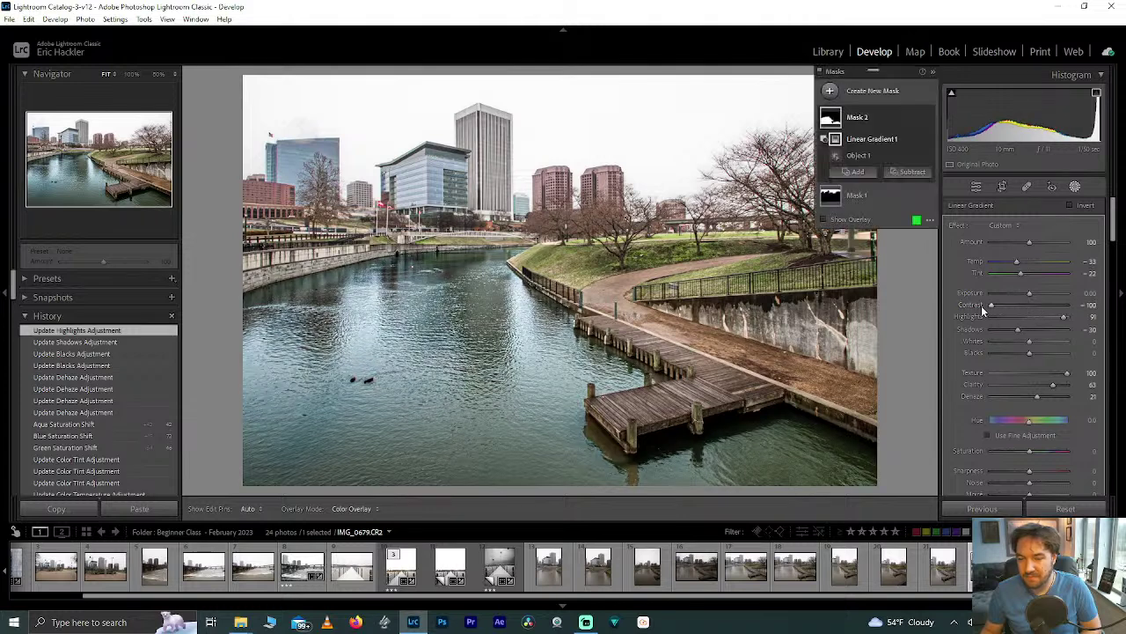
double_click(1019, 274)
mouse_move(1019, 276)
mouse_down()
mouse_move(1032, 278)
mouse_move(1019, 273)
mouse_up()
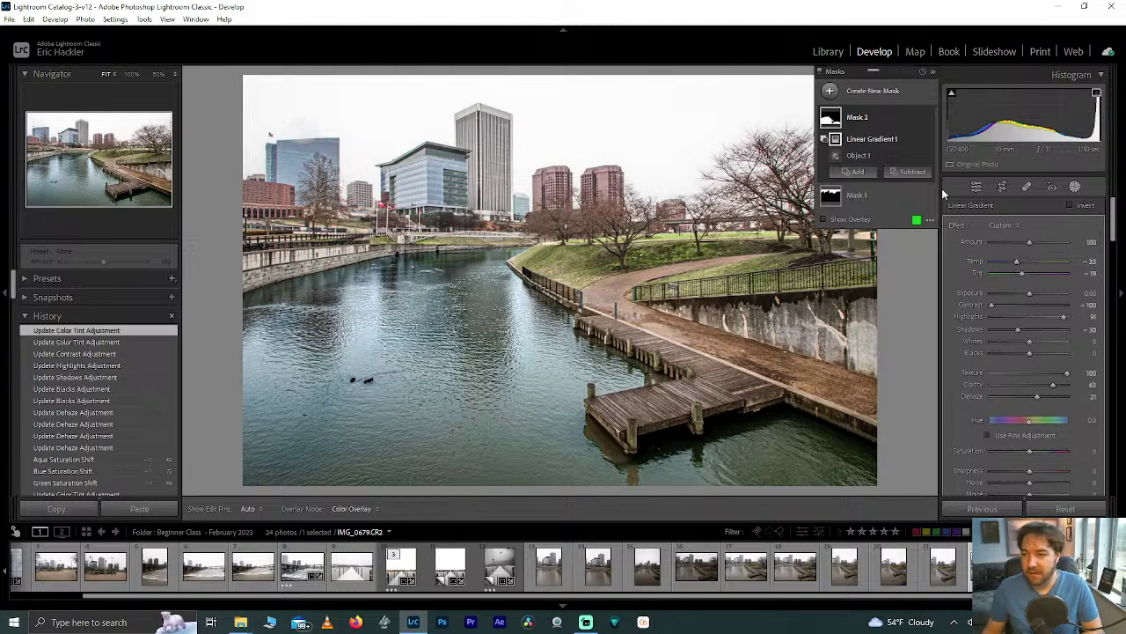
Create a new Color Range mask sampled from the grass on the near riverbank and set its Refine amount to 39
click(877, 92)
click(910, 261)
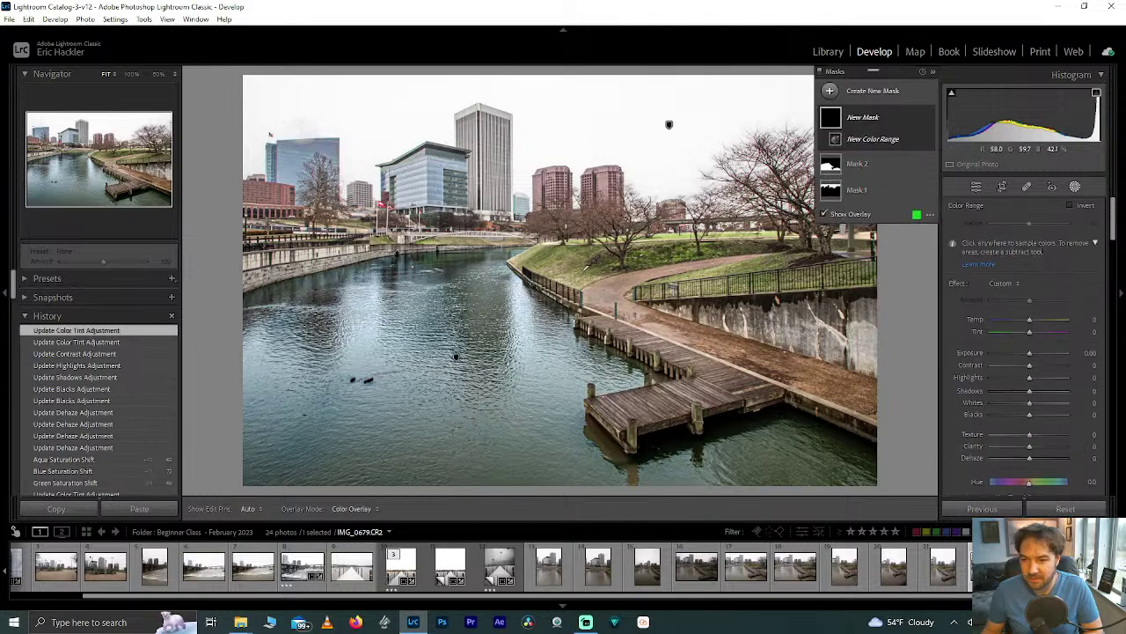
click(582, 276)
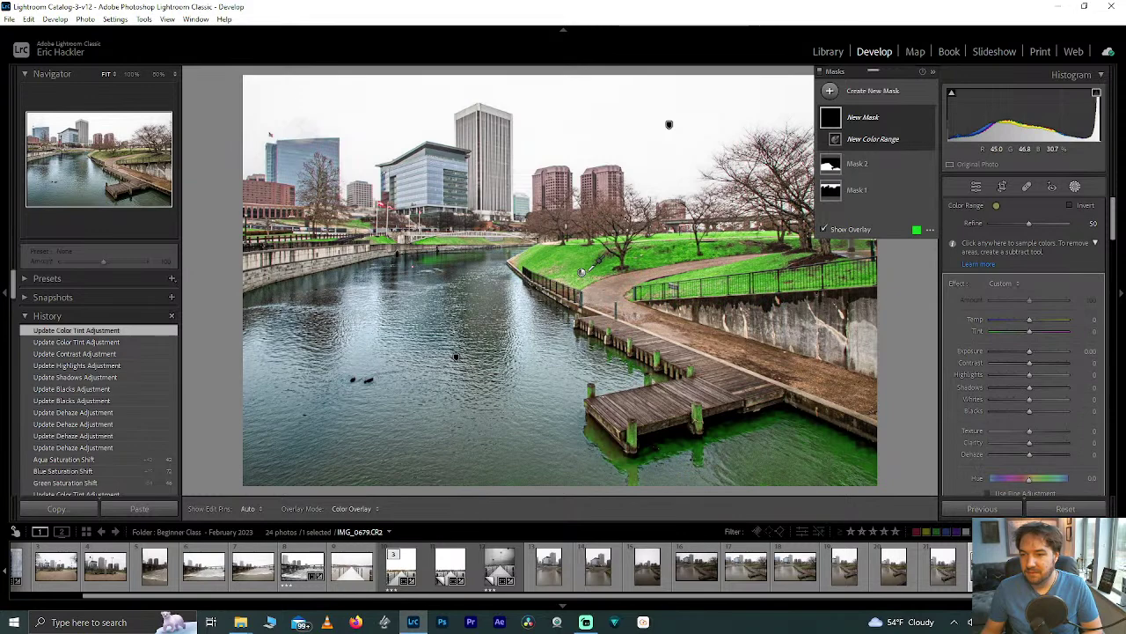
mouse_move(1029, 222)
mouse_down()
mouse_move(1072, 220)
mouse_move(997, 224)
mouse_move(1021, 228)
mouse_up()
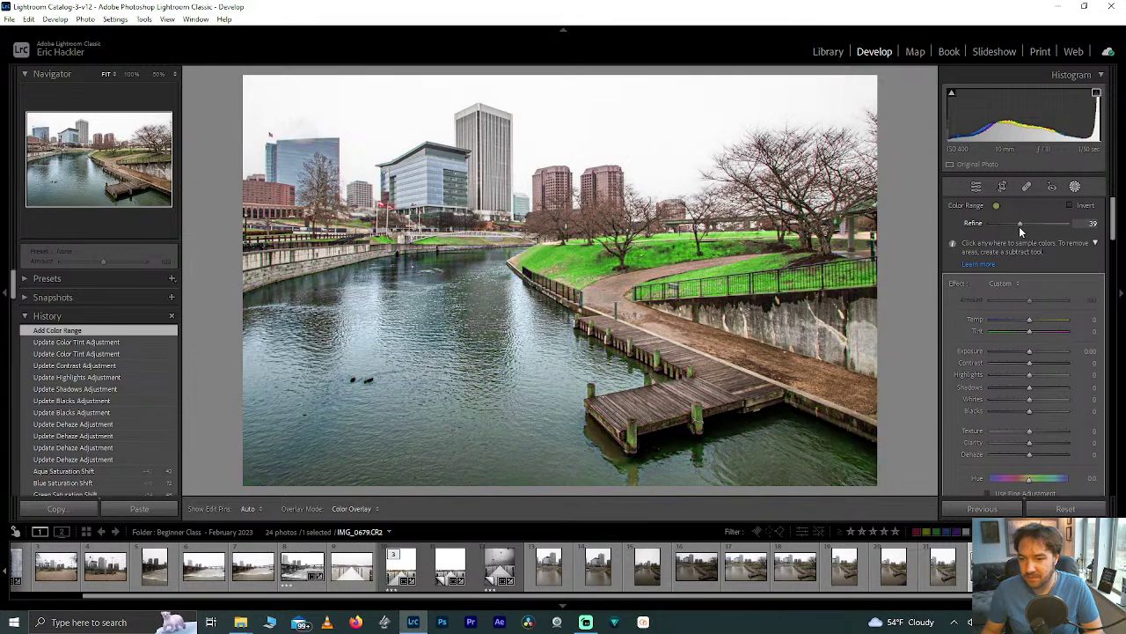
Set the grass mask's Tint to -69, try Temp at 44 and -26, and reset Temp to 0
mouse_move(1029, 331)
mouse_down()
mouse_move(954, 325)
mouse_move(1008, 330)
mouse_up()
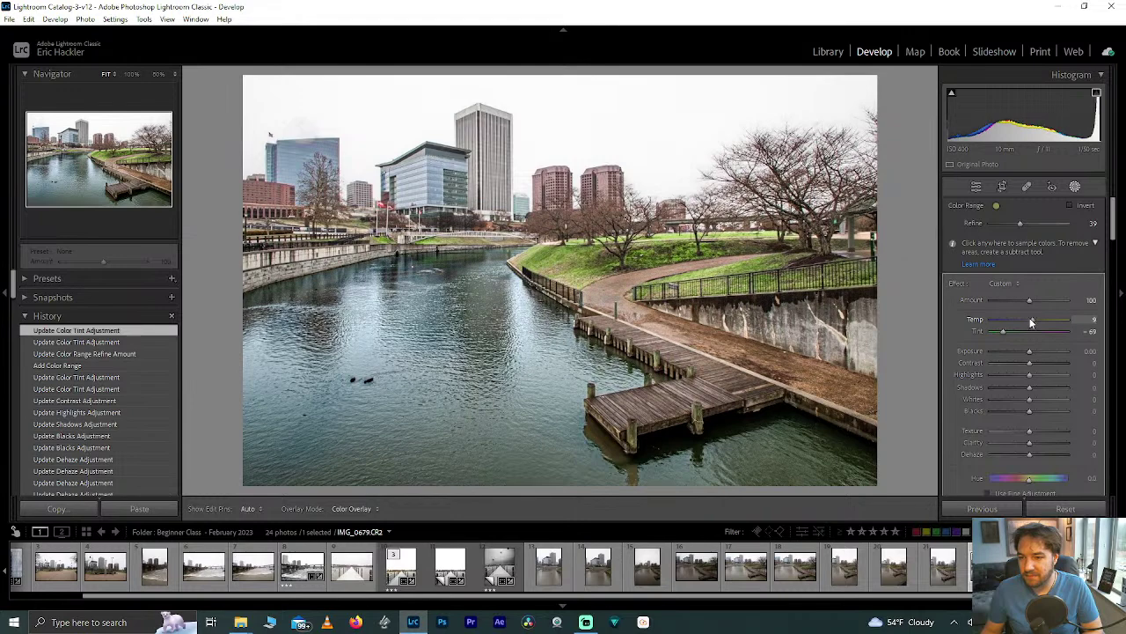
double_click(973, 319)
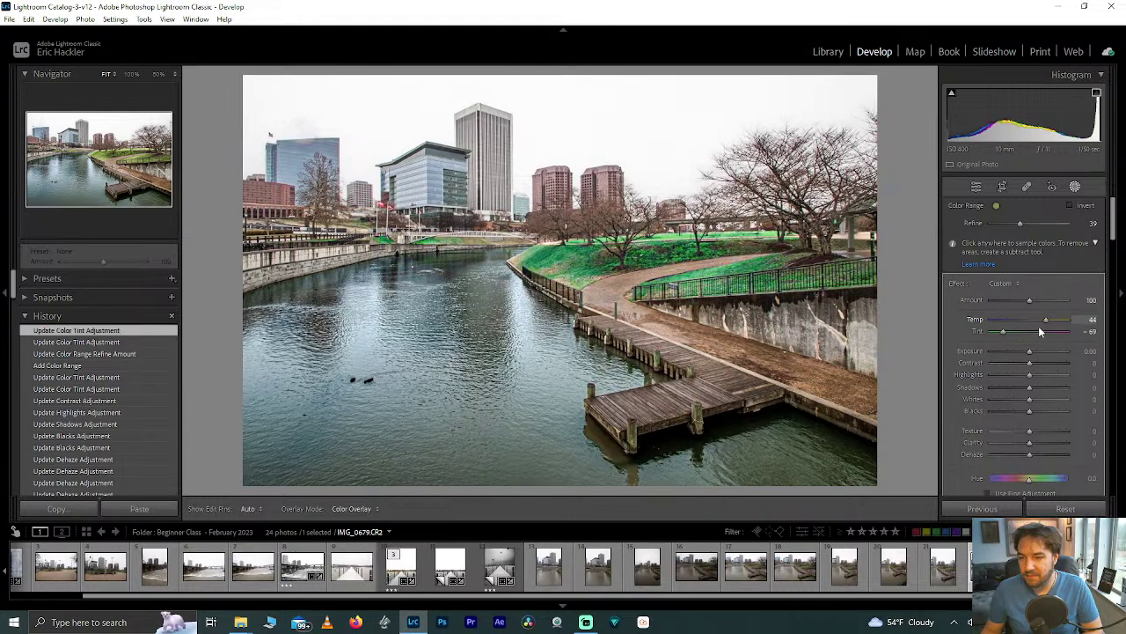
drag(1026, 320, 1017, 323)
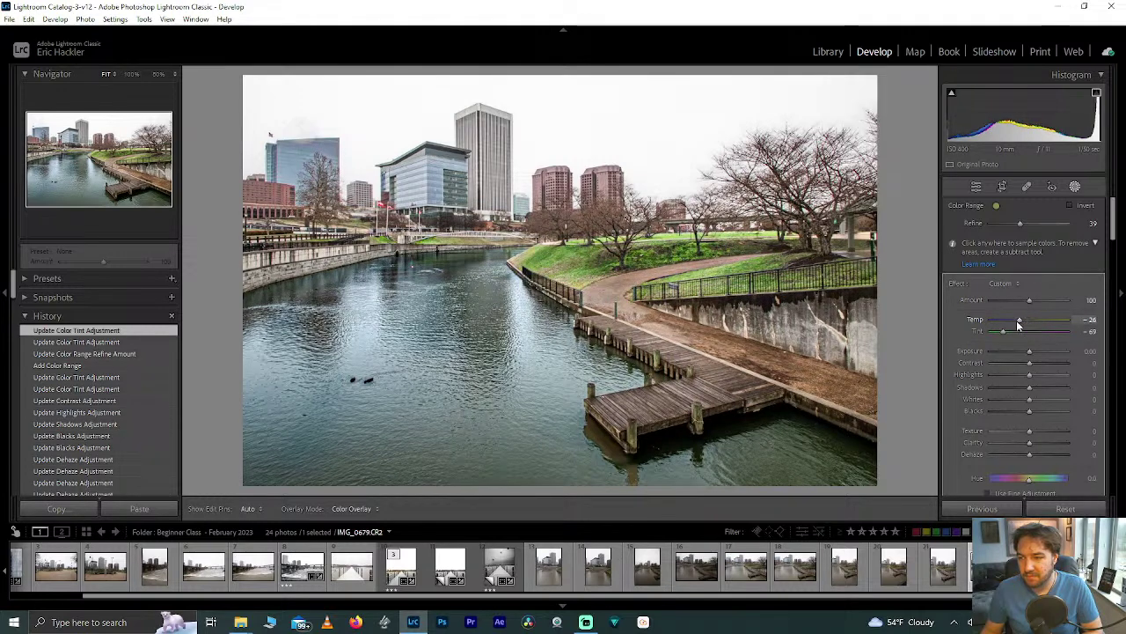
double_click(1017, 320)
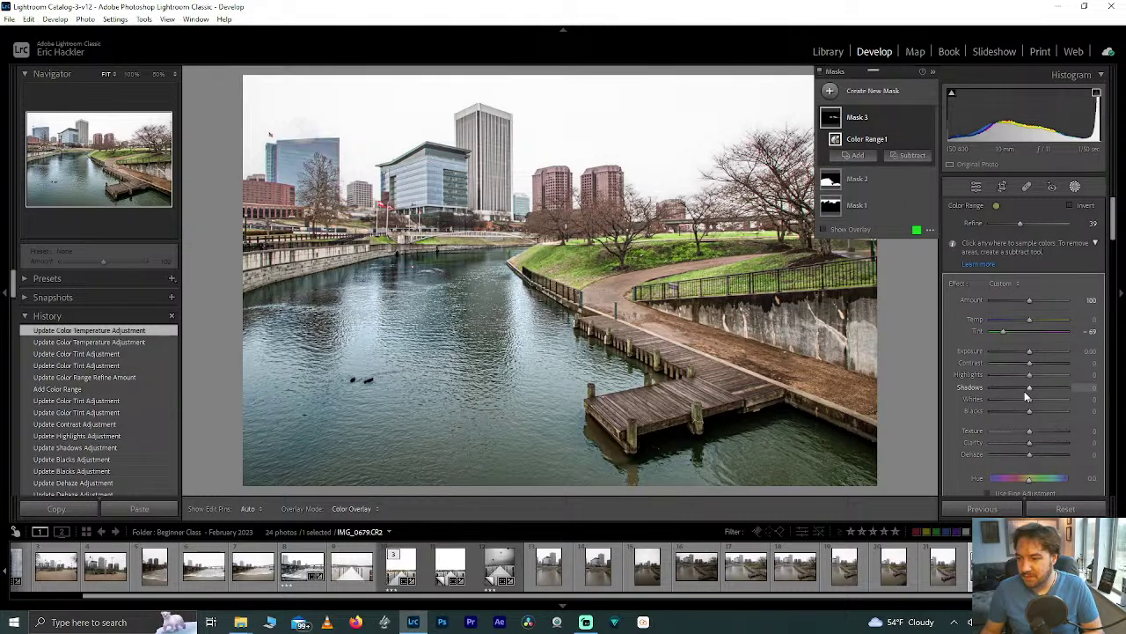
Try the grass mask's Shadows at 26 and test a Saturation change, resetting Saturation to 0
drag(1029, 394, 1034, 426)
scroll(1015, 458, down, 3)
double_click(1033, 423)
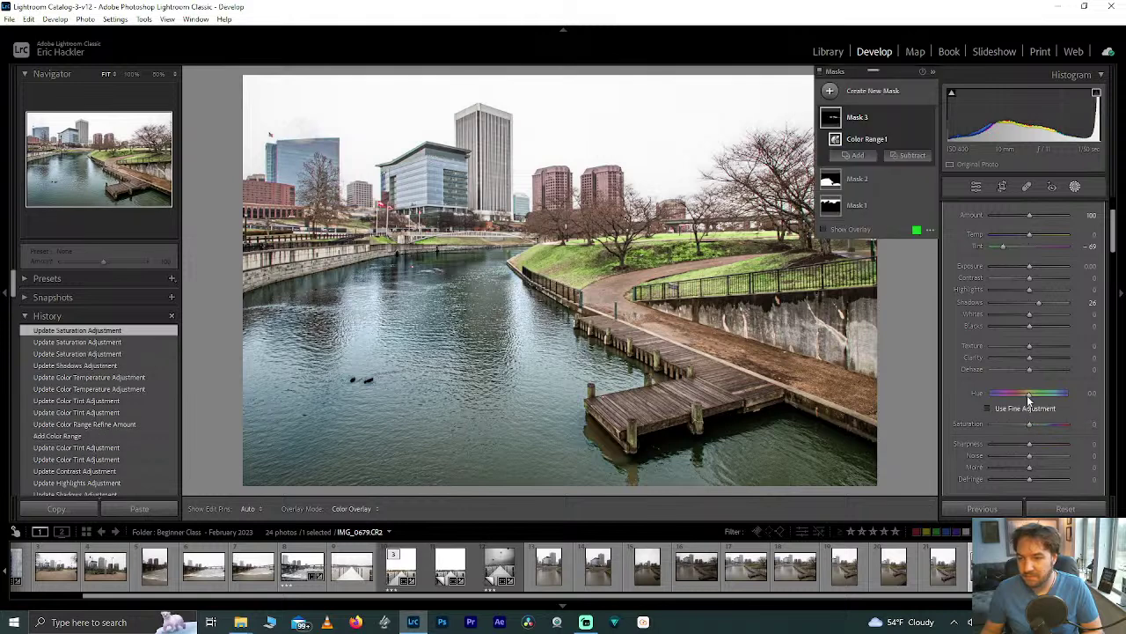
Compare the photo with the grass mask hidden and shown again
scroll(1015, 373, up, 2)
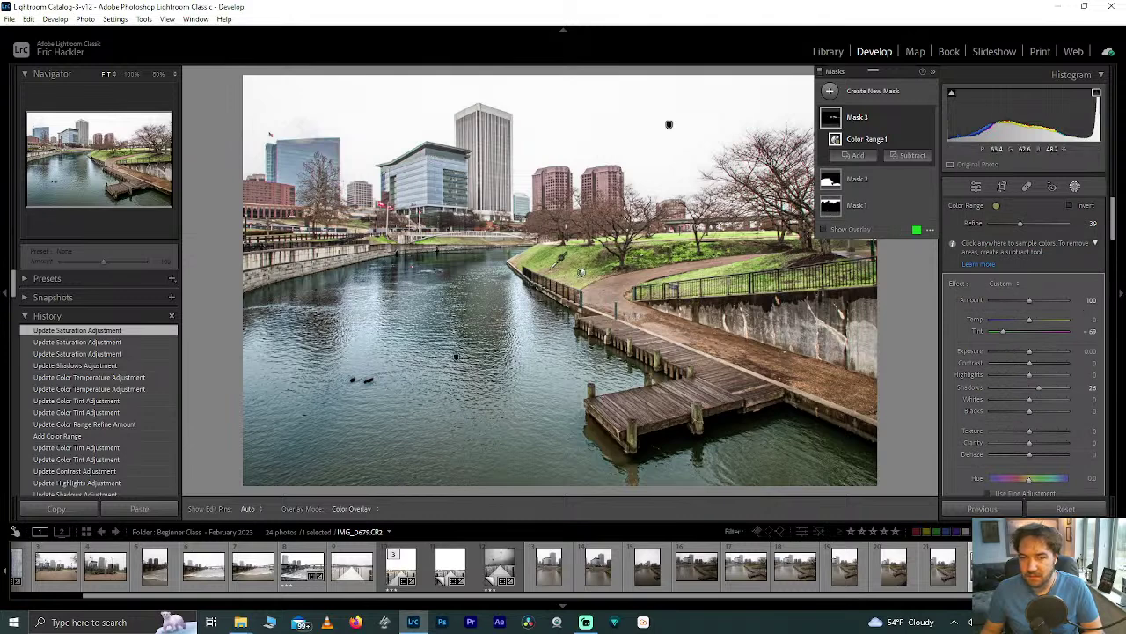
click(927, 119)
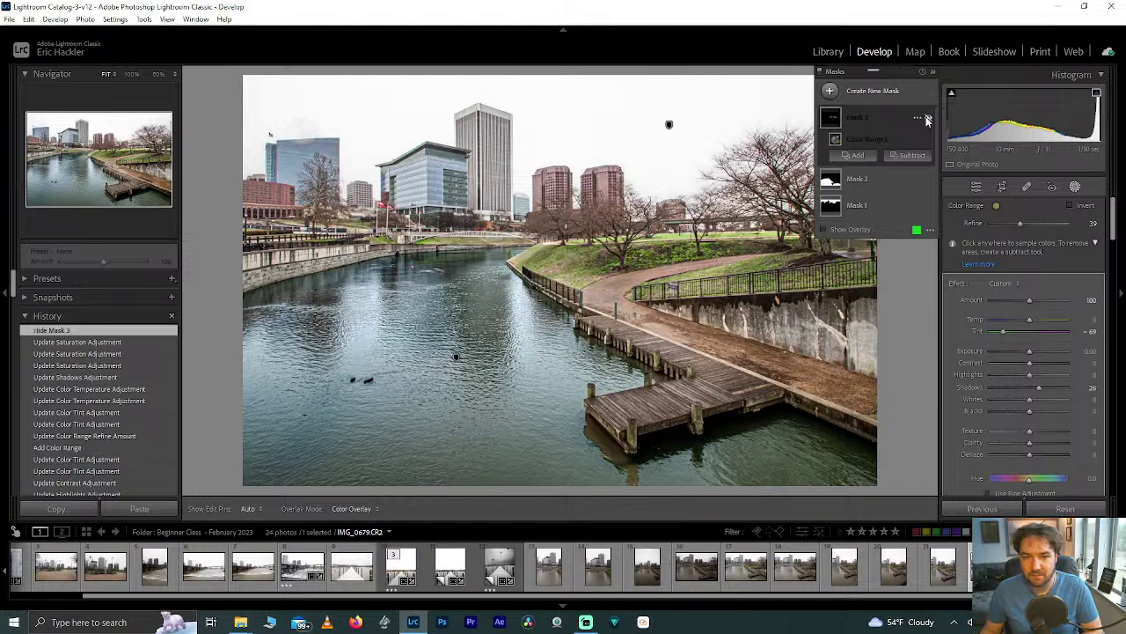
click(928, 119)
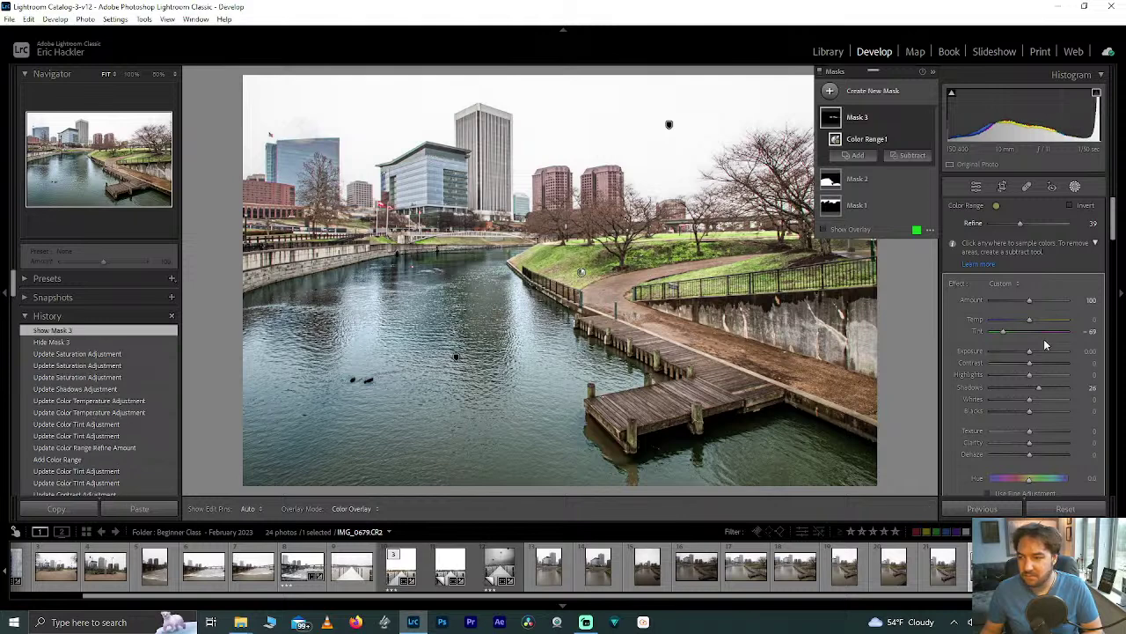
Set the grass mask's Shadows to 12, try Highlights at 100 and reset Highlights to 0
double_click(1040, 389)
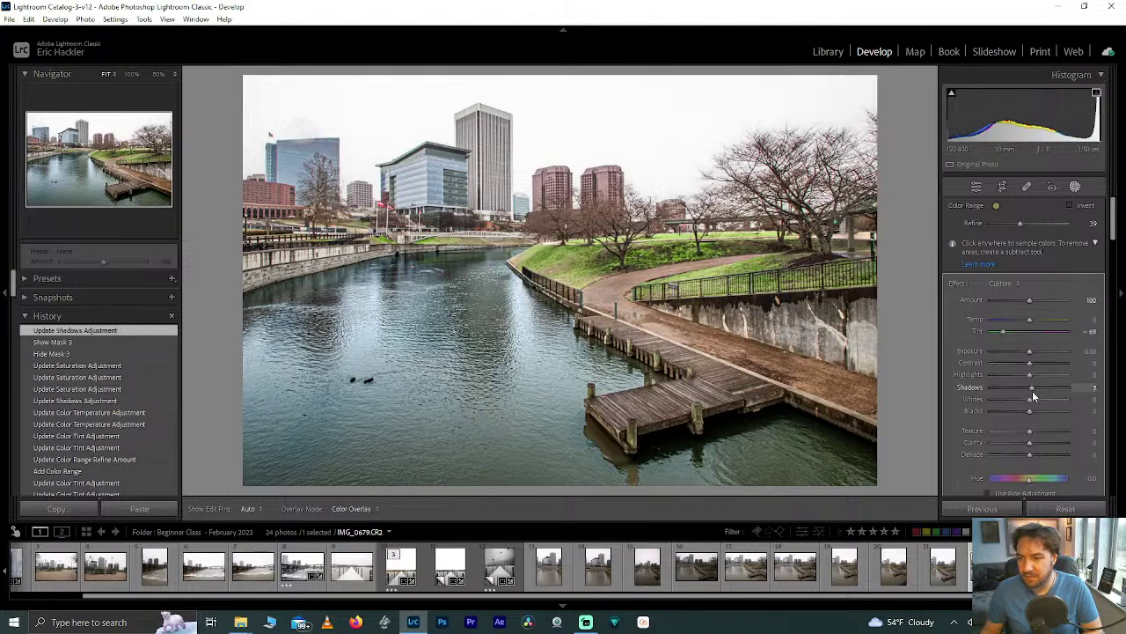
drag(1029, 374, 1079, 376)
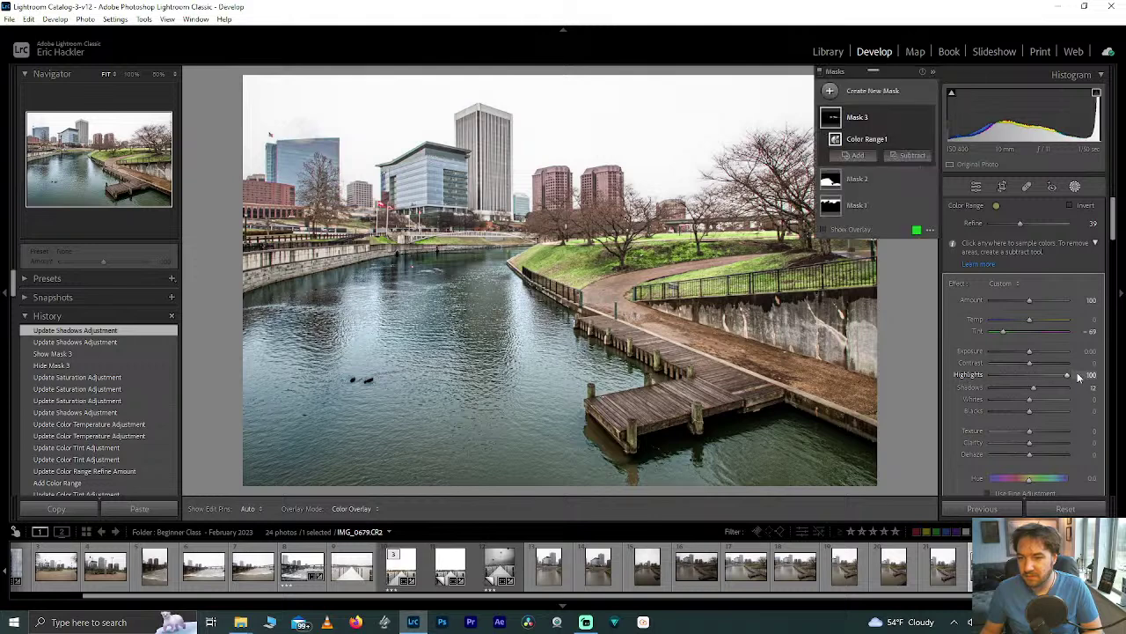
double_click(1070, 375)
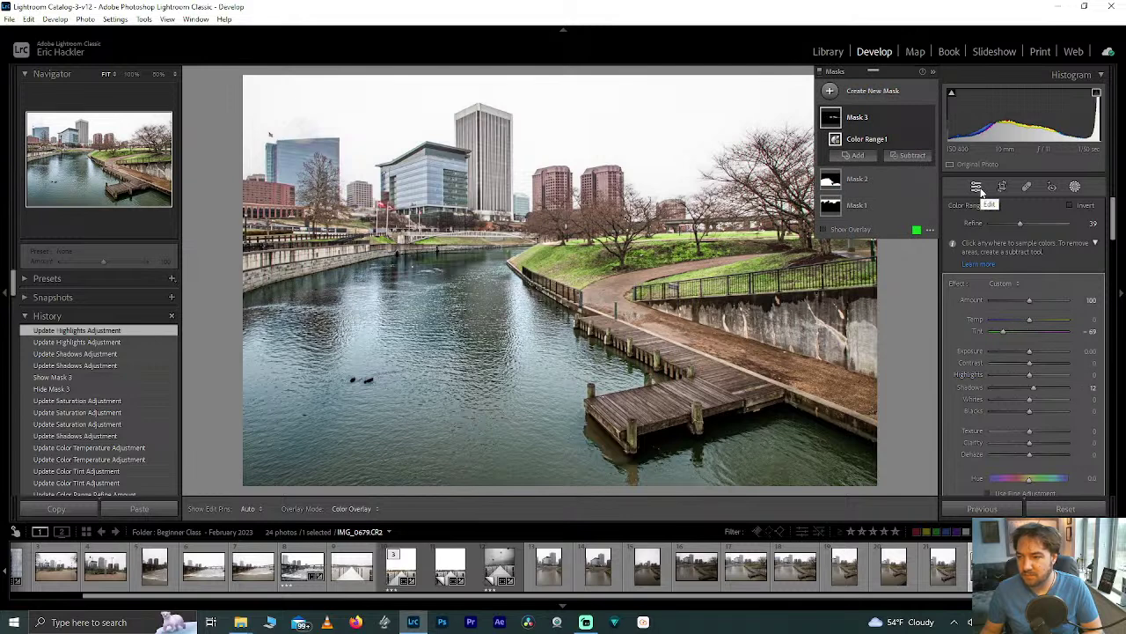
Set the grass mask's Refine amount to 78 and show its overlay
drag(1018, 224, 1108, 230)
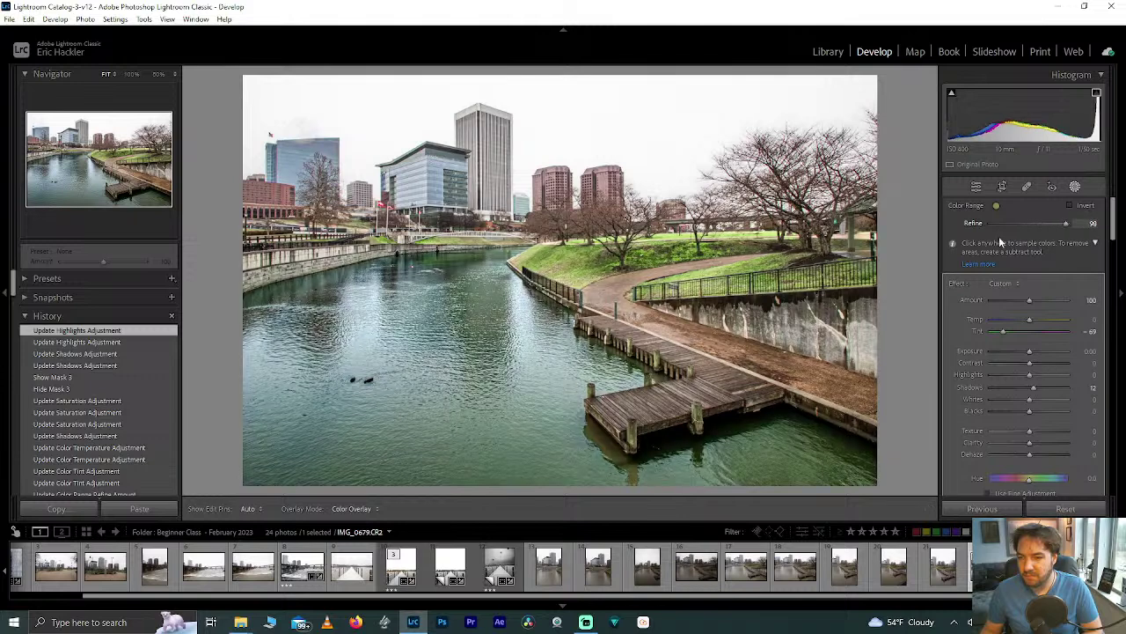
mouse_move(1053, 241)
mouse_down()
mouse_move(1037, 238)
mouse_move(1051, 240)
mouse_up()
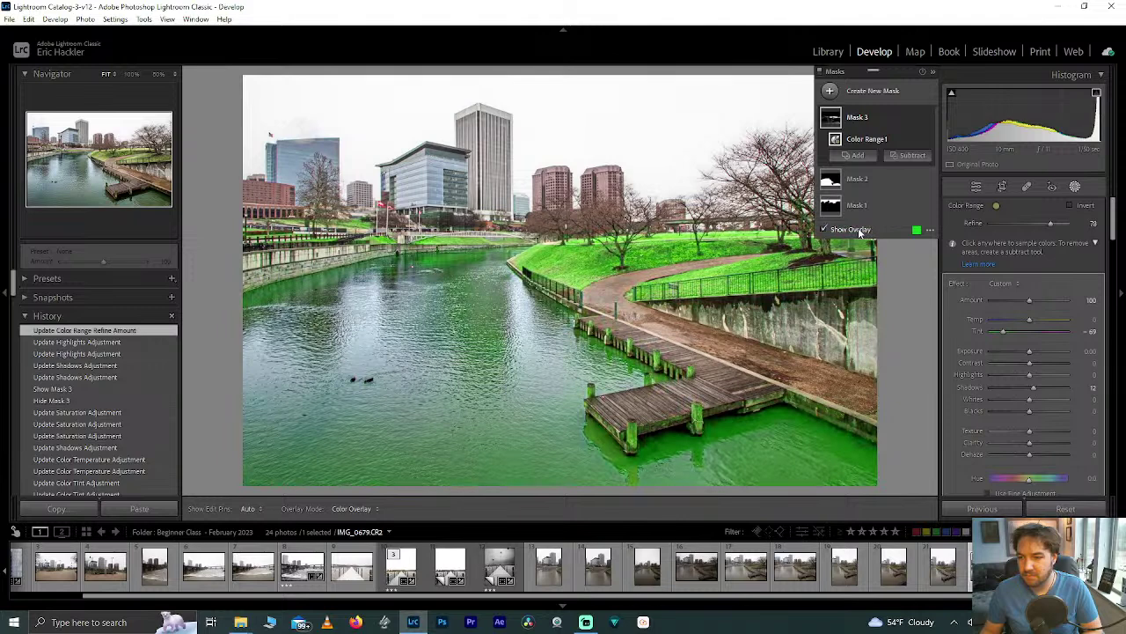
Subtract the river water, dock and retaining wall from the grass mask with a brush, reducing its size from 24 to 14 for the edges
click(910, 155)
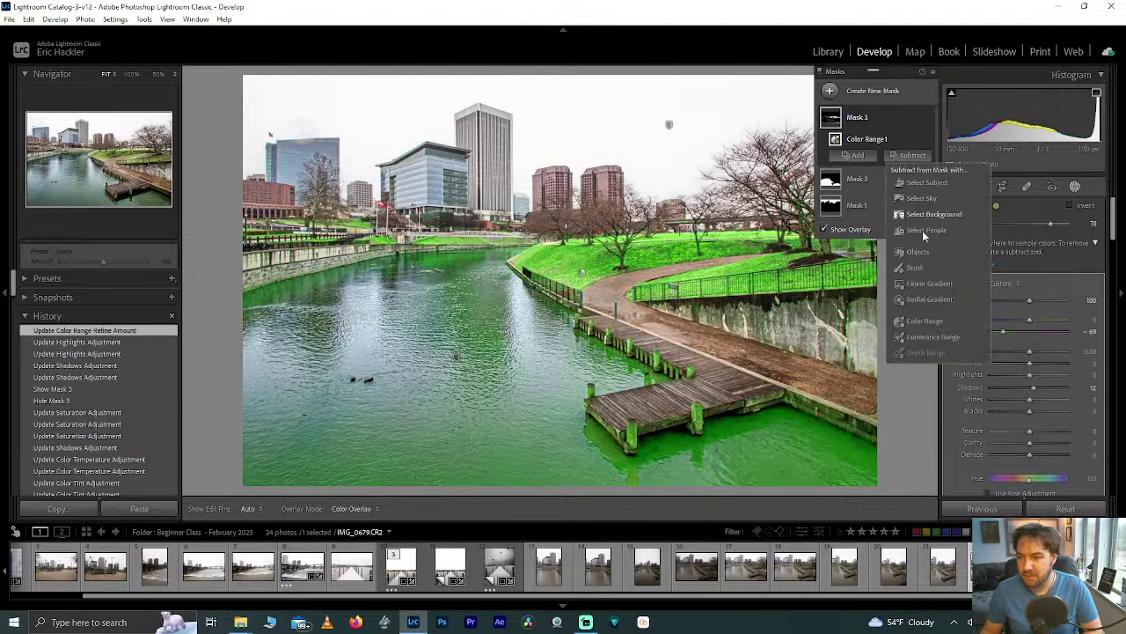
click(915, 268)
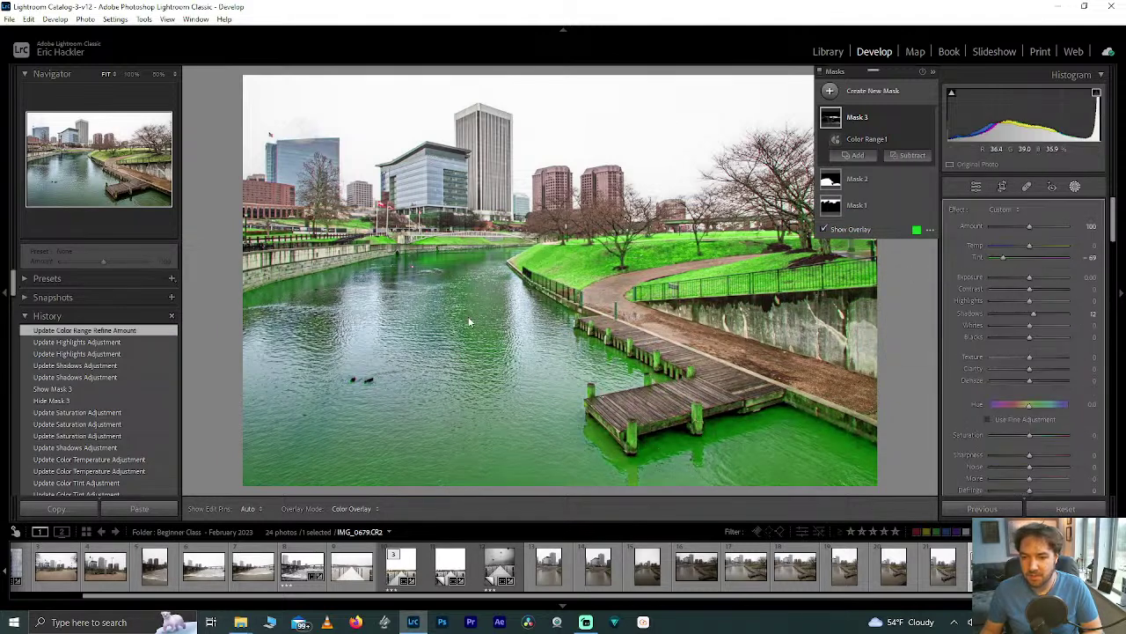
scroll(449, 308, up, 5)
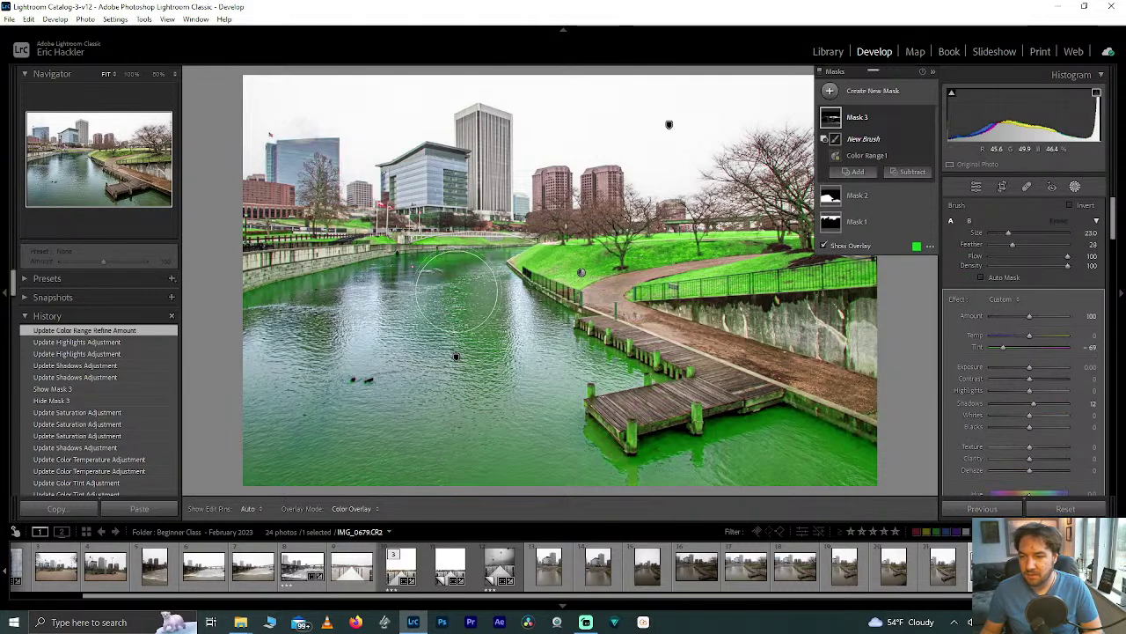
key(h)
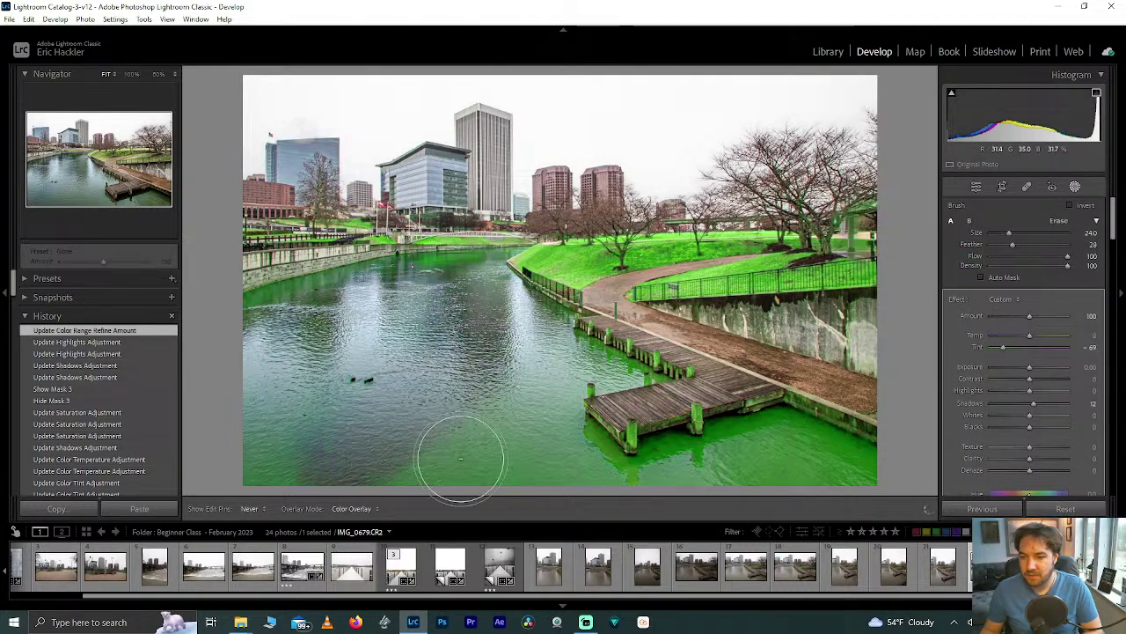
mouse_move(291, 447)
mouse_down()
mouse_move(279, 474)
mouse_move(286, 340)
mouse_move(348, 329)
mouse_move(383, 422)
mouse_move(467, 421)
mouse_move(518, 452)
mouse_move(538, 440)
mouse_move(567, 474)
mouse_move(621, 489)
mouse_move(710, 494)
mouse_move(780, 473)
mouse_move(661, 392)
mouse_move(624, 417)
mouse_move(561, 430)
mouse_move(615, 437)
mouse_move(580, 399)
mouse_move(649, 427)
mouse_move(812, 440)
mouse_move(875, 467)
mouse_move(756, 420)
mouse_move(738, 399)
mouse_move(524, 345)
mouse_move(535, 351)
mouse_move(536, 409)
mouse_move(635, 465)
mouse_move(662, 457)
mouse_up()
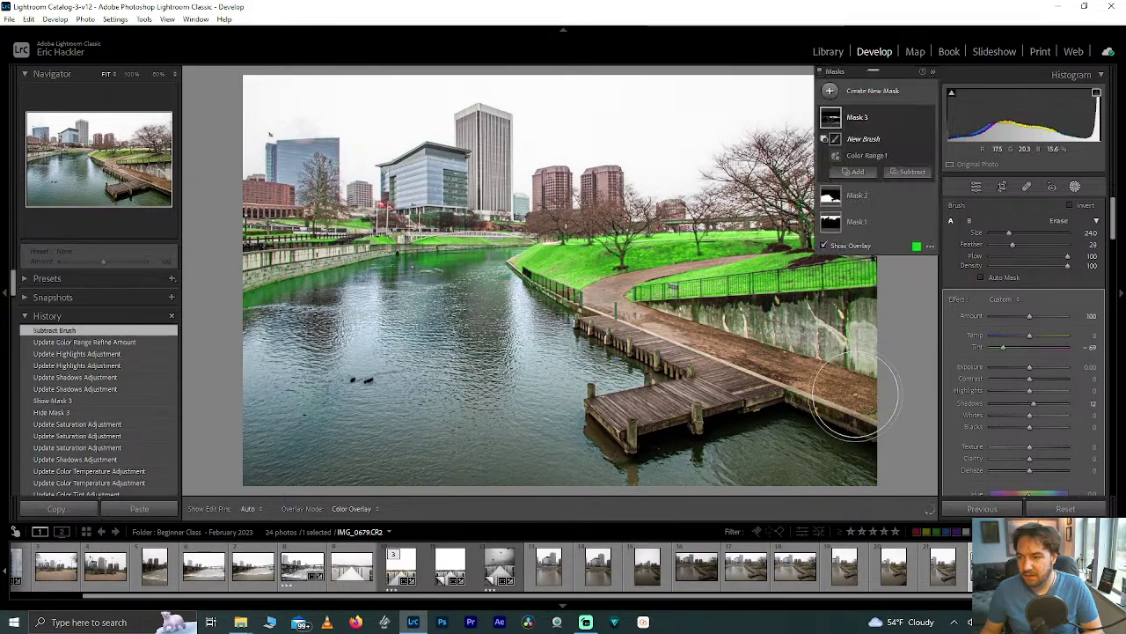
mouse_move(837, 352)
mouse_down()
mouse_move(776, 368)
mouse_move(853, 347)
mouse_move(735, 365)
mouse_move(660, 355)
mouse_up()
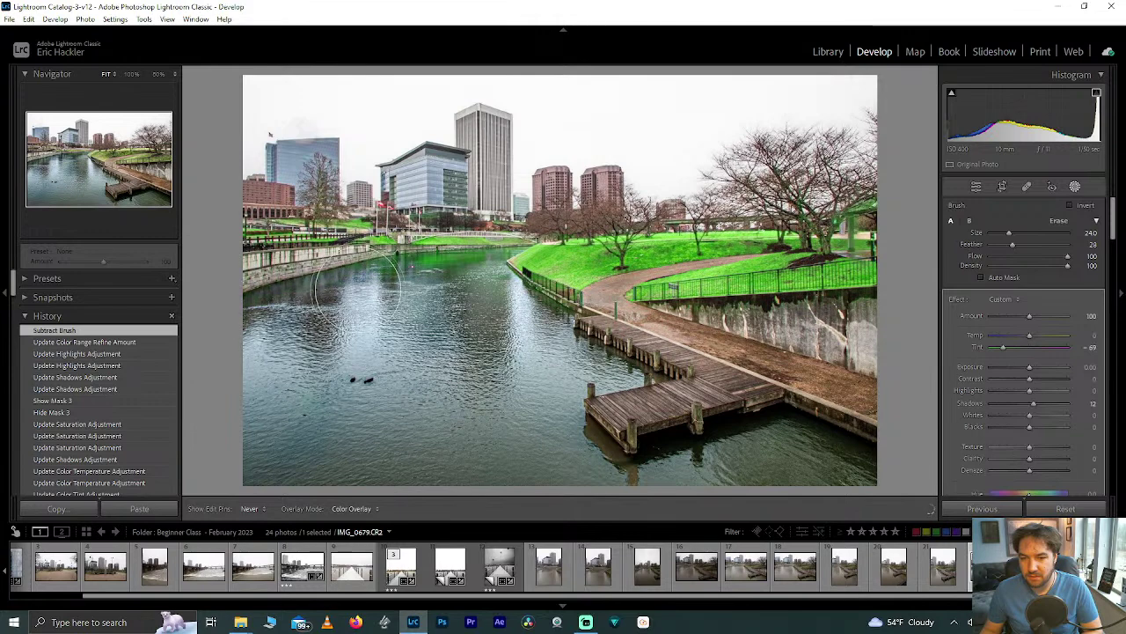
mouse_move(392, 291)
mouse_down()
mouse_move(440, 294)
mouse_move(297, 446)
mouse_move(367, 390)
mouse_up()
scroll(366, 392, down, 3)
scroll(477, 276, down, 3)
key(h)
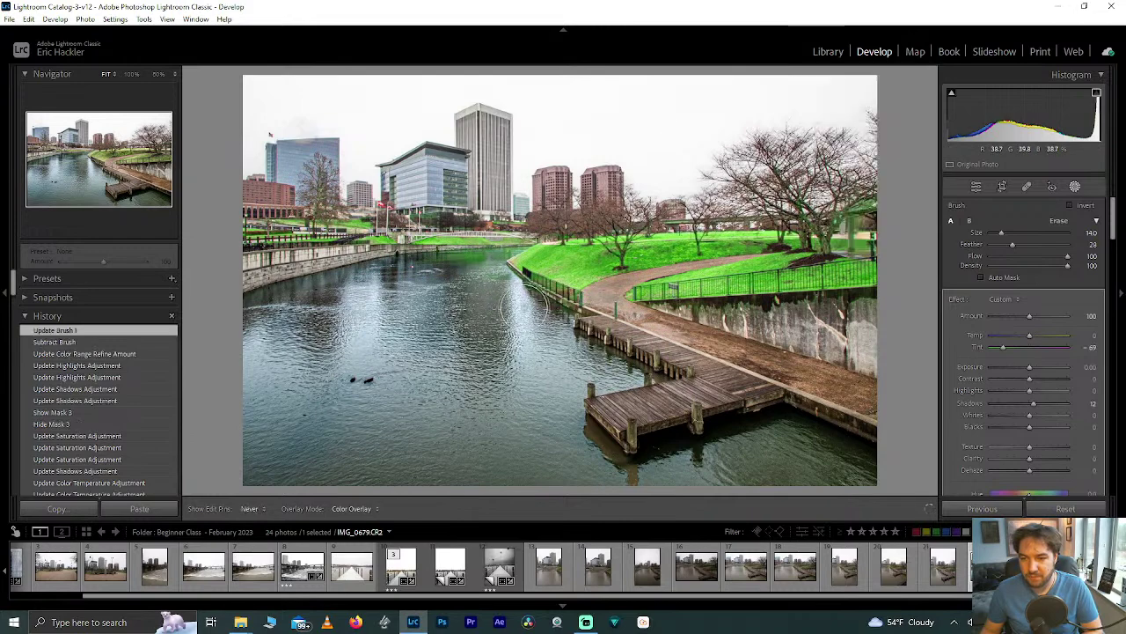
key(h)
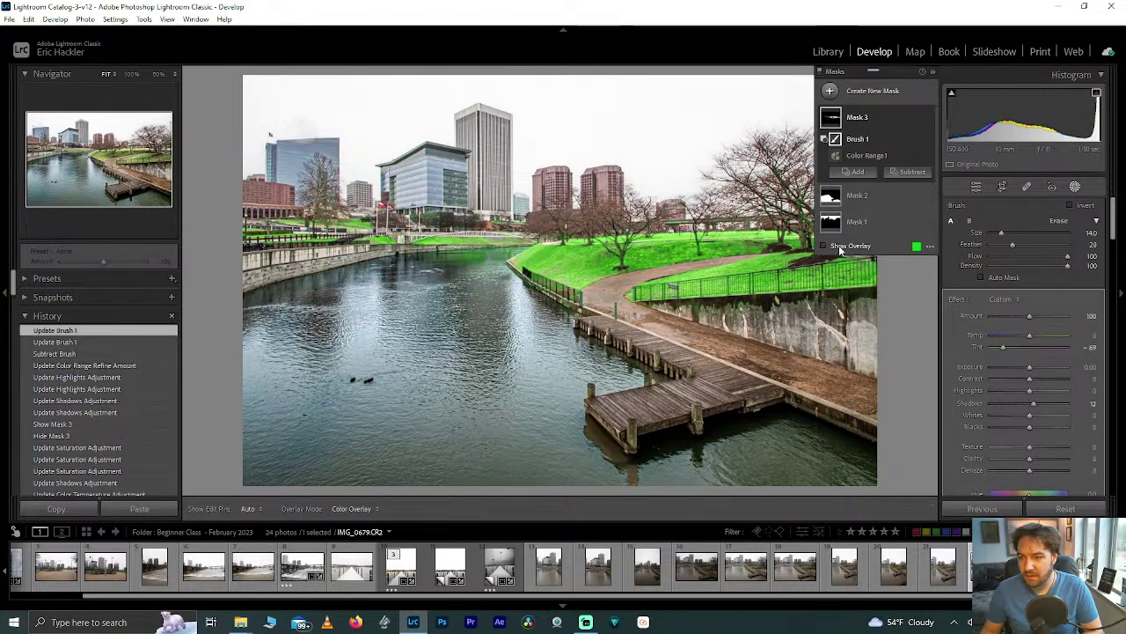
Check the grass mask with its overlay on and off, leave the overlay hidden, and set Shadows to 5
click(838, 244)
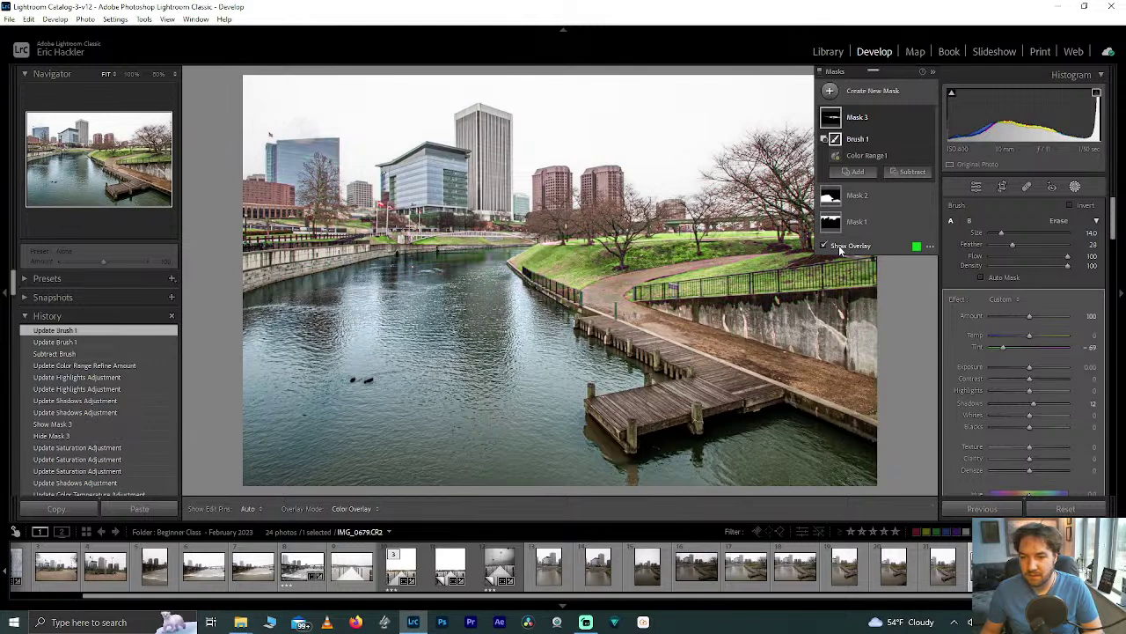
click(839, 245)
click(826, 246)
mouse_move(1033, 406)
mouse_down()
mouse_move(1087, 402)
mouse_move(1033, 409)
mouse_up()
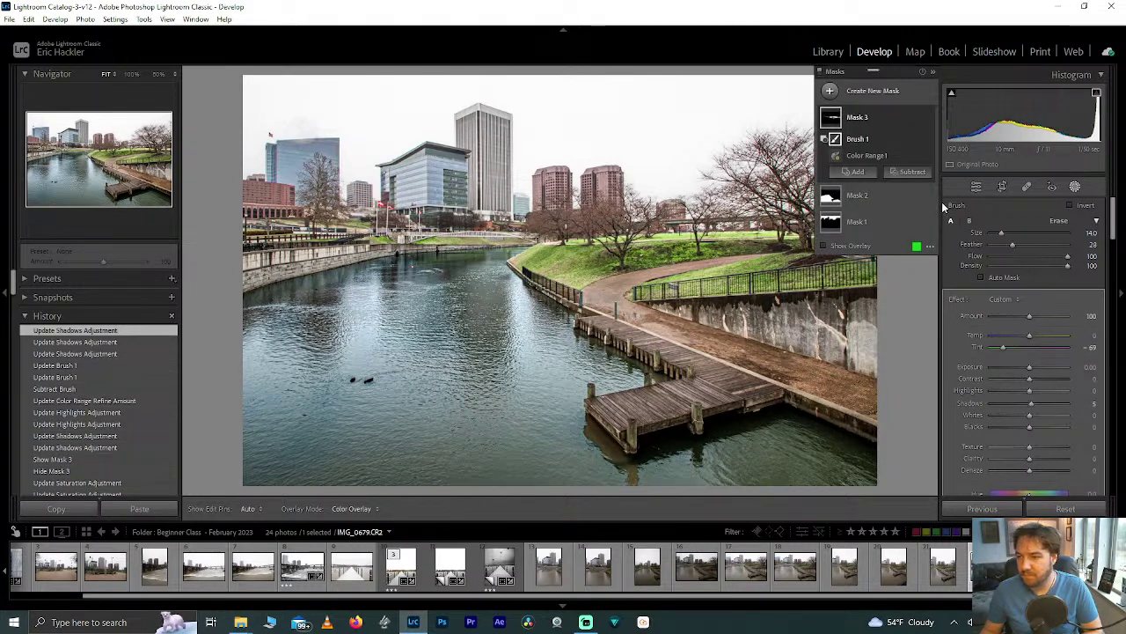
Select the water mask and compare the photo with it hidden and shown again
click(880, 195)
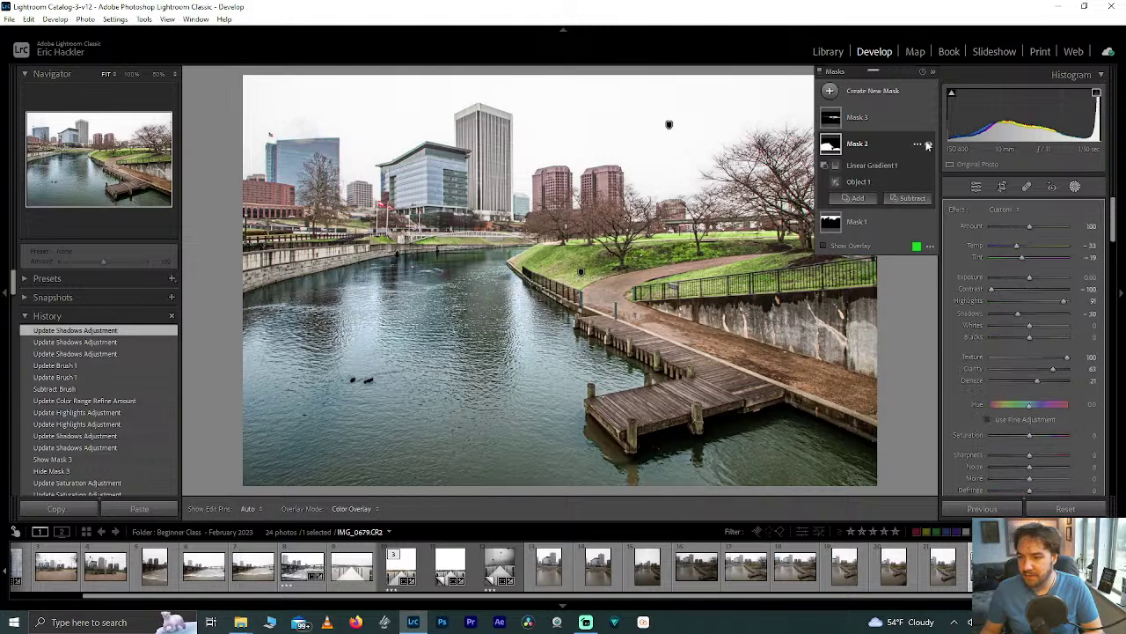
click(927, 145)
click(927, 145)
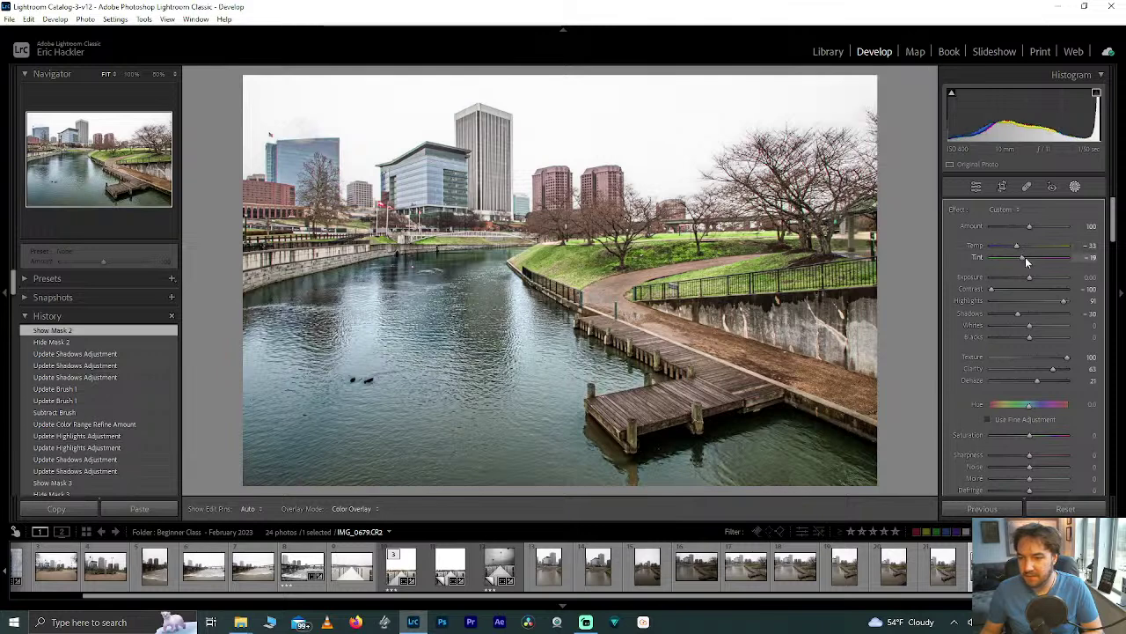
Try the water mask's Tint at -46 and at 0, and undo both changes
drag(1028, 259, 1012, 264)
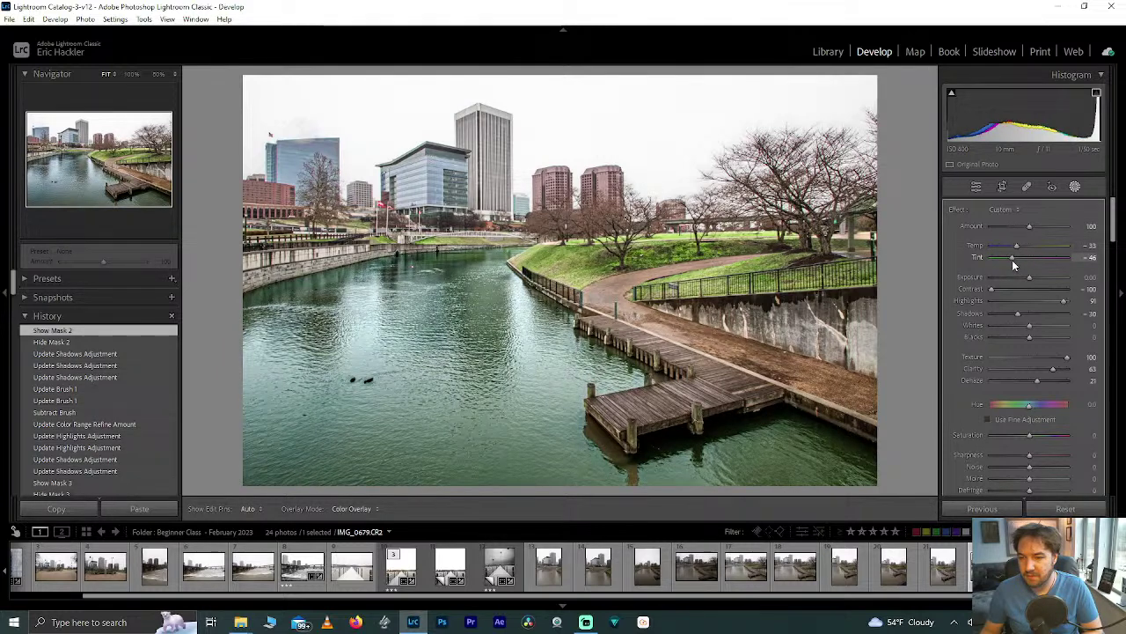
double_click(1012, 263)
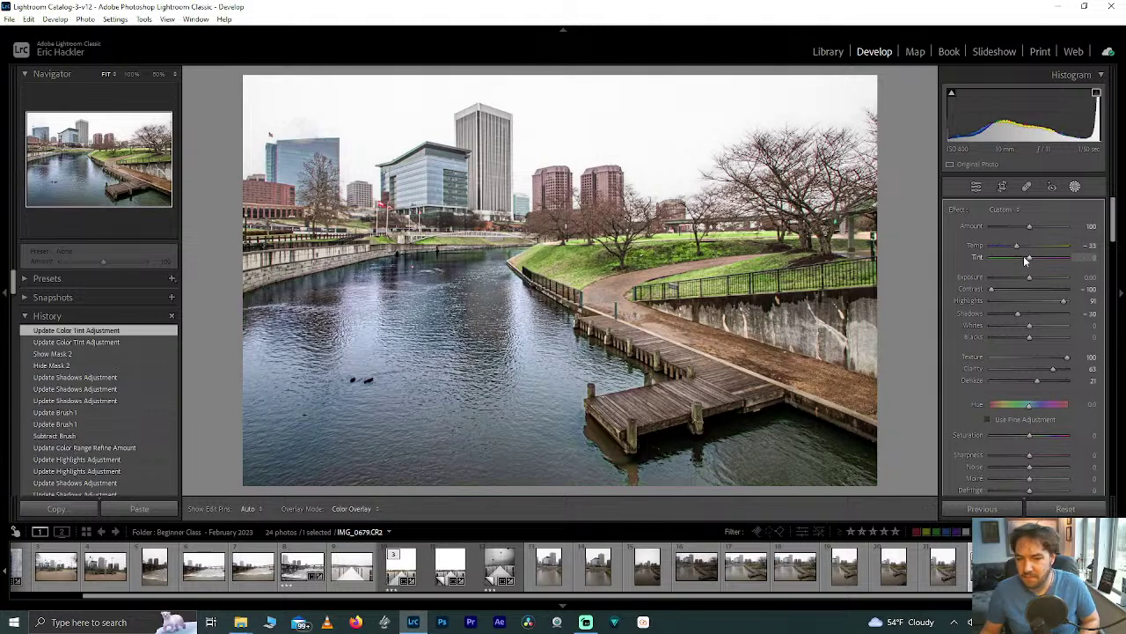
key(ctrl+z)
key(ctrl+z)
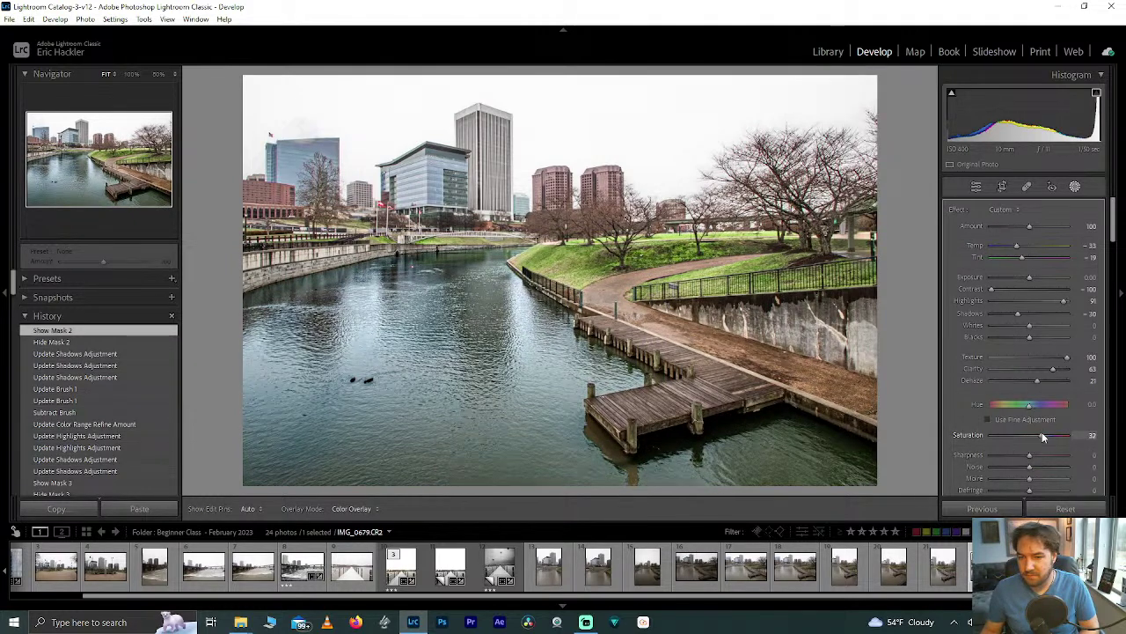
Try the water mask's Saturation at 58 and reset it to 0
mouse_move(1044, 438)
mouse_down()
mouse_move(1086, 440)
mouse_move(1053, 448)
mouse_up()
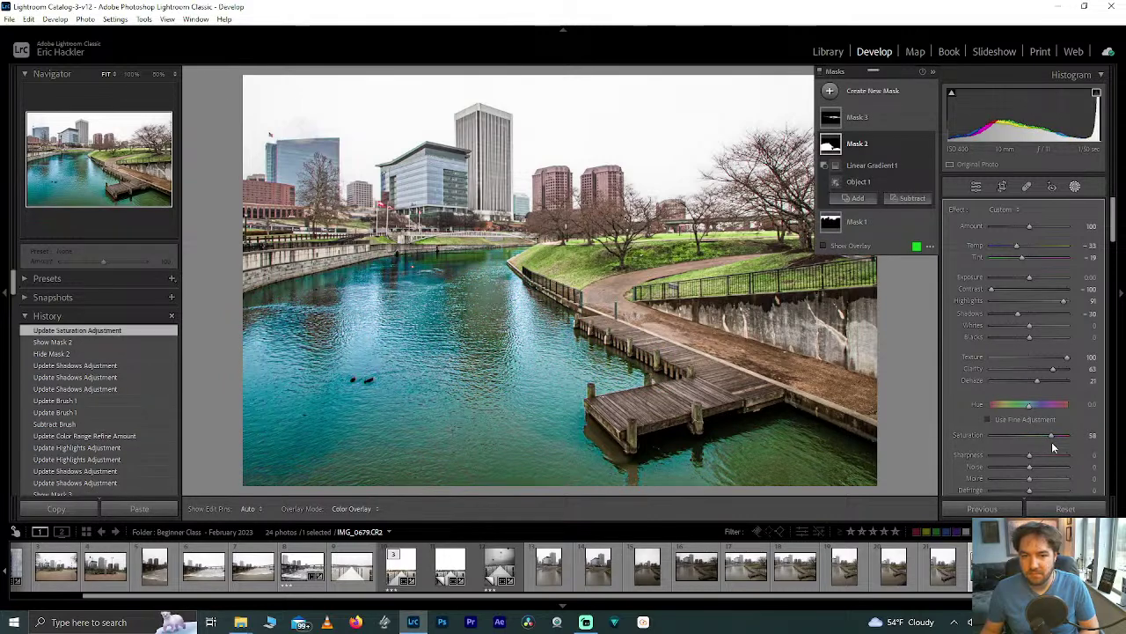
drag(1052, 444, 1050, 441)
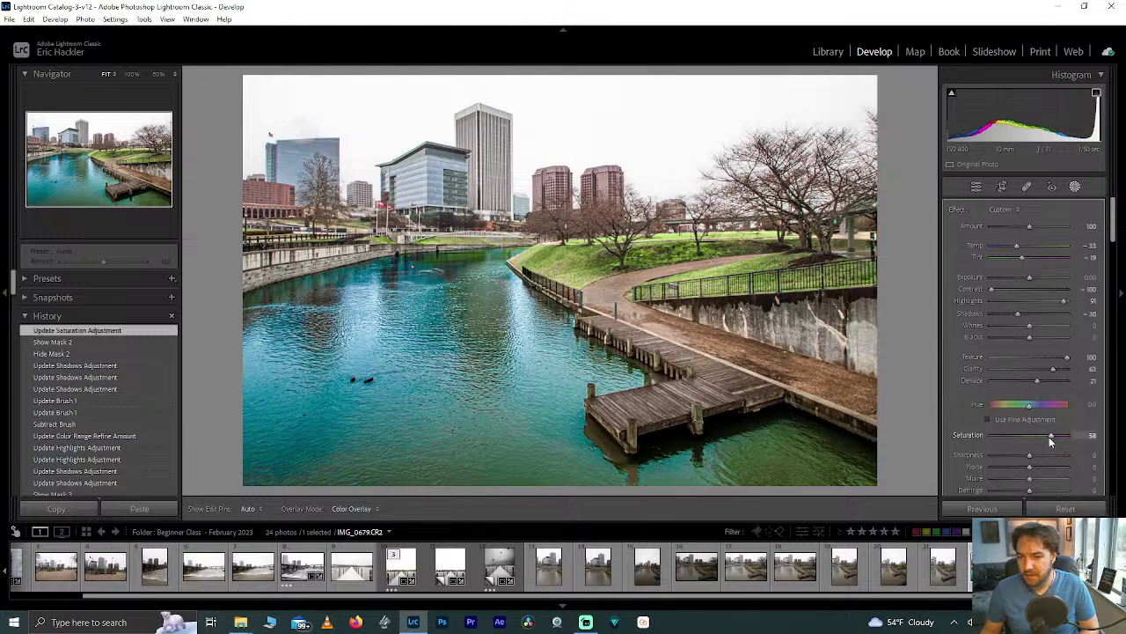
double_click(1049, 440)
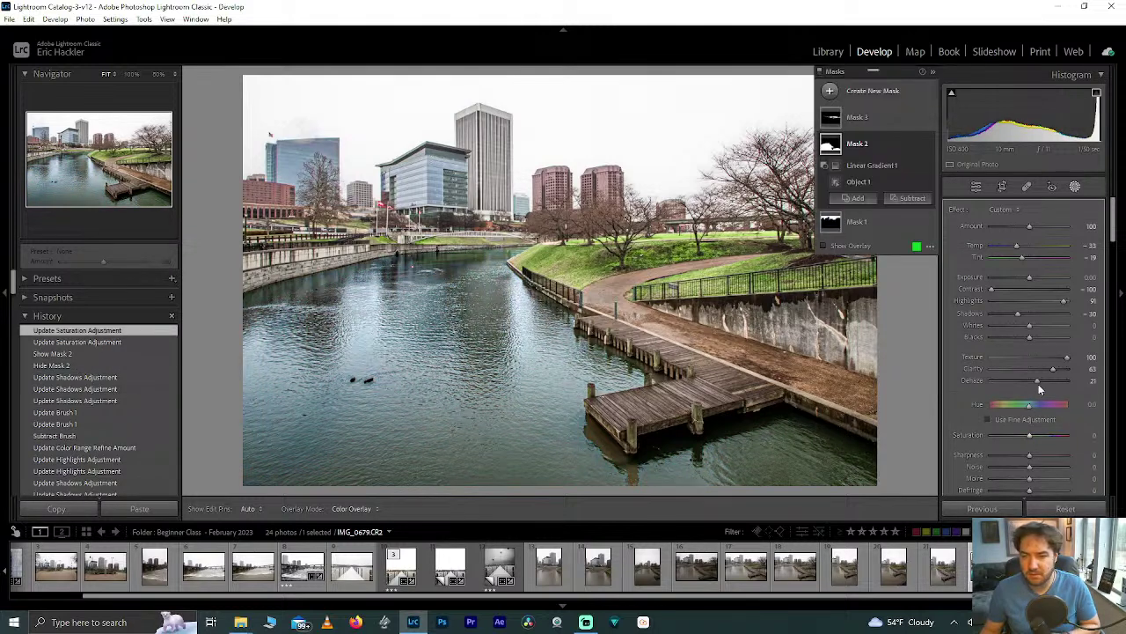
Set the water mask's Tint to -35 and Saturation to 43, and return to the global edit settings
drag(1017, 246, 1019, 257)
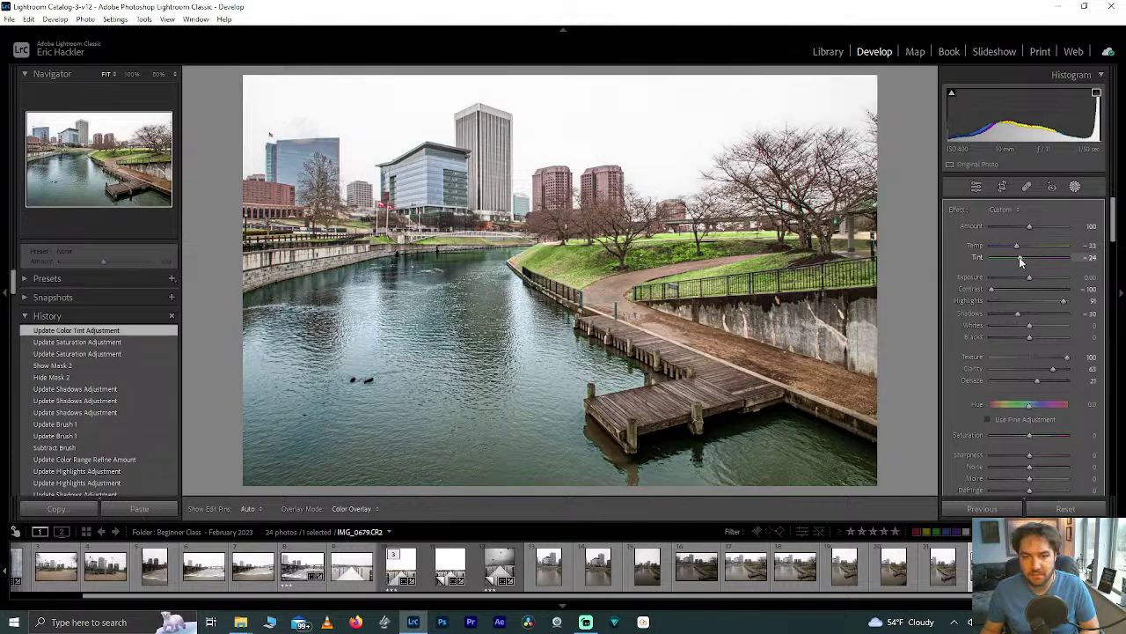
drag(1019, 257, 1016, 256)
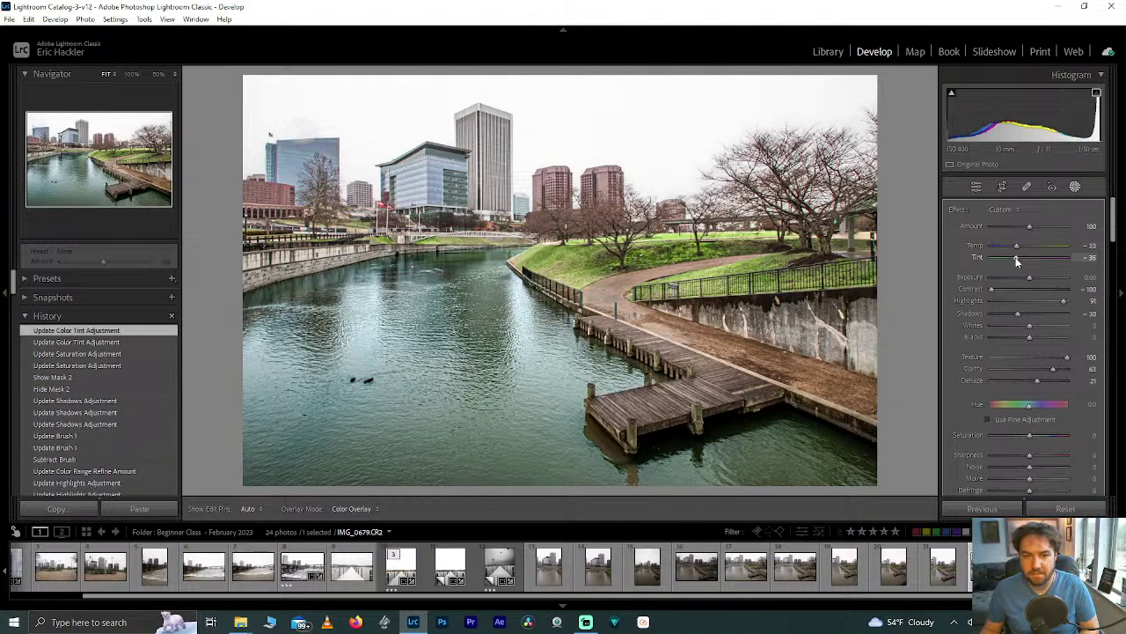
drag(1027, 434, 1032, 436)
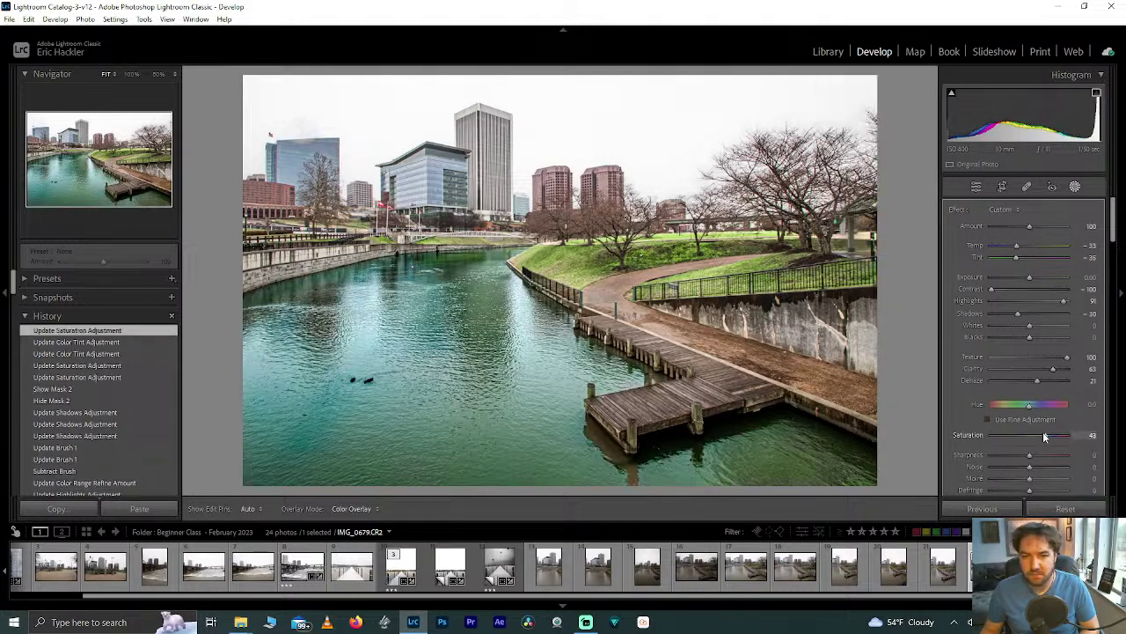
click(976, 185)
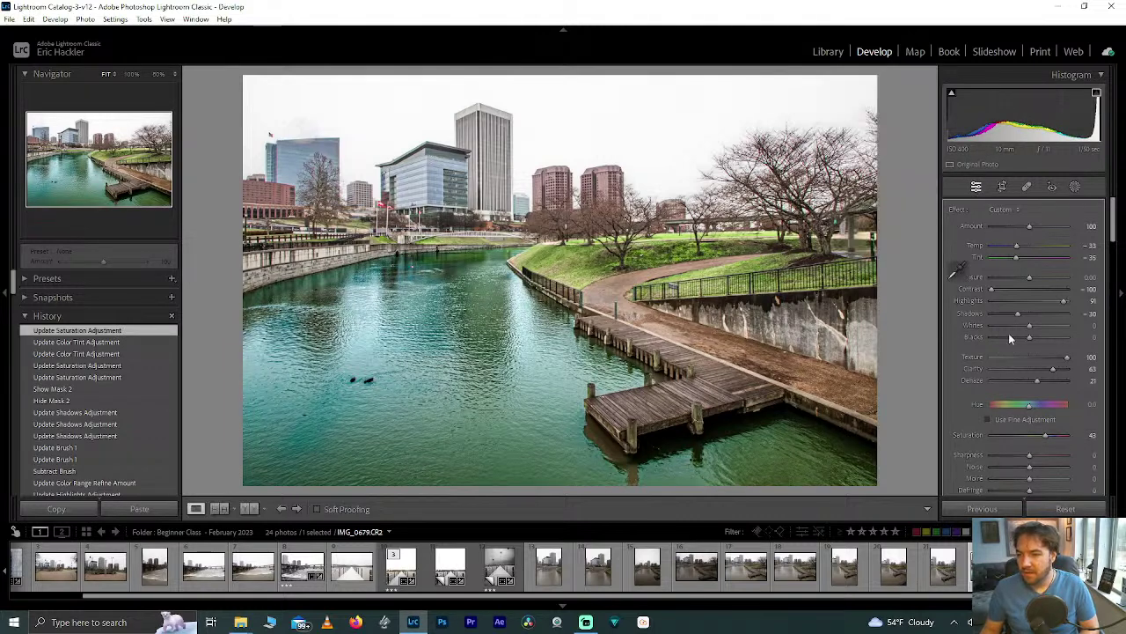
Create a new Objects mask covering the wooden dock and its adjoining boardwalk, using a brush size of 15
scroll(1008, 333, down, 5)
scroll(1009, 338, down, 2)
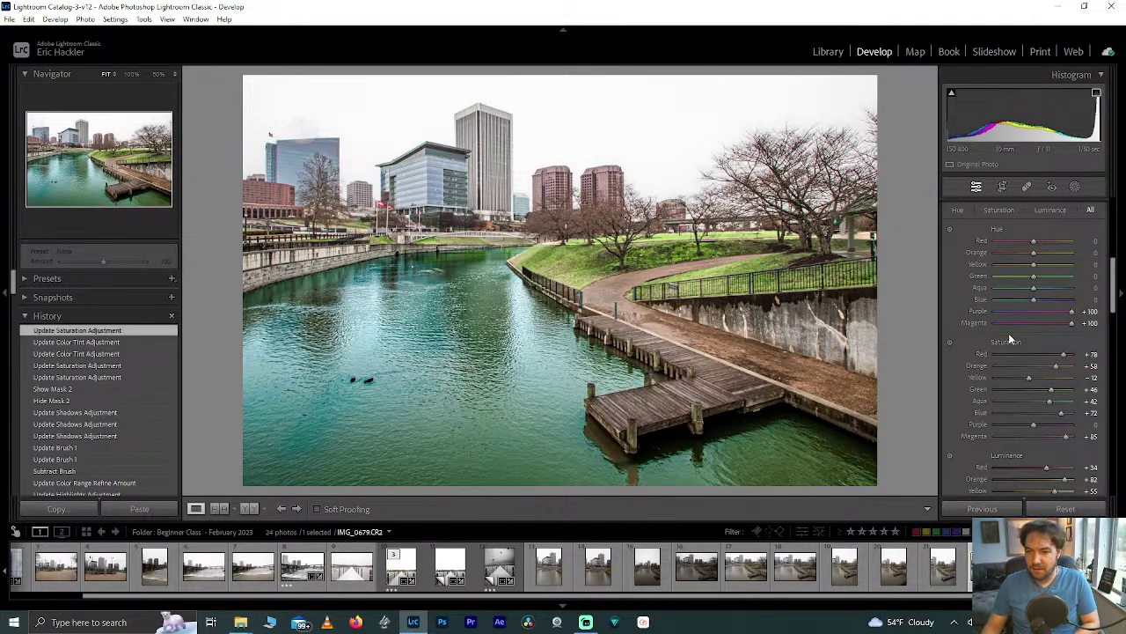
click(1075, 187)
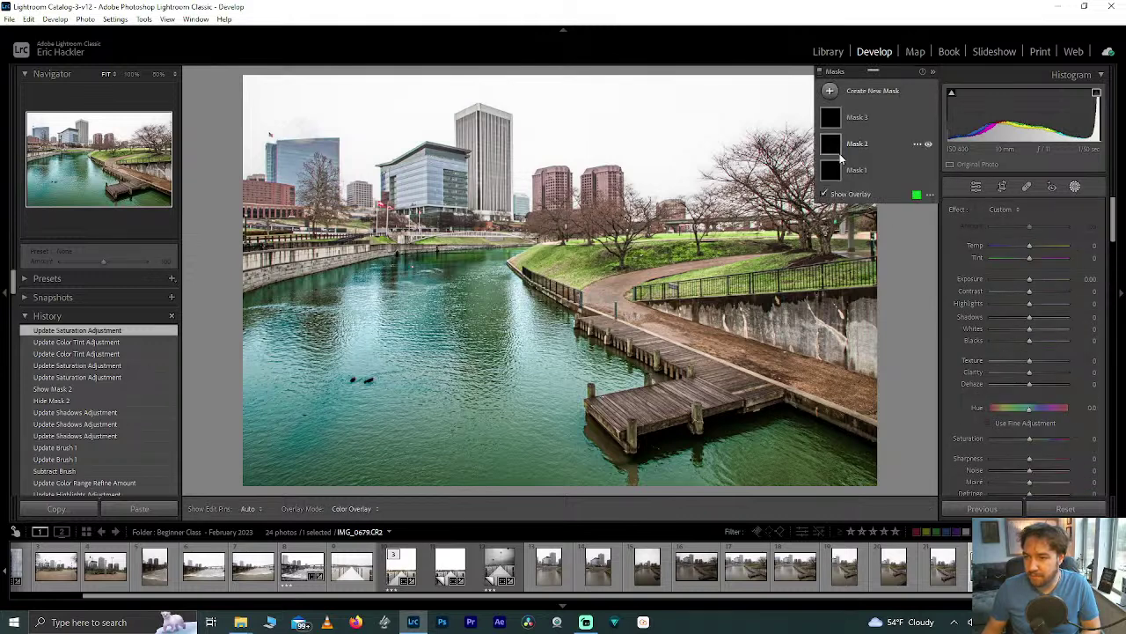
click(872, 92)
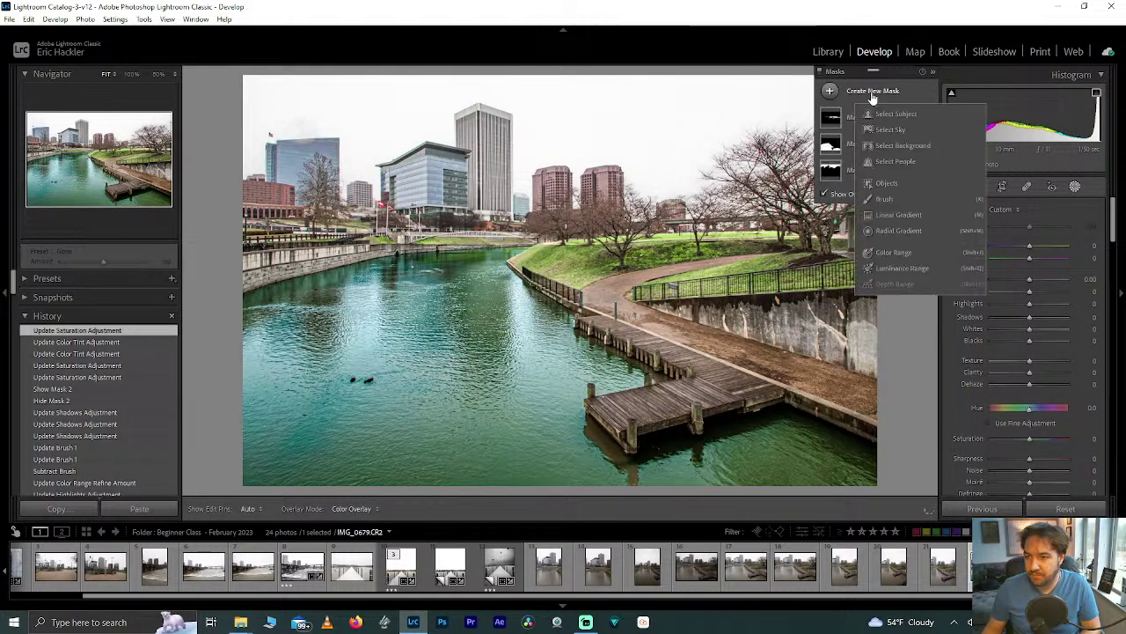
click(880, 182)
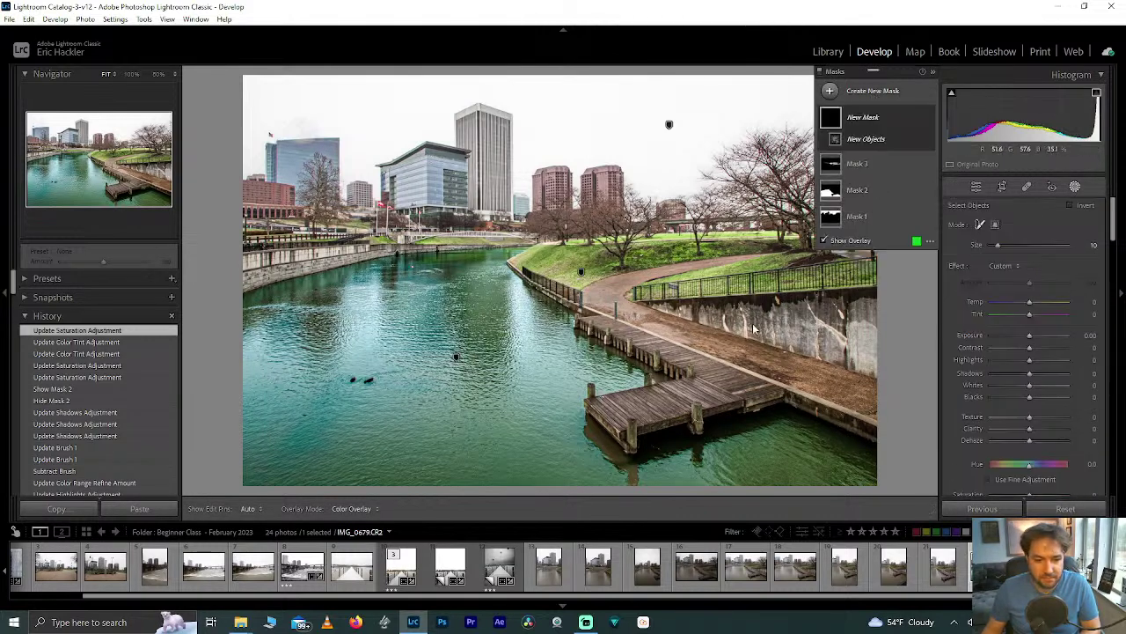
scroll(639, 317, up, 1)
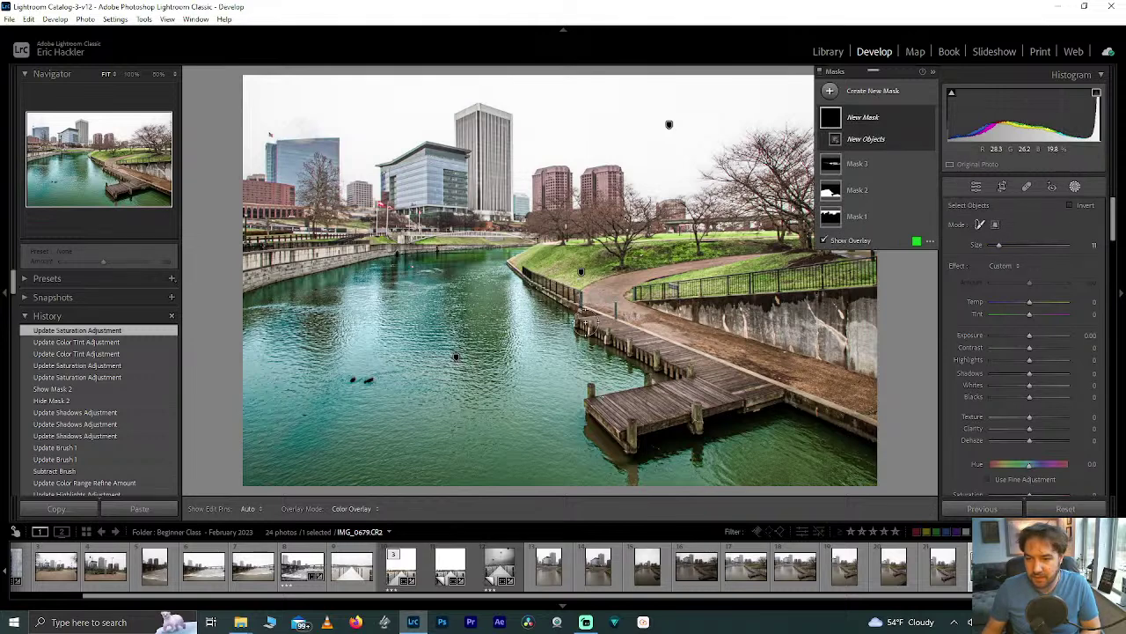
scroll(579, 322, up, 3)
mouse_move(579, 323)
mouse_down()
mouse_move(597, 320)
mouse_move(782, 401)
mouse_up()
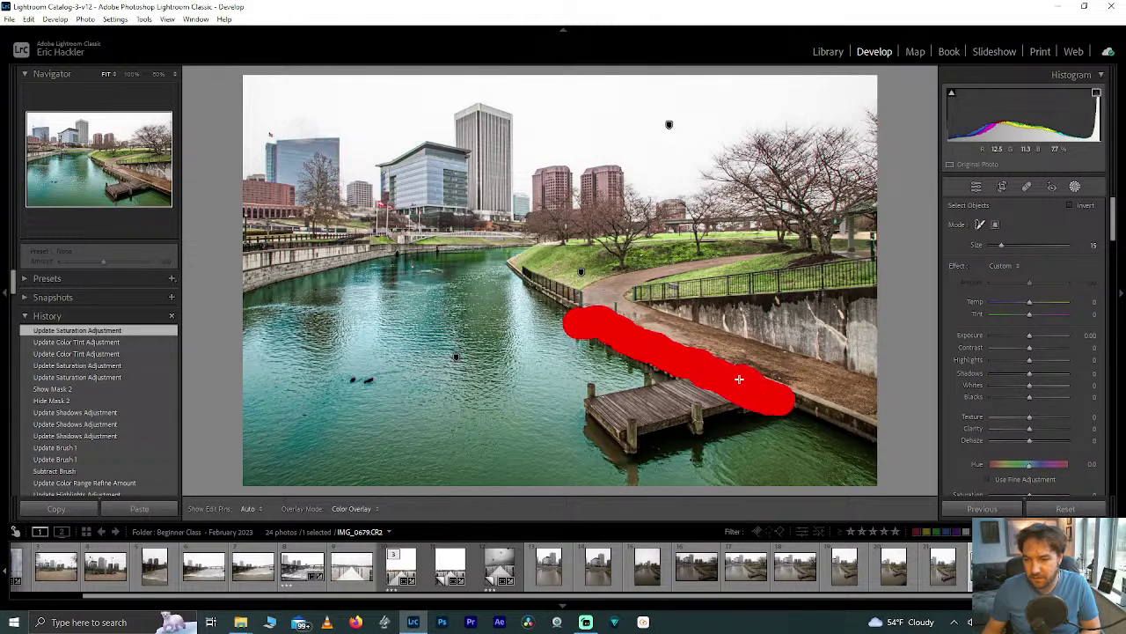
mouse_move(667, 351)
mouse_down()
mouse_move(582, 402)
mouse_move(669, 375)
mouse_move(732, 401)
mouse_move(629, 430)
mouse_move(610, 429)
mouse_move(600, 407)
mouse_move(638, 414)
mouse_move(687, 393)
mouse_move(701, 413)
mouse_move(699, 429)
mouse_move(619, 442)
mouse_move(591, 407)
mouse_up()
drag(708, 421, 727, 424)
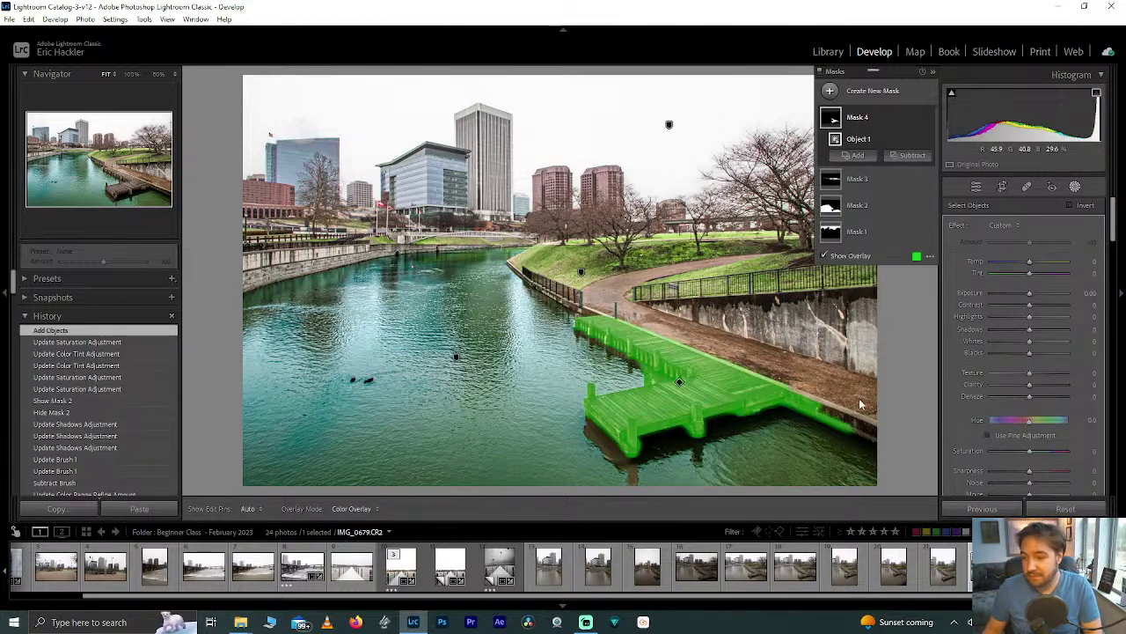
Subtract the river wall edge beyond the dock from its mask with a brush, and set the mask's Shadows to 40 and Highlights to -100
click(915, 158)
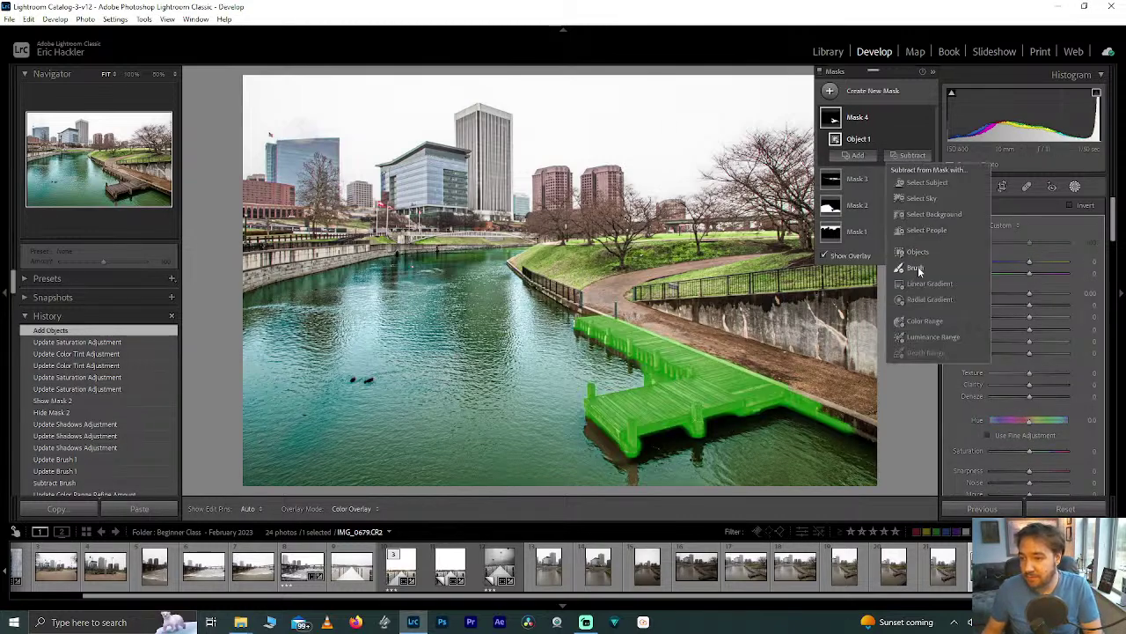
key(Escape)
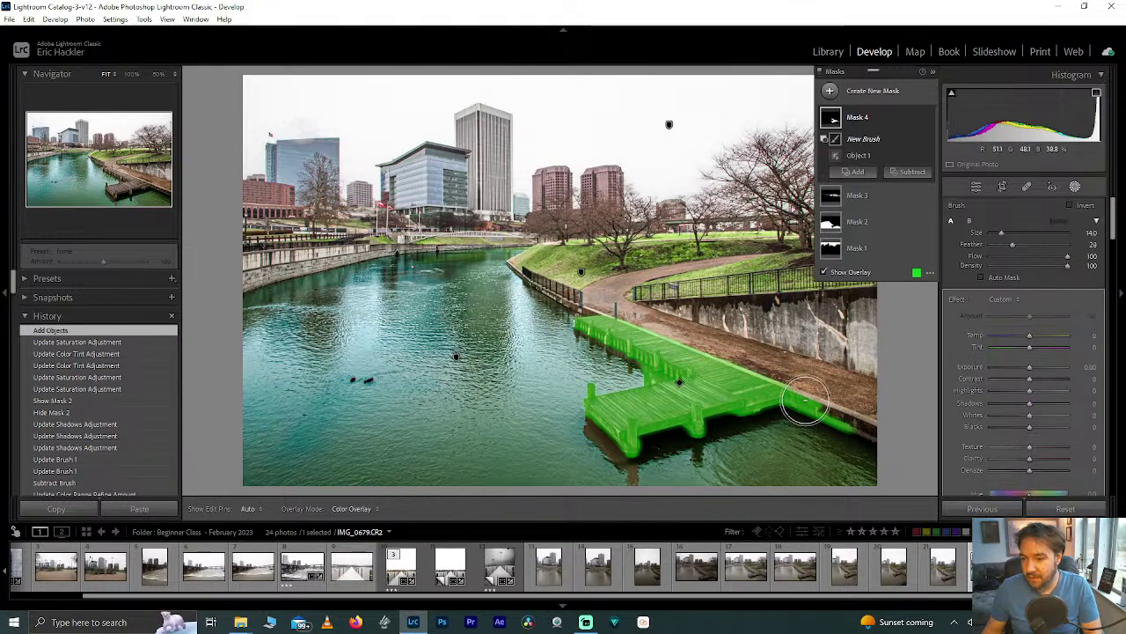
mouse_move(804, 401)
alt+mouse_down()
mouse_move(850, 426)
mouse_move(818, 409)
alt+mouse_up()
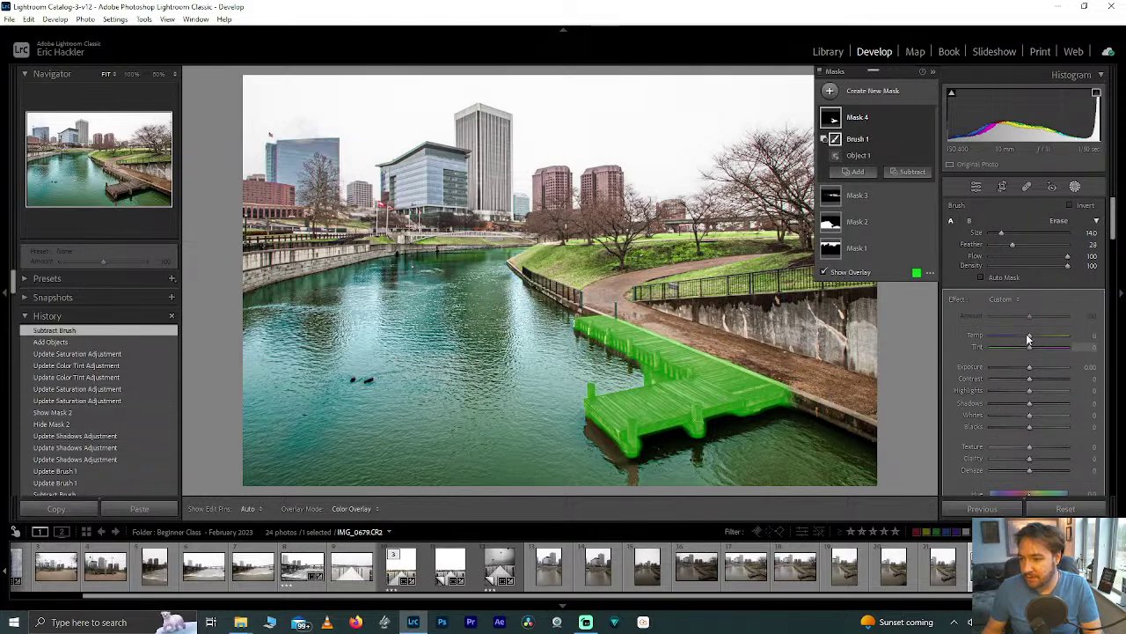
drag(1029, 403, 1075, 405)
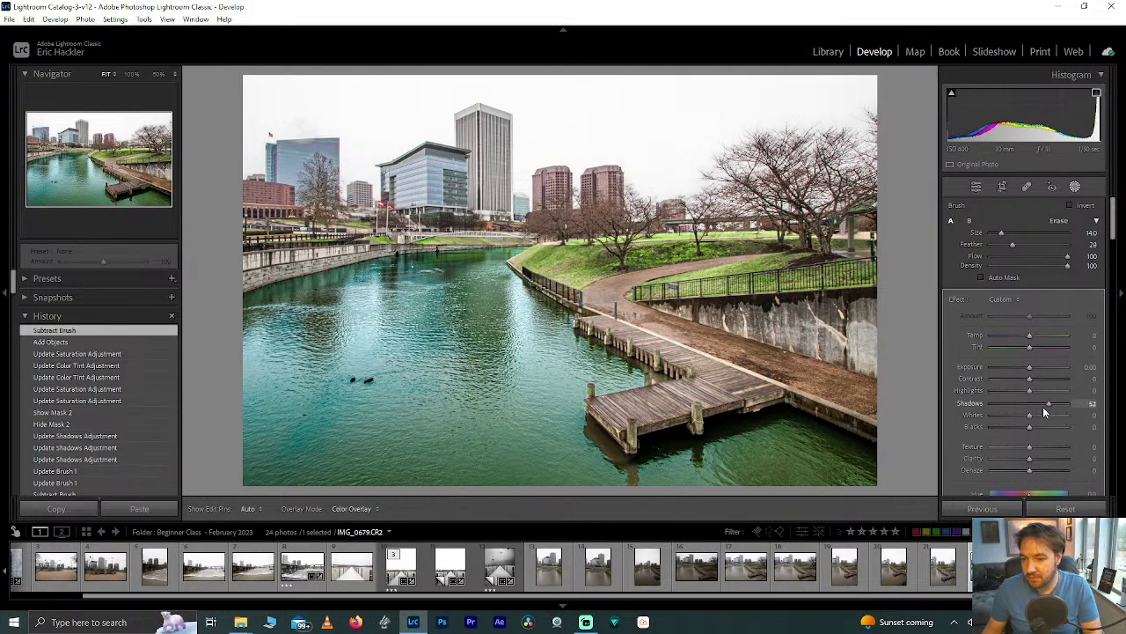
drag(1043, 406, 973, 387)
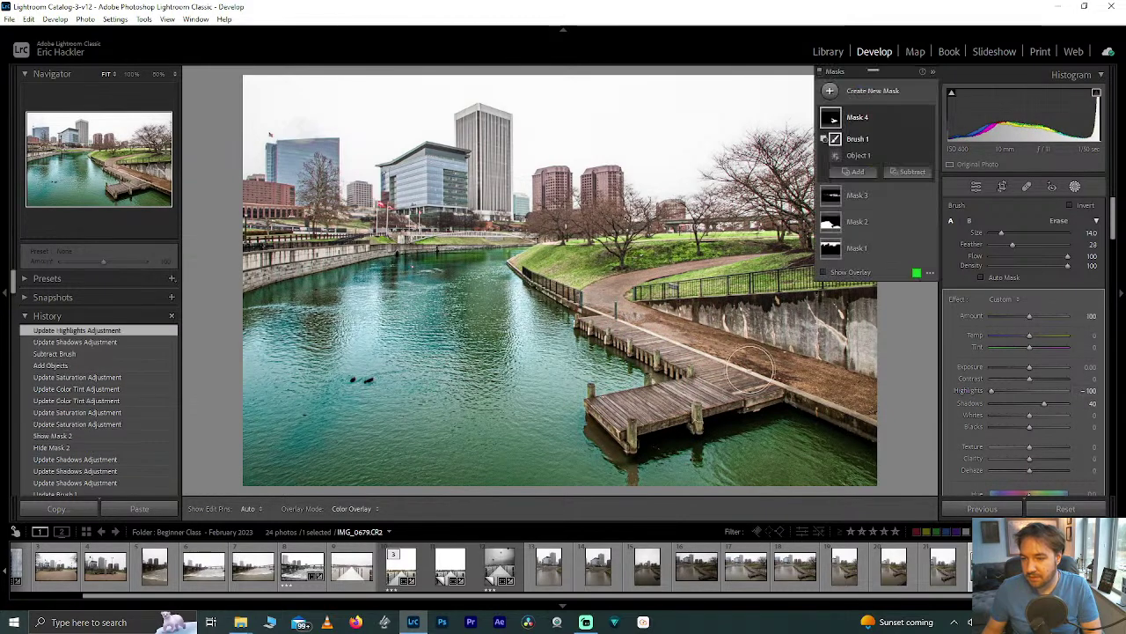
Subtract a linear gradient from the dock mask, aligned with the boardwalk's edge beside the dirt path, and hide the mask overlay
click(130, 180)
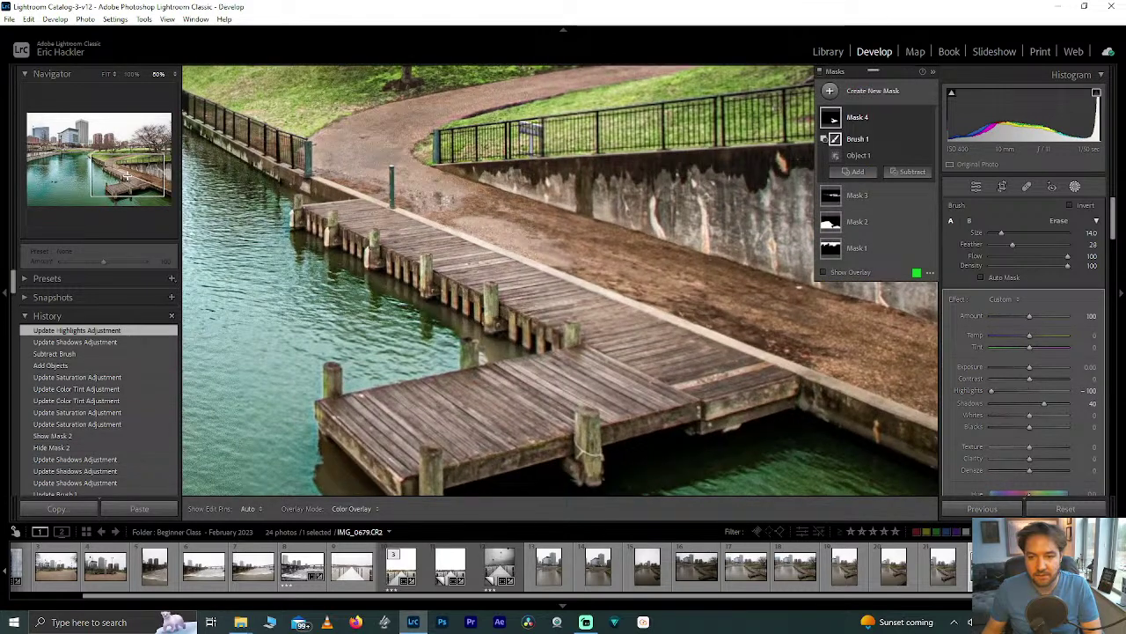
click(827, 273)
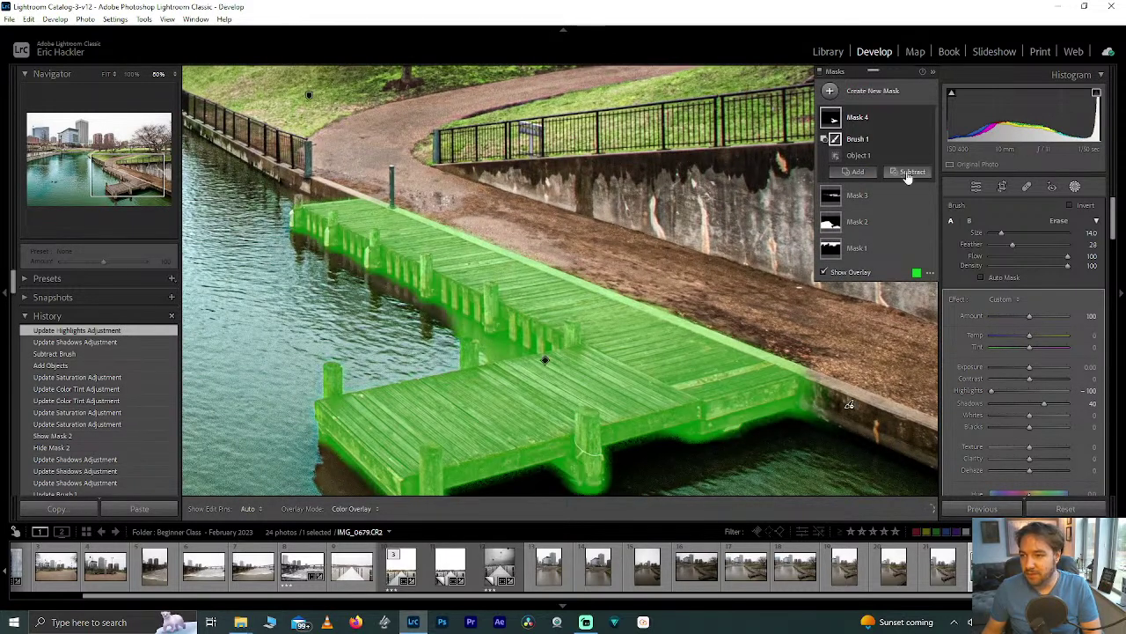
click(911, 171)
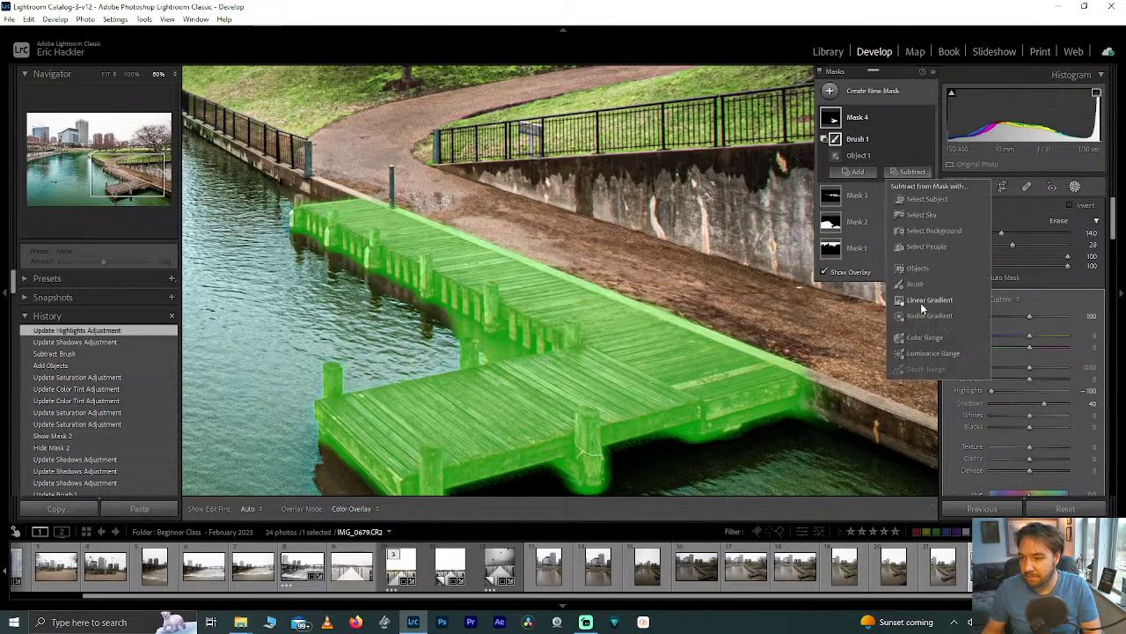
click(920, 302)
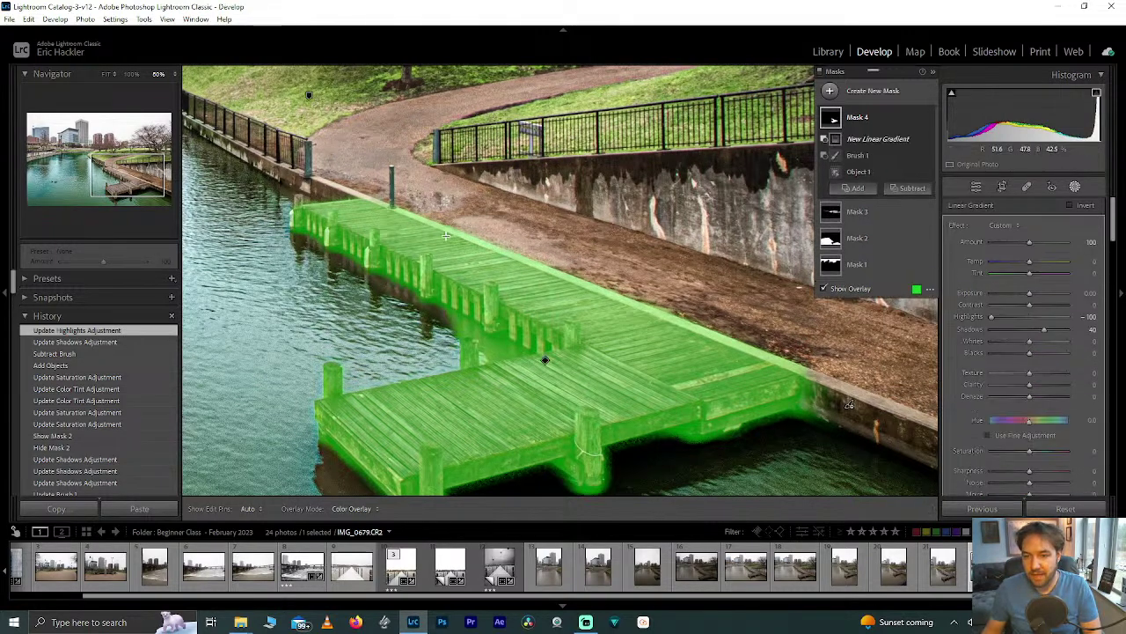
drag(446, 238, 748, 427)
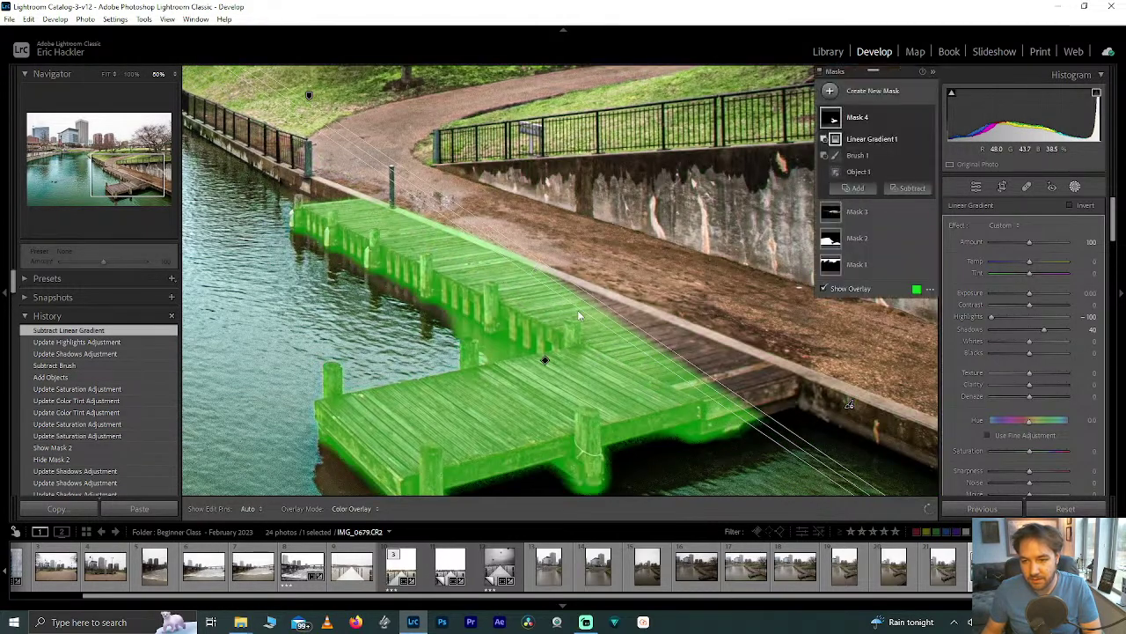
drag(772, 417, 803, 377)
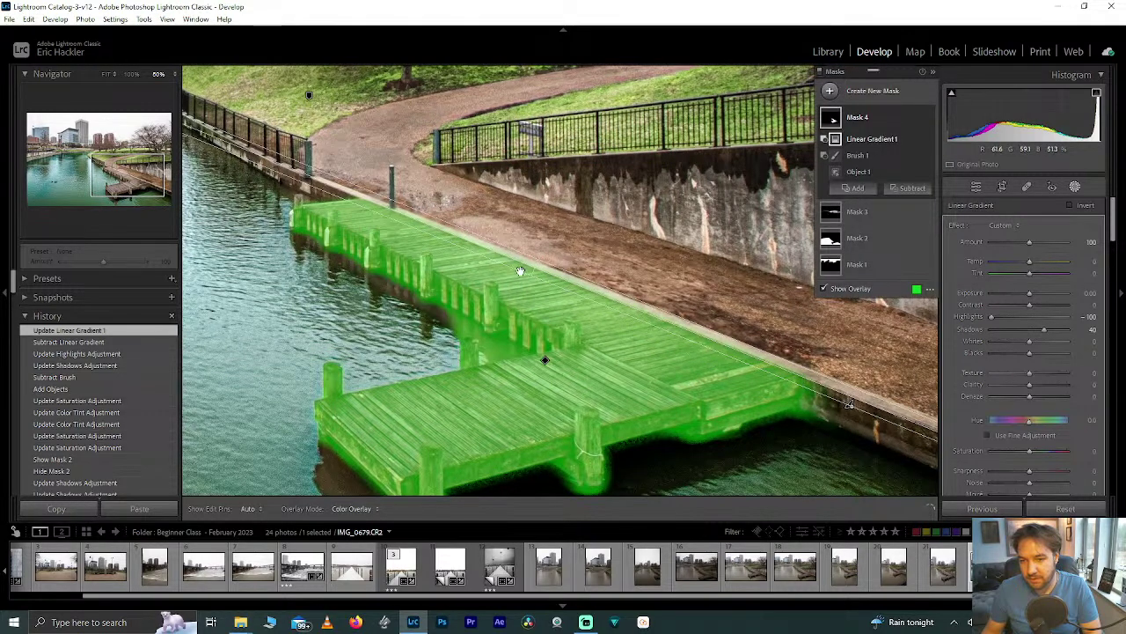
drag(534, 275, 533, 267)
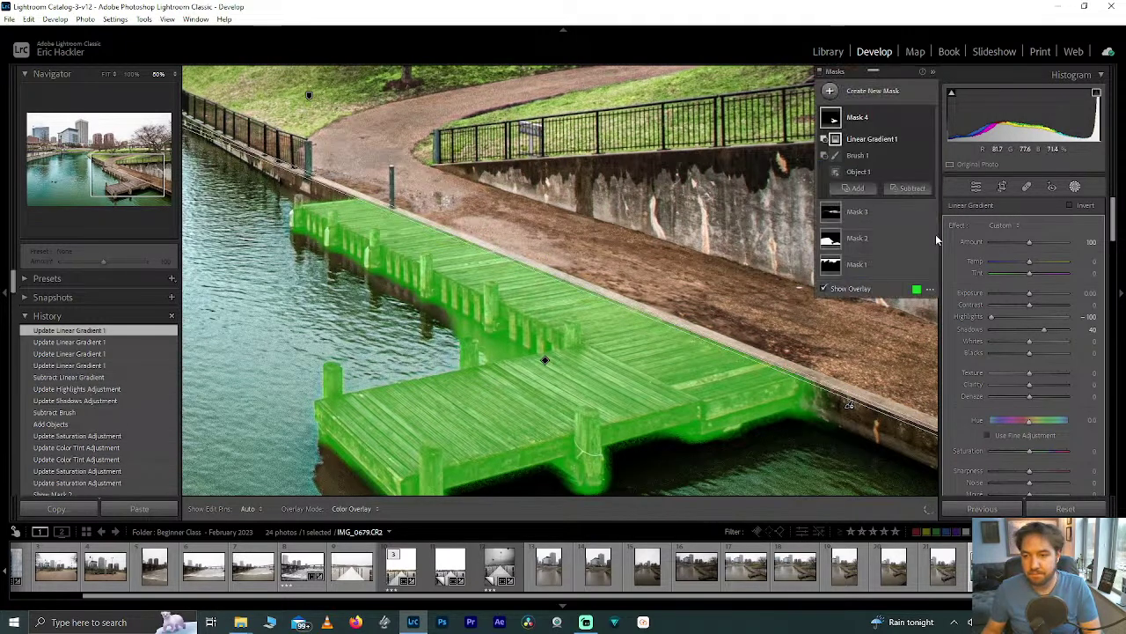
click(865, 289)
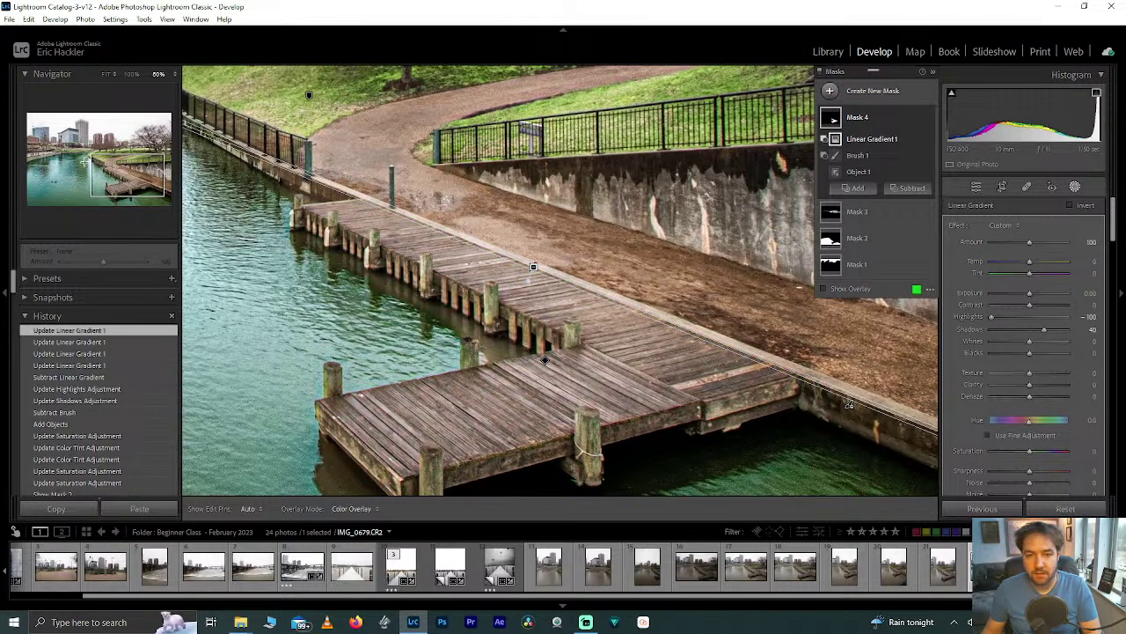
key(z)
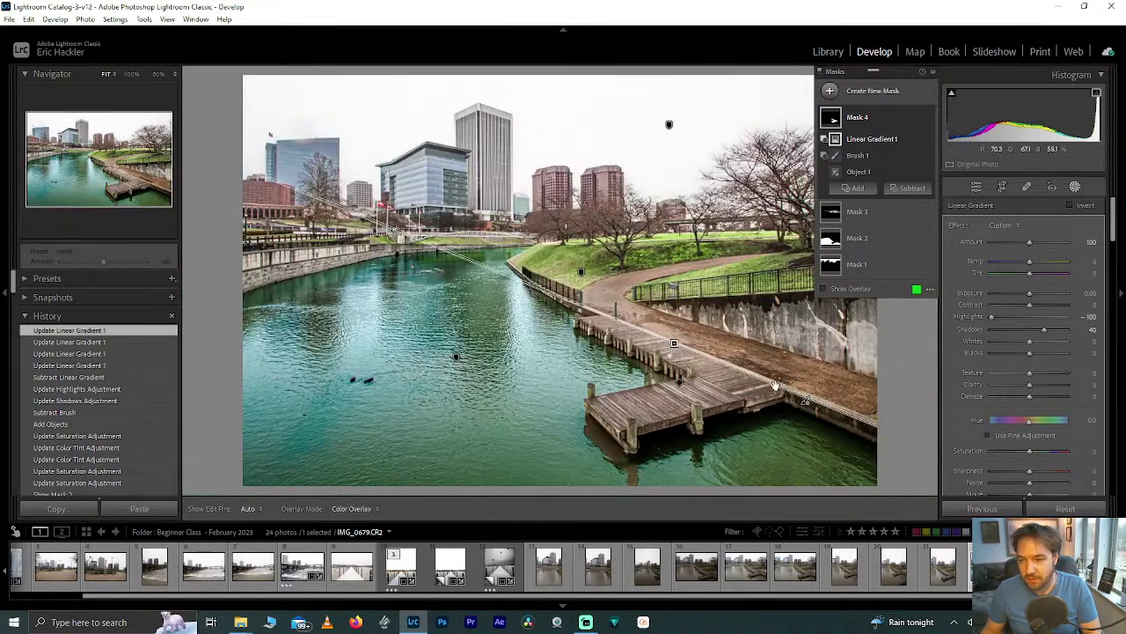
Set the dock mask's Highlights to 35, Temp to 7 and Tint to 19, leaving Clarity at 0
mouse_move(1031, 391)
mouse_down()
mouse_move(1088, 394)
mouse_move(1029, 389)
mouse_up()
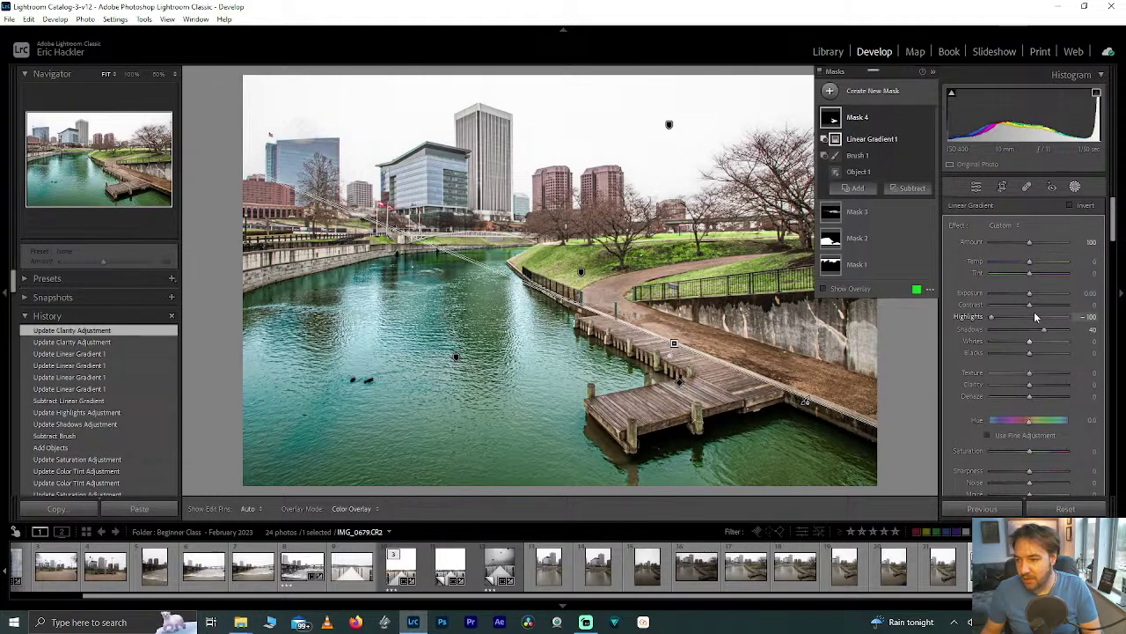
drag(992, 316, 1042, 320)
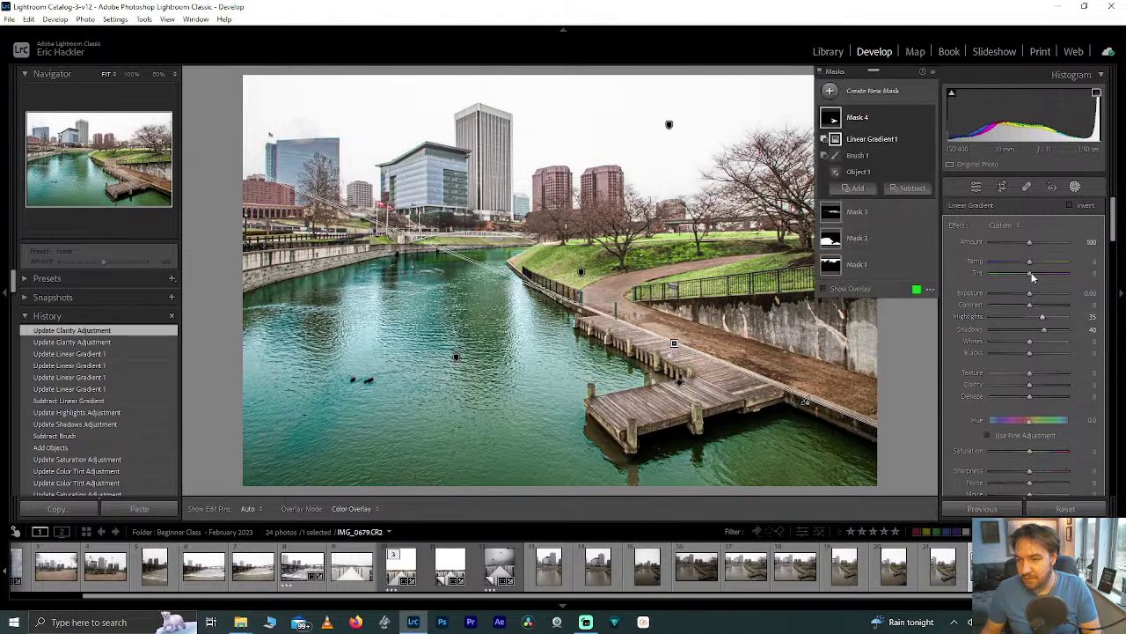
mouse_move(1030, 261)
mouse_down()
mouse_move(1040, 261)
mouse_move(1032, 275)
mouse_up()
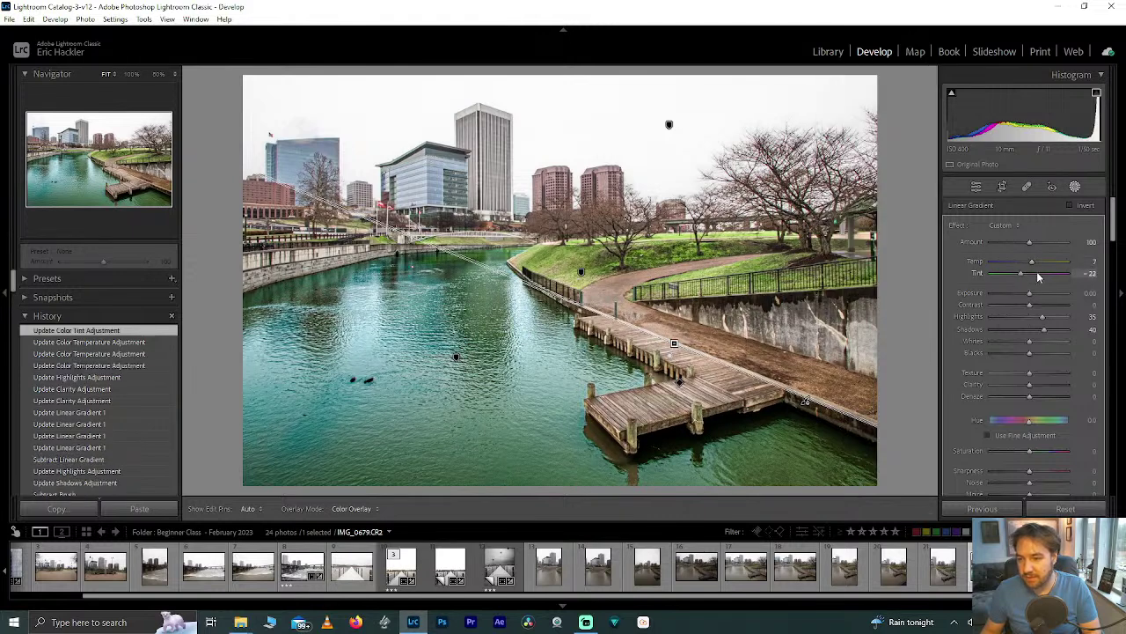
double_click(1033, 276)
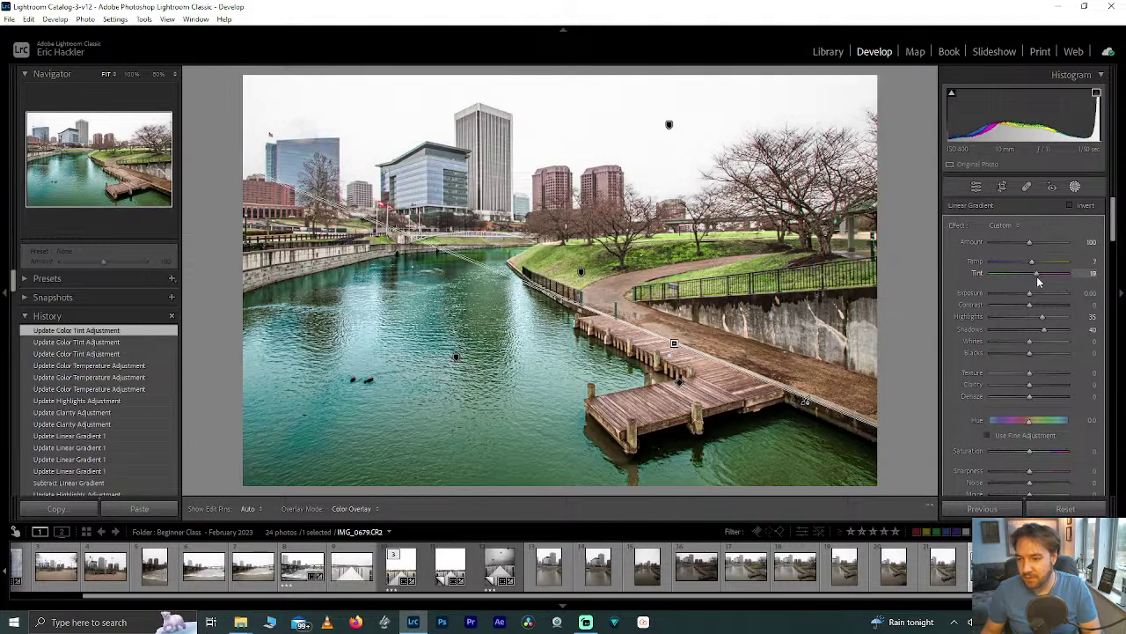
drag(1038, 281, 1037, 279)
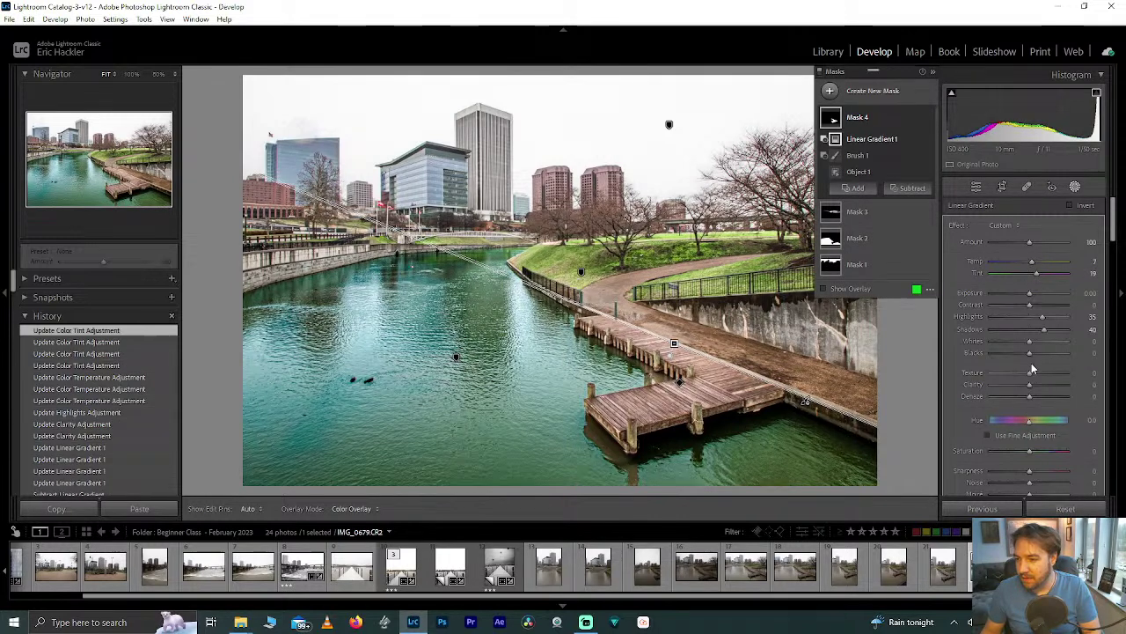
Set the dock mask's Saturation to -30 and Texture to 100, trying Clarity and Dehaze and resetting both to 0
drag(1029, 451, 1016, 446)
drag(1034, 384, 1107, 381)
double_click(1051, 384)
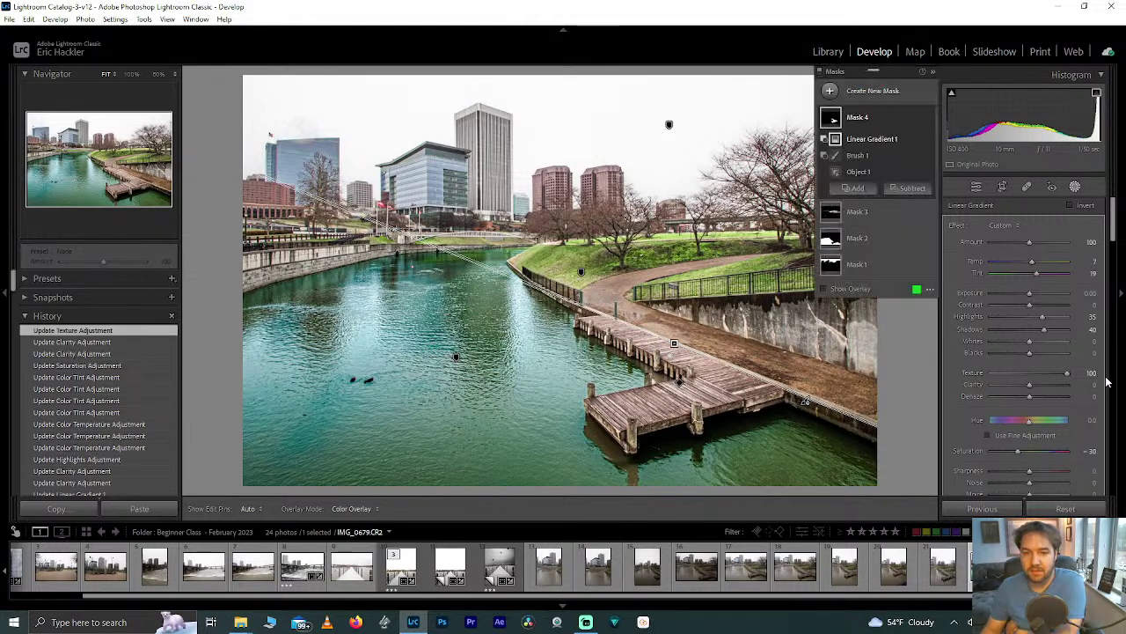
drag(1028, 396, 1036, 396)
double_click(1037, 396)
Set the dock mask's Blacks to -18 and Contrast to -46, and reset its Saturation to 0
drag(1033, 352, 1021, 354)
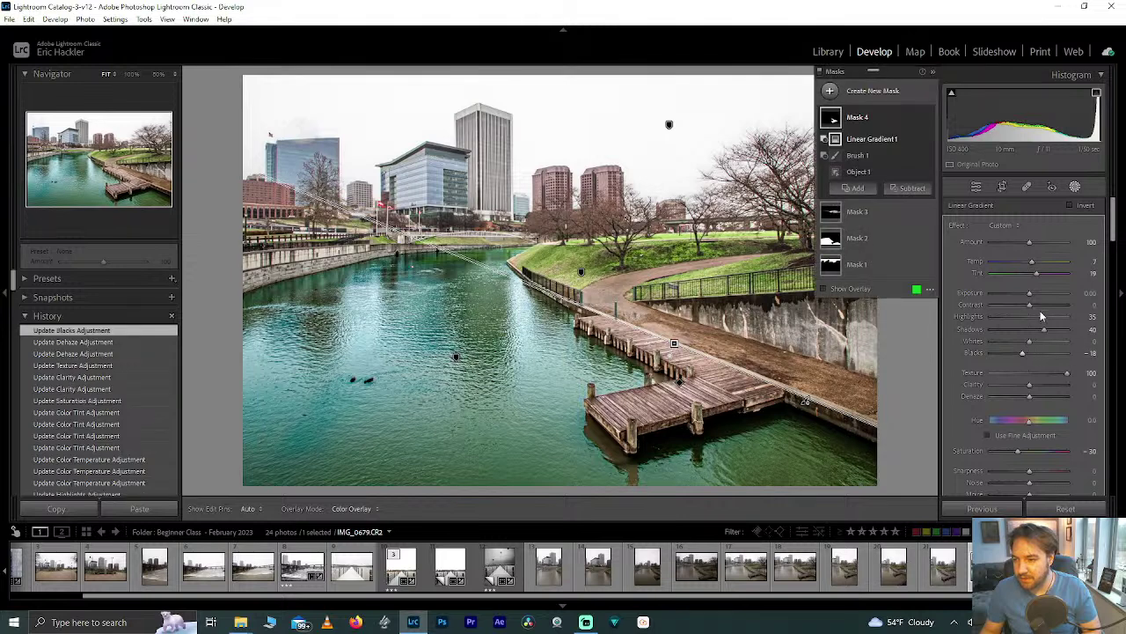
drag(1028, 305, 998, 309)
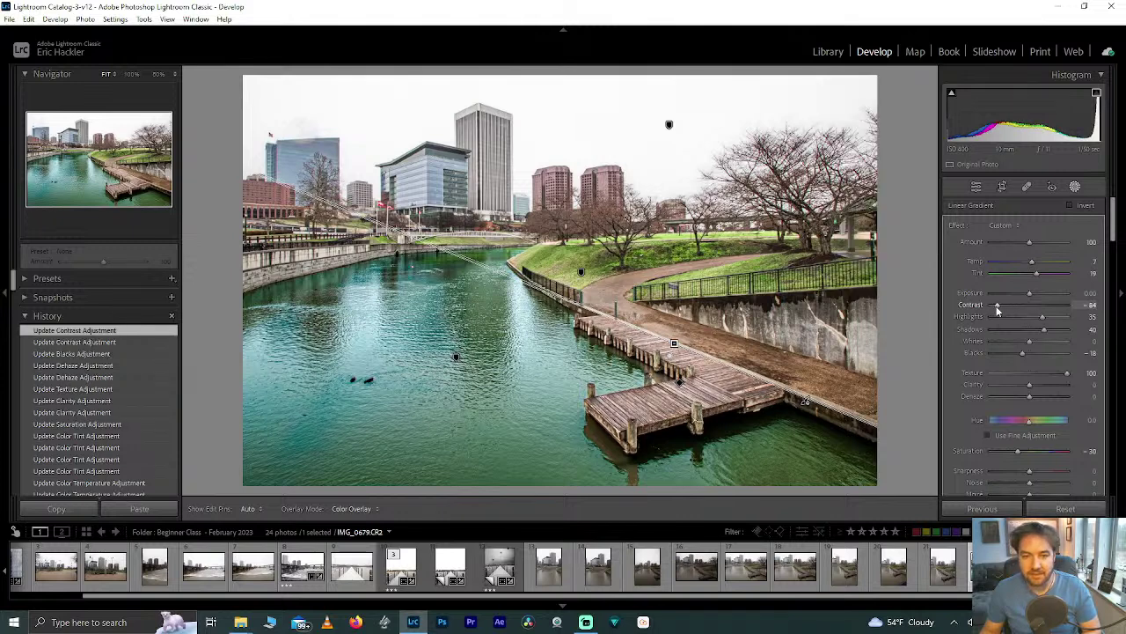
drag(1008, 304, 1012, 304)
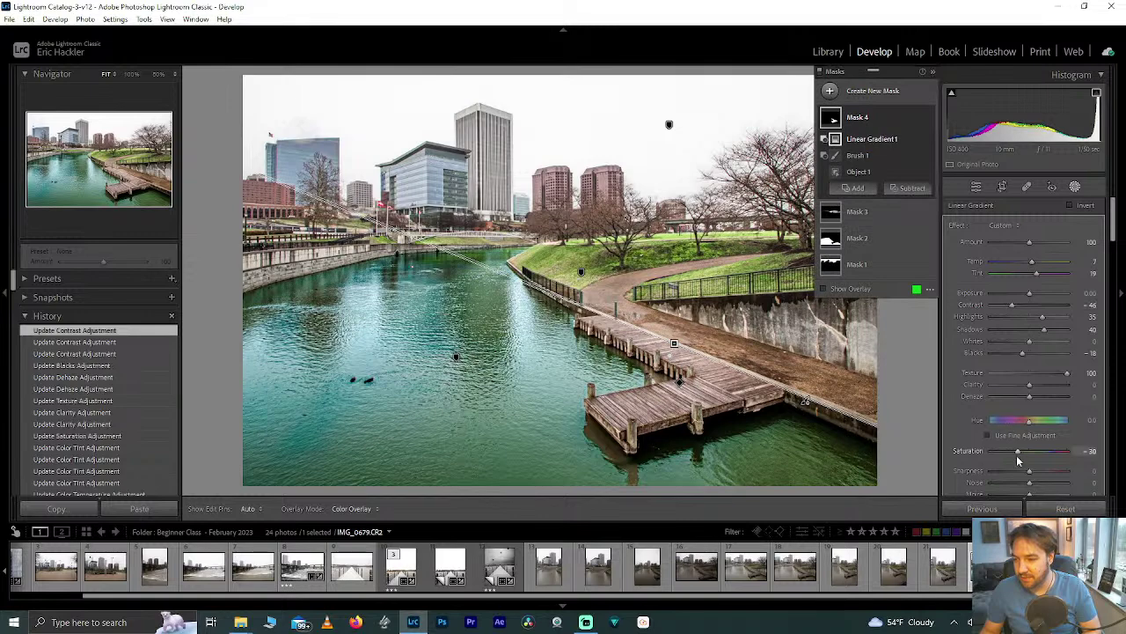
double_click(1017, 449)
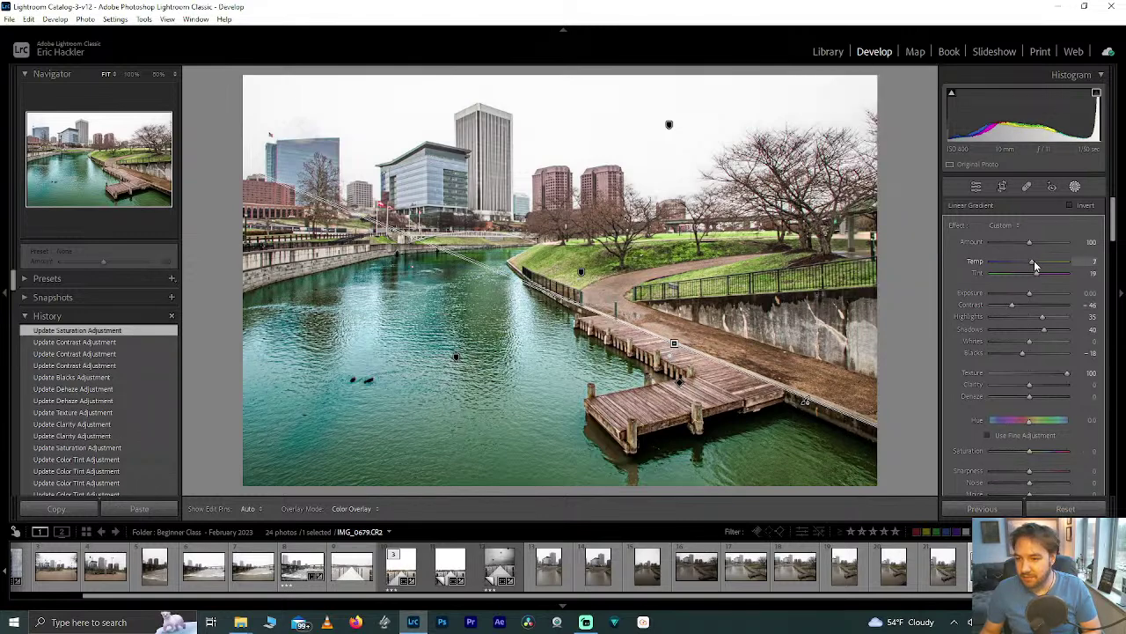
Set the dock mask's Temp to 9 and Tint to 9, trying stronger warmth and resetting both to 0 in between
drag(1034, 261, 1045, 261)
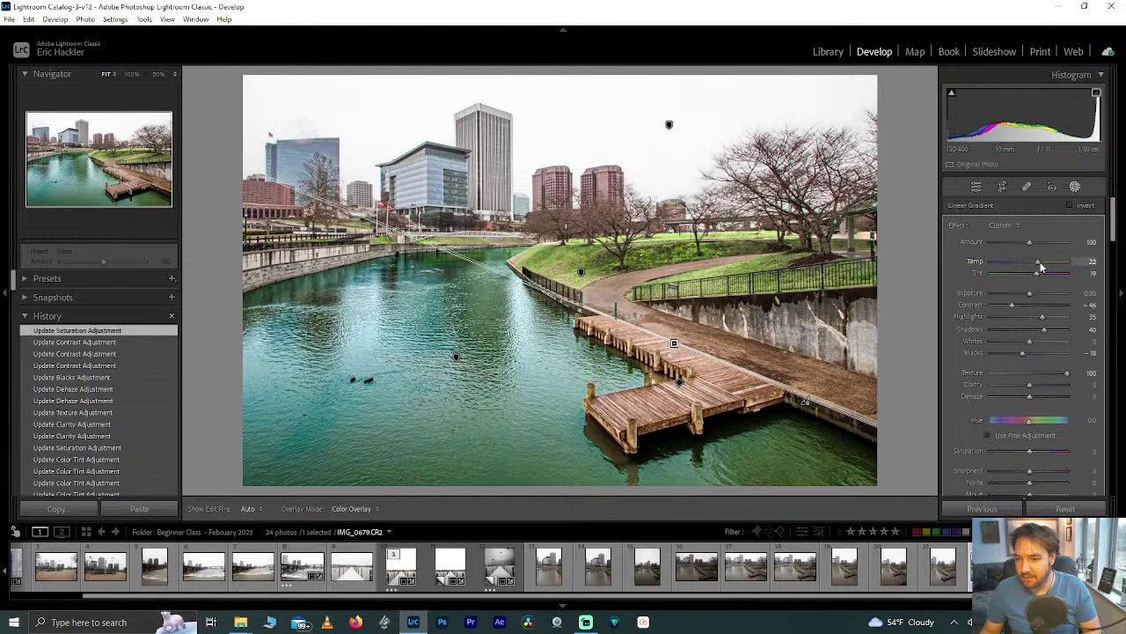
drag(1037, 261, 1037, 265)
double_click(1037, 264)
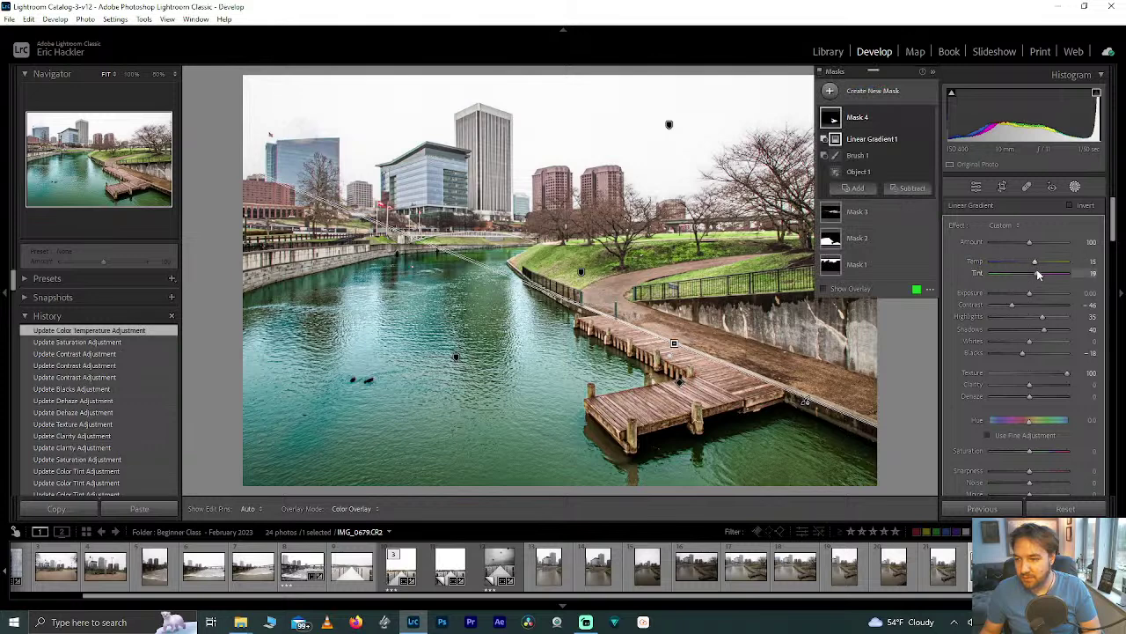
double_click(1037, 273)
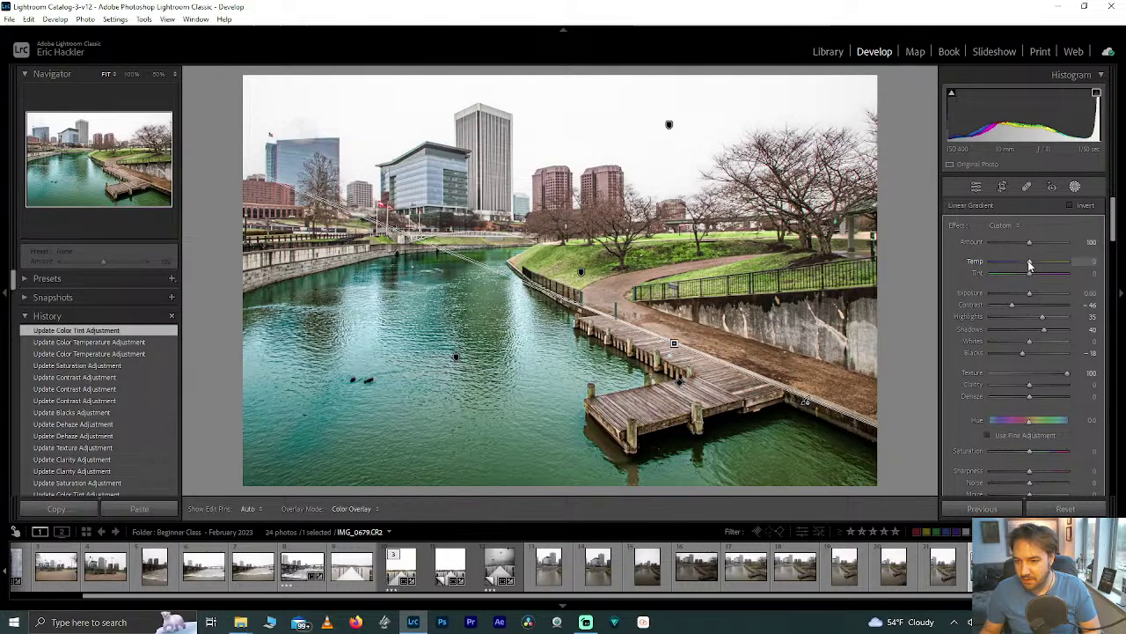
click(1033, 265)
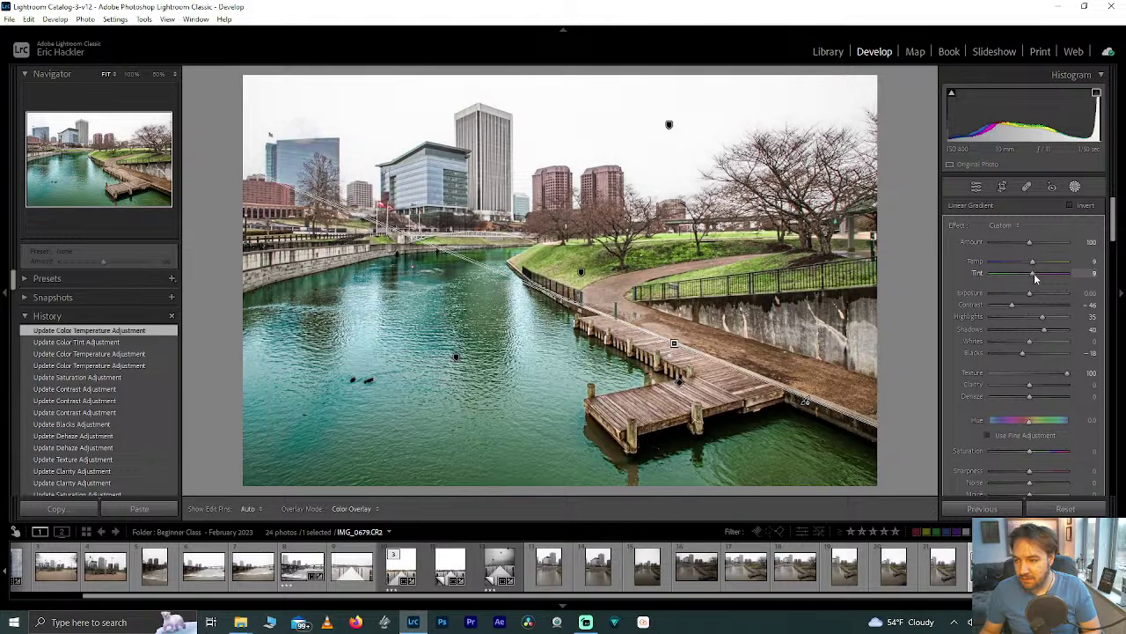
click(1035, 278)
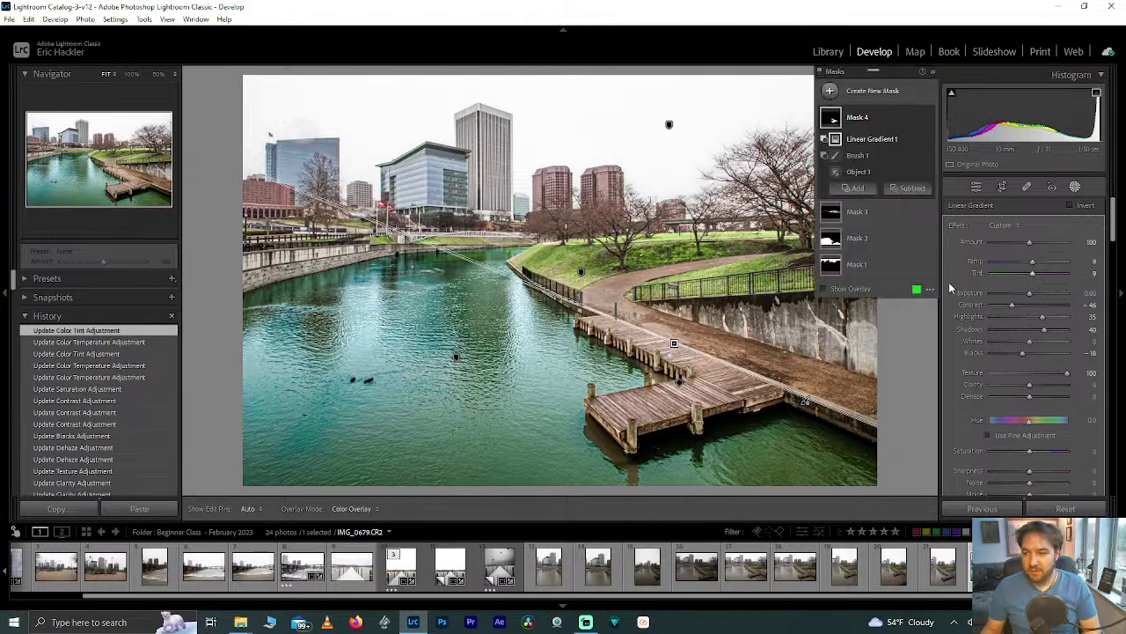
Leave masking, inspect the dock up close and compare the whole photo side by side in Before/After view
click(977, 186)
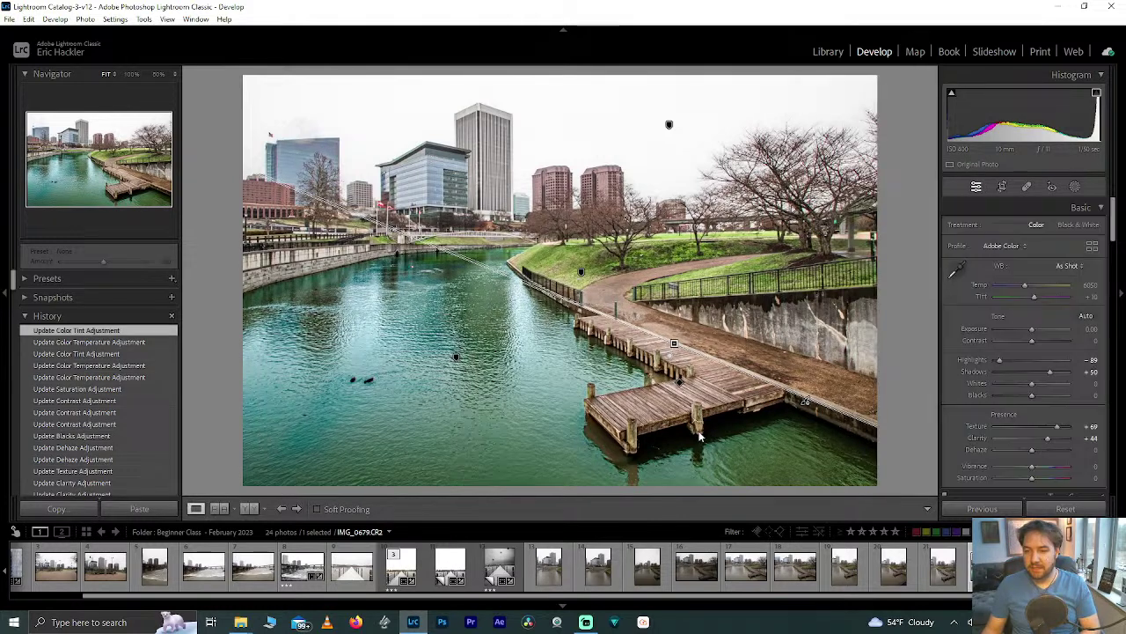
click(655, 417)
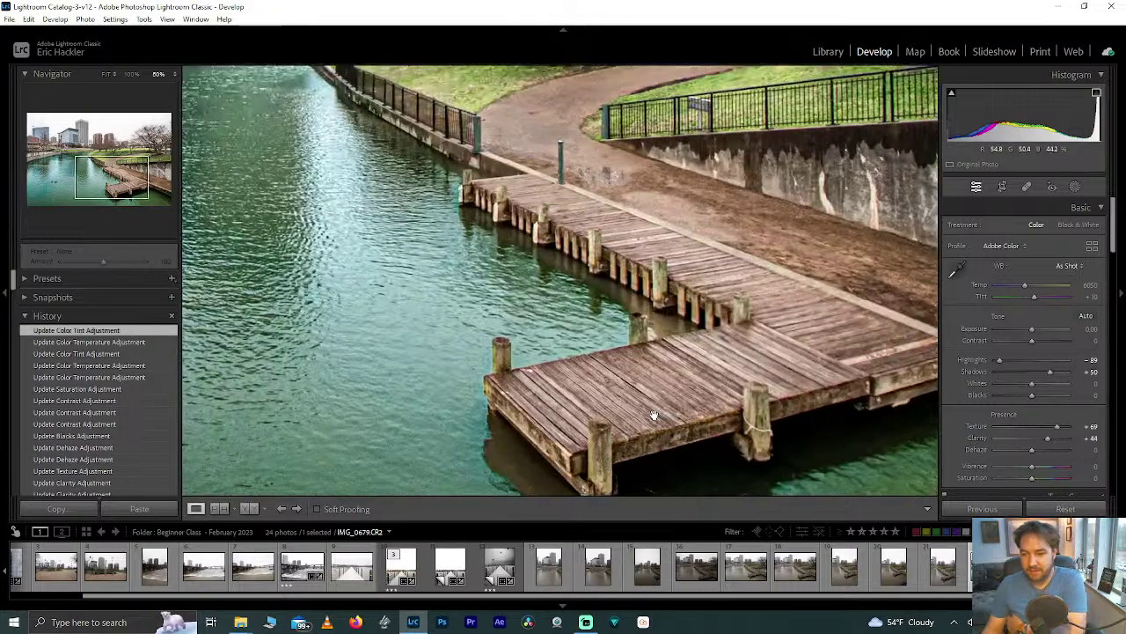
click(653, 410)
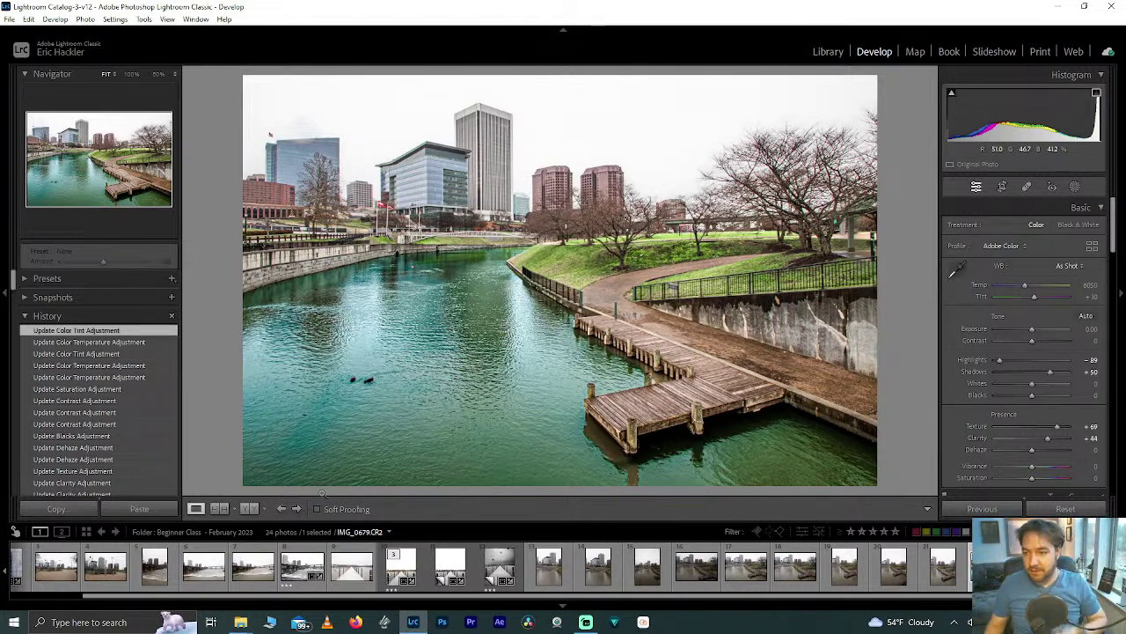
click(249, 508)
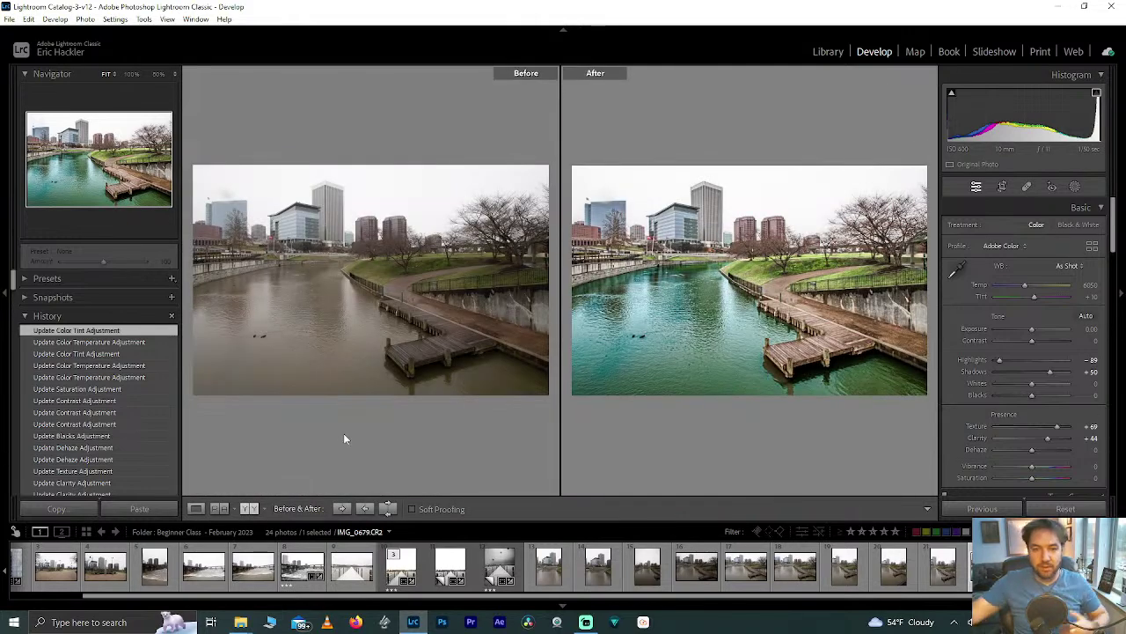
key(3)
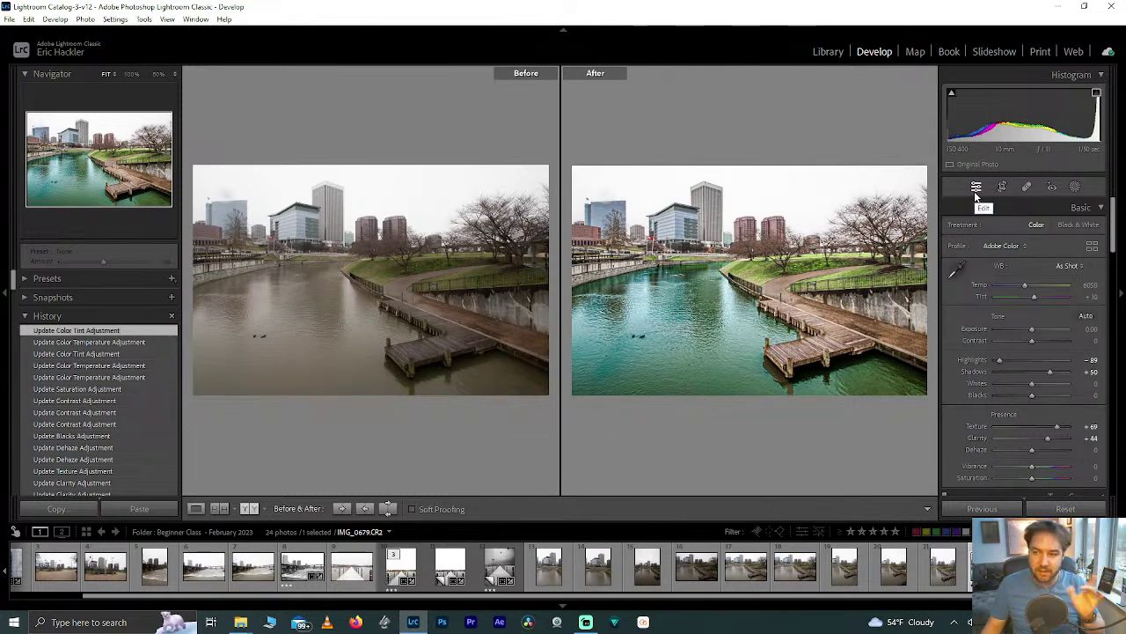
Try lowering the whole photo's Vibrance to -26 and Saturation to -21, resetting both to 0 and returning to the single-photo view
mouse_move(1026, 479)
mouse_down()
mouse_move(1007, 478)
mouse_move(1022, 465)
mouse_up()
double_click(1013, 479)
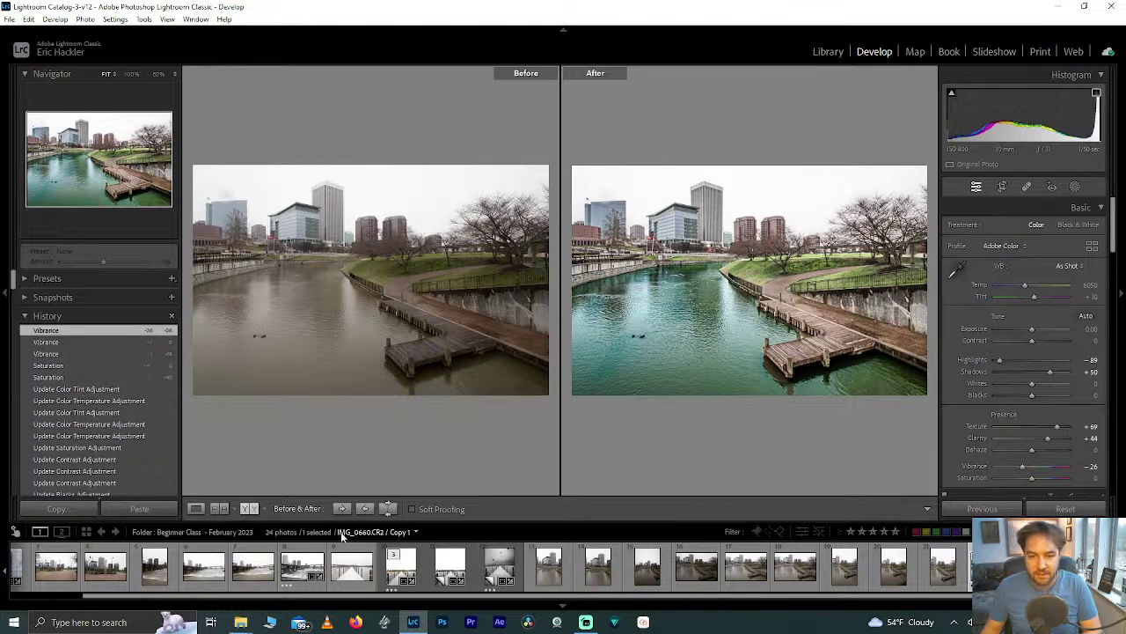
click(196, 509)
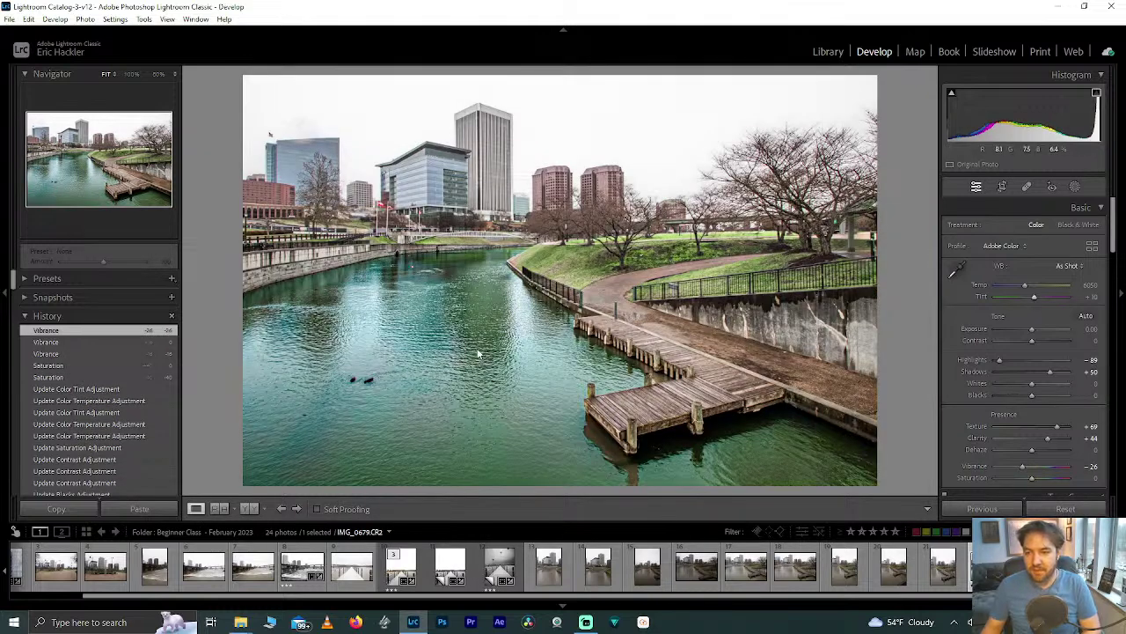
double_click(1023, 467)
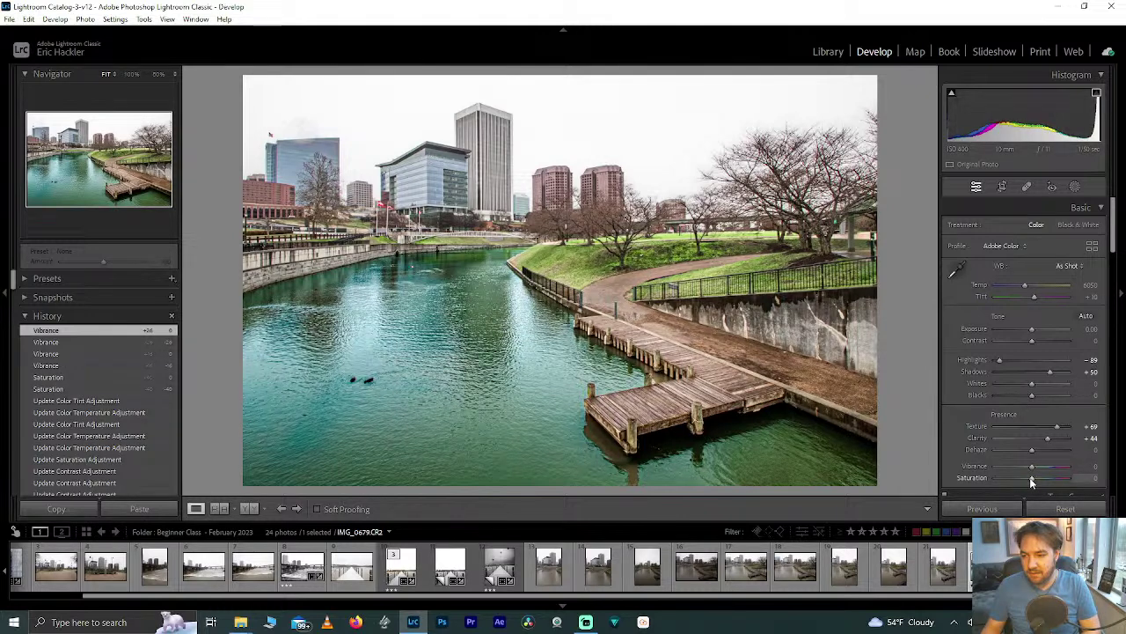
drag(1019, 477, 1023, 477)
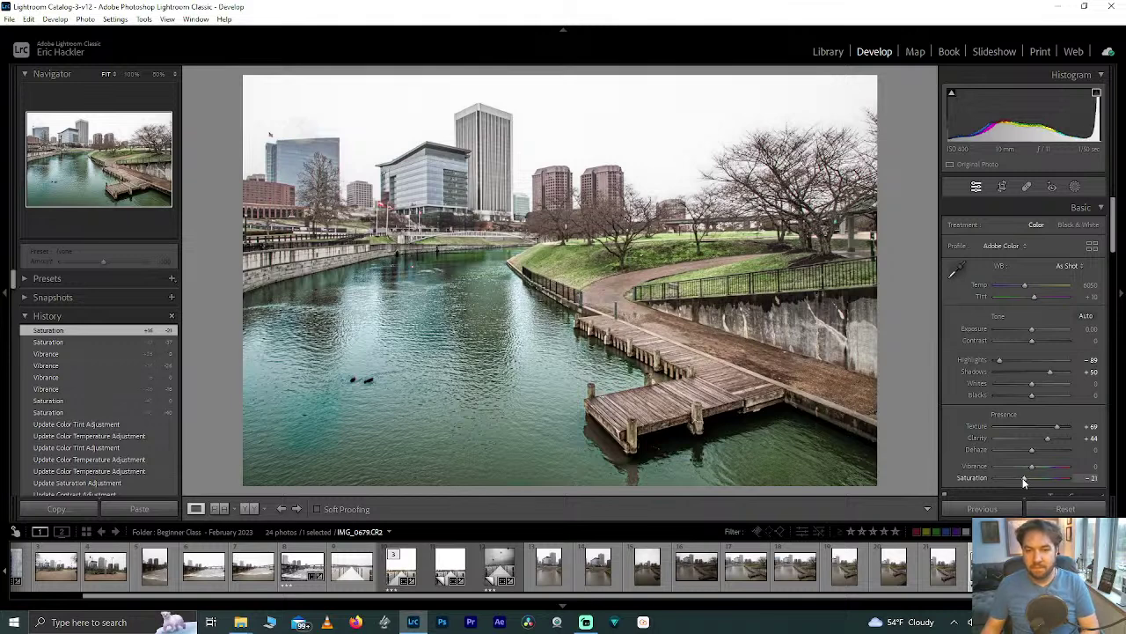
double_click(1024, 480)
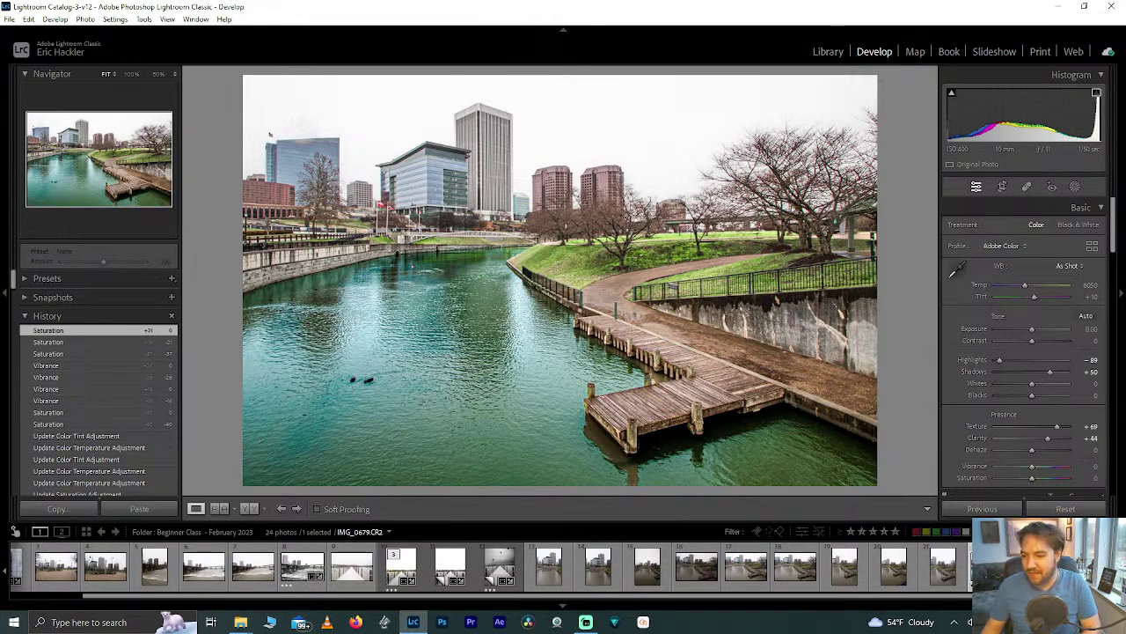
Synchronize only the Basic, Healing, Calibration and Masking settings from the color photo to its black-and-white virtual copy
ctrl+click(401, 565)
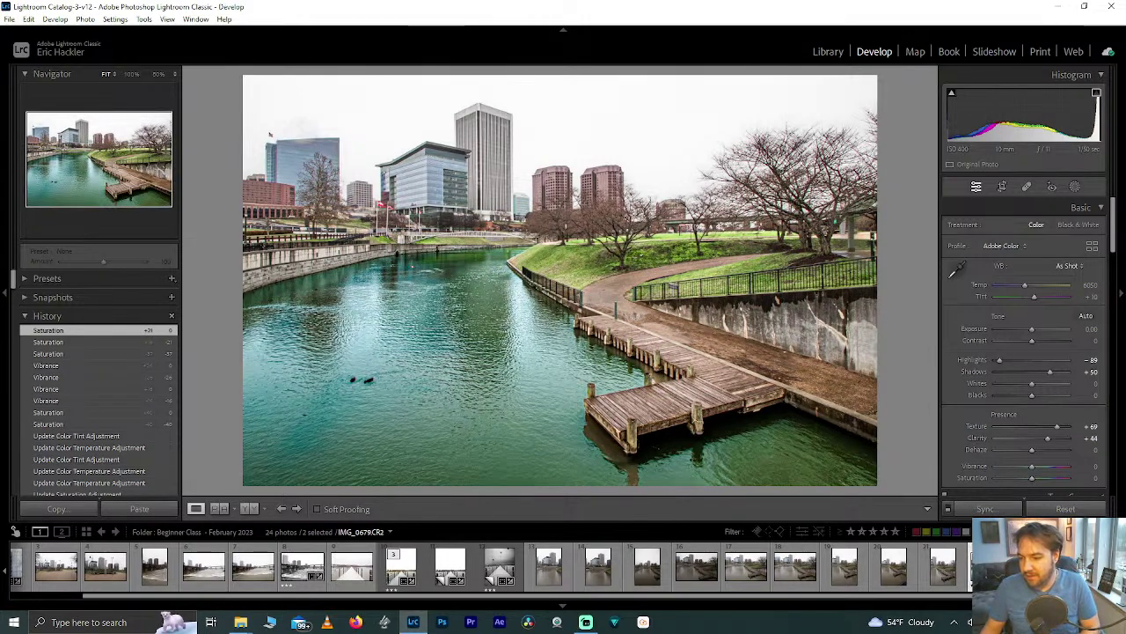
click(986, 508)
click(387, 586)
click(659, 435)
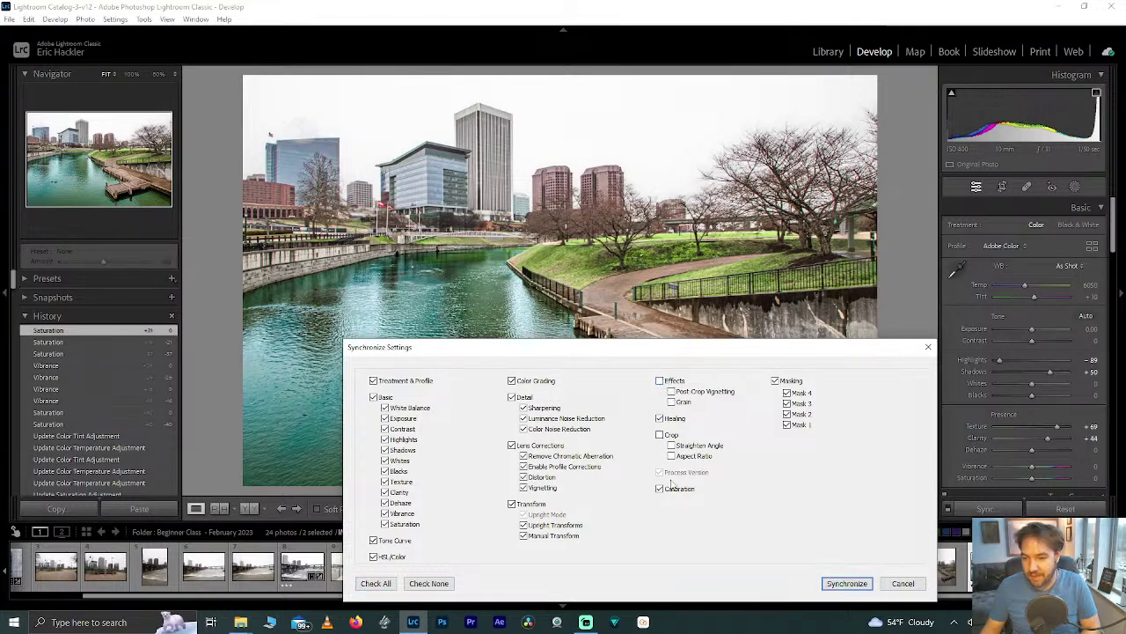
click(512, 397)
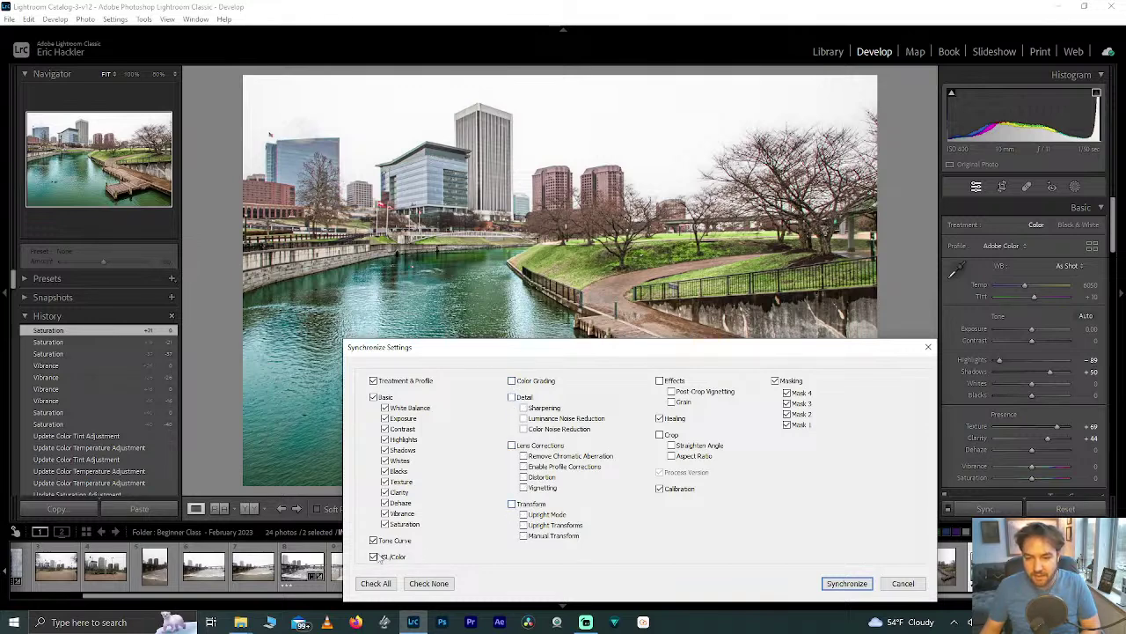
click(373, 380)
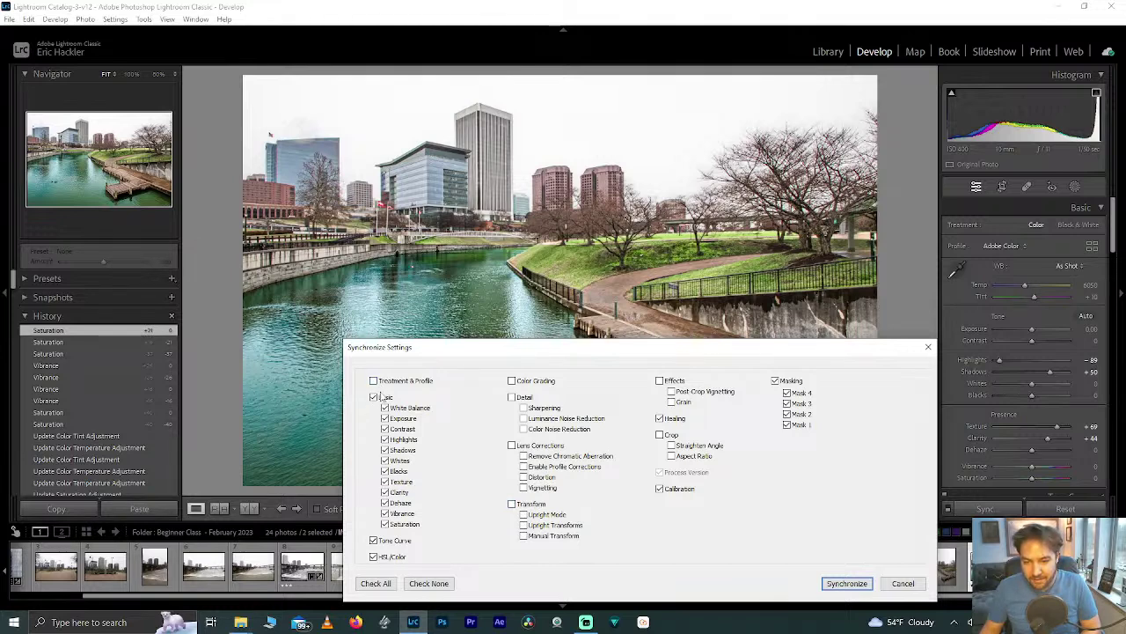
click(373, 556)
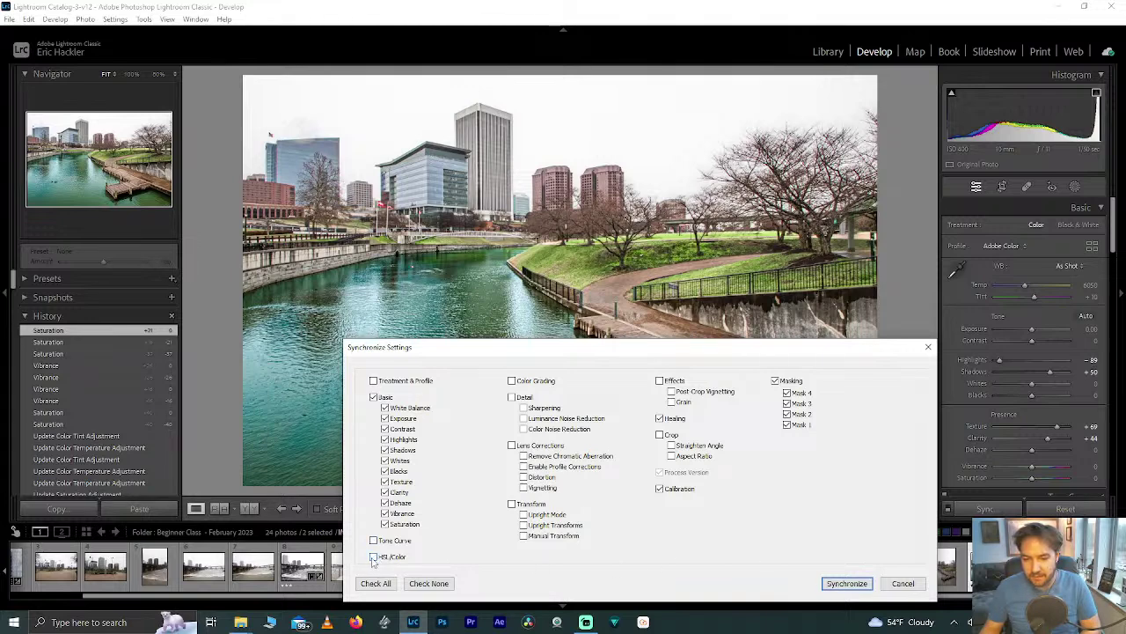
click(846, 583)
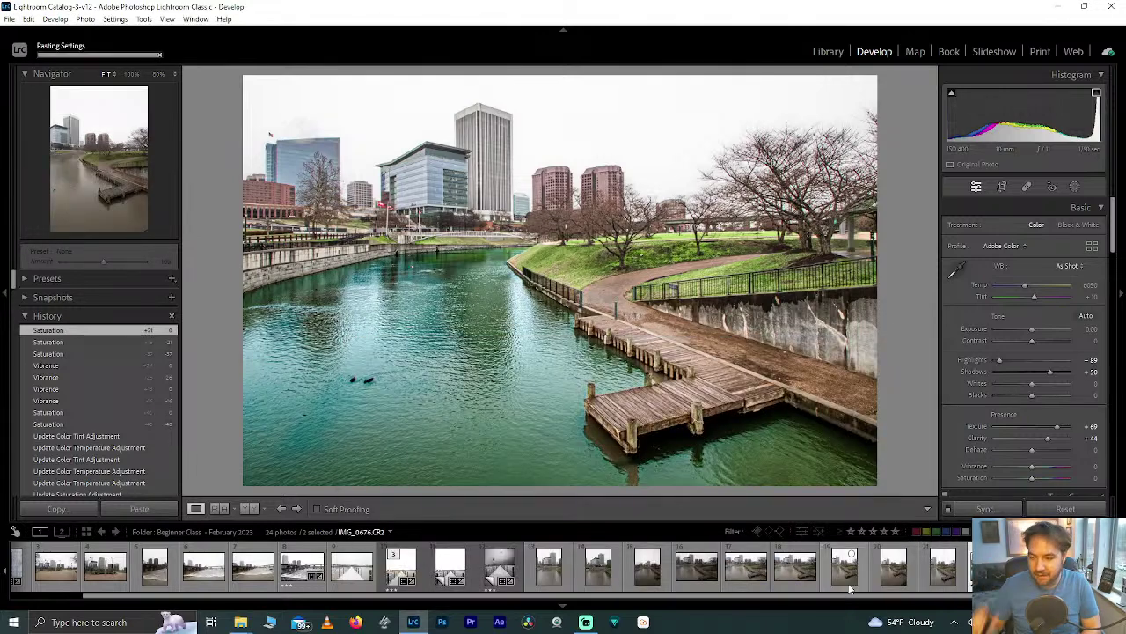
Compare the black-and-white copy's Convert to Black & White and Paste Settings history states, ending on the pasted settings
click(1042, 566)
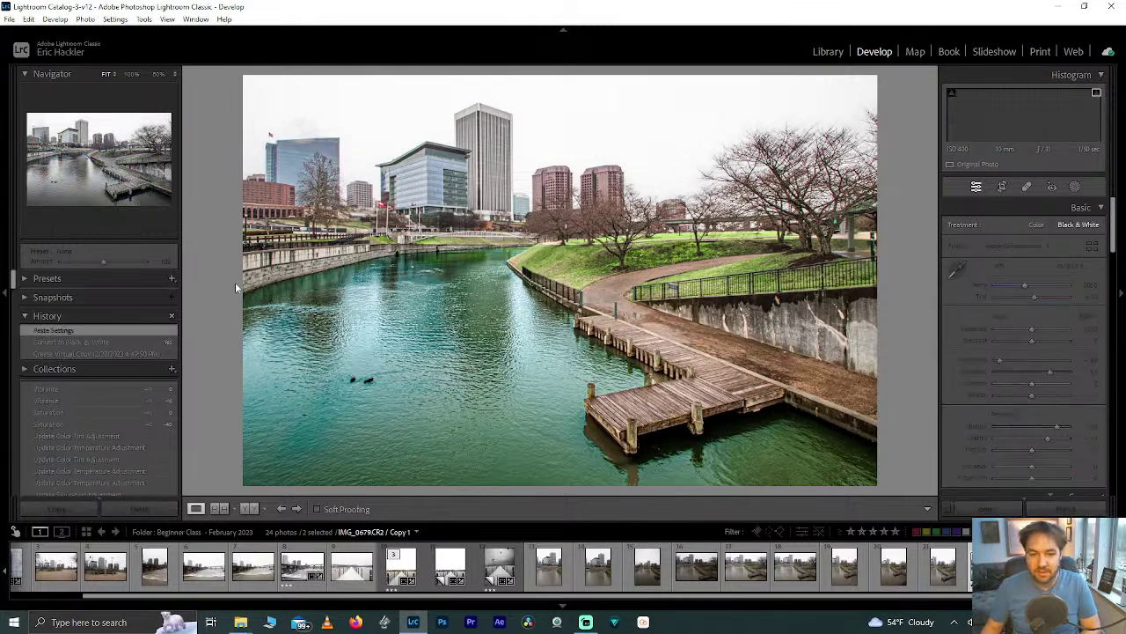
click(122, 343)
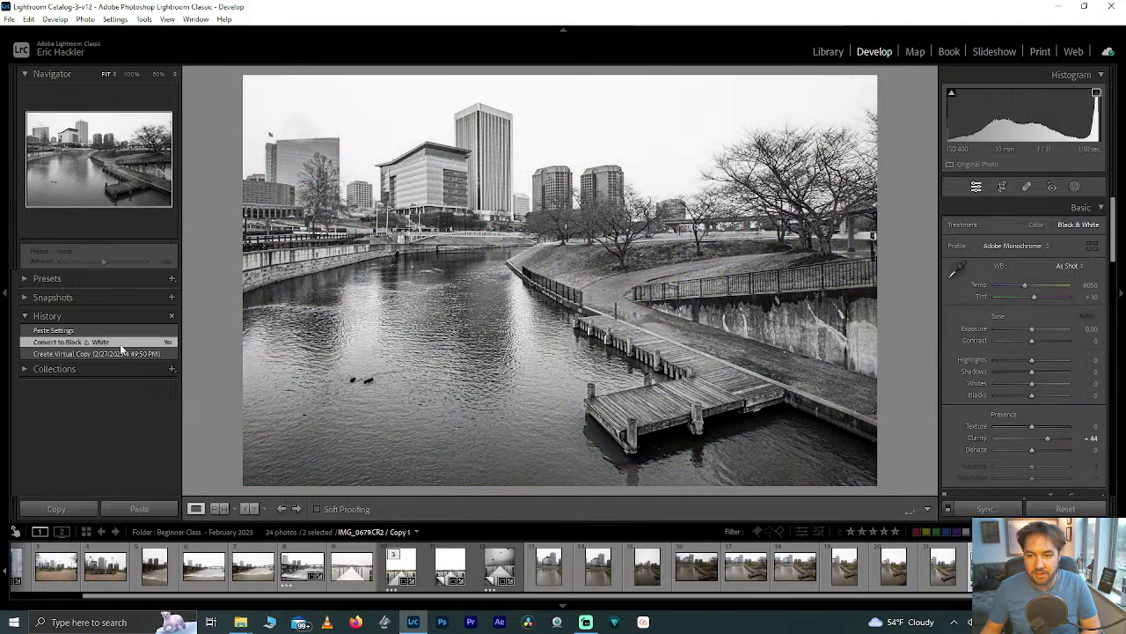
click(107, 332)
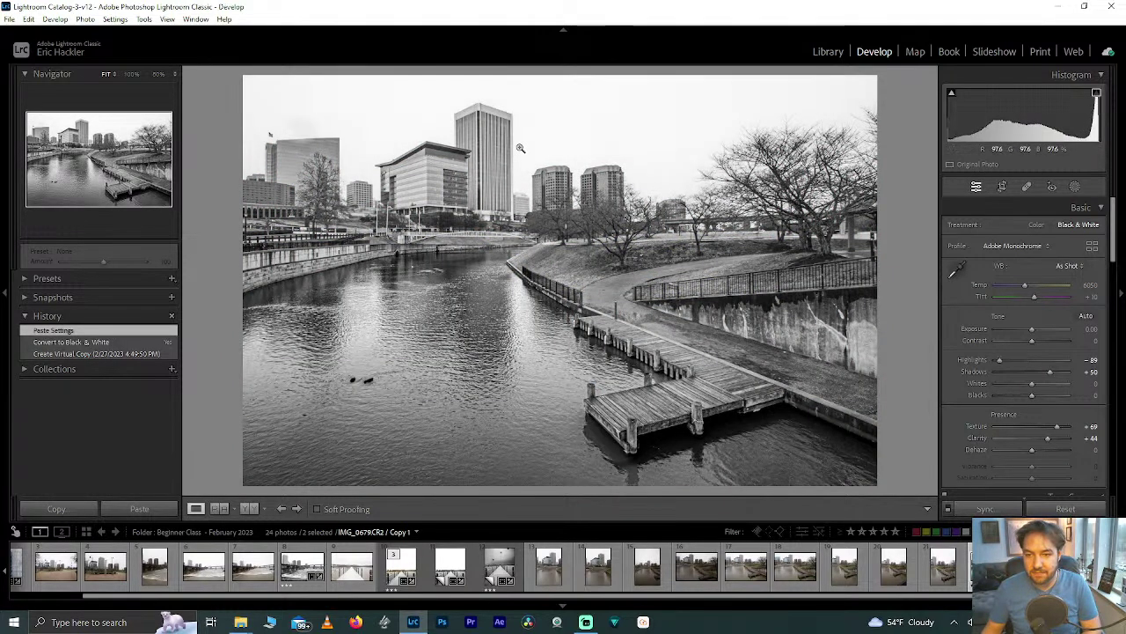
Select the sky mask (Mask 1) in the black-and-white copy and toggle its visibility off and on to judge its effect
click(1074, 187)
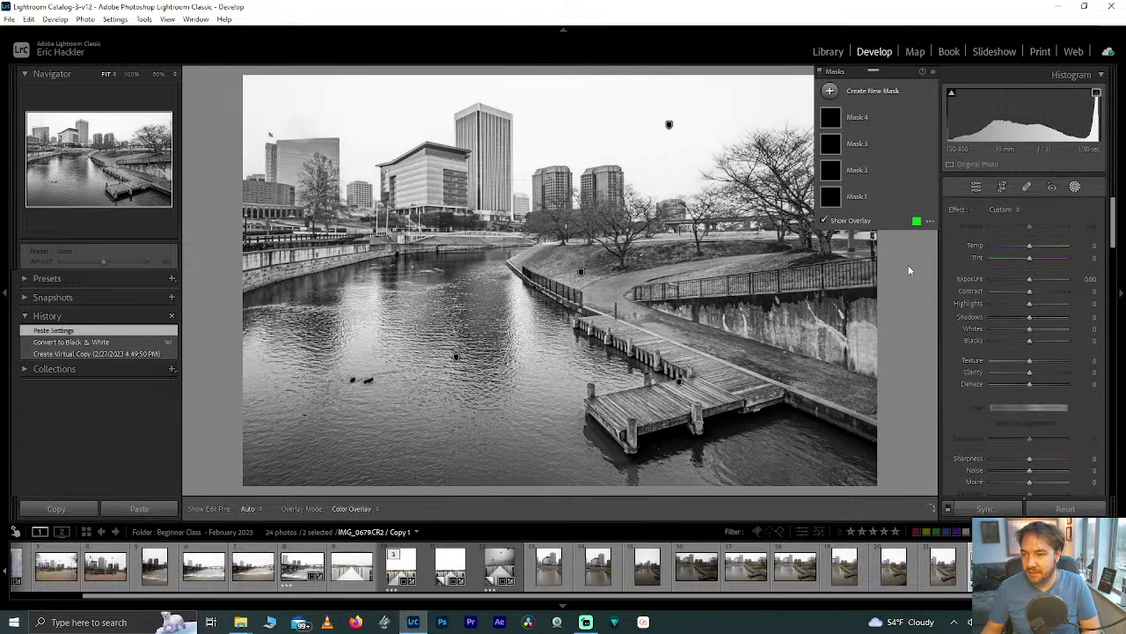
click(869, 196)
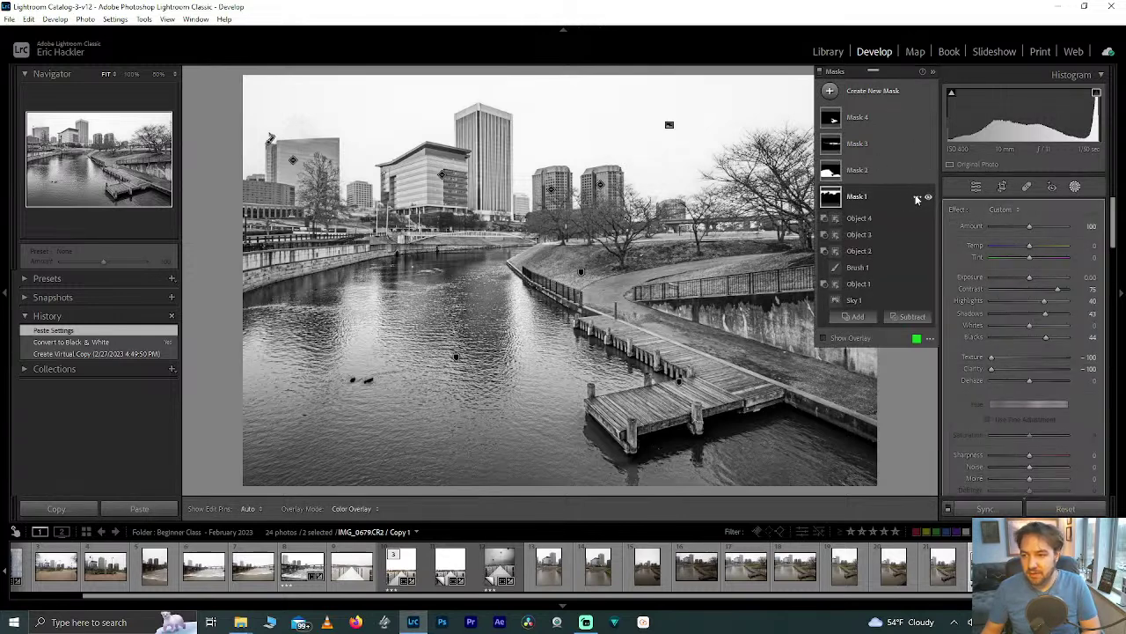
click(929, 197)
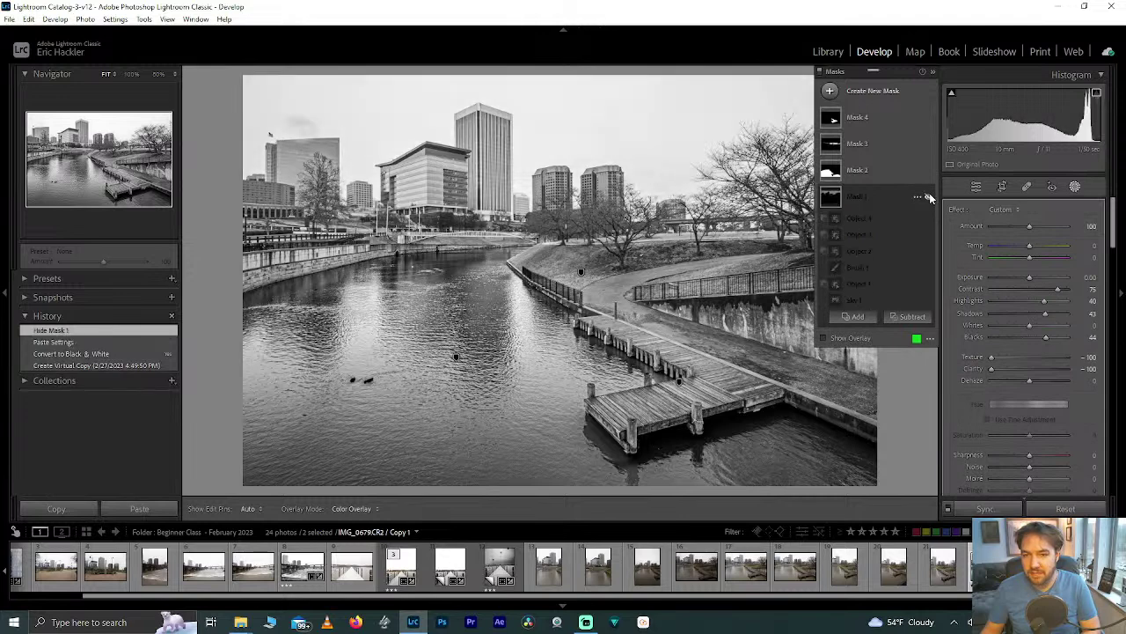
click(930, 197)
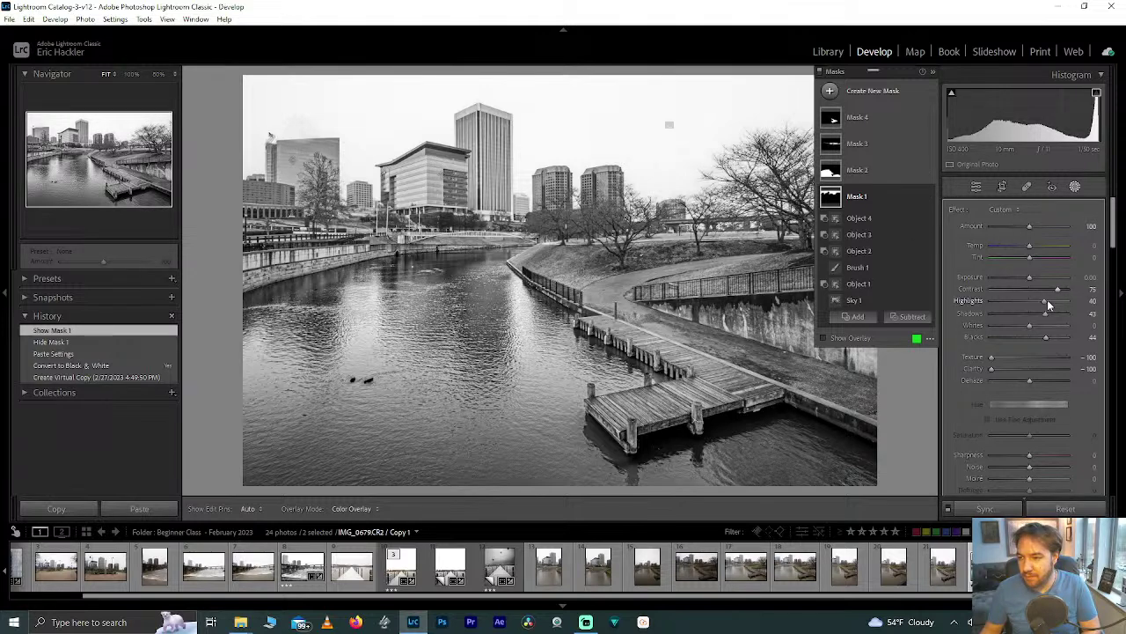
Set the sky mask's Highlights to 100, Shadows to 74 and Dehaze to -41, trying Whites at 12 and resetting it to 0
drag(1045, 300, 1100, 303)
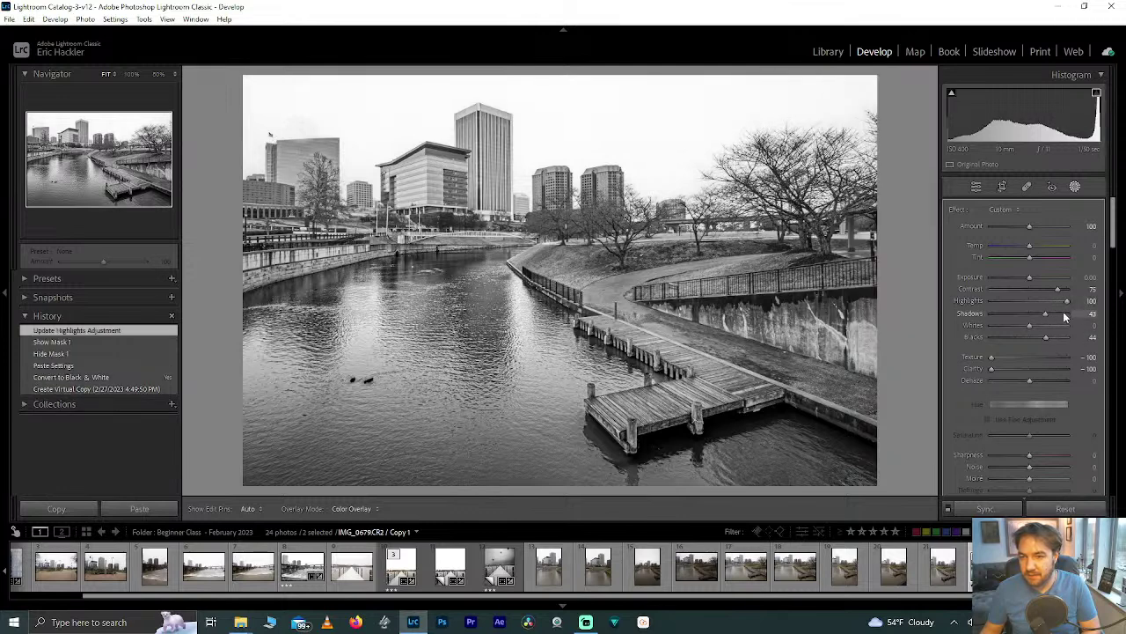
click(1089, 314)
text(74)
key(Return)
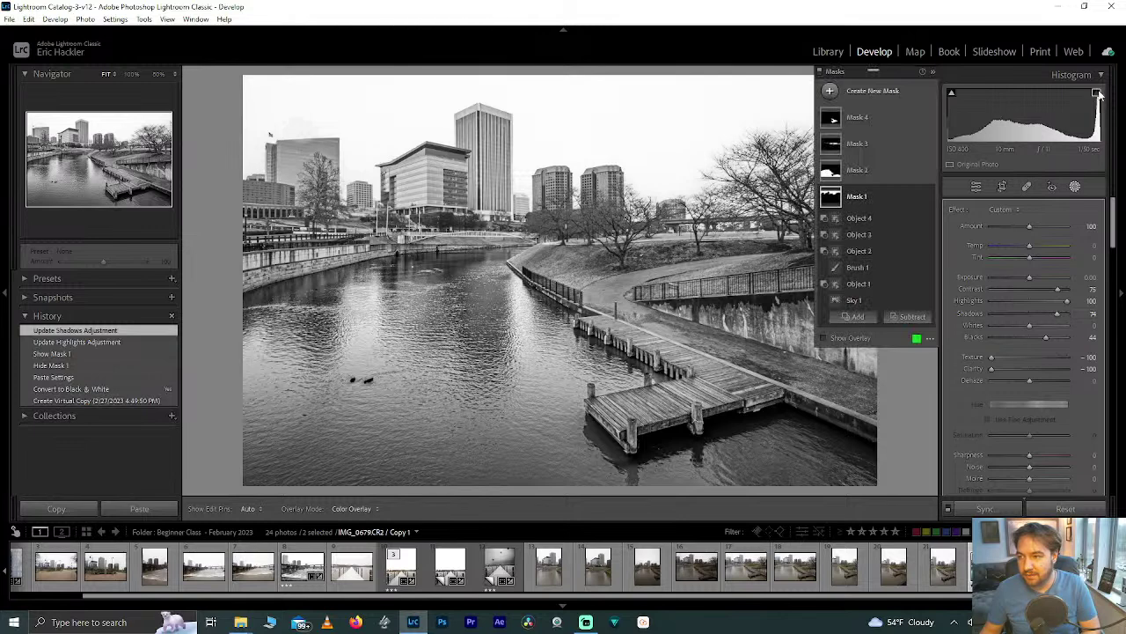
drag(1028, 324, 1035, 324)
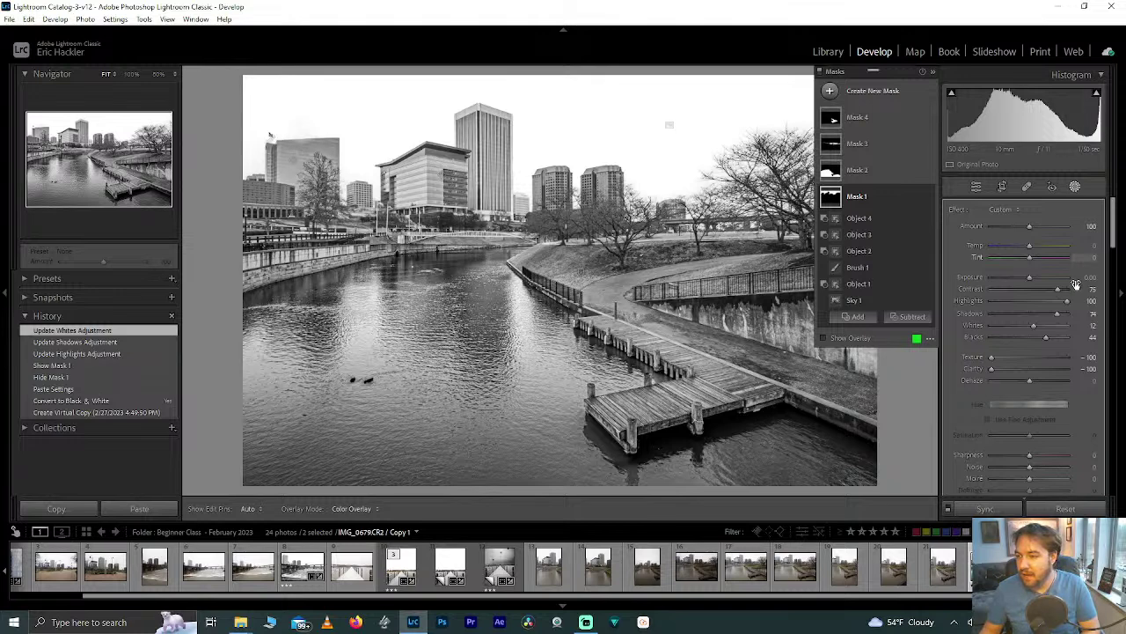
mouse_move(1026, 381)
mouse_down()
mouse_move(963, 380)
mouse_move(1031, 380)
mouse_move(1010, 380)
mouse_up()
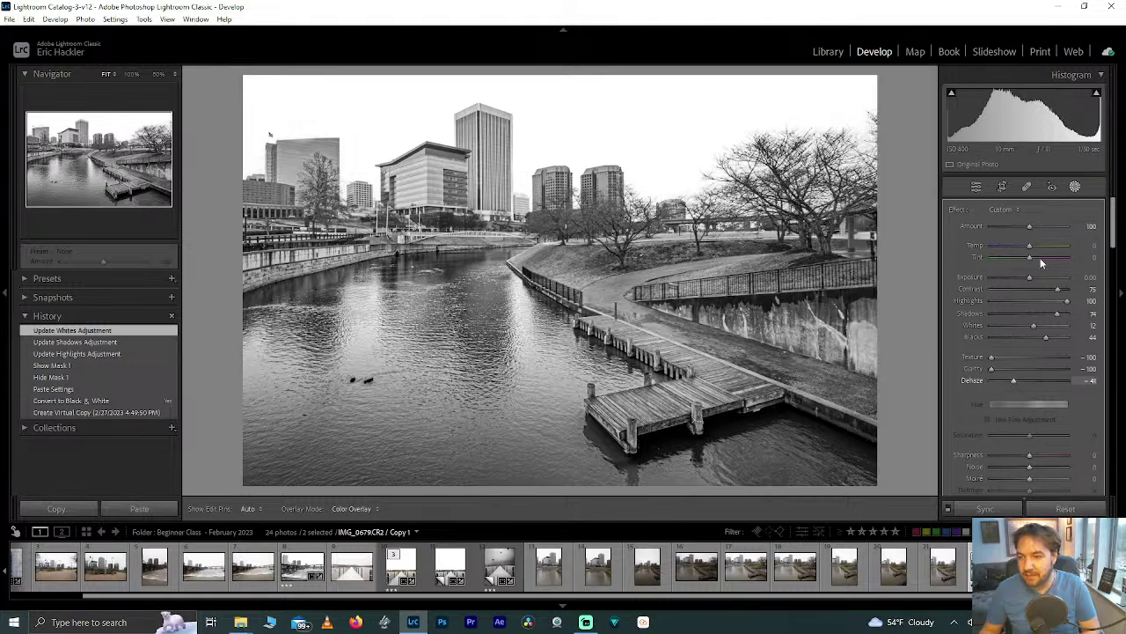
double_click(1034, 328)
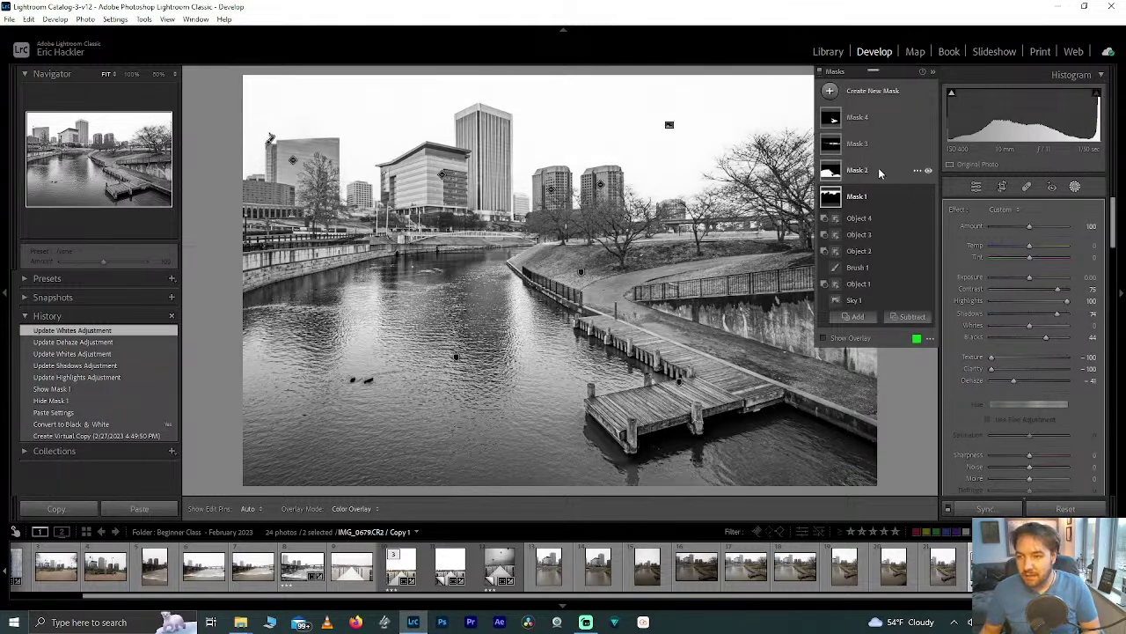
Toggle the river water mask (Mask 2) off and on to judge its effect and select it for editing
click(930, 172)
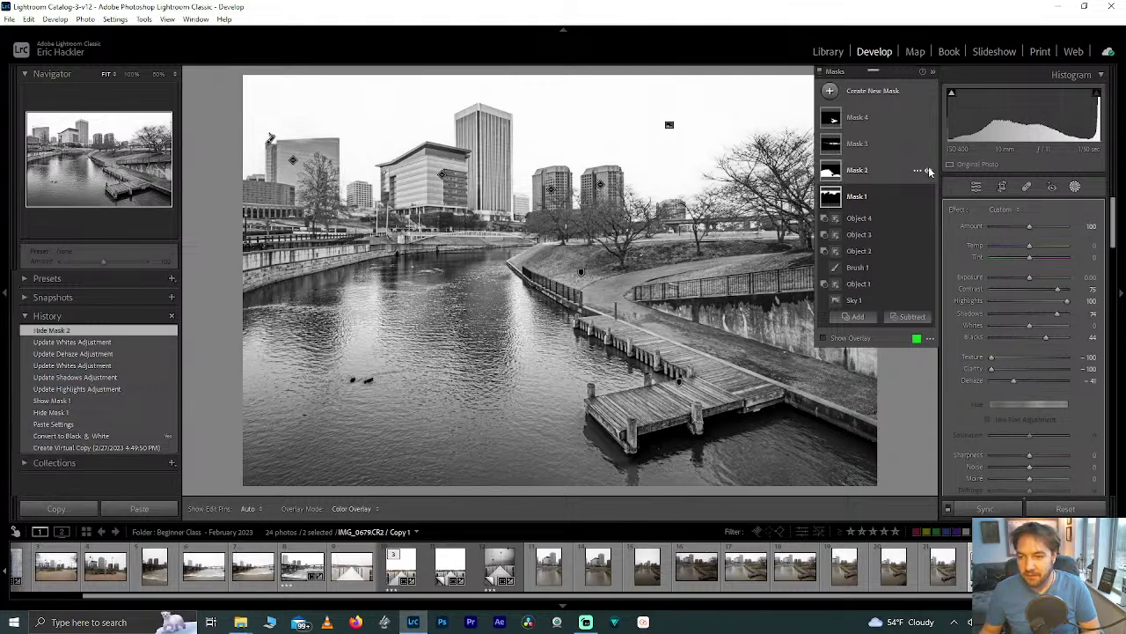
click(929, 171)
click(887, 174)
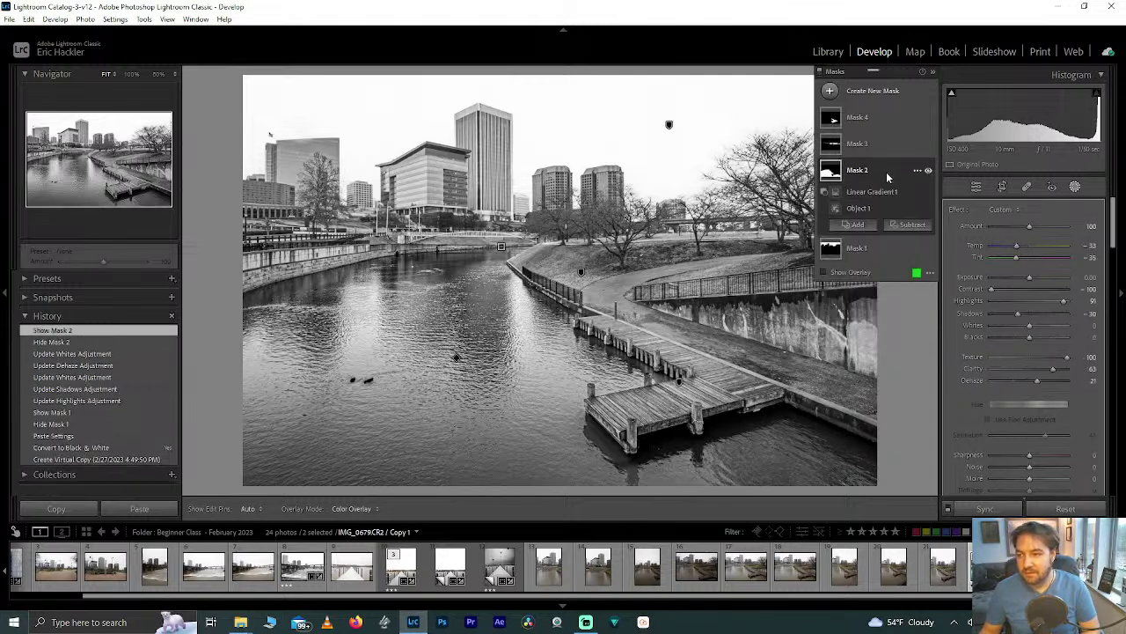
Check the coverage of the river water mask (Mask 2) with its overlay and toggle the mask off and on
click(849, 273)
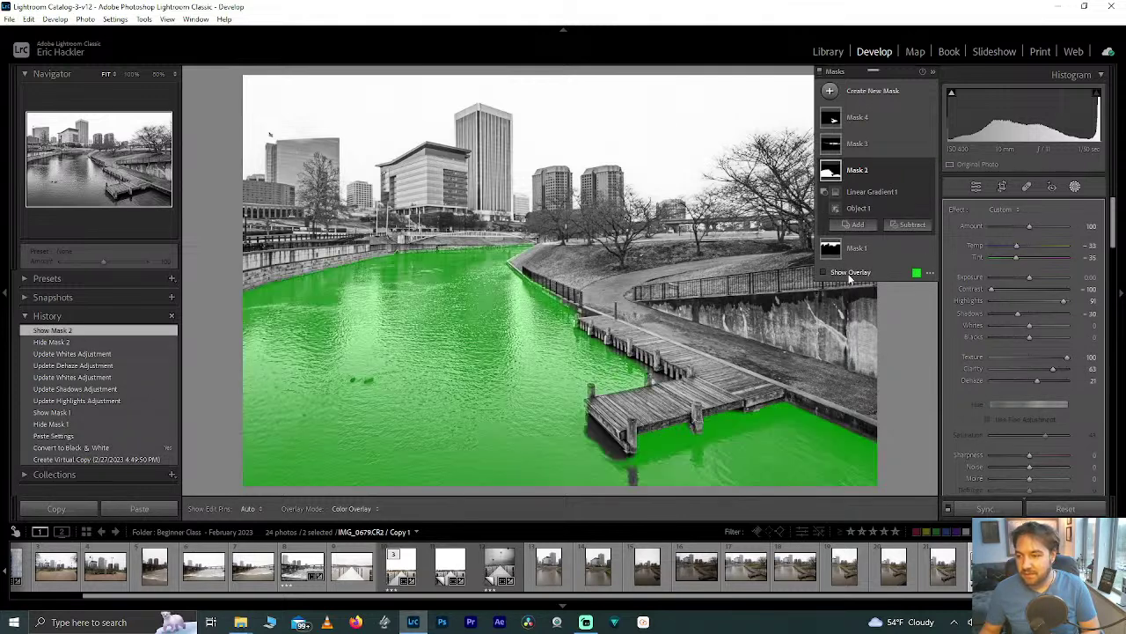
click(849, 276)
click(925, 172)
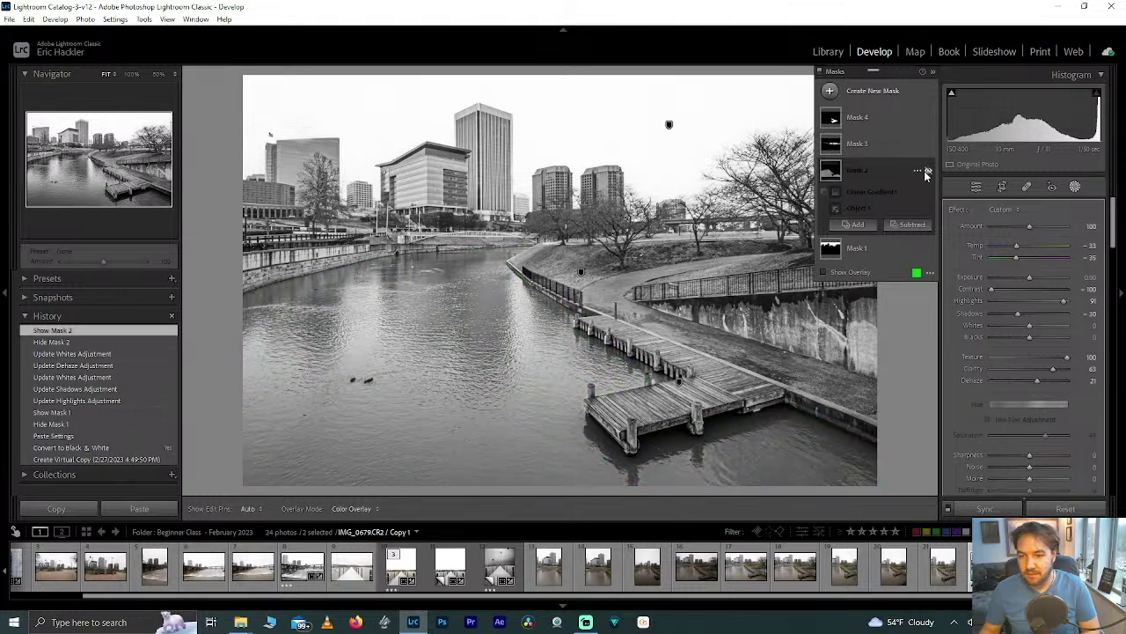
click(925, 171)
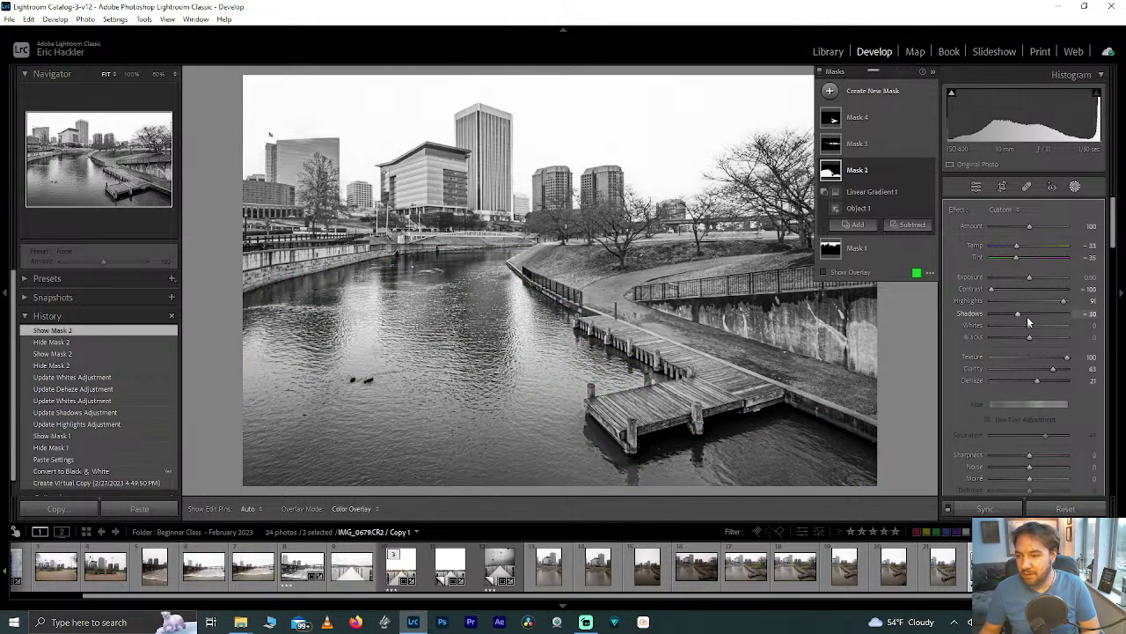
Reset the river water mask's Shadows to 0, raise Clarity to 100 and lower Blacks to -38
double_click(1019, 314)
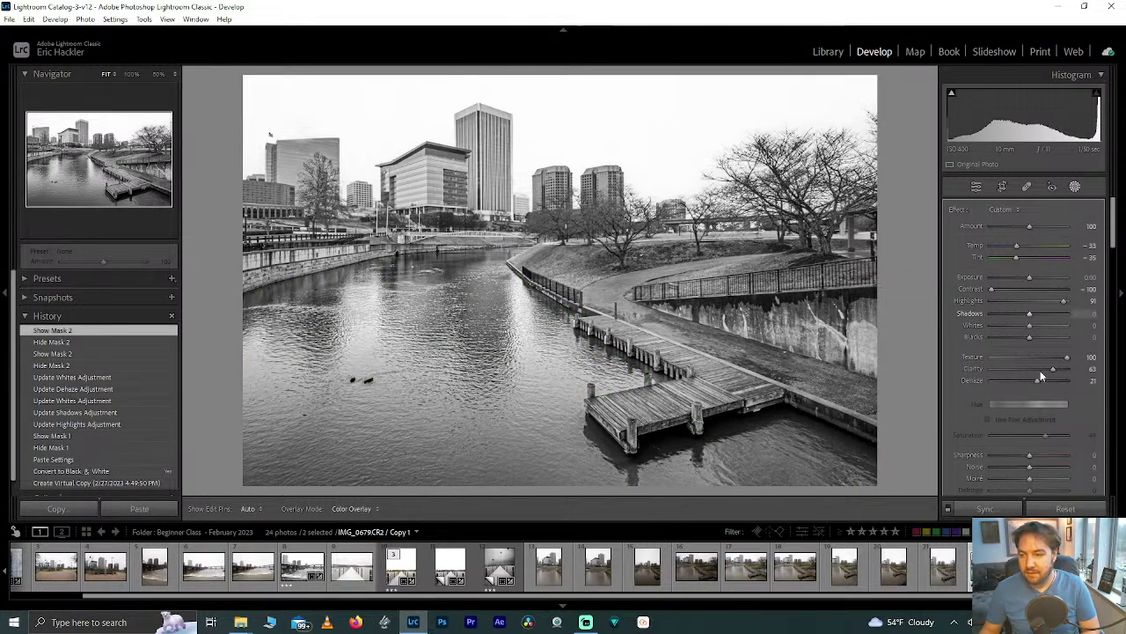
drag(1056, 371, 1083, 371)
mouse_move(1030, 338)
mouse_down()
mouse_move(989, 344)
mouse_move(1014, 339)
mouse_up()
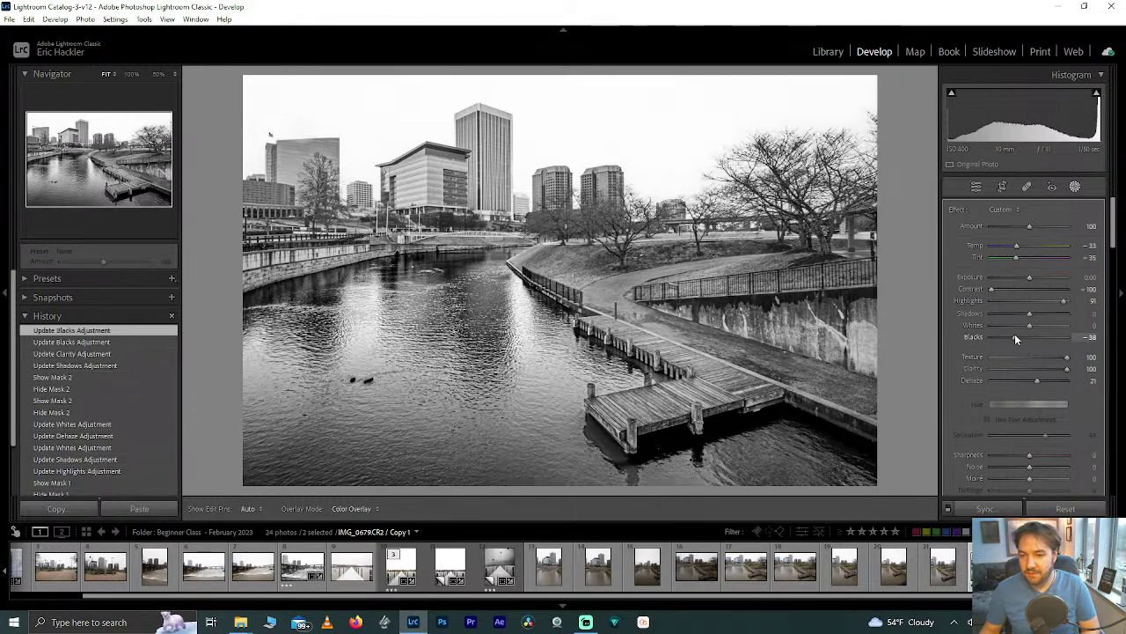
Set the river water mask's Temp to -9, Tint to 100 and Dehaze to 16
mouse_move(1015, 246)
mouse_down()
mouse_move(982, 244)
mouse_move(1005, 255)
mouse_move(955, 264)
mouse_move(1024, 253)
mouse_up()
double_click(1021, 256)
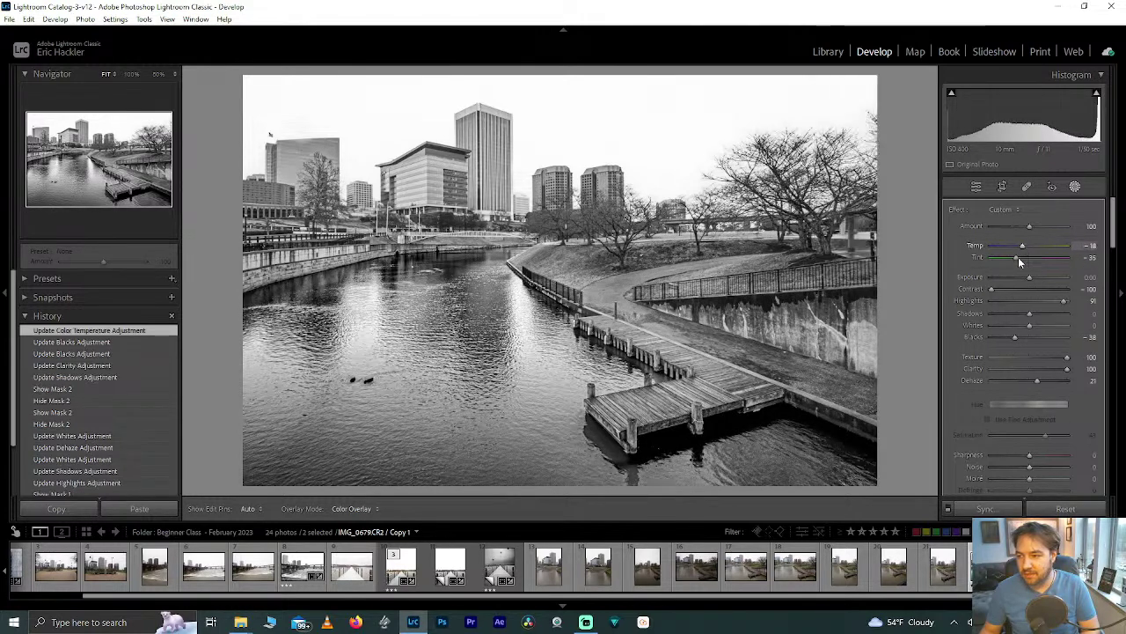
mouse_move(1020, 259)
mouse_down()
mouse_move(1093, 260)
mouse_move(1037, 265)
mouse_move(1064, 273)
mouse_move(1035, 246)
mouse_move(1015, 248)
mouse_move(1030, 248)
mouse_up()
double_click(1068, 254)
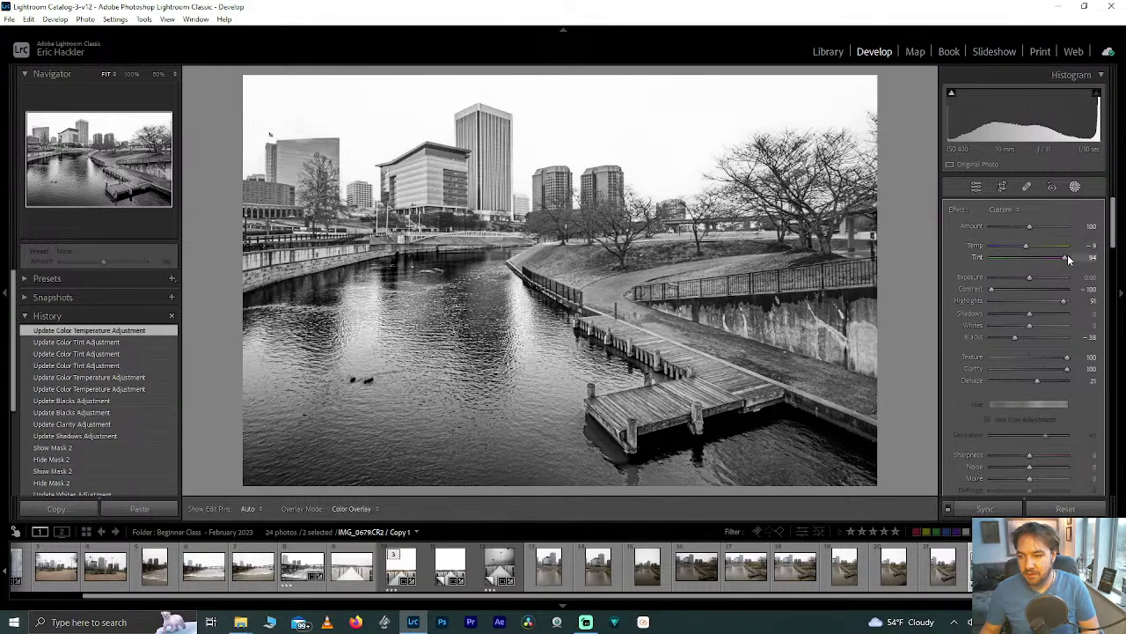
drag(1029, 256, 1076, 263)
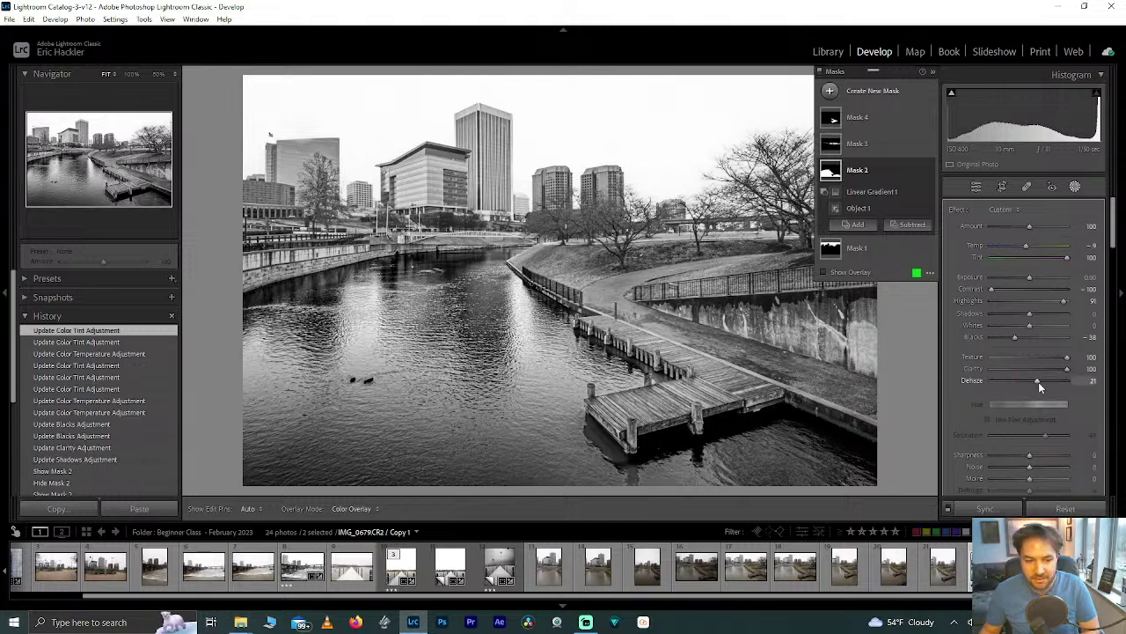
drag(1038, 382, 1036, 382)
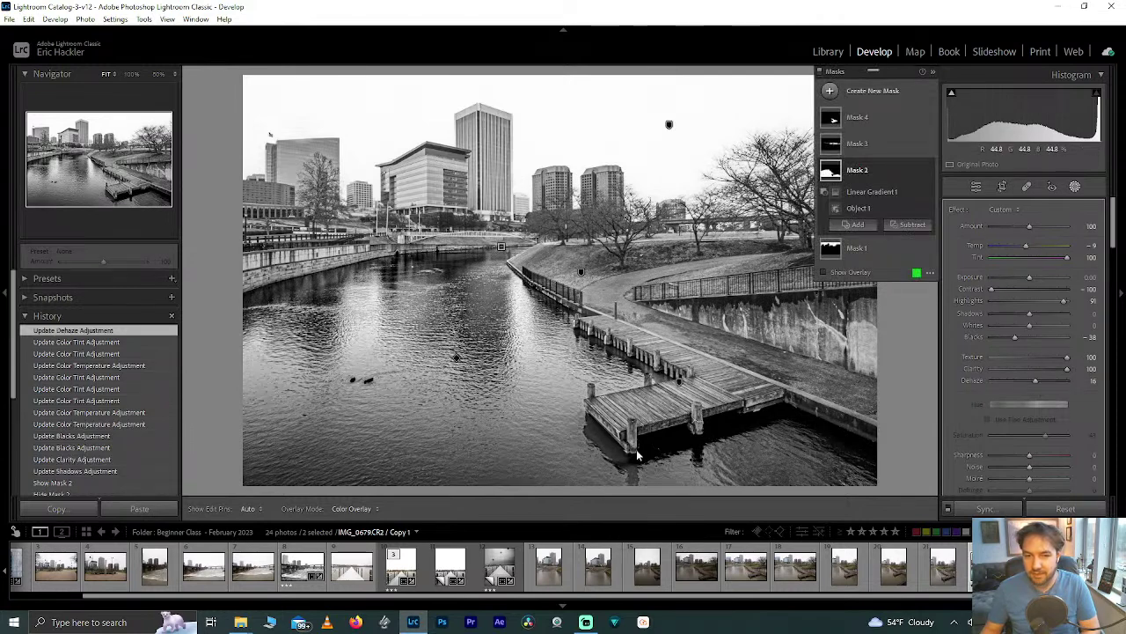
Select the grassy bank mask (Mask 3) and toggle its visibility off and on to judge its effect
click(929, 144)
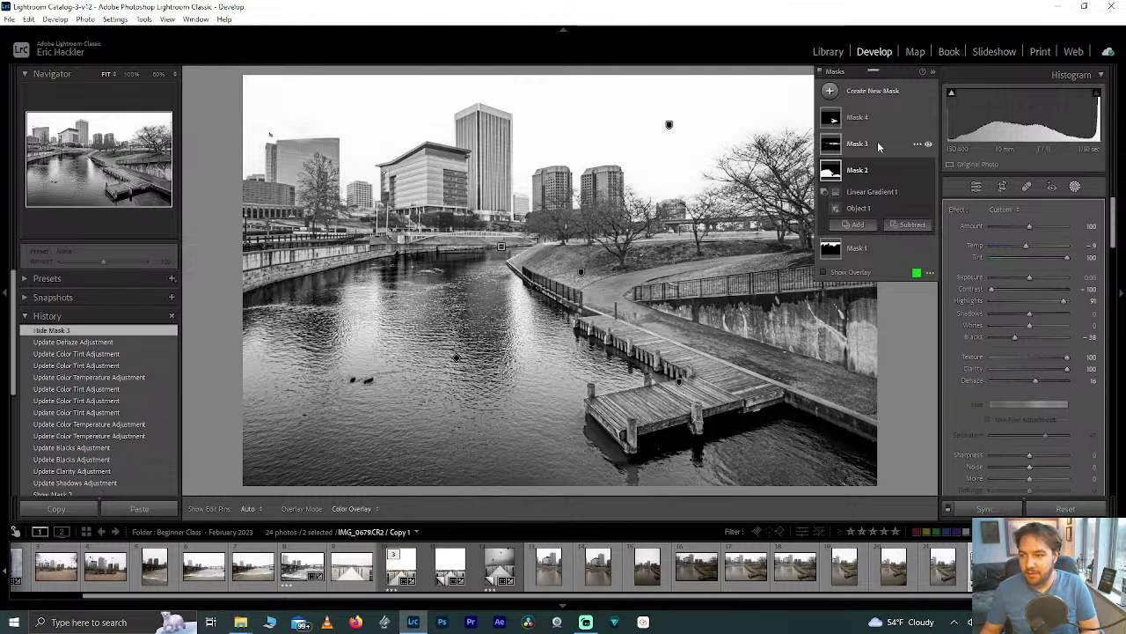
click(880, 147)
click(929, 146)
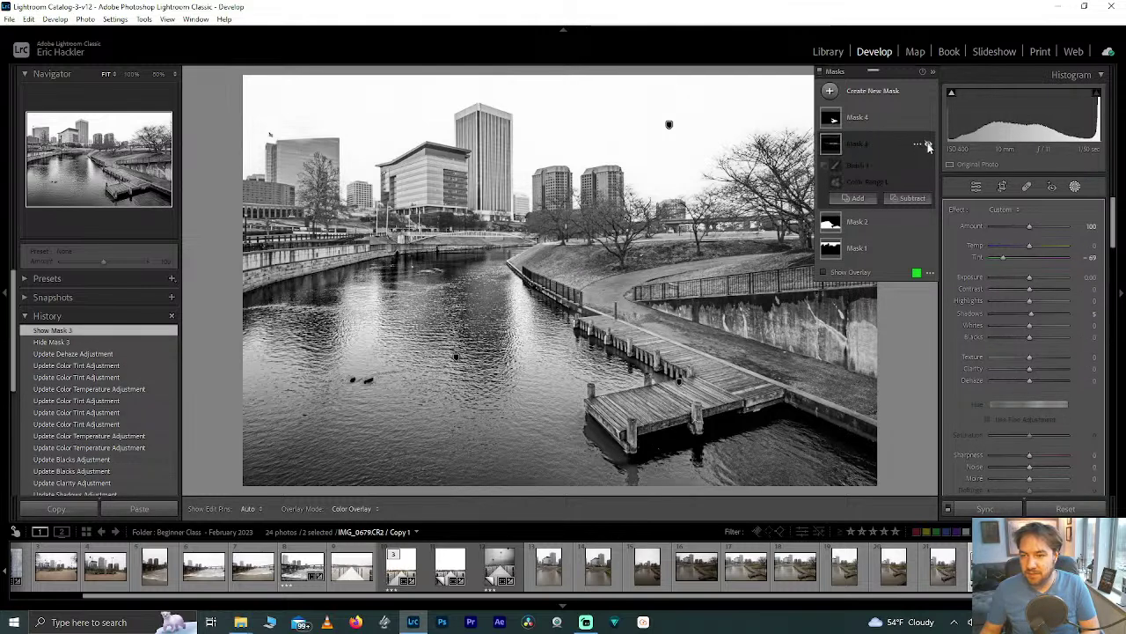
click(928, 147)
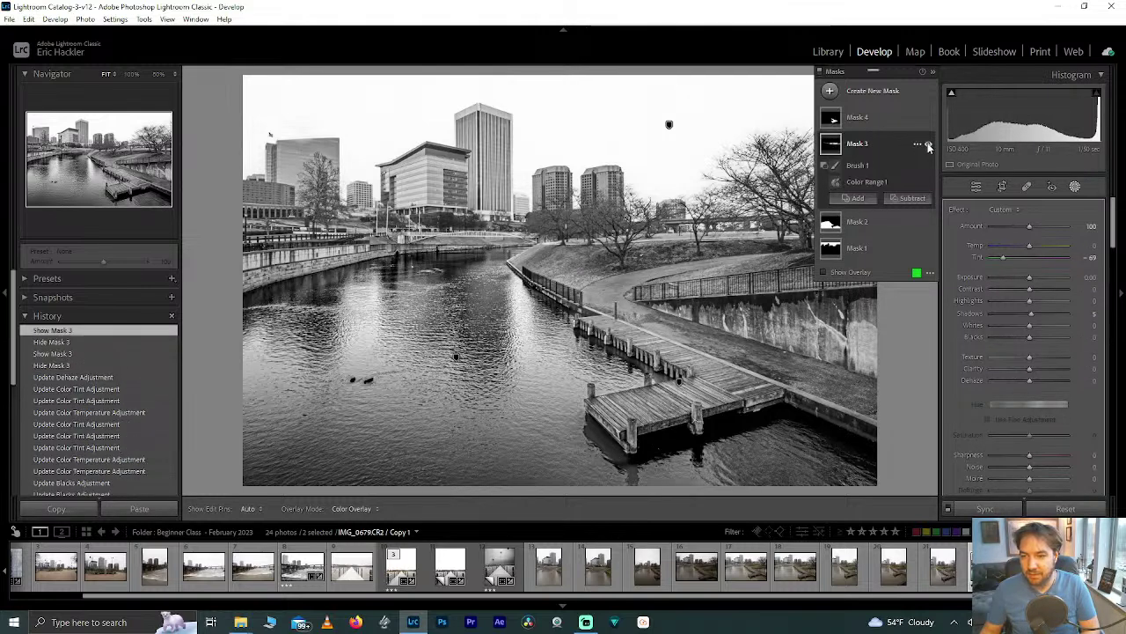
Set Mask 3's Tint to -60, Highlights to 100 and Shadows to 67
double_click(1008, 259)
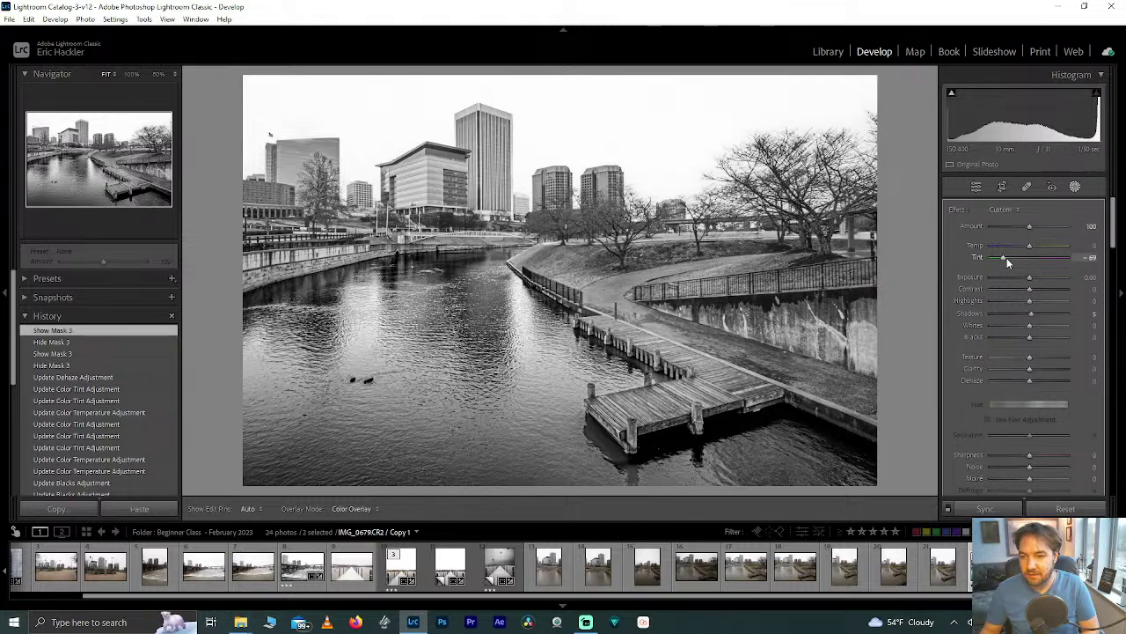
click(1007, 258)
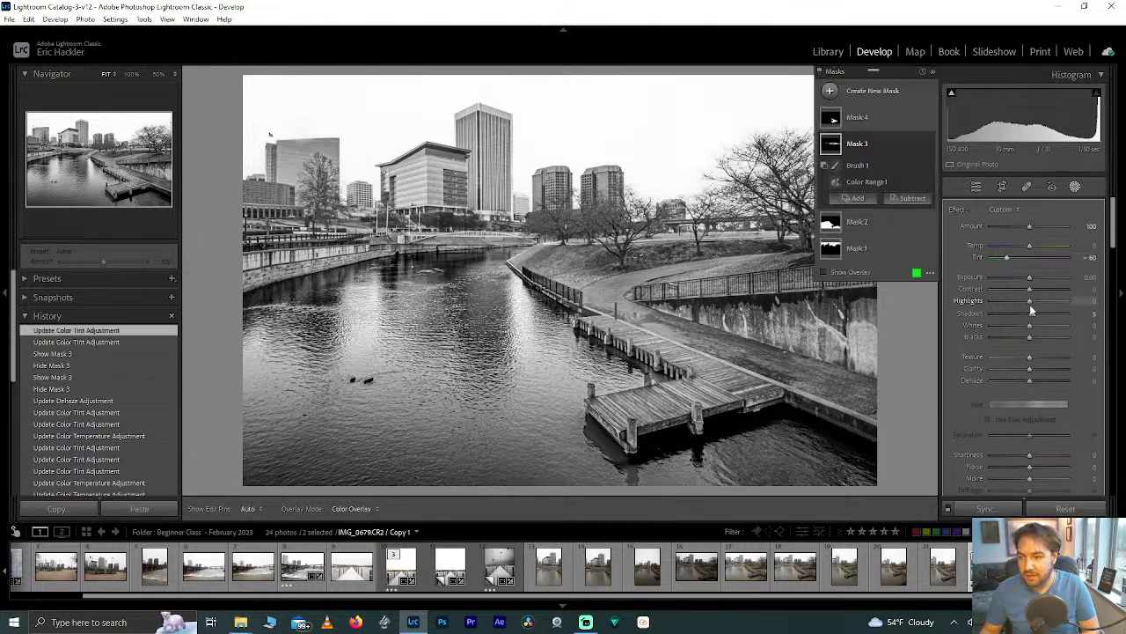
drag(1043, 298, 1089, 300)
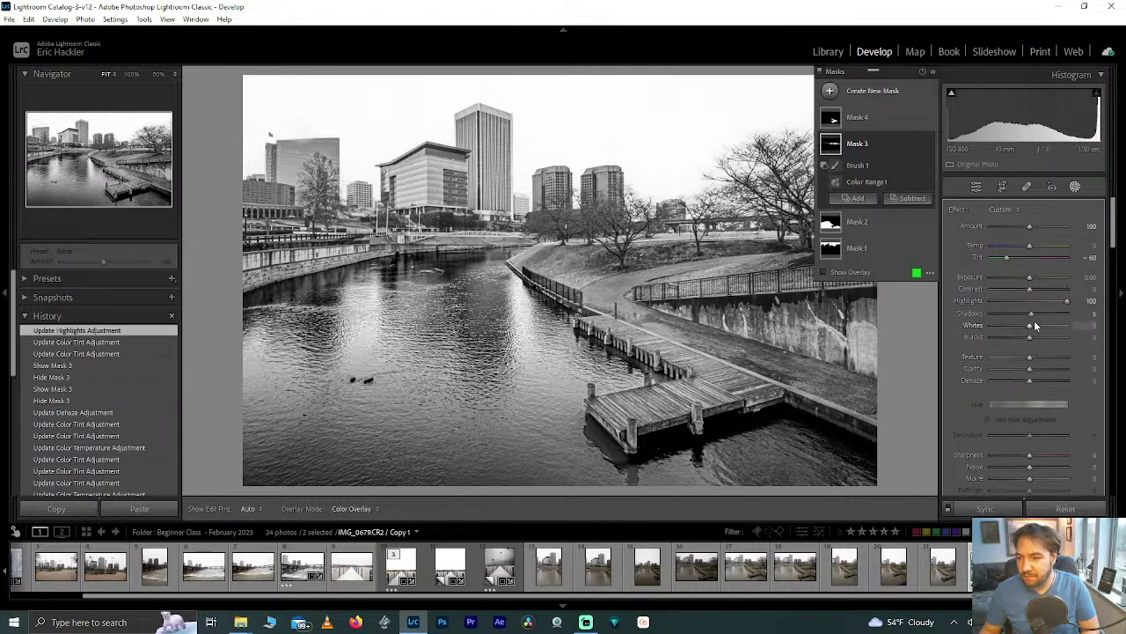
drag(1032, 314, 1054, 314)
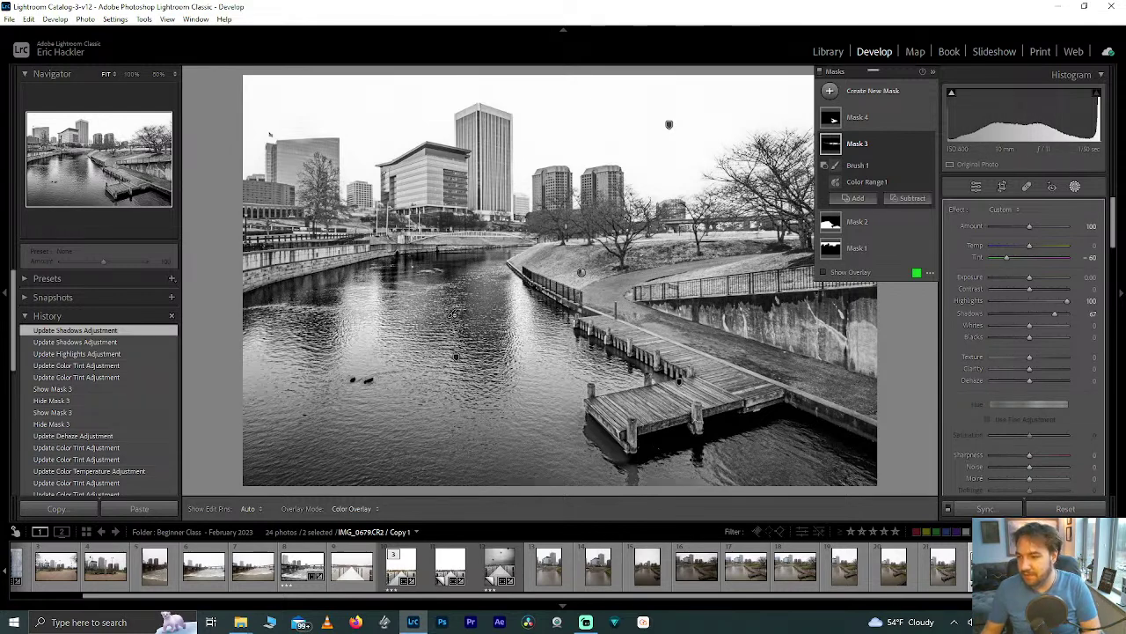
Select the dock mask (Mask 4), reset its Temp and Tint to 0, and check its coverage with the overlay
click(873, 117)
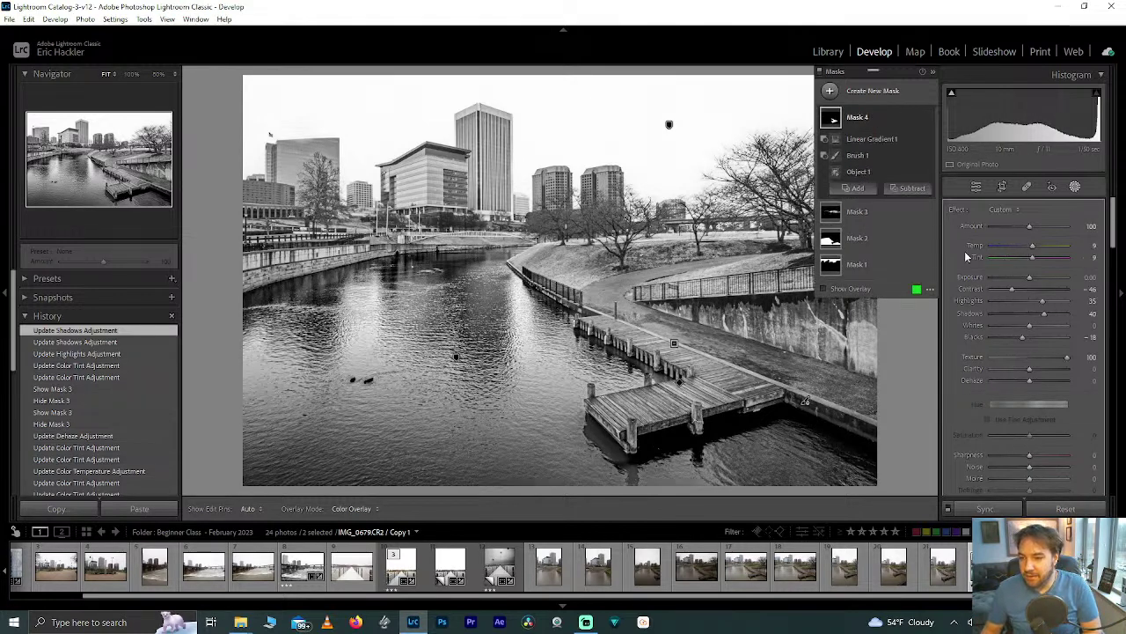
double_click(1031, 248)
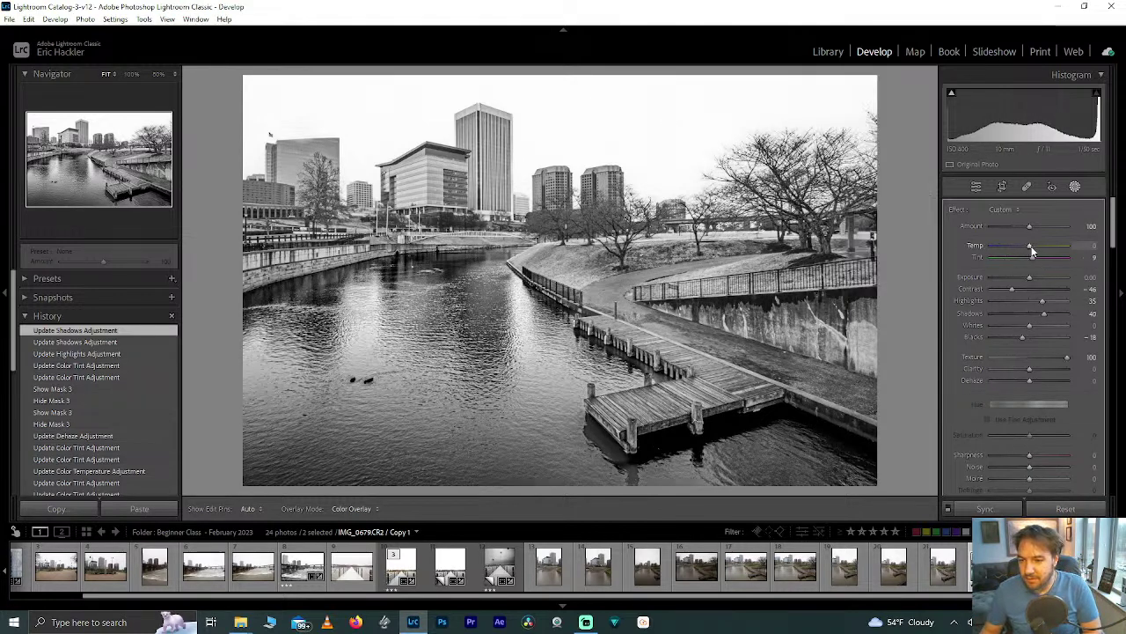
double_click(1032, 256)
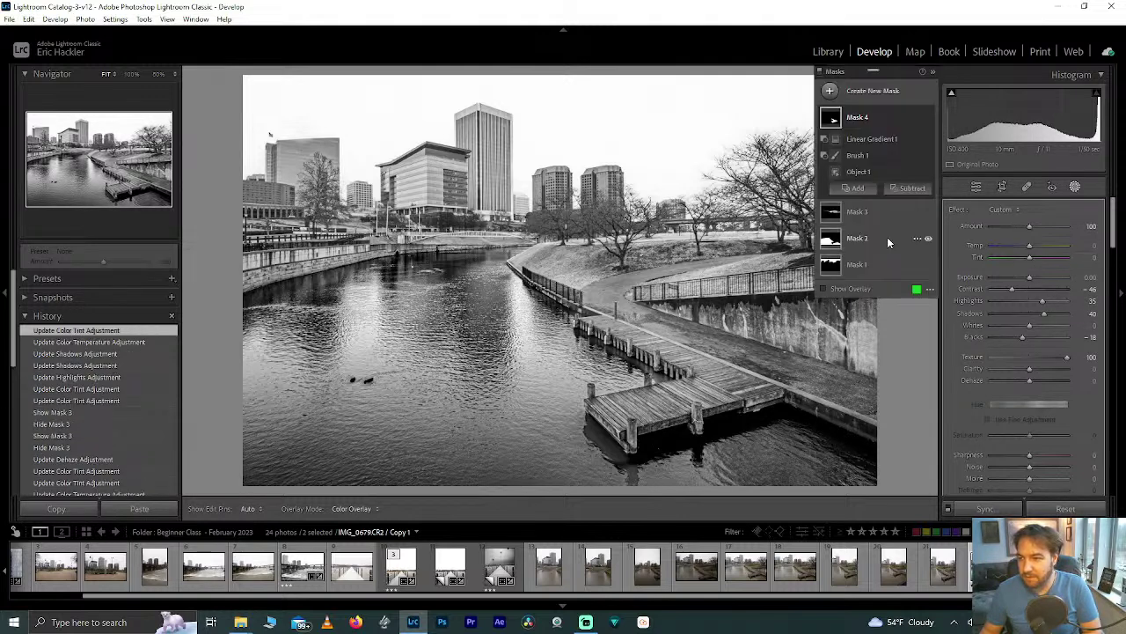
click(834, 290)
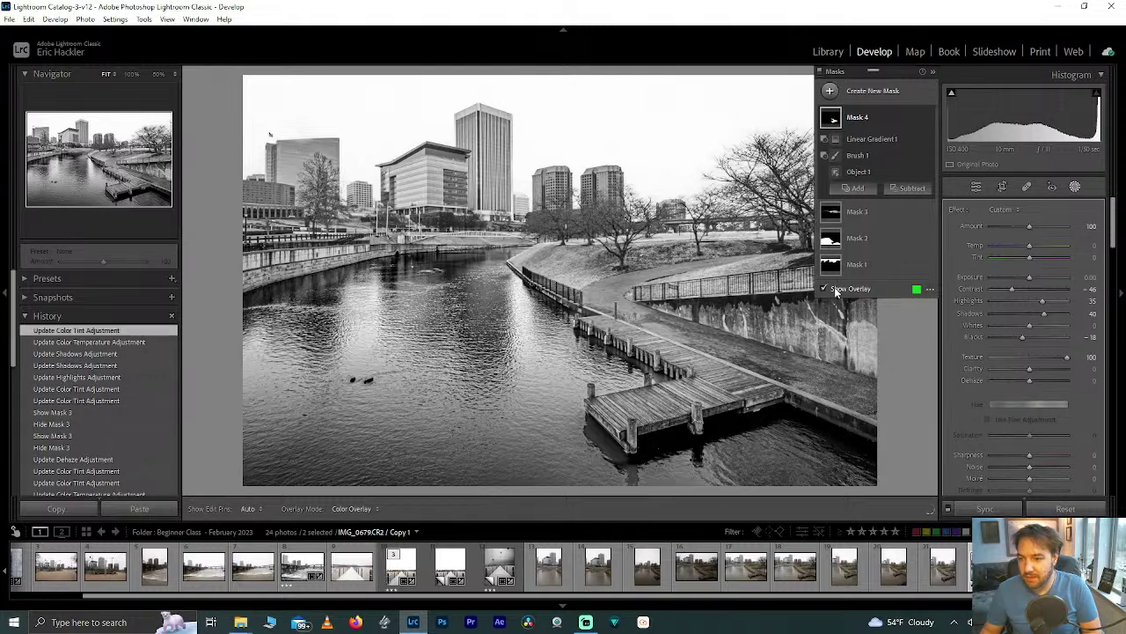
click(835, 291)
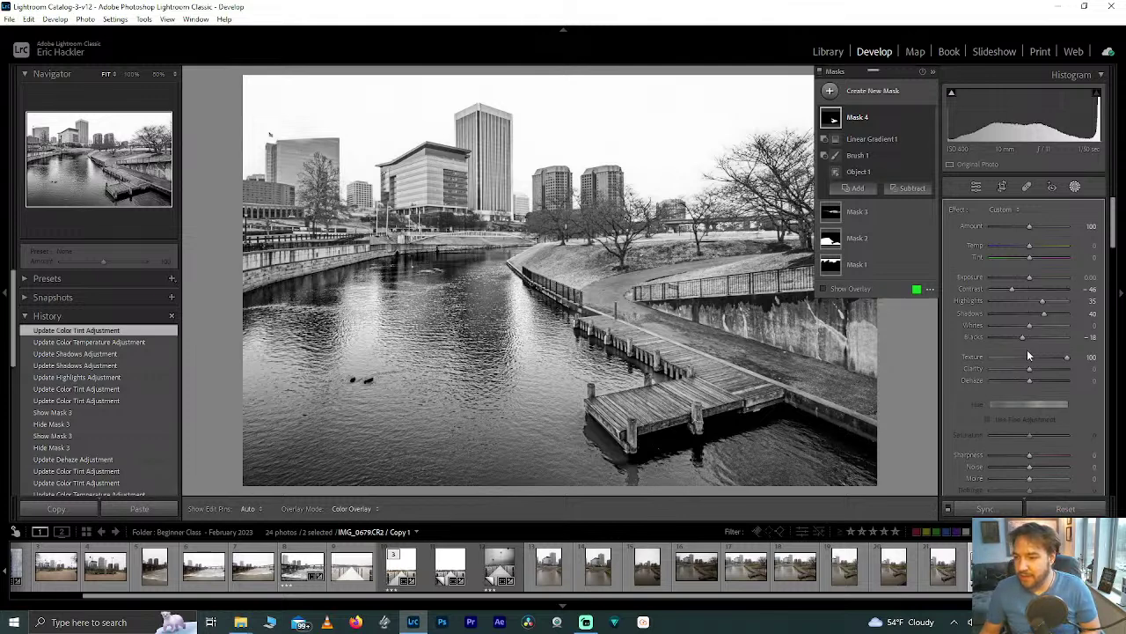
Set Mask 4's Highlights to 100, Shadows to 100, Whites to 21 and Blacks to -15
drag(1043, 304, 1052, 304)
mouse_move(1053, 312)
mouse_down()
mouse_move(1070, 318)
mouse_move(1055, 314)
mouse_up()
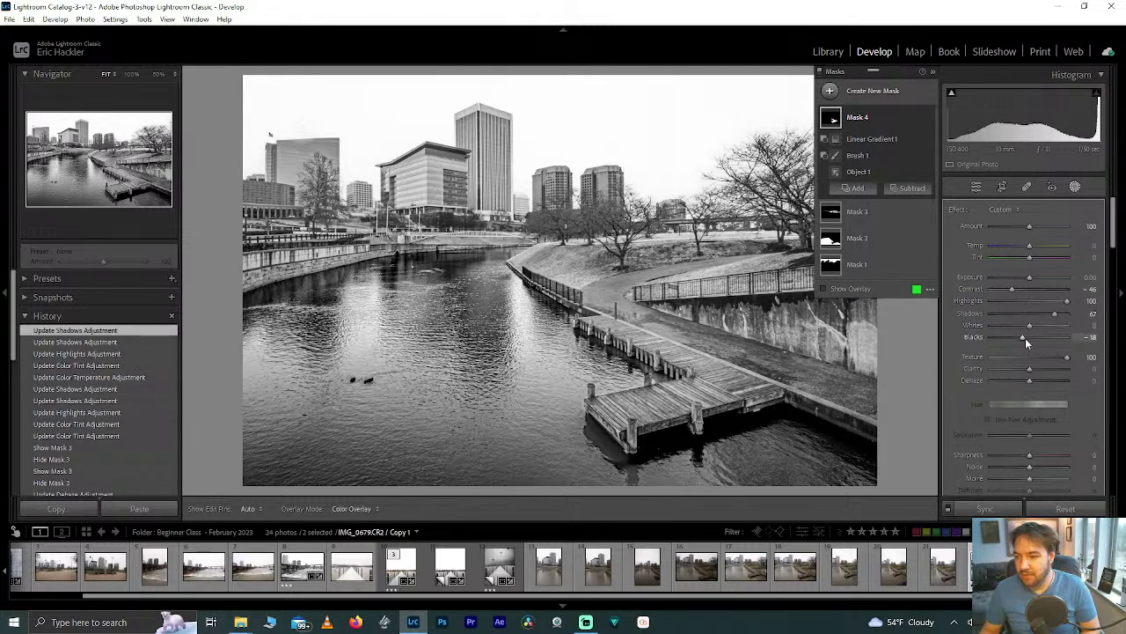
double_click(1025, 338)
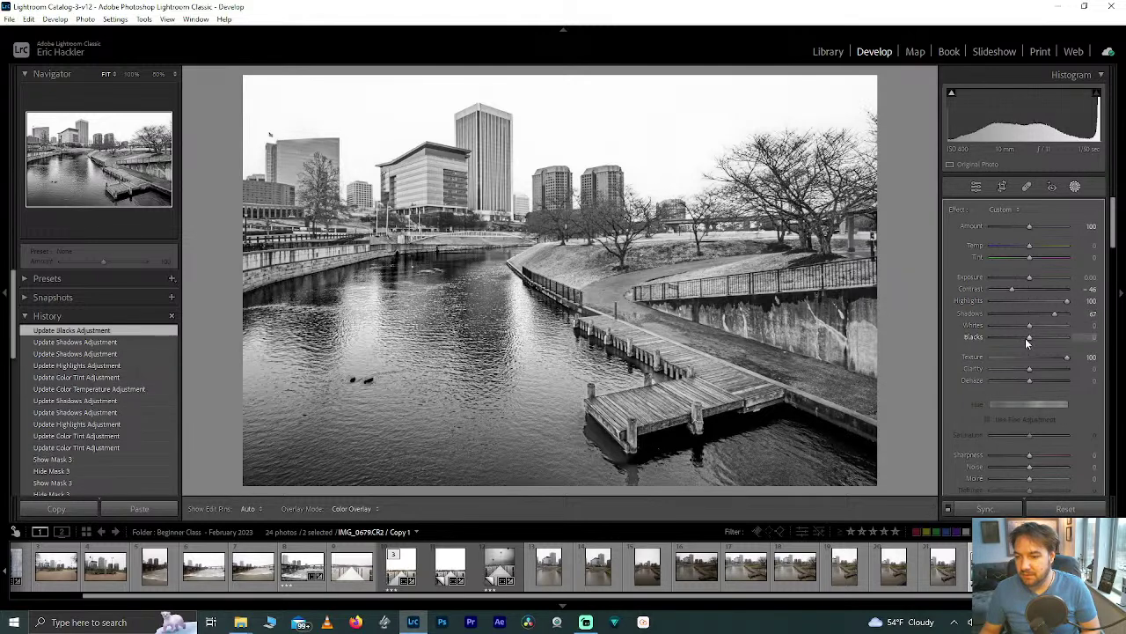
mouse_move(1022, 338)
mouse_down()
mouse_move(1055, 319)
mouse_move(1093, 324)
mouse_move(1037, 326)
mouse_up()
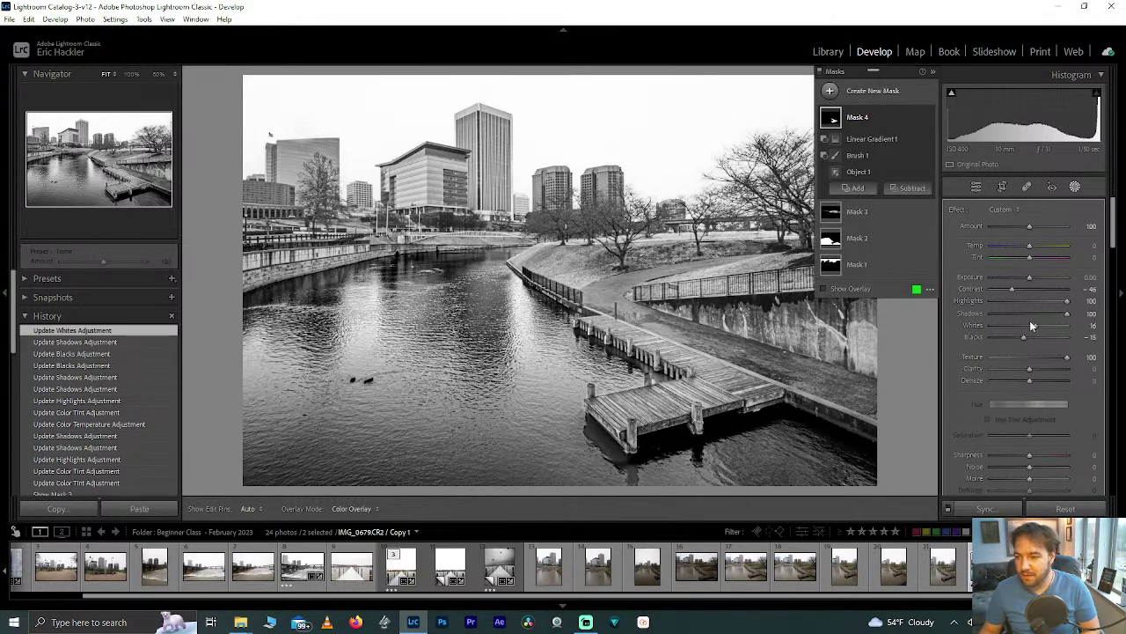
mouse_move(1047, 327)
mouse_down()
mouse_move(1037, 325)
mouse_move(1046, 330)
mouse_up()
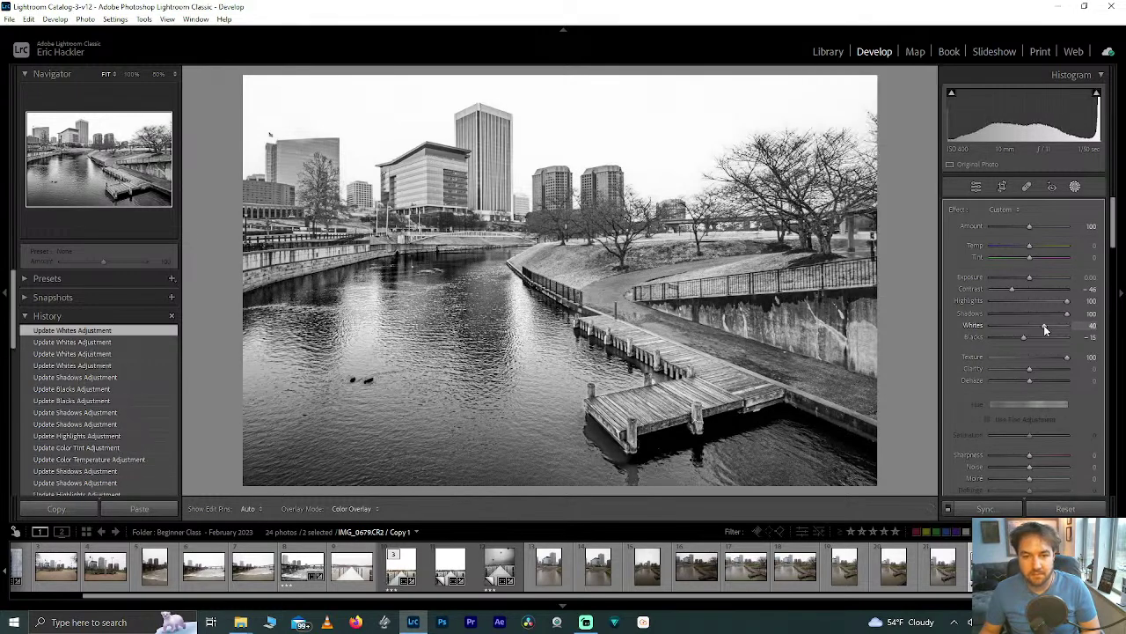
drag(1043, 324, 1037, 325)
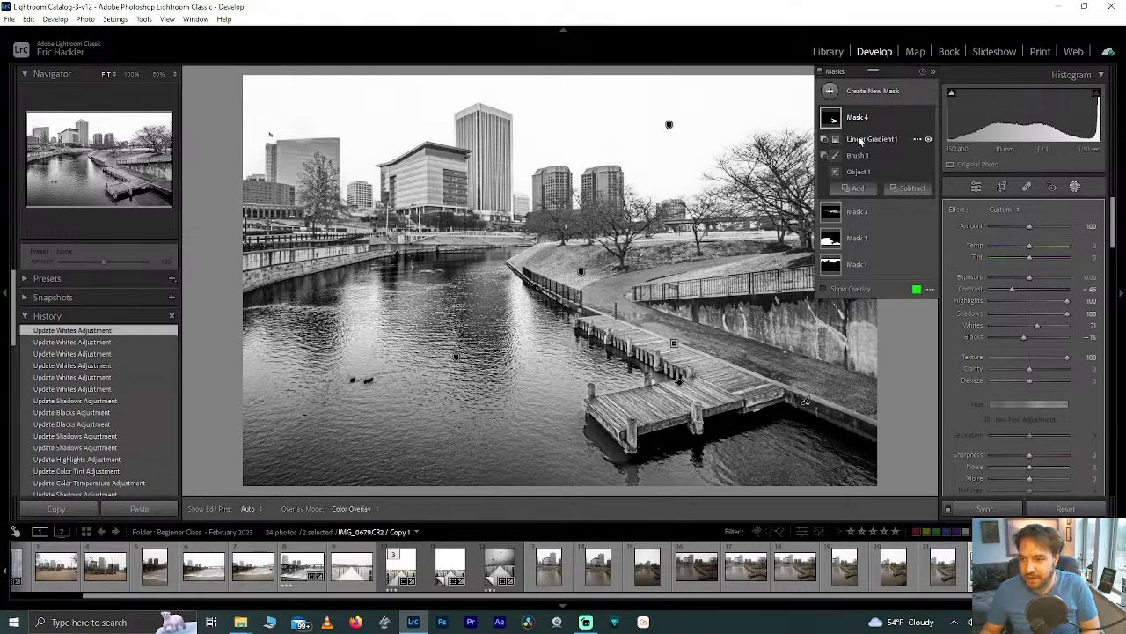
Toggle Mask 4's Brush 1 component off and on to judge its effect
click(927, 157)
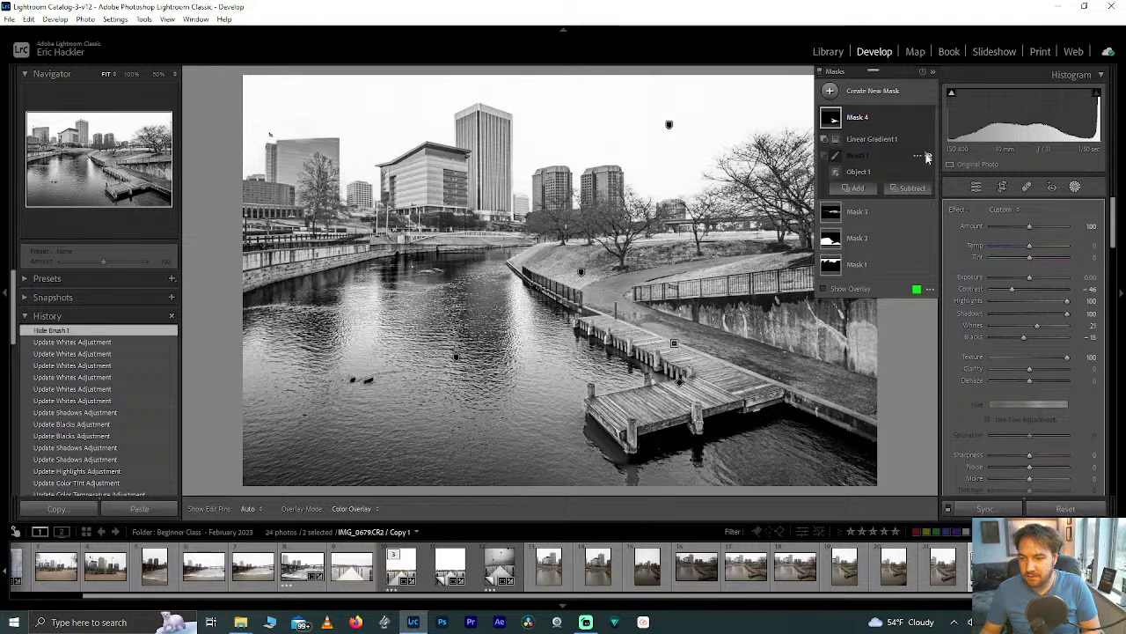
click(928, 157)
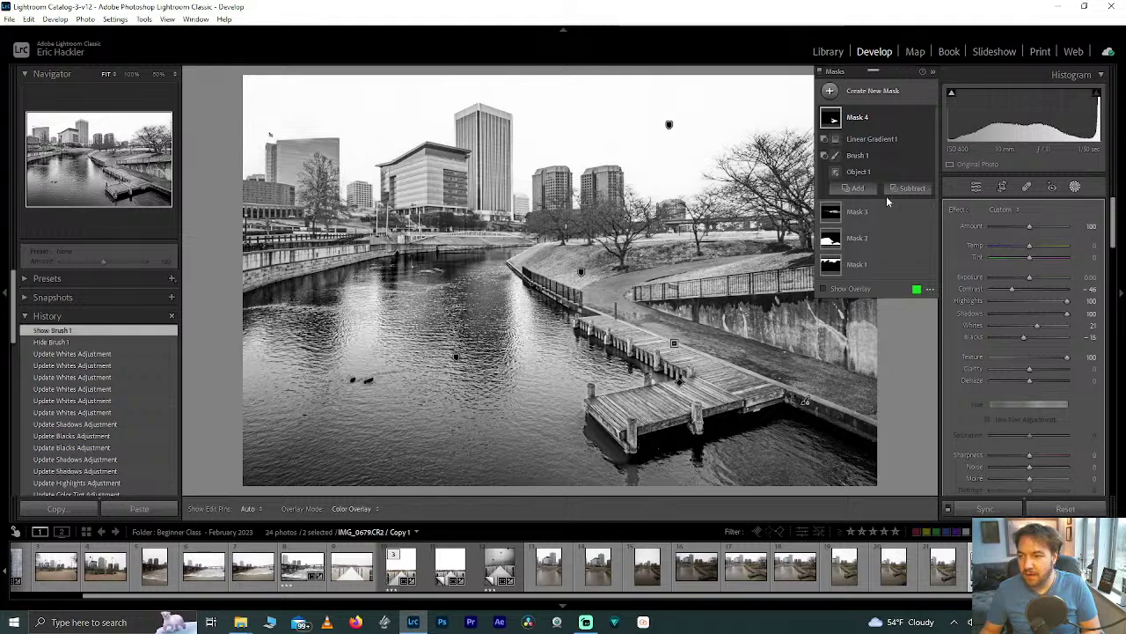
Try adding a size 7 brush with Flow 100 and Density 28 to Mask 4 along the grass beside the dock, and undo it
click(855, 192)
click(883, 298)
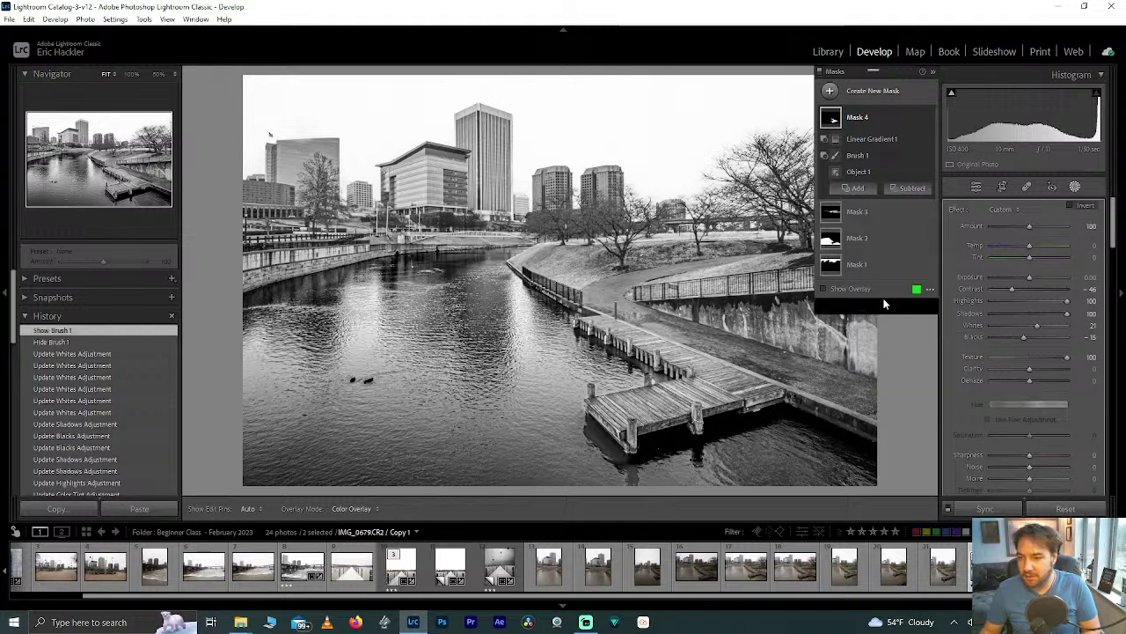
drag(1018, 248, 1093, 249)
click(1012, 265)
scroll(773, 367, down, 5)
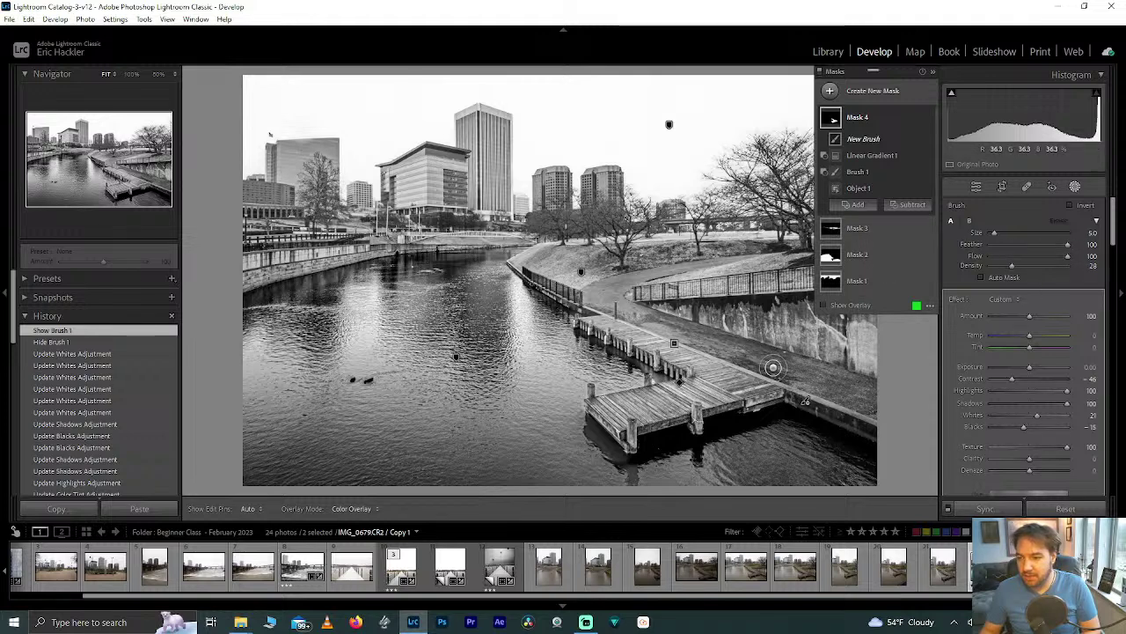
scroll(773, 367, up, 2)
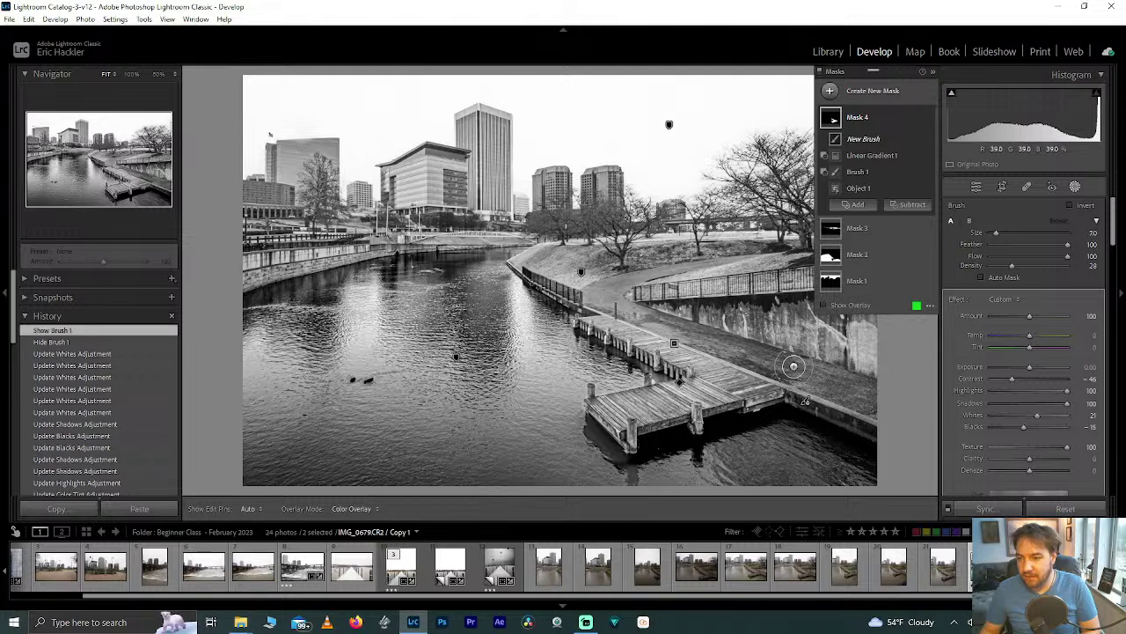
key(h)
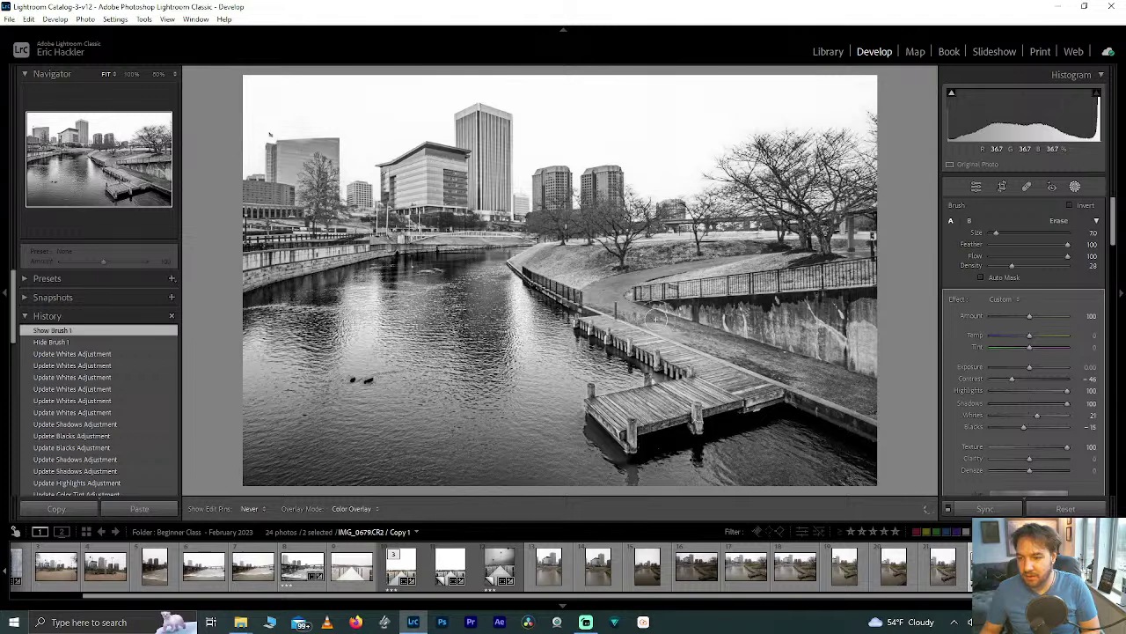
mouse_move(822, 372)
mouse_down()
mouse_move(759, 380)
mouse_move(880, 401)
mouse_up()
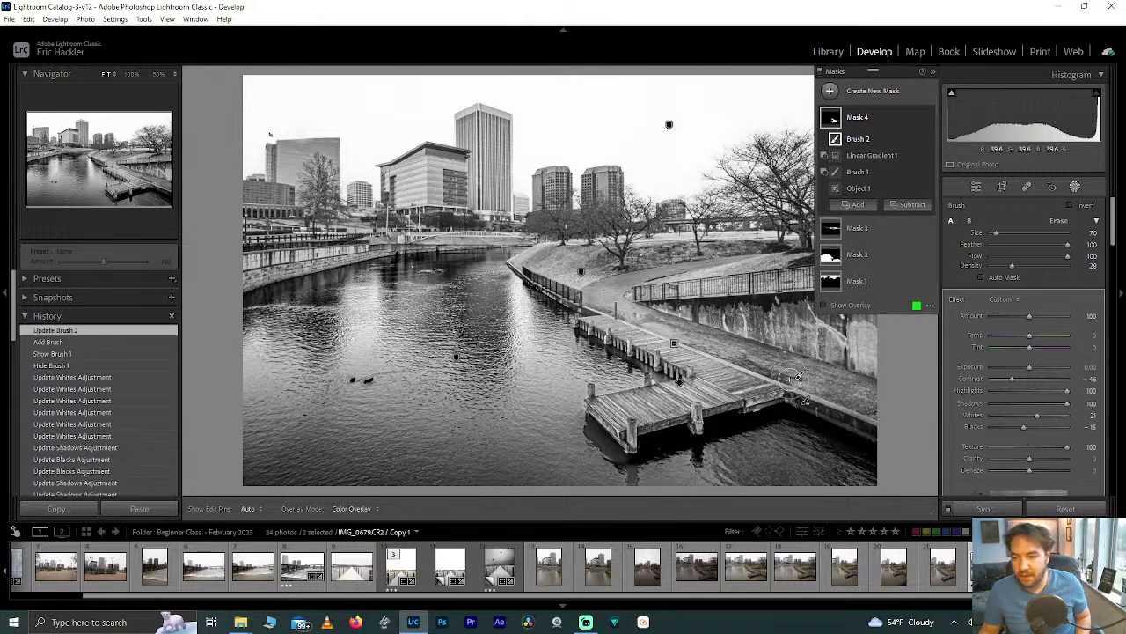
key(ctrl+z)
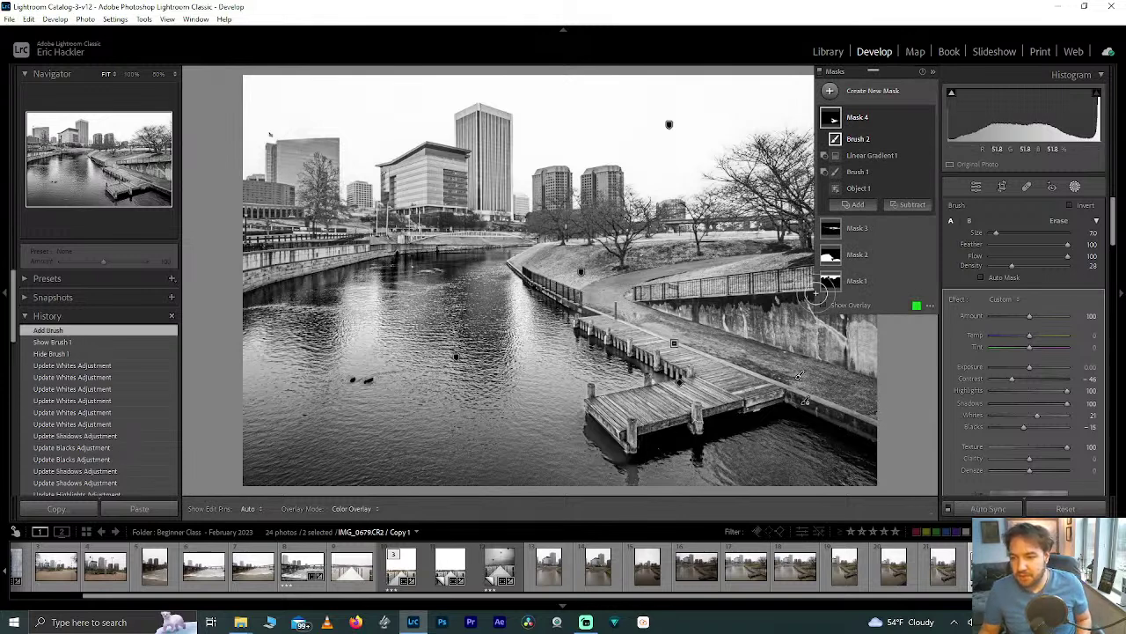
key(ctrl+z)
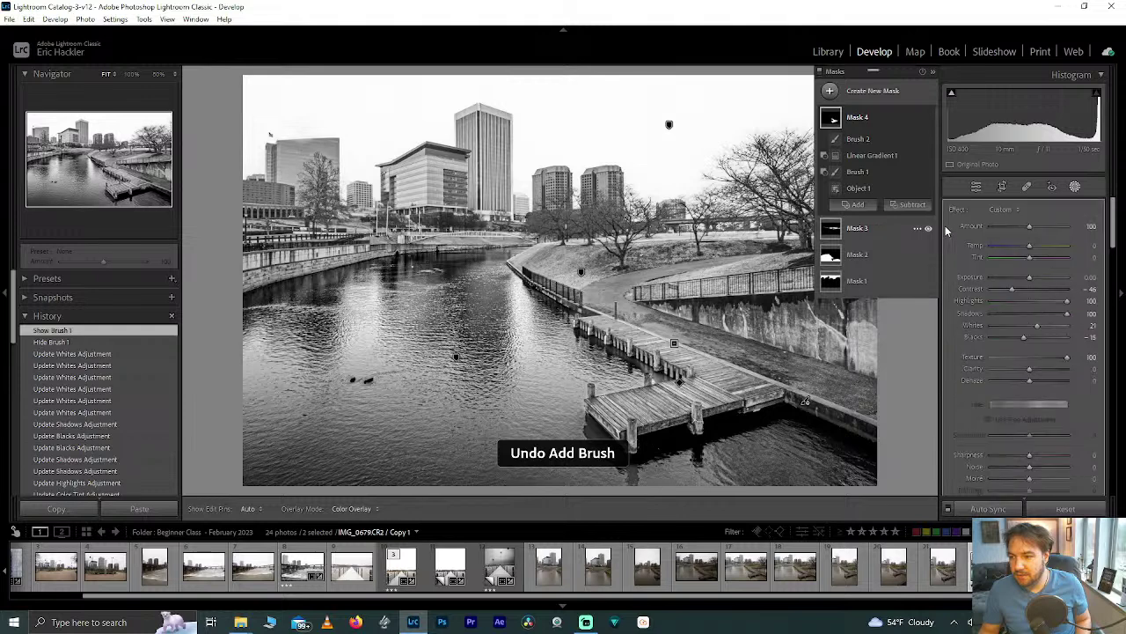
Add a size 7 brush with Flow 100 and Density 11 to Mask 4, painting along the grass beside the dock
click(861, 192)
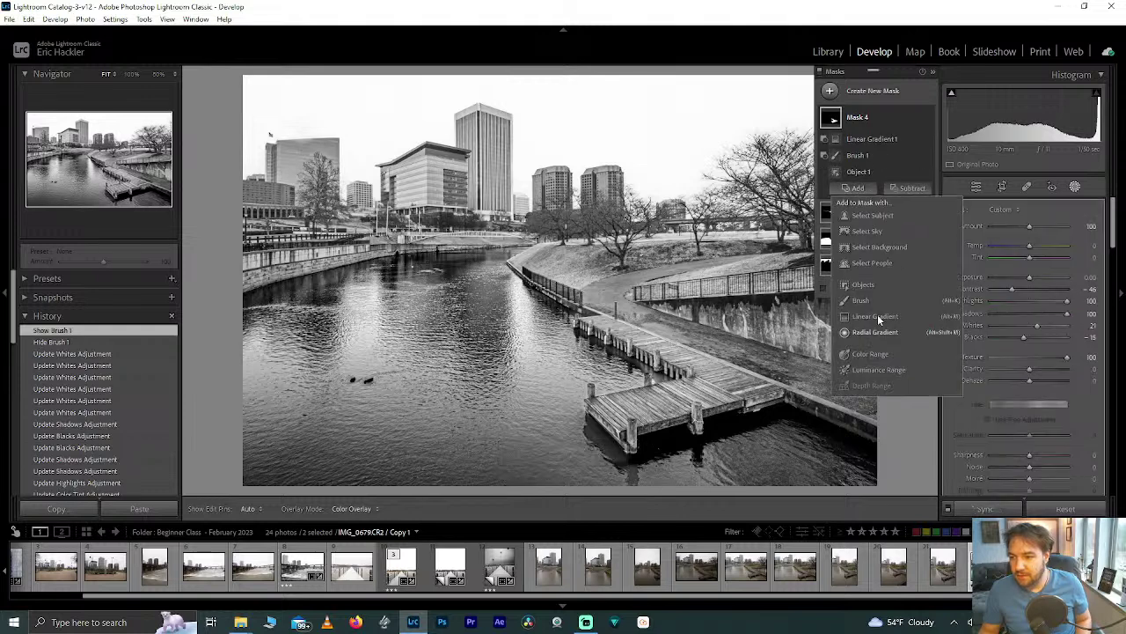
key(Escape)
key(k)
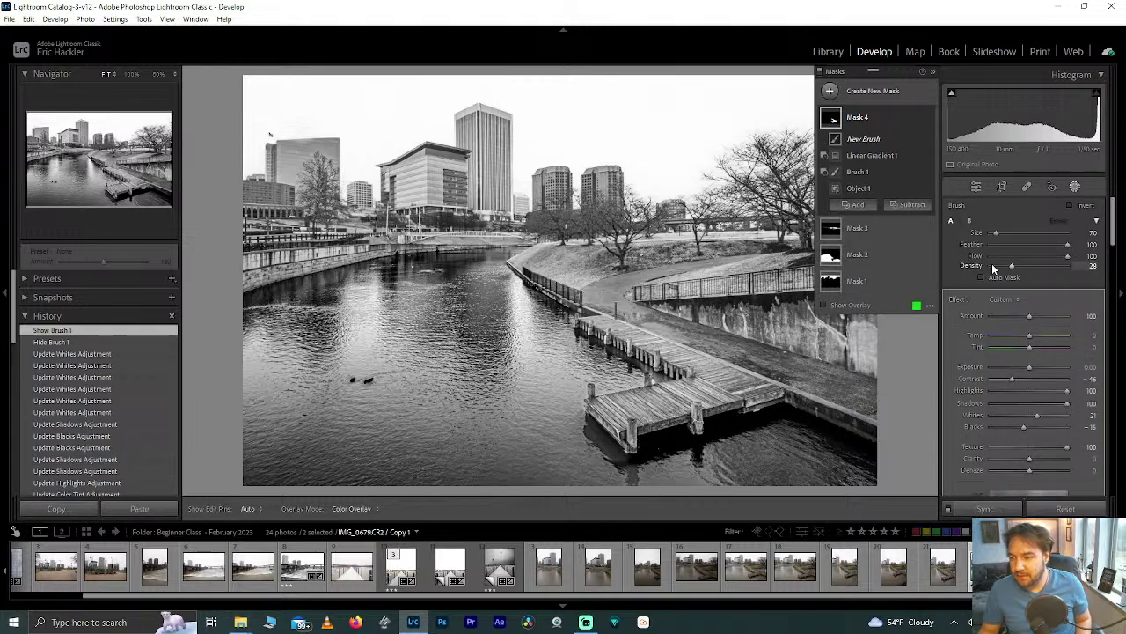
drag(999, 266, 1002, 266)
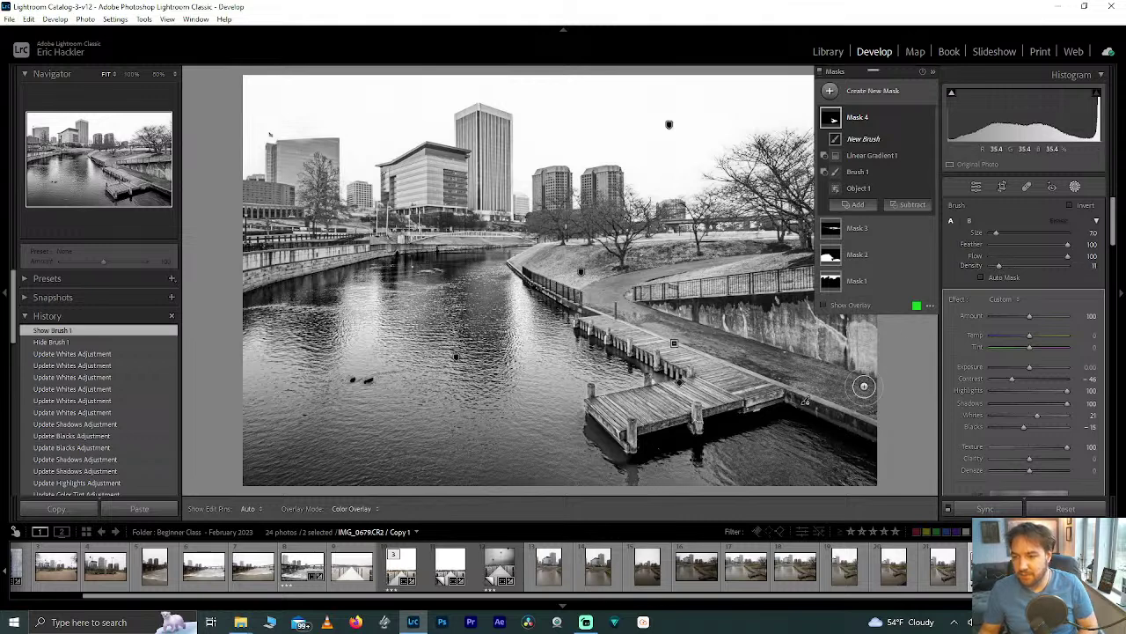
key(h)
key(alt)
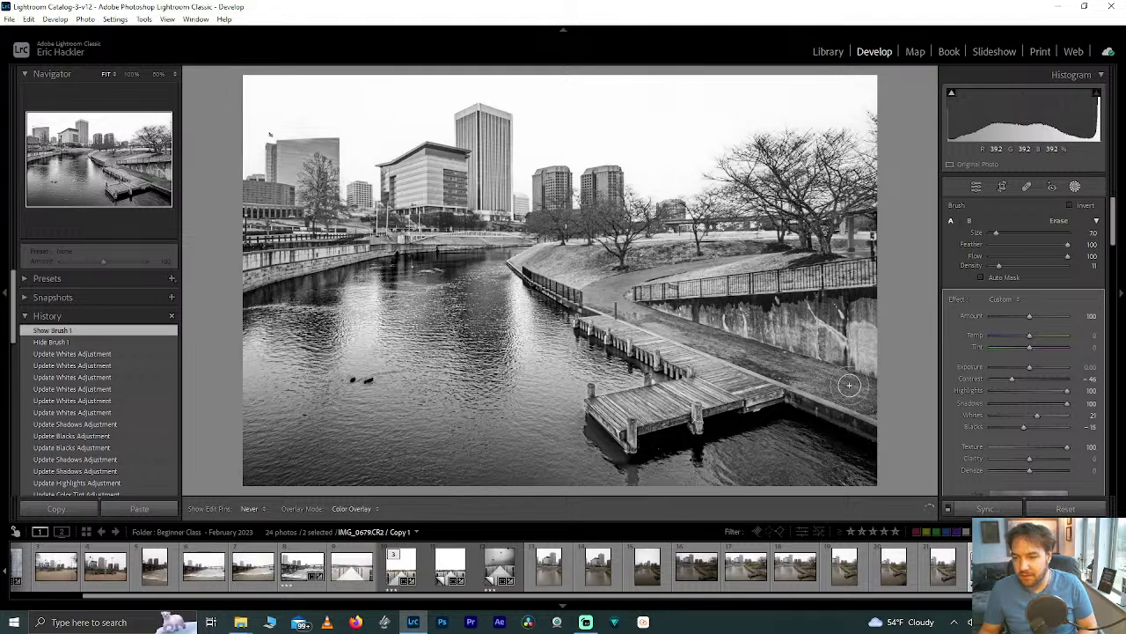
key(shift+w)
Check Mask 4's coverage of the dock and grass by toggling the overlay, and leave masking
click(834, 306)
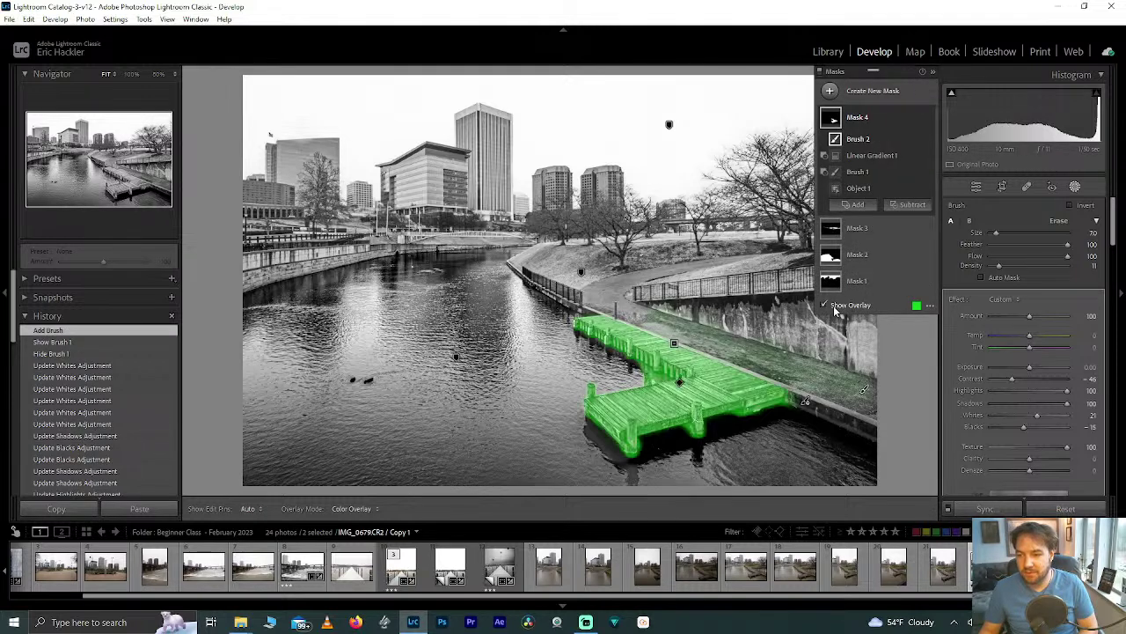
click(834, 307)
click(834, 307)
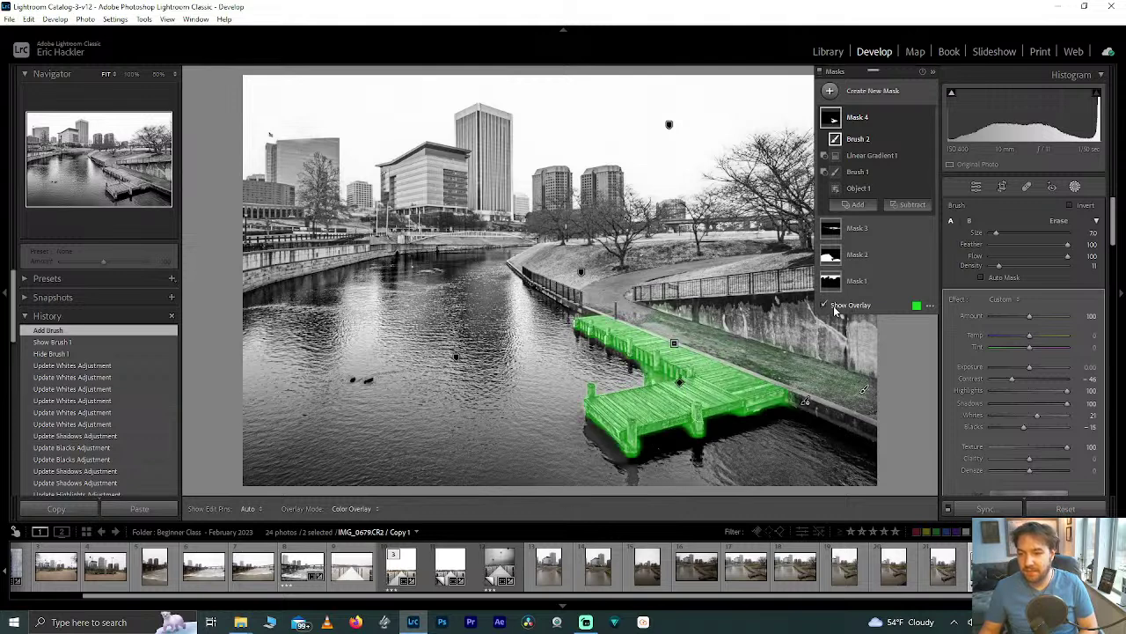
click(824, 307)
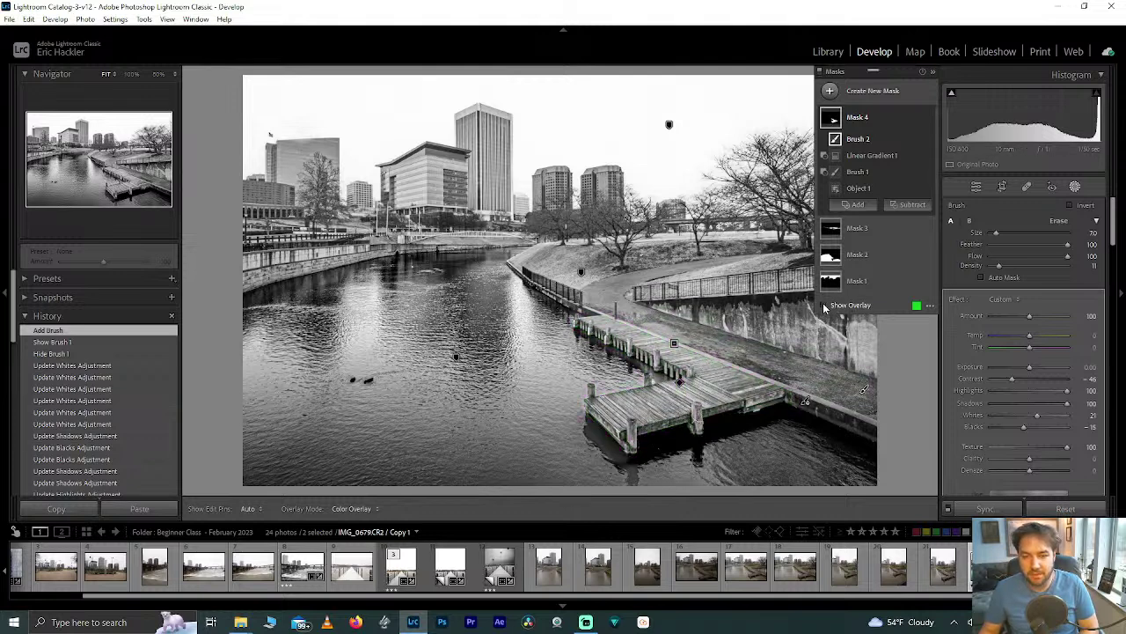
click(985, 187)
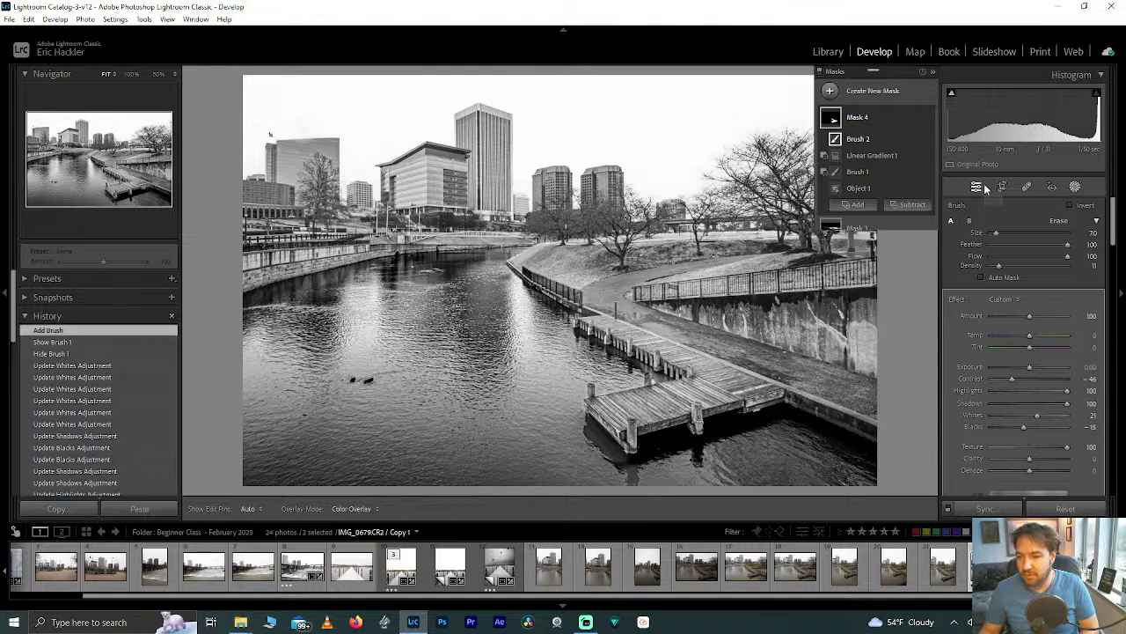
Add a size 4 brush with Flow 100 and Density 100 to the water mask (Mask 2), painting the front dock post's reflection
click(1074, 187)
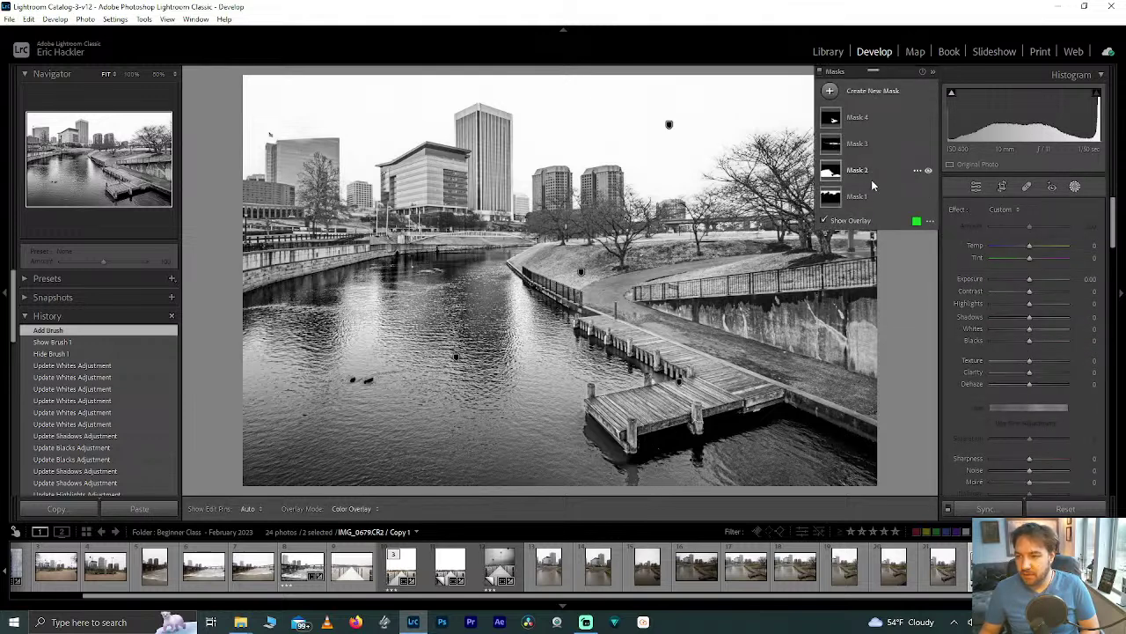
click(881, 178)
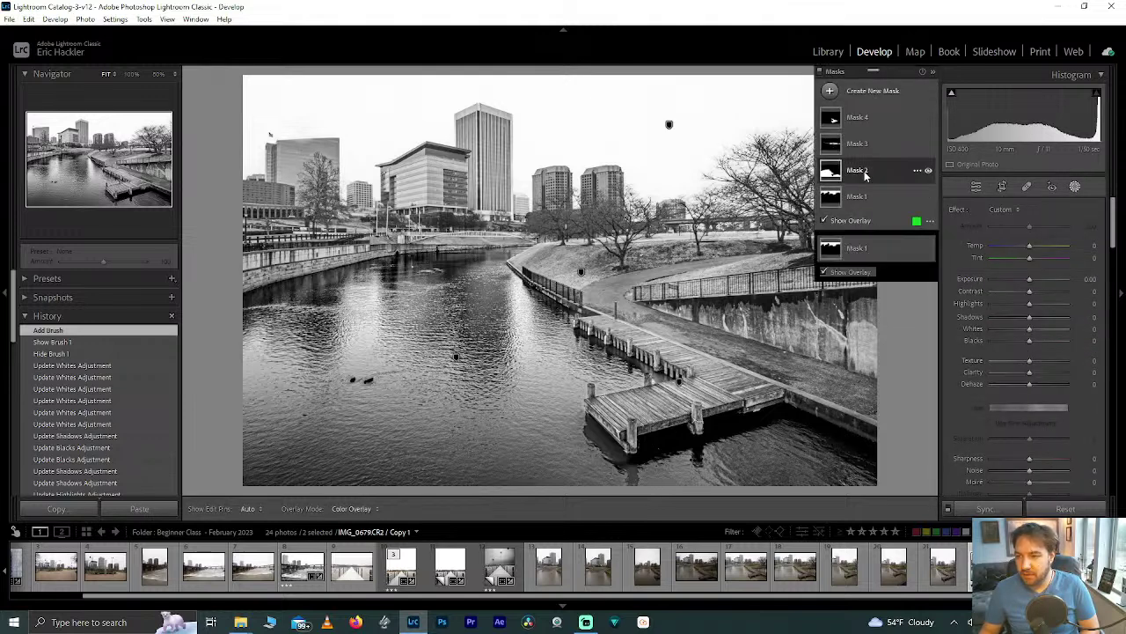
click(831, 272)
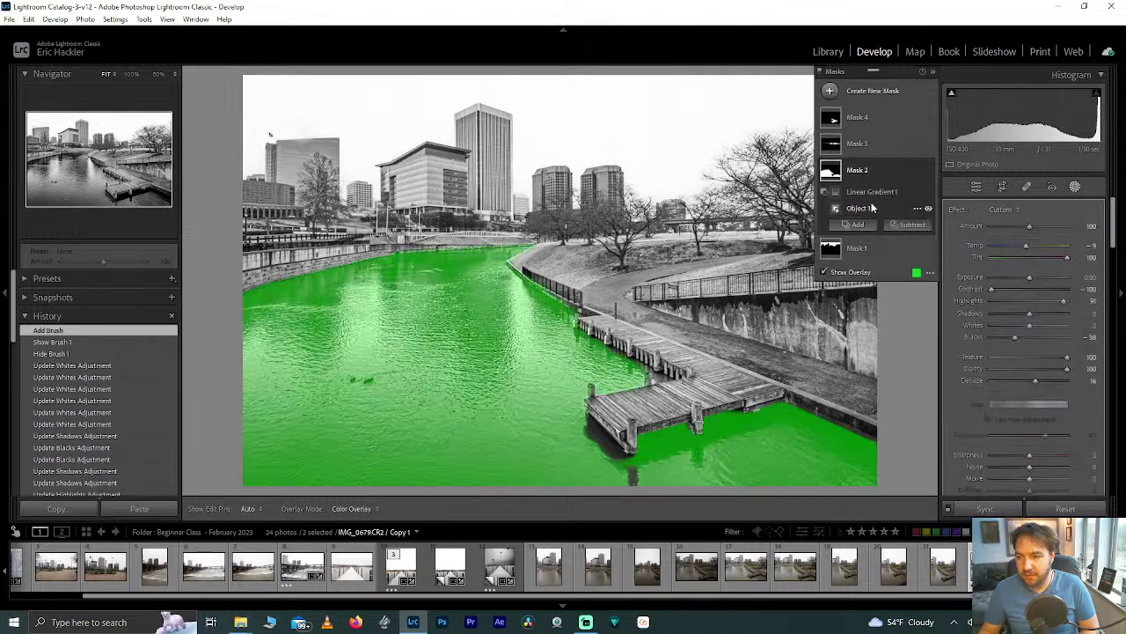
click(854, 225)
click(898, 337)
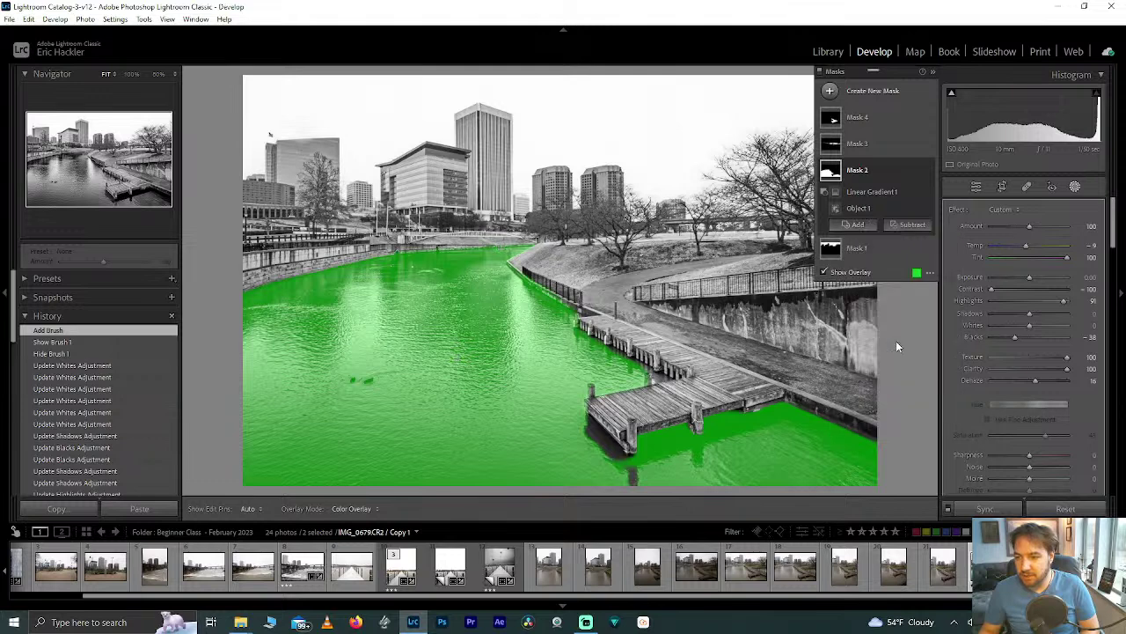
scroll(638, 473, down, 2)
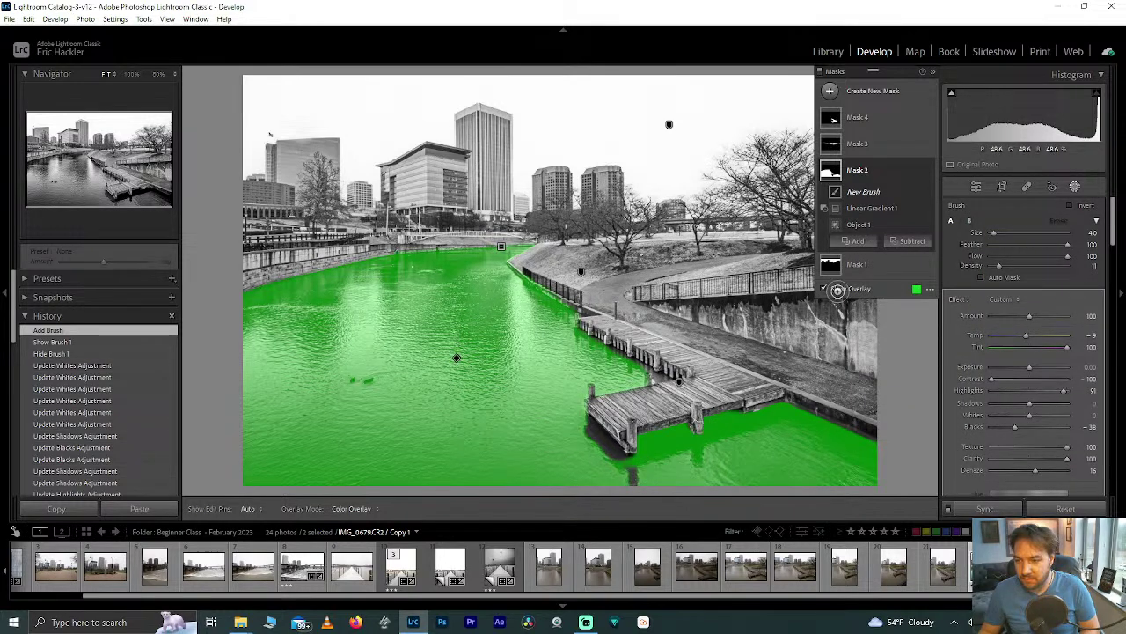
click(1048, 258)
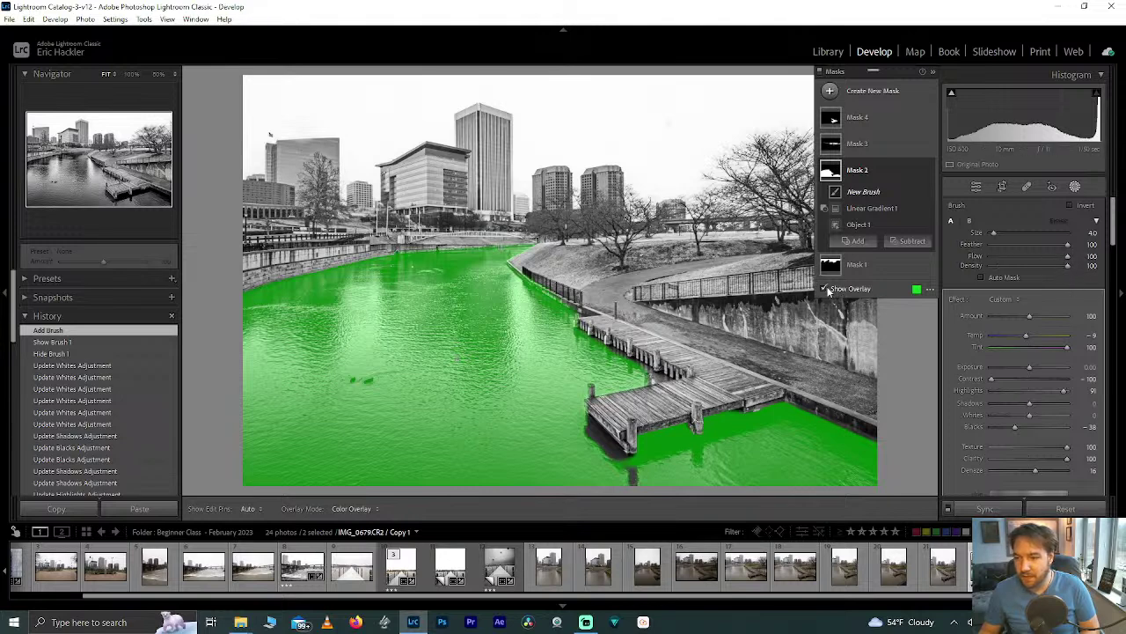
key(o)
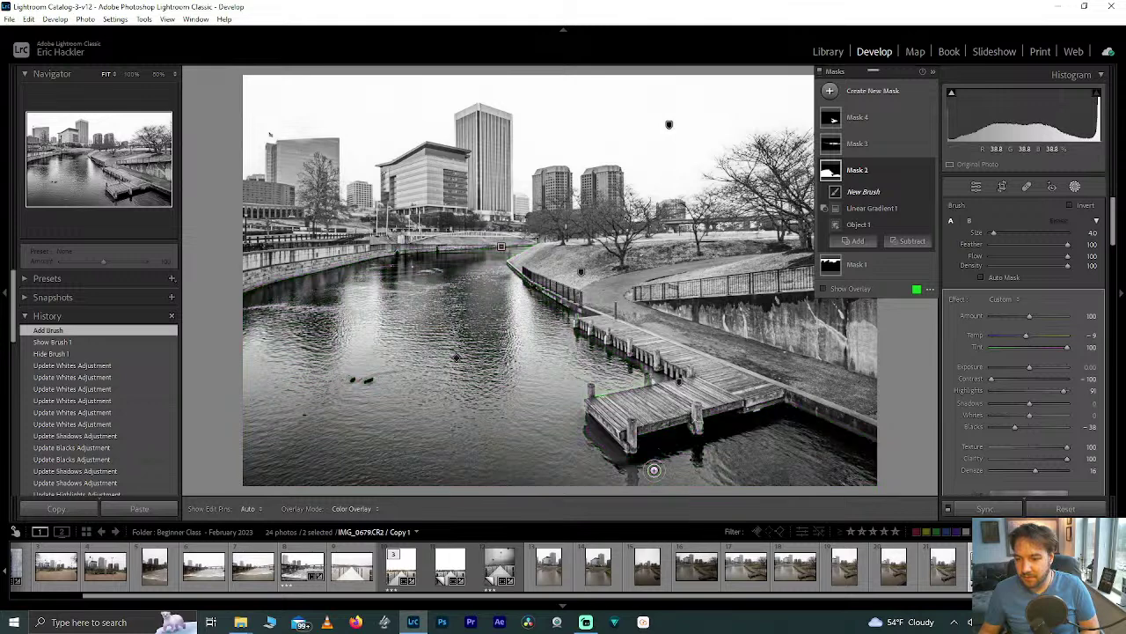
key(shift+w)
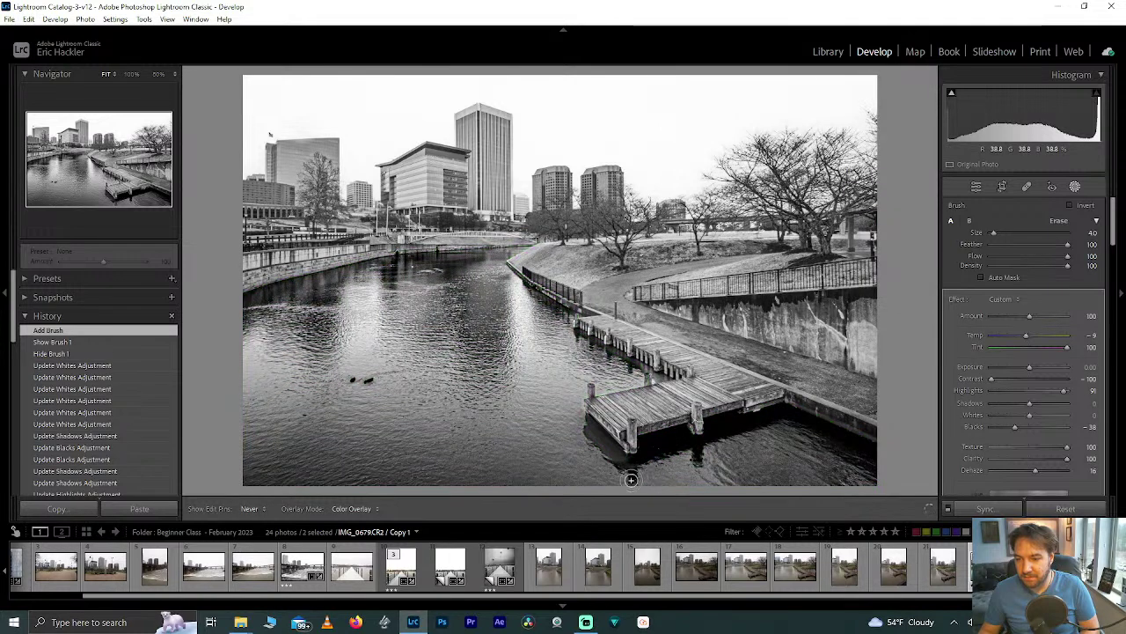
key(shift+w)
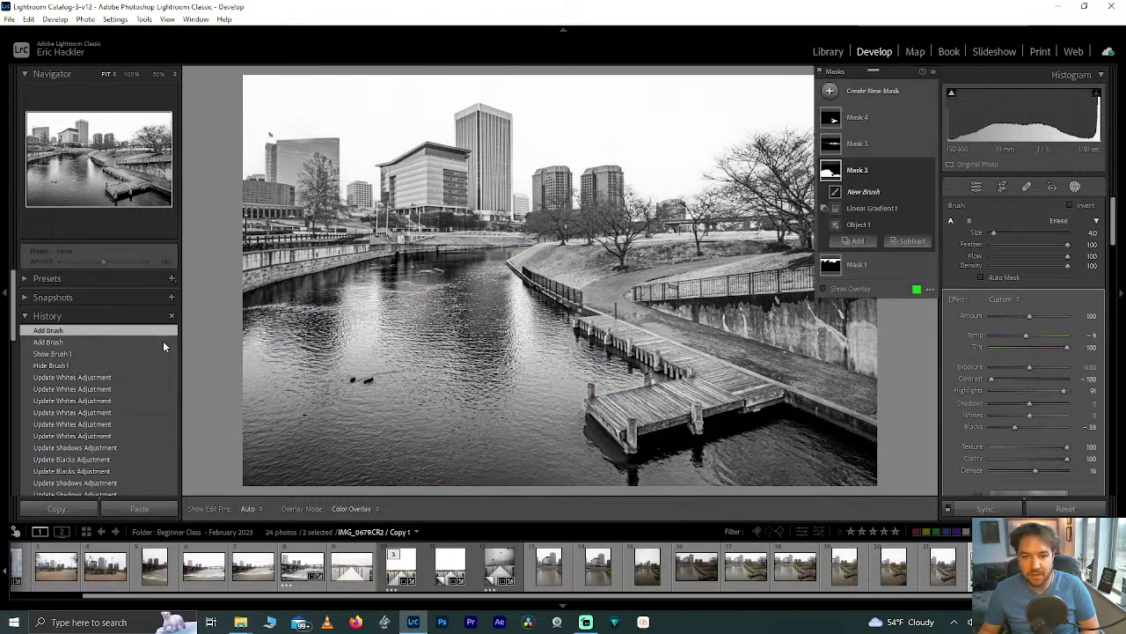
Extend Mask 2's brush at size 10 over the shadowed water beside the dock's front corner, and leave masking
click(115, 189)
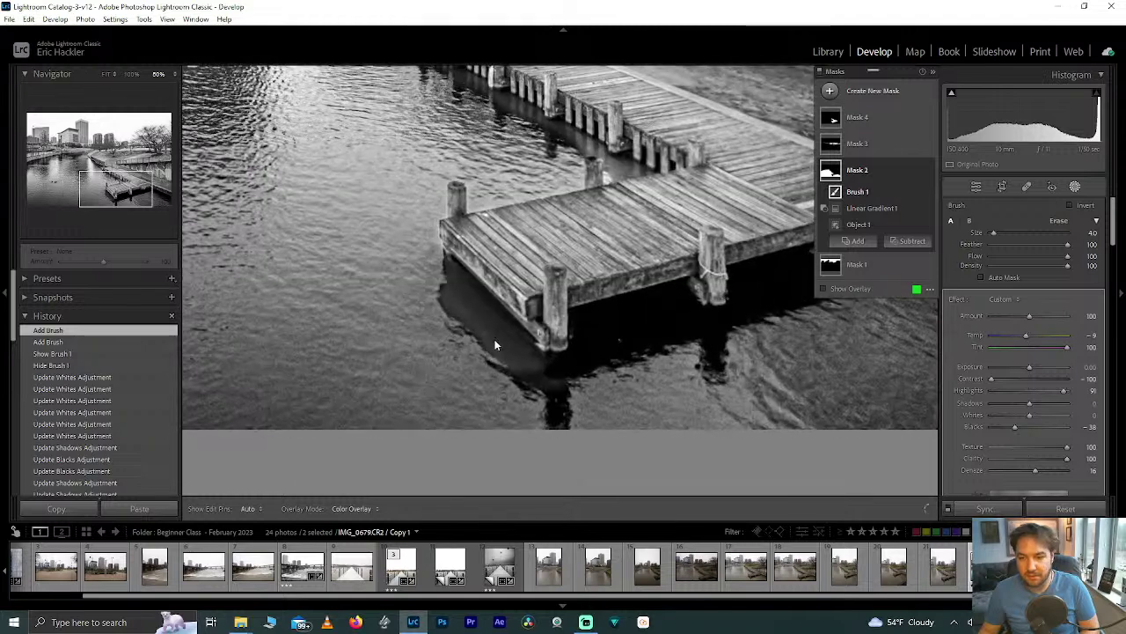
scroll(494, 339, up, 2)
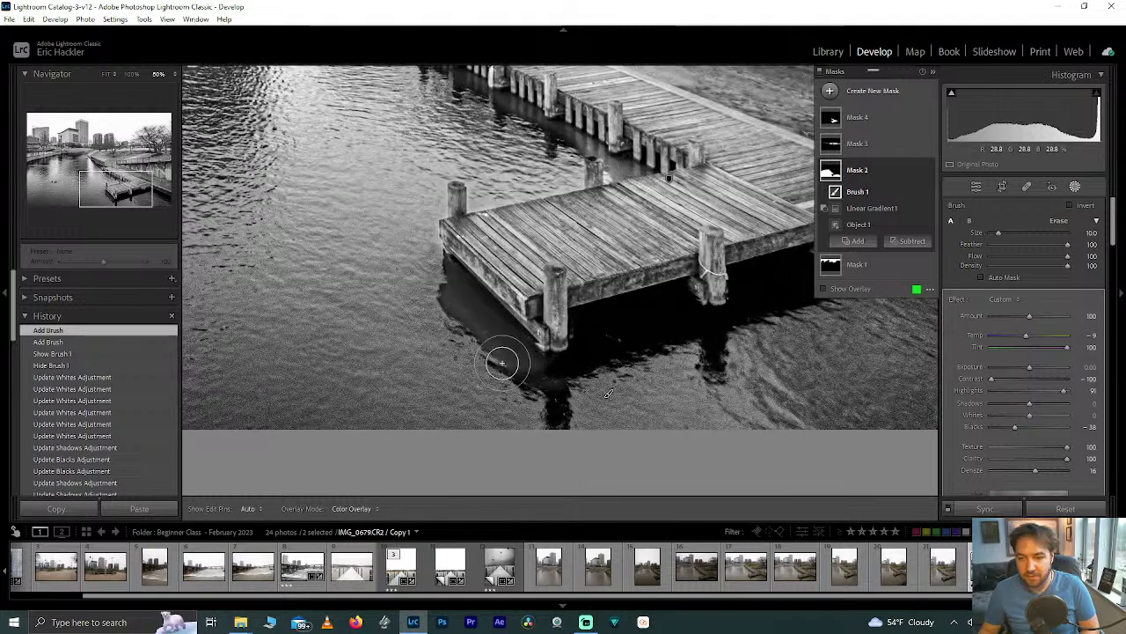
key(shift+w)
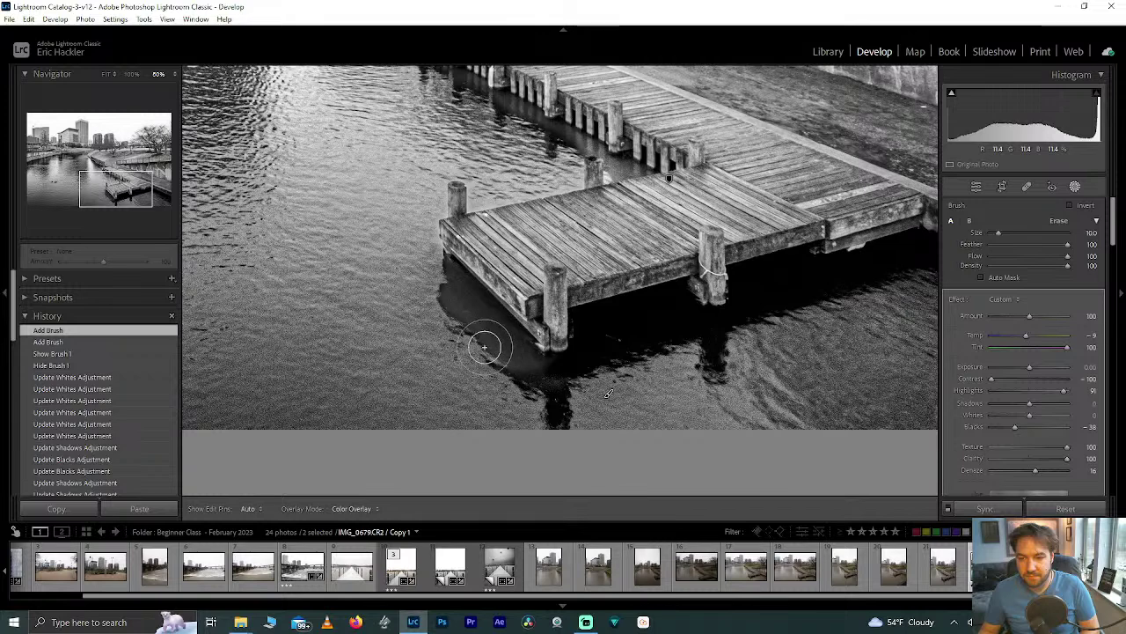
mouse_move(467, 331)
mouse_down()
mouse_move(427, 280)
mouse_move(459, 332)
mouse_move(438, 280)
mouse_move(540, 388)
mouse_up()
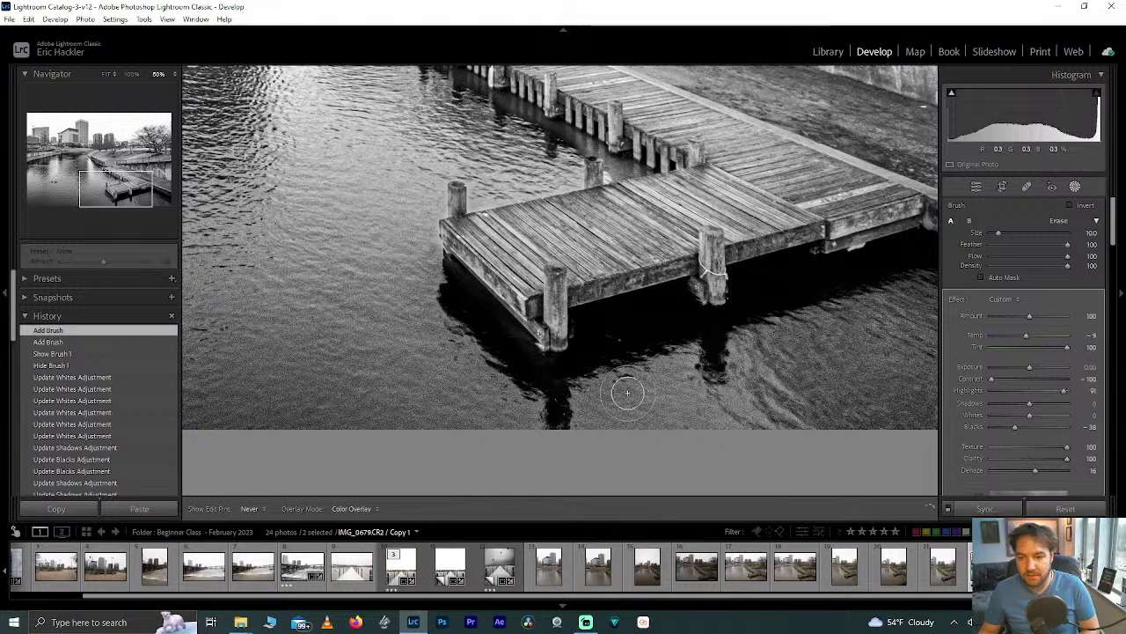
key(shift+w)
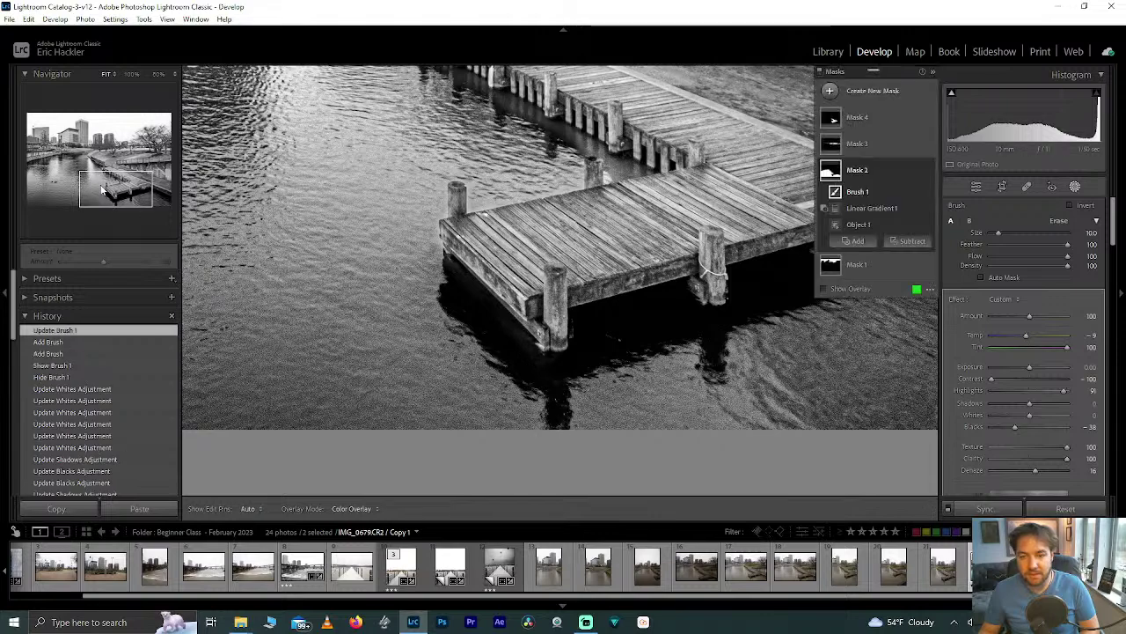
key(z)
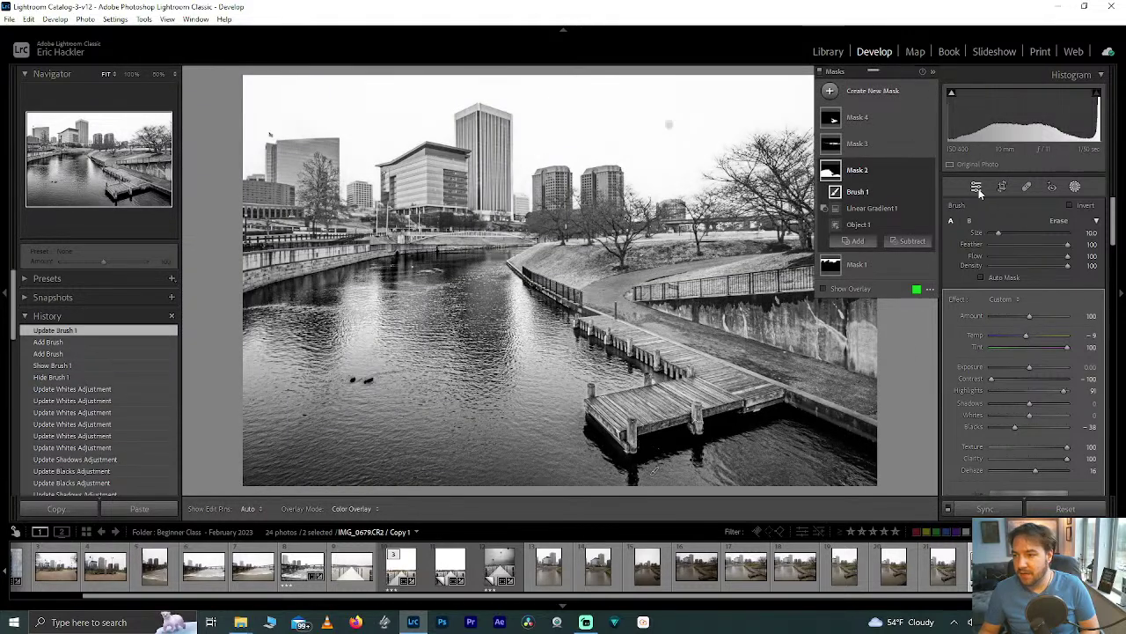
click(976, 187)
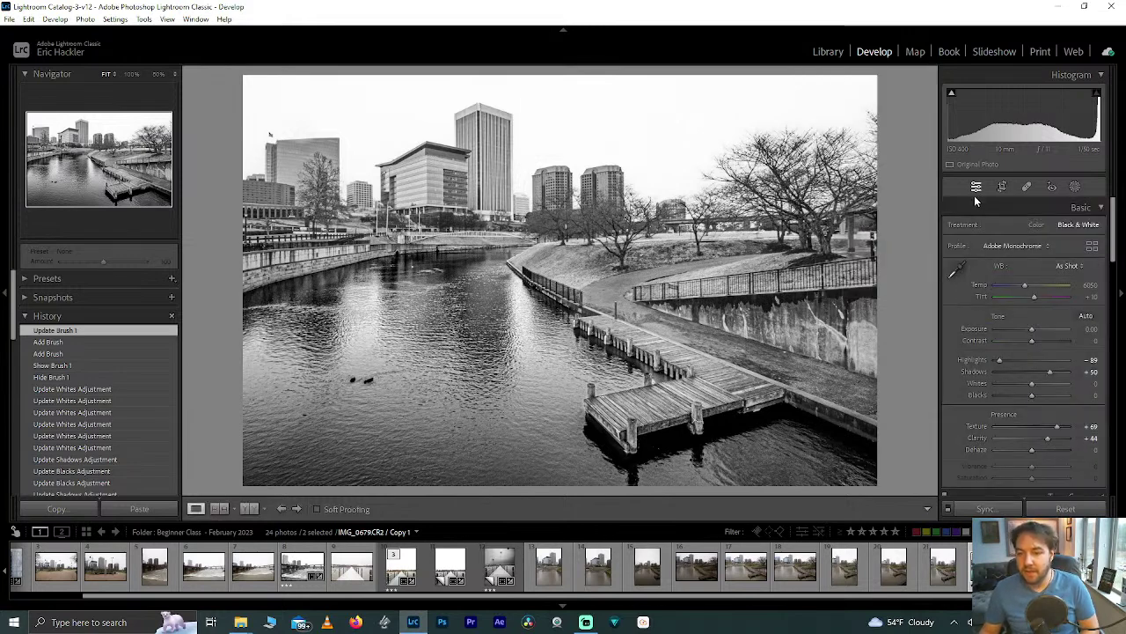
Try darker and brighter Blue levels in the black-and-white mix, including -100, and reset Blue to 0
scroll(948, 326, down, 5)
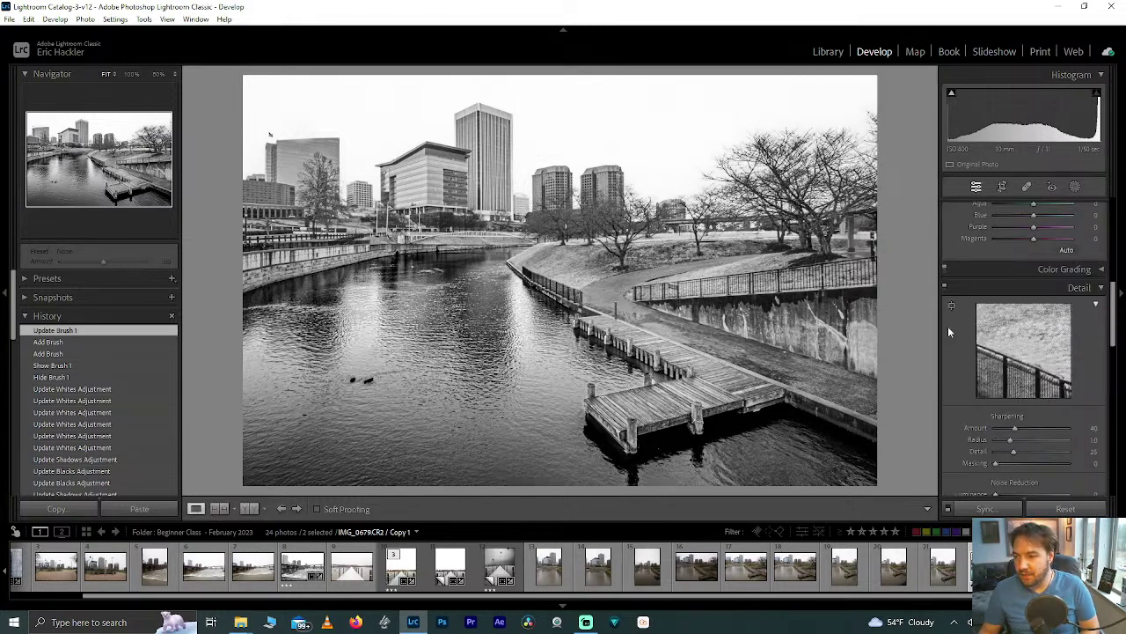
drag(1034, 371, 948, 394)
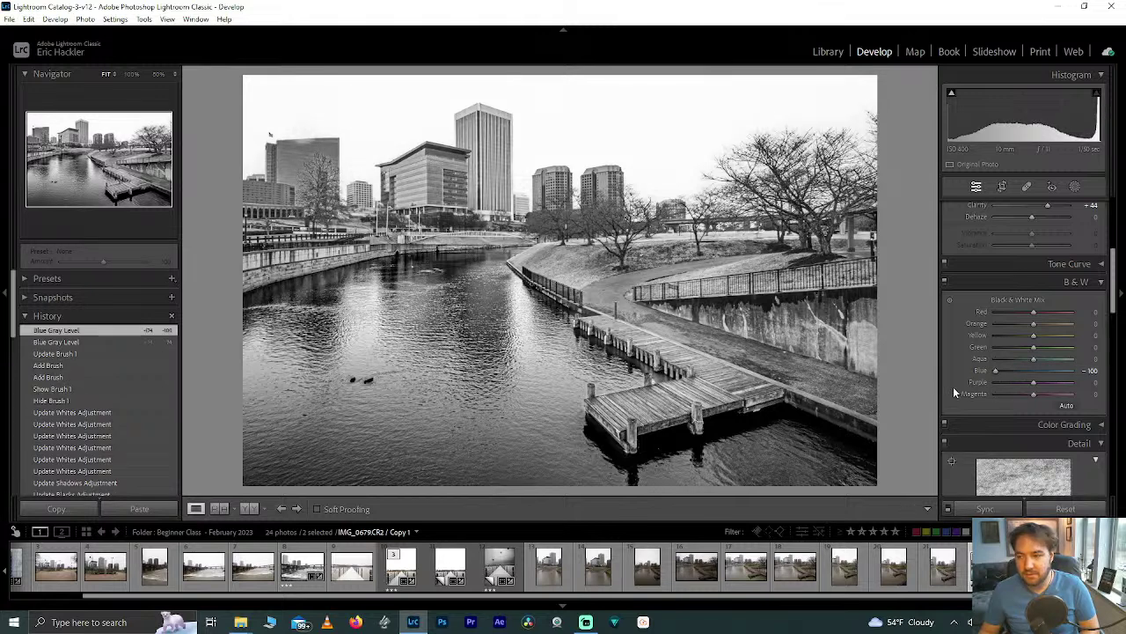
double_click(1042, 369)
drag(1043, 369, 1066, 373)
double_click(1067, 370)
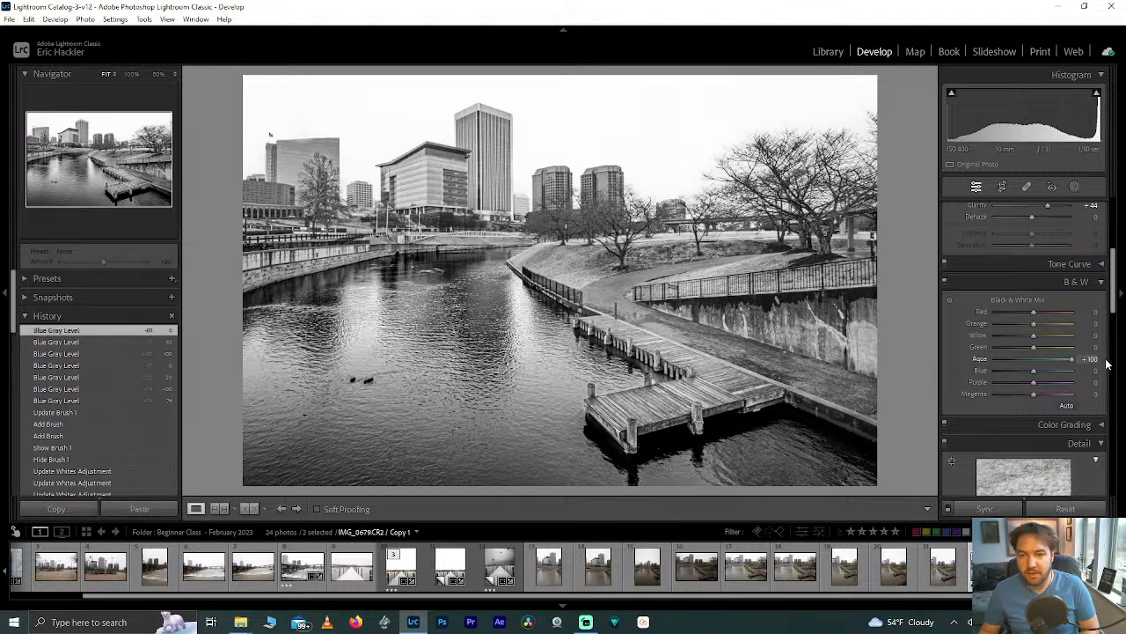
Set Aqua to -54 and Green to +66 in the black-and-white mix
drag(1081, 363, 1071, 359)
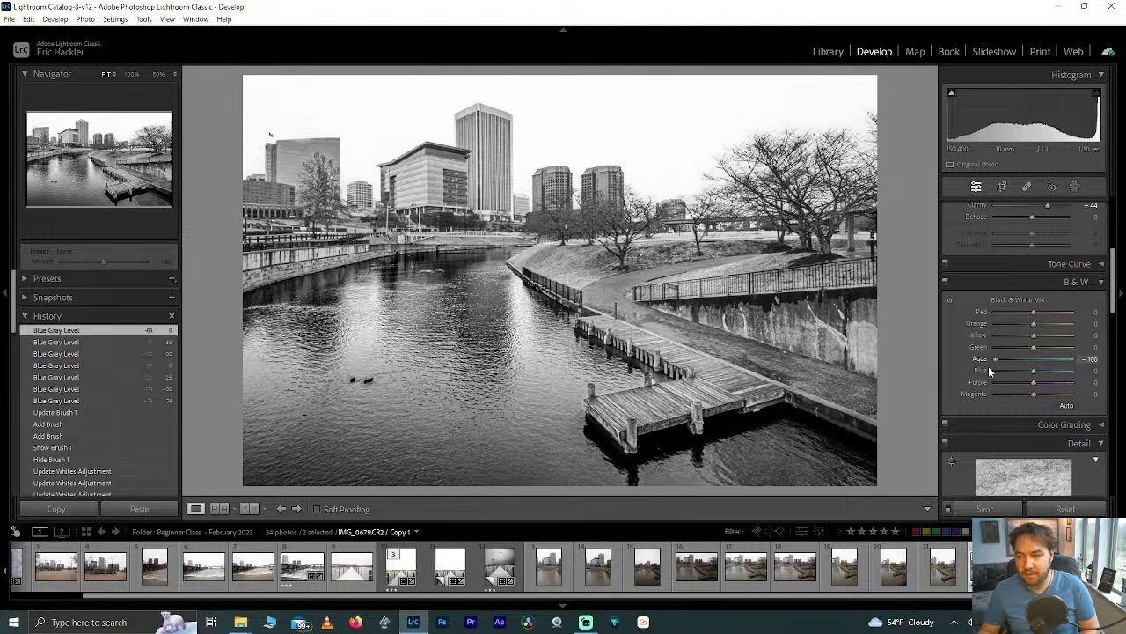
drag(1005, 362, 979, 362)
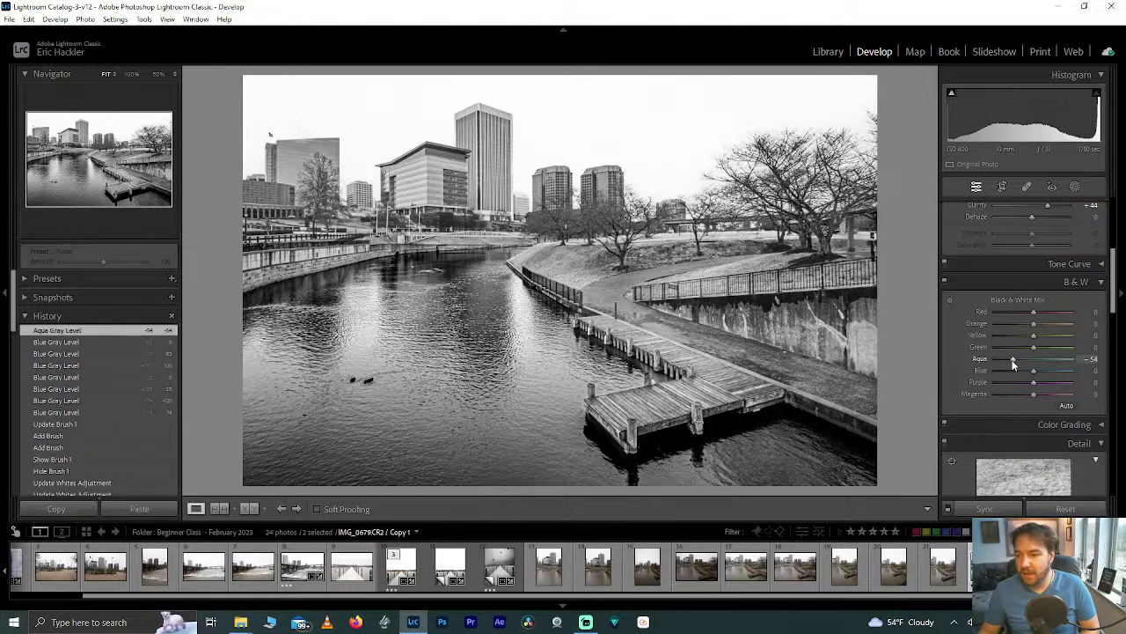
drag(1037, 350, 1107, 350)
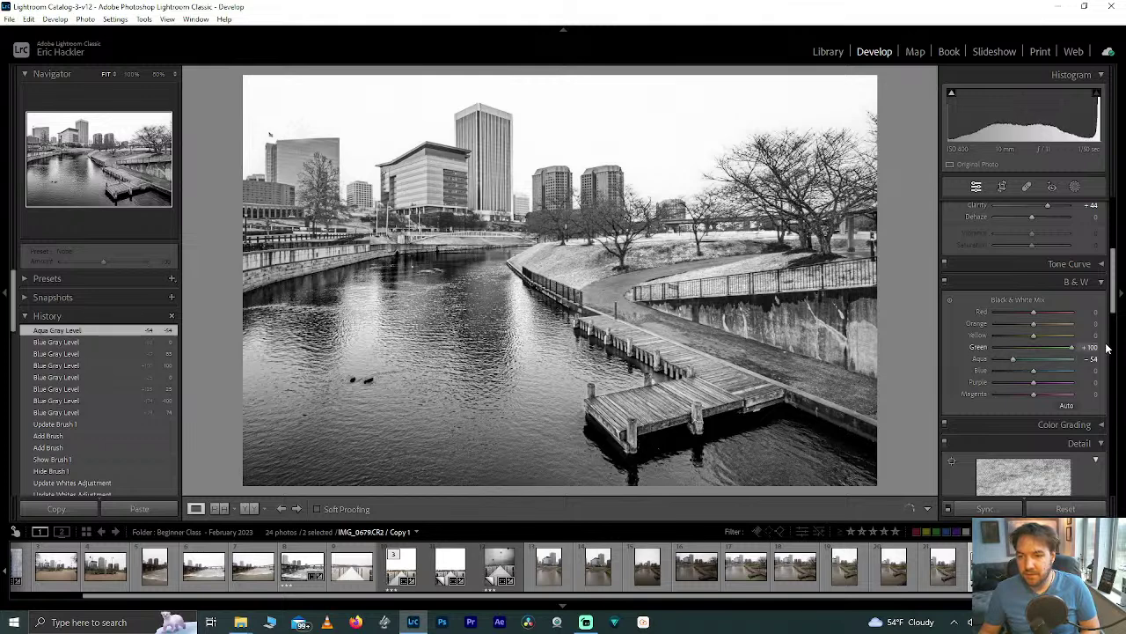
click(1073, 348)
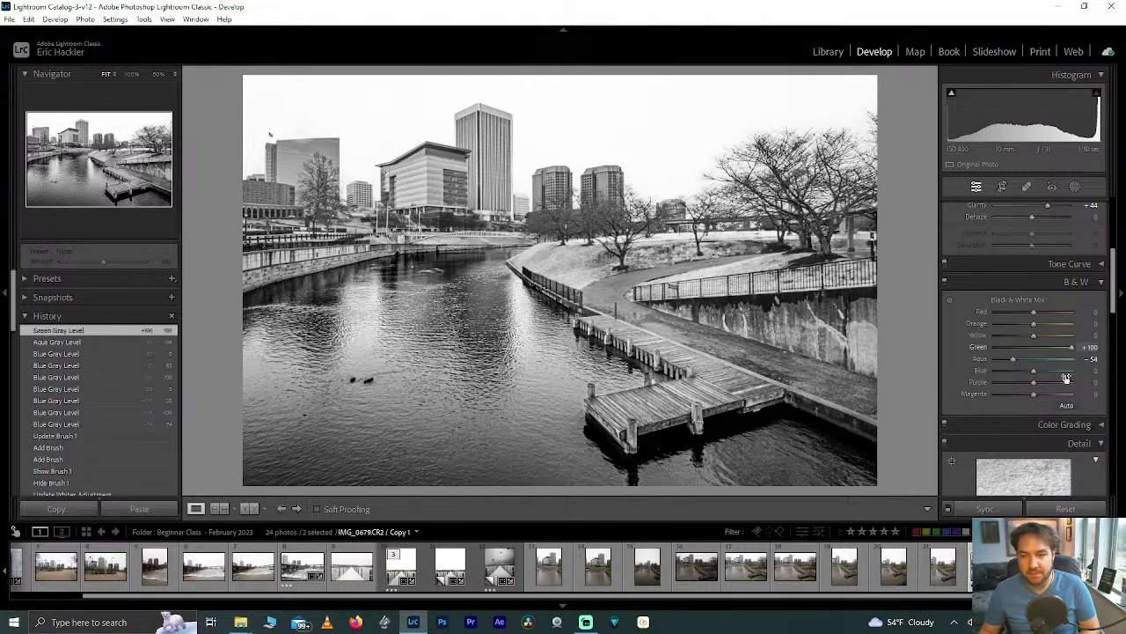
drag(1059, 352, 1055, 349)
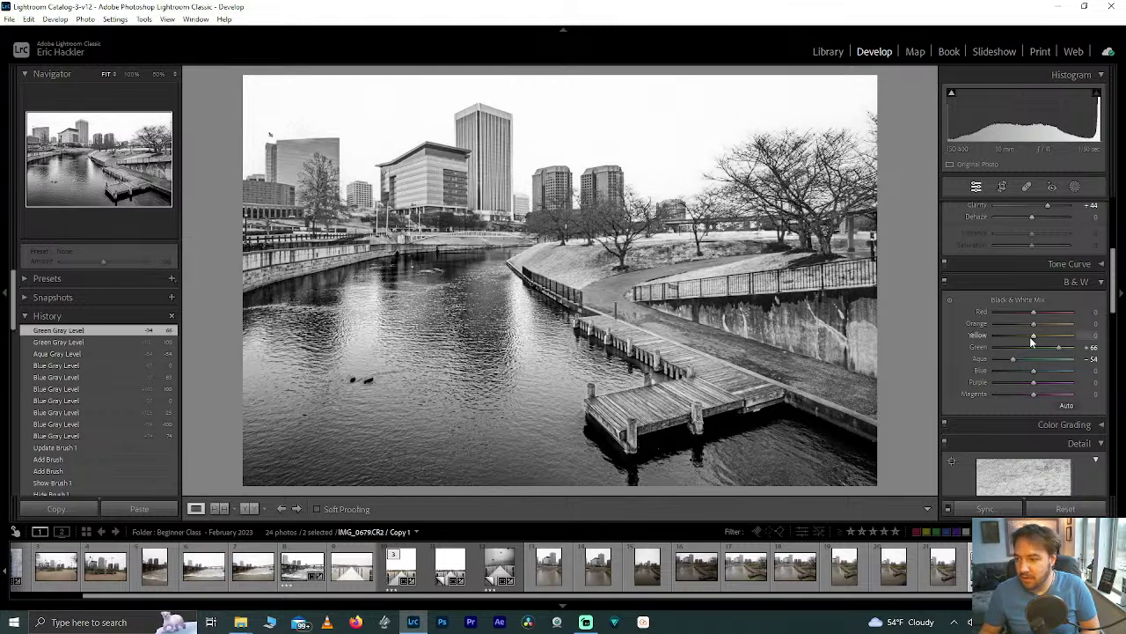
Set Yellow to +26 and Orange to -18 in the black-and-white mix
drag(1034, 334, 916, 345)
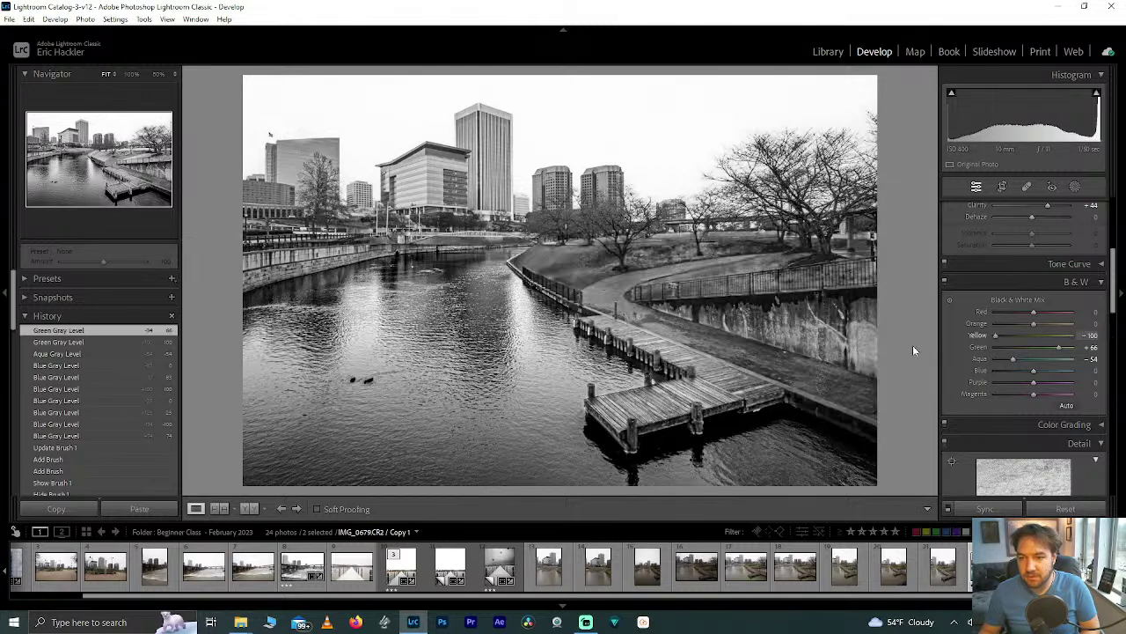
drag(995, 335, 1040, 338)
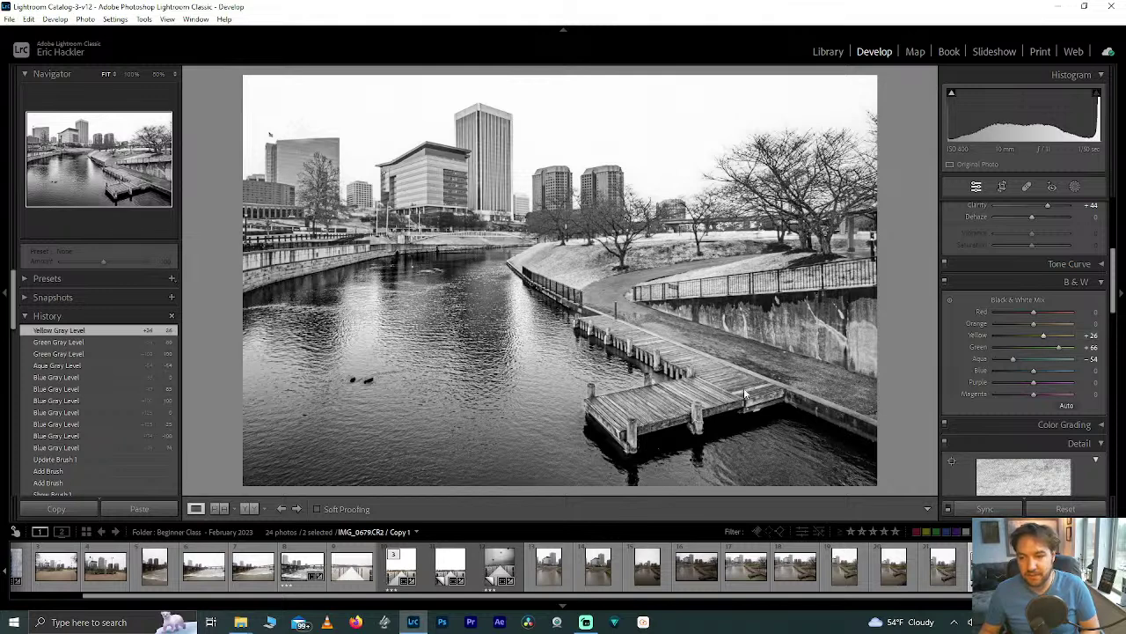
mouse_move(1034, 323)
mouse_down()
mouse_move(901, 327)
mouse_move(1075, 328)
mouse_move(1024, 329)
mouse_up()
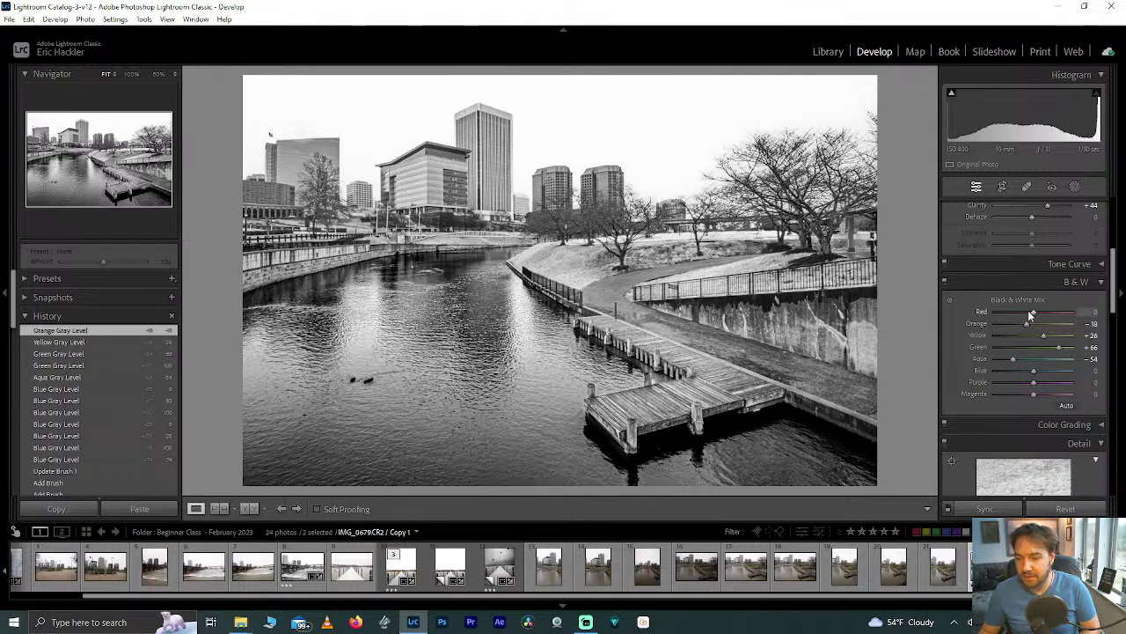
Set Red to +45 in the black-and-white mix, try a brighter Purple level with a reset, and set Purple to +26
drag(1119, 321, 1052, 321)
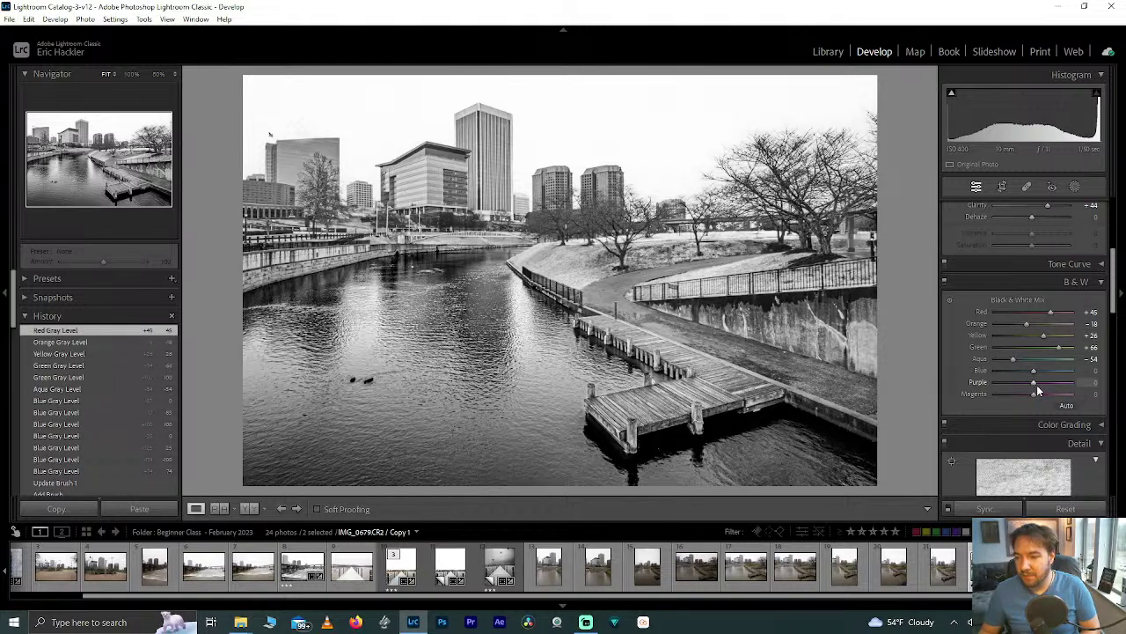
mouse_move(1037, 383)
mouse_down()
mouse_move(971, 391)
mouse_move(1053, 386)
mouse_up()
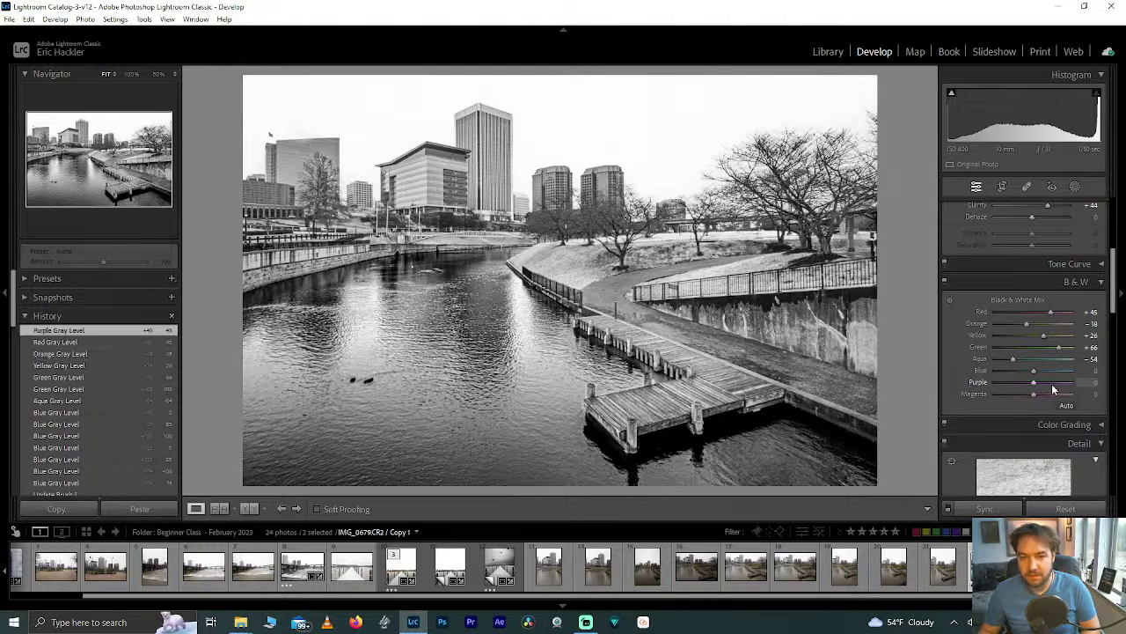
click(1054, 383)
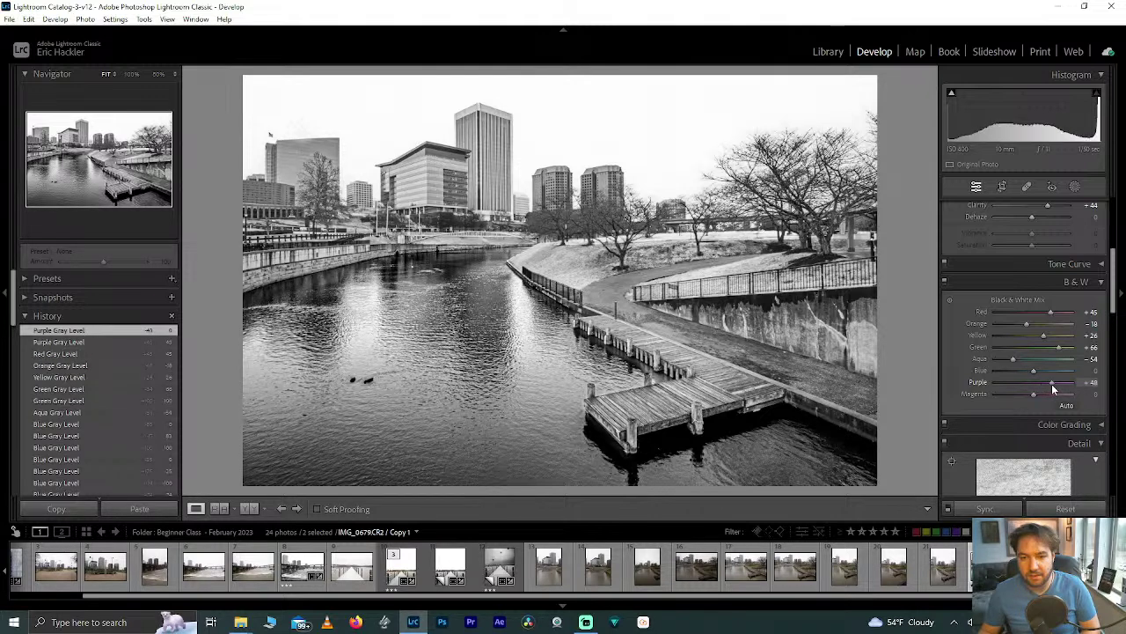
double_click(1053, 388)
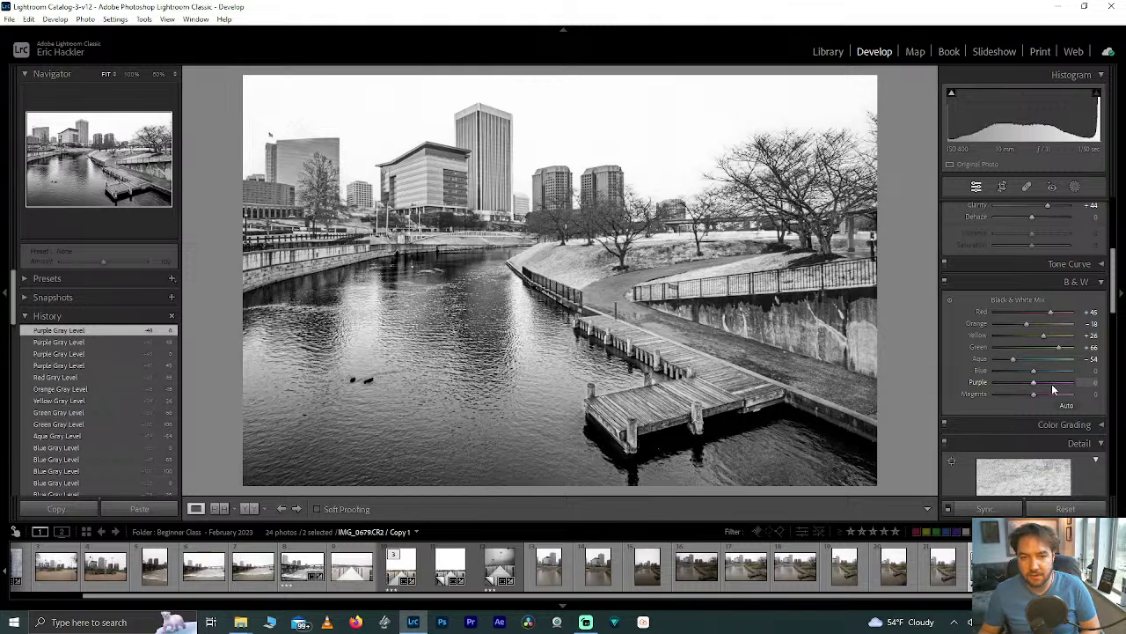
drag(1033, 384, 1054, 396)
Try brighter and darker Magenta levels in the black-and-white mix, set Magenta to -22, and rate the photo three stars
double_click(1054, 396)
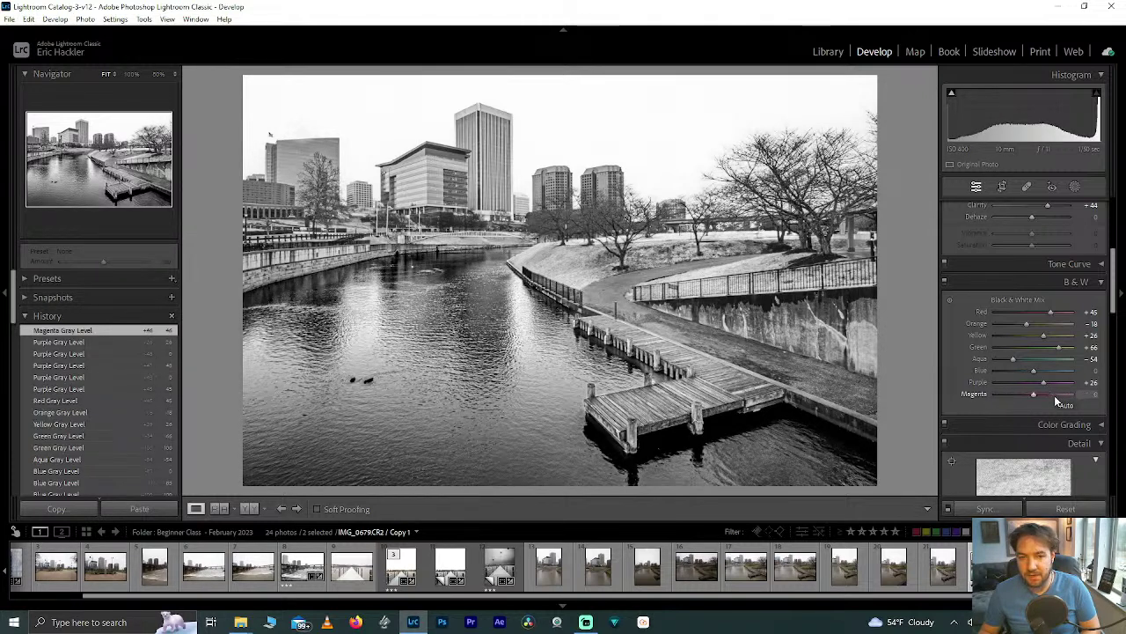
click(1055, 398)
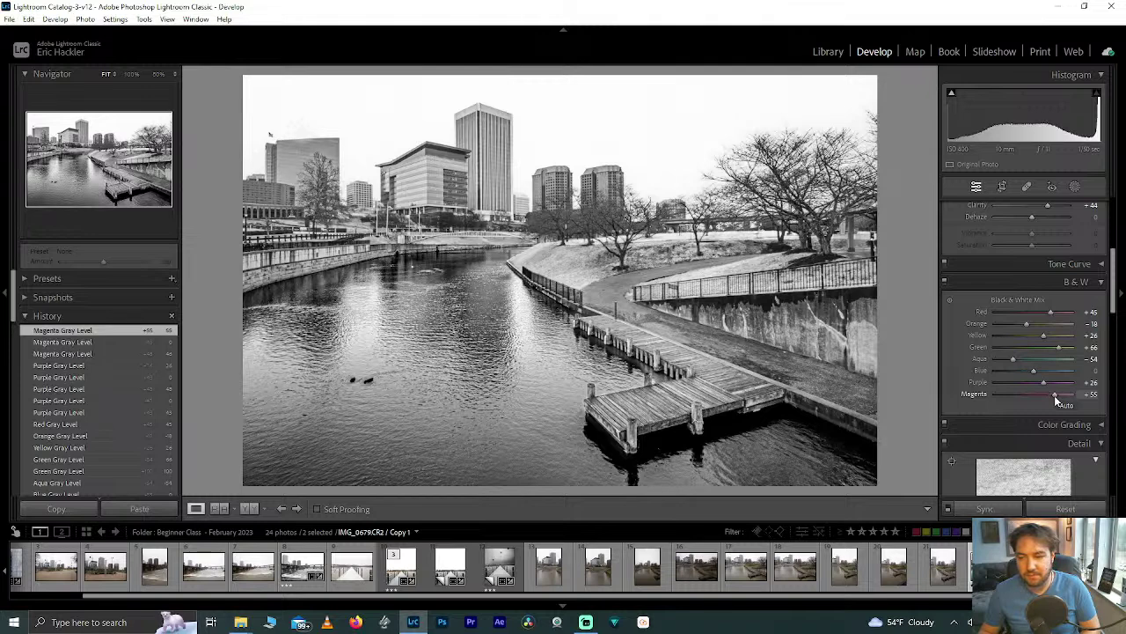
drag(1054, 395, 1019, 395)
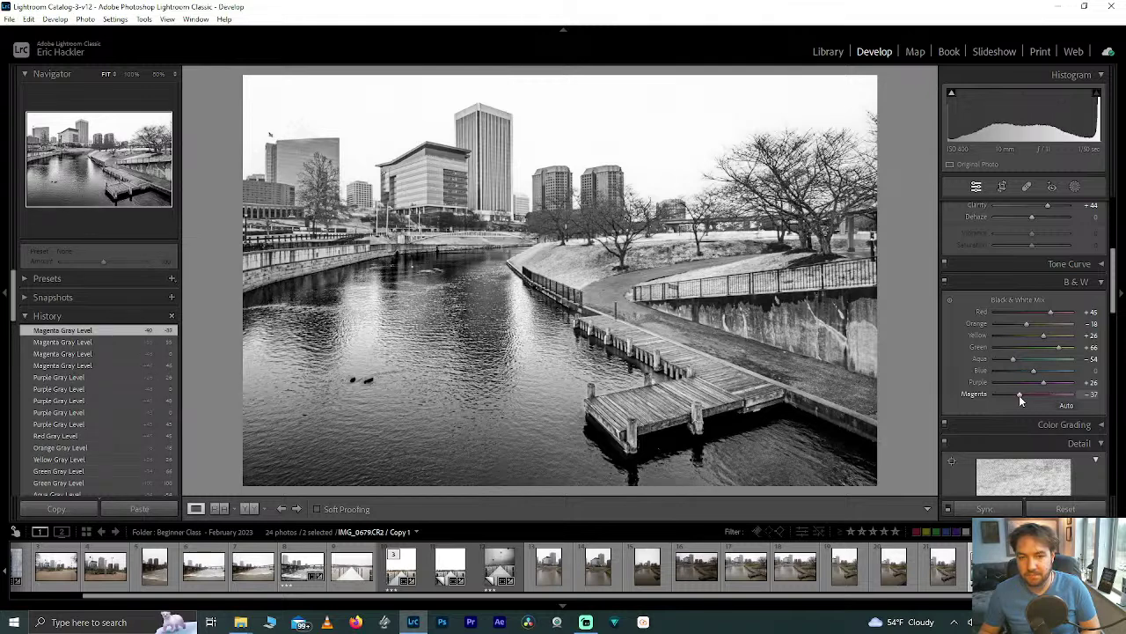
double_click(1019, 395)
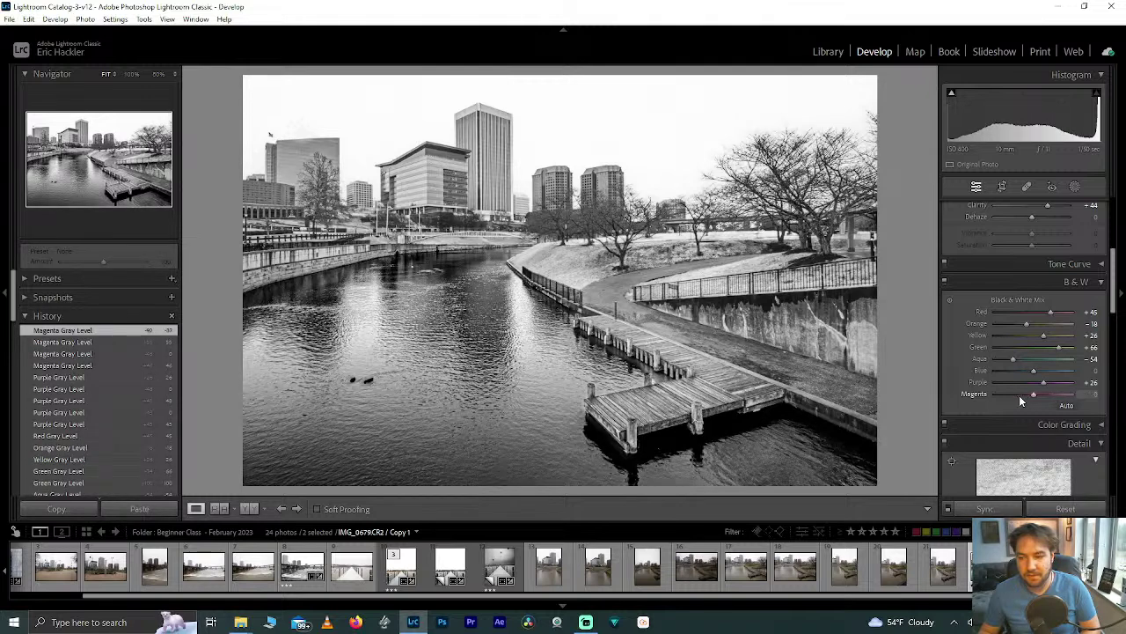
click(1025, 393)
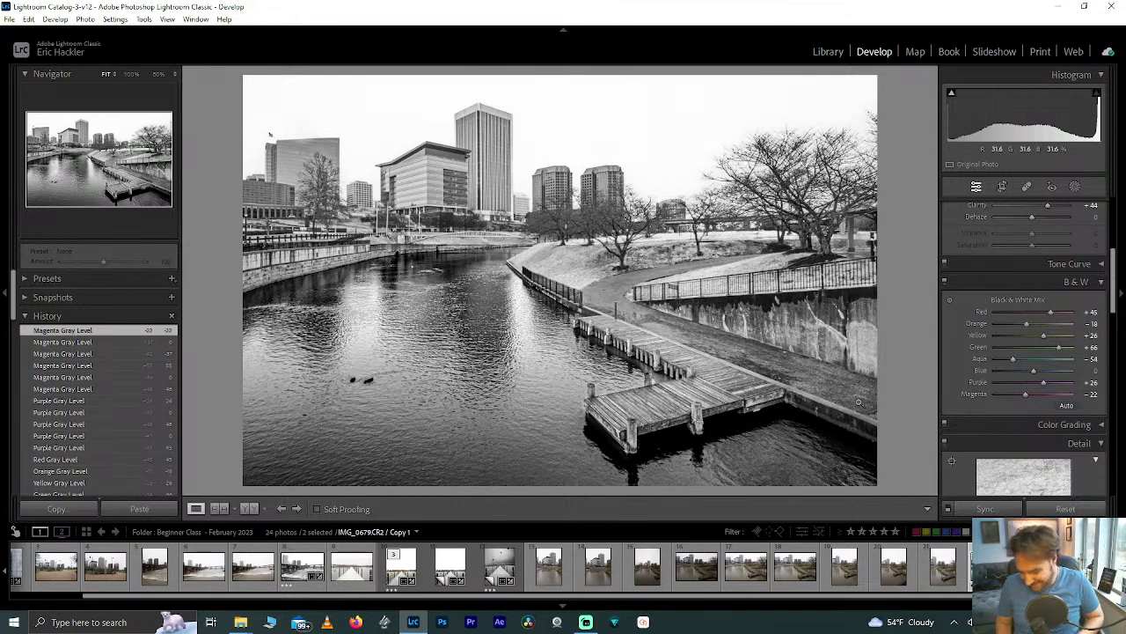
key(3)
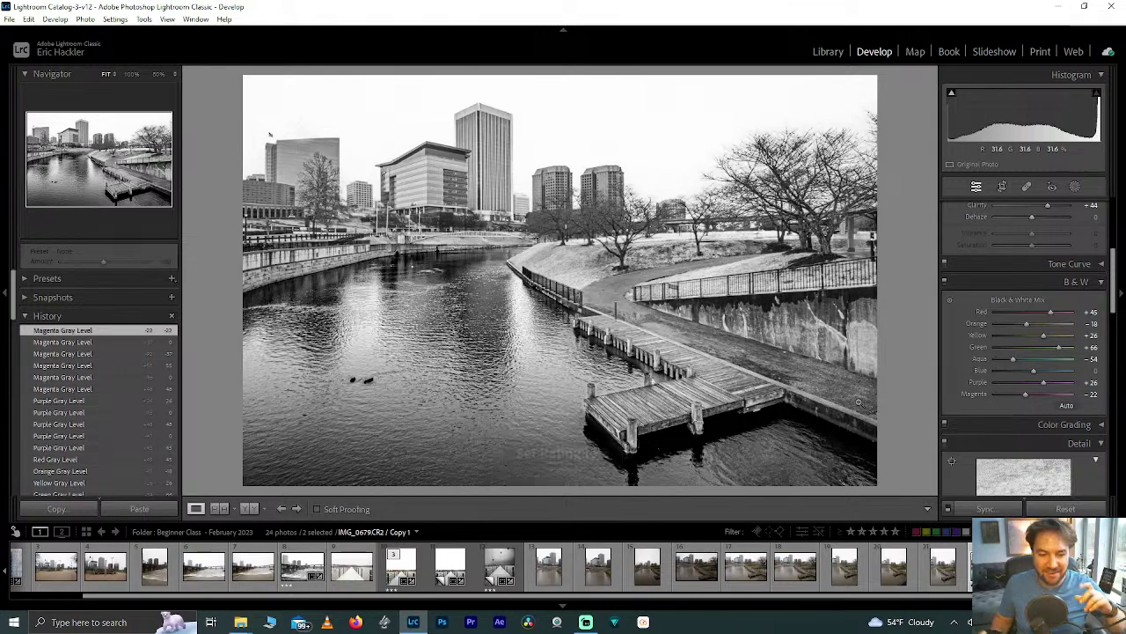
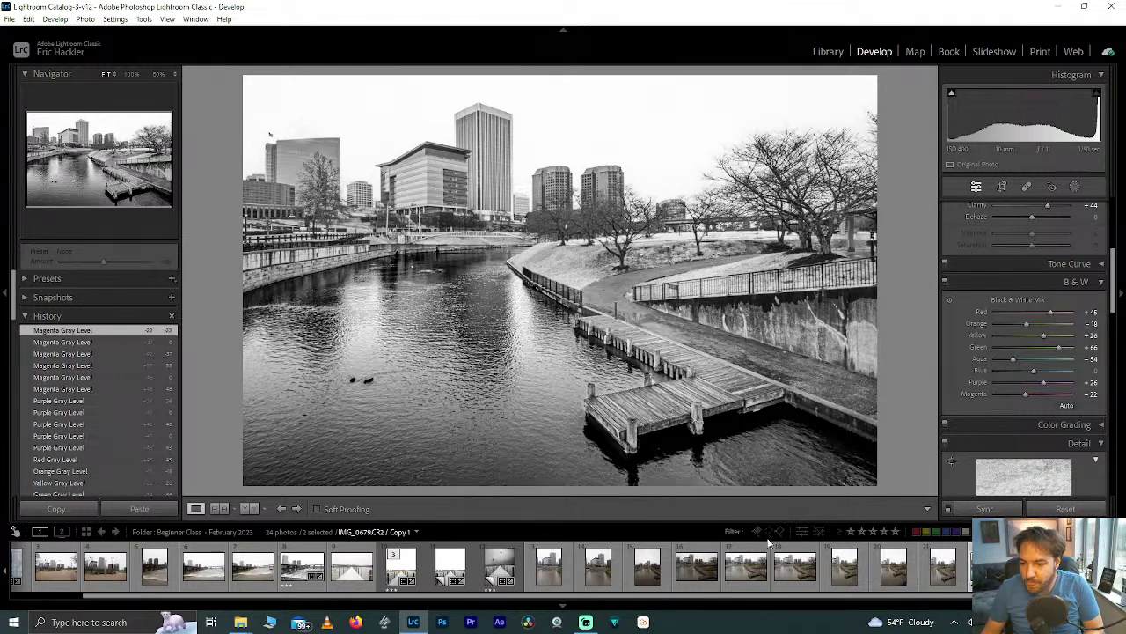
Compare the unedited riverfront shots IMG_0670.CR2, IMG_0676.CR2 and IMG_0677.CR2, ending on IMG_0677.CR2
click(691, 568)
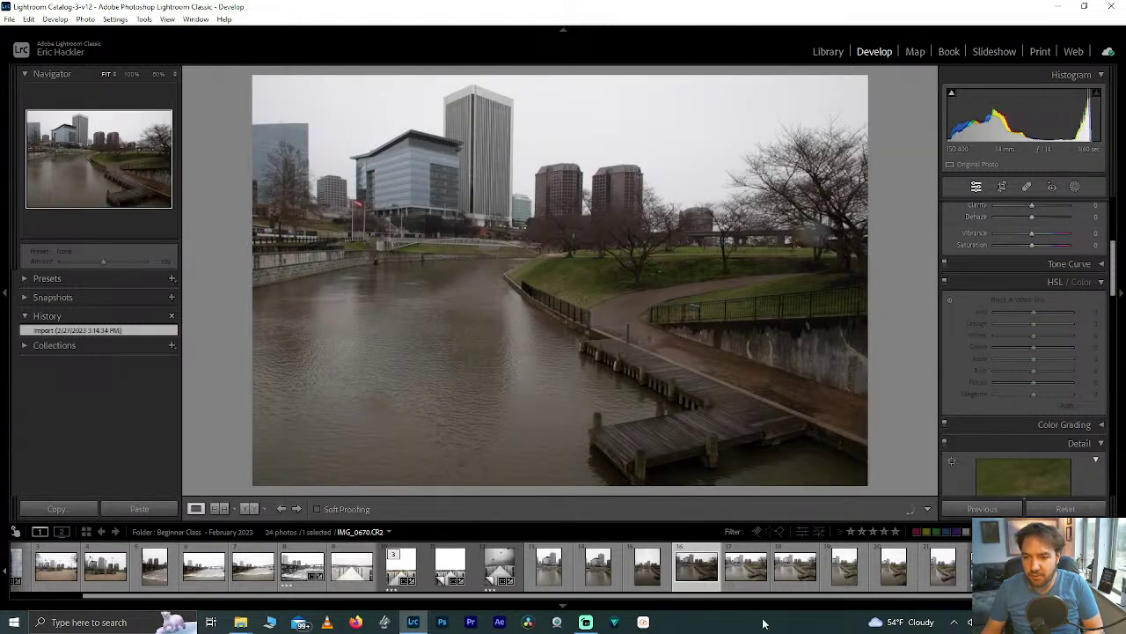
click(879, 570)
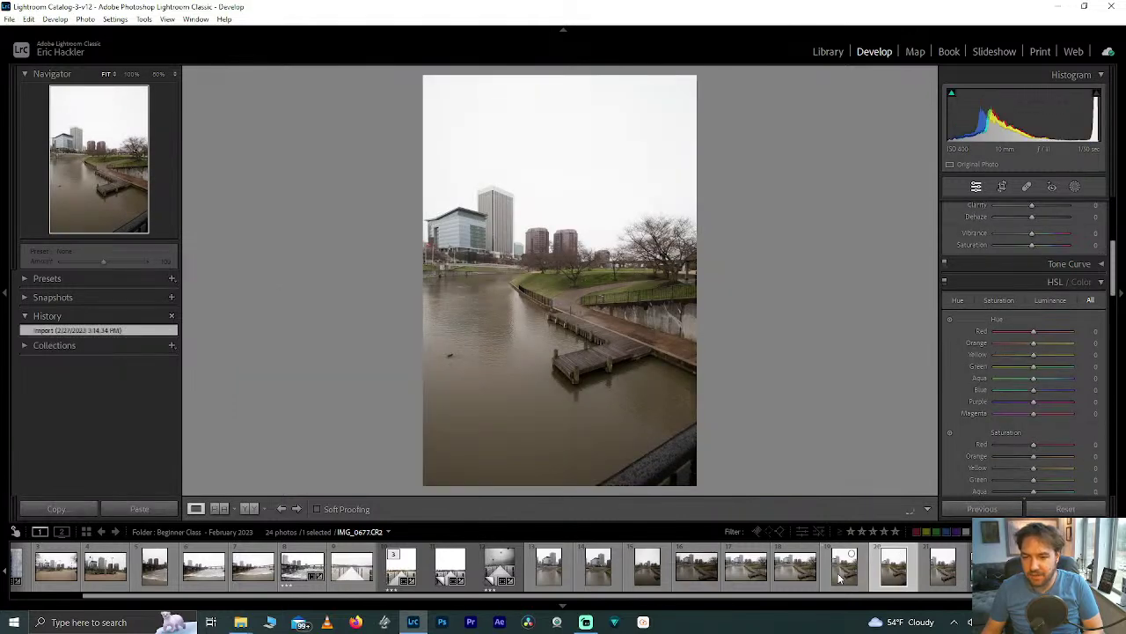
click(841, 577)
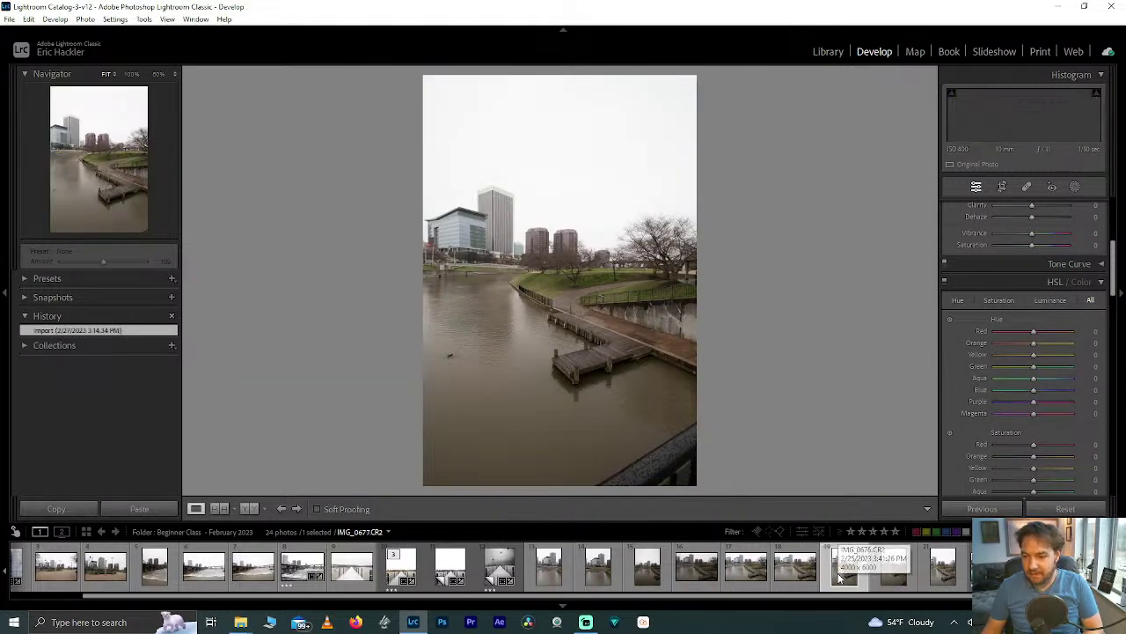
click(888, 570)
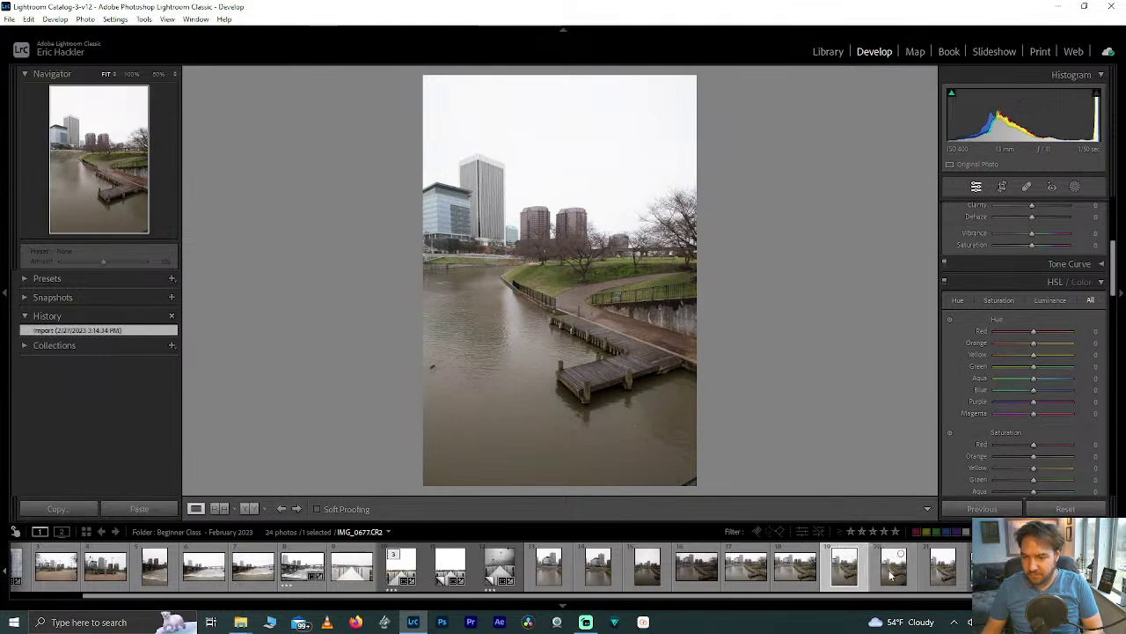
Rate the vertical shot one star and crop it at the 4 x 5 / 8 x 10 aspect around the towers, riverbank and dock
click(1007, 186)
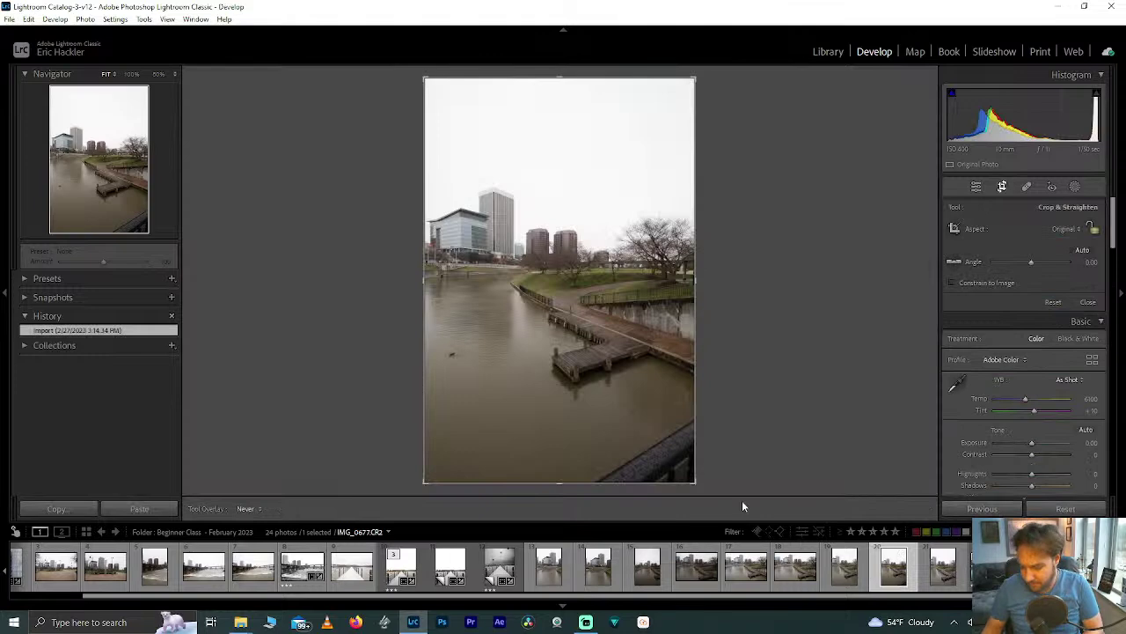
key(1)
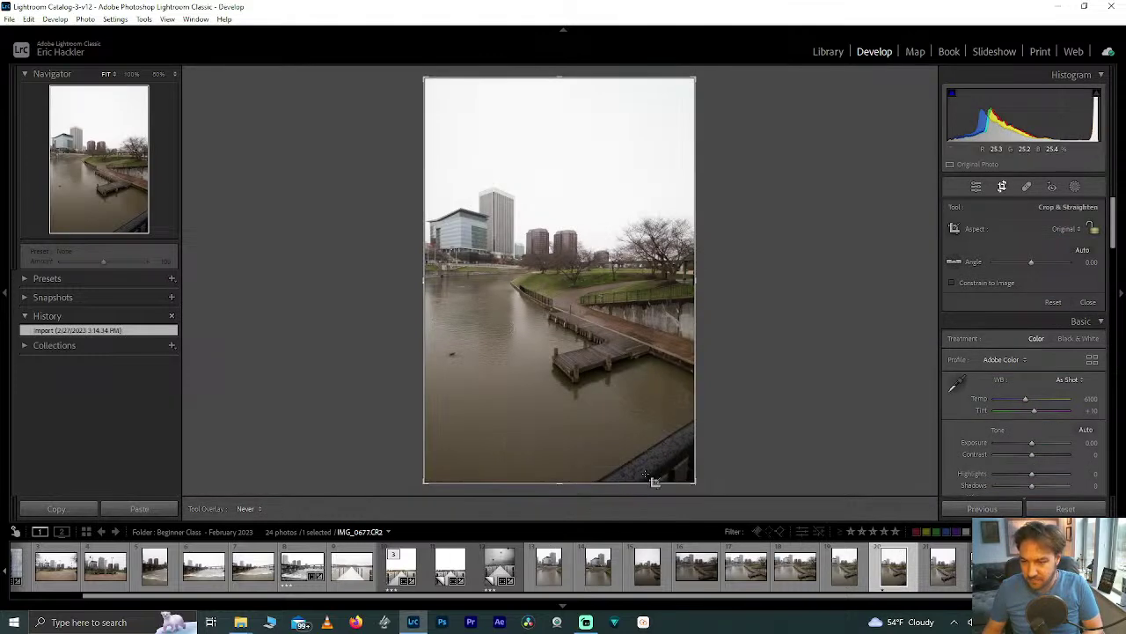
click(1073, 231)
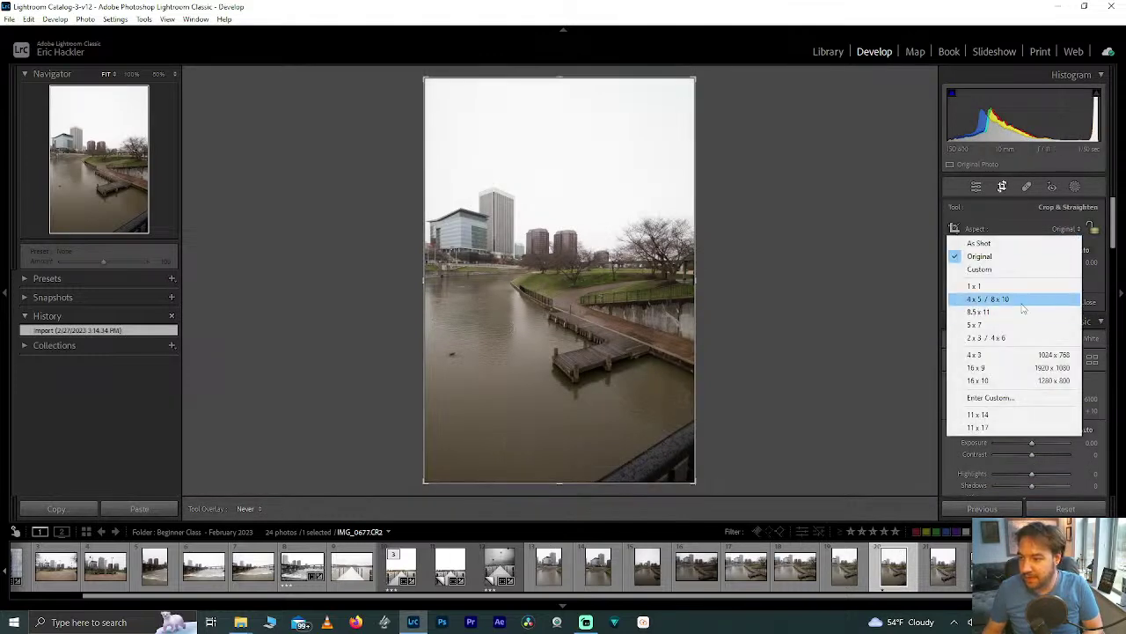
click(983, 300)
drag(559, 460, 563, 420)
mouse_move(580, 316)
mouse_down()
mouse_move(606, 299)
mouse_move(572, 304)
mouse_move(586, 301)
mouse_up()
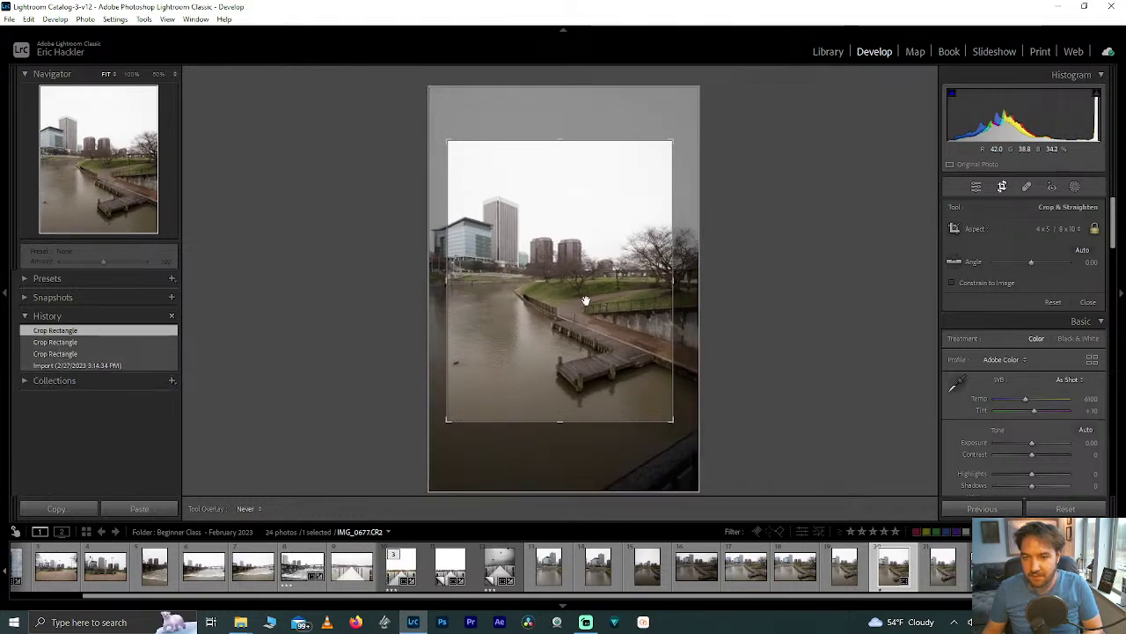
drag(555, 406, 561, 256)
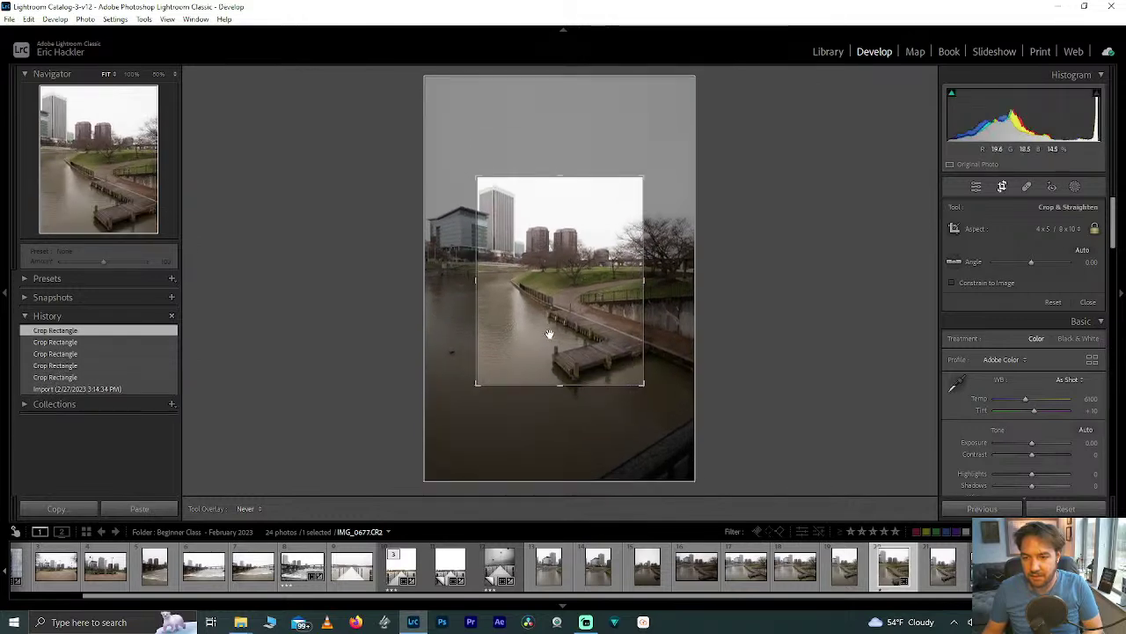
drag(565, 382, 563, 389)
drag(567, 327, 578, 322)
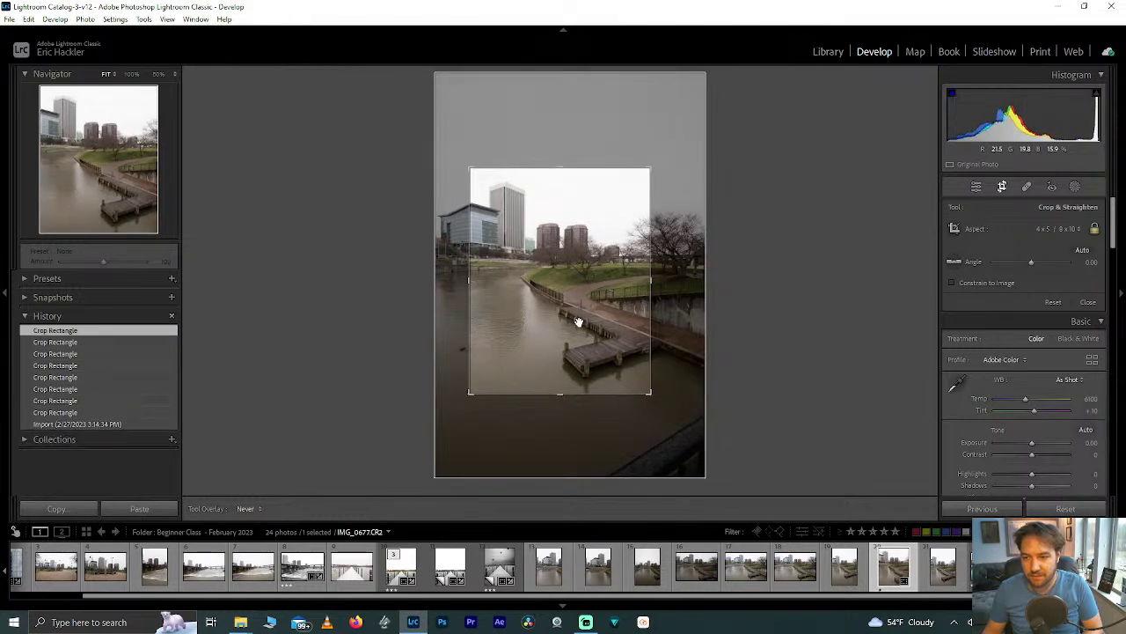
click(983, 188)
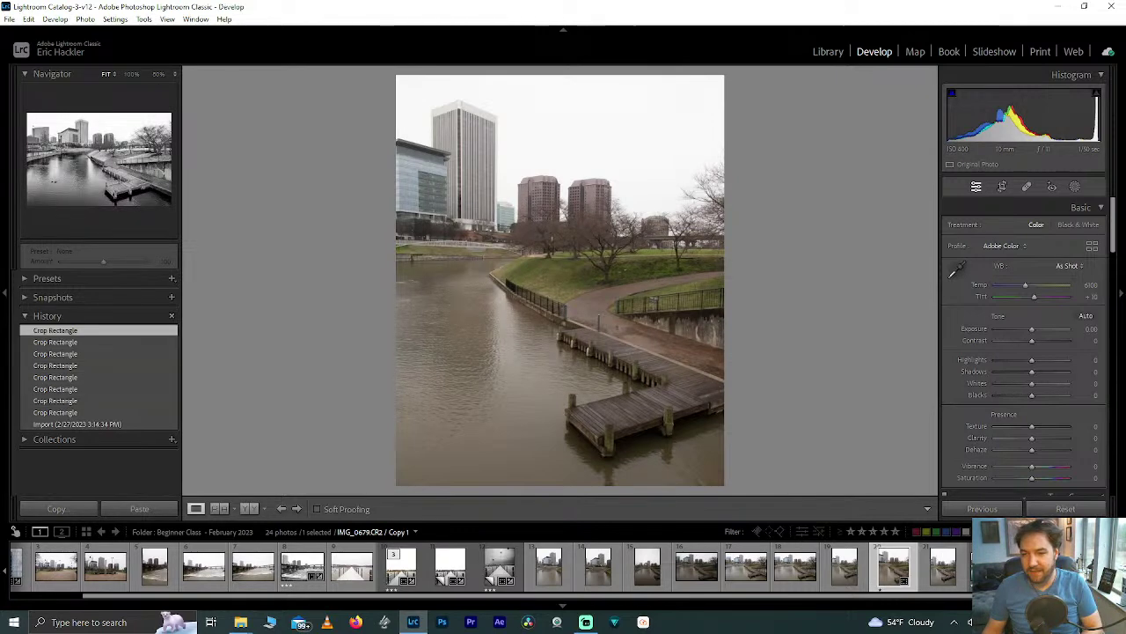
In the black-and-white virtual copy, set Texture to +44 globally, 49 in Mask 4 and 63 in Mask 2, and leave masking
click(894, 567)
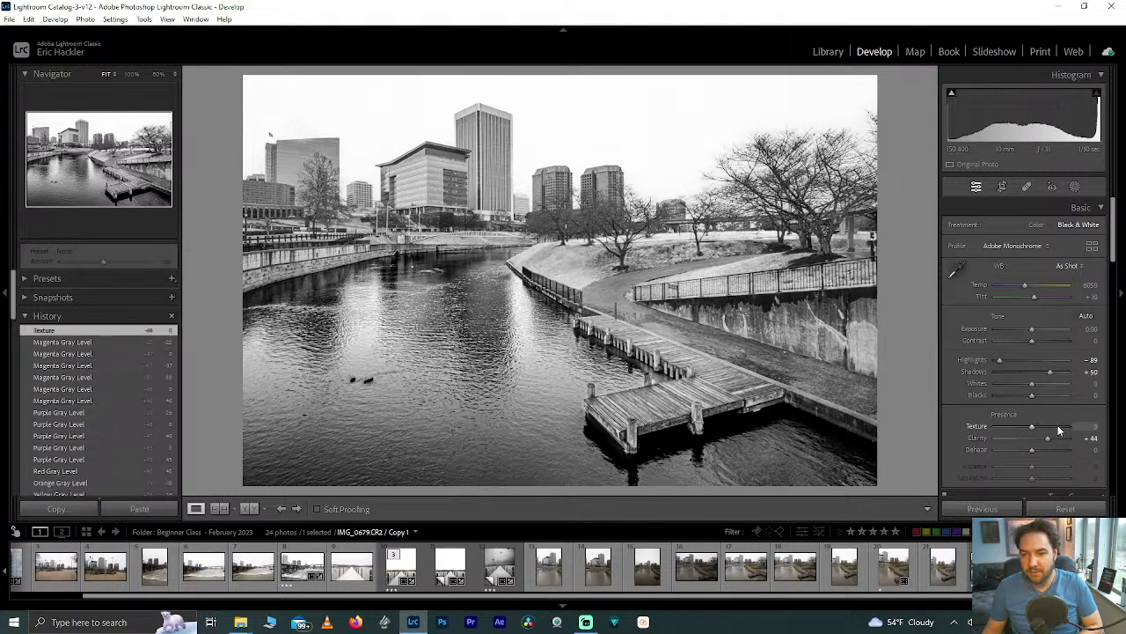
drag(1033, 425, 1049, 427)
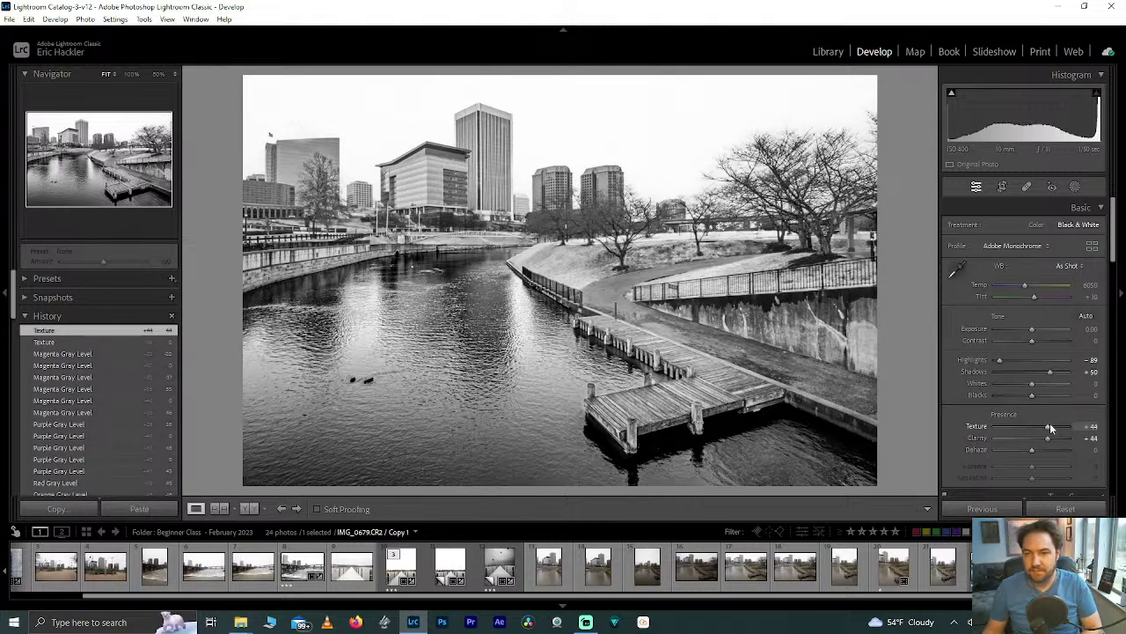
click(1075, 187)
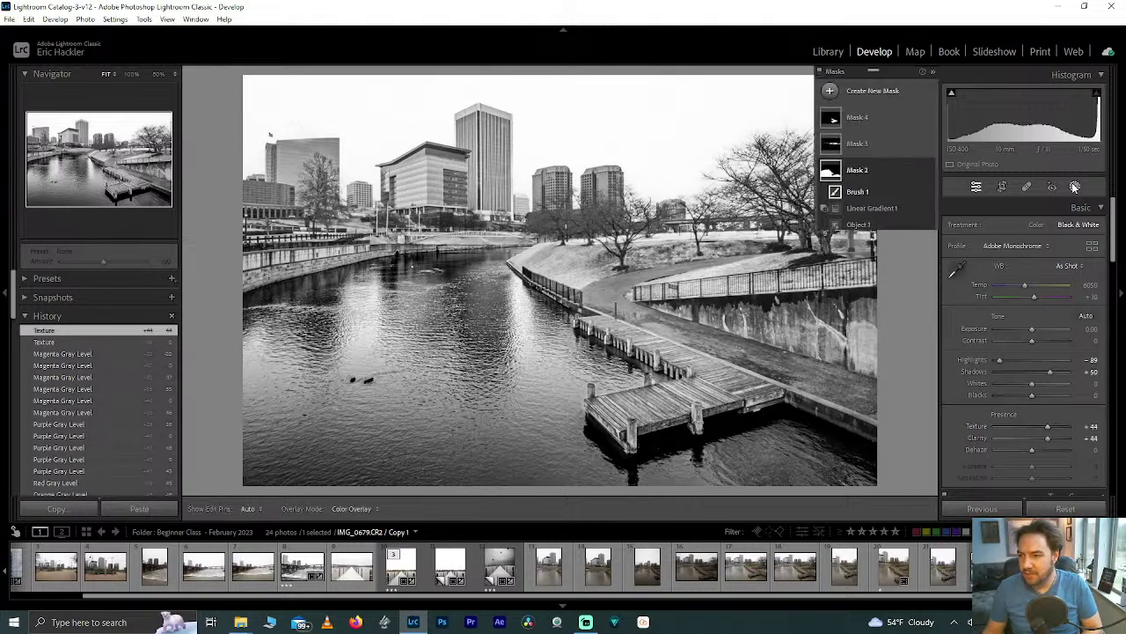
click(859, 120)
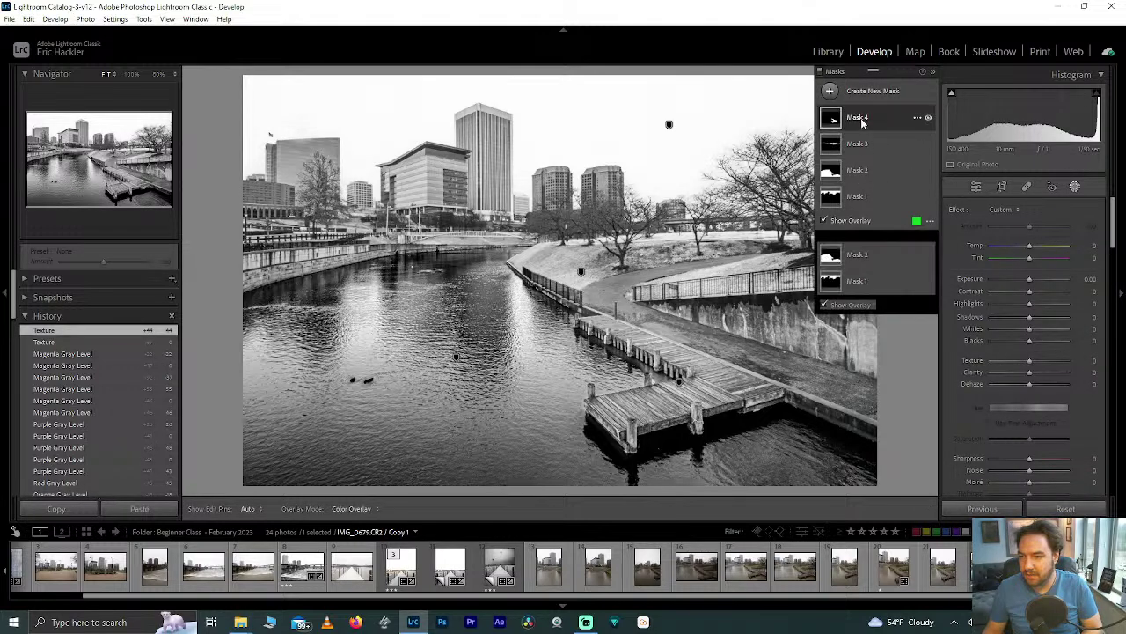
click(1047, 354)
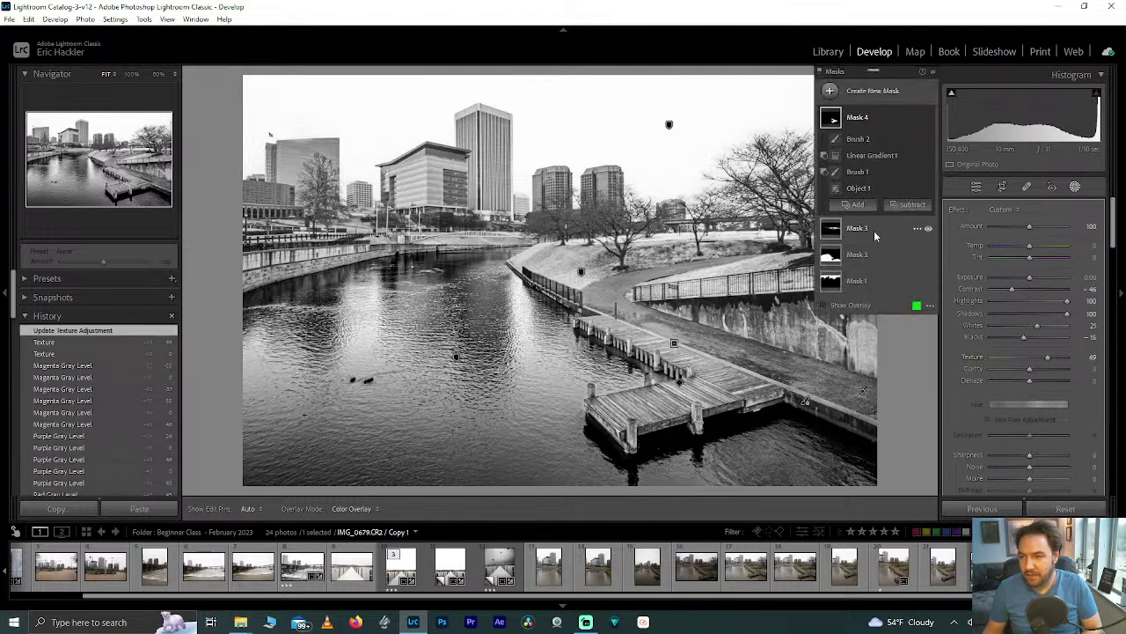
click(858, 254)
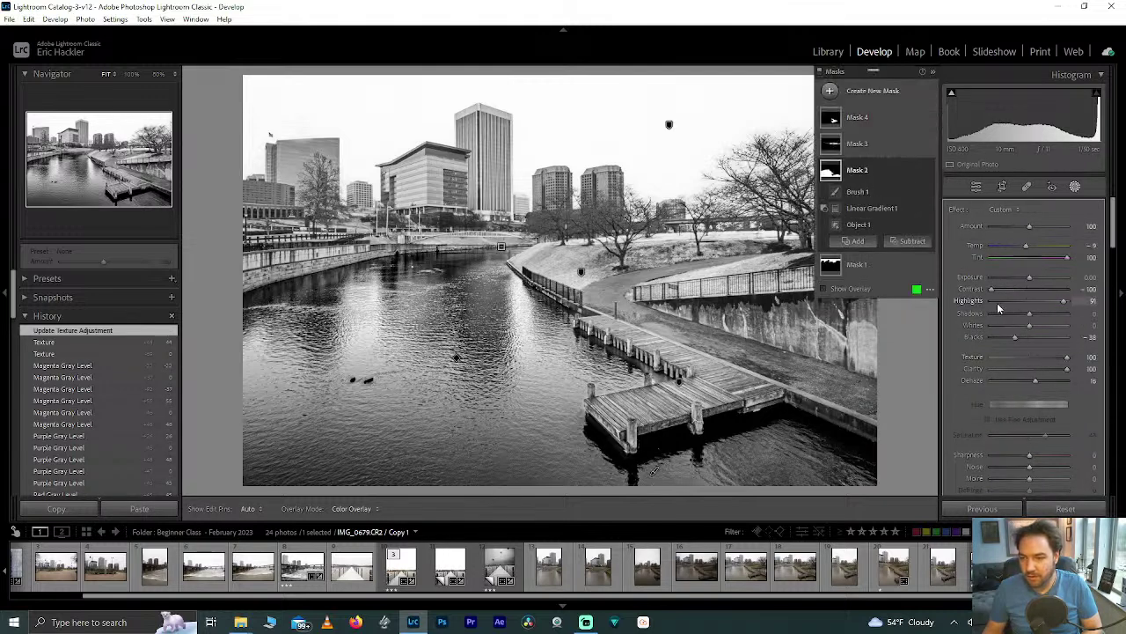
click(1053, 358)
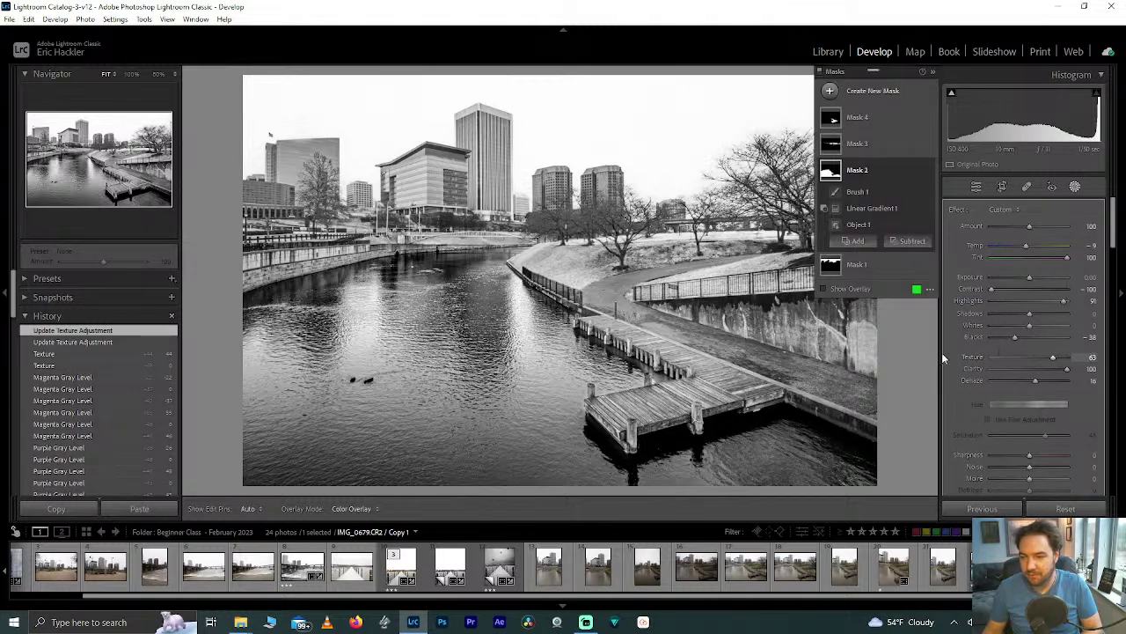
click(975, 187)
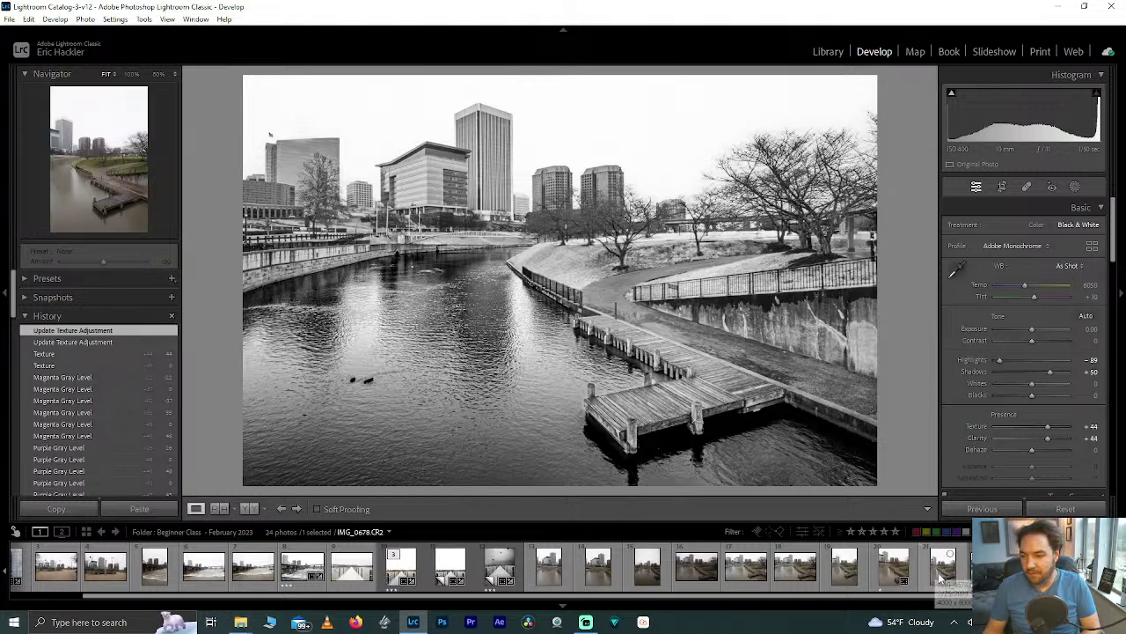
Look through the cropped vertical shot and the unedited riverfront photos, ending on the edited color version of the skyline
click(896, 569)
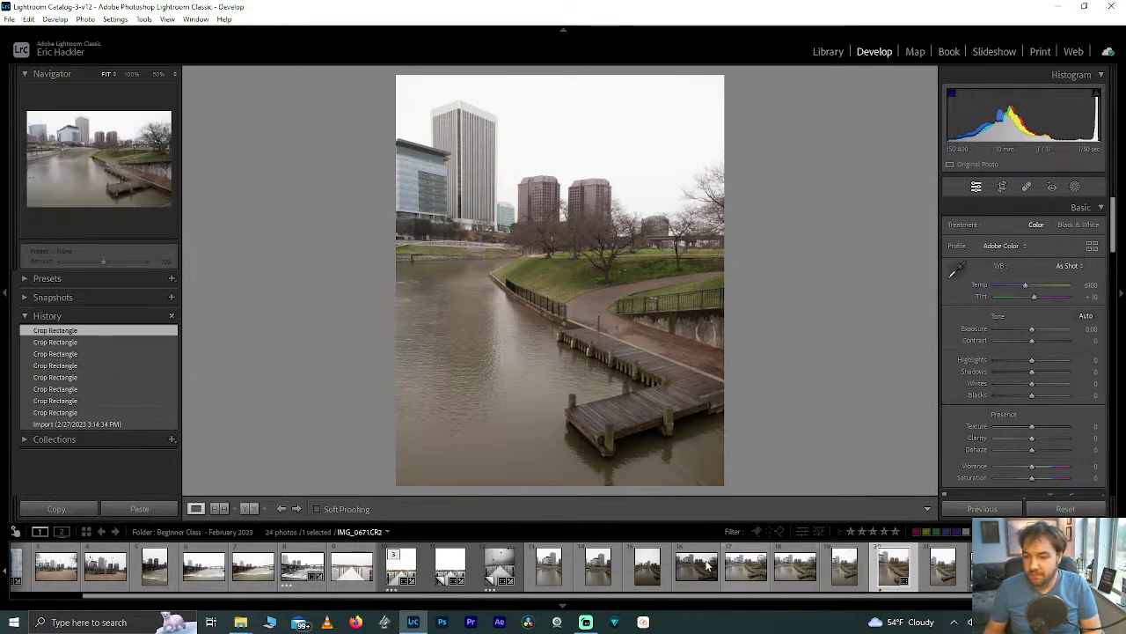
click(645, 569)
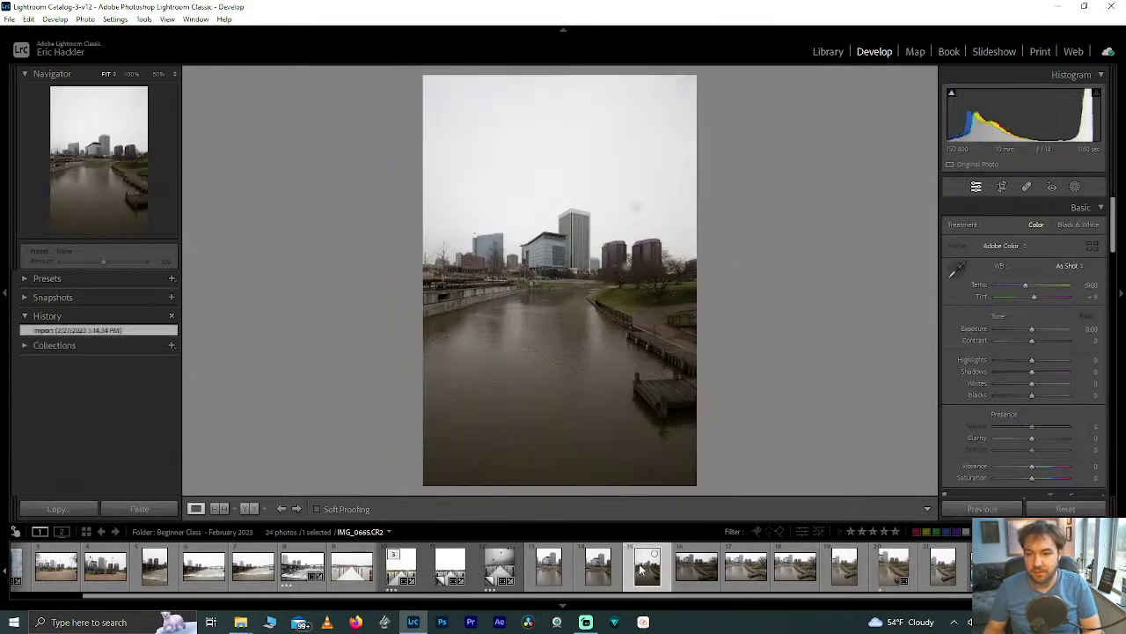
key(Left)
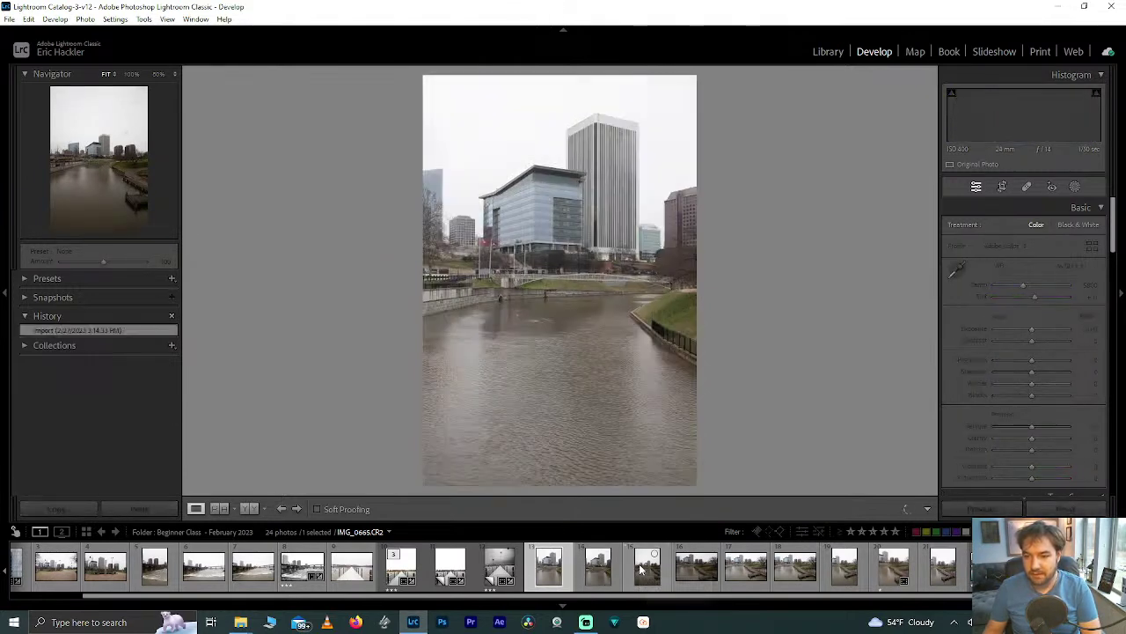
click(774, 573)
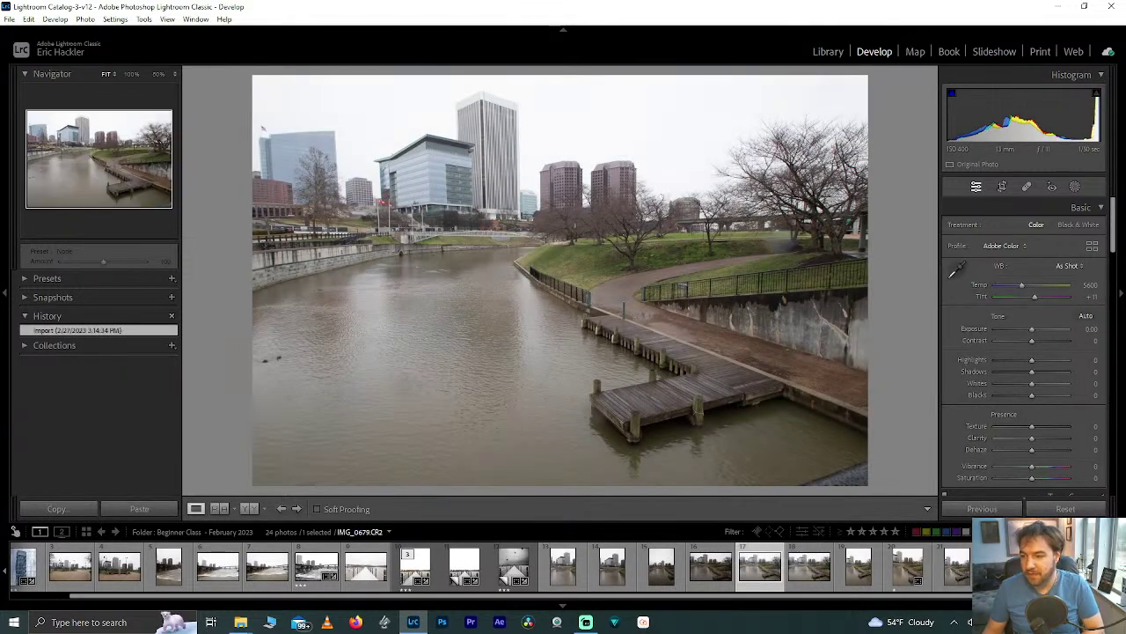
key(Right)
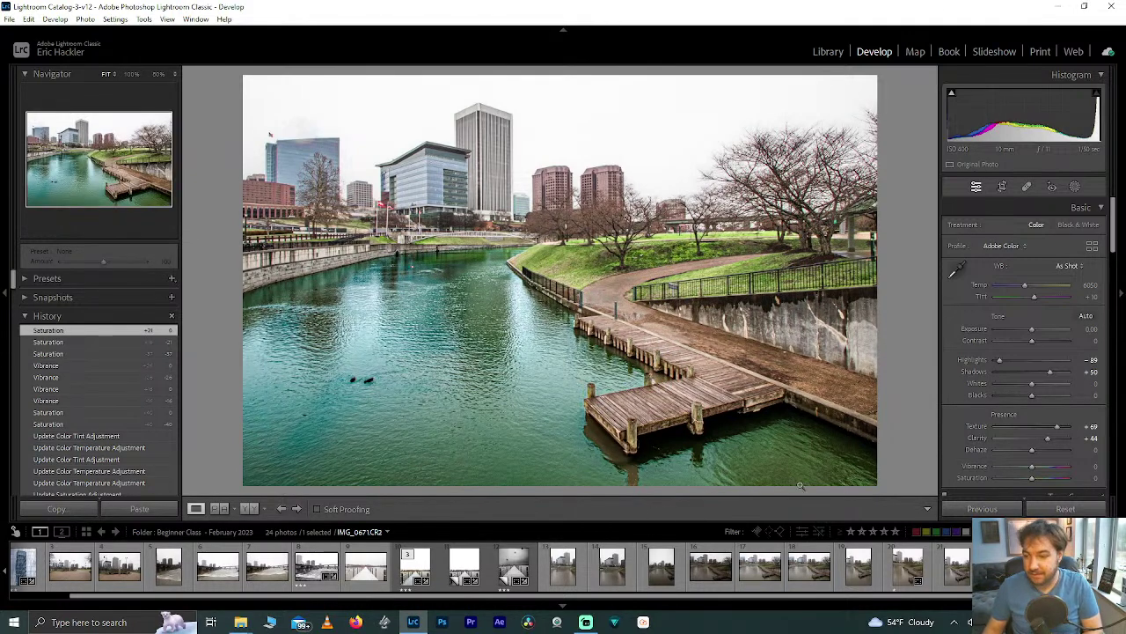
Filter the filmstrip to photos rated three stars and higher and review them from IMG_0621.CR2 to the black-and-white skyline copy
click(873, 533)
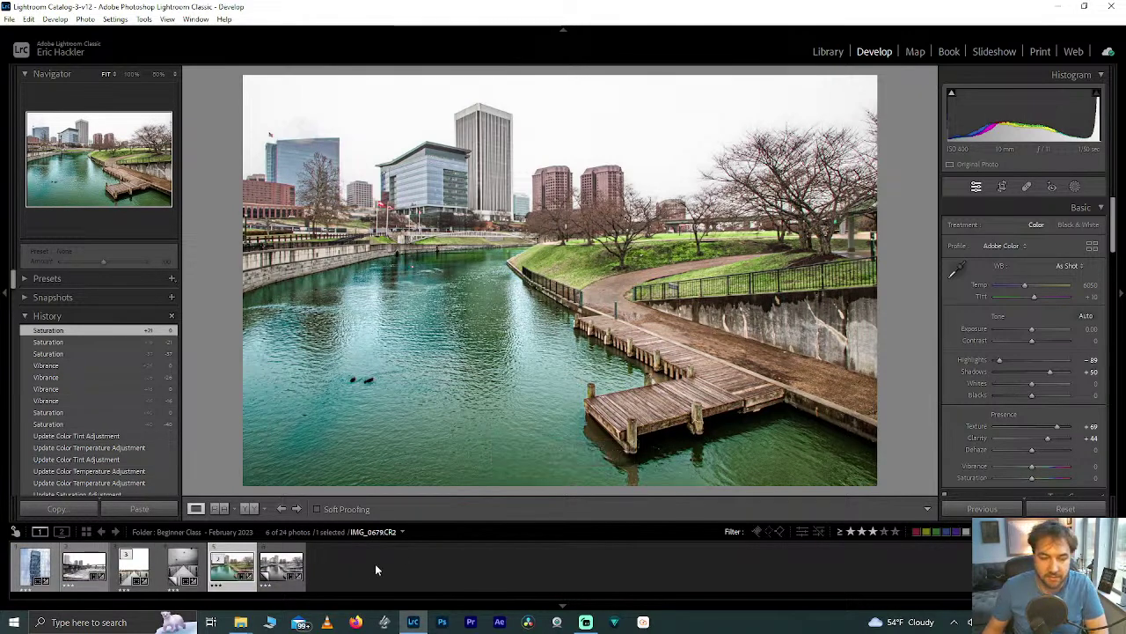
click(34, 570)
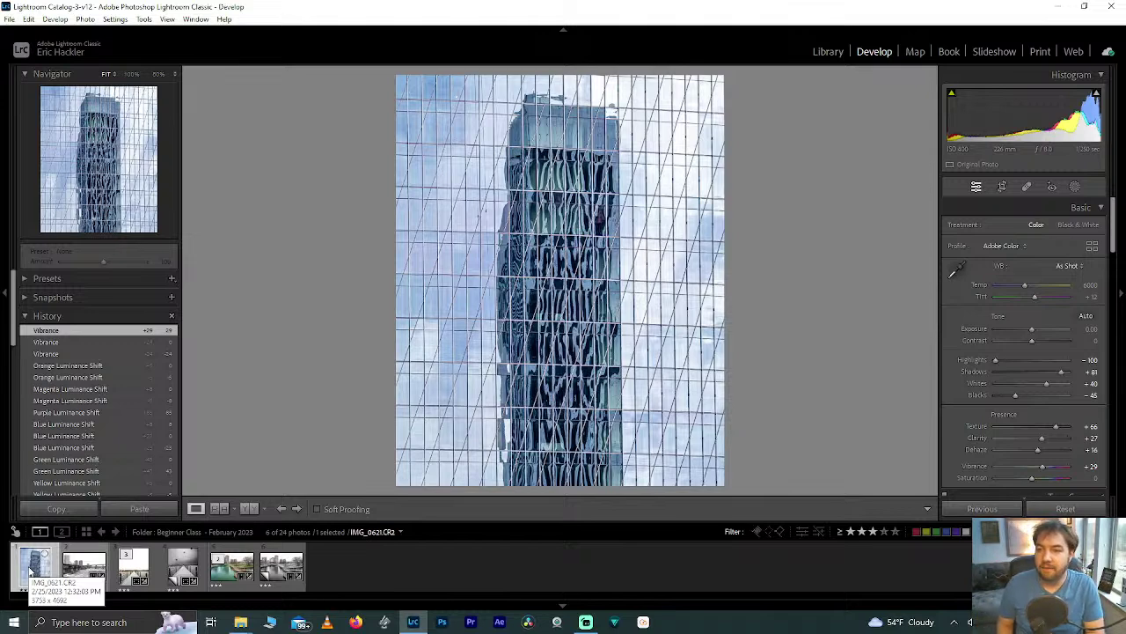
click(30, 570)
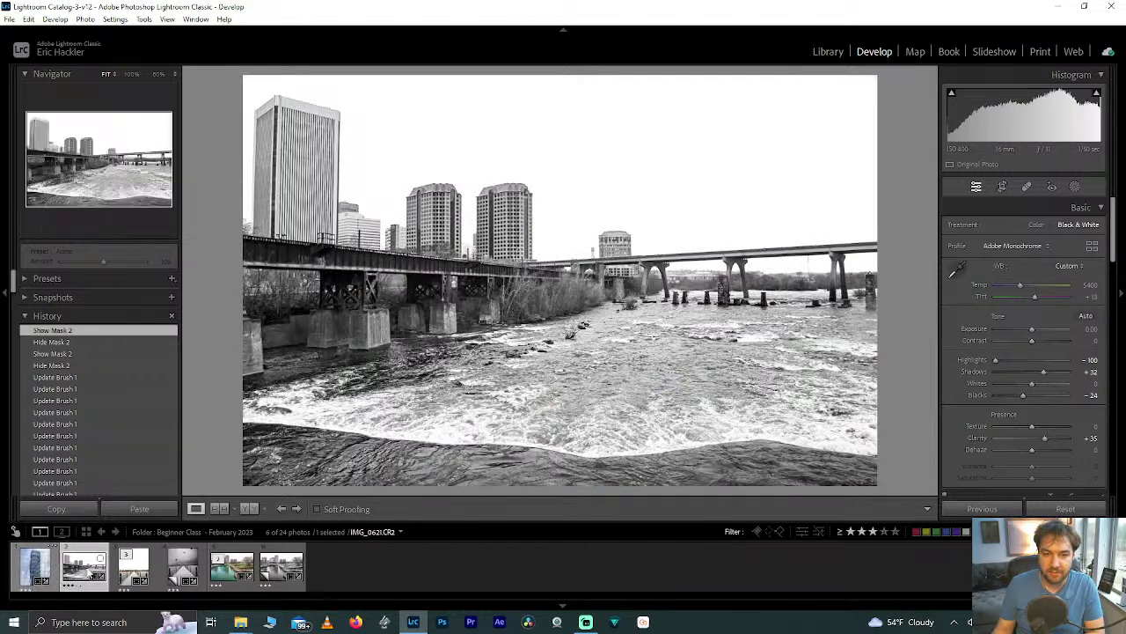
click(90, 572)
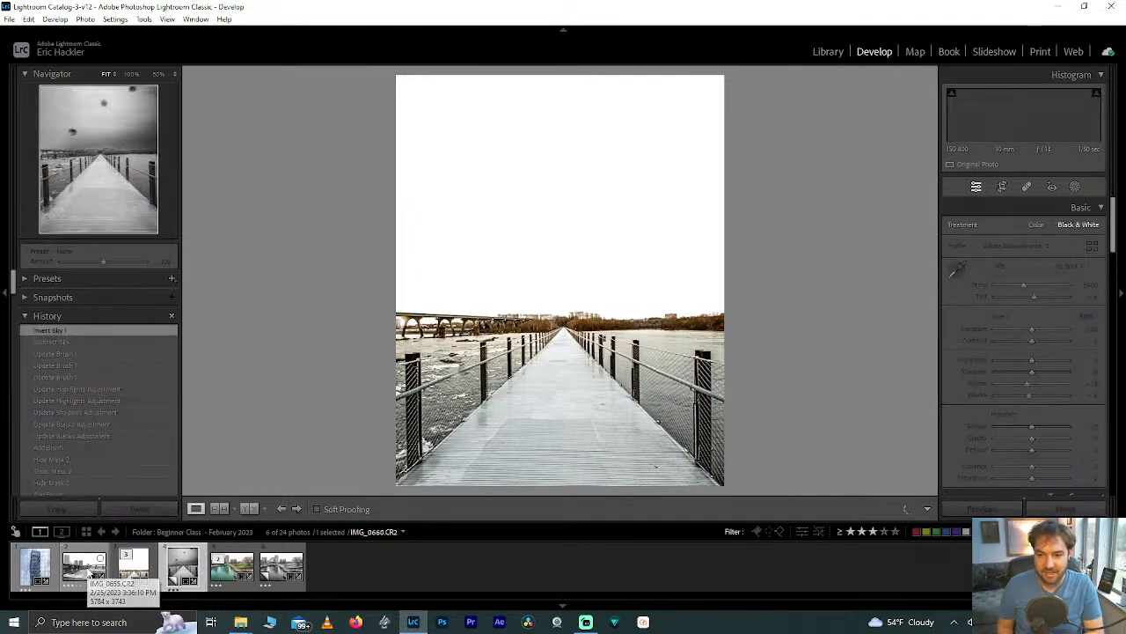
key(Right)
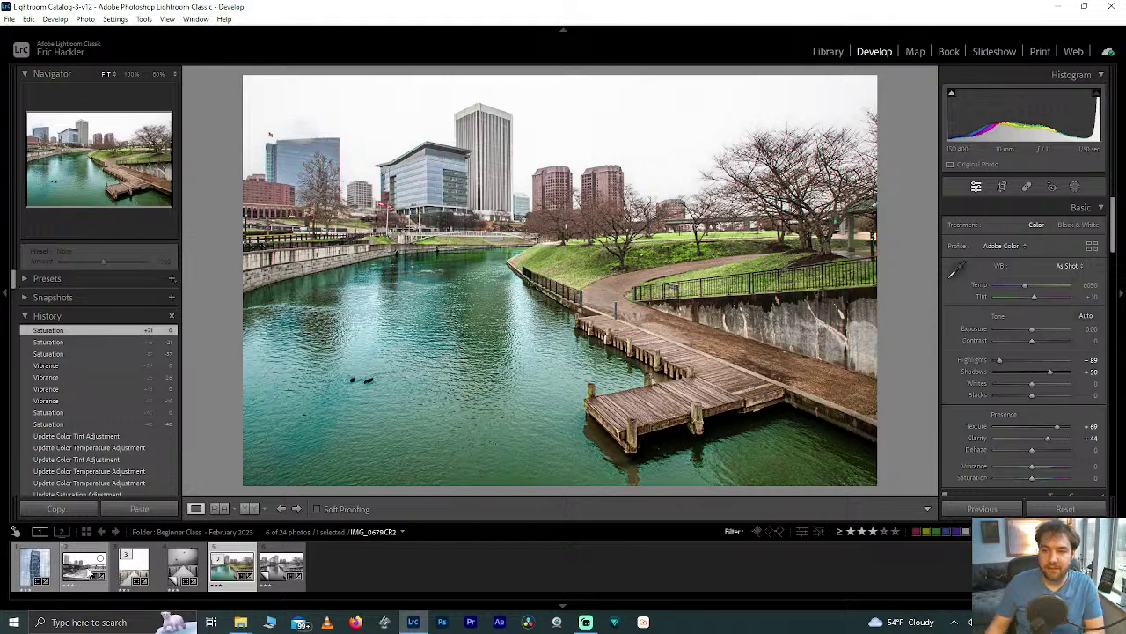
key(Right)
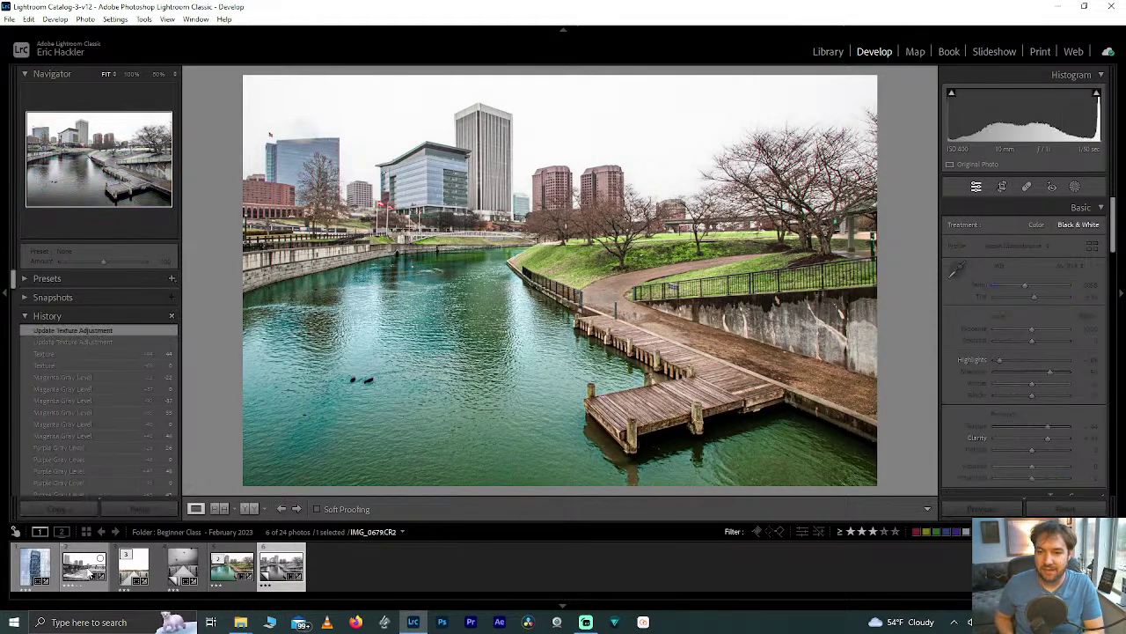